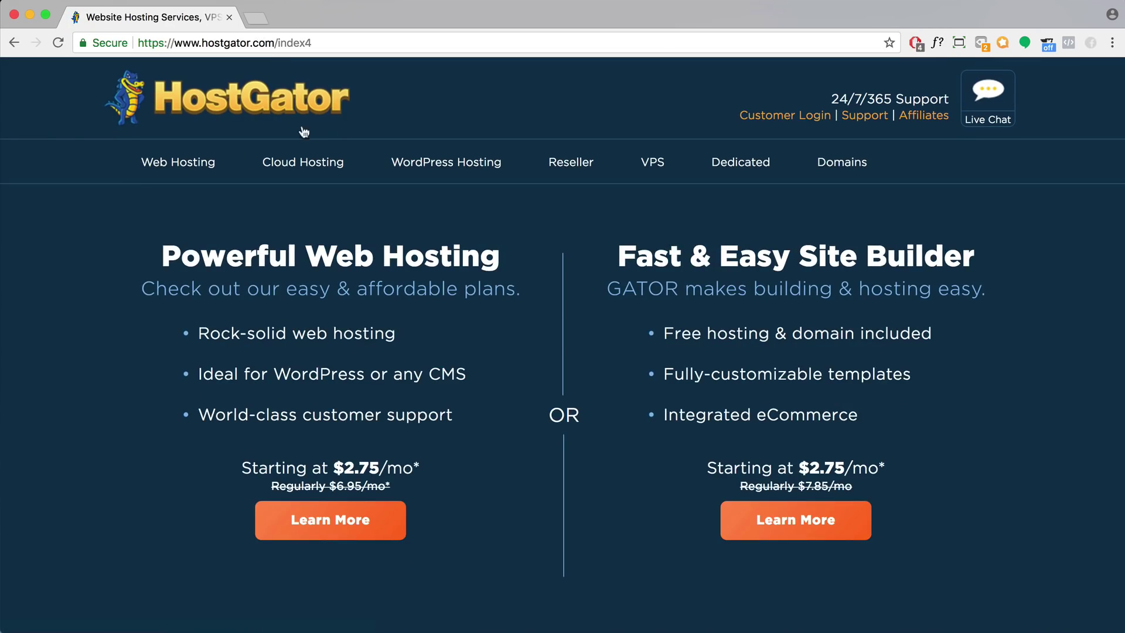
Start signing up for the Baby shared hosting plan, opening its 36-month $3.95/mo order form
left_click(184, 169)
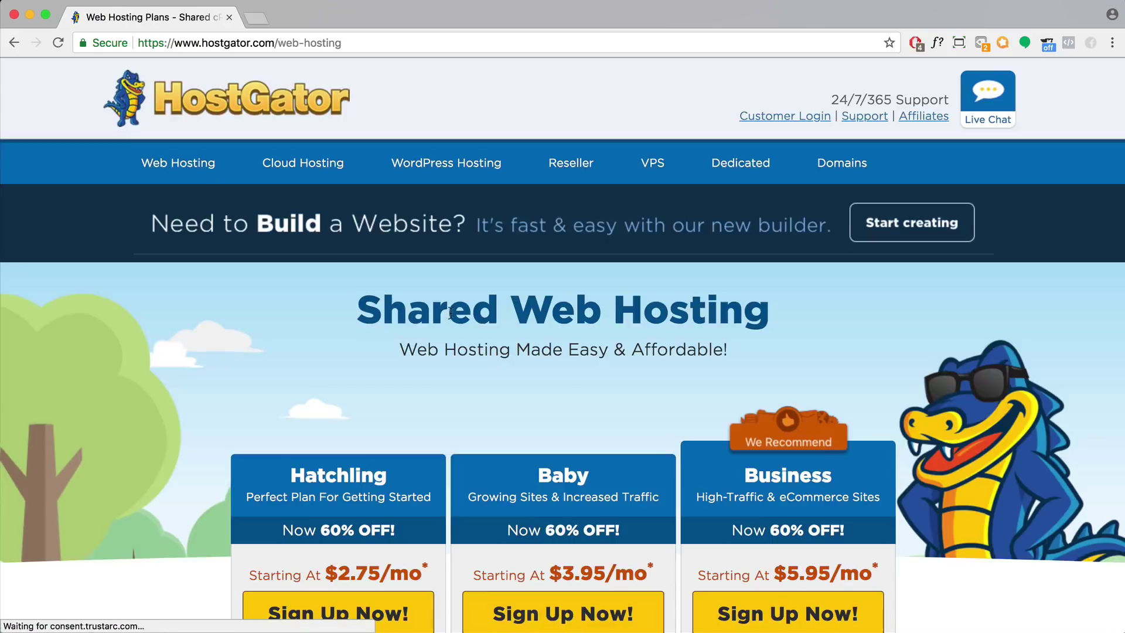
scroll(450, 314, "down", 3)
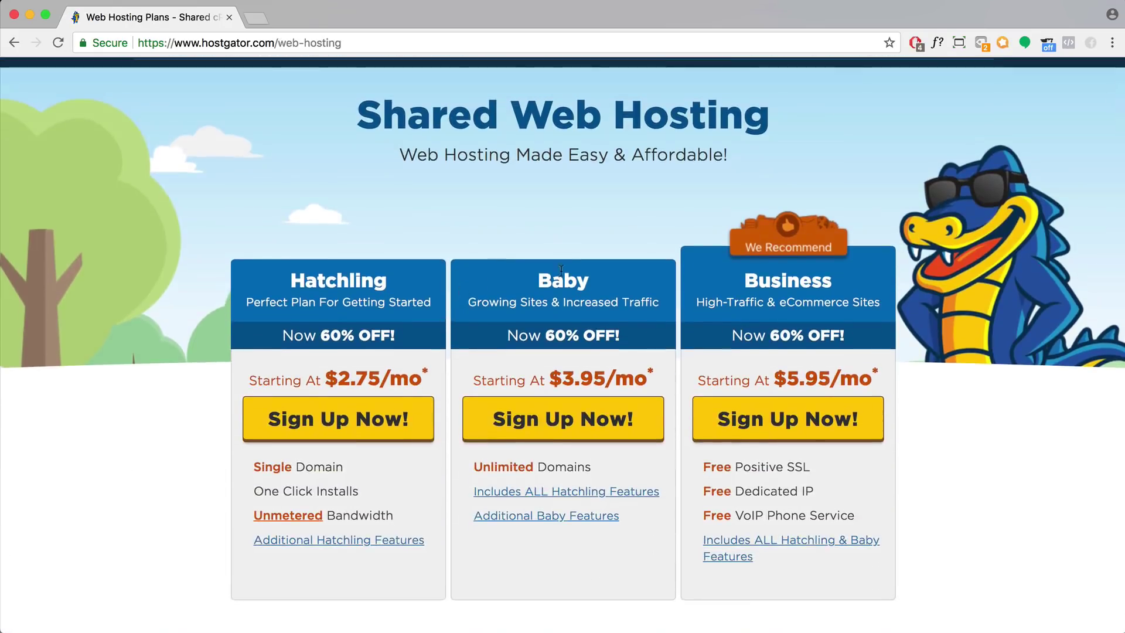
scroll(574, 267, "down", 2)
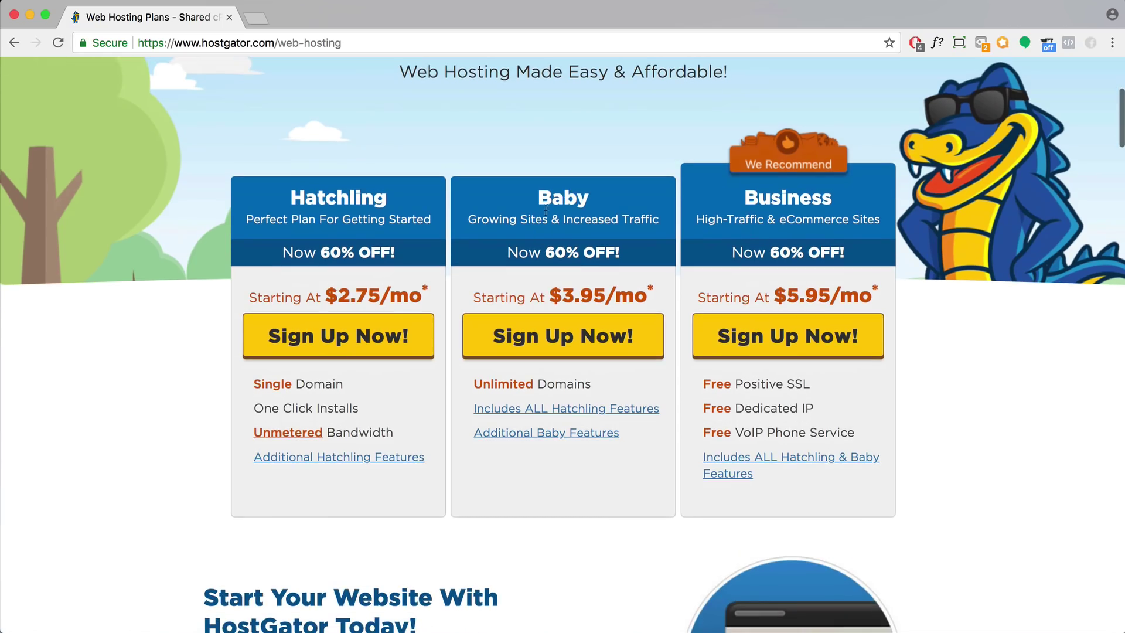
double_click(571, 199)
left_click_drag(590, 384, 473, 384)
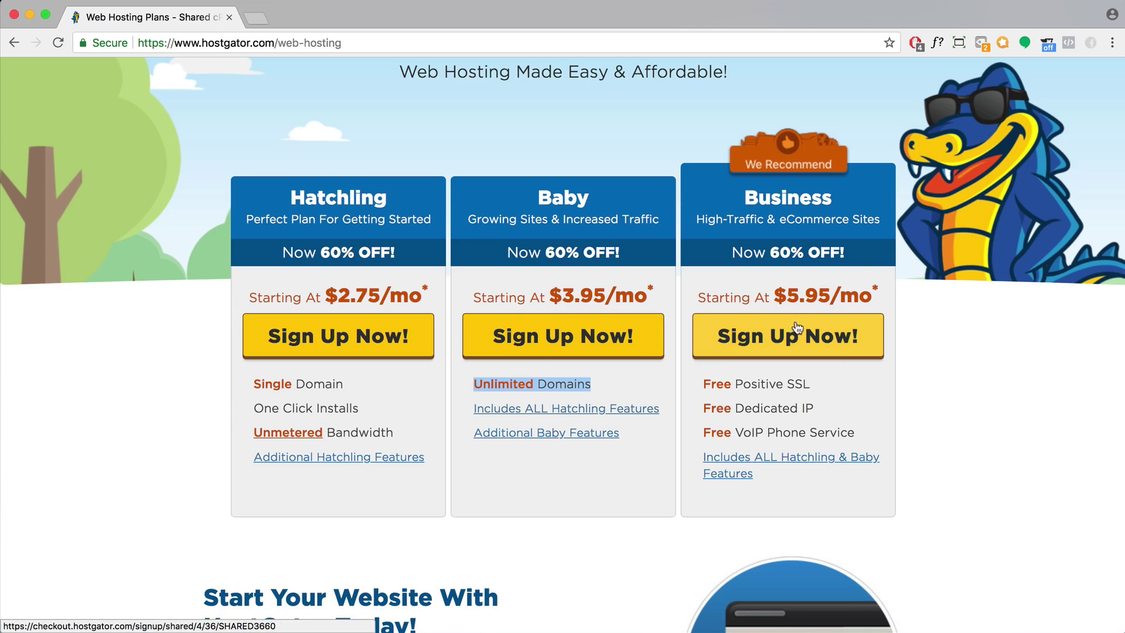
left_click(592, 341)
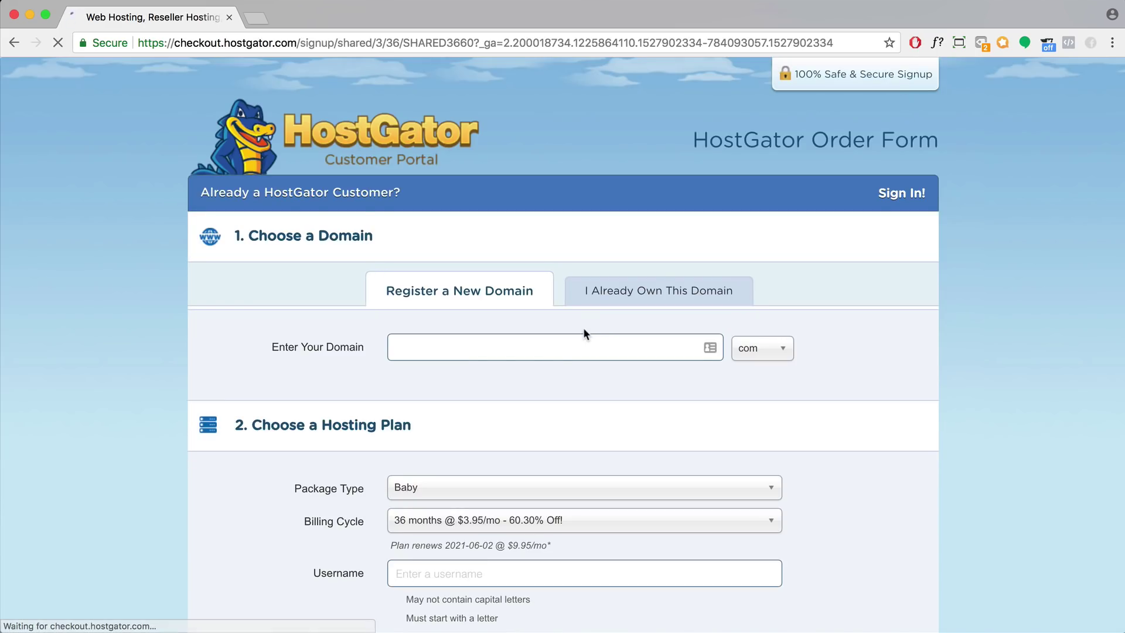
Enter yourstore23 with .com under Register a New Domain and check its availability
left_click(494, 348)
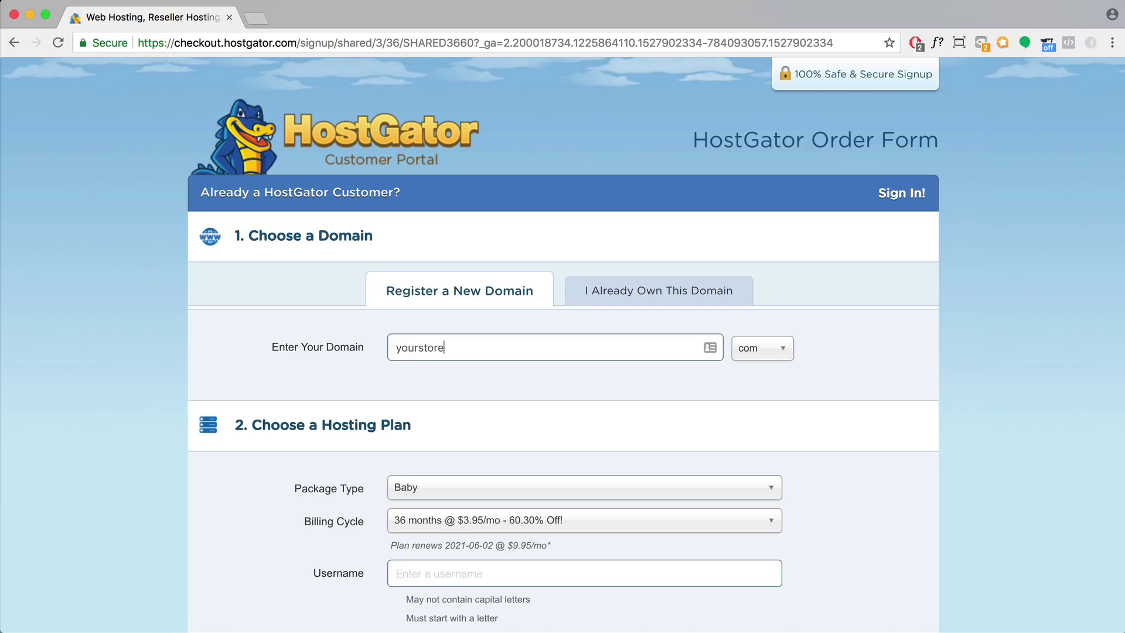
key("Tab")
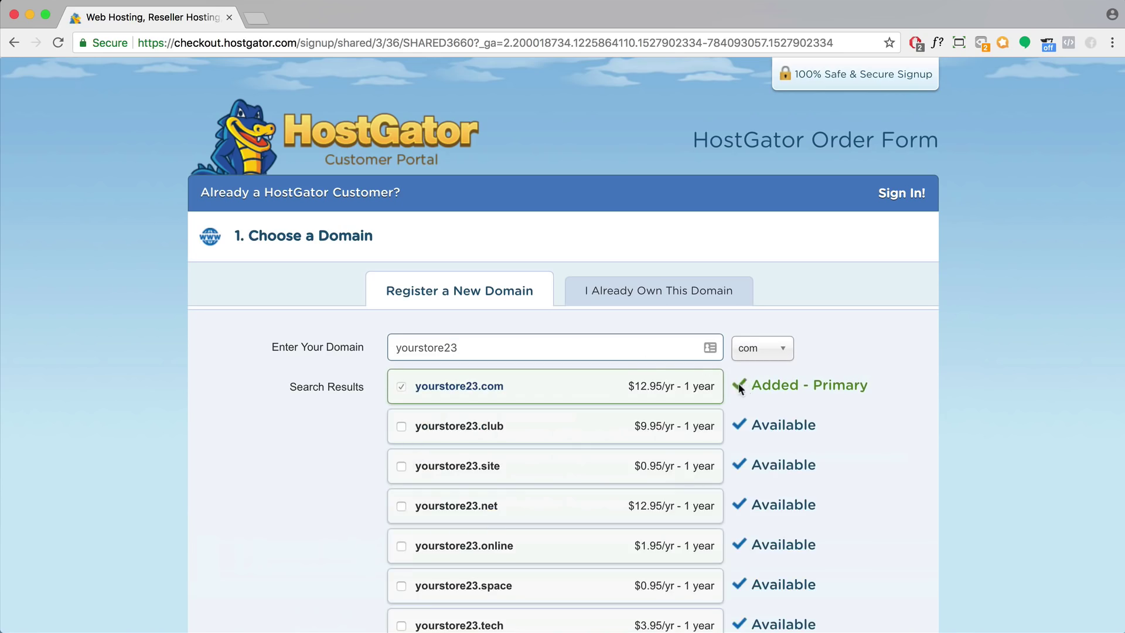
scroll(746, 408, "down", 5)
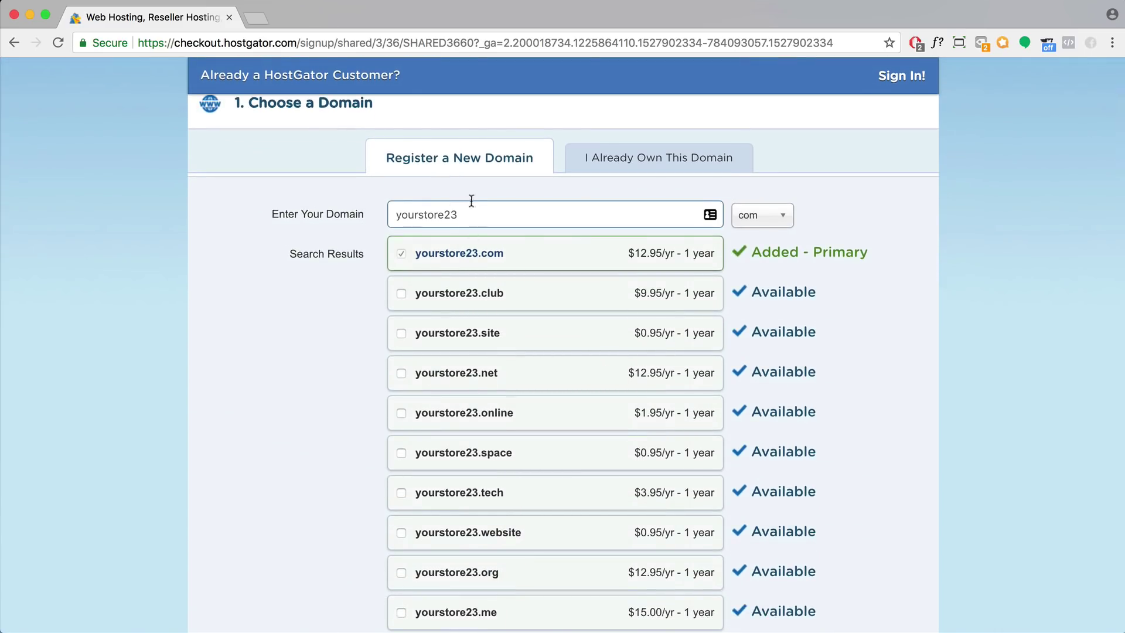
left_click(671, 157)
left_click(485, 156)
Keep yourstore23.com as primary domain at $12.95/yr with Domain Privacy Protection ticked
scroll(693, 217, "down", 2)
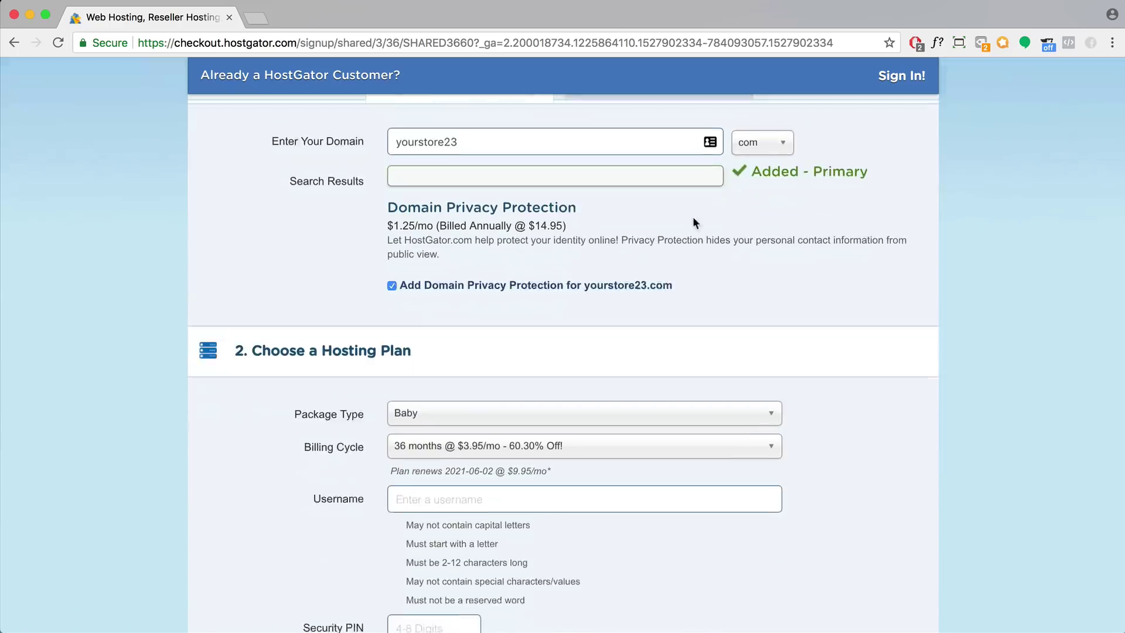
scroll(693, 218, "down", 3)
scroll(693, 217, "up", 4)
scroll(560, 273, "down", 1)
scroll(557, 279, "down", 15)
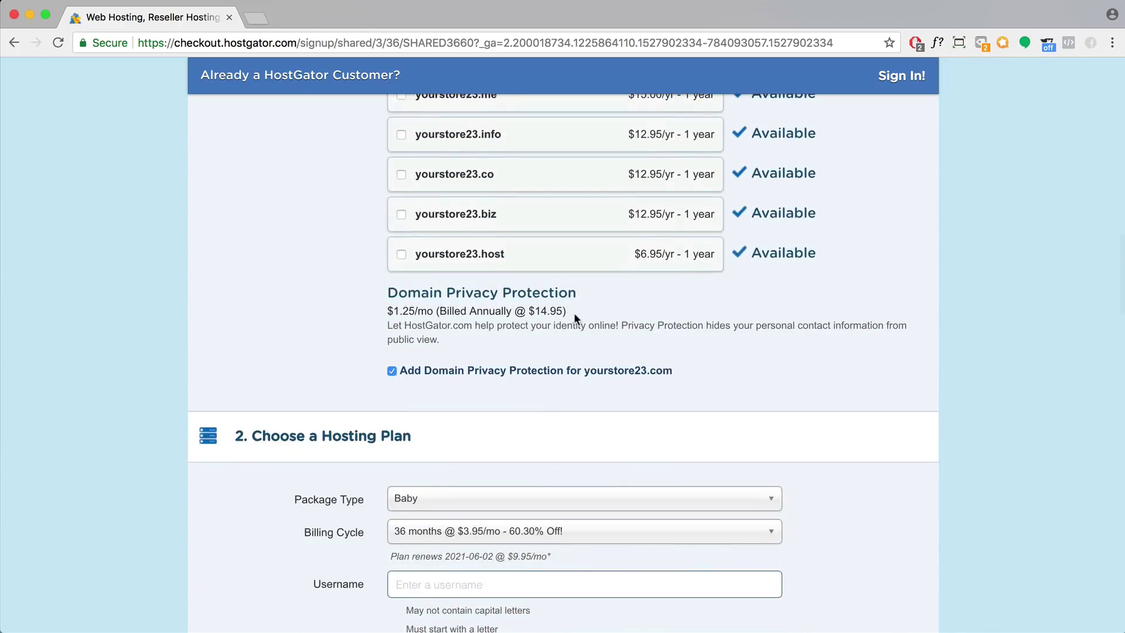
left_click_drag(553, 326, 621, 326)
left_click_drag(689, 373, 588, 373)
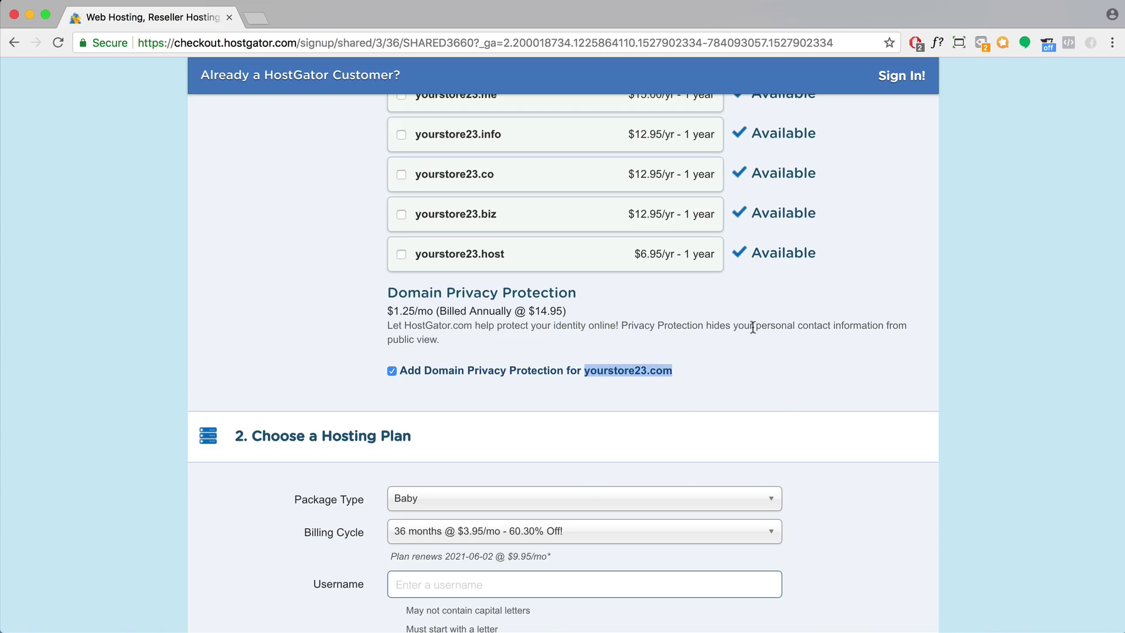
left_click_drag(760, 326, 877, 328)
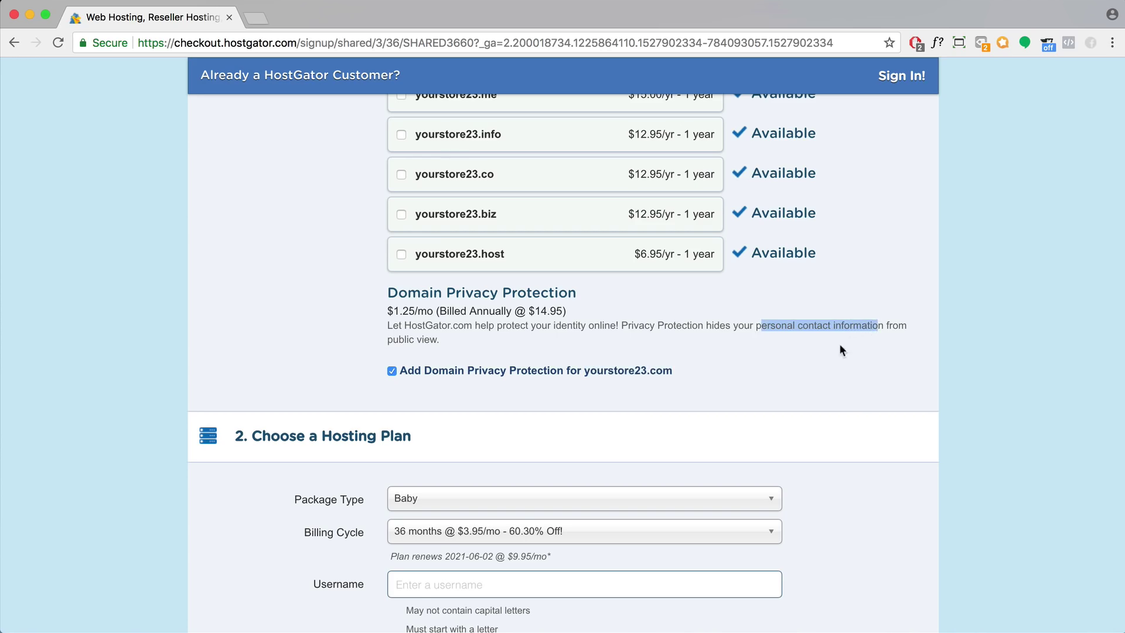
scroll(831, 349, "down", 4)
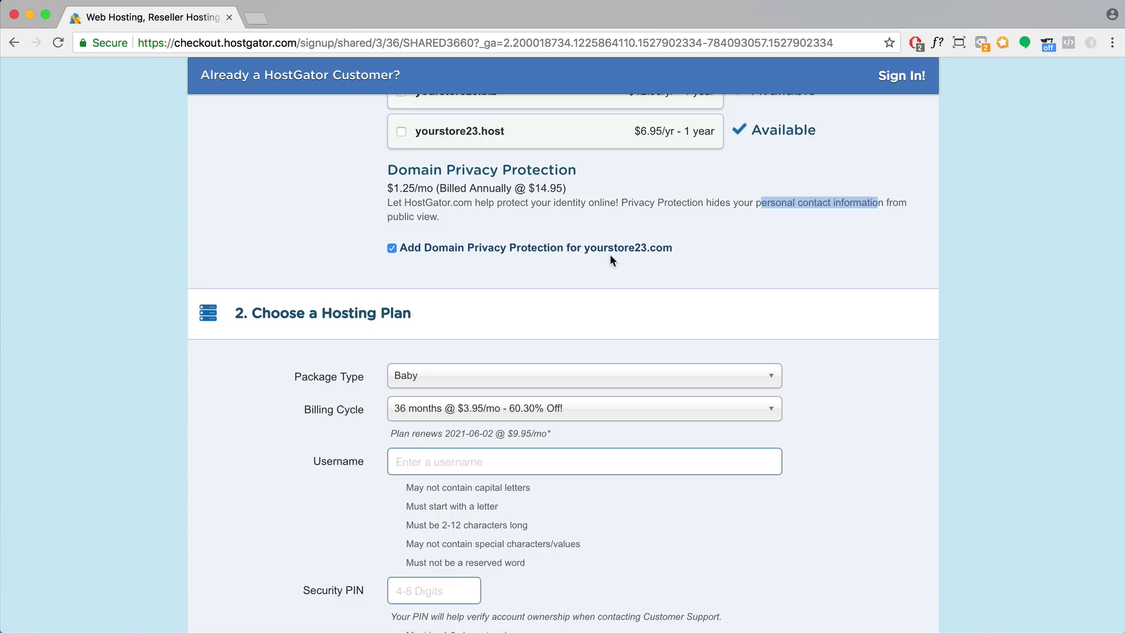
scroll(608, 256, "down", 5)
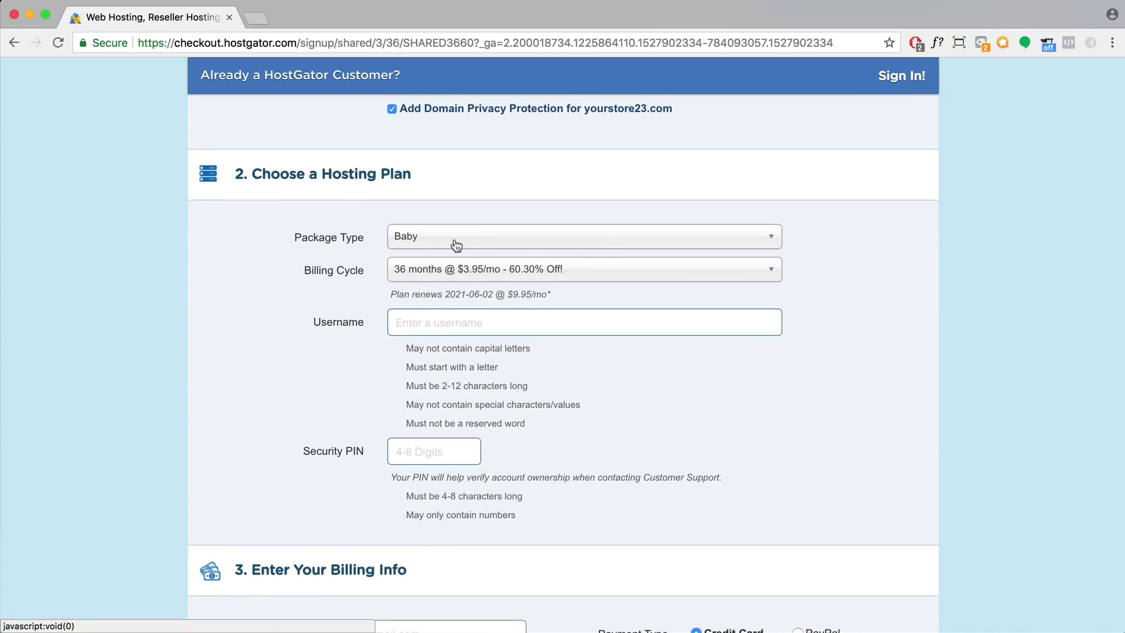
Set billing to 12 months at $8.95/mo and enter an account username and security PIN
left_click(434, 270)
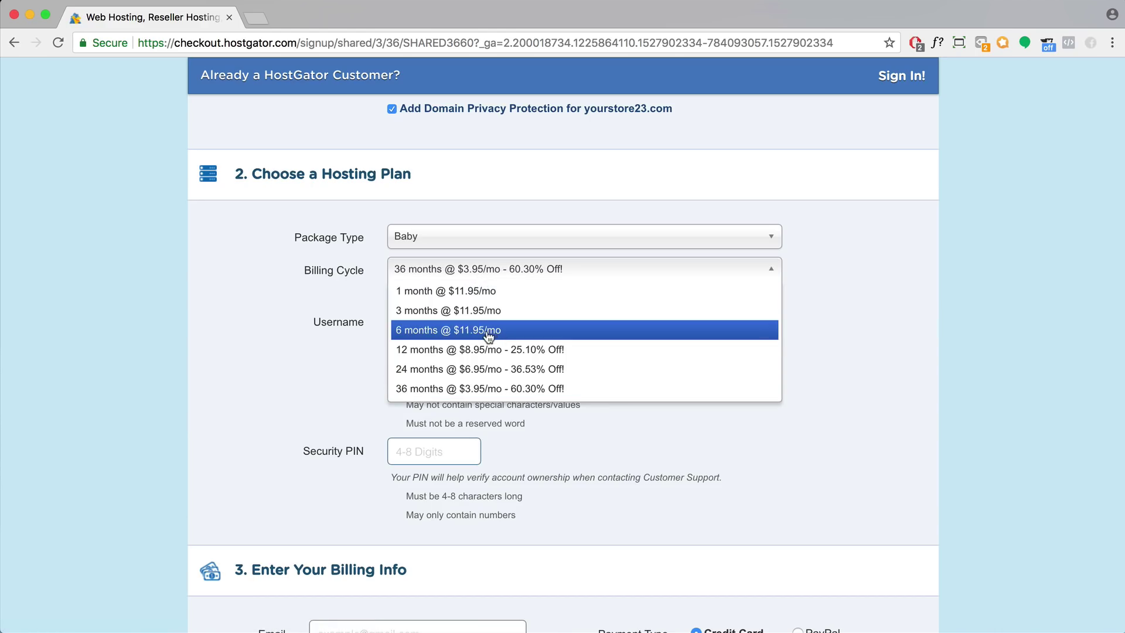
left_click(466, 347)
left_click(468, 319)
type("hogan1991")
key("Tab")
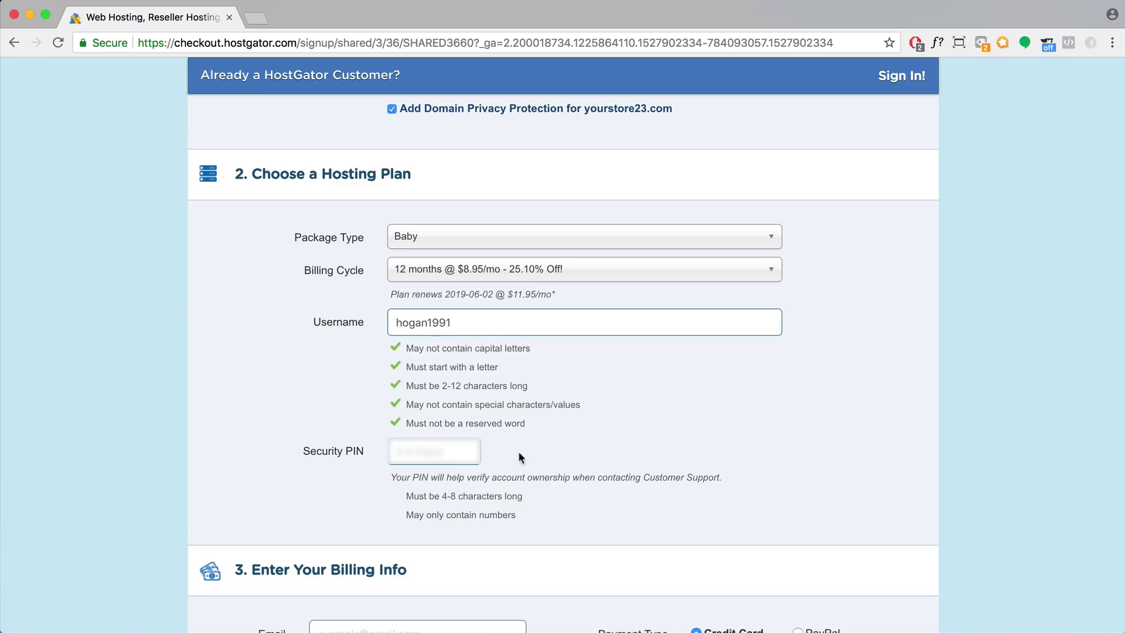
Move down to the billing information and place the cursor in the email field
scroll(613, 445, "down", 4)
scroll(612, 446, "down", 3)
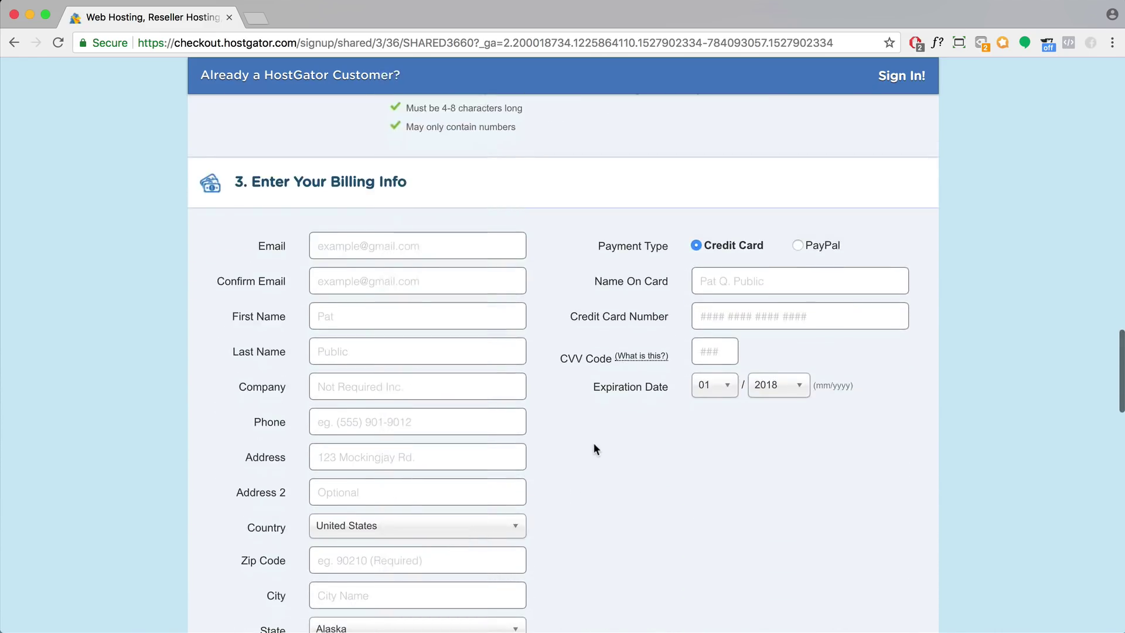
scroll(593, 442, "down", 2)
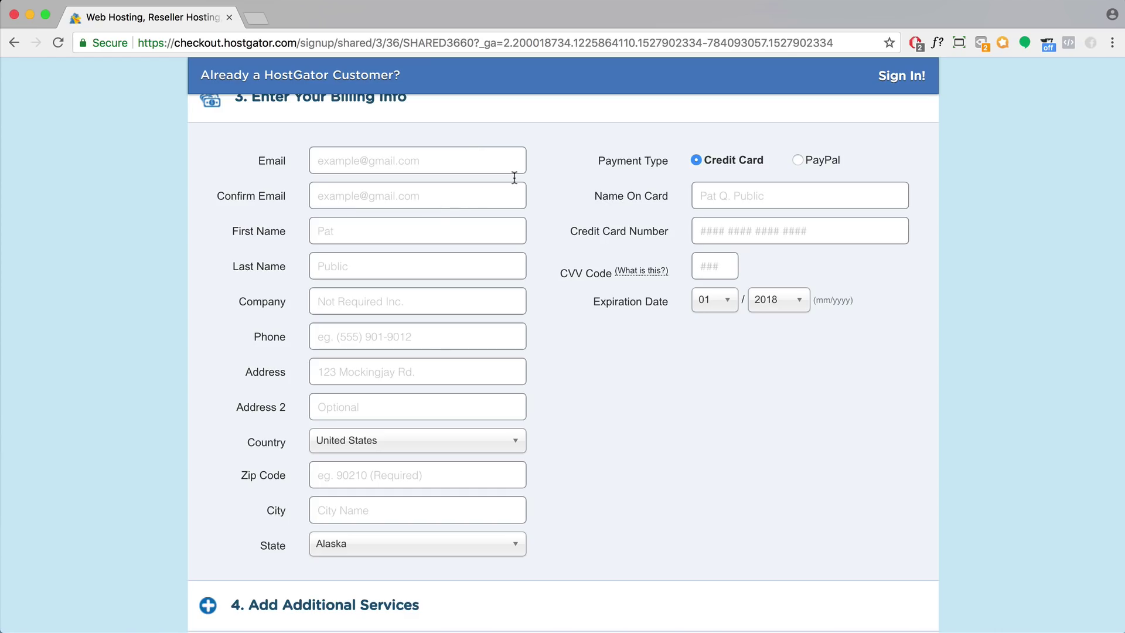
left_click(389, 161)
Fill in the billing email, its confirmation, the city Melbourne and the cardholder's name
key("Tab")
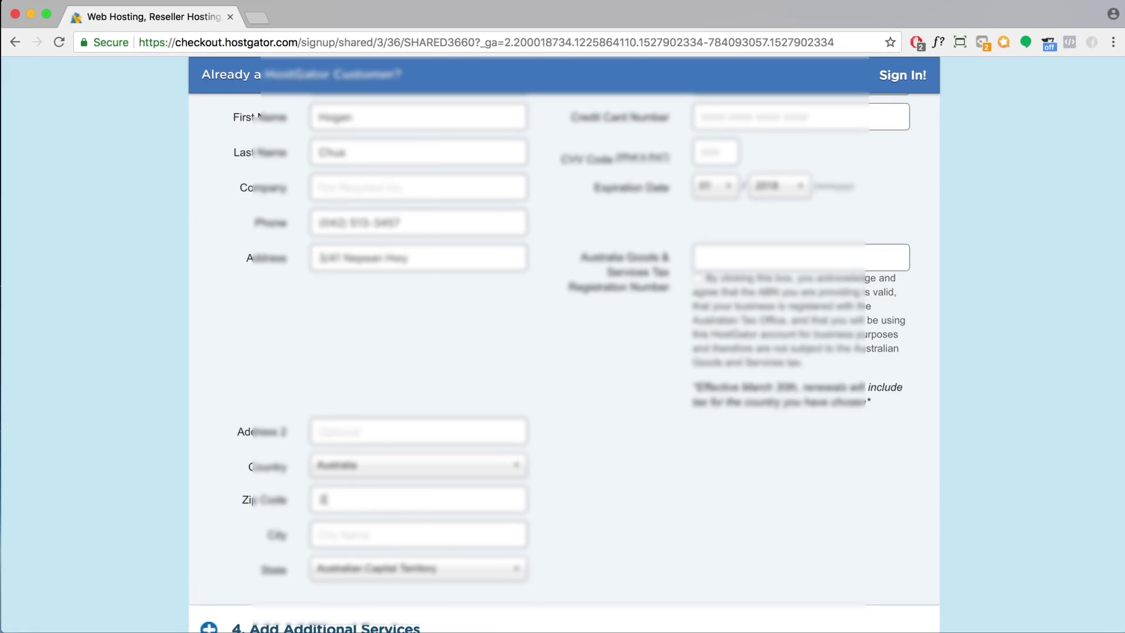
key("Tab")
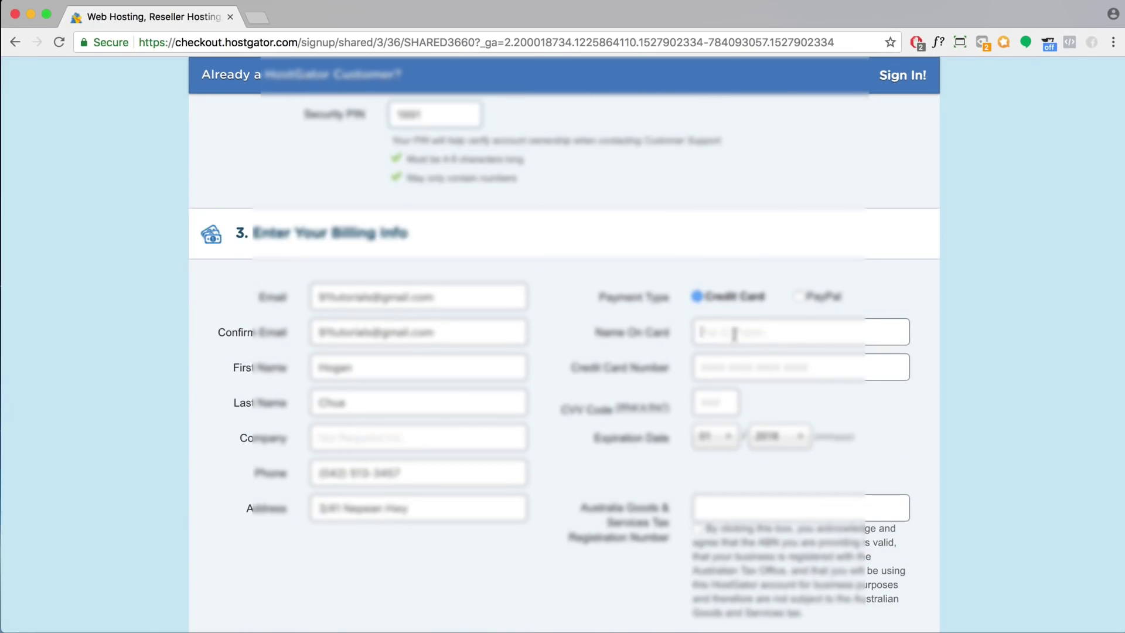
Enter the credit card number, security code, expiry month and expiry year 2021
key("Tab")
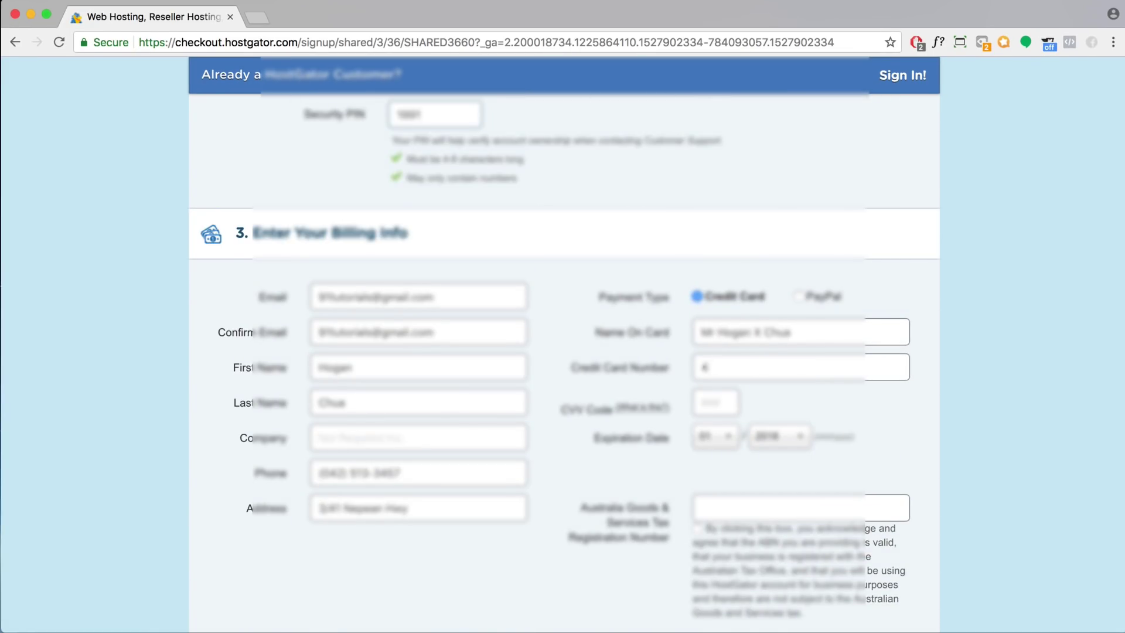
key("Tab")
key("Tab")
key("Down")
left_click(779, 436)
left_click(779, 498)
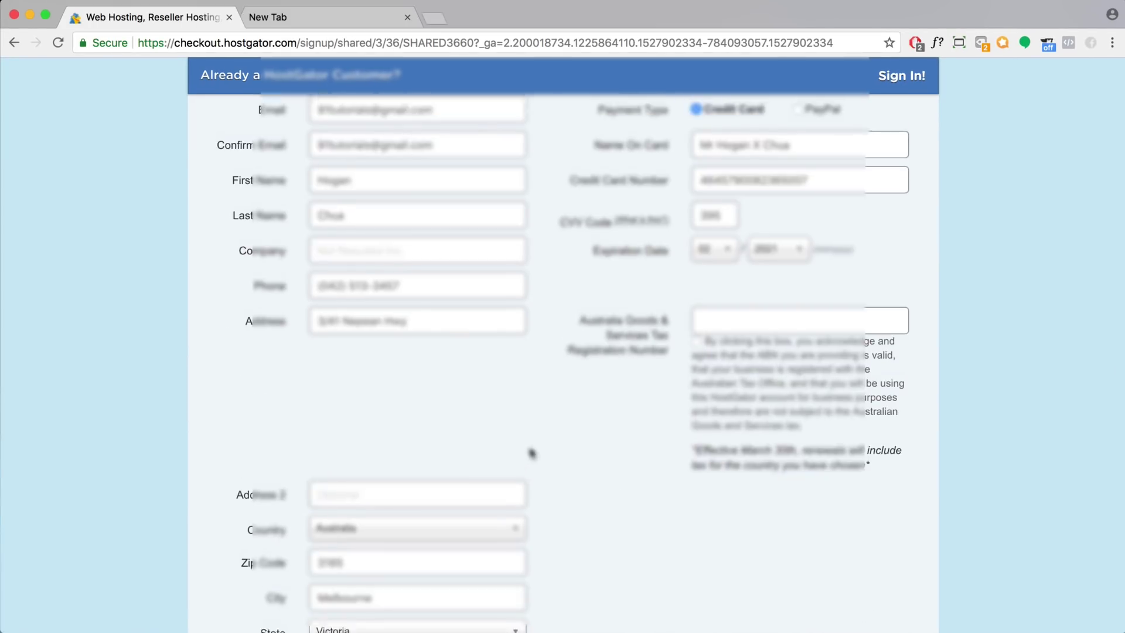
Untick the SiteLock monitoring and Site Backup add-ons
scroll(532, 453, "up", 1)
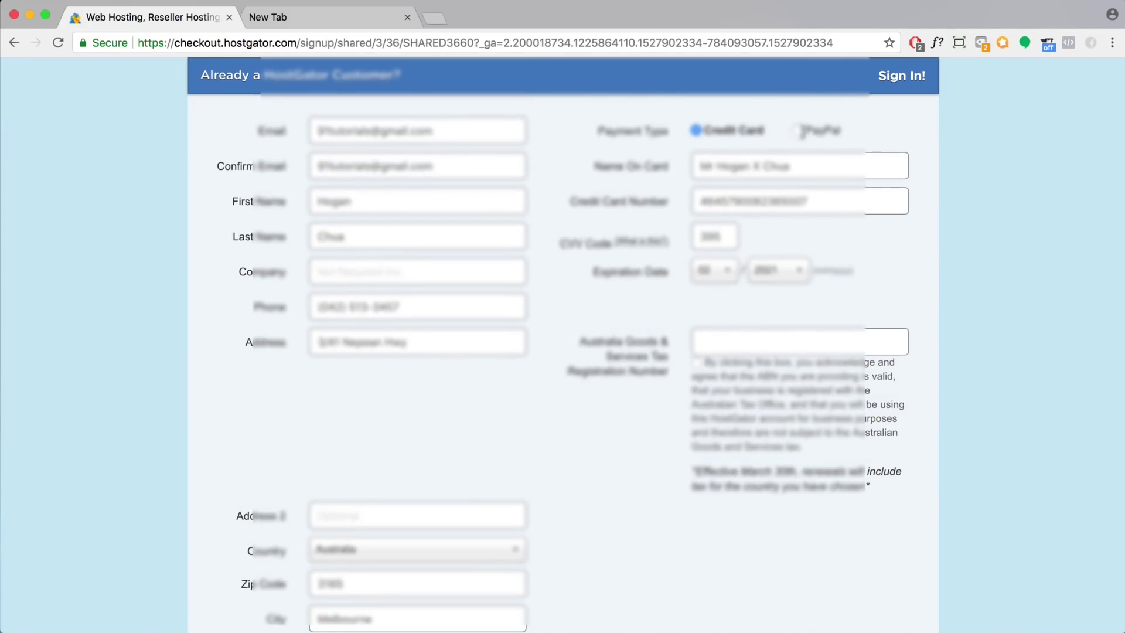
scroll(590, 403, "down", 10)
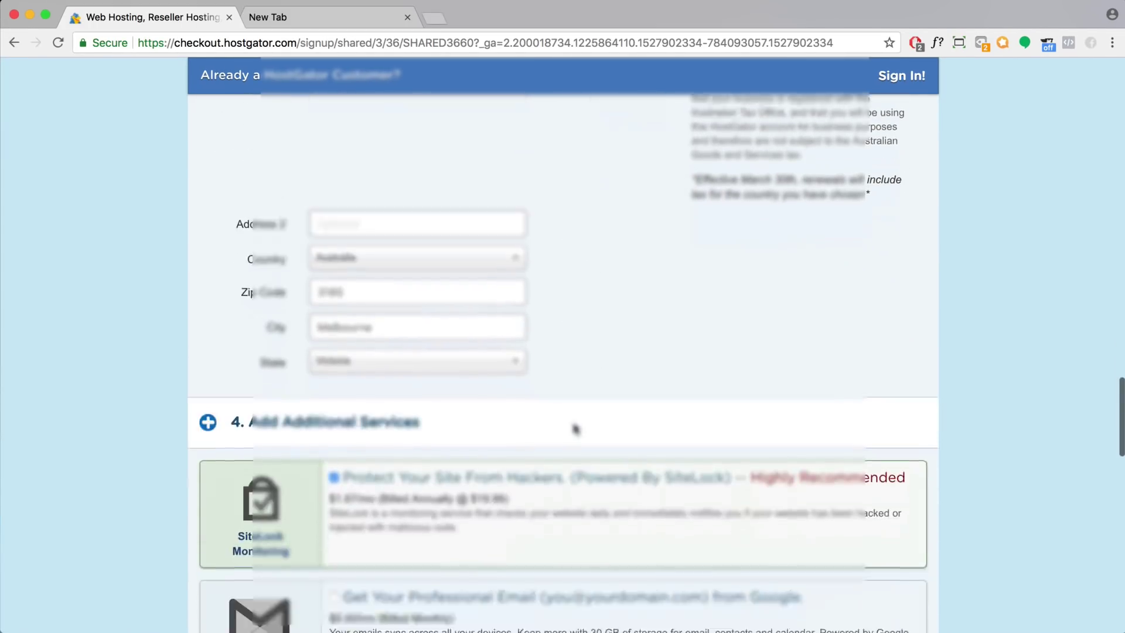
left_click(334, 211)
left_click(334, 437)
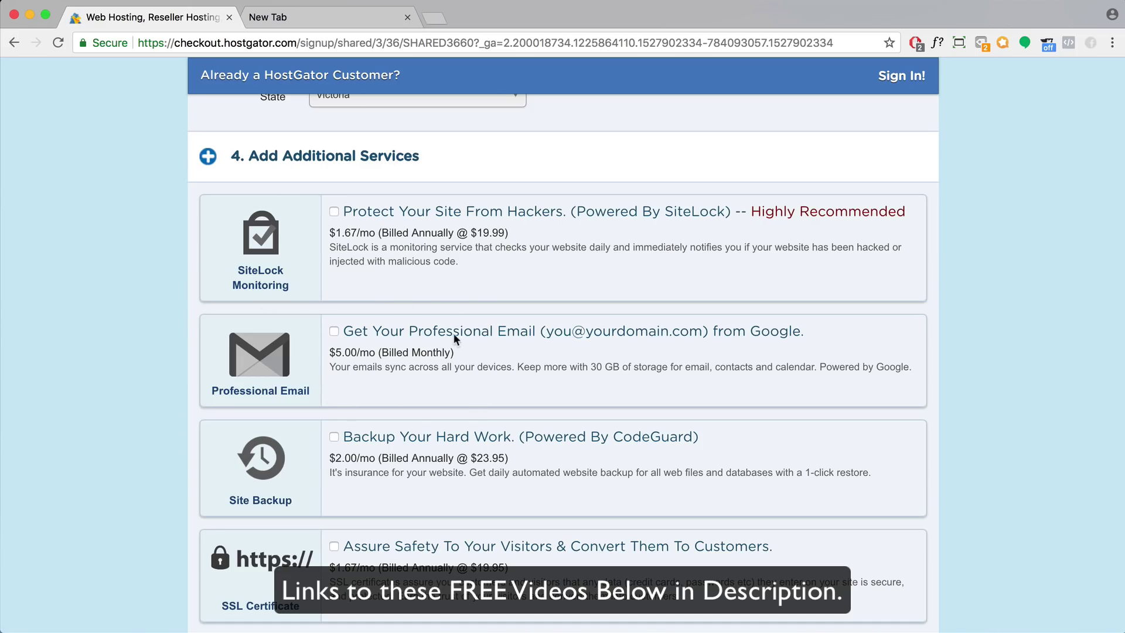
scroll(453, 333, "down", 3)
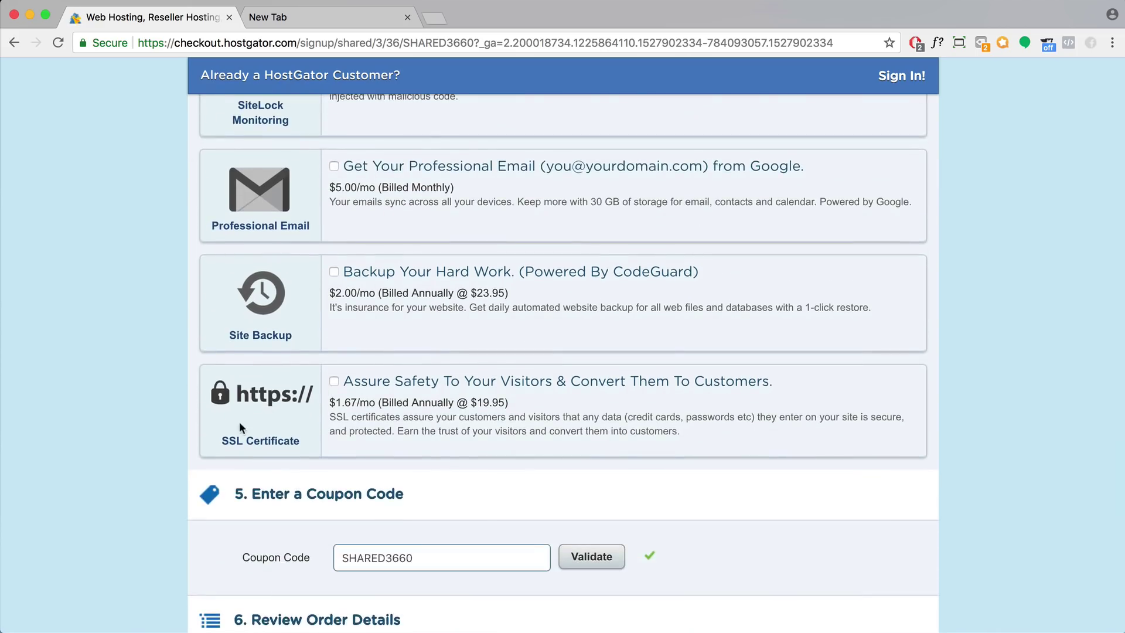
Add the SSL Certificate add-on at $1.67/mo to the order
left_click(333, 382)
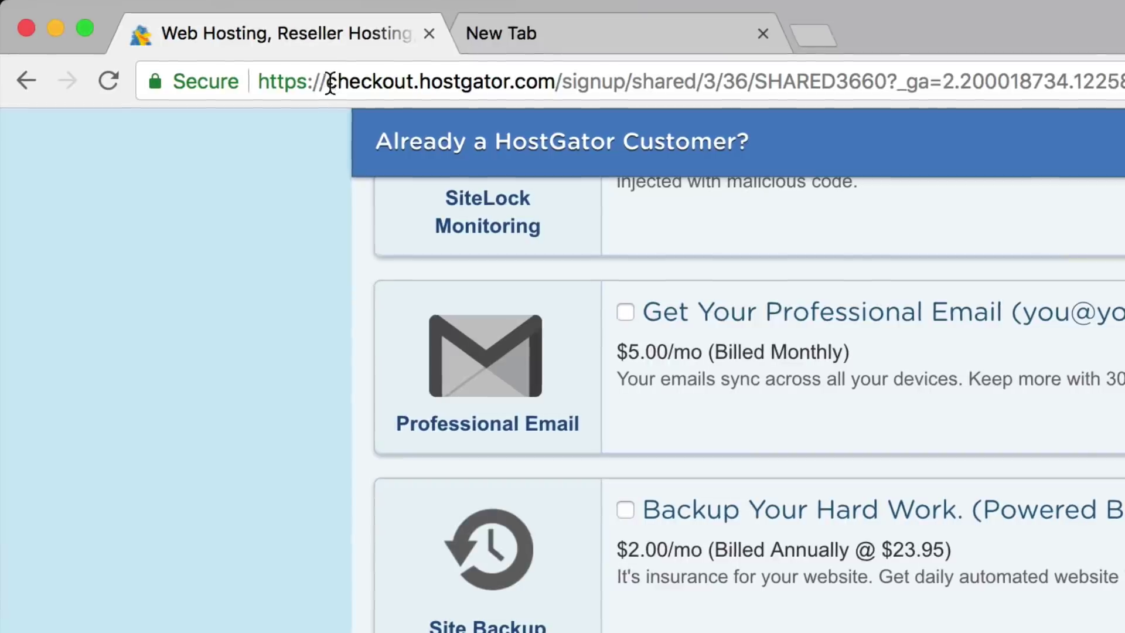
left_click_drag(175, 43, 139, 43)
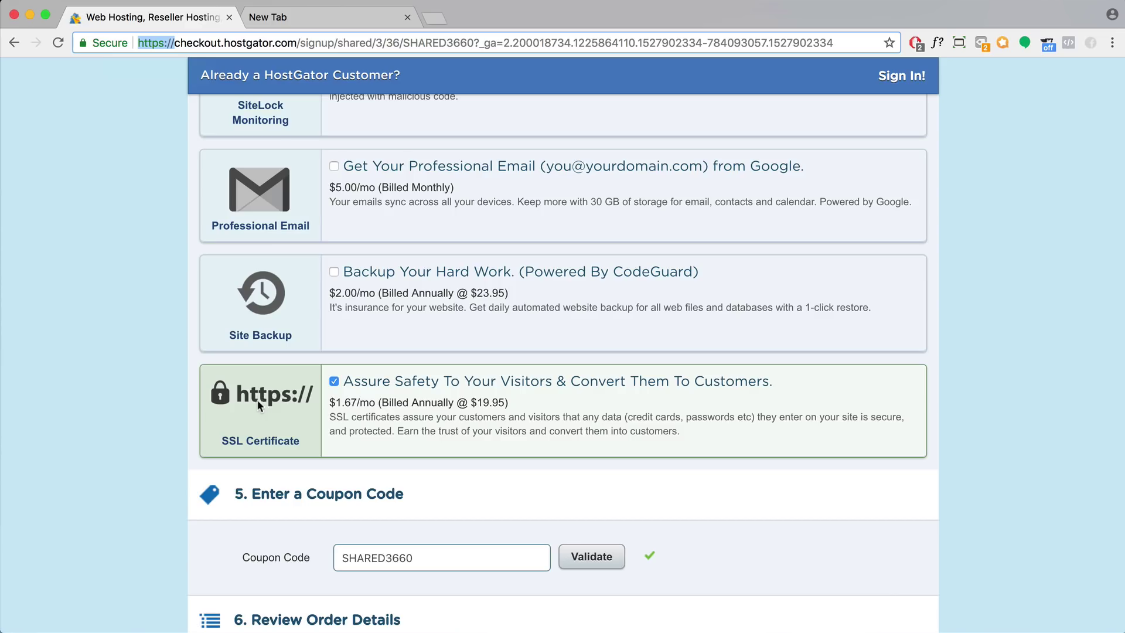
scroll(223, 281, "down", 1)
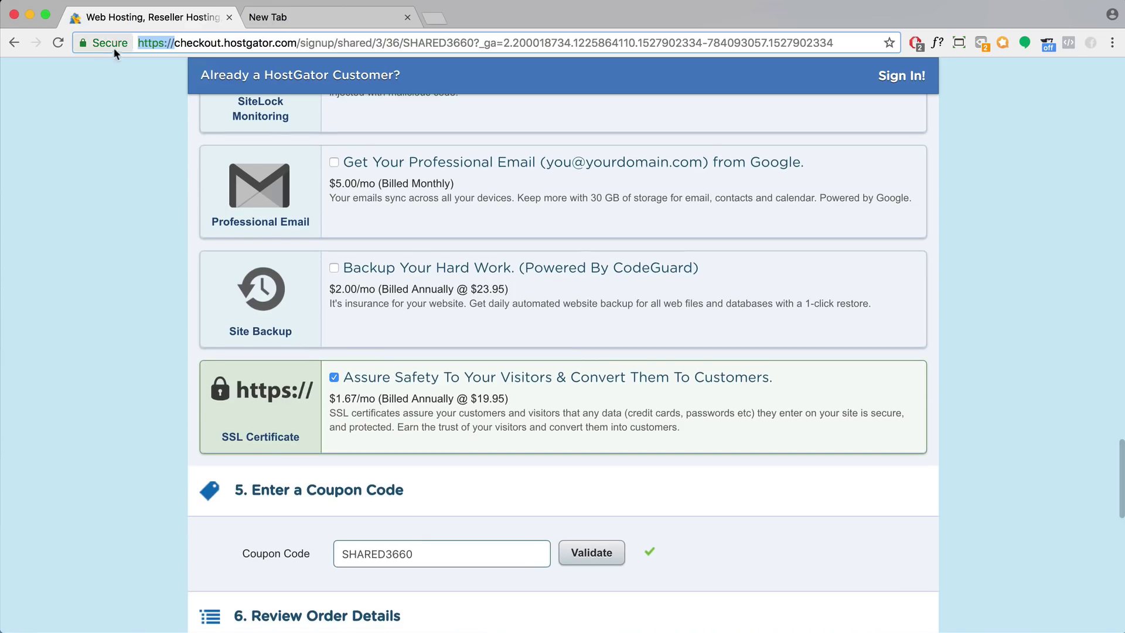
scroll(426, 413, "down", 3)
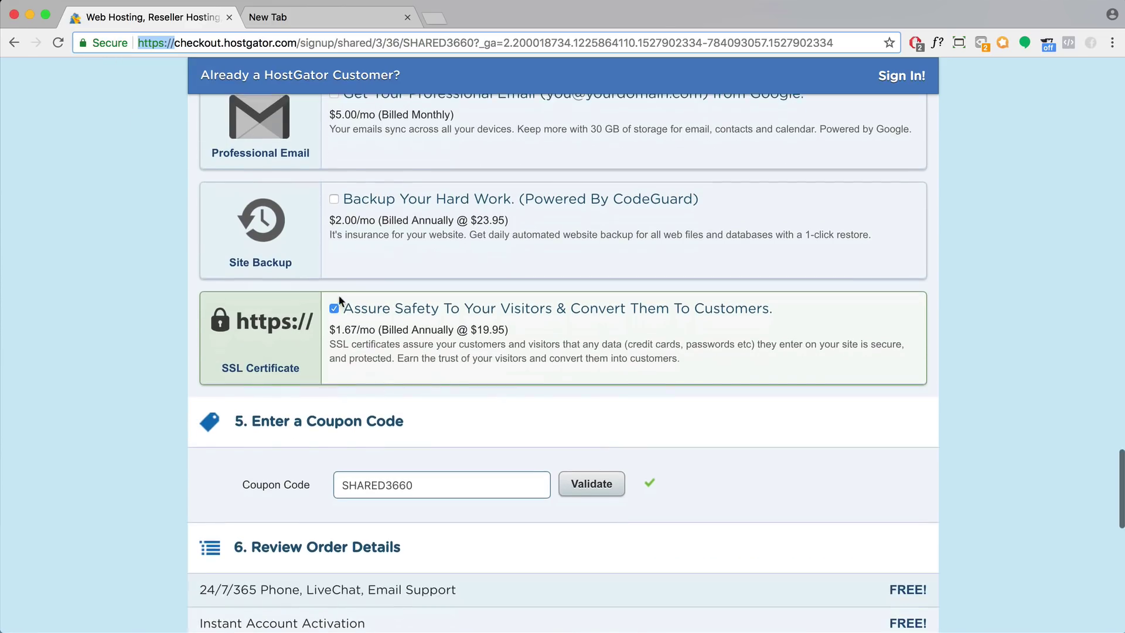
Replace coupon SHARED3660 with a new coupon code, validate it and review the totals
double_click(360, 475)
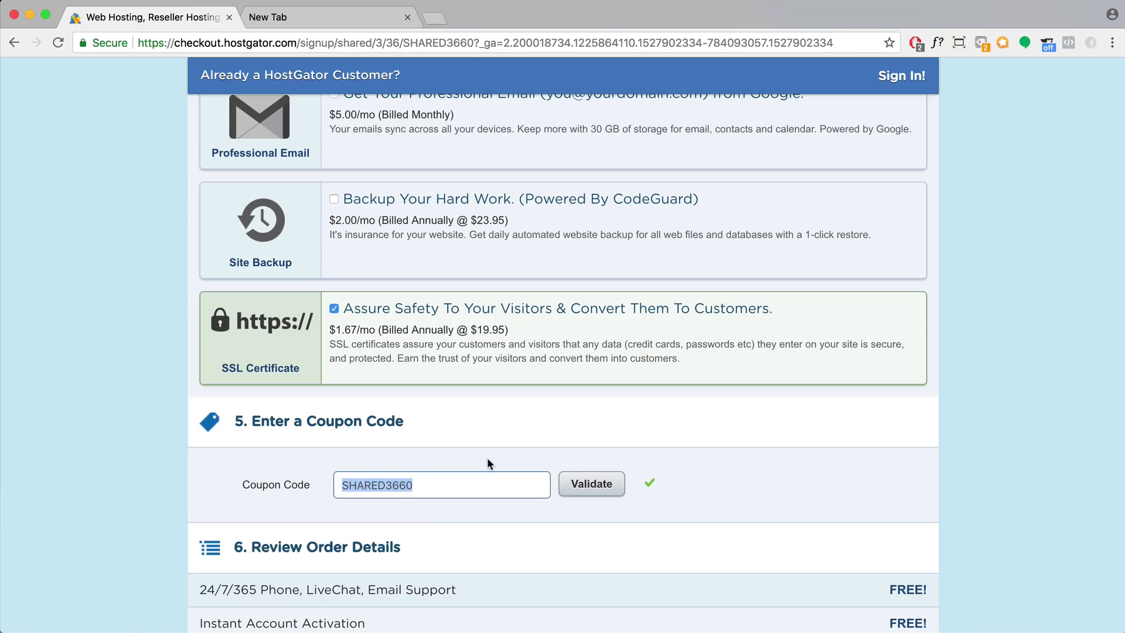
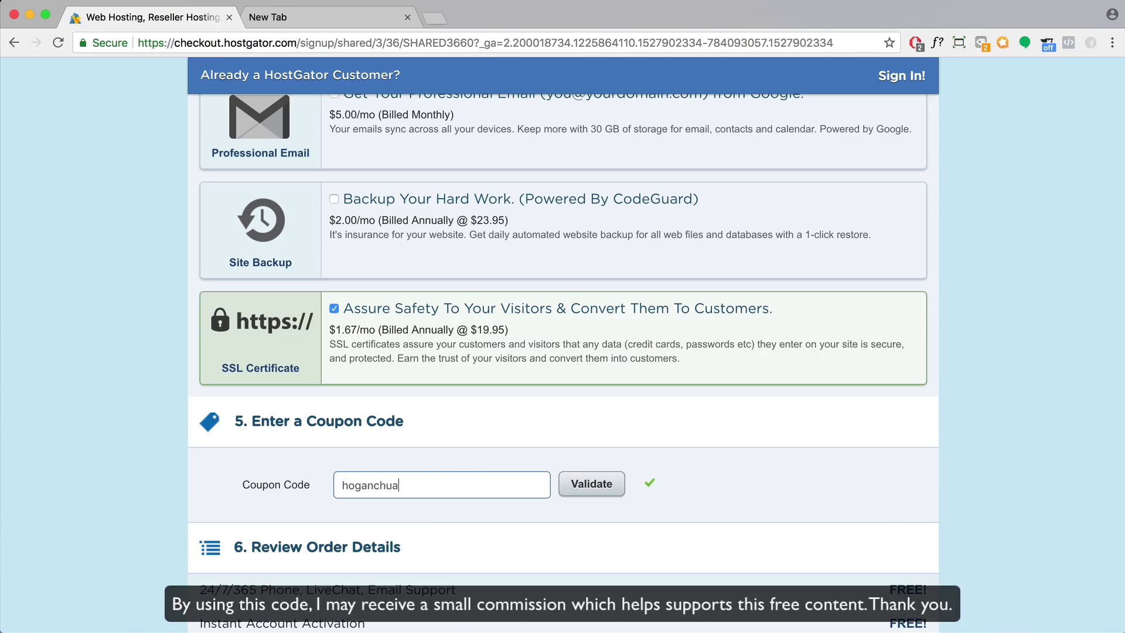
left_click(592, 485)
scroll(631, 488, "down", 5)
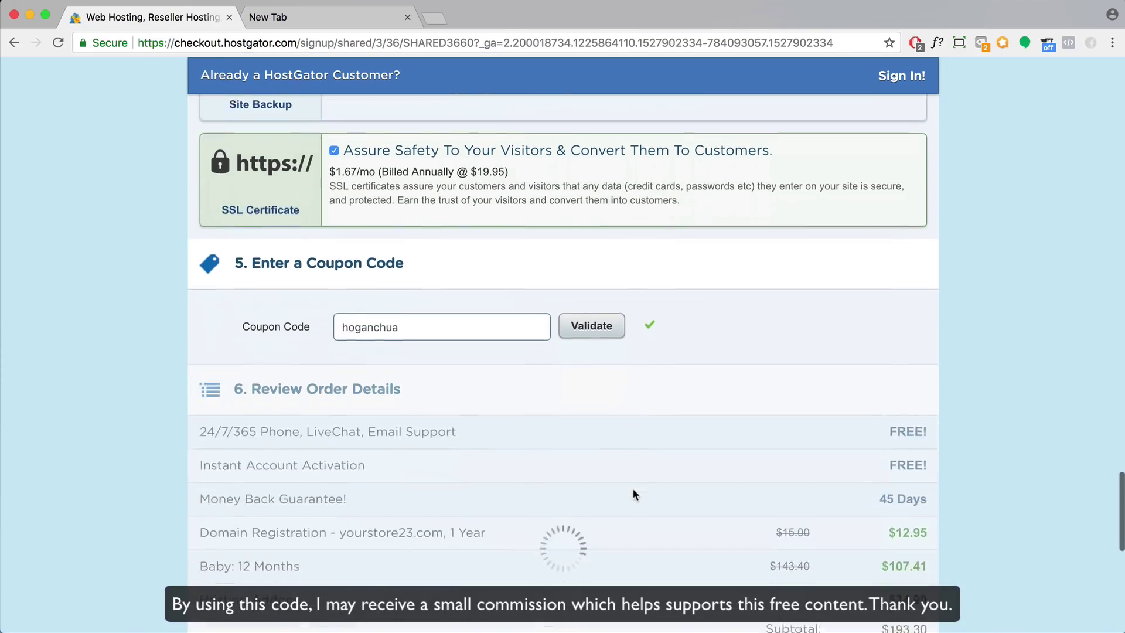
scroll(632, 494, "down", 2)
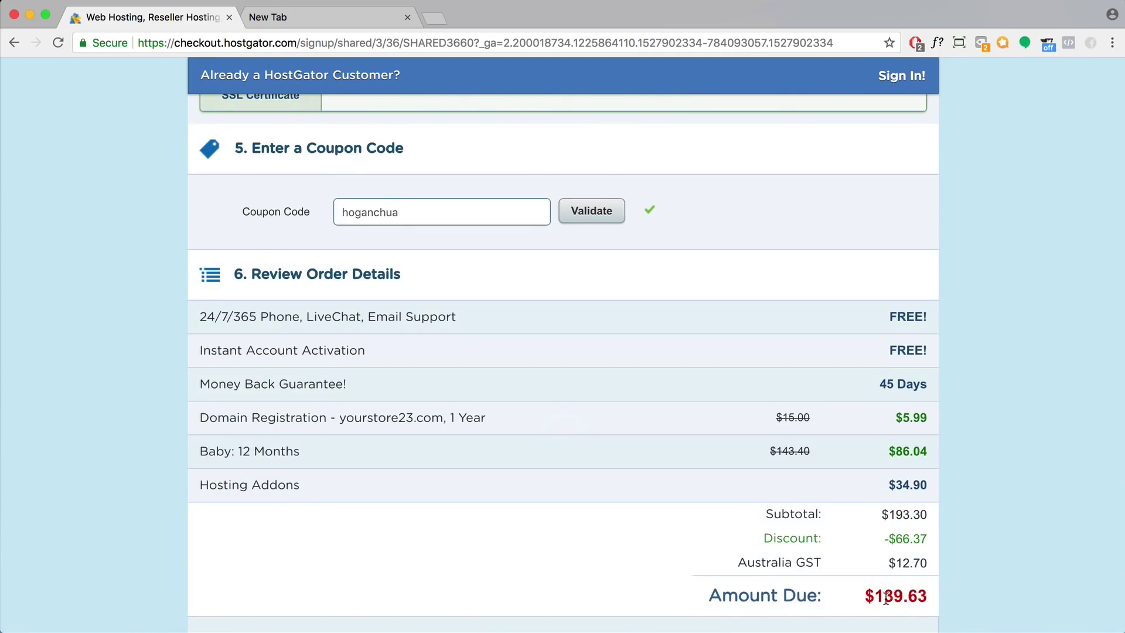
scroll(642, 499, "up", 20)
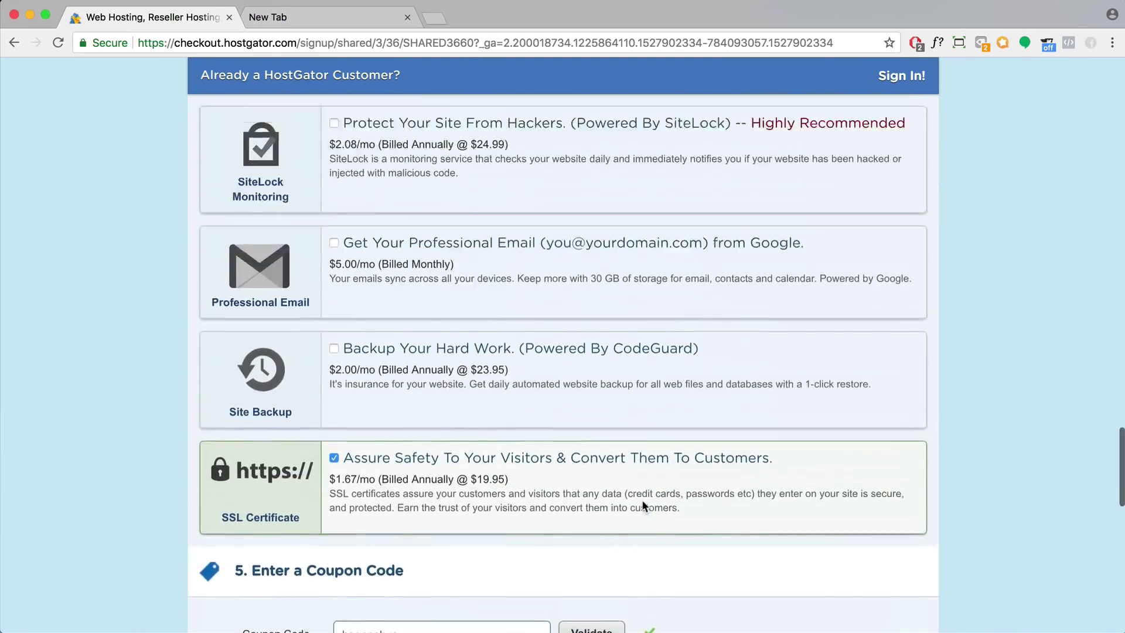
Change the billing cycle to 1 month at $8.36/mo
scroll(642, 499, "up", 8)
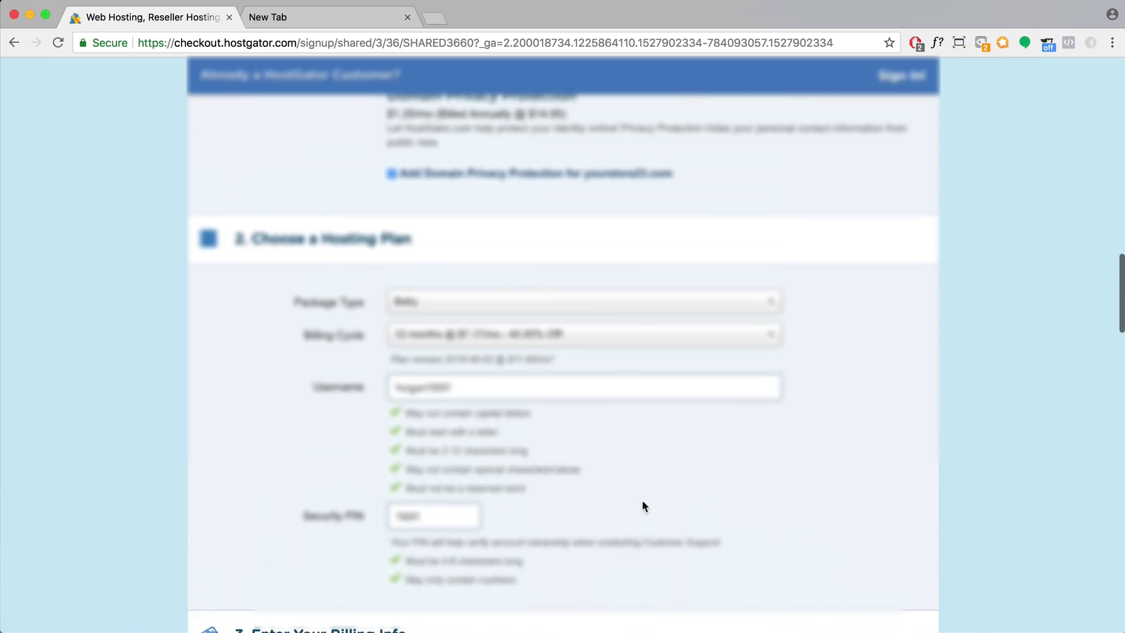
left_click(622, 339)
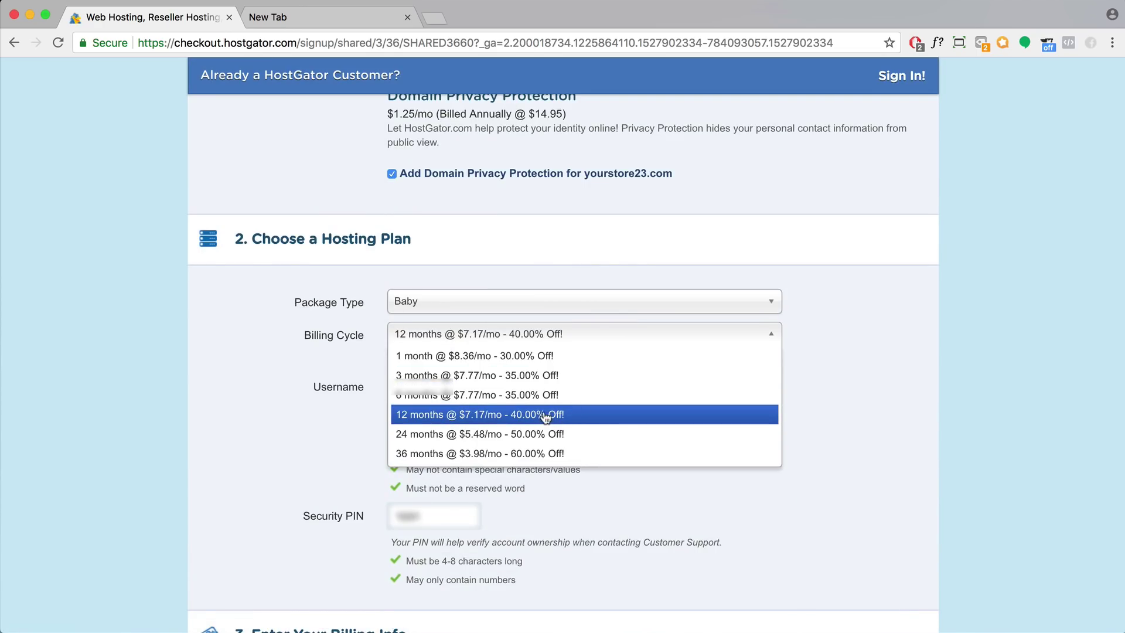
left_click(551, 355)
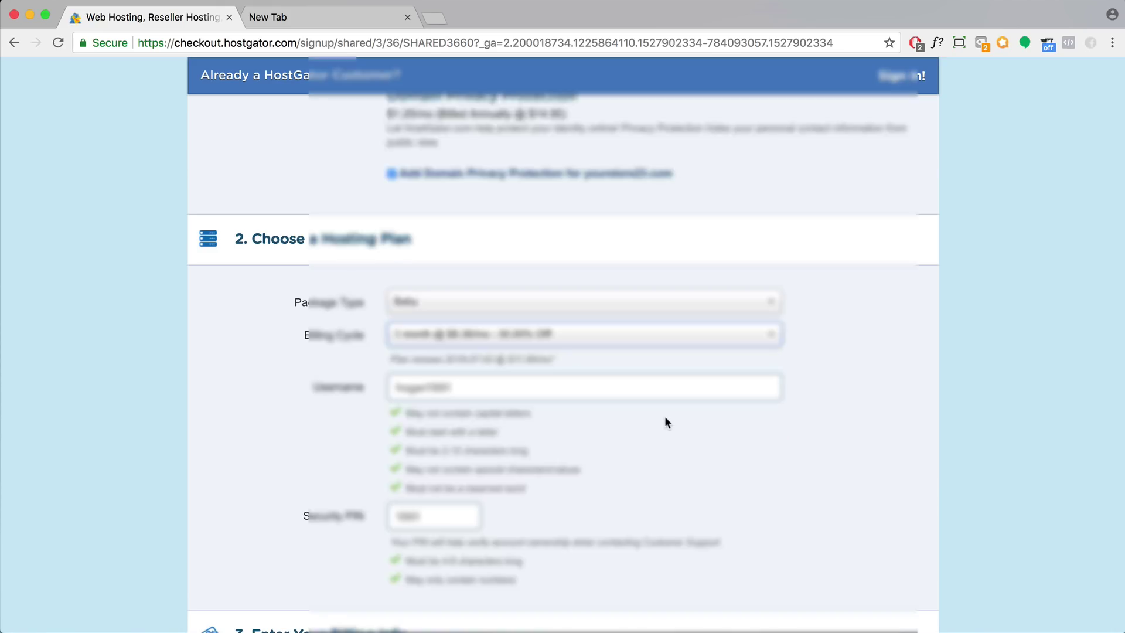
Agree to the Terms of Service and check out the hosting order
scroll(665, 416, "down", 6)
scroll(662, 417, "down", 12)
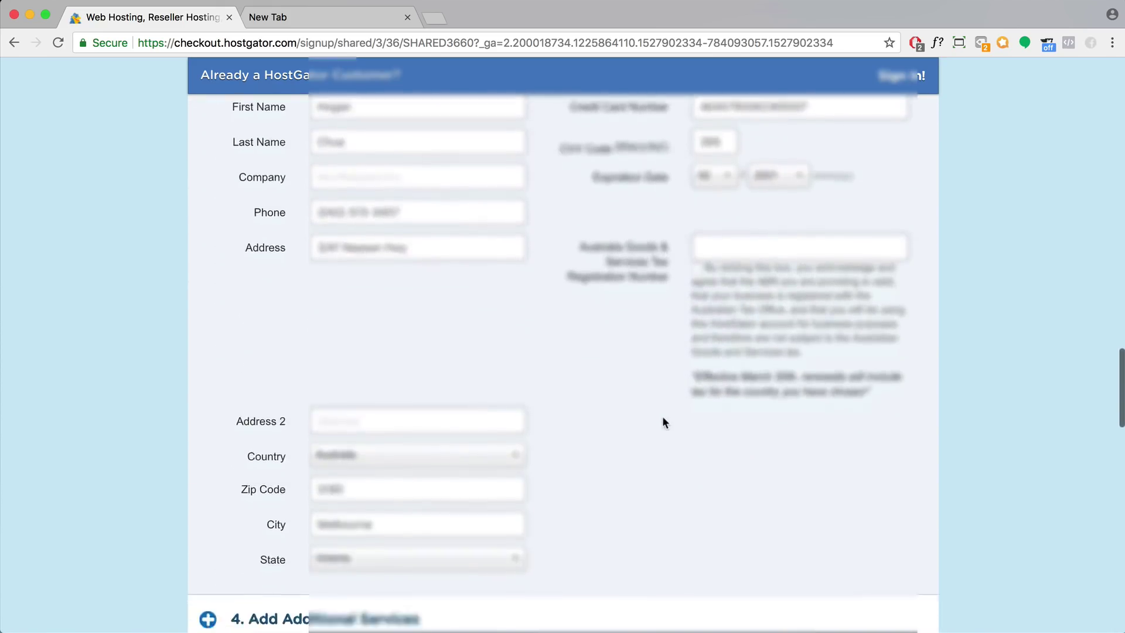
scroll(662, 416, "down", 12)
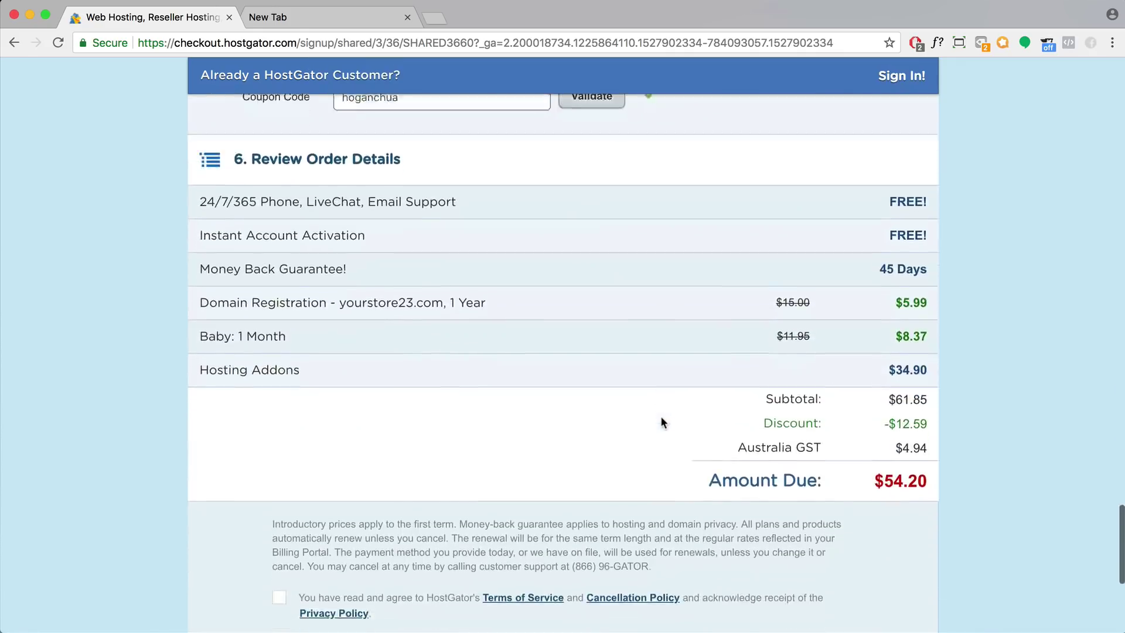
scroll(660, 420, "down", 3)
left_click(280, 436)
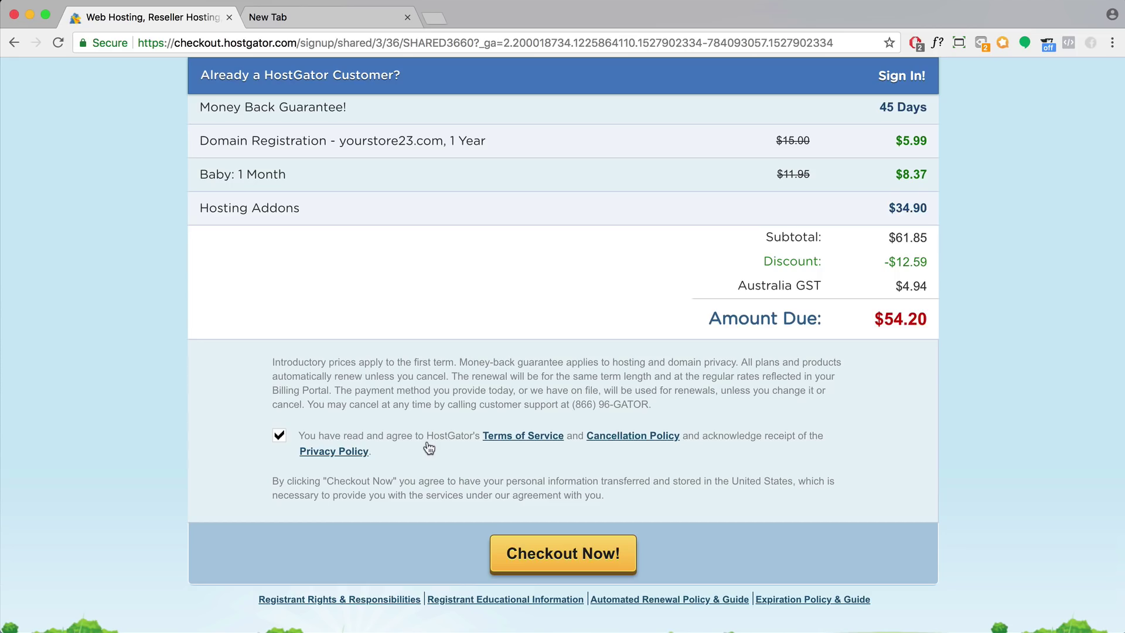
left_click(577, 552)
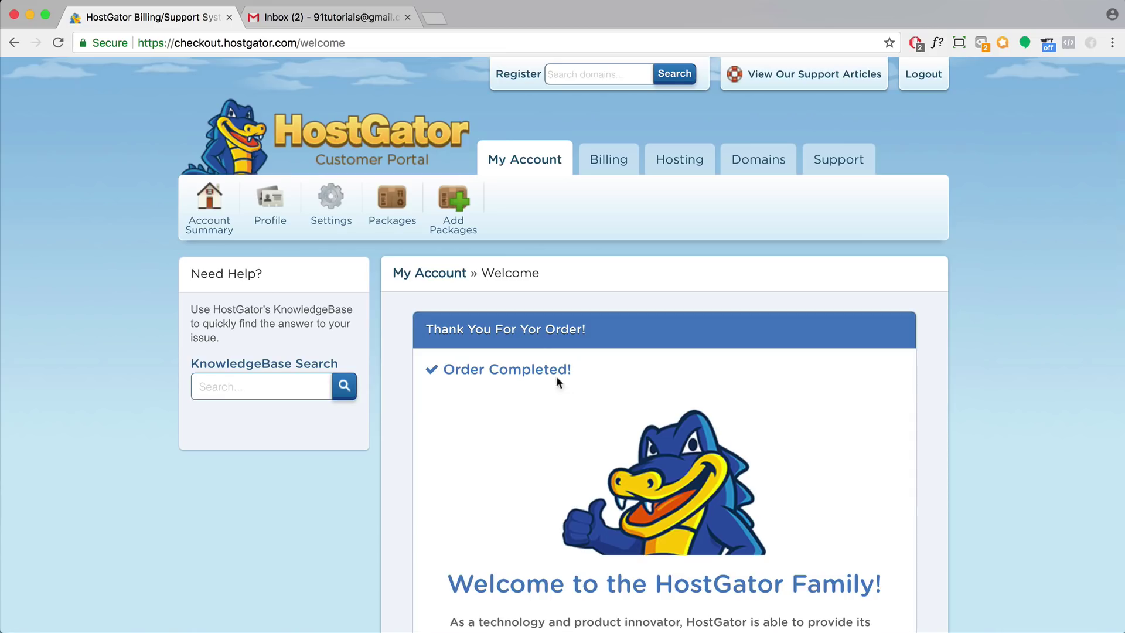
Open the 'HostGator.com :: Your Account Info' email, launch its cPanel login link, and select the username
left_click(368, 27)
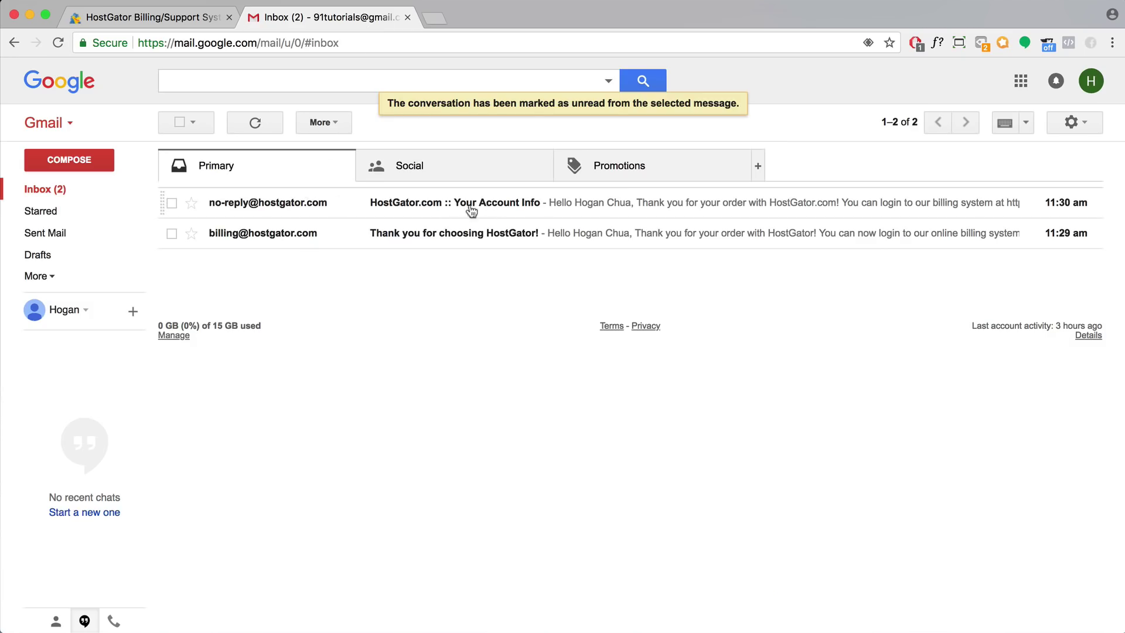
left_click(312, 205)
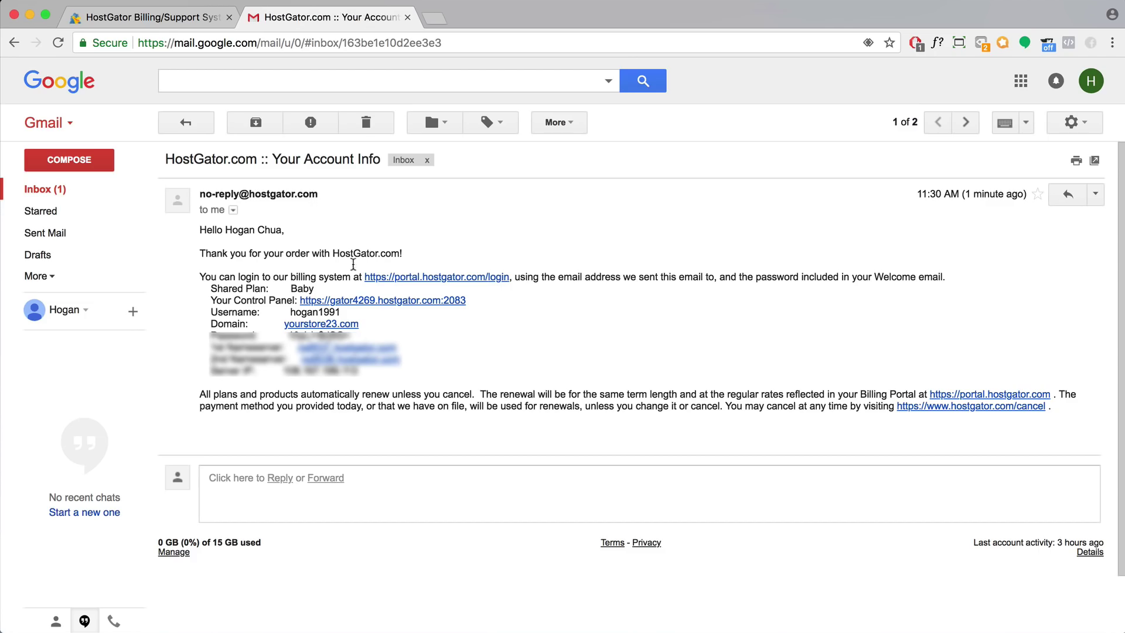
left_click(381, 302)
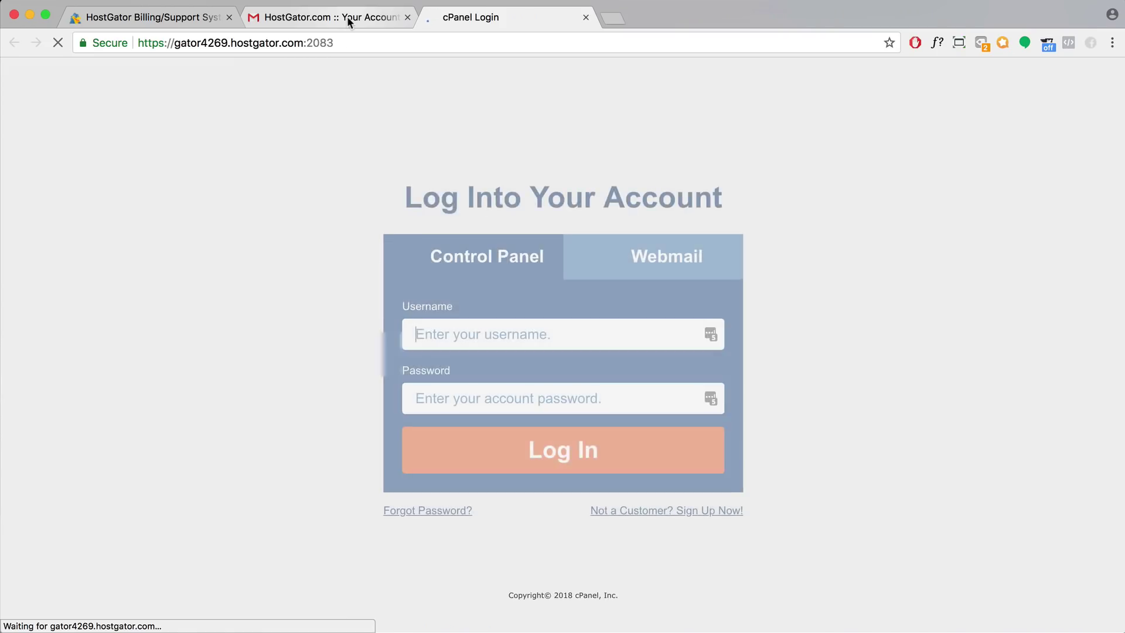
left_click(347, 19)
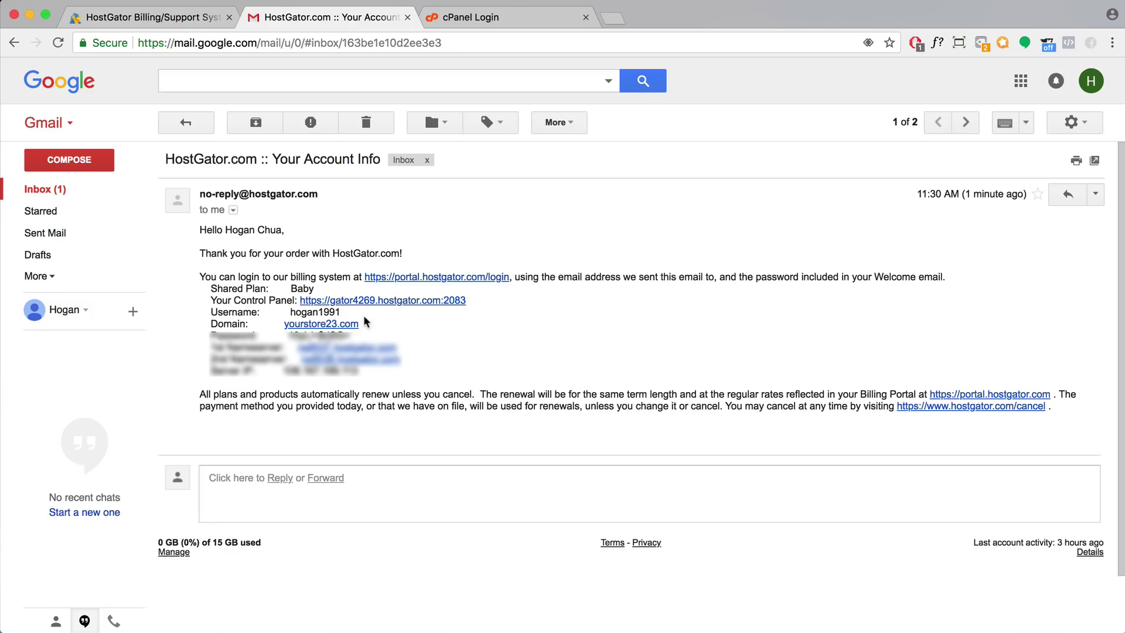
left_click_drag(340, 312, 287, 312)
key("super+c")
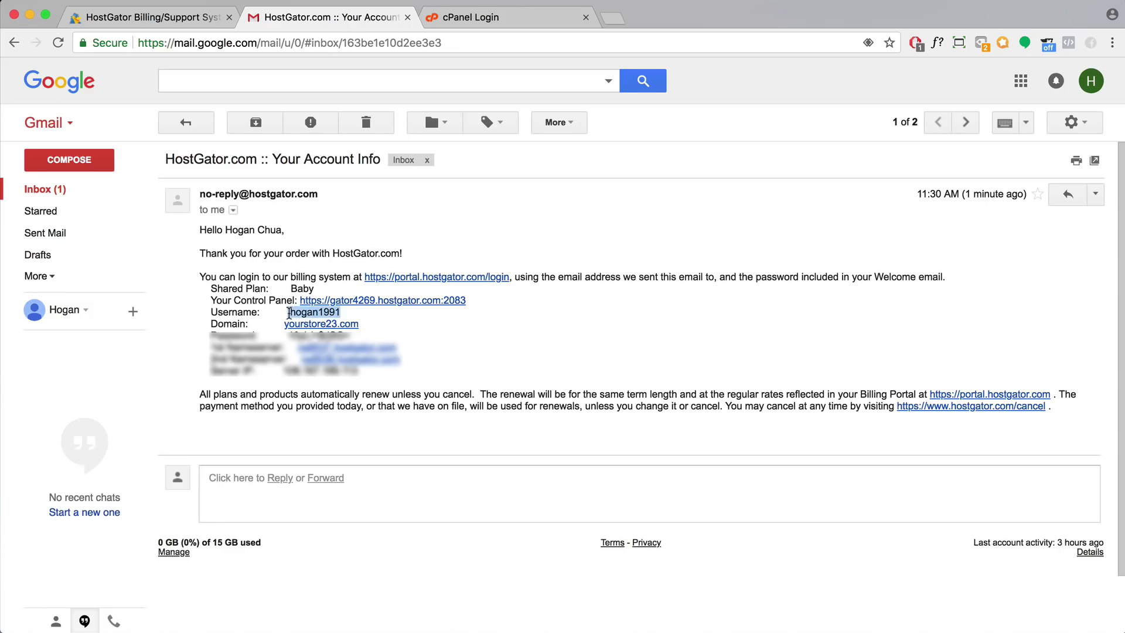
Paste the emailed username and password into cPanel Login and sign in
left_click(496, 17)
left_click(512, 329)
key("super+v")
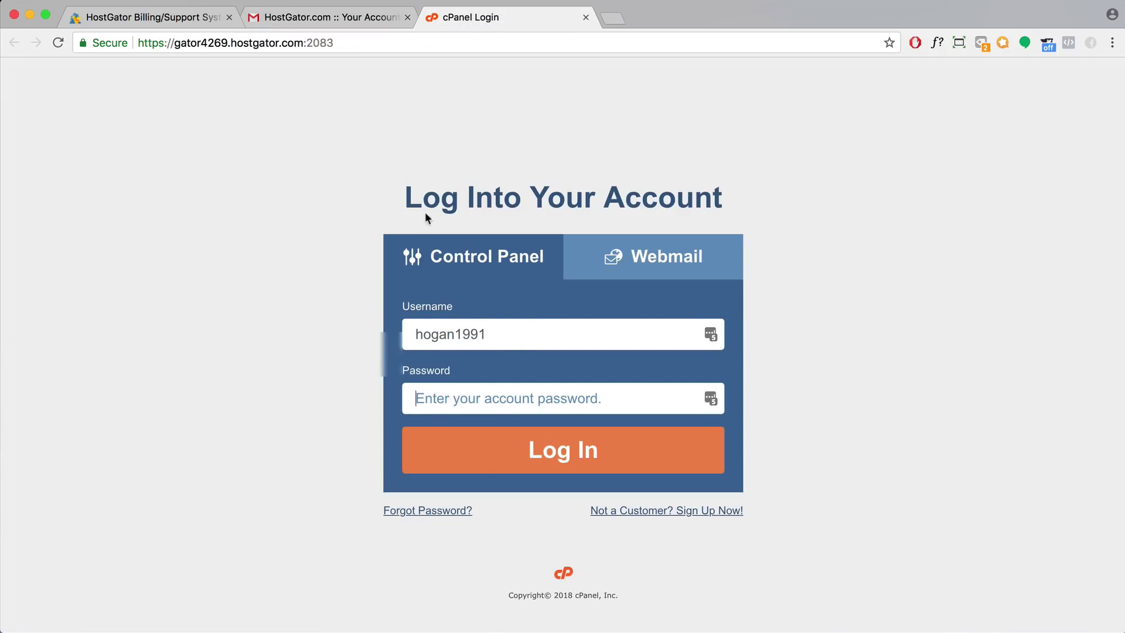
left_click(342, 19)
left_click_drag(350, 335, 293, 335)
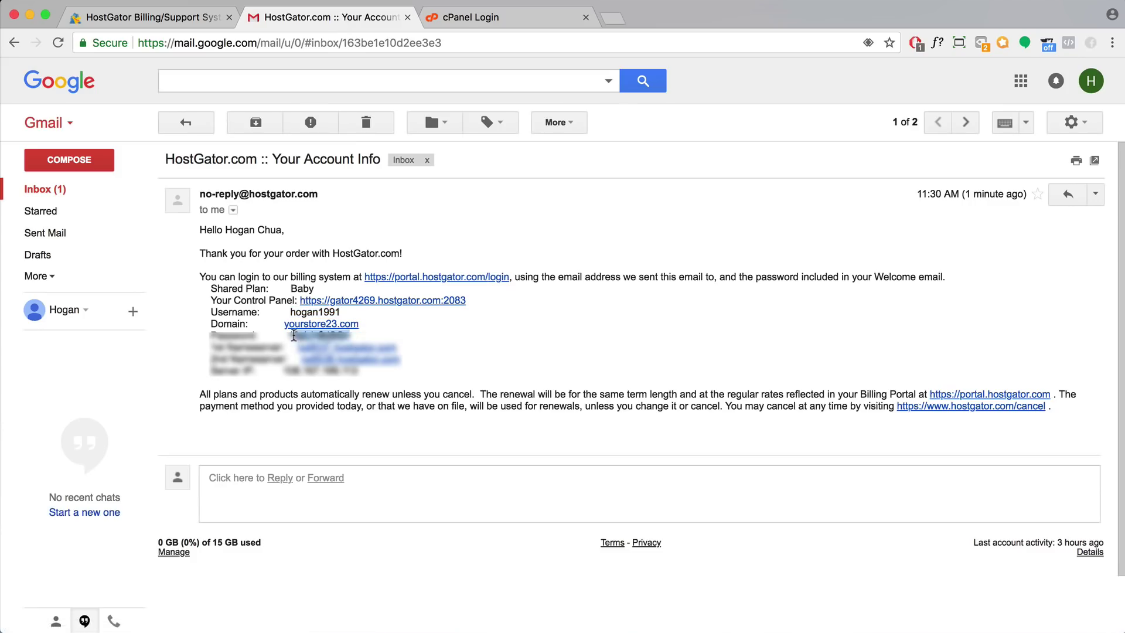
left_click(504, 18)
left_click(505, 387)
key("super+v")
left_click(511, 436)
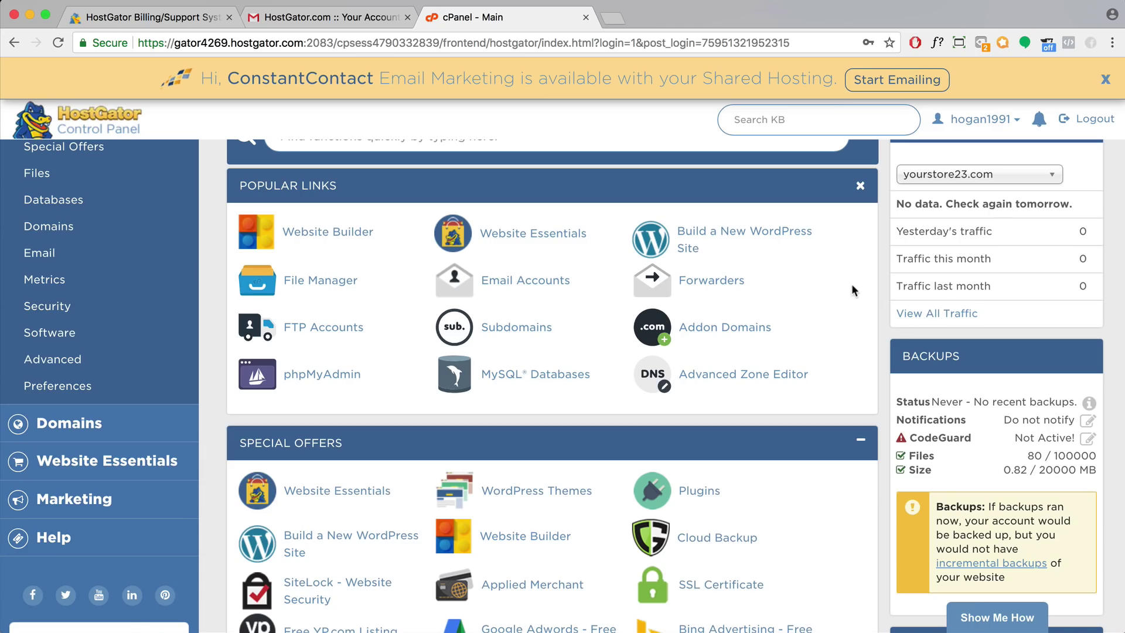
left_click(733, 239)
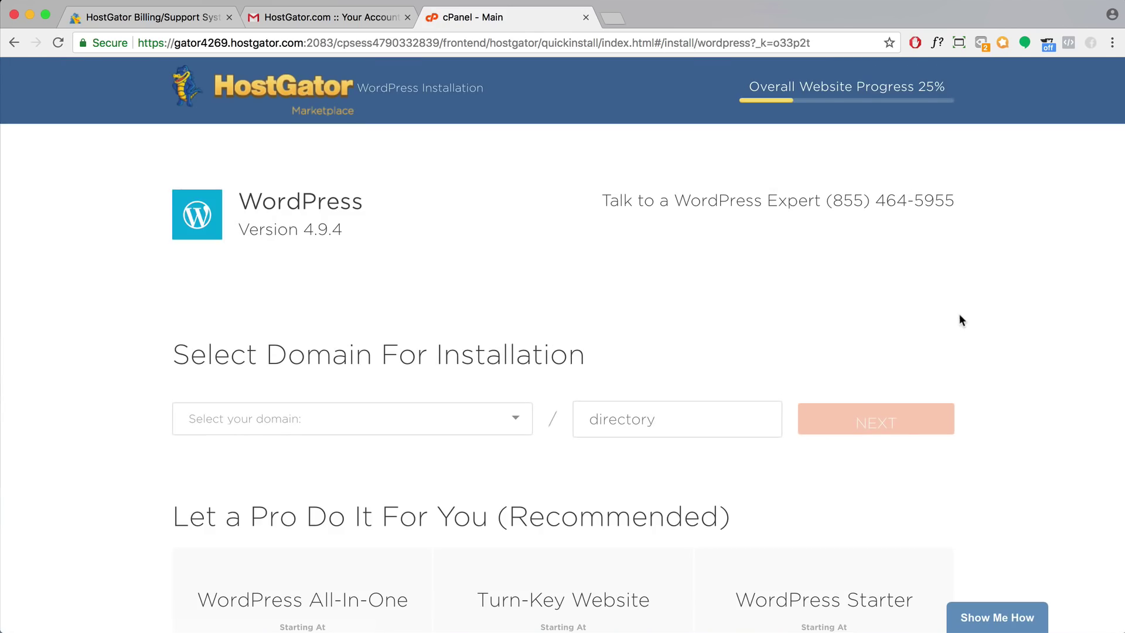
Choose yourstore23.com as the WordPress installation domain
left_click(427, 430)
left_click(378, 436)
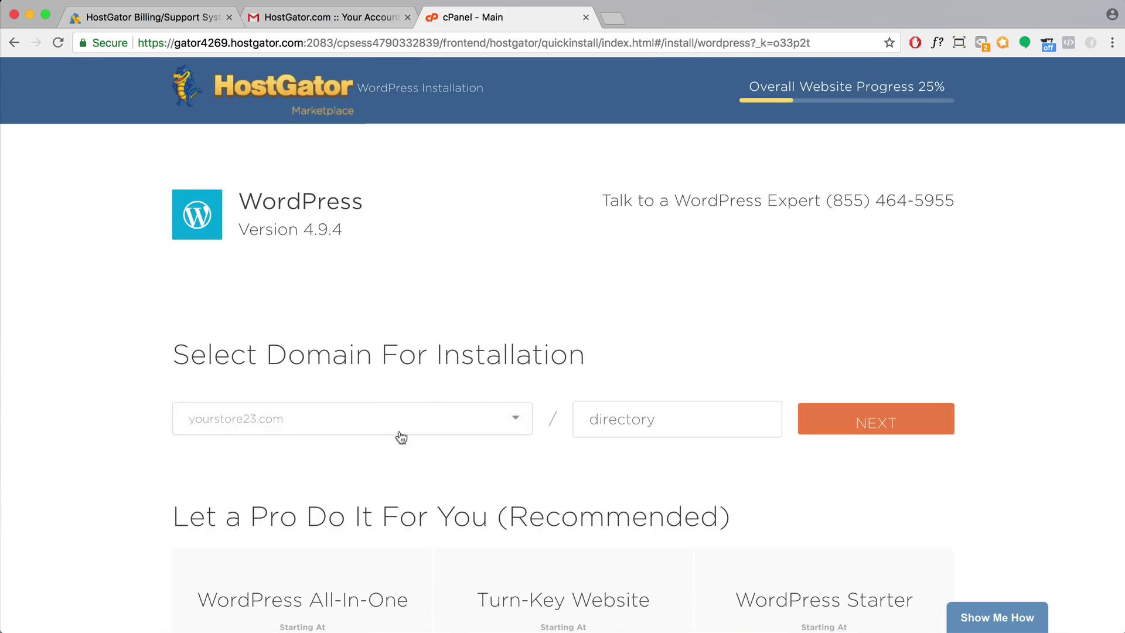
left_click(852, 422)
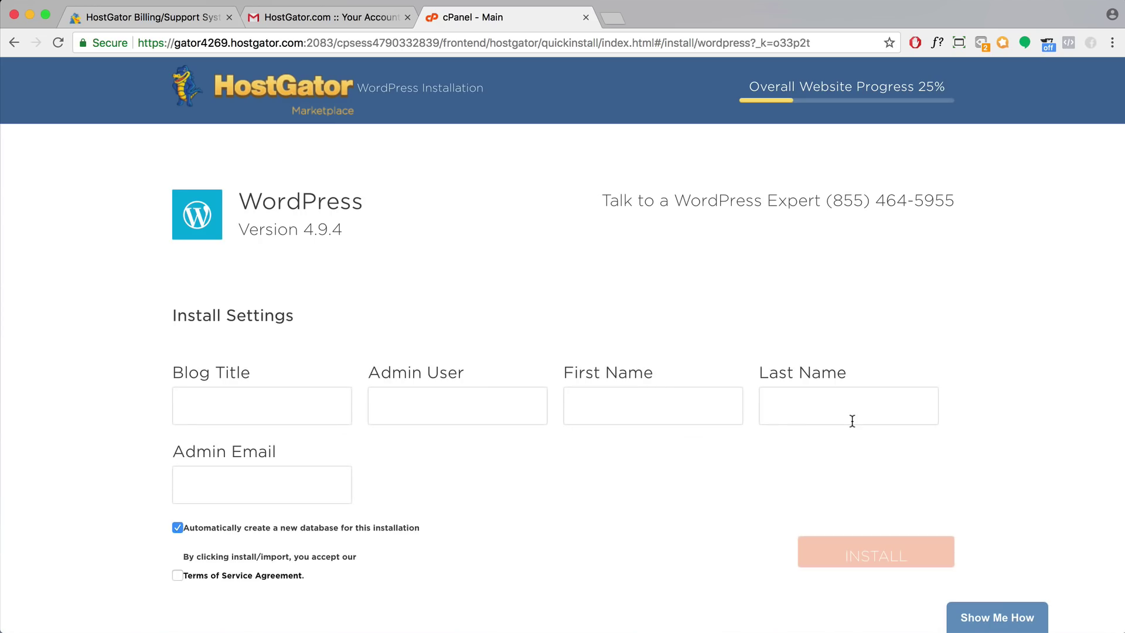
Enter blog title 'Store Demo', admin user and email, accept the terms and install WordPress
left_click(279, 406)
type("Store Demo")
key("Tab")
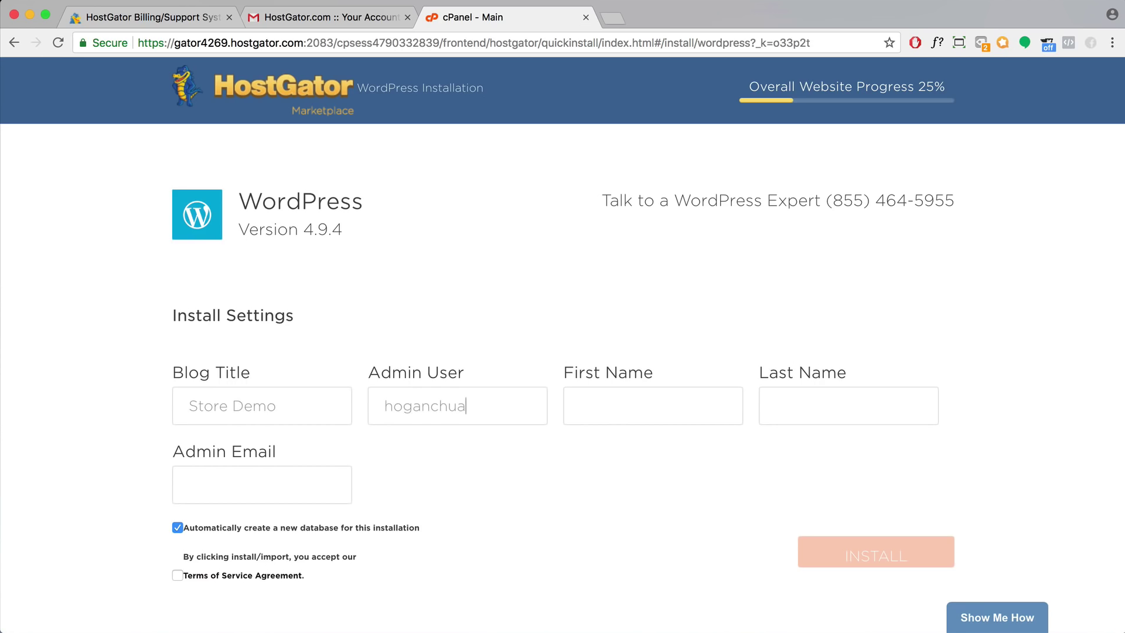
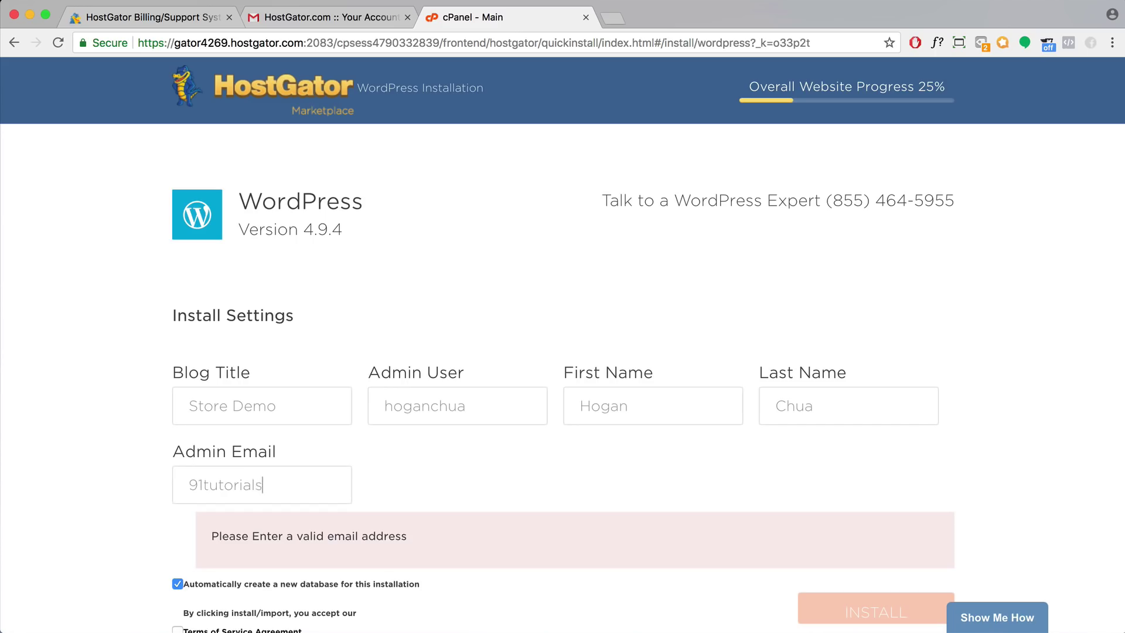
left_click(497, 525)
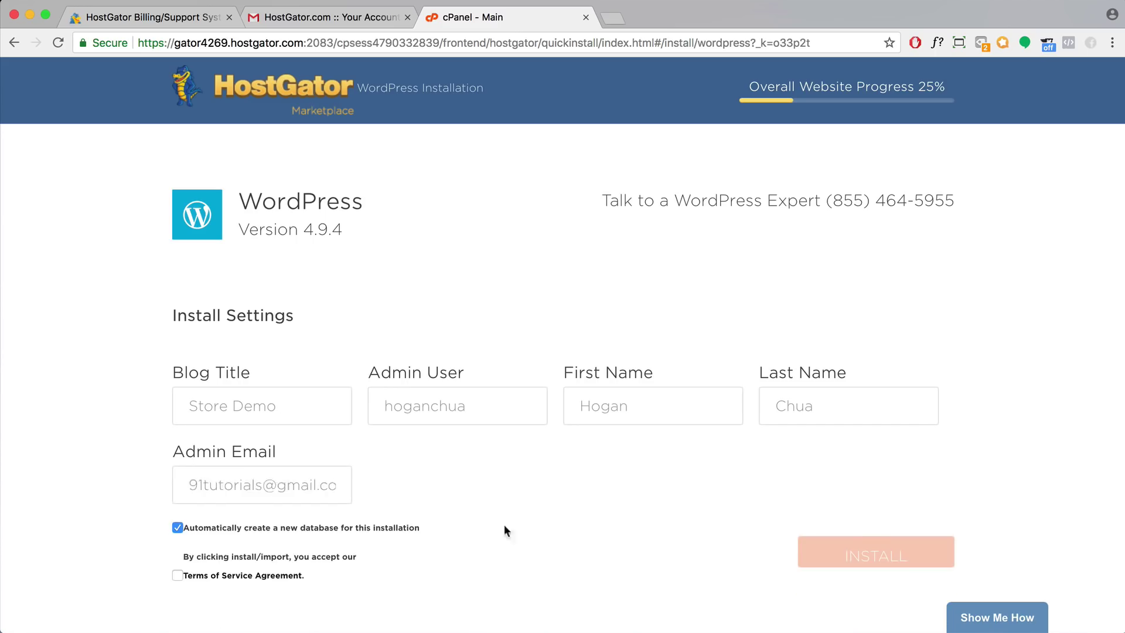
scroll(497, 523, "down", 4)
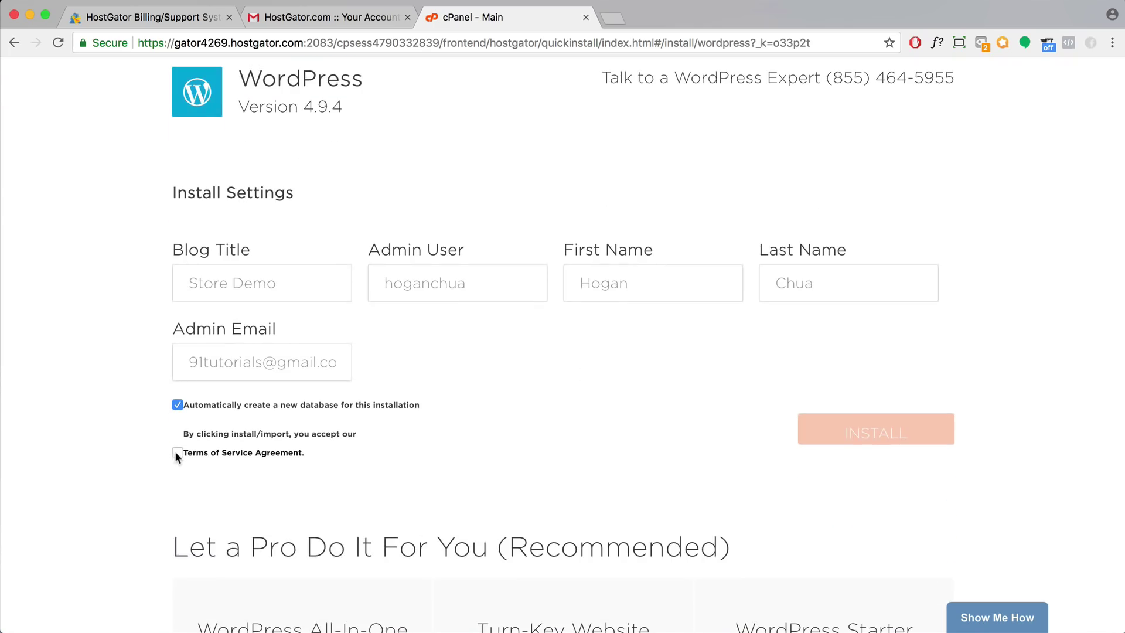
left_click(177, 453)
left_click(866, 438)
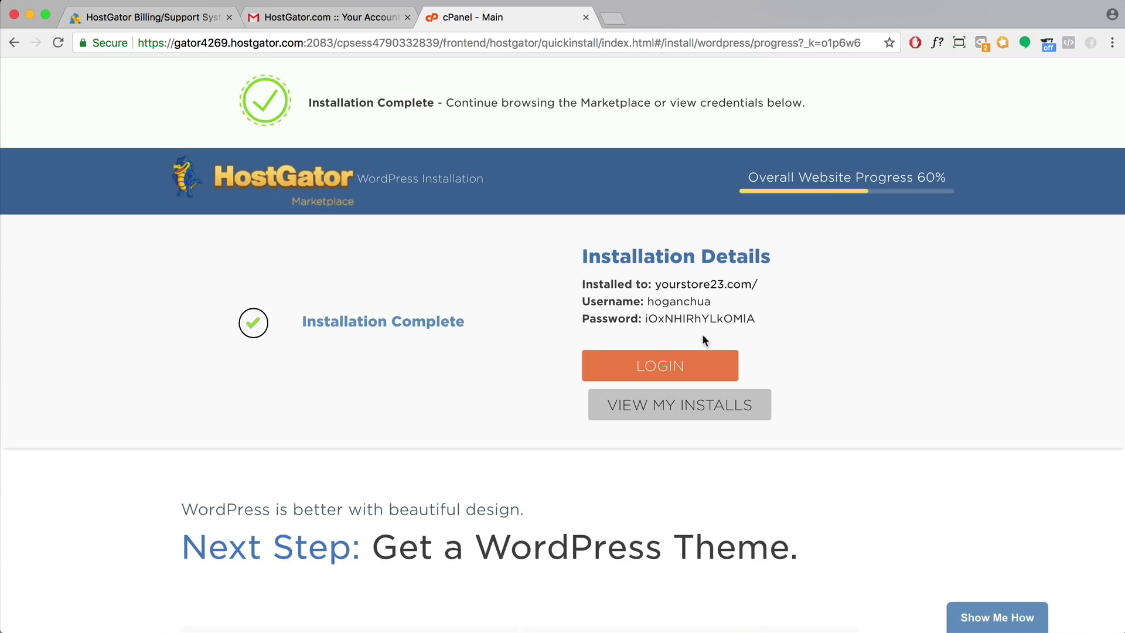
Copy the generated WordPress admin password from the installation results
left_click_drag(309, 103, 433, 104)
left_click_drag(760, 323, 644, 319)
right_click(644, 320)
left_click(674, 352)
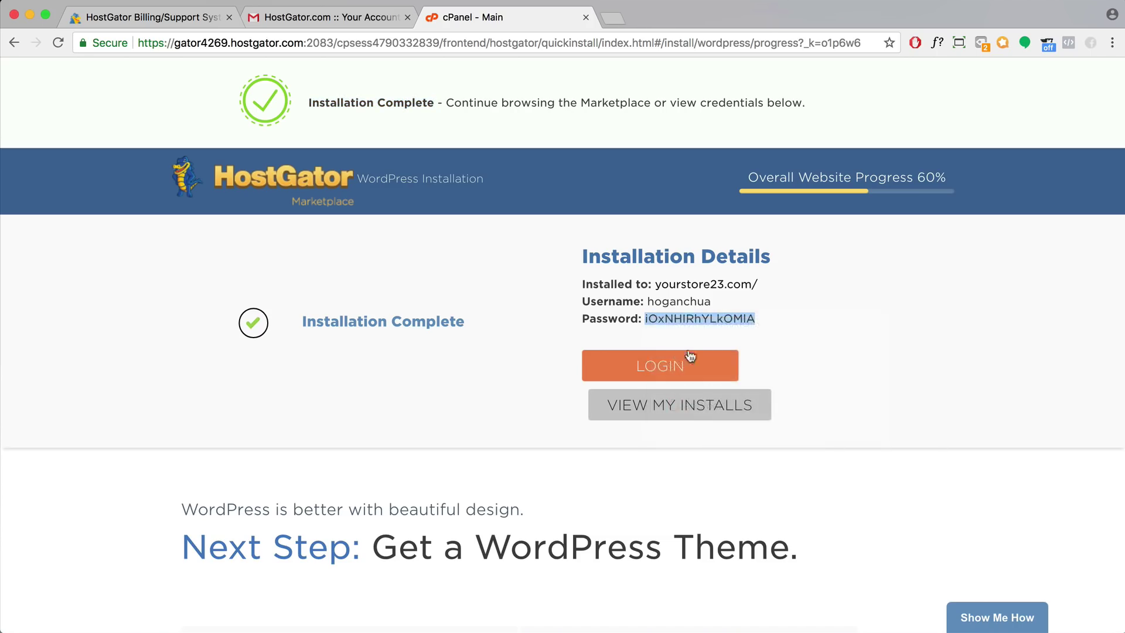
Load yourstore23.com/wp-admin in a new tab, retry after ERR_NAME_NOT_RESOLVED, and reselect the address
left_click(613, 19)
type("your")
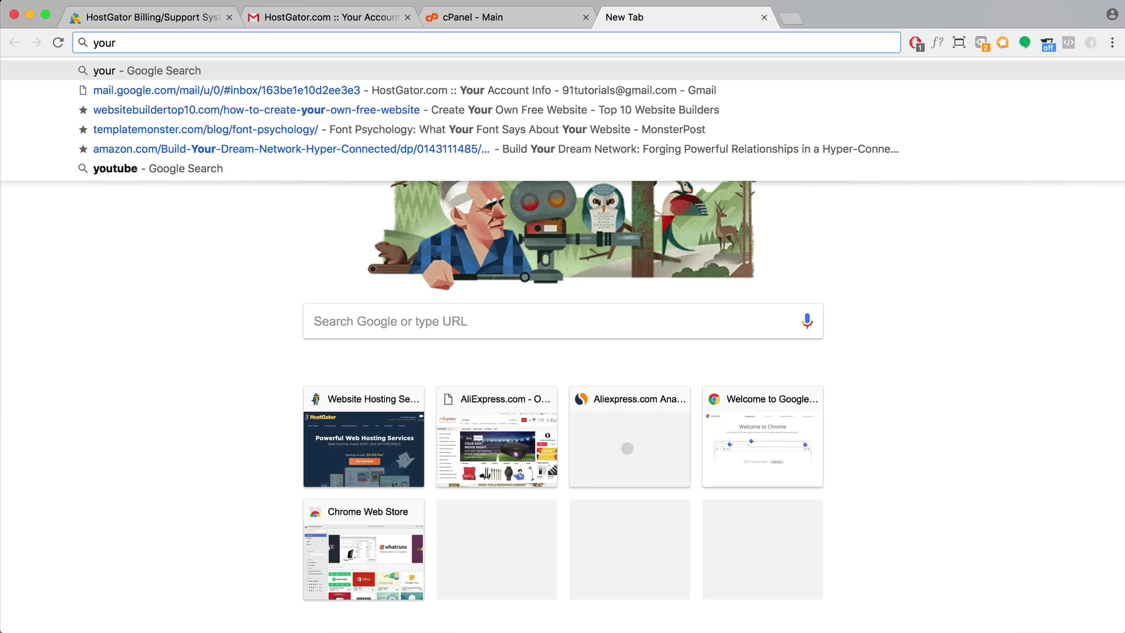
type("store23")
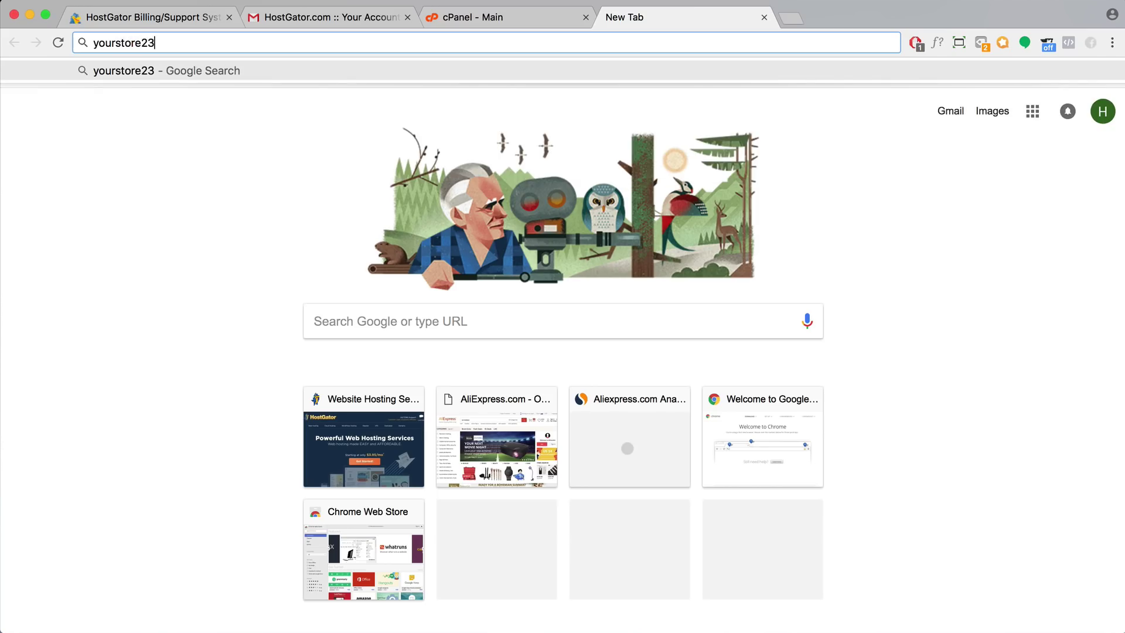
type(".com")
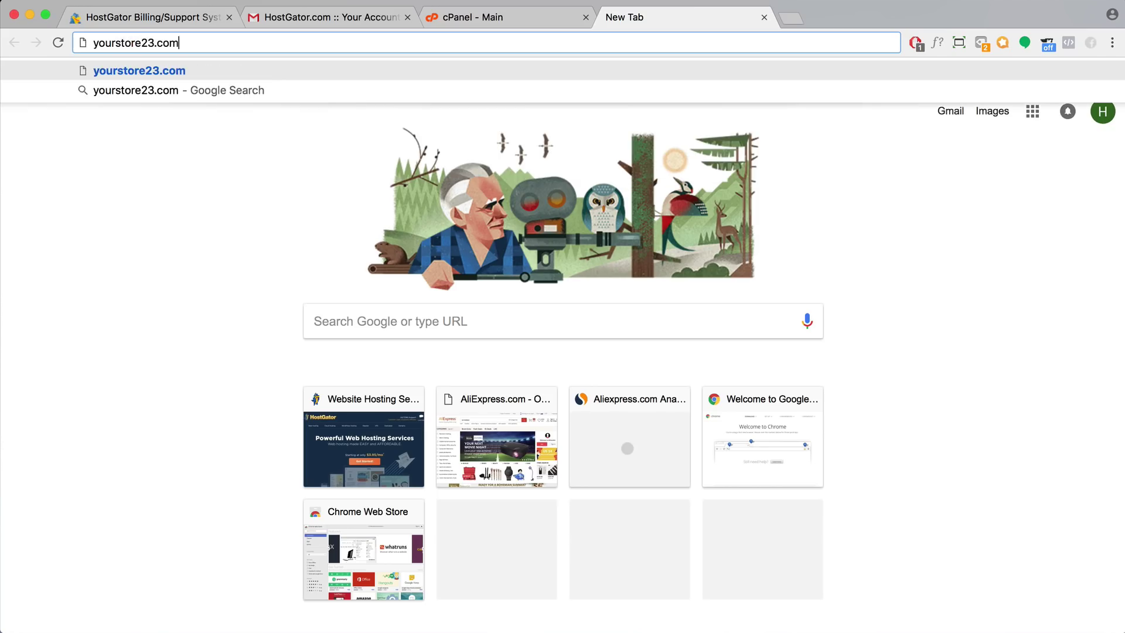
type("/w")
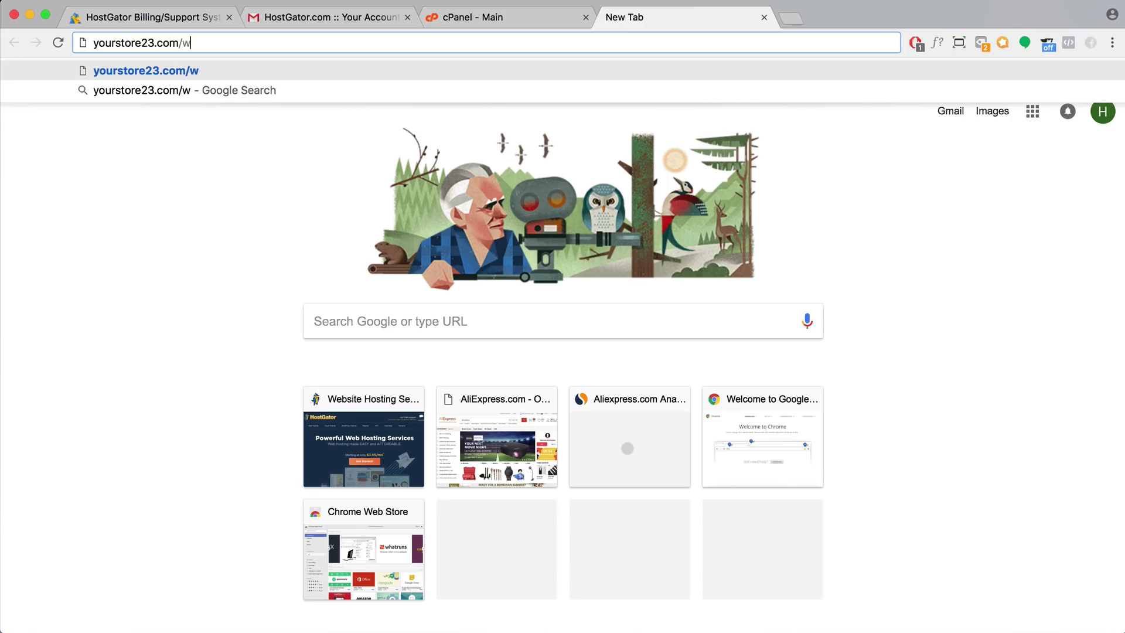
type("p-admin")
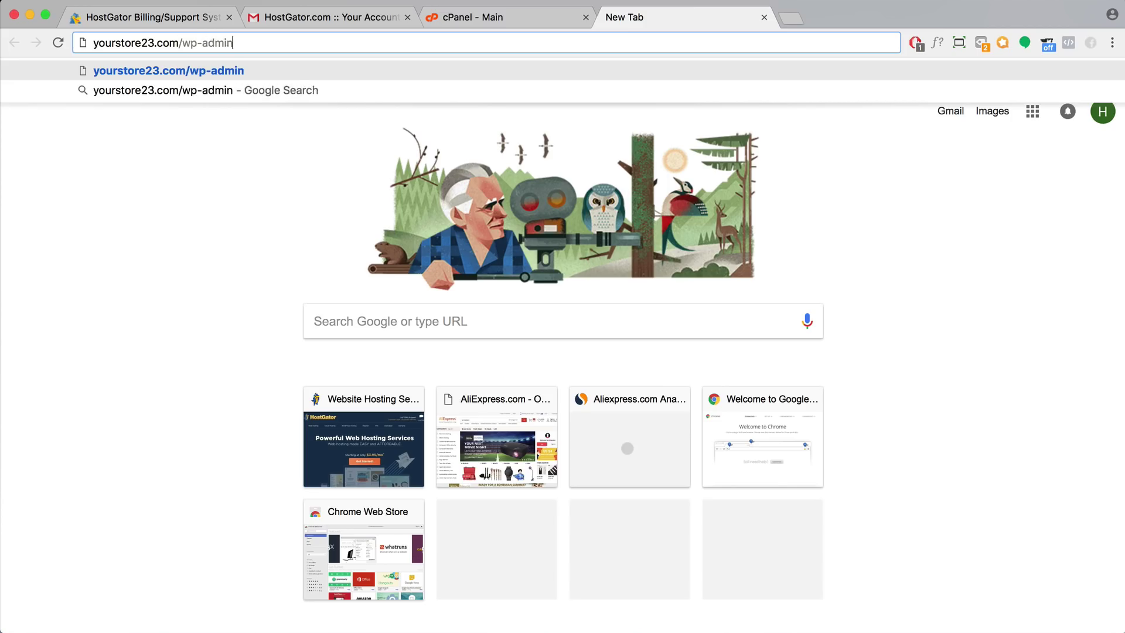
key("Return")
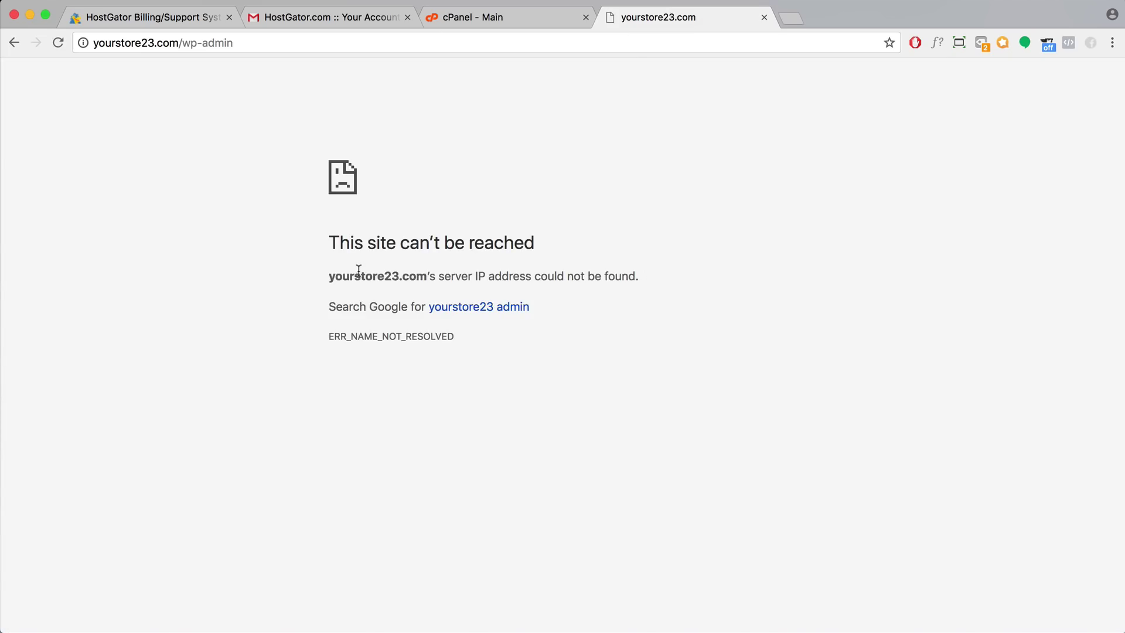
key("super+r")
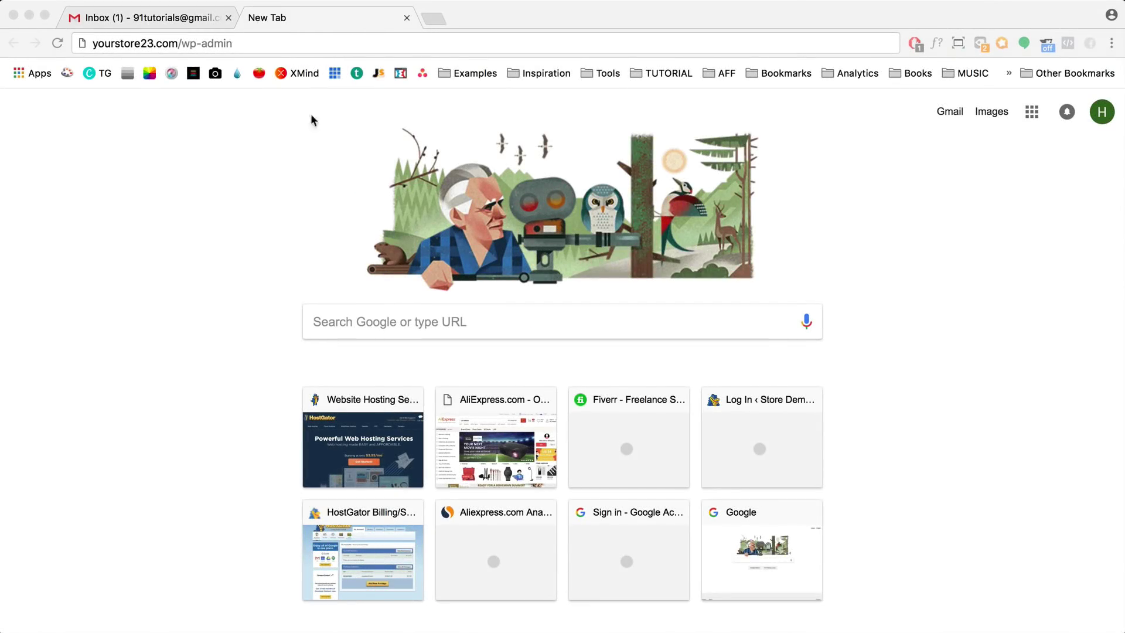
left_click(180, 44)
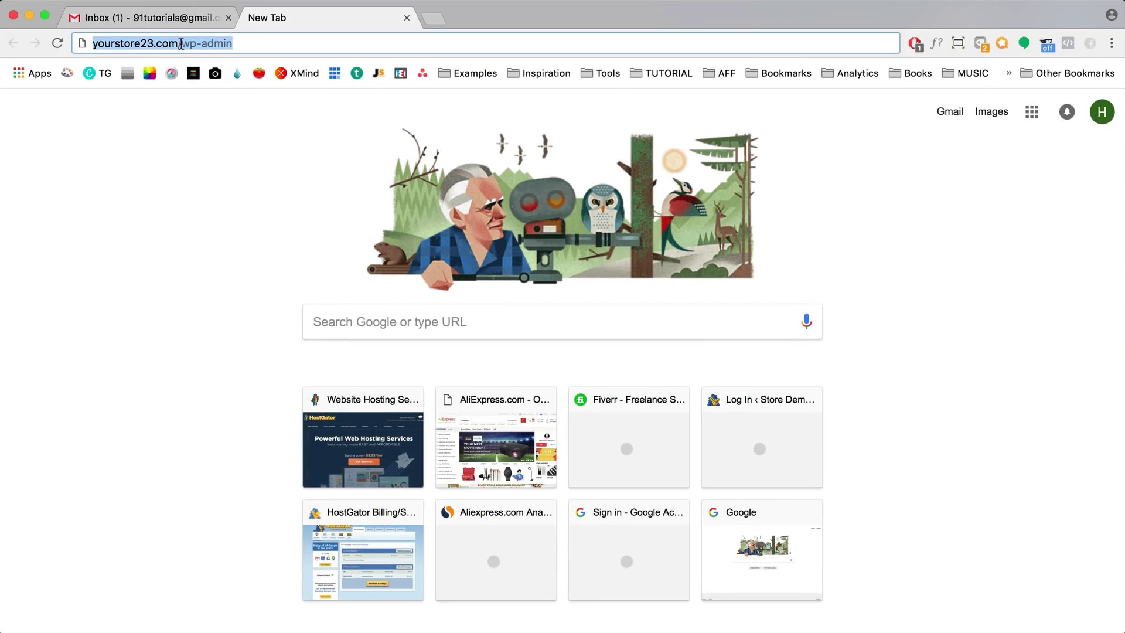
Load the yourstore23.com wp-admin login page and enter the admin username
key("Return")
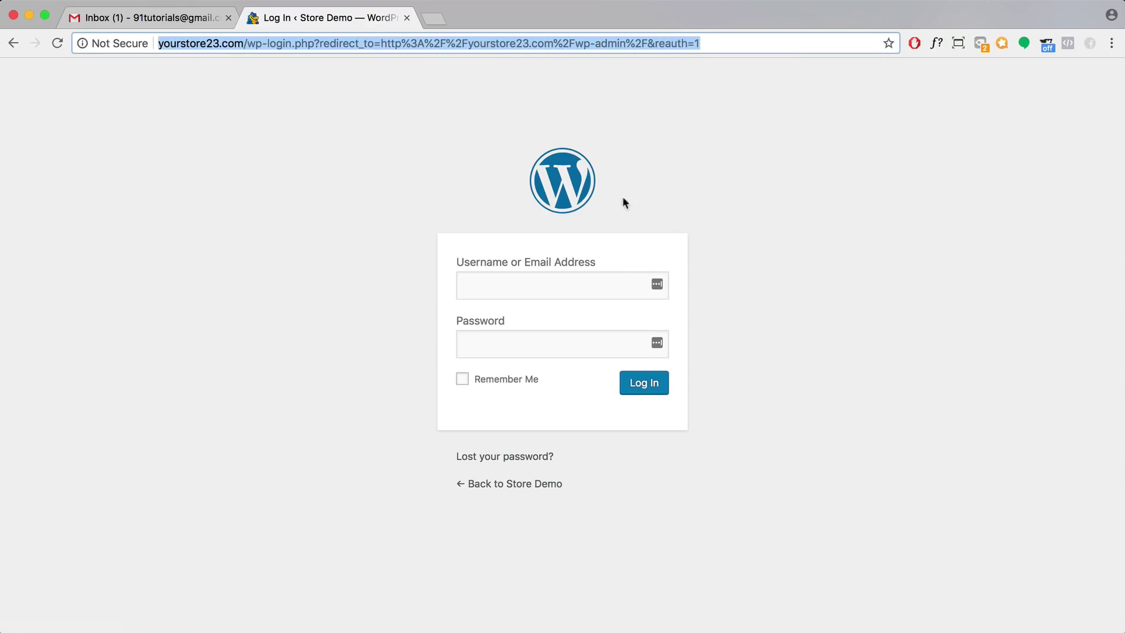
left_click(569, 284)
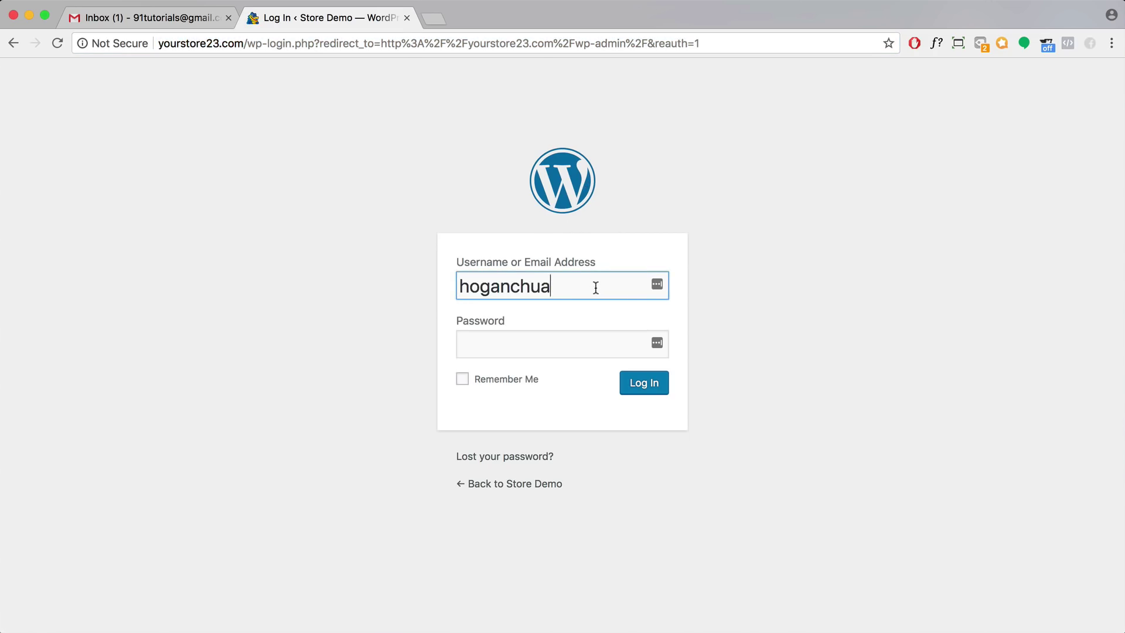
Copy the admin password from the HostGator Install Complete email in Gmail
left_click(139, 18)
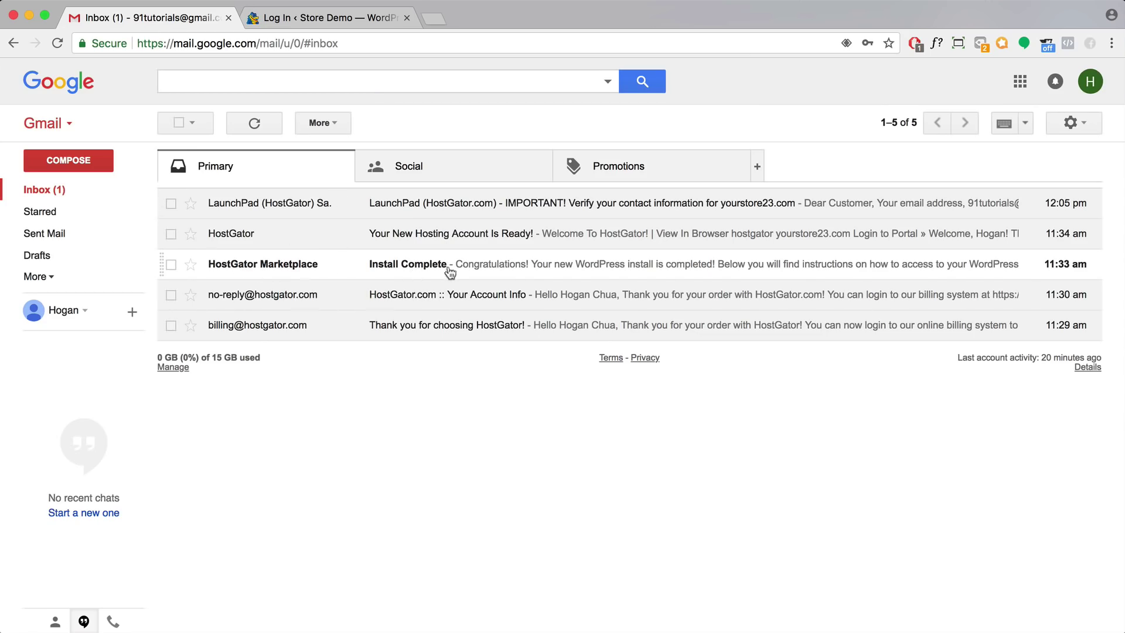
left_click(286, 268)
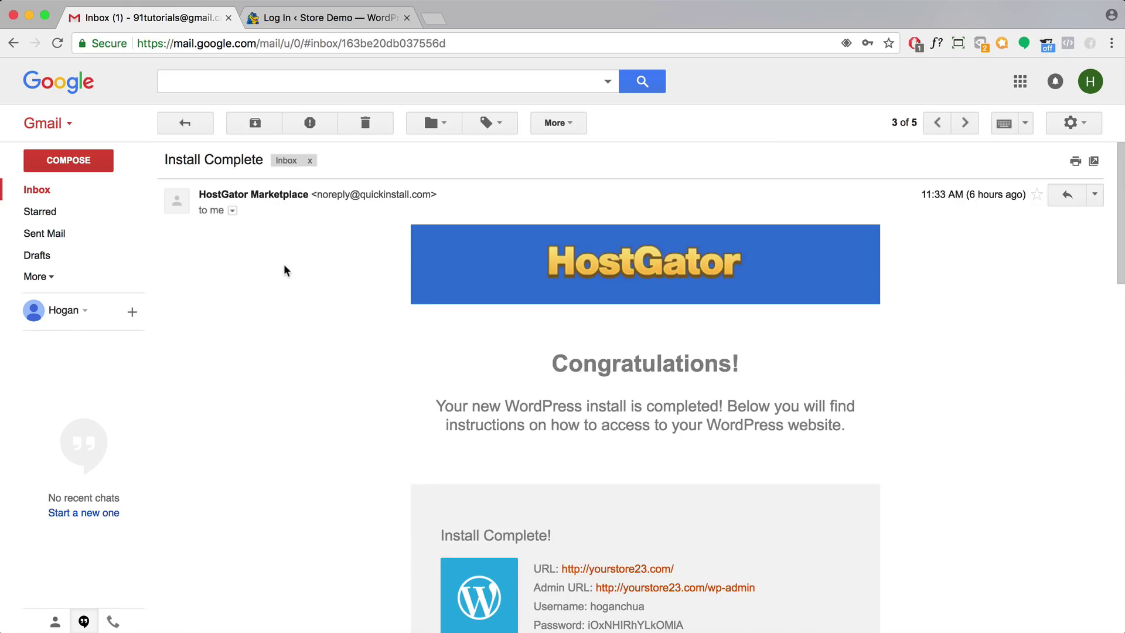
scroll(424, 306, "down", 5)
left_click_drag(684, 438, 588, 439)
right_click(589, 439)
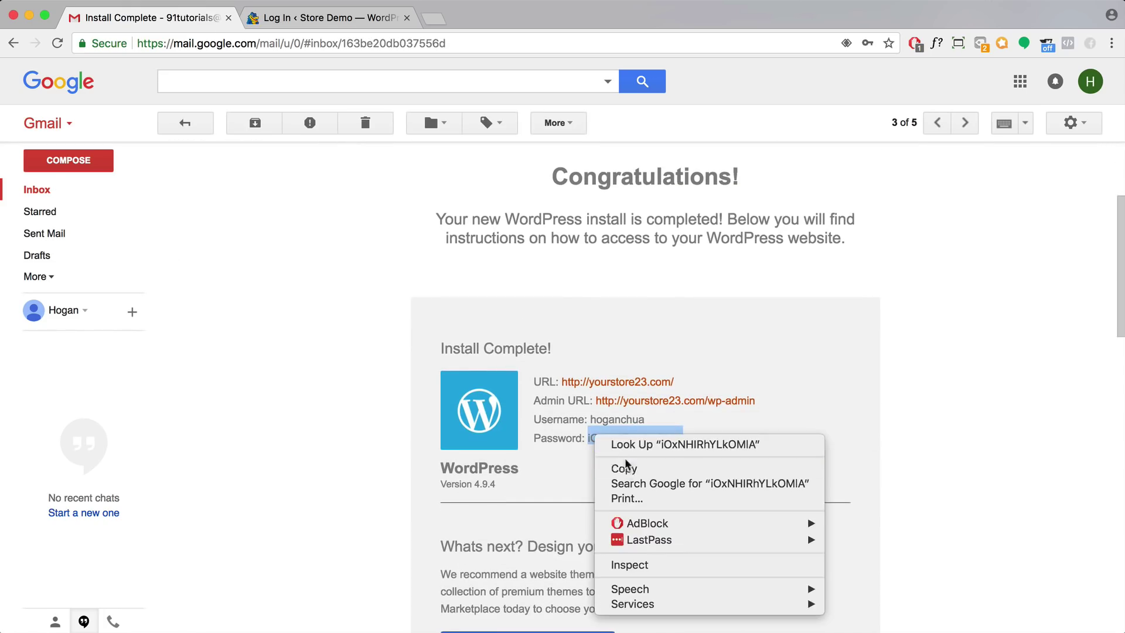
left_click(628, 468)
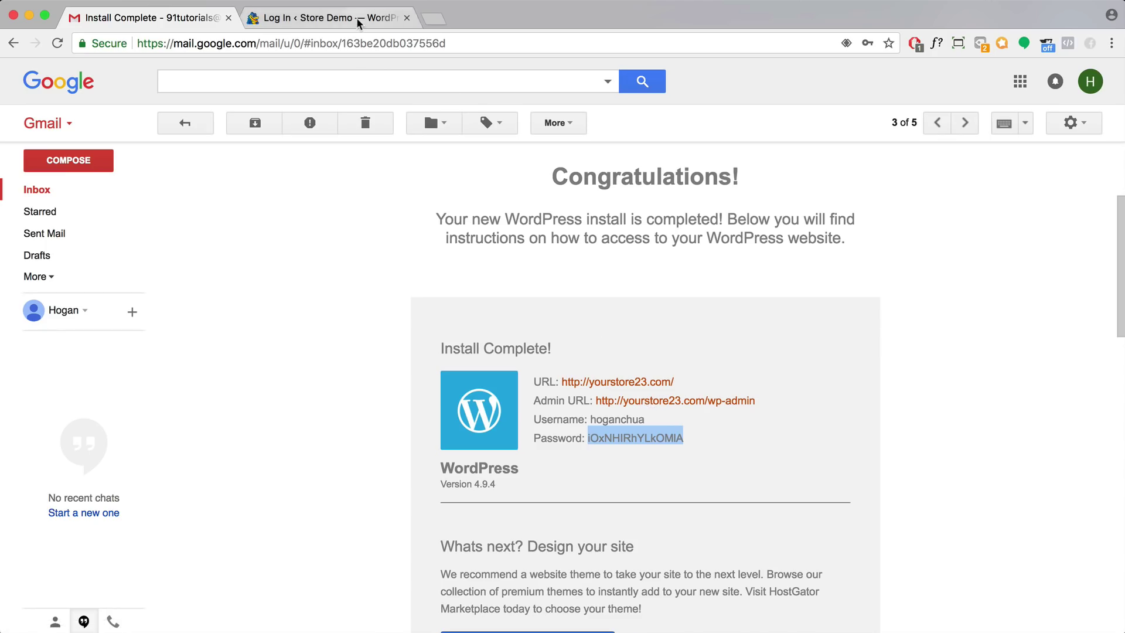
Paste the copied password into the WordPress login form and log in
left_click(352, 18)
left_click(540, 348)
key("super+v")
left_click(639, 387)
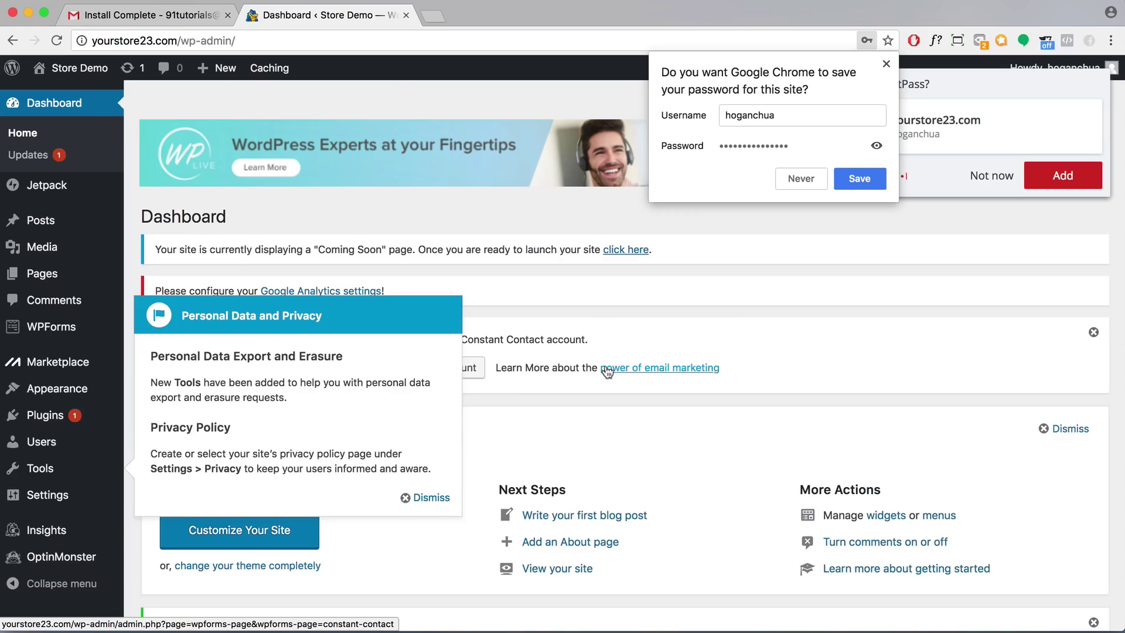
Decline Chrome's password save, add the login to LastPass, and dismiss the Dashboard notices and welcome panels
left_click(886, 63)
left_click(1059, 183)
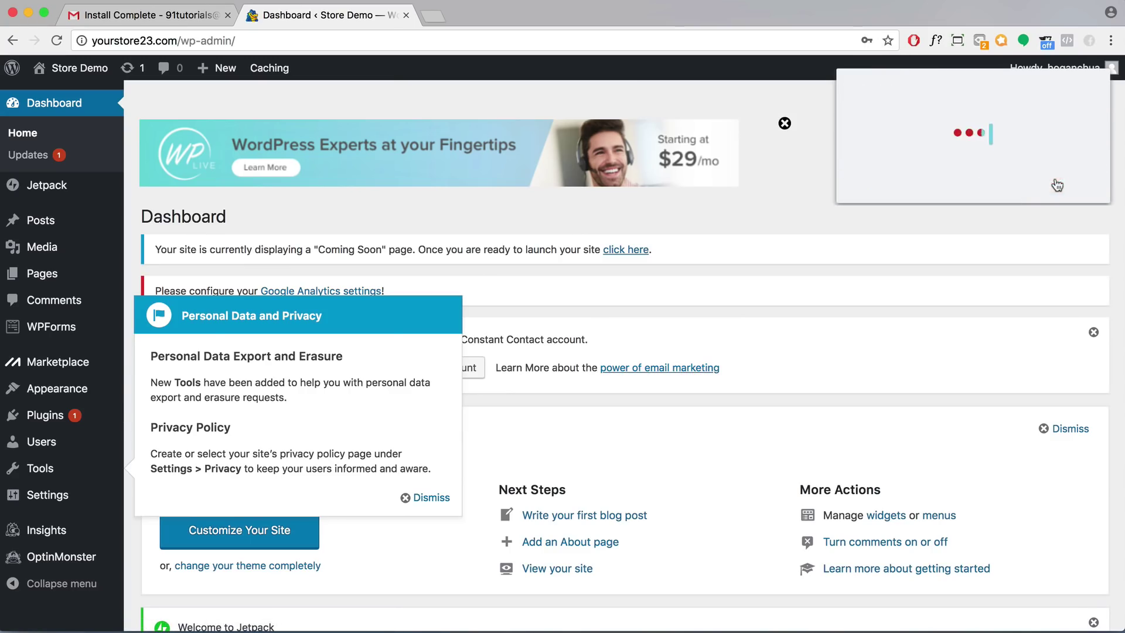
left_click(415, 497)
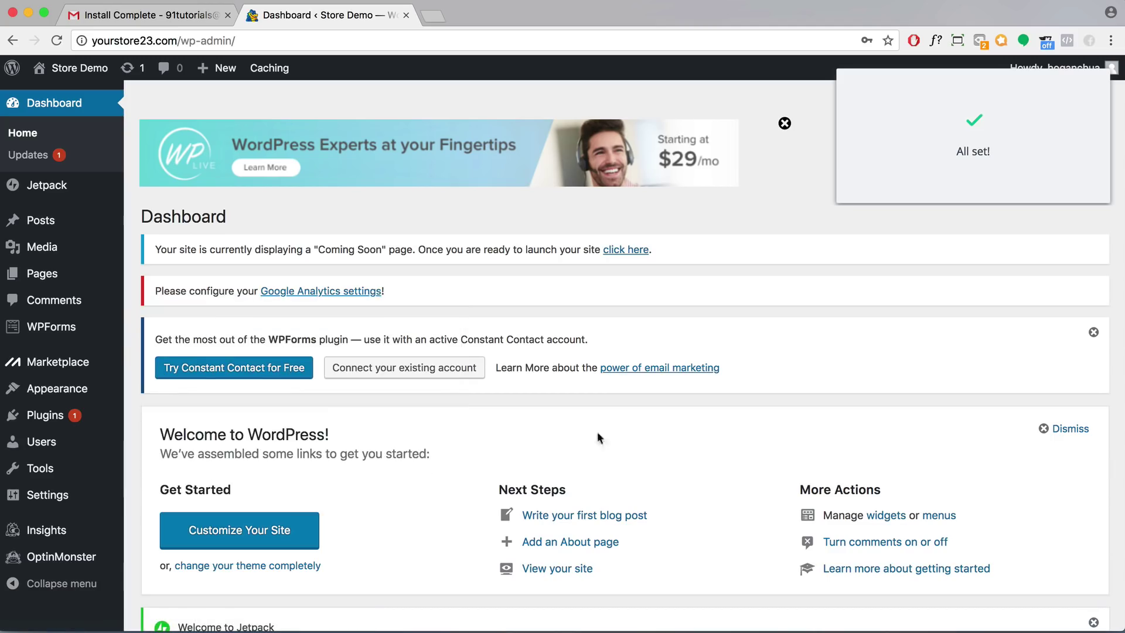
left_click(1093, 332)
left_click(1082, 342)
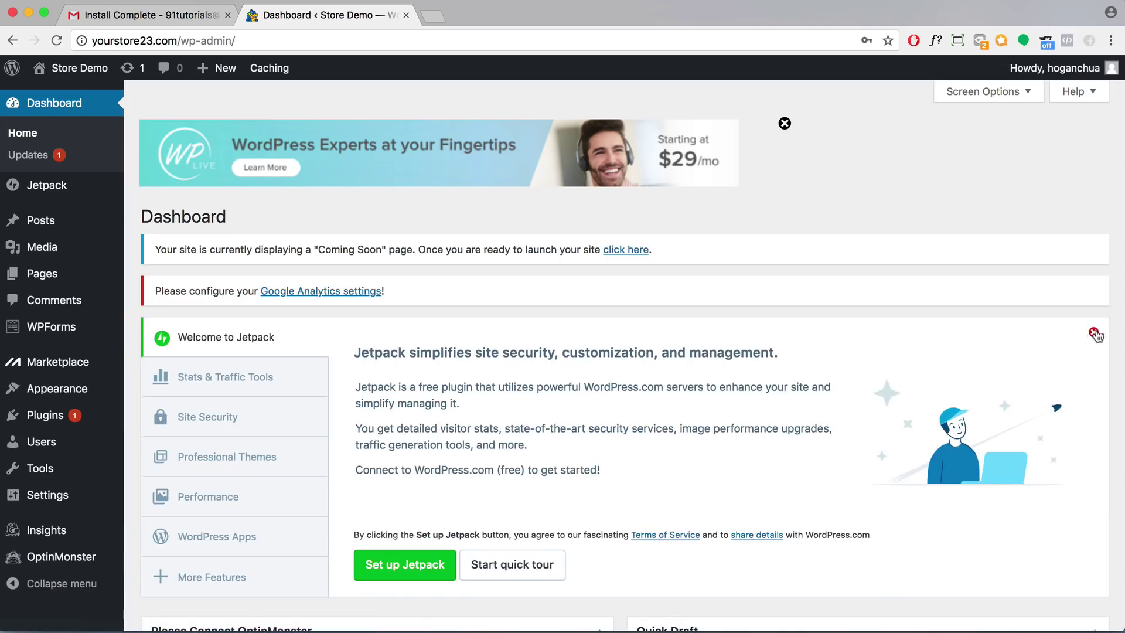
left_click(1093, 329)
Collapse the OptinMonster, Quick Draft, Events and News, At a Glance and Activity widgets
left_click(599, 340)
left_click(1095, 341)
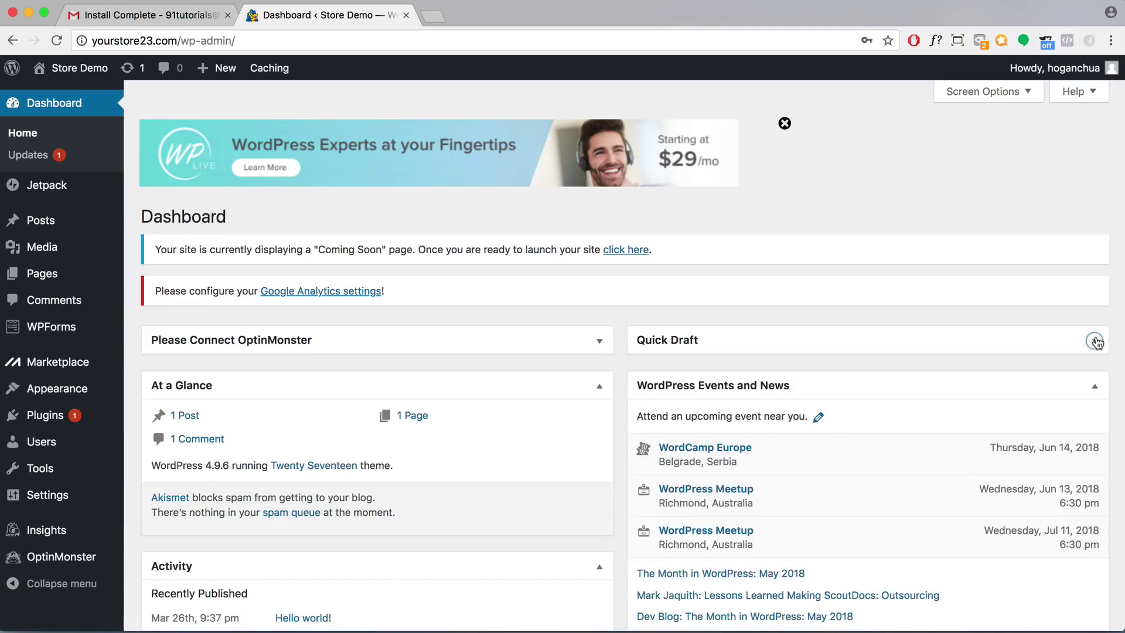
left_click(1095, 386)
left_click(598, 386)
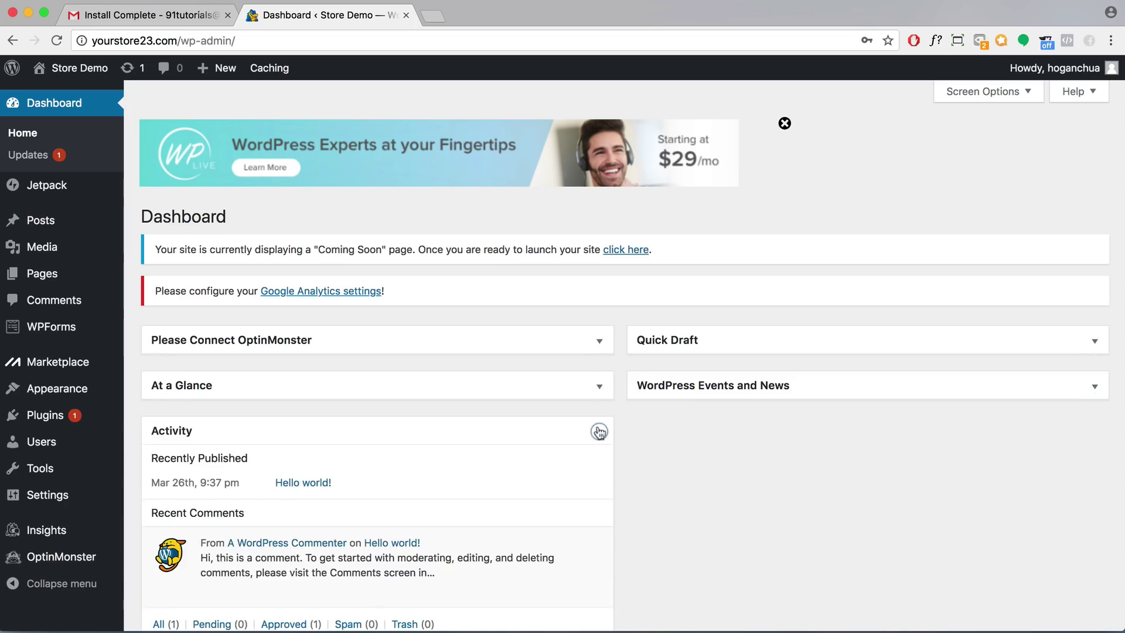
left_click(599, 432)
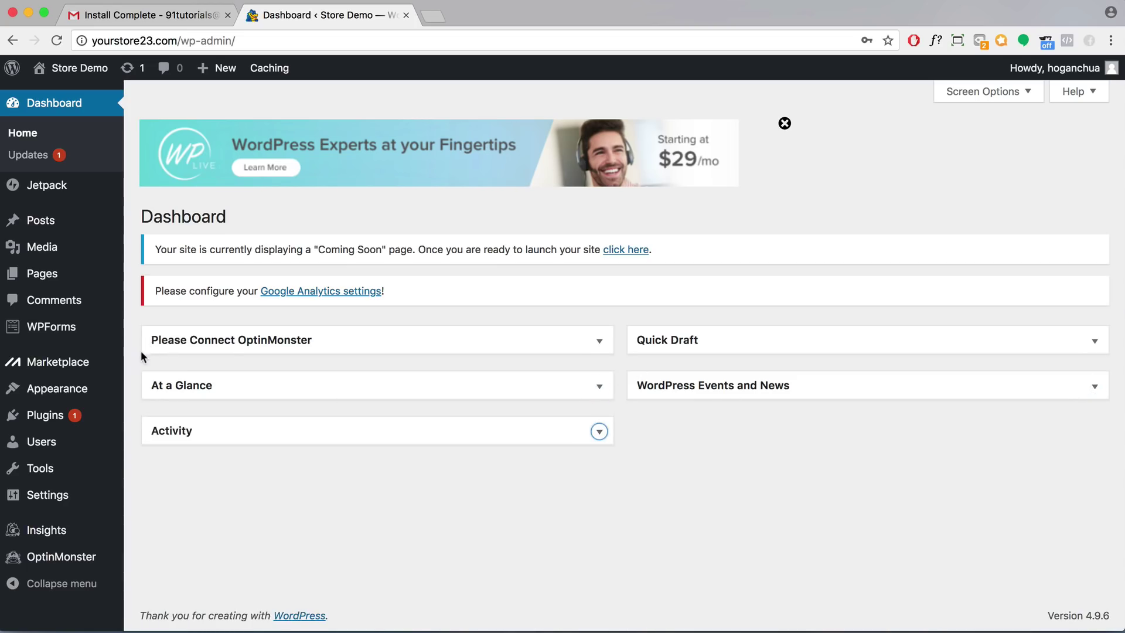
Go to Users > All Users
mouse_move(101, 501)
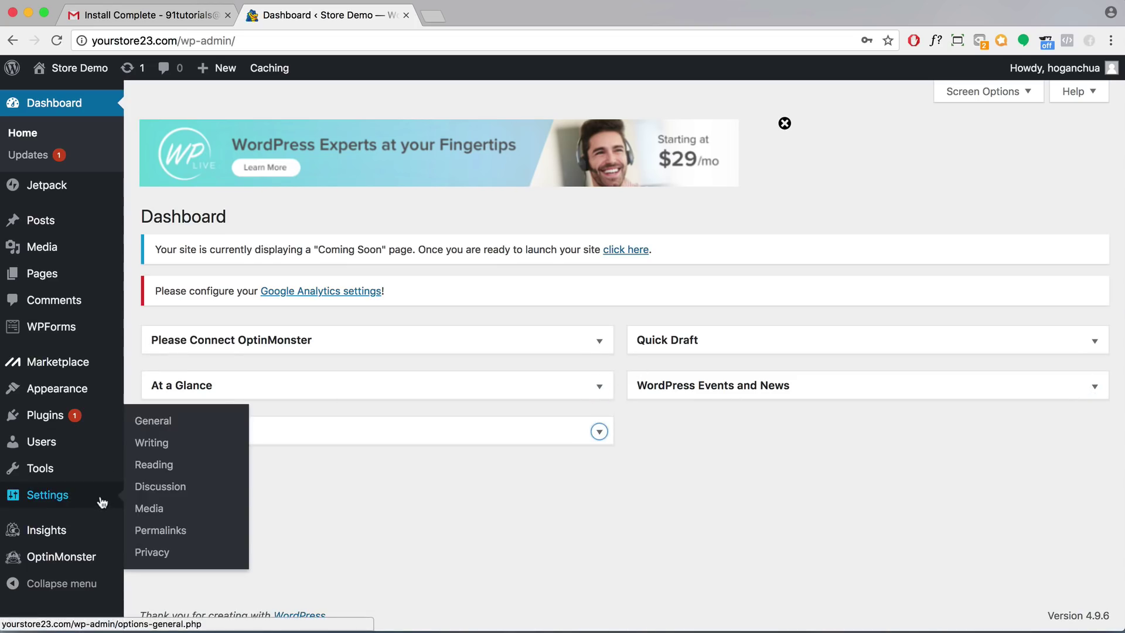
mouse_move(38, 447)
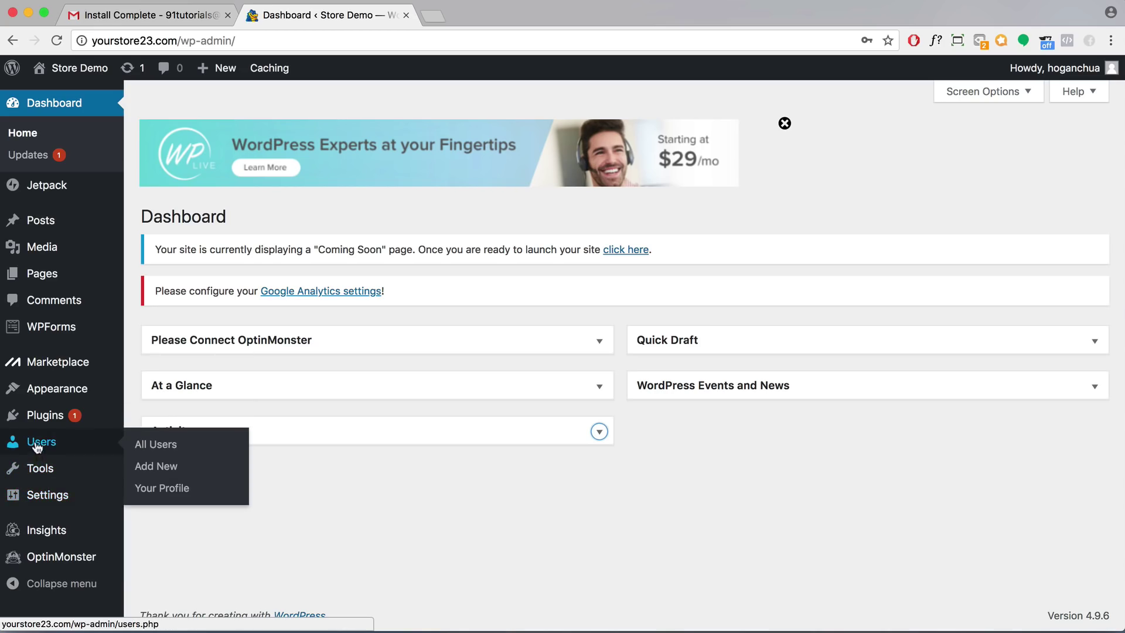
left_click(147, 449)
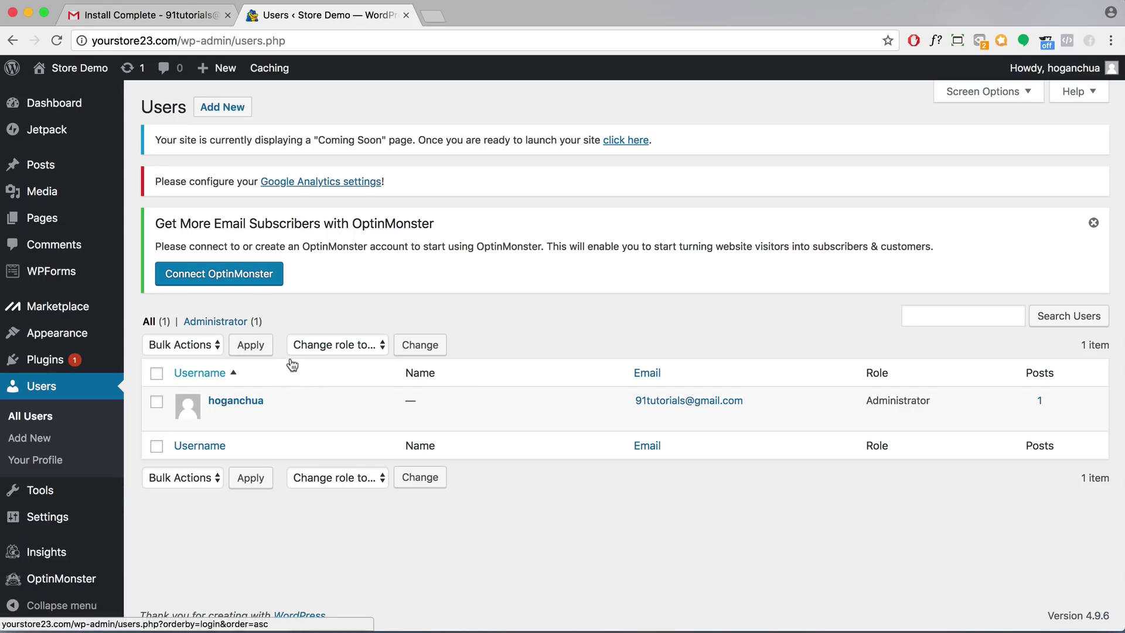
Open the administrator account's profile for editing
mouse_move(307, 402)
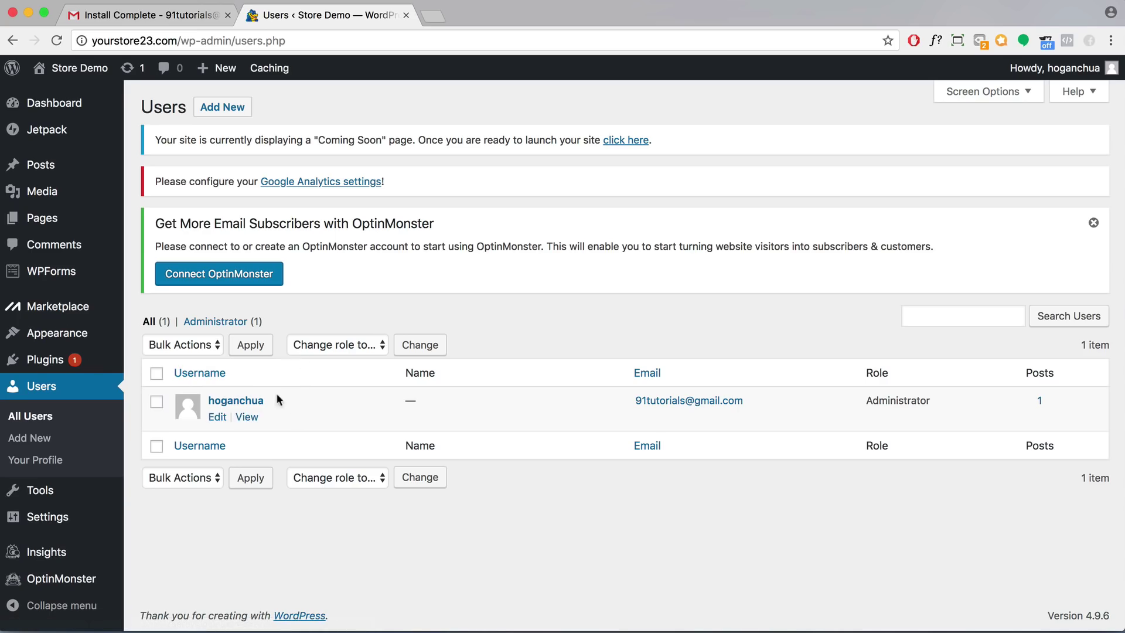
left_click(218, 417)
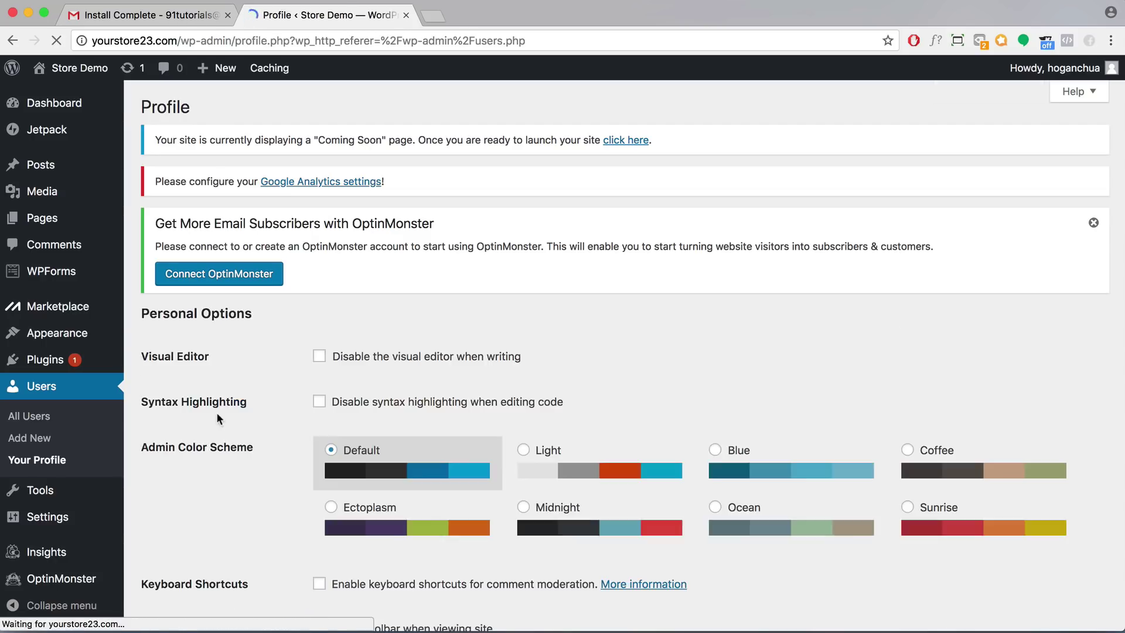
scroll(534, 381, "down", 2)
scroll(528, 377, "down", 15)
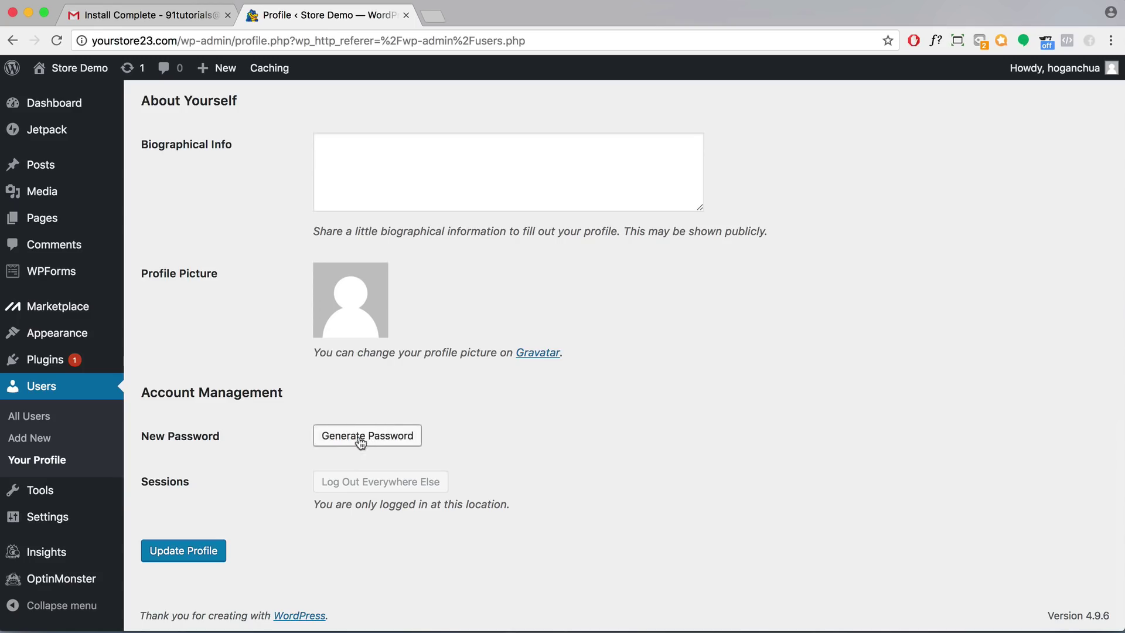
Replace the generated password with a short custom password and confirm using a weak password
left_click(364, 437)
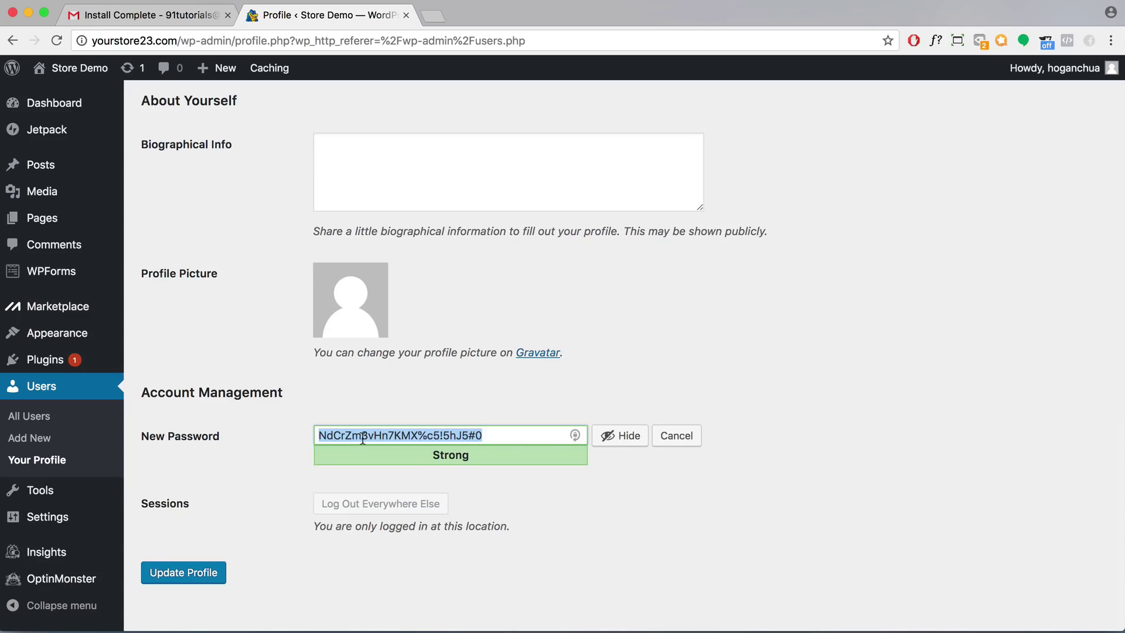
left_click(621, 435)
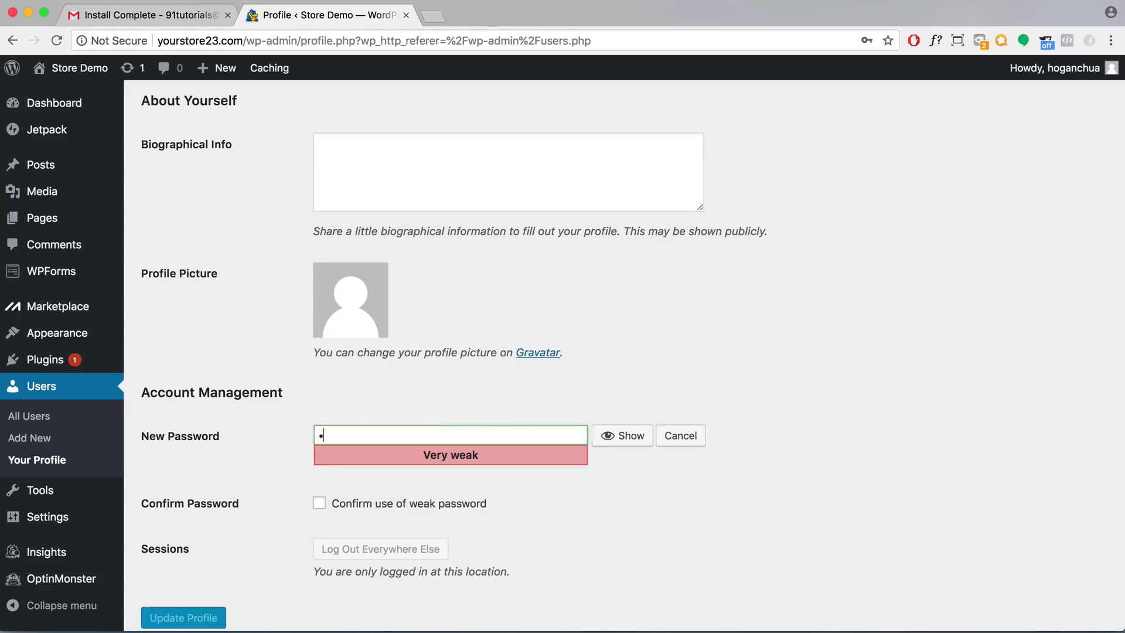
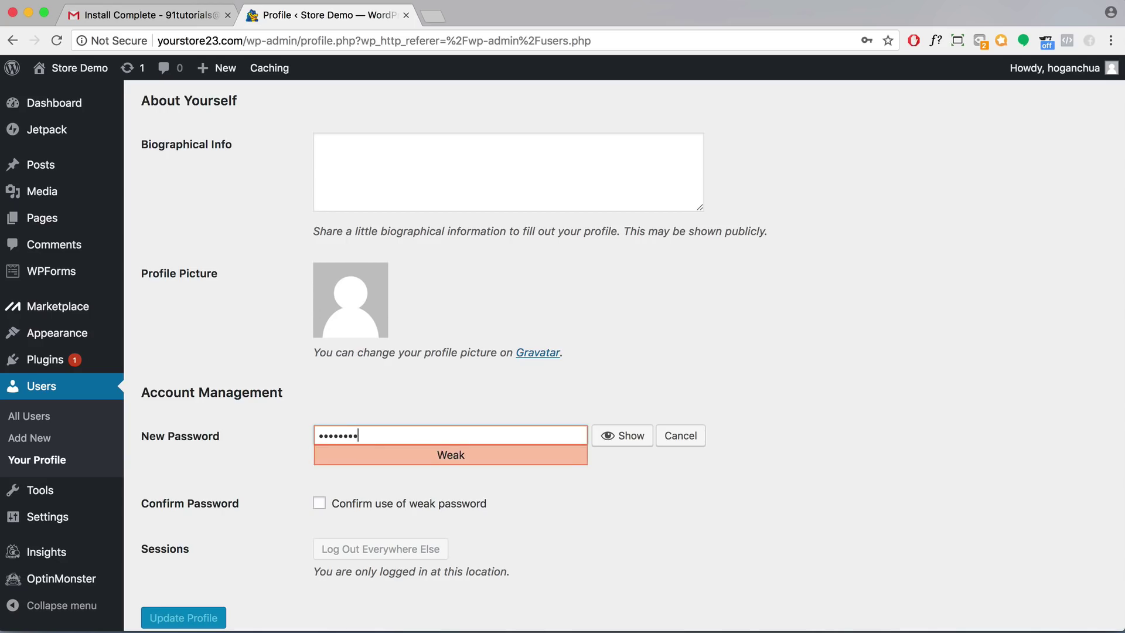
left_click(320, 503)
Save the profile with Update Profile and update the stored login in LastPass
scroll(378, 509, "down", 2)
left_click(183, 554)
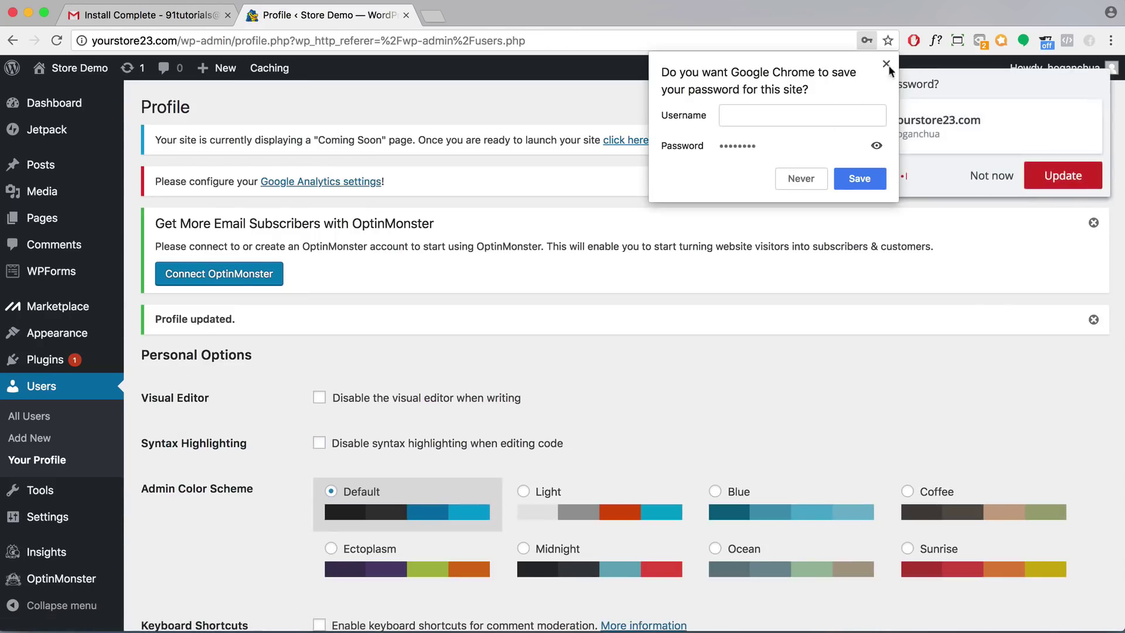
left_click(1062, 175)
scroll(58, 439, "down", 3)
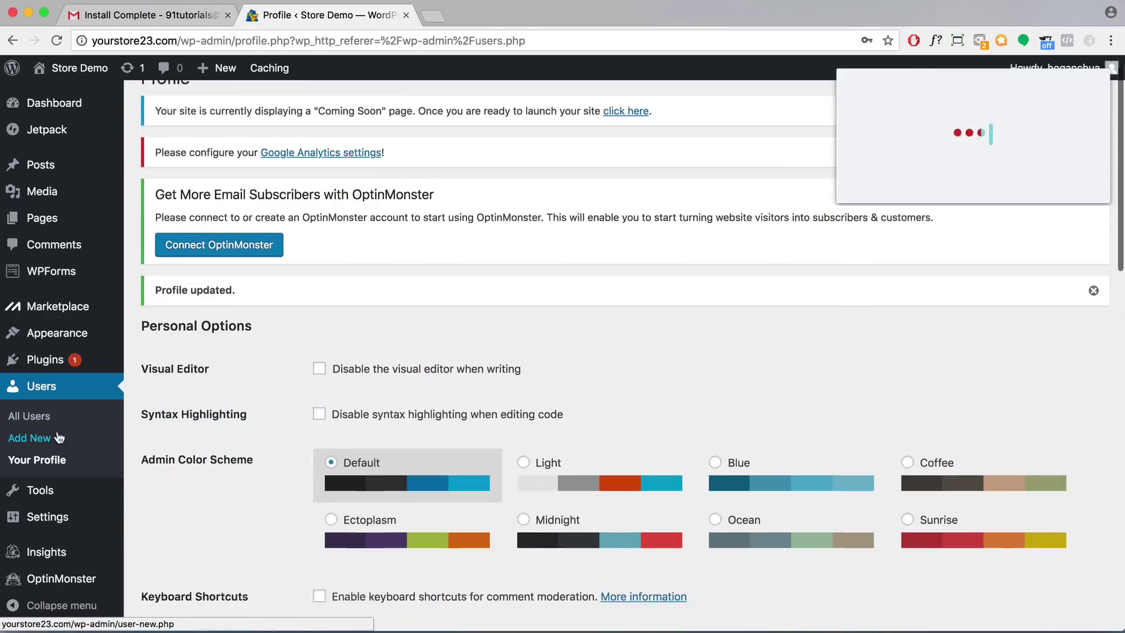
mouse_move(48, 524)
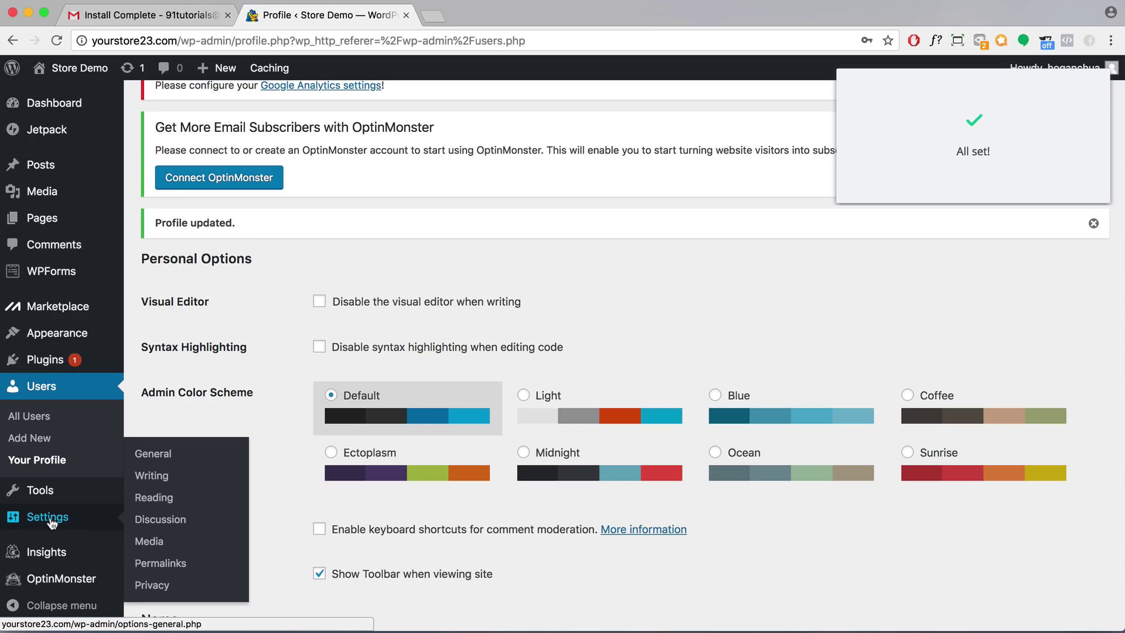
Select the Post name option under Settings > Permalinks and save the changes
left_click(161, 563)
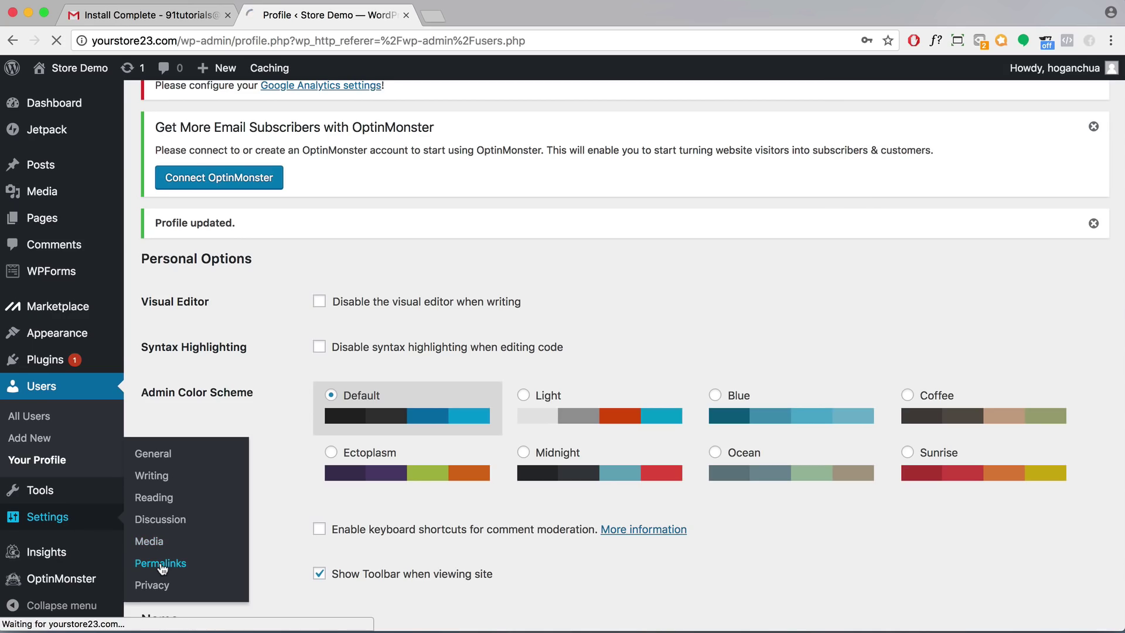
scroll(281, 469, "down", 5)
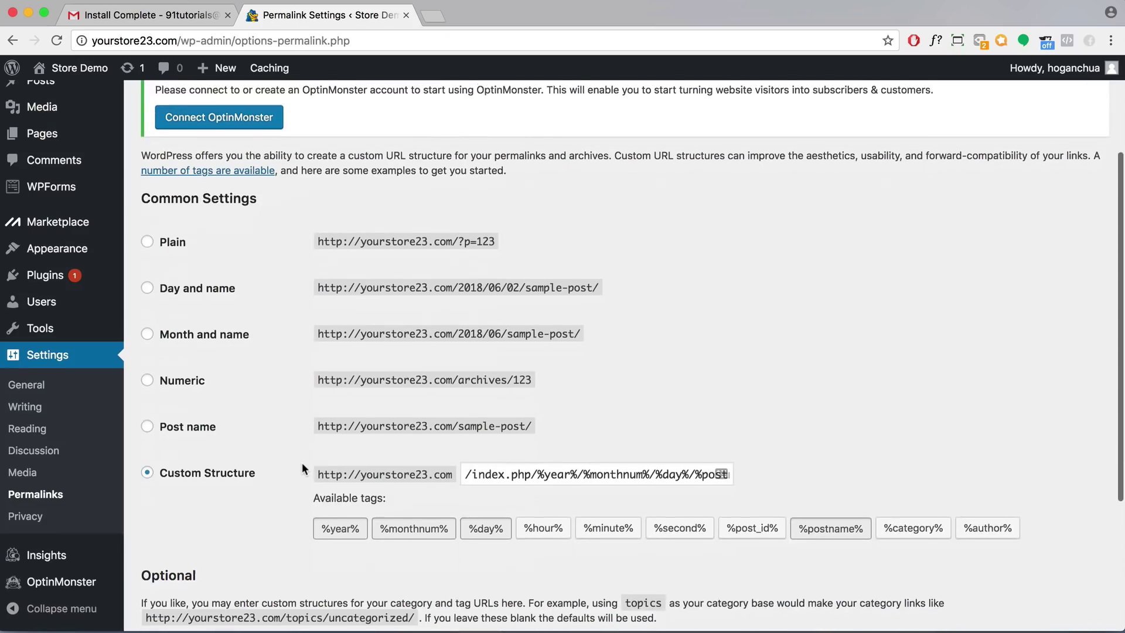
left_click_drag(464, 445, 748, 450)
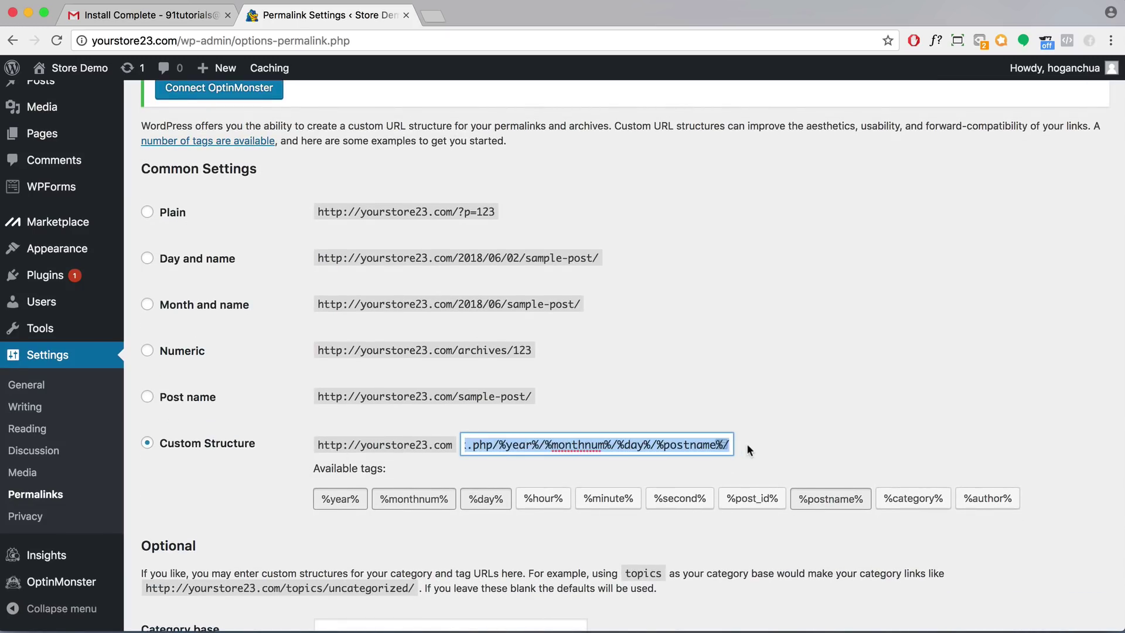
left_click(147, 397)
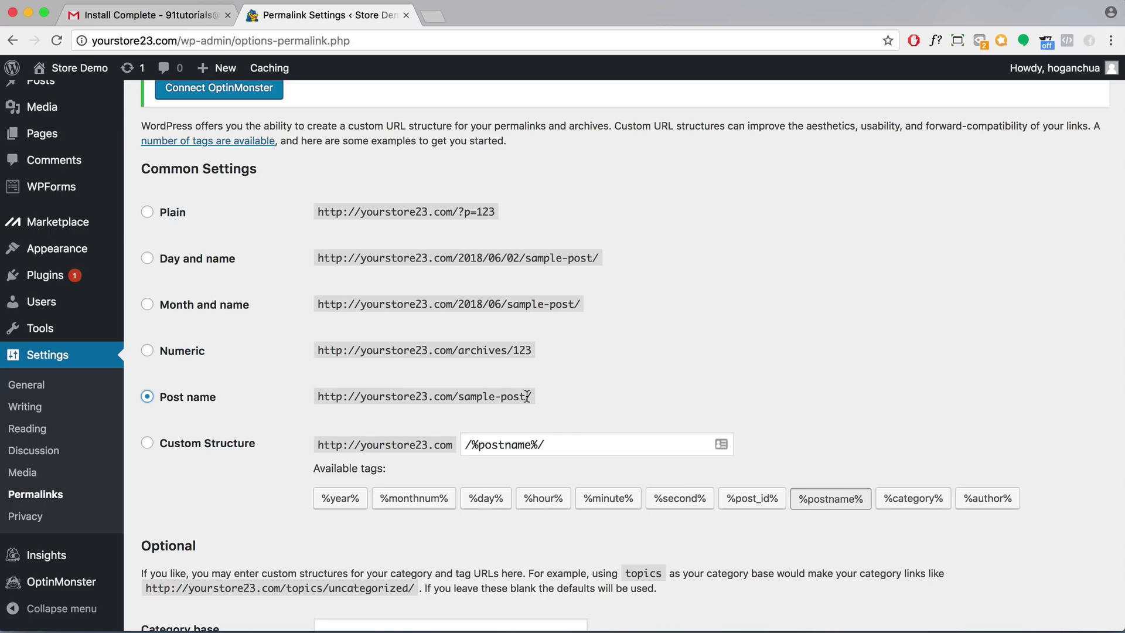
left_click_drag(526, 397, 459, 393)
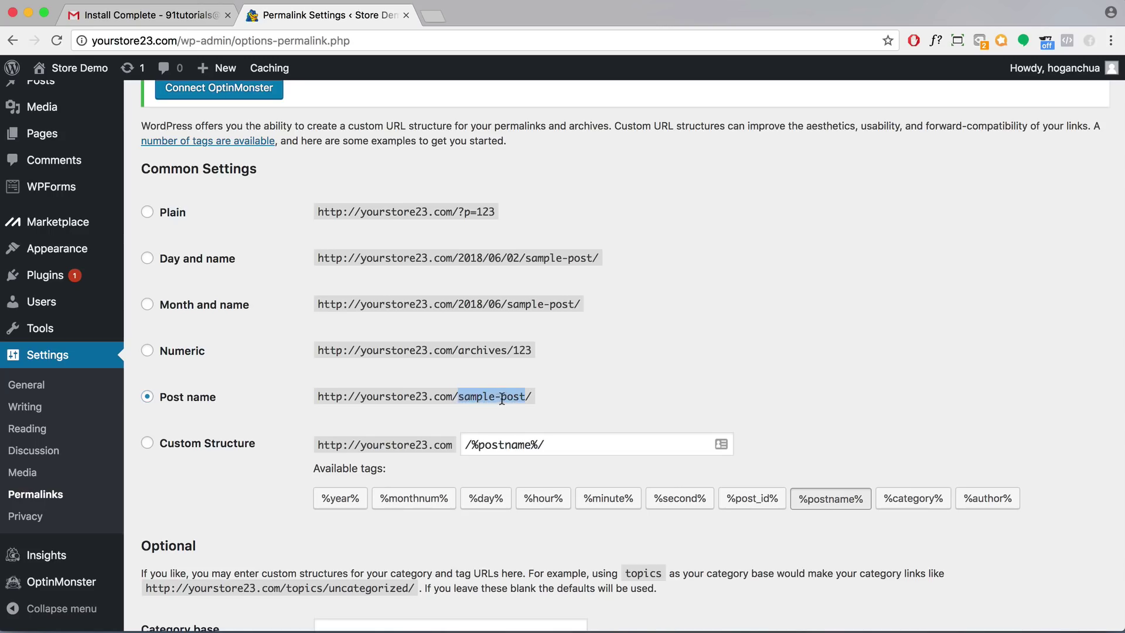
scroll(630, 417, "down", 5)
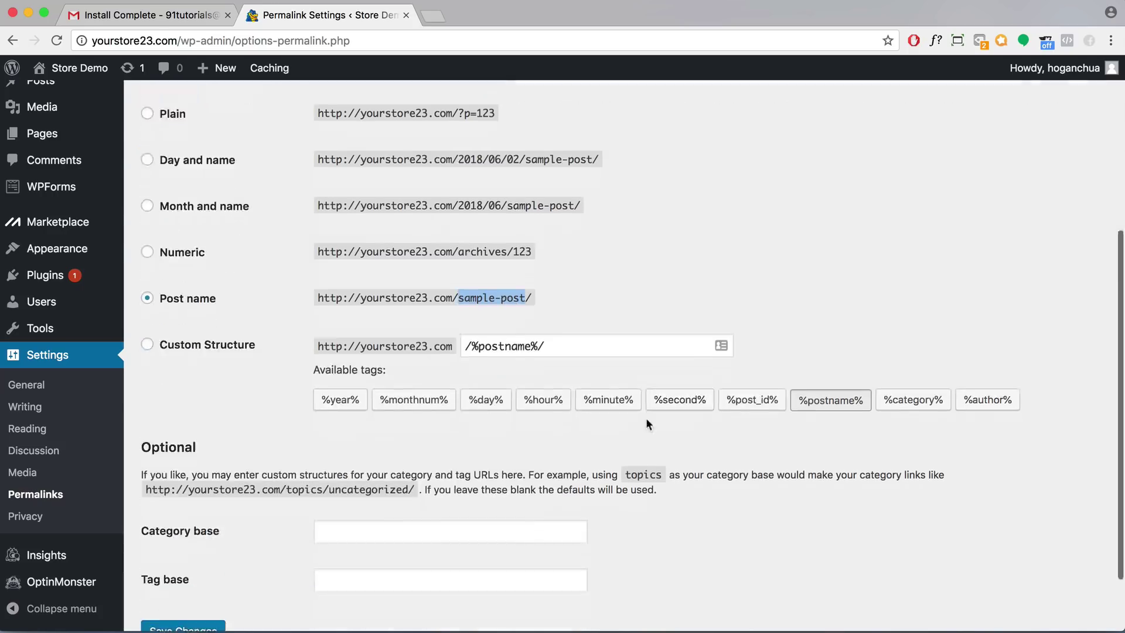
left_click(198, 552)
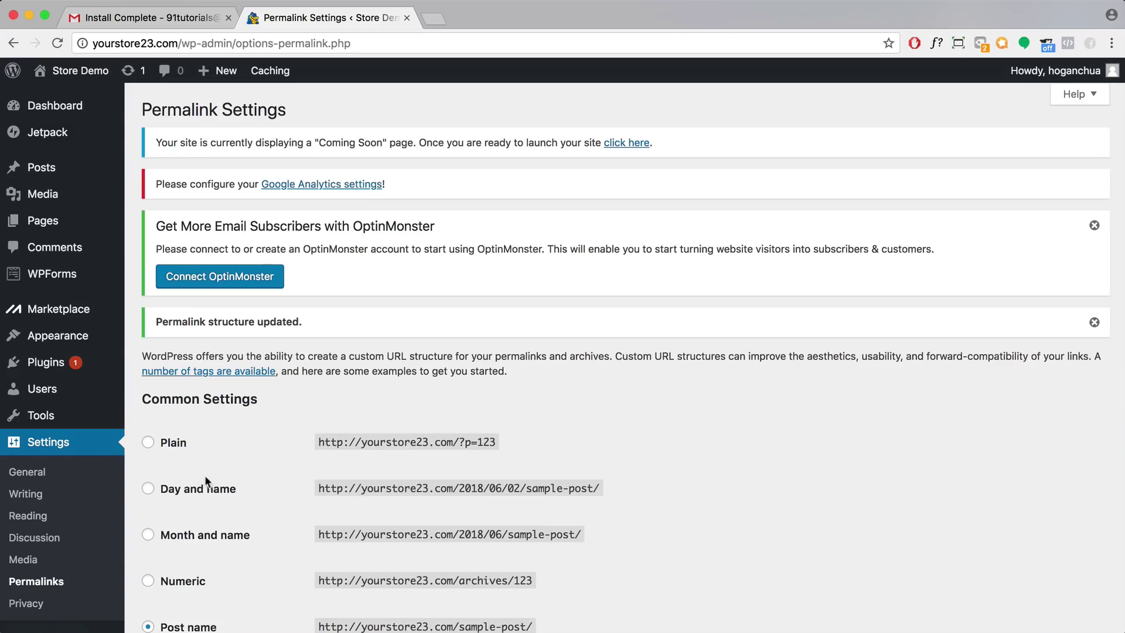
Bulk-deactivate every plugin on the Installed Plugins list
left_click(45, 369)
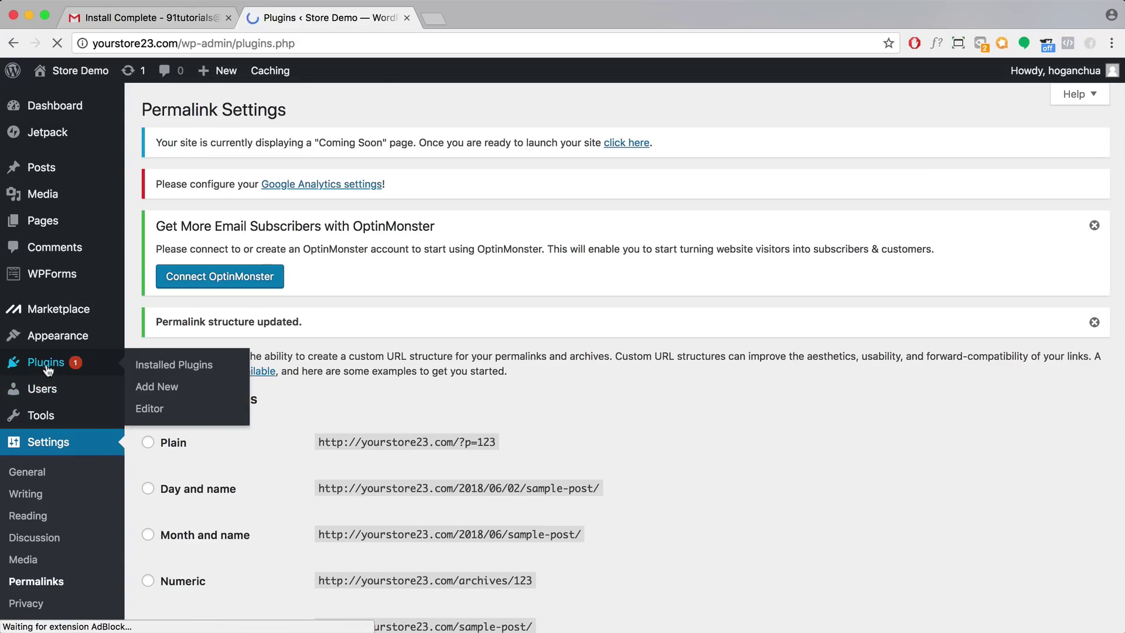
scroll(484, 380, "down", 3)
scroll(485, 381, "down", 4)
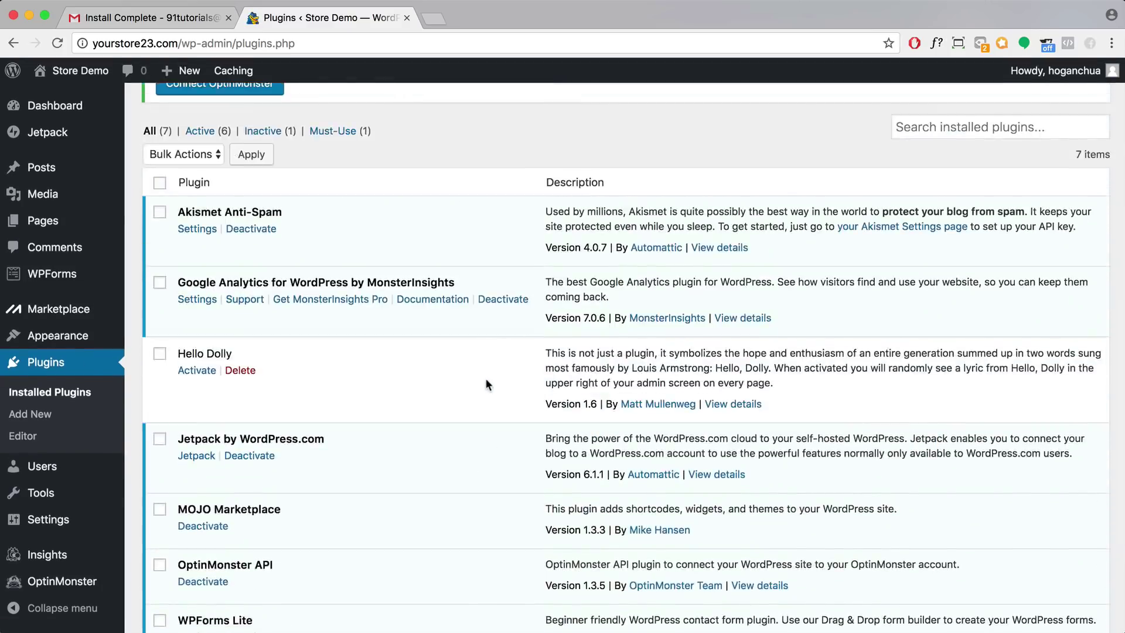
scroll(485, 381, "down", 3)
scroll(485, 384, "up", 3)
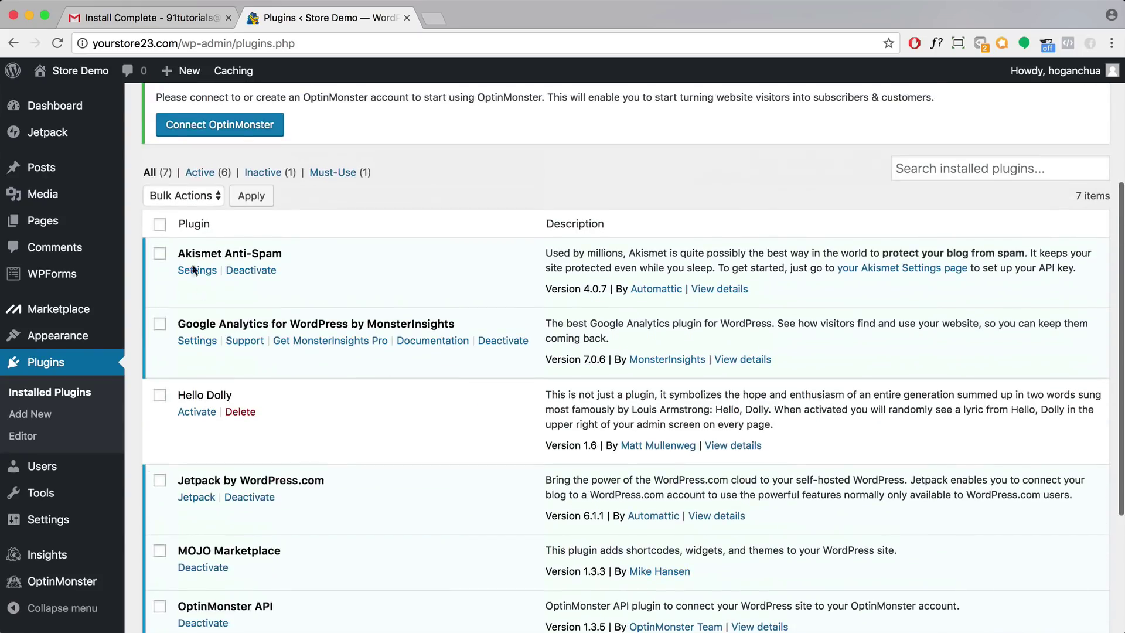
left_click(159, 223)
left_click(192, 199)
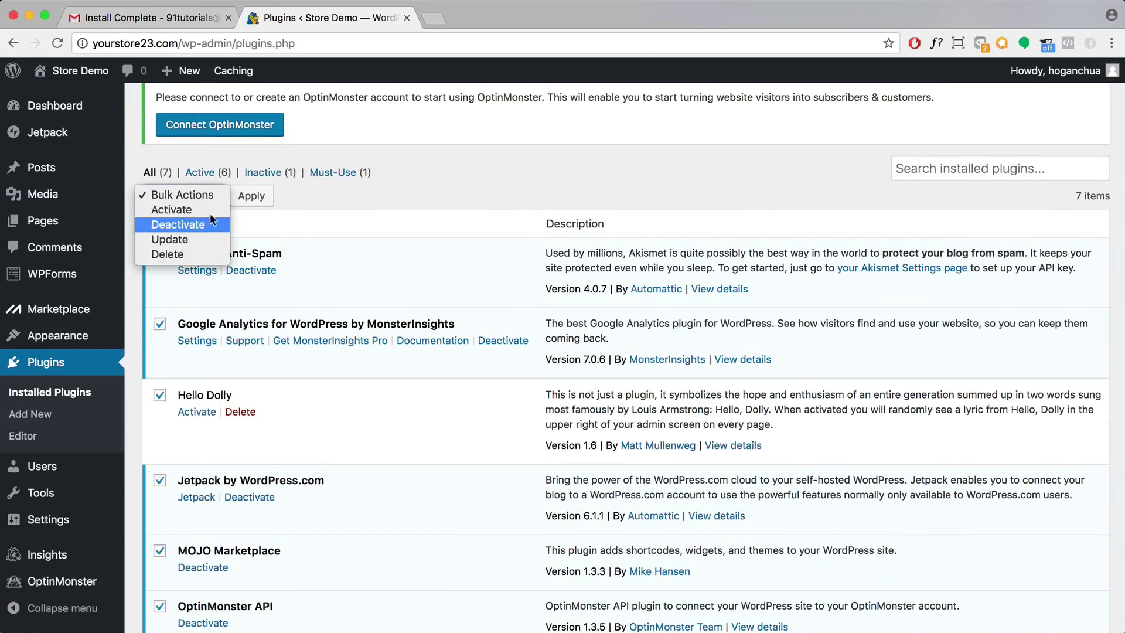
left_click(191, 224)
left_click(252, 196)
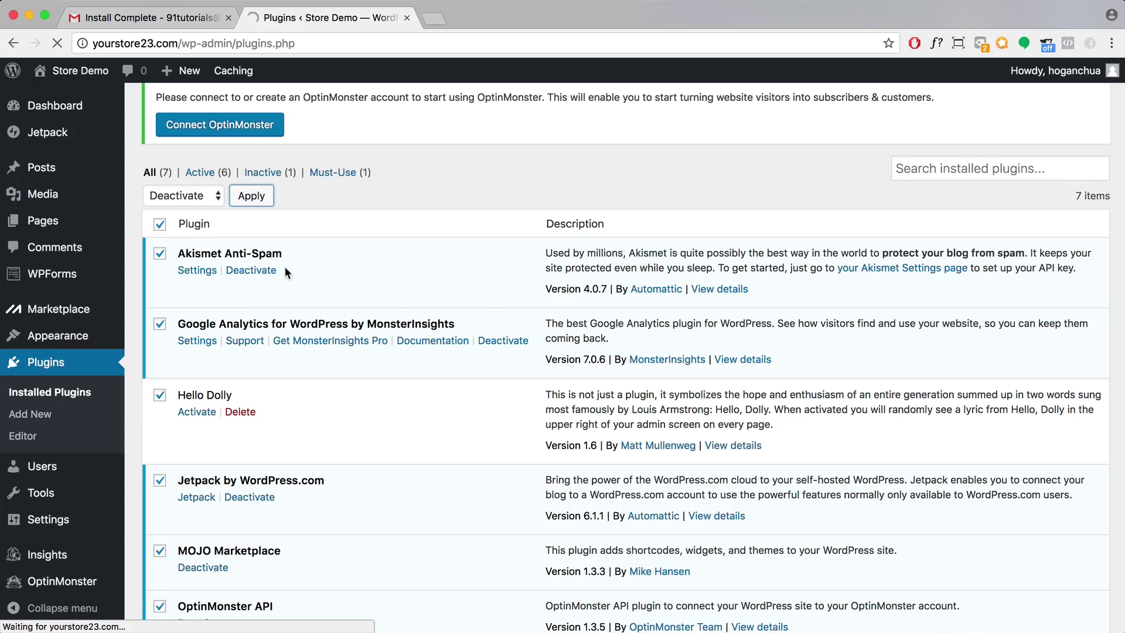
Bulk-delete all the plugins and confirm the deletion
left_click(197, 208)
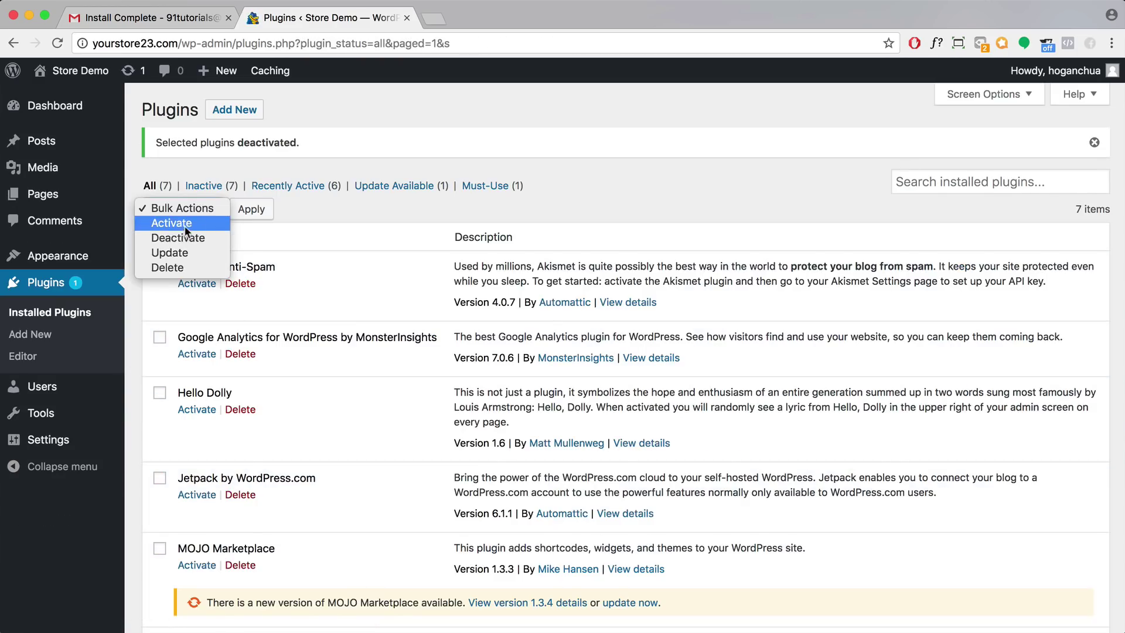
left_click(241, 252)
left_click(160, 239)
left_click(211, 210)
left_click(188, 267)
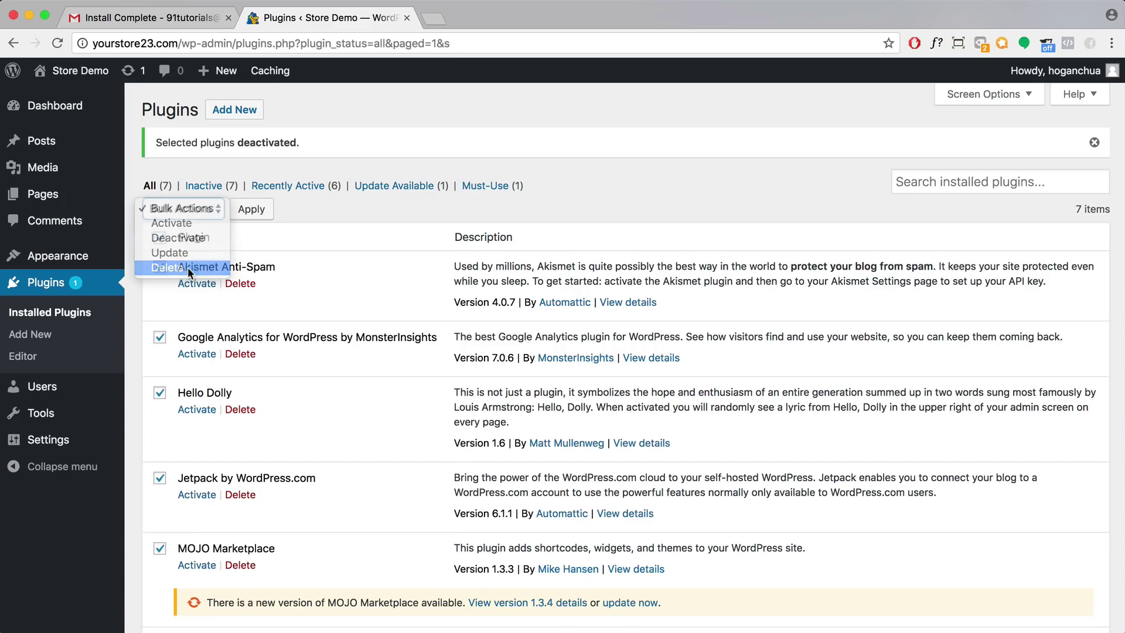
left_click(246, 210)
left_click(700, 142)
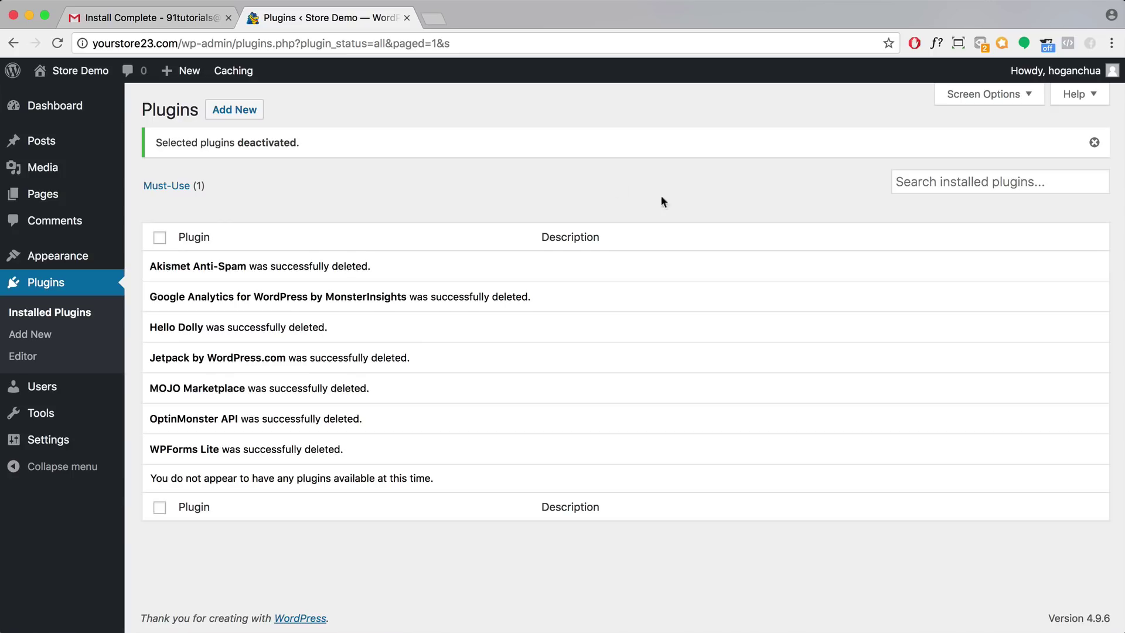
Minimize Chrome and open the Dropship WP Tutorial folder on the desktop
left_click(29, 15)
left_click(364, 196)
double_click(364, 193)
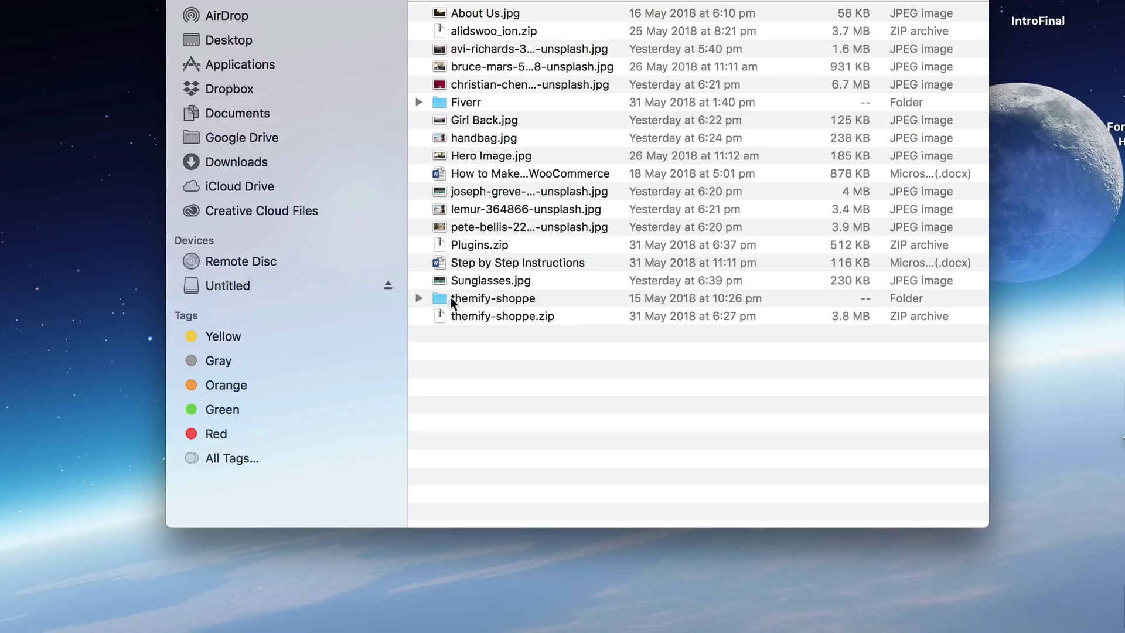
Compress the themify-shoppe folder into themify-shoppe.zip and select the new archive
left_click(483, 297)
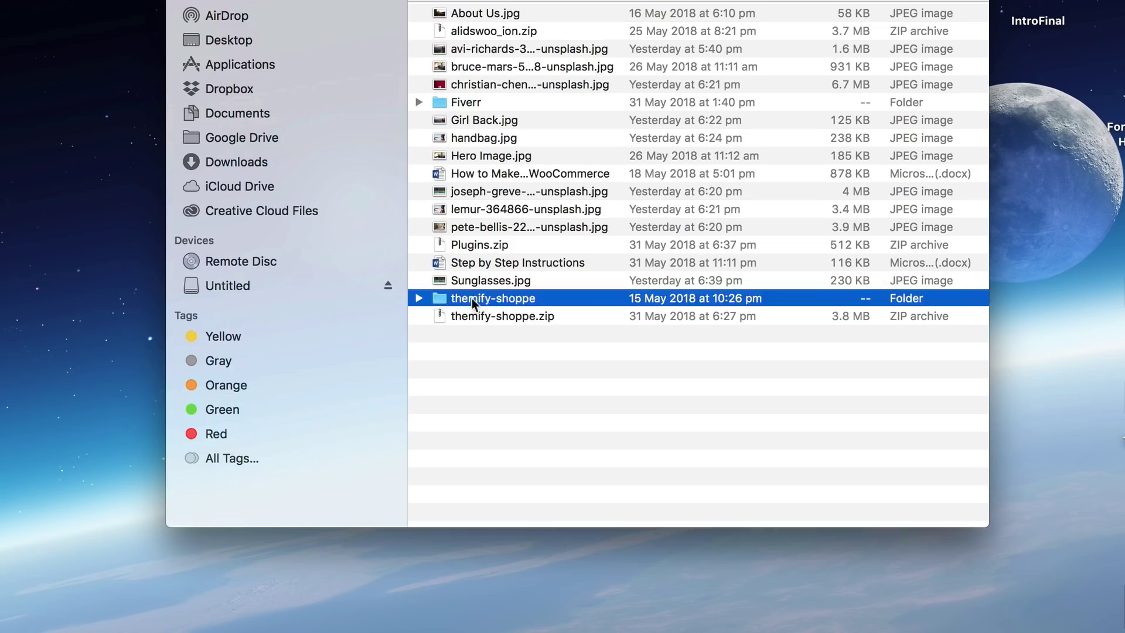
right_click(473, 297)
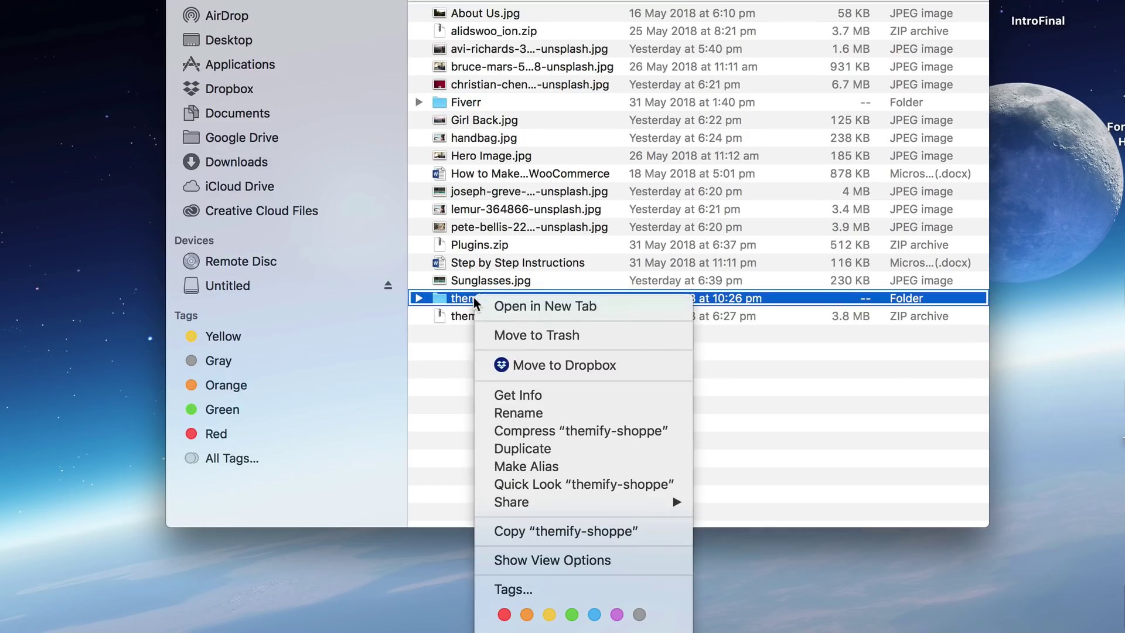
left_click(566, 432)
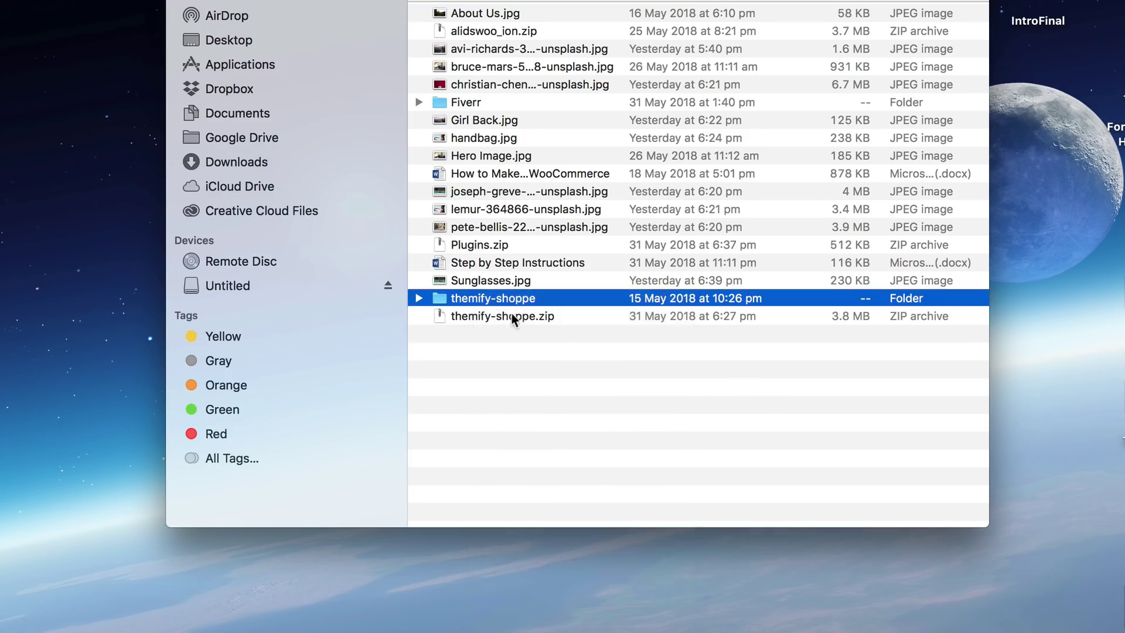
left_click(534, 317)
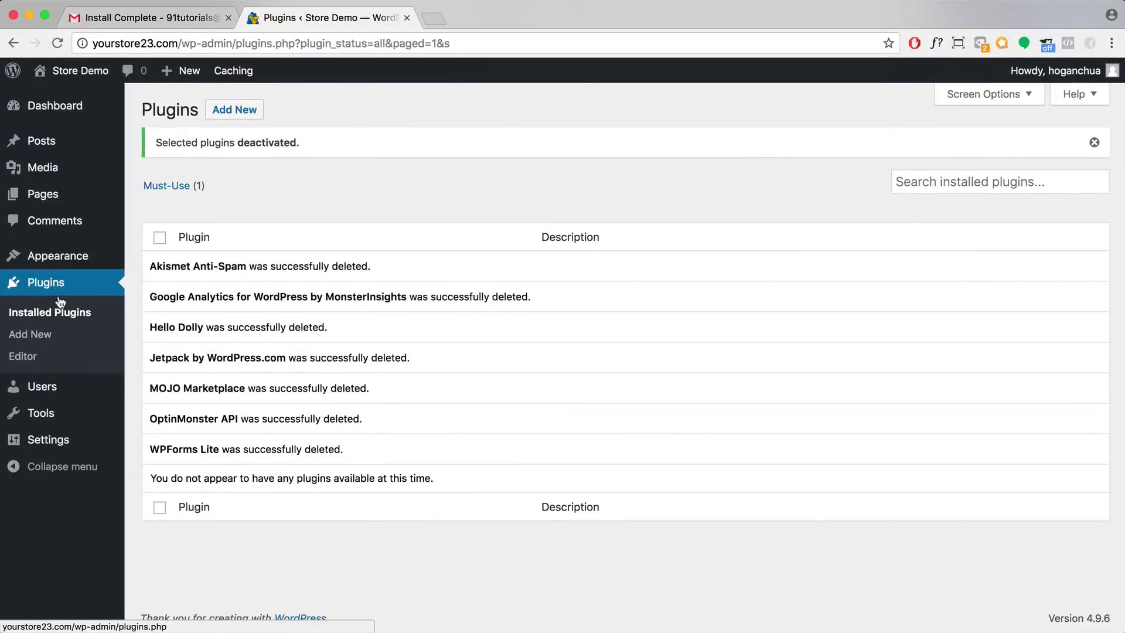
Upload themify-shoppe.zip through Appearance > Themes > Add New > Upload Theme and install it
mouse_move(67, 260)
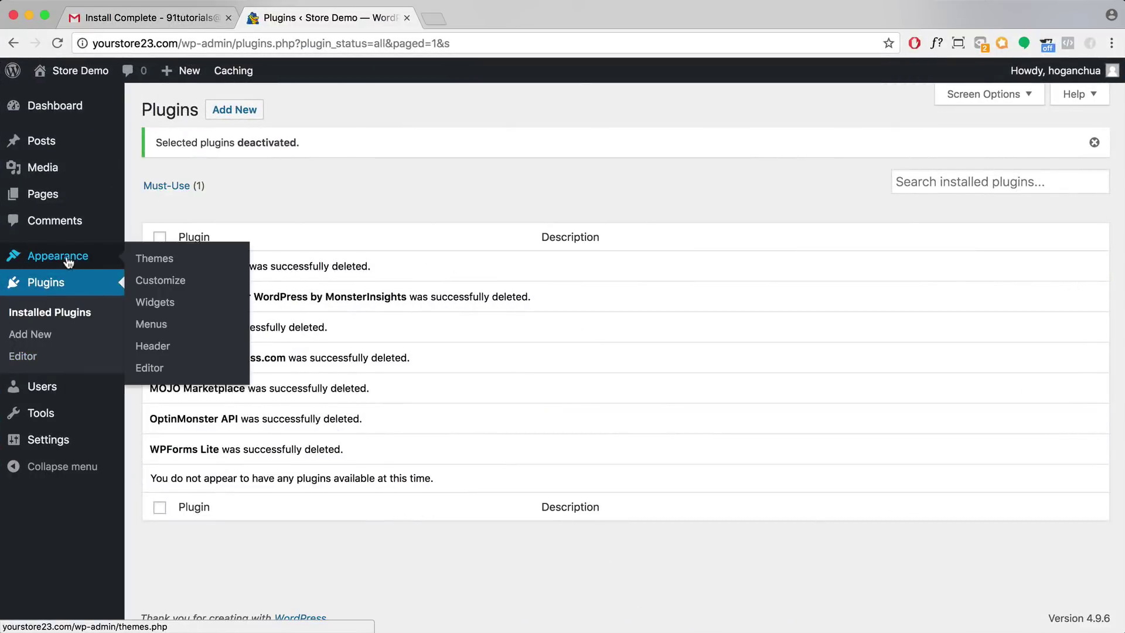
left_click(154, 261)
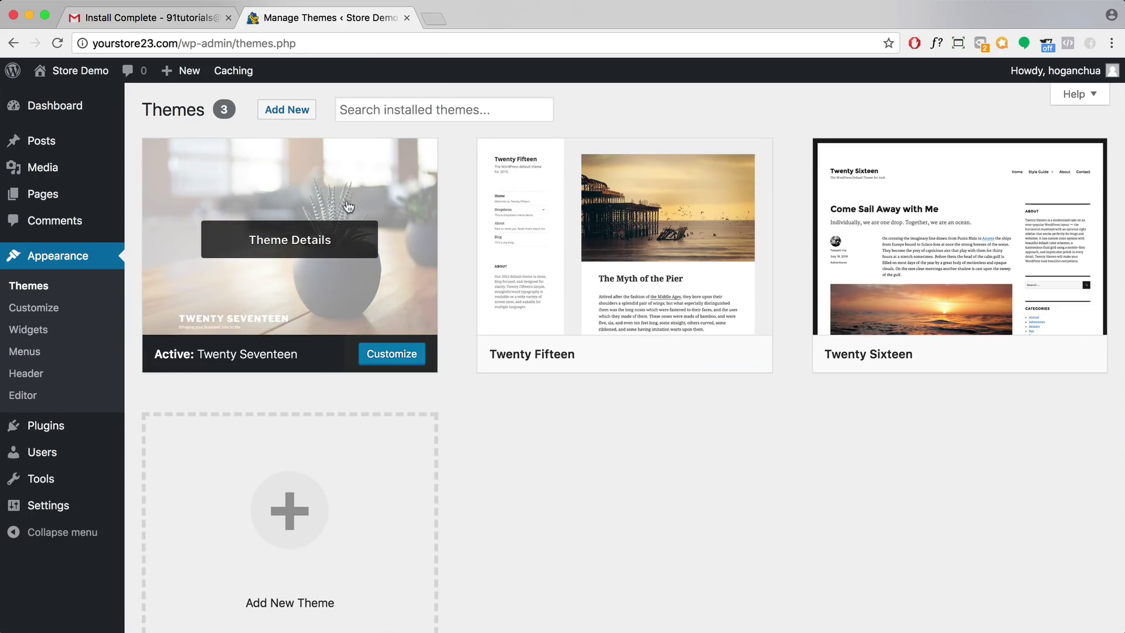
left_click(289, 113)
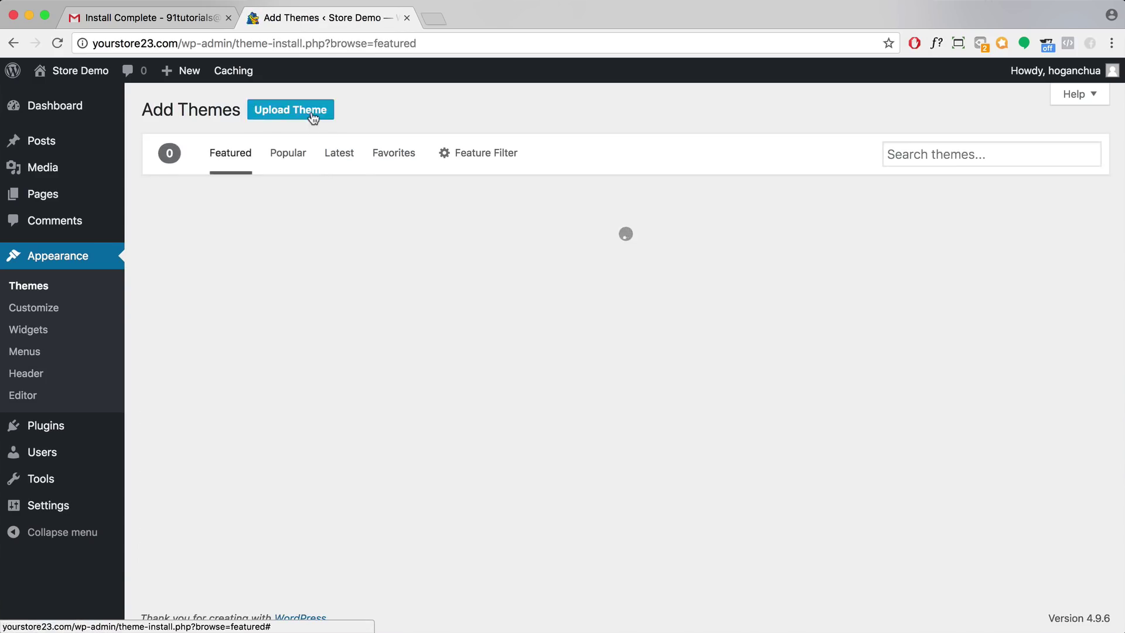
left_click(314, 116)
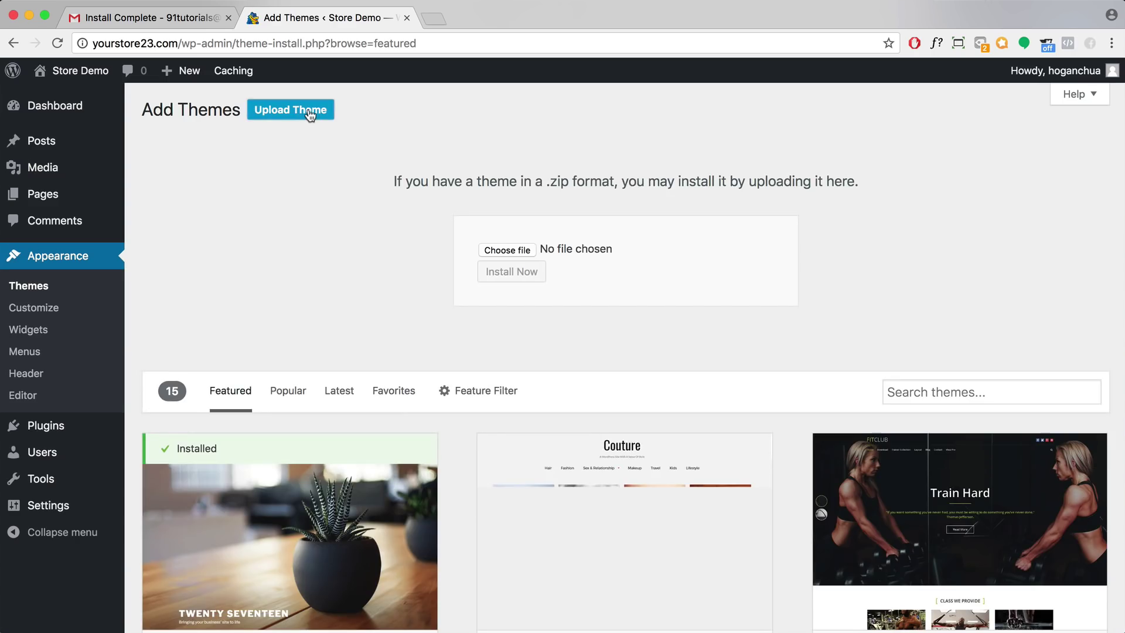
left_click(509, 252)
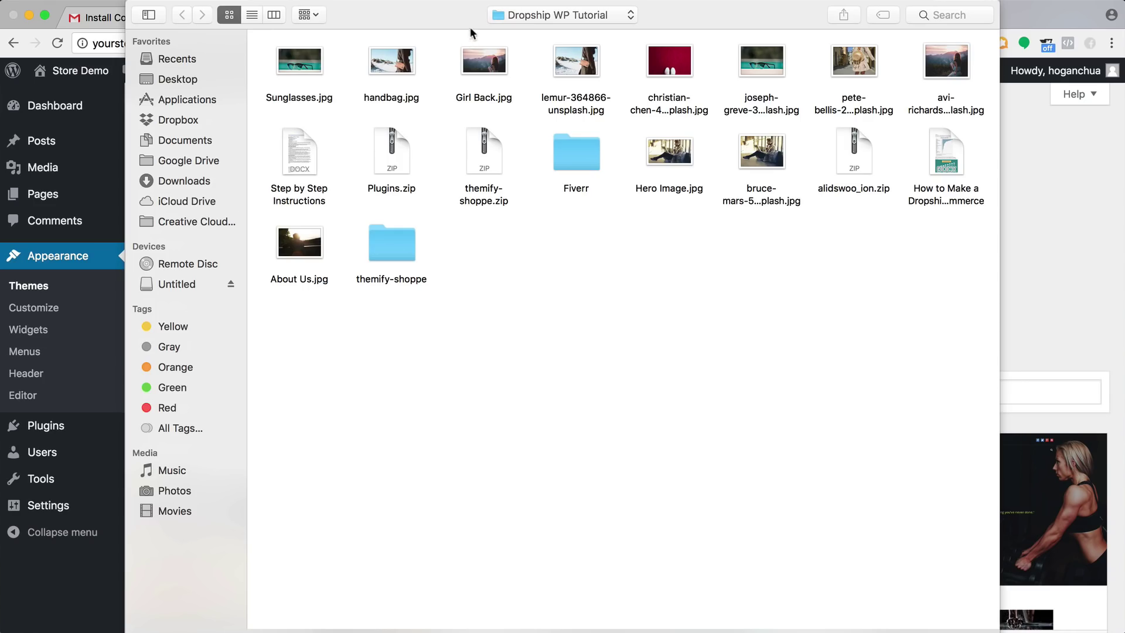
left_click_drag(518, 246, 495, 185)
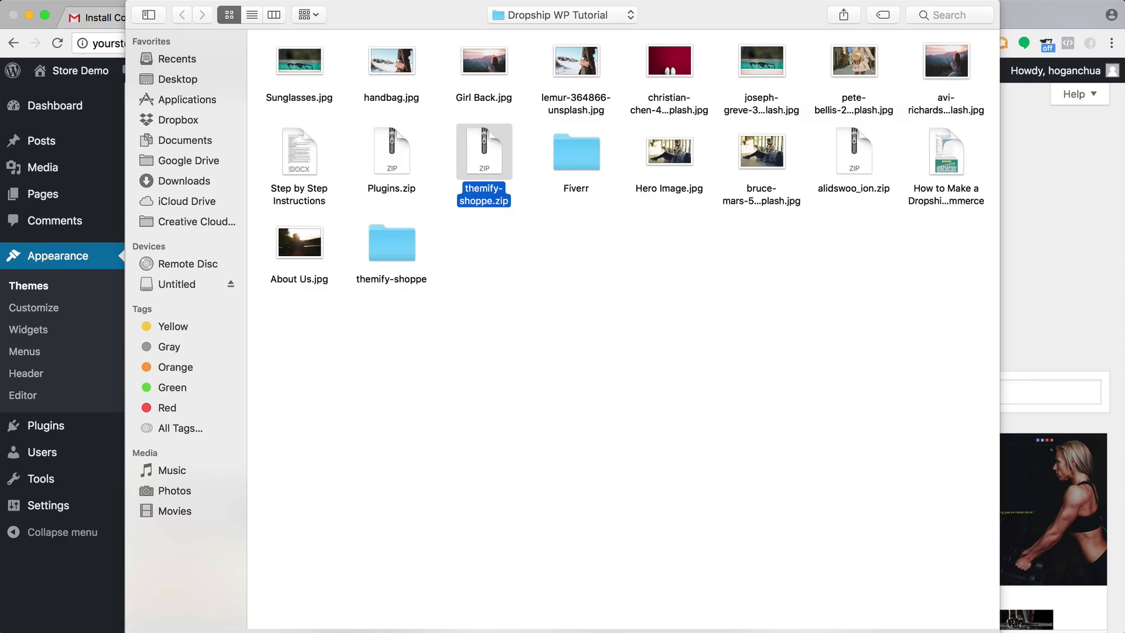
key("Return")
left_click(533, 280)
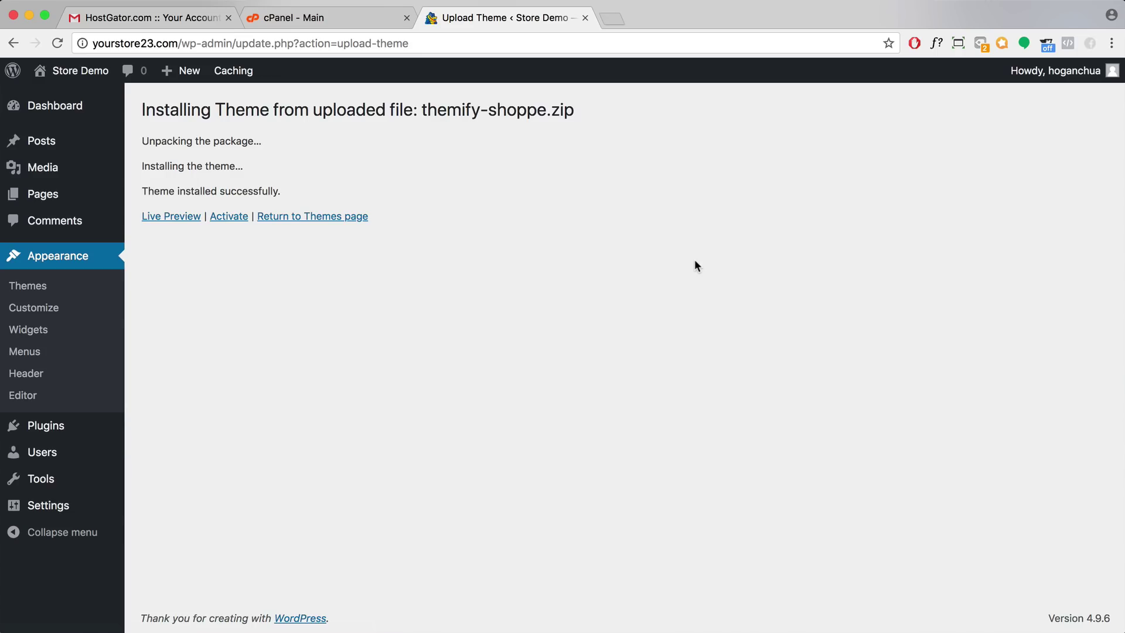
left_click(365, 18)
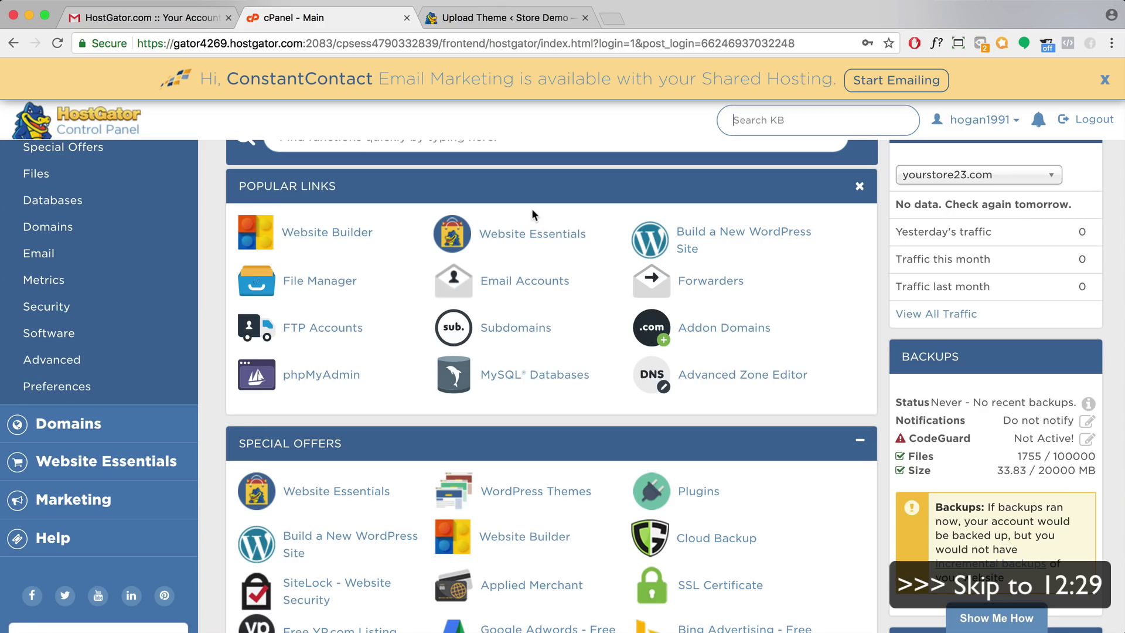
Find 'file manager' on the cPanel page and open File Manager
key("super+f")
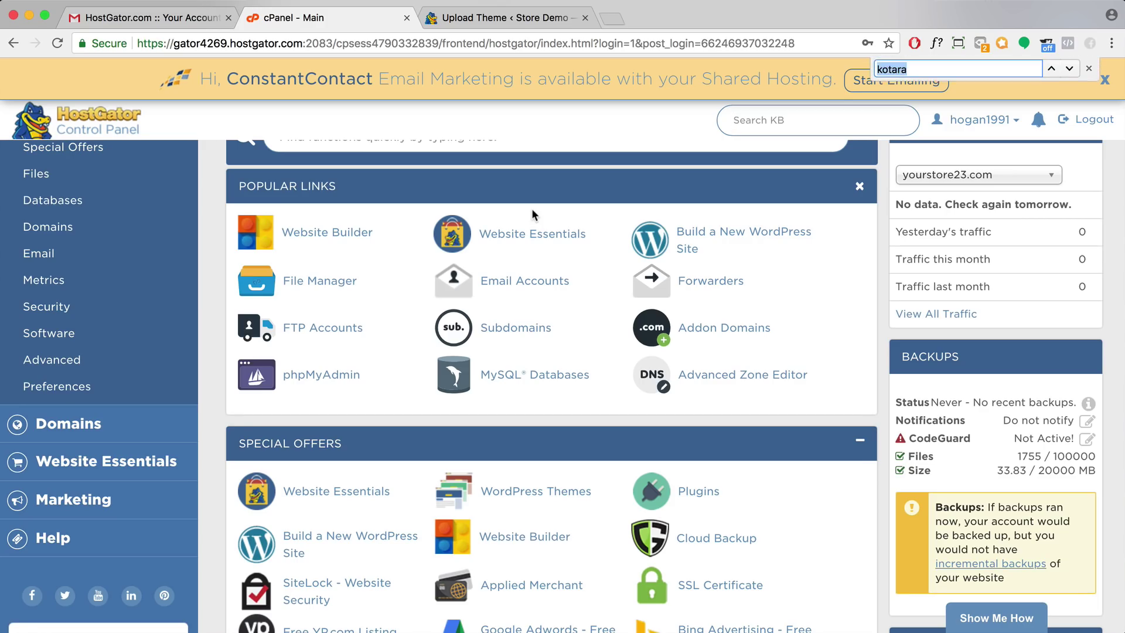
type("file manager")
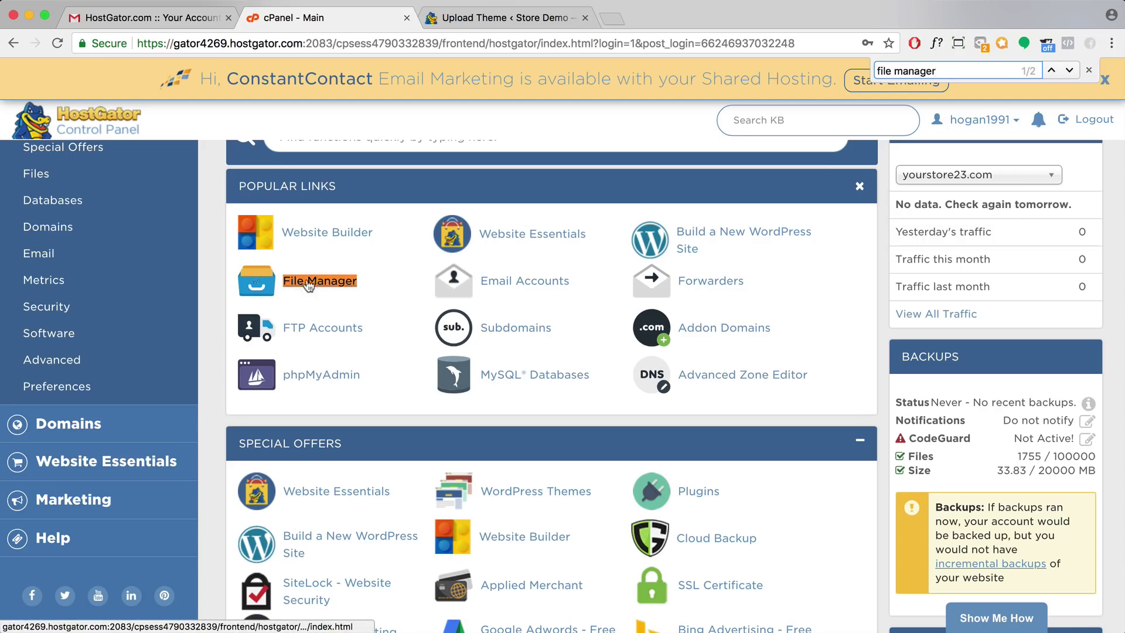
left_click(311, 283)
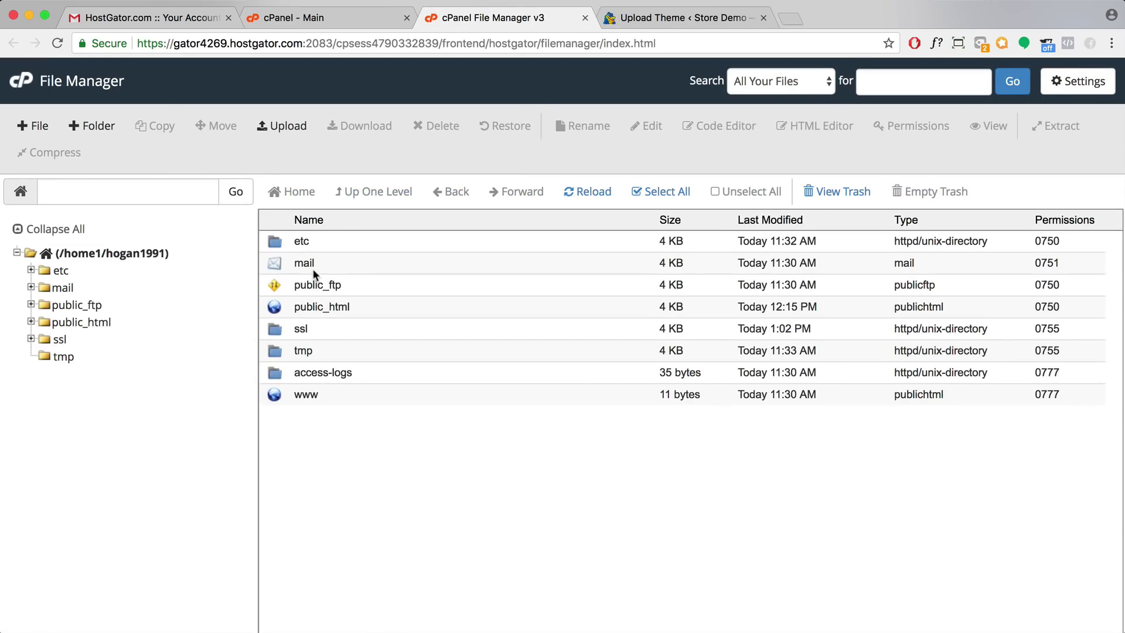
Navigate to public_html > wp-content > themes
left_click(80, 322)
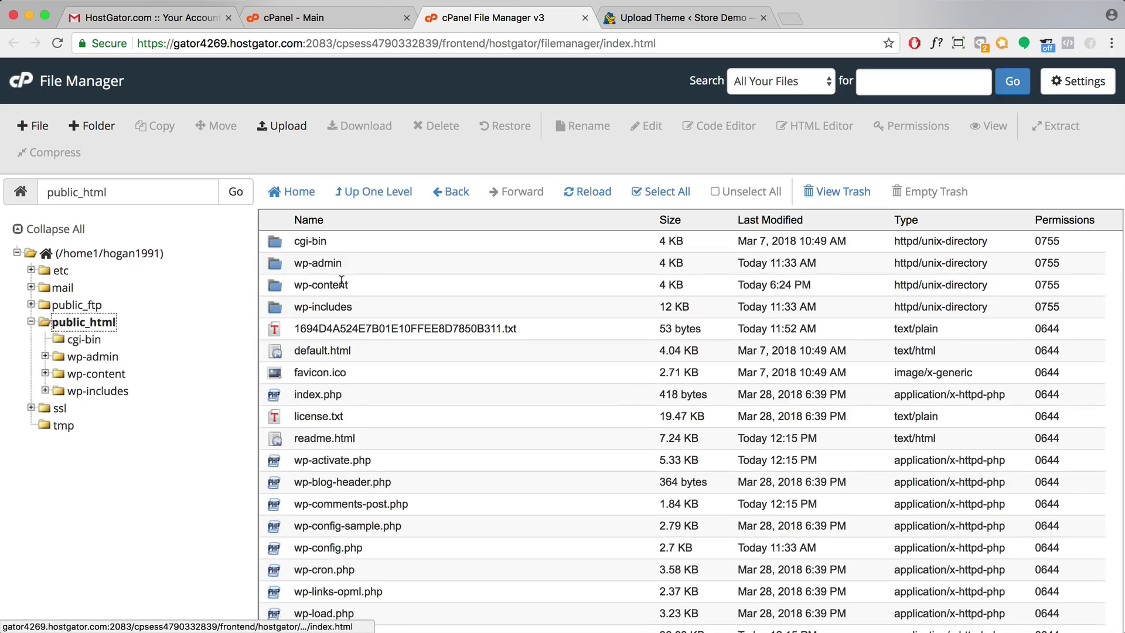
scroll(374, 281, "down", 3)
scroll(374, 281, "up", 3)
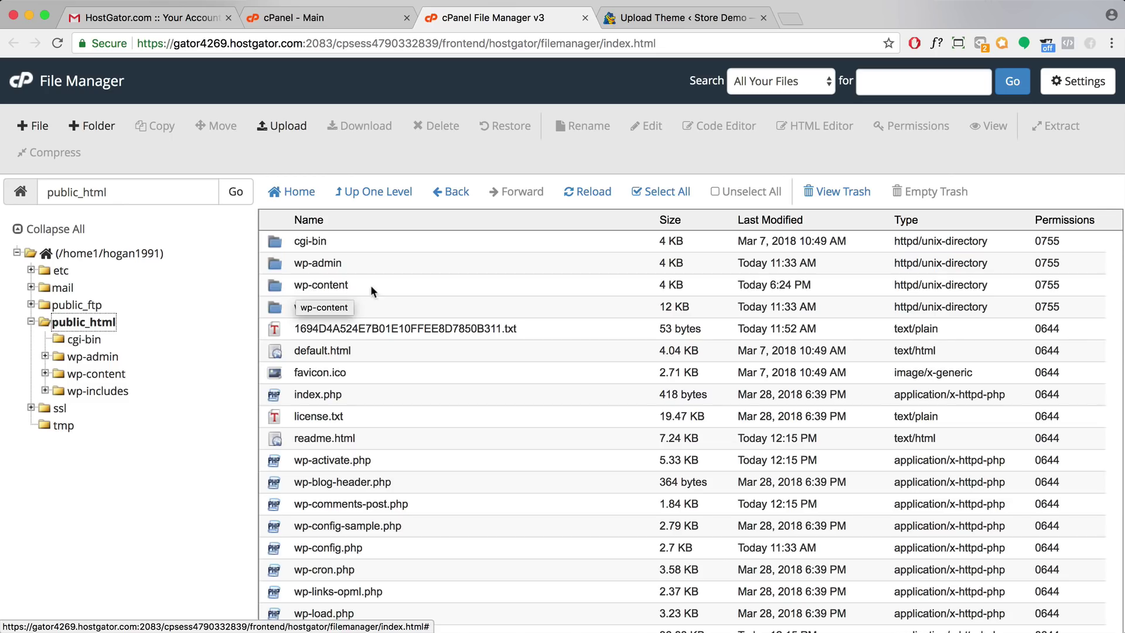
double_click(296, 285)
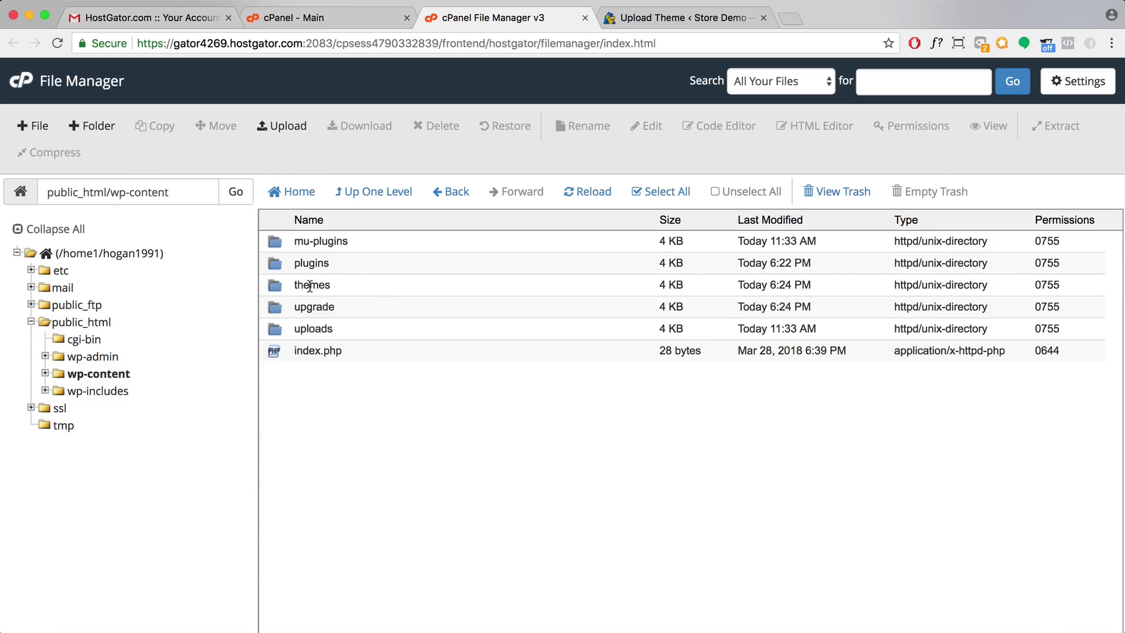
left_click(344, 287)
double_click(363, 289)
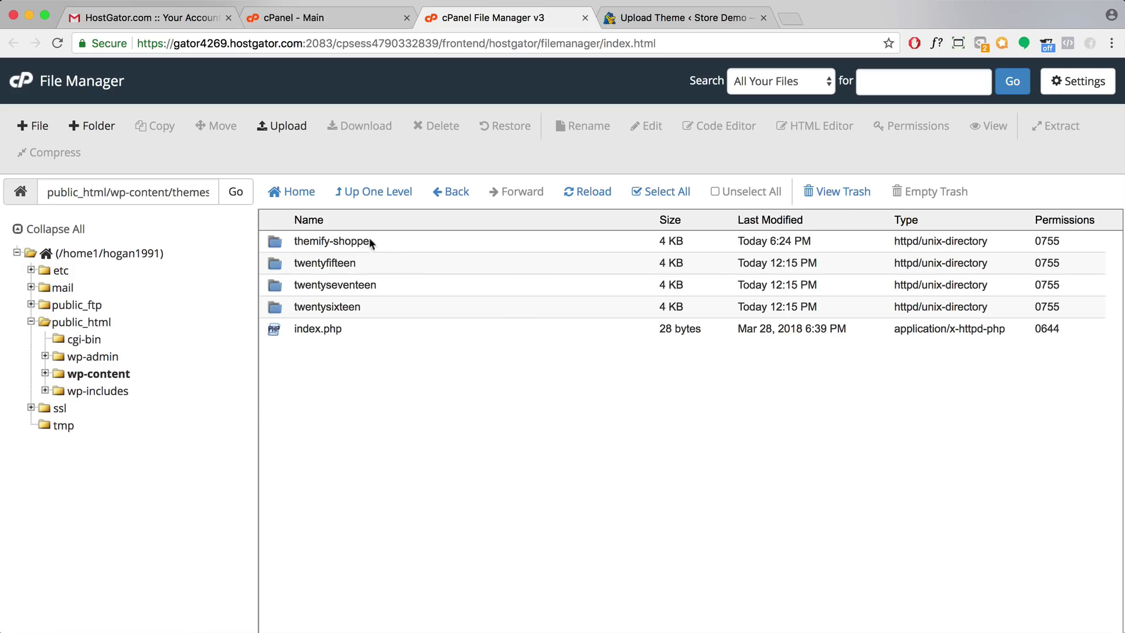
Open and close the Upload page, then select the themify-shoppe folder in the themes listing
left_click(292, 126)
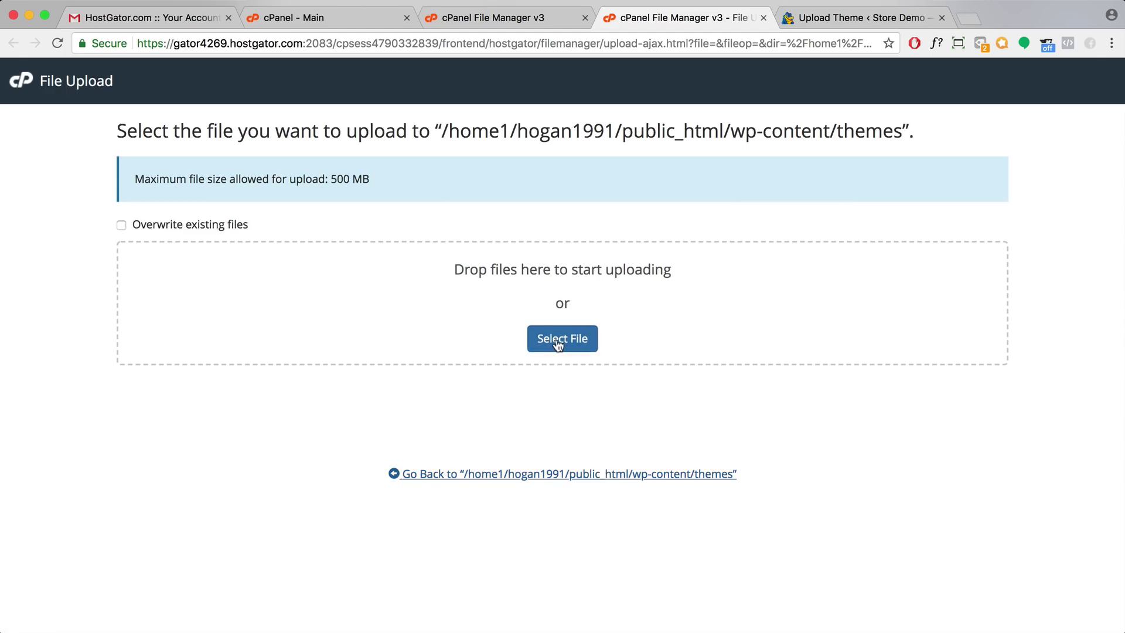
key("super+w")
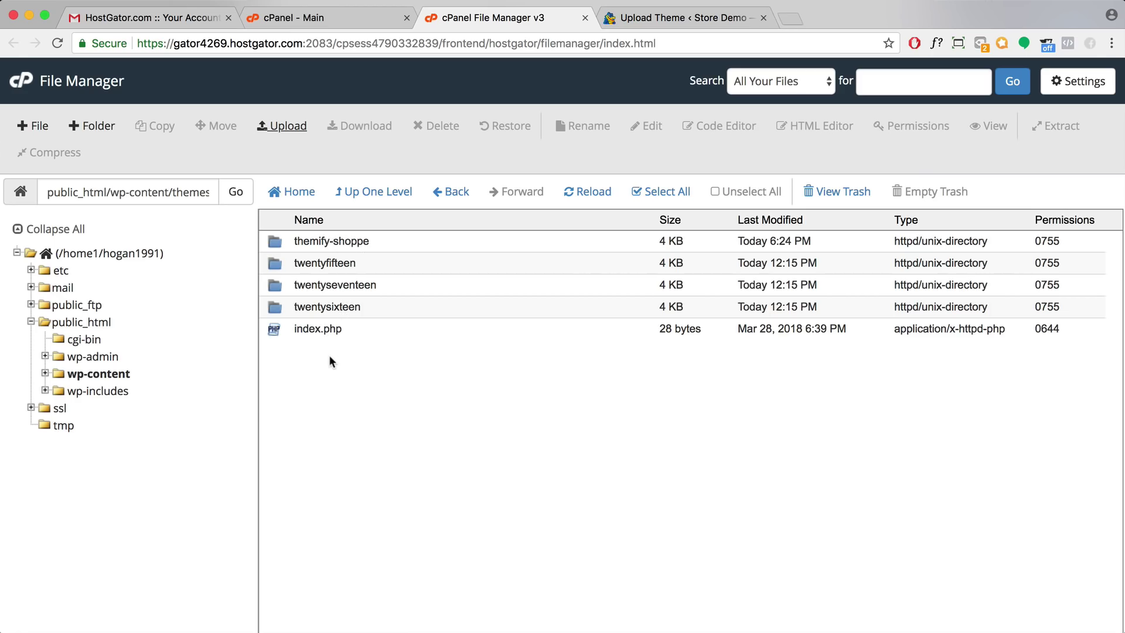
left_click(352, 306)
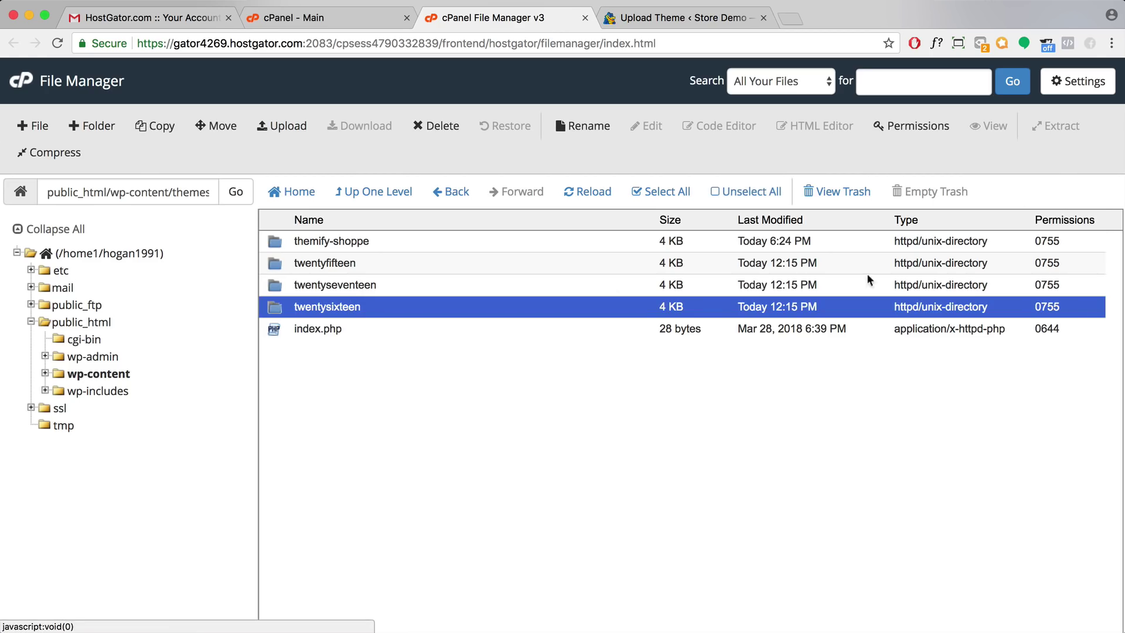
left_click(369, 242)
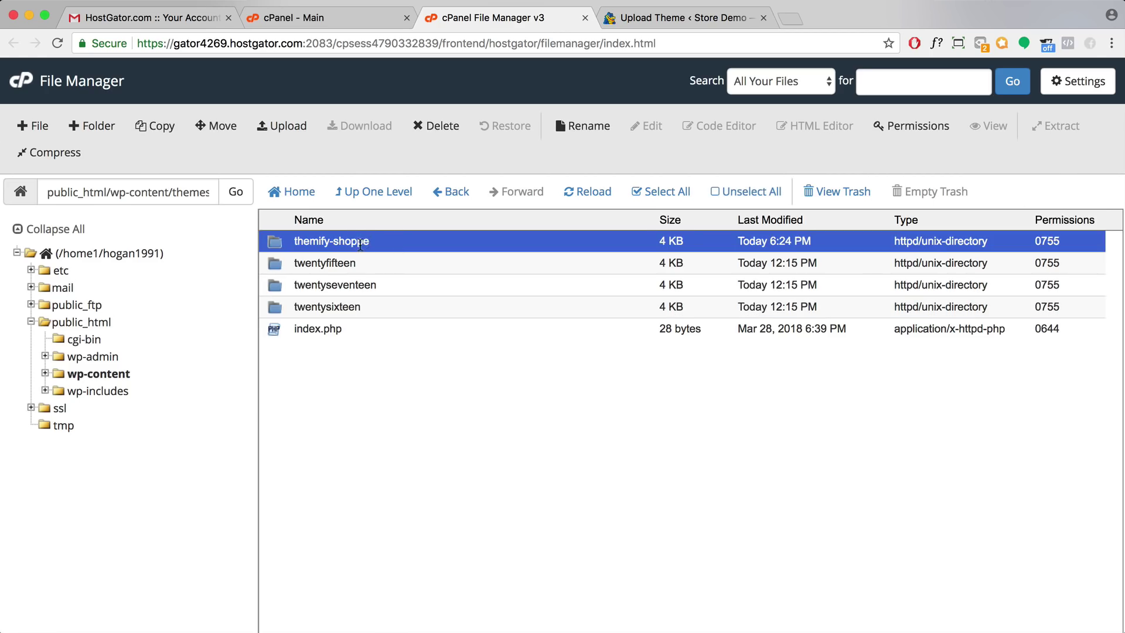
Activate the Themify Shoppe theme and close the Skins & Demos chooser
left_click(646, 20)
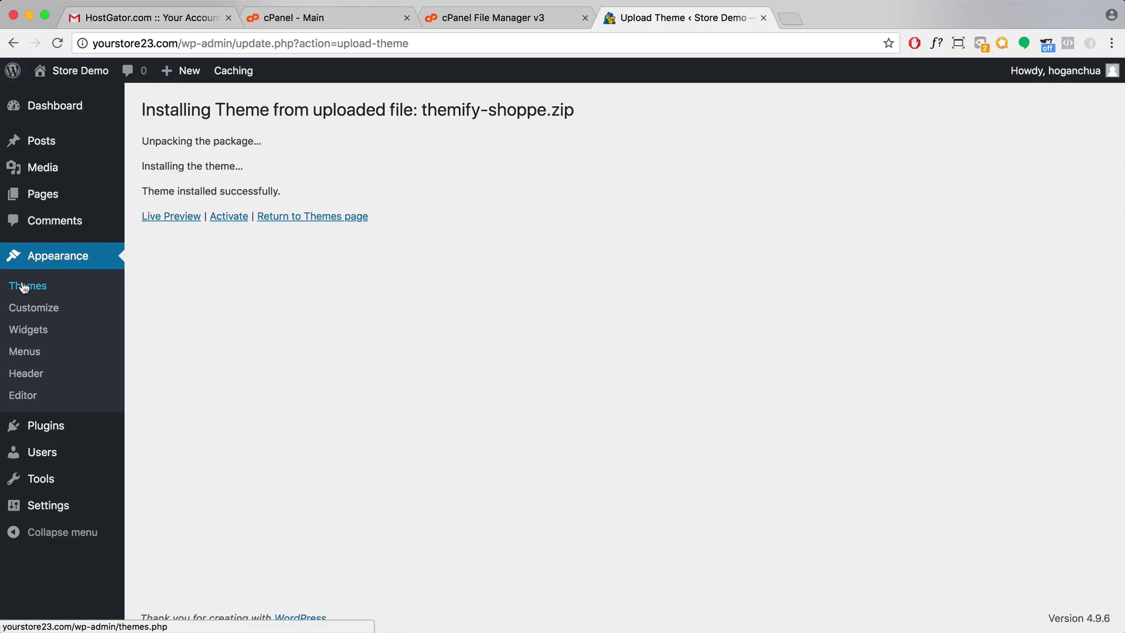
left_click(231, 217)
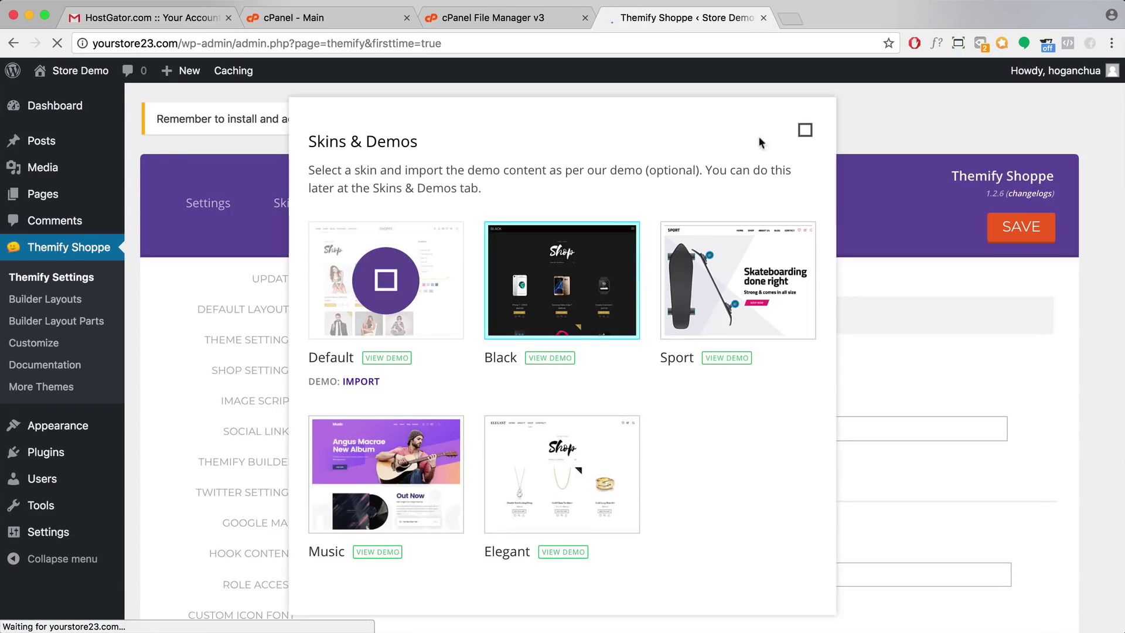
left_click(803, 131)
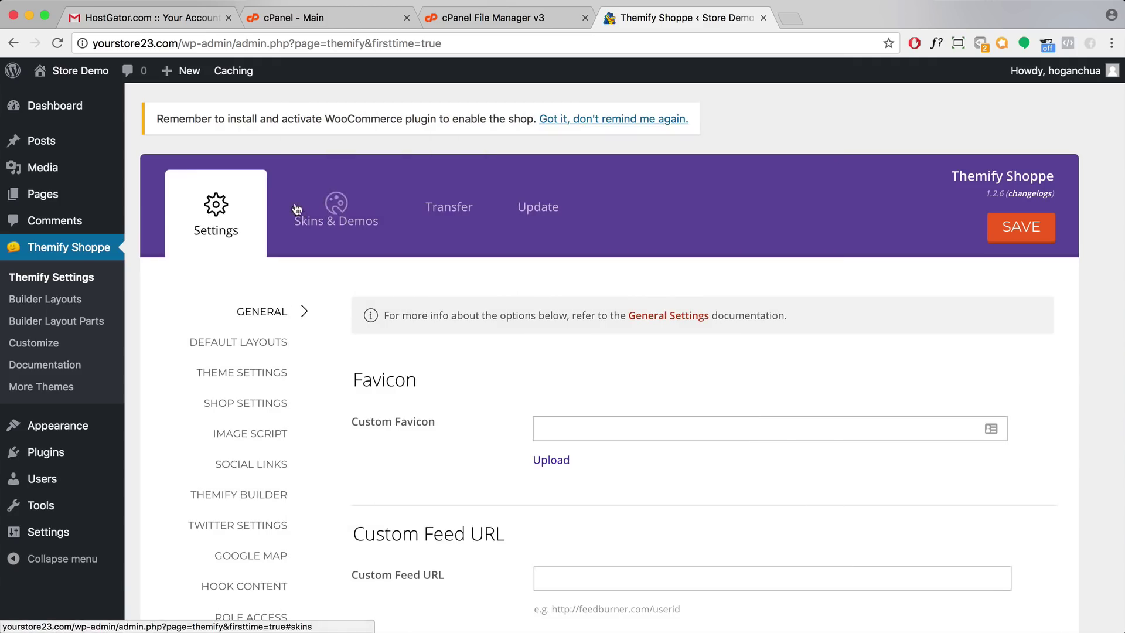
Open the live store in a new tab, look over its front page, and return to the Themify Shoppe settings
mouse_move(74, 71)
right_click(58, 98)
left_click(106, 103)
left_click(840, 20)
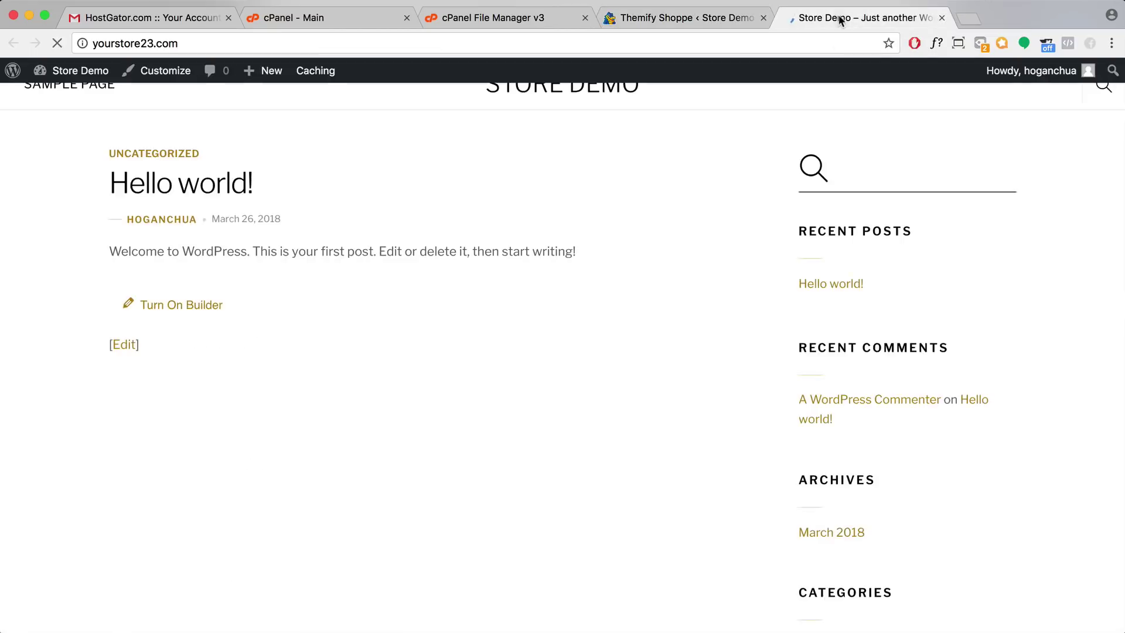
scroll(613, 306, "down", 10)
scroll(613, 304, "up", 10)
left_click(699, 19)
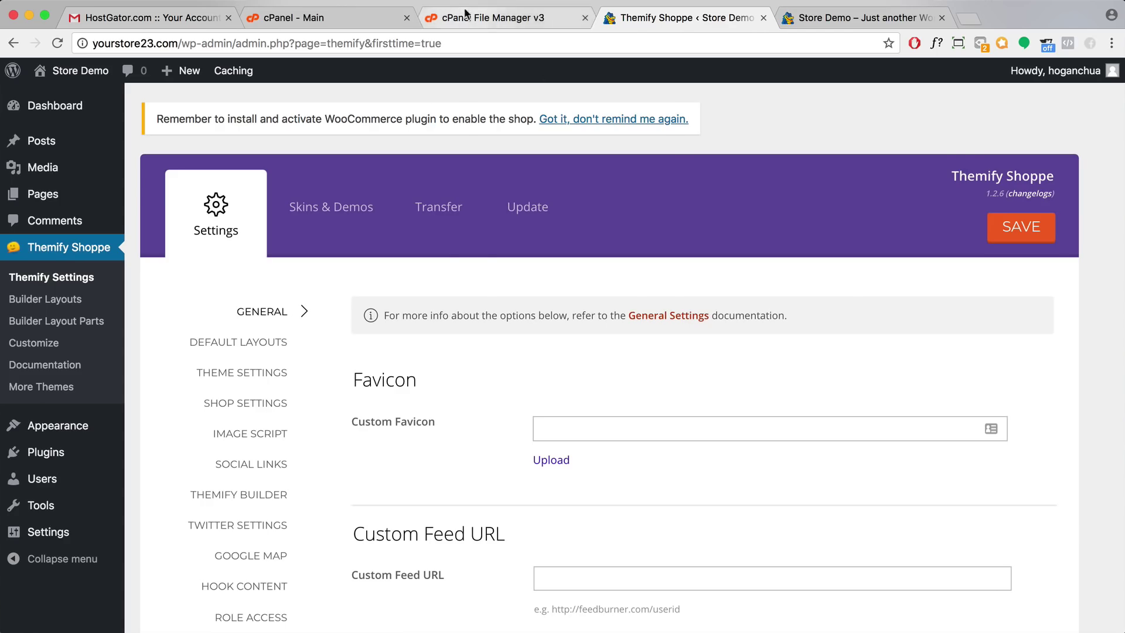
left_click(484, 1)
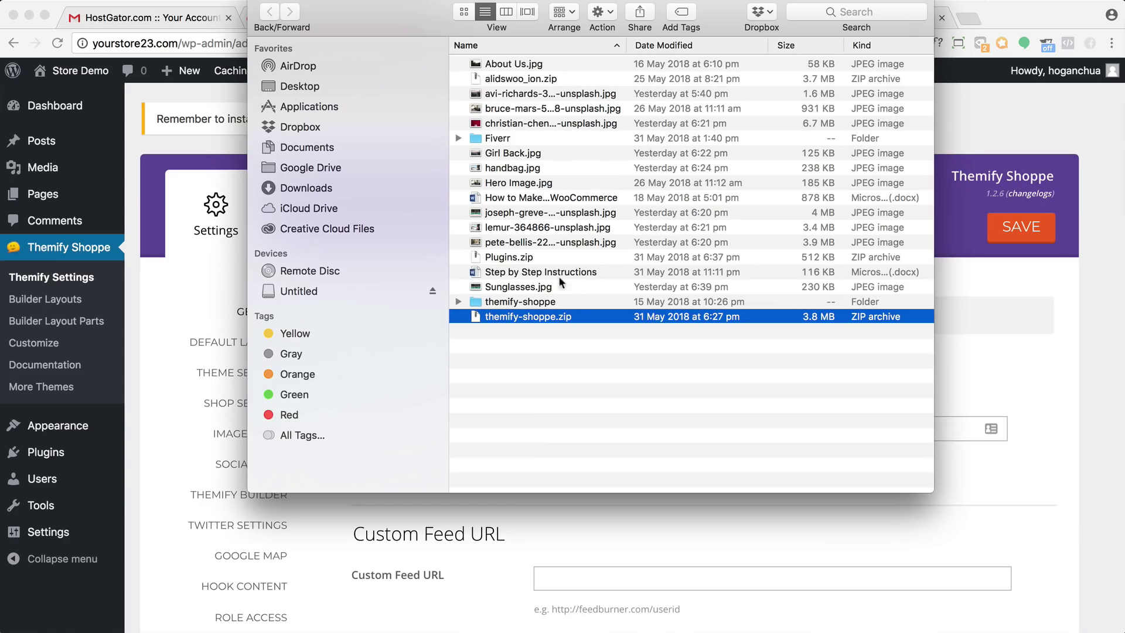
Extract Plugins.zip, open the resulting Plugins folder, select its three plugin zips, and close Finder
left_click(535, 258)
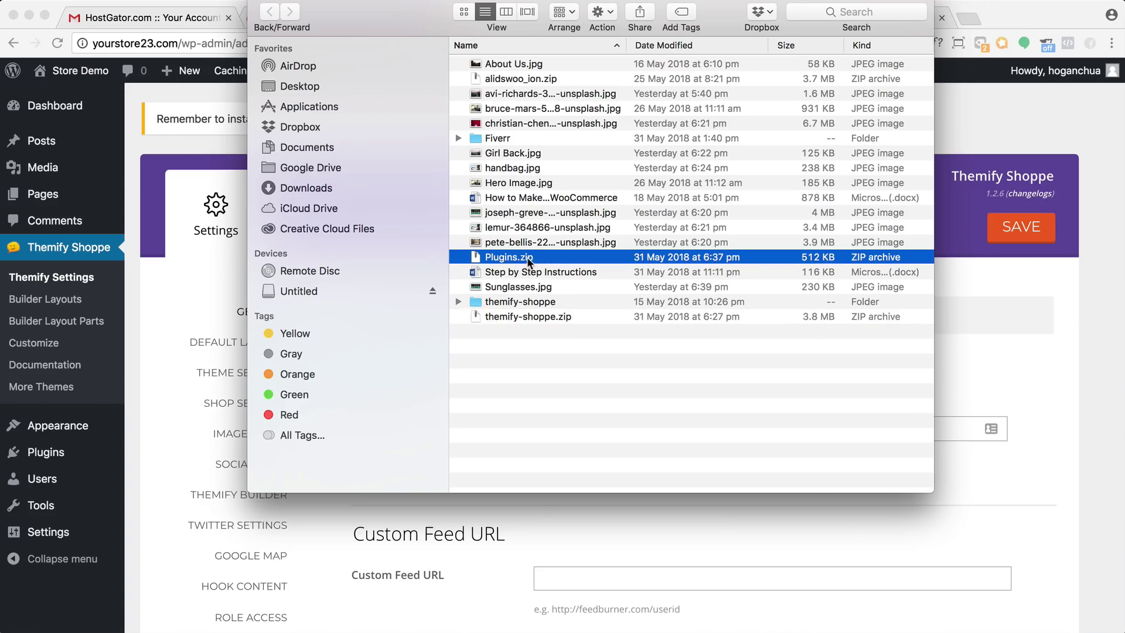
double_click(528, 258)
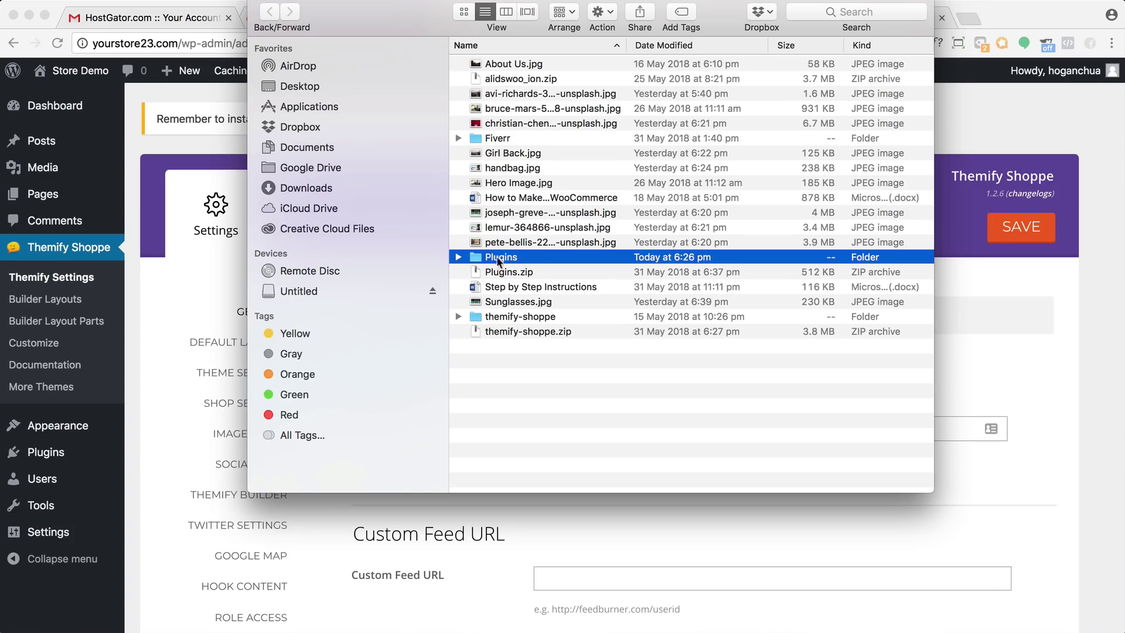
double_click(527, 258)
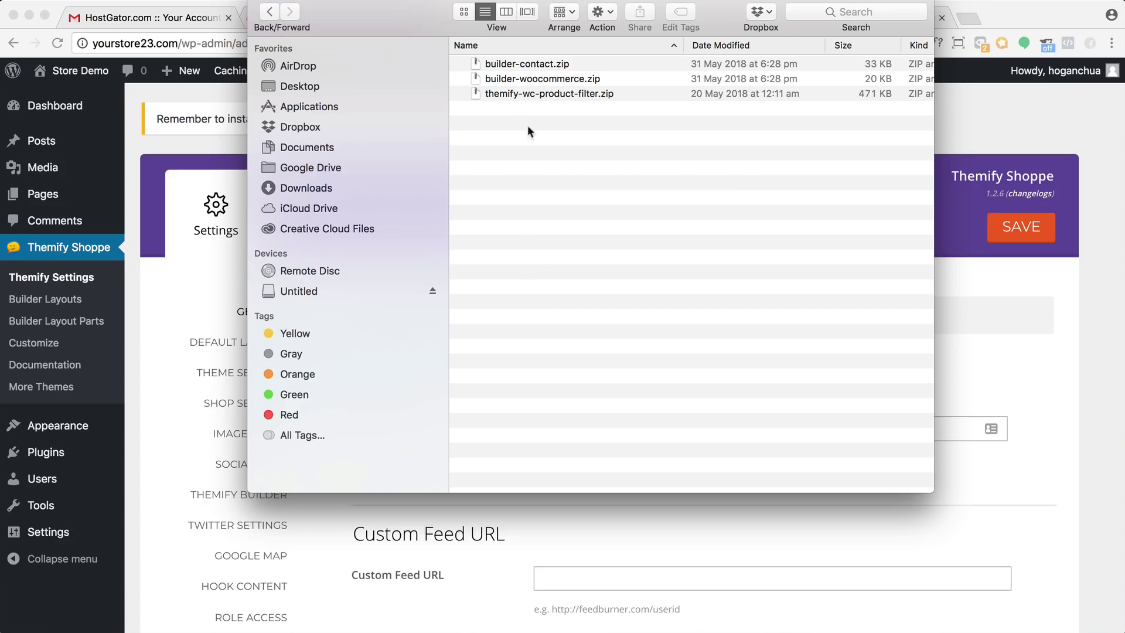
left_click_drag(575, 125, 563, 60)
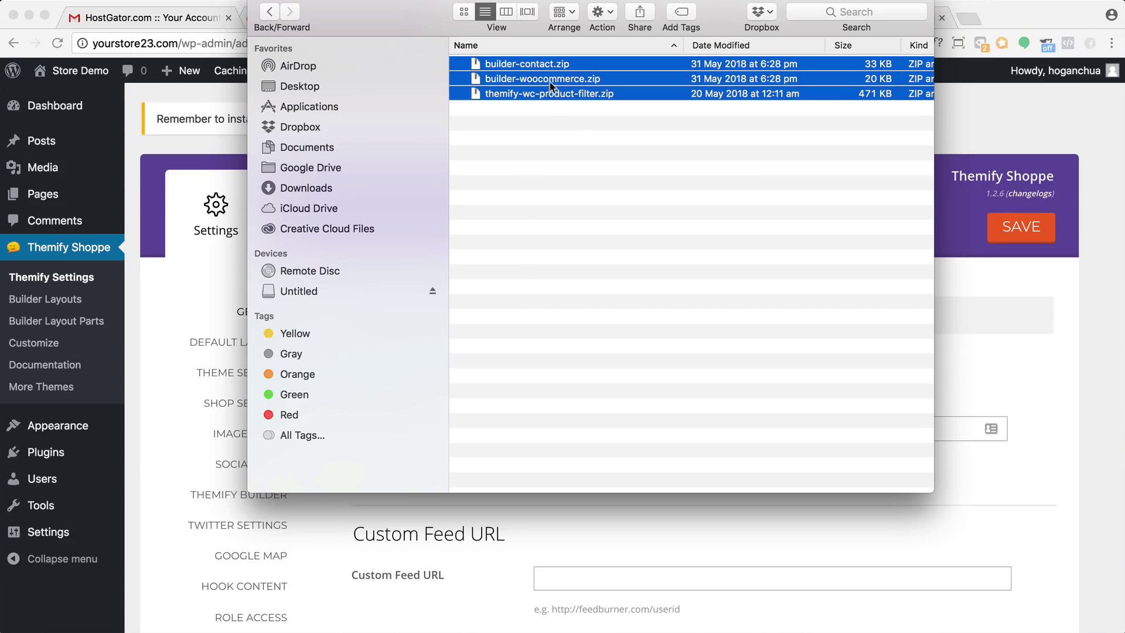
key("Escape")
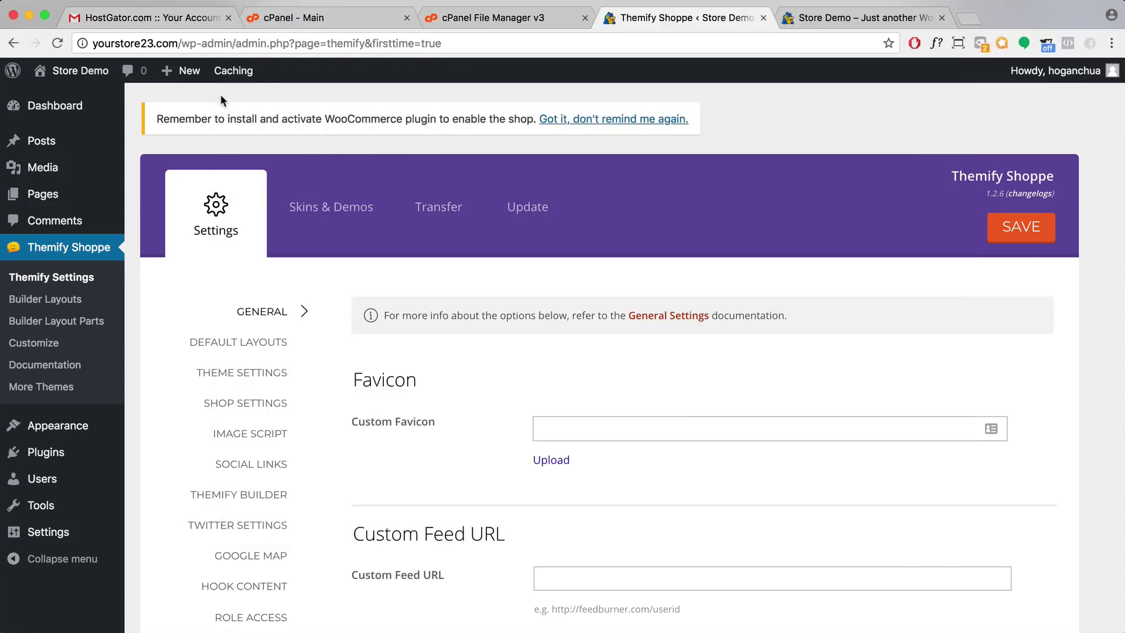
Upload builder-contact.zip from the Plugins folder, then install and activate Builder Contact
left_click(40, 457)
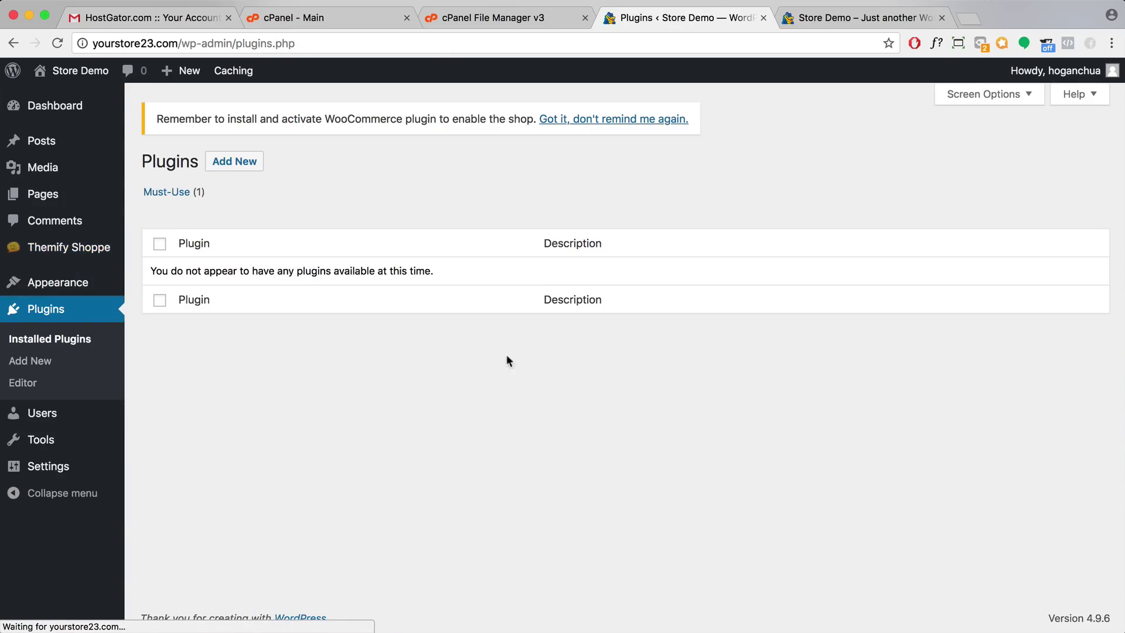
left_click(234, 161)
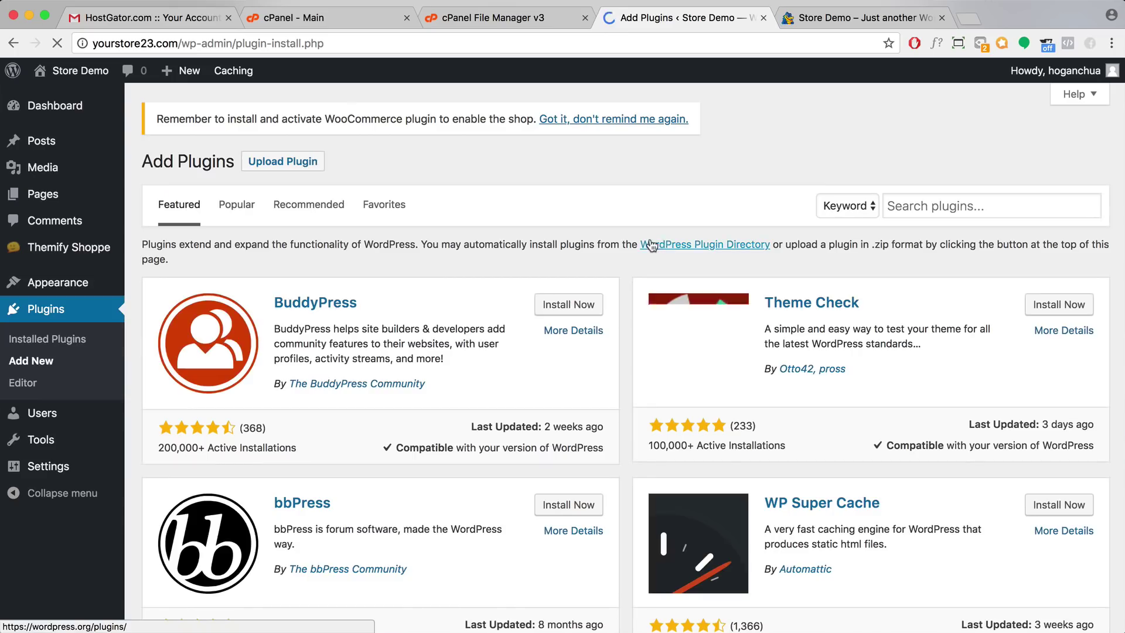
left_click(283, 161)
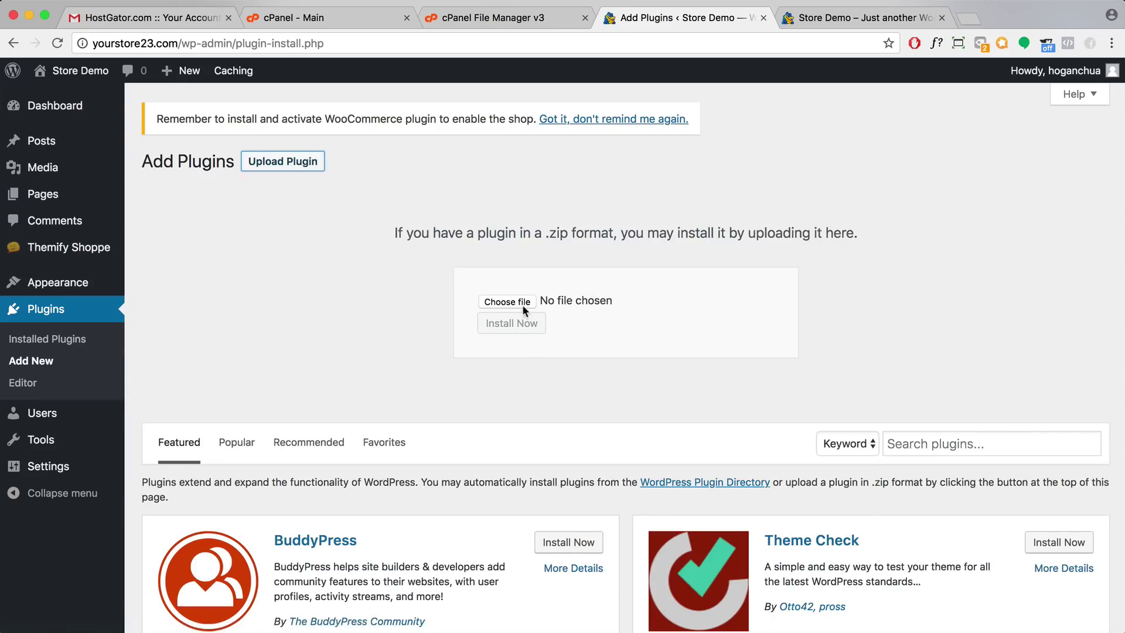
left_click(520, 302)
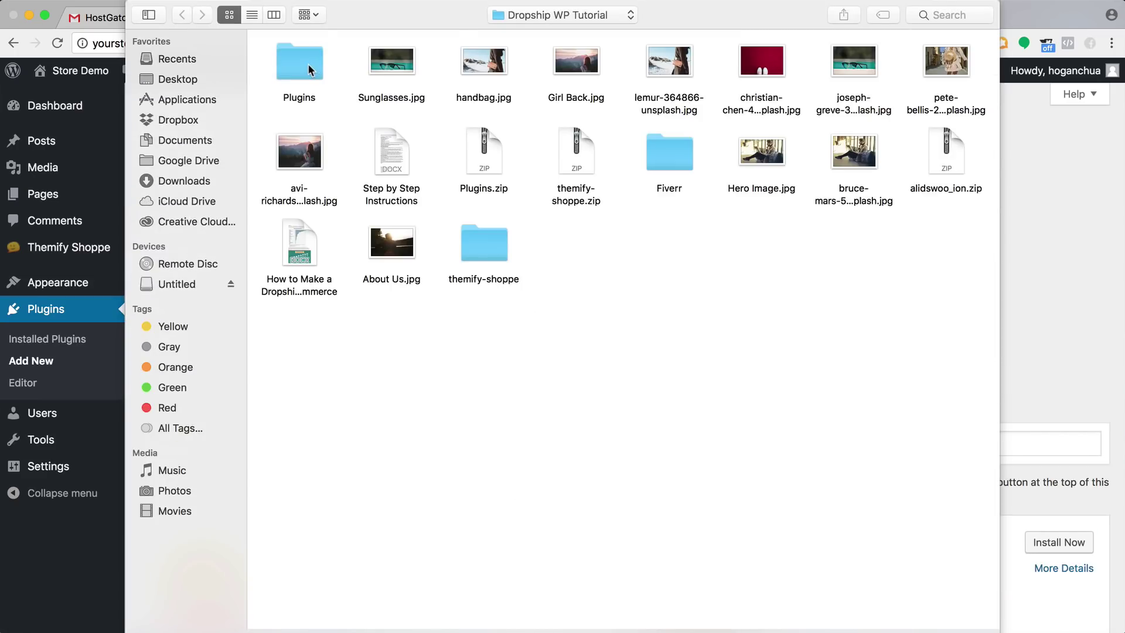
double_click(308, 63)
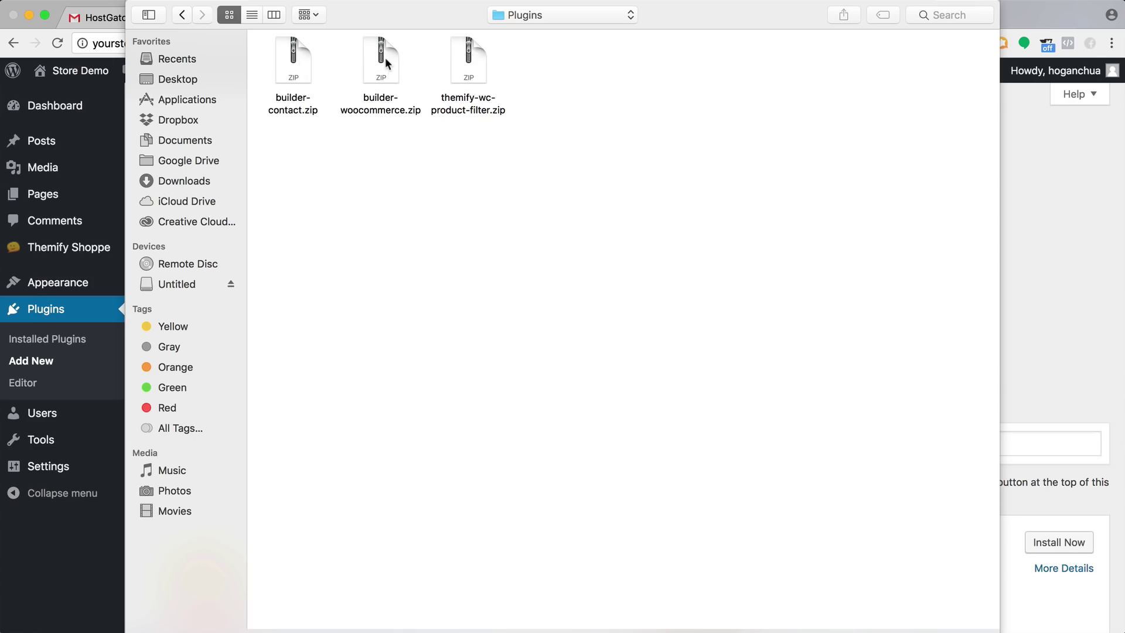
left_click(295, 61)
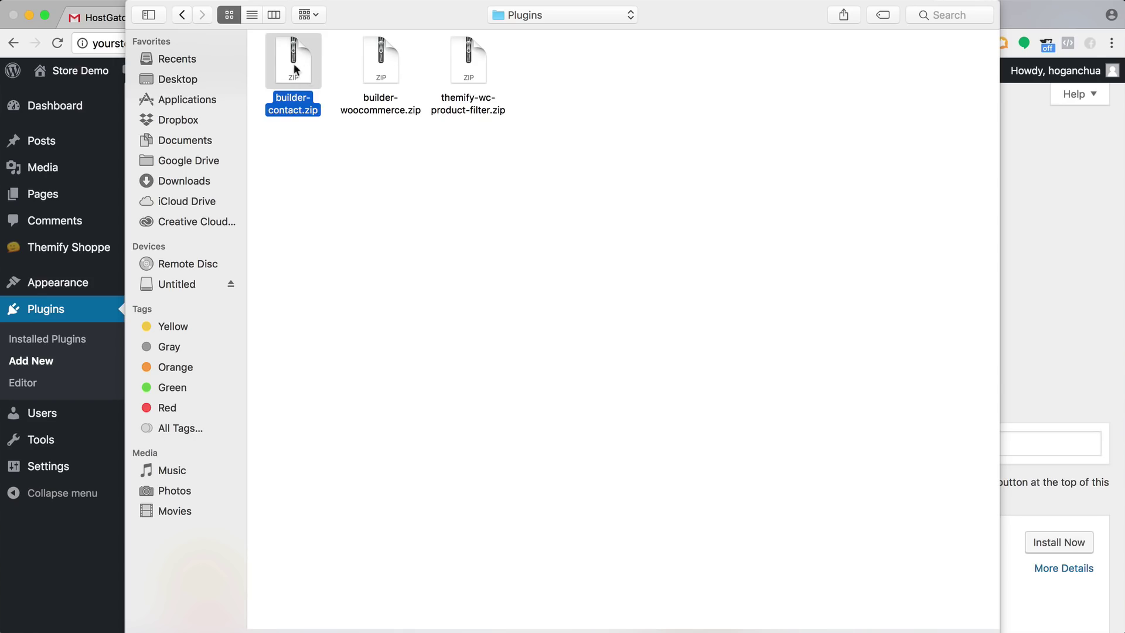
key("Return")
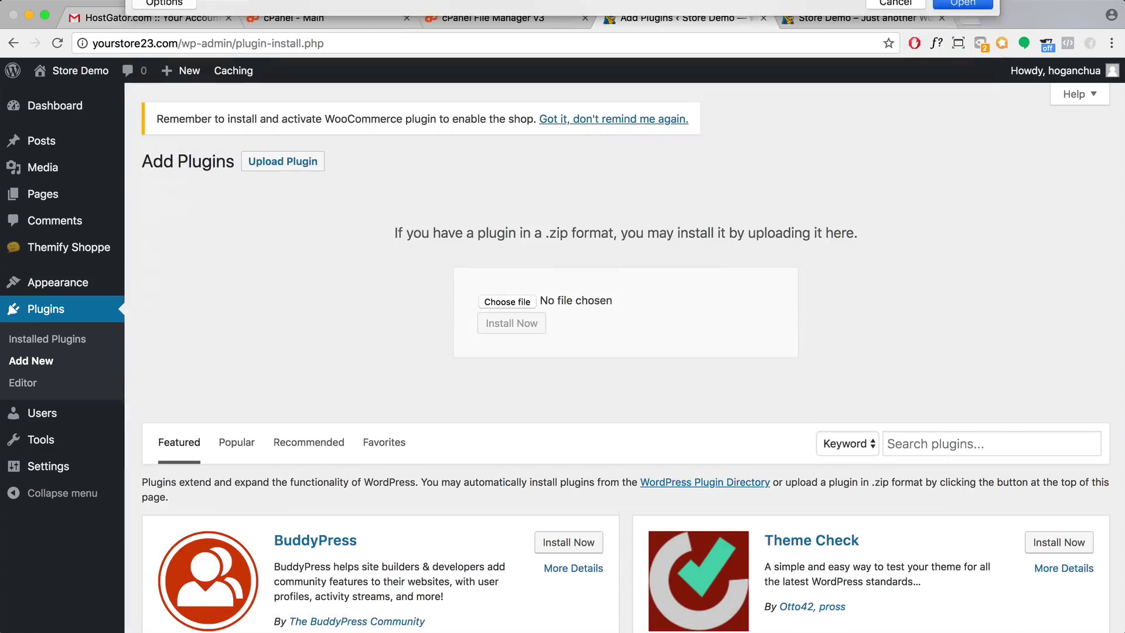
left_click(493, 325)
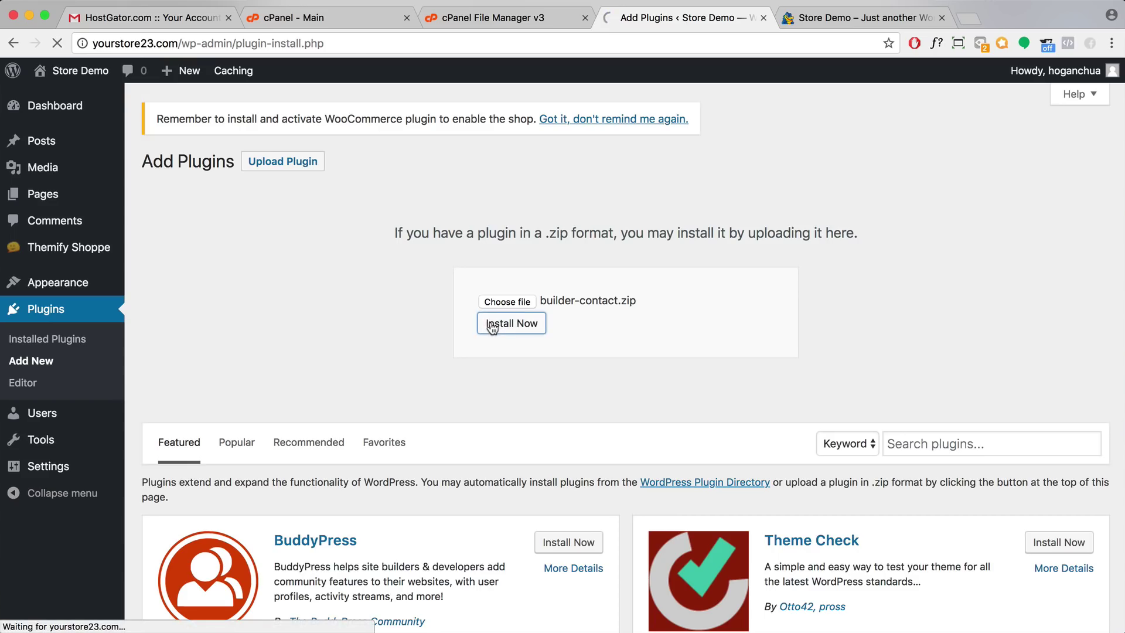
left_click(203, 274)
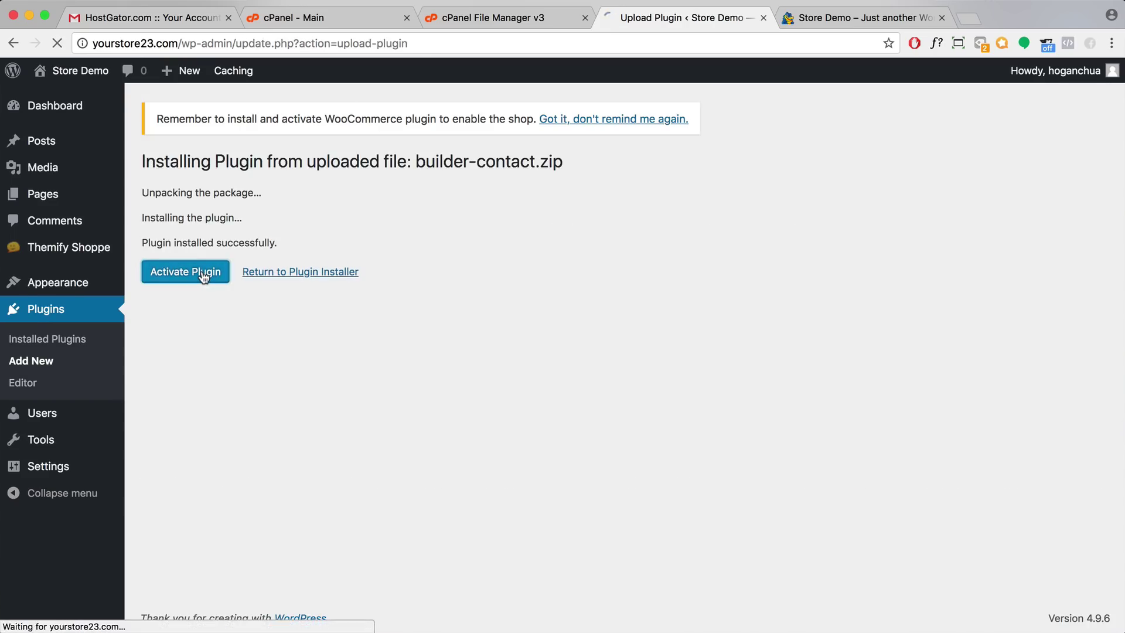
Upload builder-woocommerce.zip, install and activate it, and return to Add Plugins
left_click(227, 164)
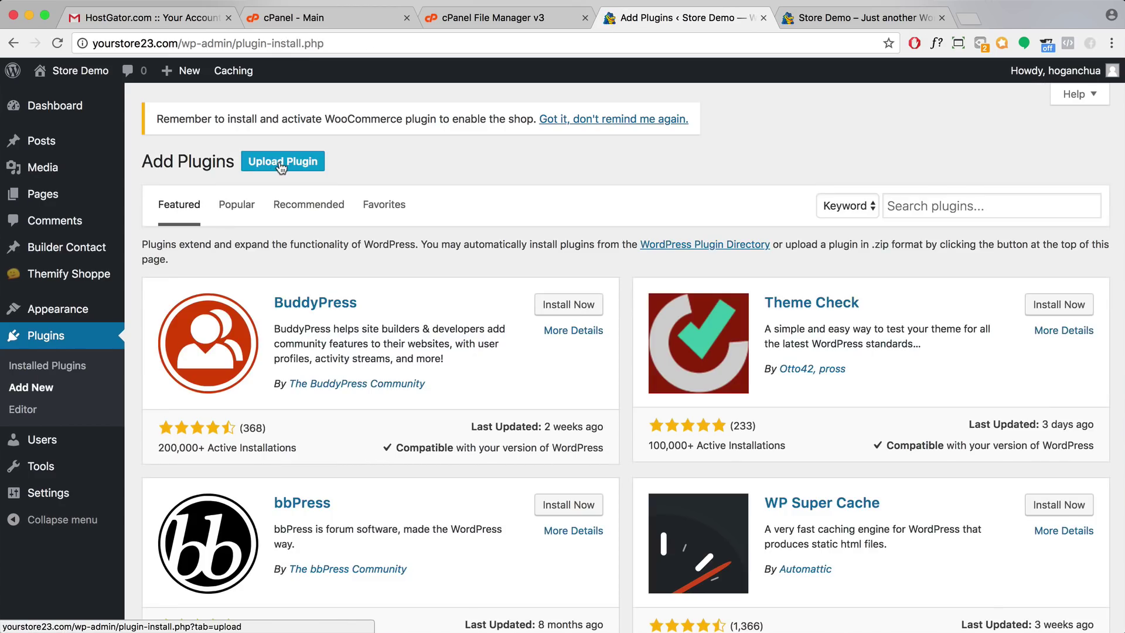
left_click(293, 166)
left_click(514, 300)
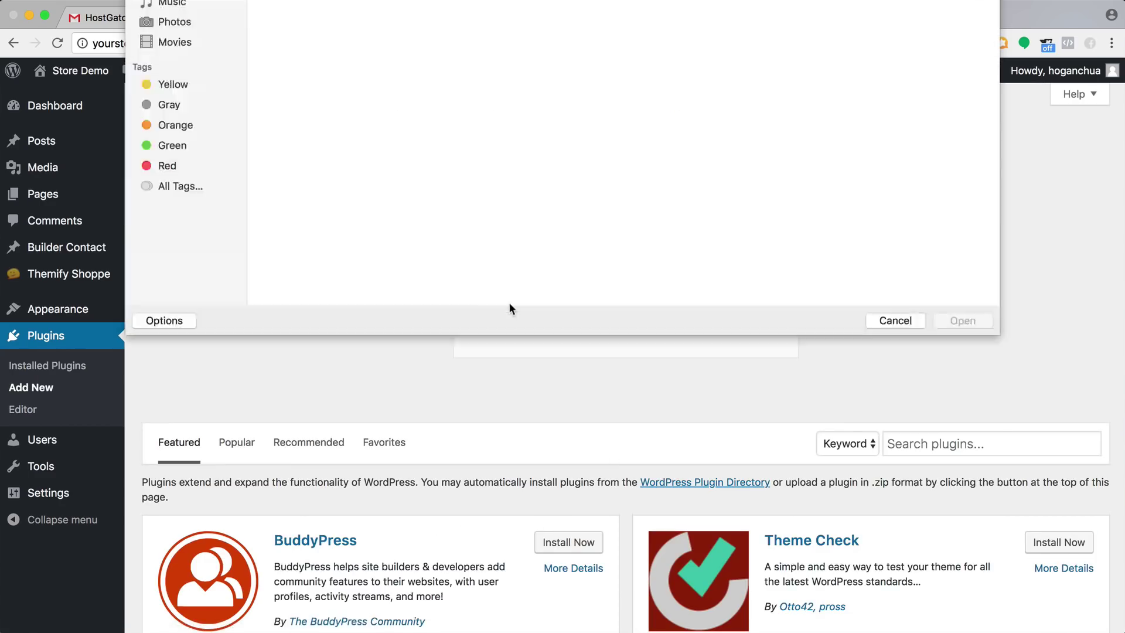
left_click(375, 58)
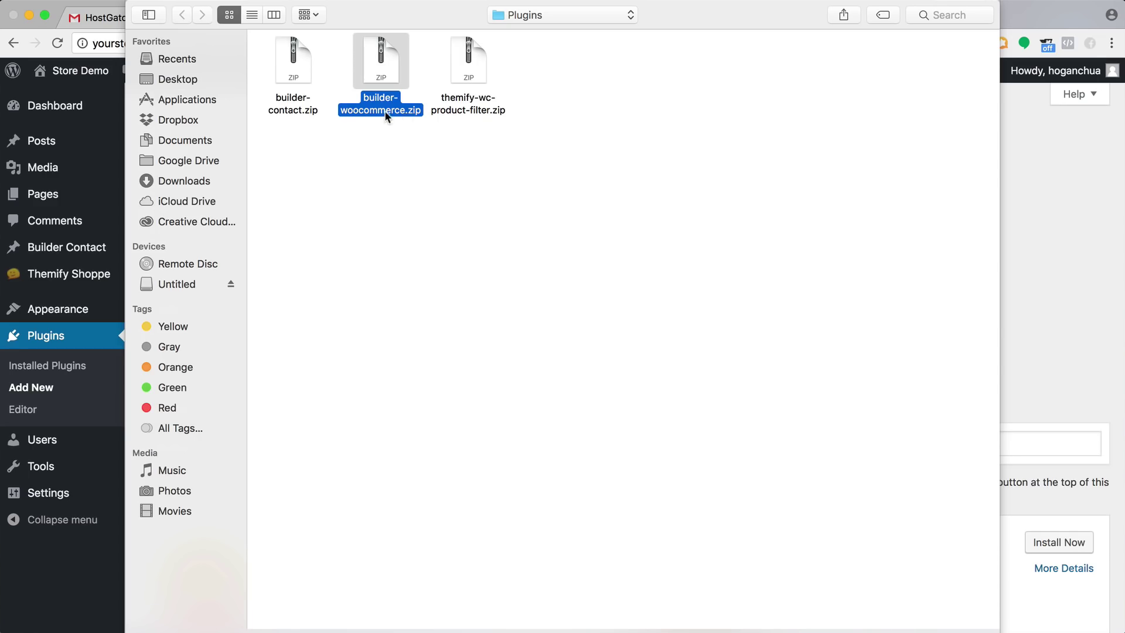
key("Return")
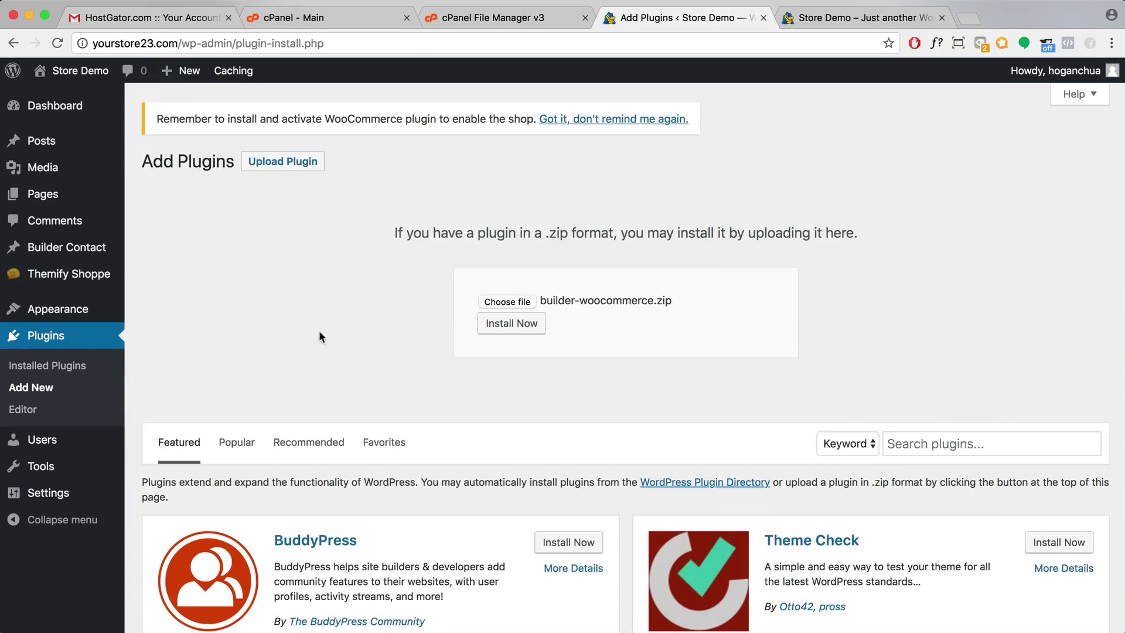
left_click(514, 327)
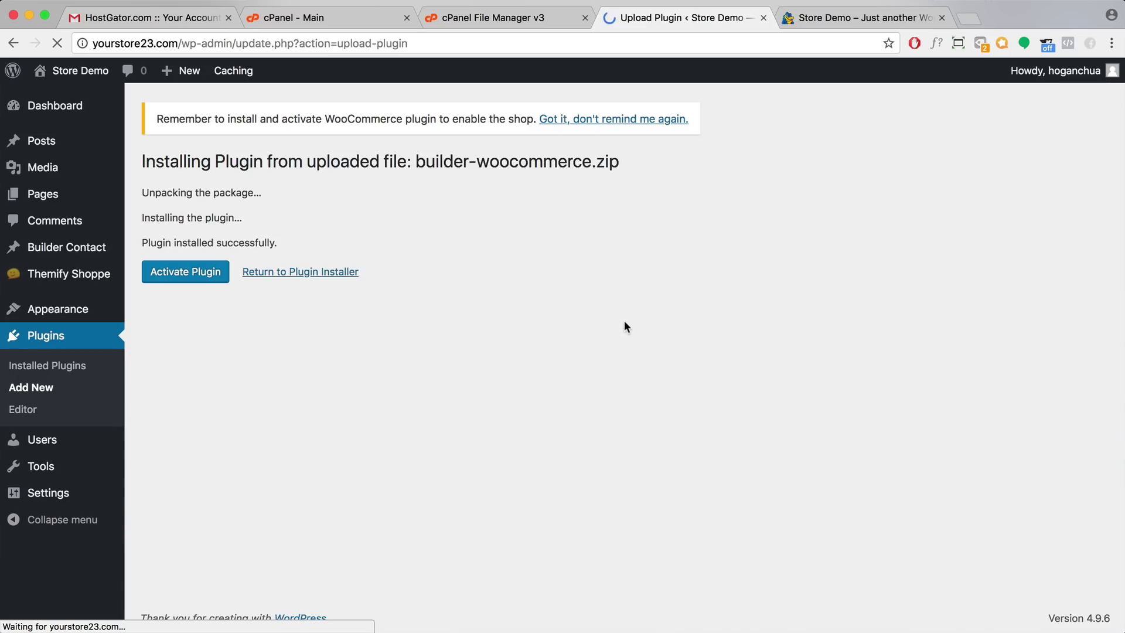
left_click(195, 280)
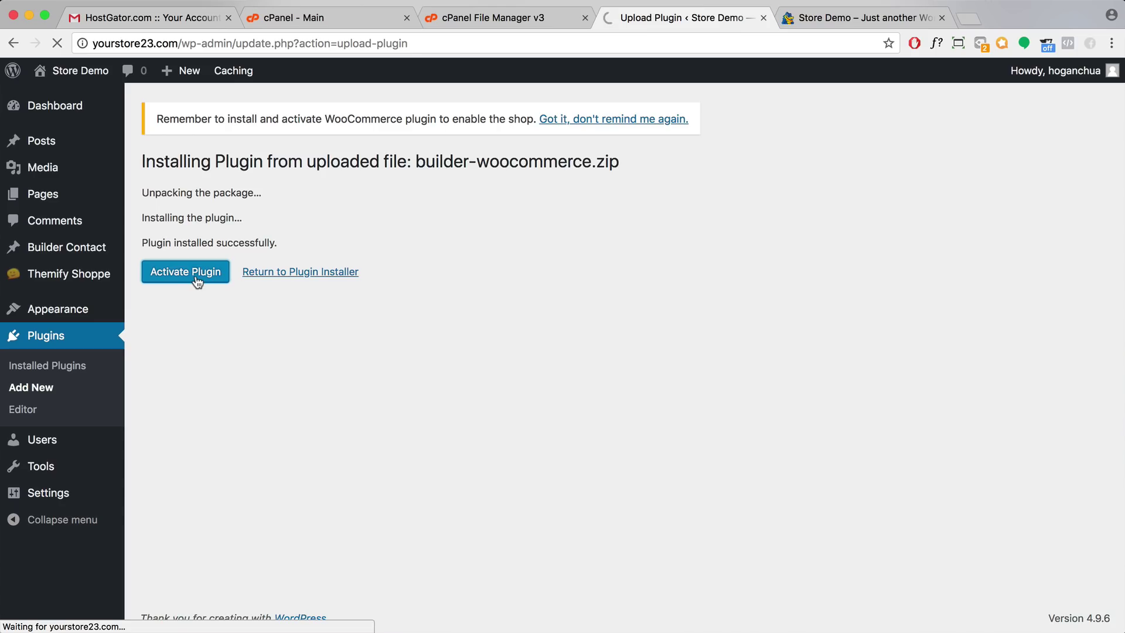
left_click(242, 169)
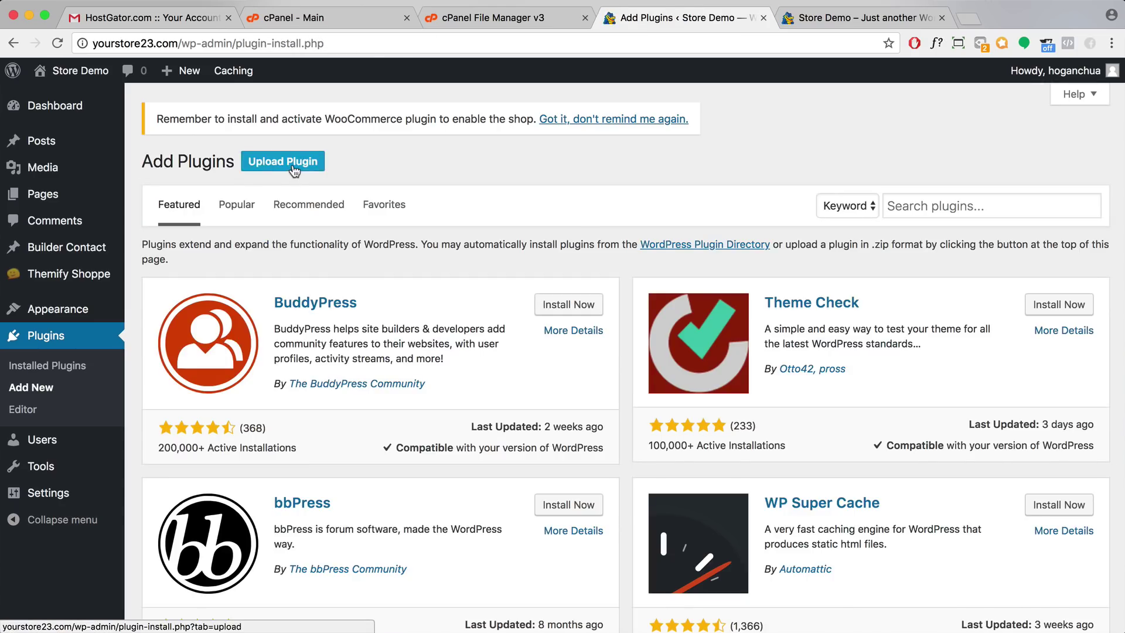
Upload and install themify-wc-product-filter.zip, try activating it, and return to Add Plugins
left_click(294, 170)
left_click(496, 298)
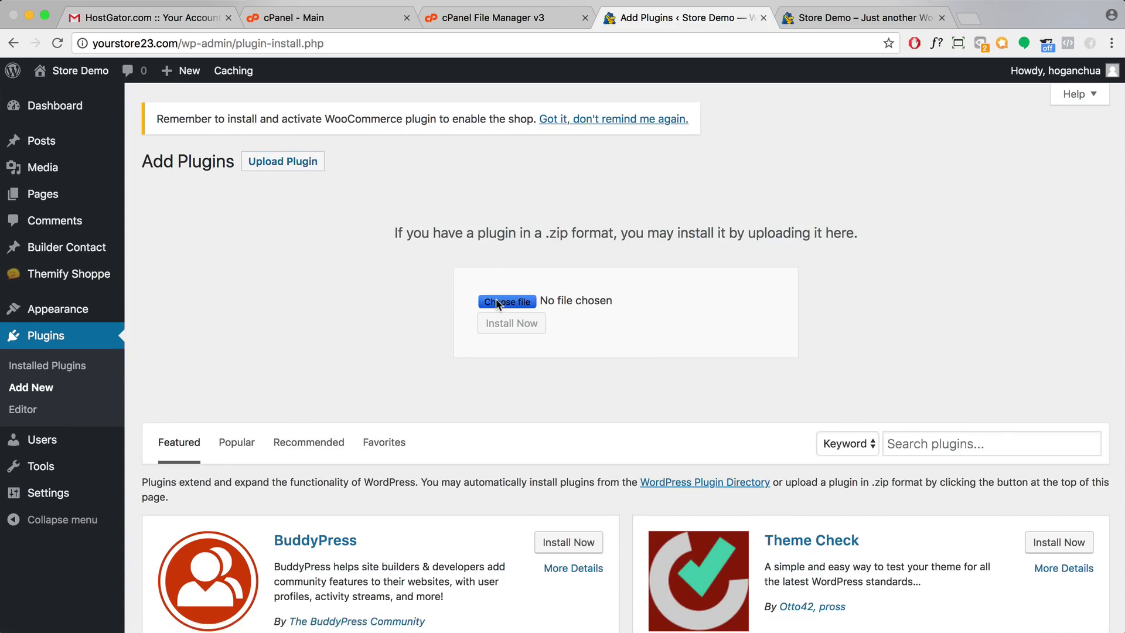
left_click(468, 66)
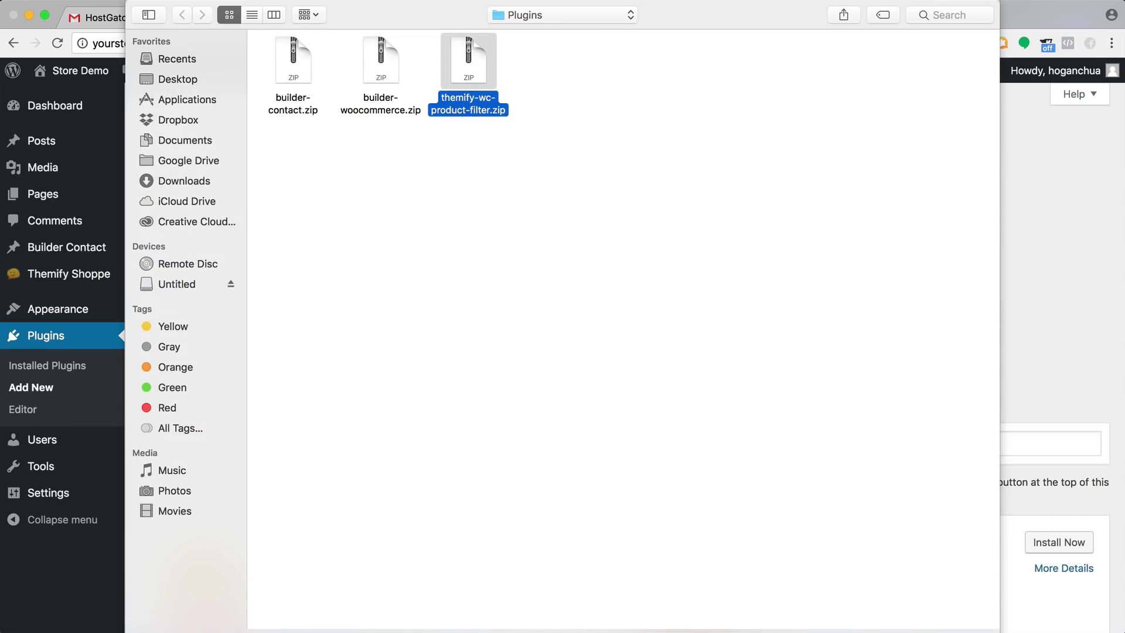
key("Return")
left_click(510, 327)
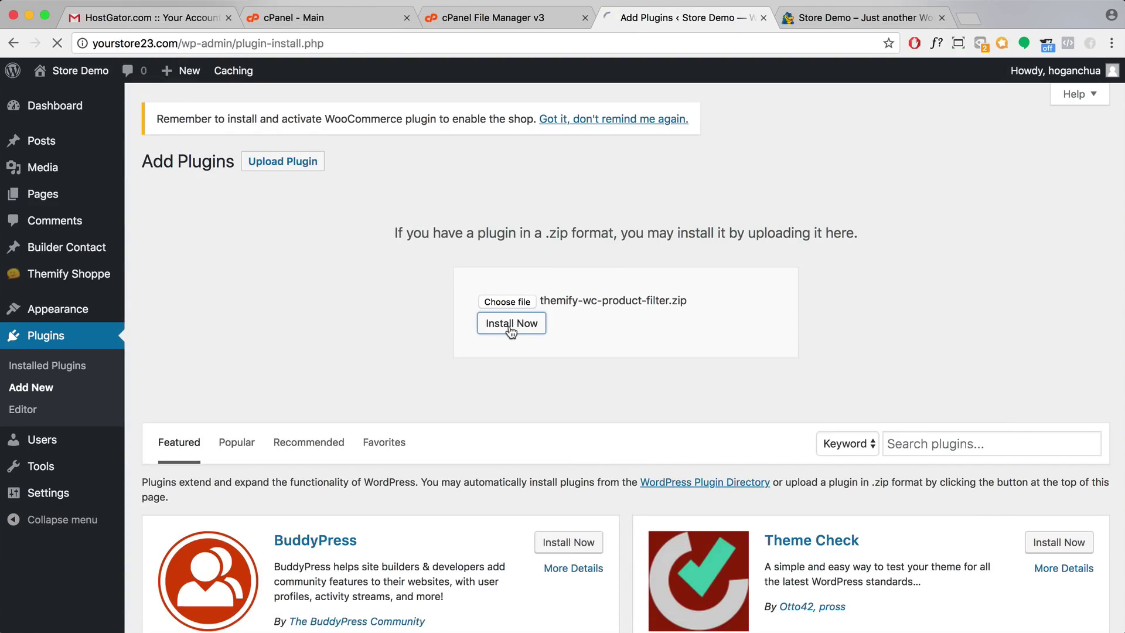
left_click(186, 272)
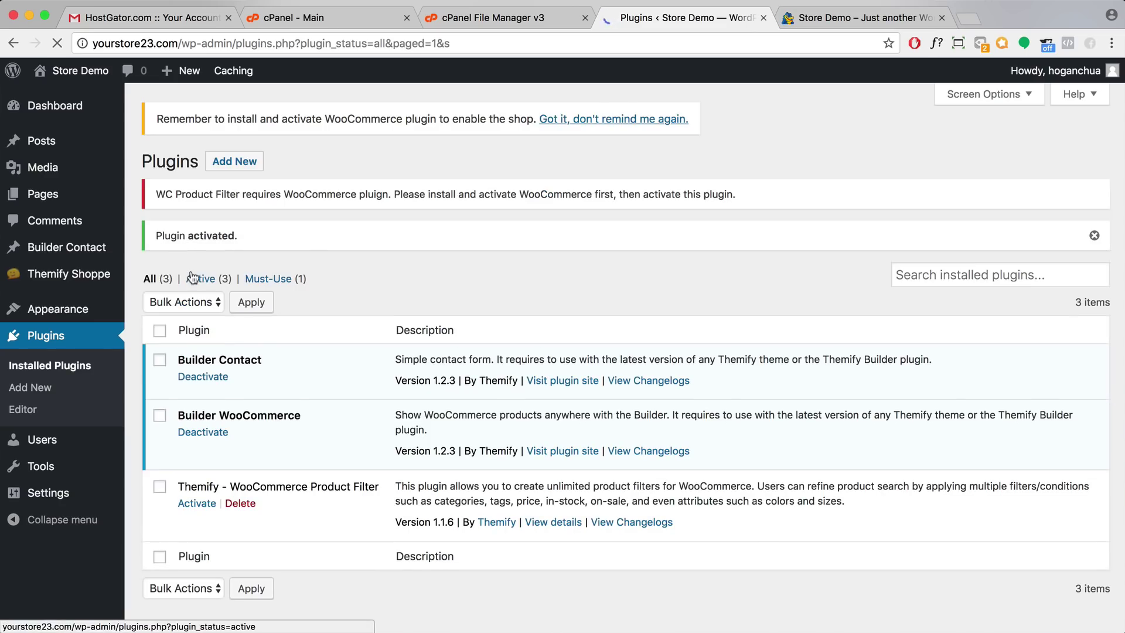
left_click_drag(378, 489, 233, 479)
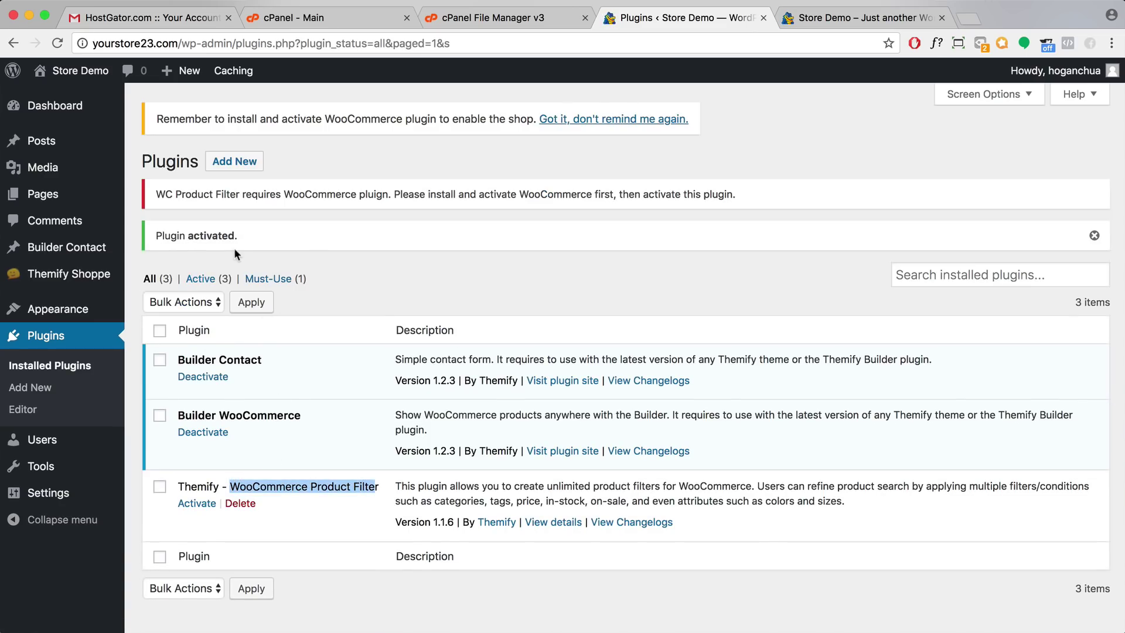
left_click(235, 161)
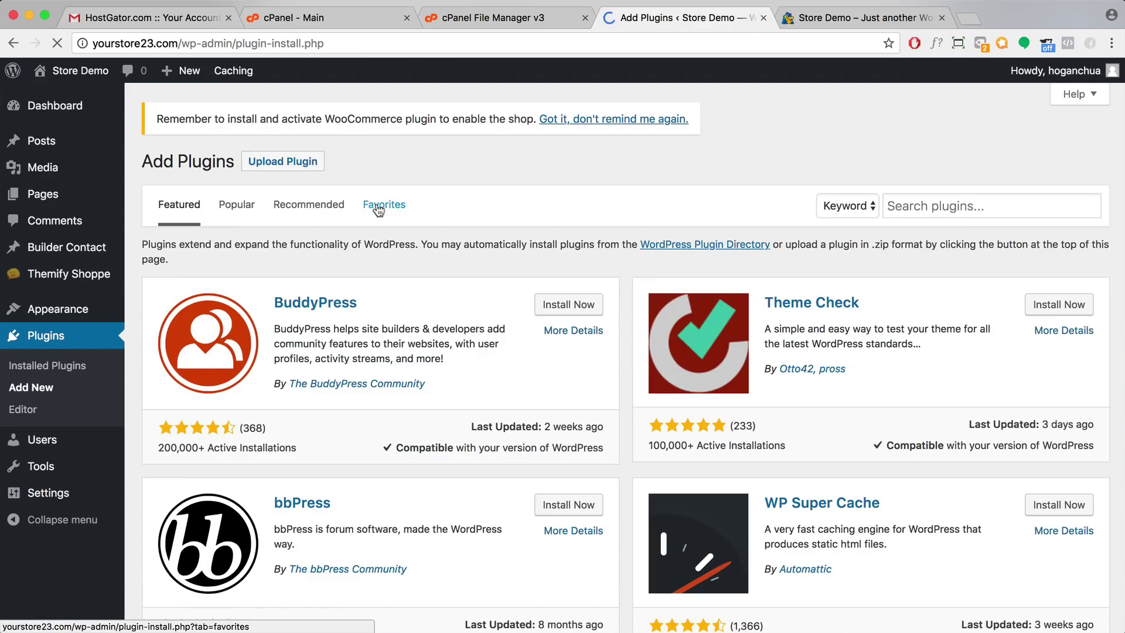
Search plugins for 'woocommerce', then install and activate the WooCommerce plugin
left_click(924, 207)
type("woo")
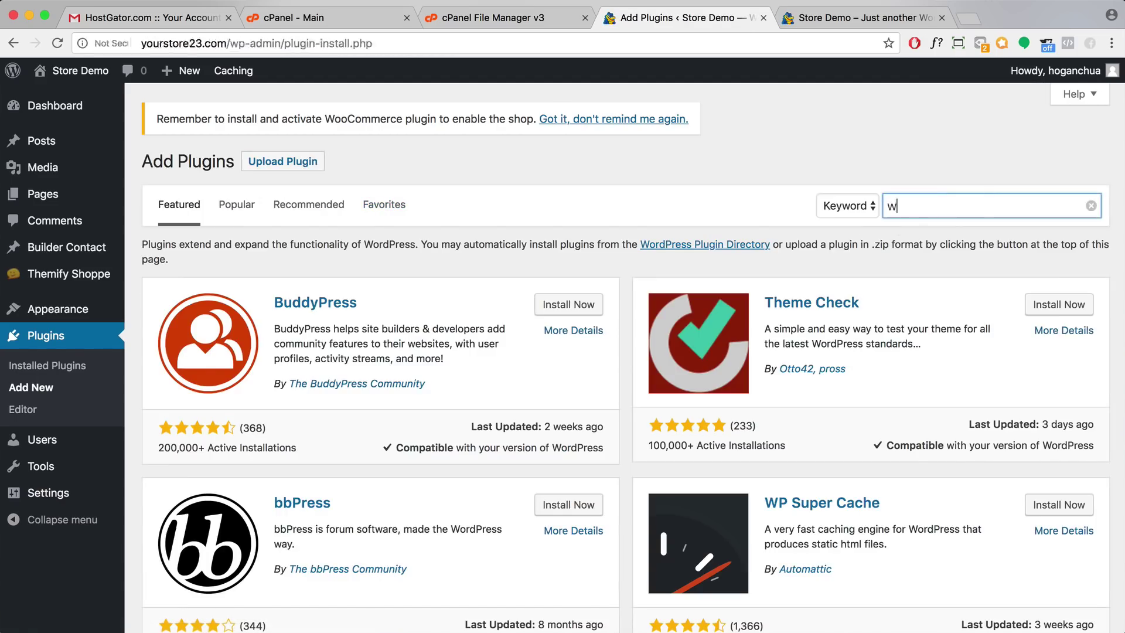
type("commerce")
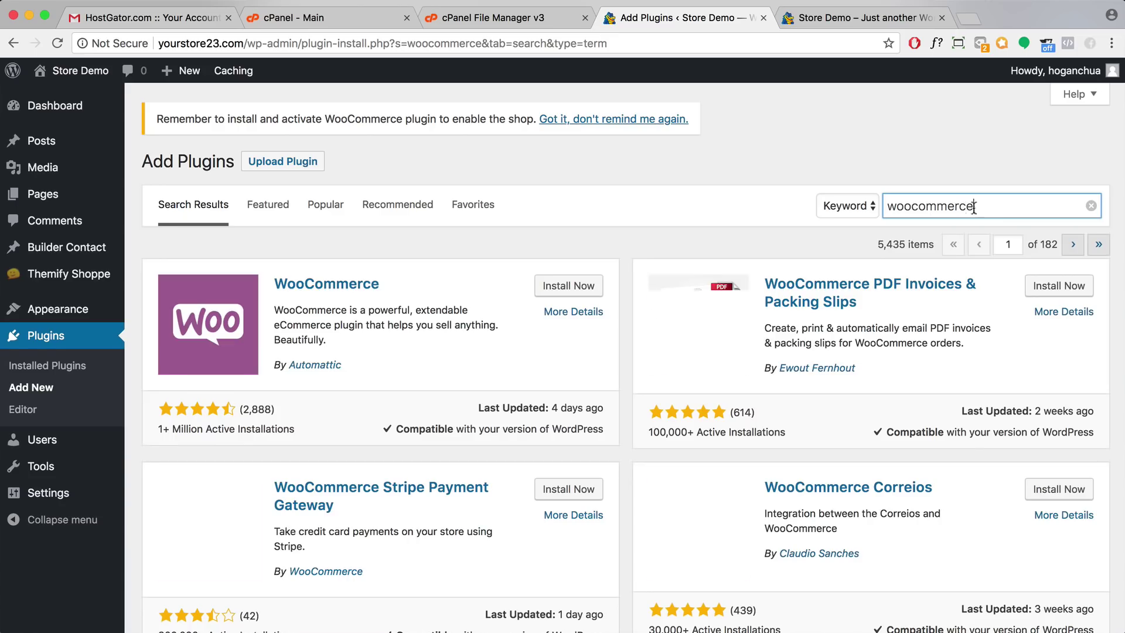
left_click_drag(992, 209, 886, 205)
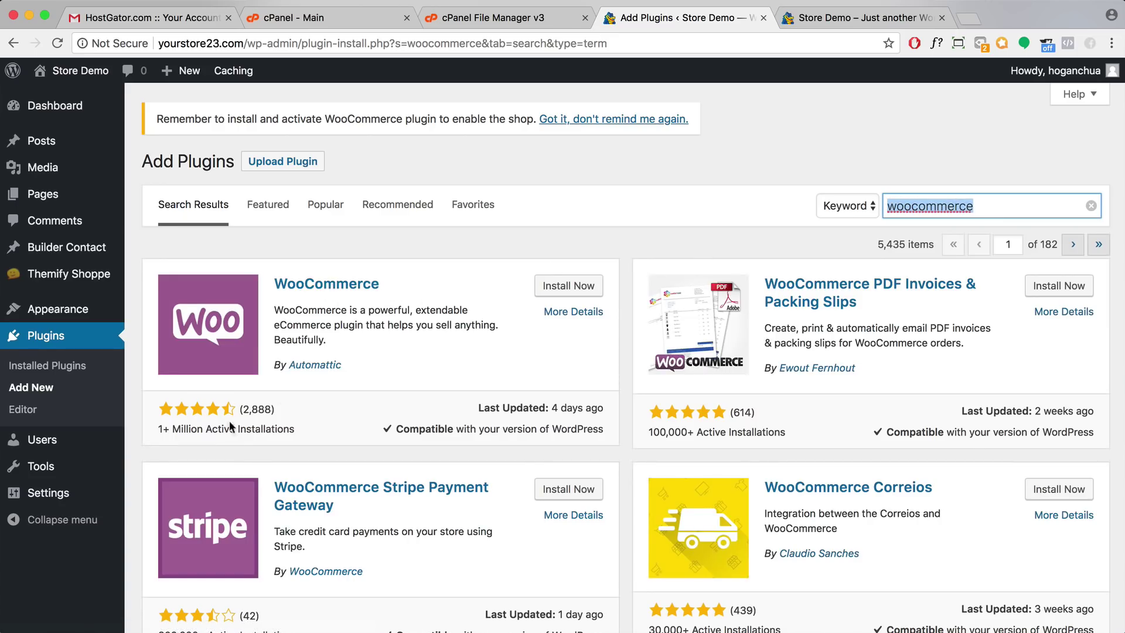
left_click_drag(278, 392, 163, 428)
left_click(569, 286)
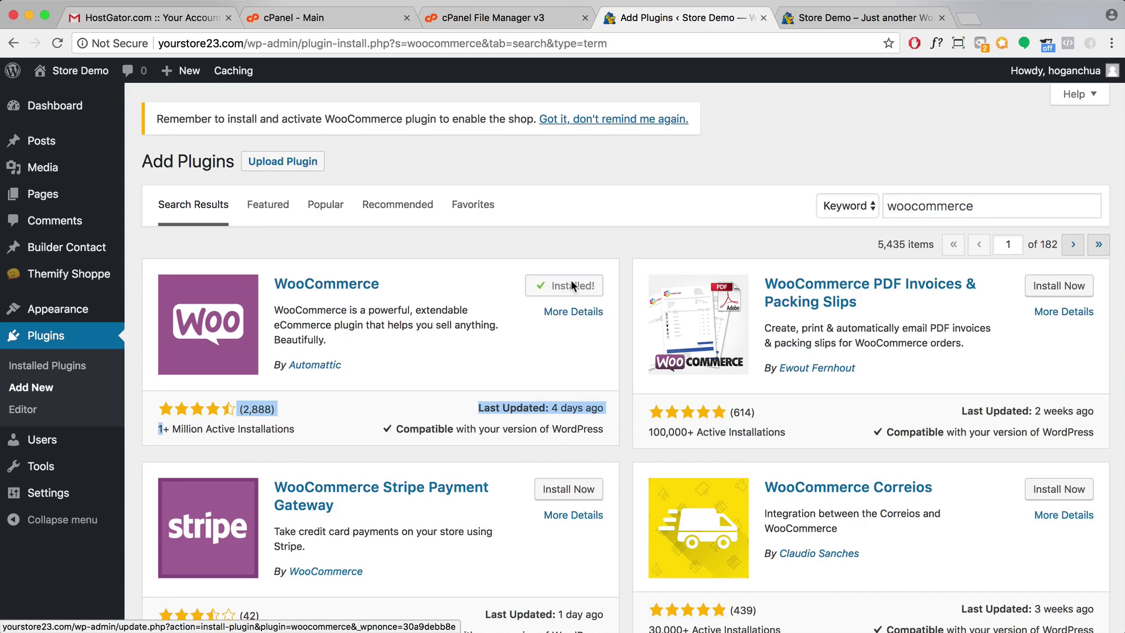
left_click(573, 287)
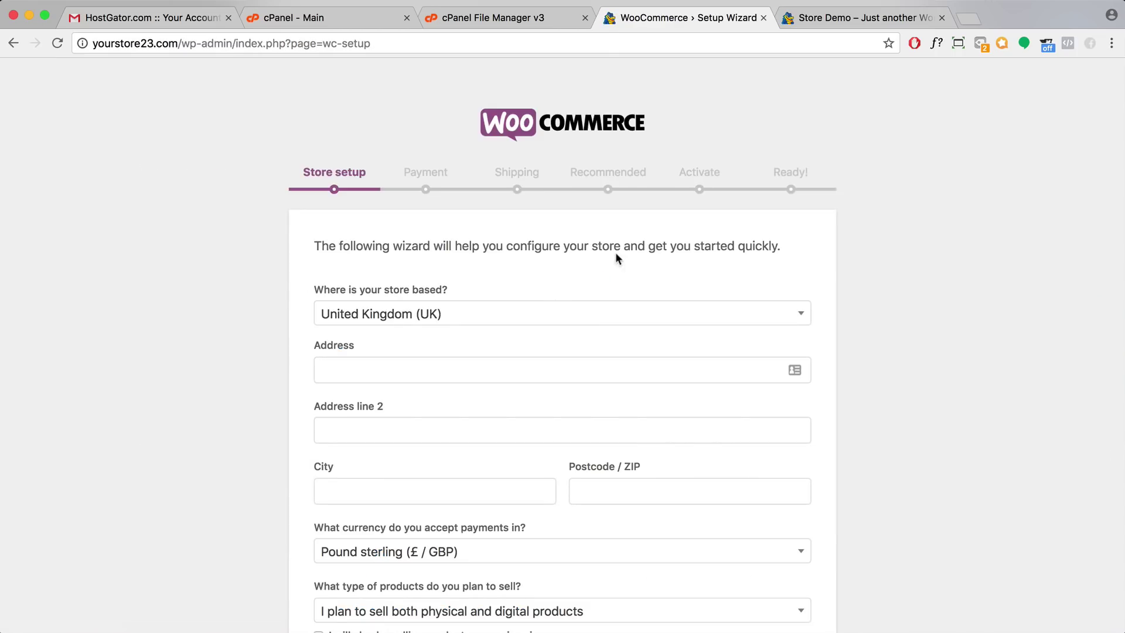
Set the store country to United States (US)
scroll(715, 259, "down", 4)
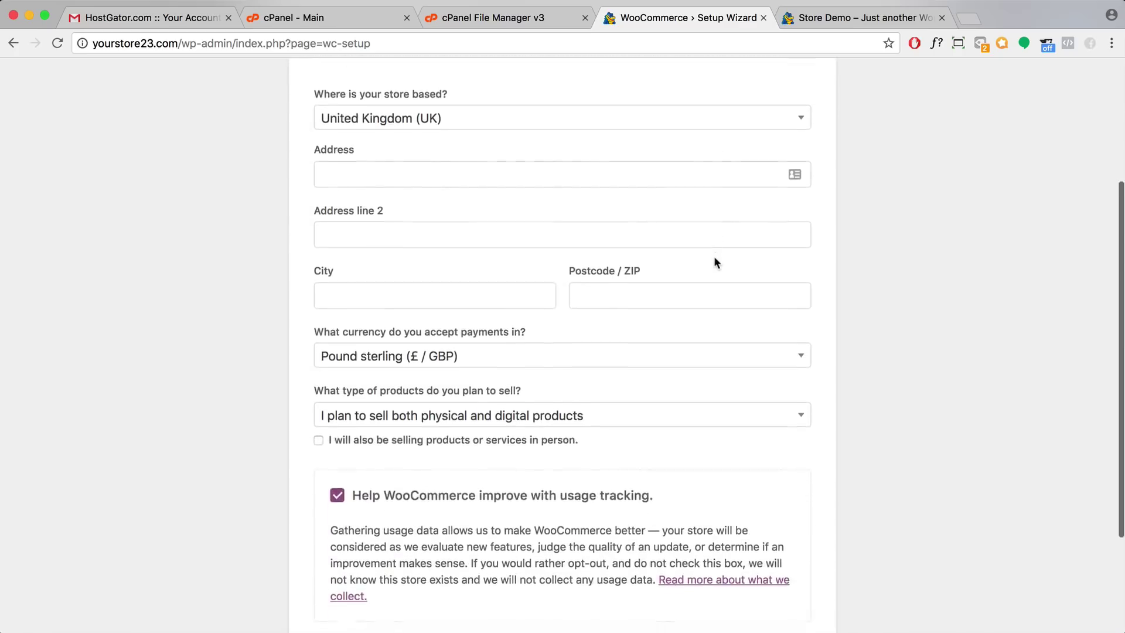
scroll(714, 262, "up", 4)
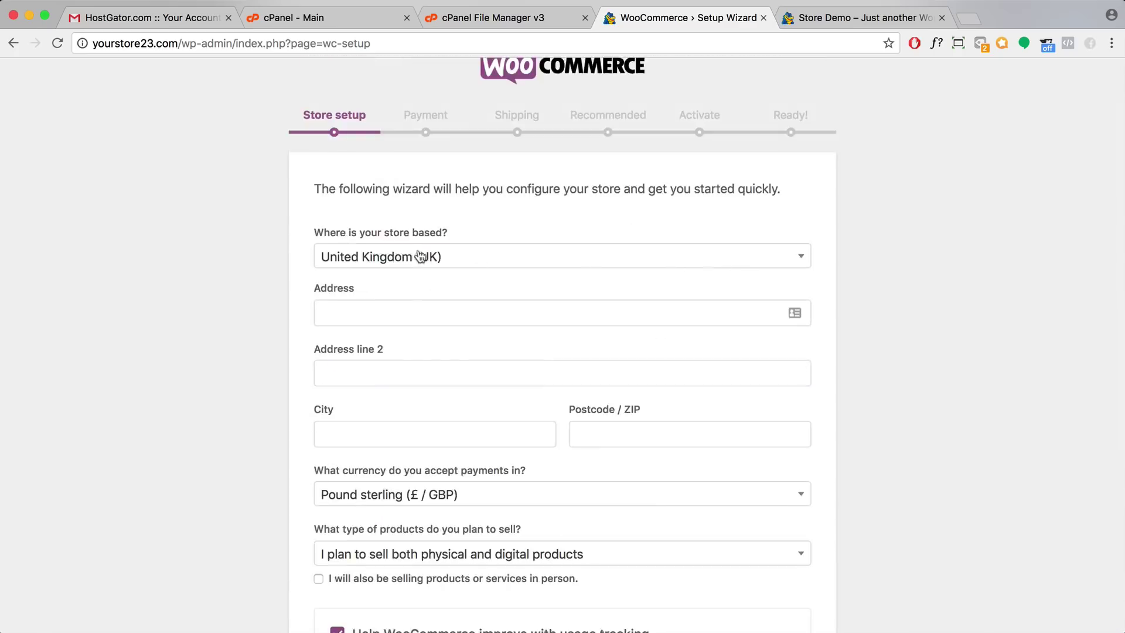
left_click(353, 255)
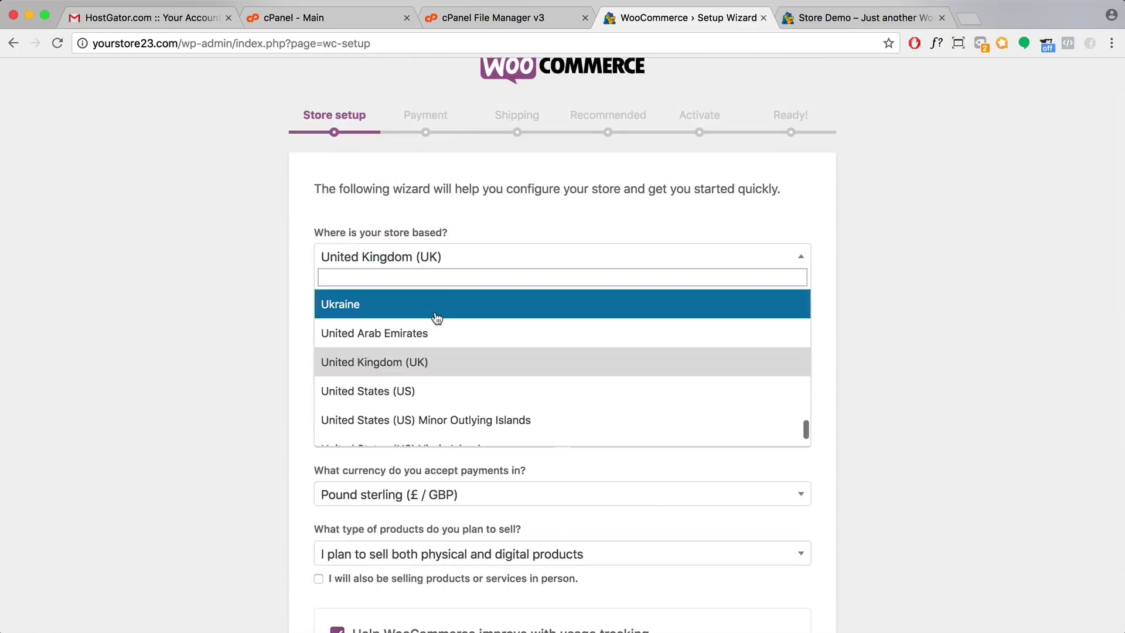
left_click(400, 391)
left_click(463, 256)
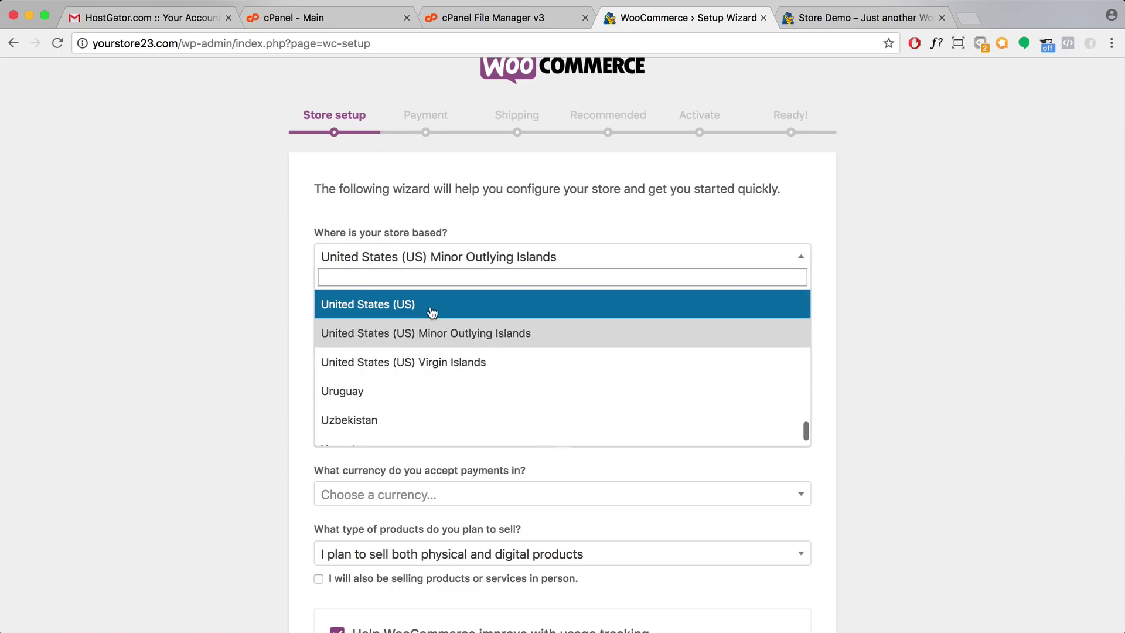
left_click(431, 303)
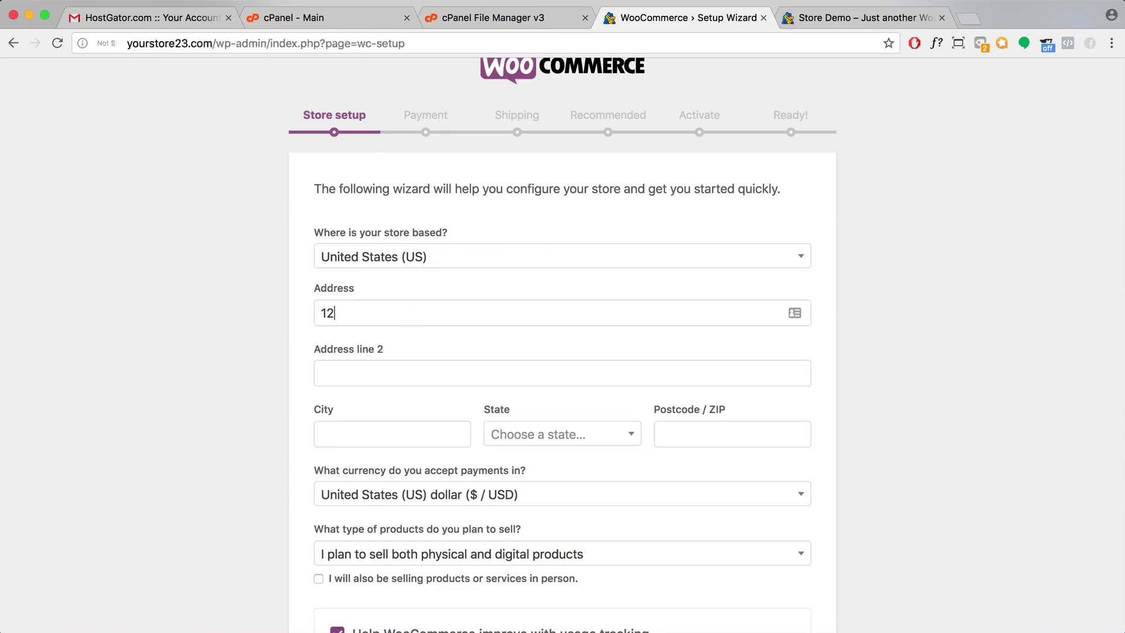
Enter the store's street address and city, choose California, add the postcode, and continue
left_click(392, 434)
type("Los Angeles")
left_click(623, 441)
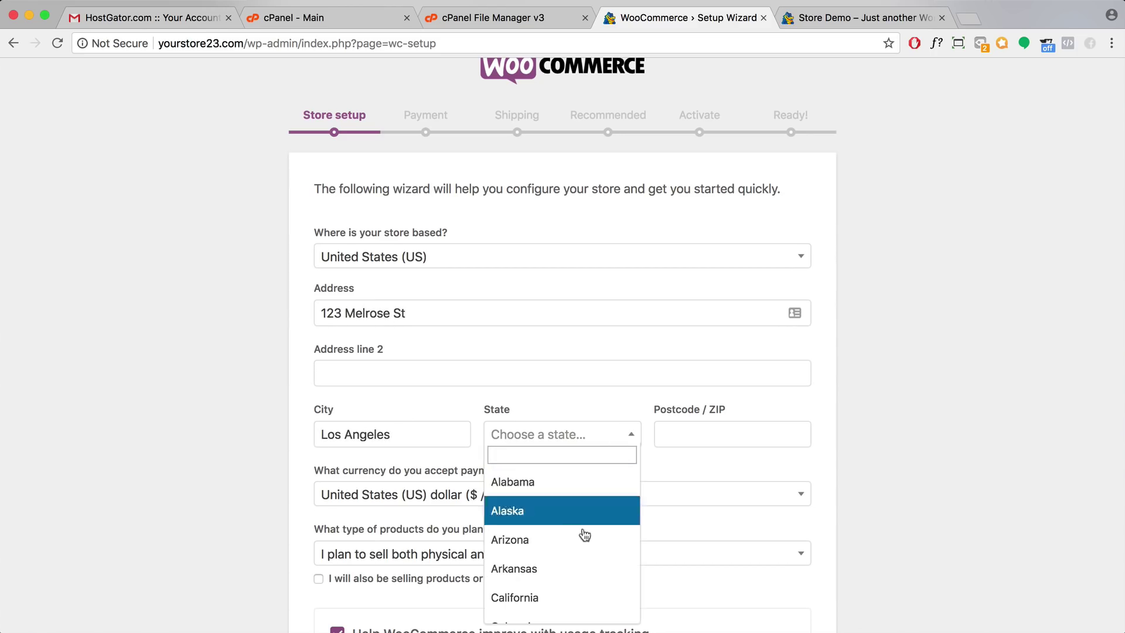
left_click(557, 595)
type("90210")
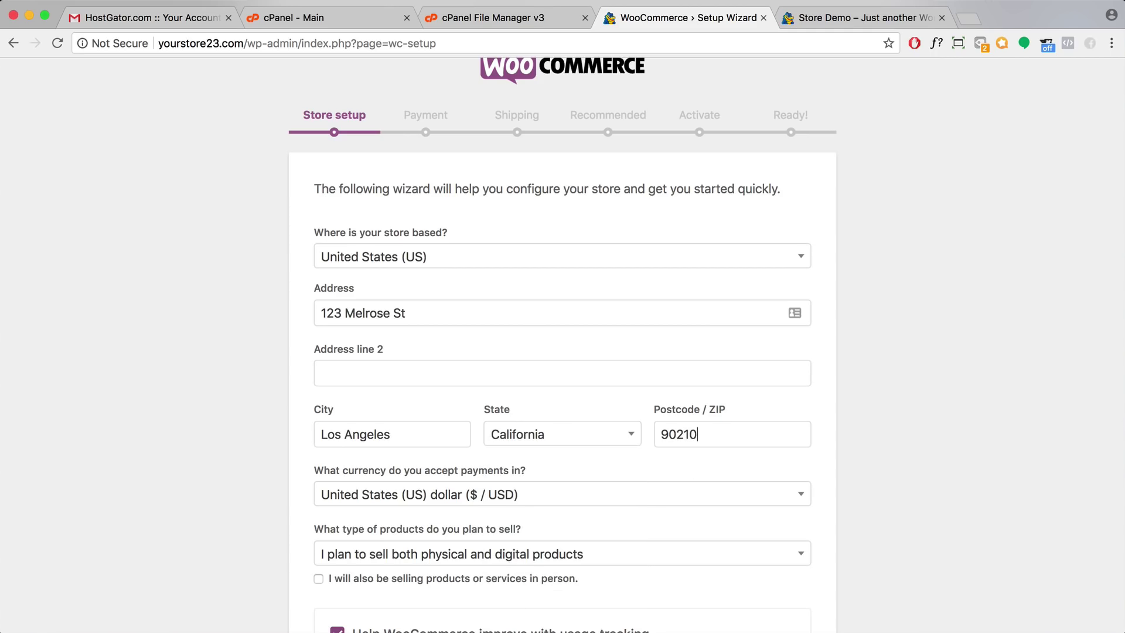
scroll(563, 371, "down", 3)
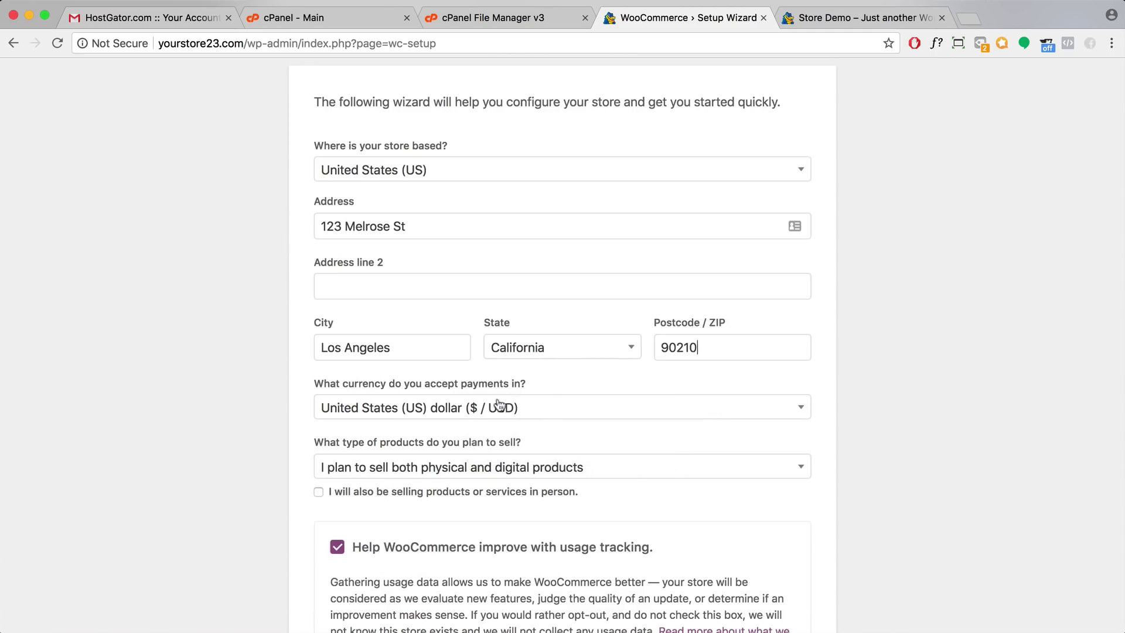
scroll(502, 412, "down", 3)
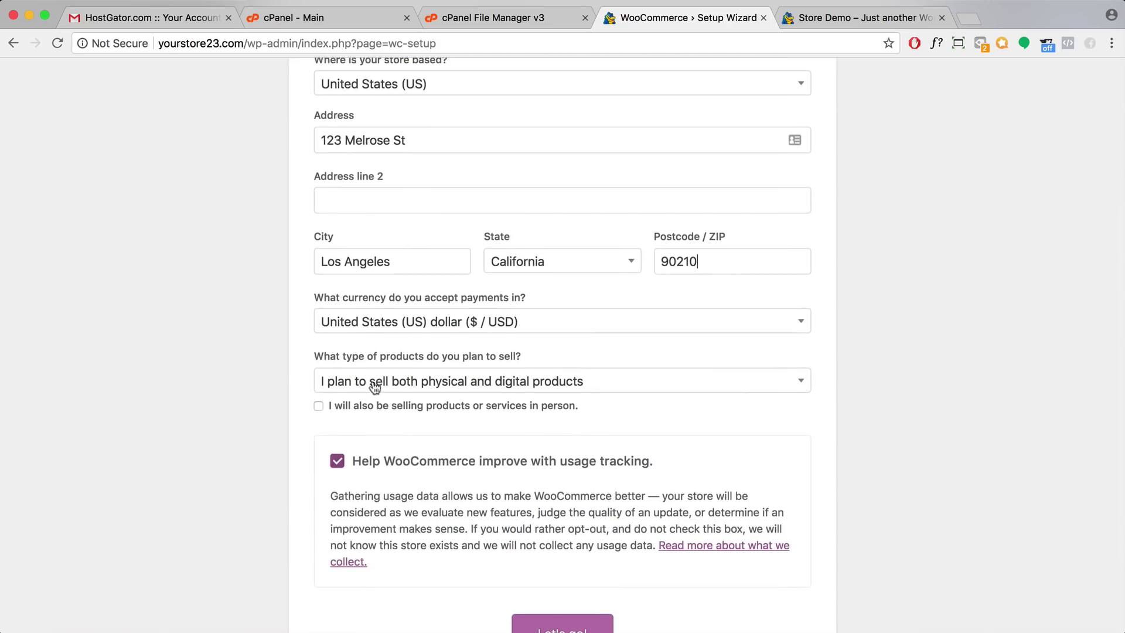
scroll(504, 387, "down", 2)
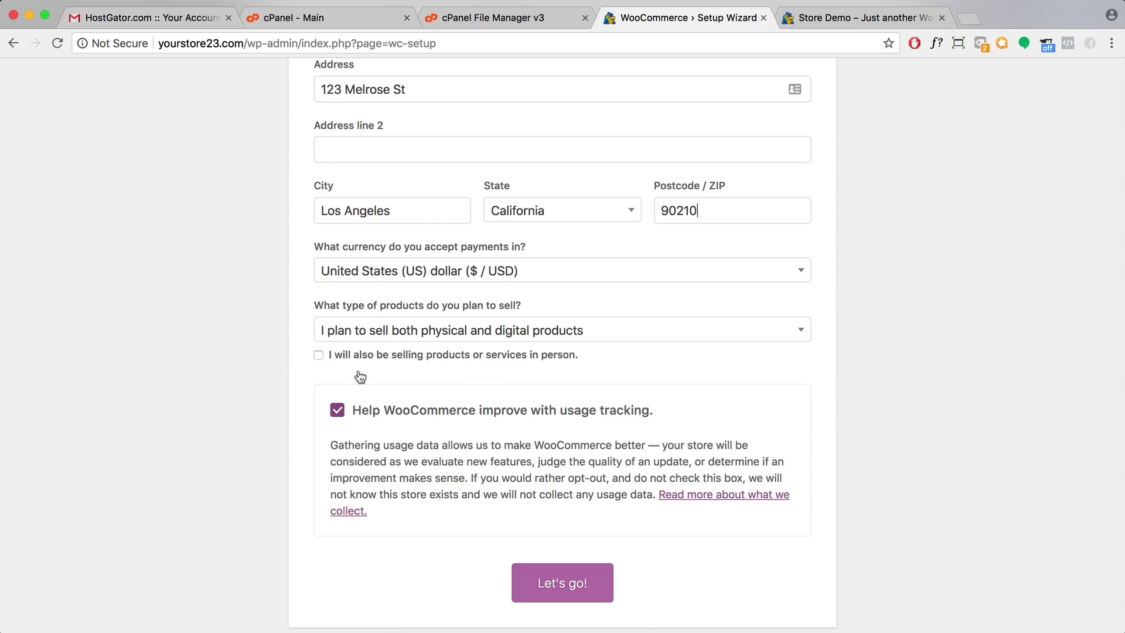
scroll(398, 399, "down", 2)
left_click(557, 524)
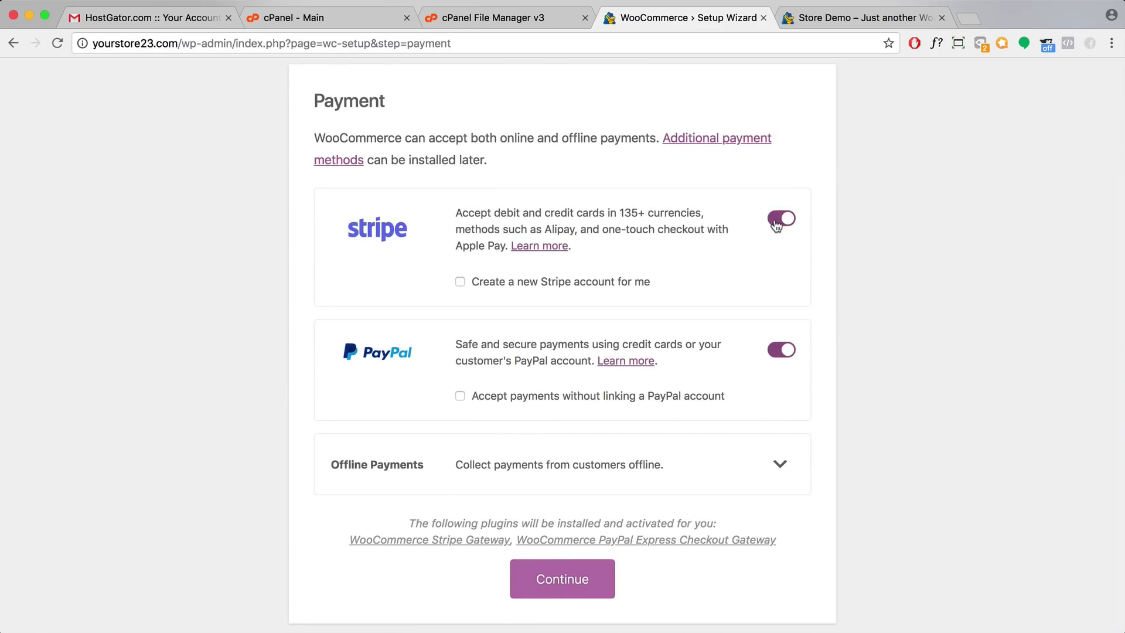
Switch Stripe off while keeping PayPal on, continue, and open the US shipping method list
left_click_drag(412, 353, 448, 354)
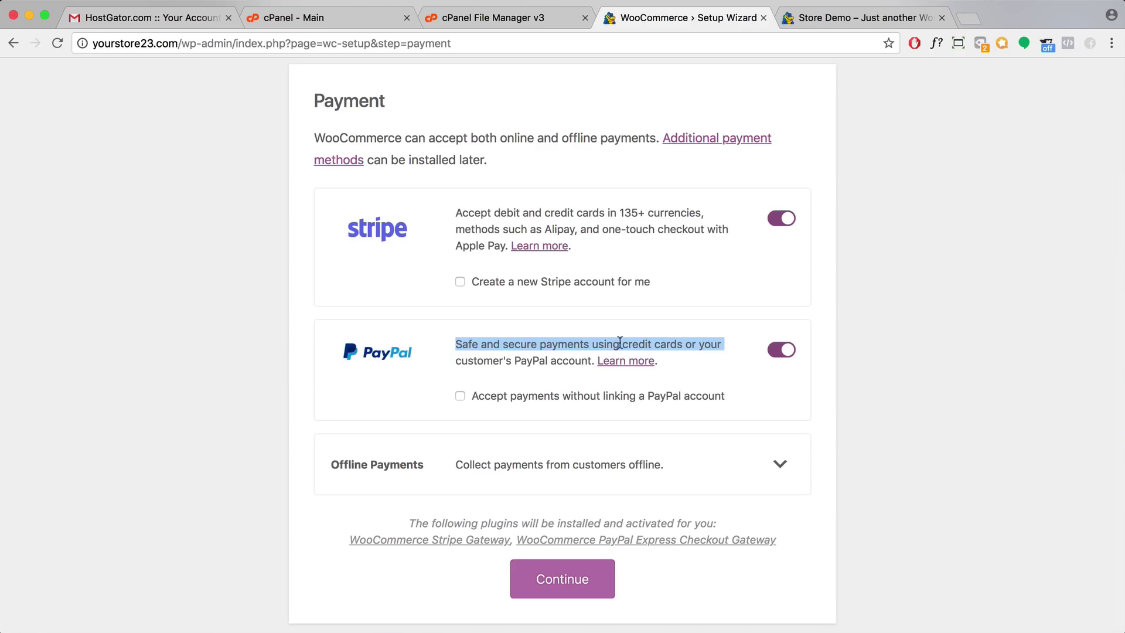
left_click(782, 220)
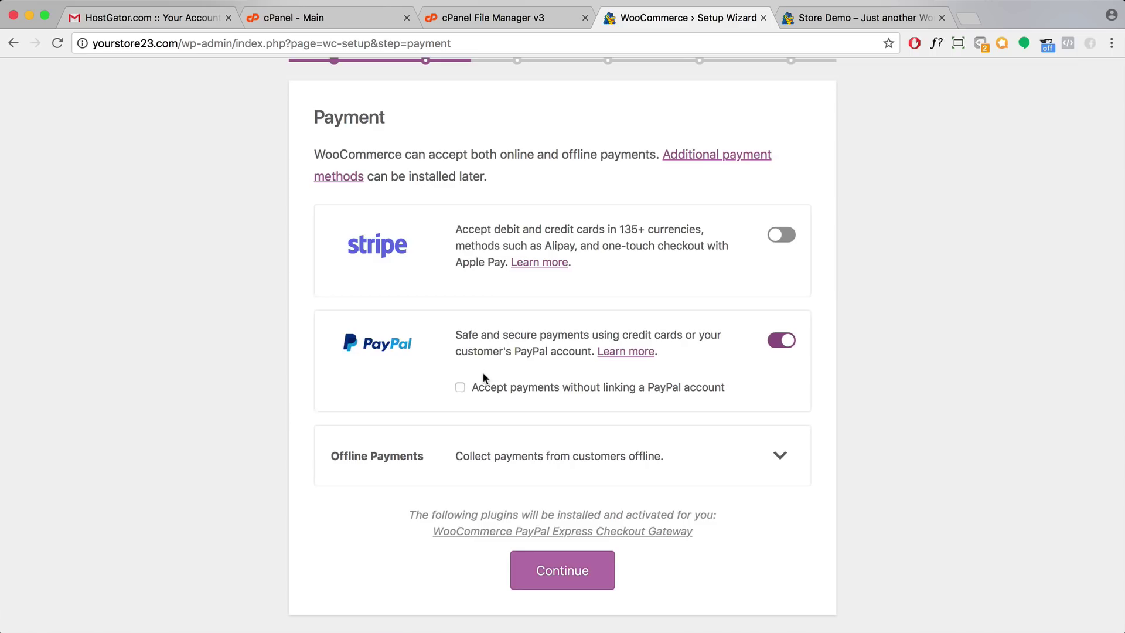
left_click(569, 571)
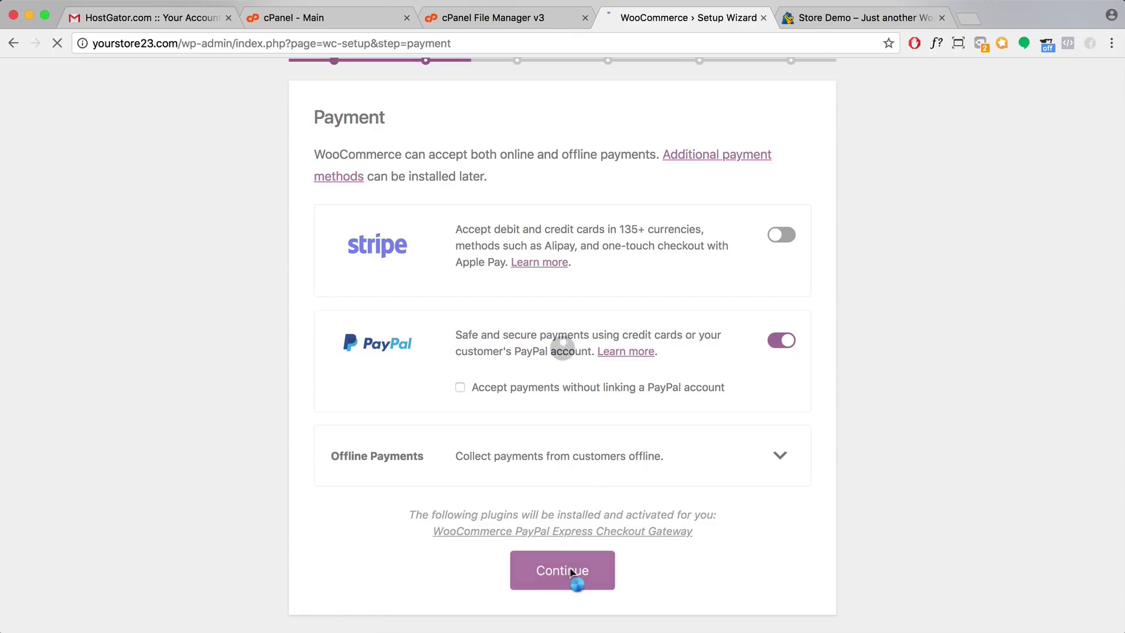
scroll(545, 404, "down", 3)
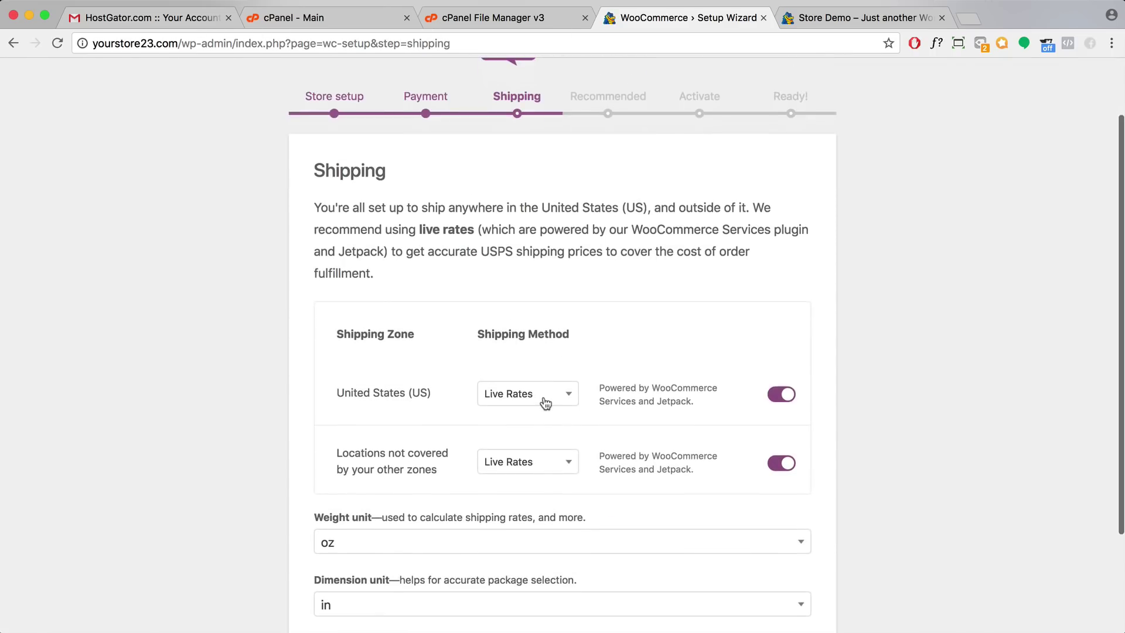
left_click(543, 394)
Set free shipping for the United States and for all other locations
left_click(544, 475)
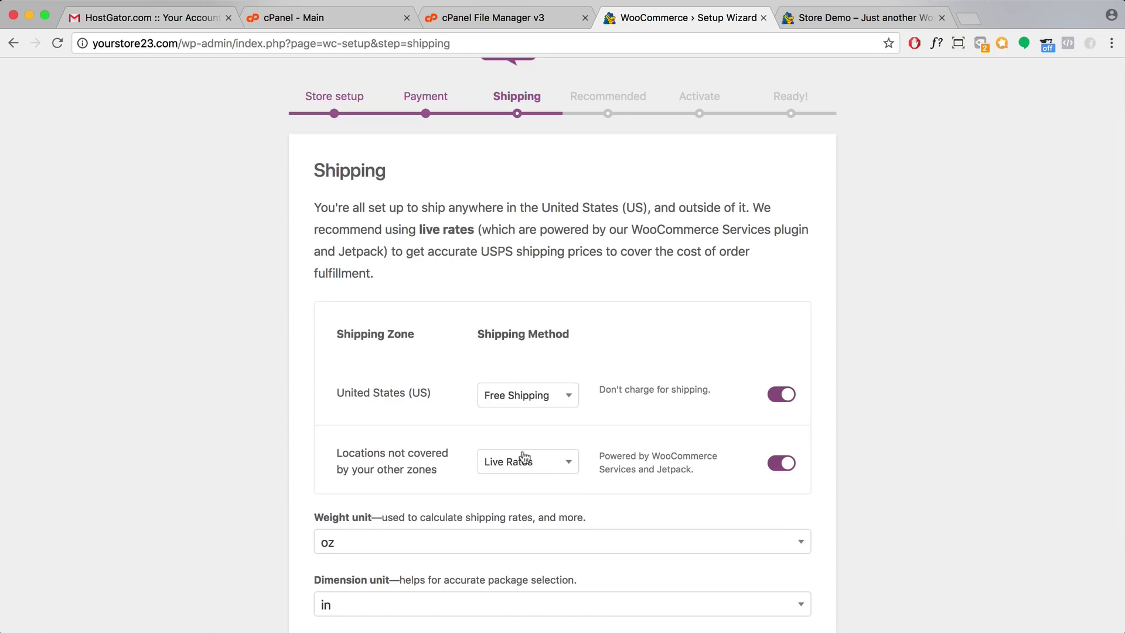
left_click(529, 464)
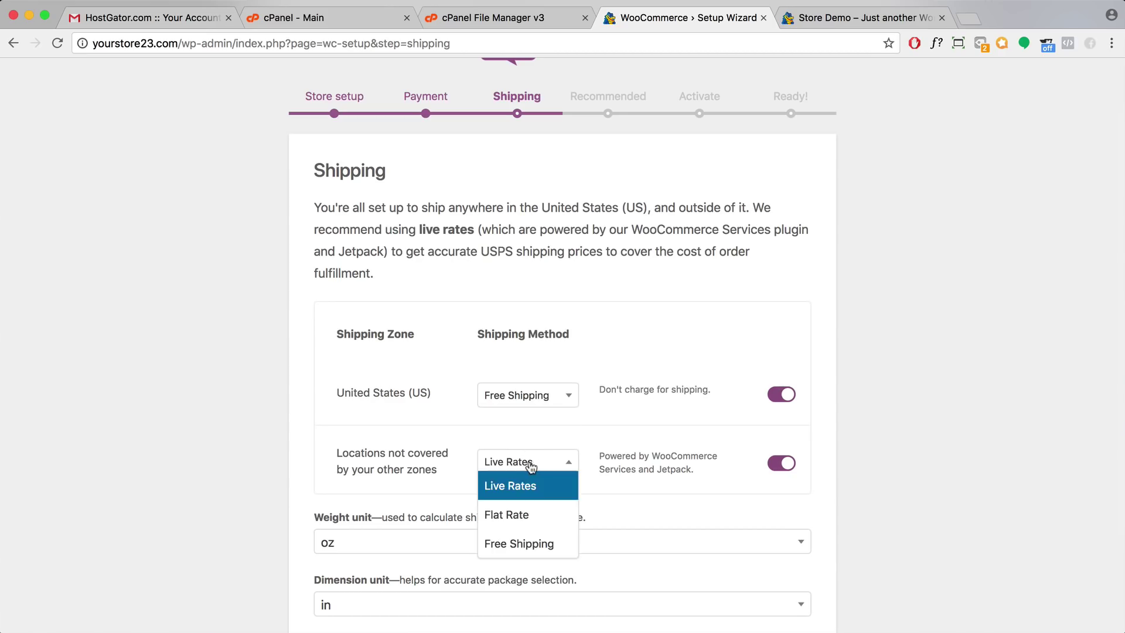
left_click(529, 543)
Choose kg as the weight unit and cm as the dimension unit, then continue
scroll(659, 487, "down", 2)
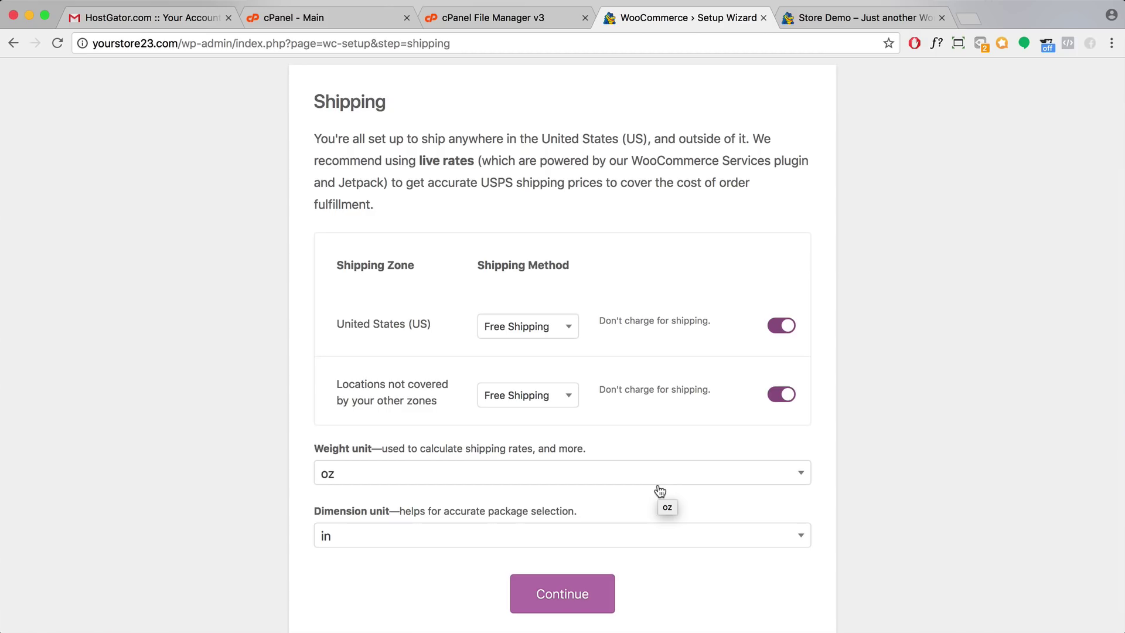
left_click(362, 471)
left_click(368, 499)
left_click(427, 543)
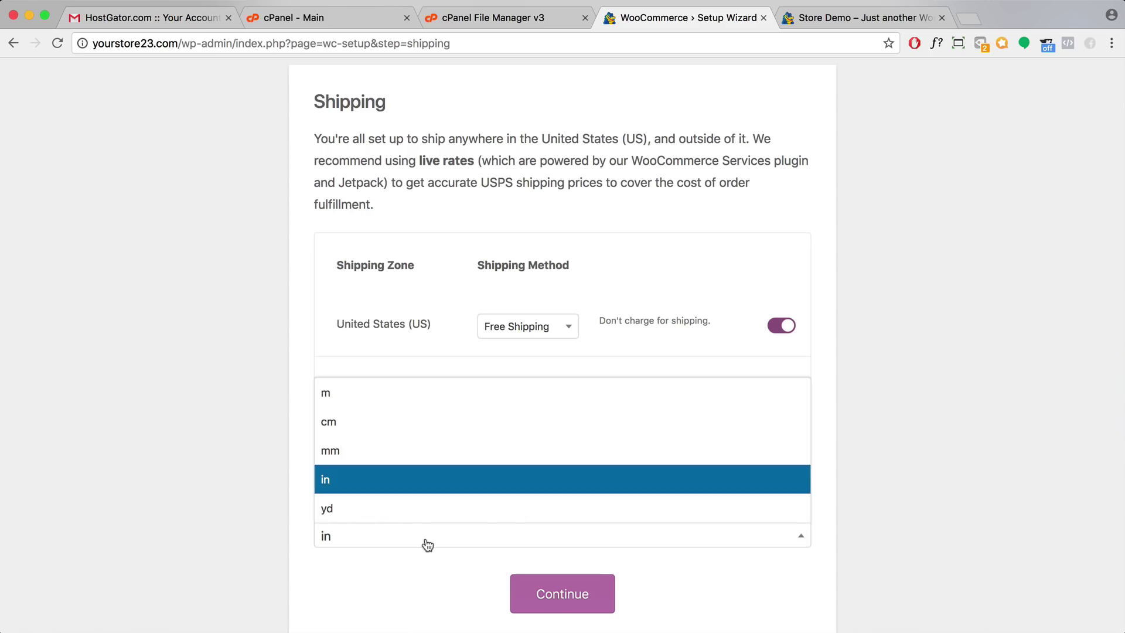
left_click(382, 431)
scroll(648, 589, "down", 1)
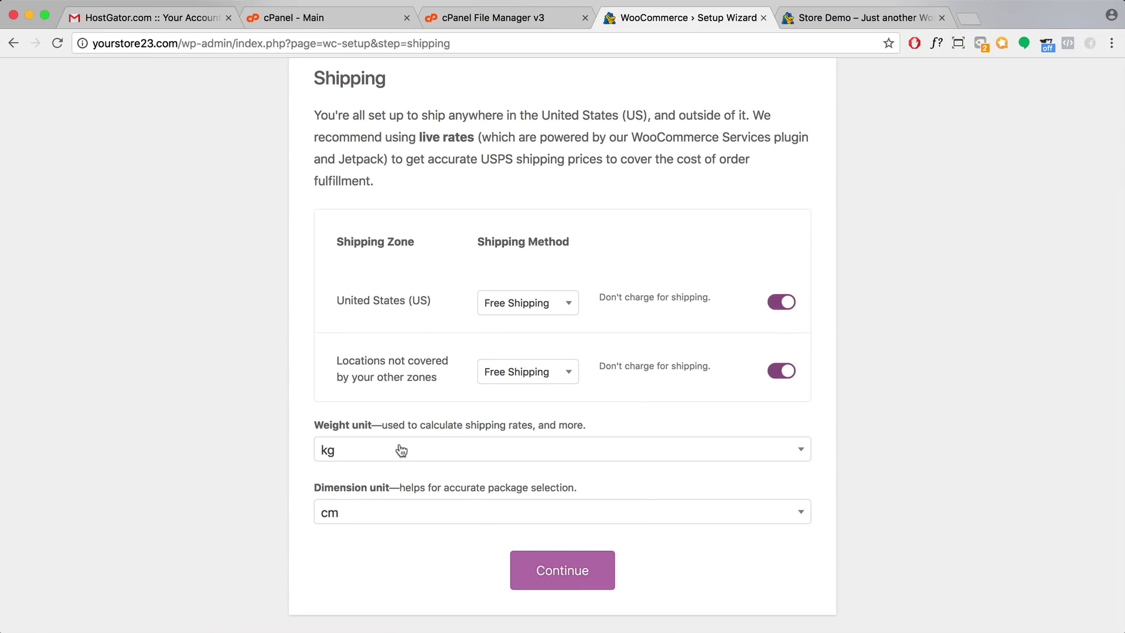
left_click(536, 567)
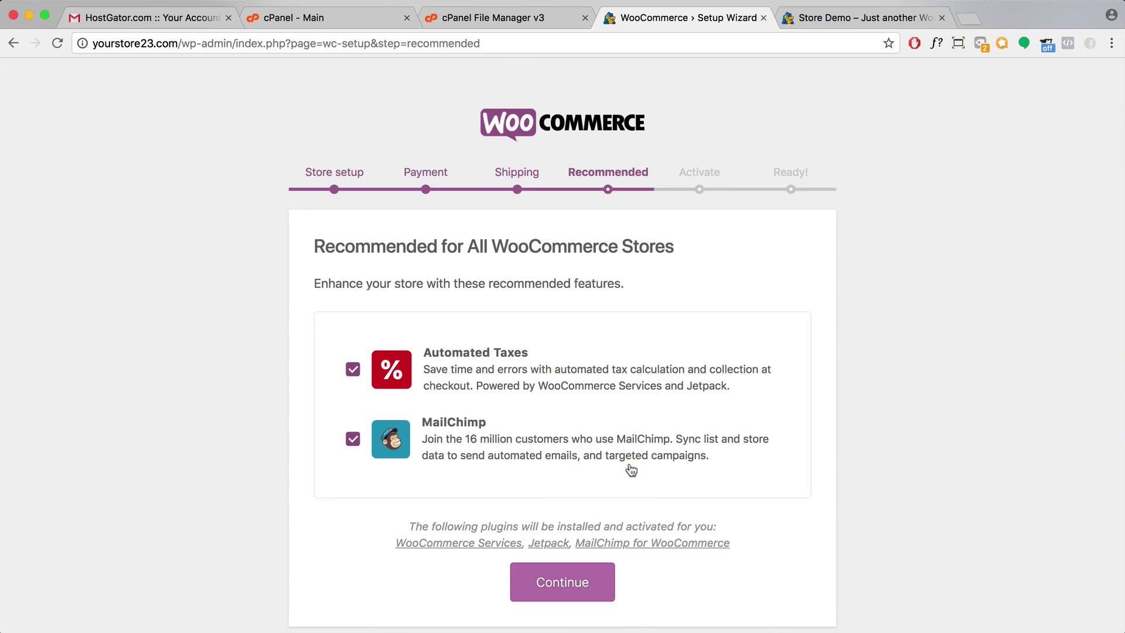
Accept the recommended Automated Taxes and MailChimp features and continue
left_click(560, 580)
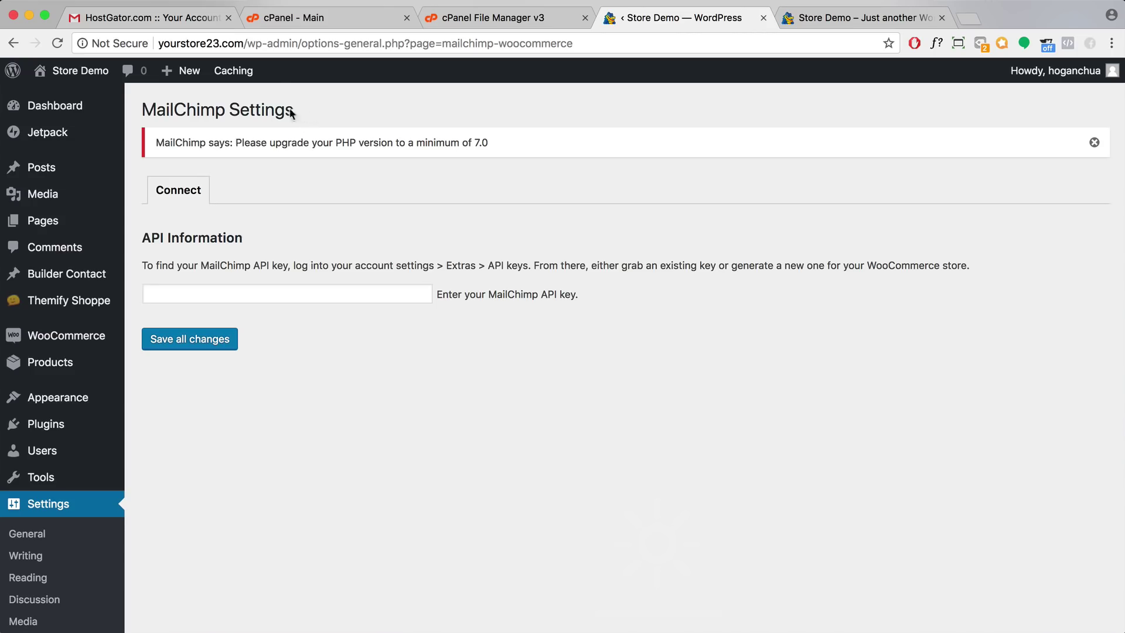
left_click_drag(301, 110, 143, 109)
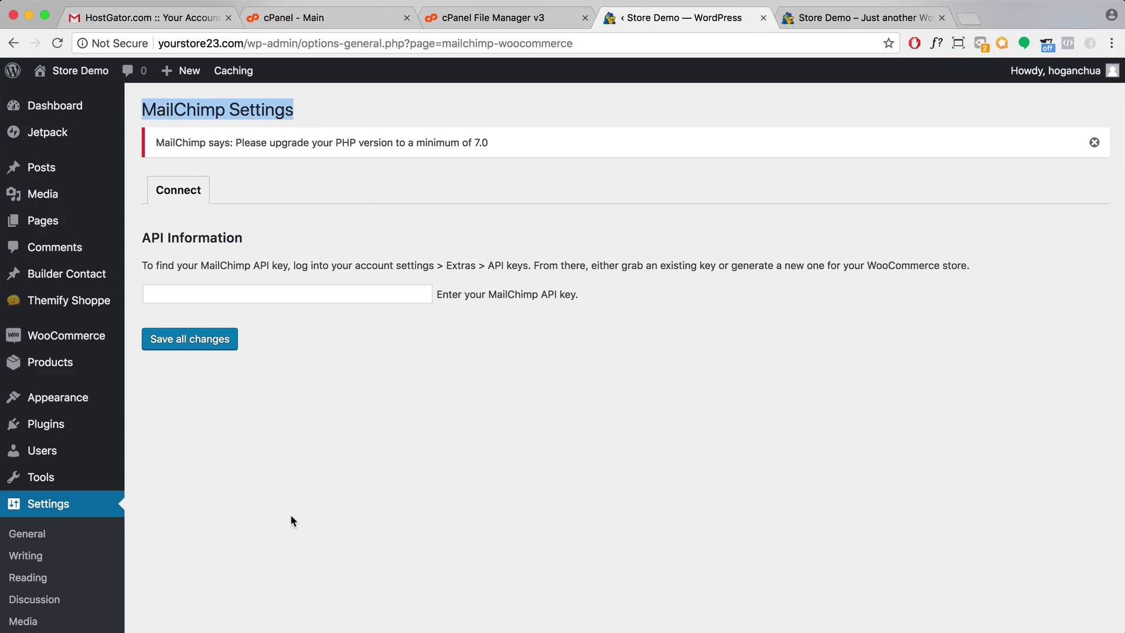
scroll(293, 521, "down", 4)
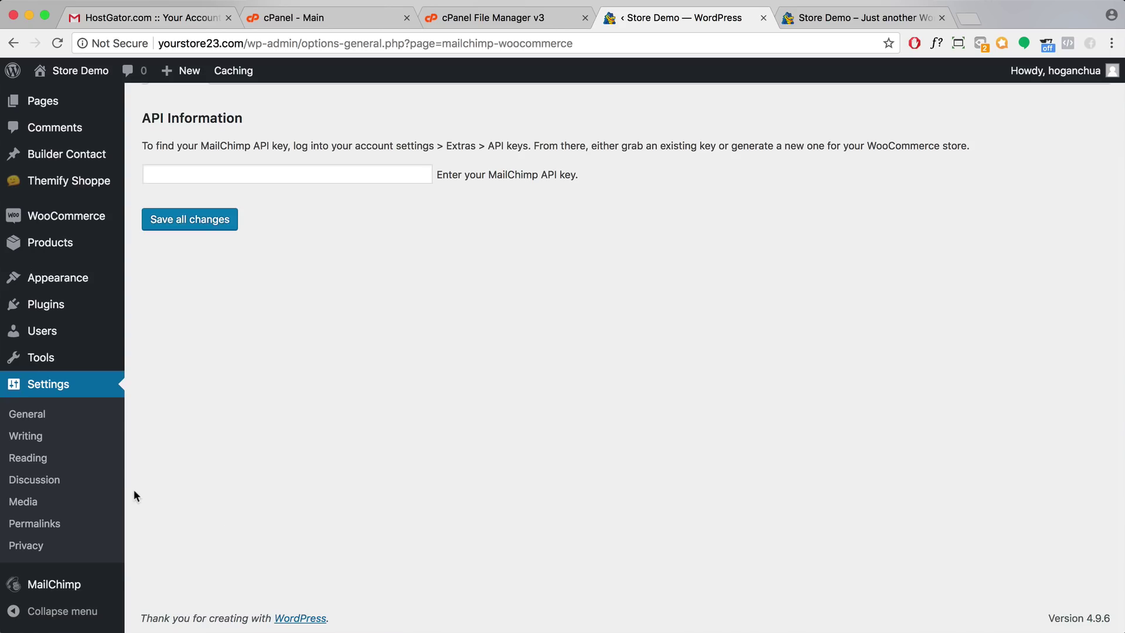
scroll(136, 488, "up", 4)
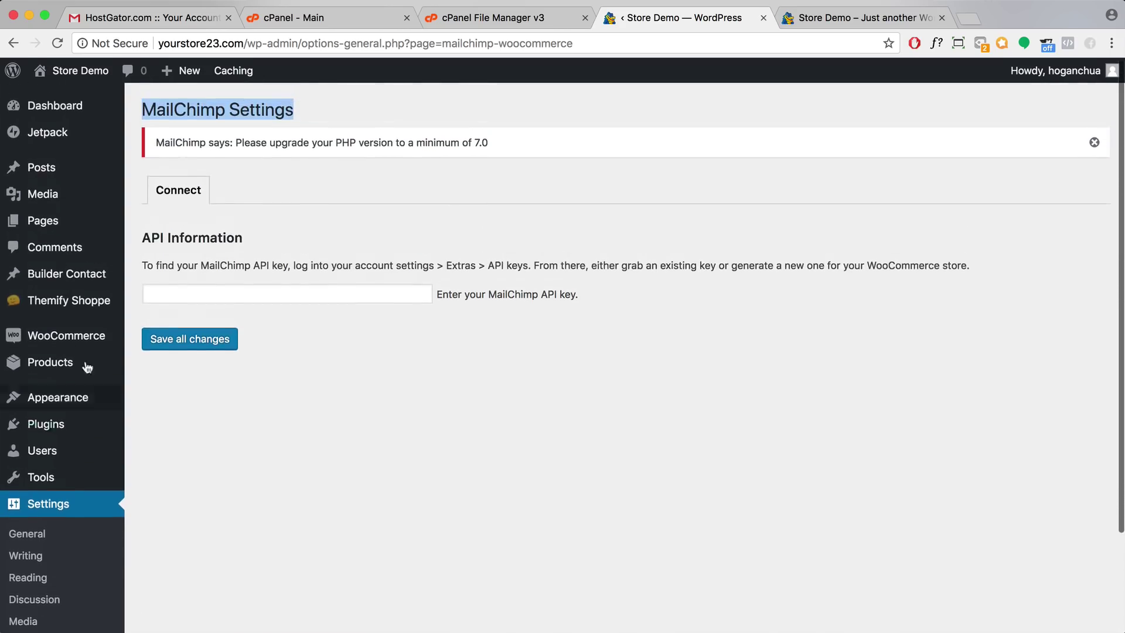
From the WooCommerce Orders page, relaunch the setup wizard via Run the Setup Wizard
left_click(64, 337)
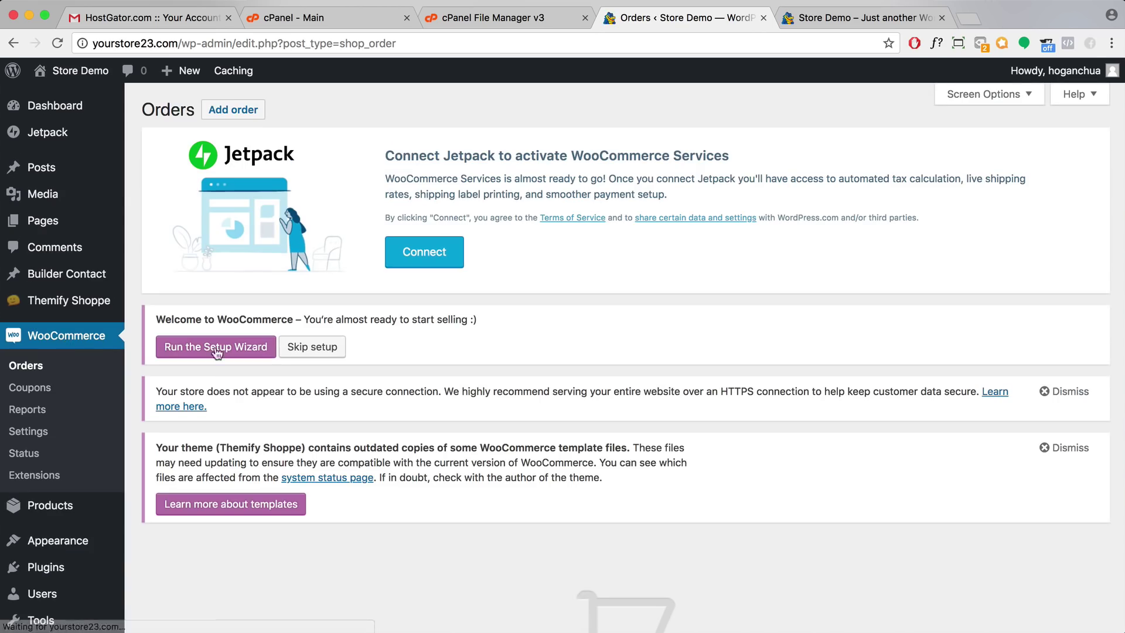
left_click_drag(363, 323, 466, 323)
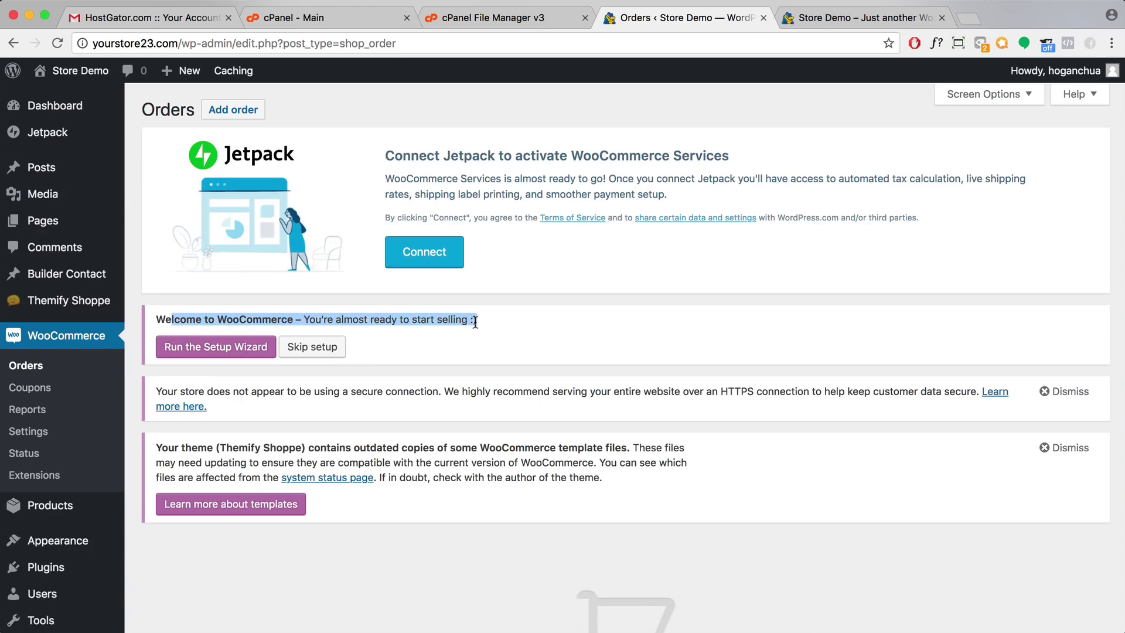
left_click(197, 349)
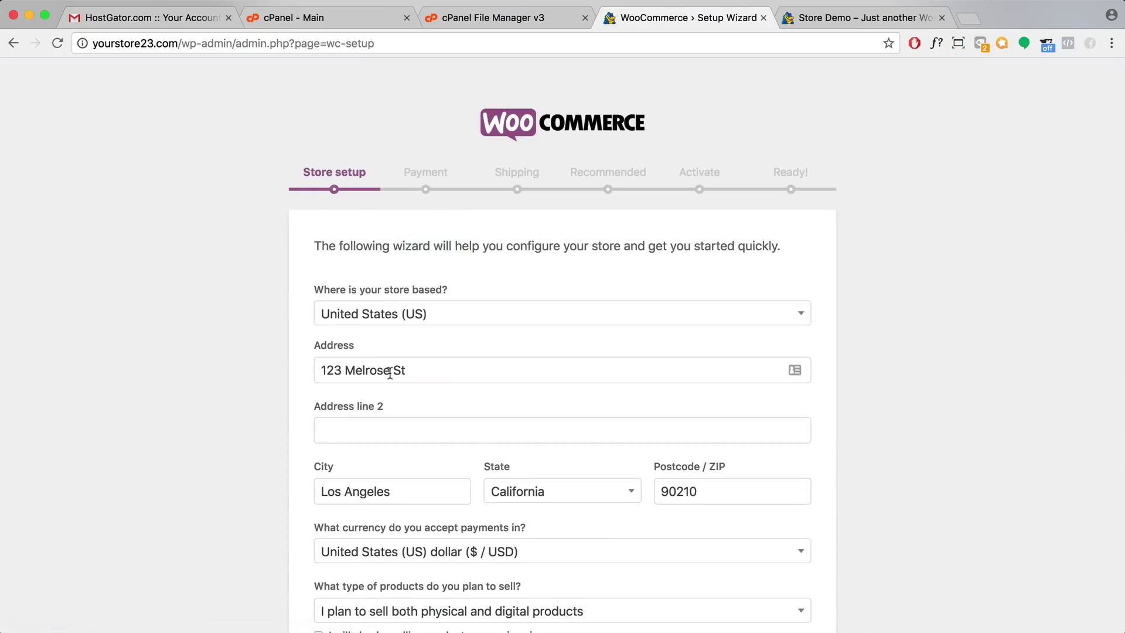
Resubmit the store details, switch PayPal on, and continue past Payment
scroll(475, 381, "down", 5)
left_click(583, 507)
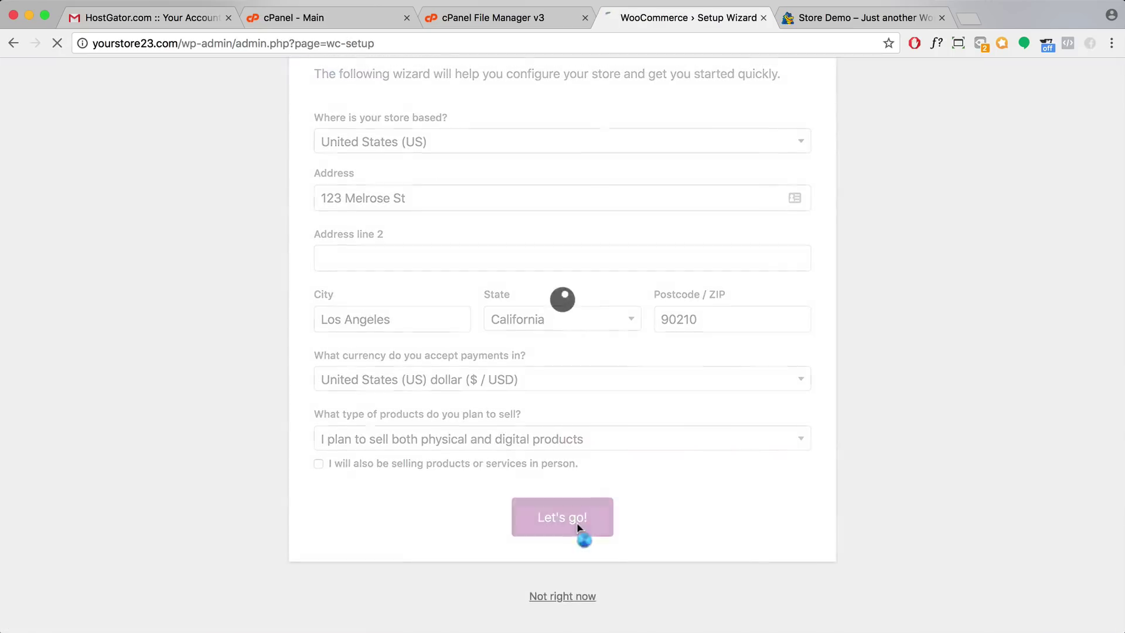
scroll(582, 523, "down", 2)
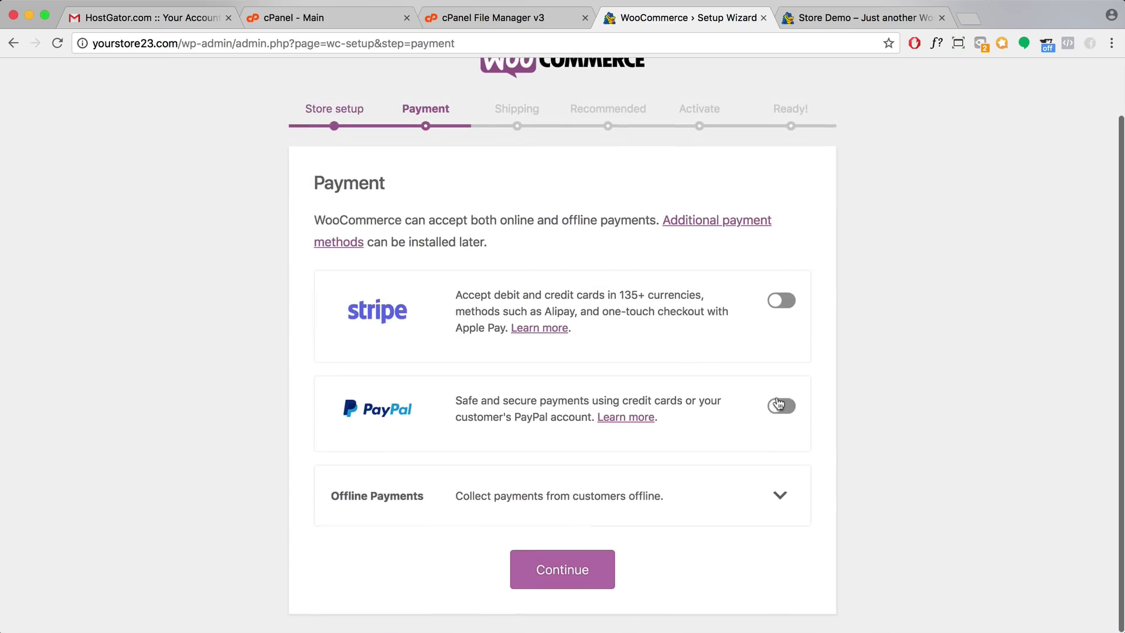
left_click(778, 407)
scroll(603, 565, "down", 3)
left_click(590, 559)
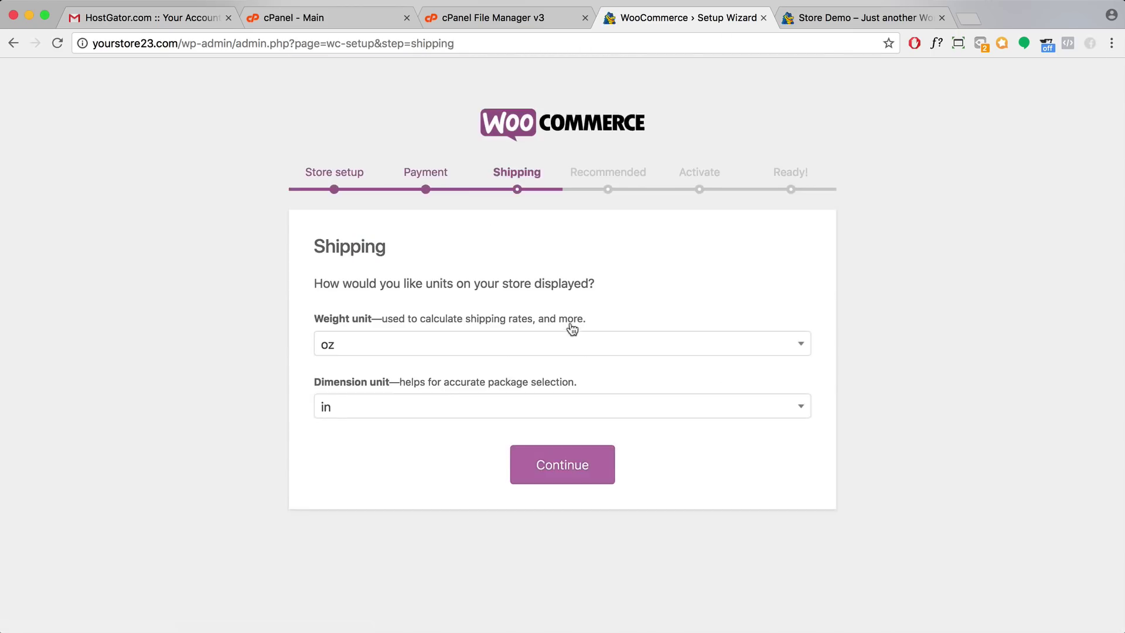
Set the weight unit to kg and dimension unit to cm, then continue
left_click(566, 340)
left_click(533, 362)
left_click(514, 414)
left_click(442, 457)
left_click(560, 469)
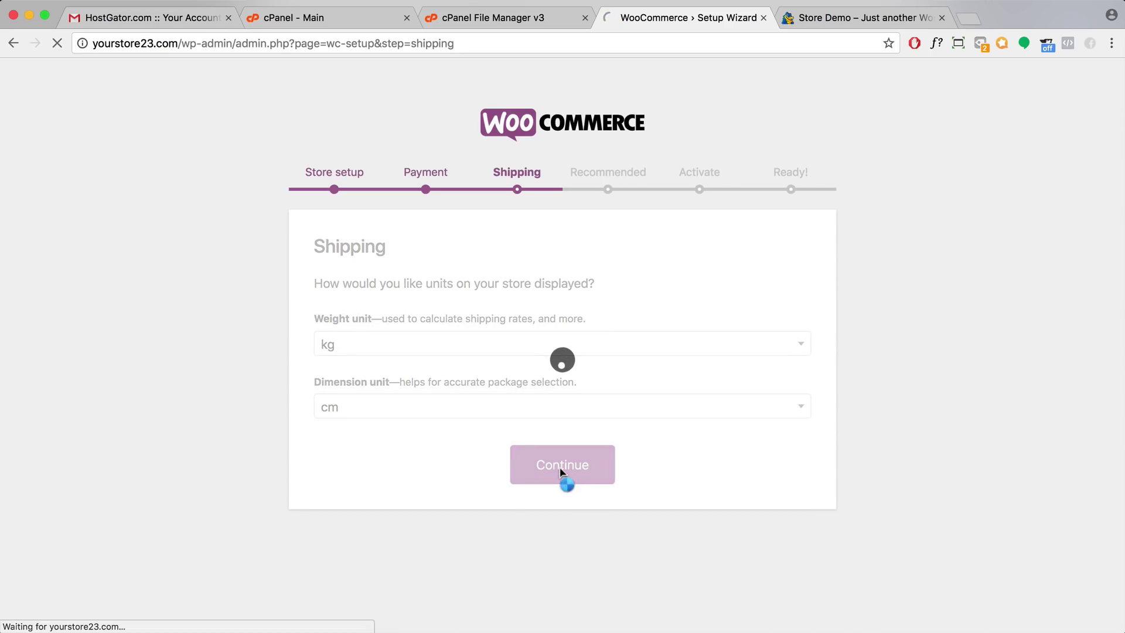
Accept the recommended MailChimp plugin and continue to the Jetpack connection step
left_click(591, 519)
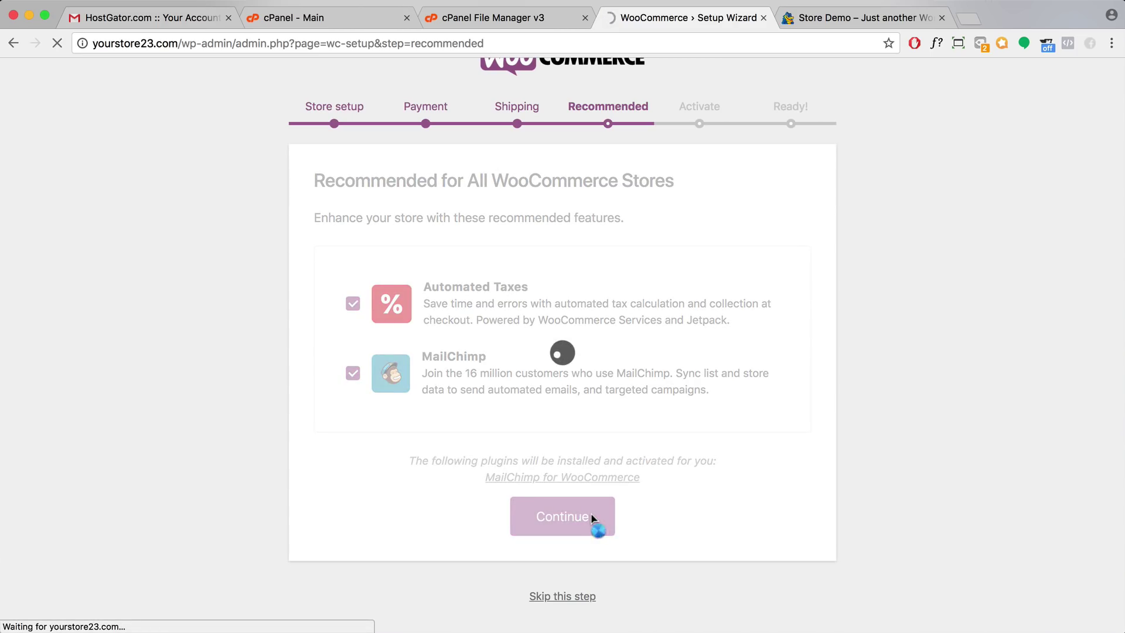
scroll(377, 296, "down", 3)
left_click_drag(314, 122, 588, 133)
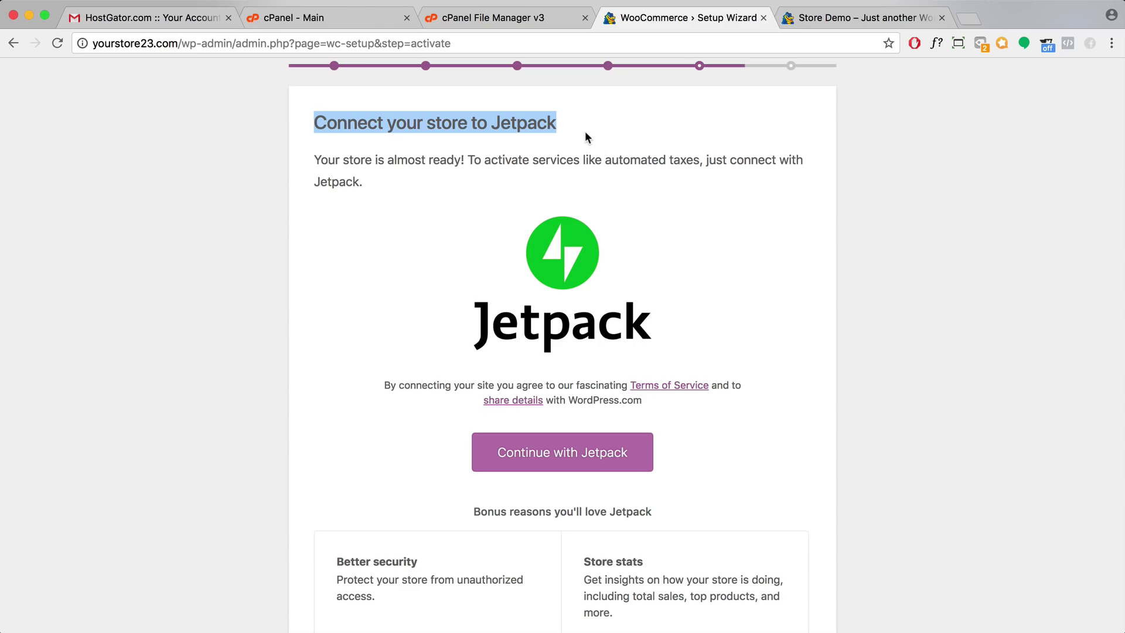
left_click_drag(317, 160, 665, 181)
scroll(674, 211, "down", 3)
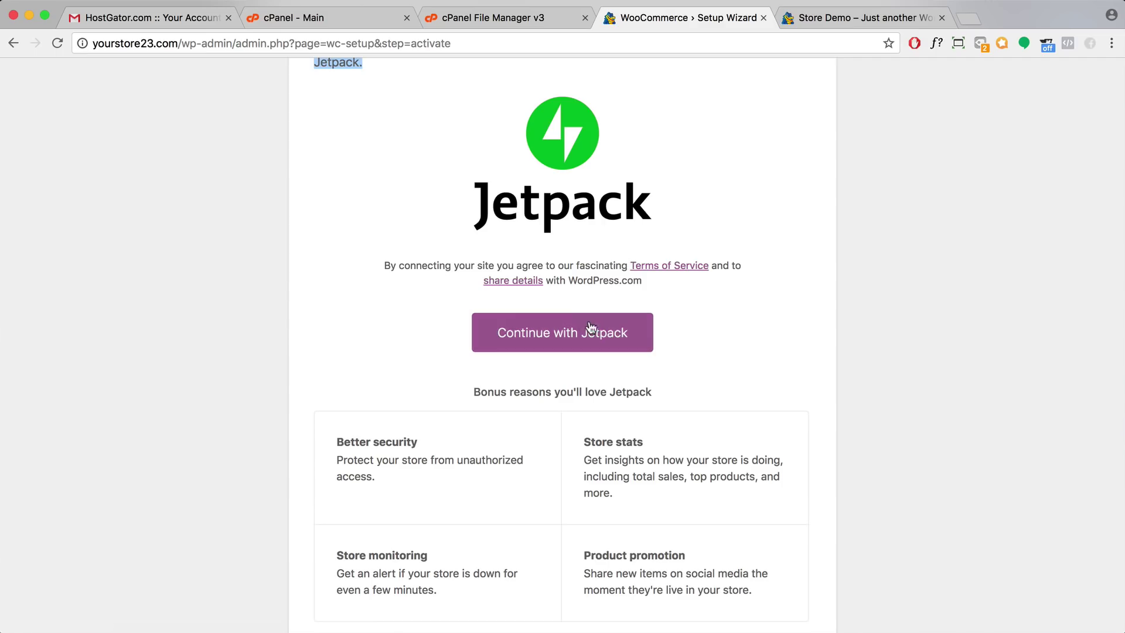
scroll(694, 354, "down", 2)
Continue with Jetpack to open WordPress.com's account creation page
left_click(601, 291)
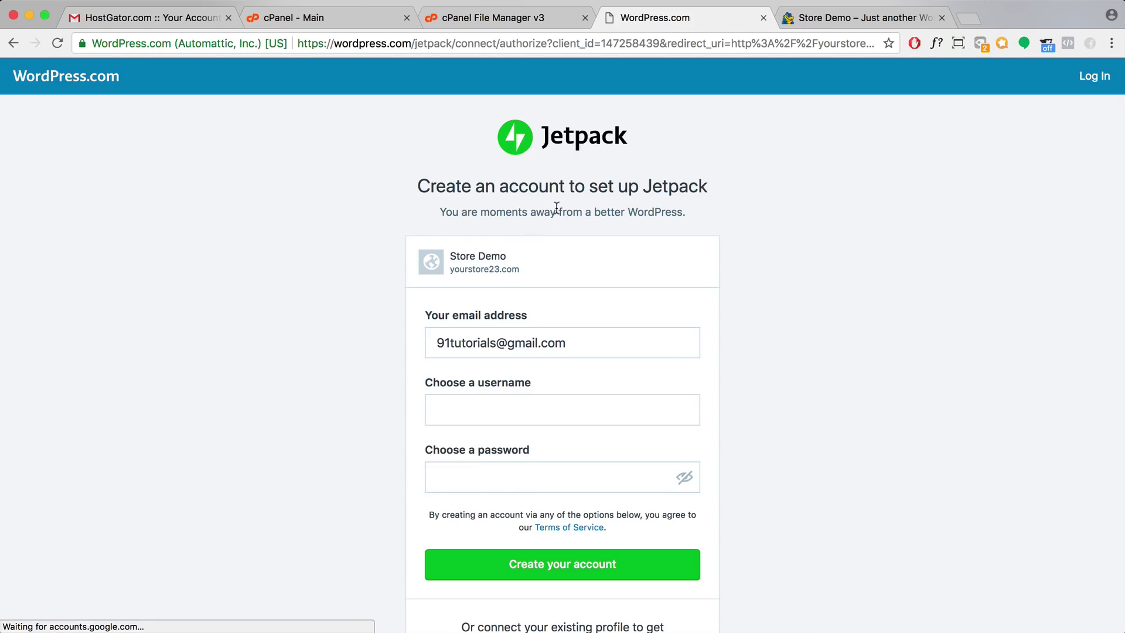
left_click_drag(707, 186, 466, 186)
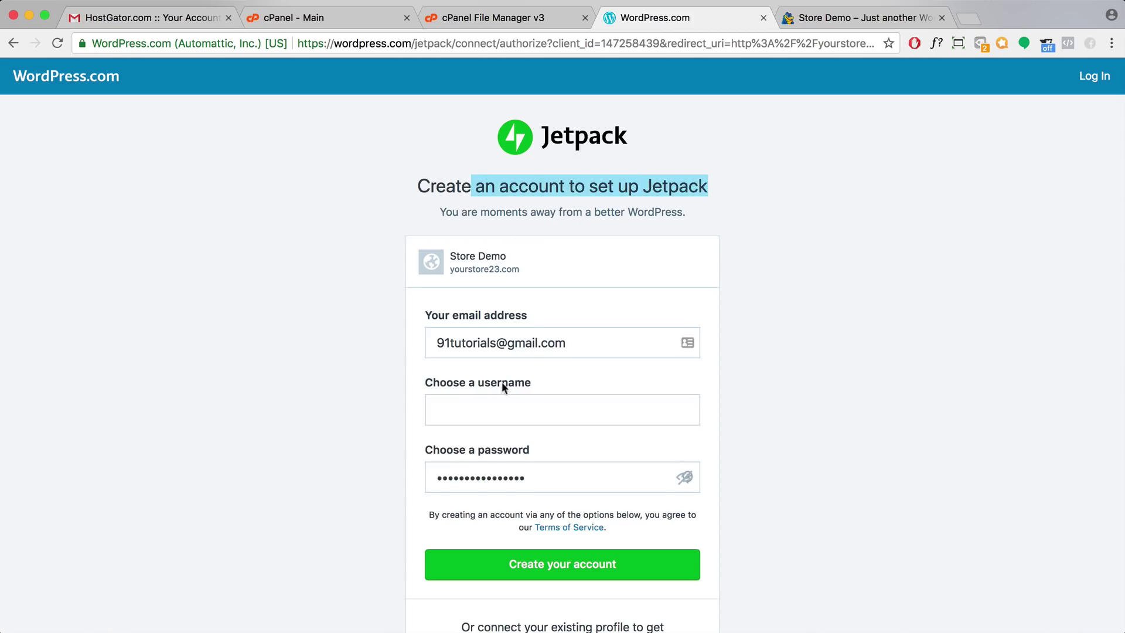
left_click_drag(590, 344, 427, 346)
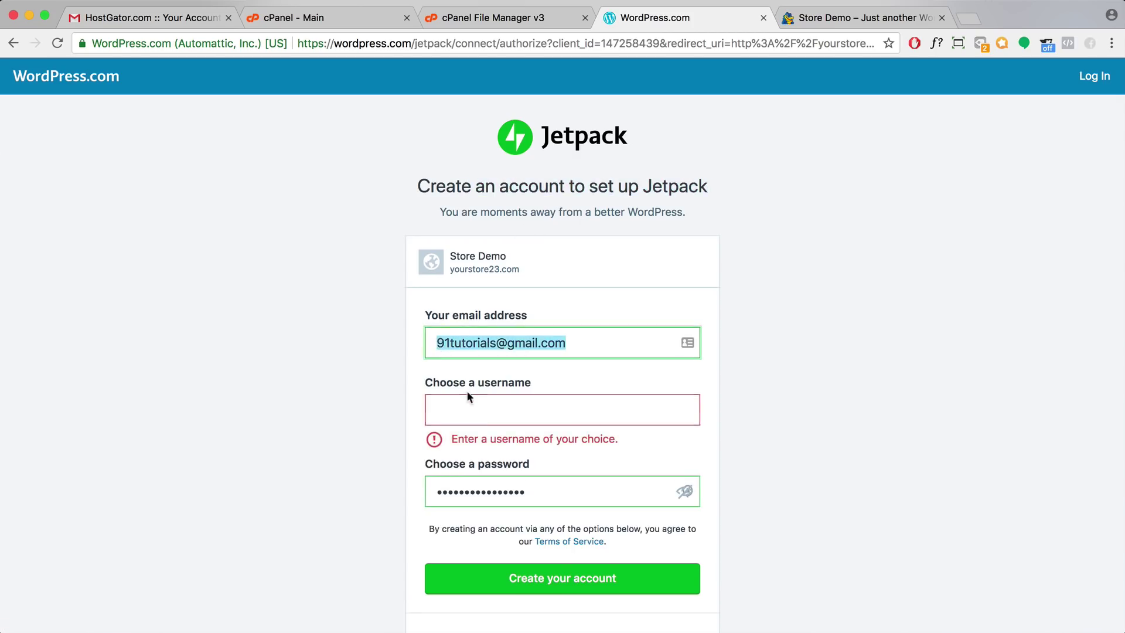
left_click_drag(496, 344, 407, 346)
key("ctrl+c")
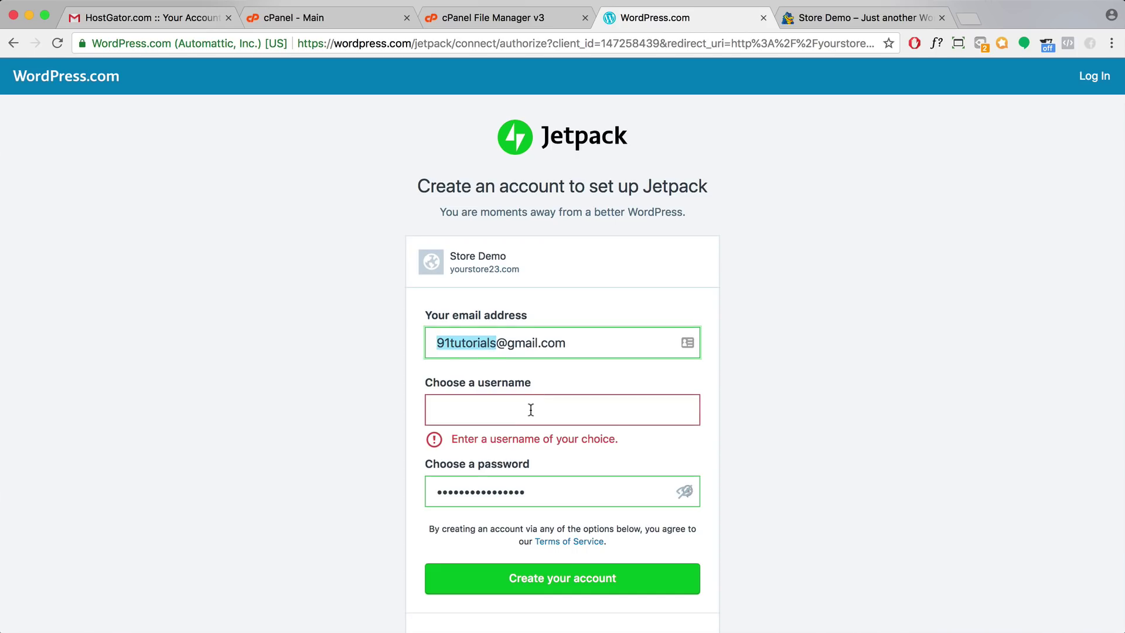
Fill in the username and password, sign up with a Google account, and decline saving the password
left_click(526, 416)
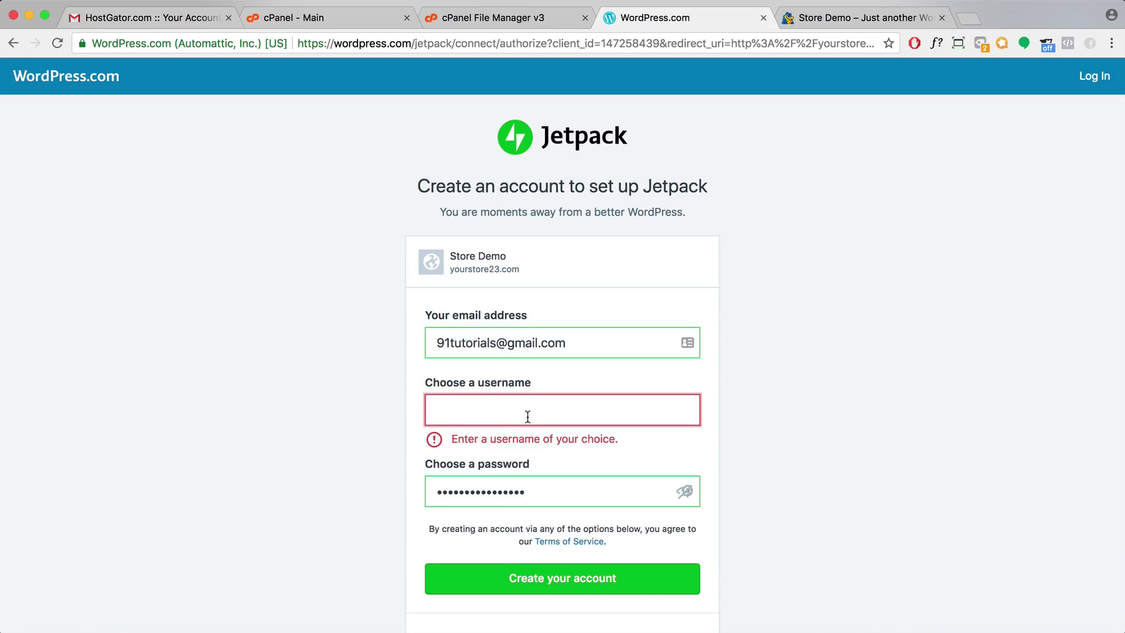
key("ctrl+v")
key("Tab")
type("••")
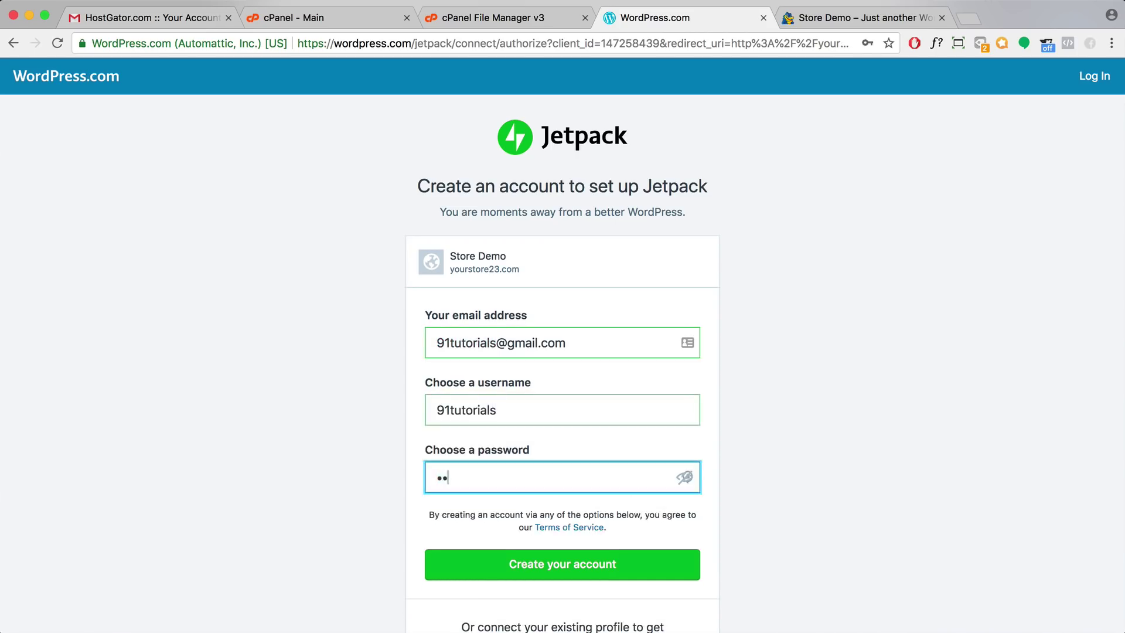
scroll(373, 464, "down", 3)
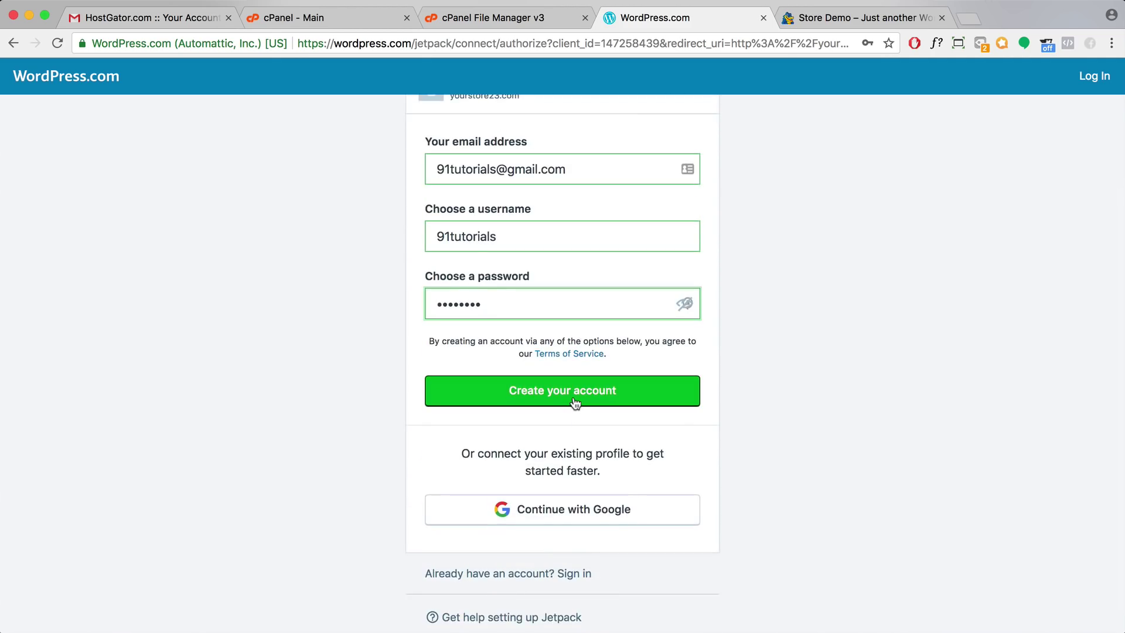
left_click(571, 514)
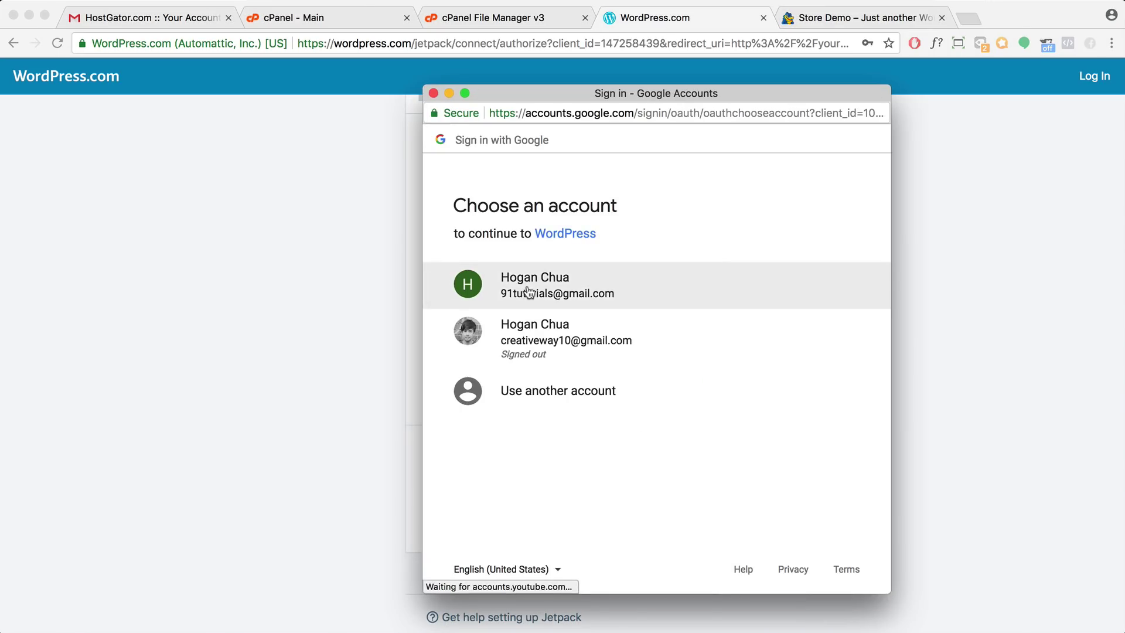
left_click(554, 286)
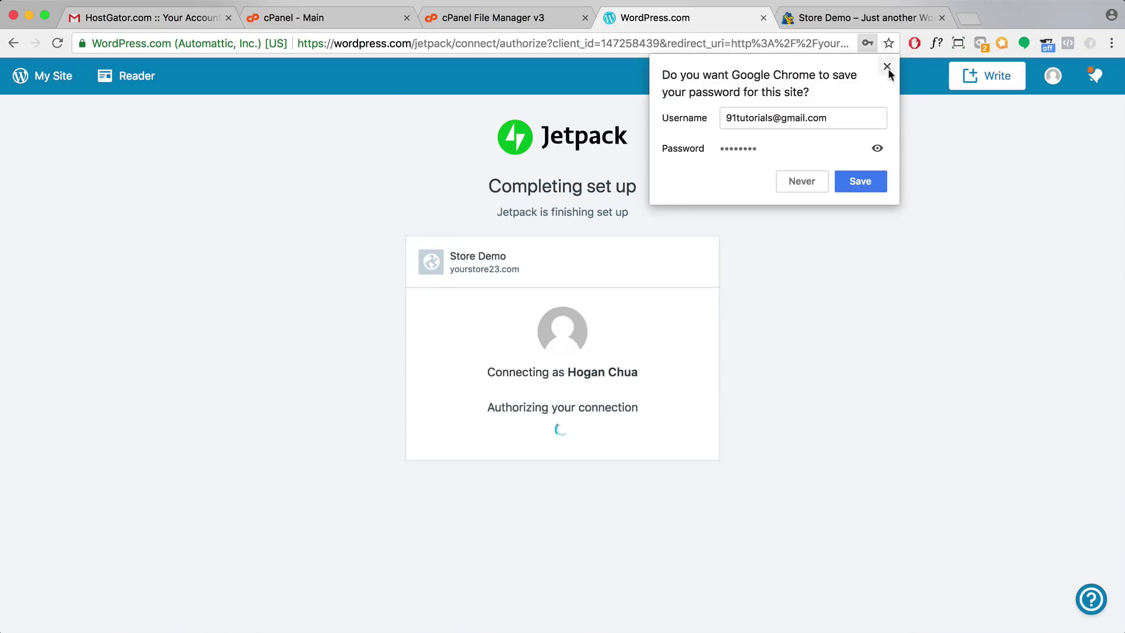
left_click(887, 68)
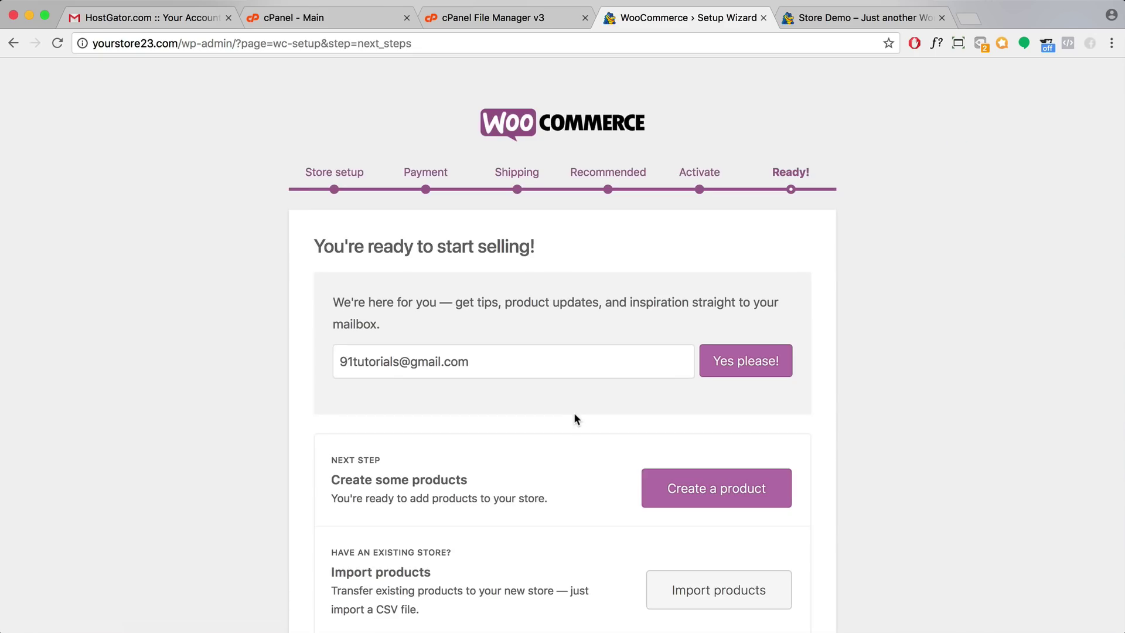
Close the getting-started link menu and go to the Store Demo admin Dashboard
left_click_drag(558, 246, 315, 248)
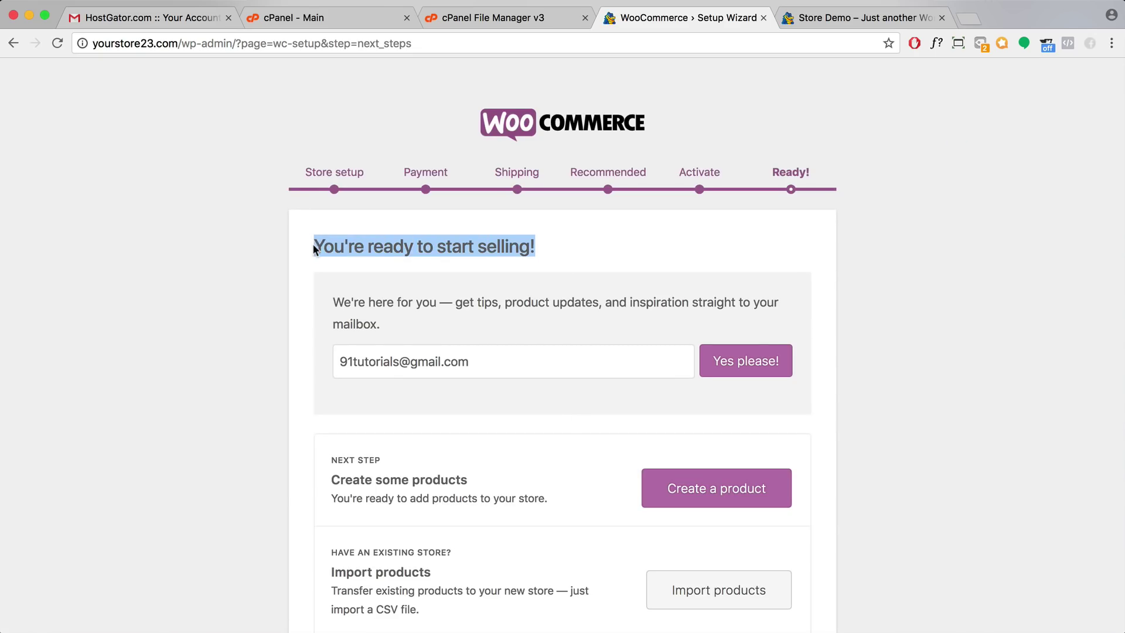
scroll(469, 268, "down", 4)
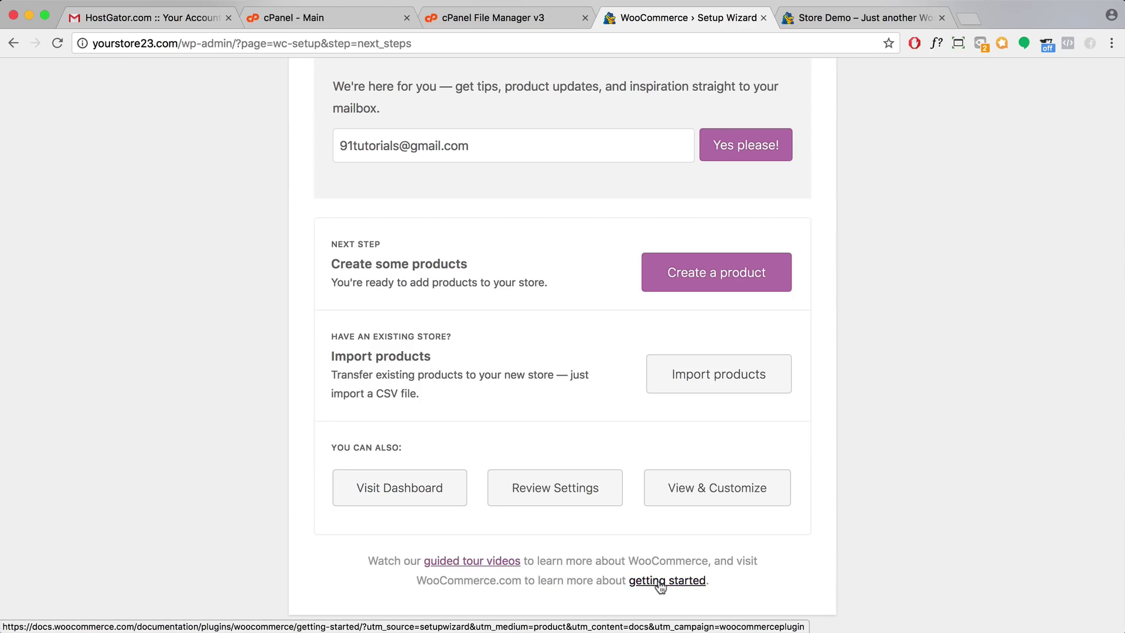
left_click_drag(517, 582, 407, 580)
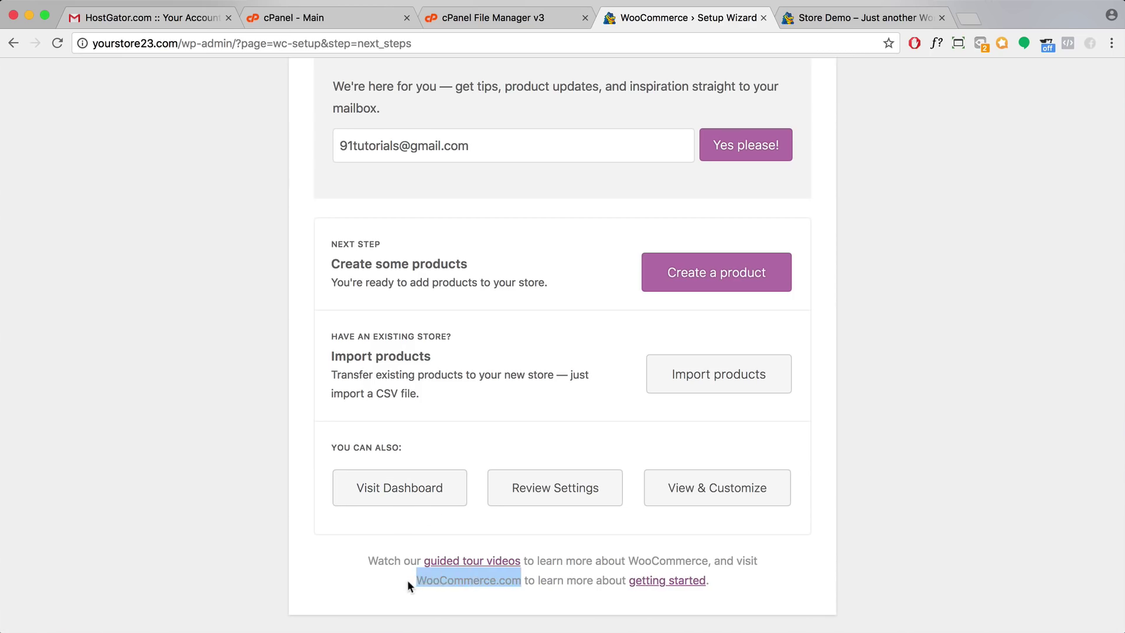
right_click(653, 582)
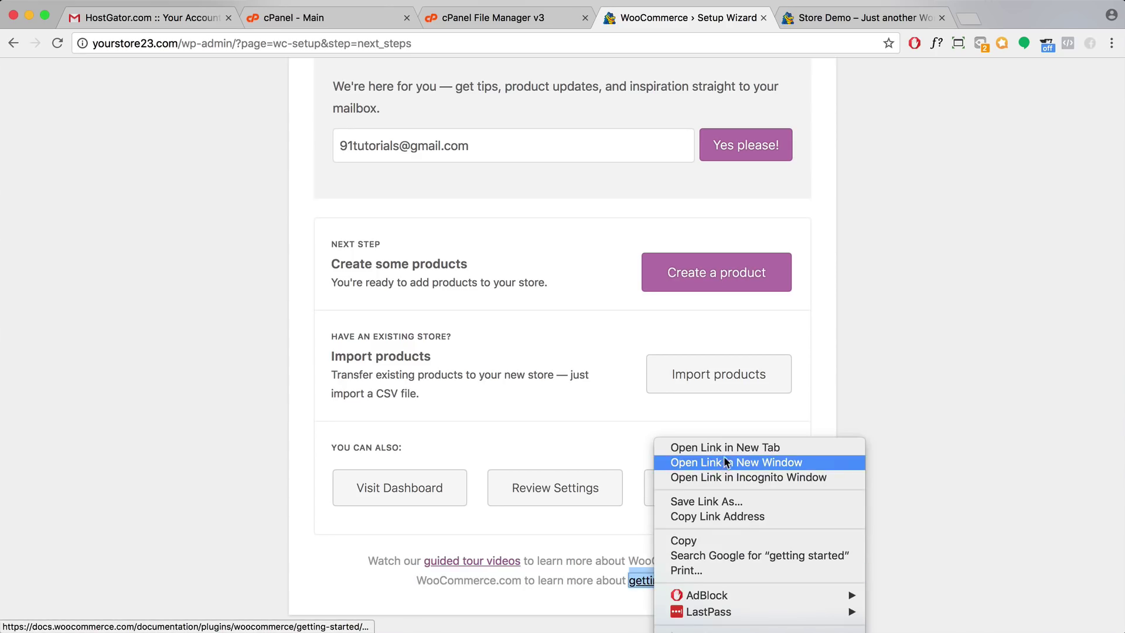
left_click(384, 483)
left_click(387, 486)
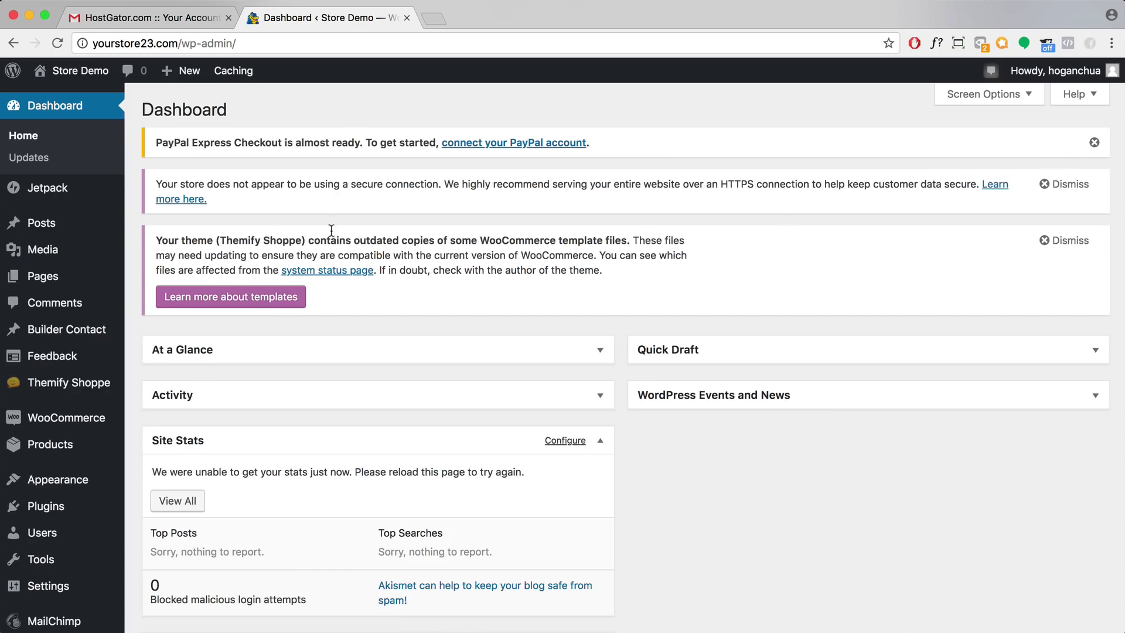
Highlight the Dashboard's insecure-connection warning, then go to the Installed Plugins list
left_click_drag(154, 184, 444, 184)
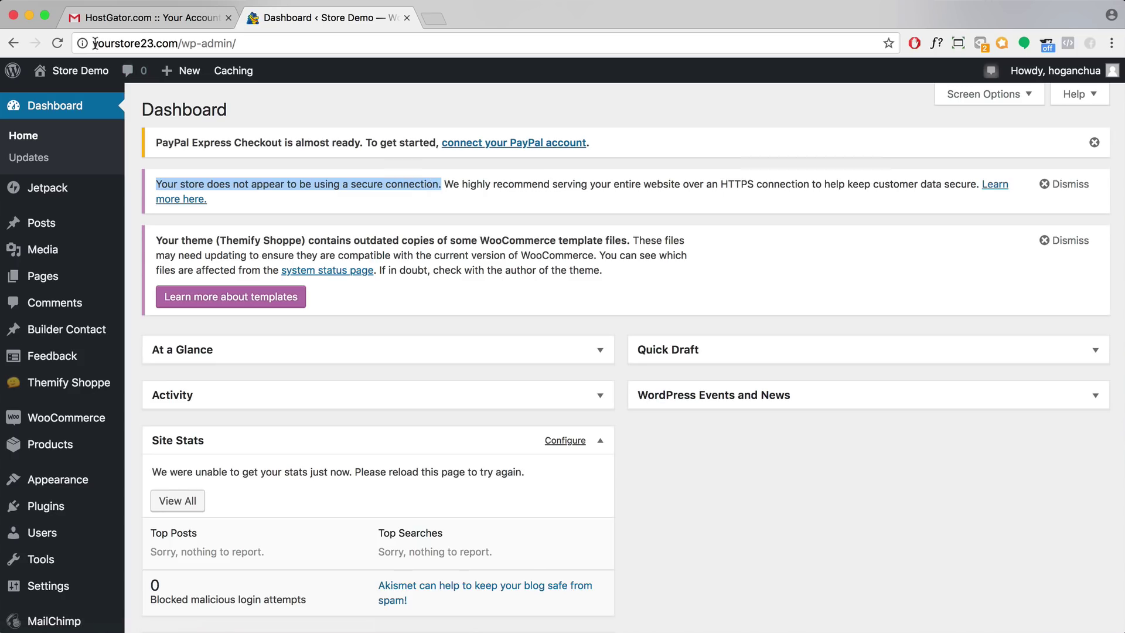
left_click(55, 507)
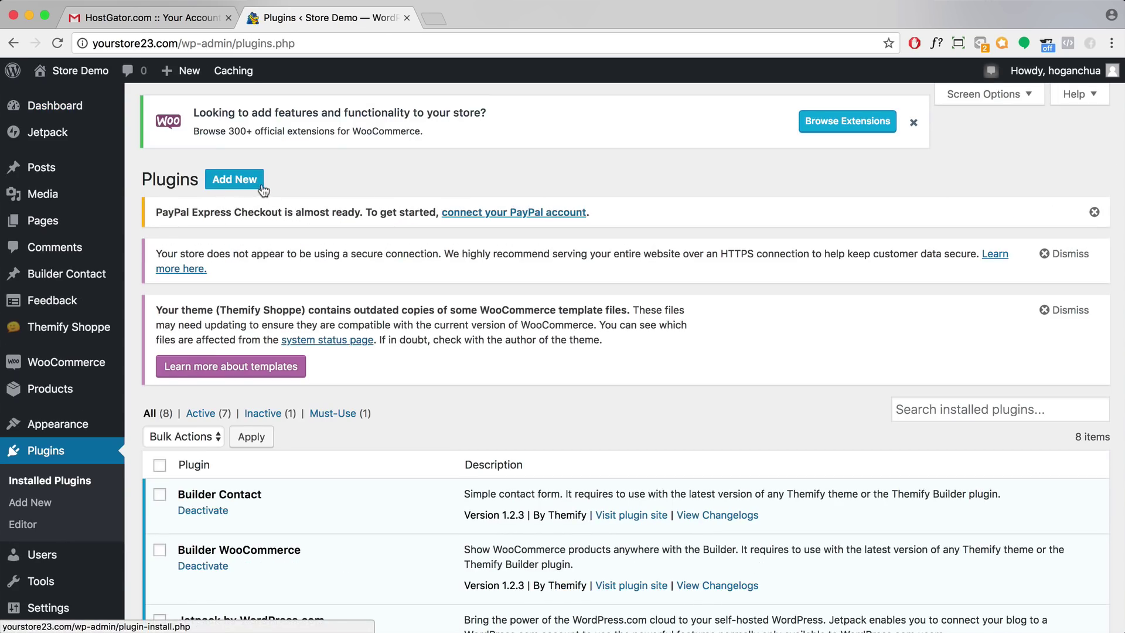
Search the plugin directory for 'https', then install and activate Really Simple SSL
left_click(239, 179)
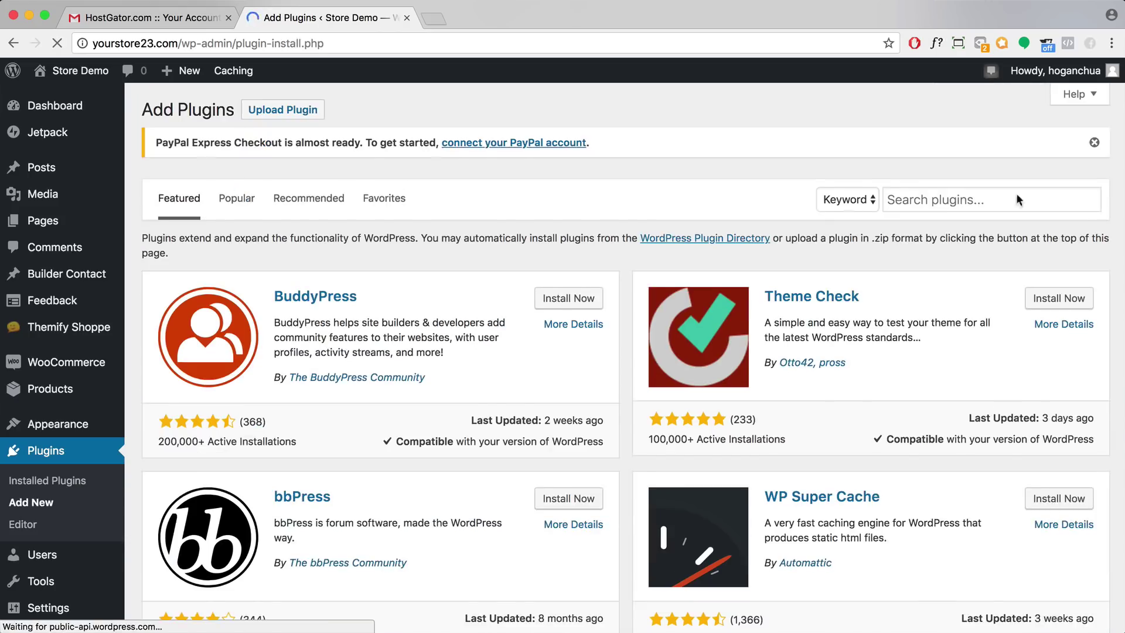
left_click(988, 200)
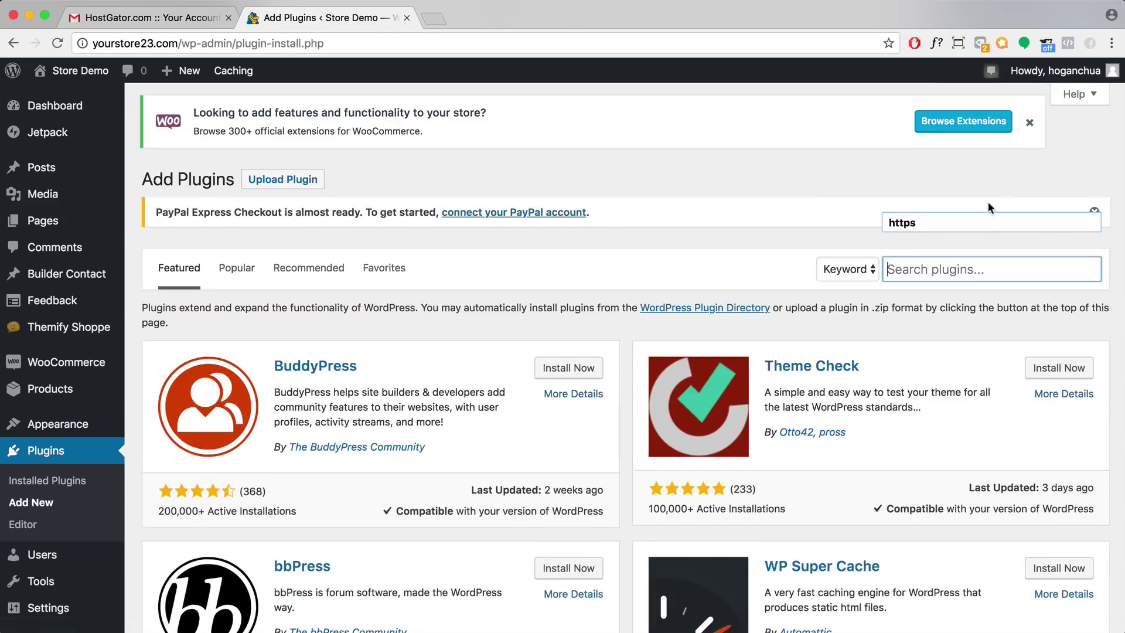
left_click(906, 223)
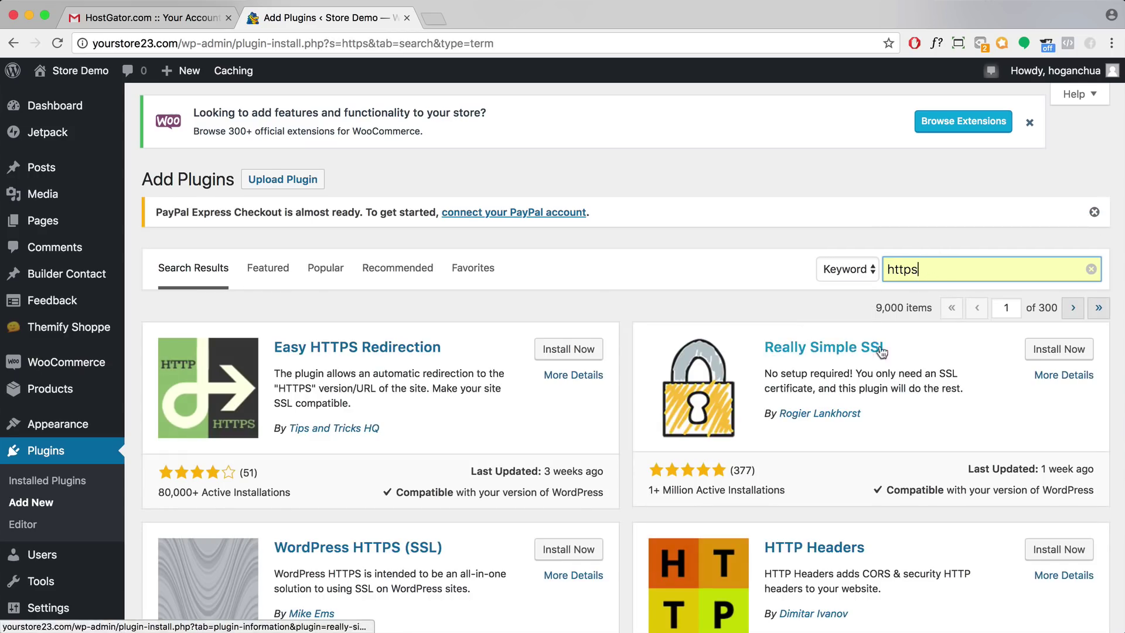
left_click_drag(896, 347, 767, 348)
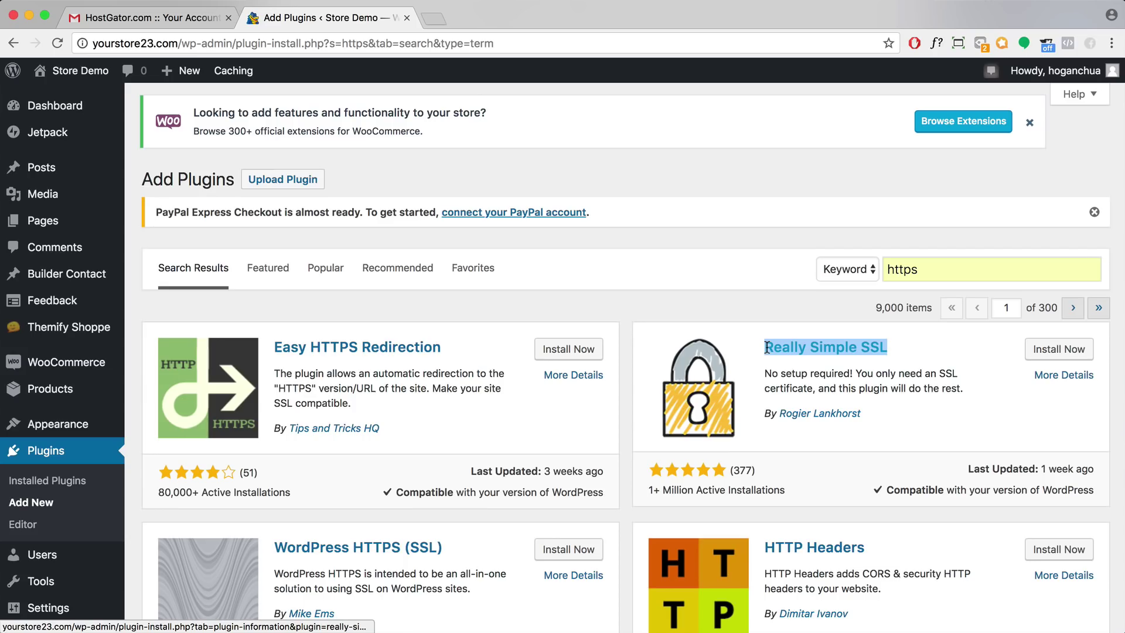
left_click(1053, 352)
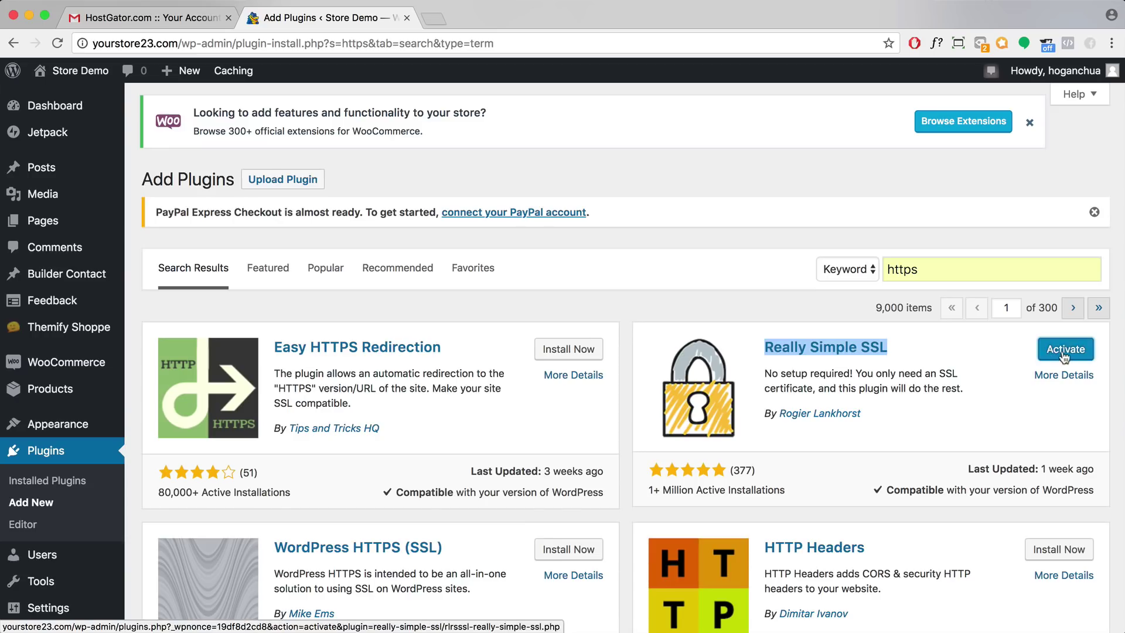
left_click(1064, 353)
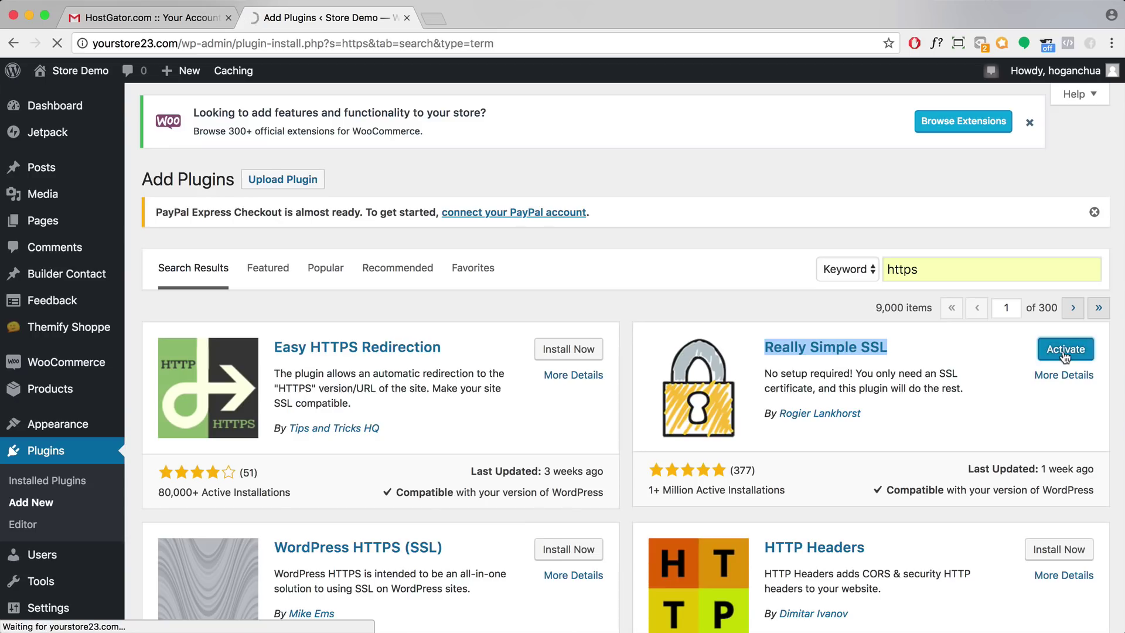
Switch the whole site over to SSL and highlight the SSL activated confirmation
scroll(630, 329, "down", 1)
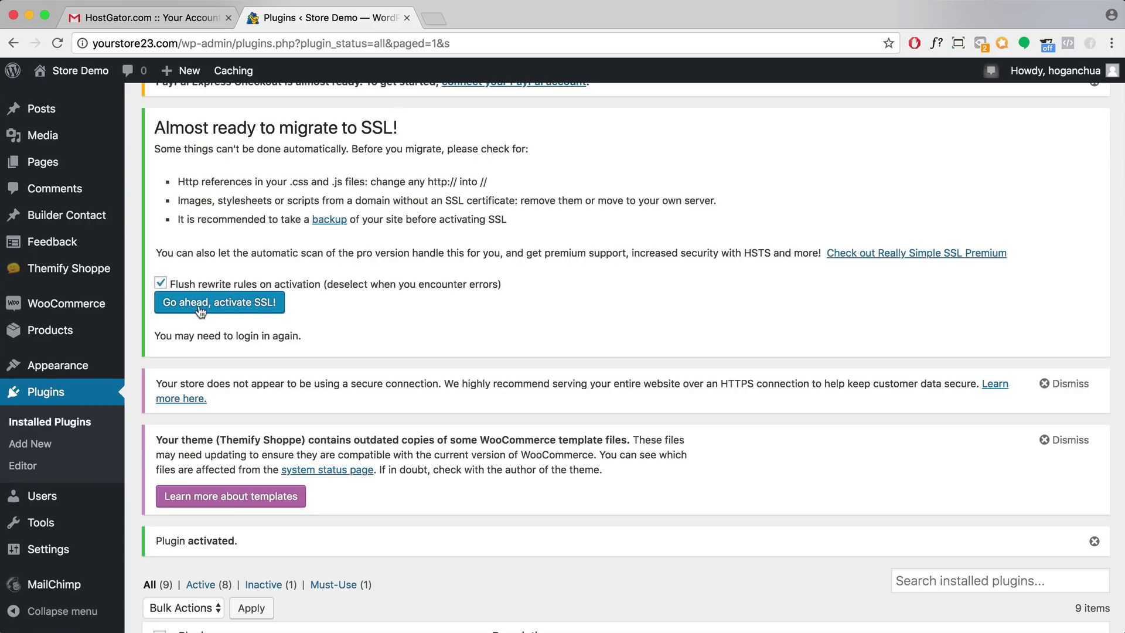
left_click(240, 309)
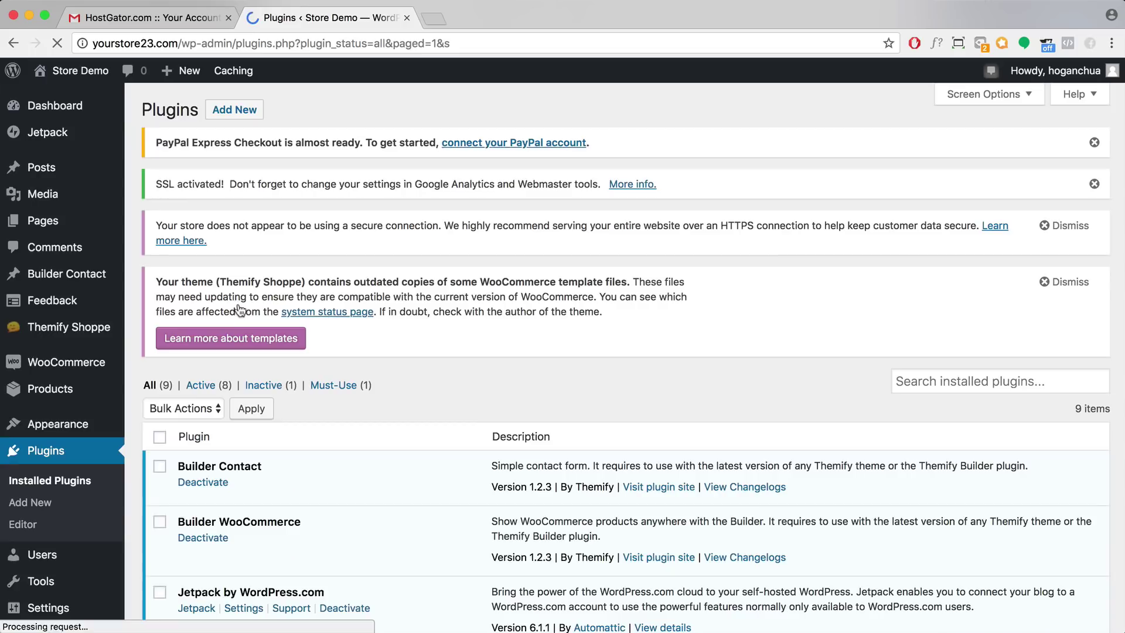
left_click_drag(155, 184, 223, 185)
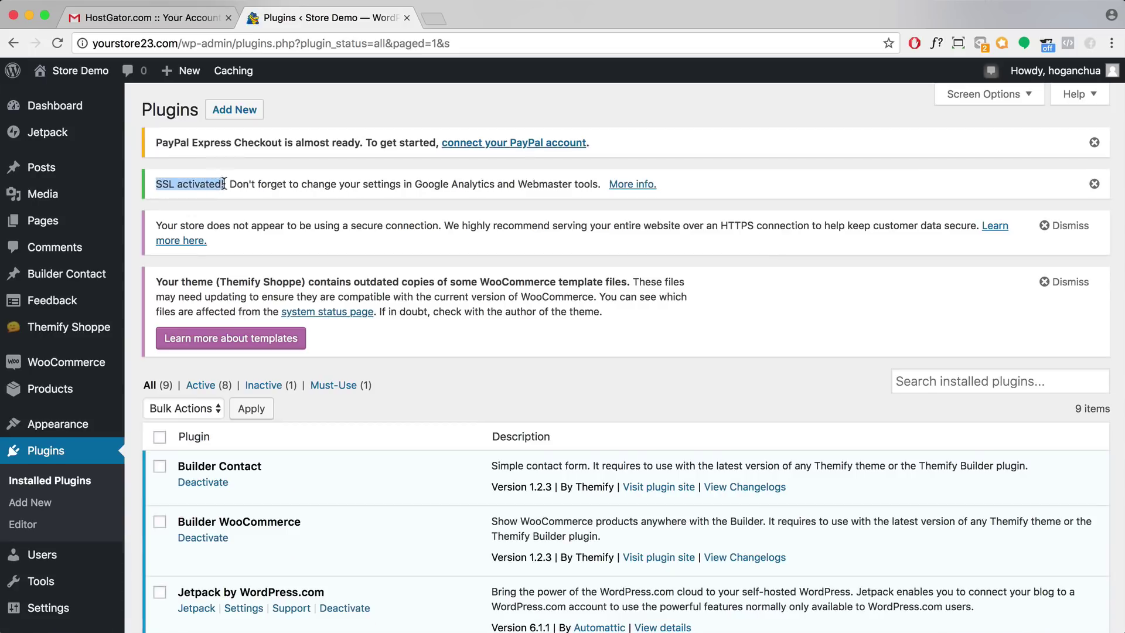
scroll(423, 311, "down", 9)
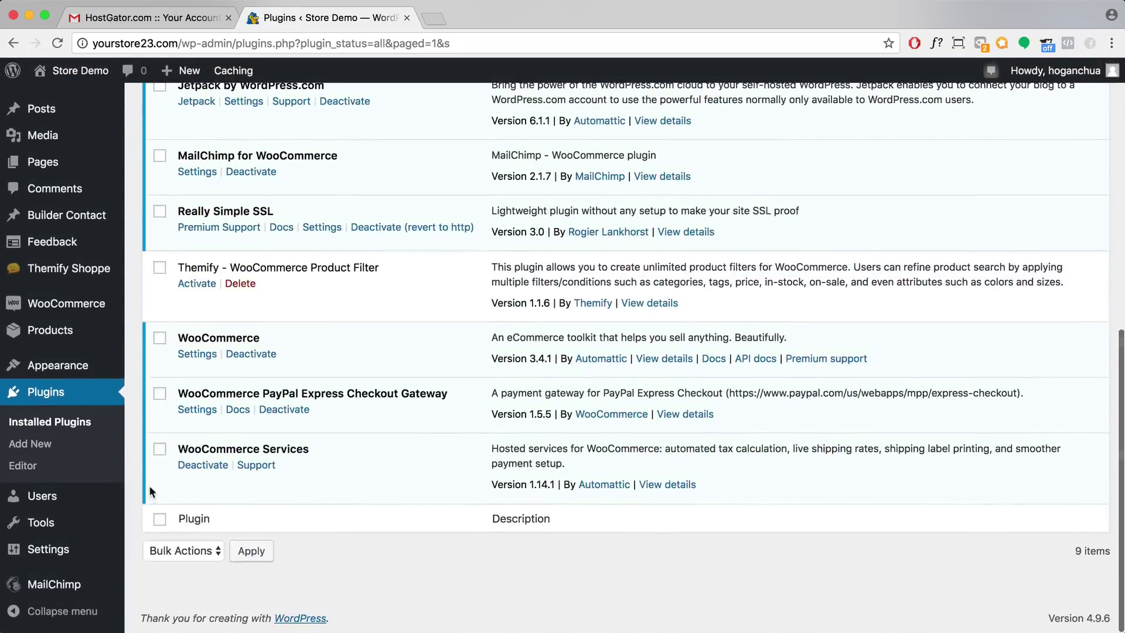
Open Settings > SSL and log back in to the admin area with the saved credentials
mouse_move(35, 550)
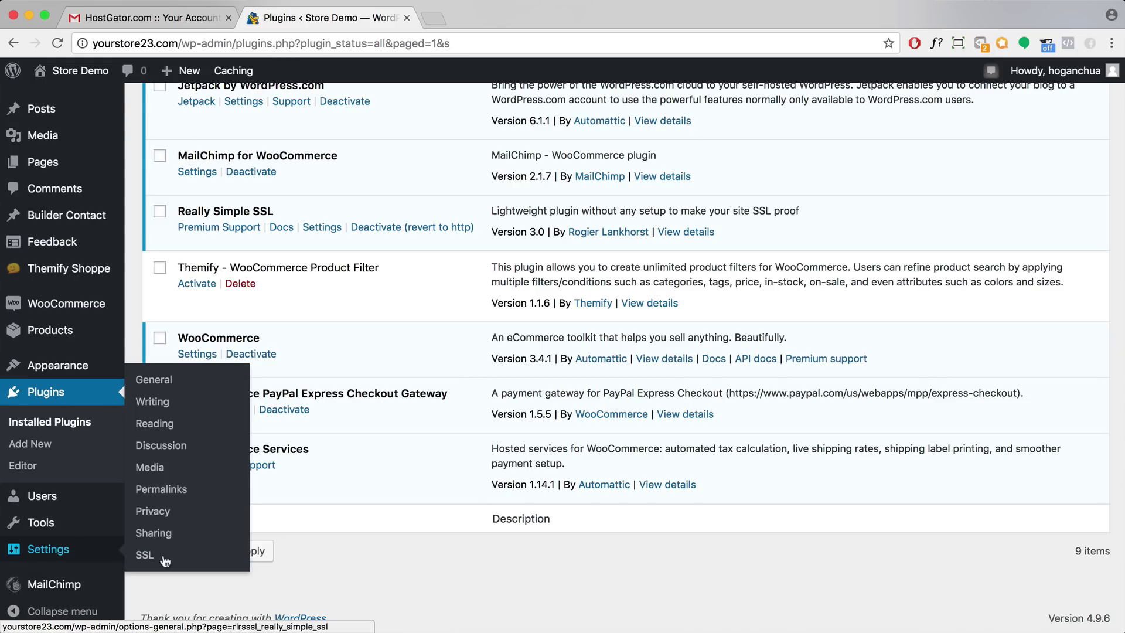
left_click(145, 554)
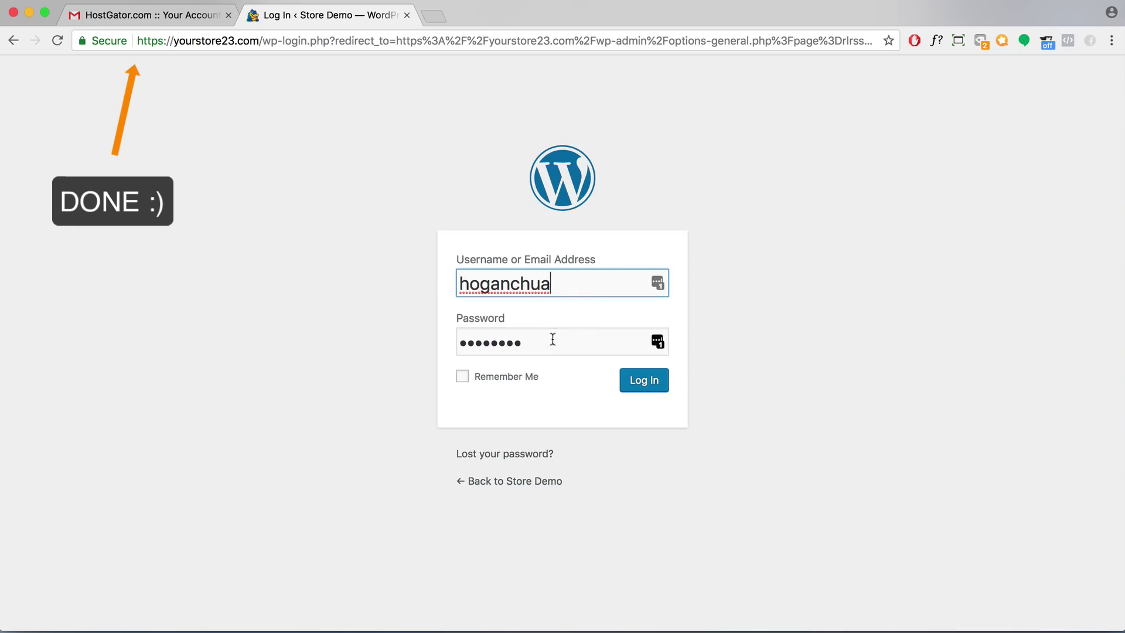
left_click_drag(550, 284, 439, 283)
left_click_drag(555, 339, 448, 346)
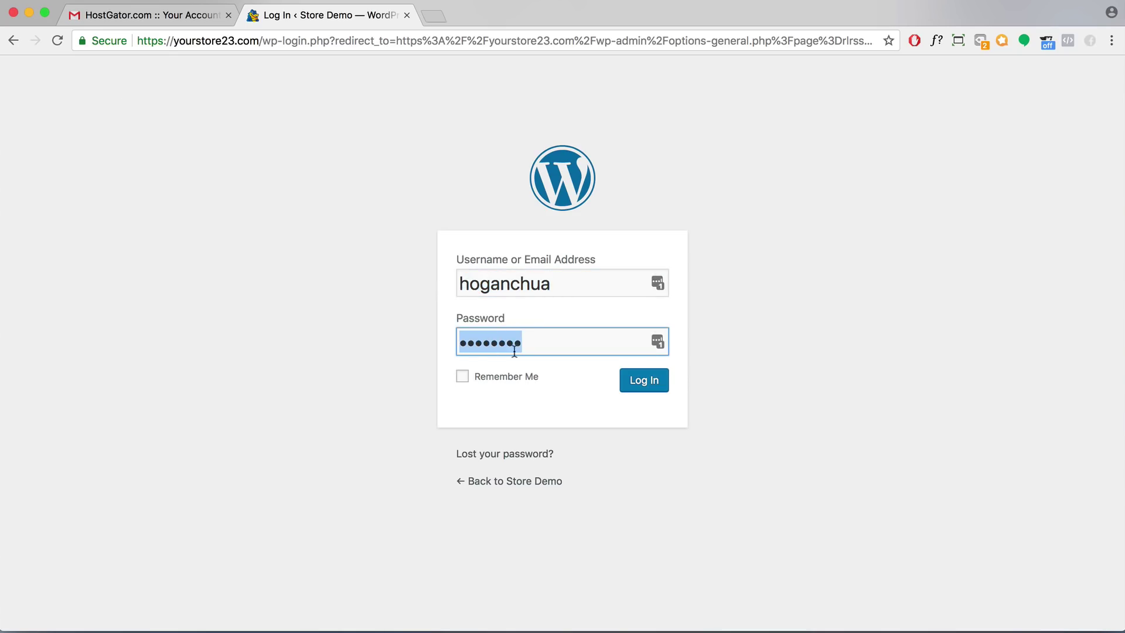
left_click(660, 385)
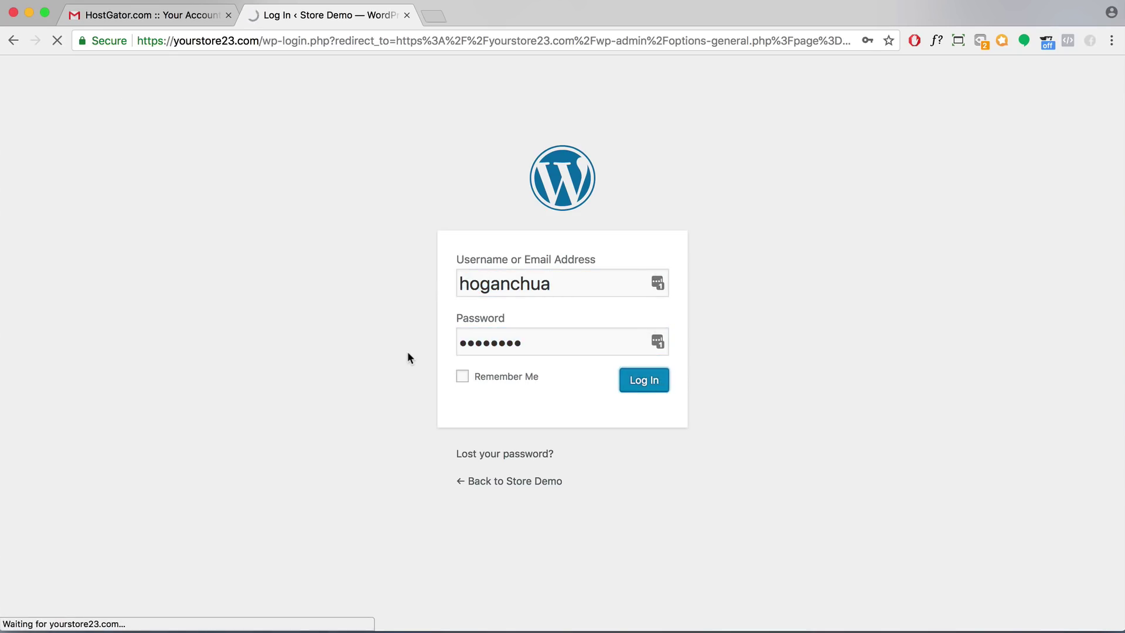
Check the https address and the detected SSL setup checks, then open a new browser tab
left_click_drag(174, 41, 137, 41)
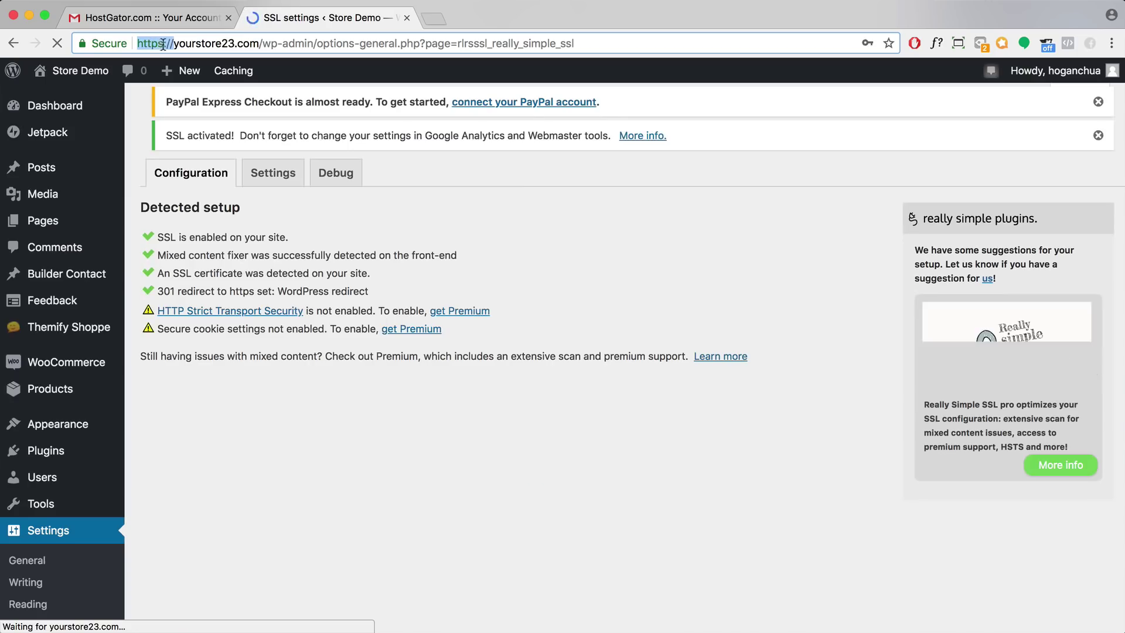
left_click_drag(509, 339, 140, 252)
left_click(293, 260)
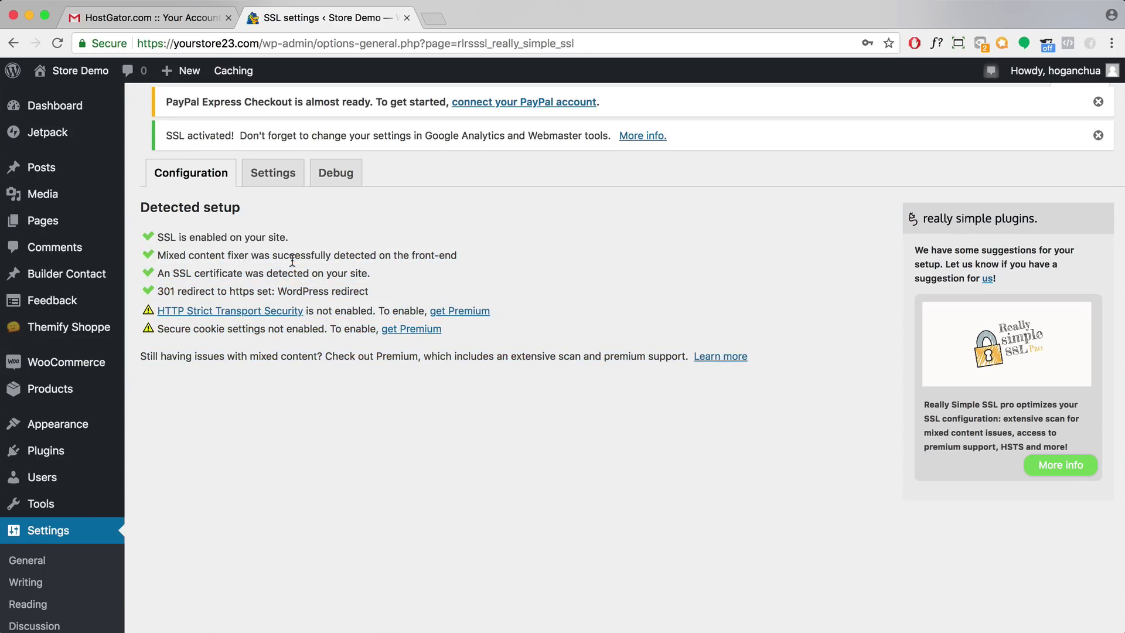
left_click(440, 17)
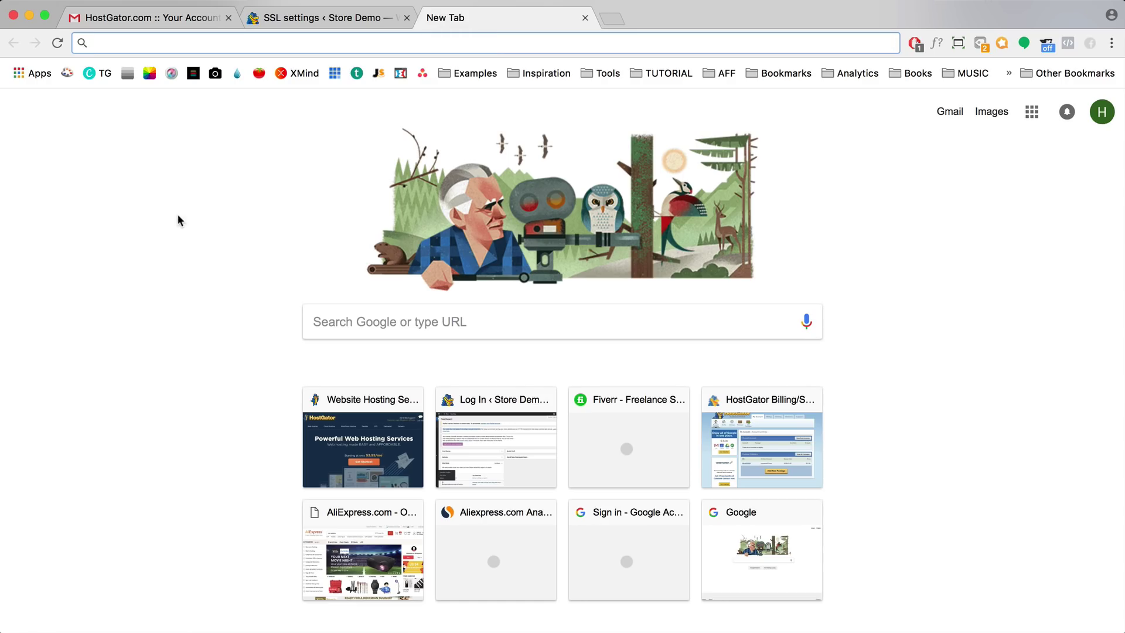
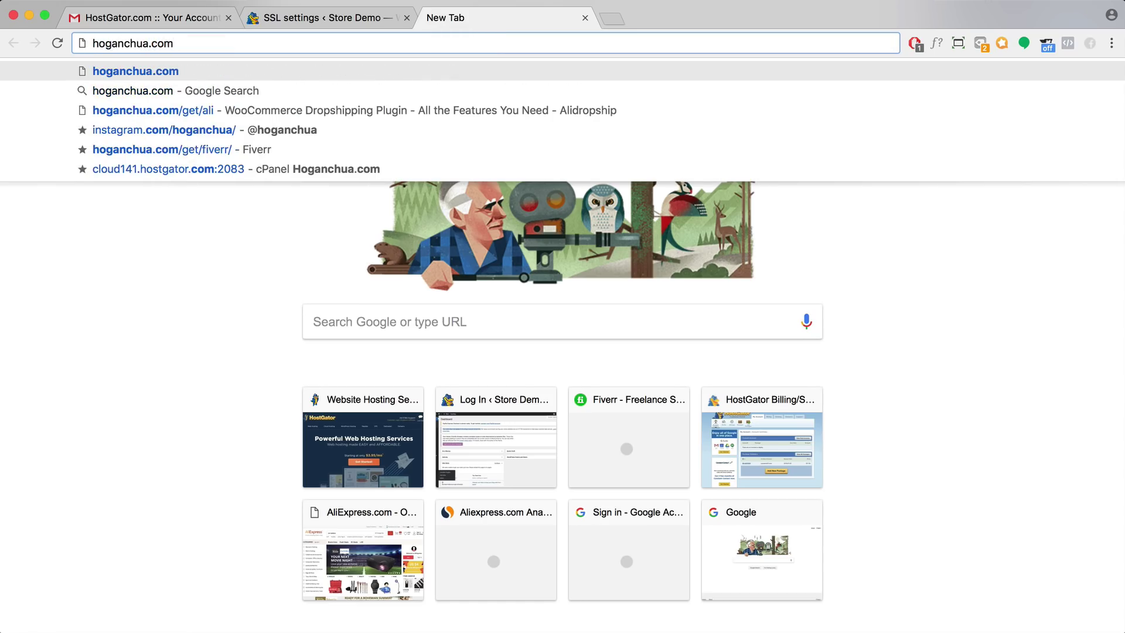
type("/get/ali")
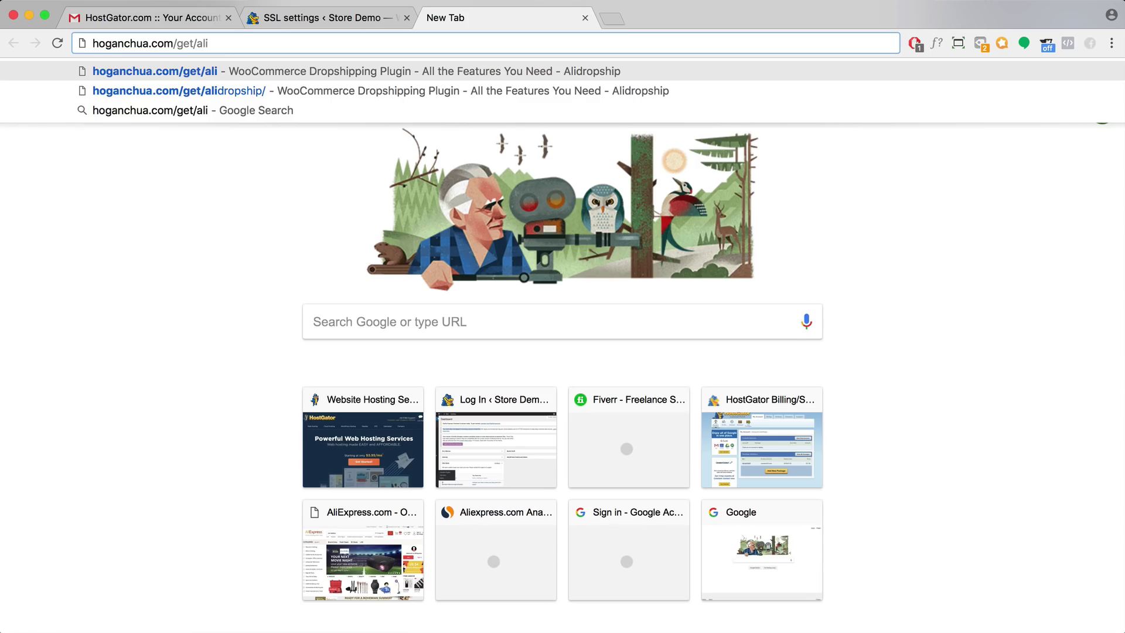
key("Return")
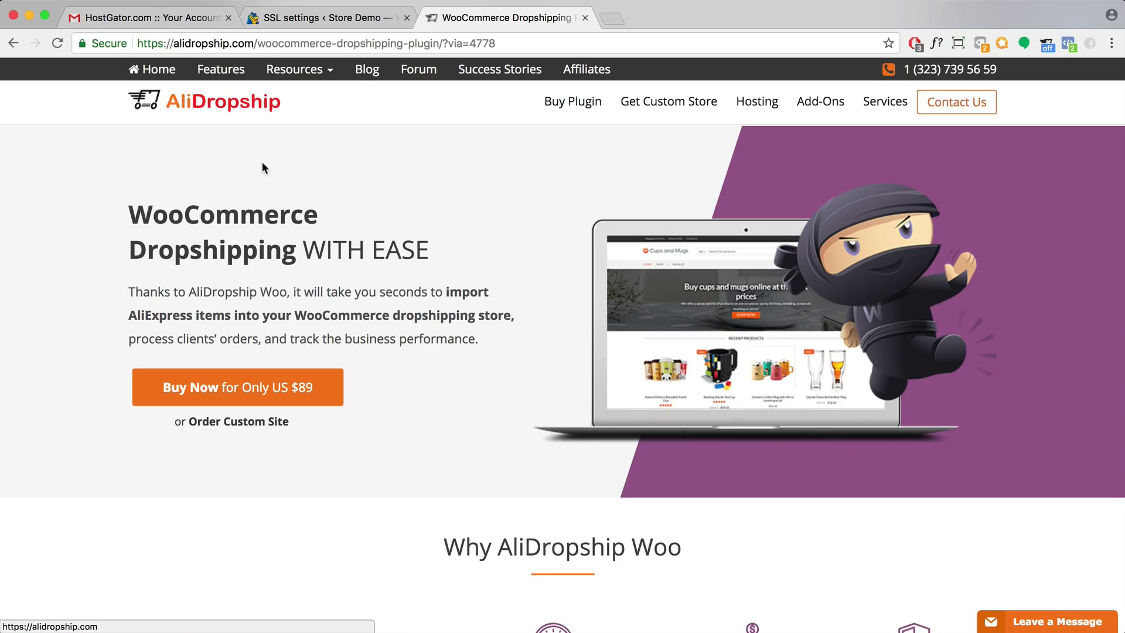
left_click_drag(130, 216, 430, 250)
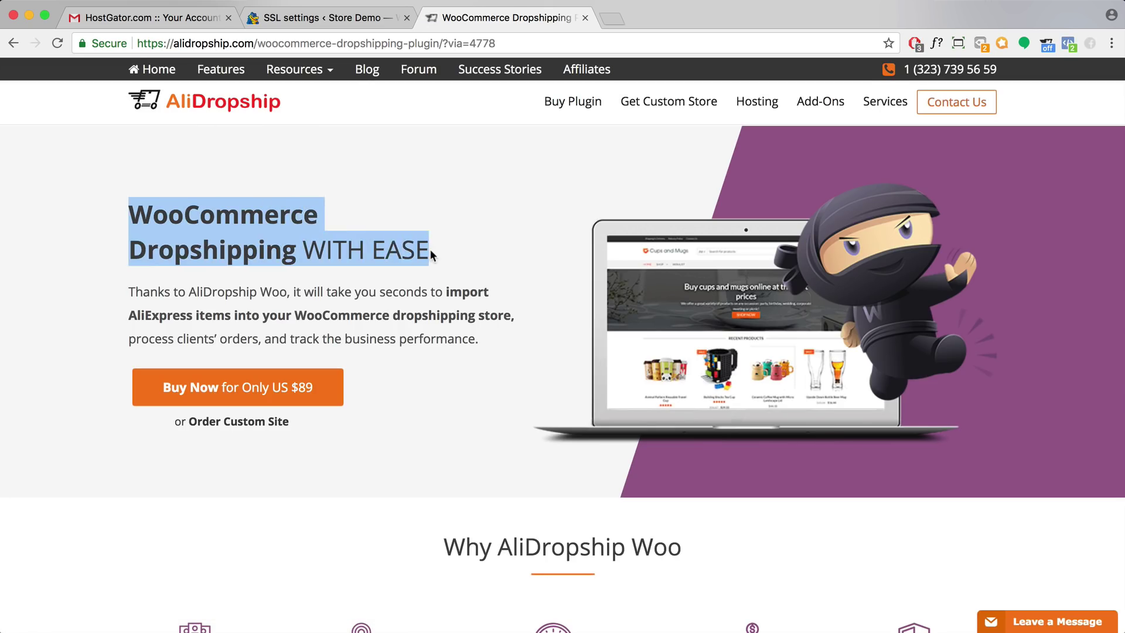
left_click(206, 397)
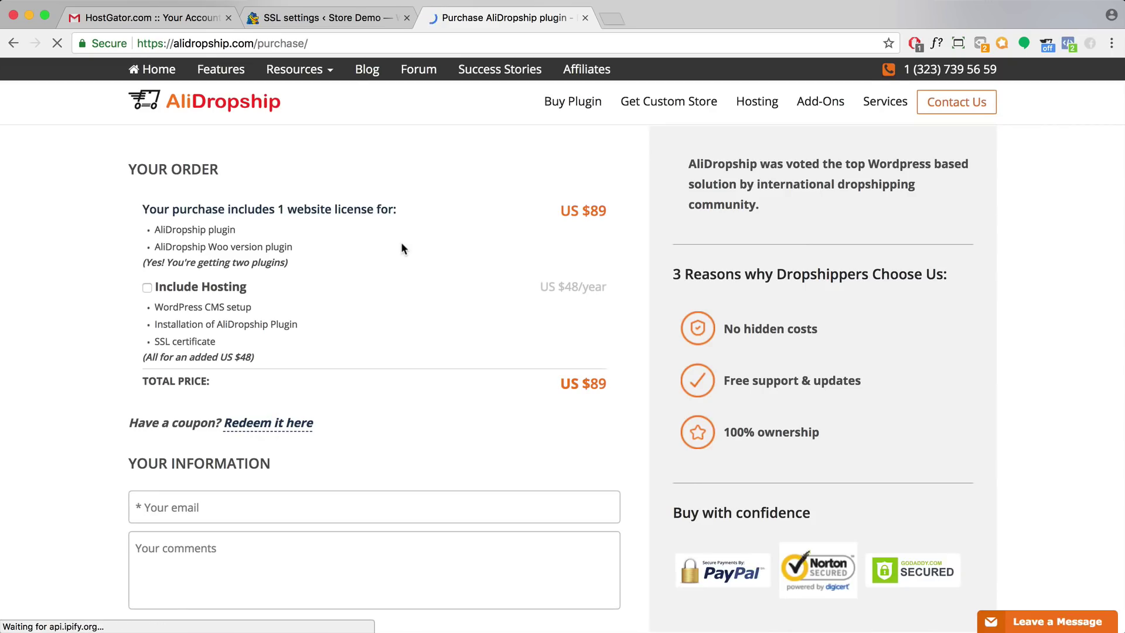
Apply coupon code HOGAN, lowering the order total to US $80.10
scroll(399, 244, "down", 3)
scroll(399, 246, "down", 1)
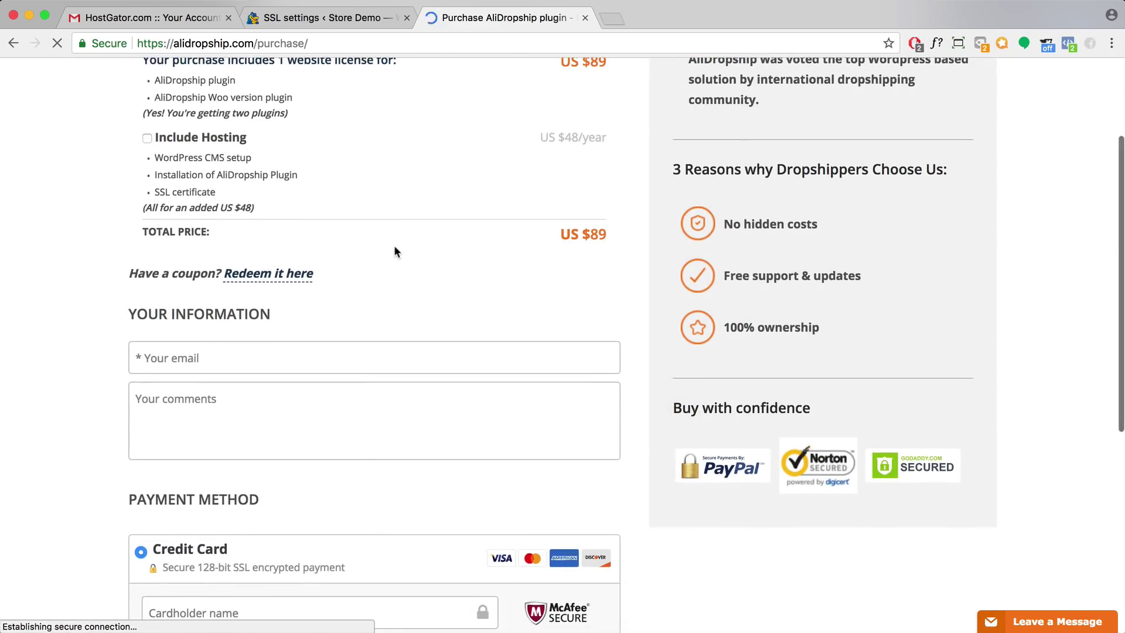
left_click(265, 280)
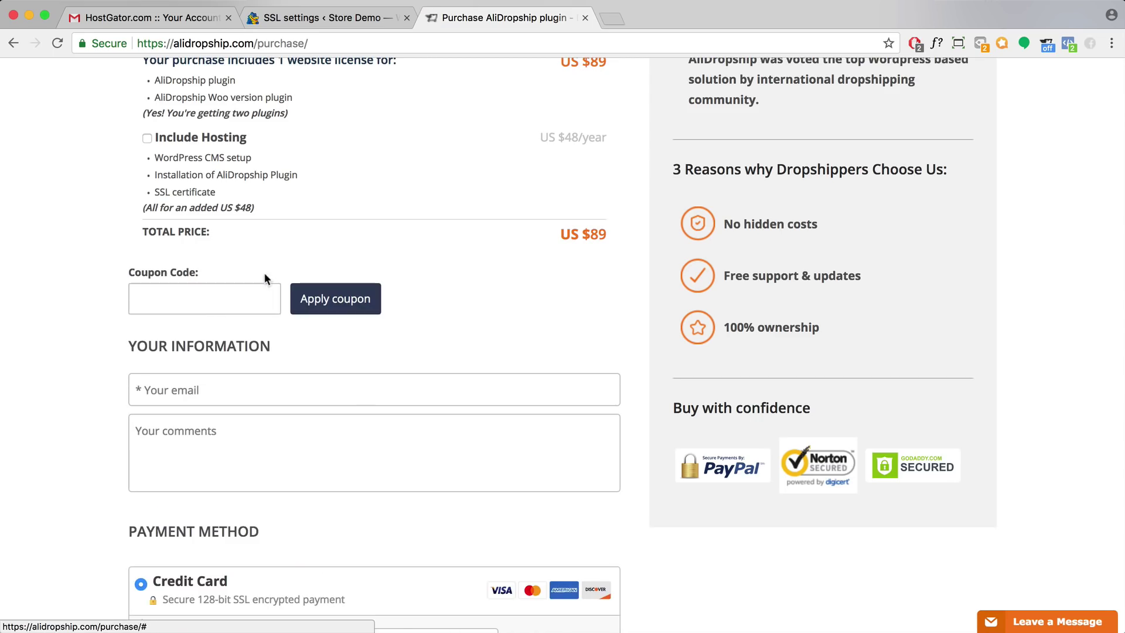
left_click(224, 306)
type("HOGAN")
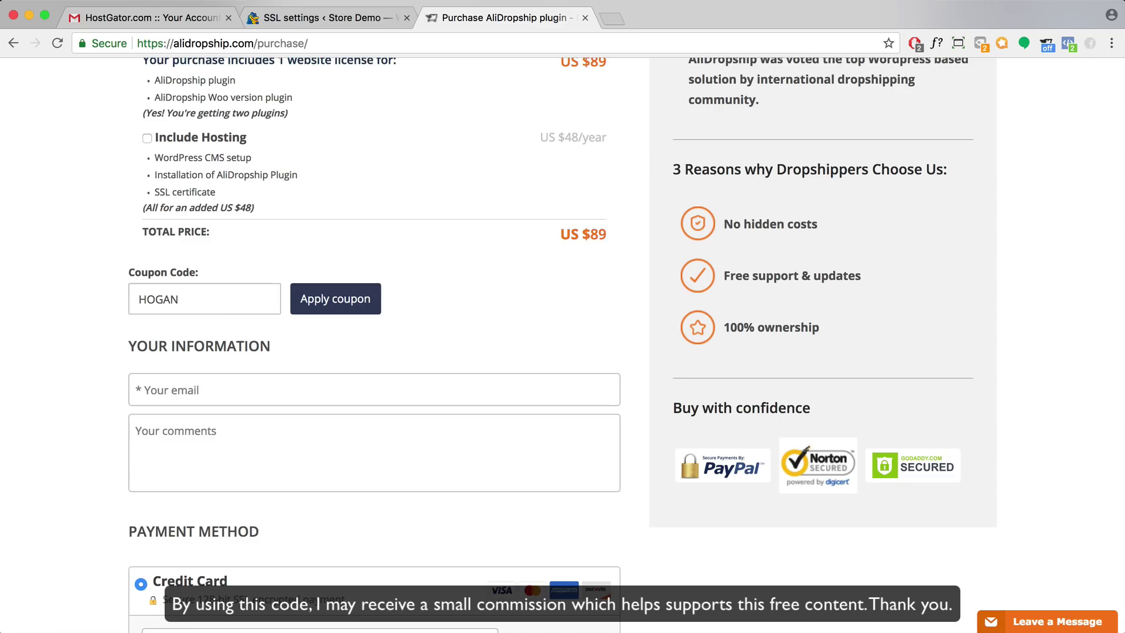
left_click(328, 313)
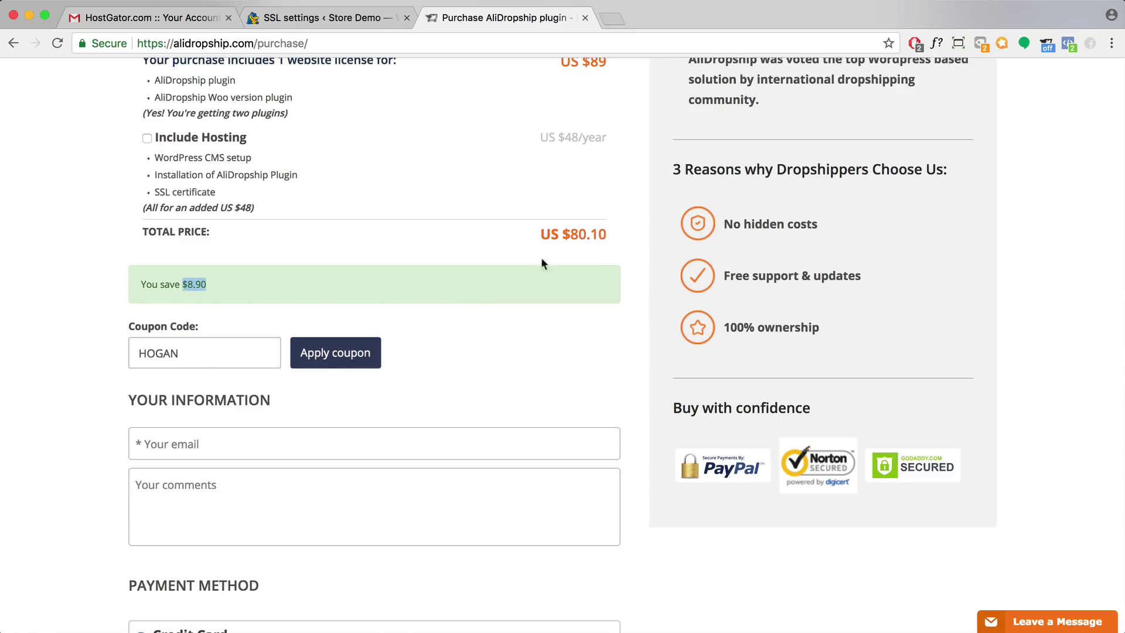
Start on the email field and scroll down to the credit card and PayPal payment options
left_click(290, 452)
scroll(276, 442, "down", 5)
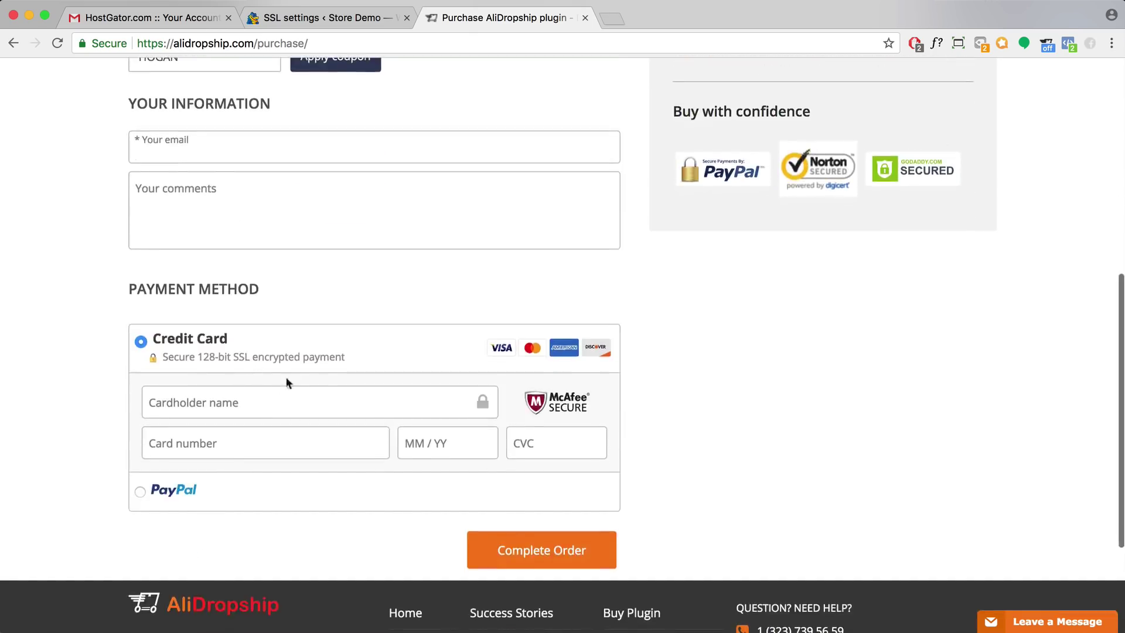
scroll(476, 464, "down", 3)
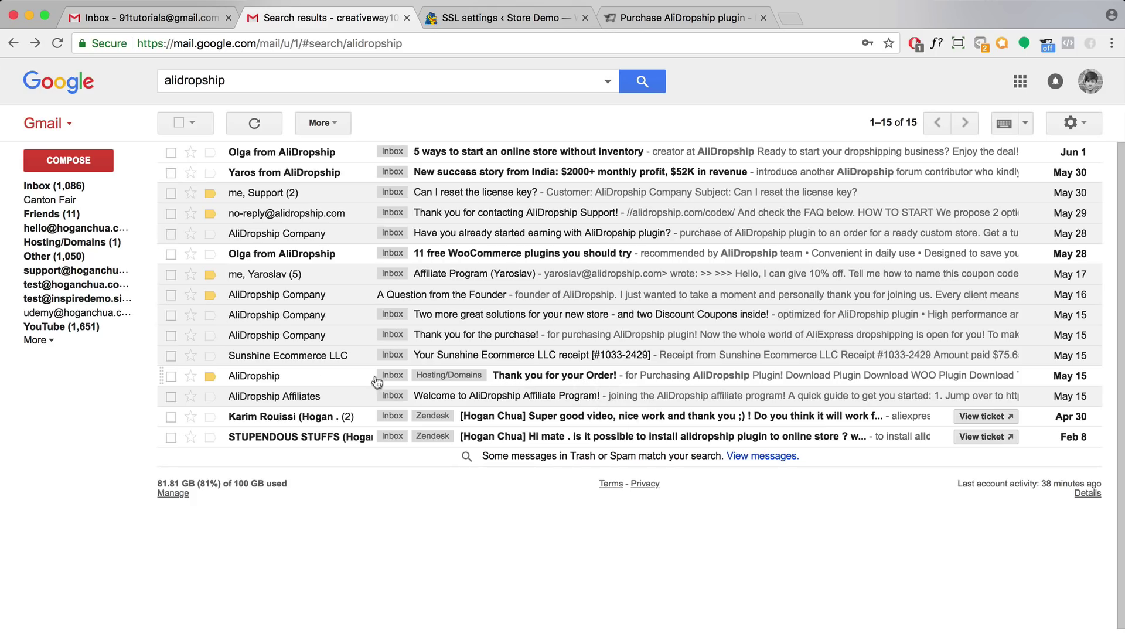
Open the 'Thank you for your Order!' email and start downloading the WOO plugin, dismissing the save prompt
left_click(265, 382)
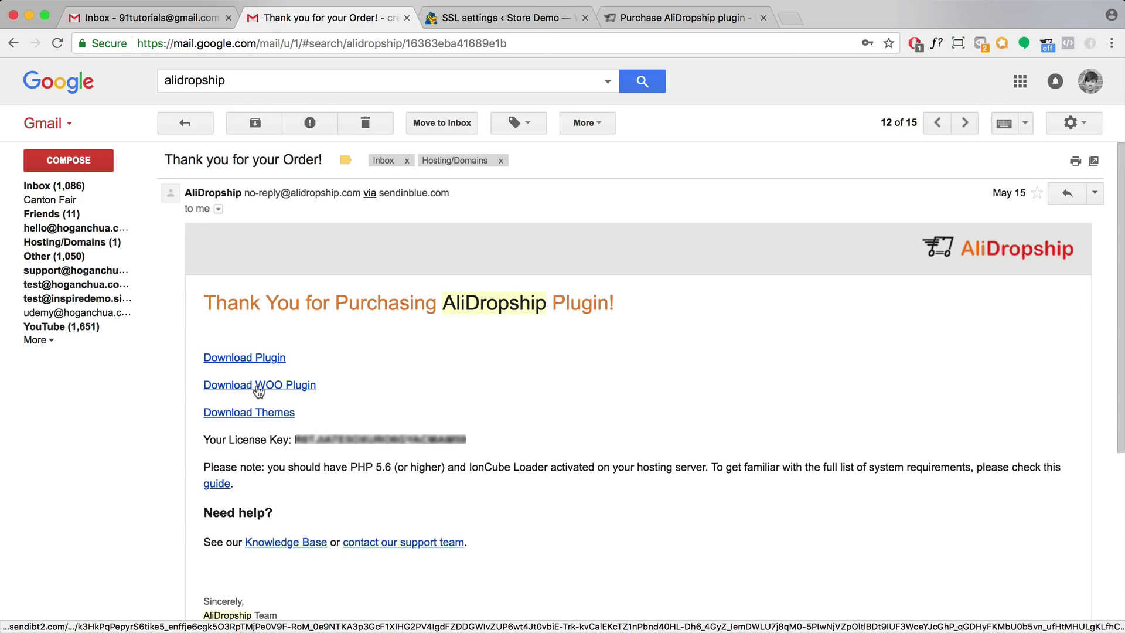
left_click(259, 386)
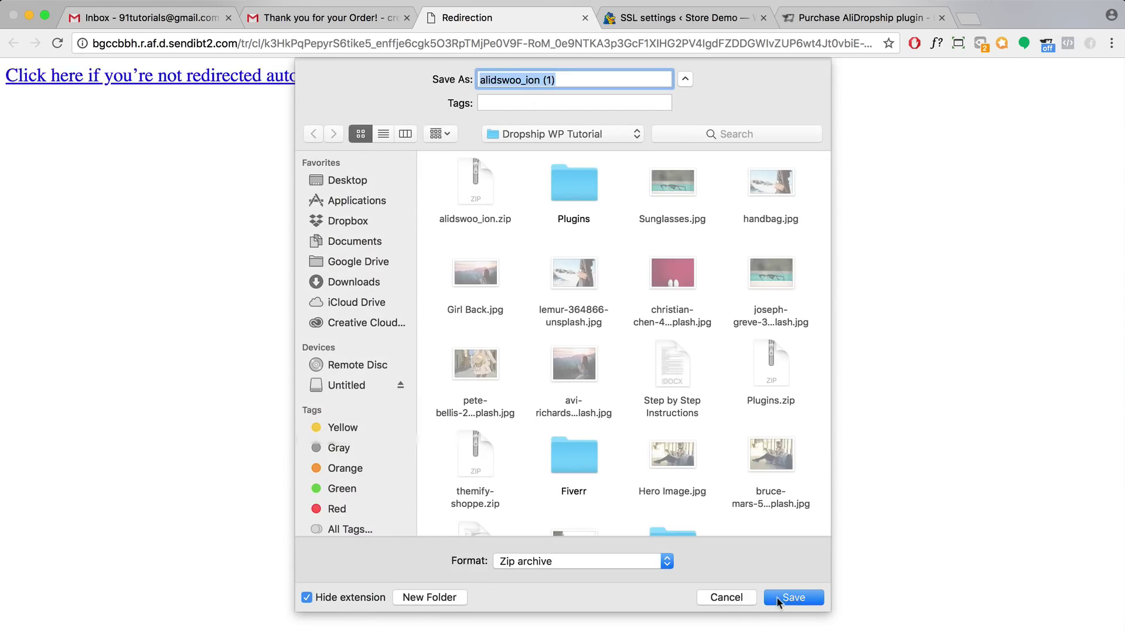
left_click(727, 596)
Select the license key in the order email and return to the WordPress admin
left_click(319, 17)
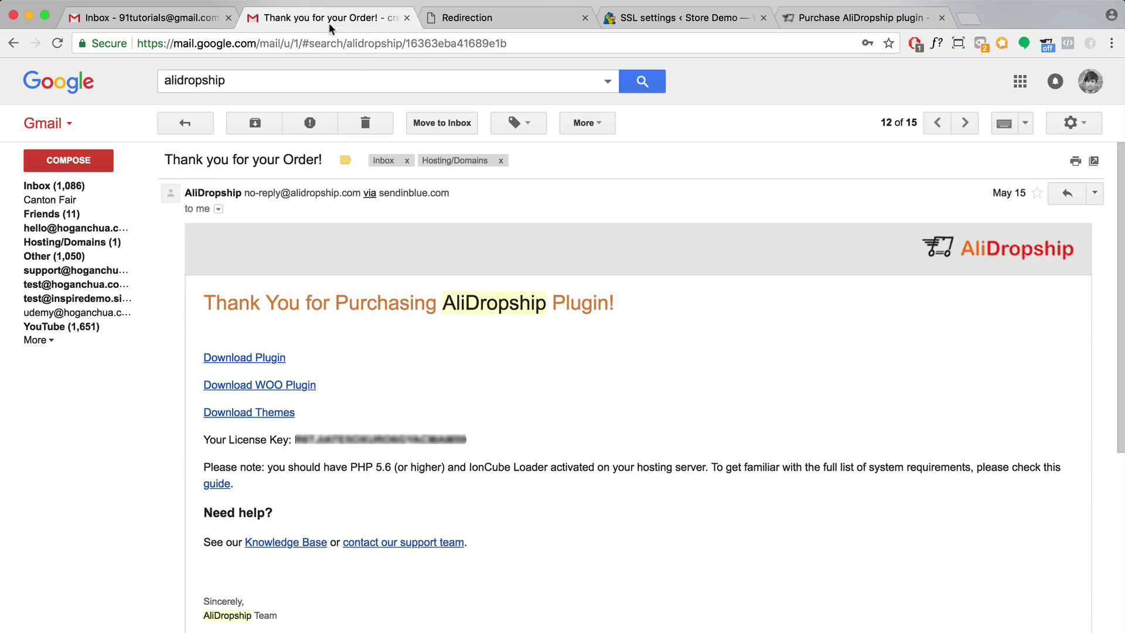
left_click_drag(474, 445, 294, 439)
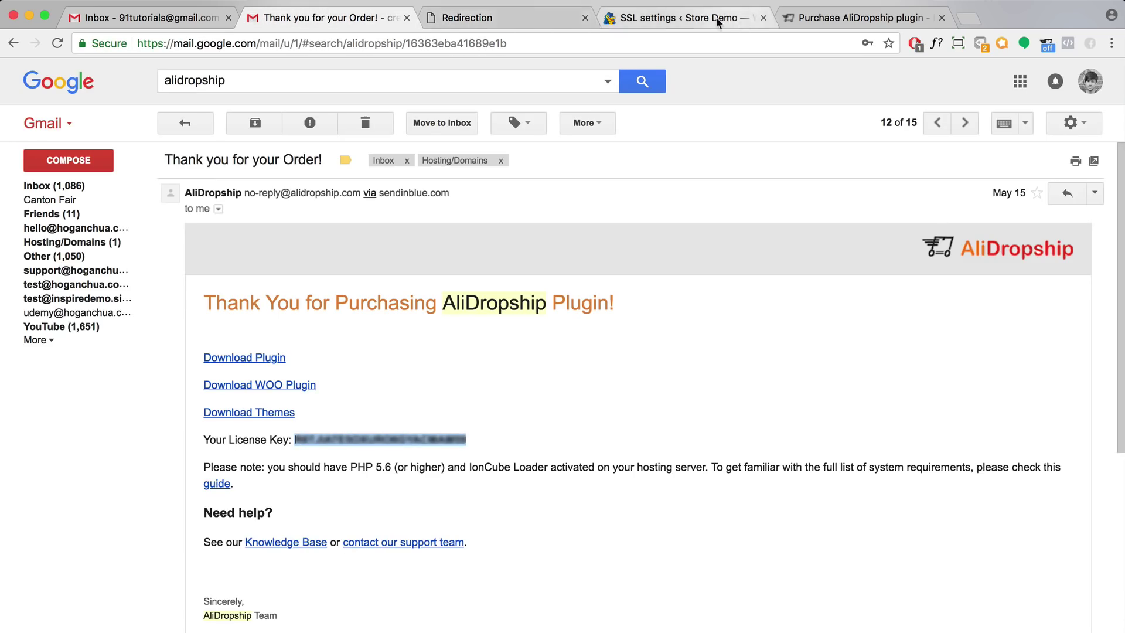
left_click(665, 22)
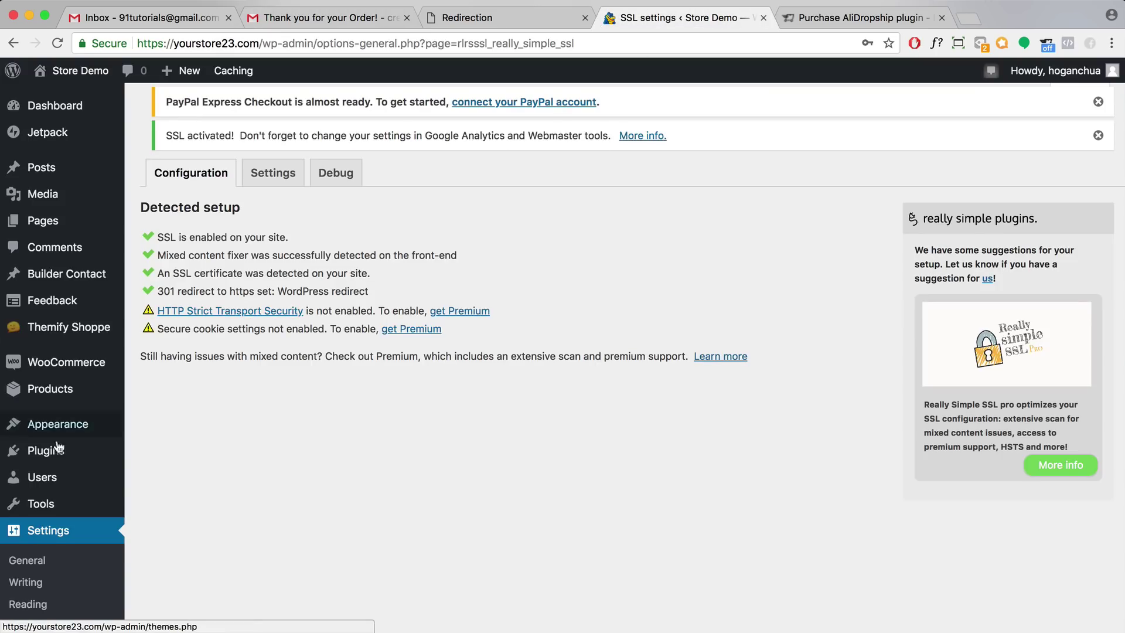
Upload alidswoo_ion.zip from the Dropship WP Tutorial folder as a new plugin, install it, and activate it
left_click(44, 455)
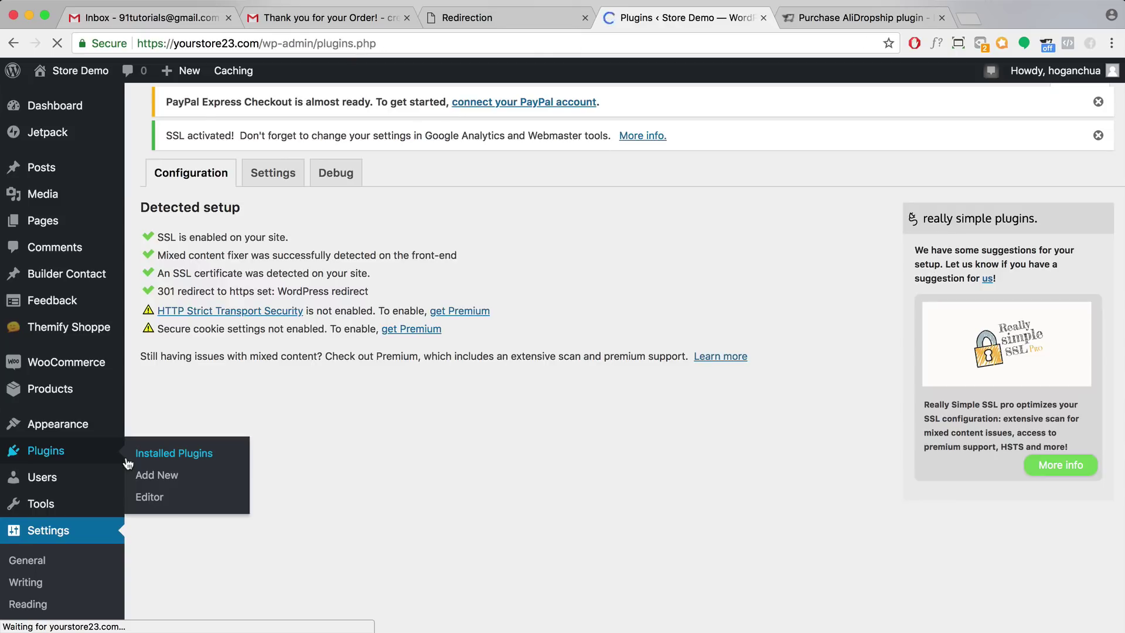
scroll(258, 422, "down", 4)
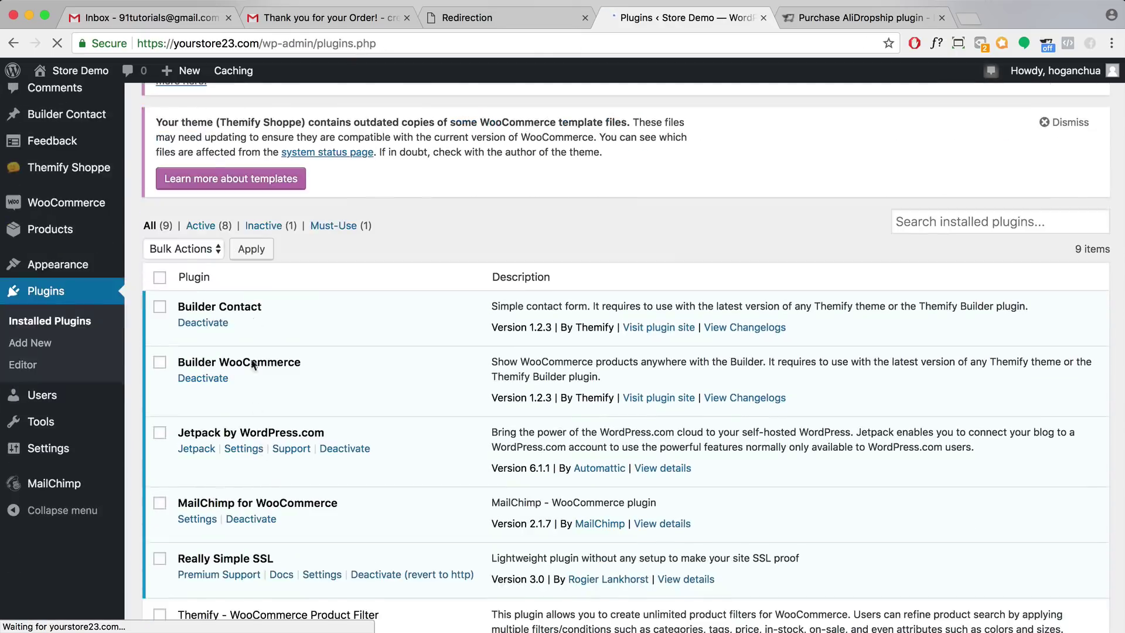
scroll(237, 258, "up", 4)
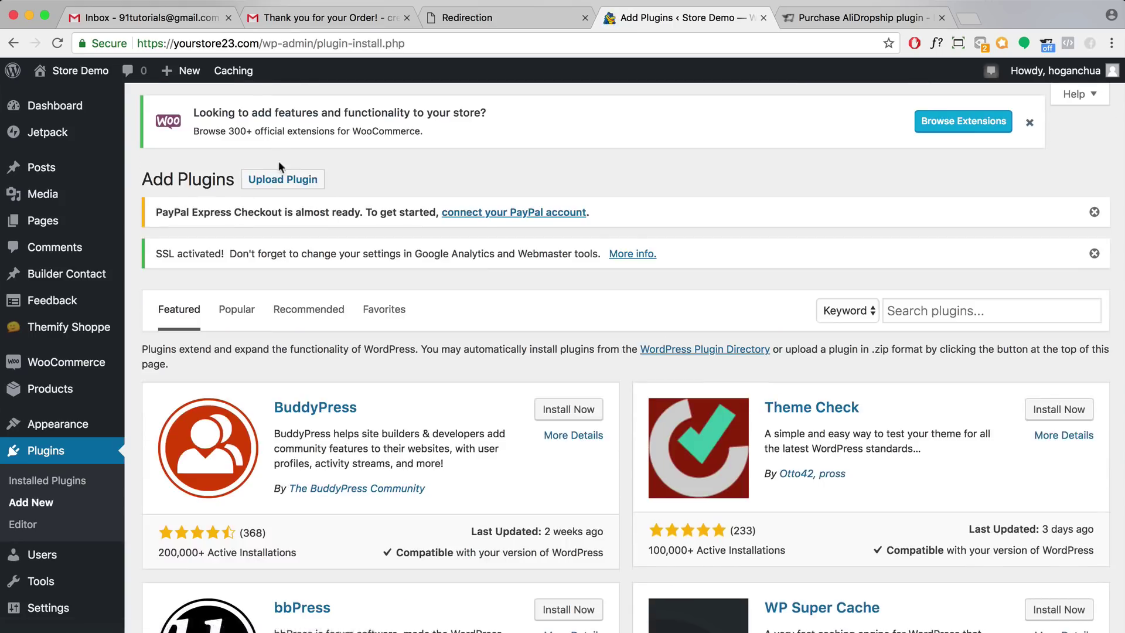
left_click(282, 179)
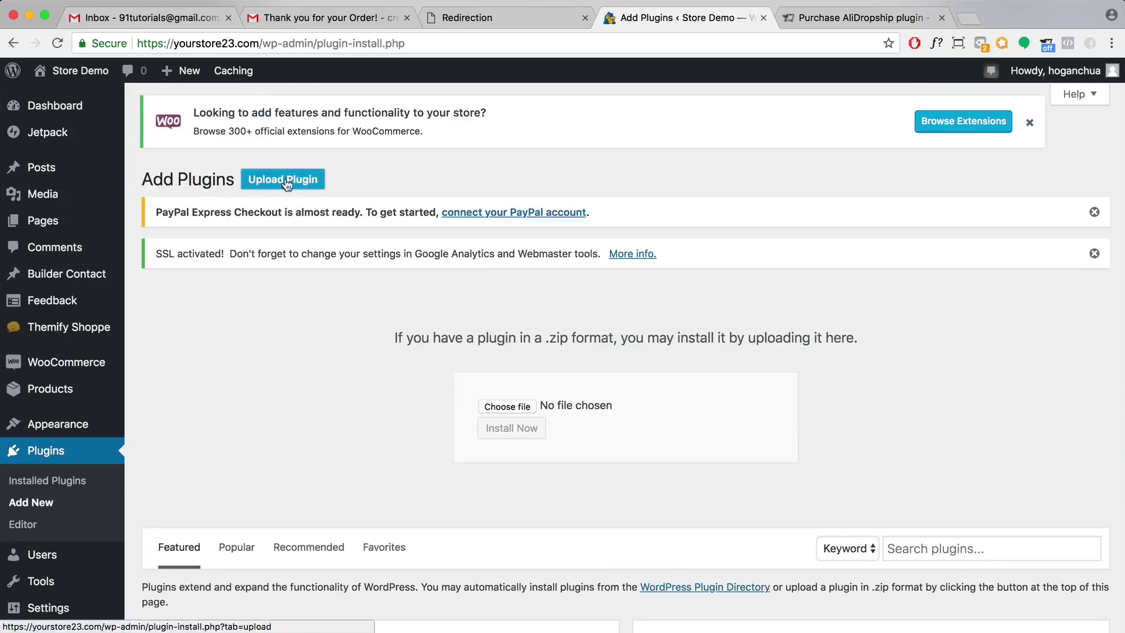
left_click(500, 406)
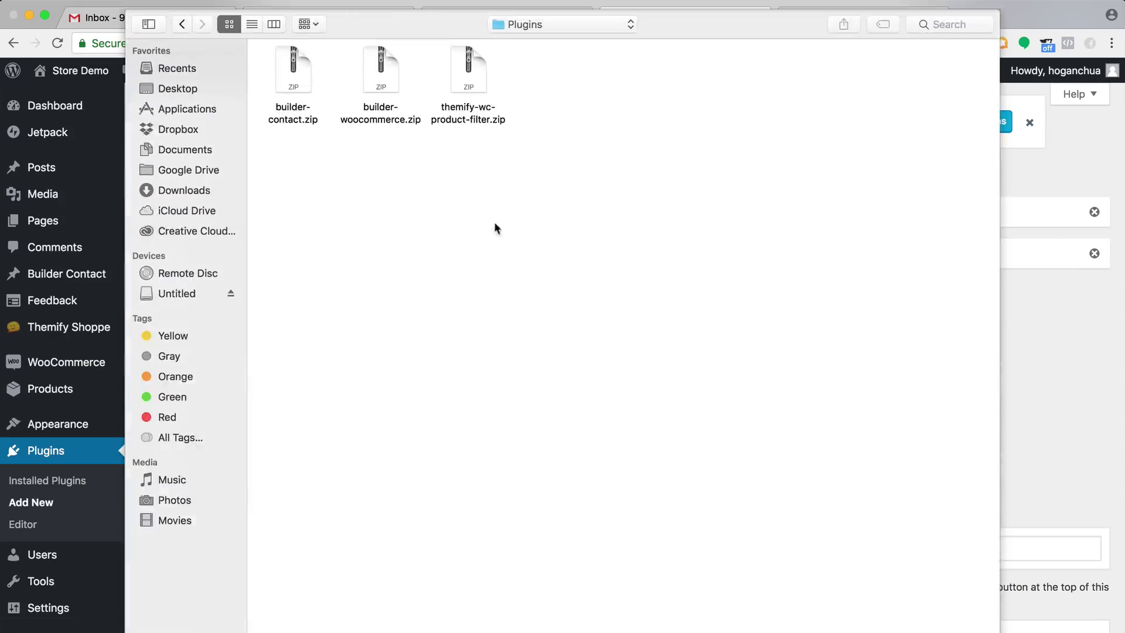
left_click(537, 33)
left_click(536, 39)
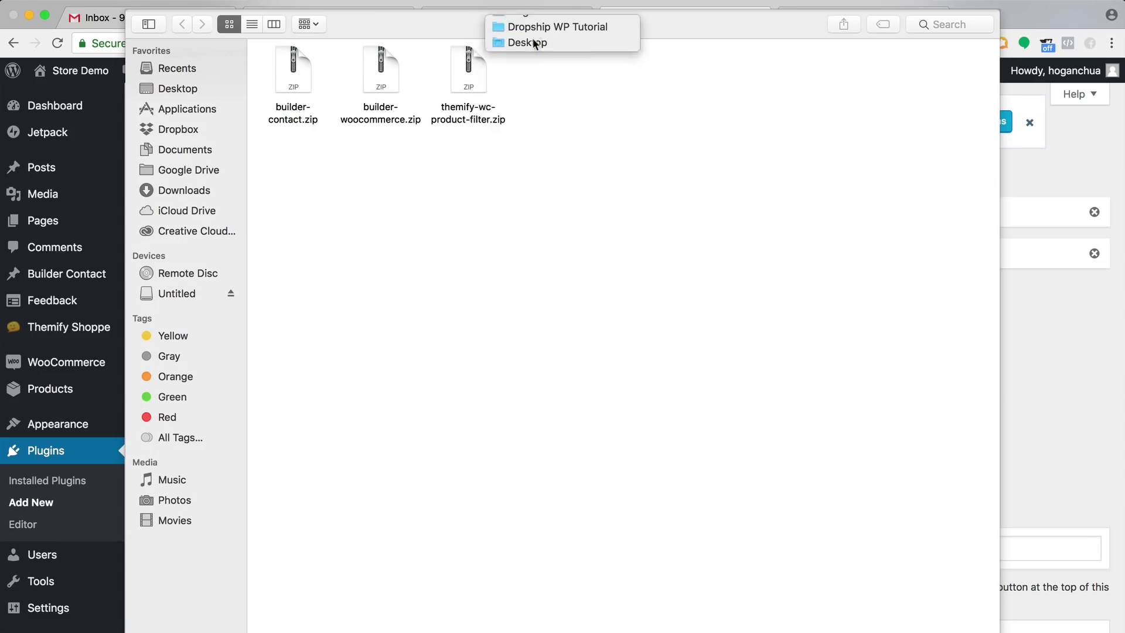
left_click(309, 105)
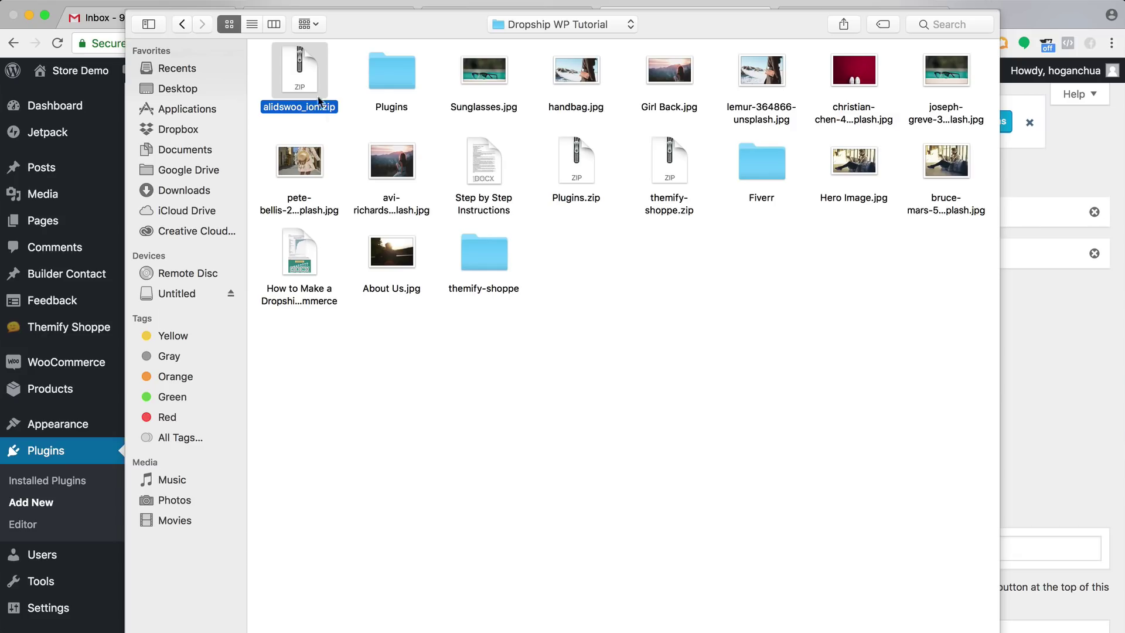
key("Return")
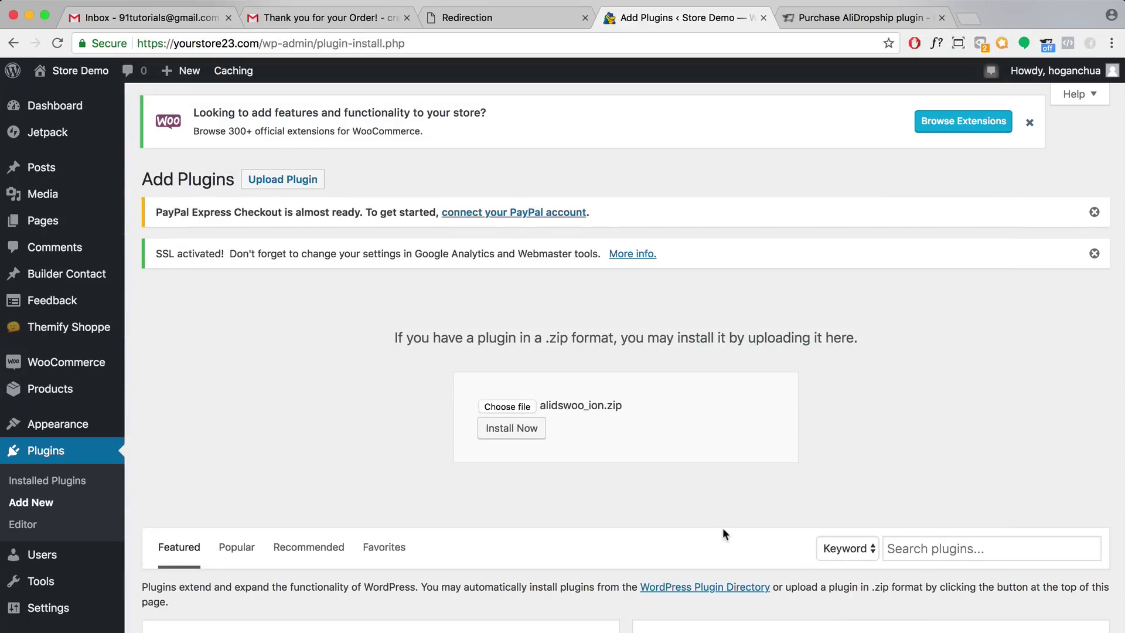
left_click(529, 430)
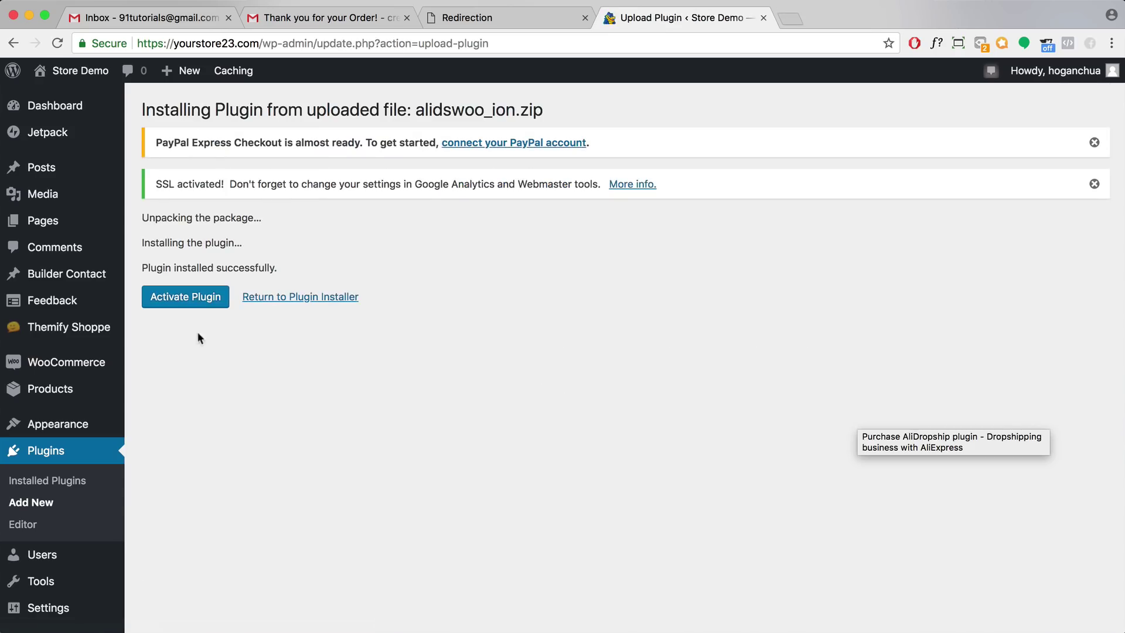
left_click(194, 301)
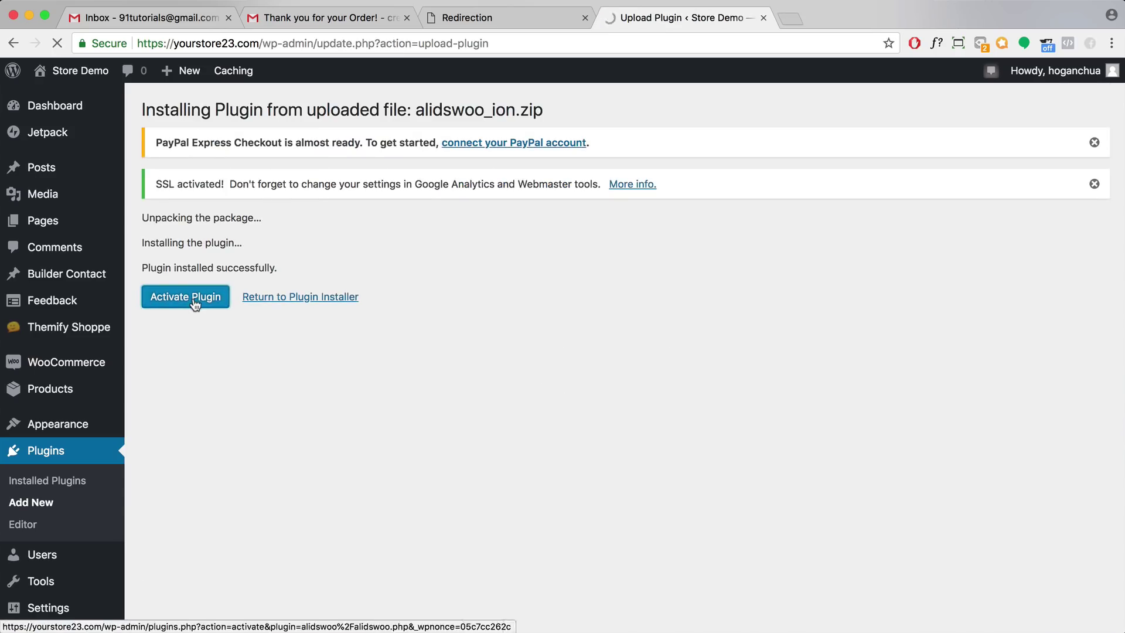
Activate the Themify - WooCommerce Product Filter plugin in the Installed Plugins list, then open a new tab
scroll(287, 322, "down", 7)
scroll(287, 322, "down", 3)
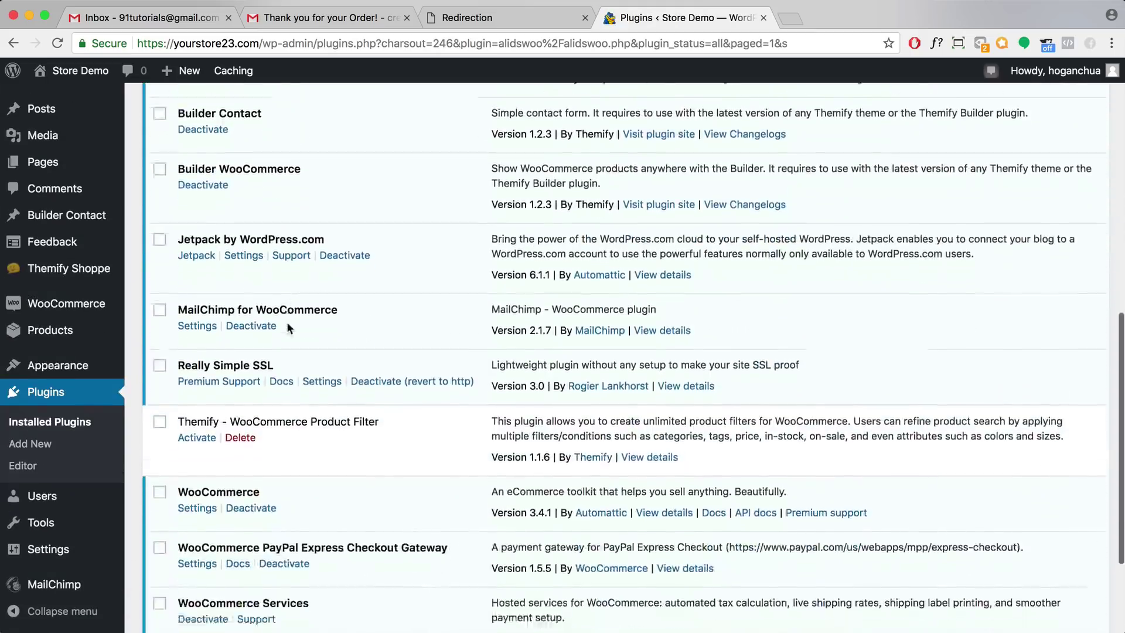
scroll(287, 322, "up", 5)
scroll(287, 327, "down", 4)
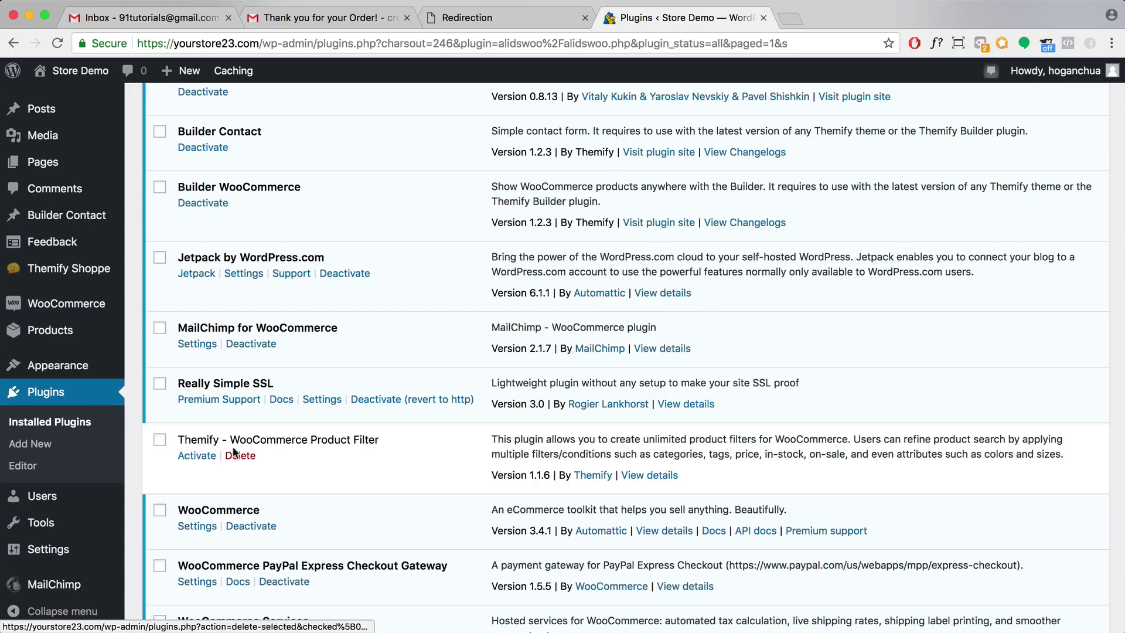
left_click_drag(246, 437, 387, 438)
left_click(197, 455)
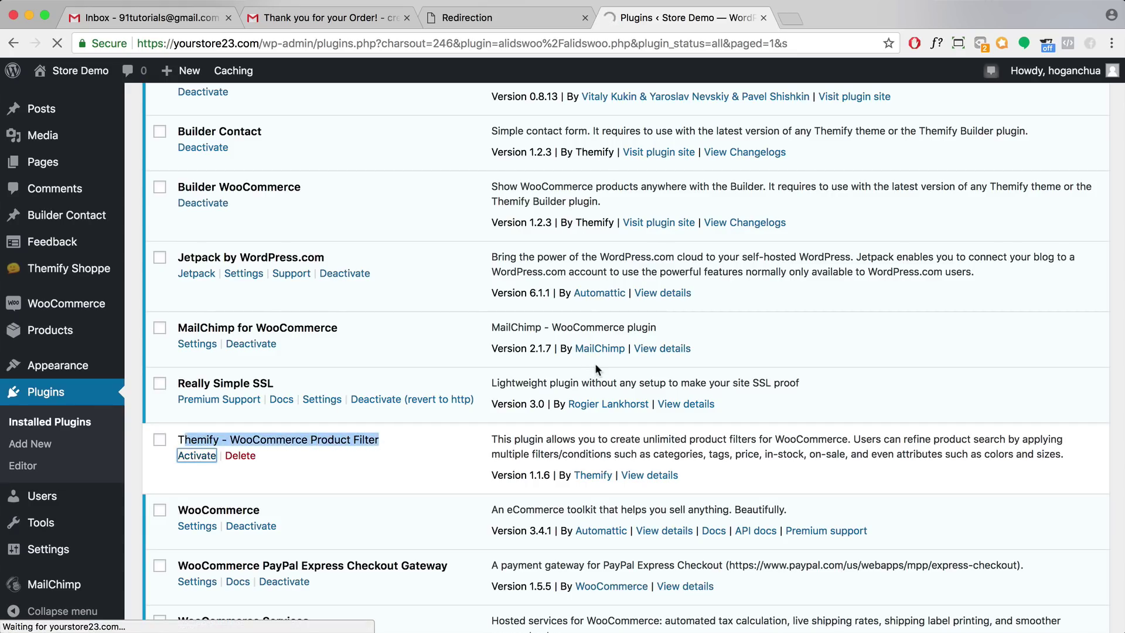
left_click(790, 18)
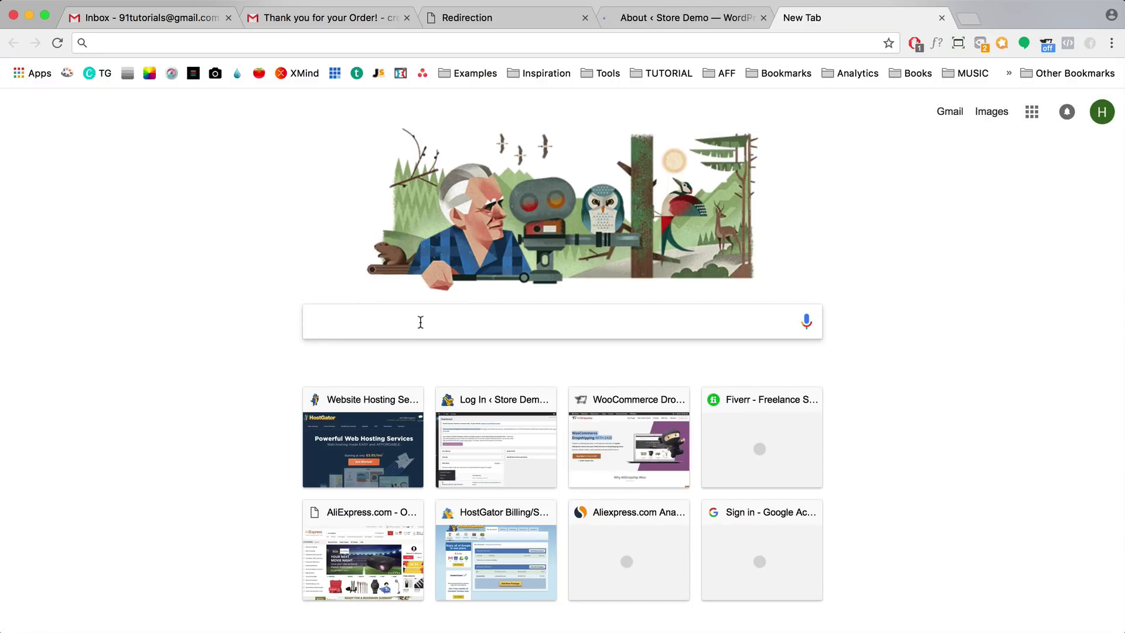
Search Google for 'alidropship chrome' and open the AliDropship Chrome Web Store result
left_click(420, 321)
type("alid")
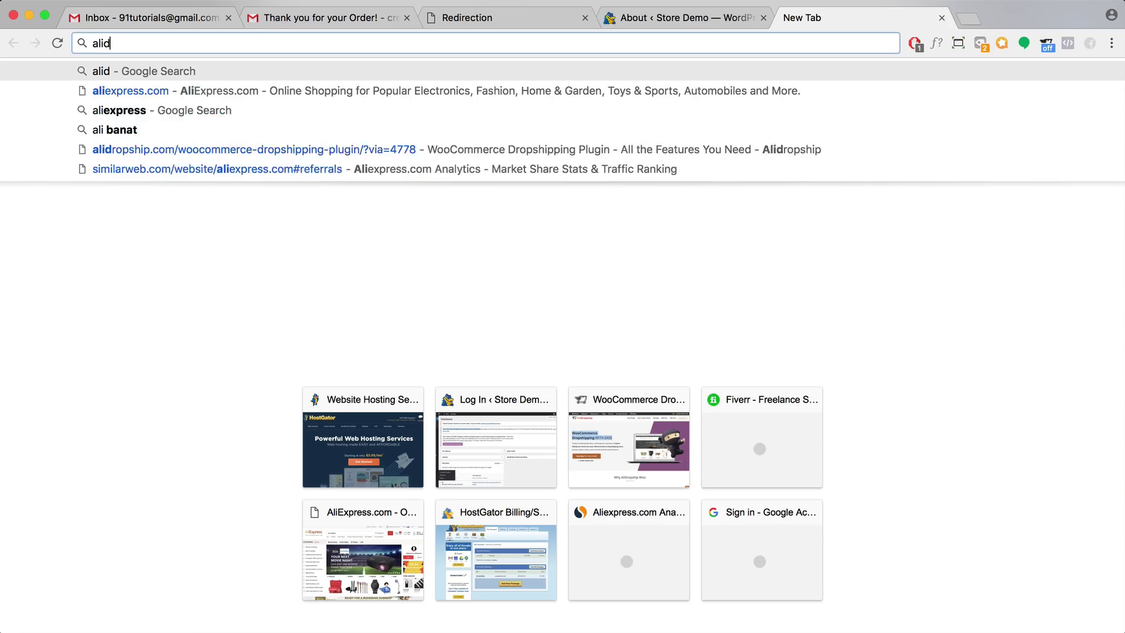
type("ropship chrome")
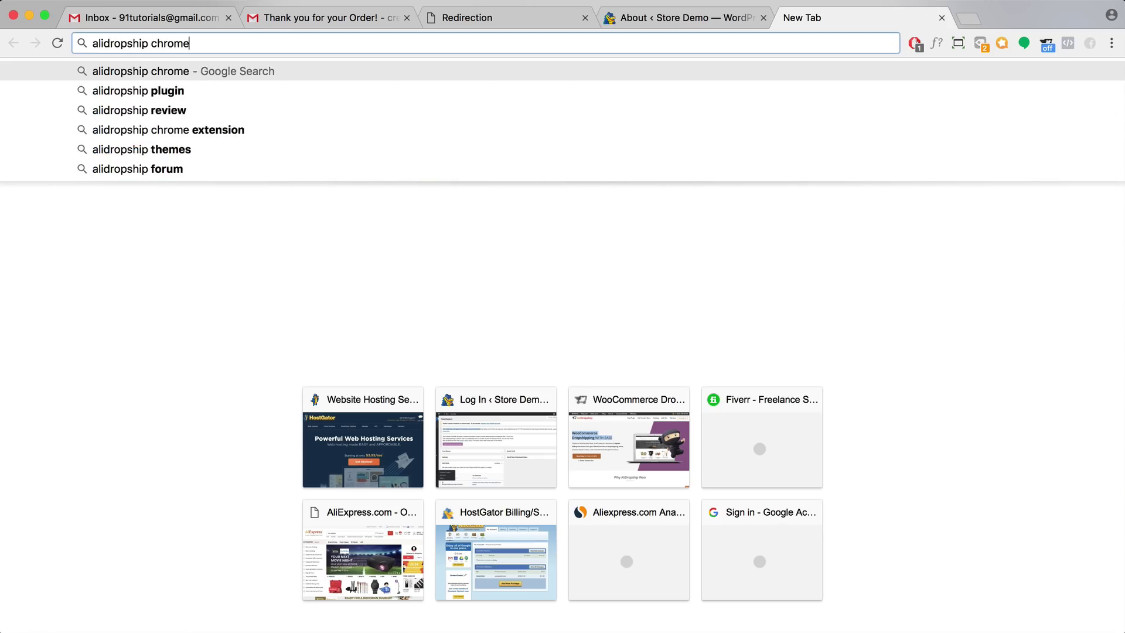
key("Return")
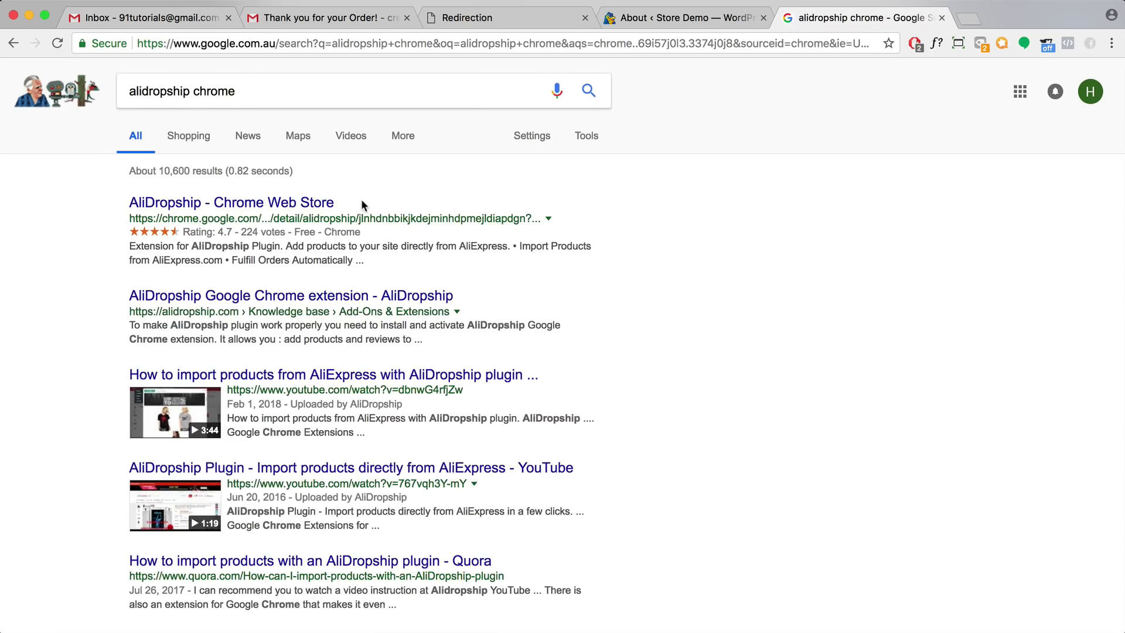
left_click(214, 204)
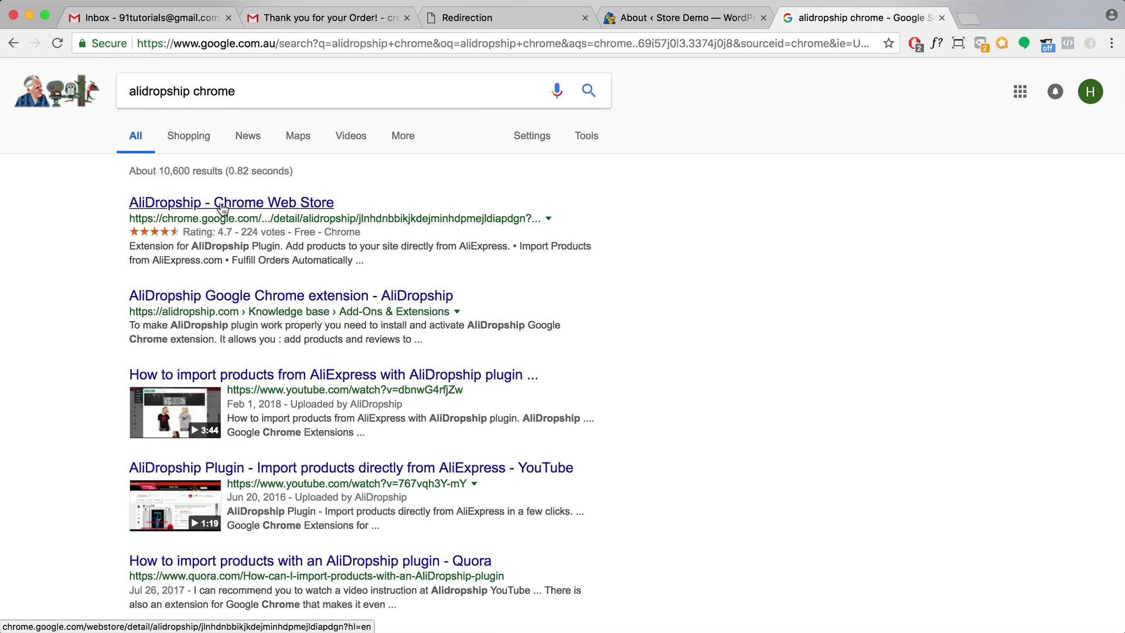
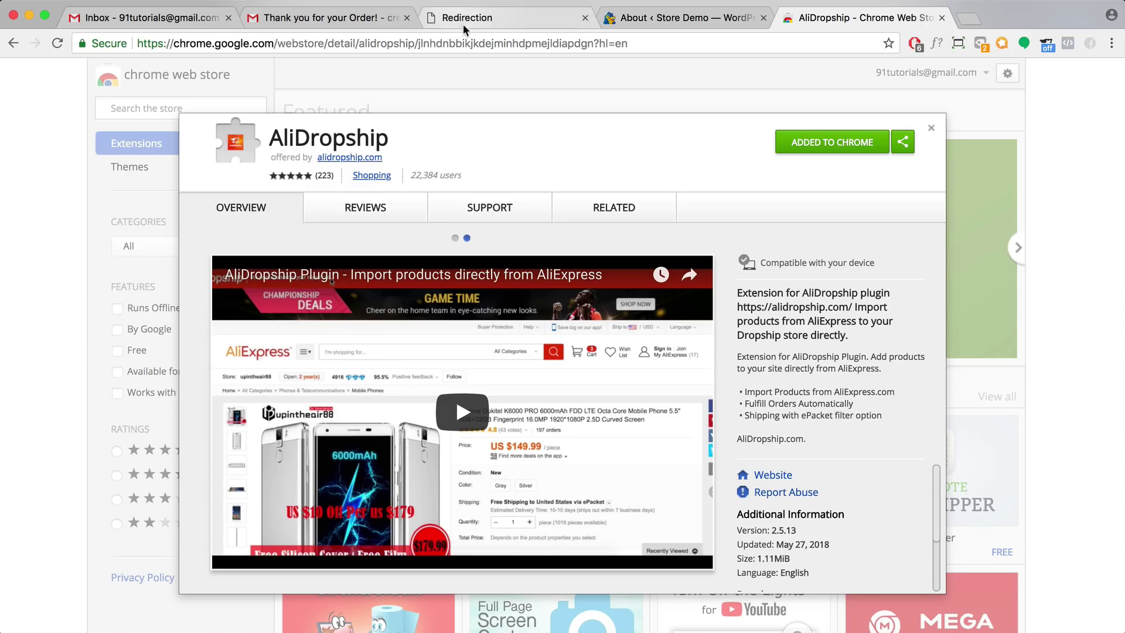
Dismiss the AliDropship extension dialog and close the Chrome Web Store tab
left_click(930, 127)
left_click(941, 18)
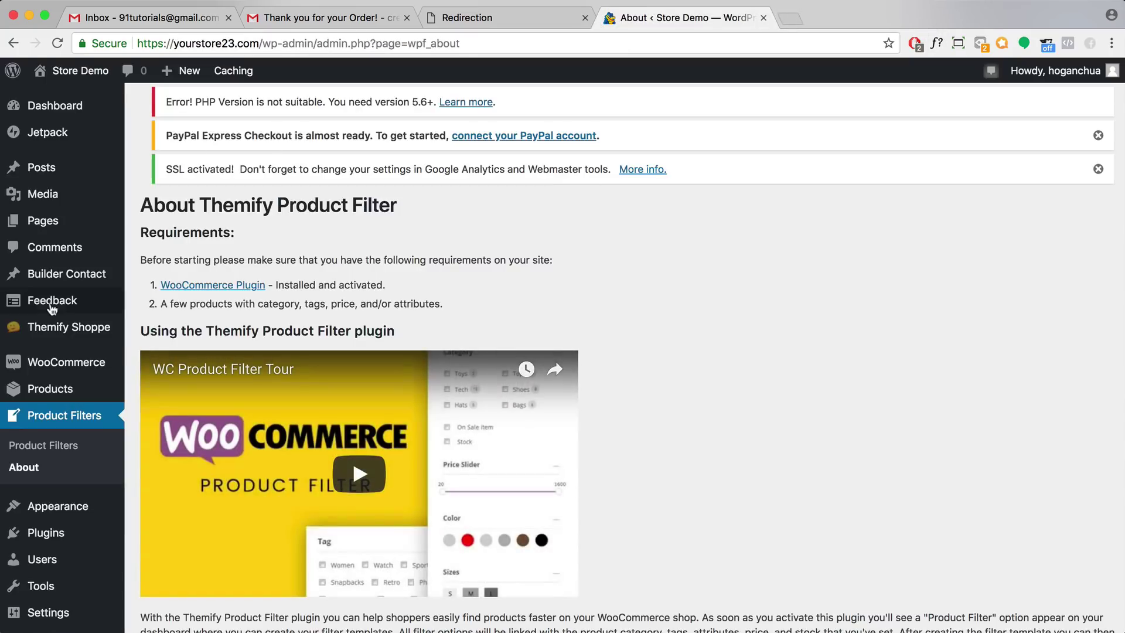
Highlight the 'version 5.6+' PHP requirement in the error and open its ionCube Loader help article
mouse_move(44, 309)
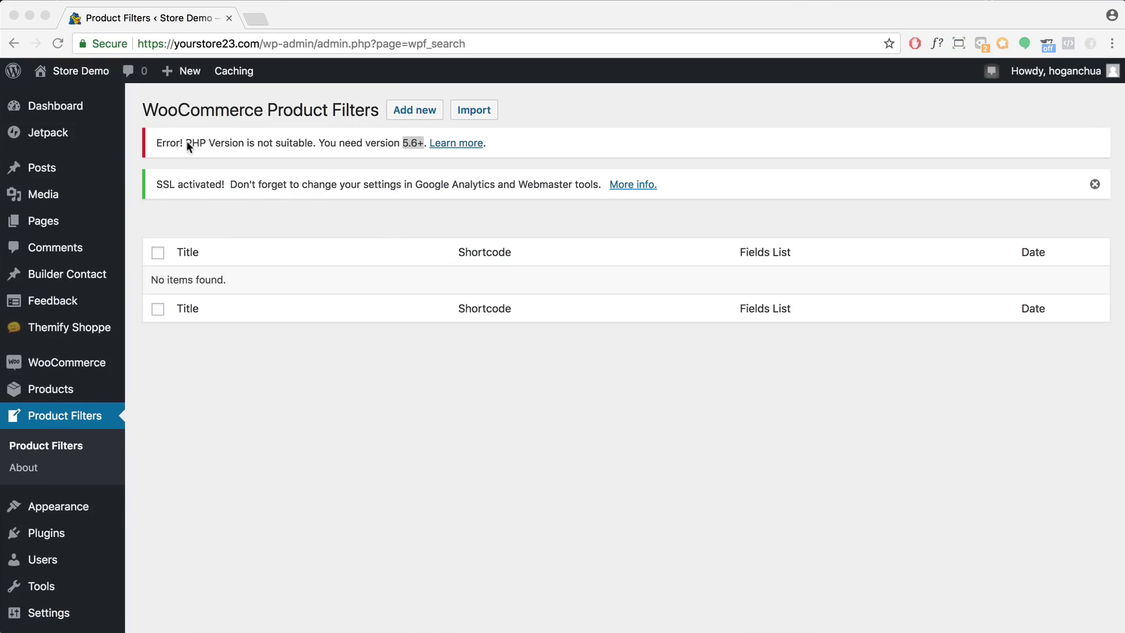
left_click(187, 141)
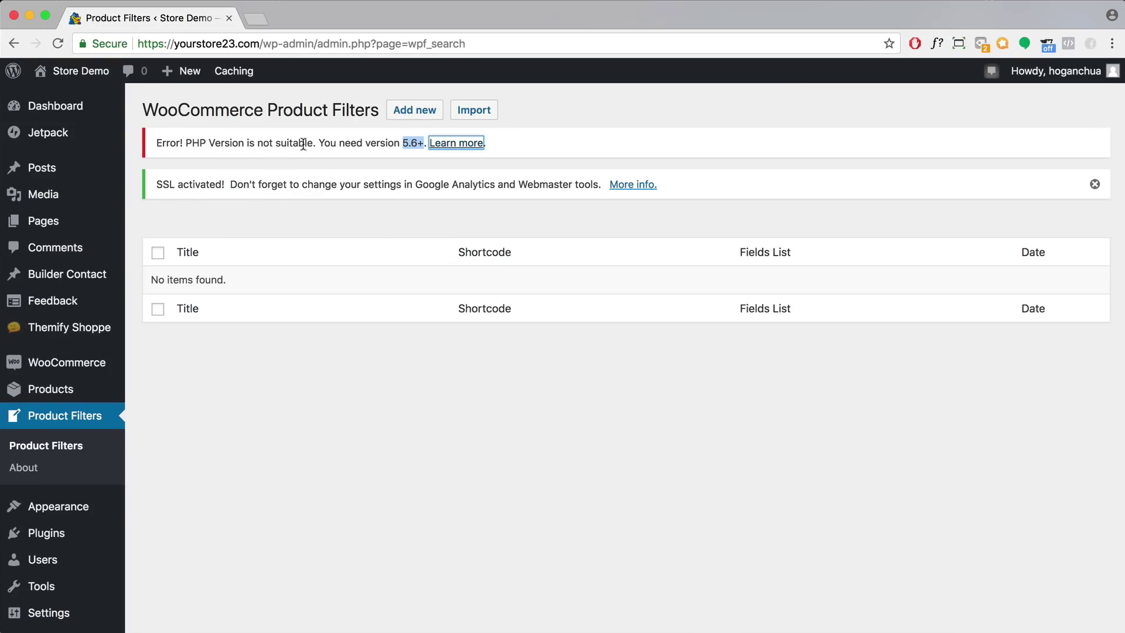
left_click_drag(319, 143, 406, 143)
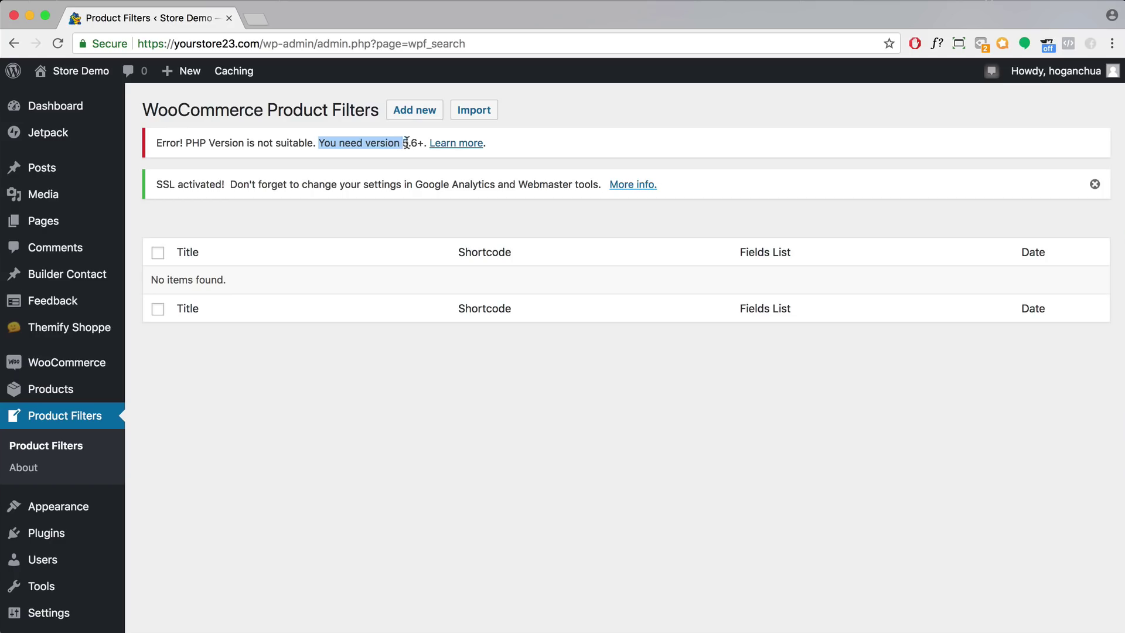
left_click(444, 144)
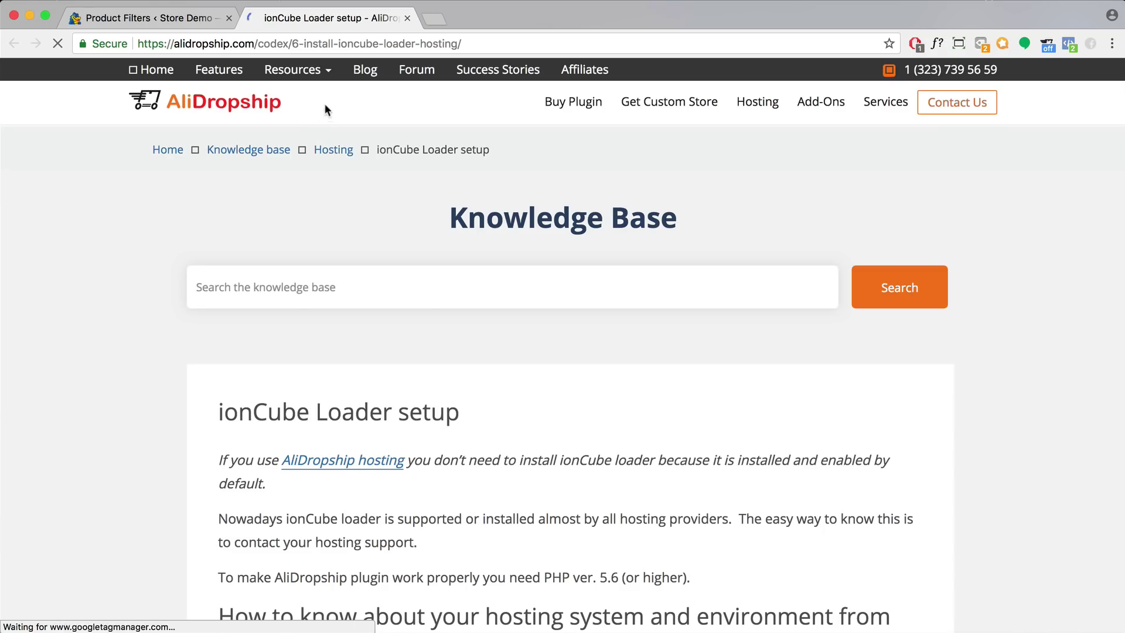
Read the PHP 5.6 requirement, then open the HostGator account info email in Gmail
scroll(431, 310, "down", 4)
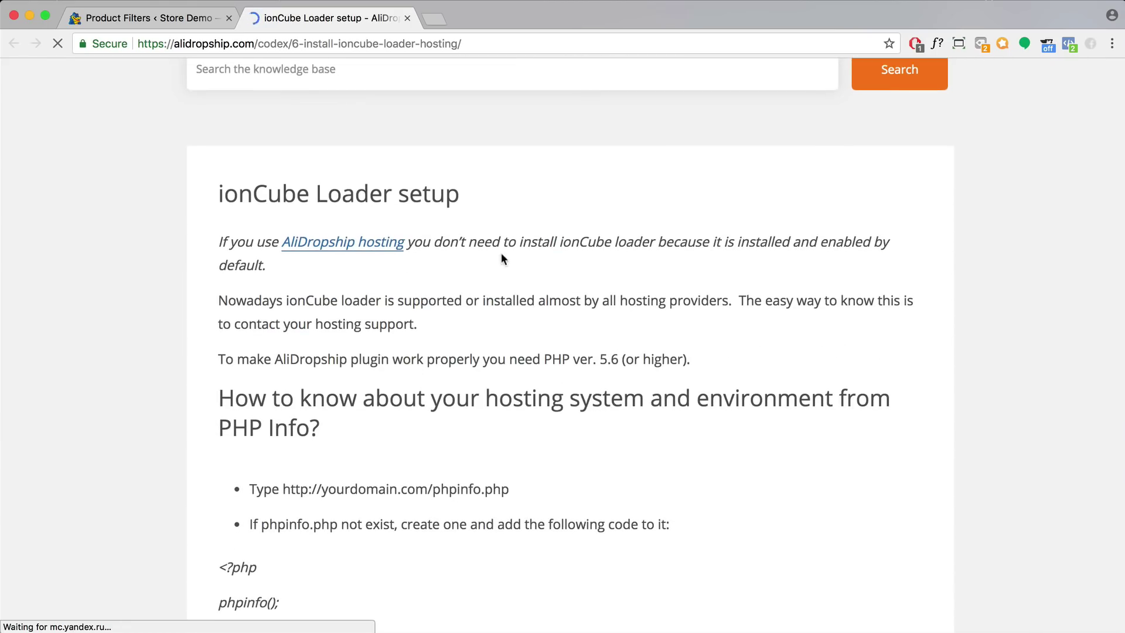
left_click(438, 19)
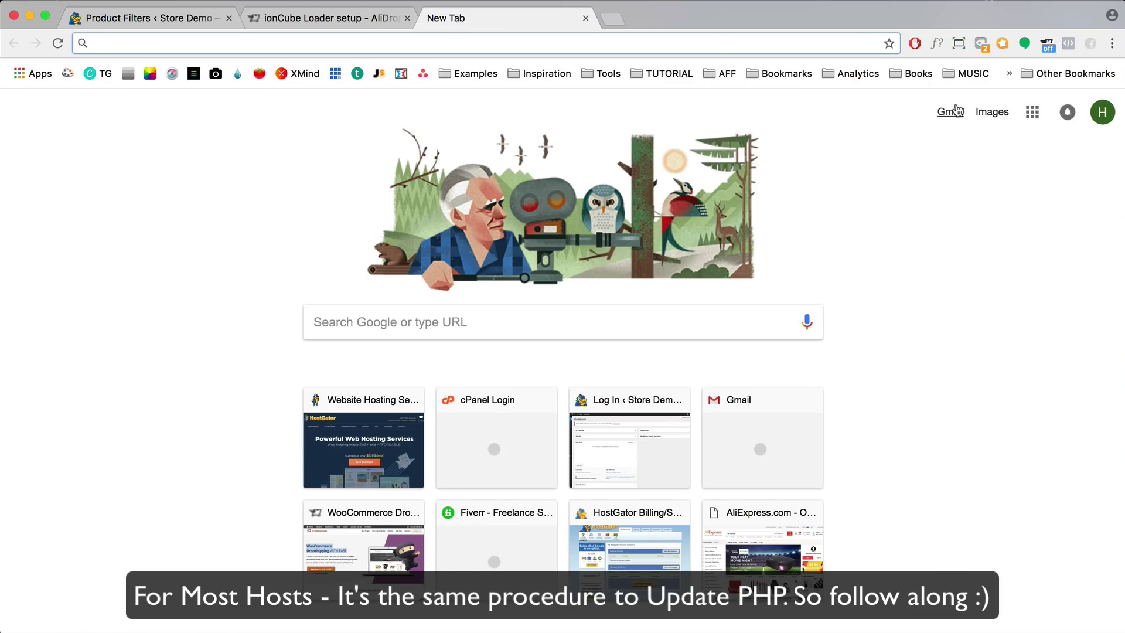
left_click(950, 113)
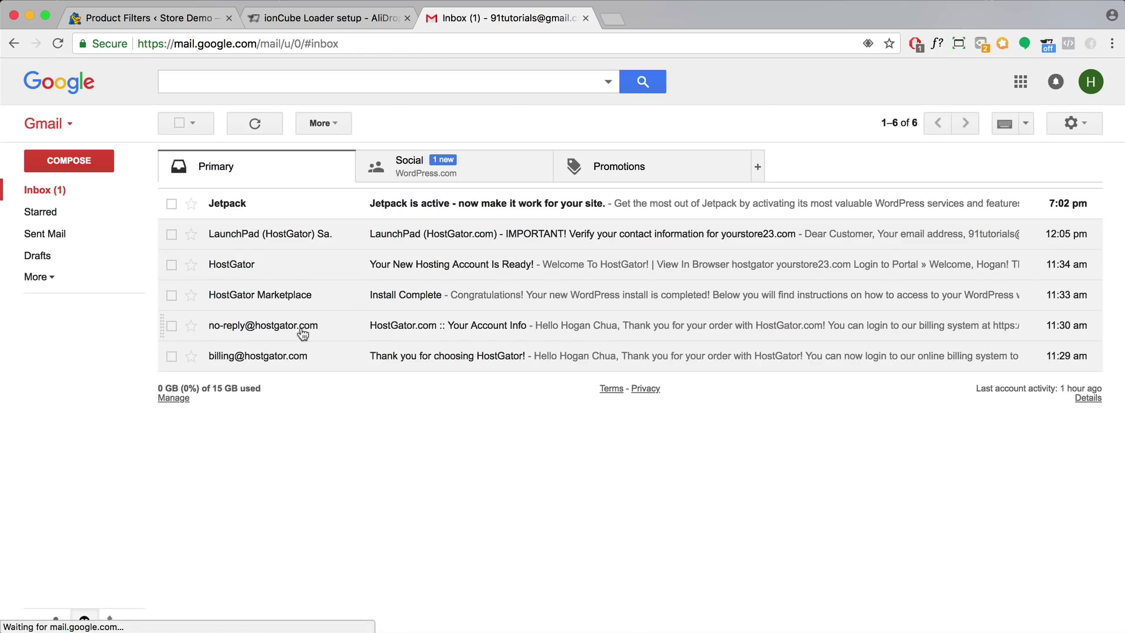
left_click(298, 332)
Log in to HostGator cPanel from the email link and open the PHP Selector page
left_click(432, 302)
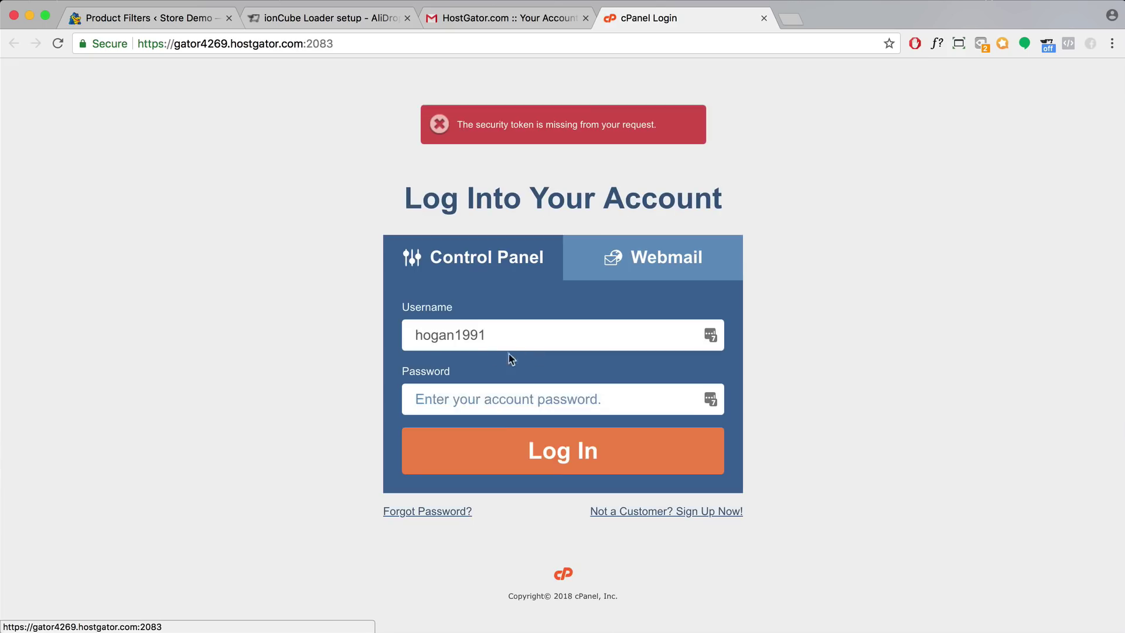
left_click(510, 454)
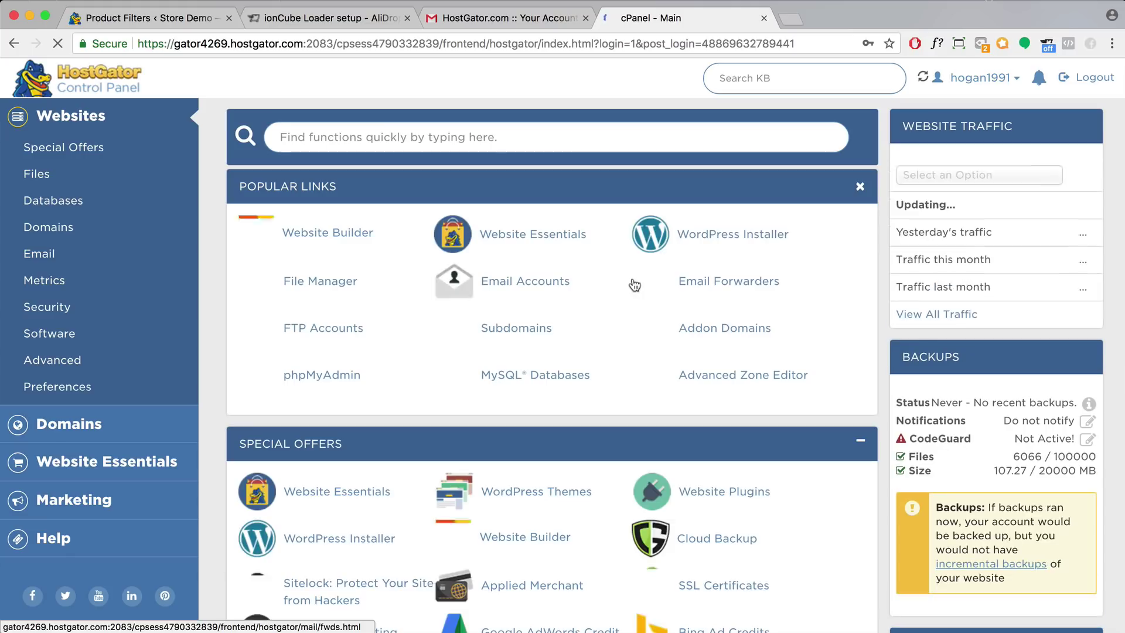
scroll(583, 272, "down", 10)
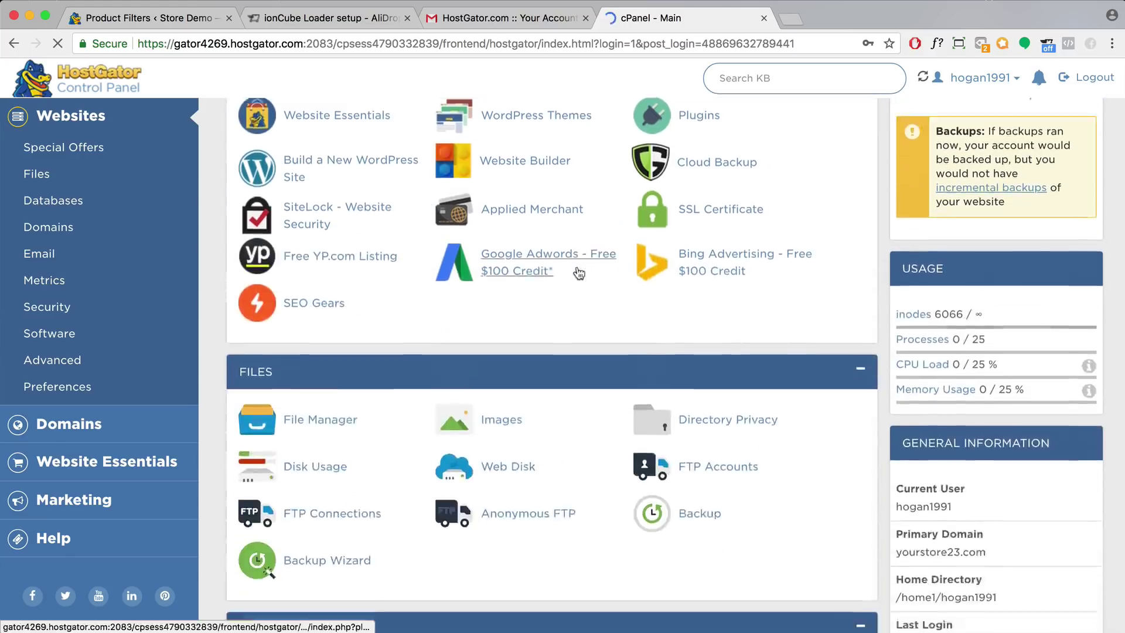
scroll(580, 272, "down", 15)
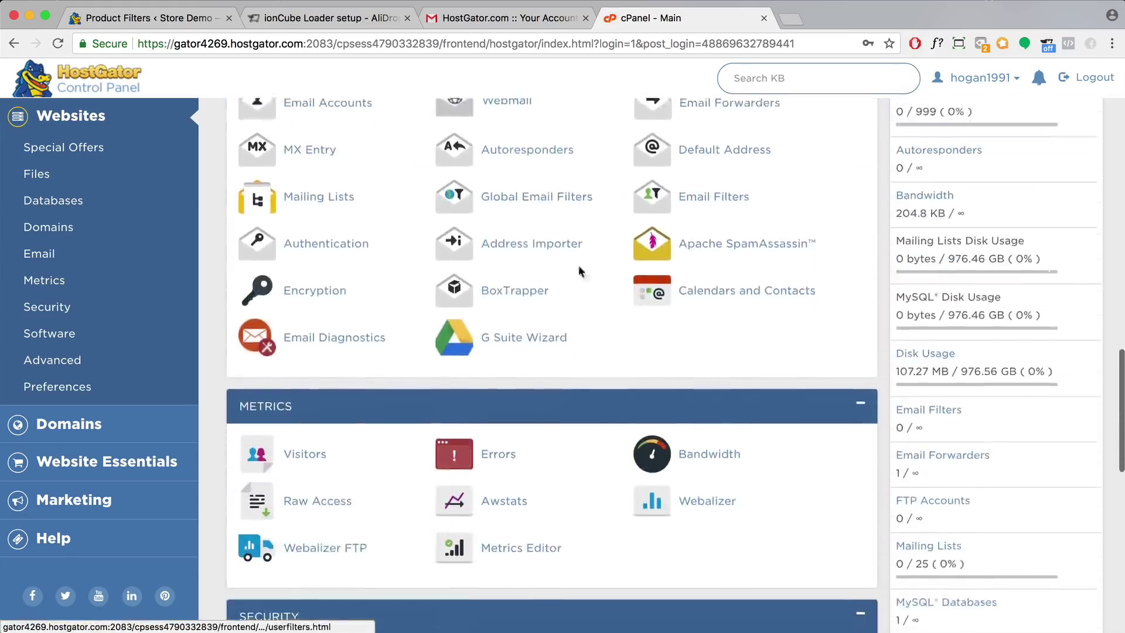
scroll(580, 271, "down", 6)
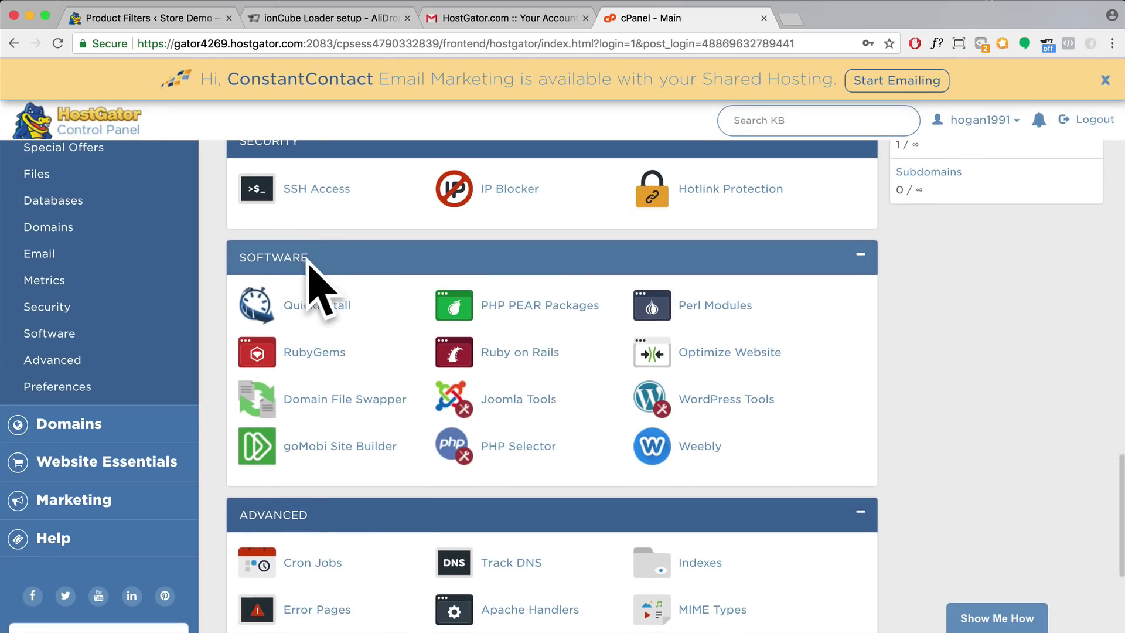
left_click(519, 446)
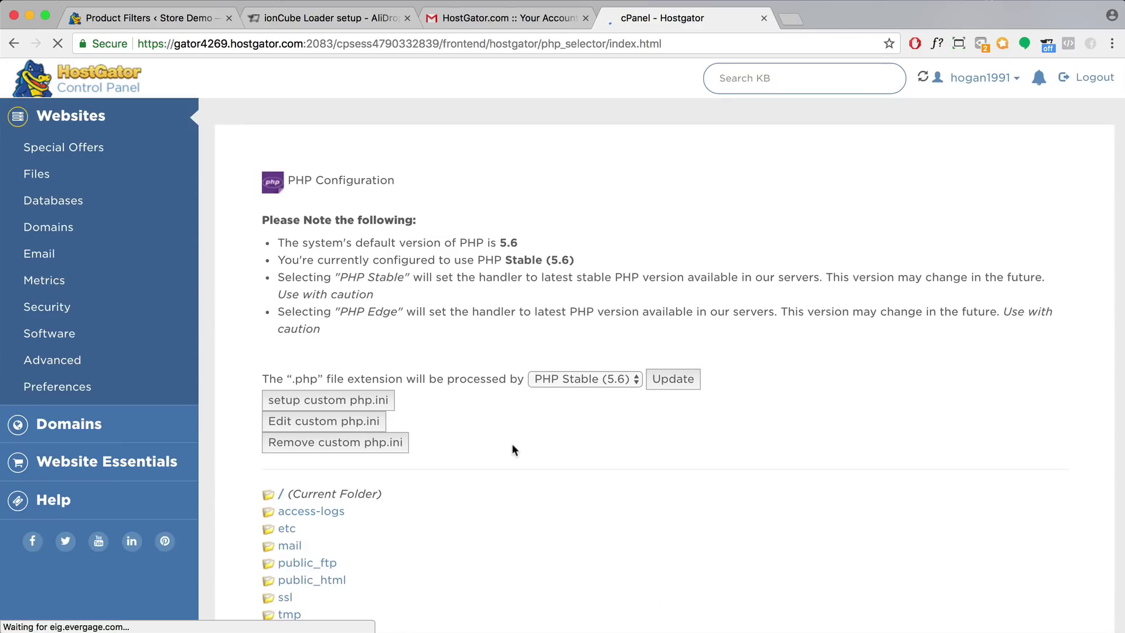
Change public_html from PHP 5.5 to PHP 5.6, then return to the WordPress tab
scroll(485, 398, "down", 5)
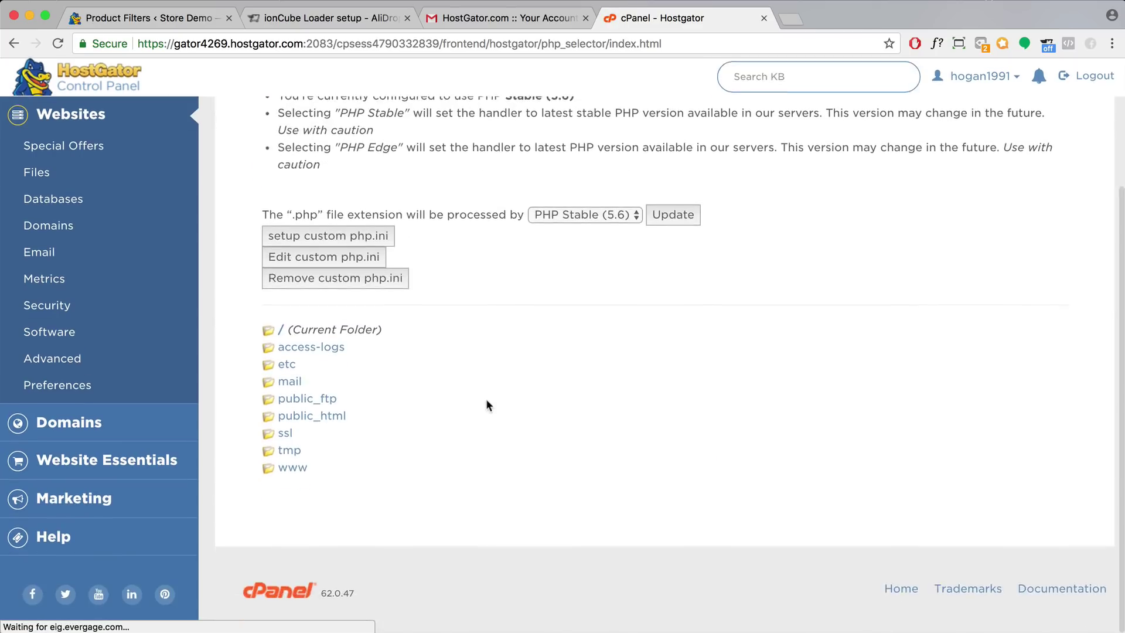
left_click(306, 418)
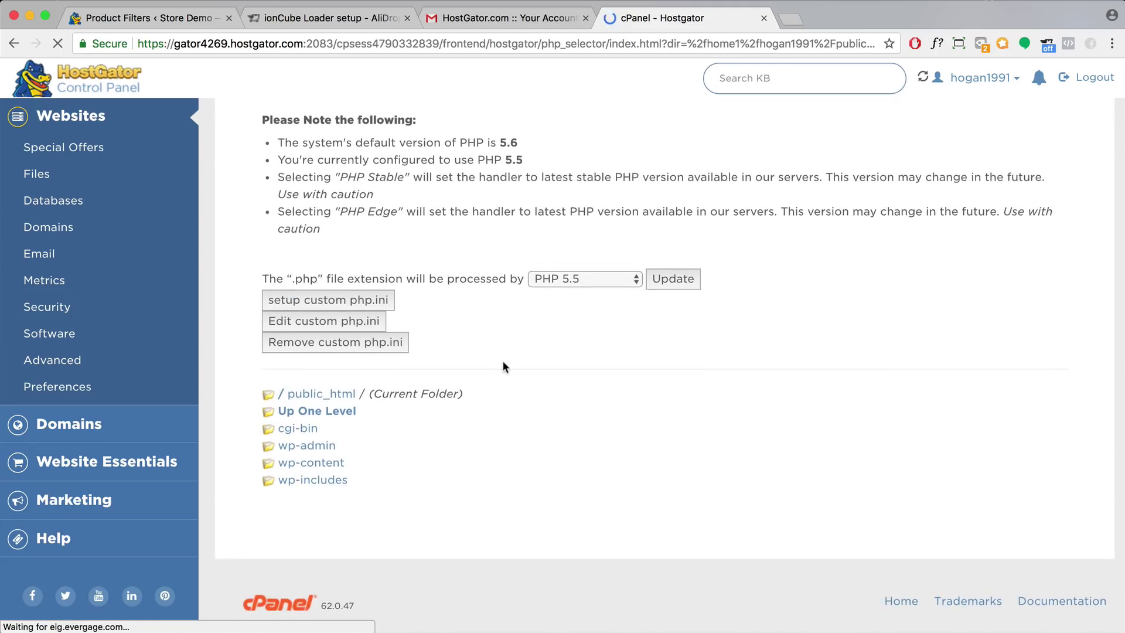
left_click_drag(529, 217, 281, 209)
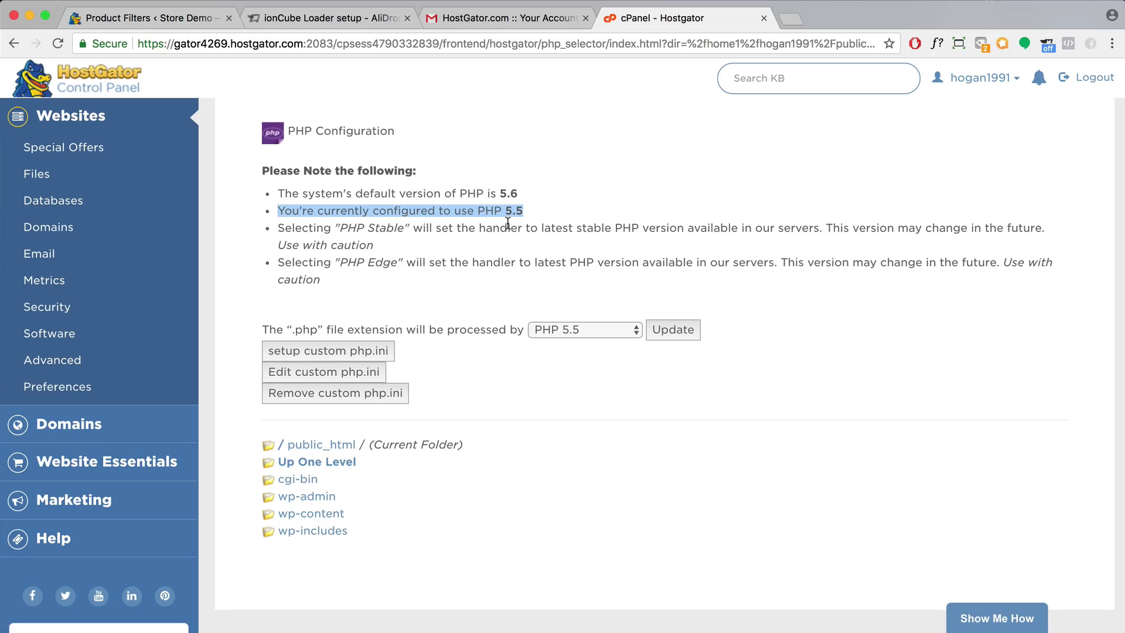
left_click(595, 332)
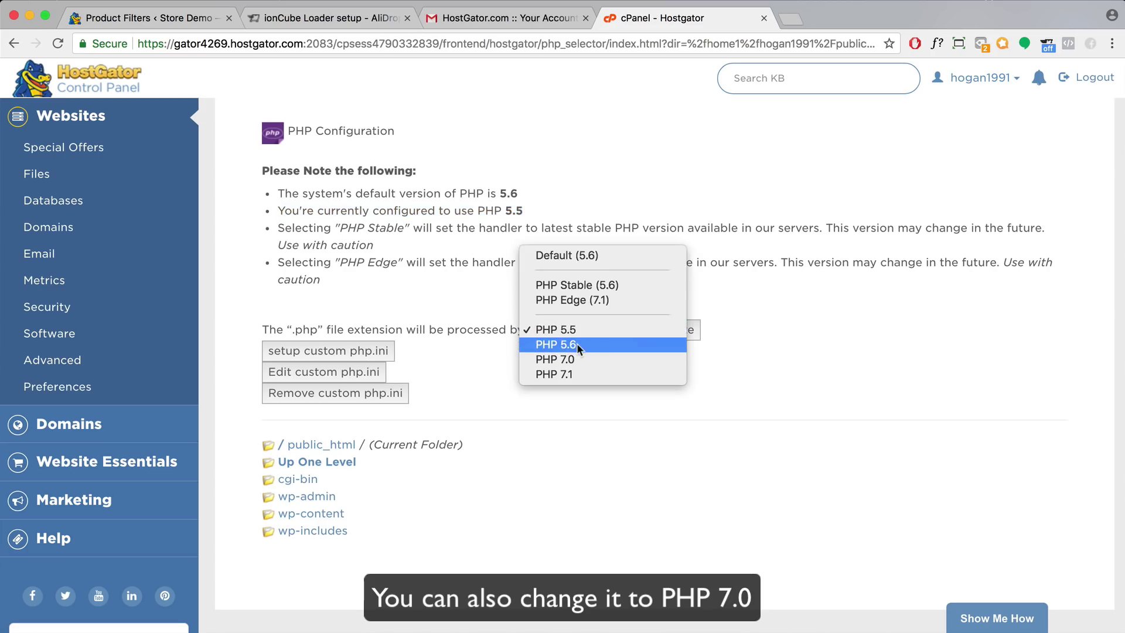
left_click(578, 344)
left_click(681, 333)
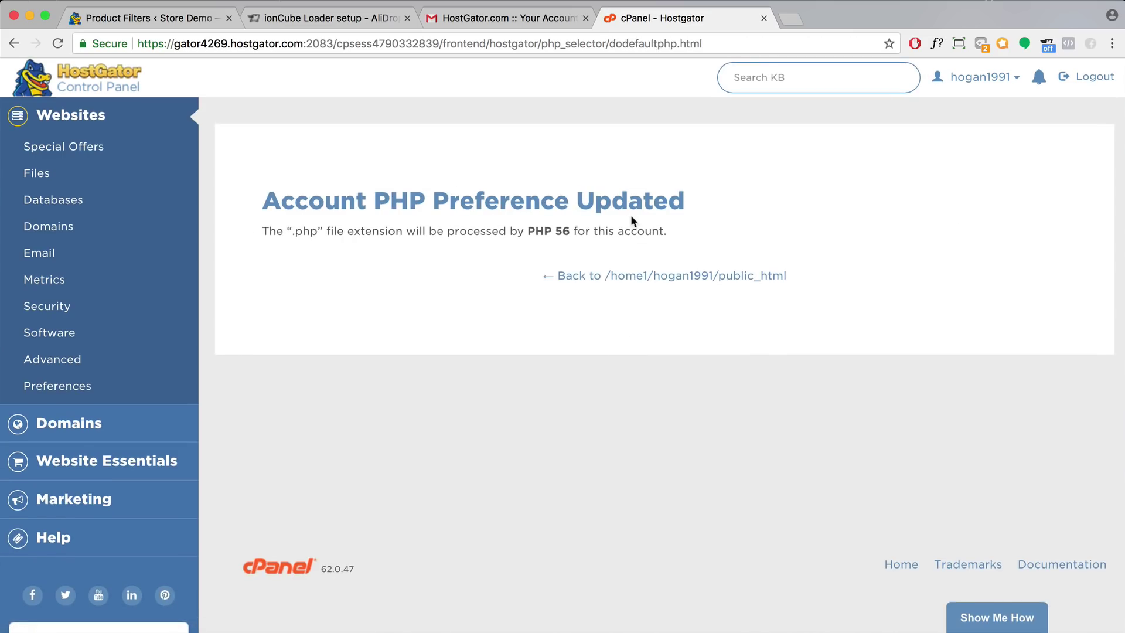
left_click(158, 19)
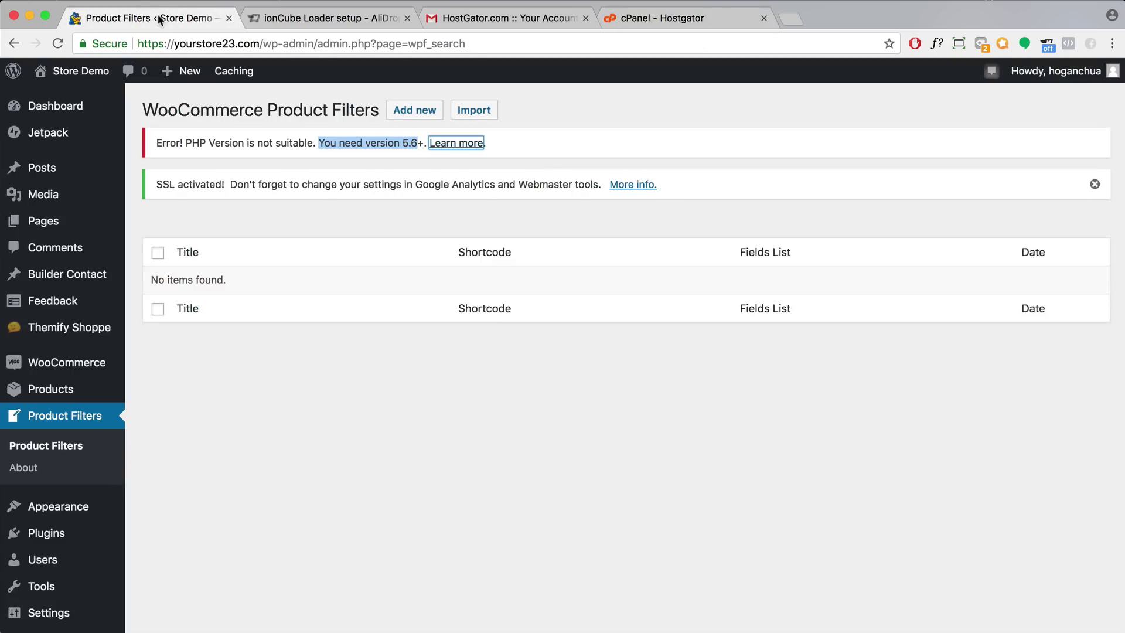
Reload the Product Filters page to confirm the PHP version error is gone
left_click(59, 43)
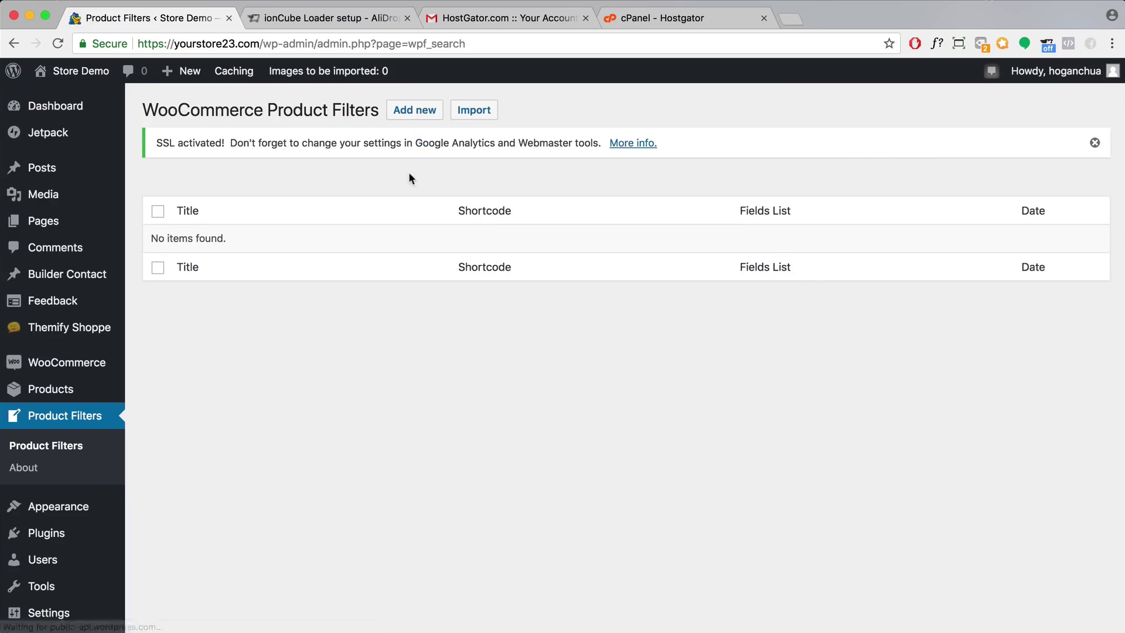
scroll(14, 345, "down", 3)
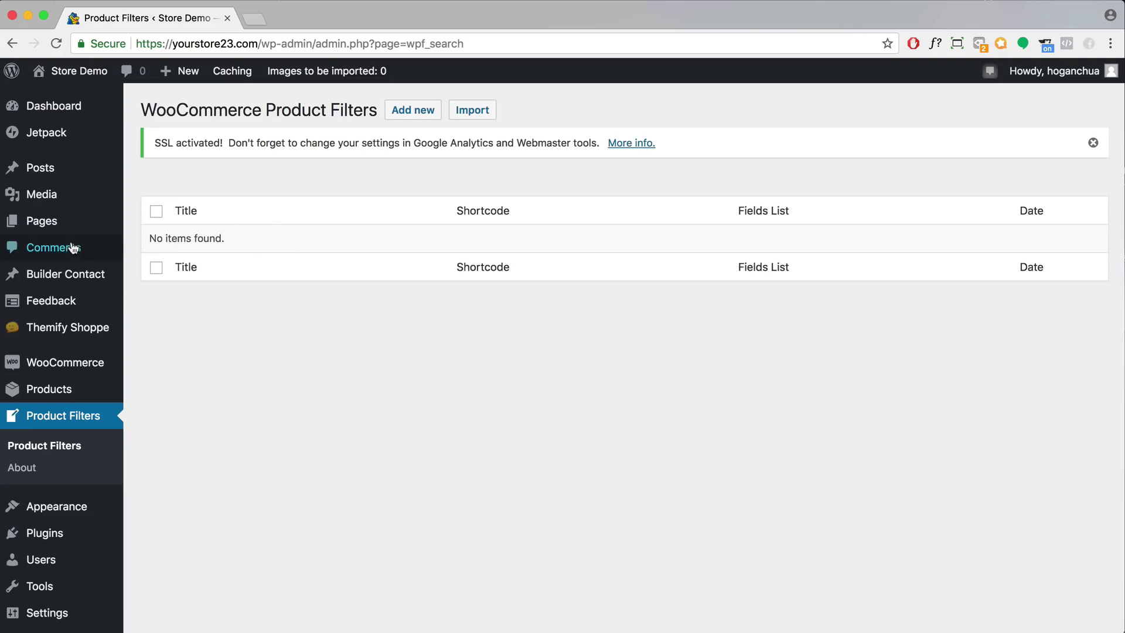
Publish a blank page titled 'Home' and begin another new page
left_click(42, 228)
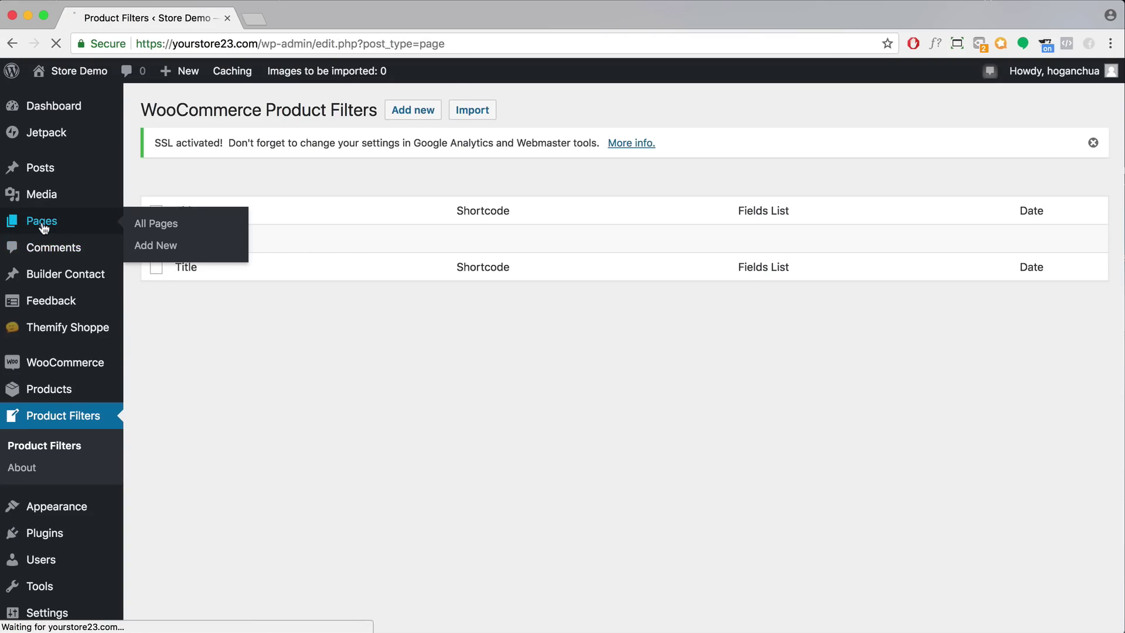
scroll(284, 318, "down", 1)
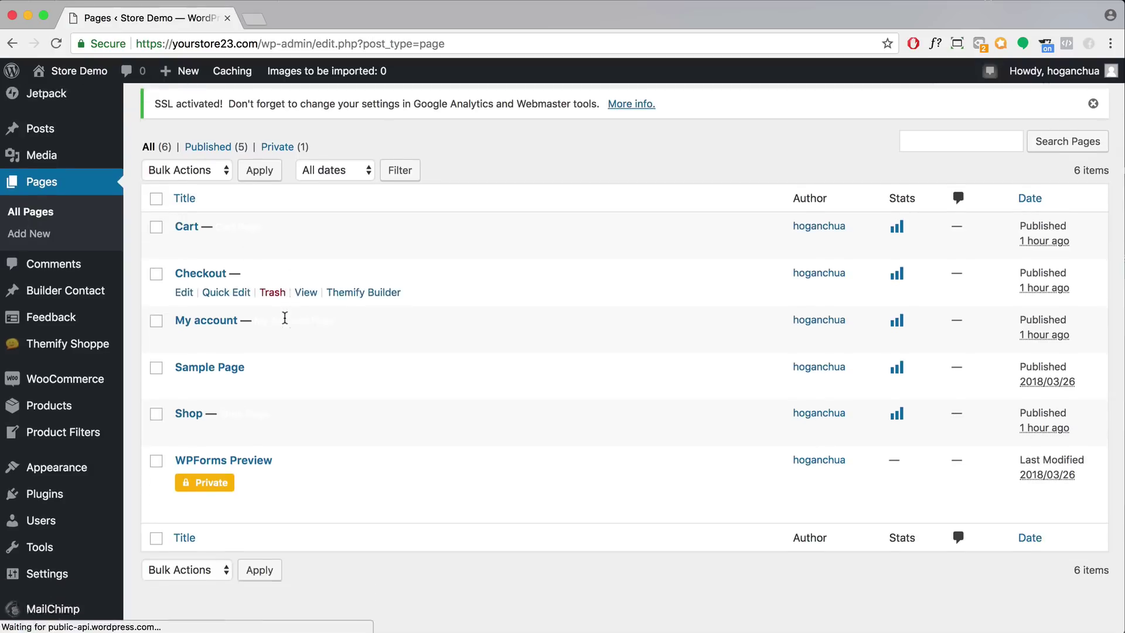
scroll(284, 318, "down", 2)
scroll(286, 322, "up", 1)
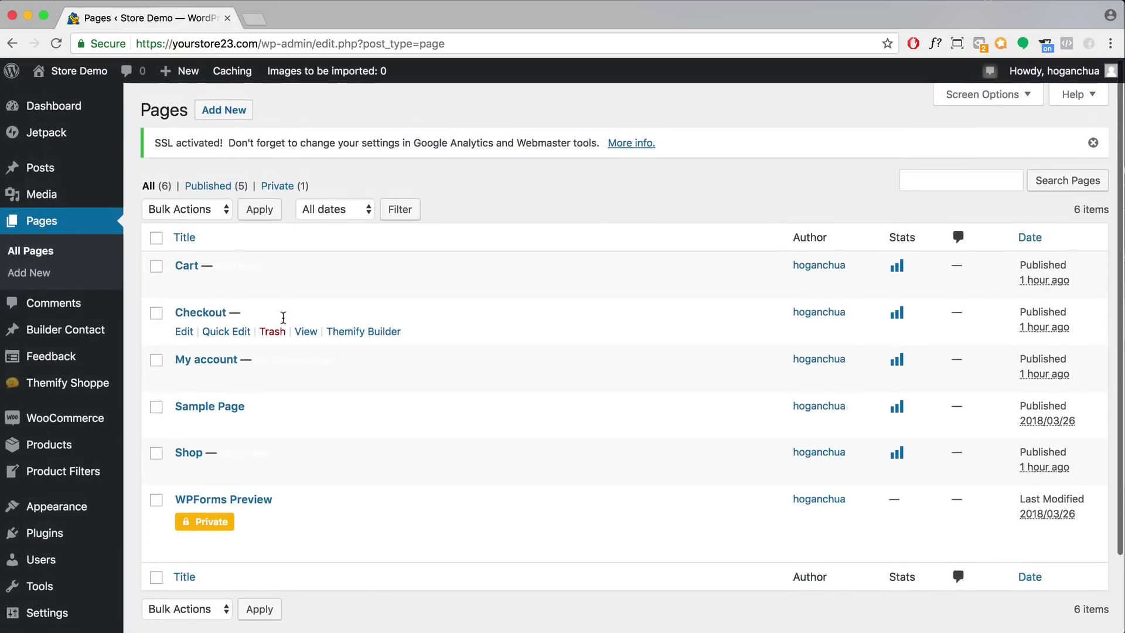
left_click(224, 115)
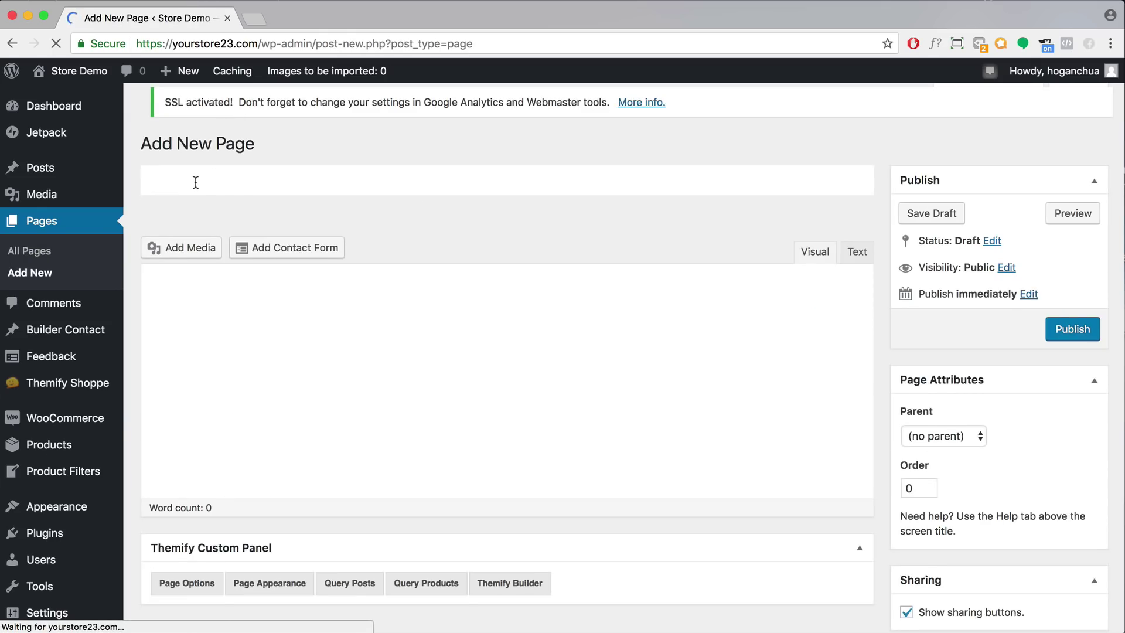
type("Home")
key("Tab")
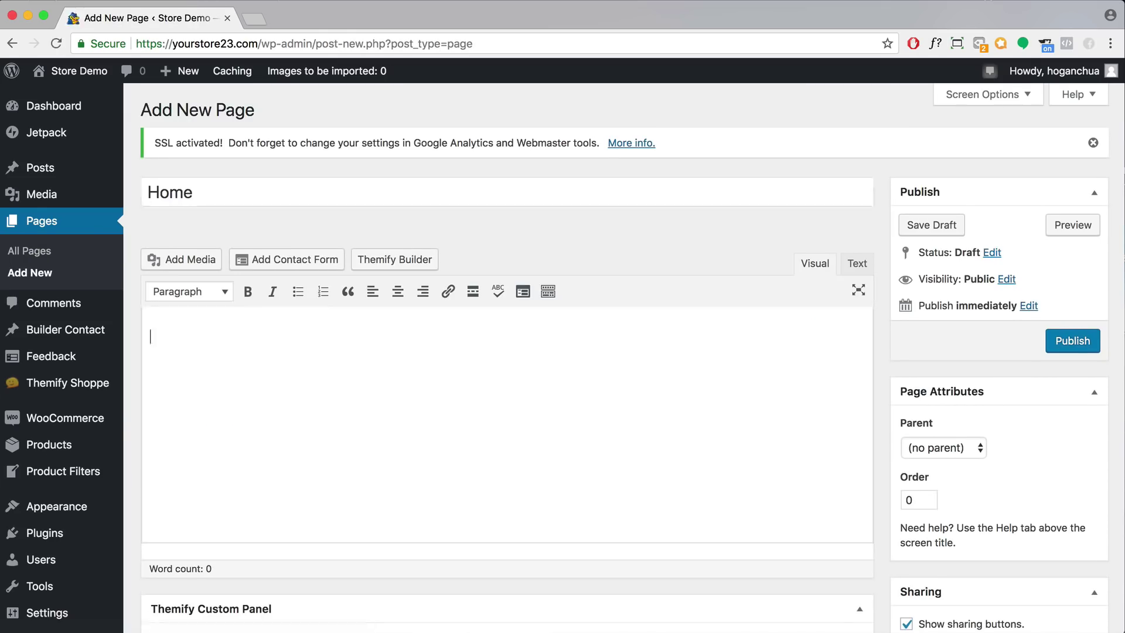
left_click(1073, 346)
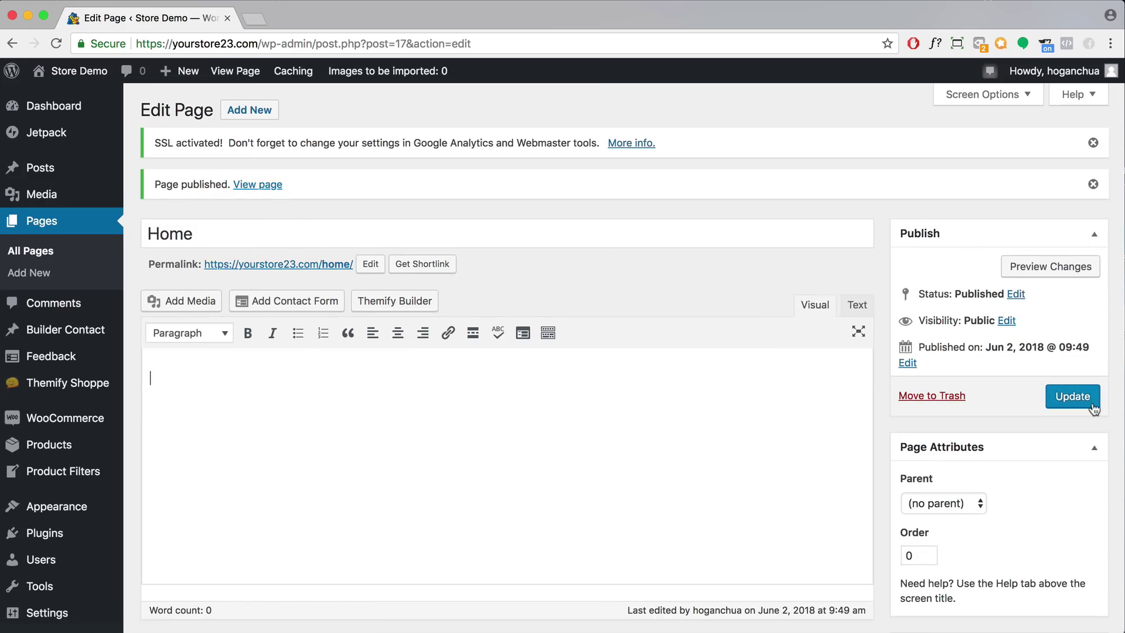
left_click(245, 116)
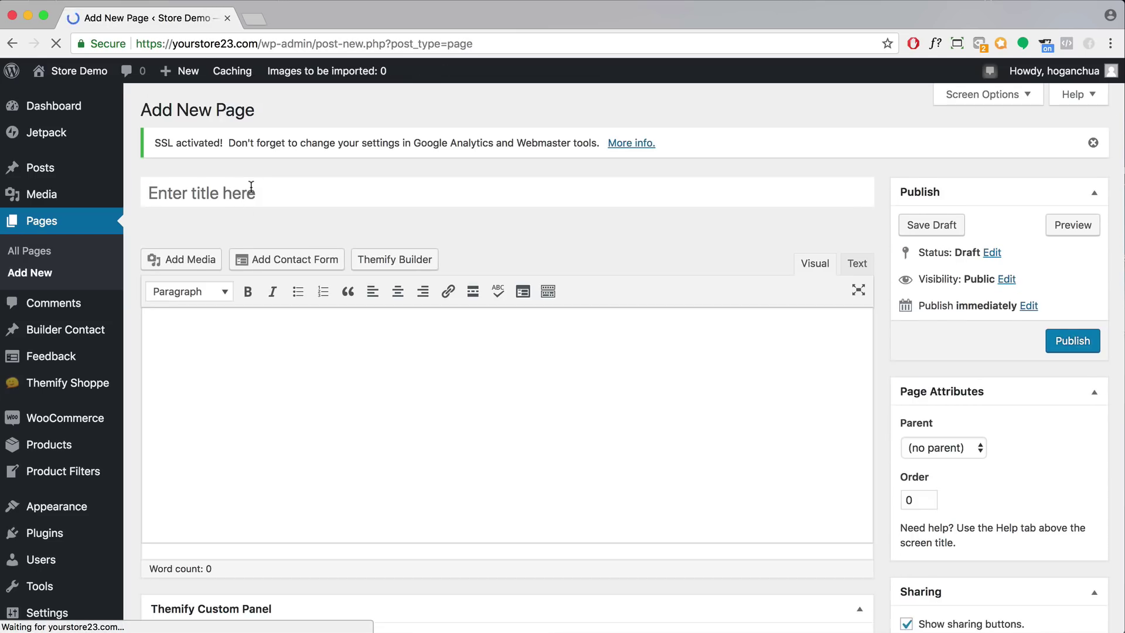
left_click(250, 187)
Publish a blank page titled 'About' with the stray body text removed
type("About")
left_click(189, 195)
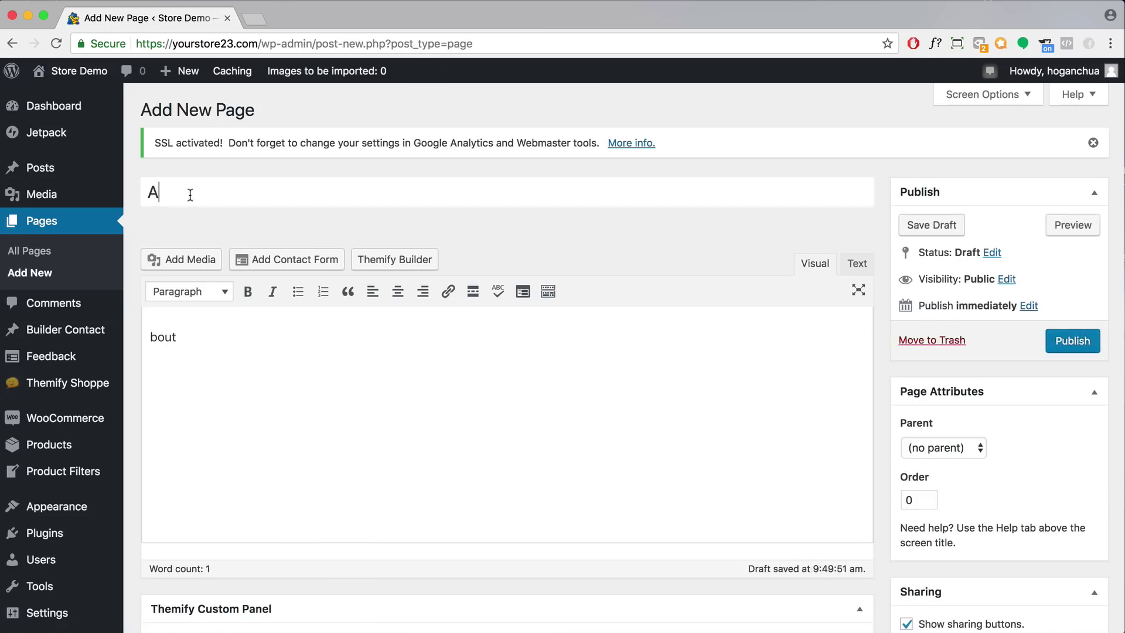
type("bout")
double_click(163, 336)
key("BackSpace")
left_click(1075, 342)
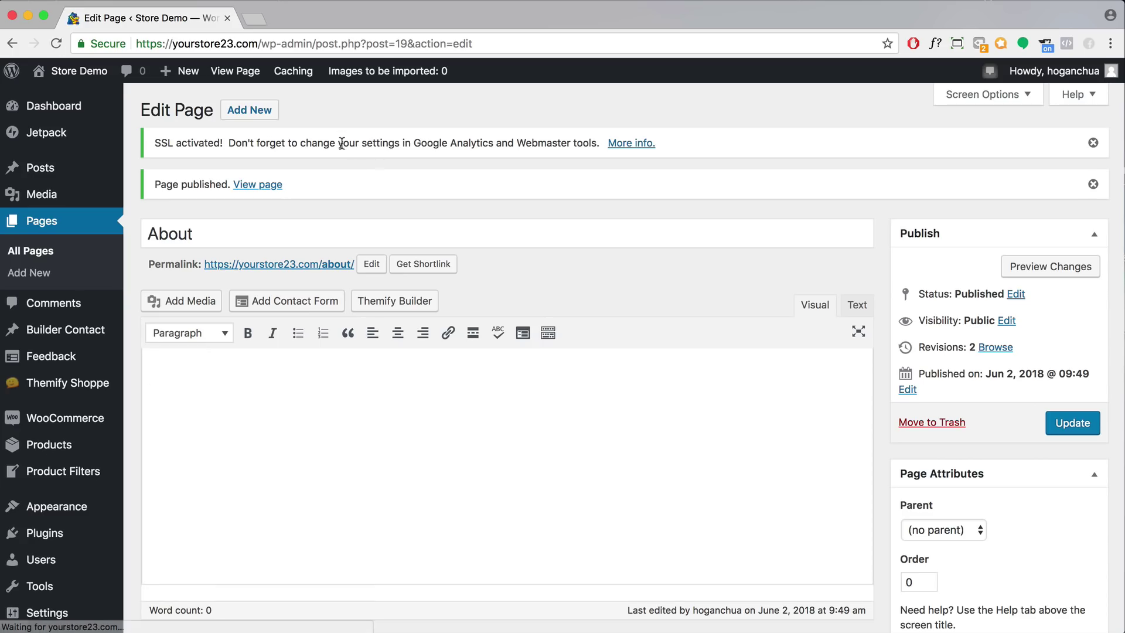
Publish a blank page titled 'Contact'
left_click(253, 115)
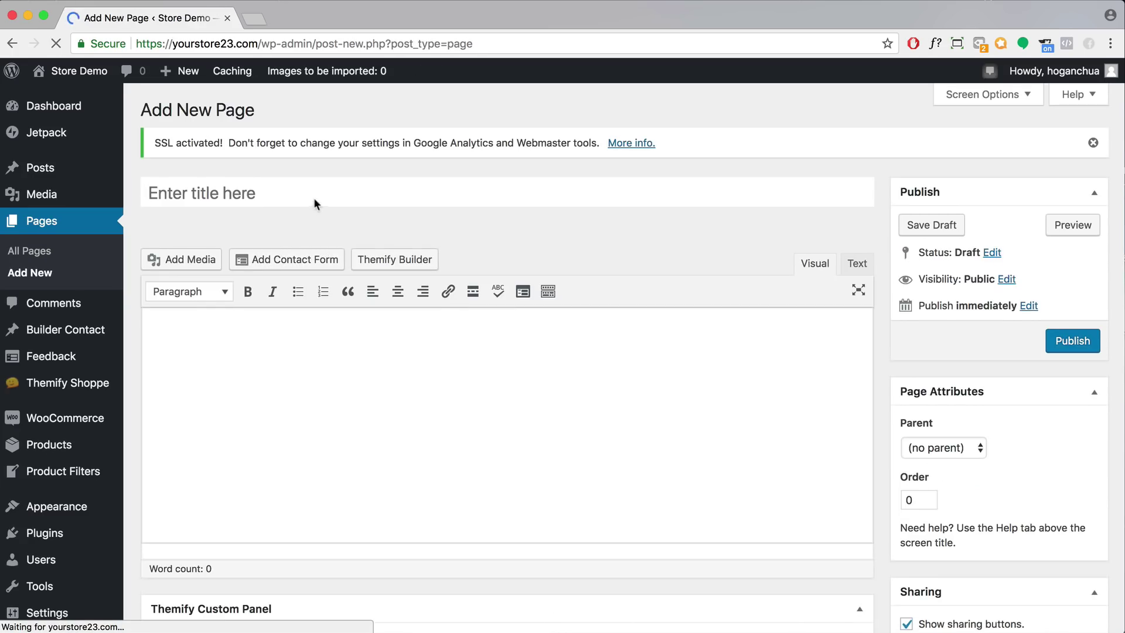
left_click(227, 194)
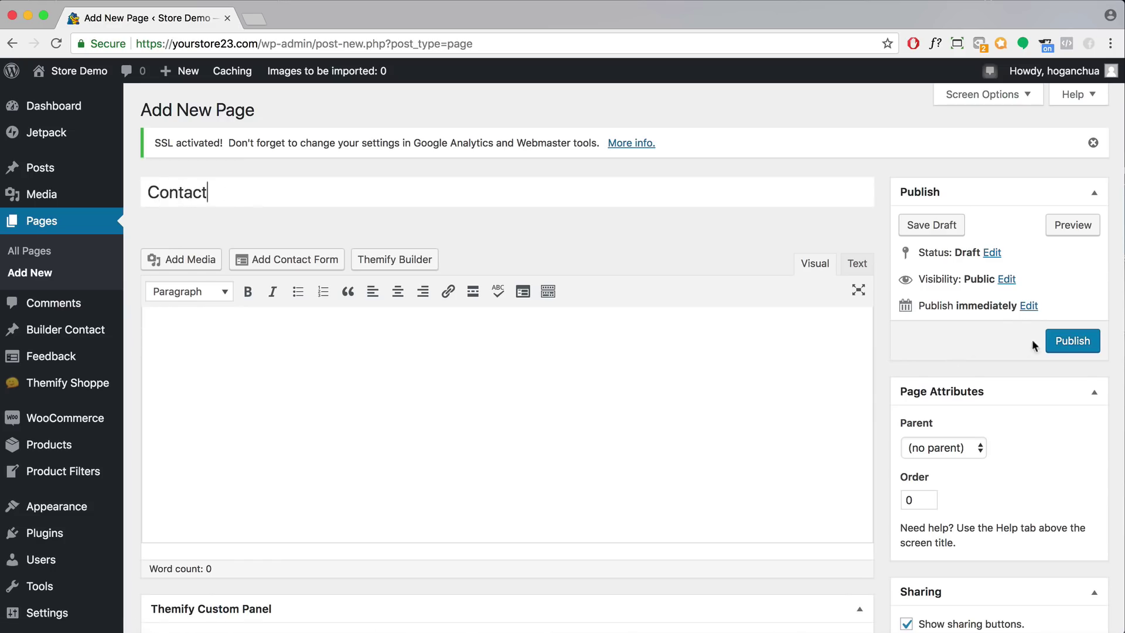
left_click(1077, 340)
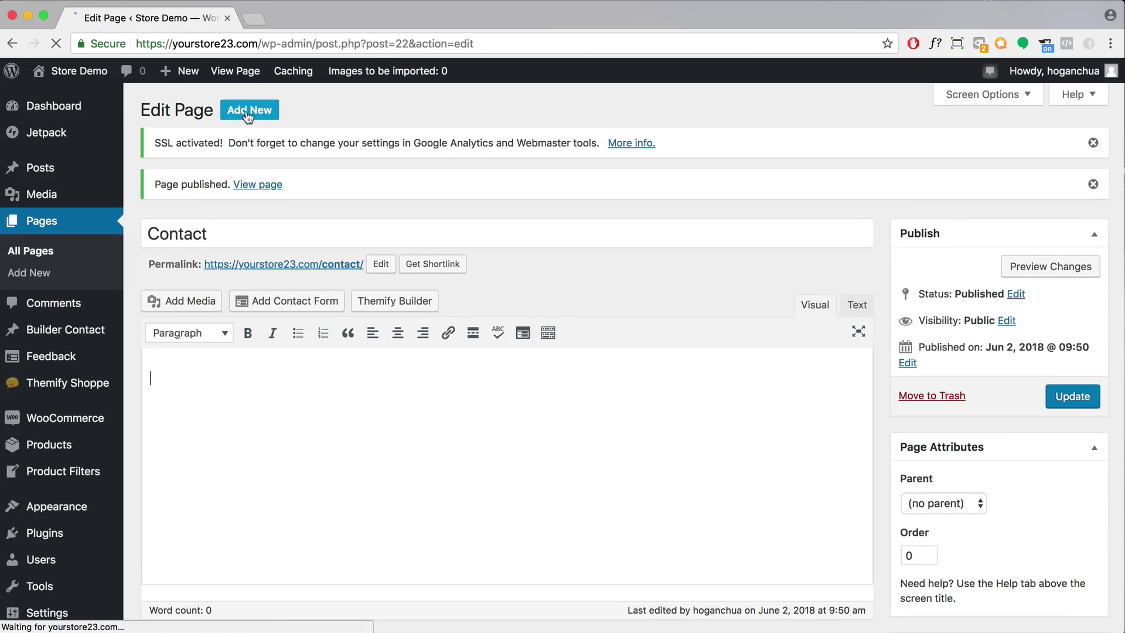
left_click(249, 111)
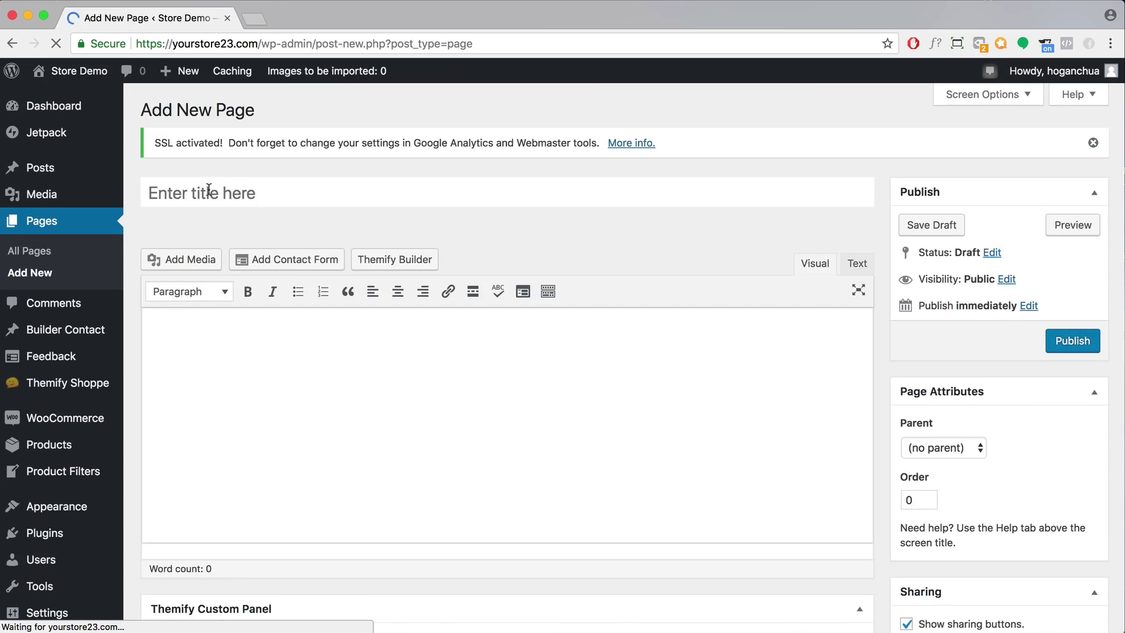
Publish a blank page titled 'Shipping' with the body cleared
type("Shippin")
left_click(207, 194)
type("pping")
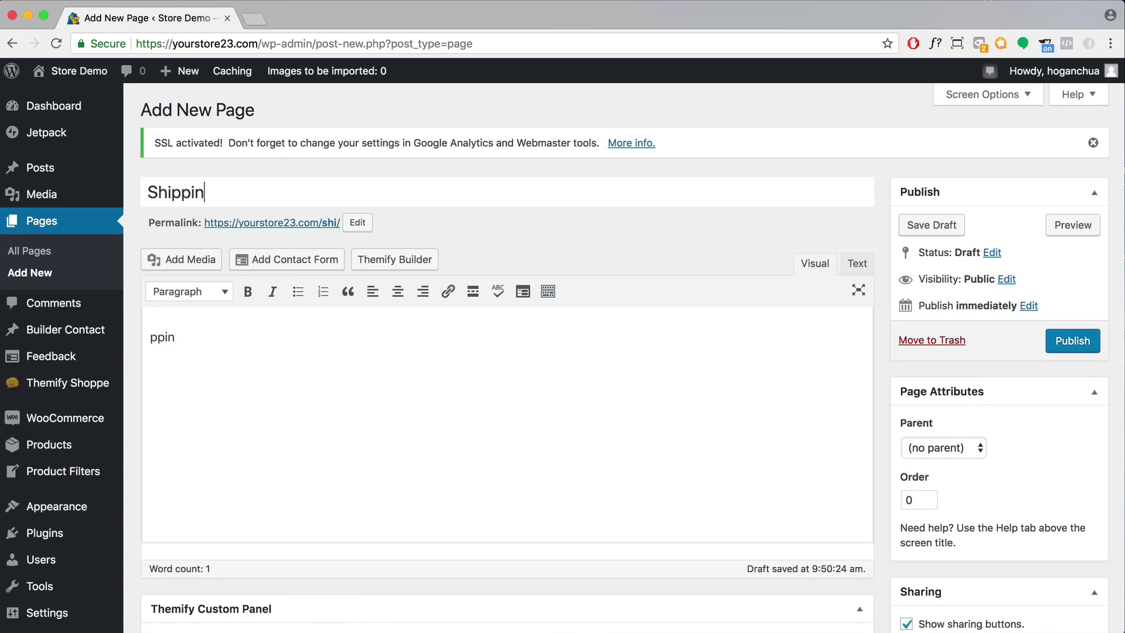
left_click(299, 334)
key("BackSpace")
key("BackSpace")
key("BackSpace")
key("BackSpace")
left_click(1071, 342)
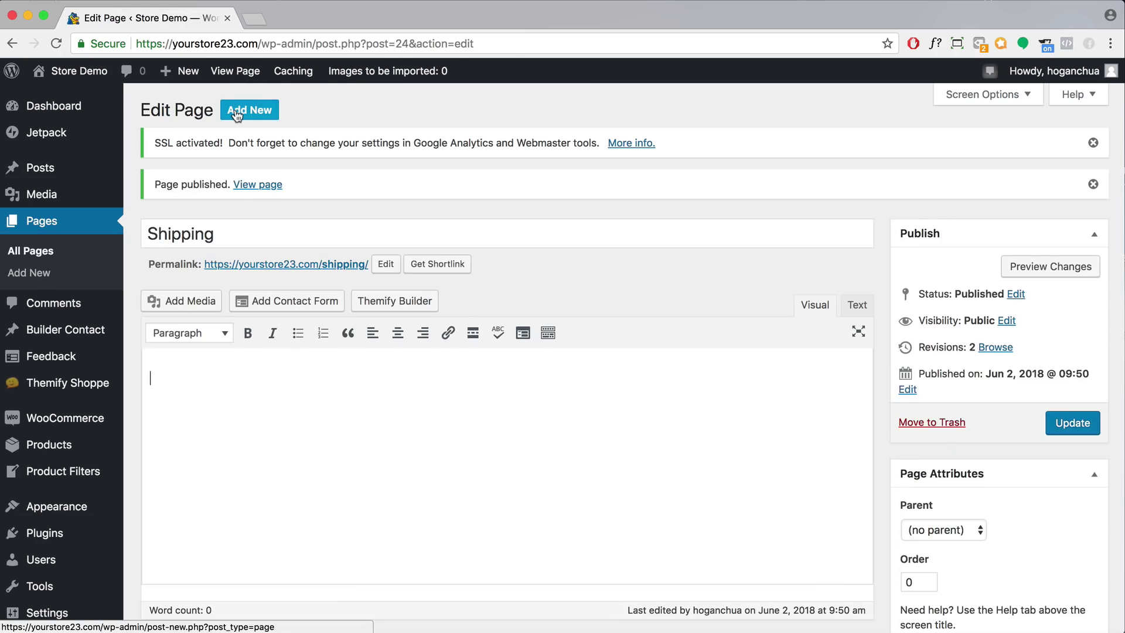
Publish a blank page titled 'Returns' with the body cleared
left_click(237, 116)
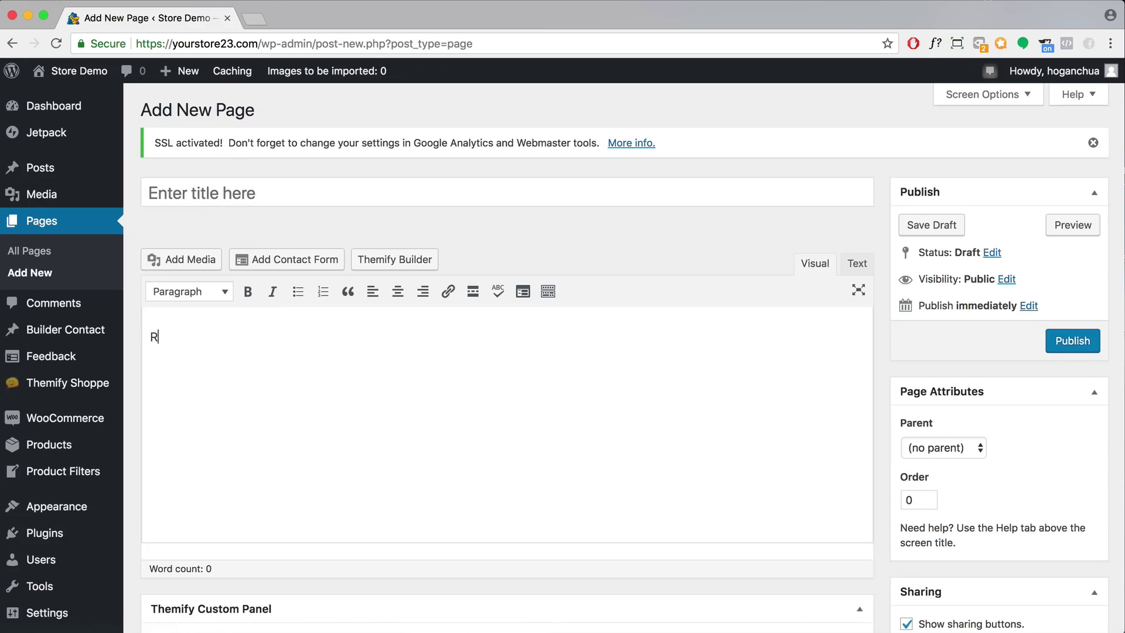
double_click(170, 334)
key("ctrl+c")
left_click(254, 193)
key("ctrl+v")
left_click_drag(210, 336, 111, 332)
key("BackSpace")
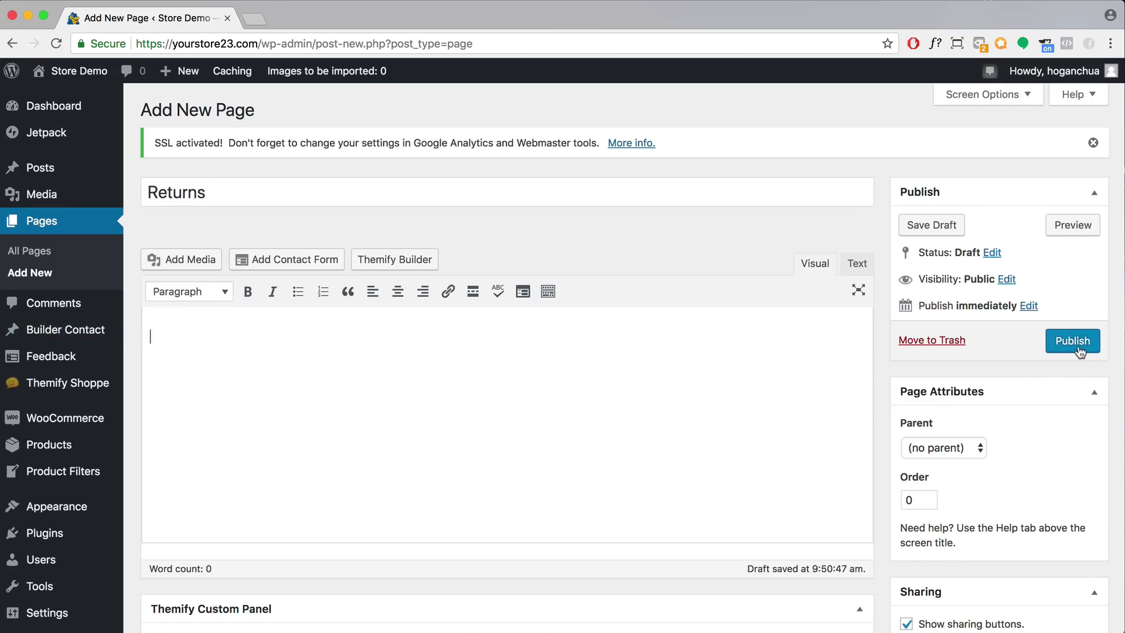
left_click(1079, 349)
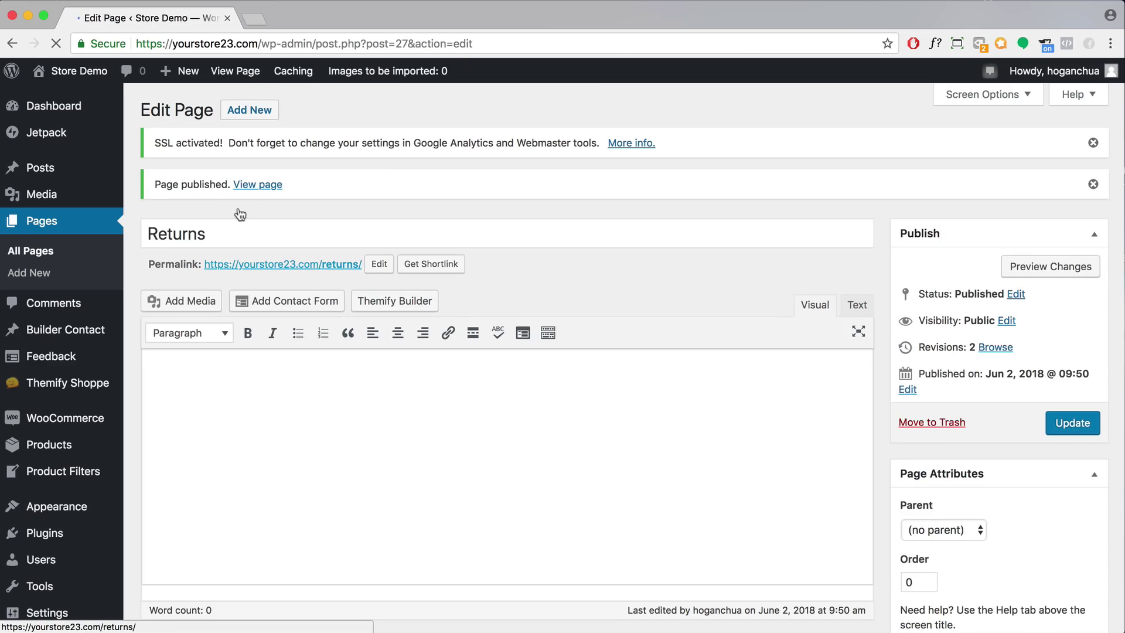
Publish a blank page titled 'Privacy' with the body cleared
left_click(259, 114)
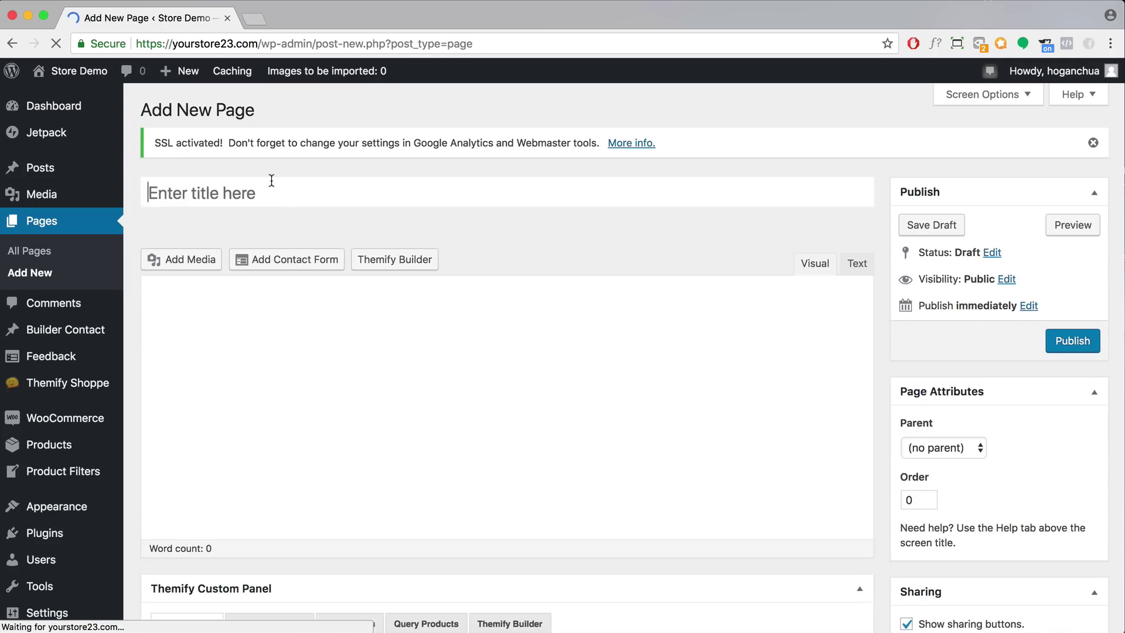
key("Tab")
type("Pr")
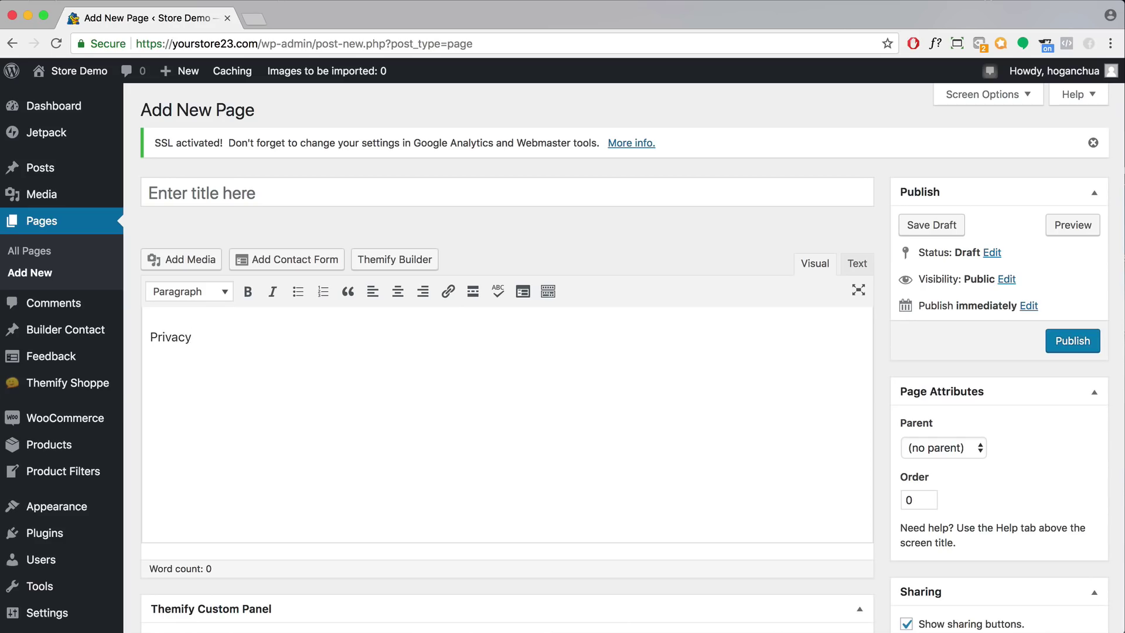
left_click_drag(193, 338, 75, 328)
key("ctrl+c")
left_click(257, 199)
key("ctrl+v")
left_click(211, 336)
key("ctrl+a")
key("BackSpace")
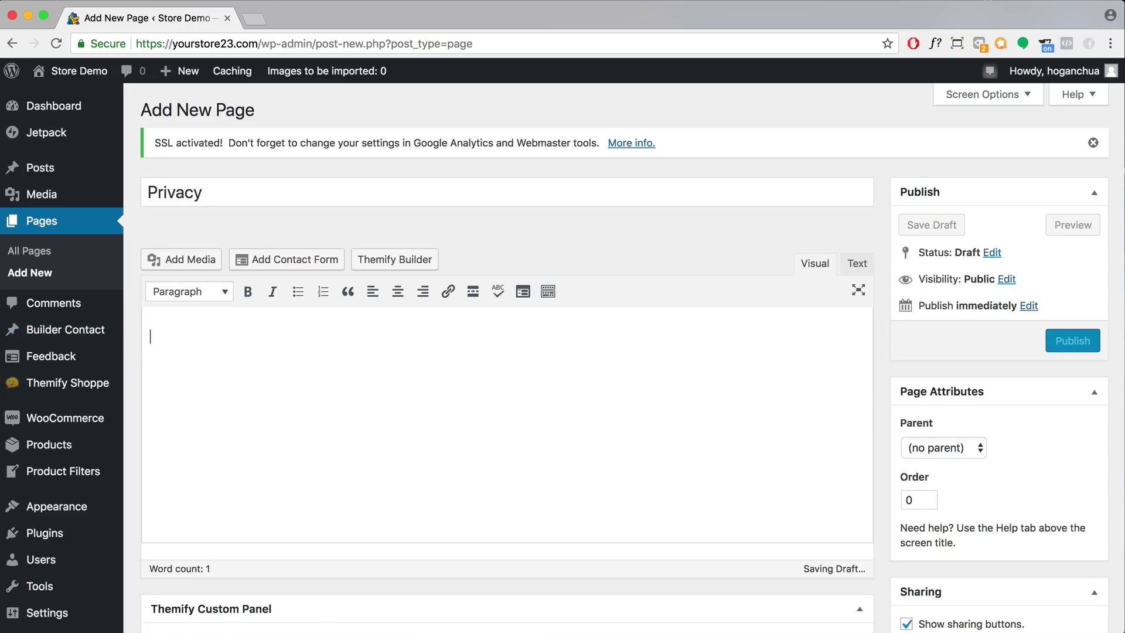
left_click(1067, 347)
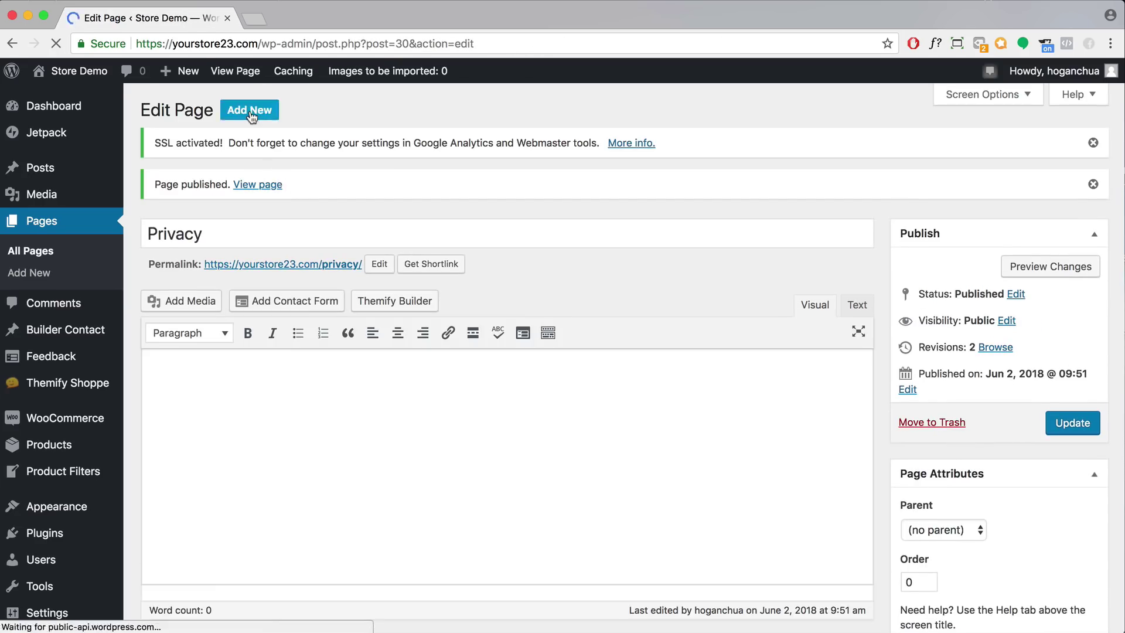
Publish a blank 'Terms of Service' page and go to All Pages
left_click(250, 111)
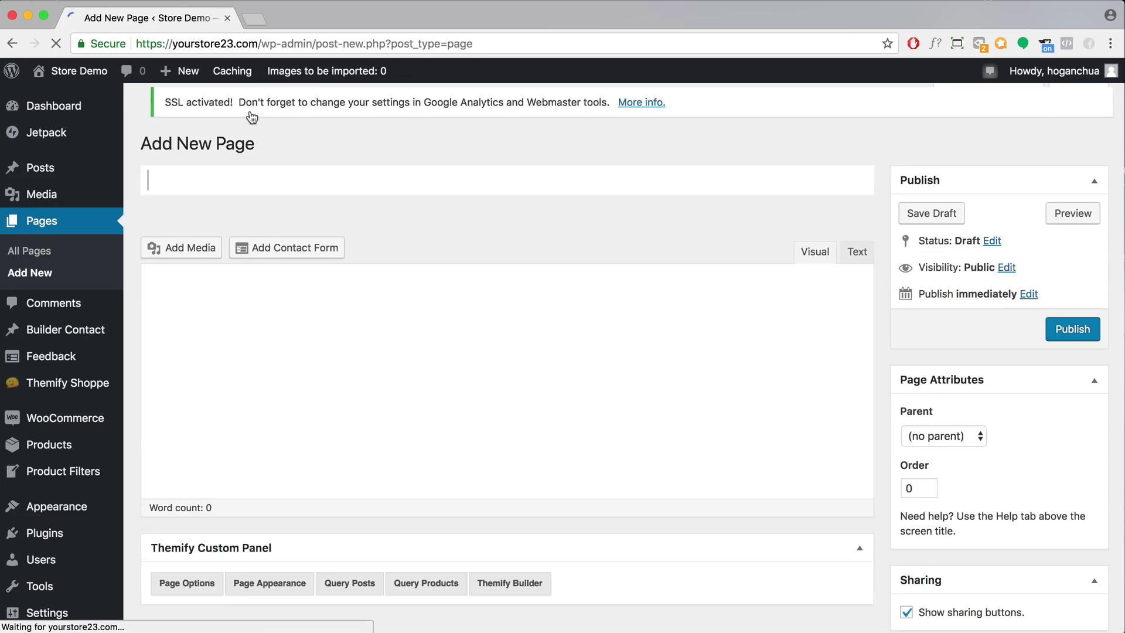
left_click(227, 191)
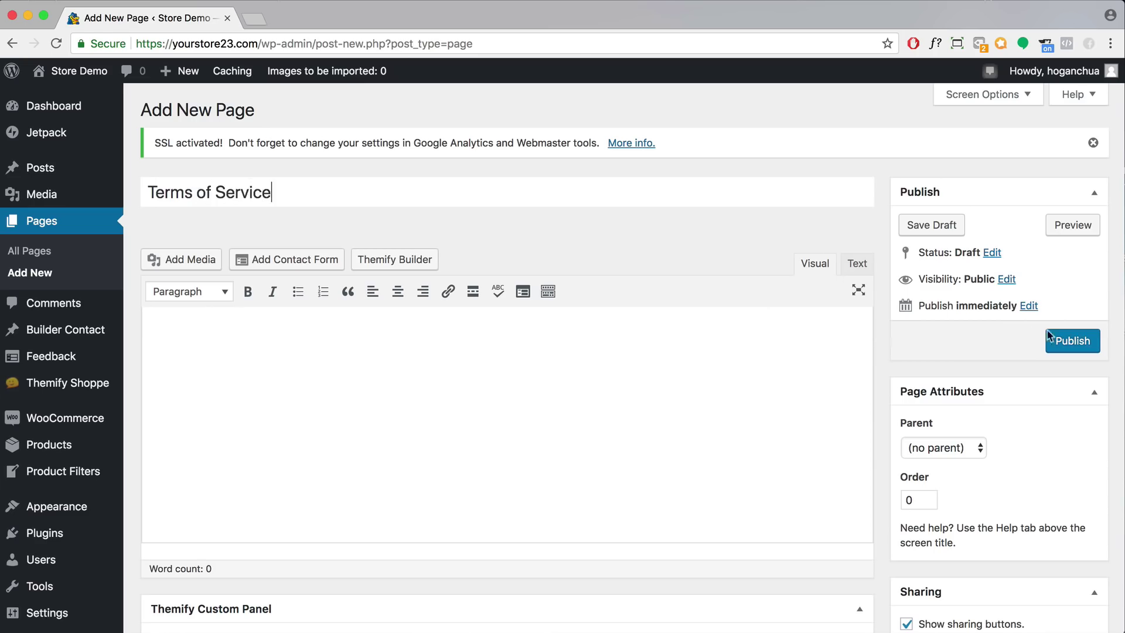
left_click(1063, 340)
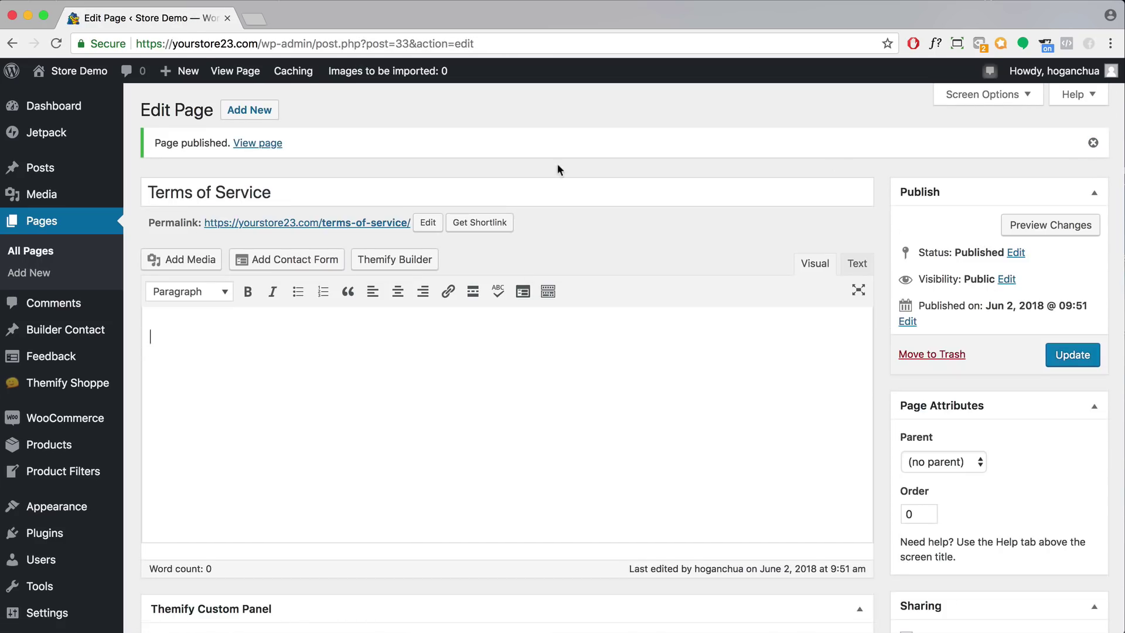
left_click(37, 253)
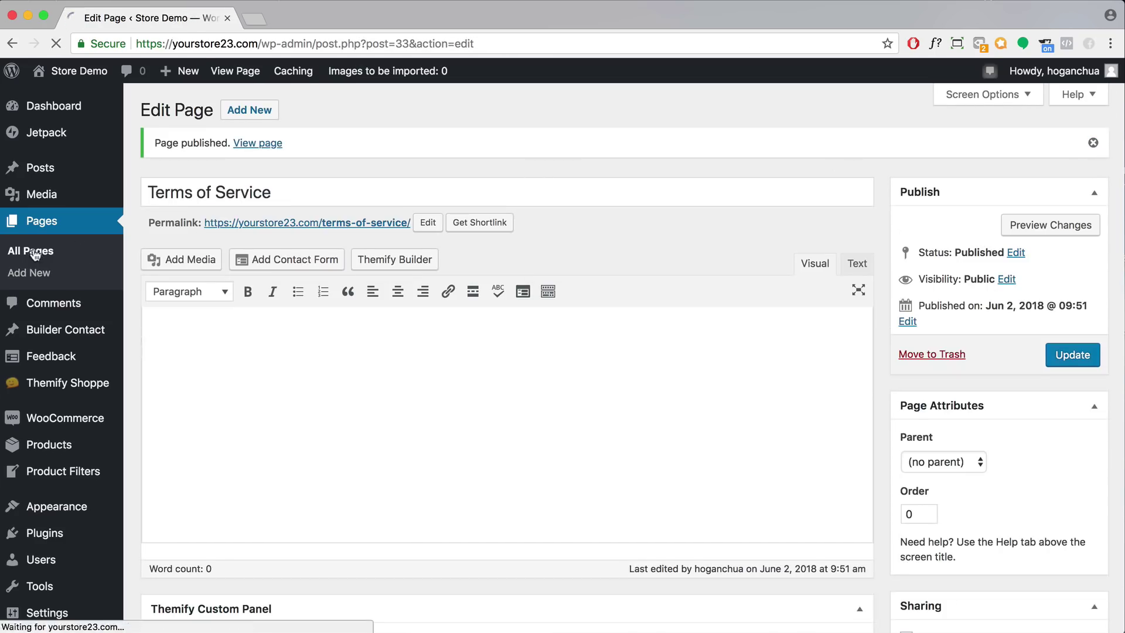
Scroll through the All Pages list to review the store's 13 pages
mouse_move(350, 431)
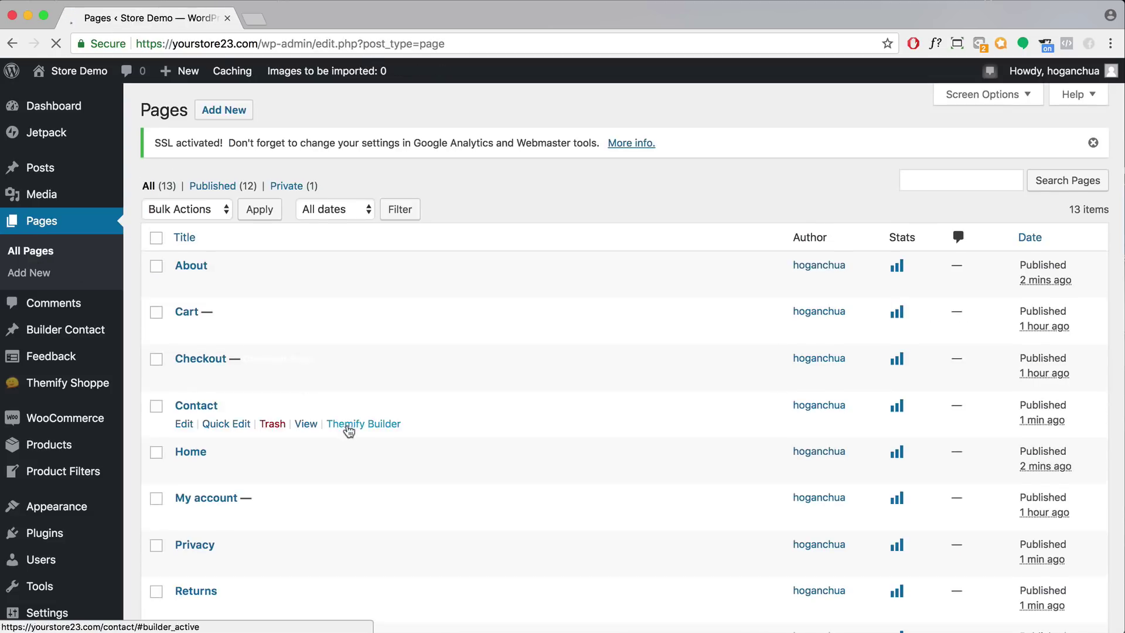
scroll(350, 432, "down", 10)
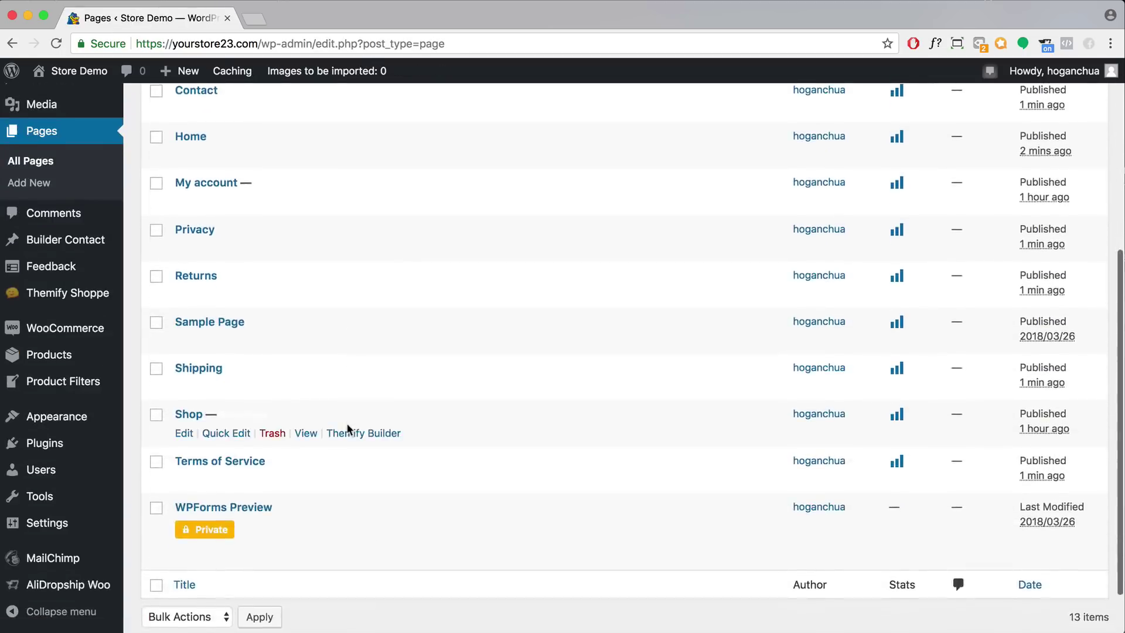
scroll(350, 430, "up", 2)
scroll(348, 425, "up", 5)
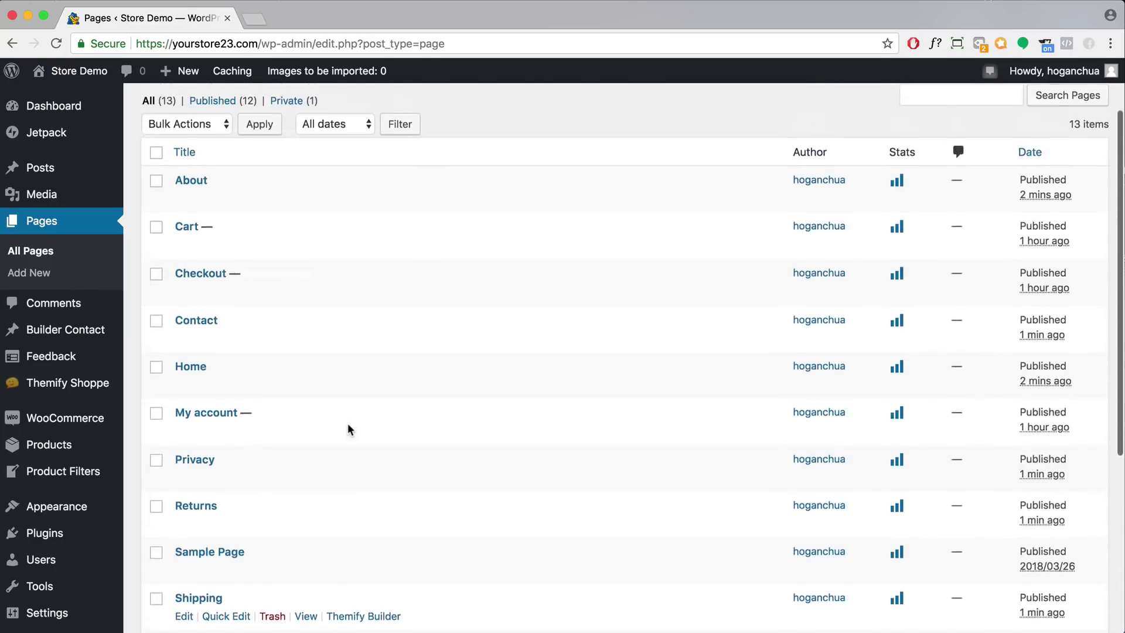
scroll(348, 430, "down", 1)
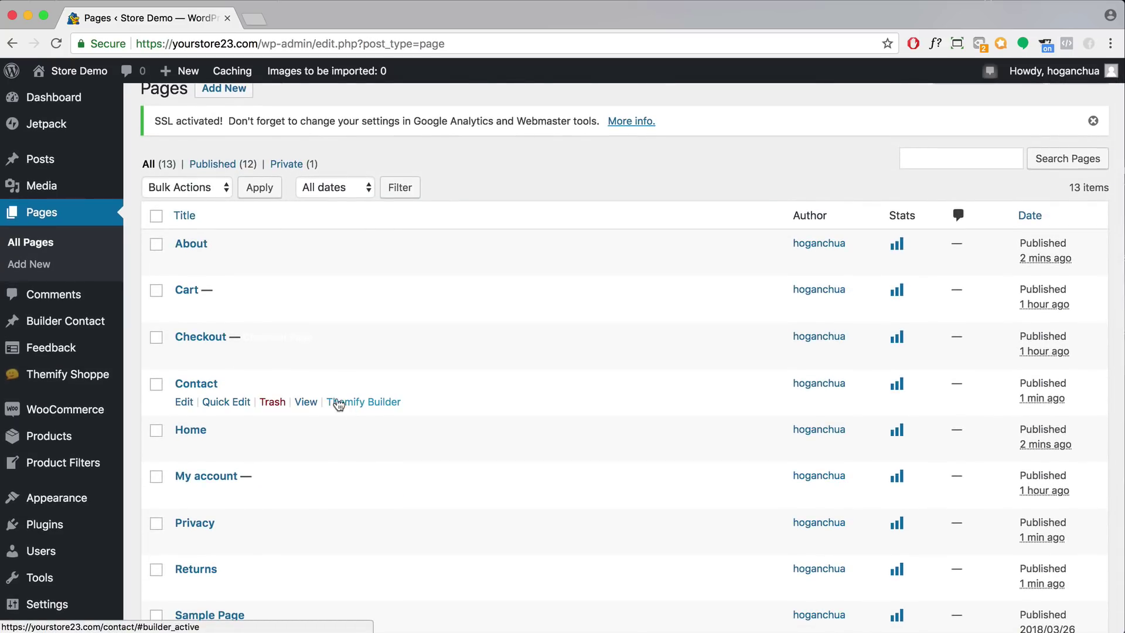
Open the Store Demo storefront in a new tab, view it, then return to the Pages list
mouse_move(68, 71)
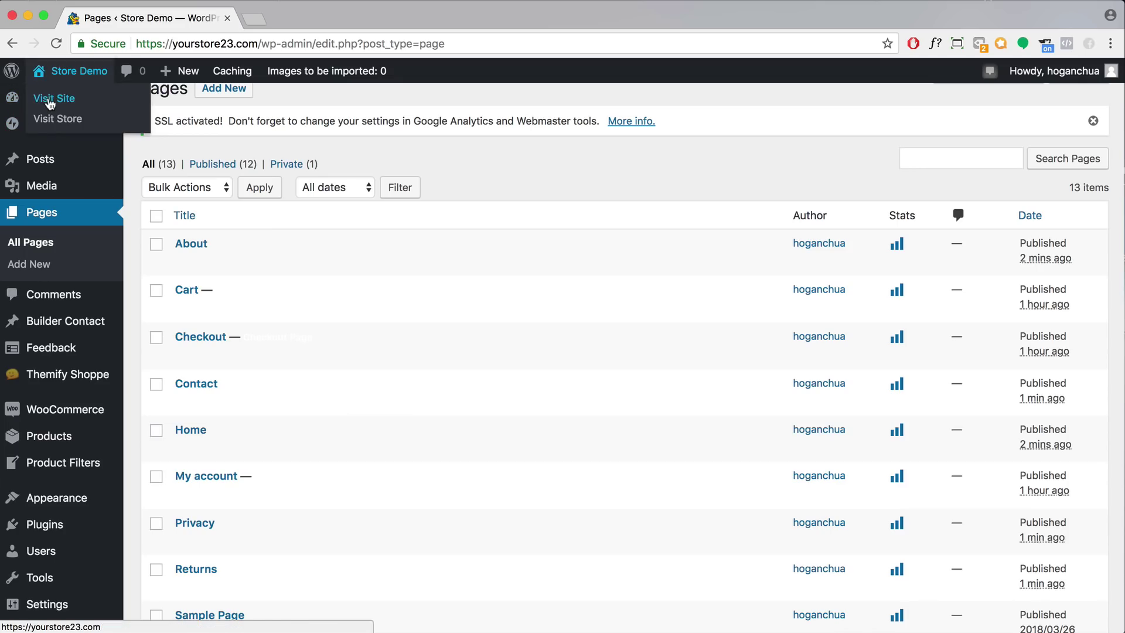
right_click(50, 103)
left_click(52, 103)
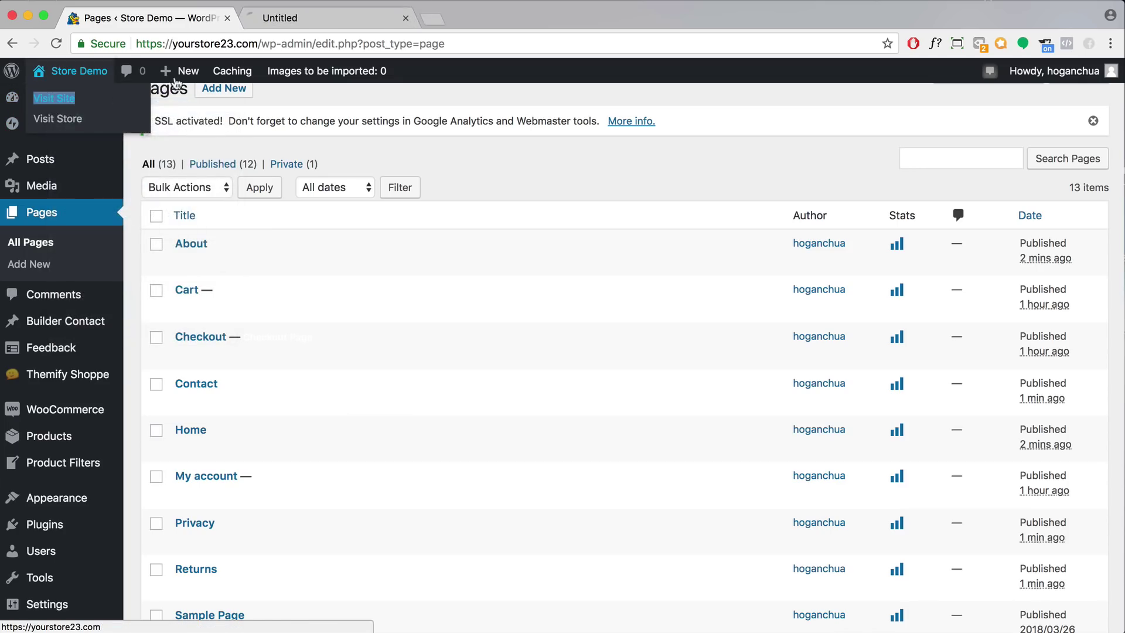
left_click(336, 16)
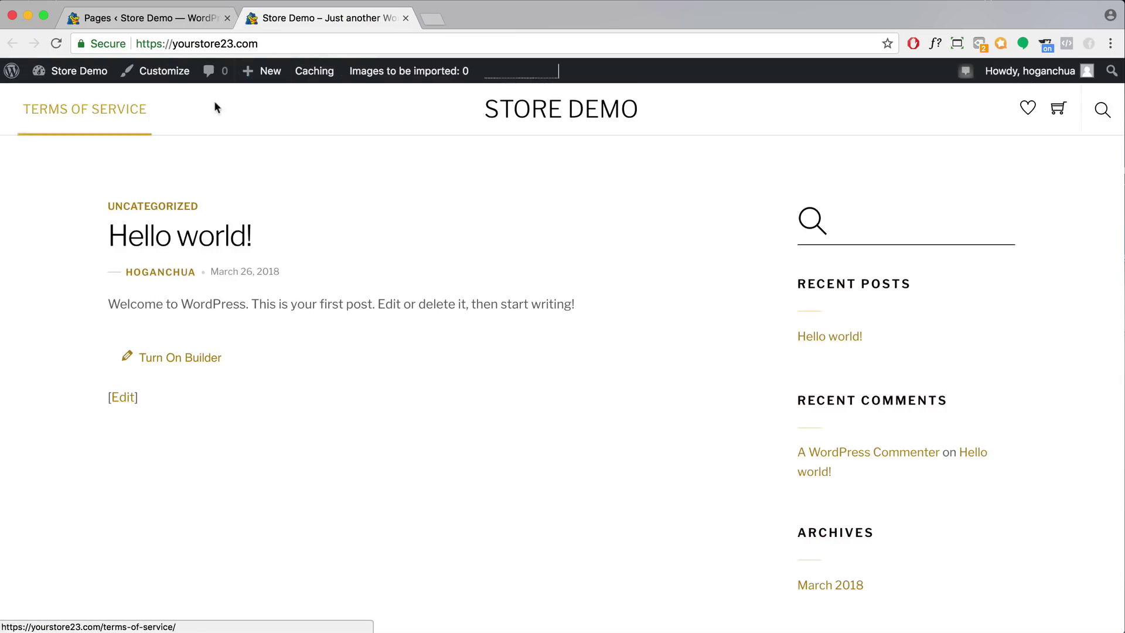
scroll(313, 227, "down", 15)
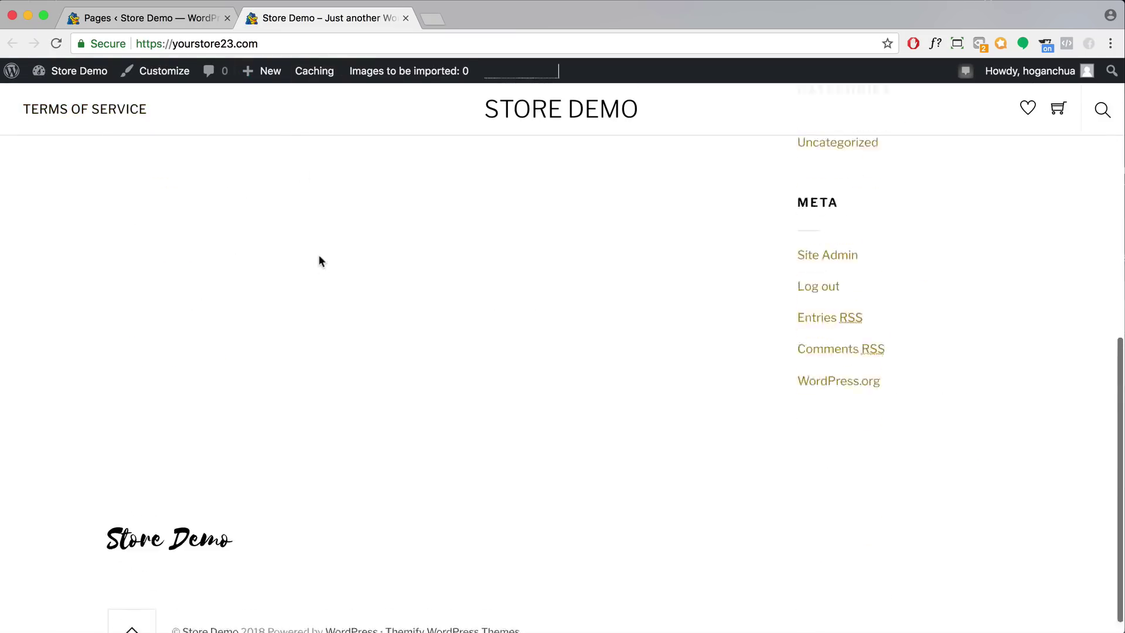
scroll(307, 246, "up", 15)
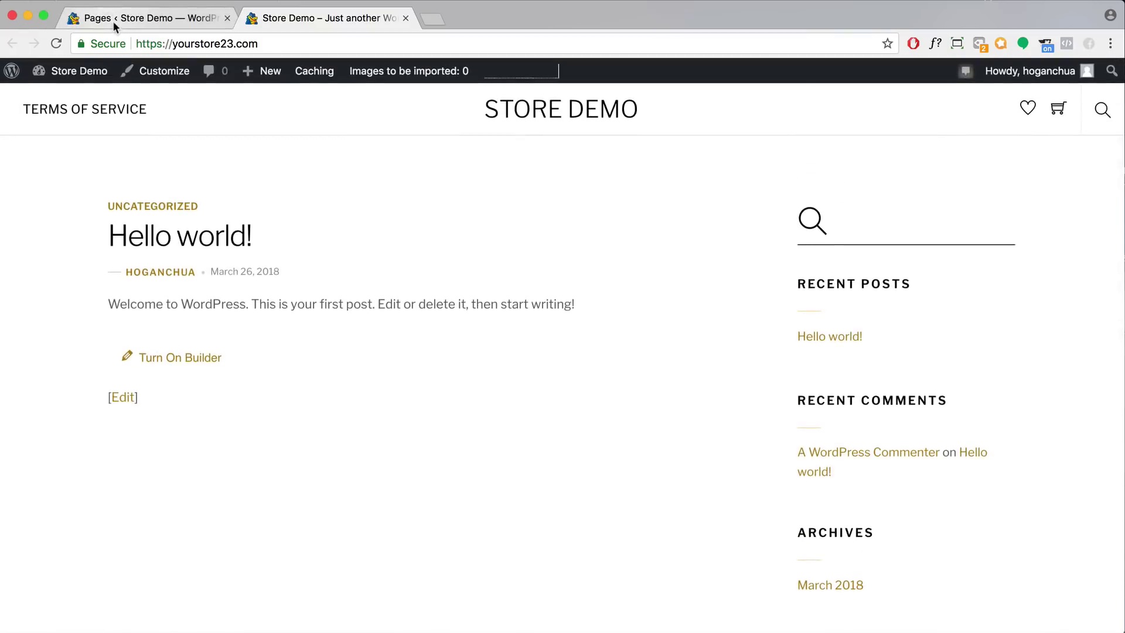
left_click(117, 23)
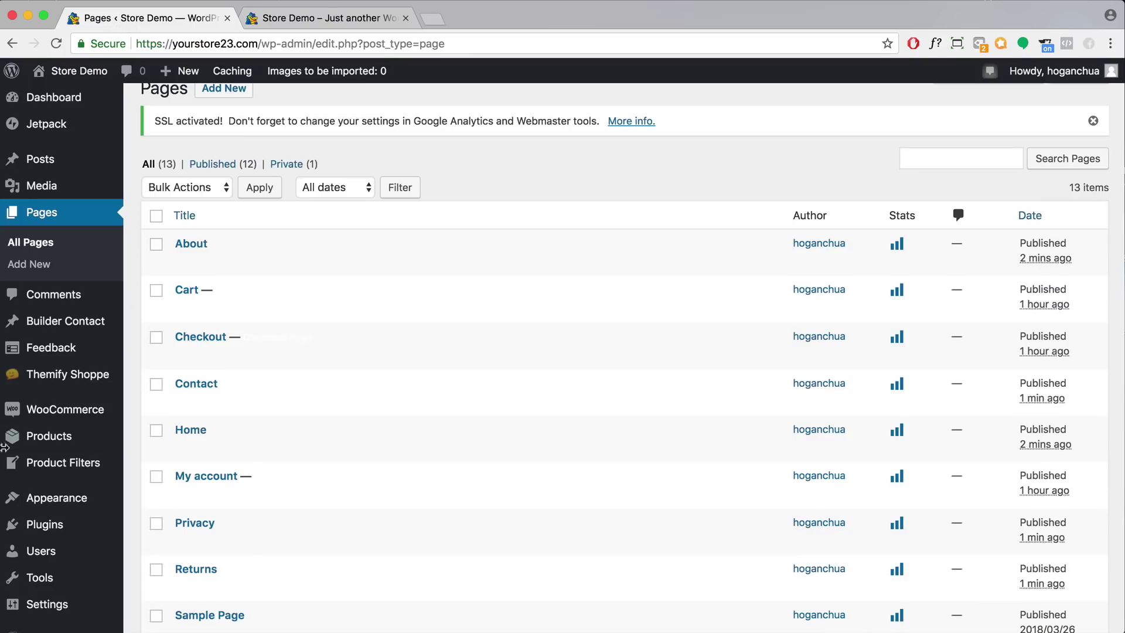
Create a new navigation menu named Top in Appearance > Menus
mouse_move(34, 503)
left_click(155, 544)
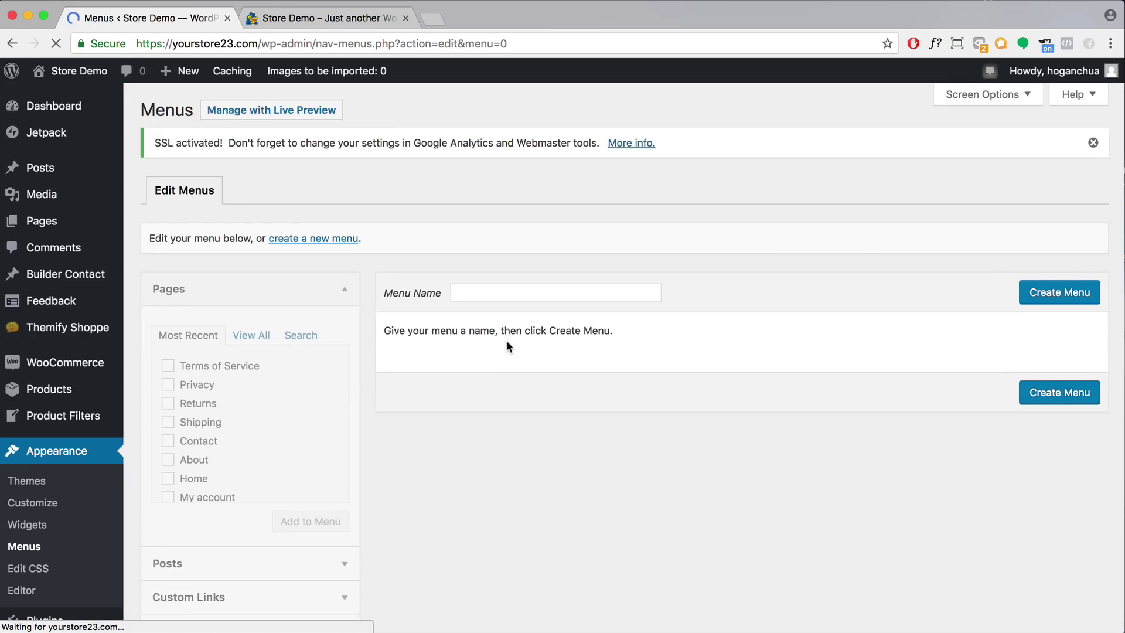
left_click(470, 297)
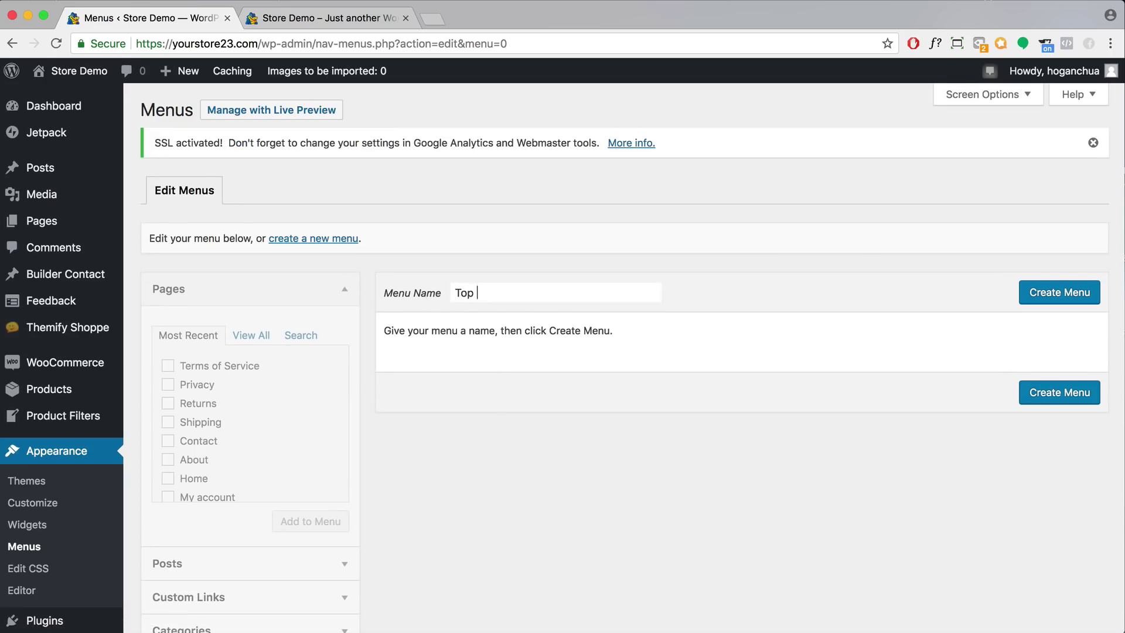
left_click(1043, 295)
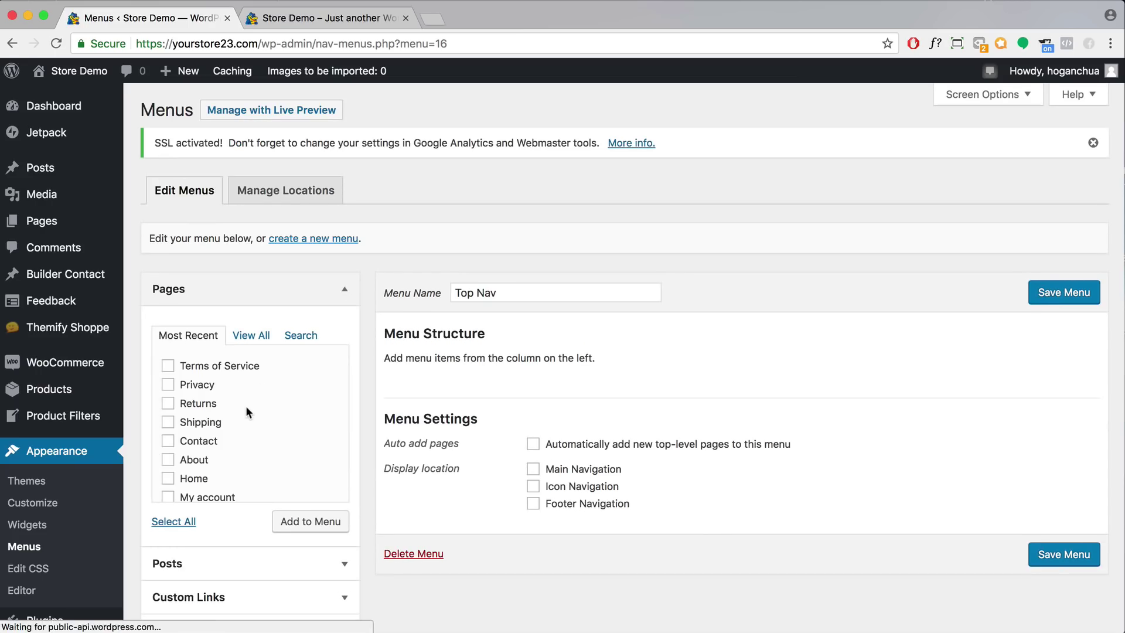
Add the Contact, About and Shop pages to the menu, then view the storefront
scroll(248, 413, "down", 3)
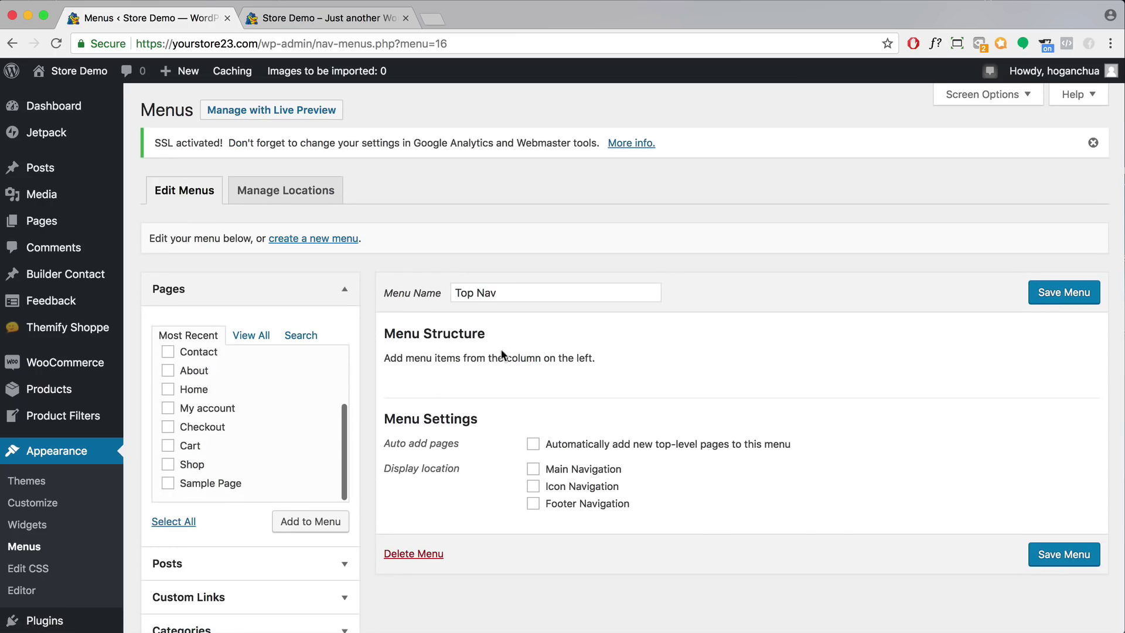
left_click(326, 18)
left_click(112, 12)
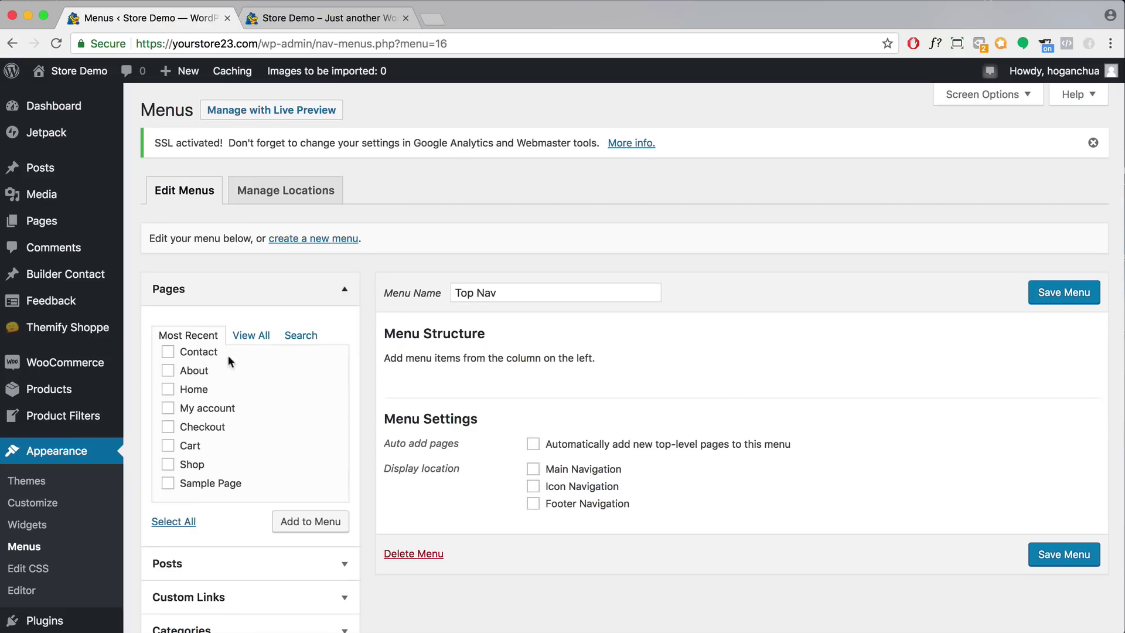
scroll(188, 451, "up", 1)
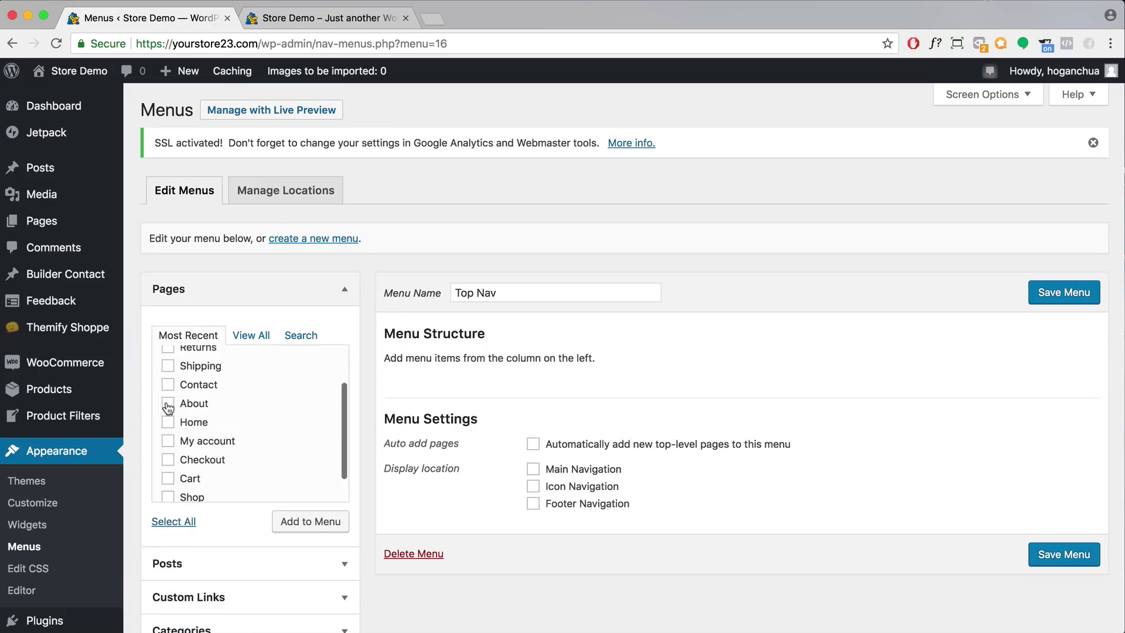
scroll(170, 410, "up", 1)
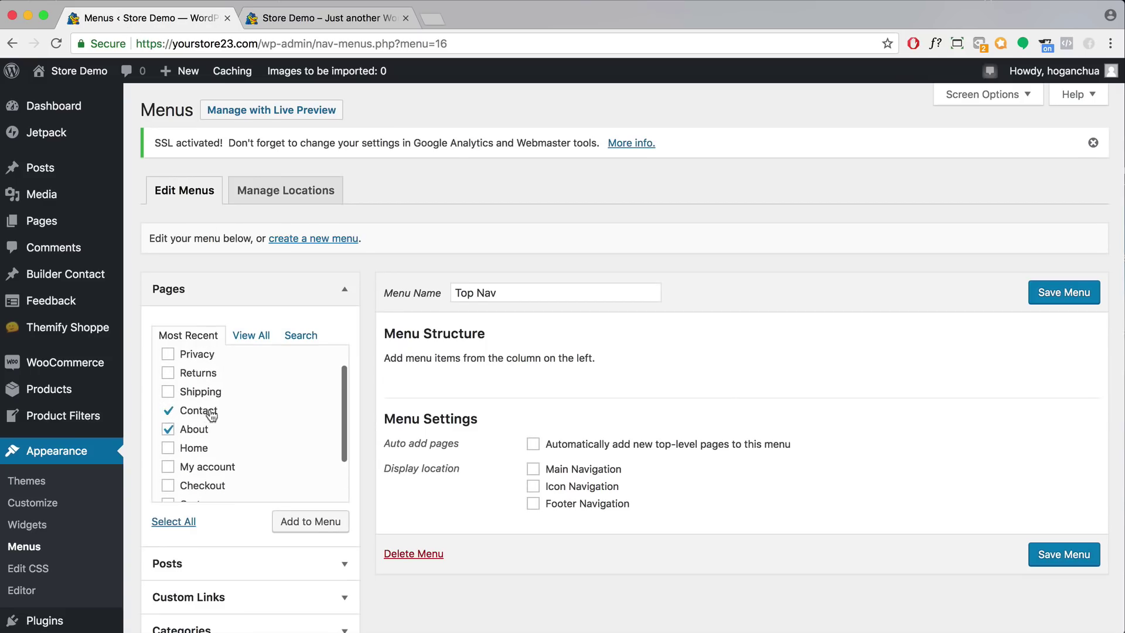
scroll(231, 412, "down", 2)
scroll(231, 413, "up", 3)
scroll(230, 412, "down", 3)
left_click(175, 465)
left_click(306, 521)
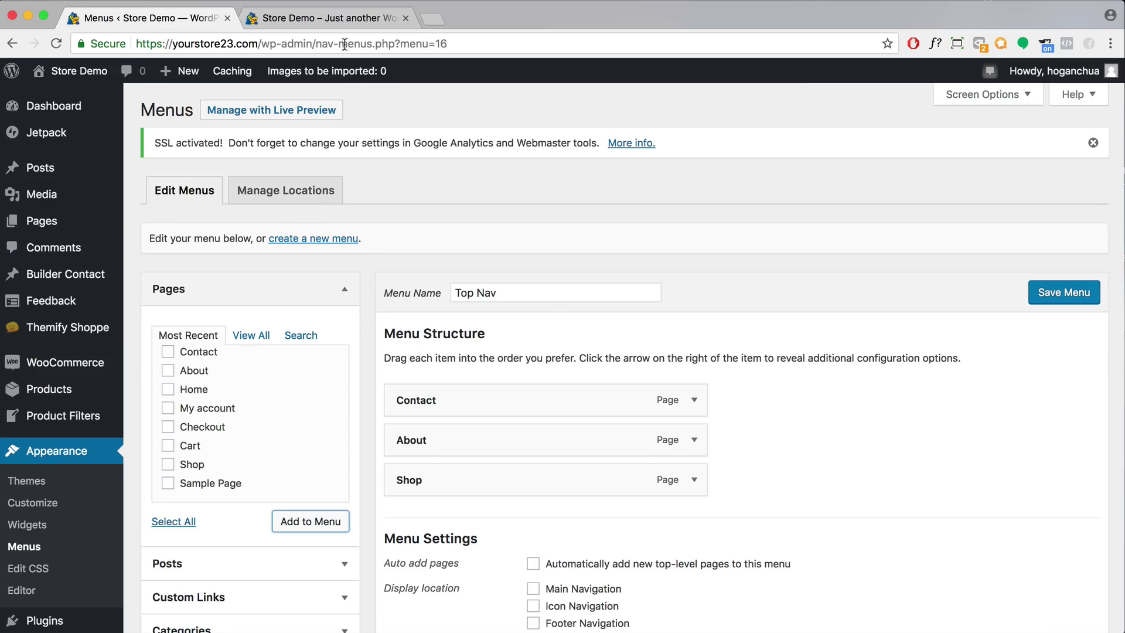
left_click(346, 21)
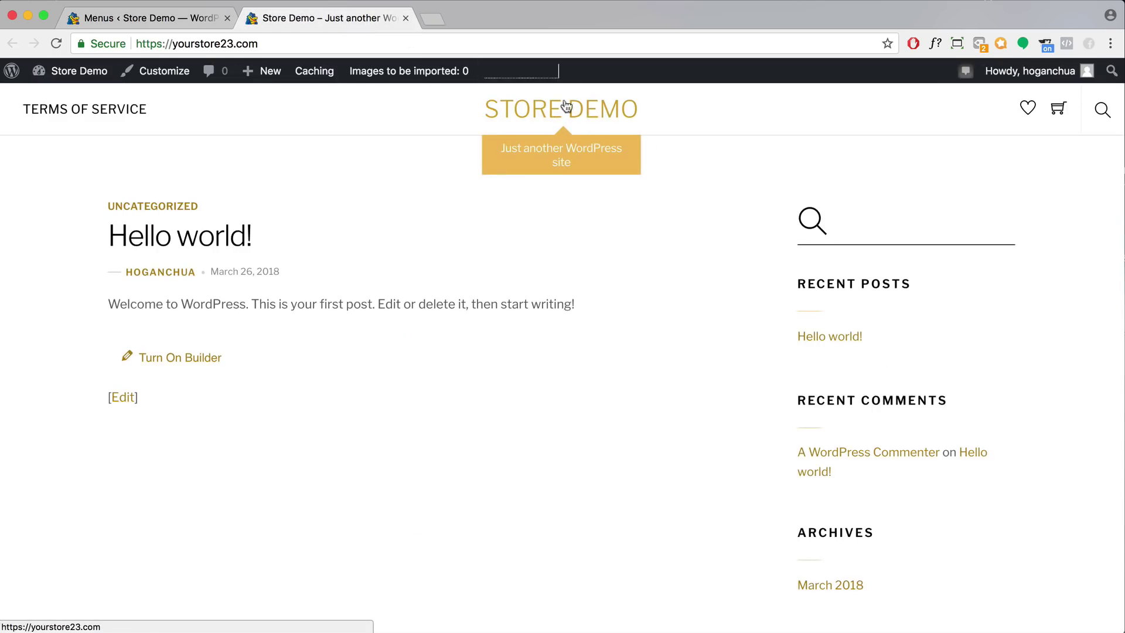
Reorder the Top Nav menu to About, Shop, Contact and save it
left_click(165, 22)
left_click_drag(480, 454, 503, 399)
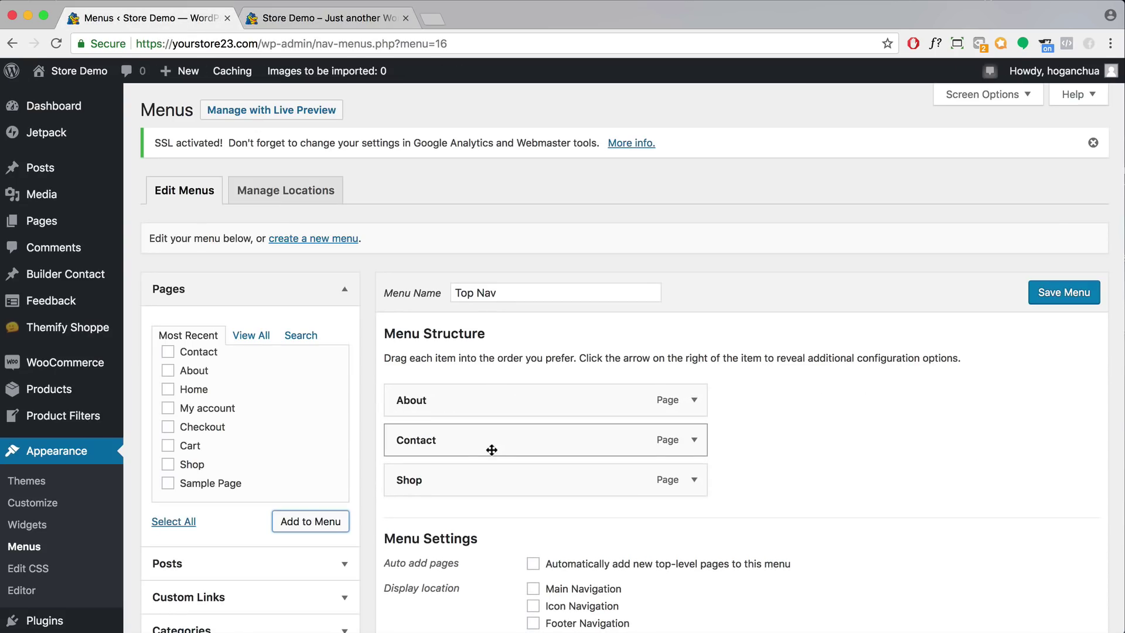
left_click_drag(460, 469, 463, 442)
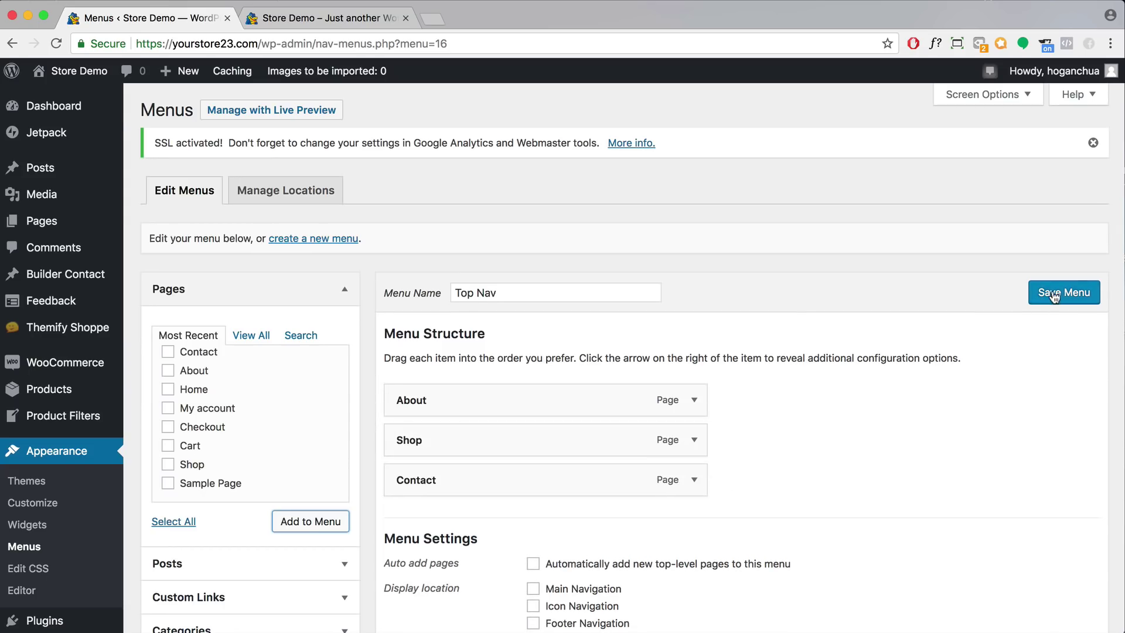
scroll(1054, 295, "down", 3)
left_click(1070, 201)
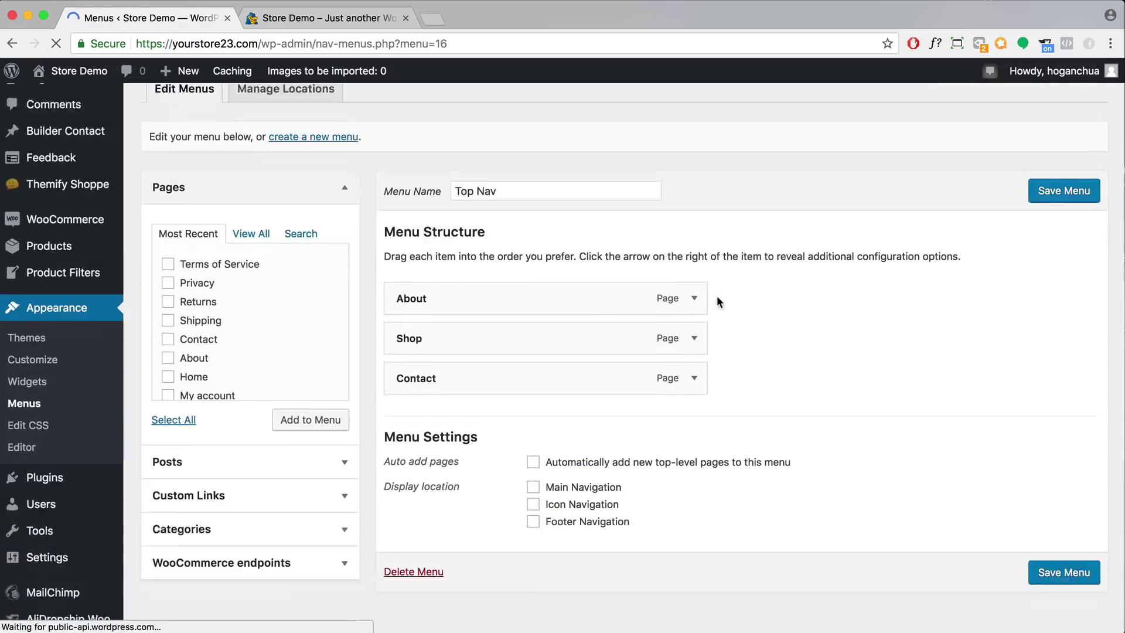
scroll(719, 302, "down", 1)
Assign Top Nav to the Main Navigation location and save the menu
left_click(533, 452)
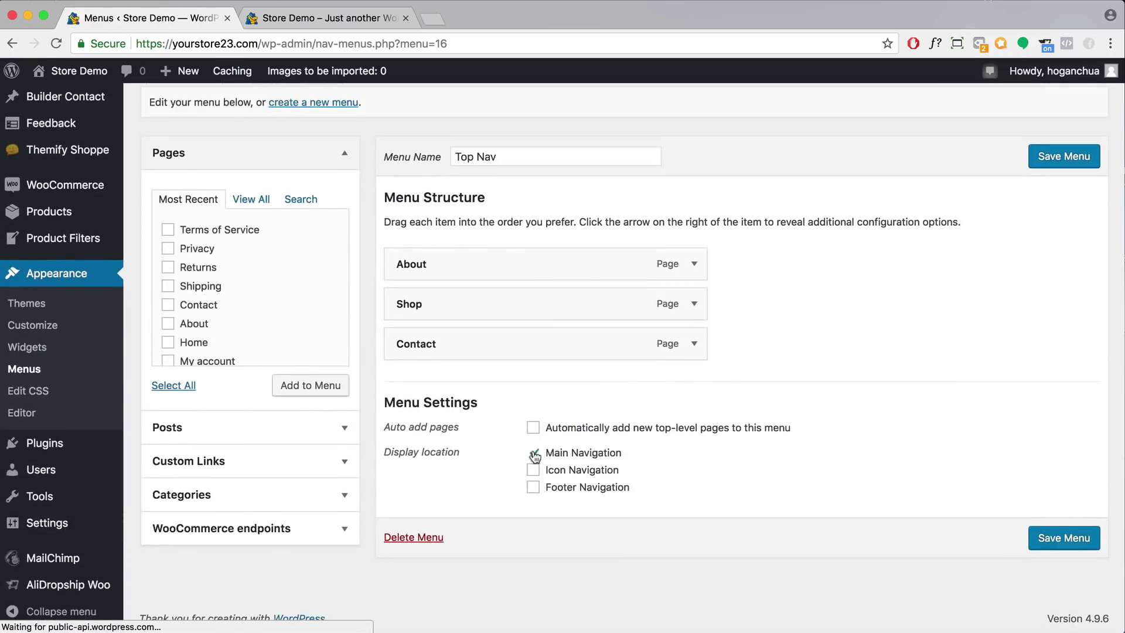
left_click_drag(460, 453, 388, 452)
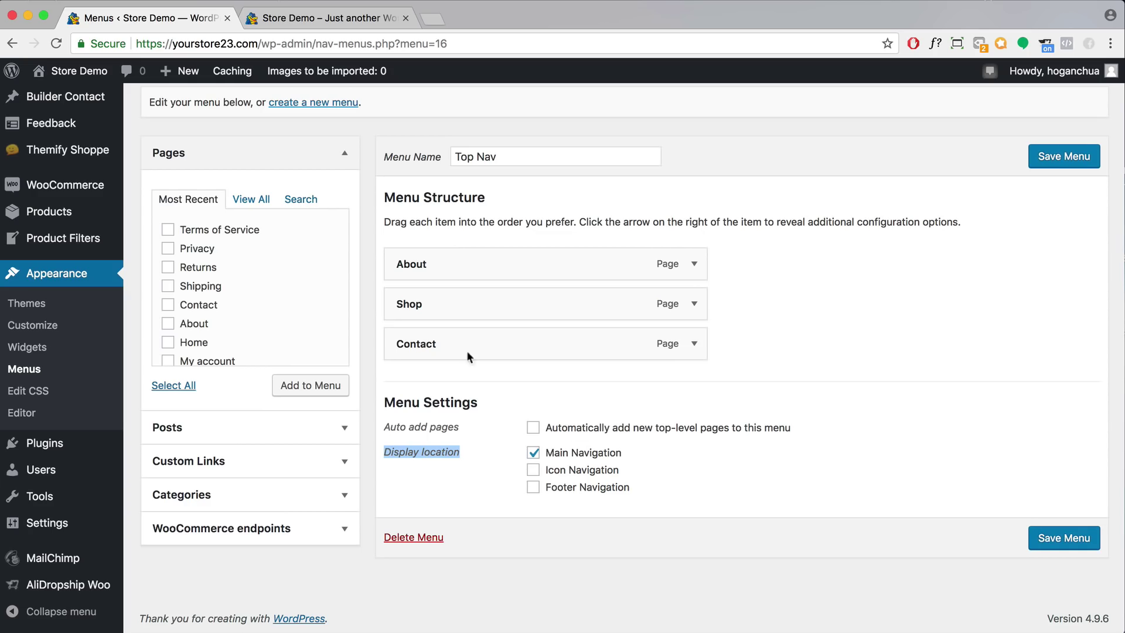
left_click_drag(498, 156, 446, 156)
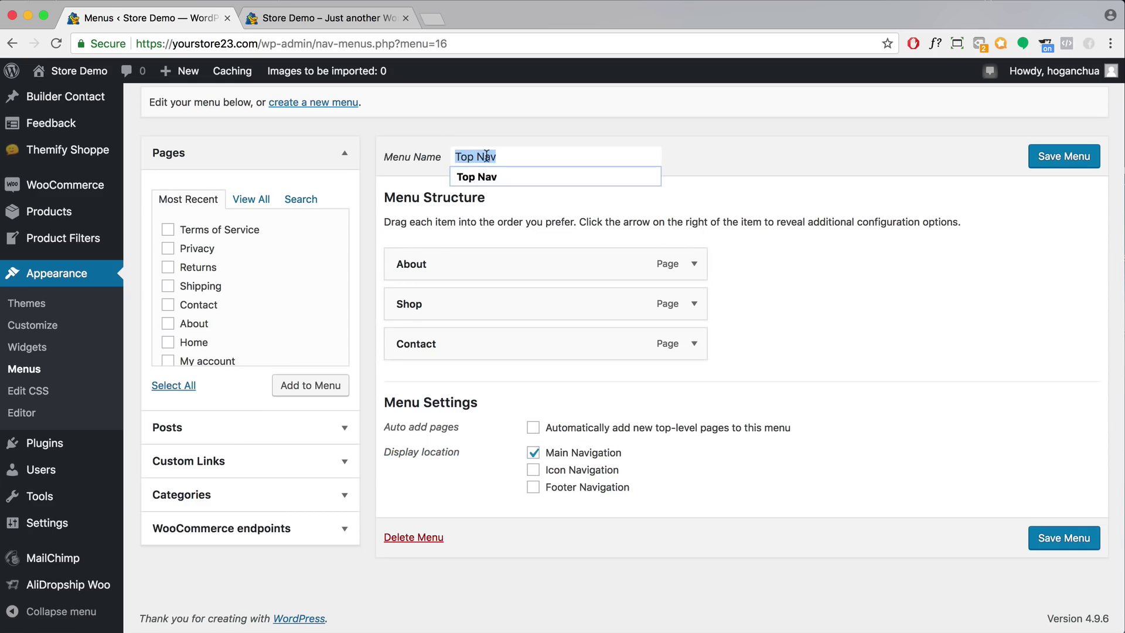
left_click(507, 164)
left_click(1059, 158)
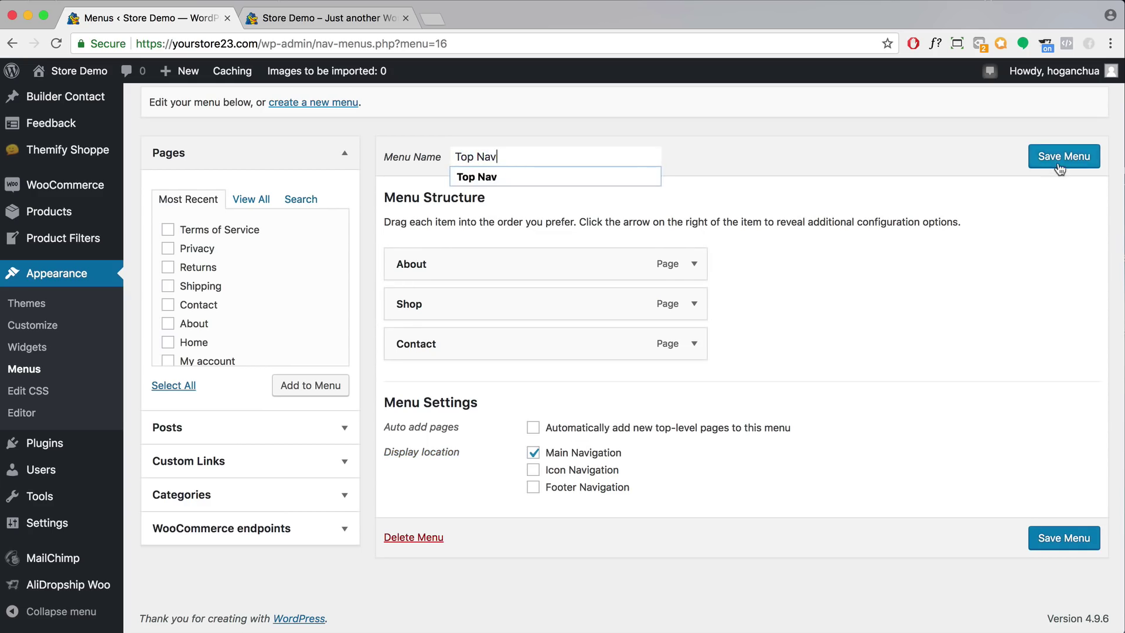
Reload the storefront to confirm the header shows About, Shop, Contact
left_click(328, 18)
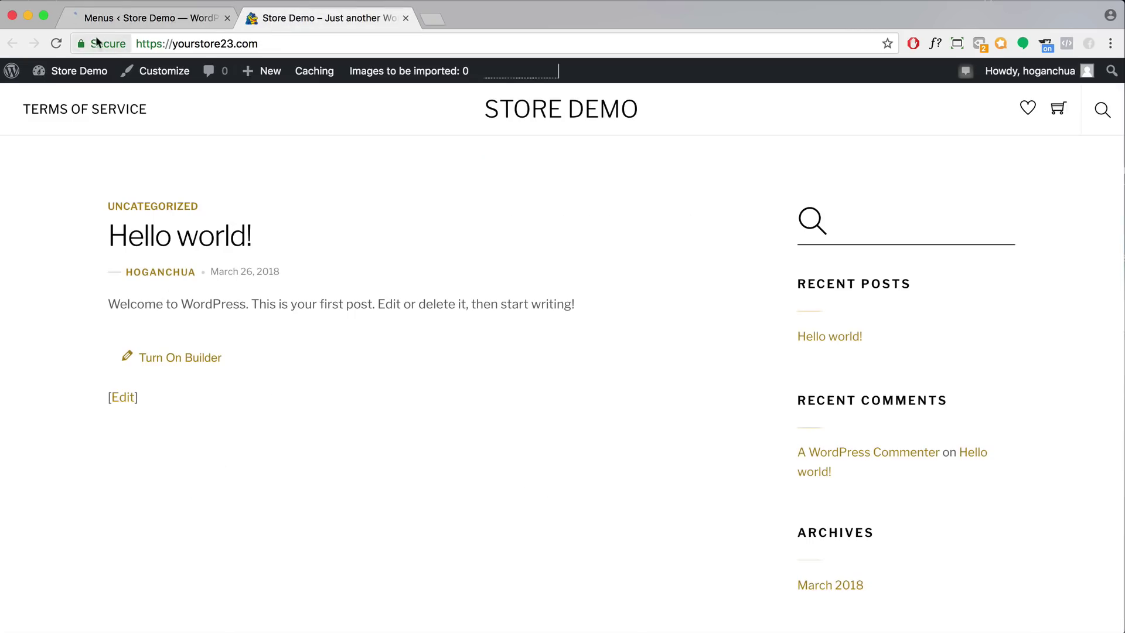
left_click(56, 43)
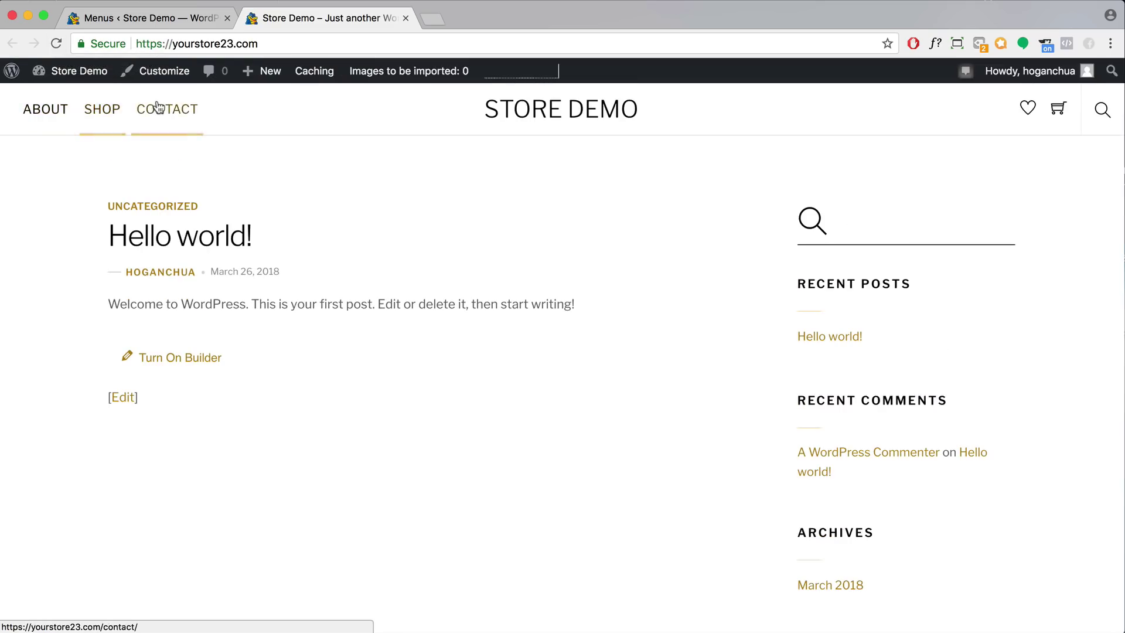
left_click(173, 19)
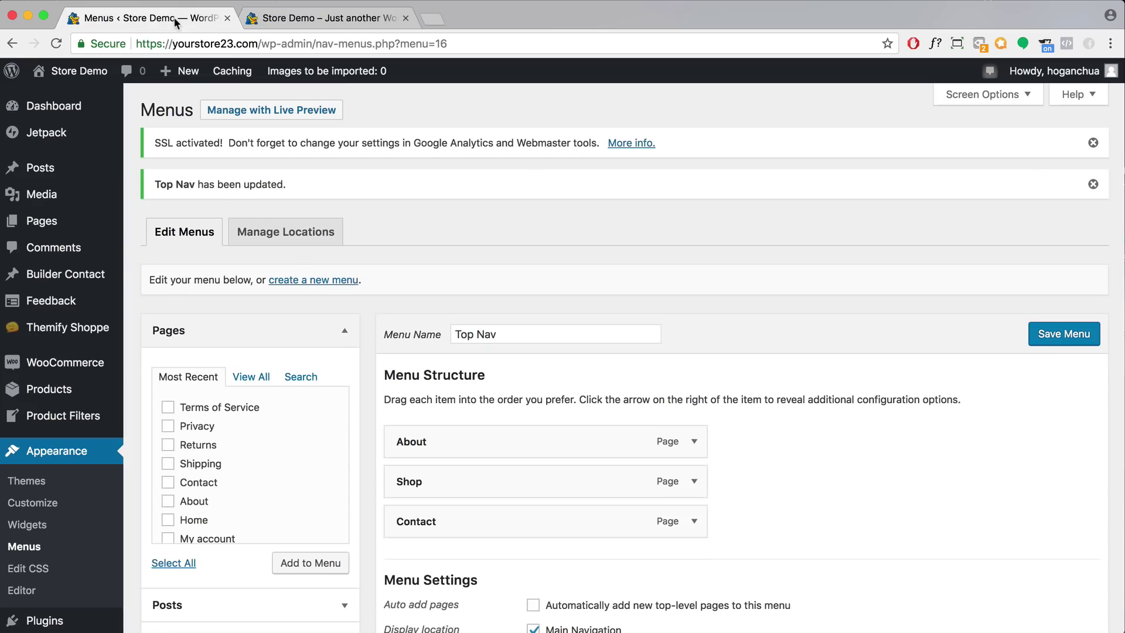
scroll(531, 286, "down", 5)
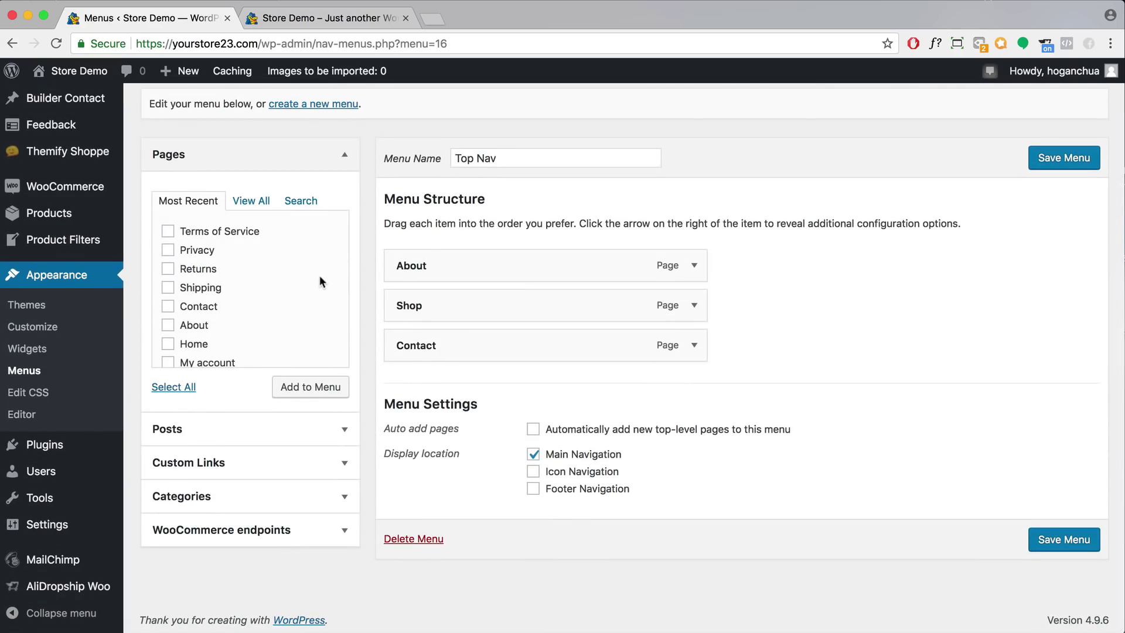
scroll(332, 294, "down", 2)
scroll(332, 294, "up", 2)
scroll(648, 201, "up", 4)
Create a new menu named Footer Nav
left_click(301, 263)
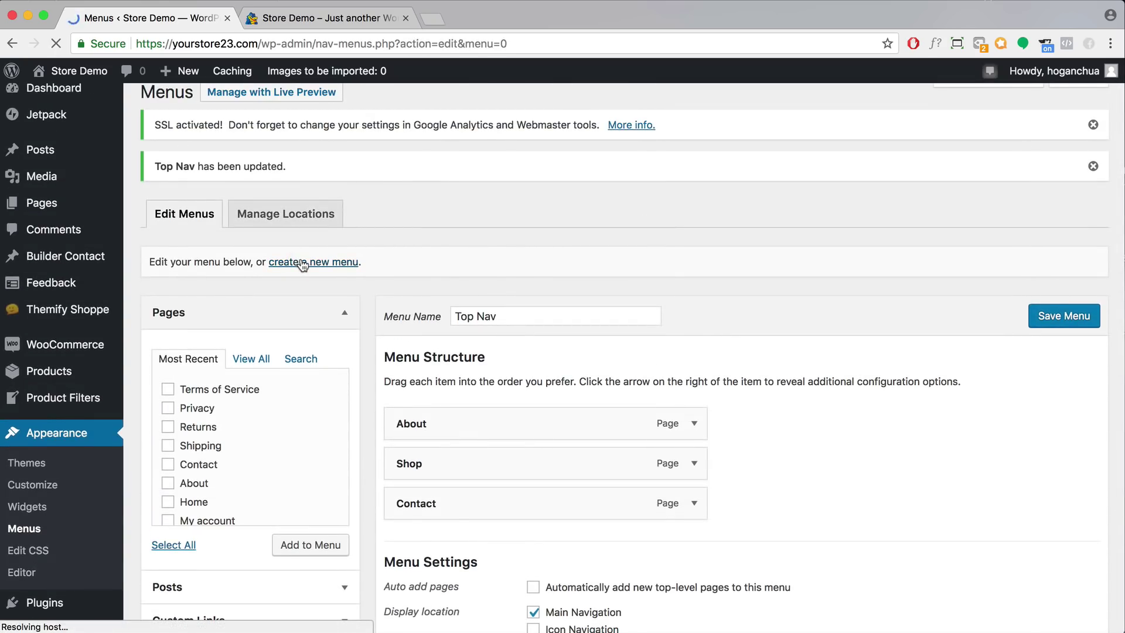
scroll(367, 268, "down", 3)
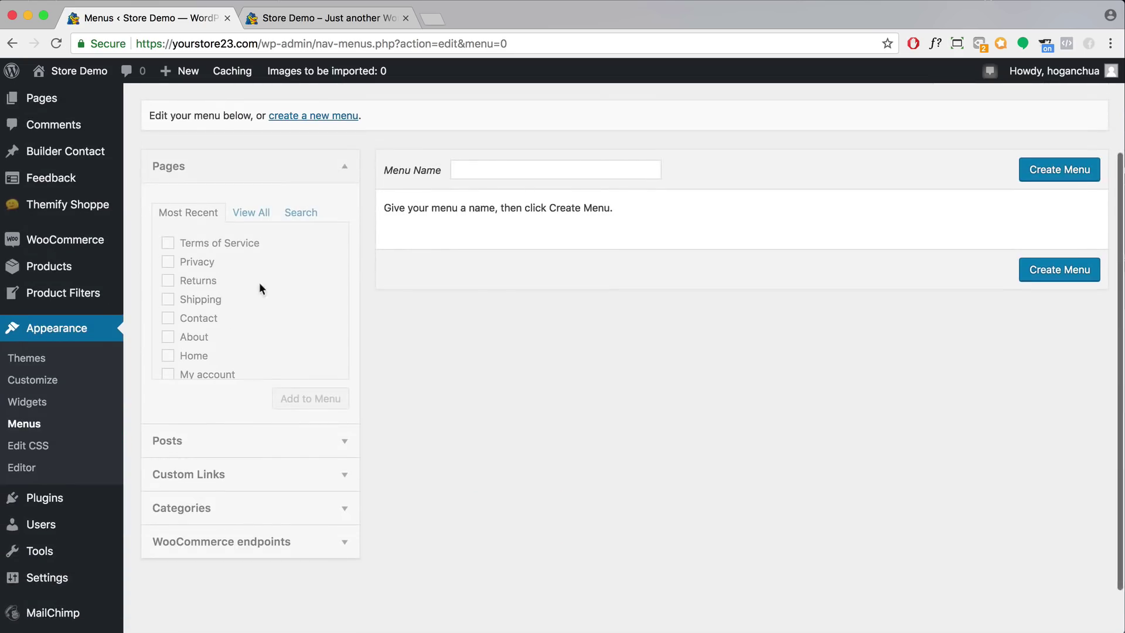
left_click(485, 173)
type("Footer Nav")
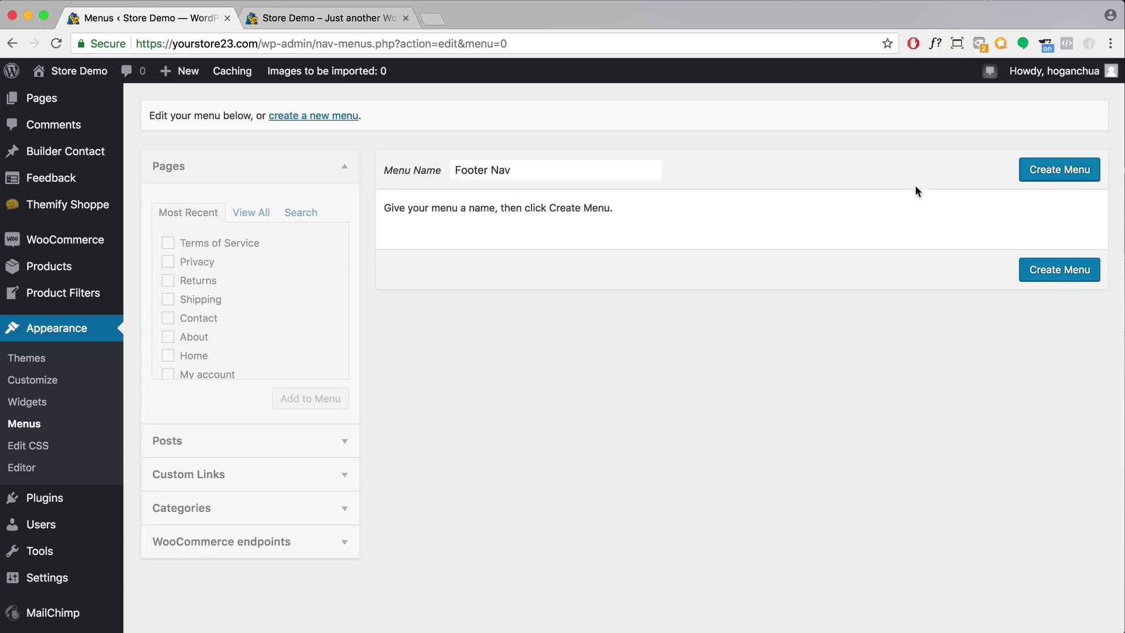
left_click(1084, 177)
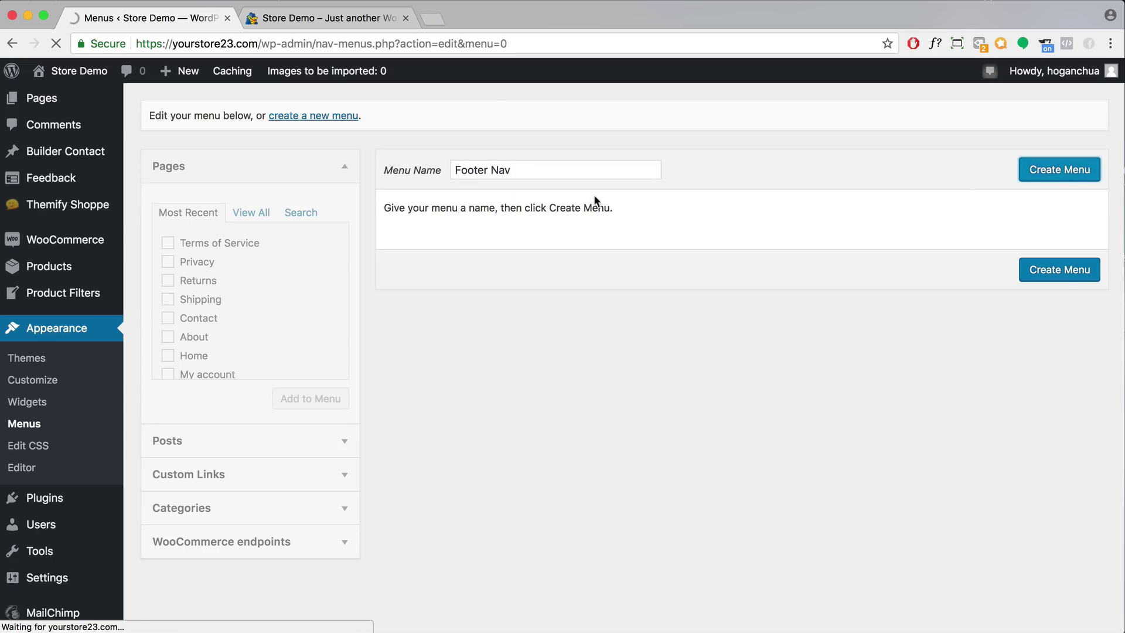
Add the Shipping, Returns, Terms of Service and Privacy pages to Footer Nav
scroll(276, 393, "down", 1)
scroll(223, 399, "up", 1)
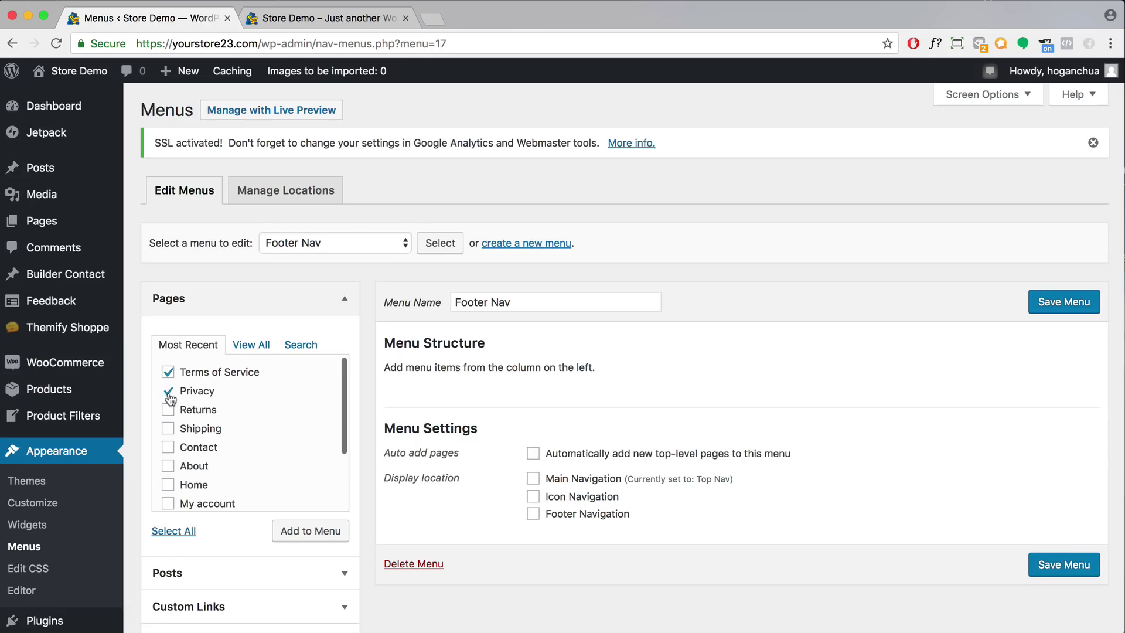
left_click(168, 429)
scroll(176, 437, "down", 3)
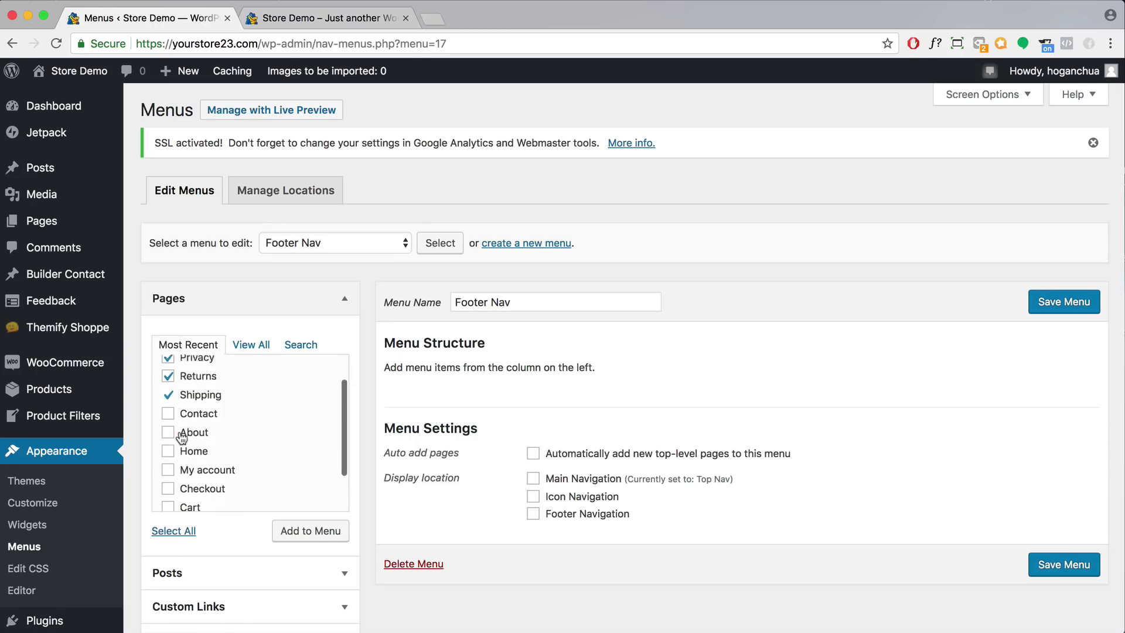
scroll(175, 445, "up", 2)
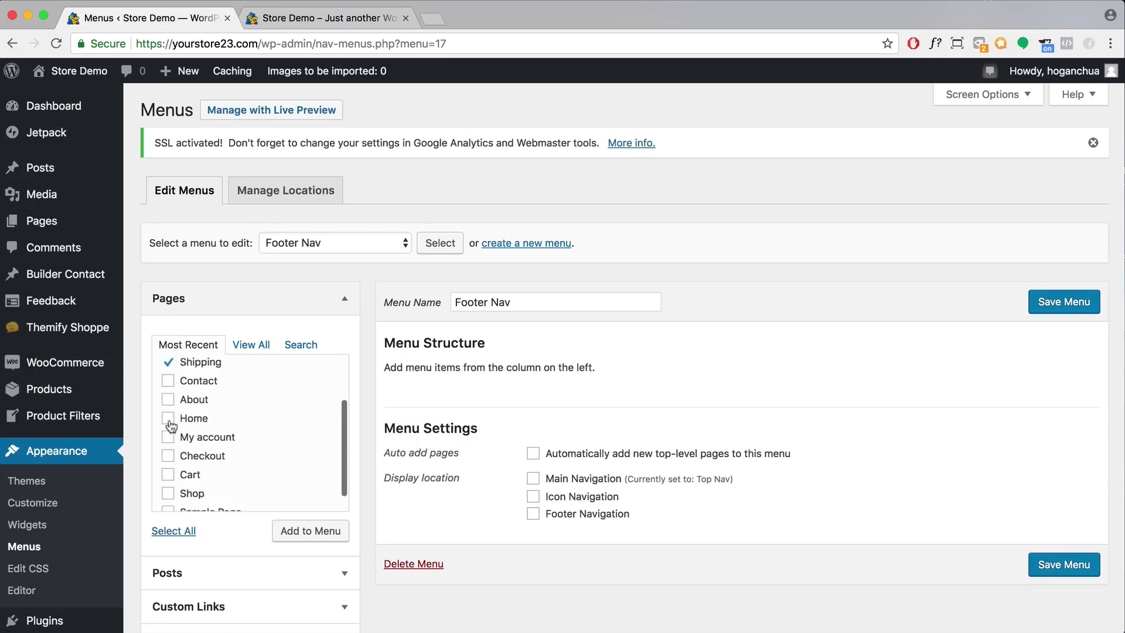
left_click(311, 531)
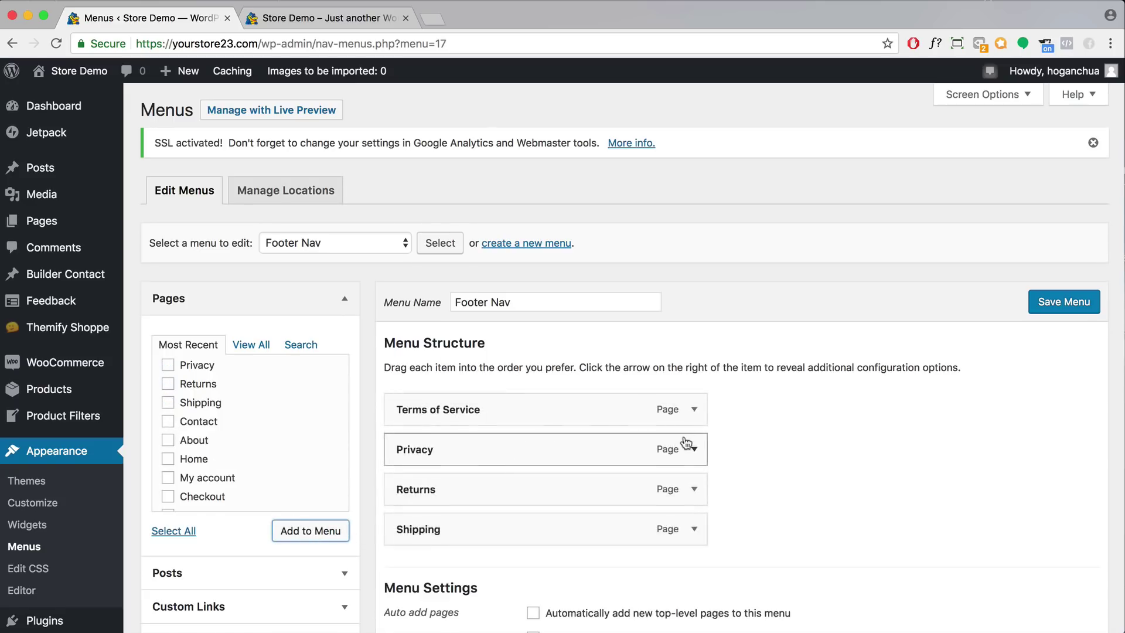
Move Shipping to the top, assign Footer Navigation and save the menu
scroll(469, 457, "down", 2)
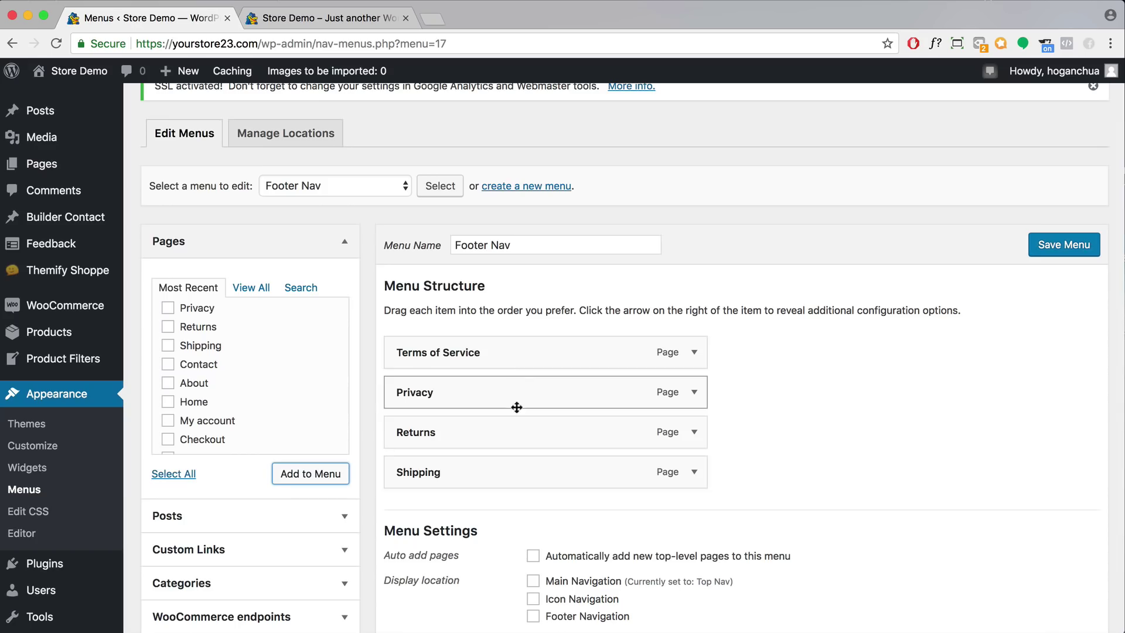
left_click_drag(476, 472, 545, 395)
scroll(622, 465, "down", 1)
scroll(622, 465, "down", 3)
left_click(533, 499)
left_click(1048, 548)
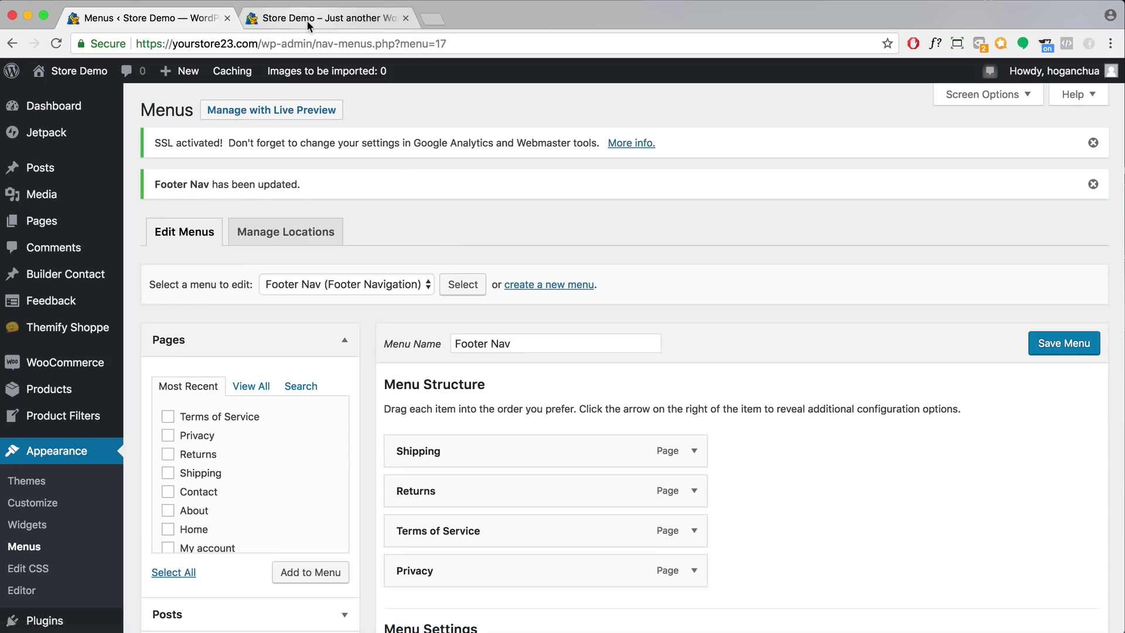
left_click(307, 20)
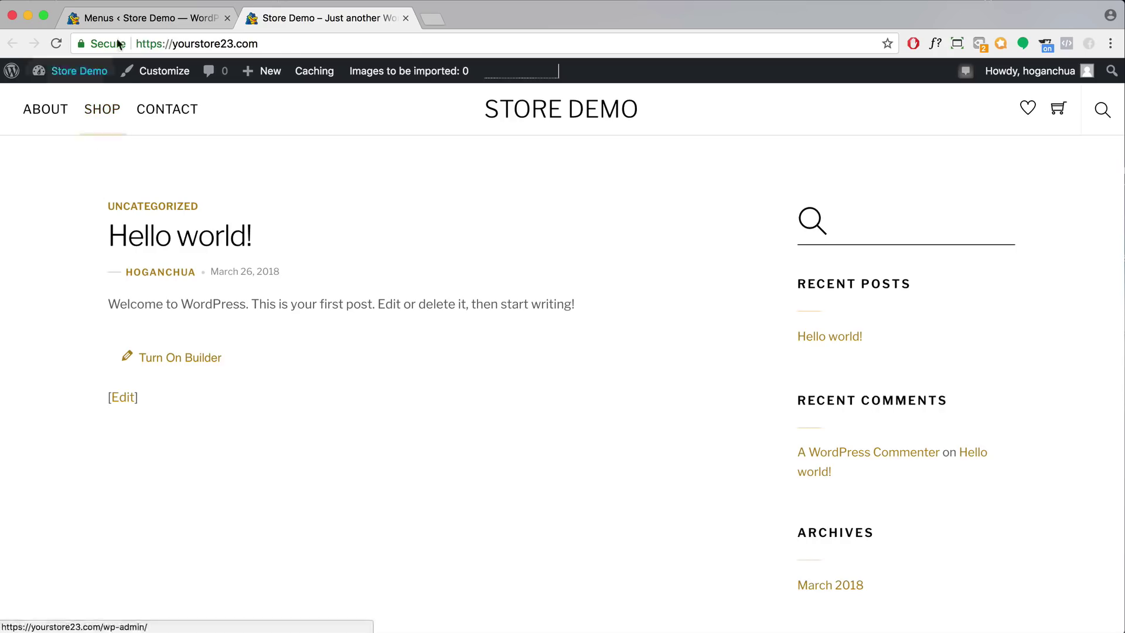
Load Top Nav, nest Shop as a sub-item under About, and save
left_click(139, 18)
left_click(358, 286)
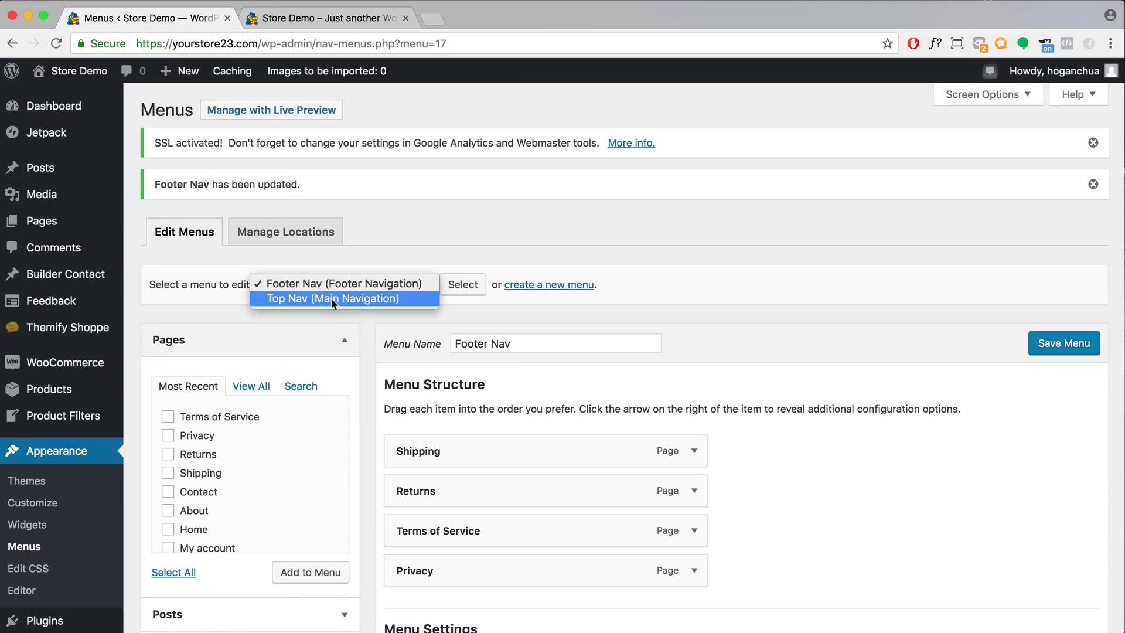
left_click(311, 299)
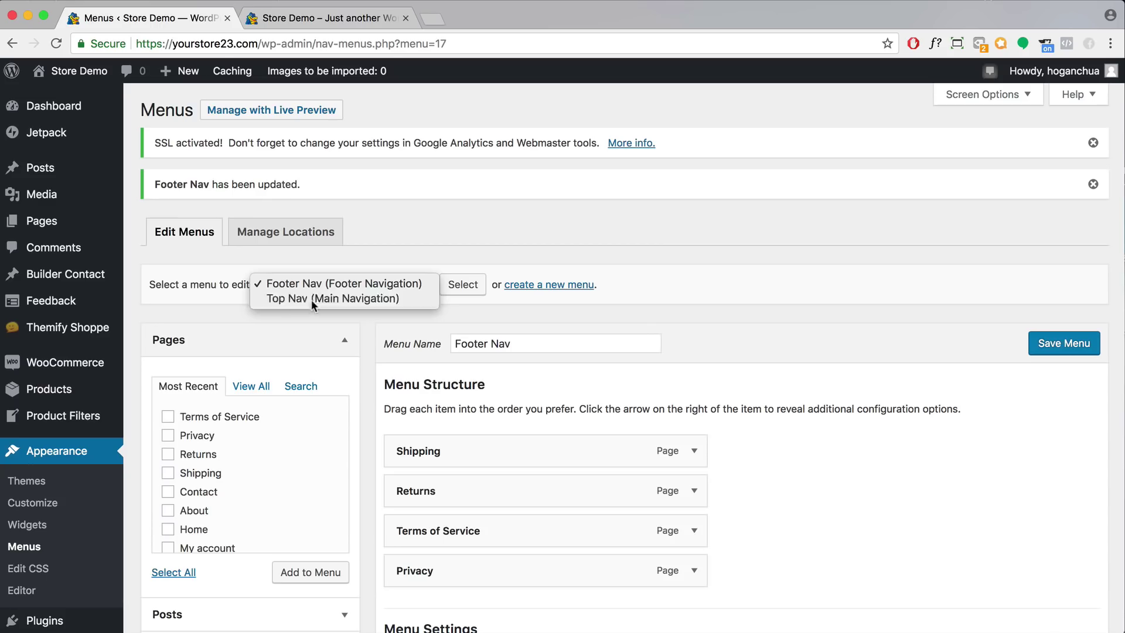
left_click(462, 286)
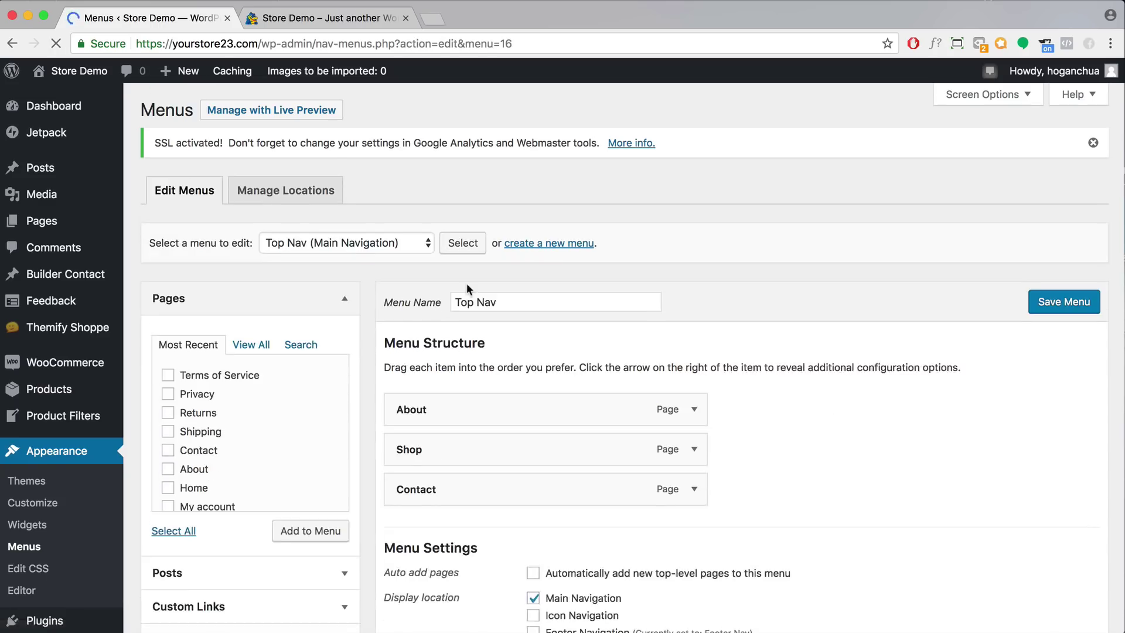
scroll(451, 293, "down", 3)
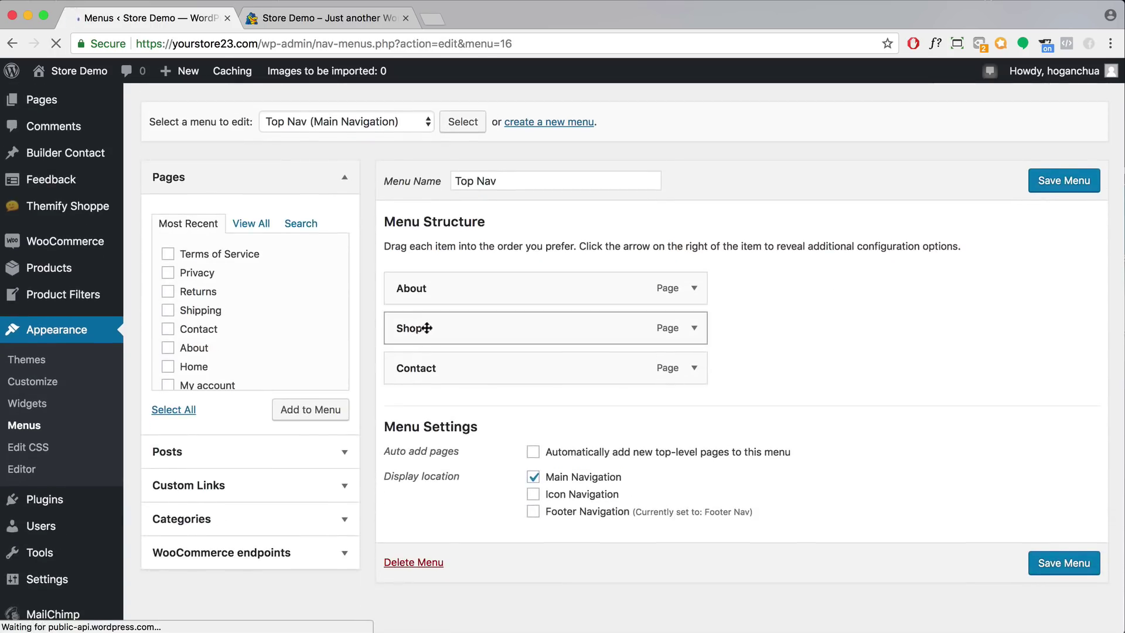
left_click_drag(428, 327, 452, 330)
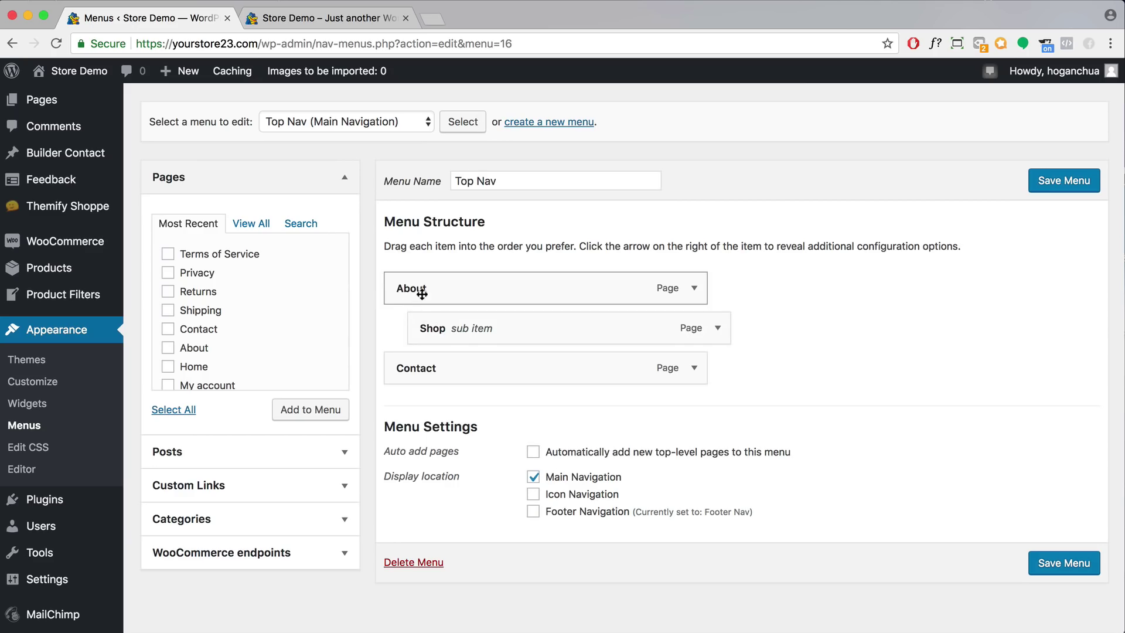
left_click(1074, 185)
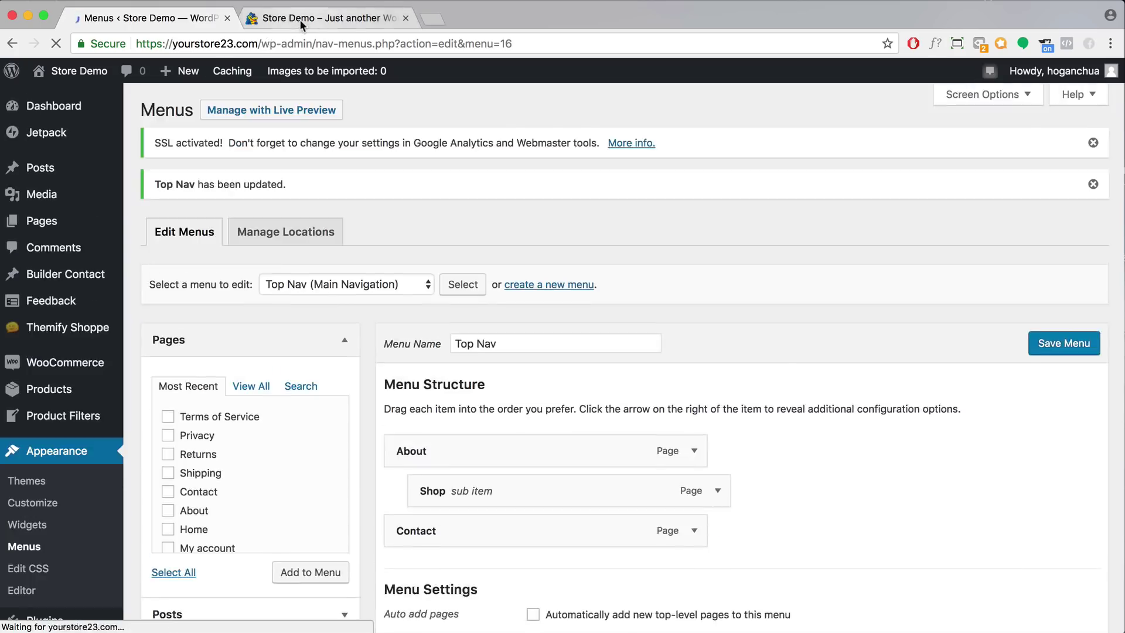
Reload the live store to check the header's nested menu, then close that tab
left_click(316, 18)
left_click(57, 46)
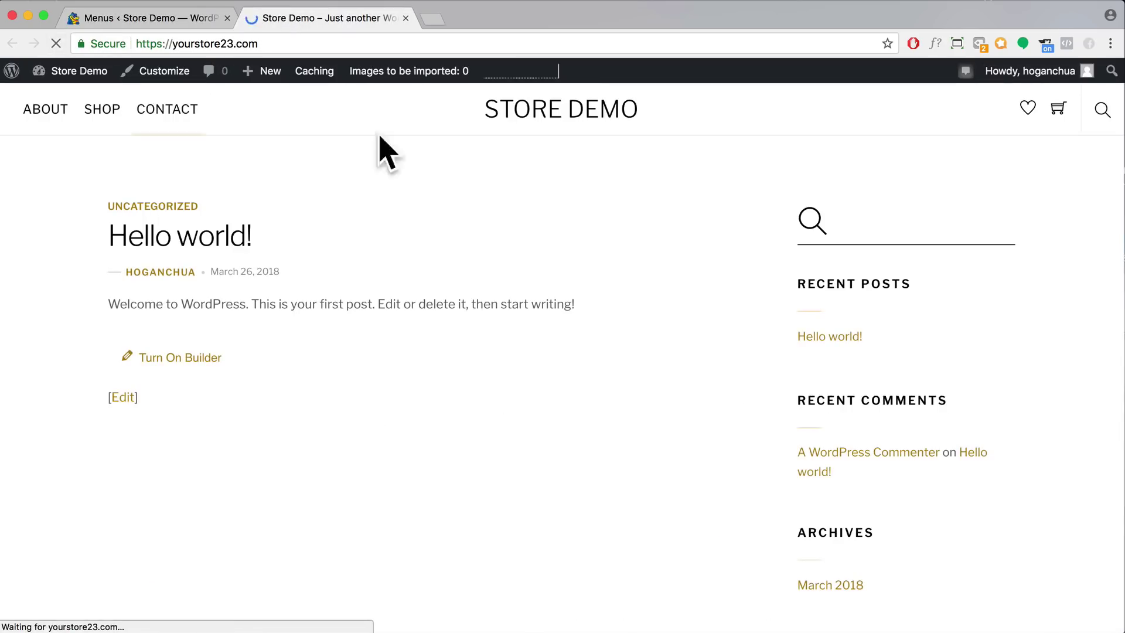
mouse_move(45, 87)
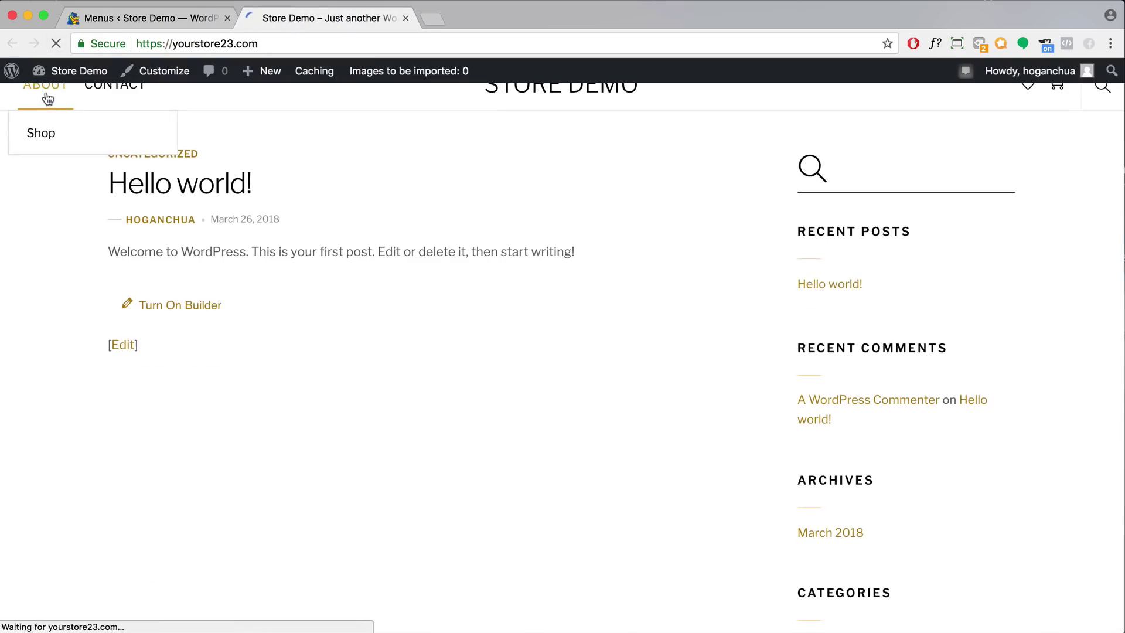
scroll(535, 263, "down", 10)
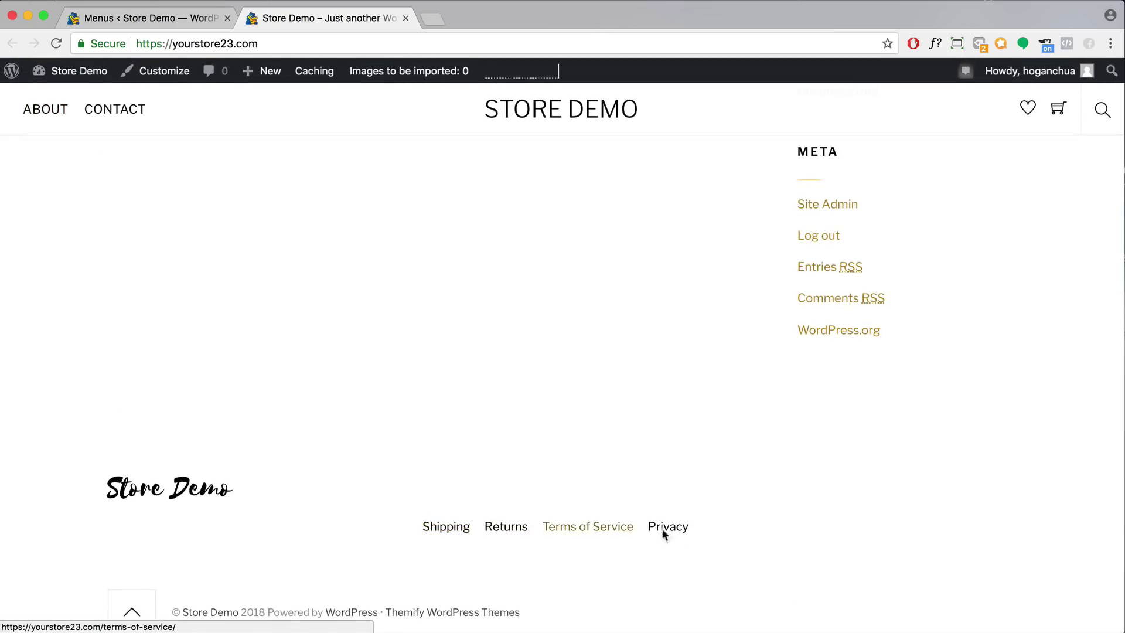
left_click(406, 18)
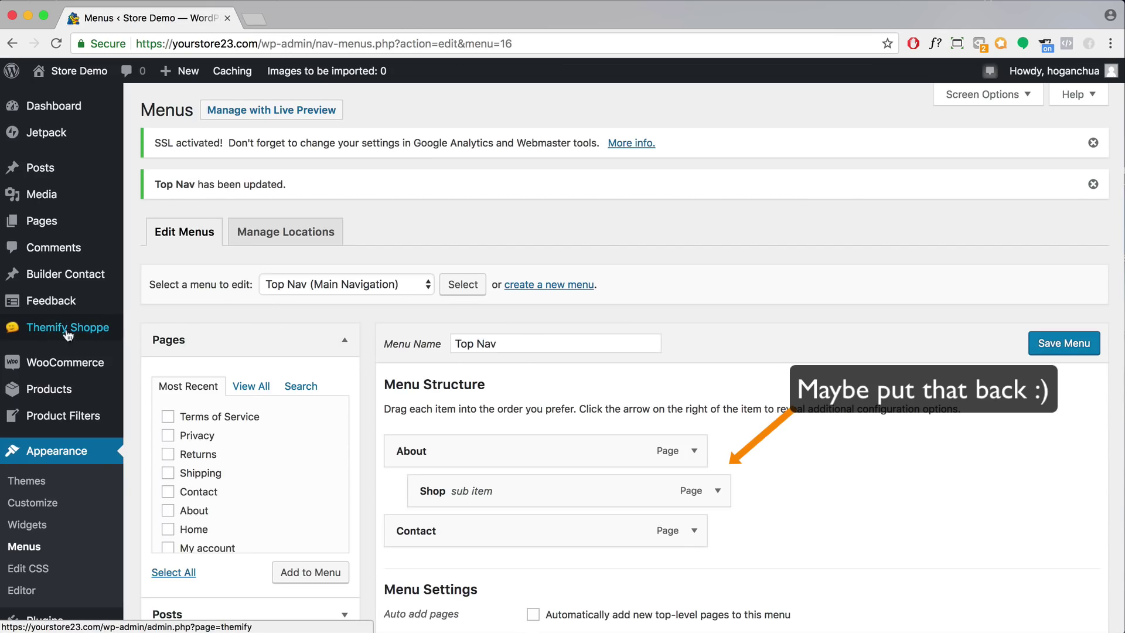
Open the Social Links section of Themify Shoppe's Themify Settings
mouse_move(63, 331)
left_click(151, 331)
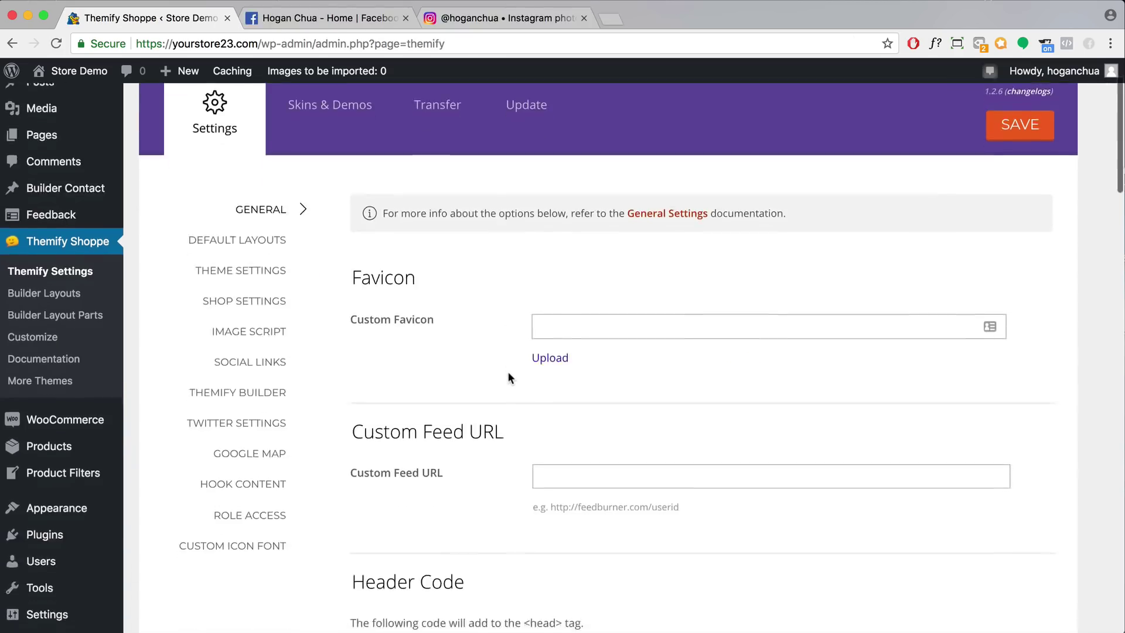
scroll(508, 371, "down", 2)
left_click(258, 322)
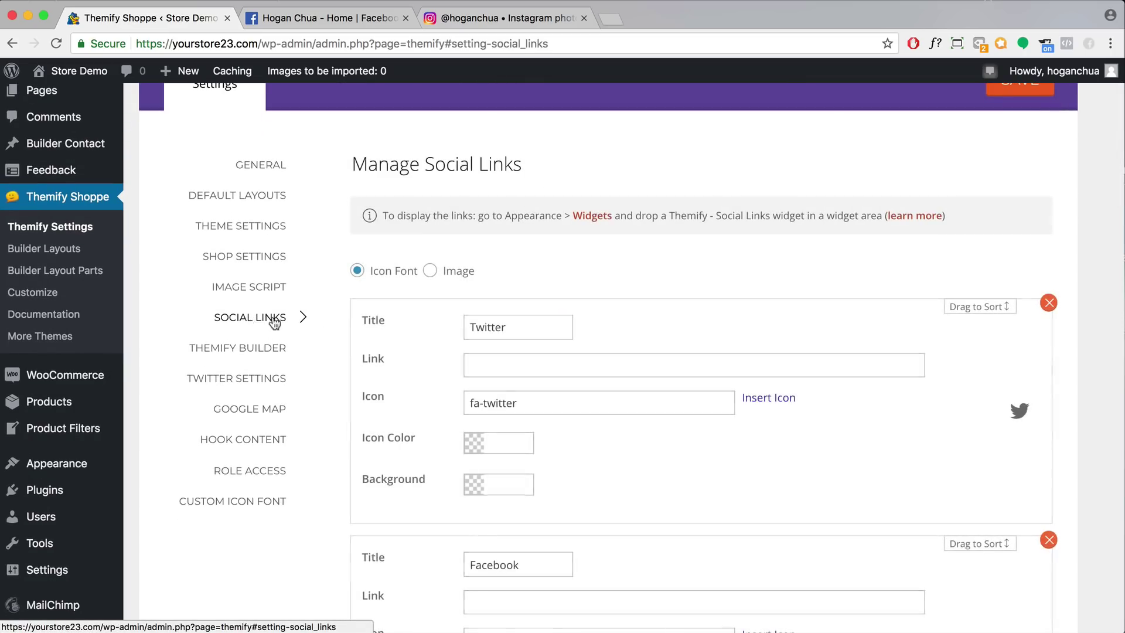
scroll(502, 363, "down", 3)
left_click(504, 290)
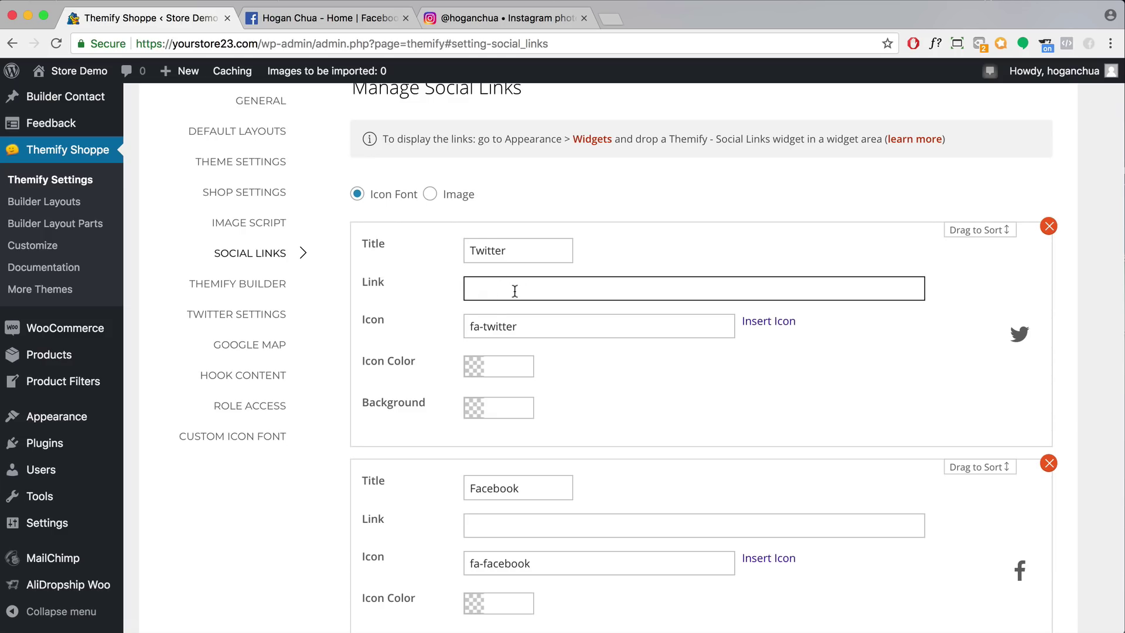
Paste the Facebook page's address into the Facebook link field
scroll(514, 290, "down", 1)
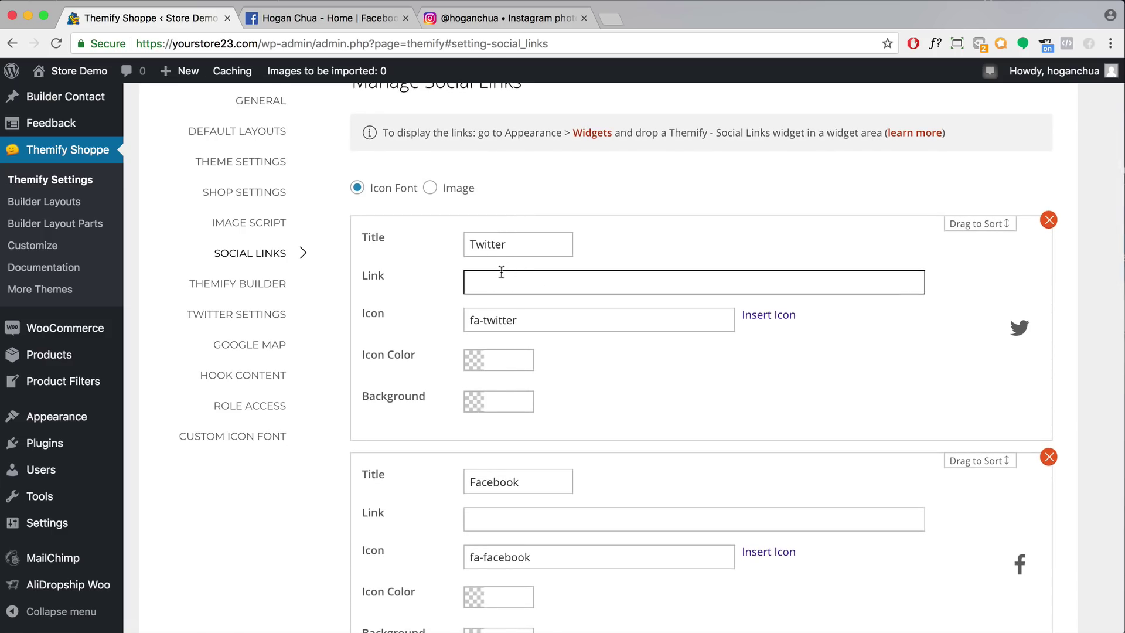
scroll(512, 272, "down", 5)
left_click(508, 308)
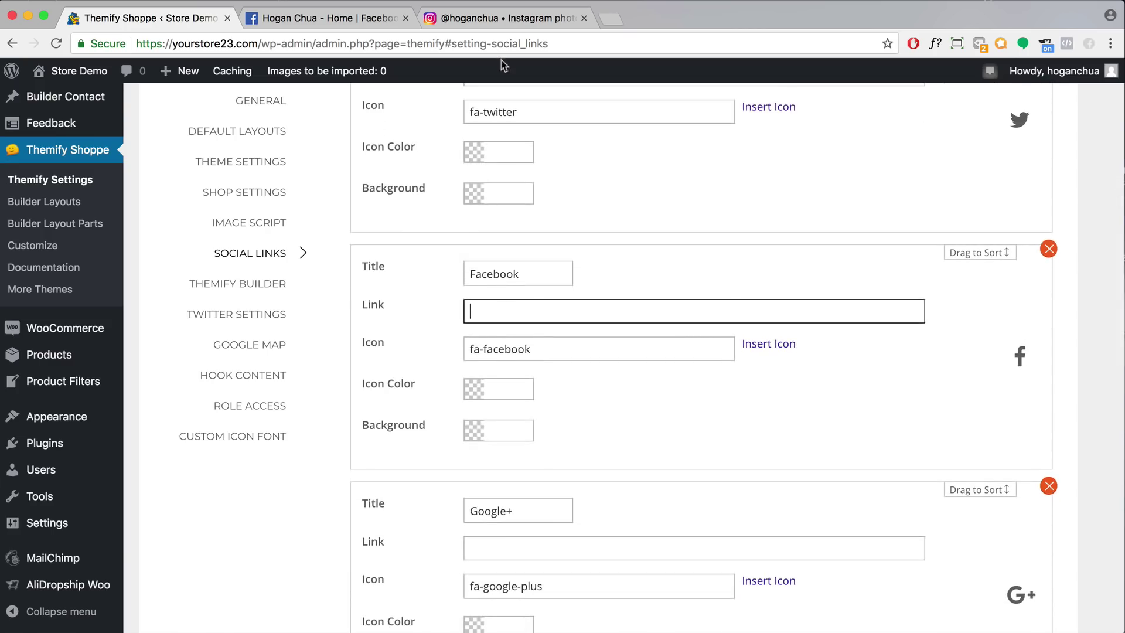
left_click(333, 19)
left_click(131, 45)
key("super+c")
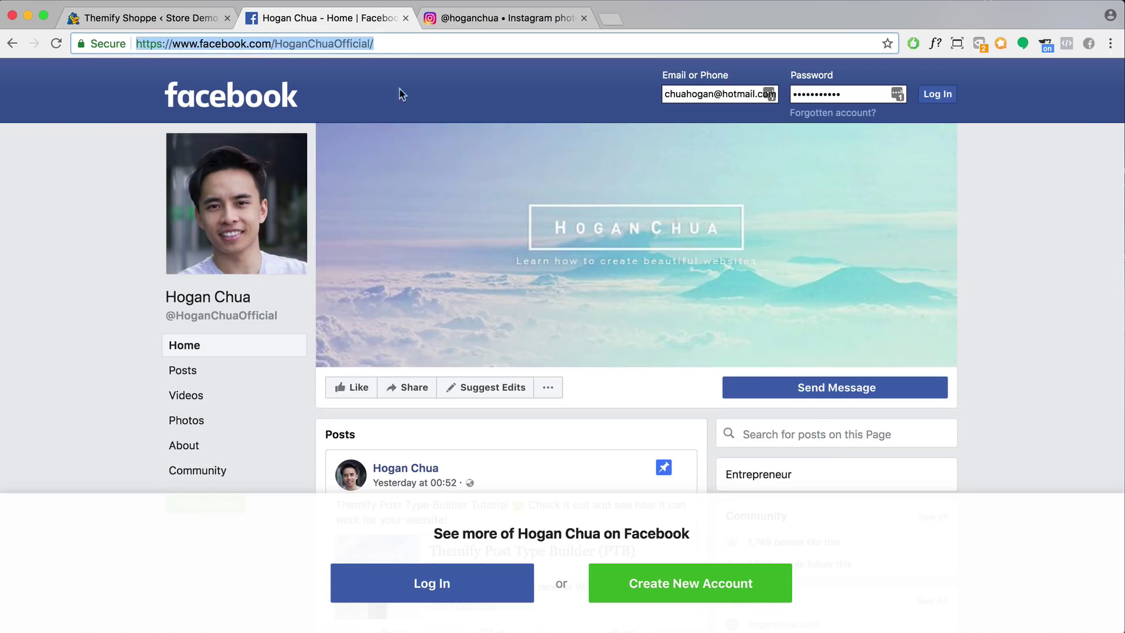
scroll(879, 326, "down", 3)
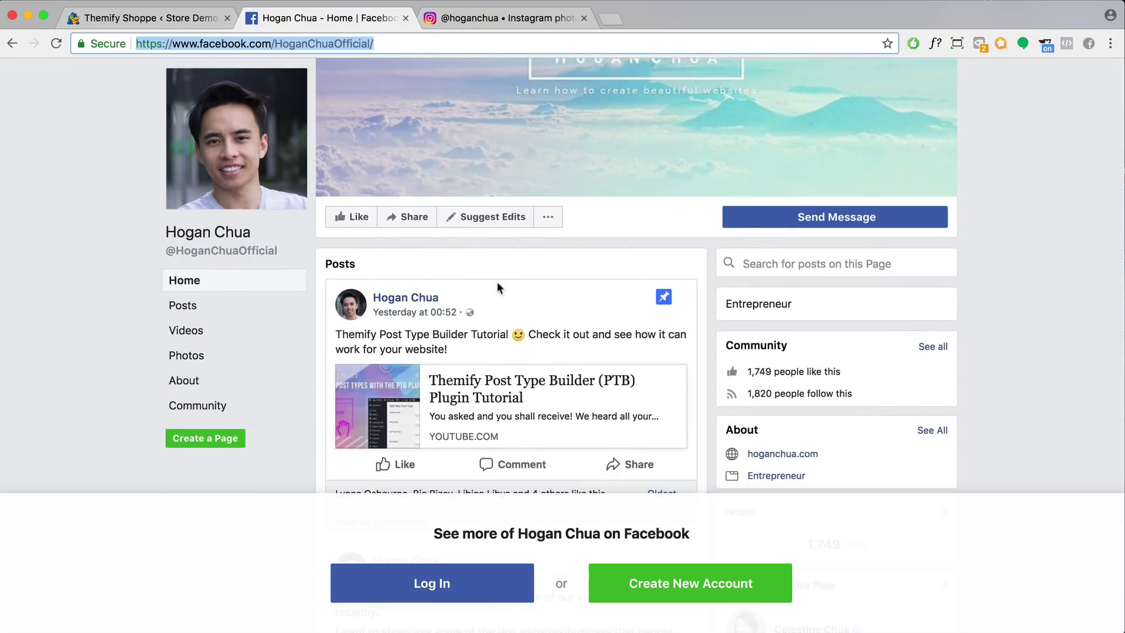
left_click(160, 19)
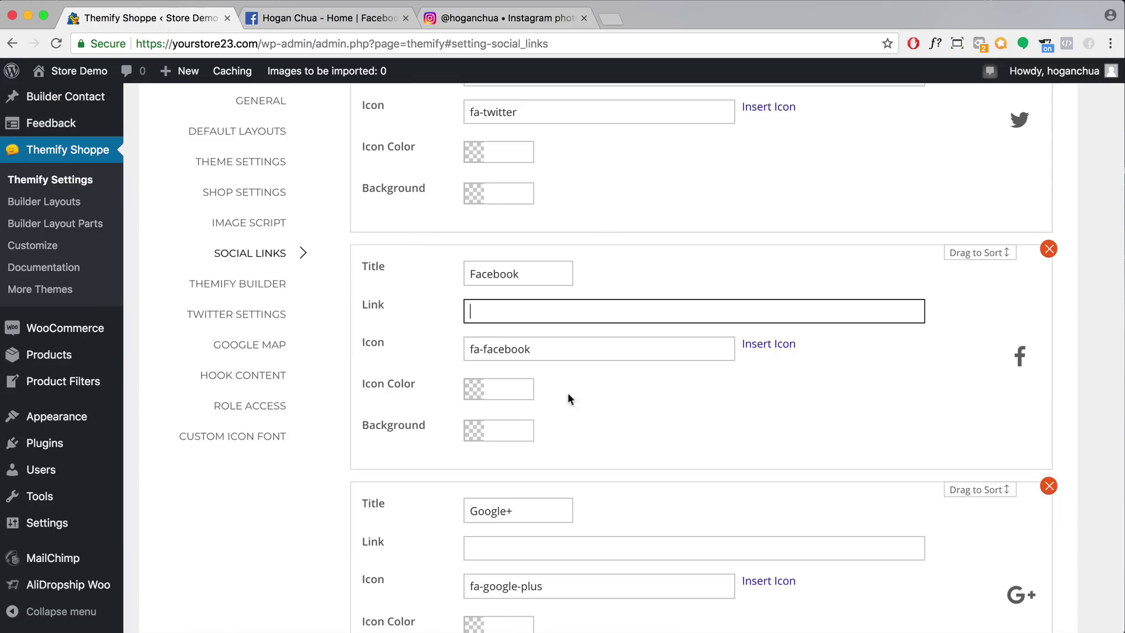
key("super+v")
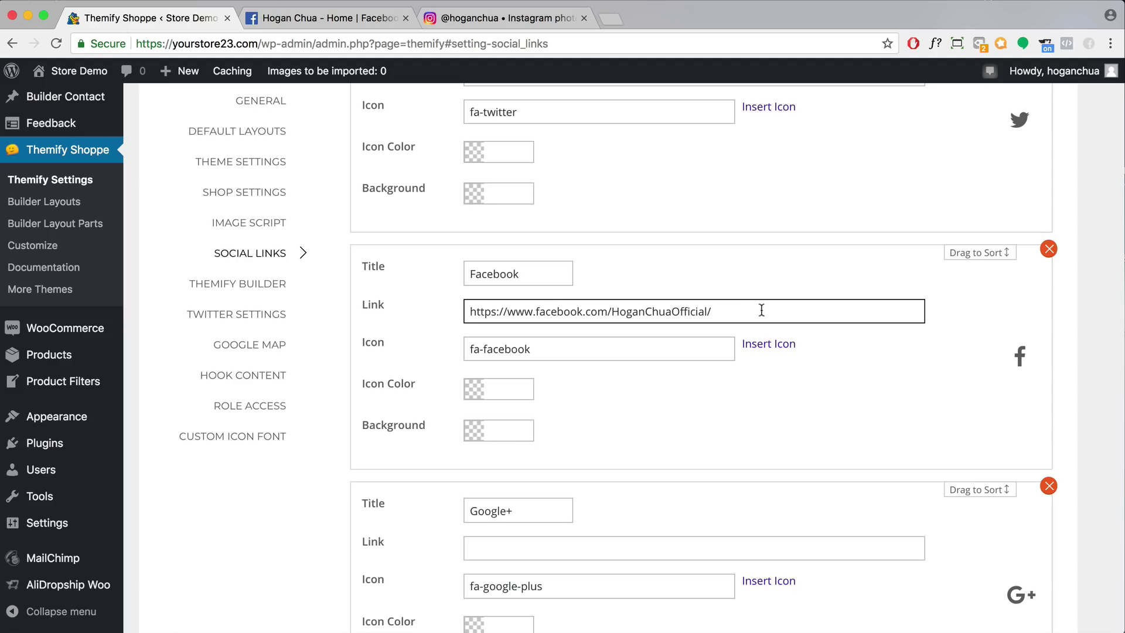
left_click_drag(761, 310, 475, 313)
Add a new social link entry and focus its Title field
scroll(644, 347, "down", 6)
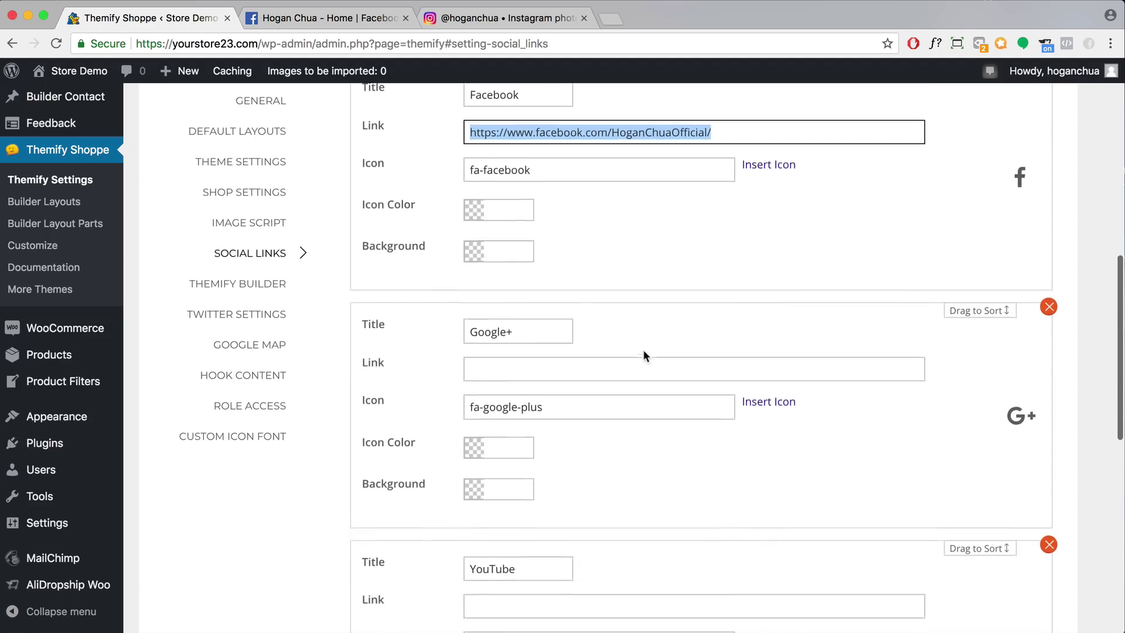
scroll(642, 352, "down", 6)
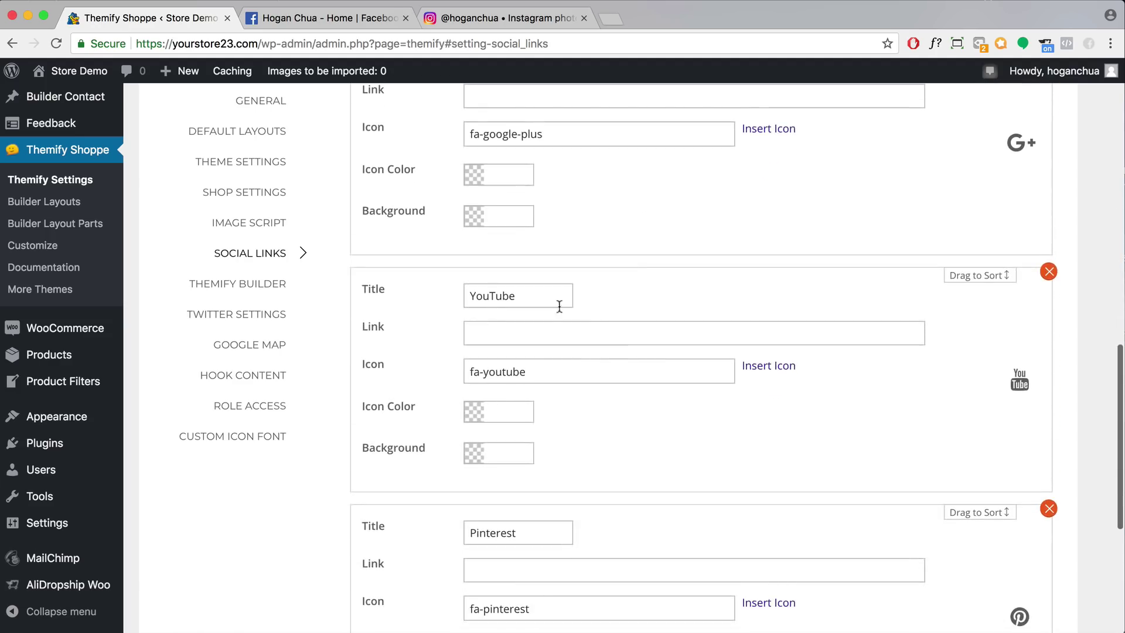
scroll(602, 330, "down", 3)
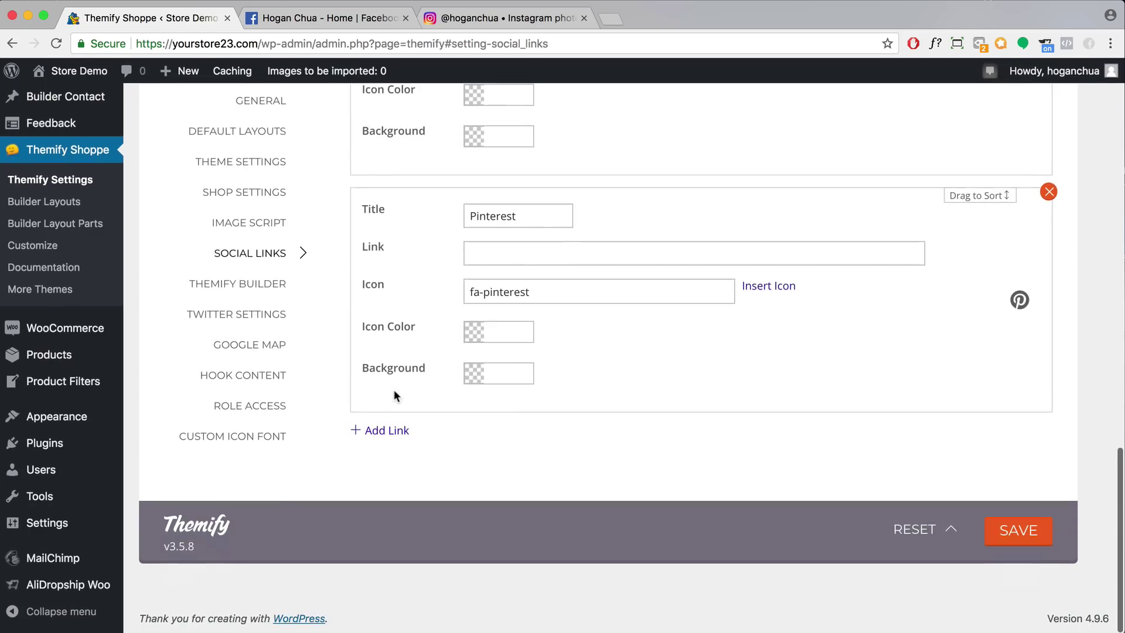
left_click(391, 439)
scroll(477, 434, "down", 2)
left_click(505, 386)
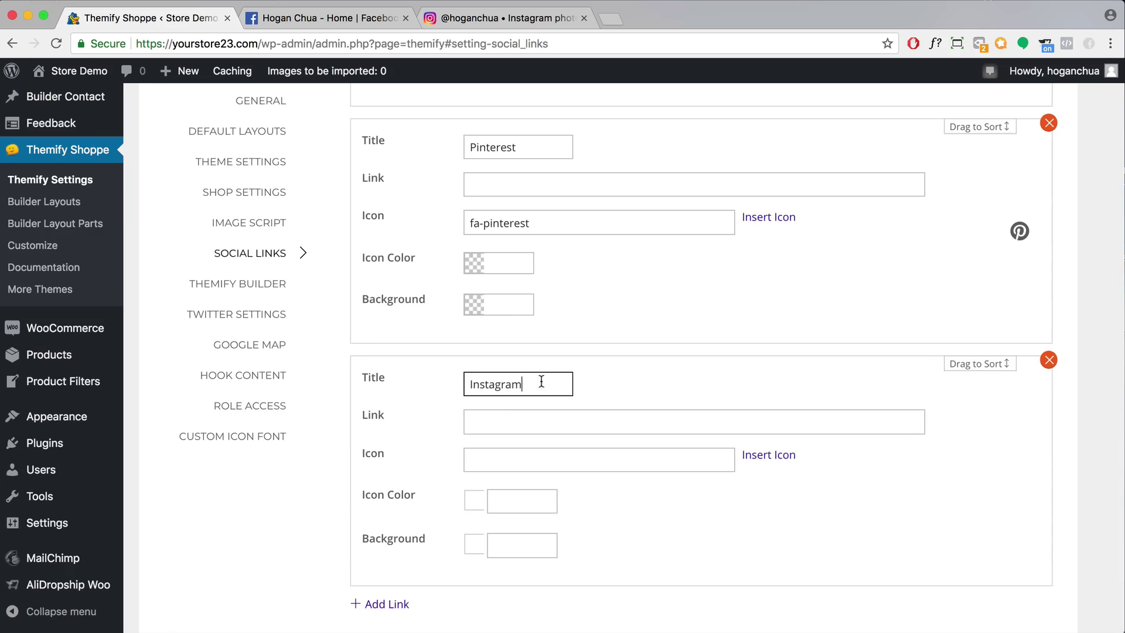
Title the new entry Instagram and paste the Instagram profile URL as its link
type("Instagram")
left_click(512, 423)
left_click(460, 19)
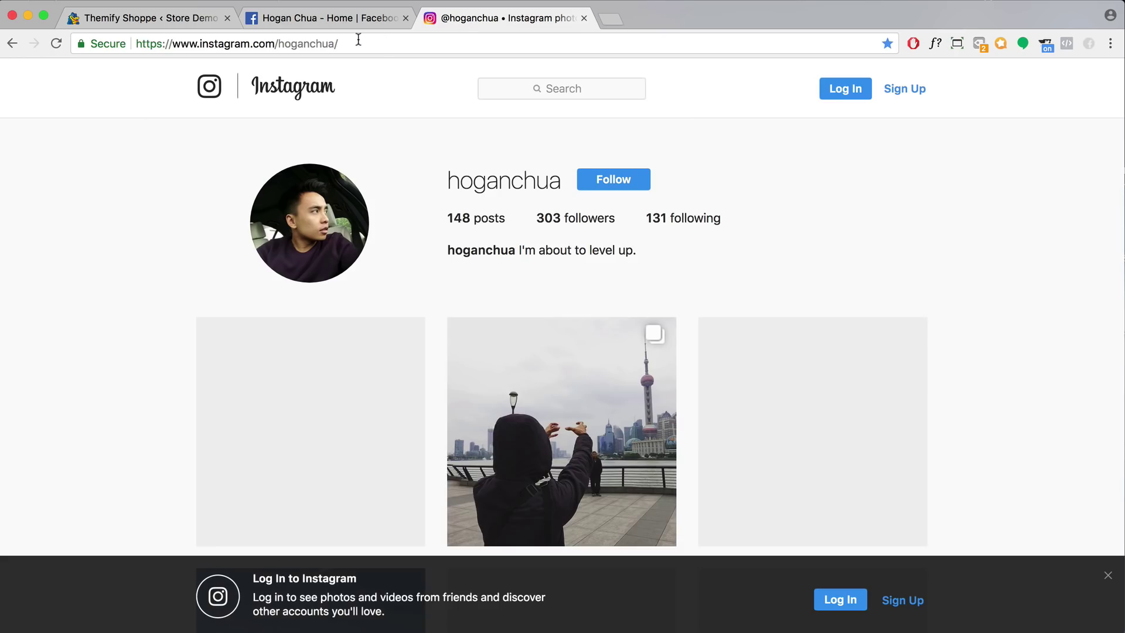
left_click(64, 44)
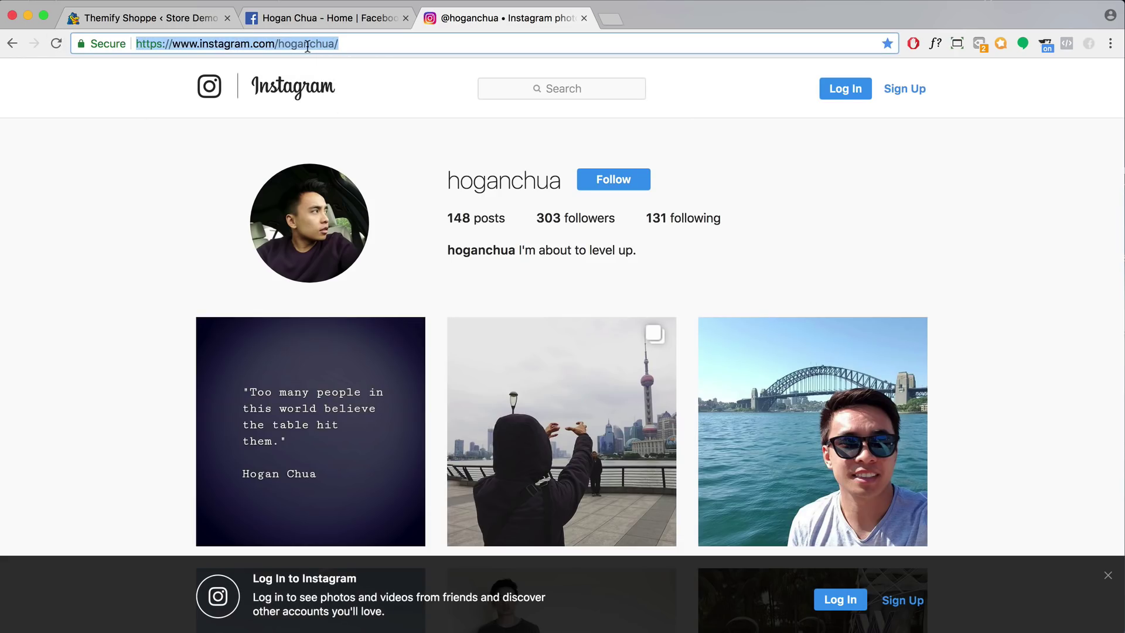
key("ctrl+c")
left_click(151, 17)
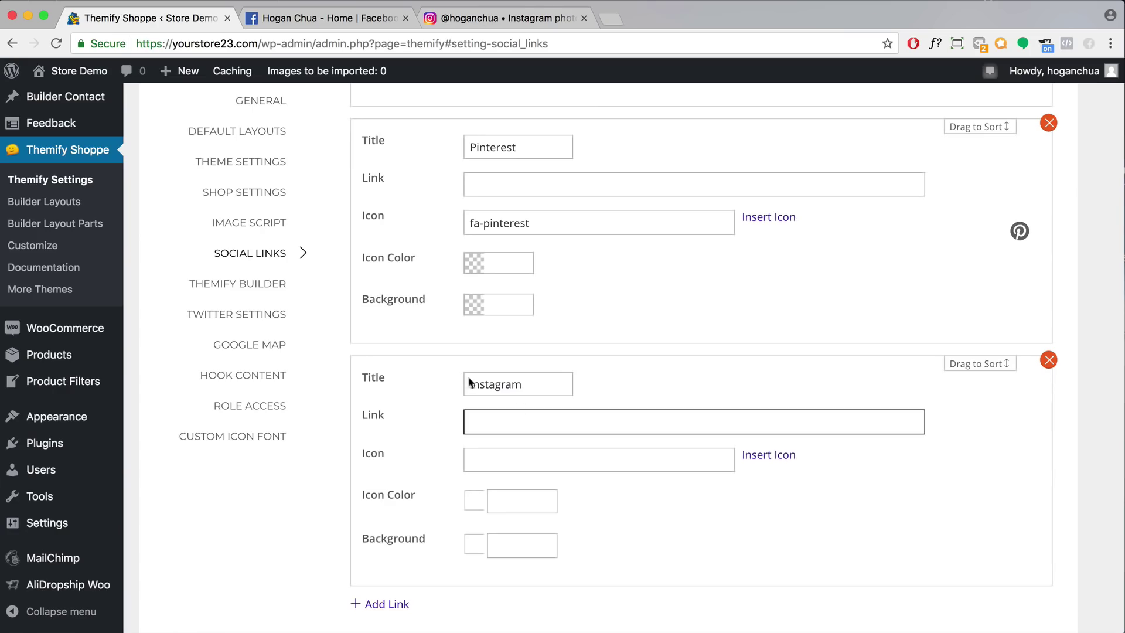
key("ctrl+v")
Give the Instagram link the instagram icon, found by searching 'insta'
key("Tab")
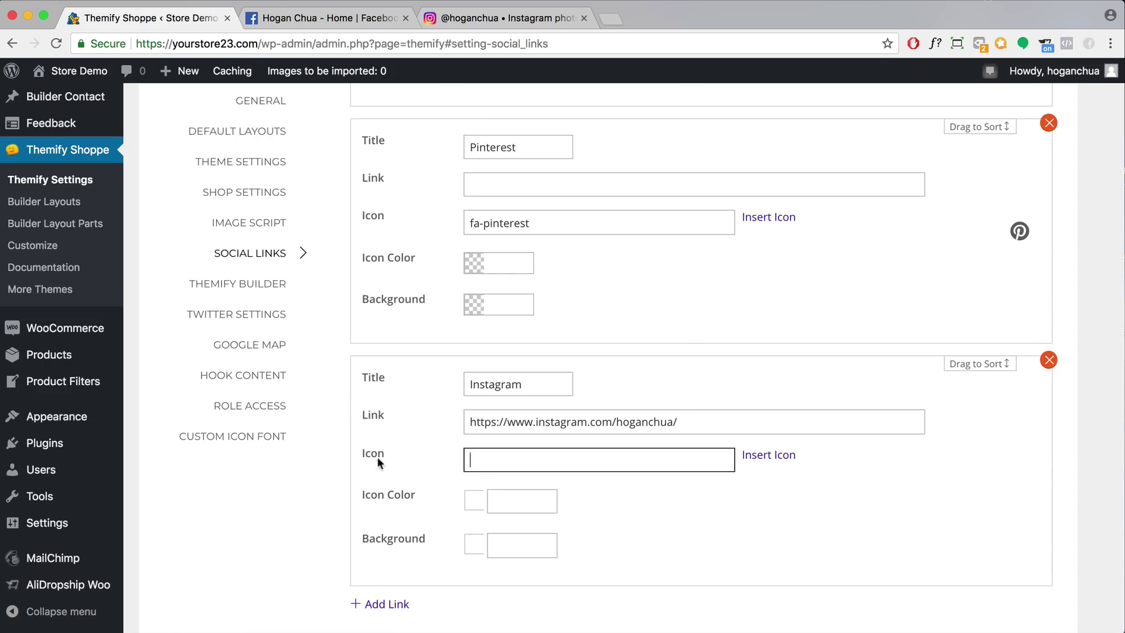
double_click(385, 456)
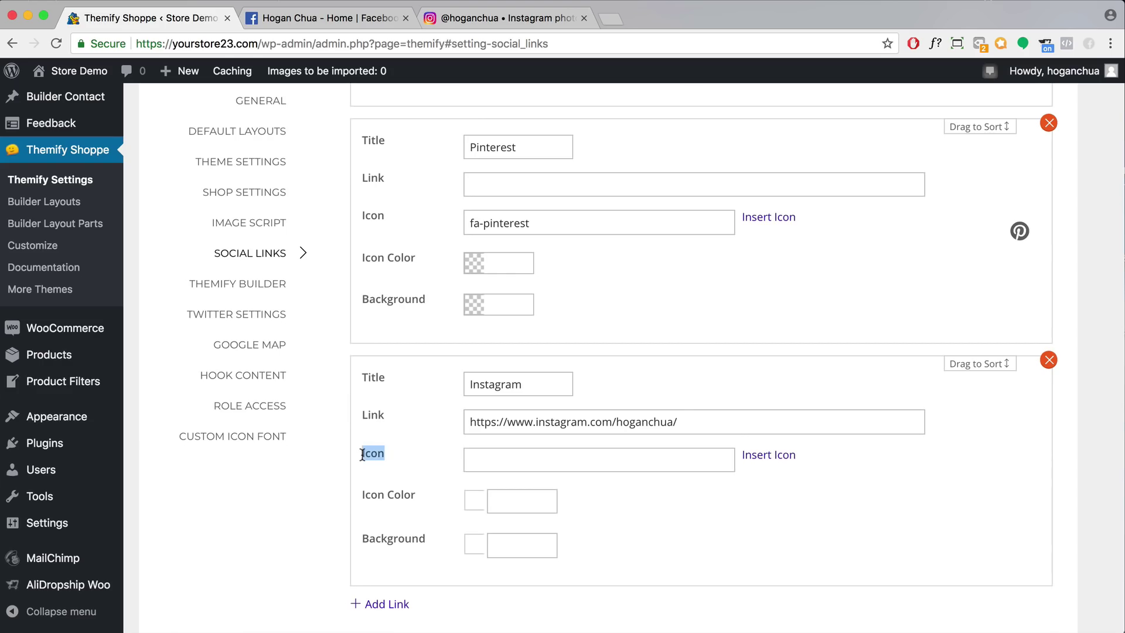
left_click(777, 459)
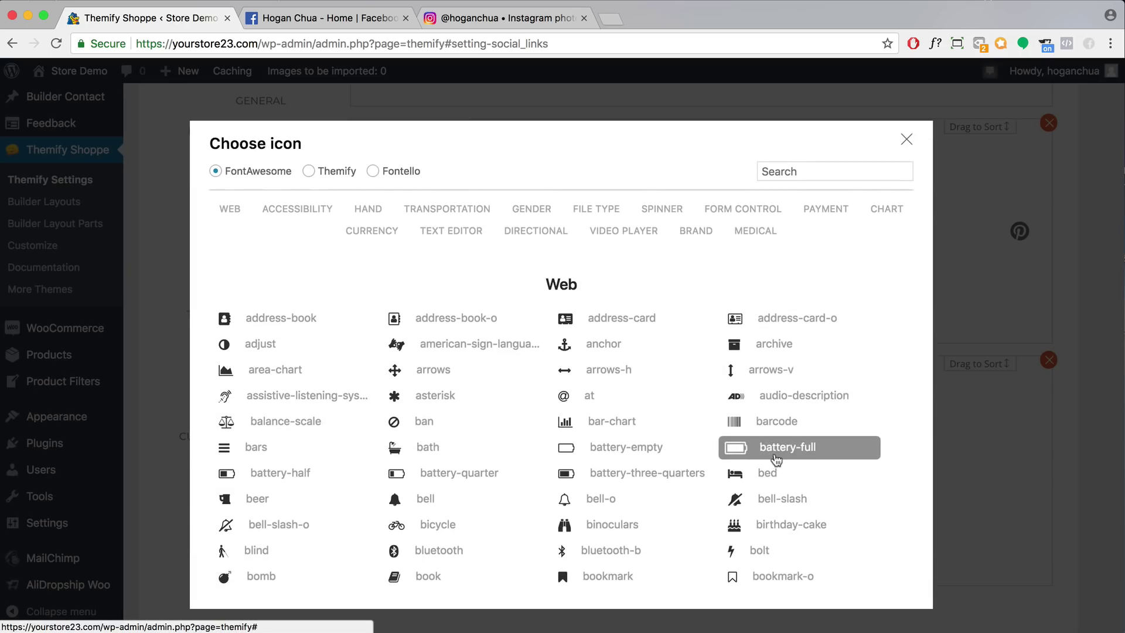
scroll(624, 283, "down", 1)
scroll(625, 283, "up", 1)
left_click(695, 215)
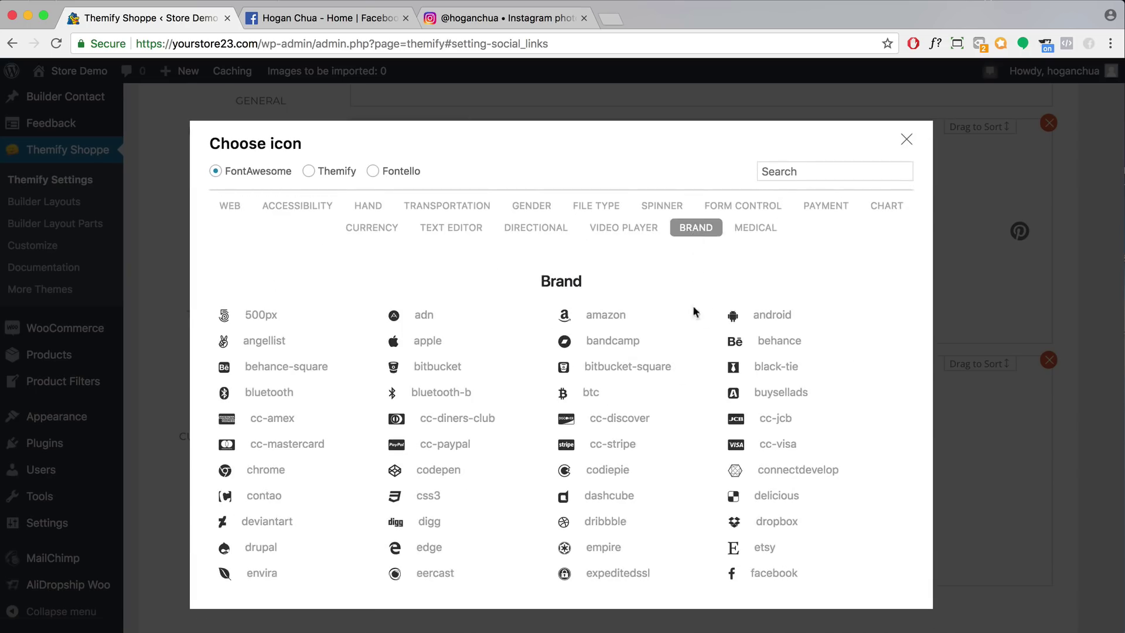
scroll(606, 413, "down", 2)
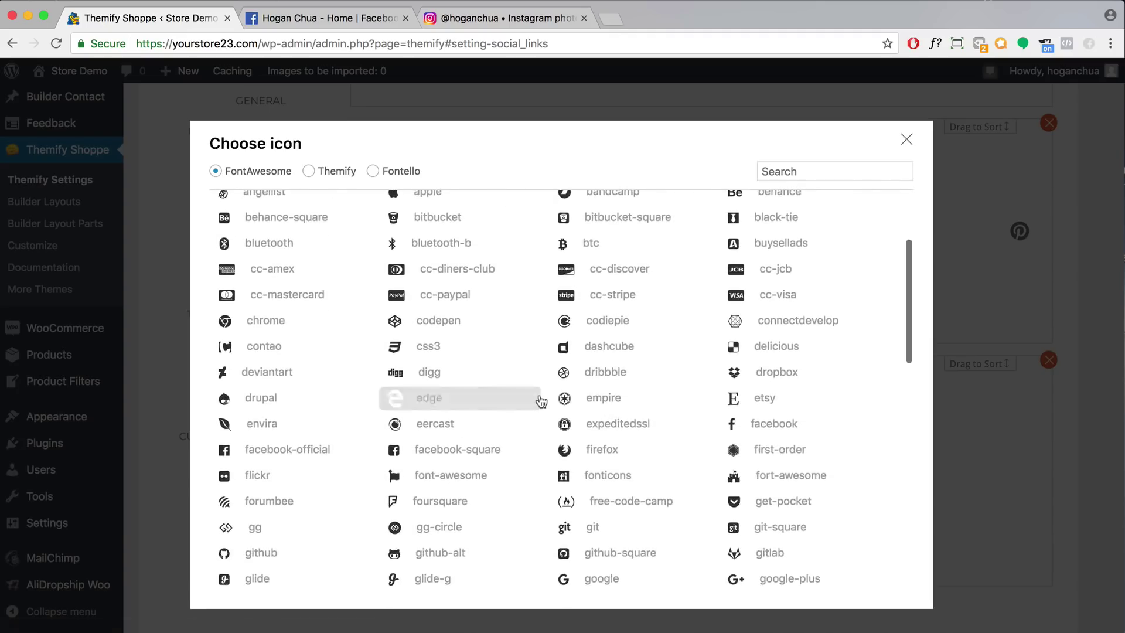
scroll(539, 402, "down", 4)
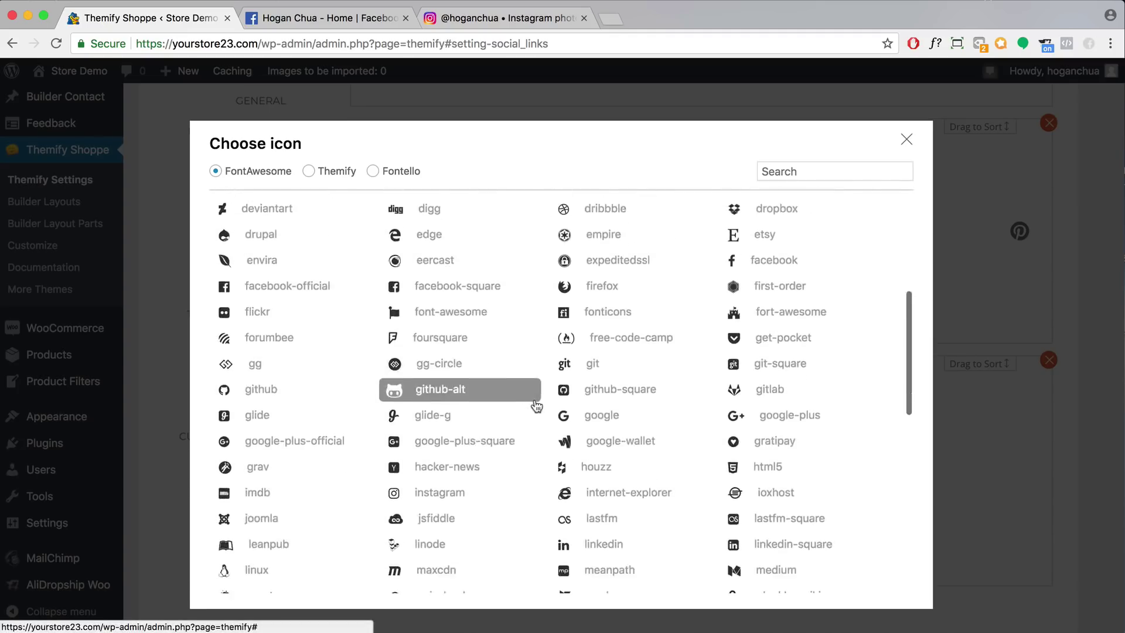
scroll(535, 405, "down", 3)
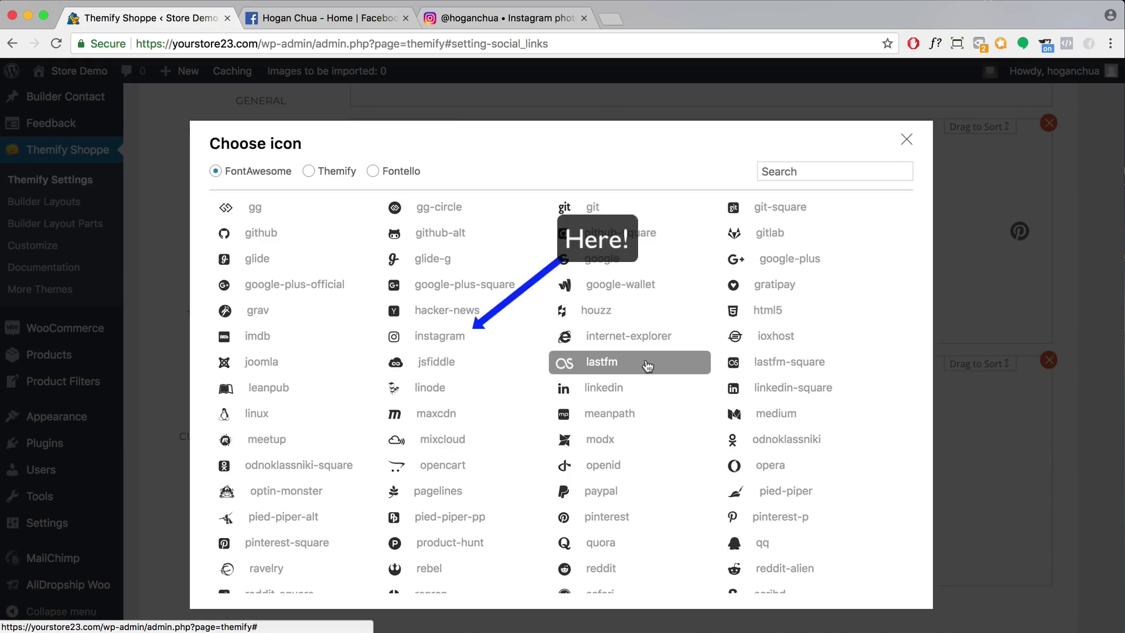
scroll(580, 424, "down", 2)
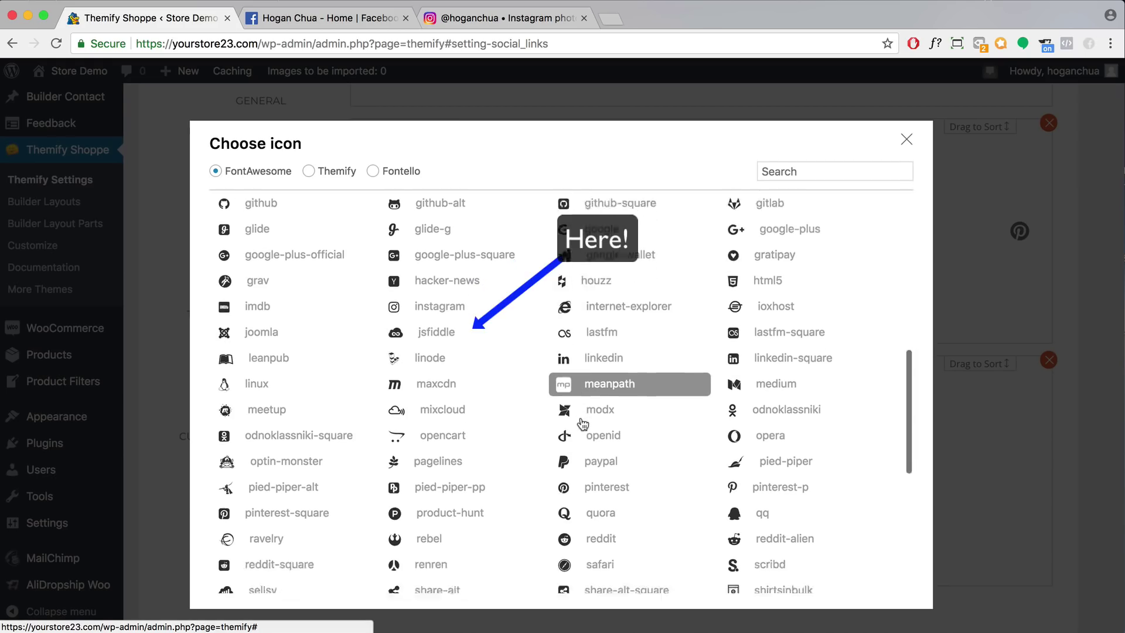
left_click(801, 172)
type("in")
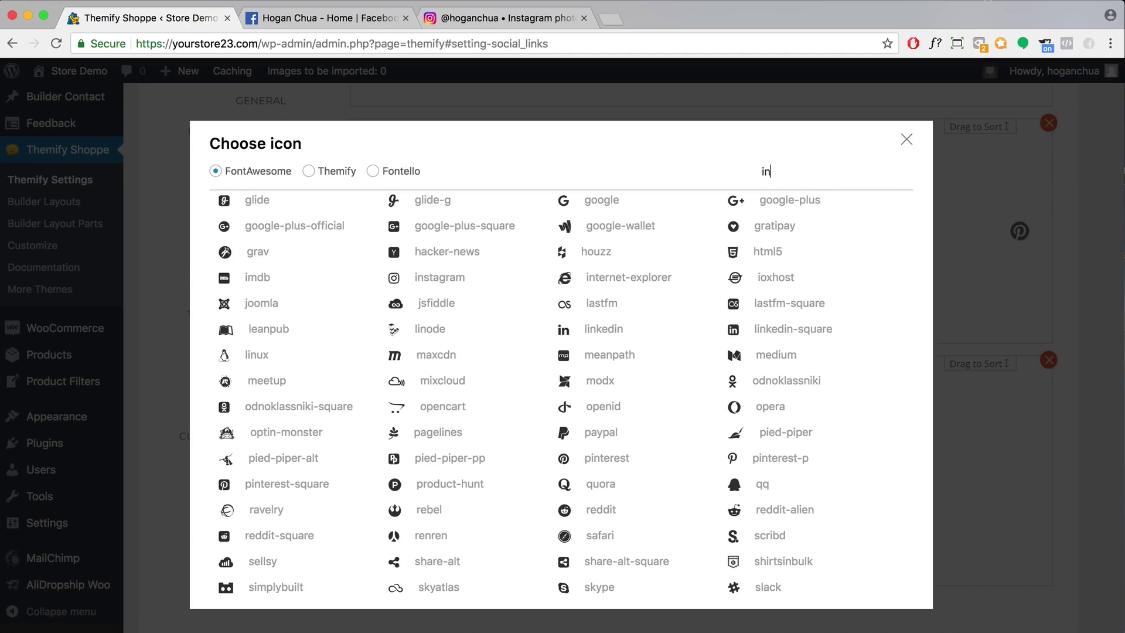
type("sta")
left_click(252, 318)
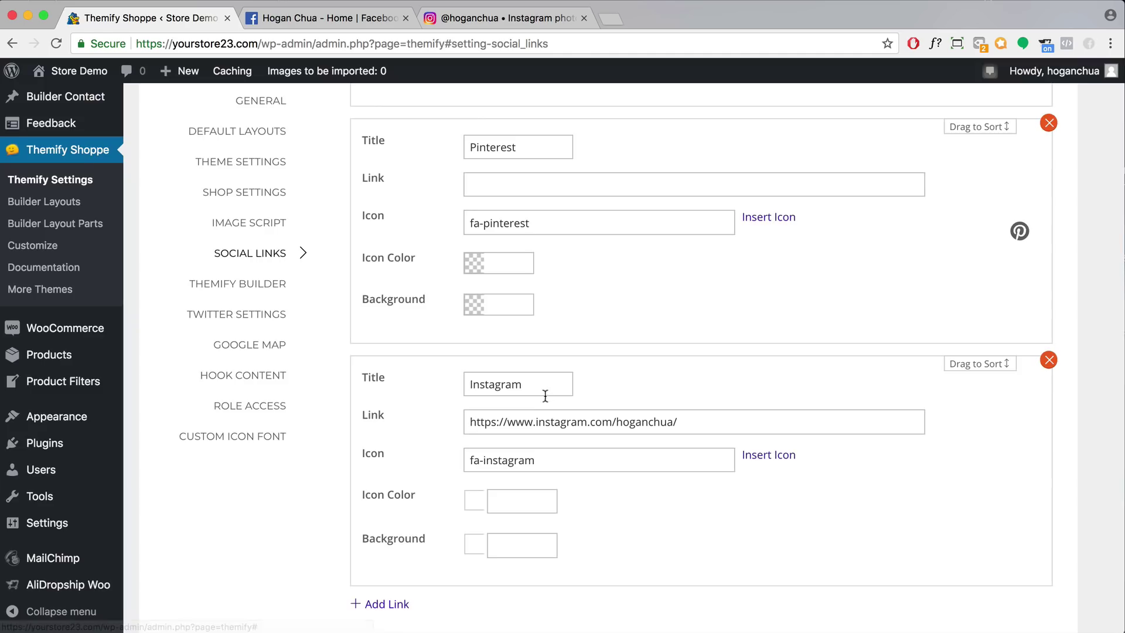
Save the social links settings and go to Appearance > Widgets
left_click_drag(530, 465, 462, 461)
scroll(631, 469, "down", 3)
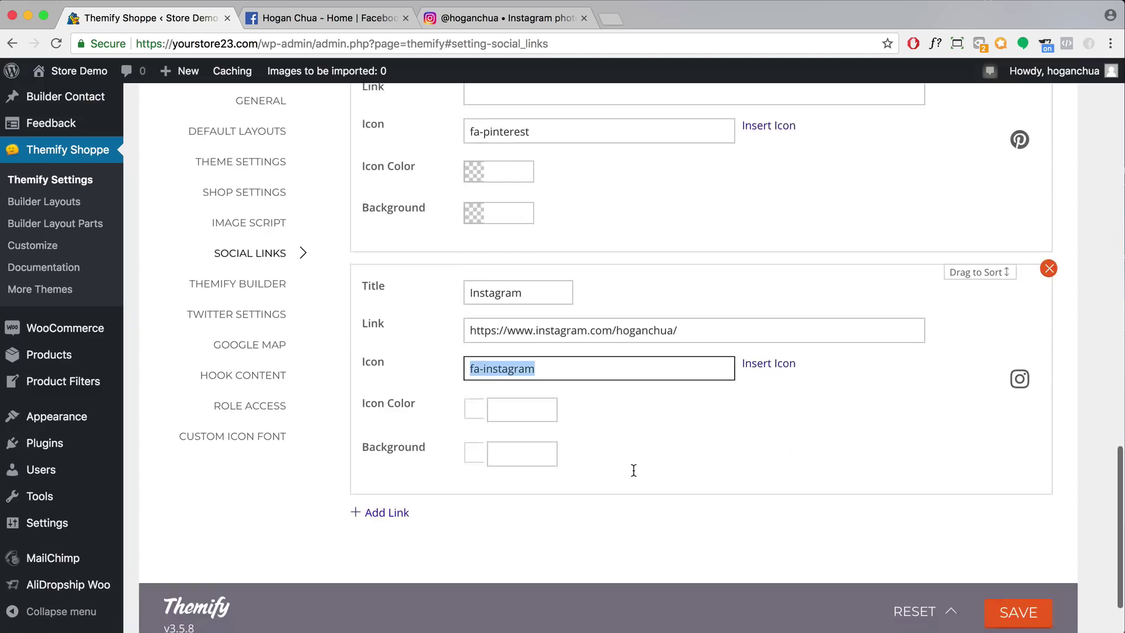
left_click(1013, 543)
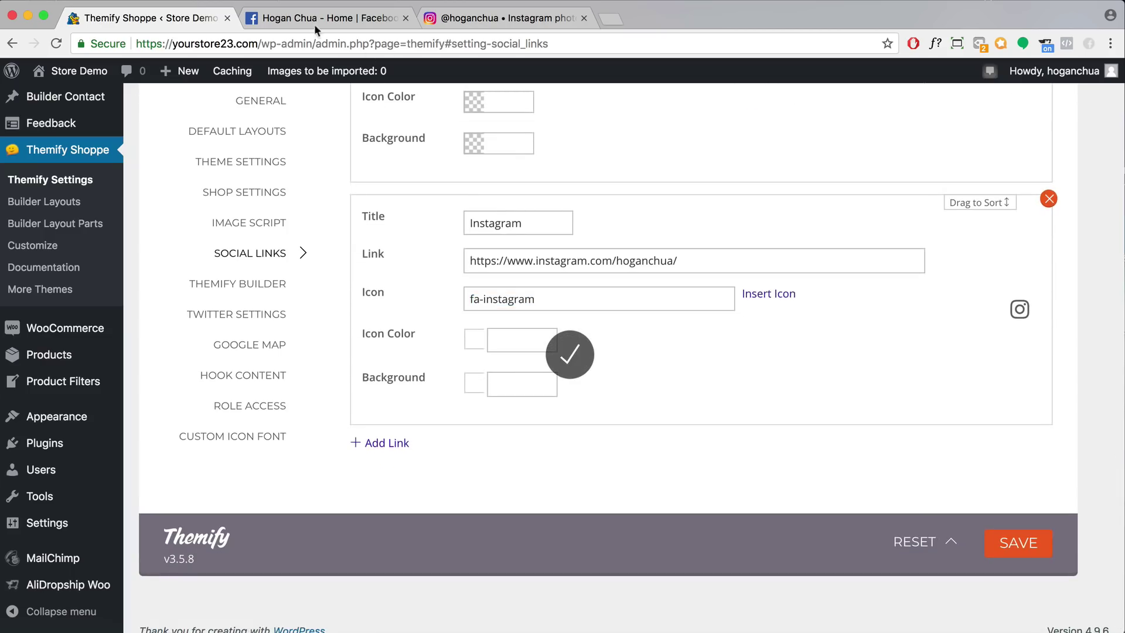
mouse_move(63, 336)
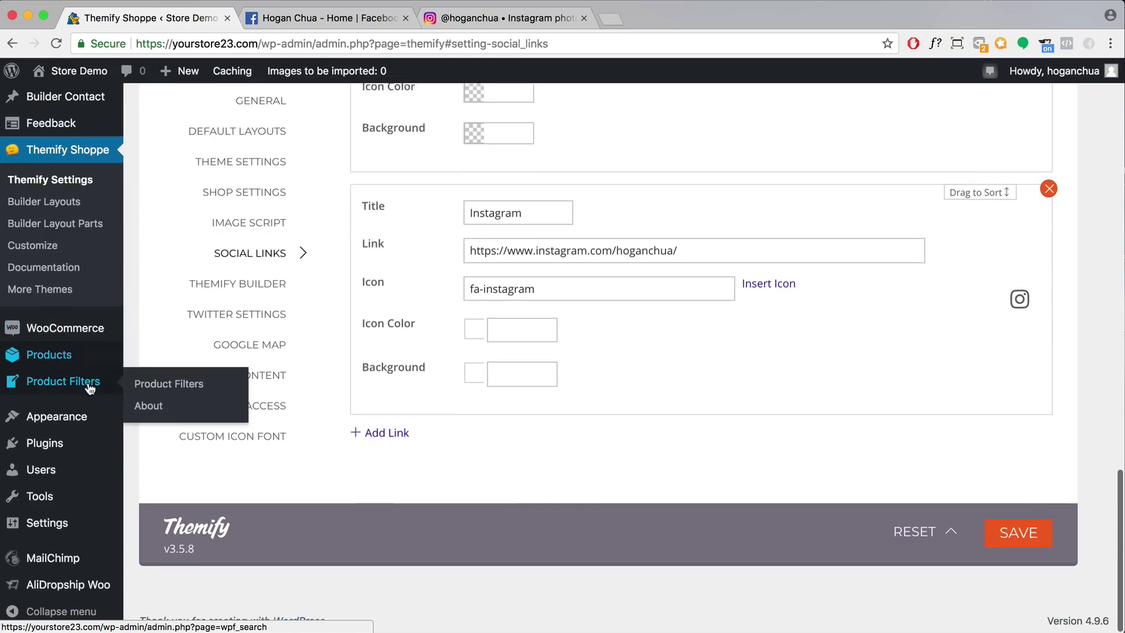
mouse_move(52, 418)
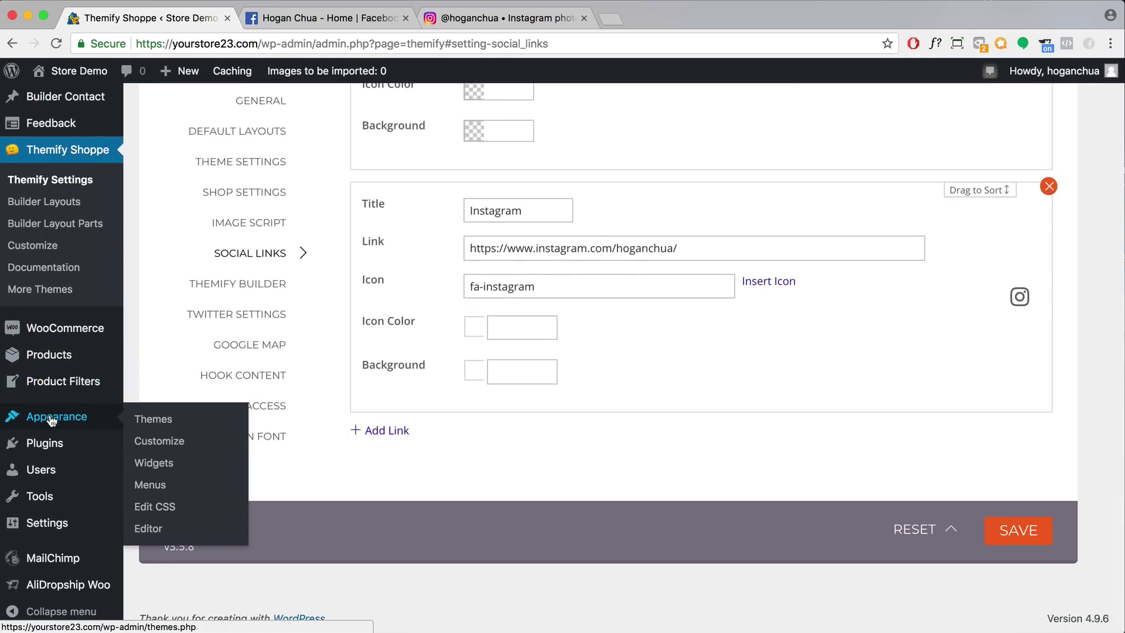
left_click(154, 467)
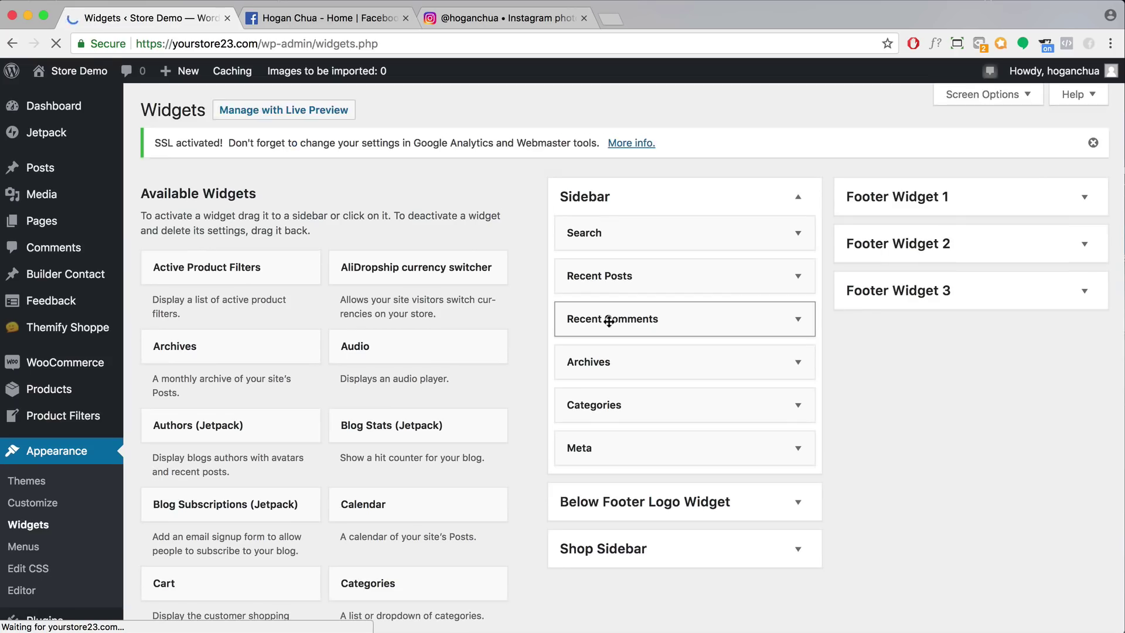
Drag the Themify - Social Links widget into the Below Footer Logo area
scroll(410, 360, "down", 5)
scroll(412, 366, "down", 13)
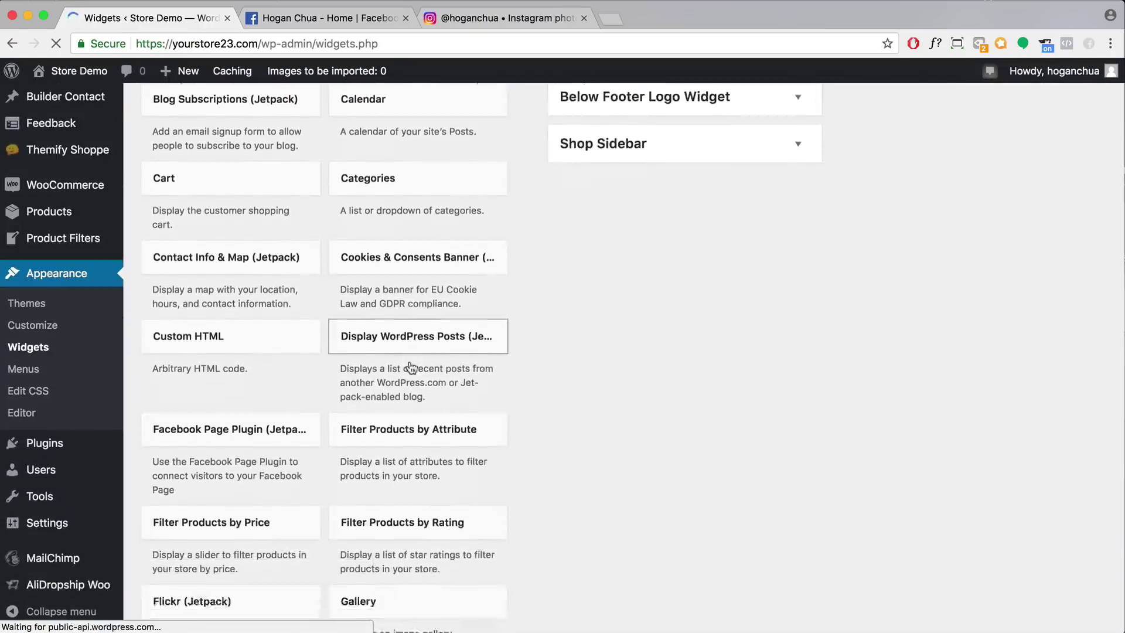
scroll(410, 362, "down", 11)
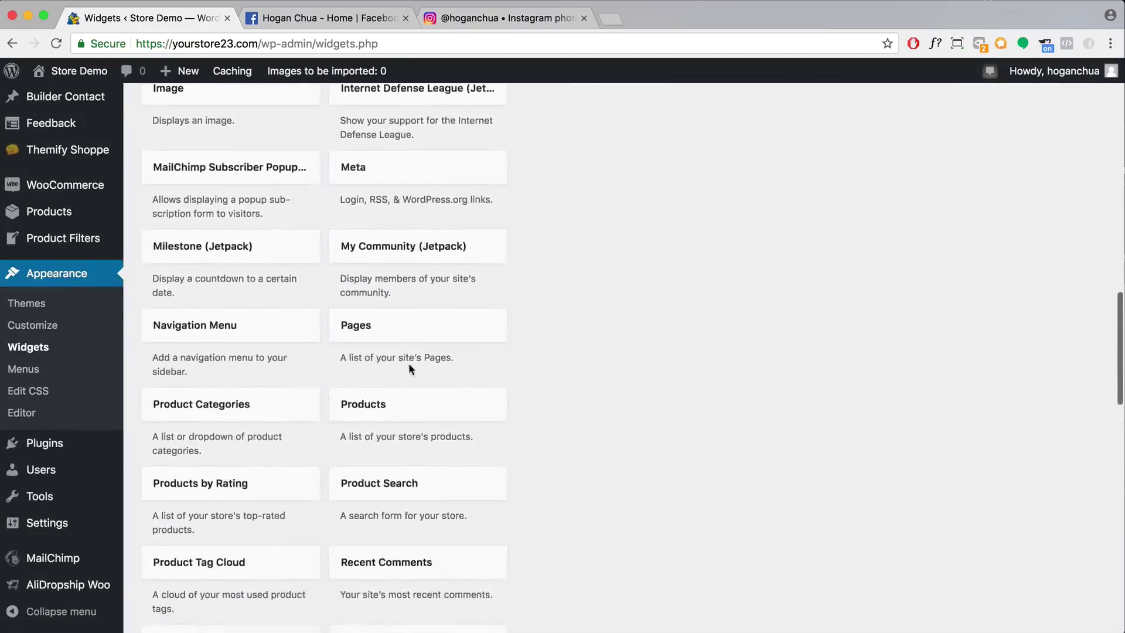
scroll(410, 368, "down", 4)
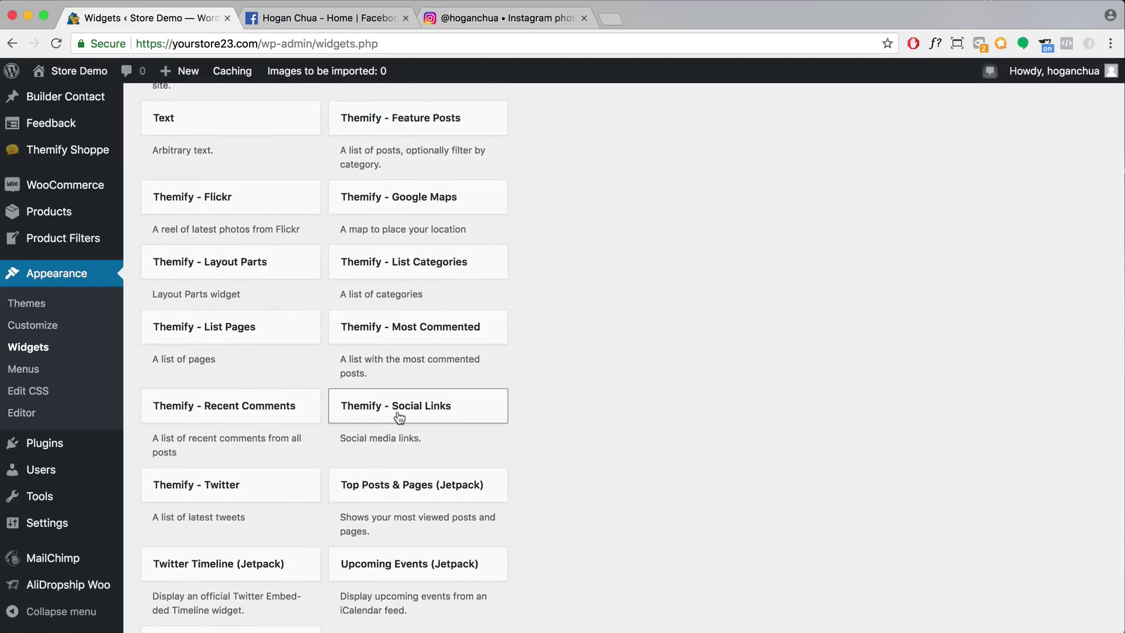
left_click_drag(417, 412, 677, 529)
Set the widget to open links in a new window and save it
scroll(677, 530, "down", 5)
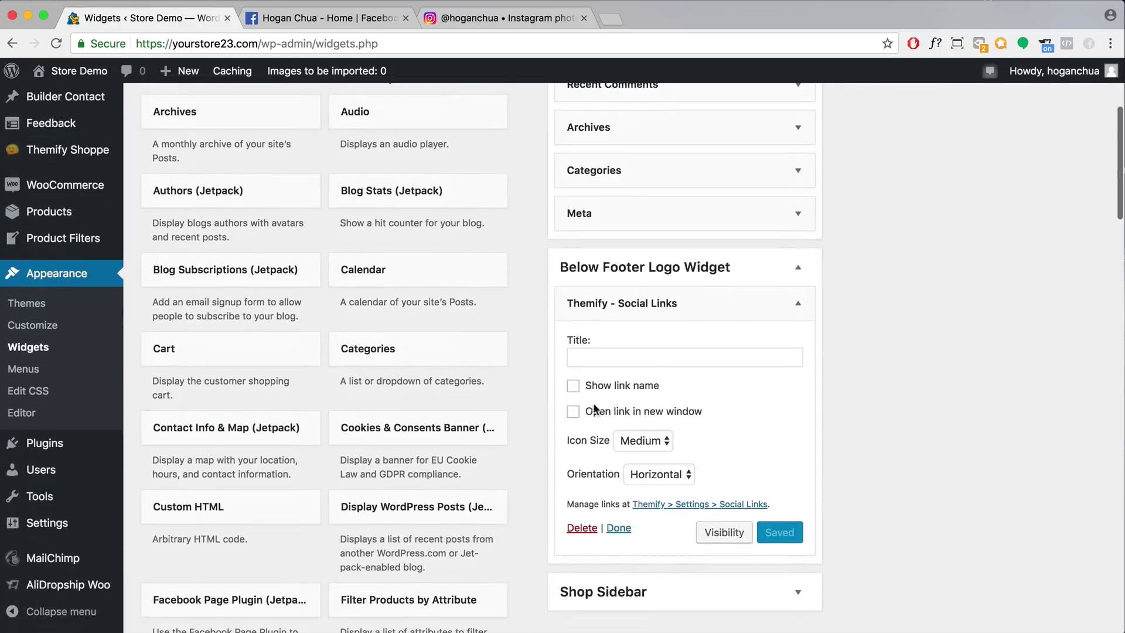
left_click(596, 411)
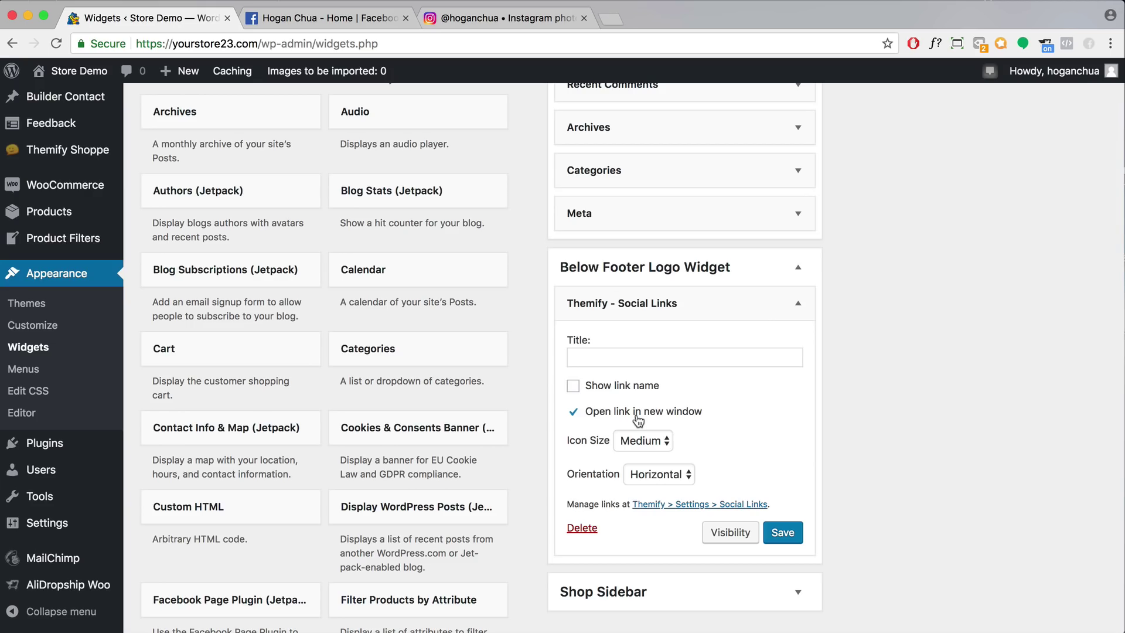
left_click(779, 534)
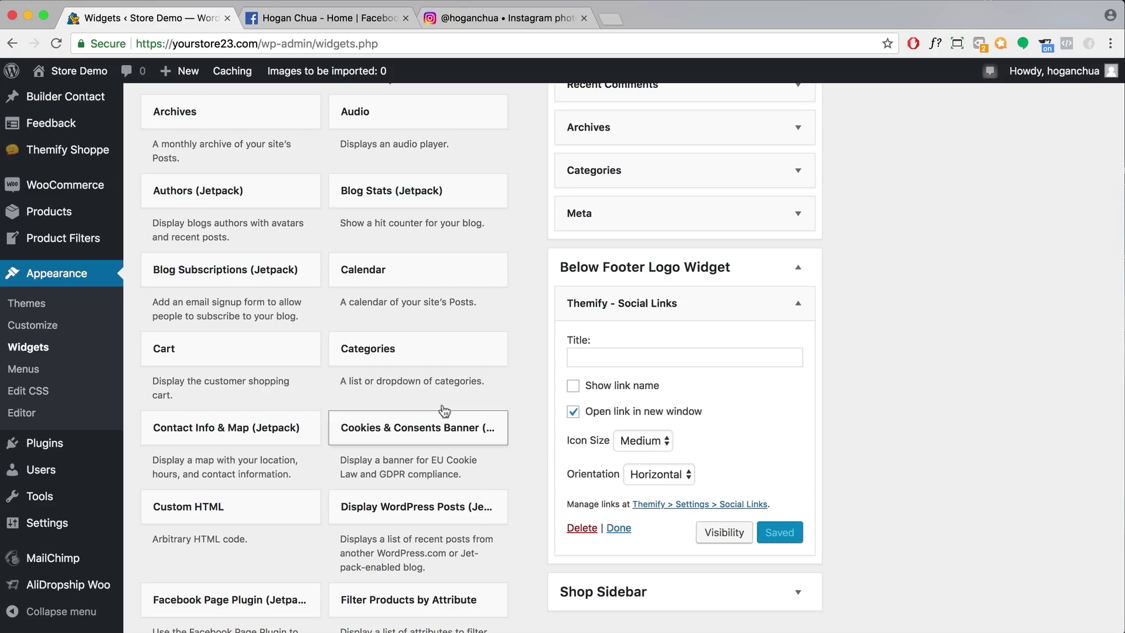
right_click(64, 100)
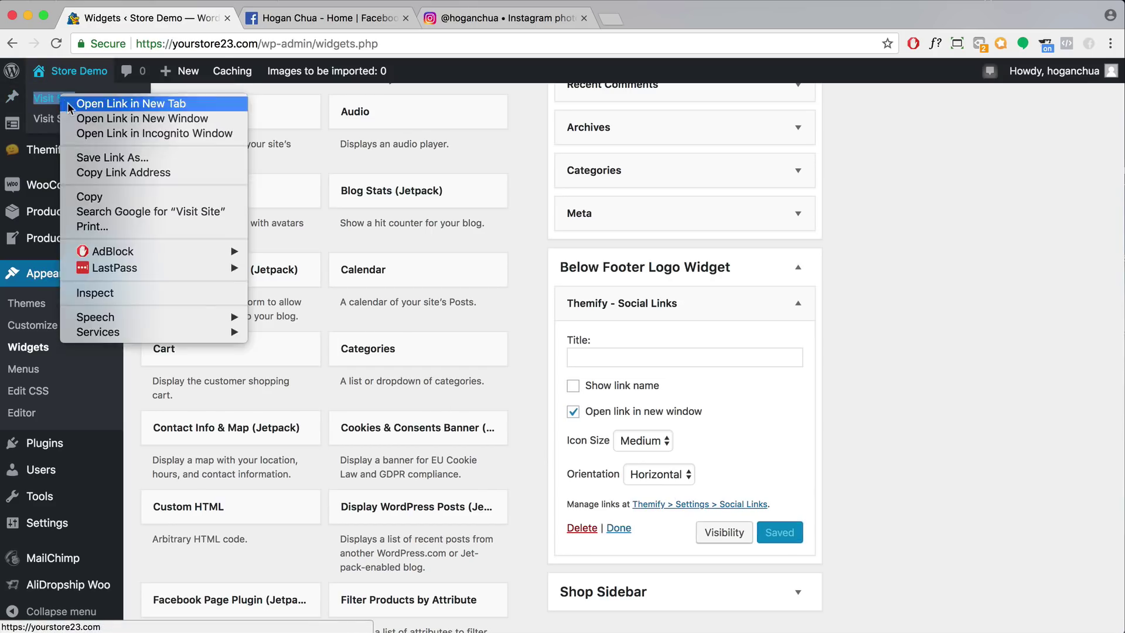
Open the live store in a new tab and check the footer's Facebook and Instagram icons
left_click(94, 104)
left_click(339, 20)
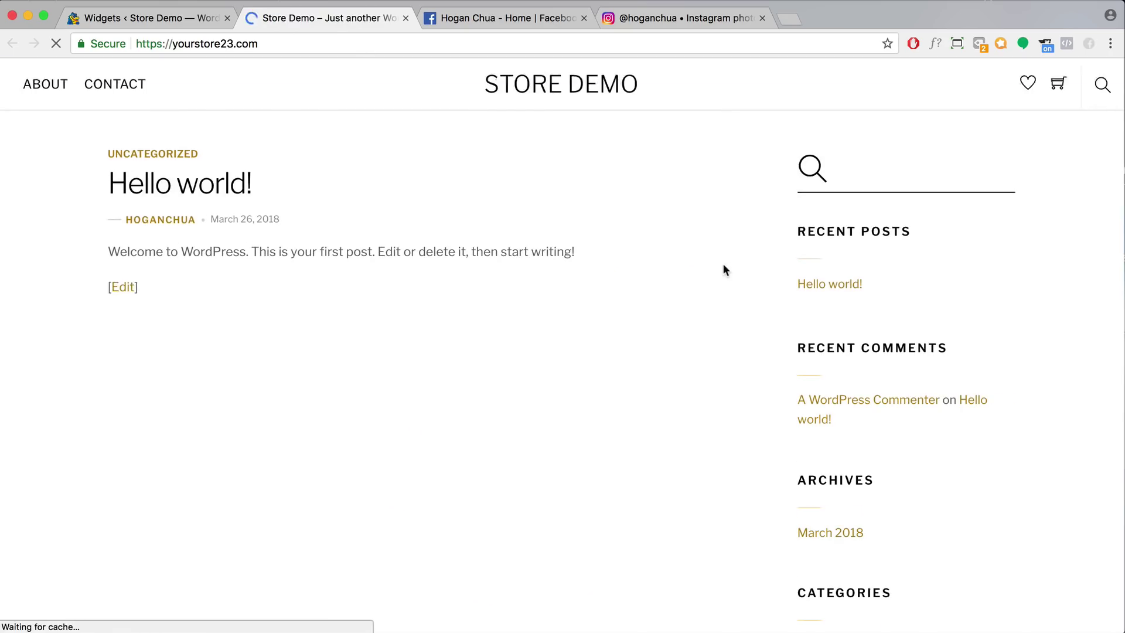
scroll(722, 254, "down", 15)
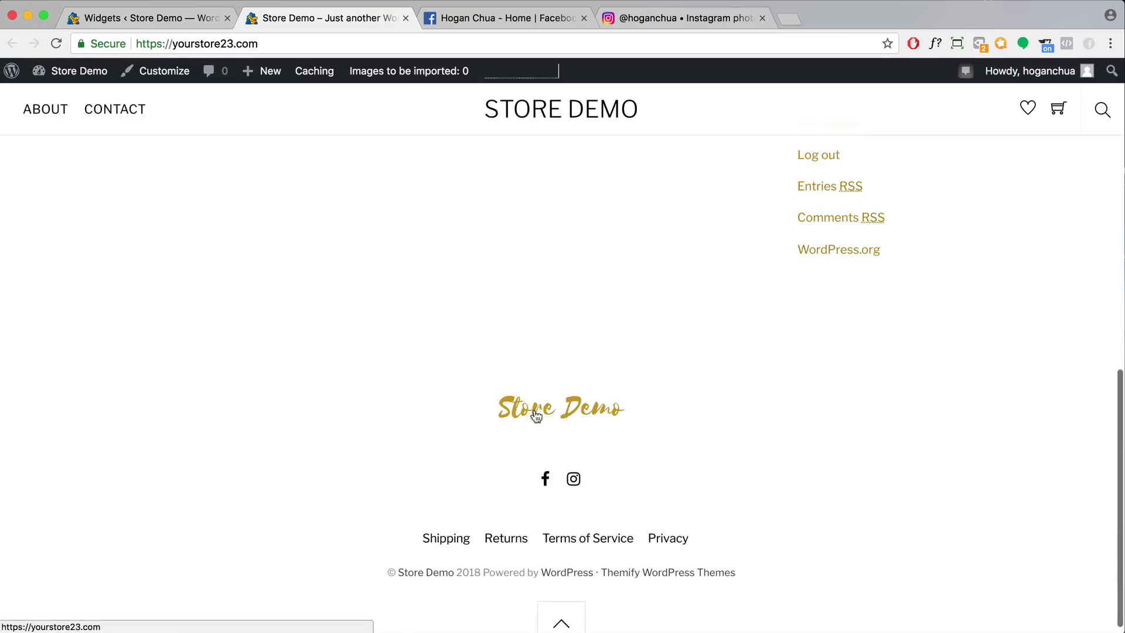
scroll(594, 459, "down", 1)
left_click_drag(754, 565, 360, 562)
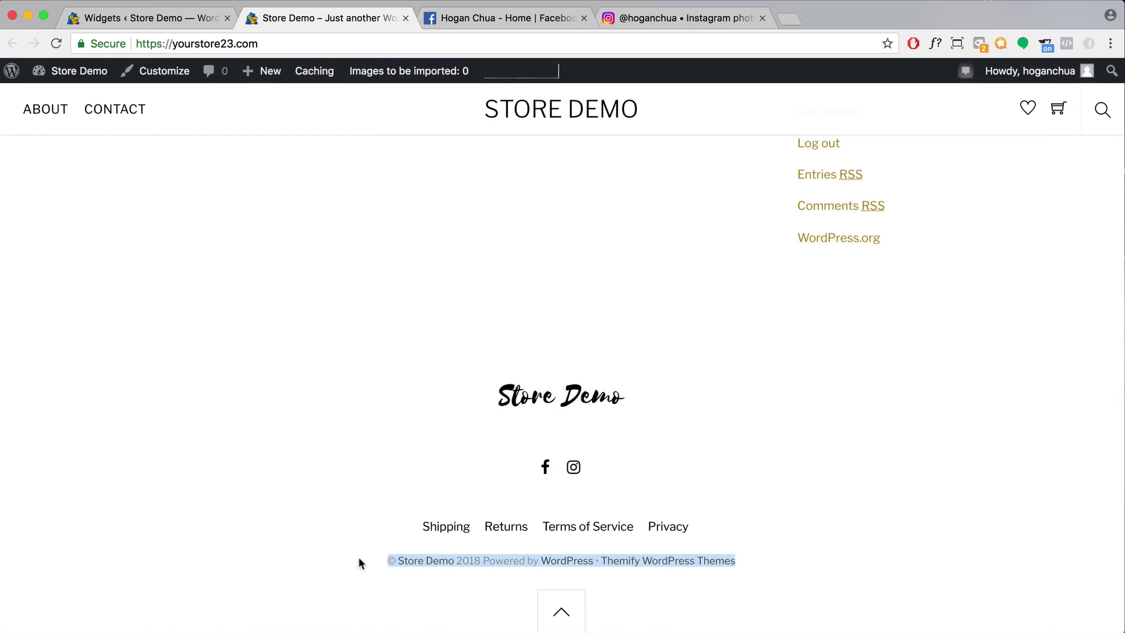
Back in the Widgets tab, go to Themify Shoppe > Themify Settings
left_click(168, 20)
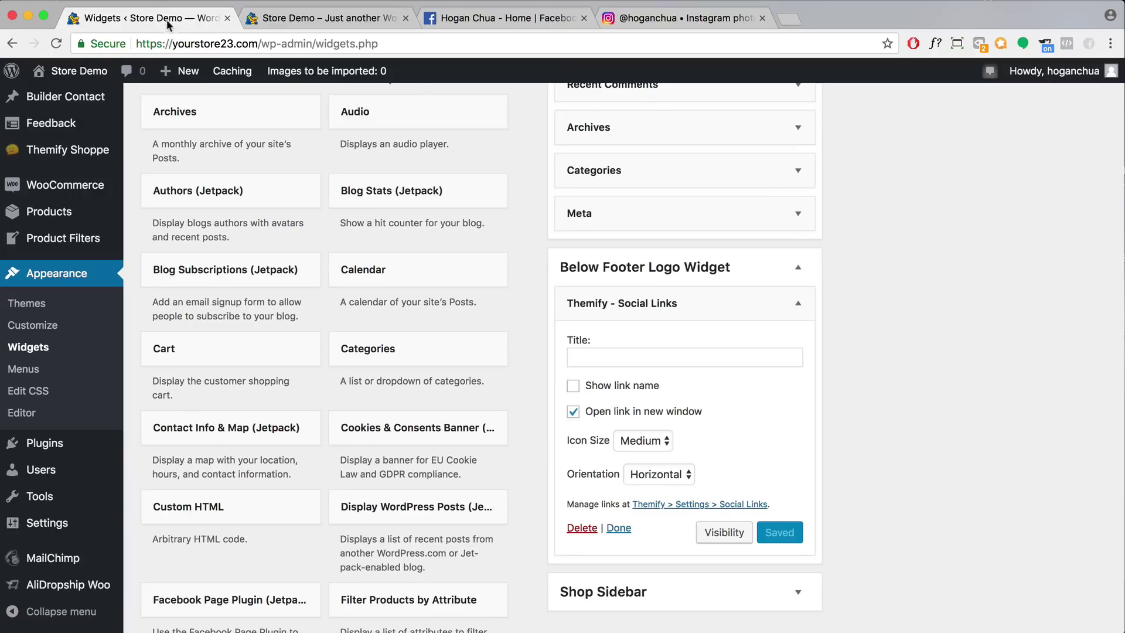
scroll(35, 244, "up", 3)
scroll(35, 245, "up", 2)
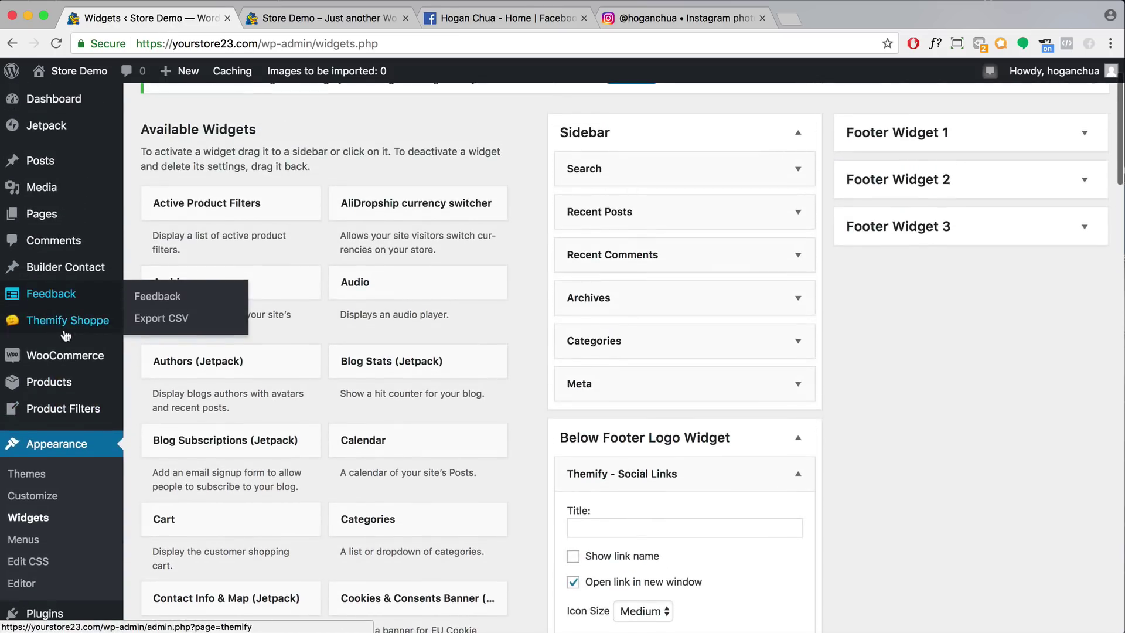
mouse_move(35, 320)
left_click(185, 321)
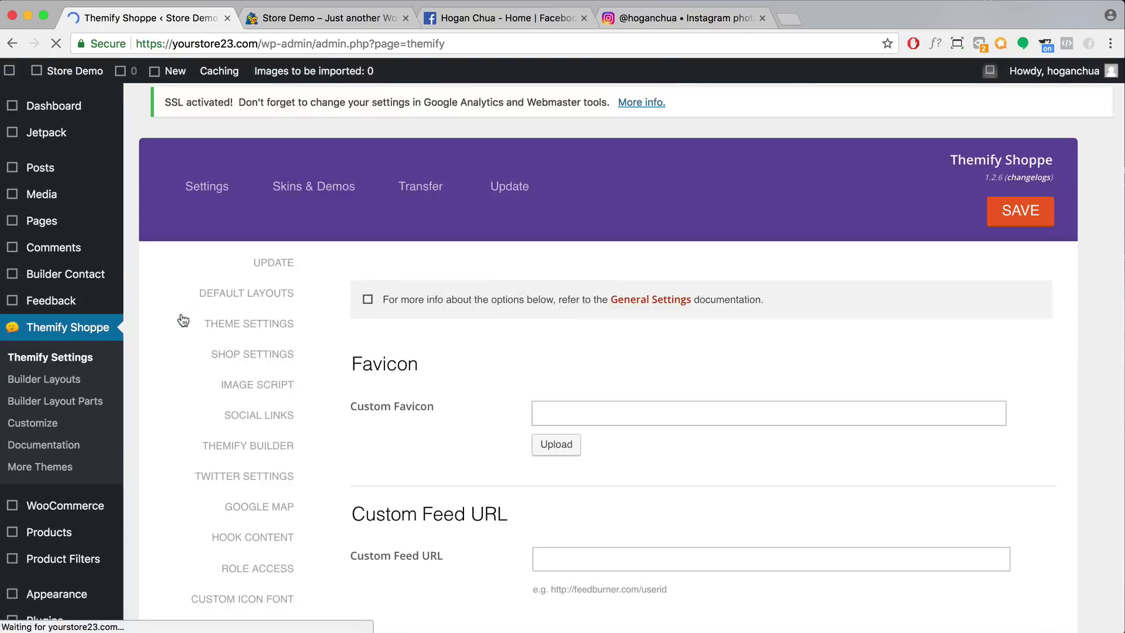
Open the Theme Settings section in Themify Settings and scroll past Theme Appearance
scroll(193, 312, "down", 2)
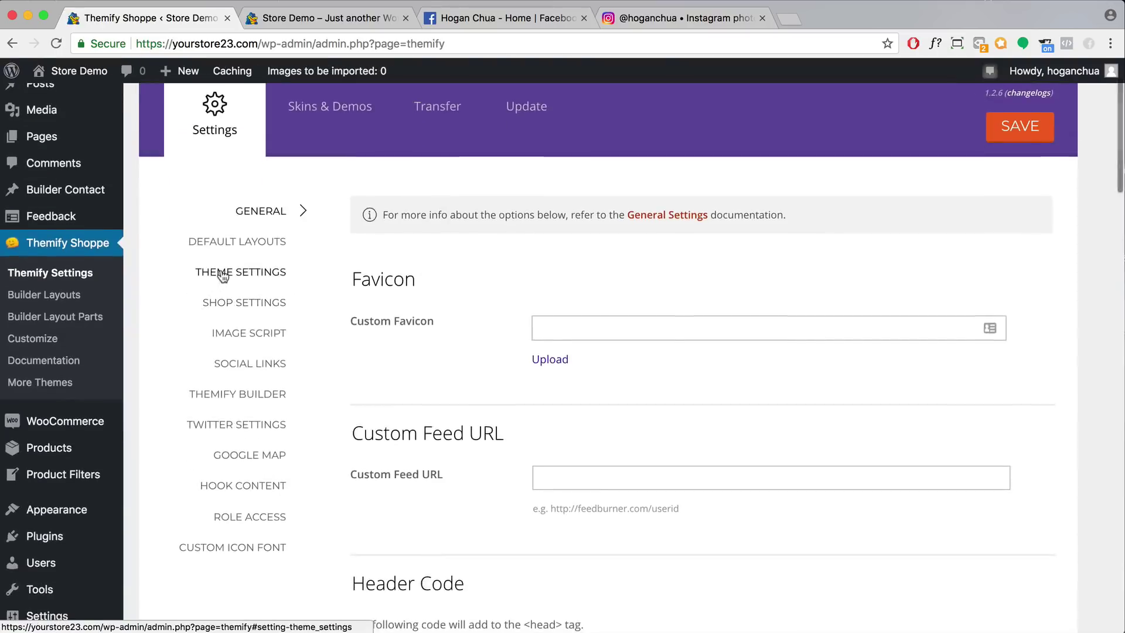
left_click(222, 273)
scroll(568, 290, "down", 10)
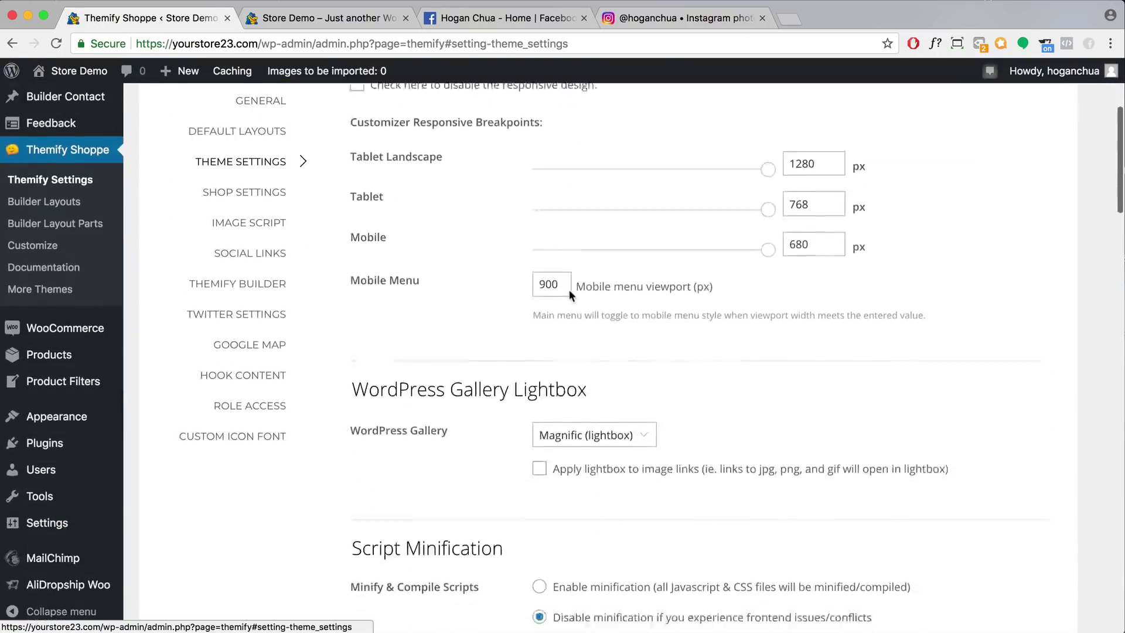
left_click_drag(517, 267, 355, 268)
scroll(551, 405, "down", 2)
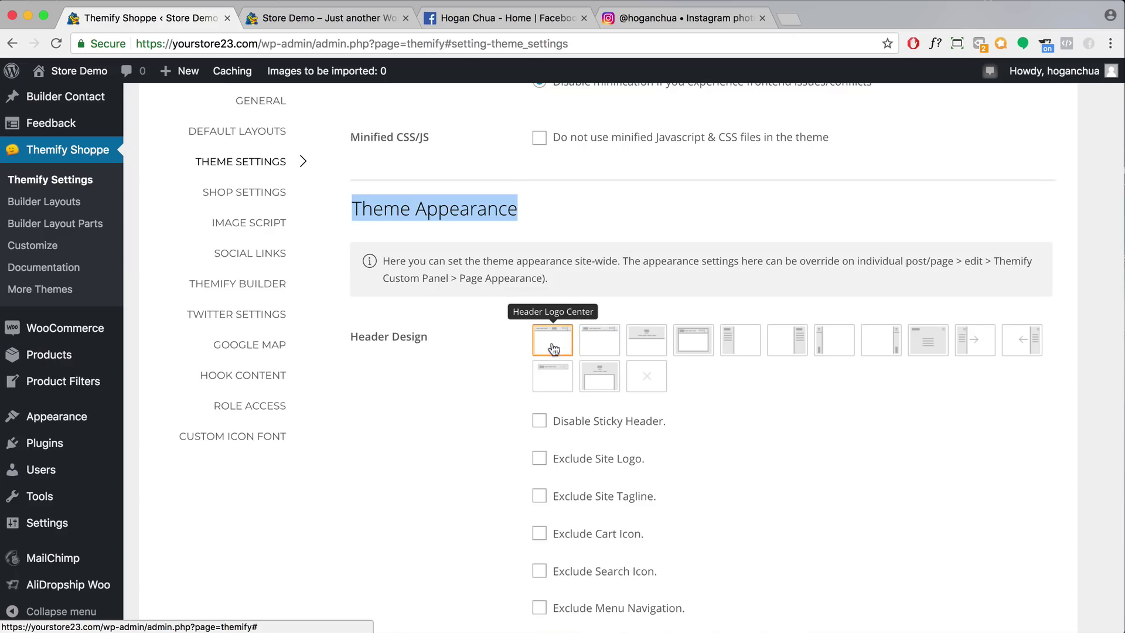
scroll(557, 344, "down", 4)
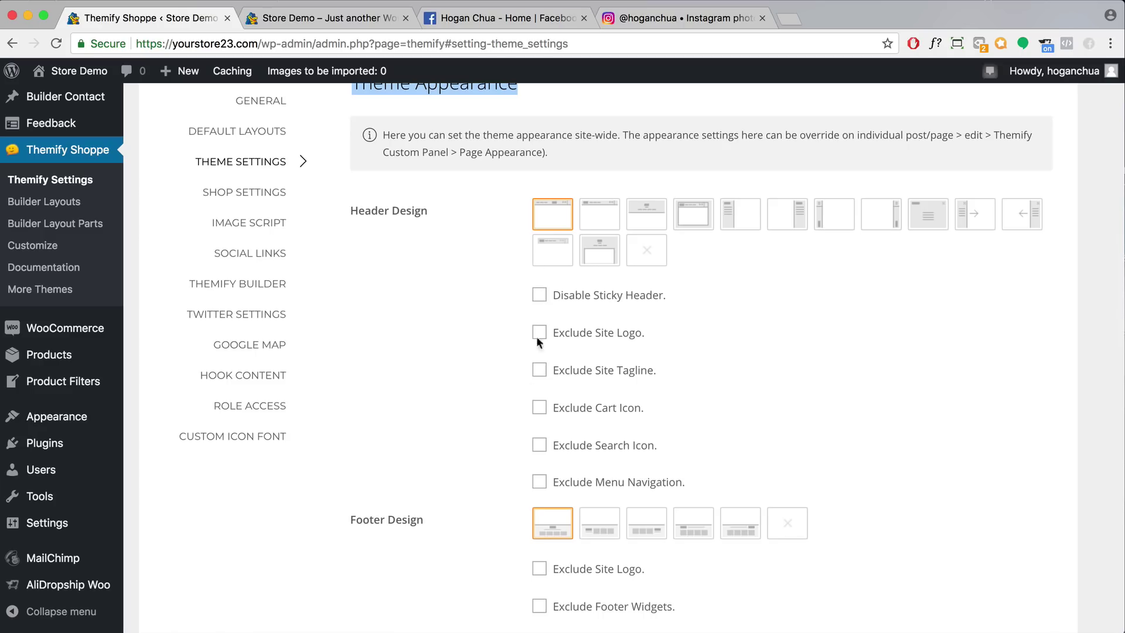
Compare the live storefront with the theme settings down to the footer options
left_click(328, 18)
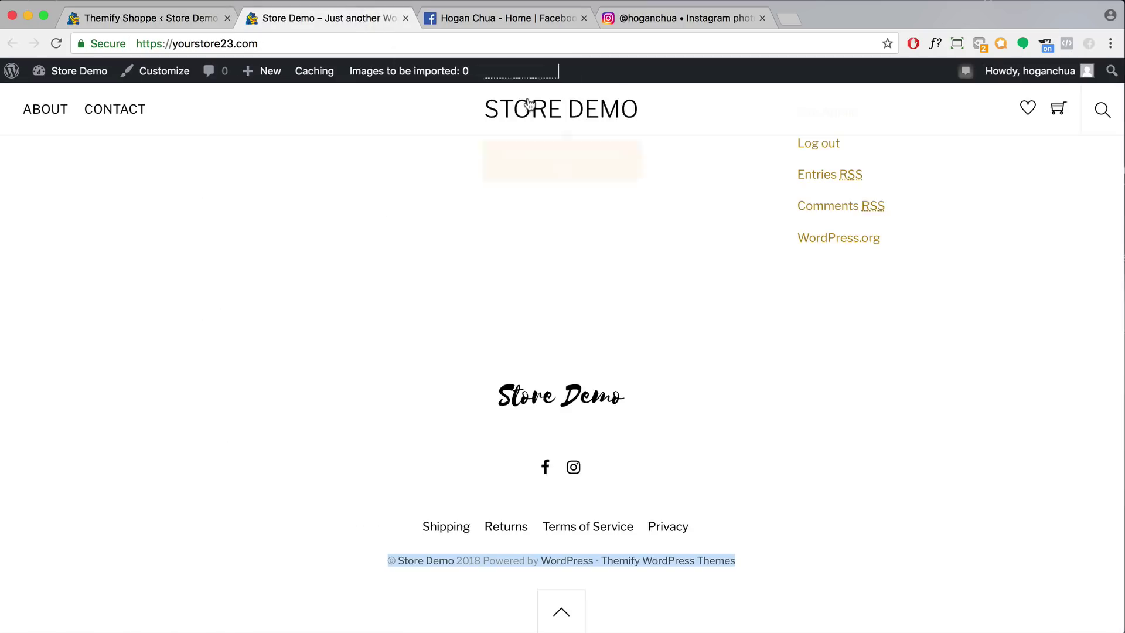
left_click(157, 19)
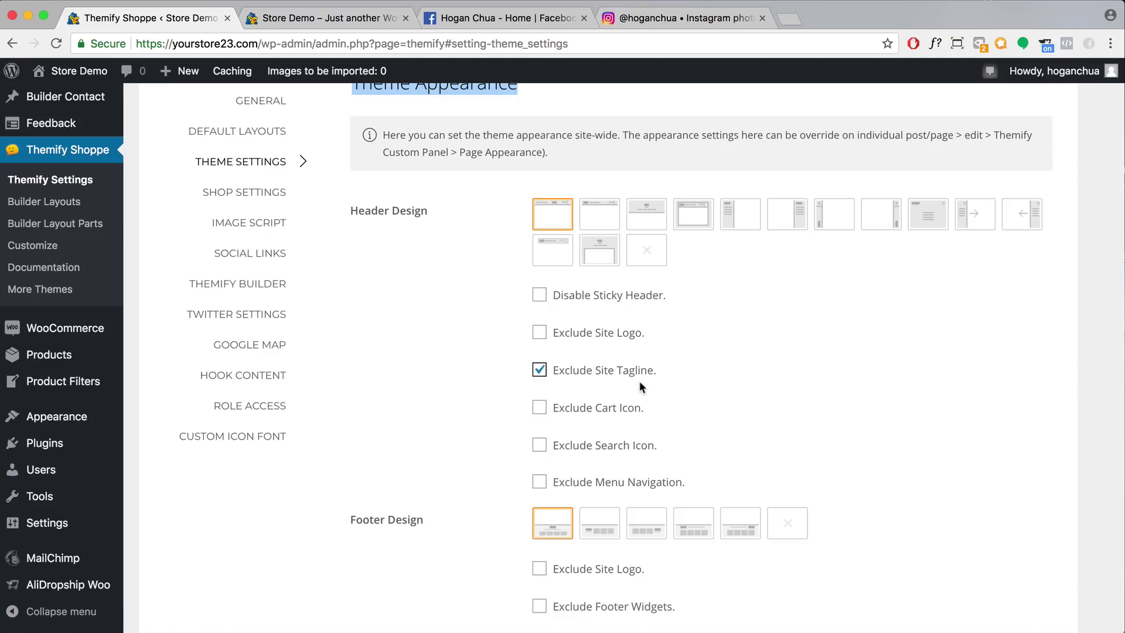
scroll(639, 381, "down", 5)
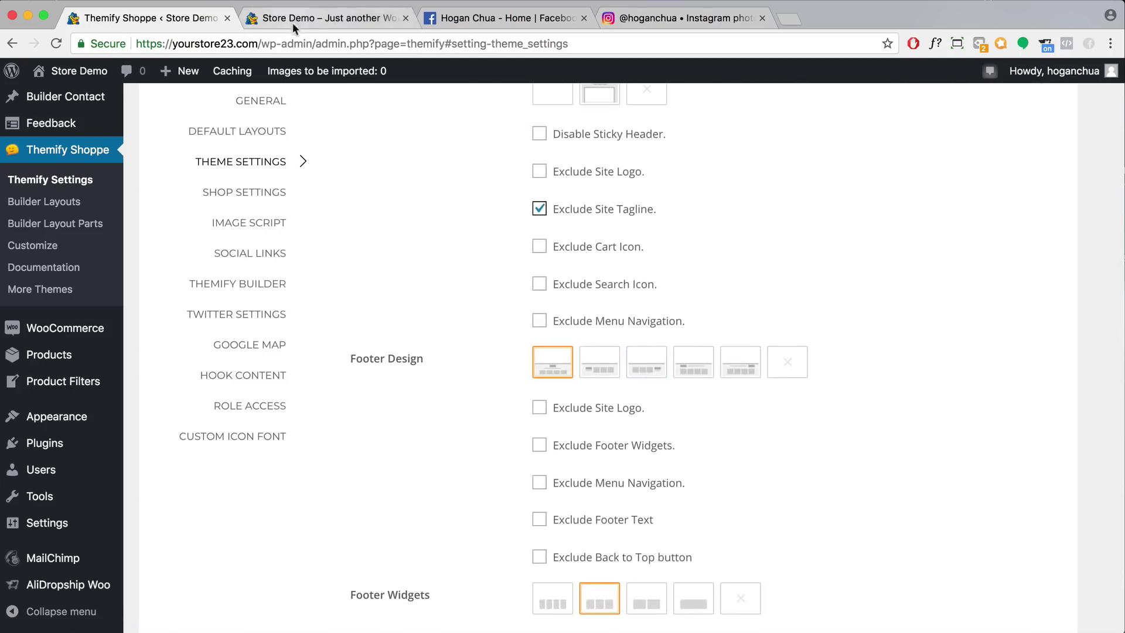
left_click(314, 19)
left_click(188, 20)
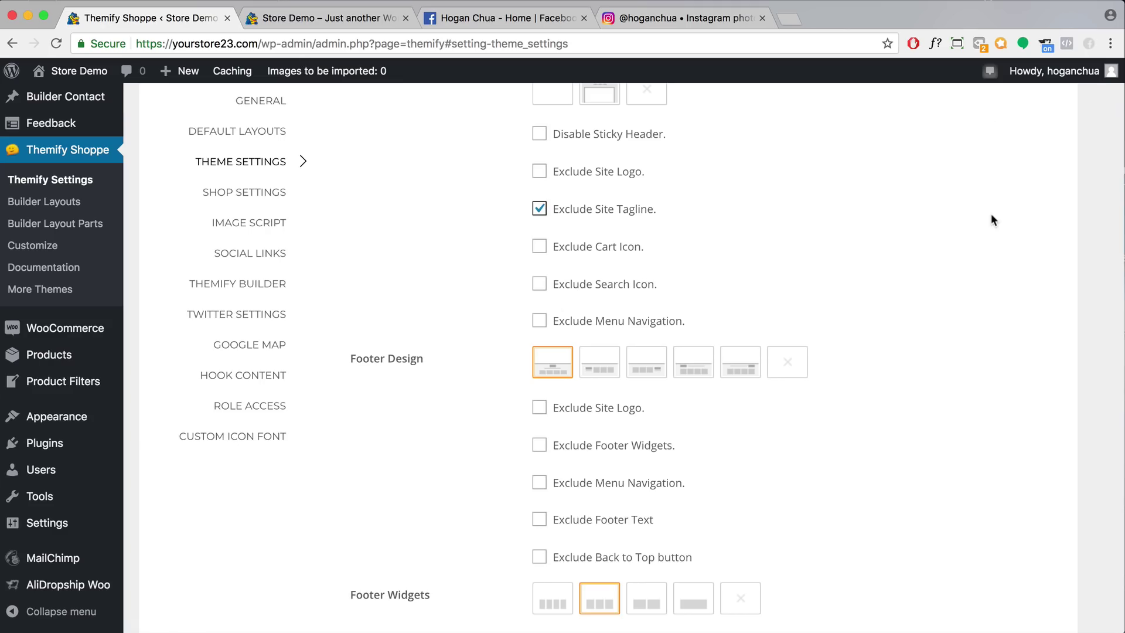
scroll(966, 230, "down", 5)
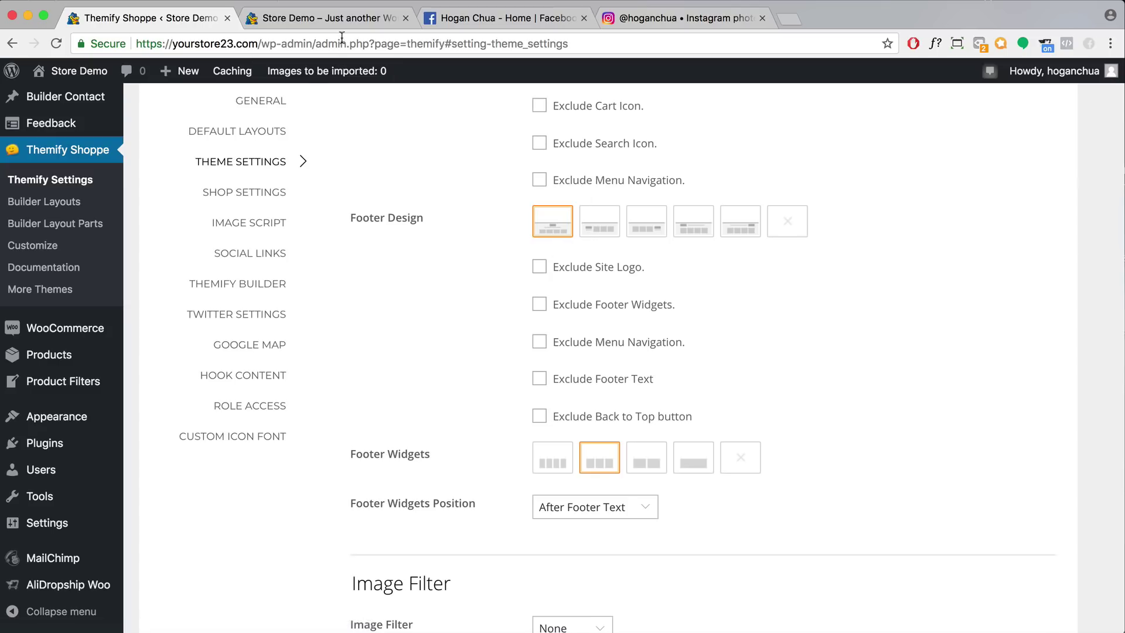
Tick Exclude Site Logo under Footer Design and view the live store's footer
left_click(539, 267)
scroll(541, 270, "down", 15)
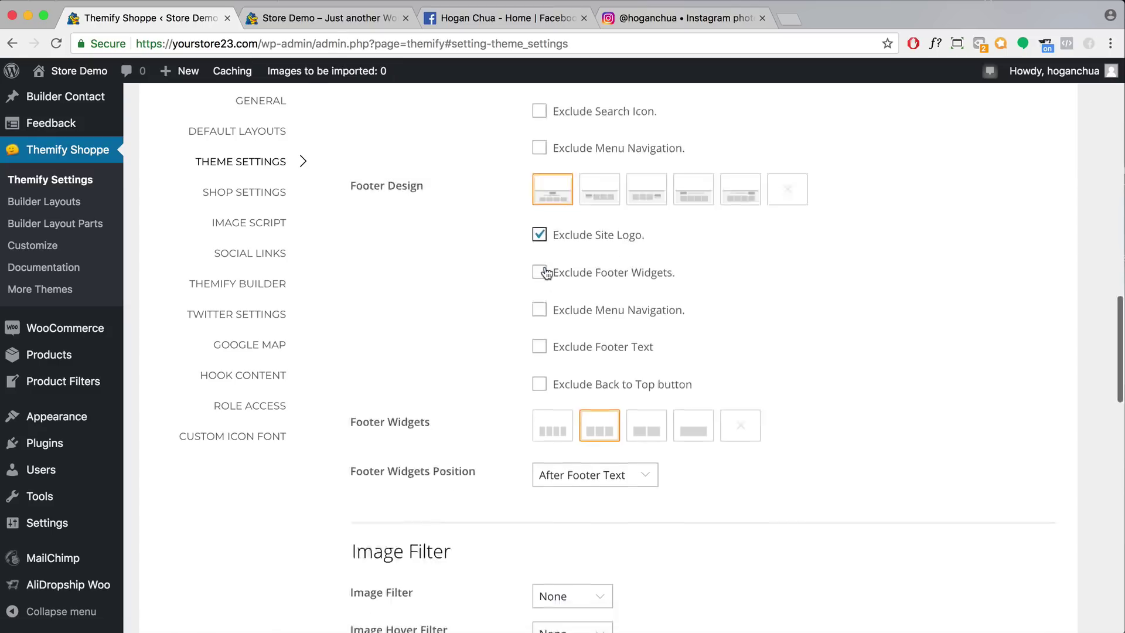
scroll(542, 274, "down", 18)
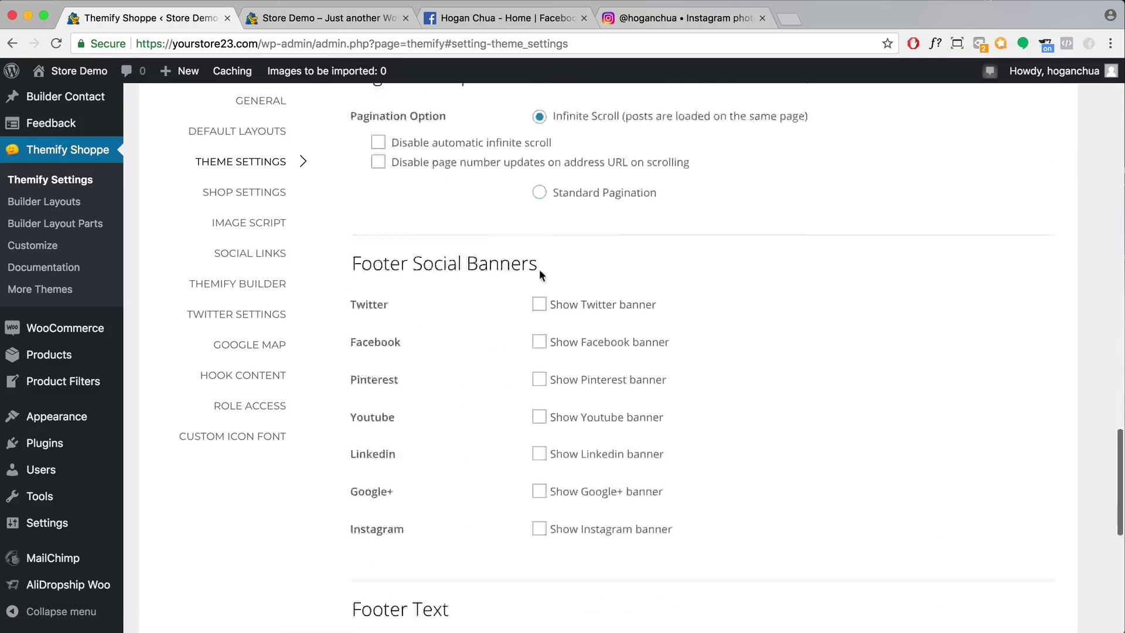
left_click_drag(450, 291, 351, 291)
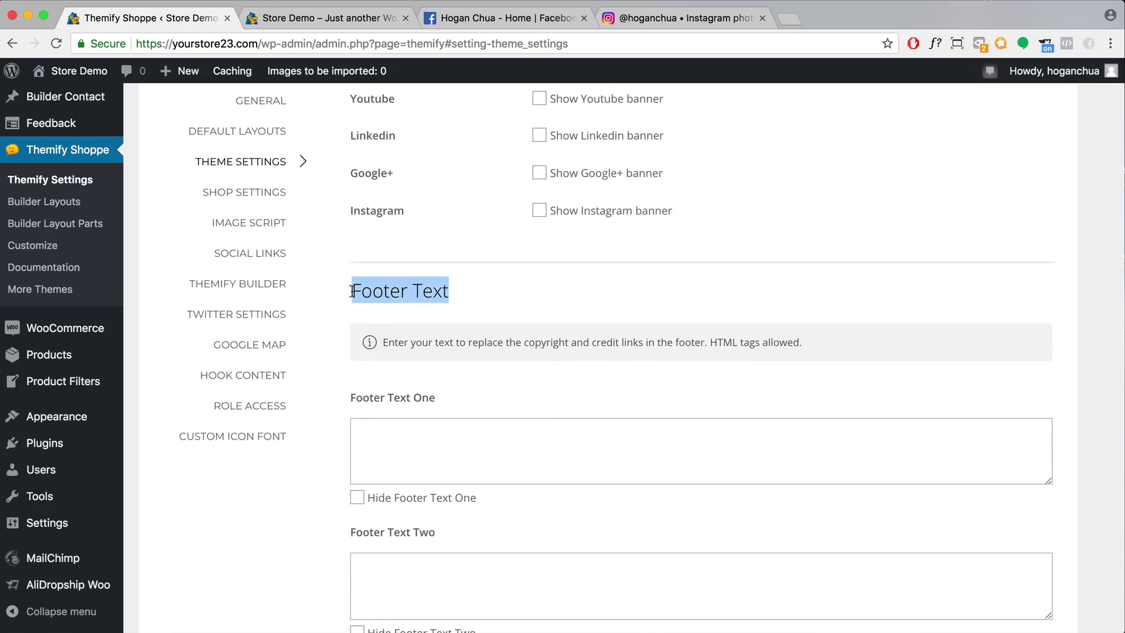
scroll(358, 290, "down", 3)
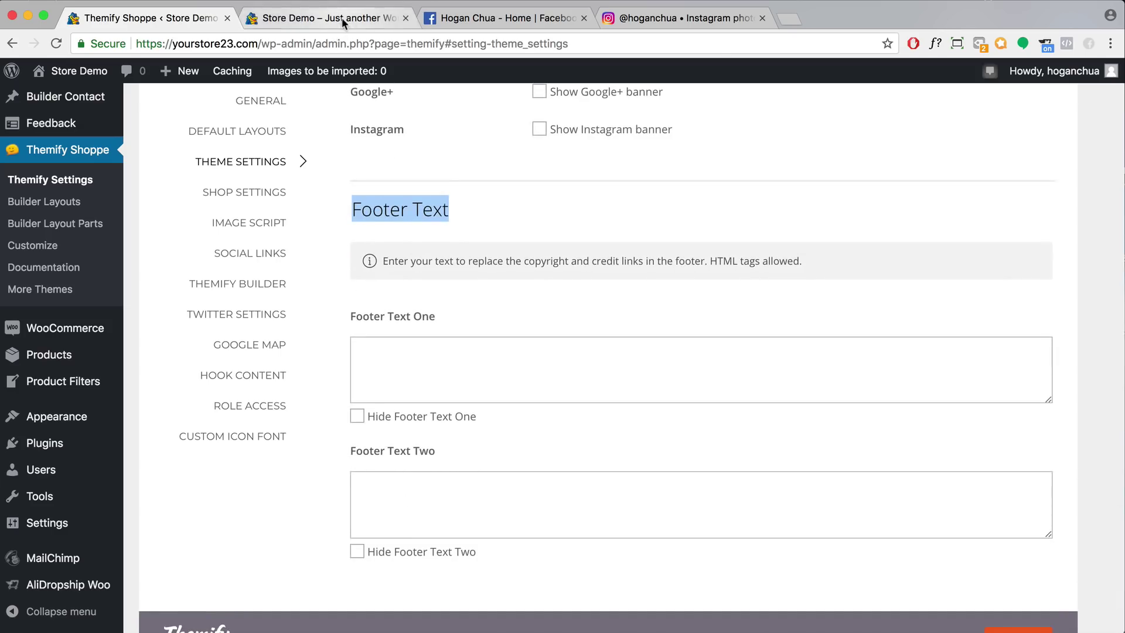
left_click(341, 18)
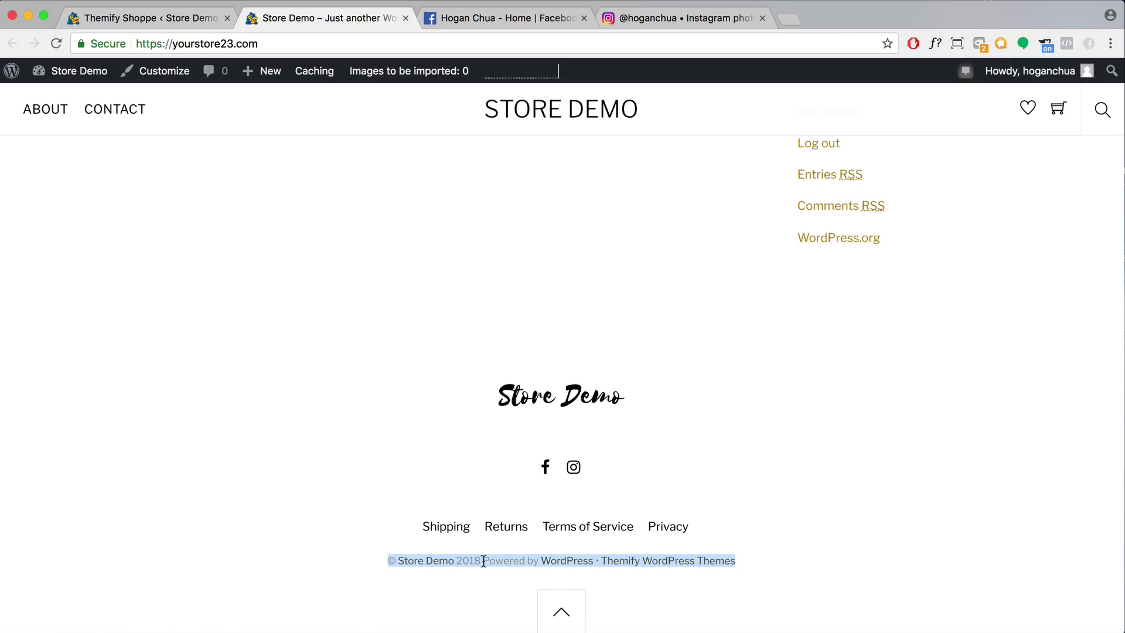
Hide Footer Text One, set Footer Text Two to 'Yourstore 2018', and save
left_click(151, 19)
left_click(357, 417)
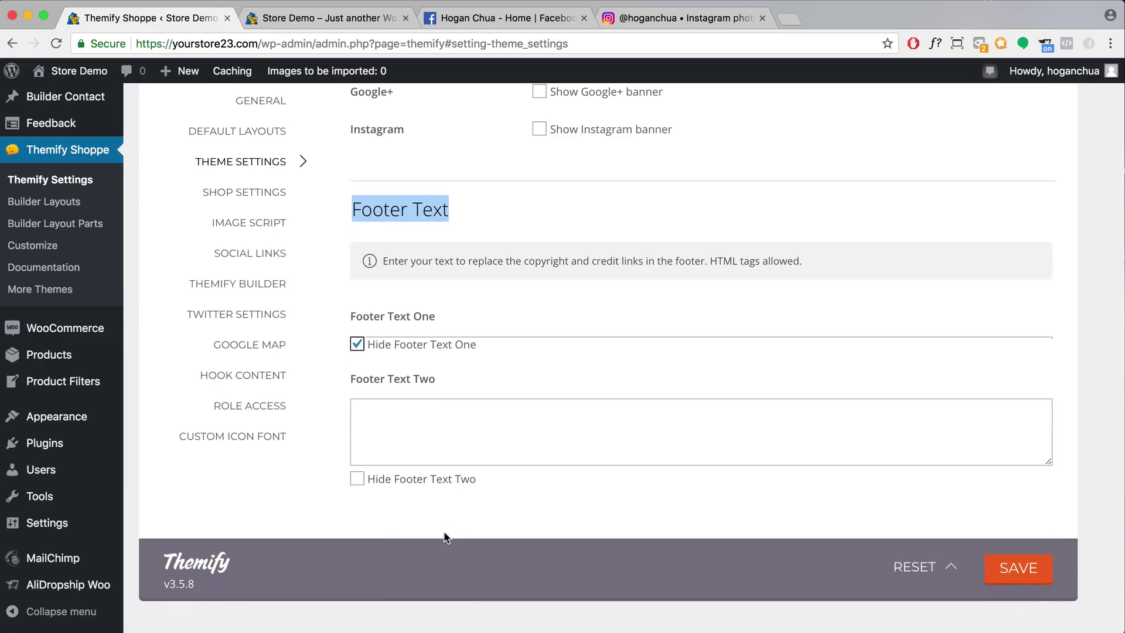
left_click(354, 433)
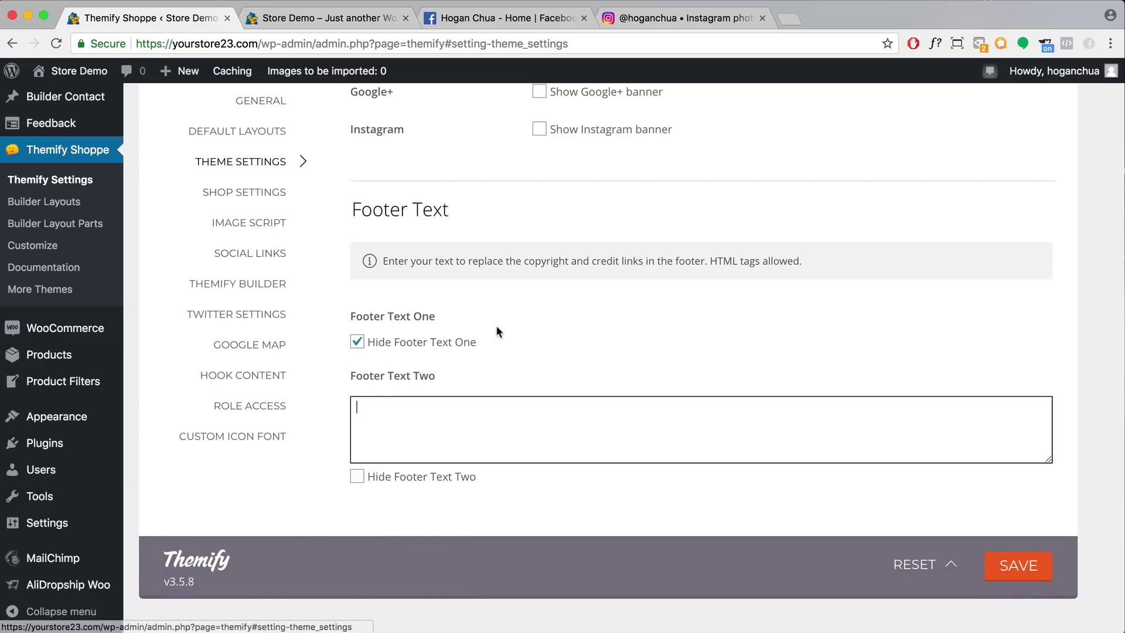
type("Yourstore 2018")
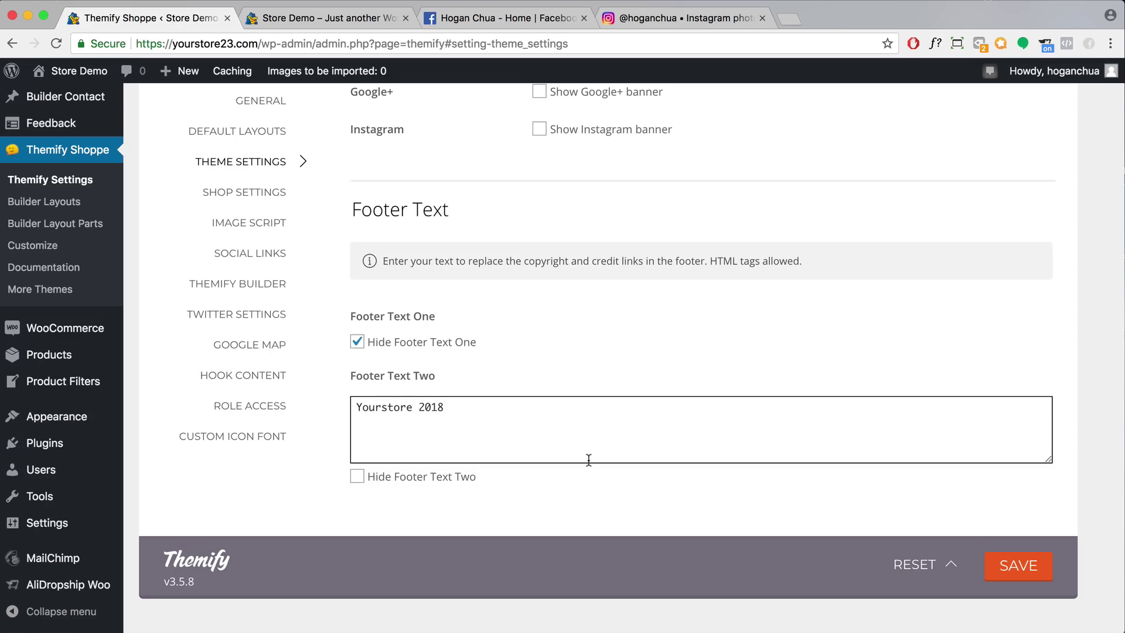
left_click(1028, 576)
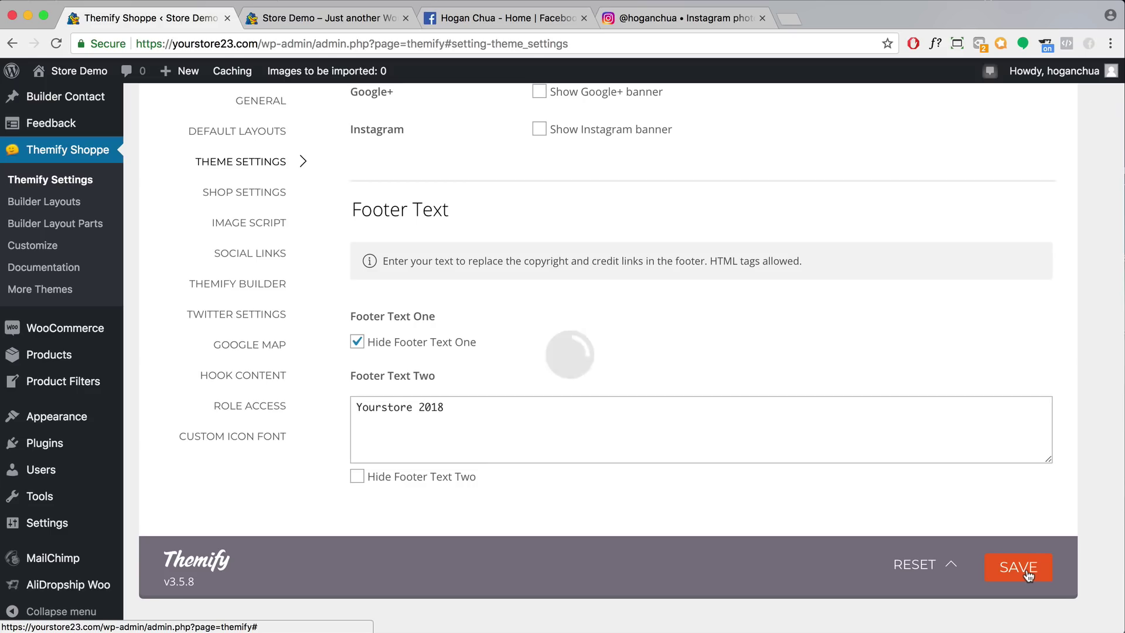
Reload the live store and check the new 'Yourstore 2018' footer credit
left_click(281, 17)
left_click(56, 44)
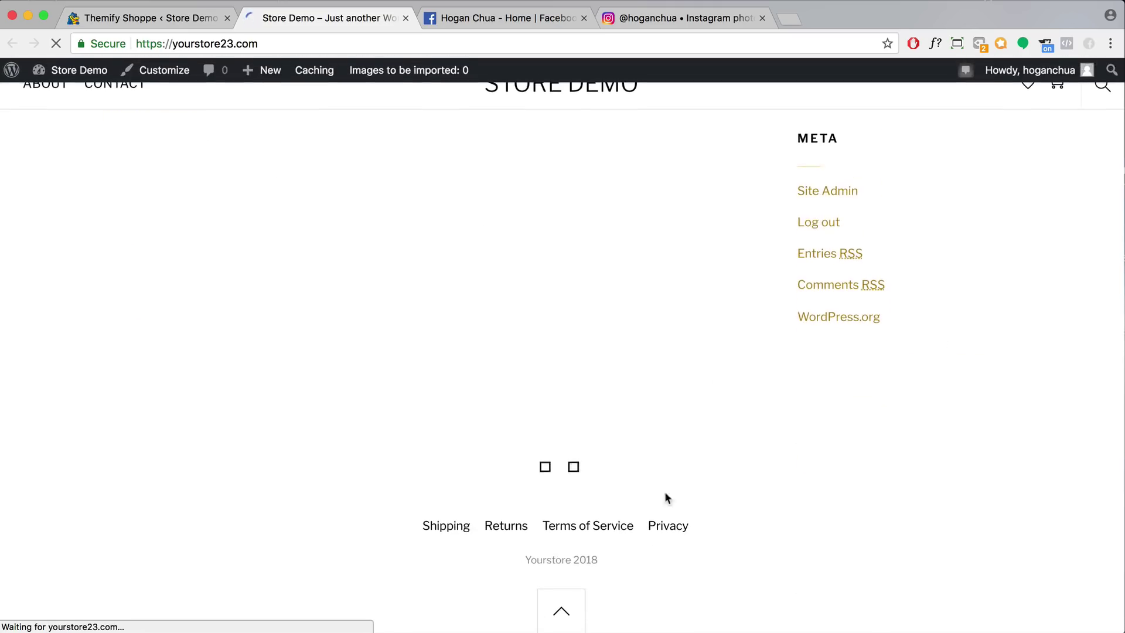
left_click_drag(598, 561, 526, 557)
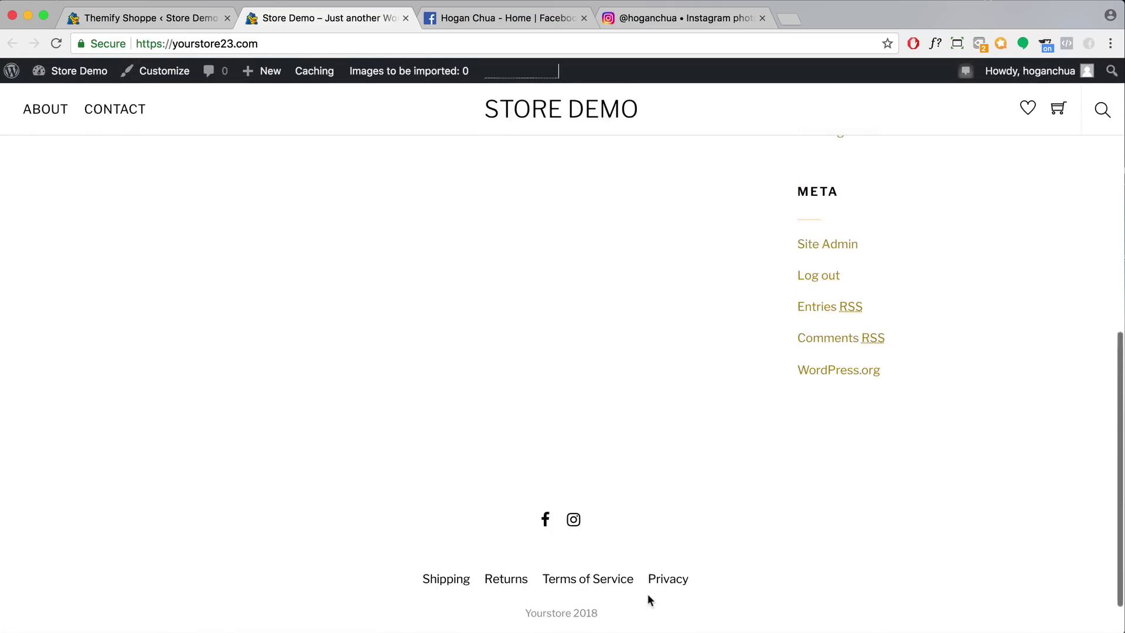
scroll(564, 551, "up", 15)
scroll(565, 550, "up", 2)
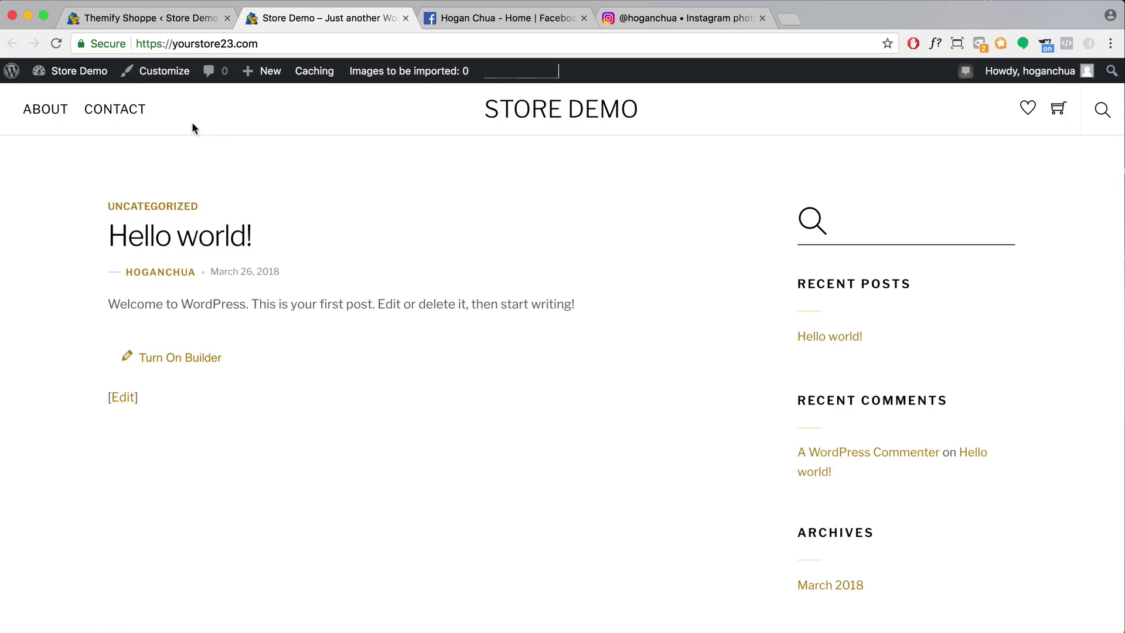
Open the Customizer and close the extra theme settings, Facebook and Instagram tabs
left_click(166, 71)
left_click(228, 18)
left_click(406, 18)
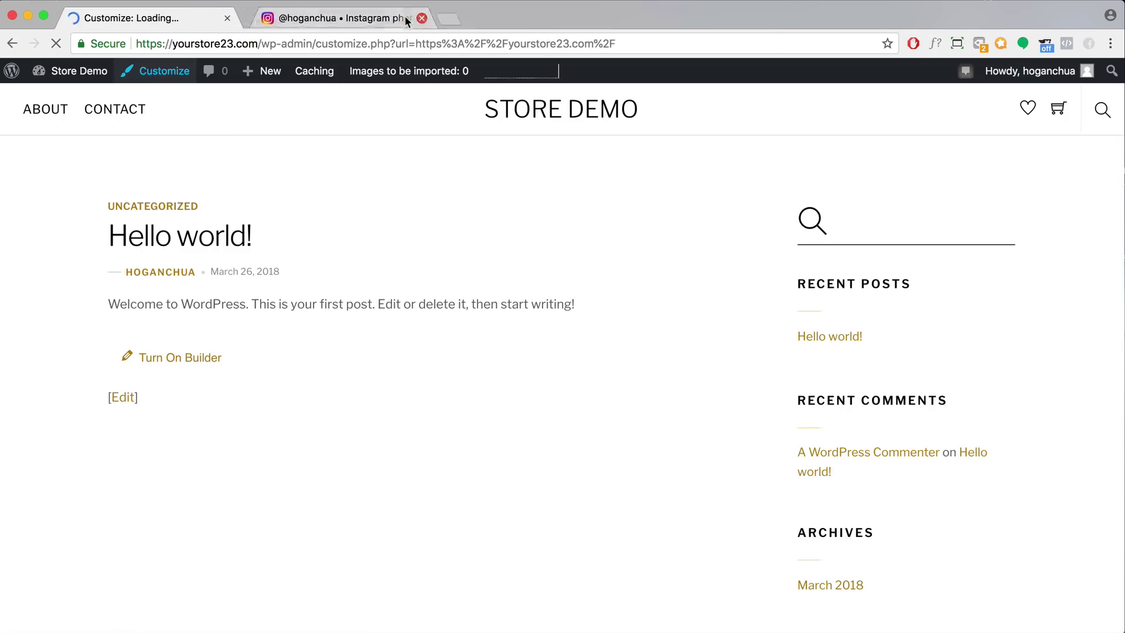
left_click(406, 19)
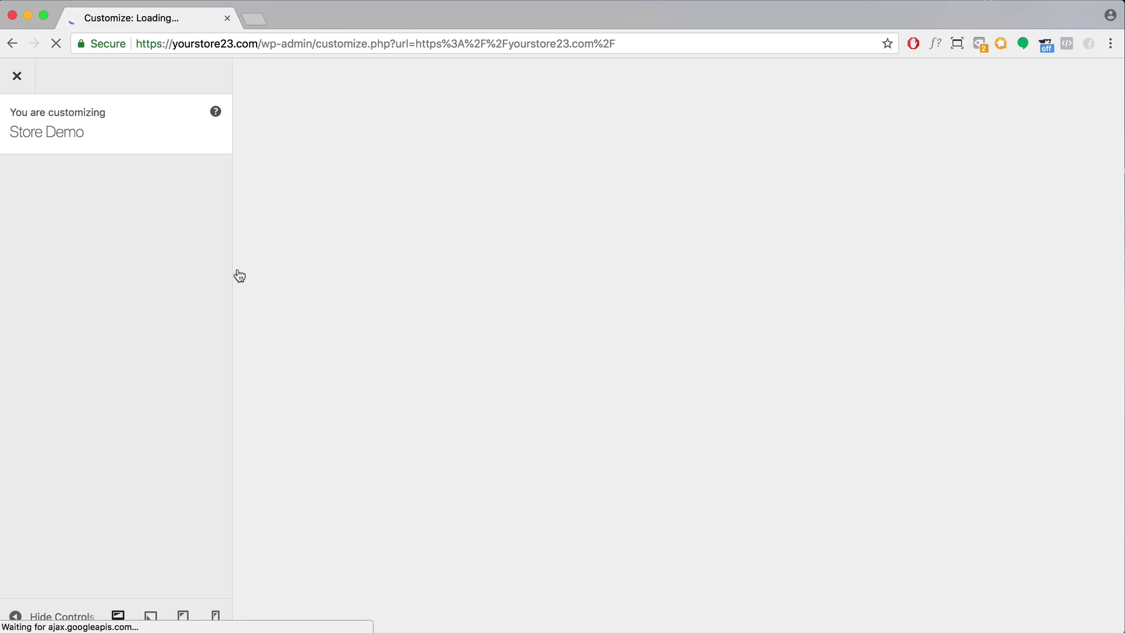
Back out of Themify Options to the main Customizer sections and open Homepage Settings
left_click_drag(151, 132, 46, 132)
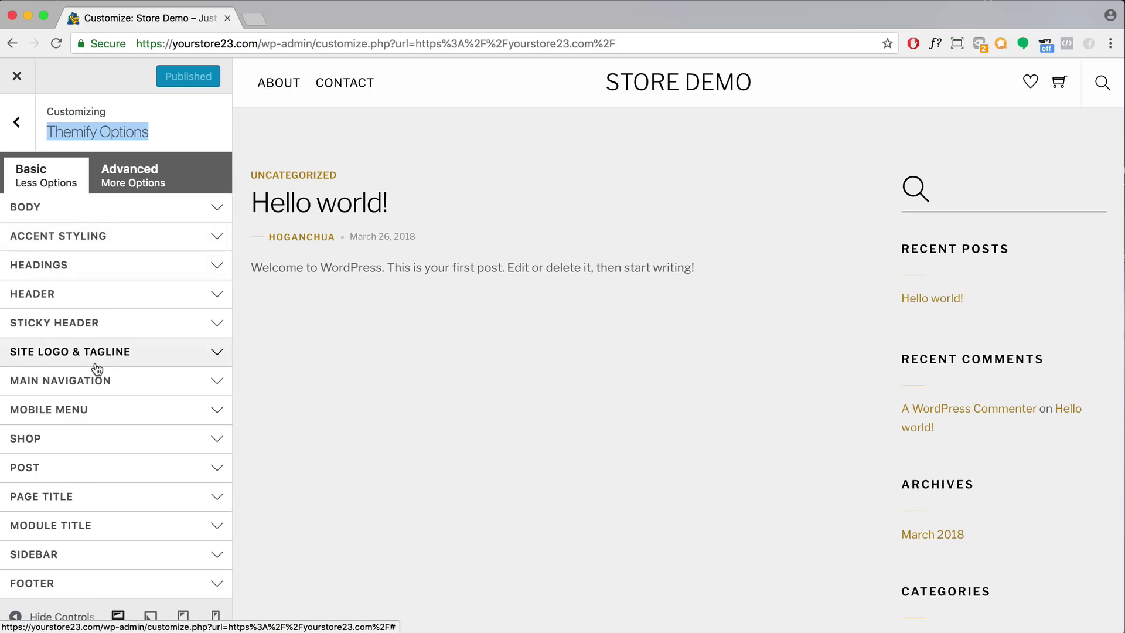
mouse_move(293, 105)
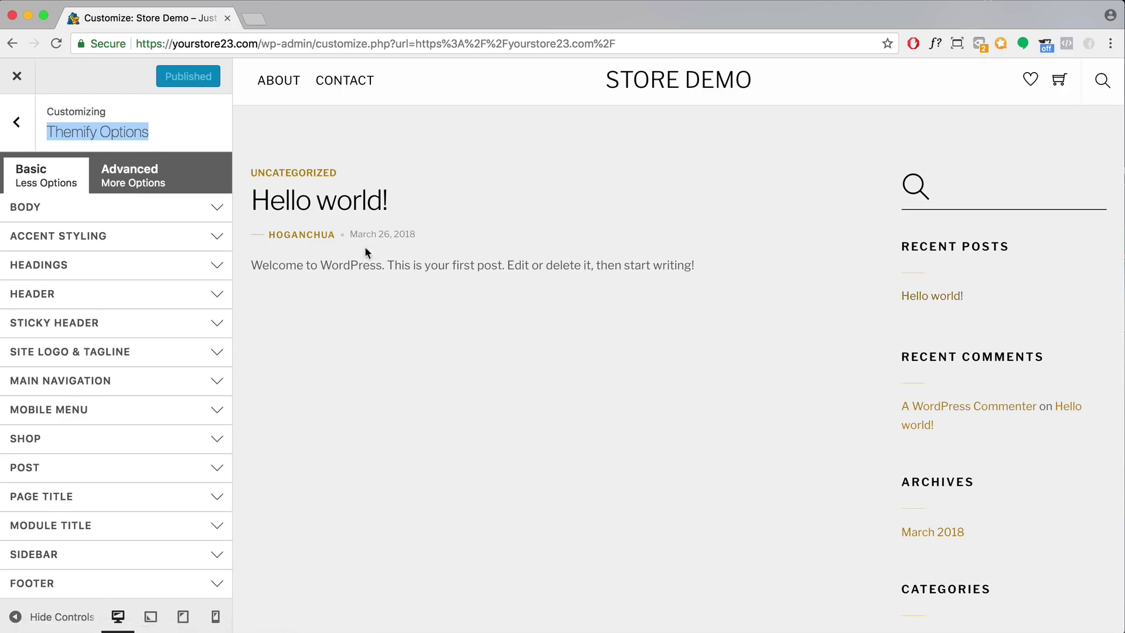
scroll(312, 176, "down", 2)
scroll(974, 344, "down", 5)
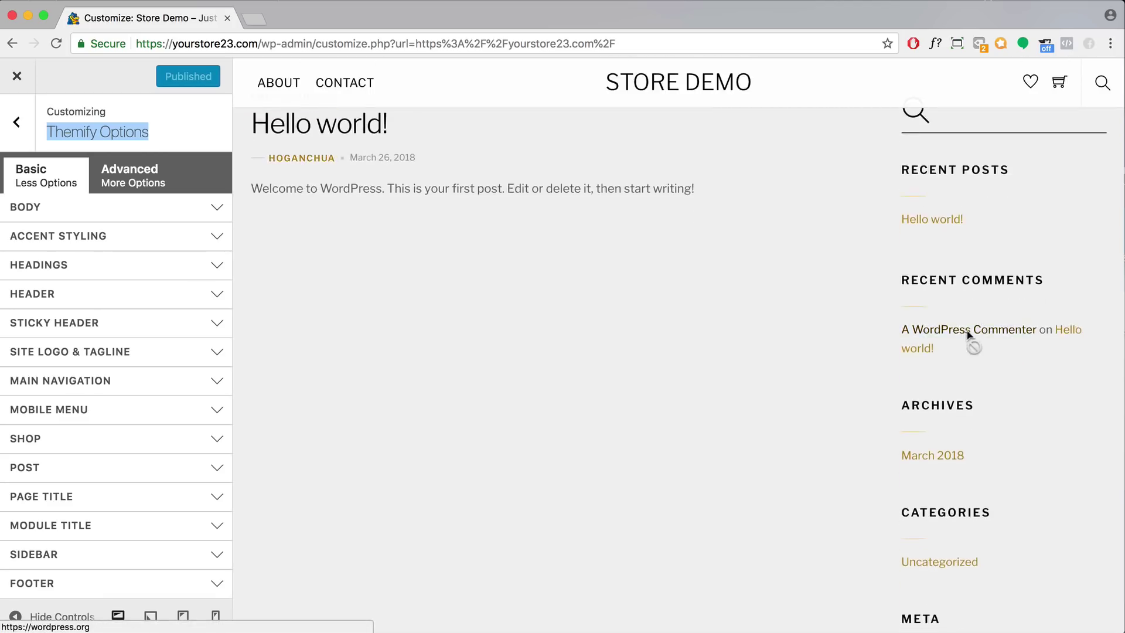
scroll(44, 346, "down", 2)
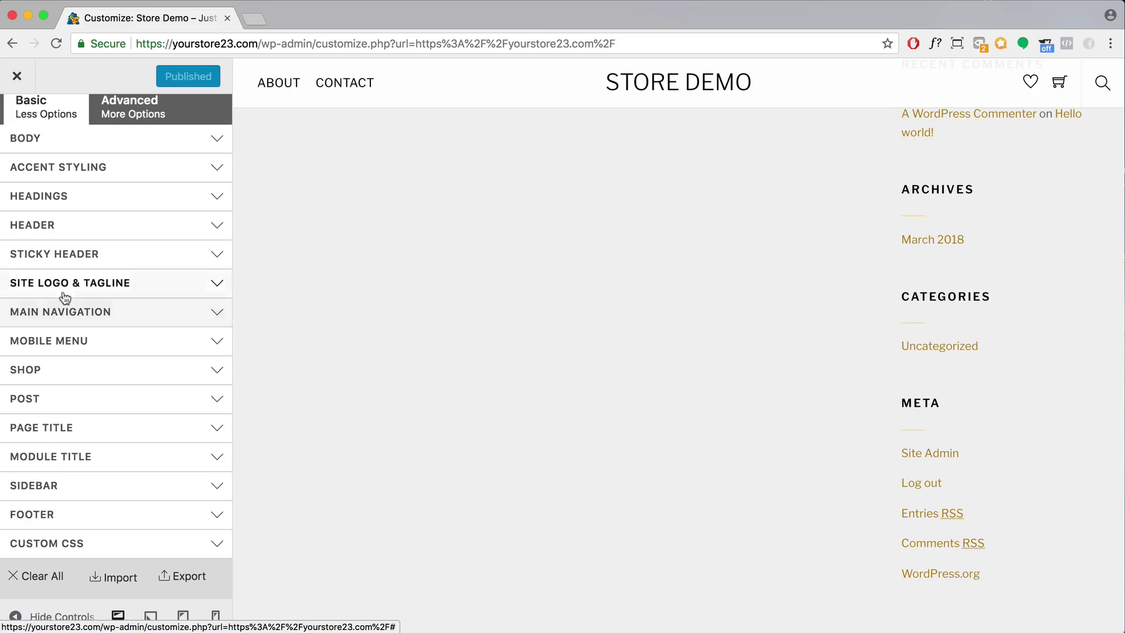
scroll(69, 295, "up", 2)
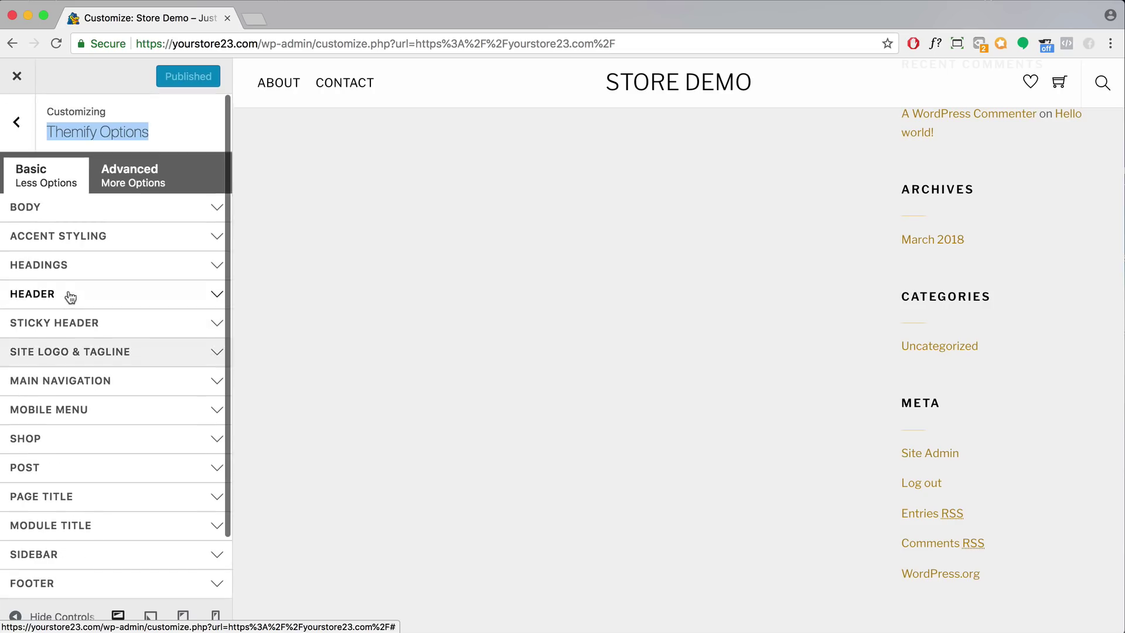
left_click(18, 125)
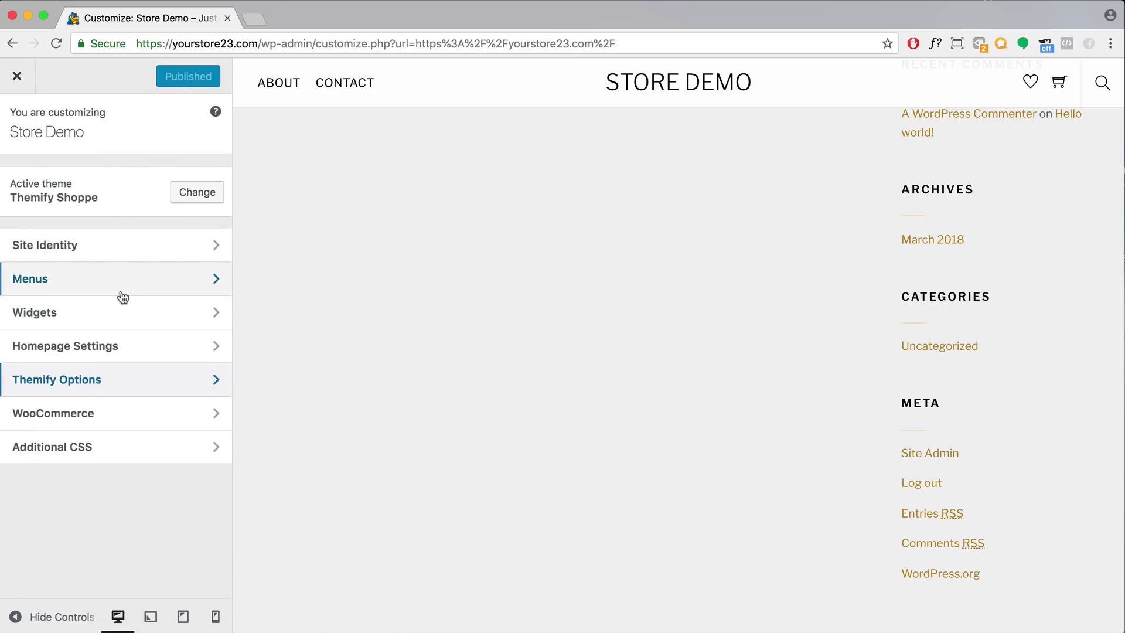
left_click(111, 346)
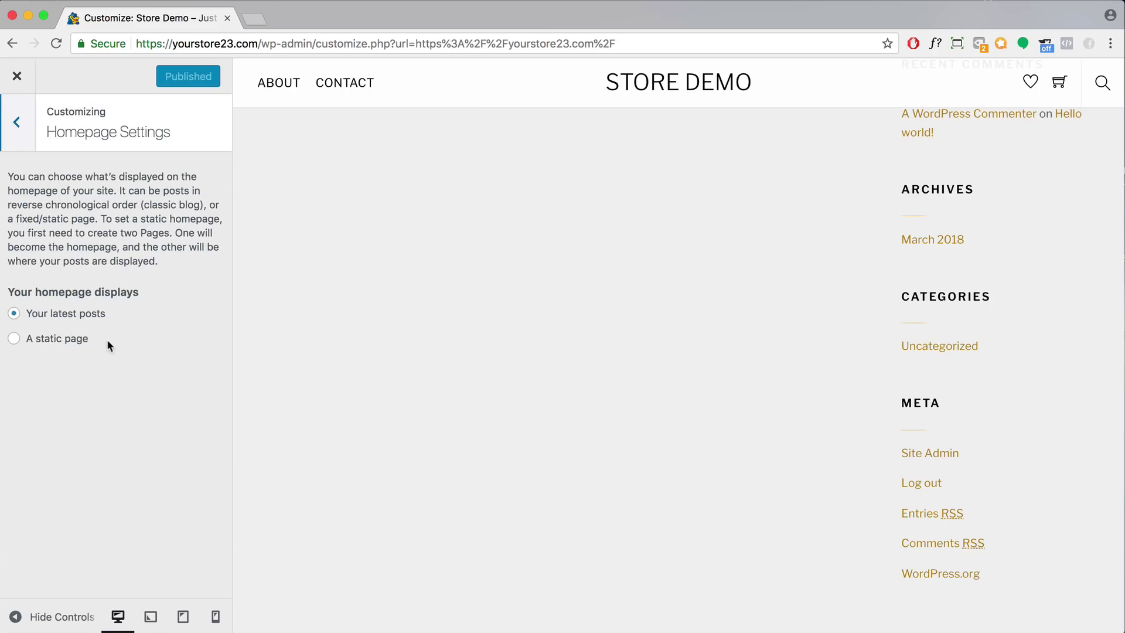
Set the homepage to the static page Home, publish, and close the Customizer
left_click(14, 340)
left_click(82, 398)
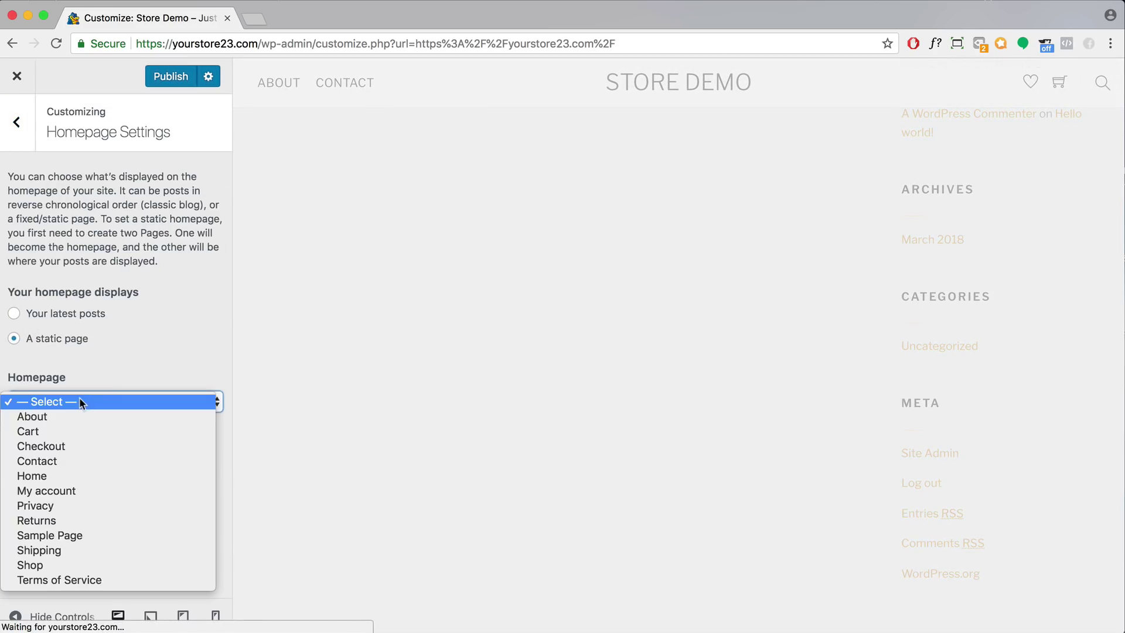
left_click(53, 476)
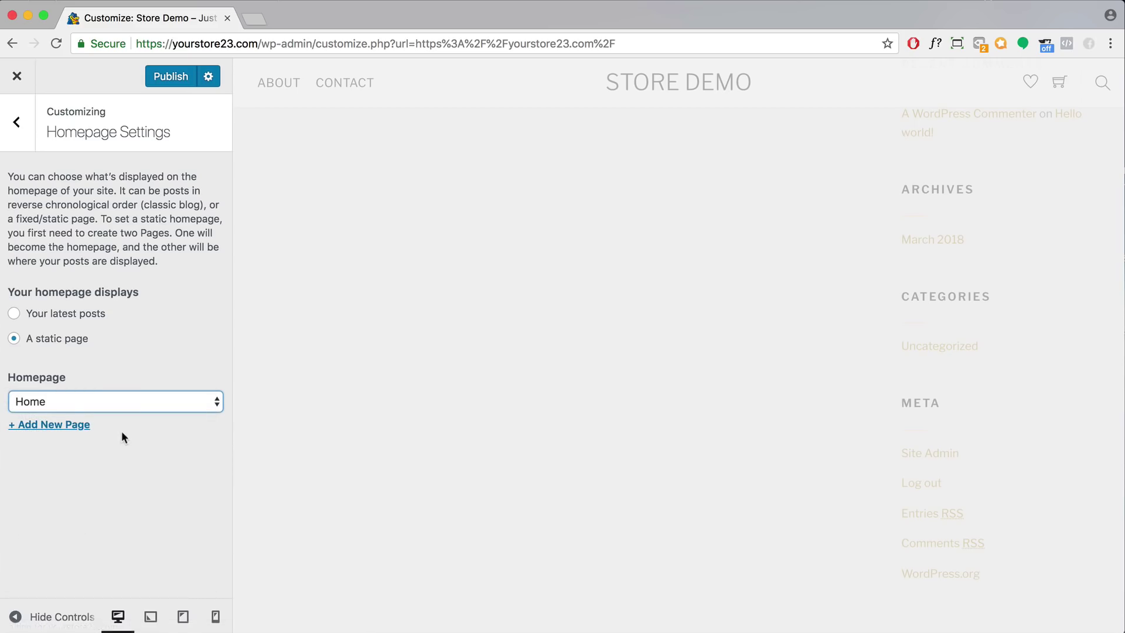
left_click(169, 82)
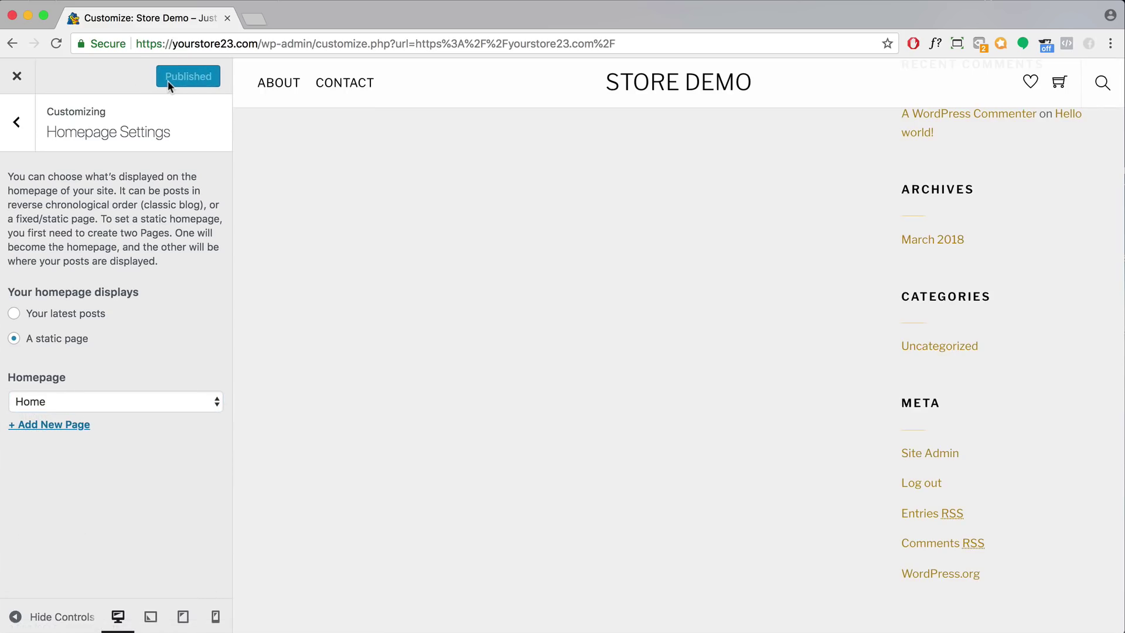
left_click(17, 77)
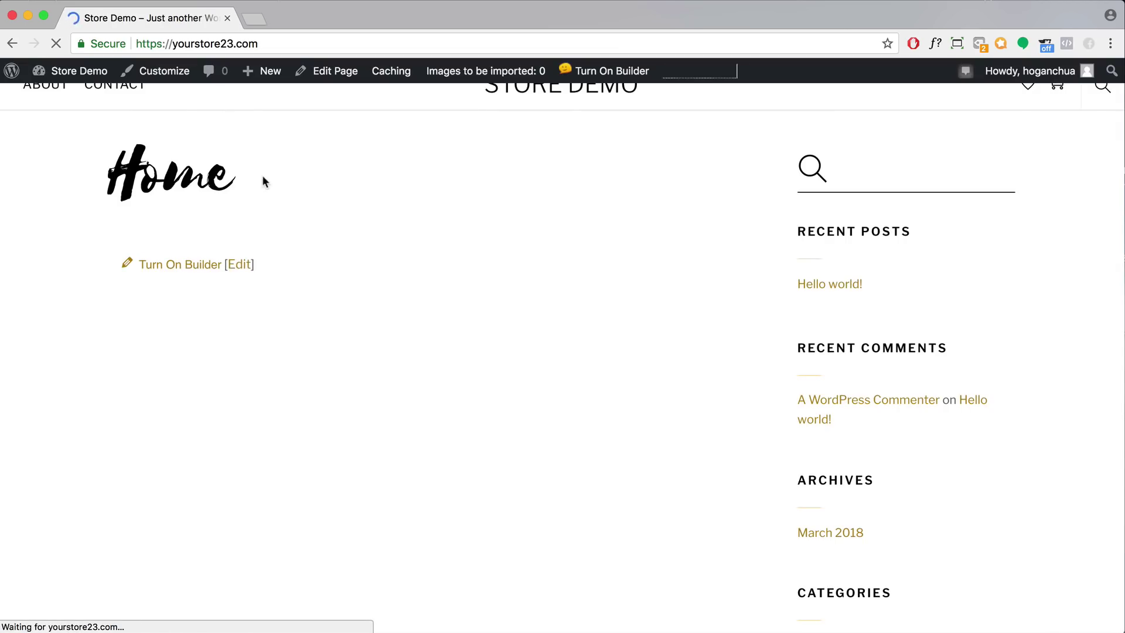
From the Home front page, go through the Store Demo admin-bar menu to Menus
left_click_drag(271, 234, 112, 226)
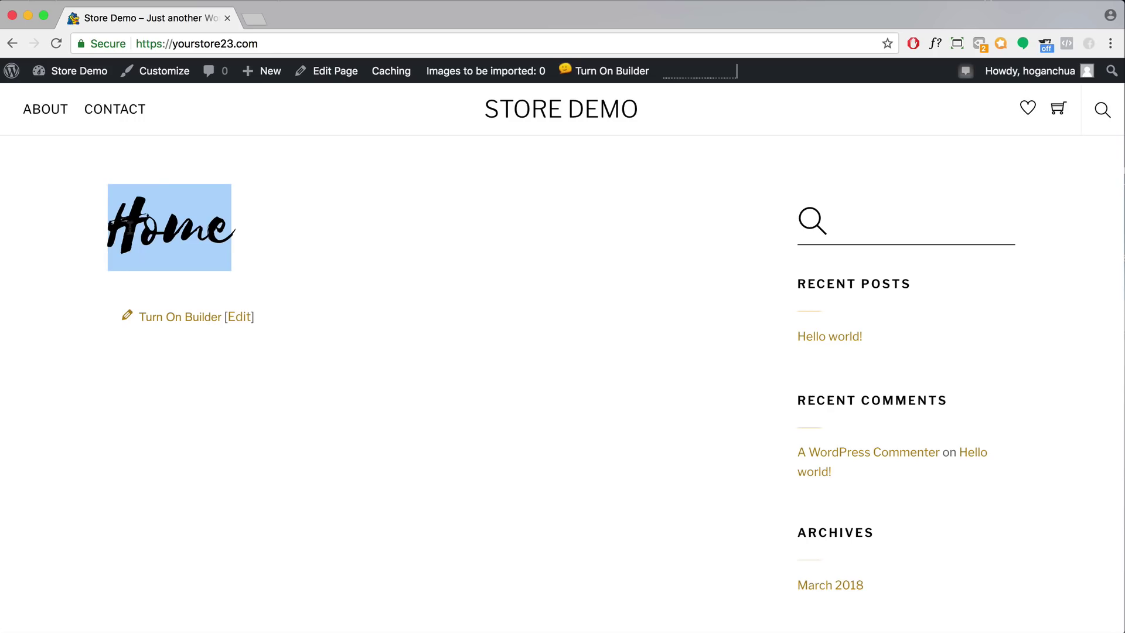
left_click(281, 44)
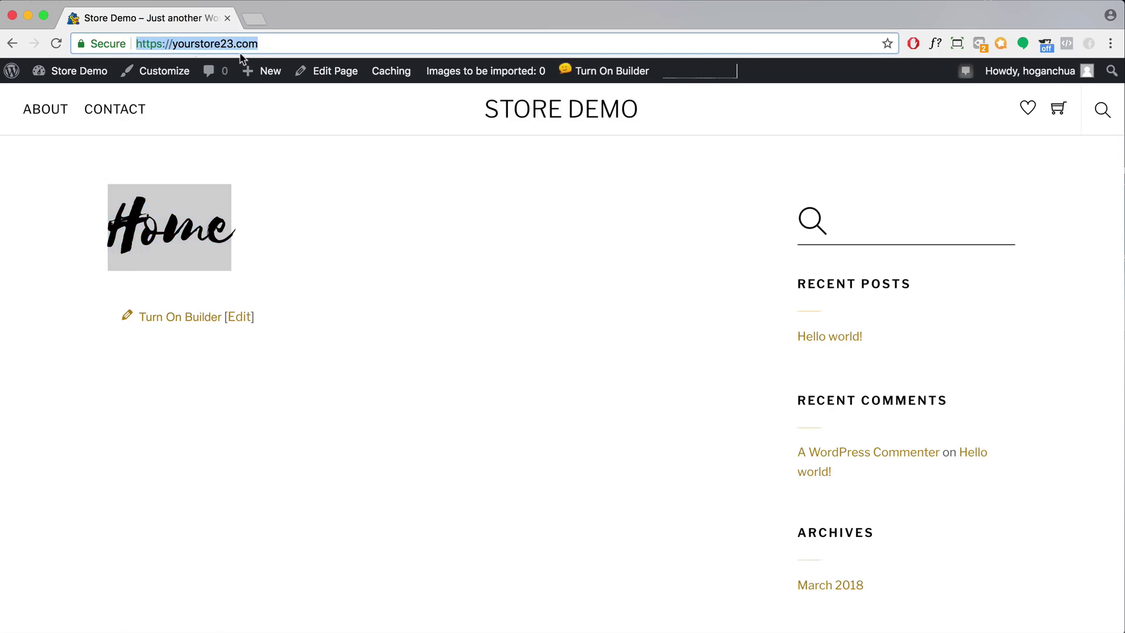
left_click_drag(269, 43, 143, 43)
mouse_move(69, 113)
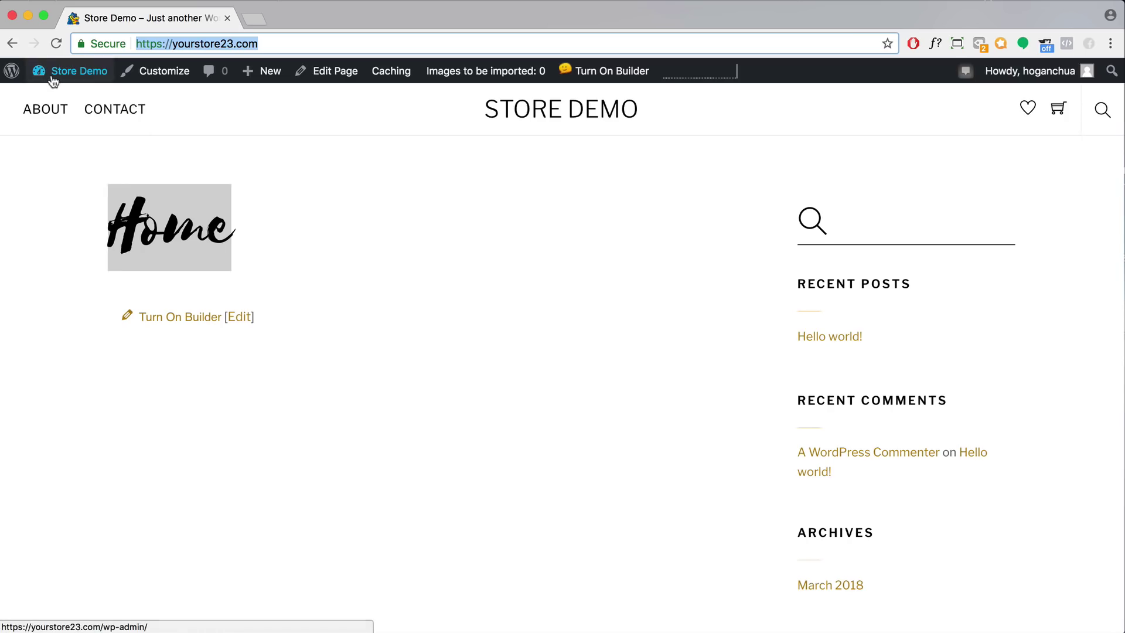
mouse_move(56, 73)
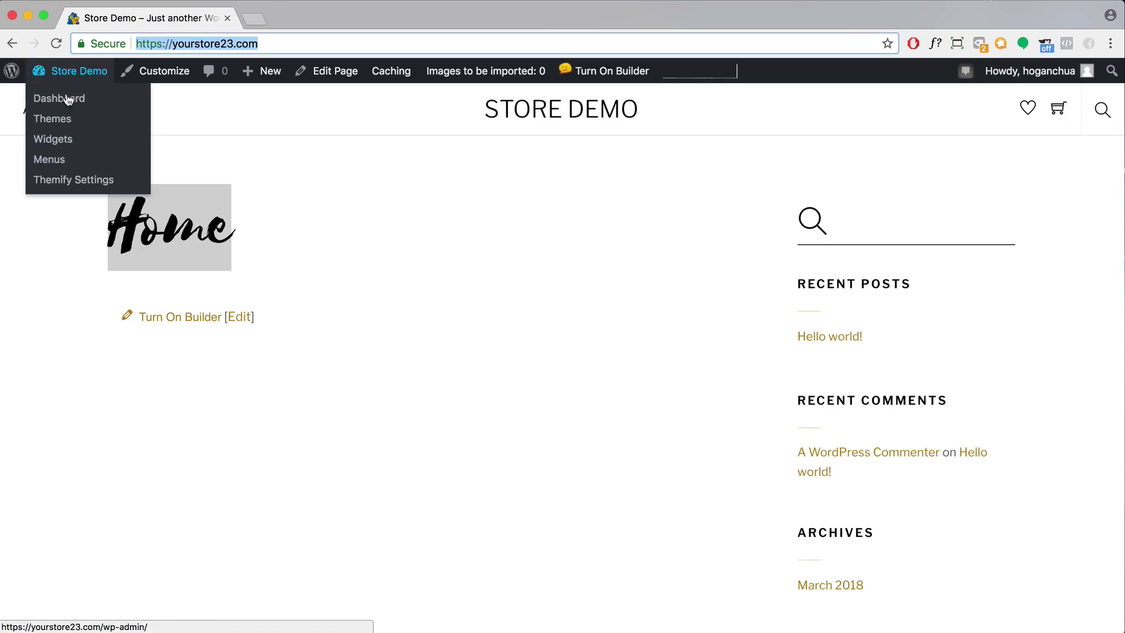
left_click(55, 159)
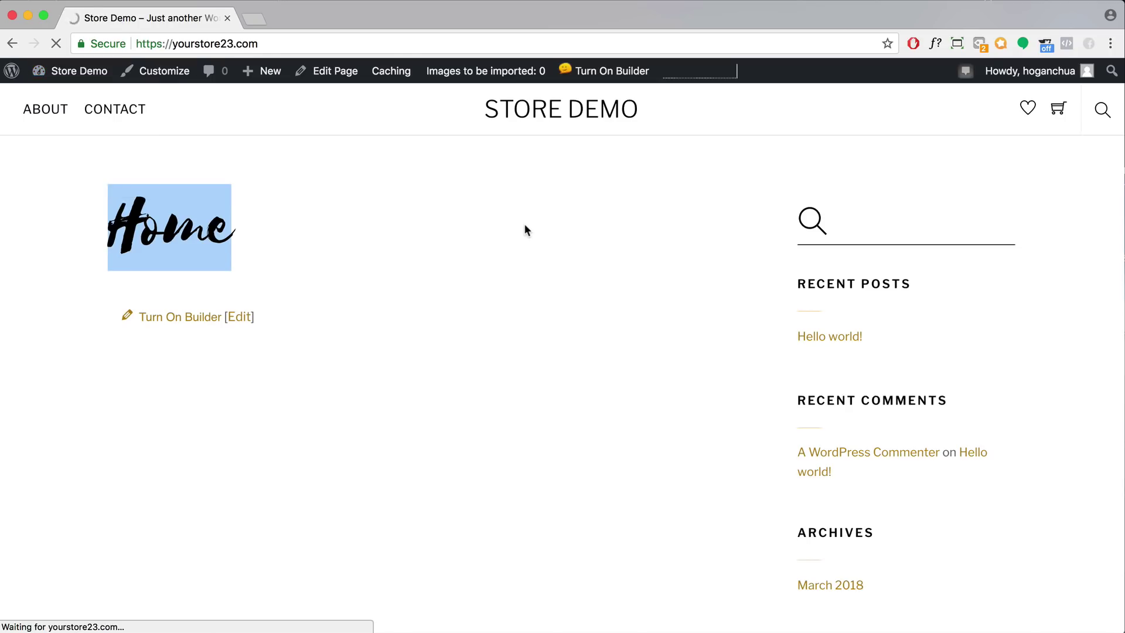
Load the Top Nav menu, move Shop up to the top level, and save it
scroll(624, 258, "down", 4)
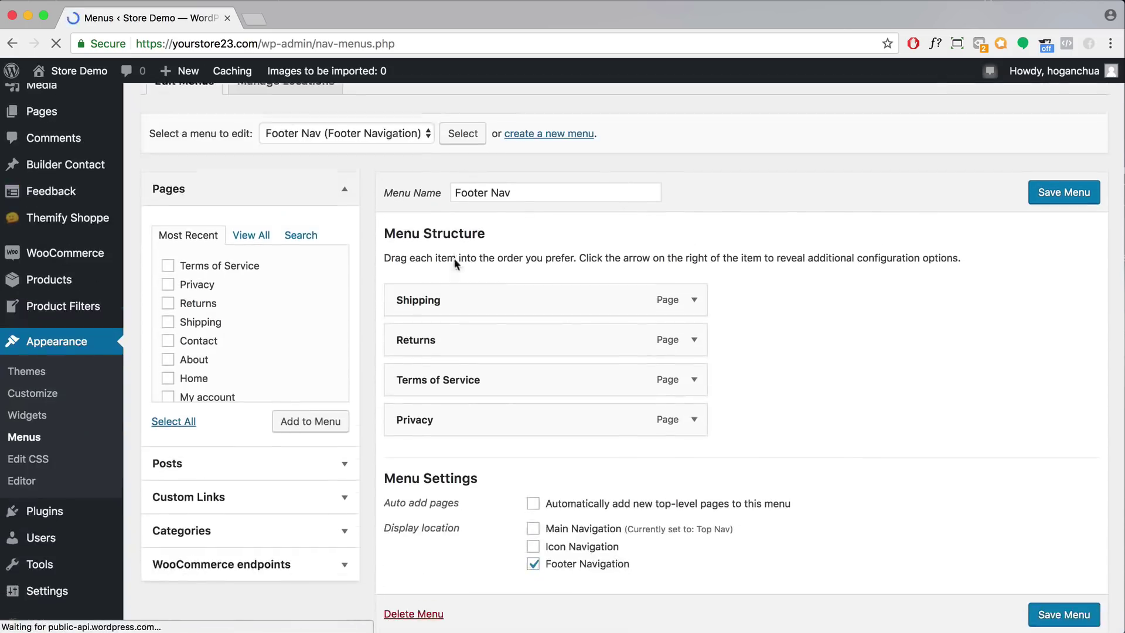
scroll(455, 258, "up", 3)
left_click(352, 187)
left_click(357, 201)
left_click(459, 188)
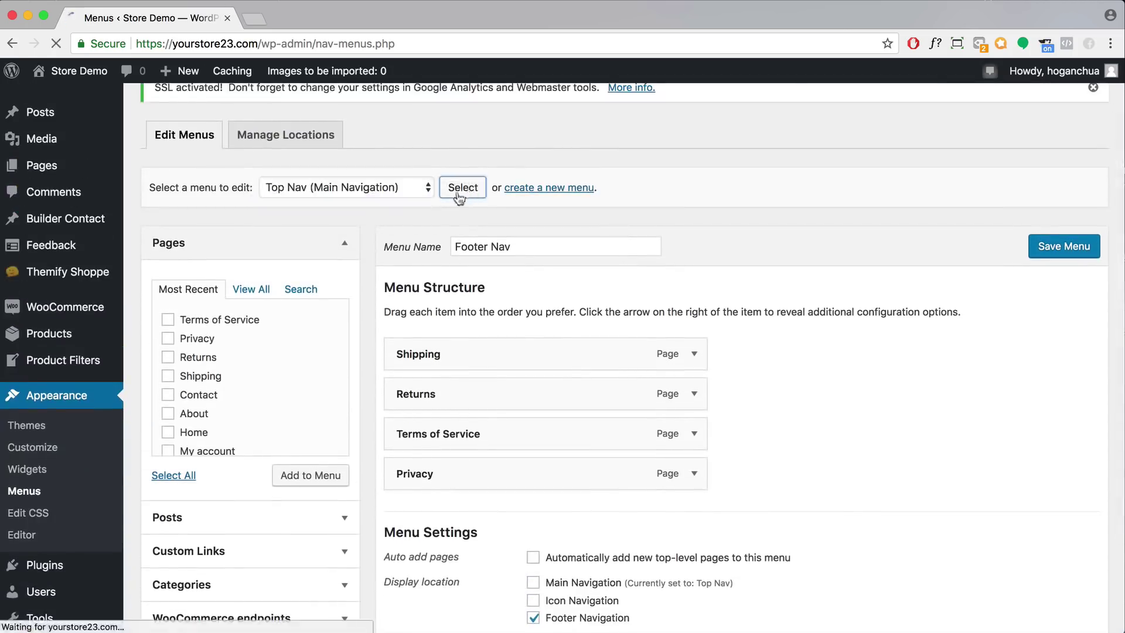
scroll(346, 375, "down", 2)
left_click_drag(530, 446, 515, 452)
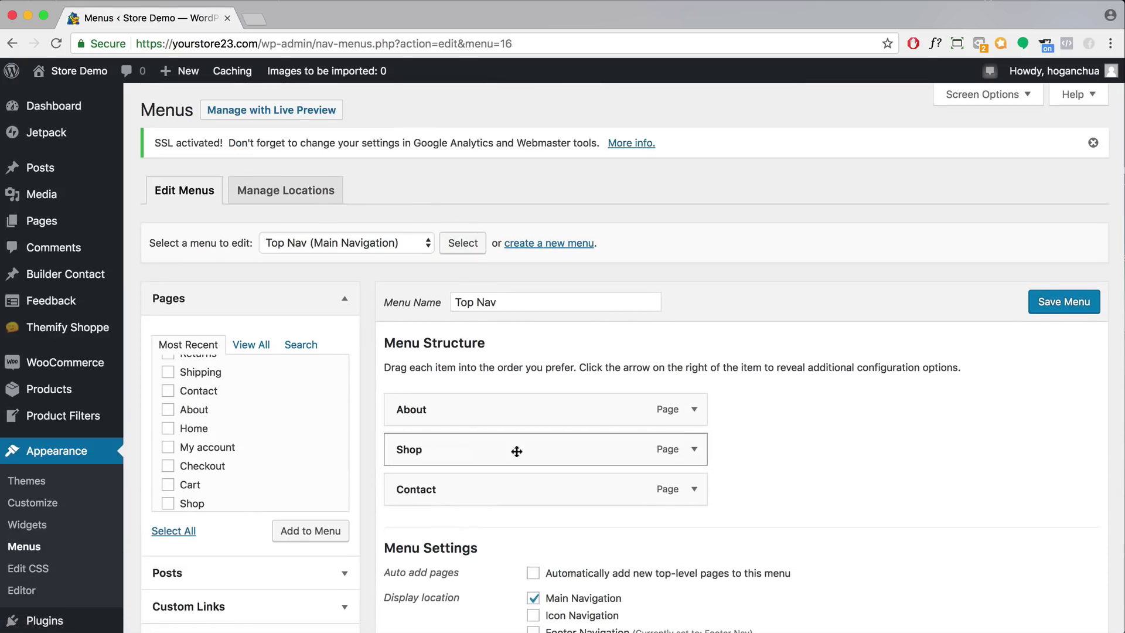
left_click(1063, 301)
Go to the Themify Shoppe theme settings page
mouse_move(117, 267)
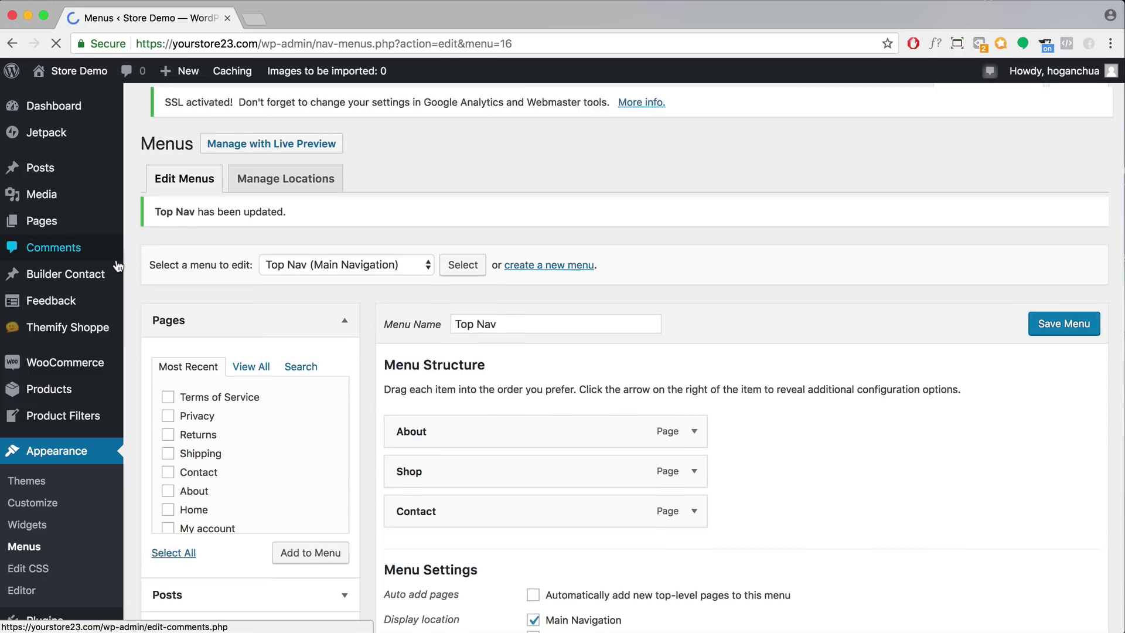
mouse_move(55, 339)
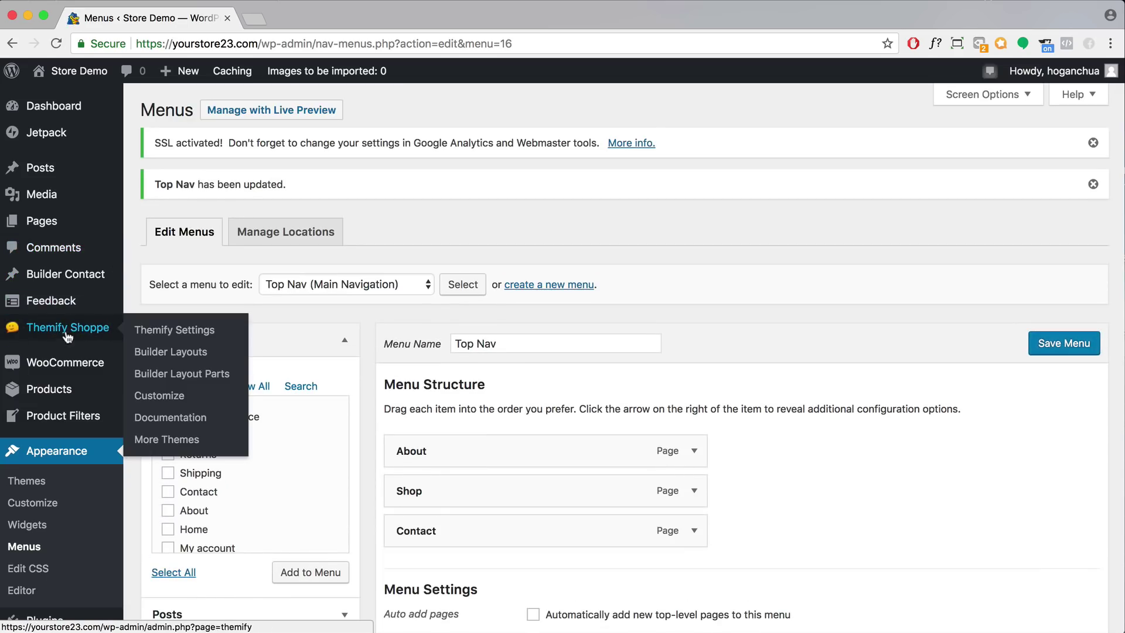
left_click(179, 335)
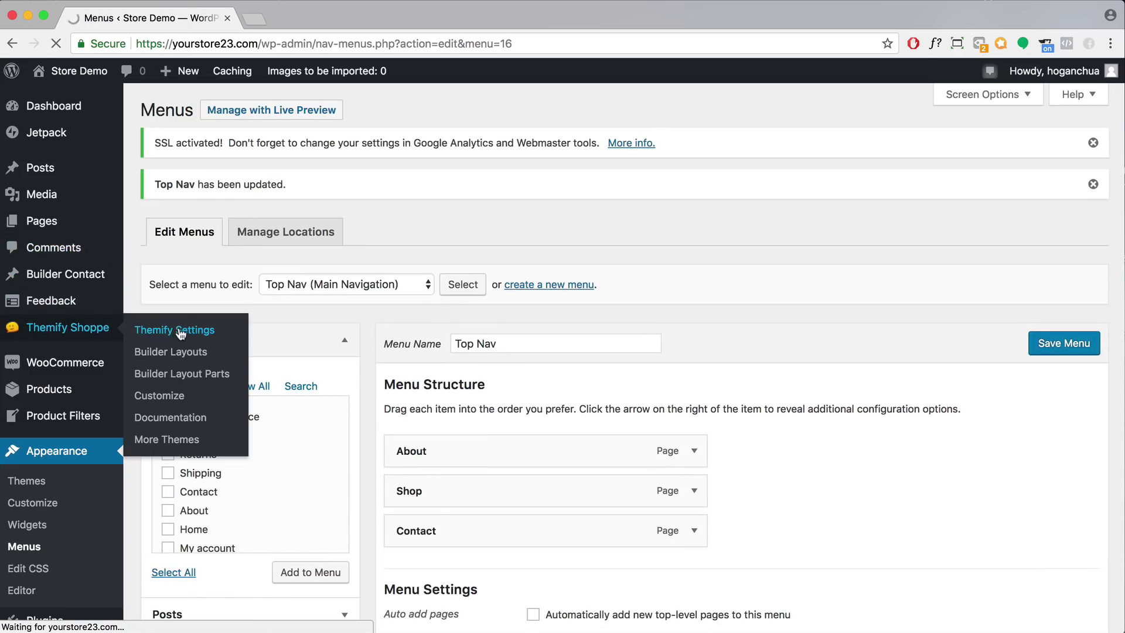
Show the Default Layouts settings and open the live store in a new tab
scroll(446, 341, "down", 2)
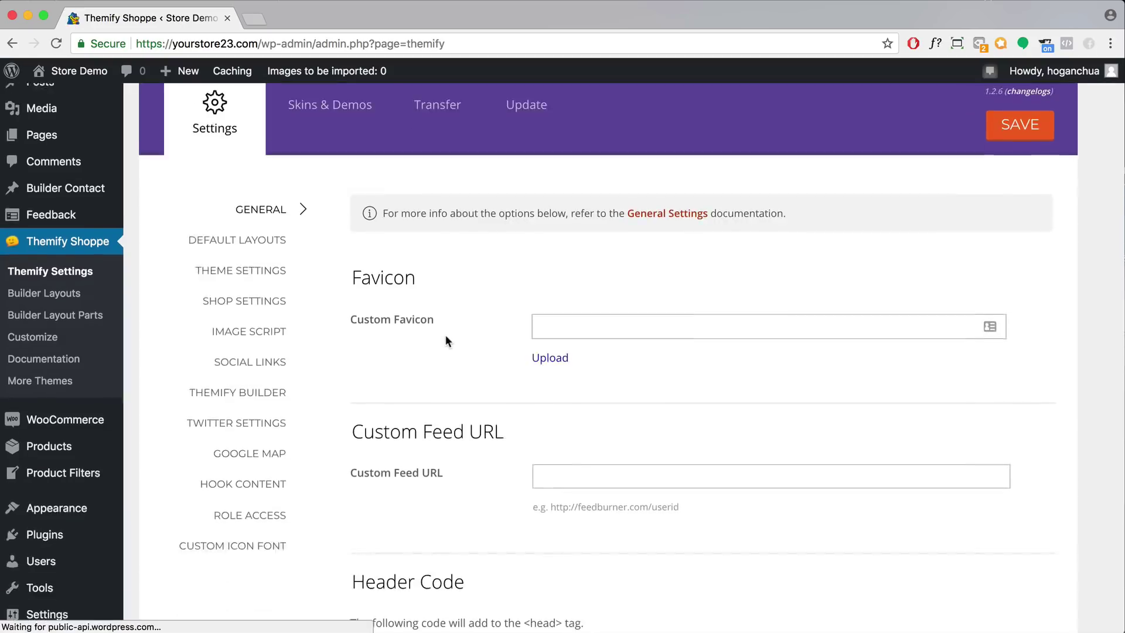
scroll(445, 340, "down", 1)
left_click(259, 206)
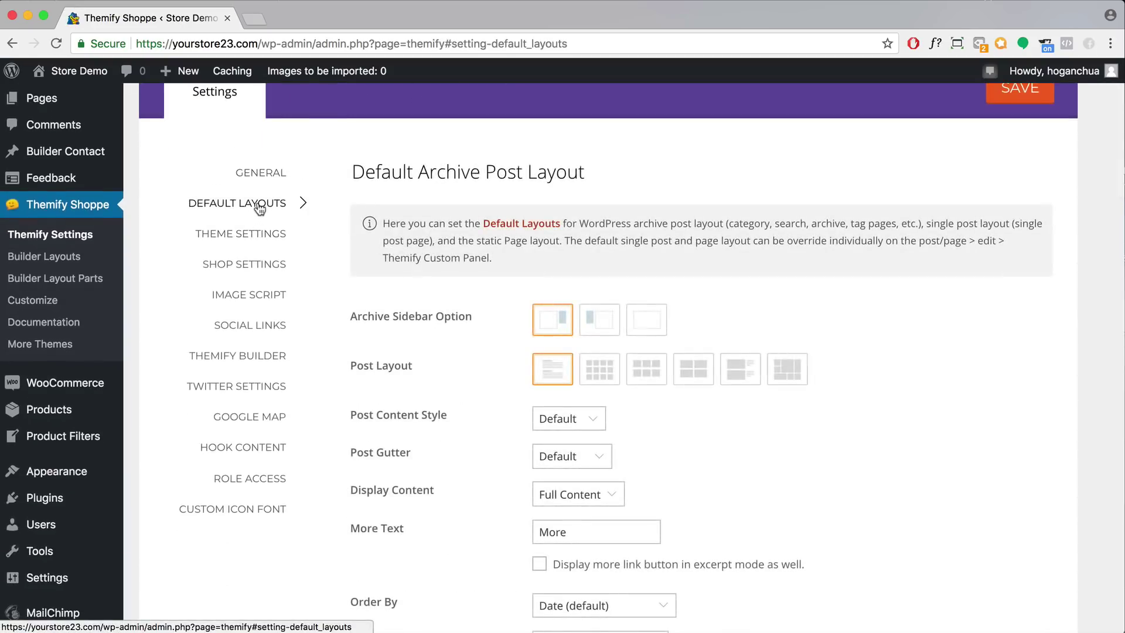
scroll(674, 400, "down", 10)
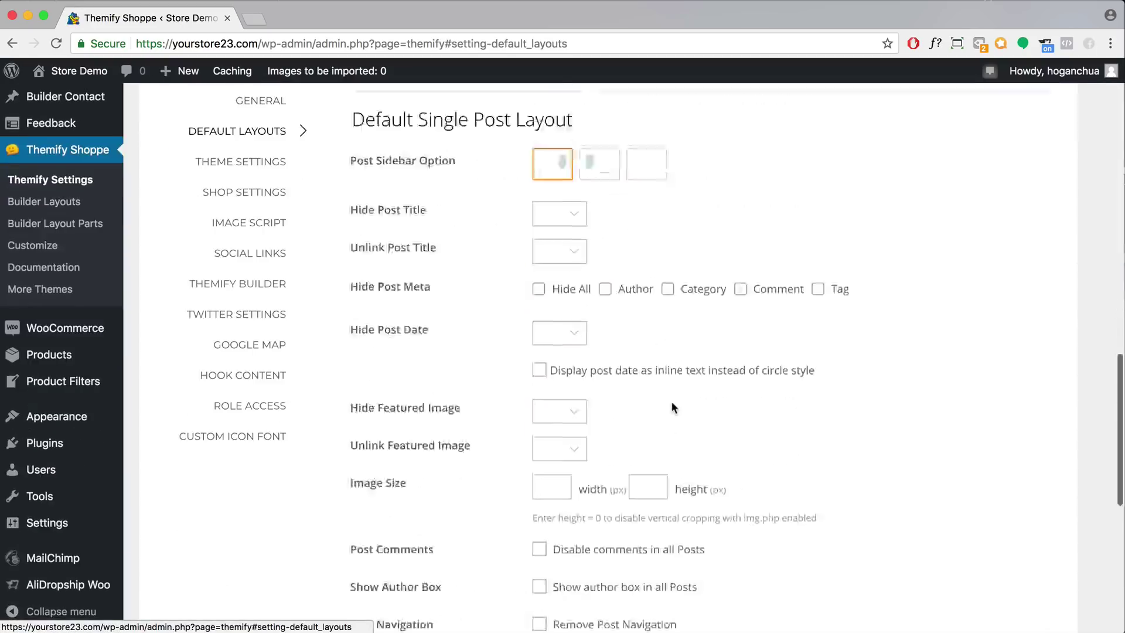
scroll(671, 402, "down", 8)
left_click_drag(521, 261, 348, 262)
mouse_move(64, 76)
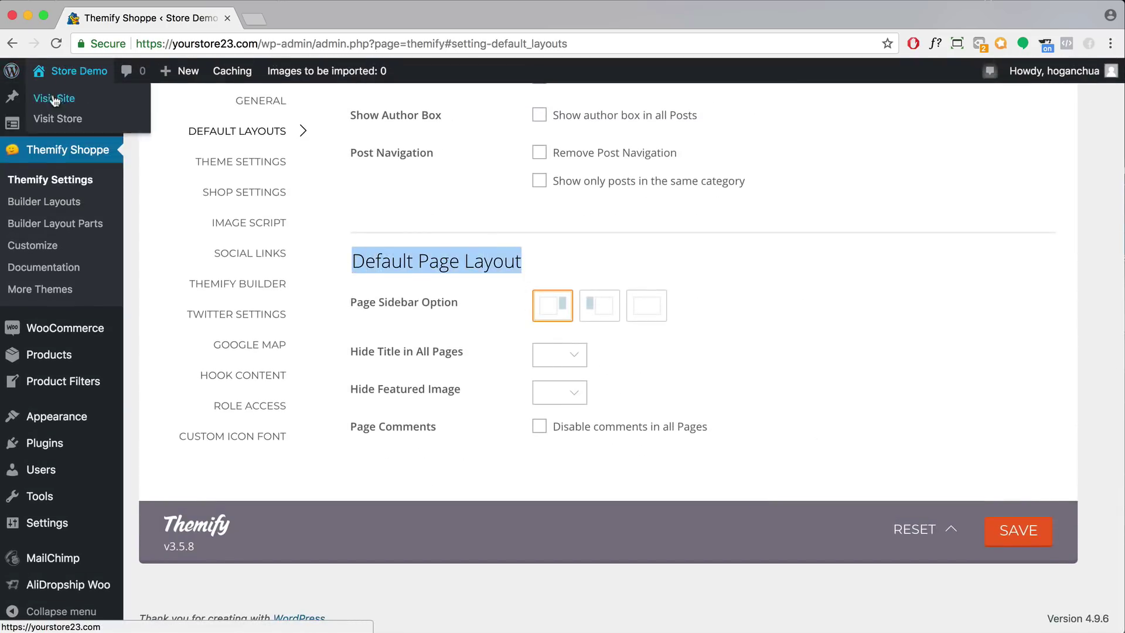
right_click(55, 101)
left_click(65, 101)
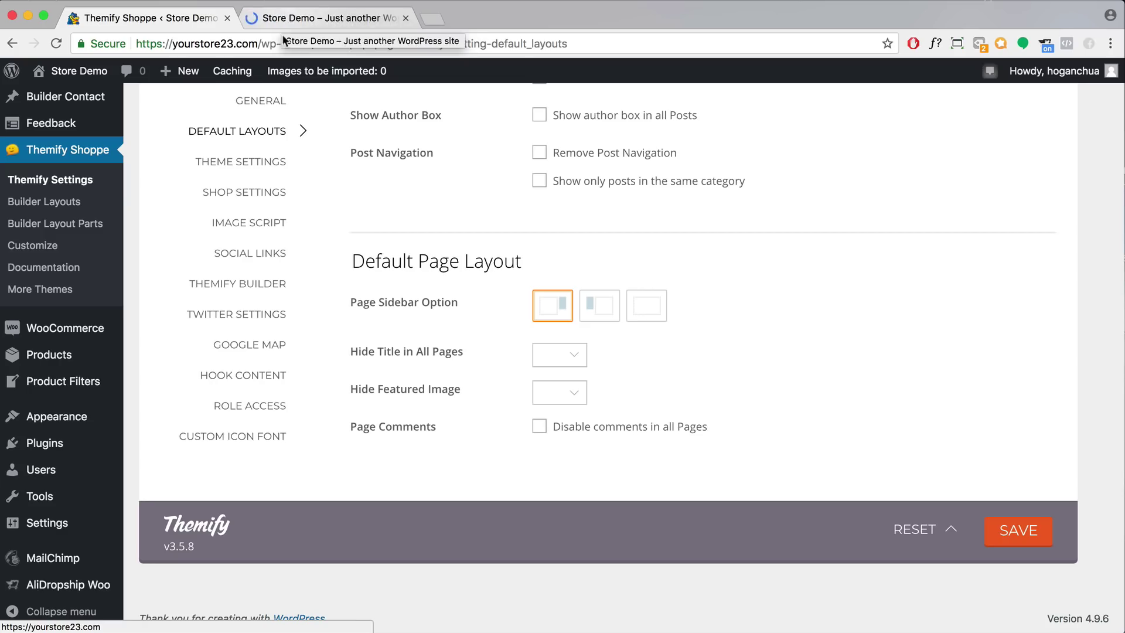
Set the page layout to full width without sidebar and hide titles on all pages
left_click_drag(455, 302, 358, 301)
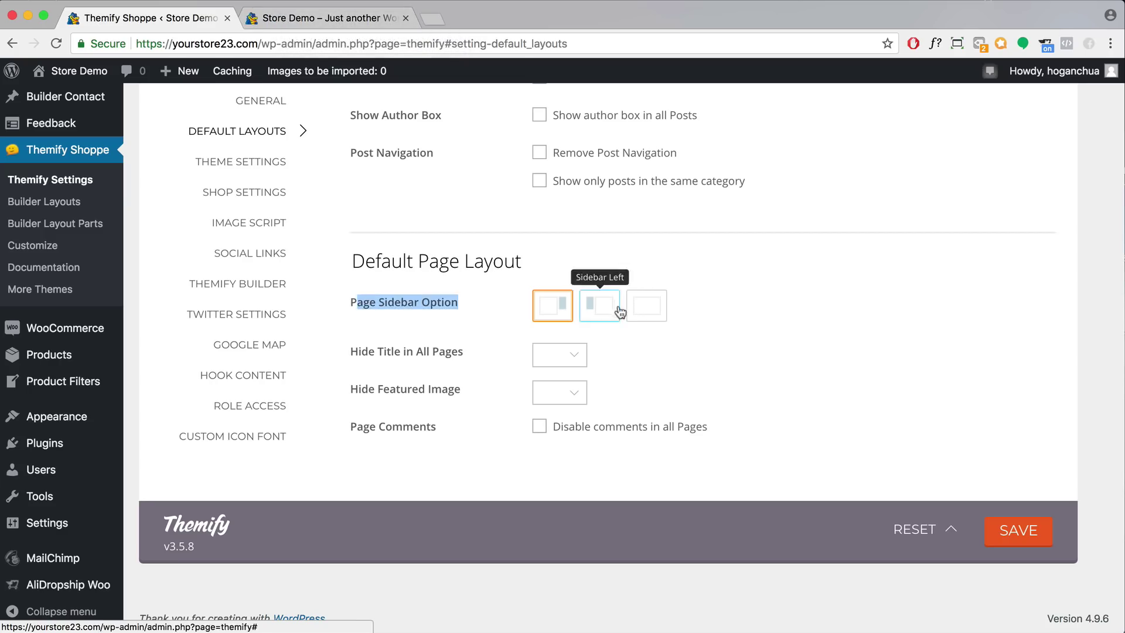
left_click(637, 311)
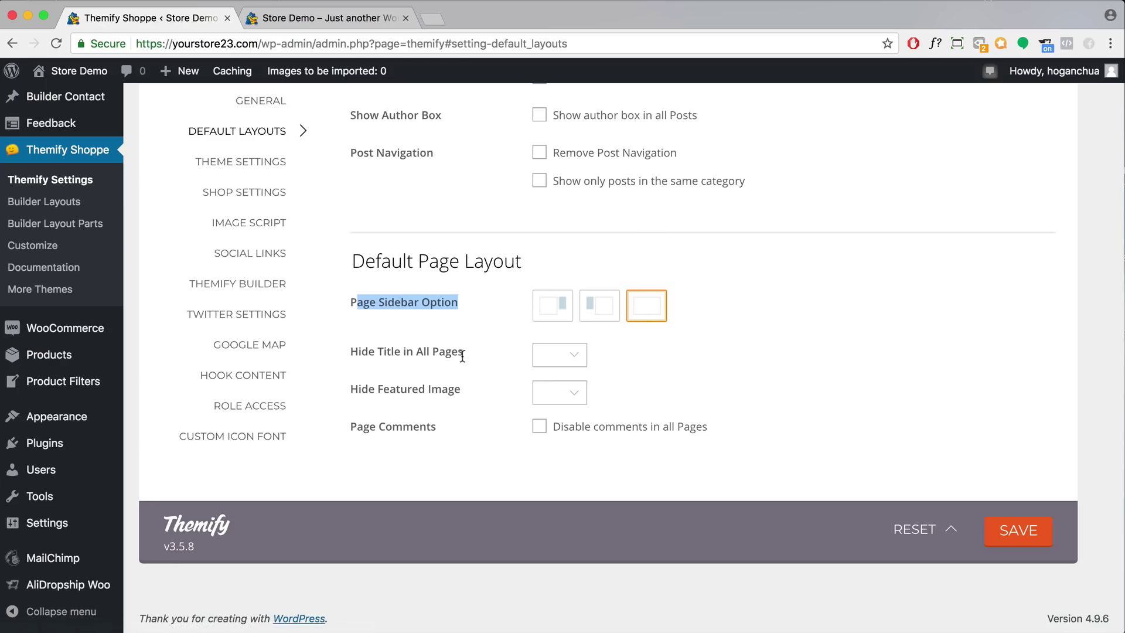
left_click_drag(462, 354, 348, 356)
left_click(576, 360)
left_click(547, 367)
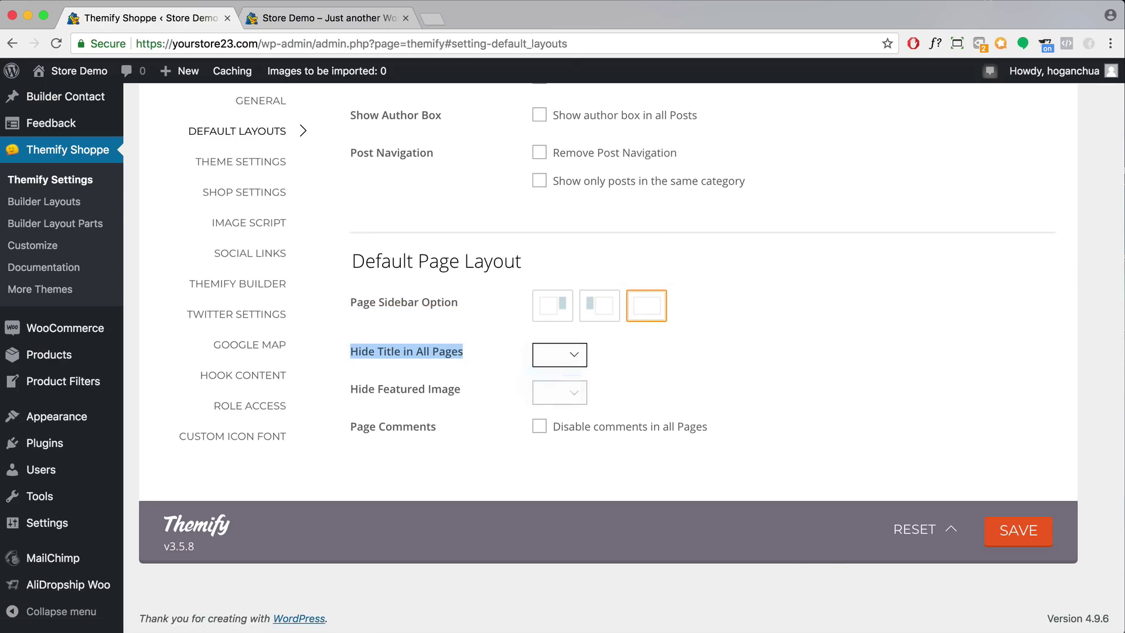
left_click(321, 18)
left_click_drag(246, 236, 109, 227)
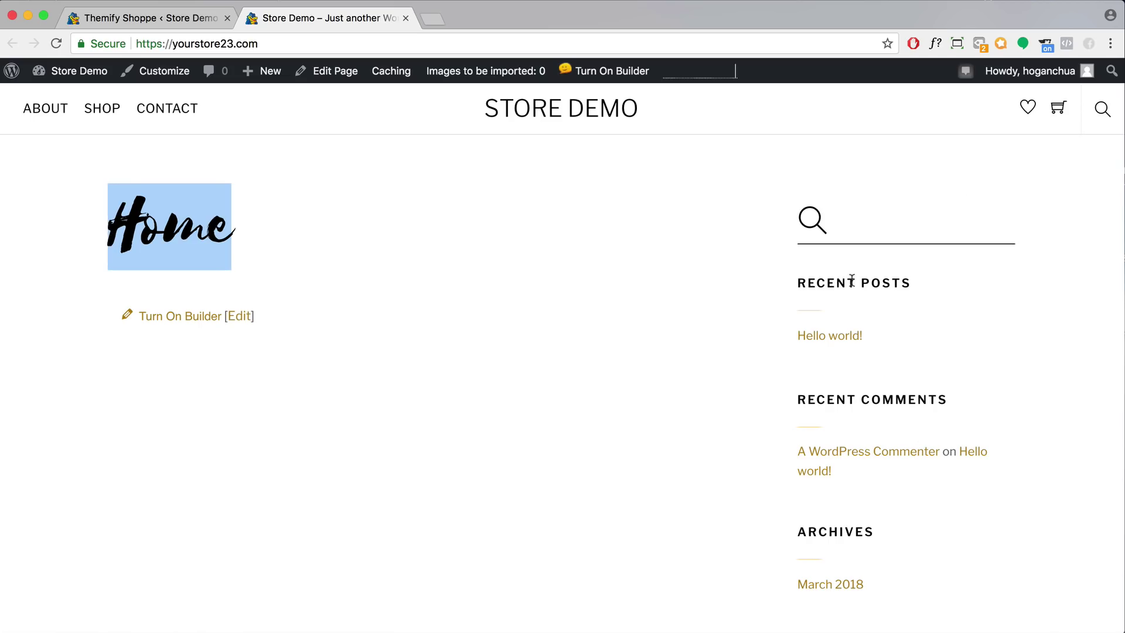
left_click(152, 11)
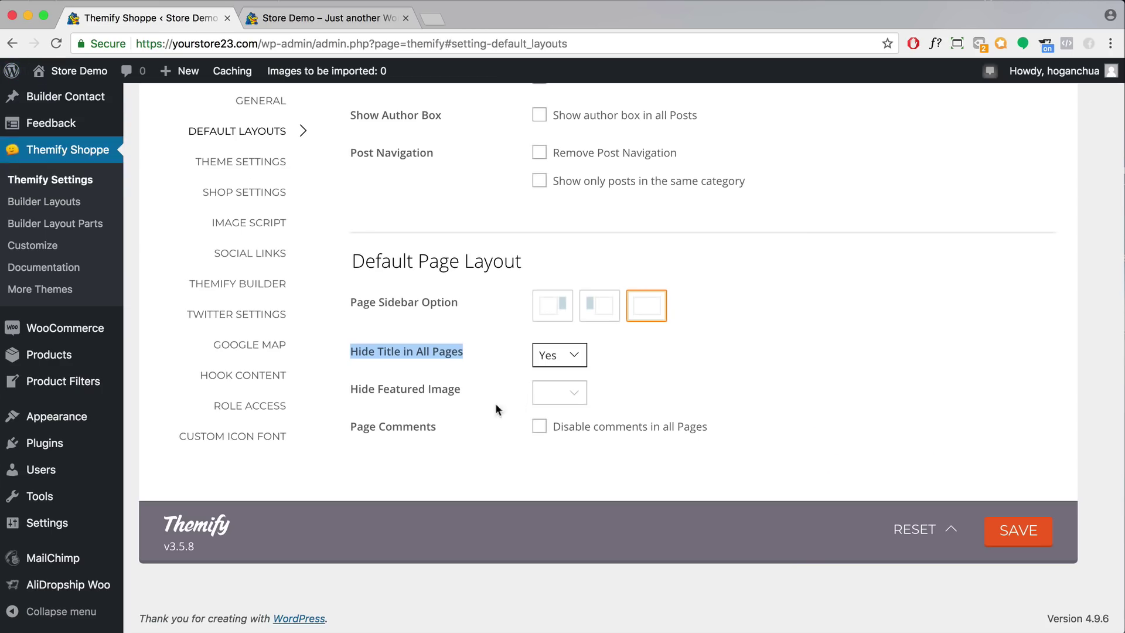
Disable comments on all pages, reload the store front, and open a blank tab
left_click_drag(363, 427, 536, 434)
left_click(539, 427)
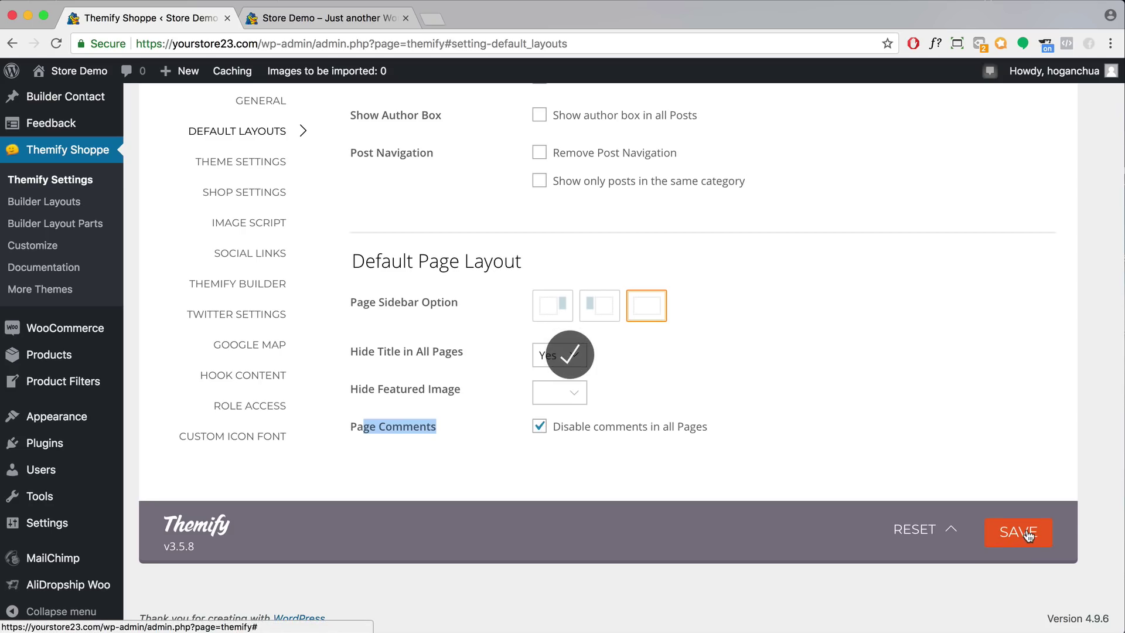
left_click(277, 16)
left_click(56, 44)
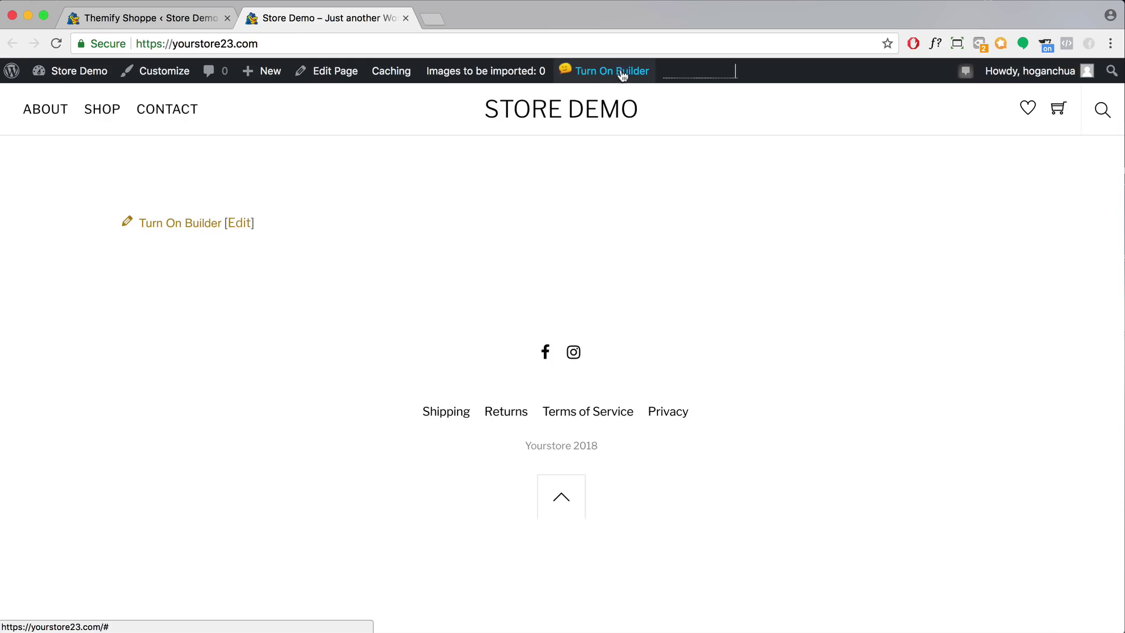
left_click(434, 19)
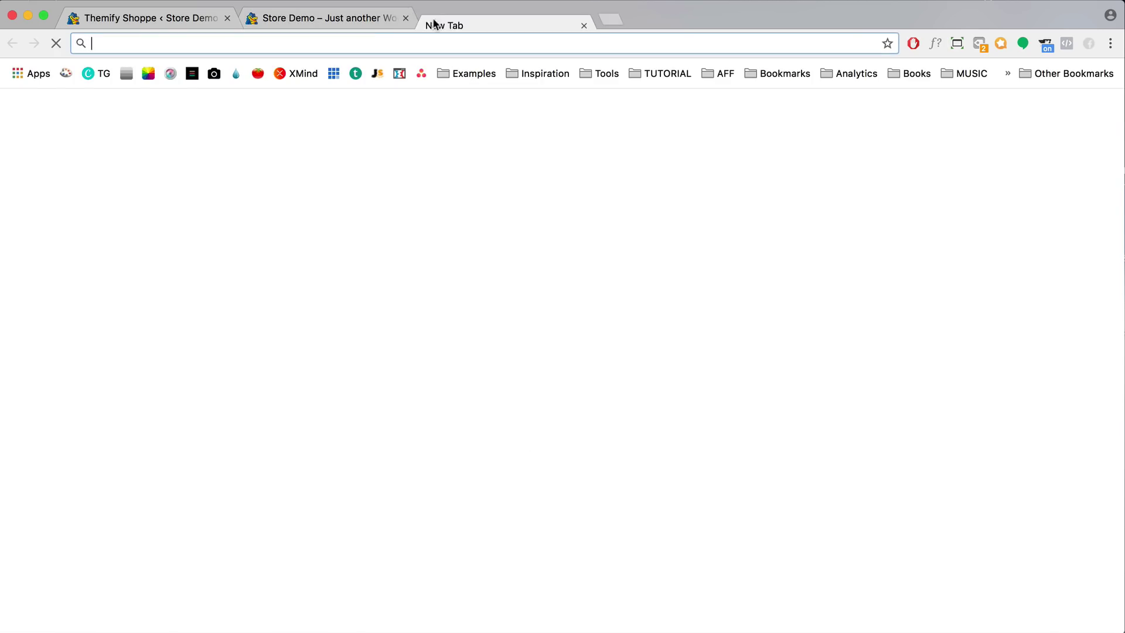
Go to unsplash.com and browse the home feed
type("unsplash.com")
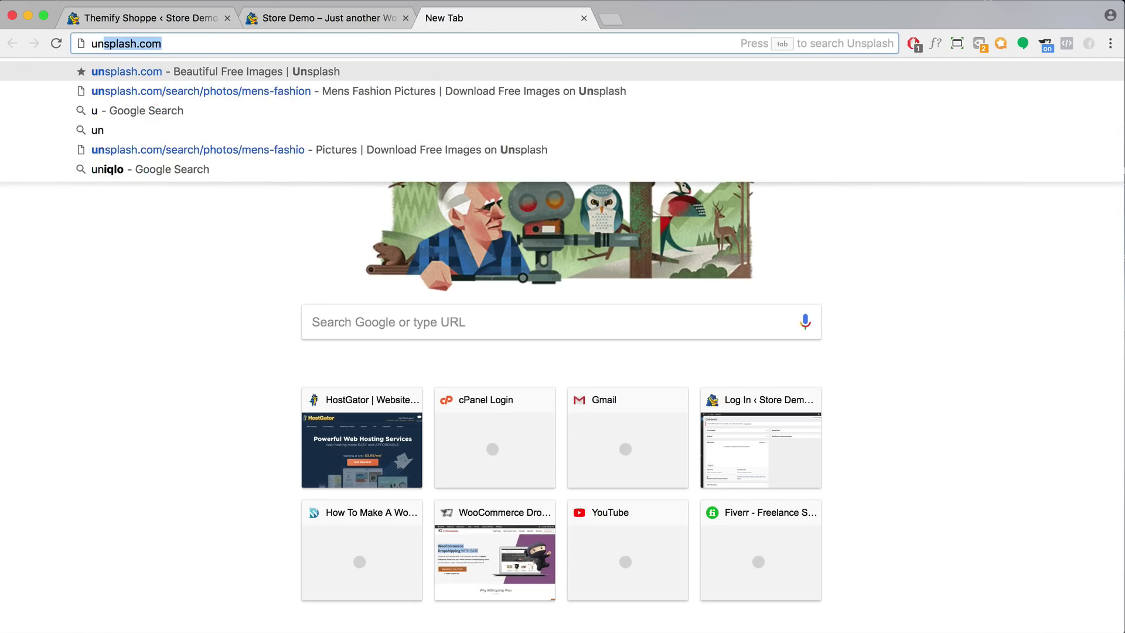
key("Return")
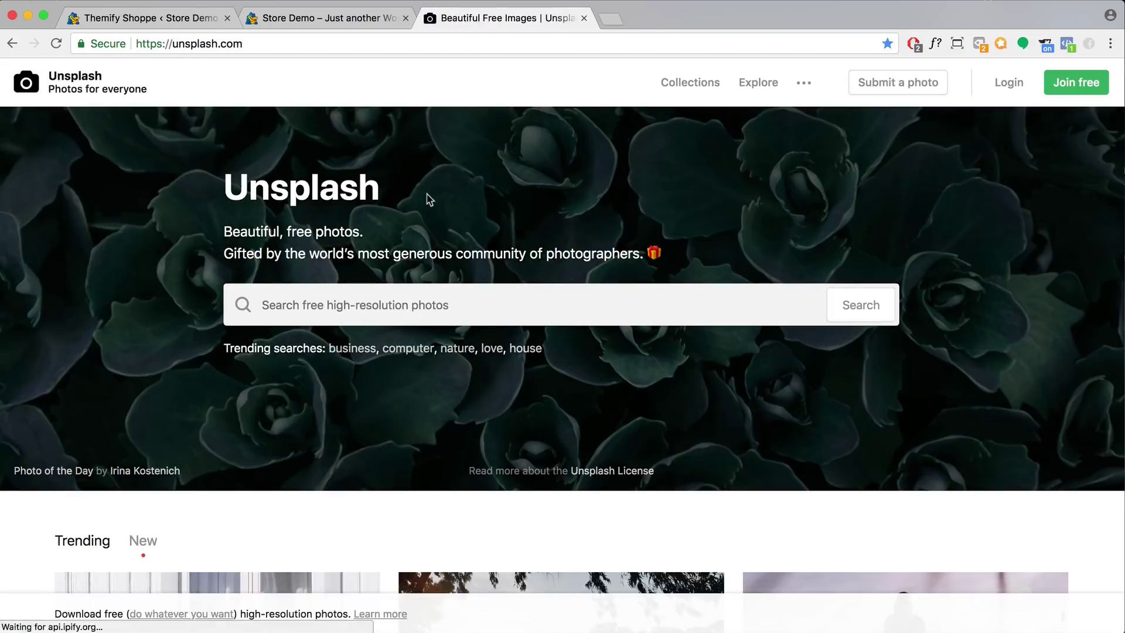
scroll(575, 228, "down", 10)
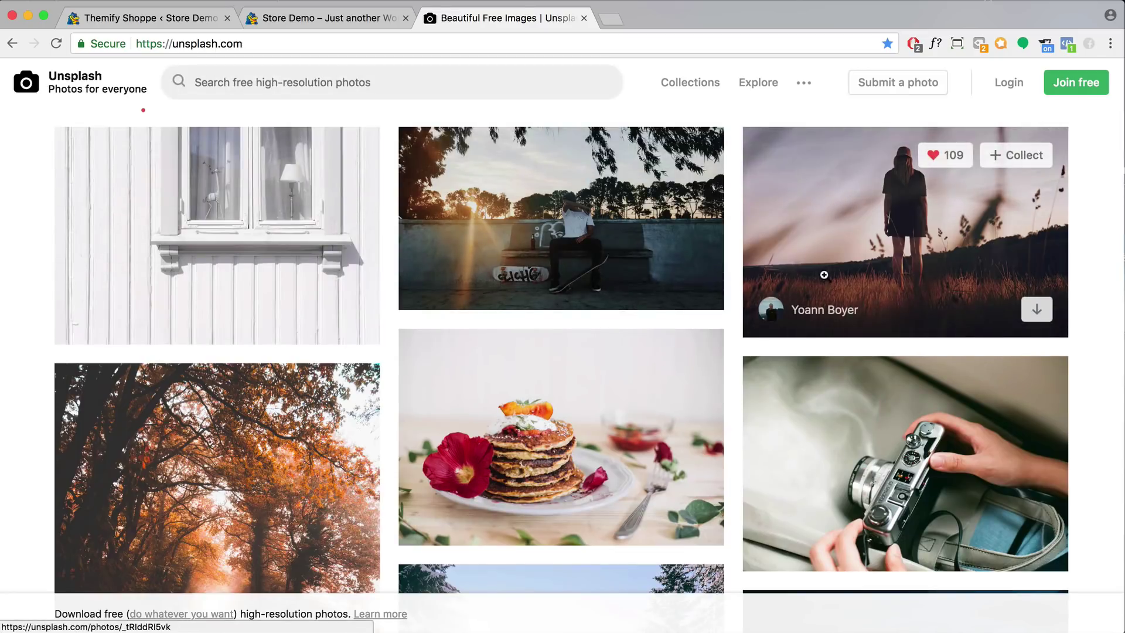
scroll(586, 375, "down", 4)
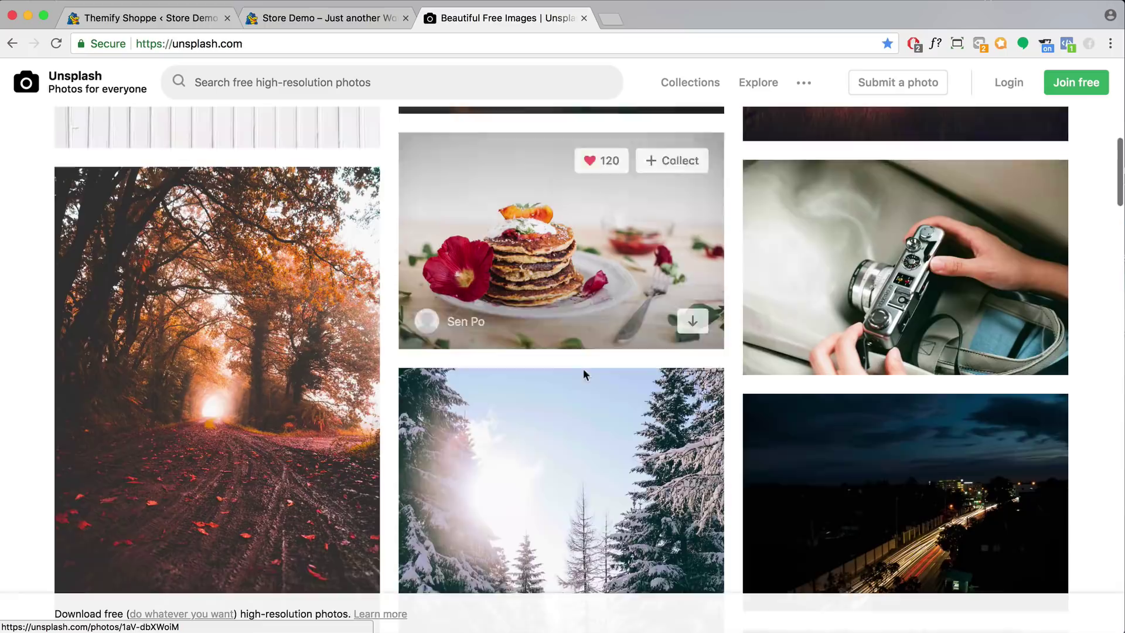
scroll(429, 389, "down", 1)
scroll(431, 390, "up", 15)
Search Unsplash for men's fashion photos and browse the results
left_click(414, 298)
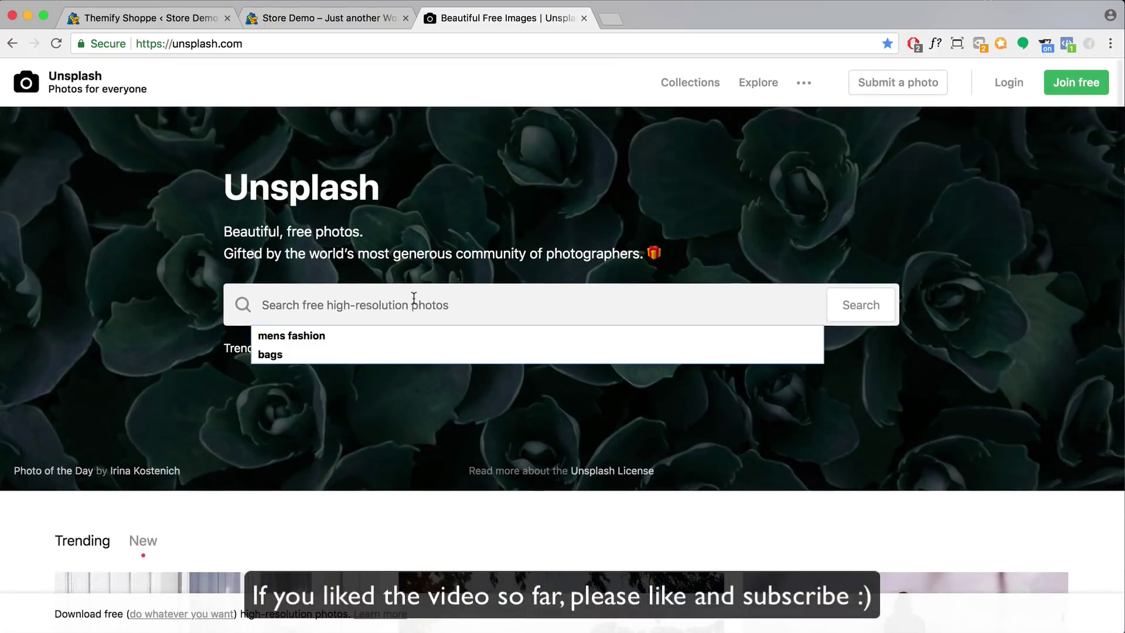
left_click(304, 336)
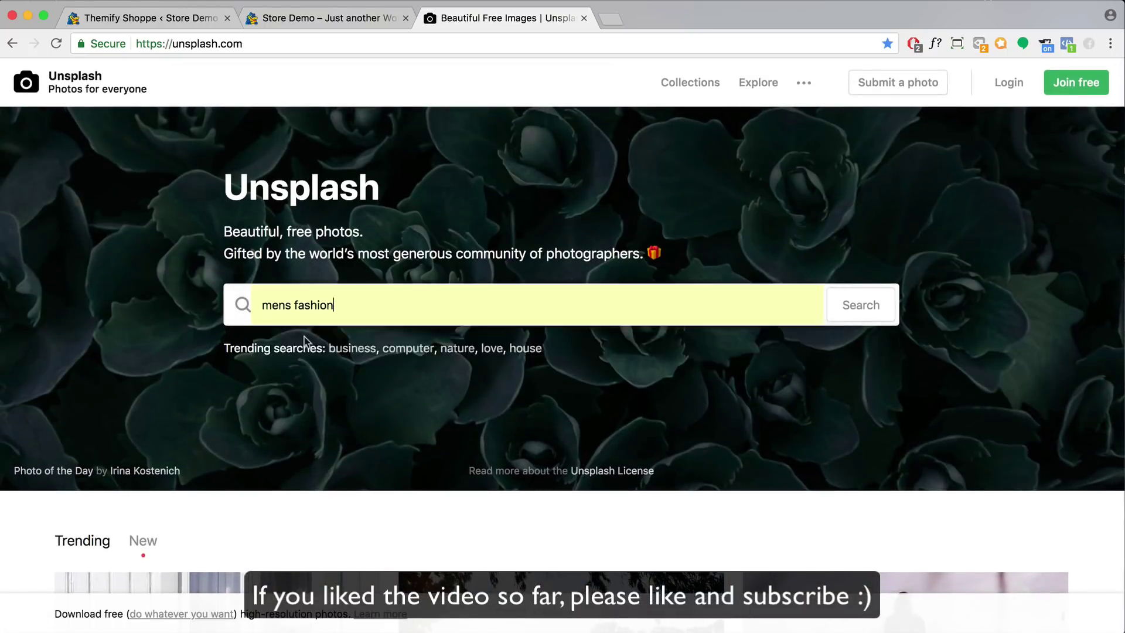
left_click(304, 299)
left_click(855, 304)
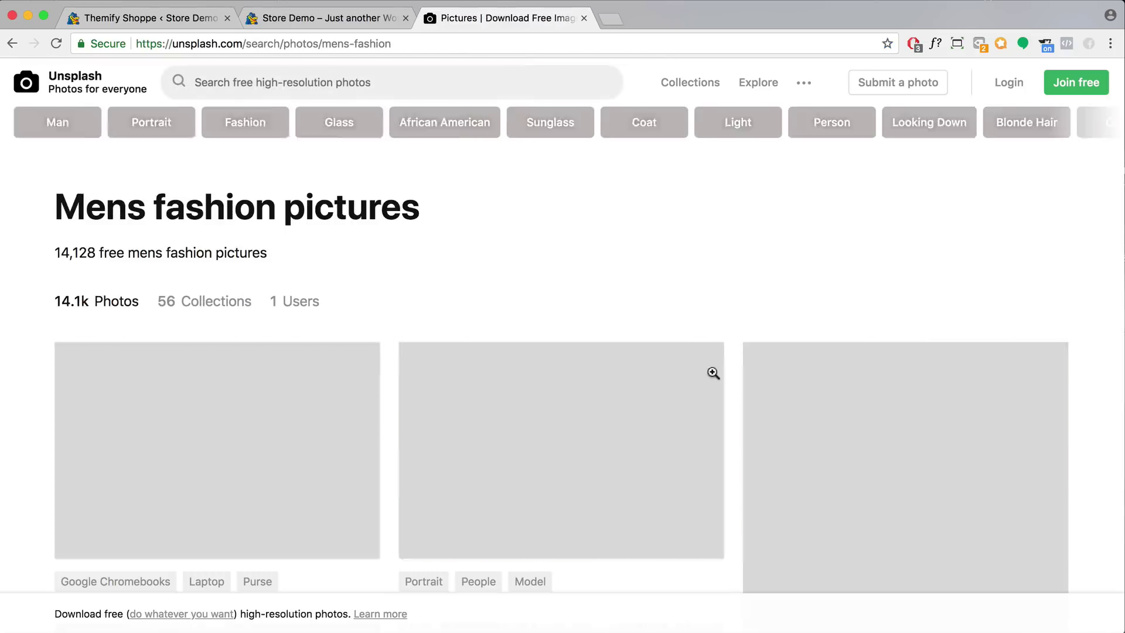
scroll(646, 288, "down", 4)
scroll(646, 291, "down", 6)
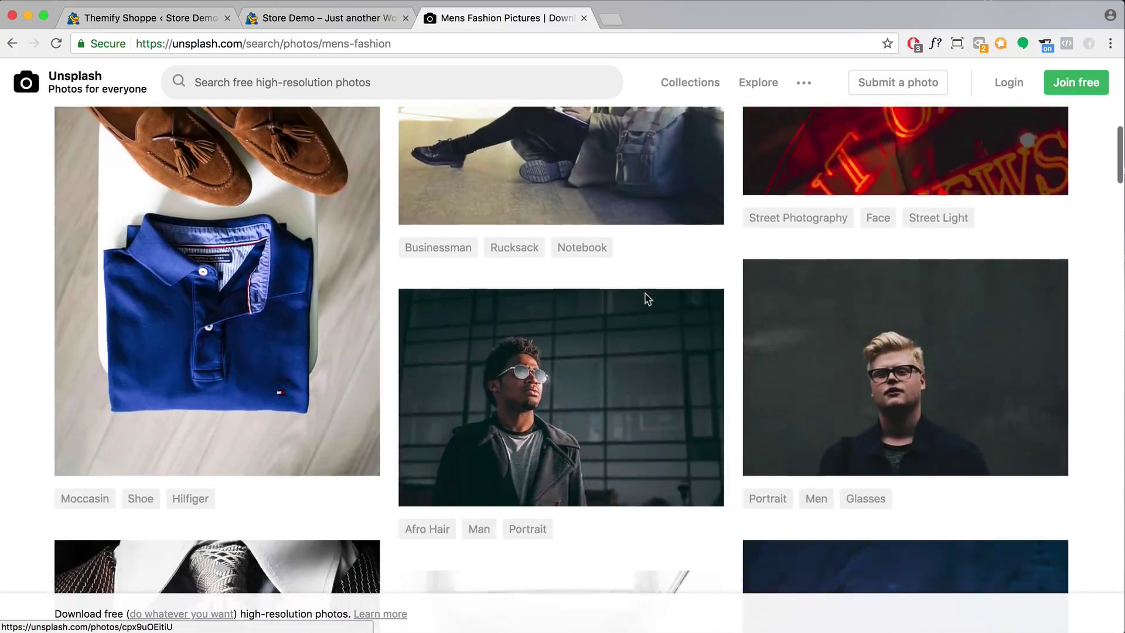
scroll(647, 297, "down", 3)
scroll(646, 295, "up", 1)
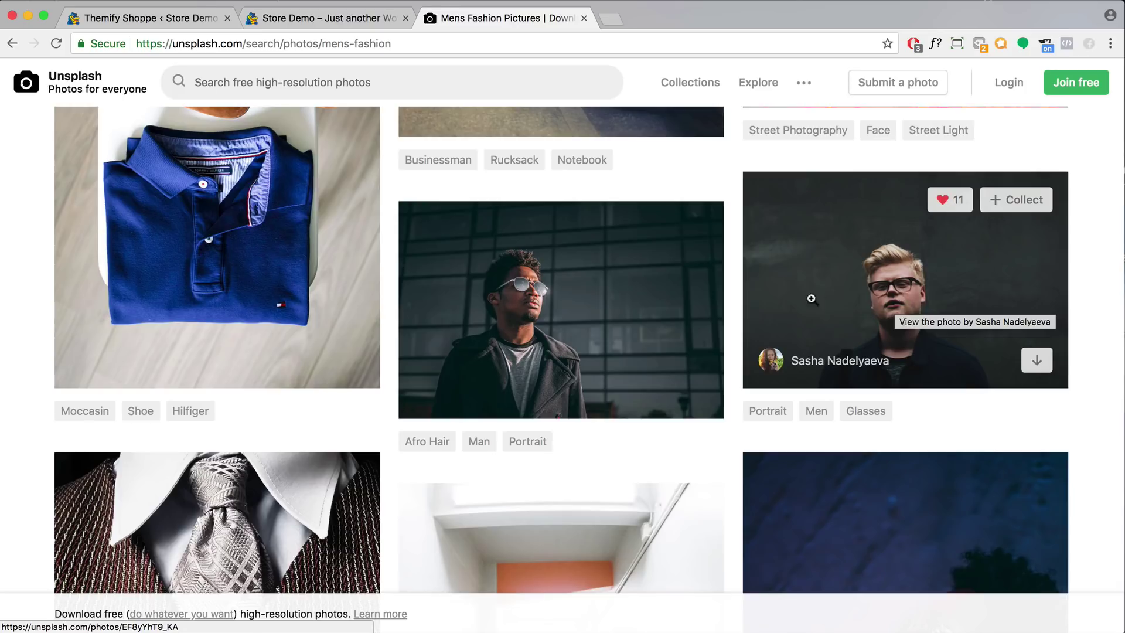
scroll(819, 298, "up", 5)
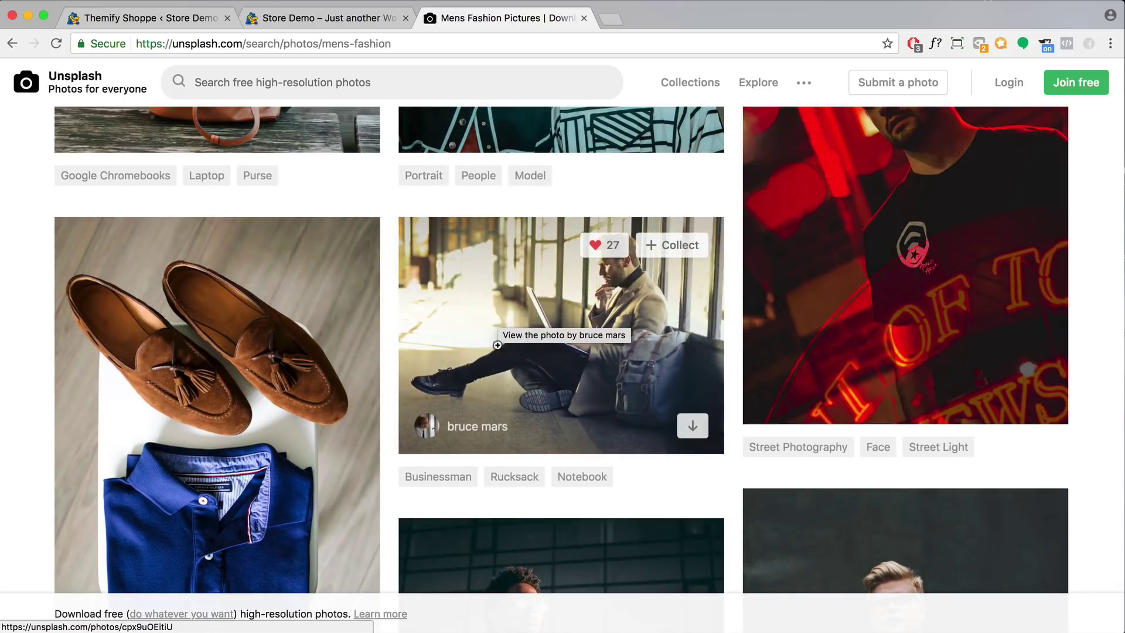
scroll(432, 348, "up", 3)
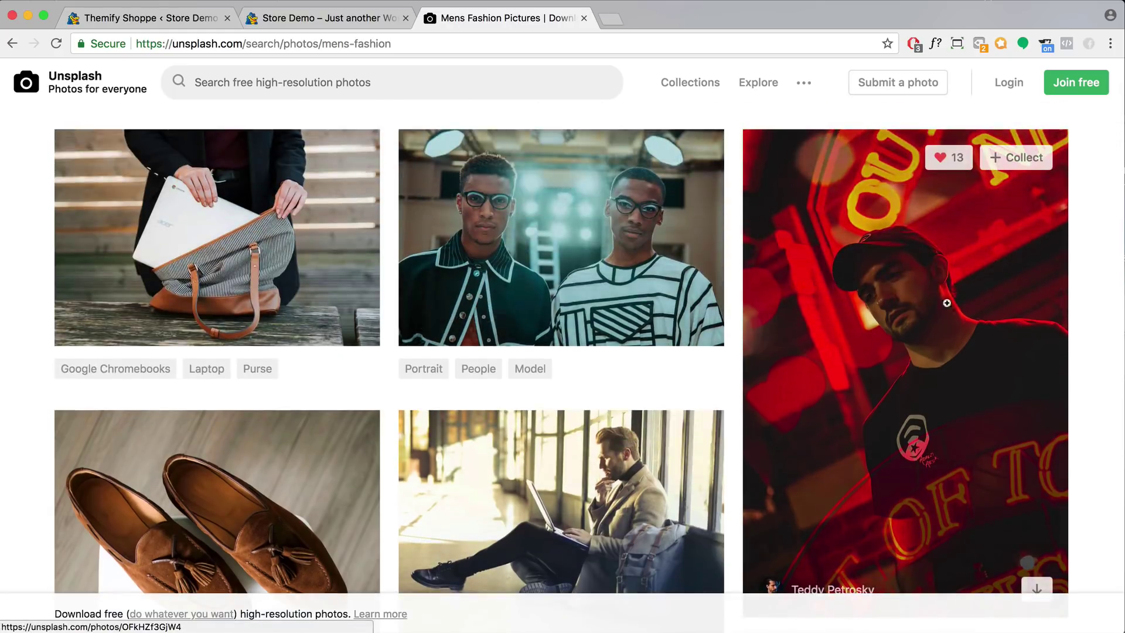
Download the man-with-laptop photo, cancel the duplicate save, and open a new tab
left_click(307, 18)
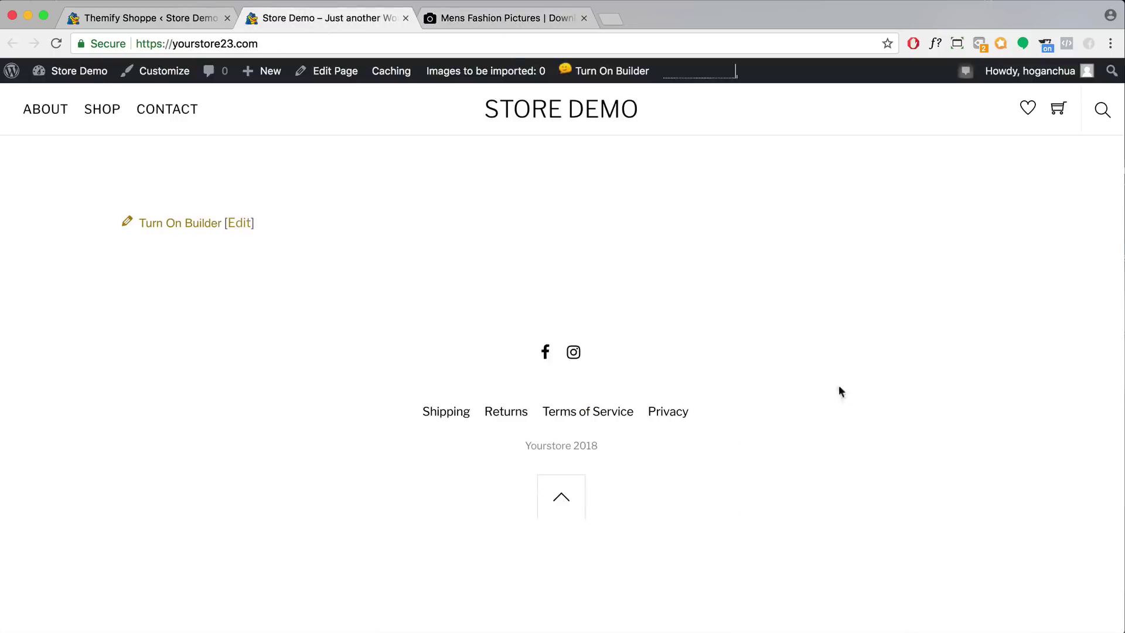
left_click(509, 18)
scroll(562, 372, "down", 5)
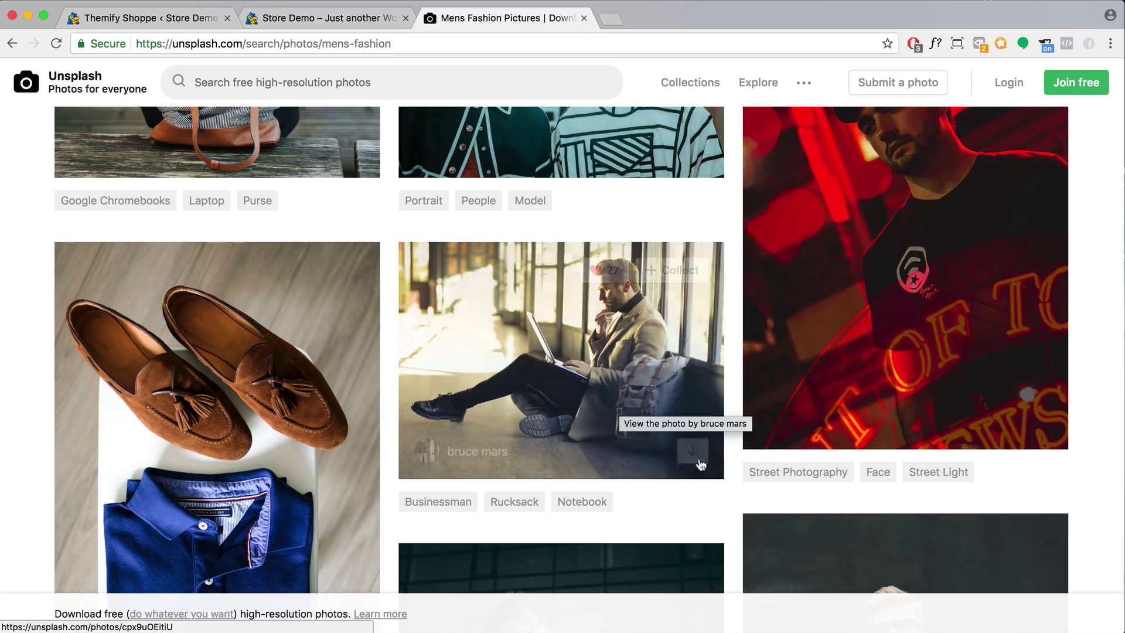
left_click(692, 451)
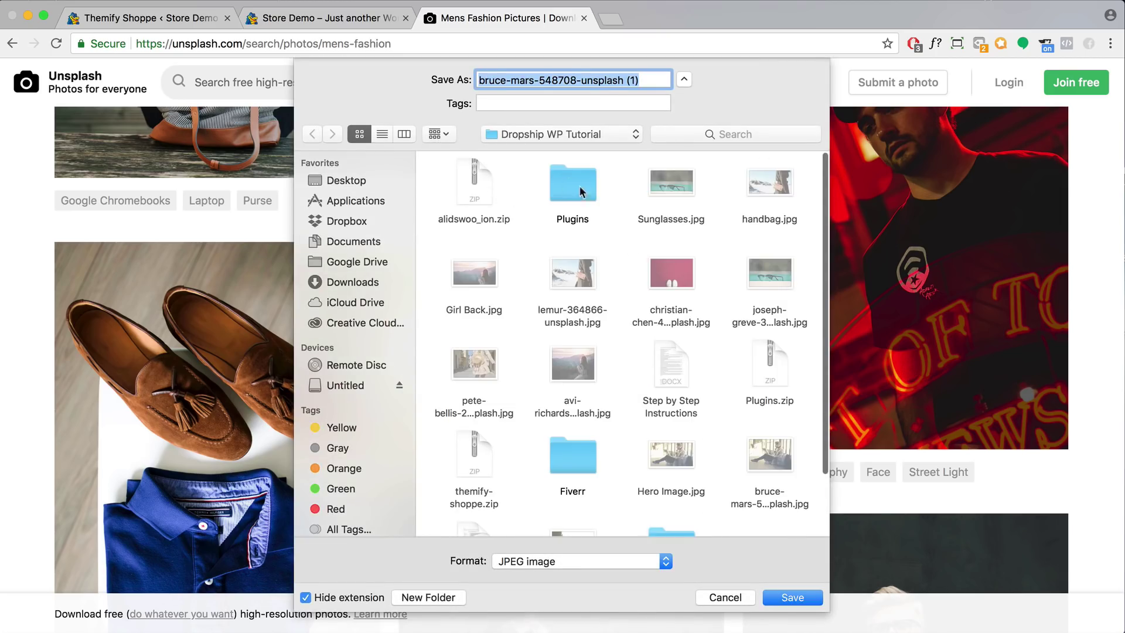
scroll(474, 265, "down", 3)
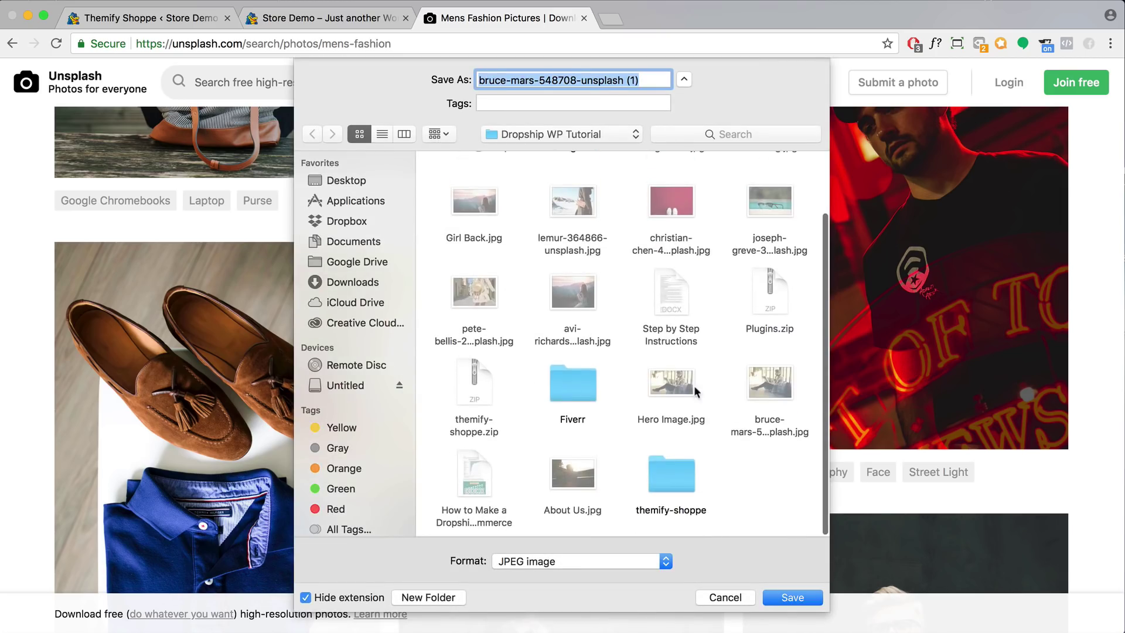
left_click(725, 597)
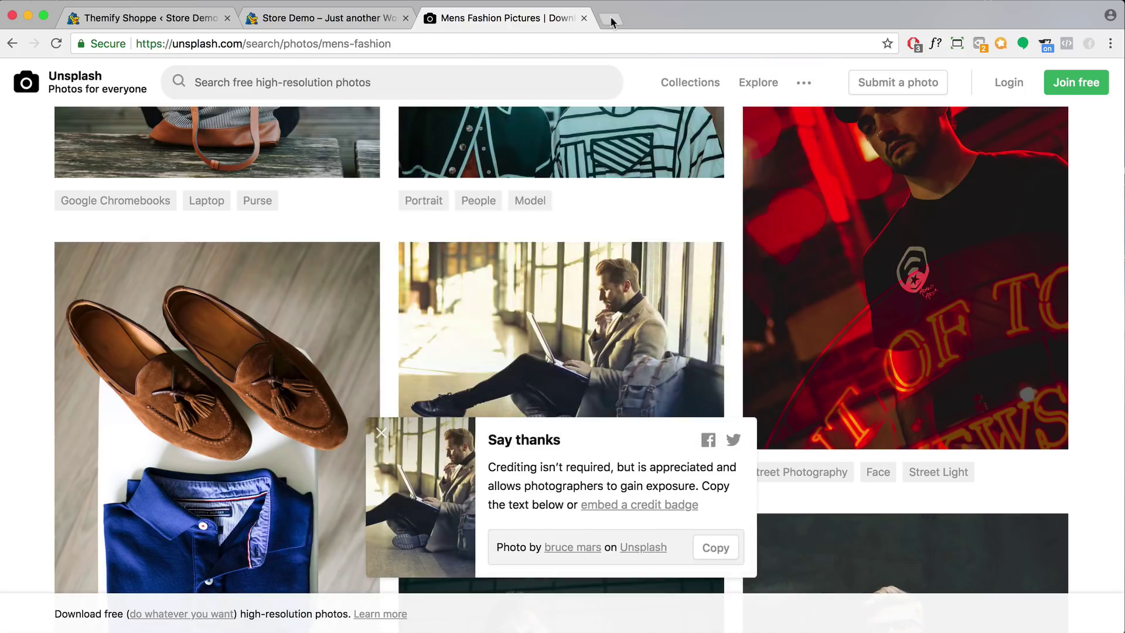
left_click(611, 20)
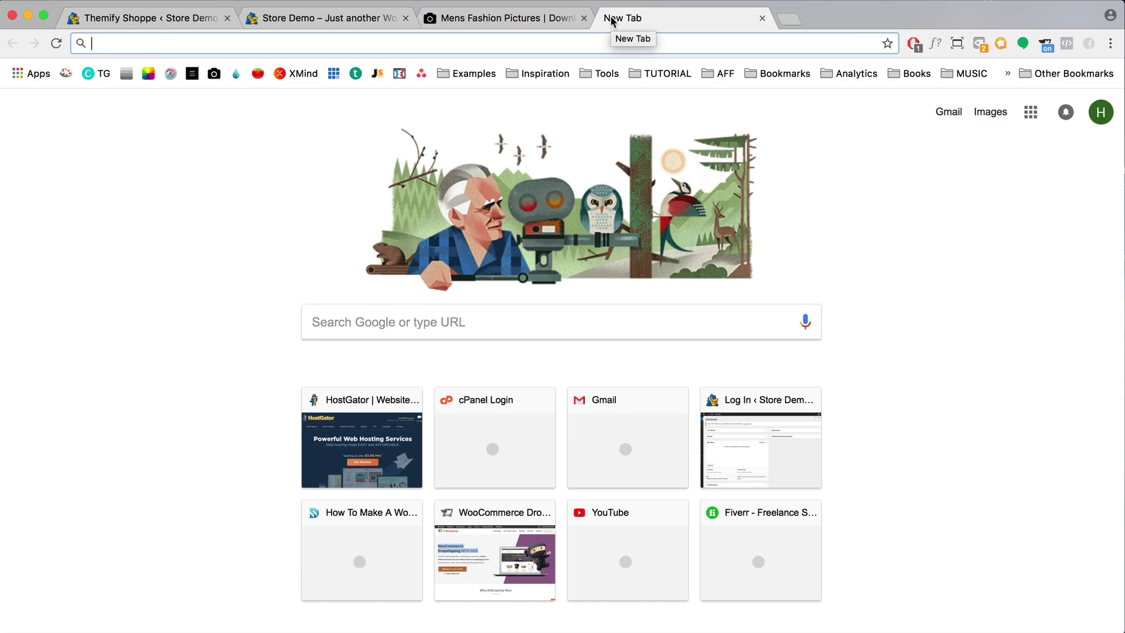
Go to fotor.com, start the photo editor, and dismiss the notifications prompt
type("fo")
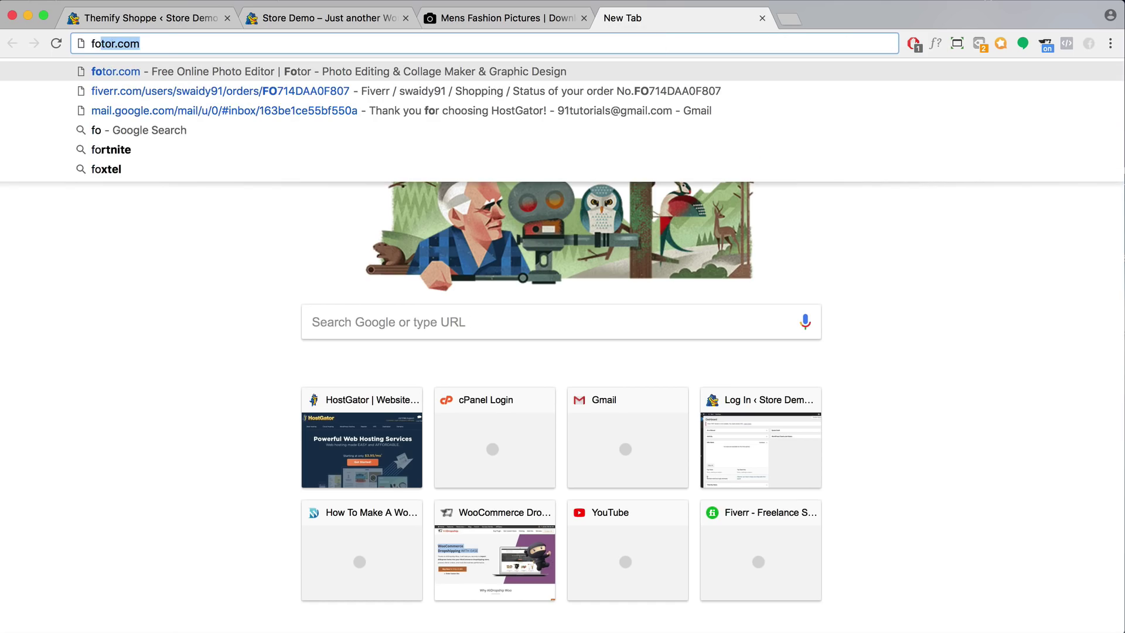
type("tor.c")
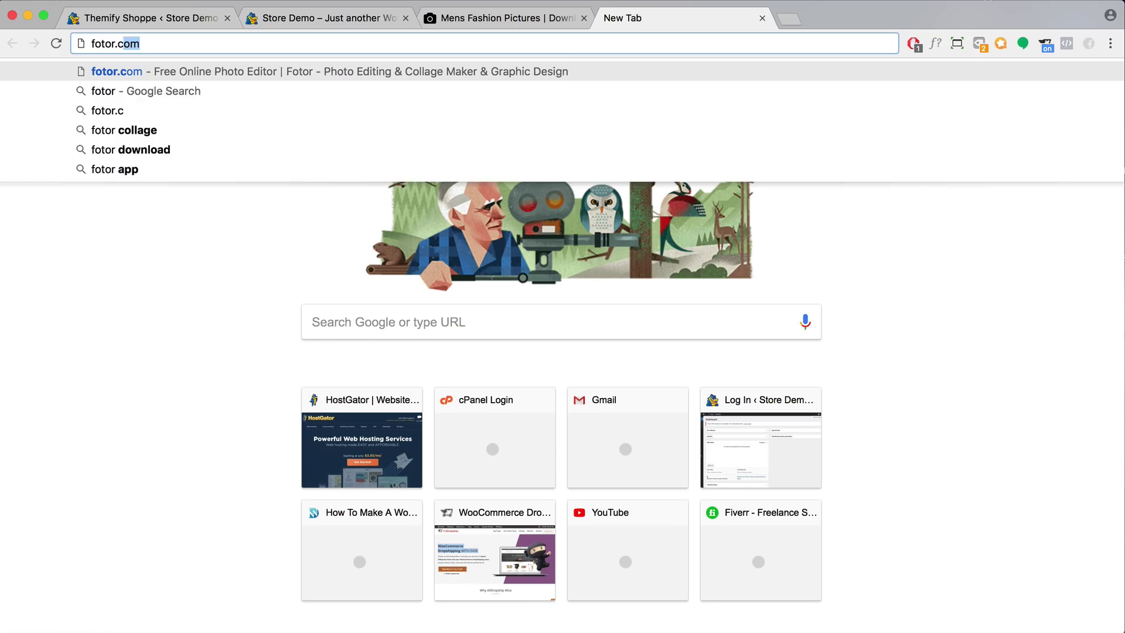
key("Return")
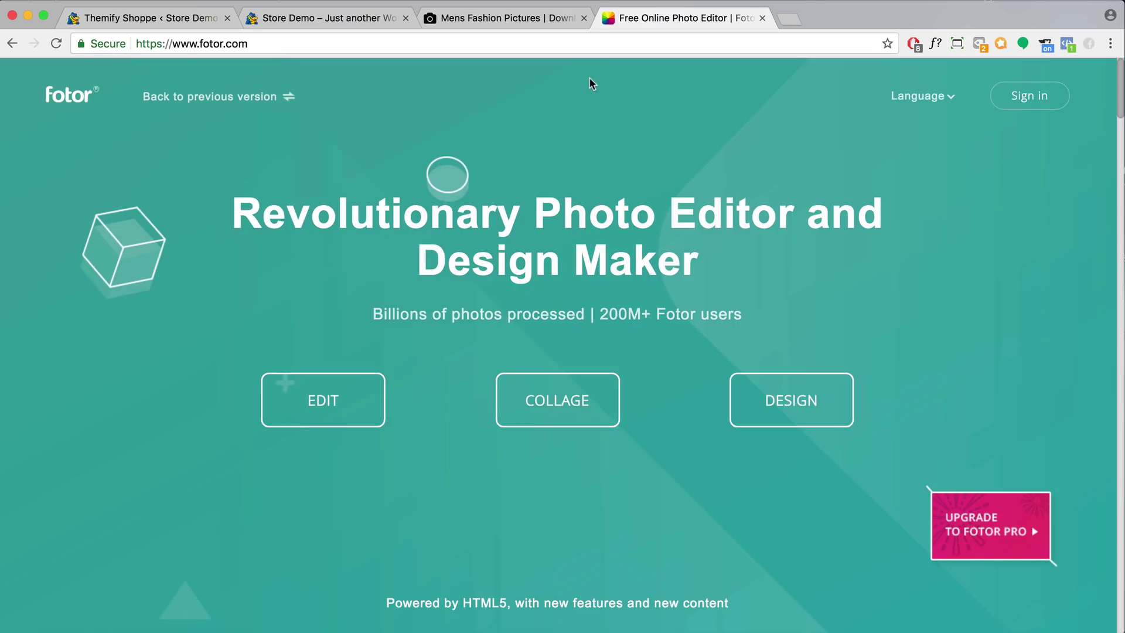
left_click(326, 398)
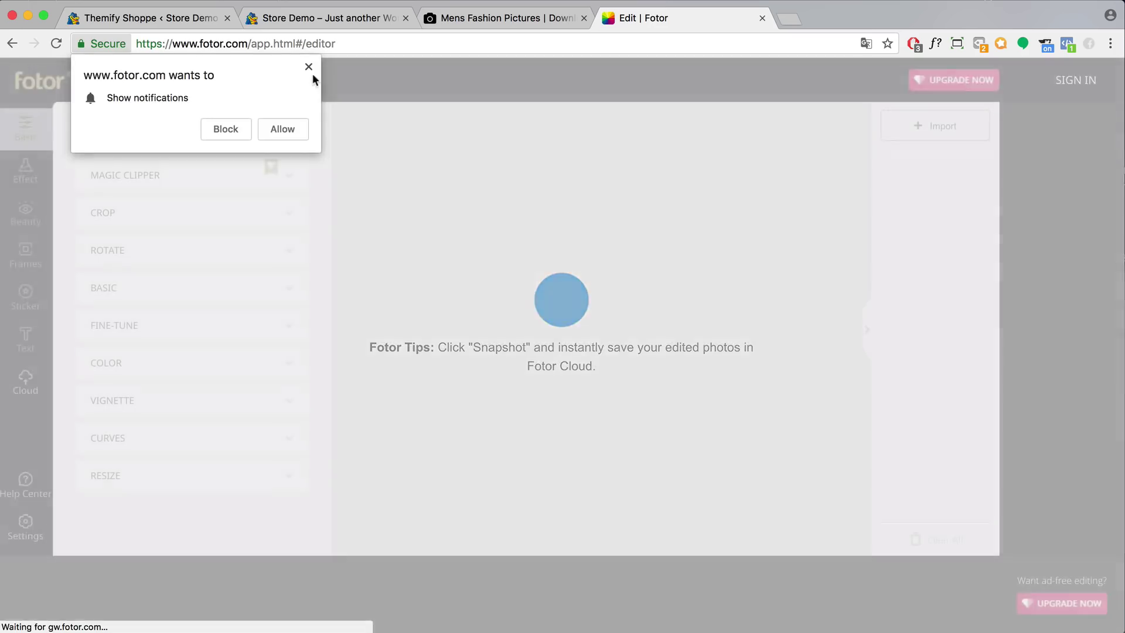
left_click(308, 66)
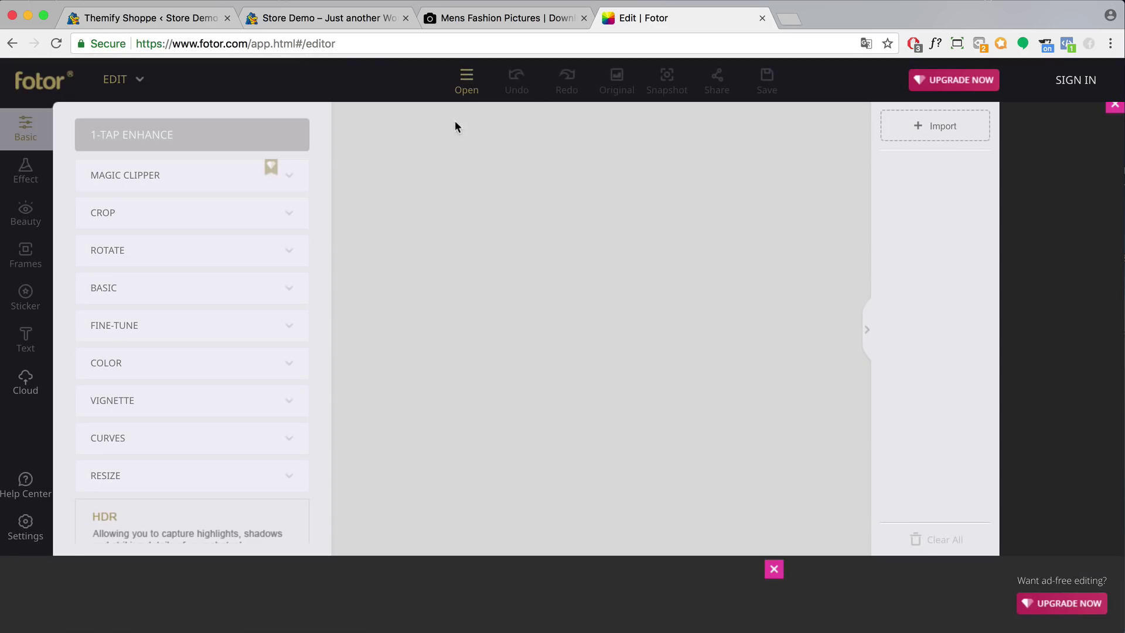
Load the bruce-mars laptop photo from the computer and skip the tutorial
left_click(464, 86)
left_click(491, 121)
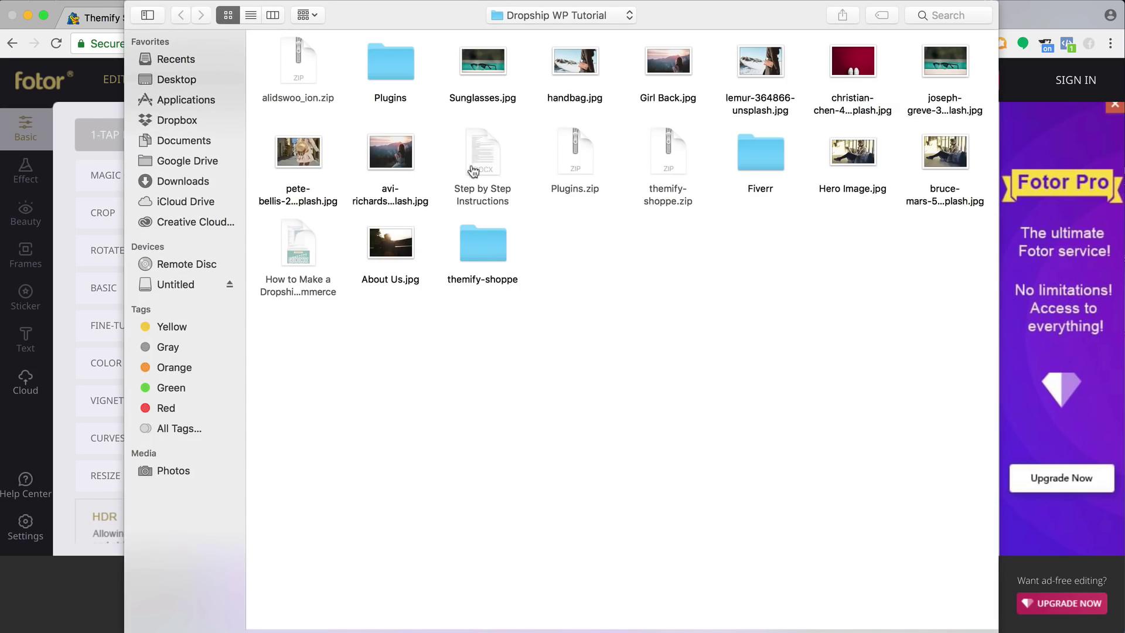
left_click(947, 152)
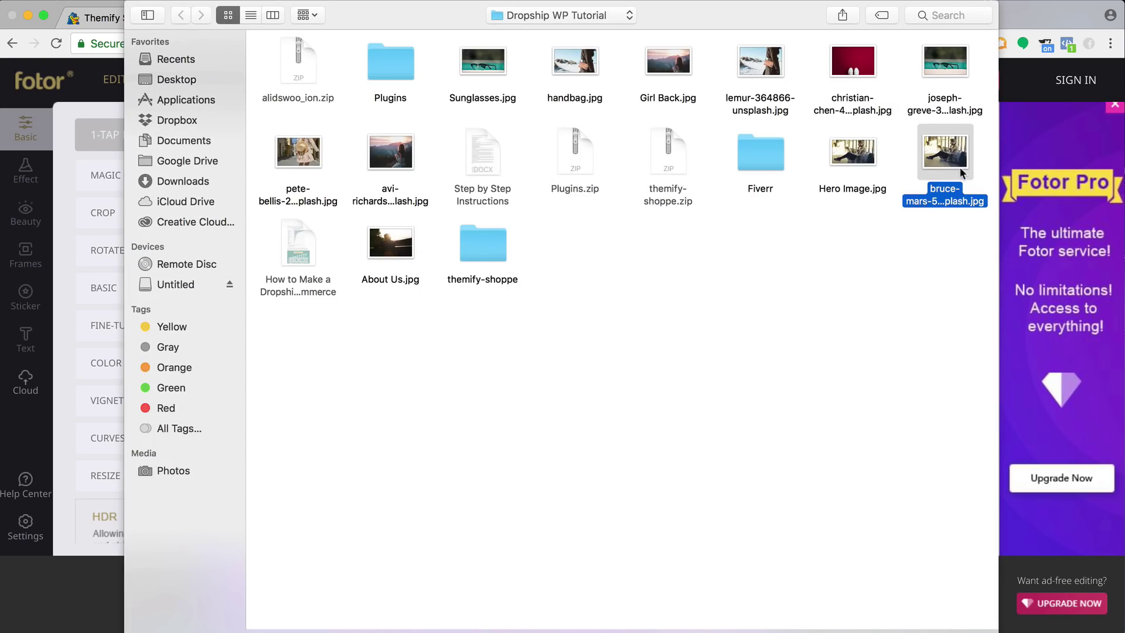
left_click(959, 632)
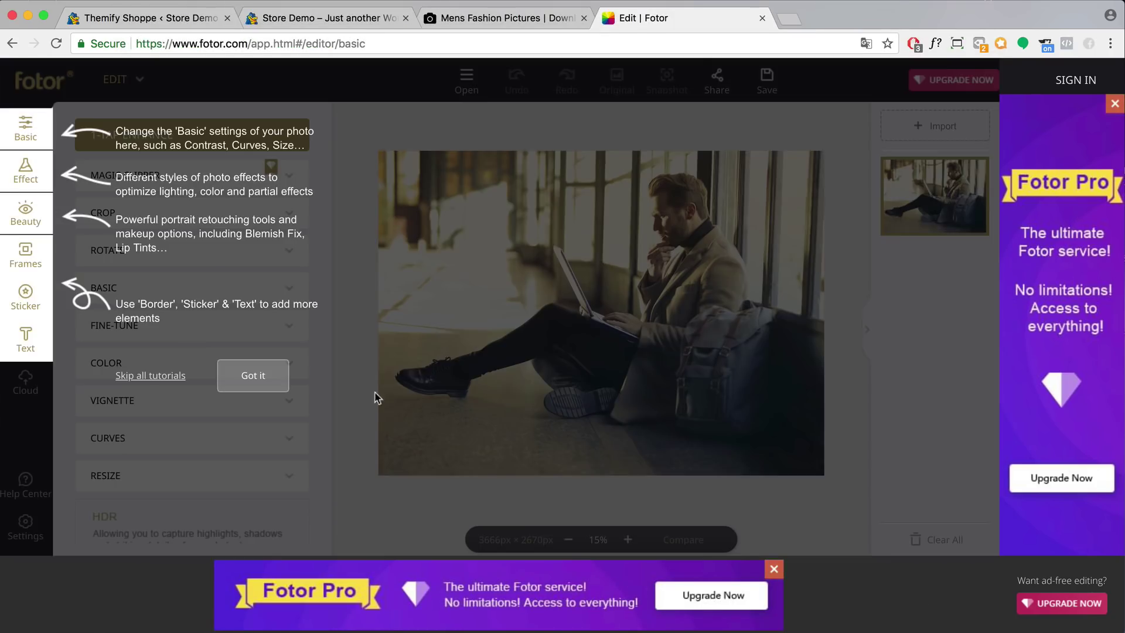
left_click(150, 376)
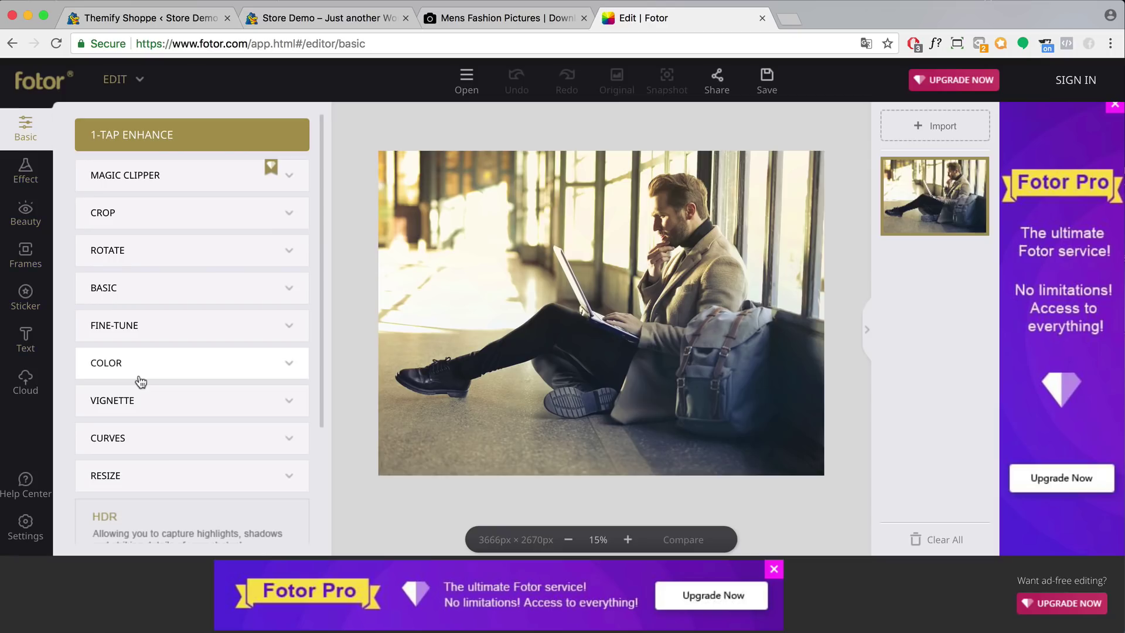
Resize the photo to 1800 px wide (1800 × 1311)
left_click(170, 475)
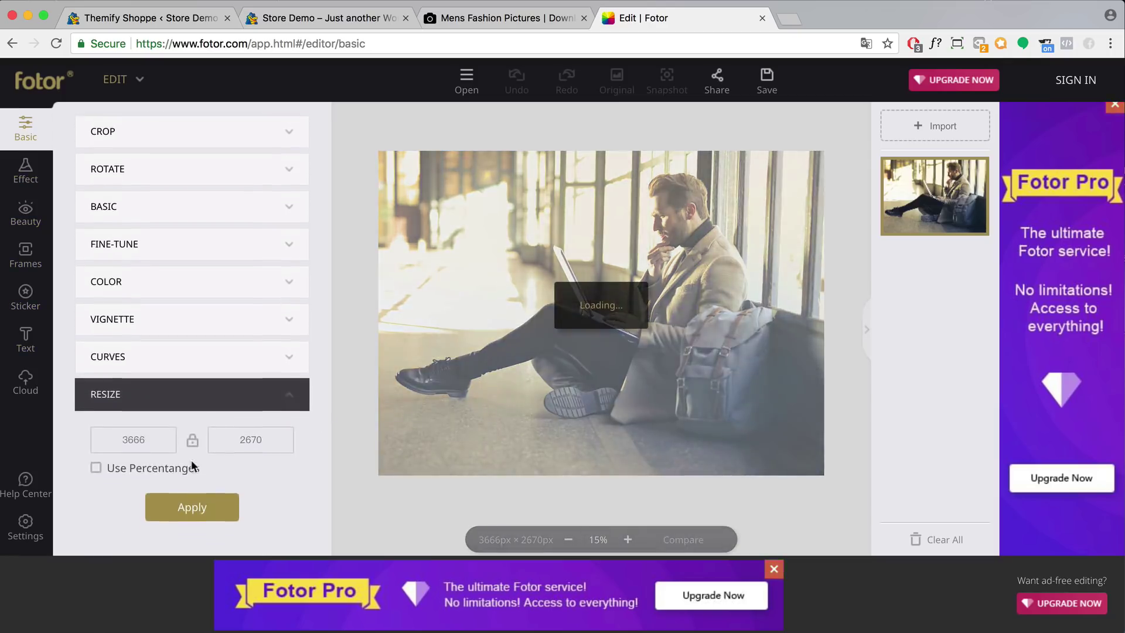
double_click(133, 437)
type("1800")
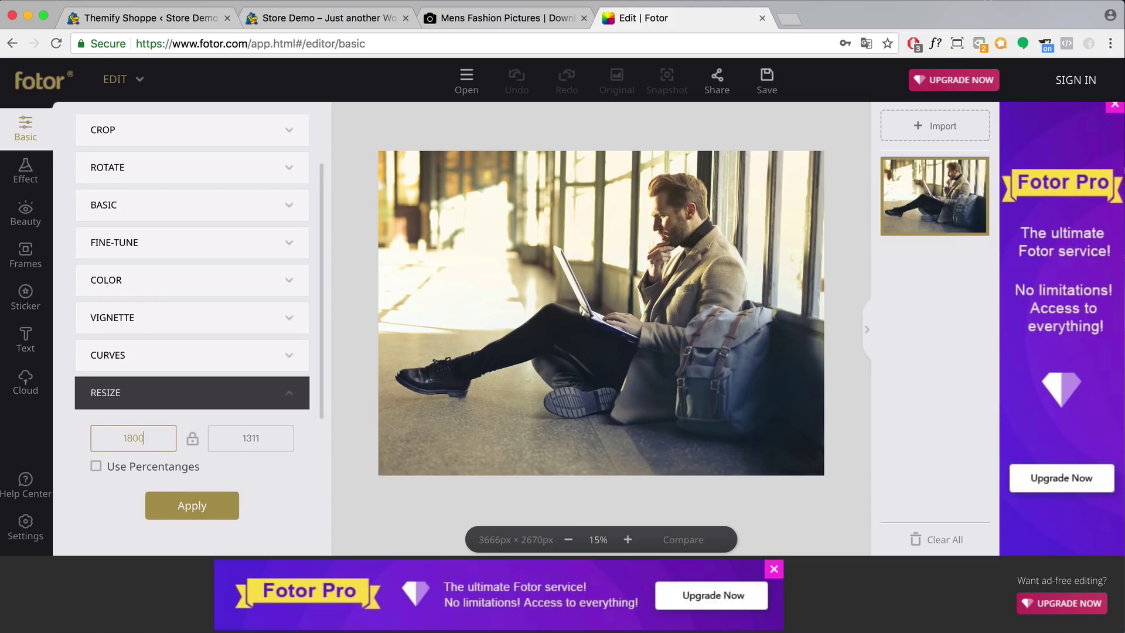
left_click(266, 480)
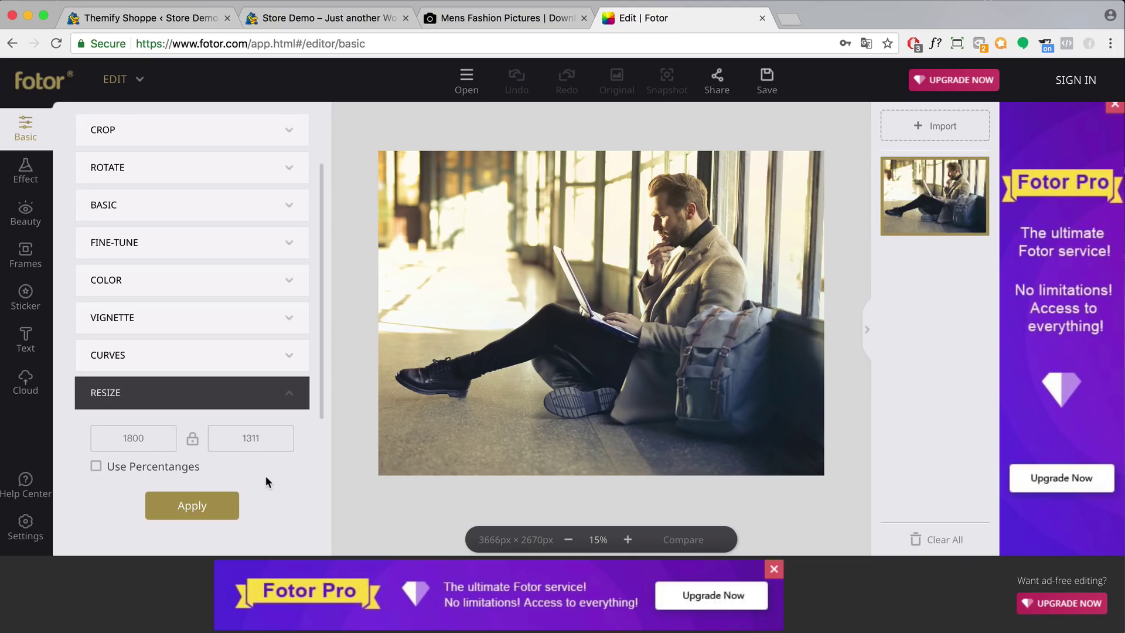
left_click(208, 507)
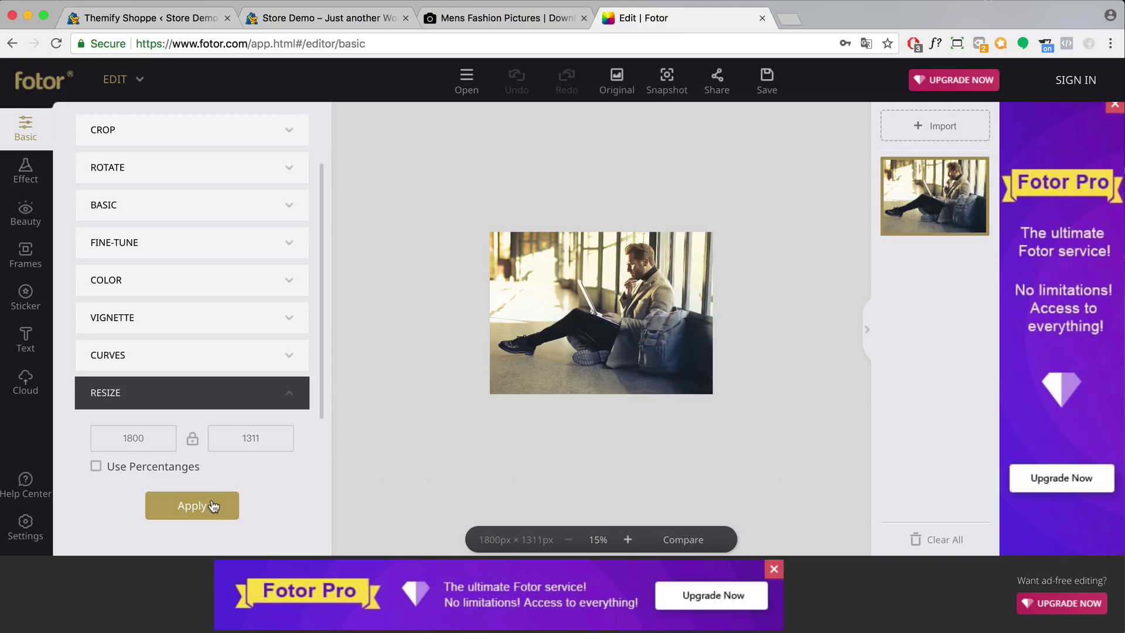
scroll(220, 350, "up", 3)
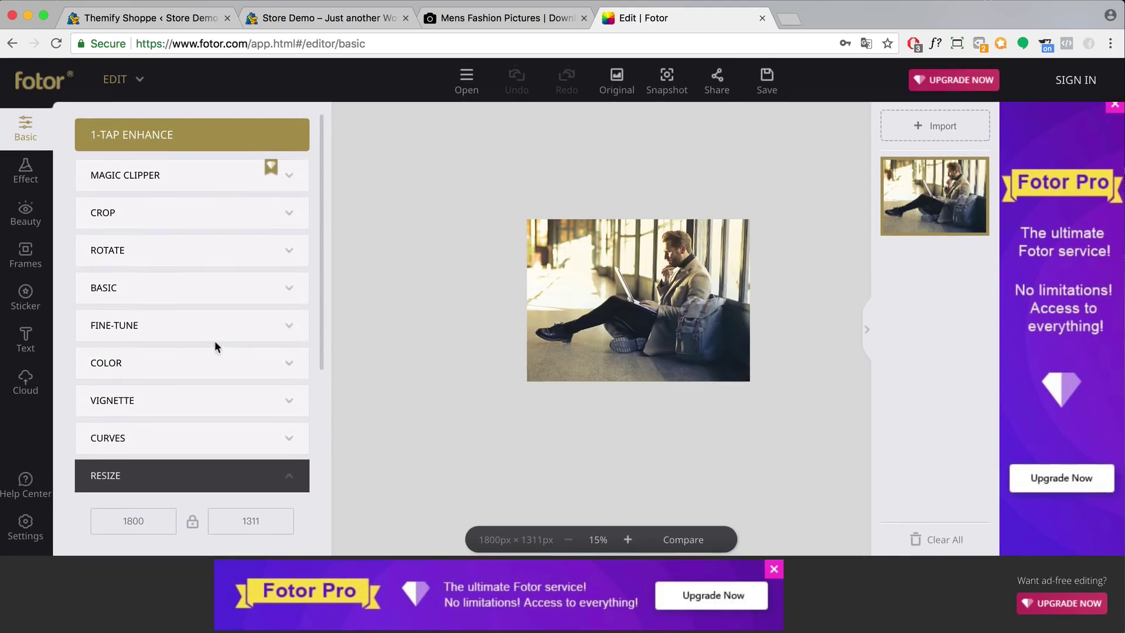
Crop the photo to 1800 × 1000 around the man and open the save settings
left_click(157, 219)
double_click(136, 298)
type("1800")
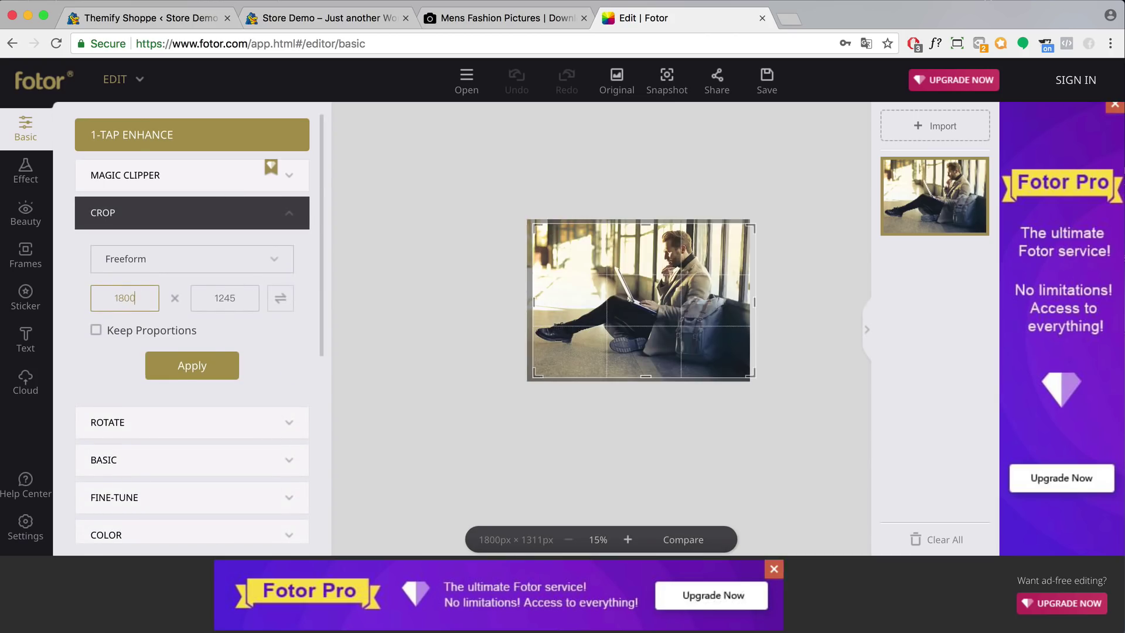
left_click(236, 301)
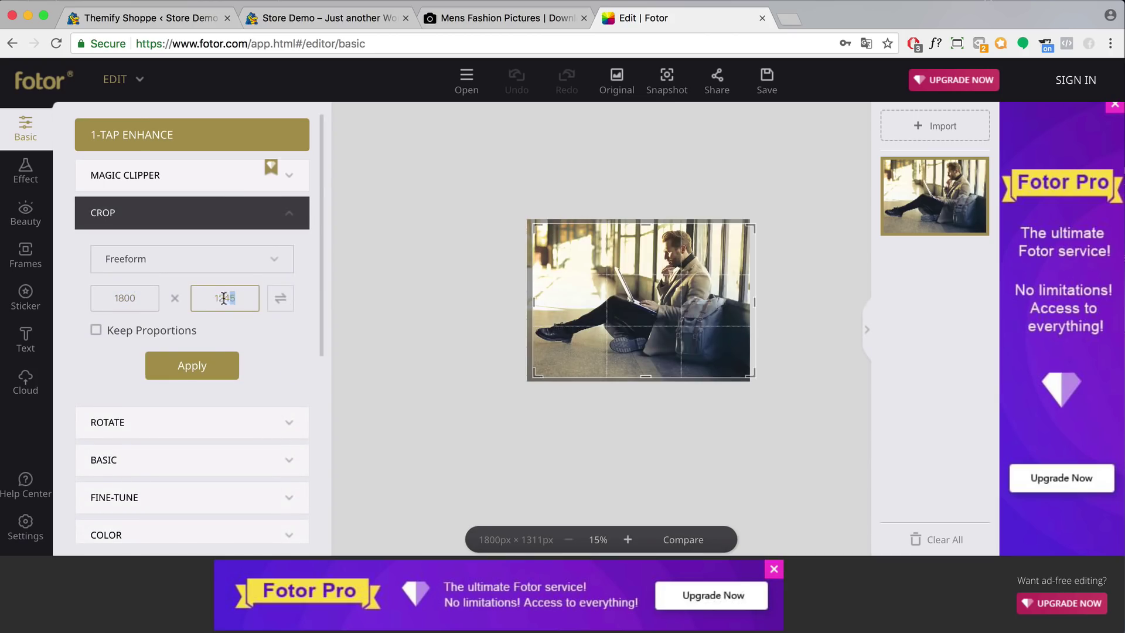
type("1000")
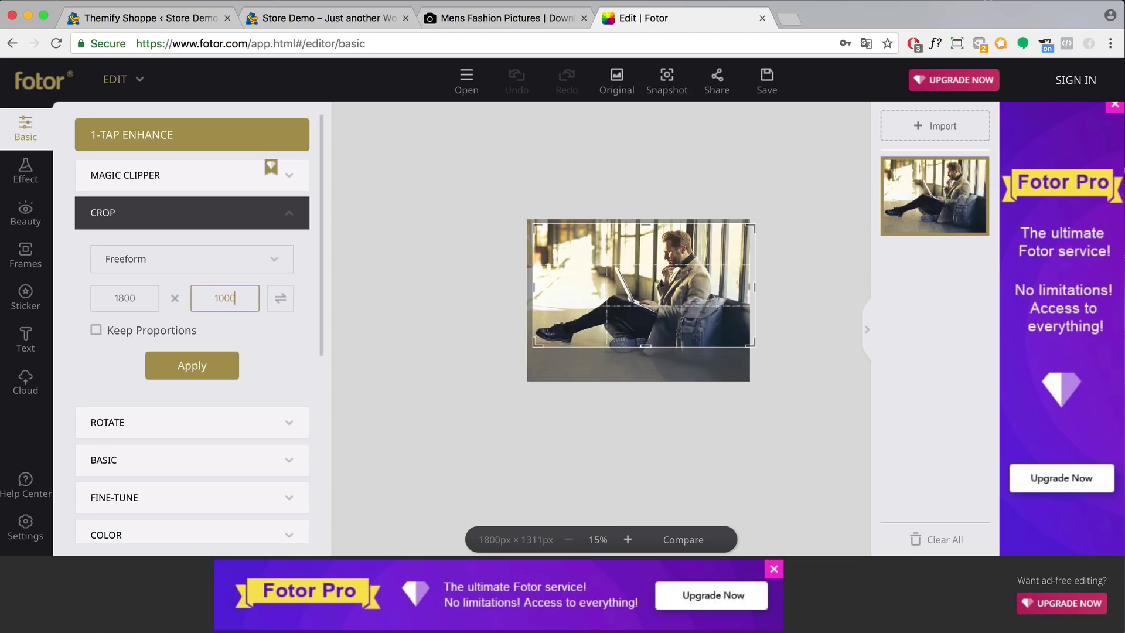
left_click_drag(600, 293, 593, 289)
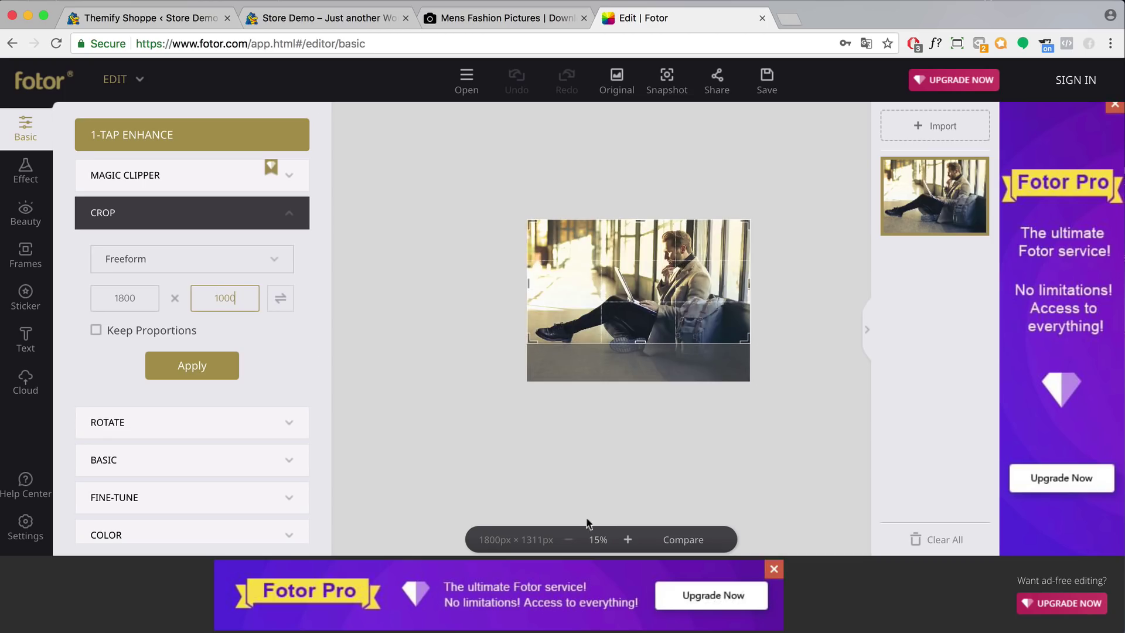
left_click(627, 539)
left_click(628, 539)
left_click_drag(690, 310, 684, 316)
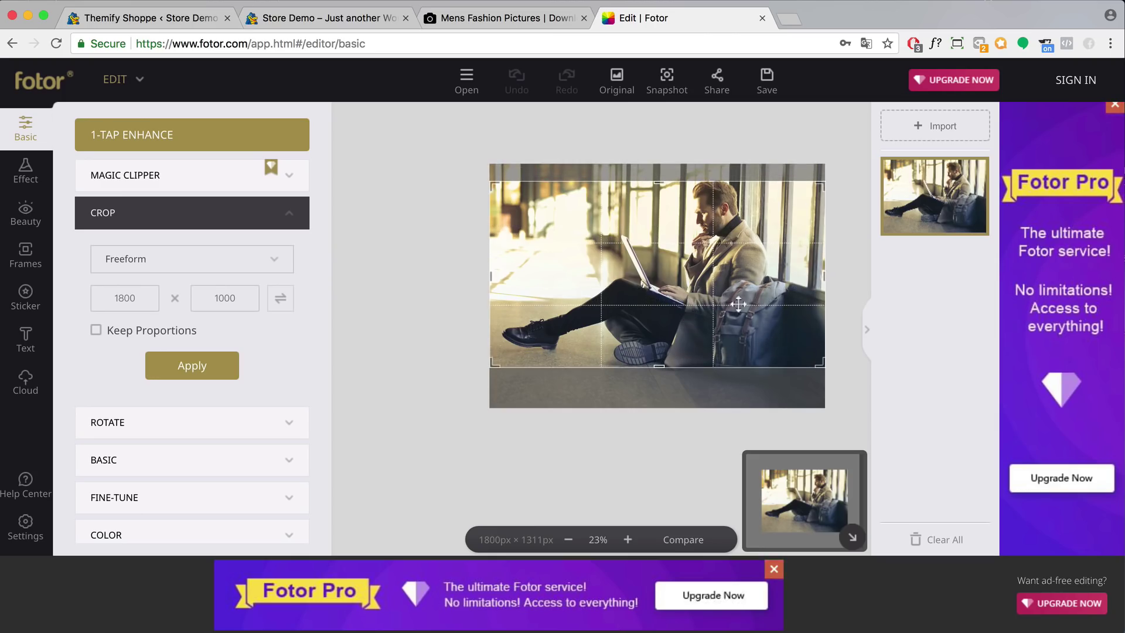
left_click_drag(707, 204, 707, 202)
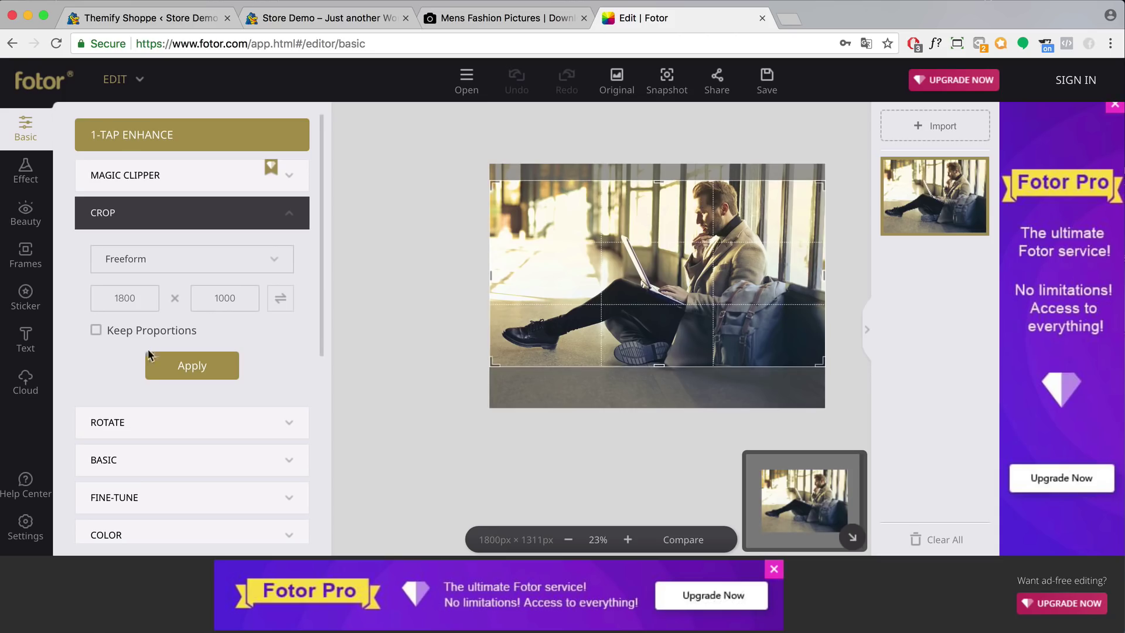
left_click(193, 363)
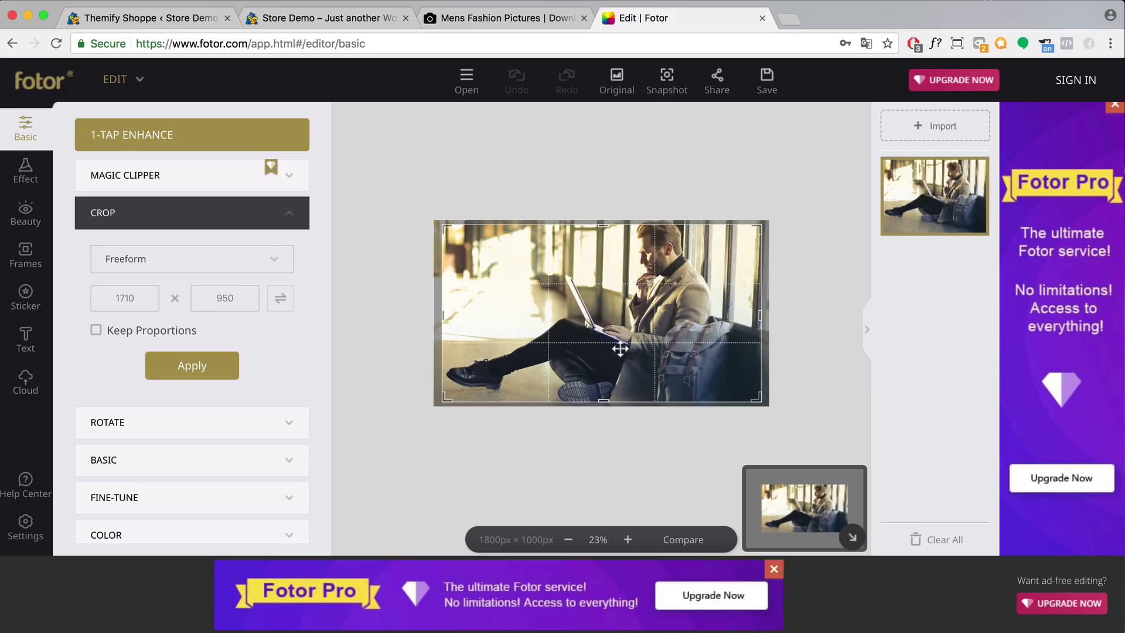
left_click(765, 85)
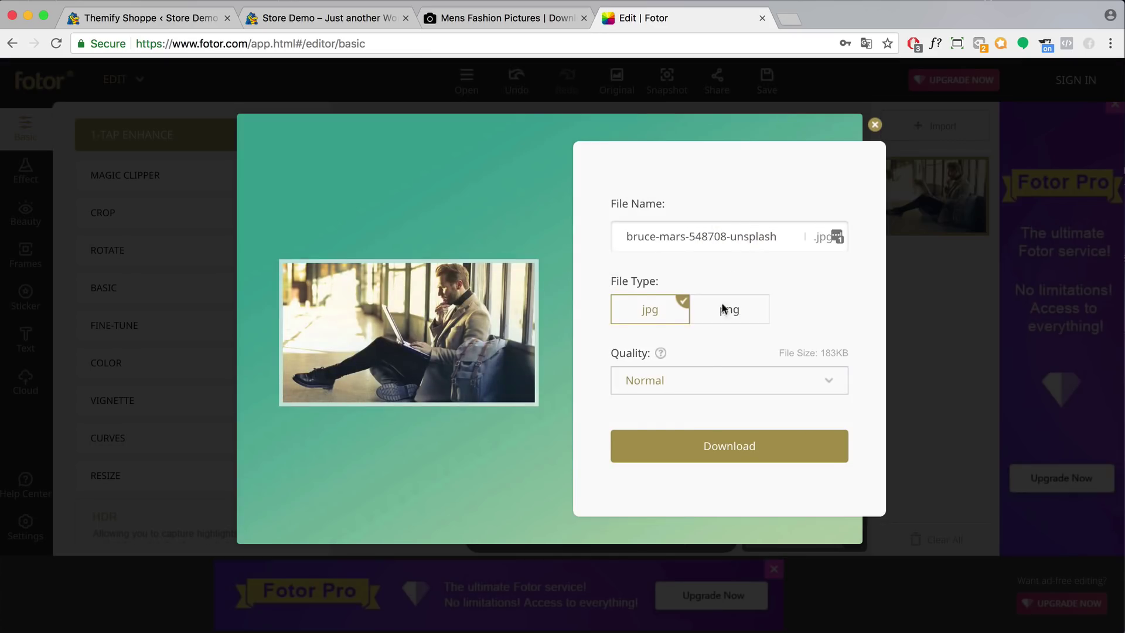
Download the edited Fotor photo as a Normal-quality JPG into the tutorial folder
left_click(737, 385)
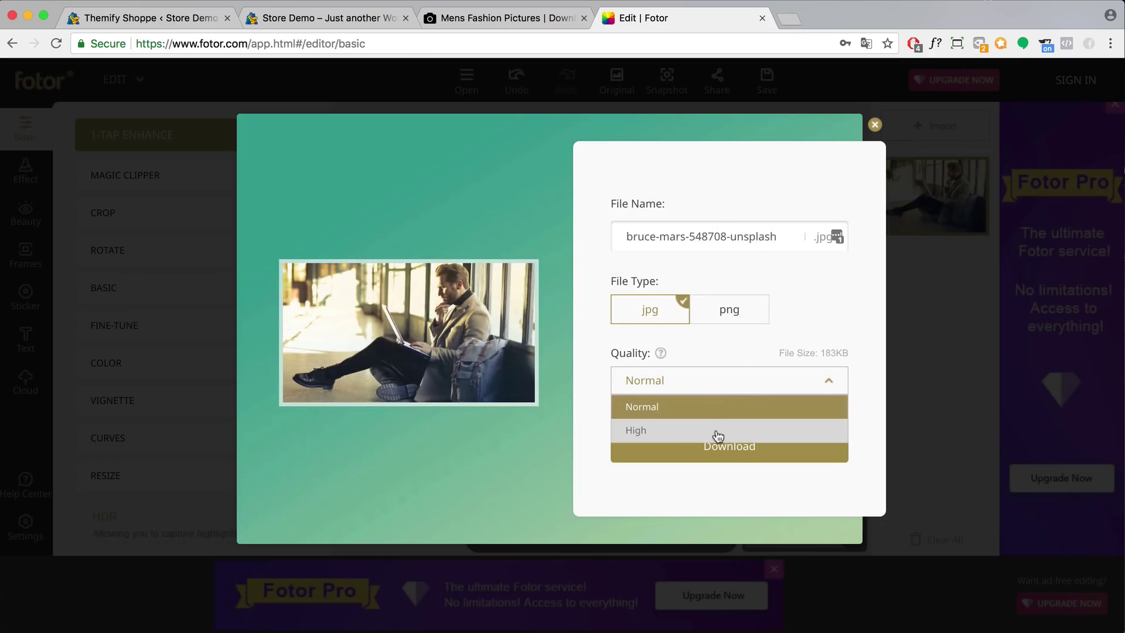
left_click(738, 349)
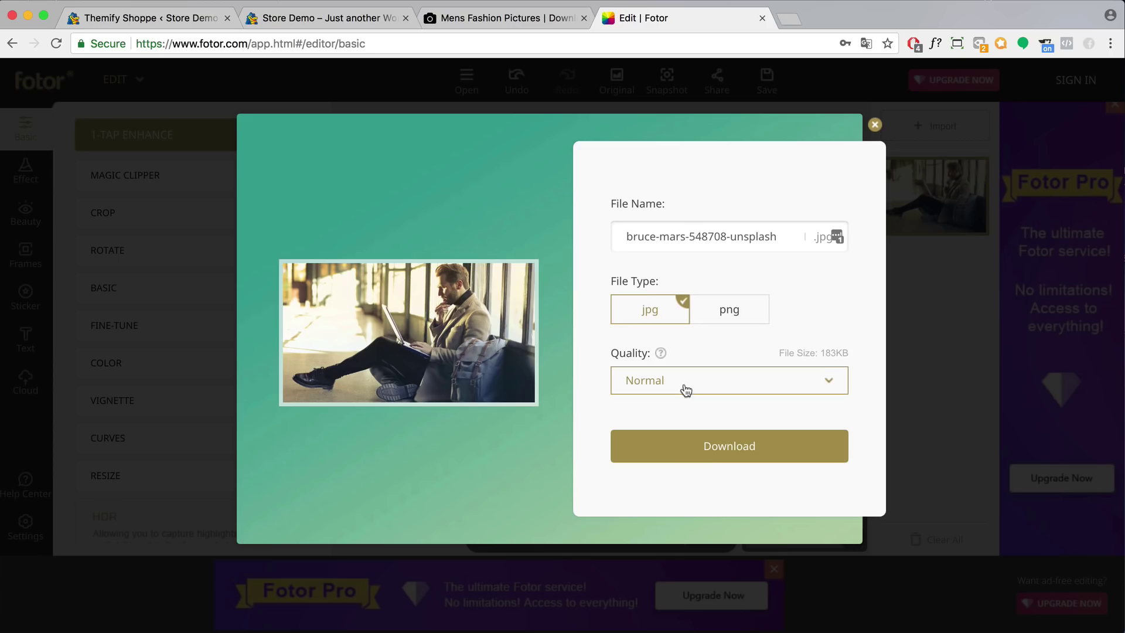
left_click(711, 454)
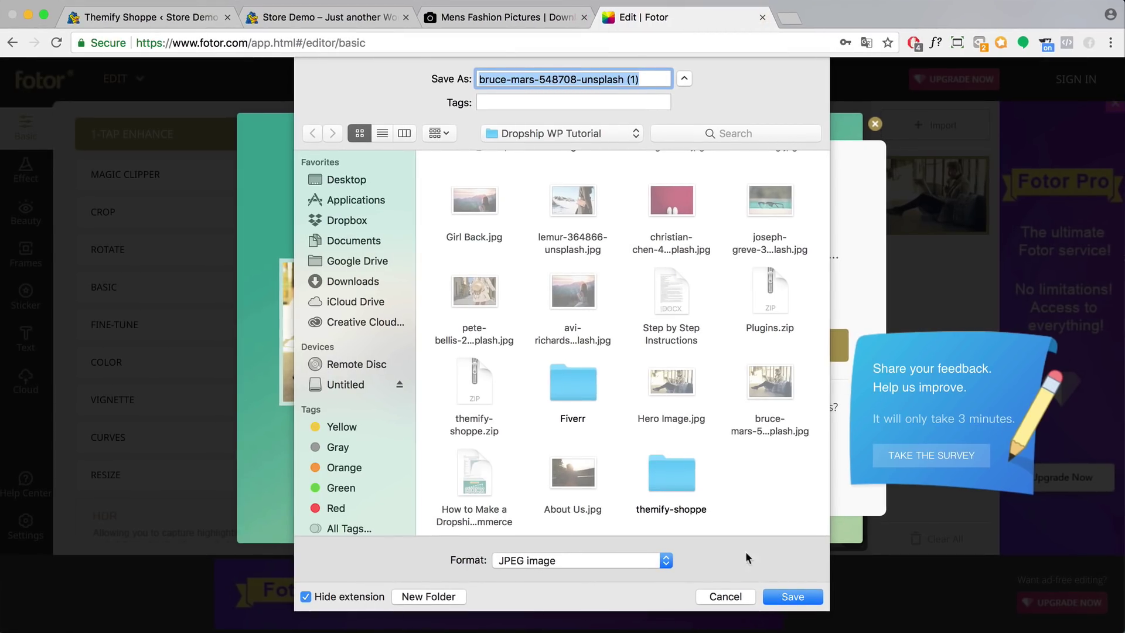
left_click(736, 599)
Close the Fotor tab, confirming Leave, and the Mens Fashion photos tab
left_click(762, 19)
key("Return")
left_click(584, 17)
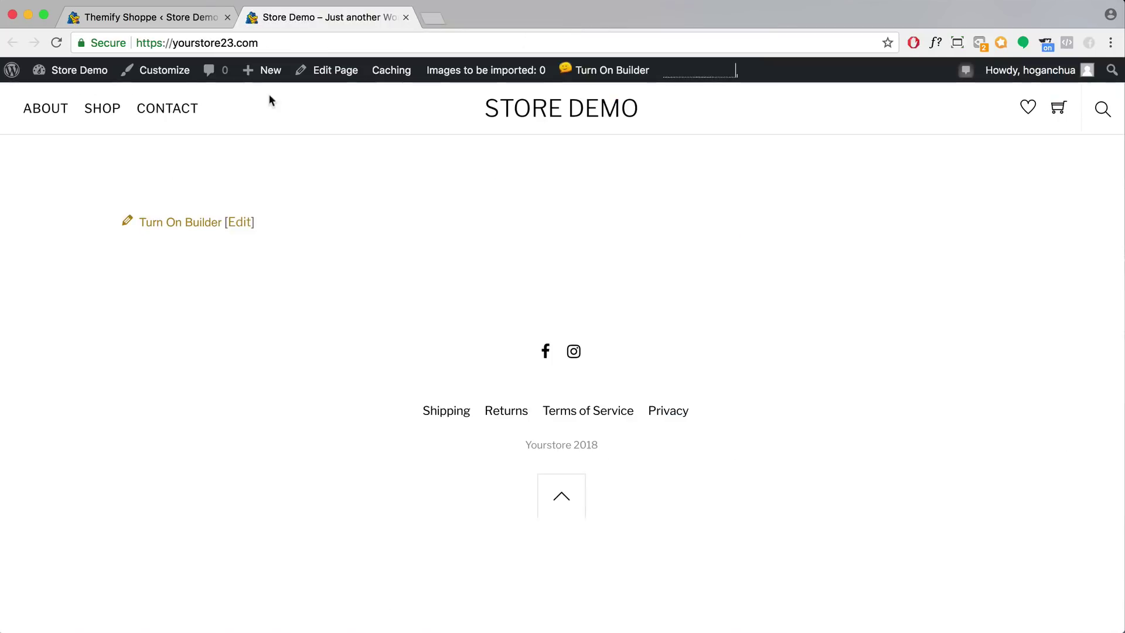
Reload the home page, turn on the builder, and set the row to Fullwidth content with Default height
left_click(56, 42)
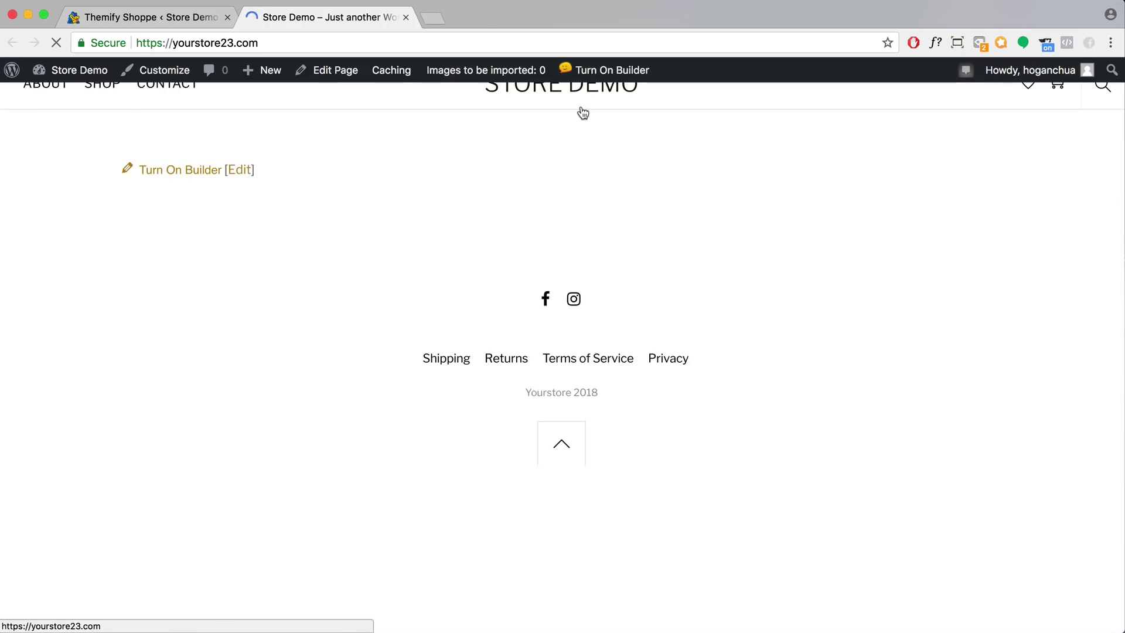
left_click(612, 77)
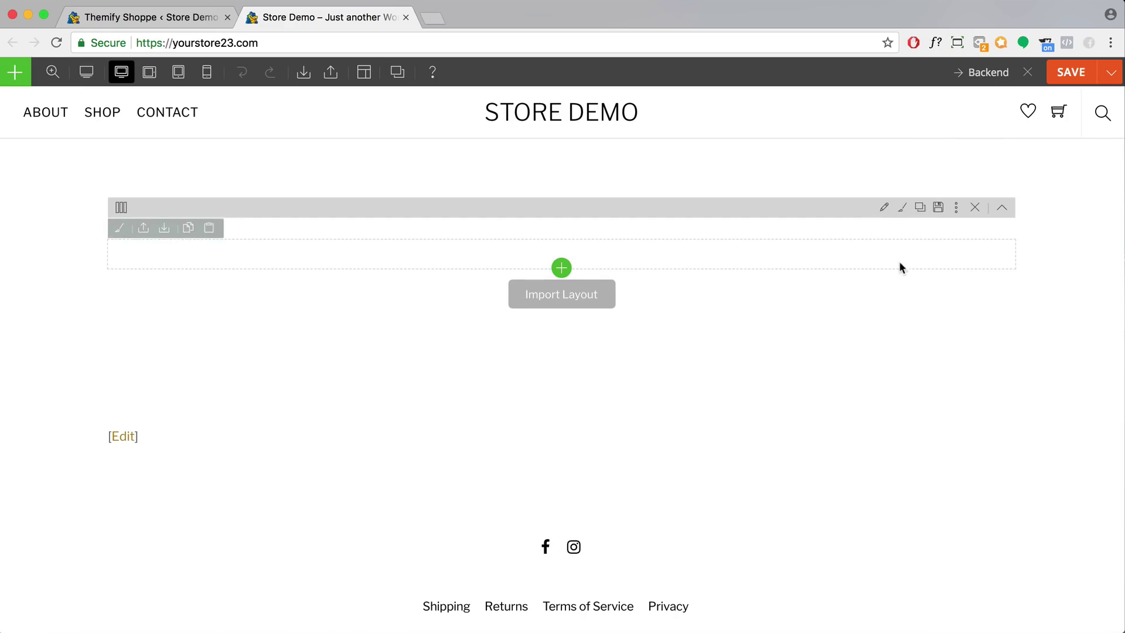
left_click(885, 210)
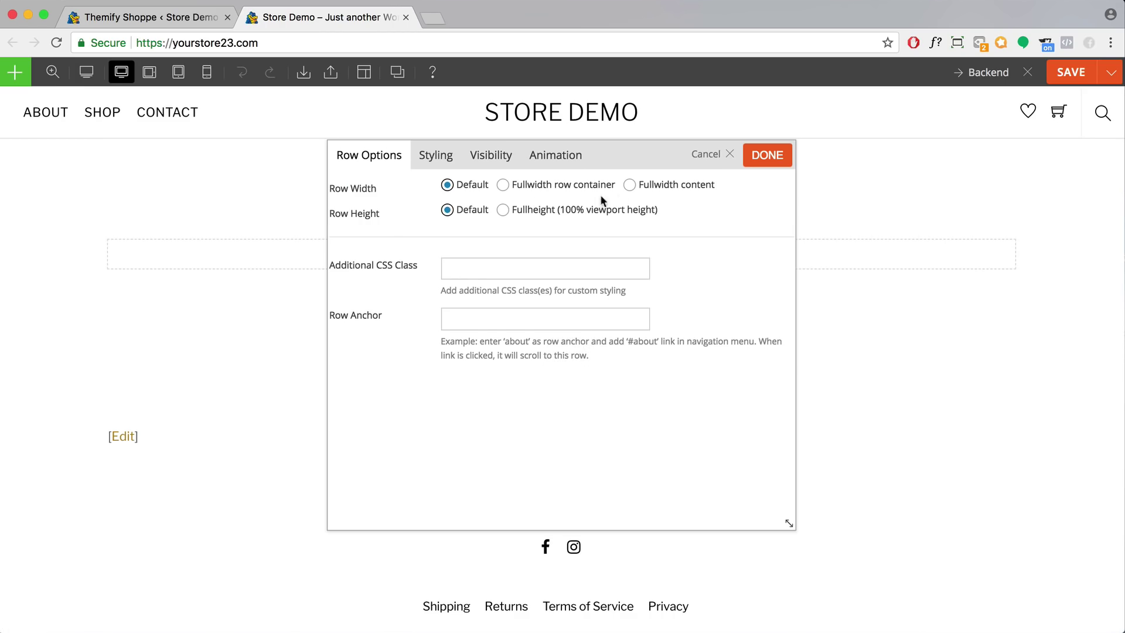
left_click(630, 185)
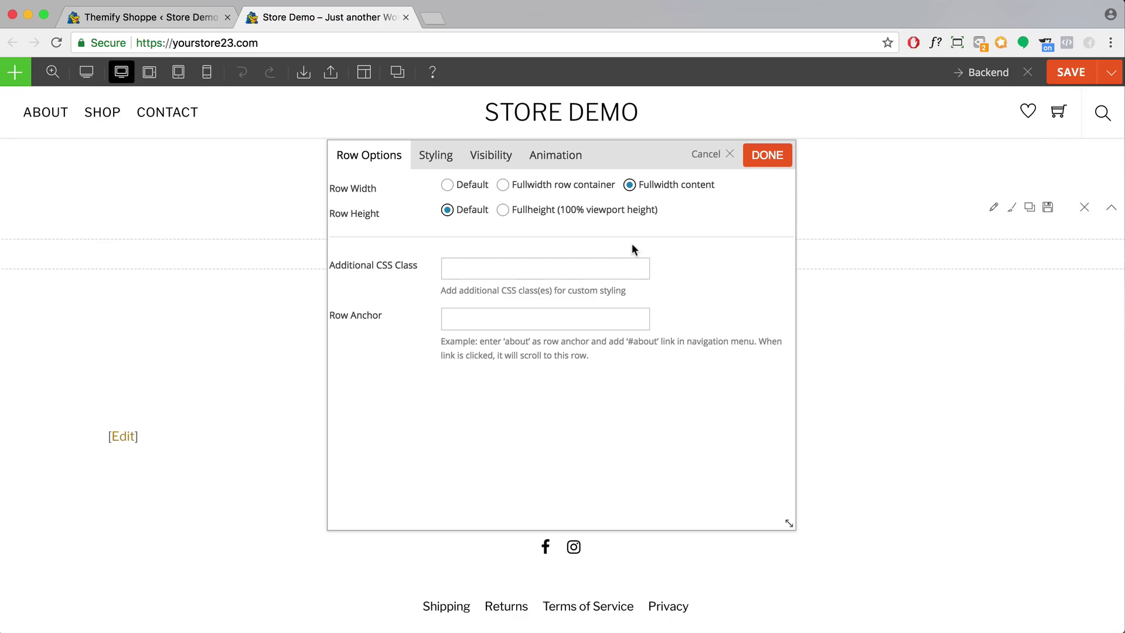
left_click(502, 211)
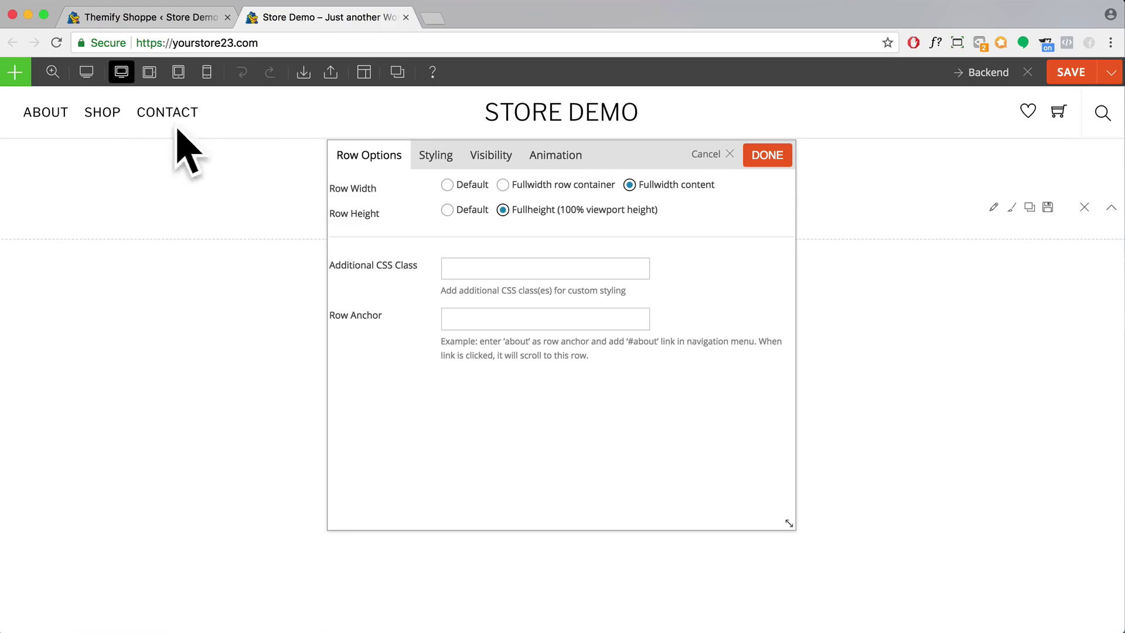
left_click(447, 211)
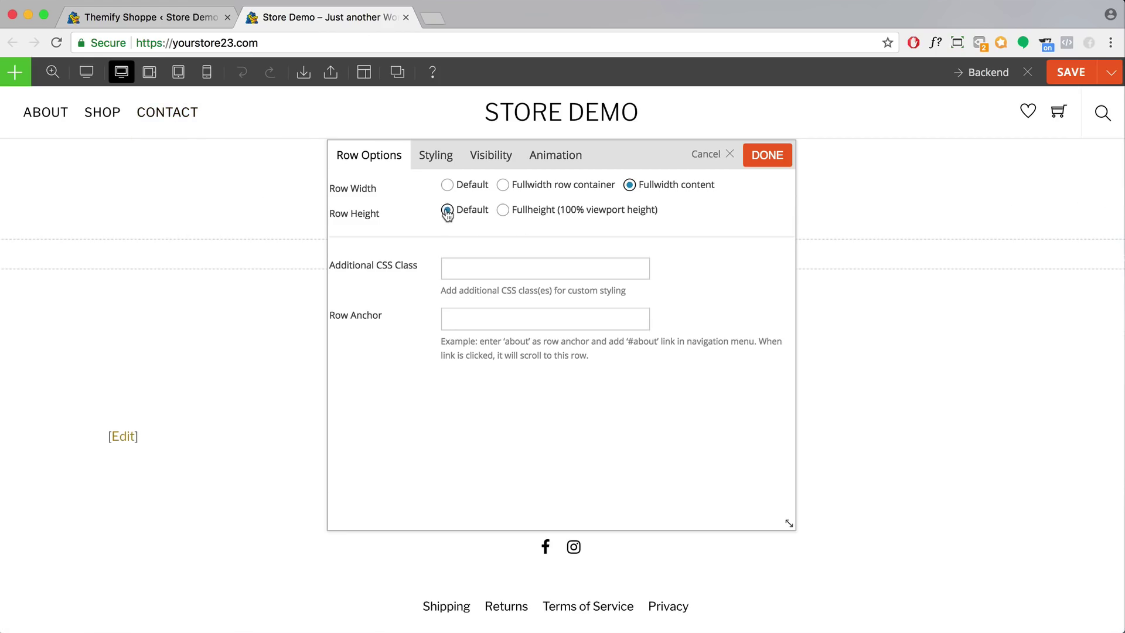
left_click(433, 155)
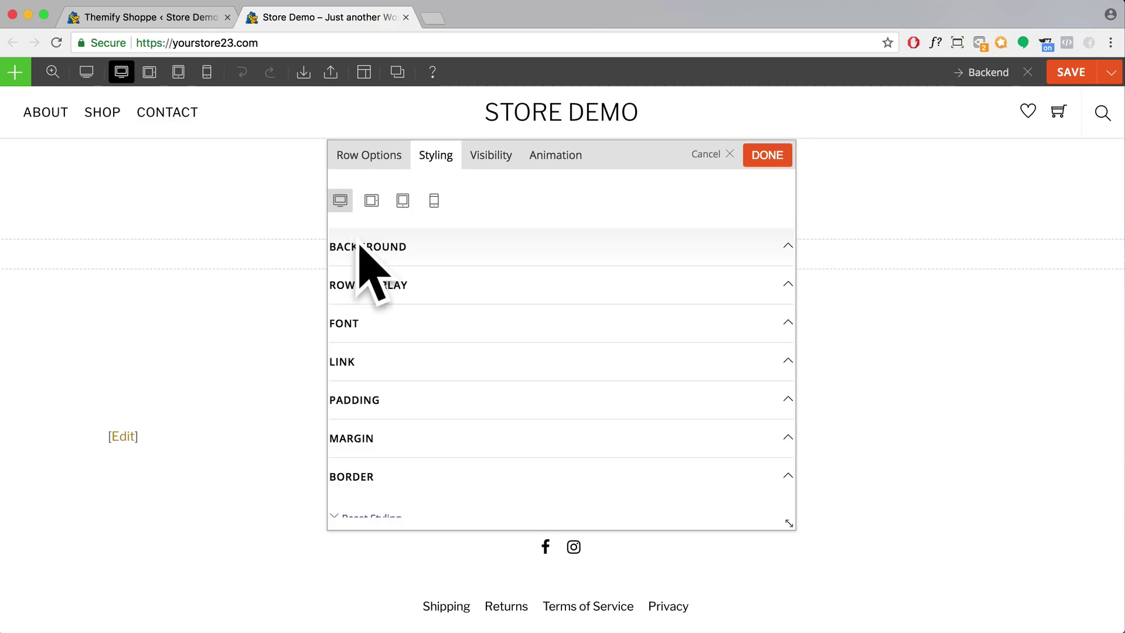
Upload Hero Image.jpg via the row's BACKGROUND image picker and insert it as the row background
left_click(479, 253)
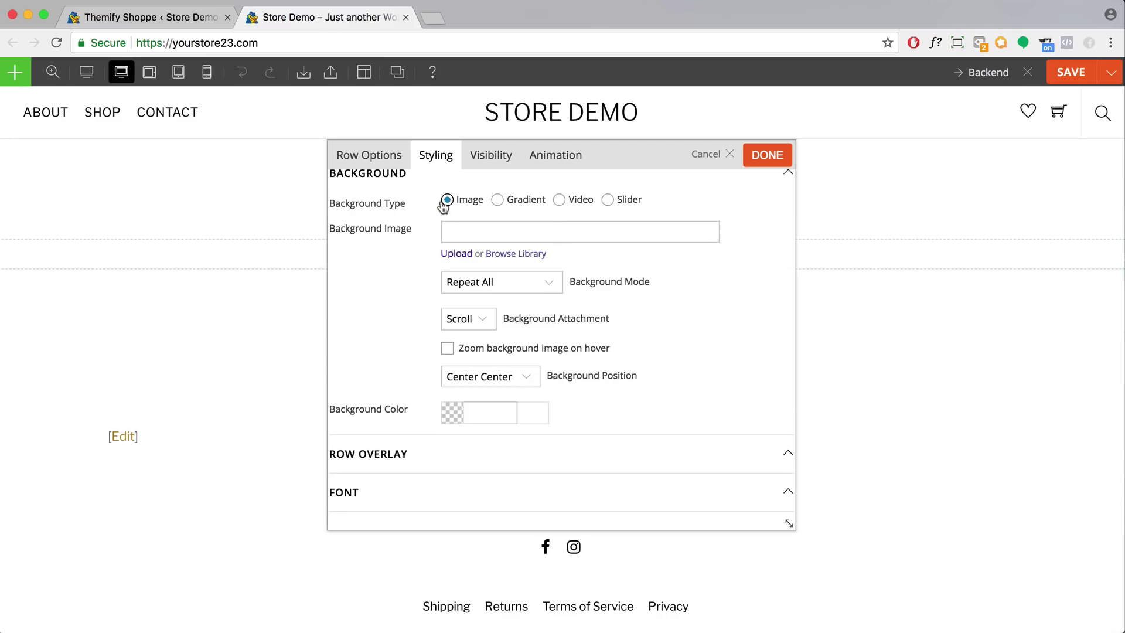
left_click_drag(413, 228, 337, 228)
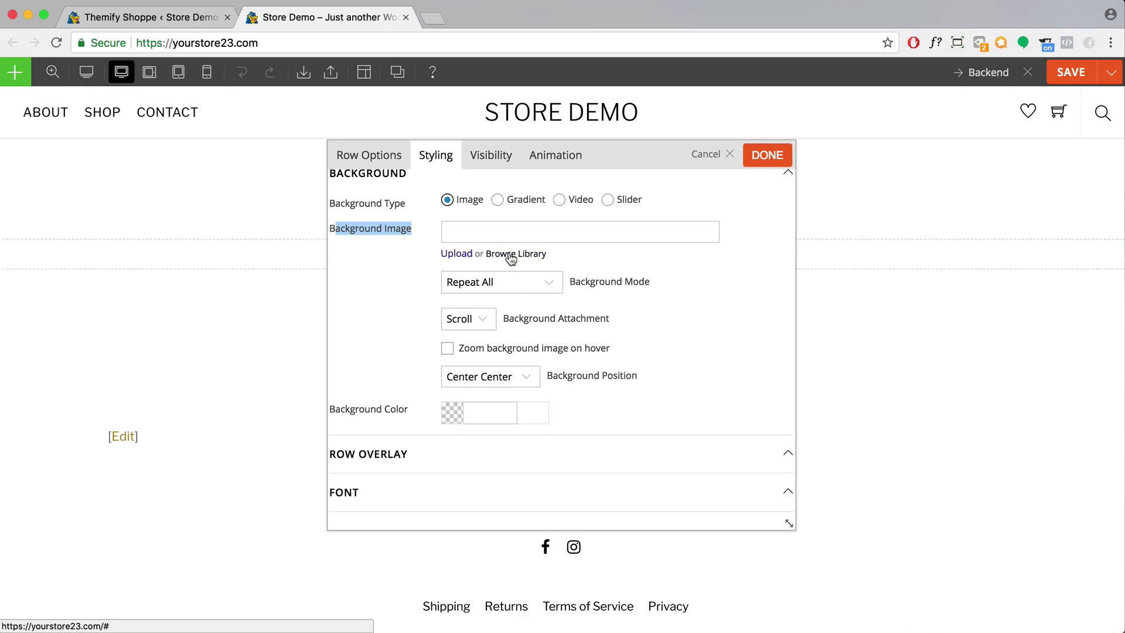
left_click(527, 252)
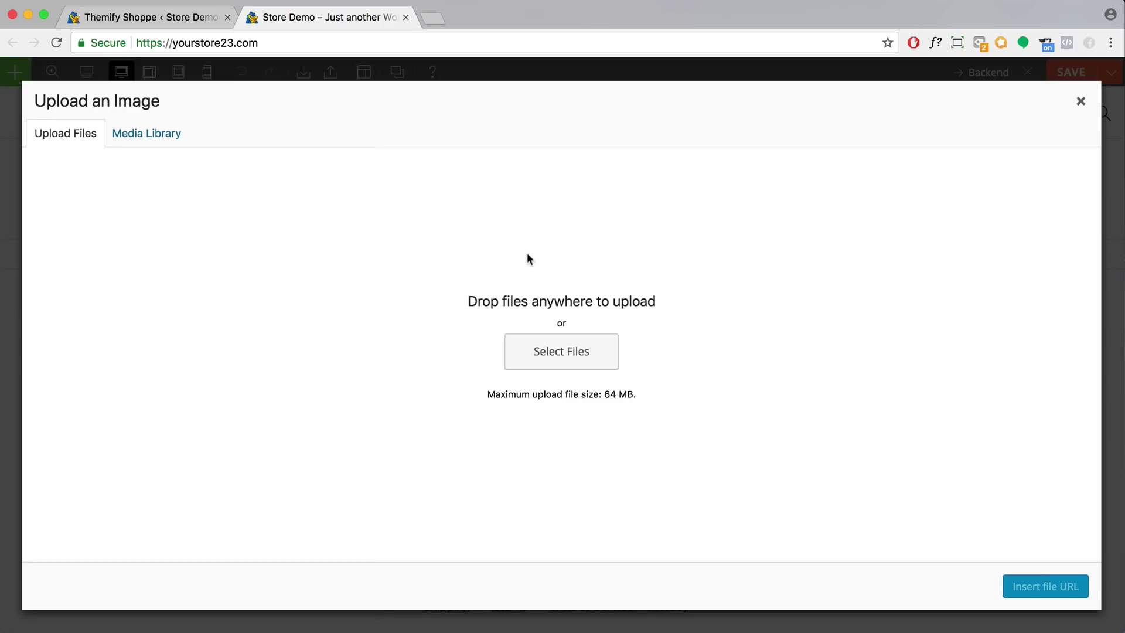
left_click(571, 368)
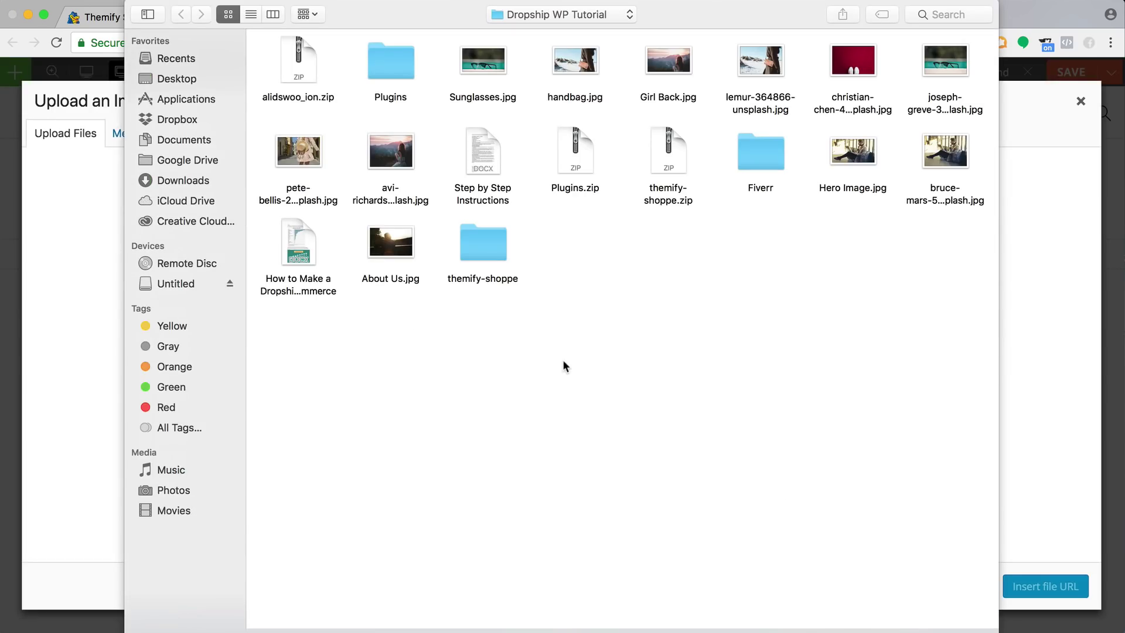
left_click(855, 192)
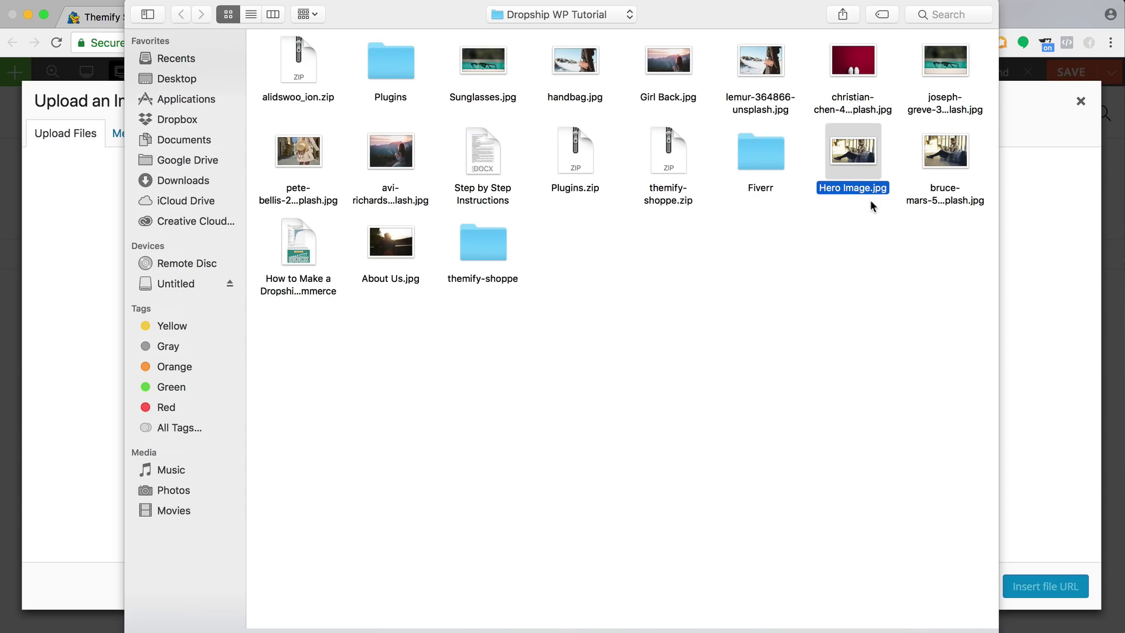
key("Return")
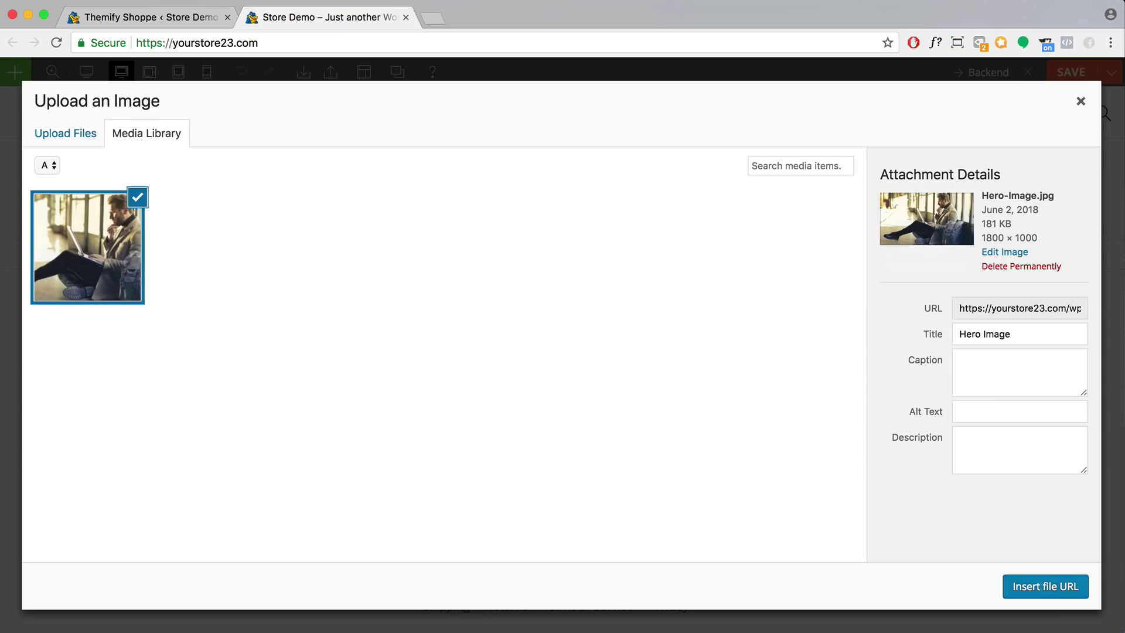
left_click(1039, 588)
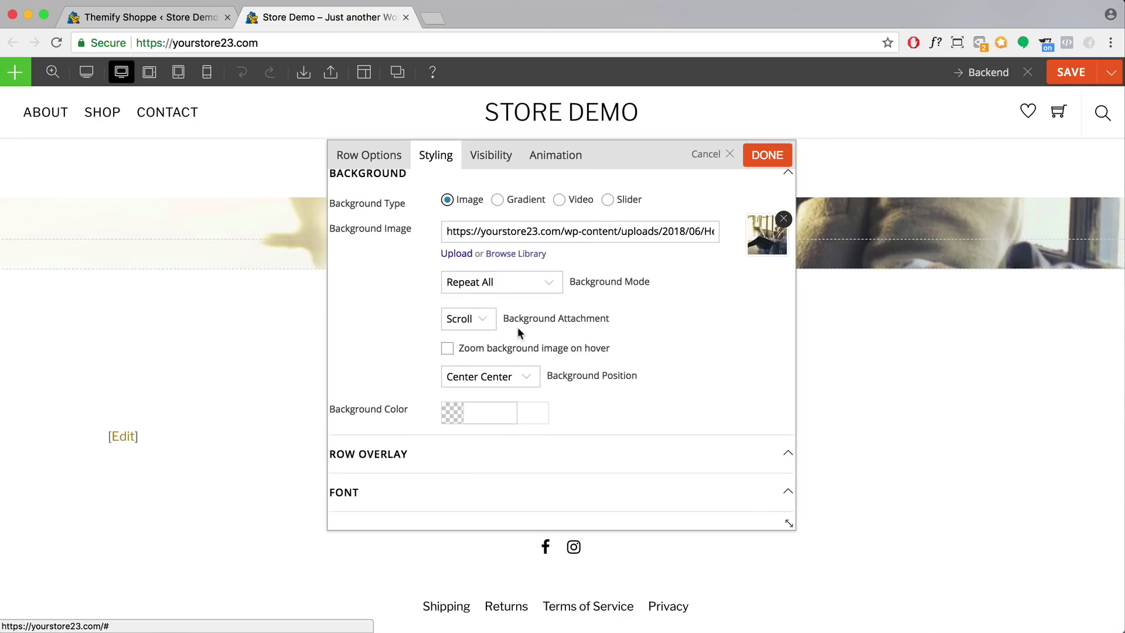
Set the row's Background Mode to Fullcover
left_click(551, 288)
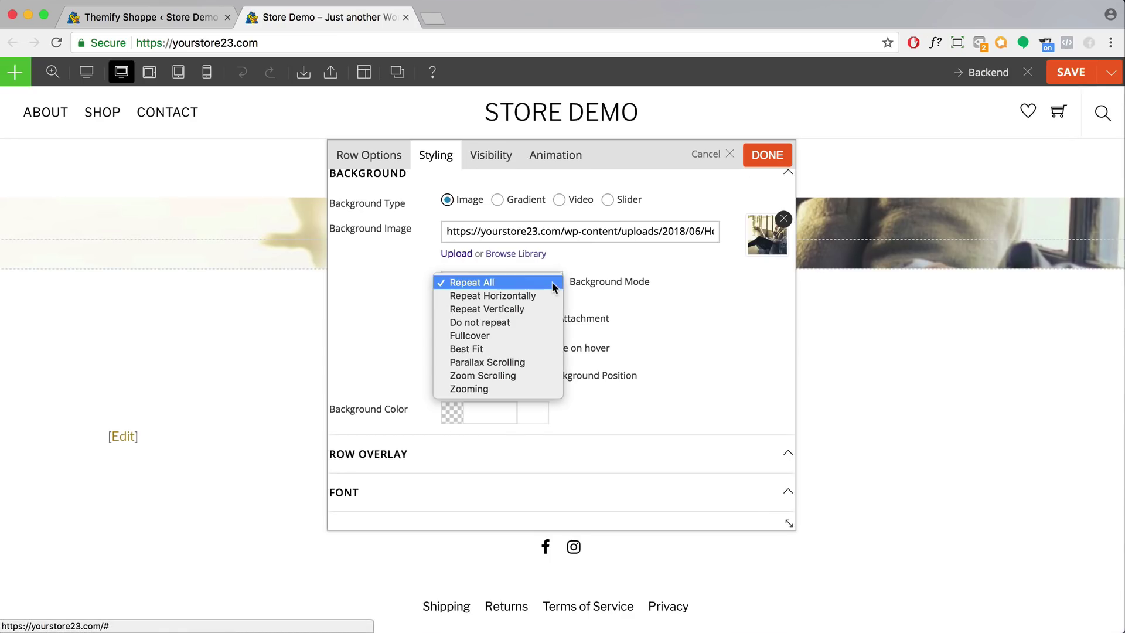
left_click(502, 336)
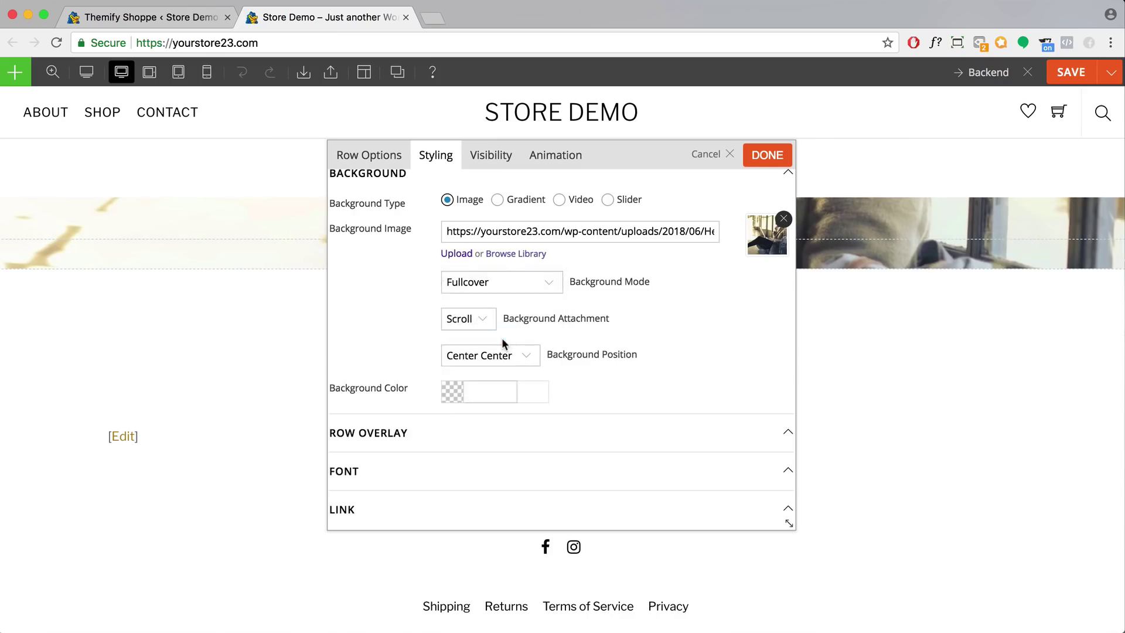
scroll(556, 276, "down", 3)
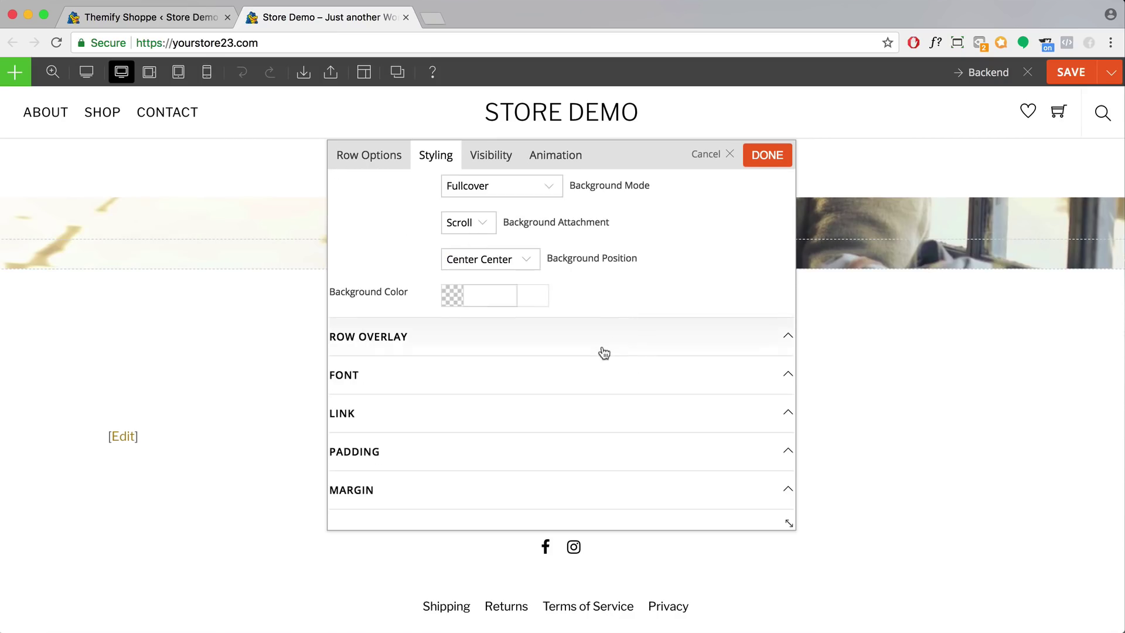
scroll(603, 351, "down", 2)
Give the row 17.5% top and bottom padding, with Apply to all unchecked, and click DONE
left_click(436, 380)
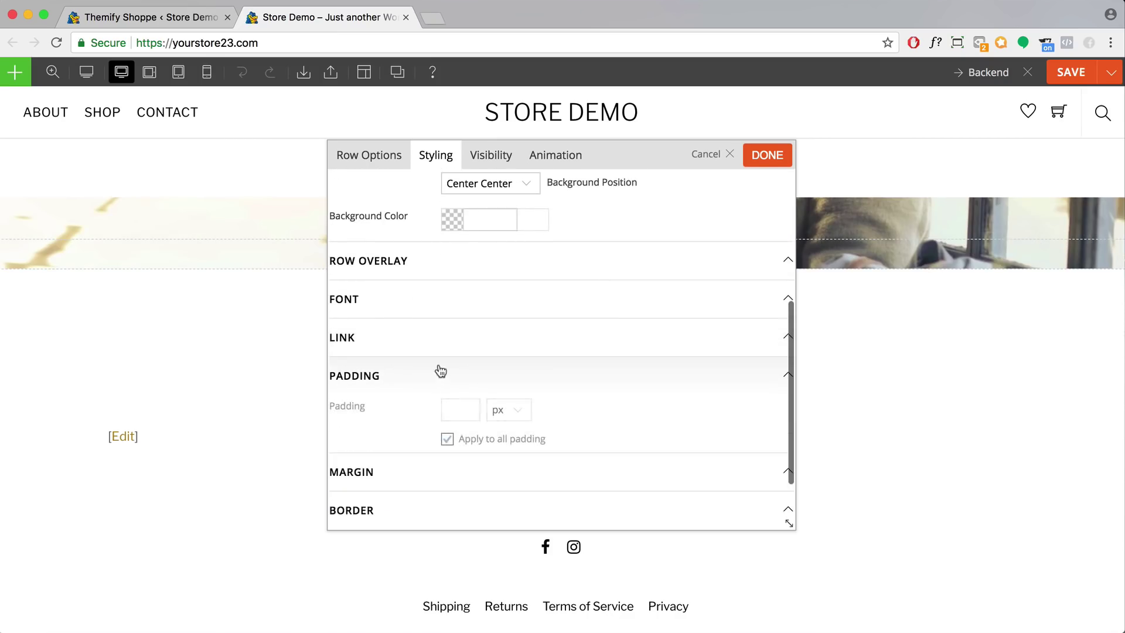
scroll(445, 369, "down", 2)
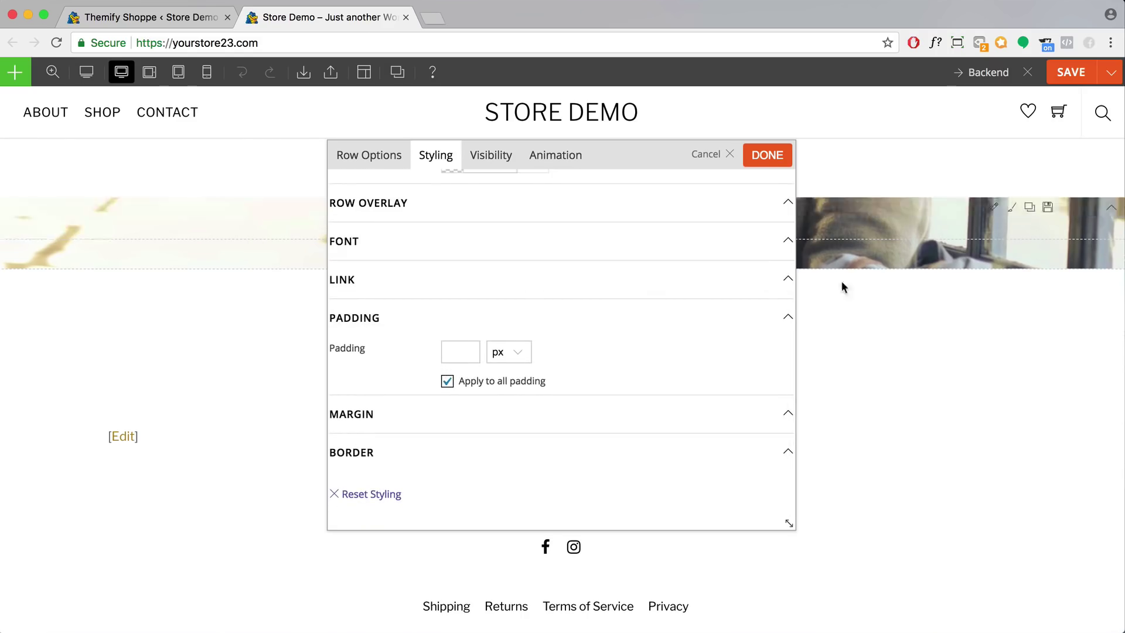
left_click(447, 382)
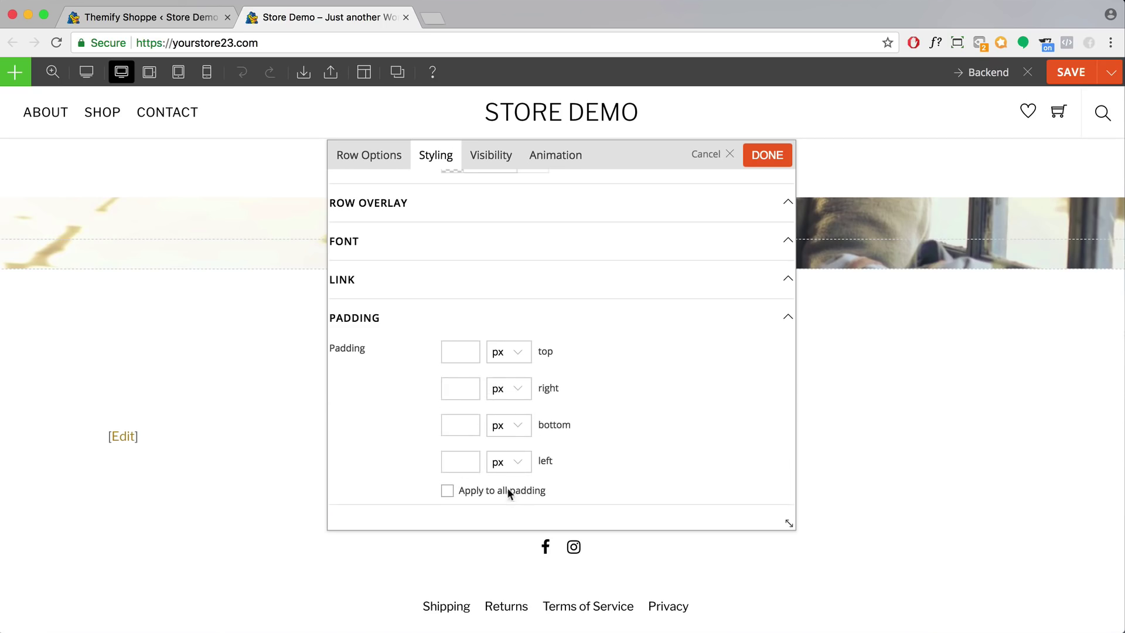
left_click(460, 347)
type("17.5")
left_click(507, 351)
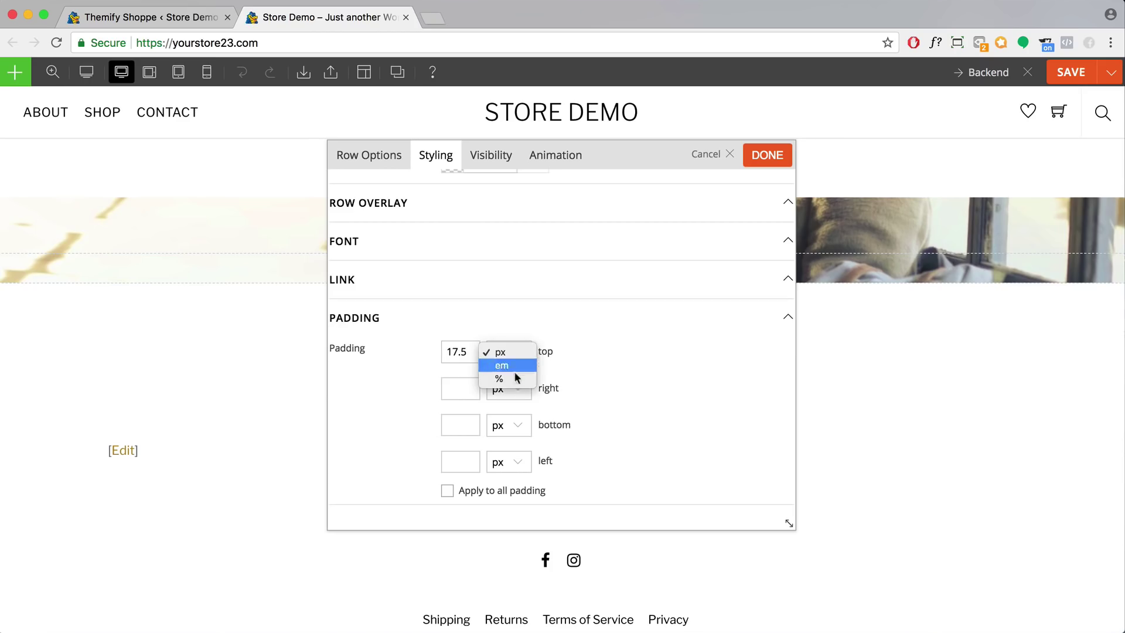
left_click(515, 379)
left_click(457, 425)
type("17.5")
left_click(507, 424)
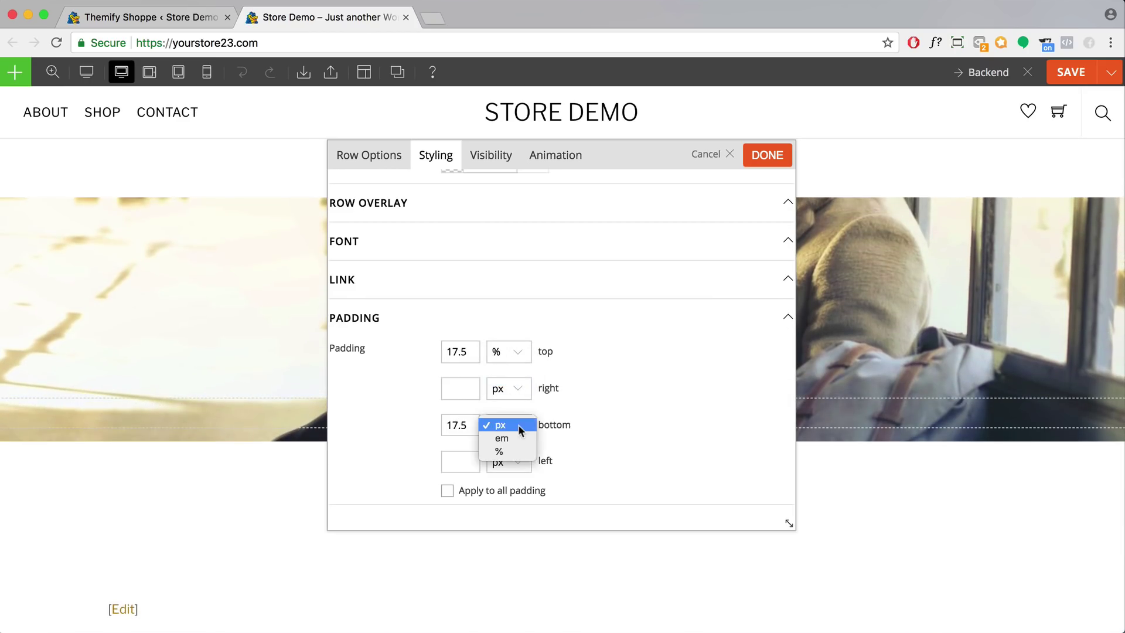
left_click(512, 451)
scroll(240, 346, "down", 3)
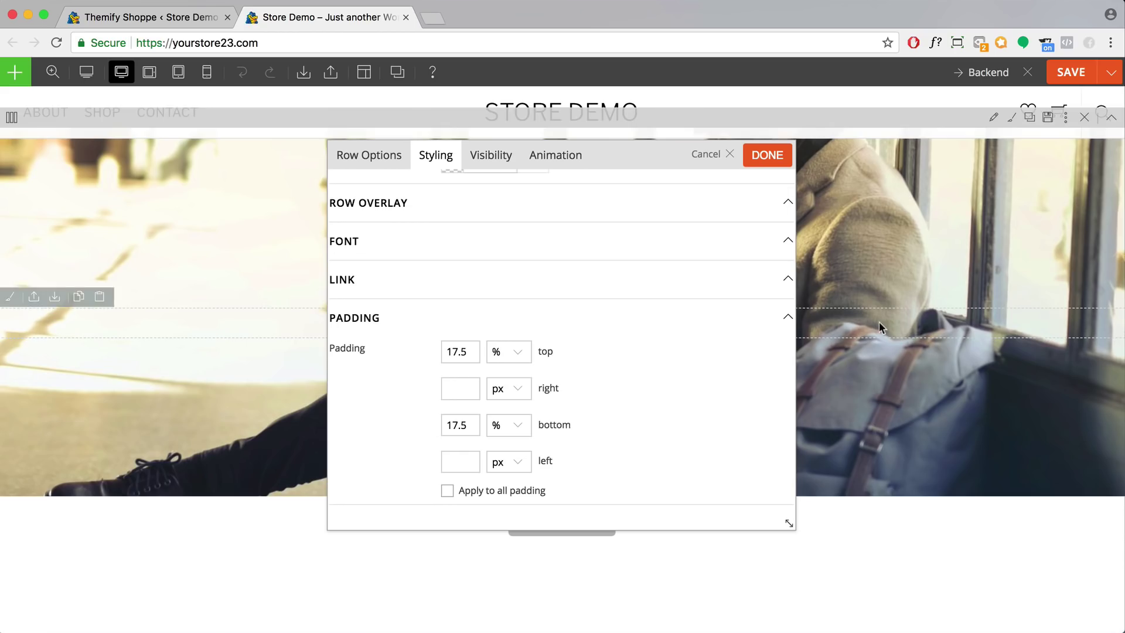
scroll(609, 367, "down", 4)
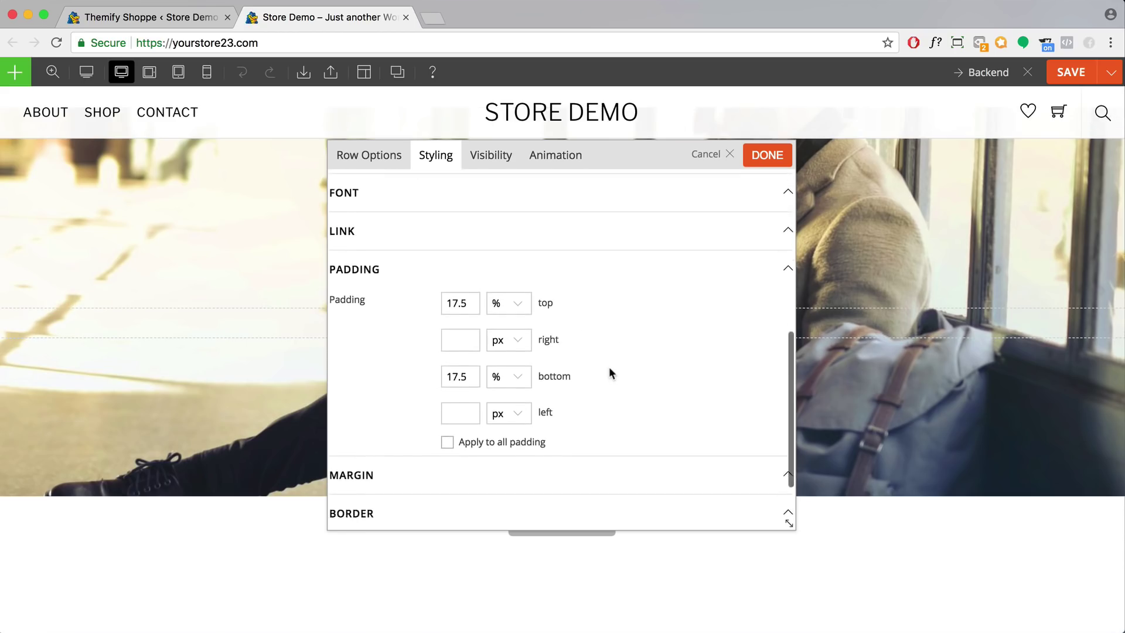
left_click(765, 157)
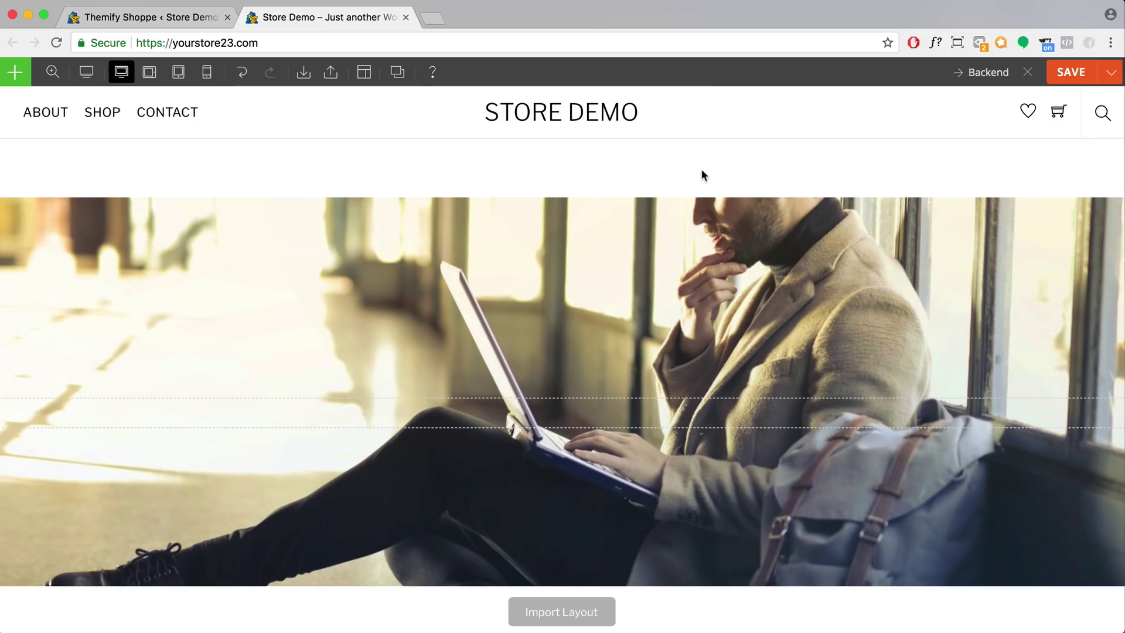
scroll(850, 140, "down", 1)
In the Home page's Themify Page Options, set Content Width to Fullwidth
left_click(983, 73)
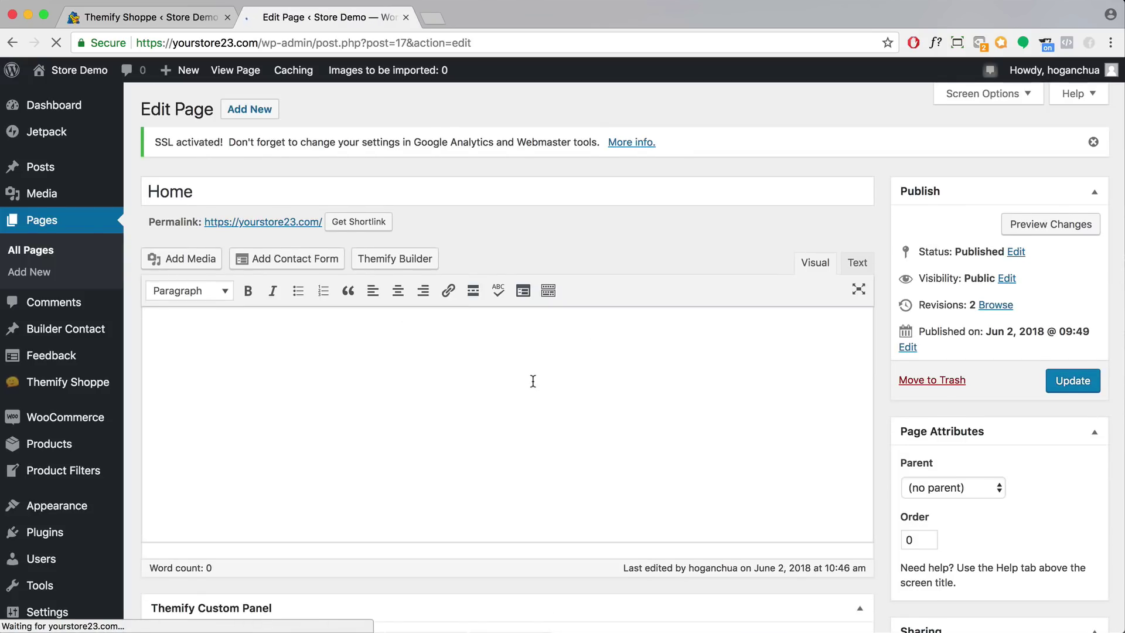
scroll(534, 381, "down", 5)
scroll(532, 381, "down", 3)
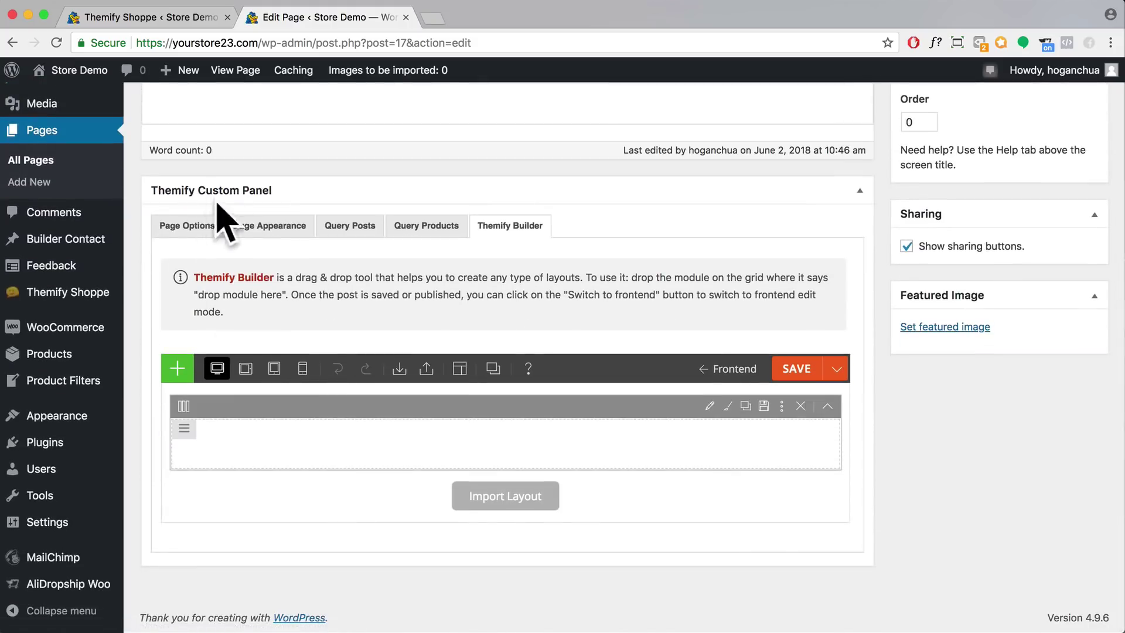
left_click(201, 229)
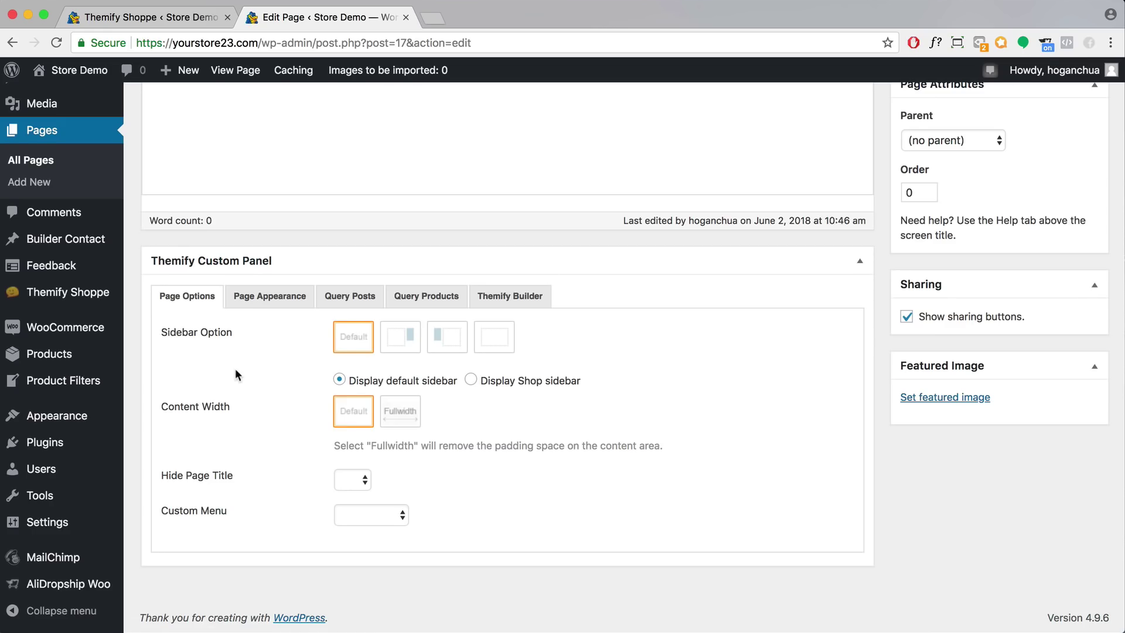
left_click_drag(232, 407, 159, 407)
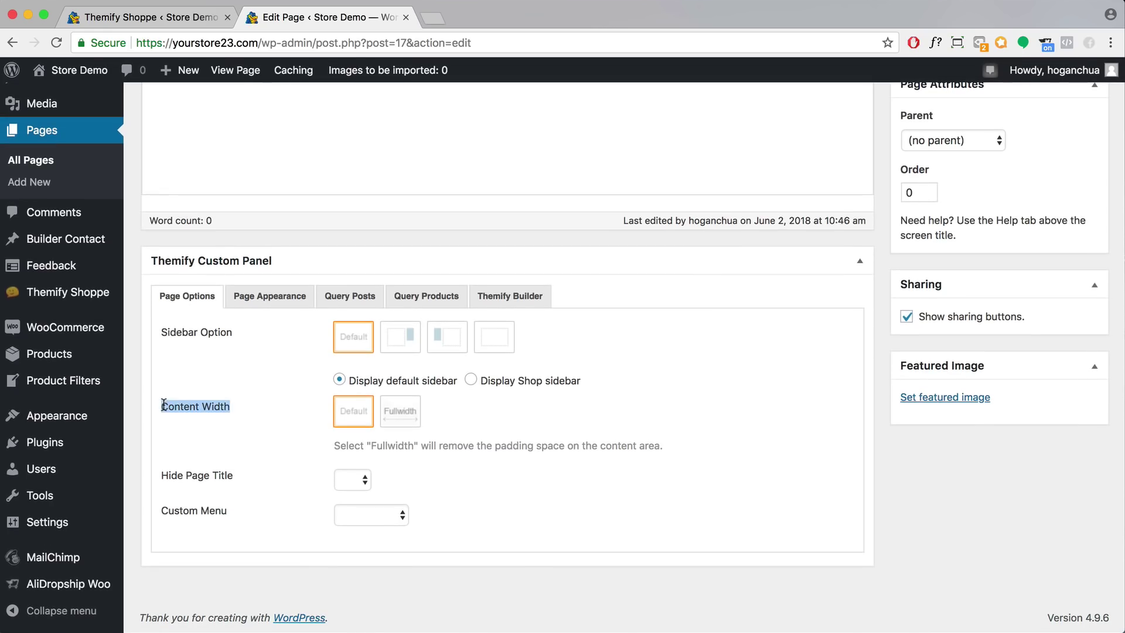
left_click(407, 414)
Update the Home page and view the live page
scroll(718, 434, "up", 5)
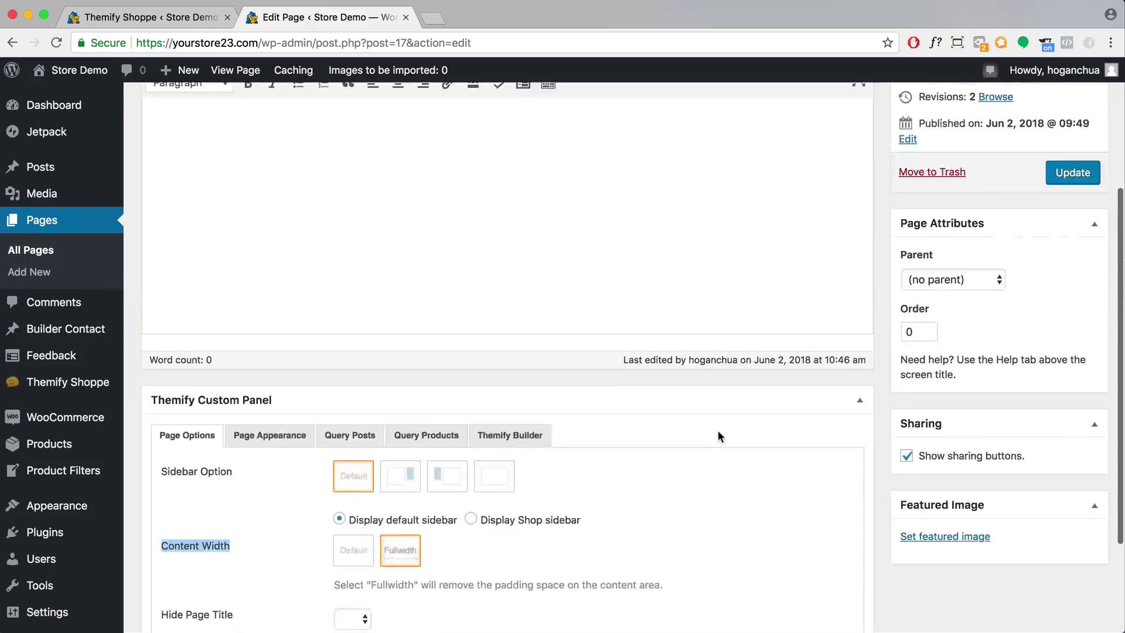
left_click(1071, 265)
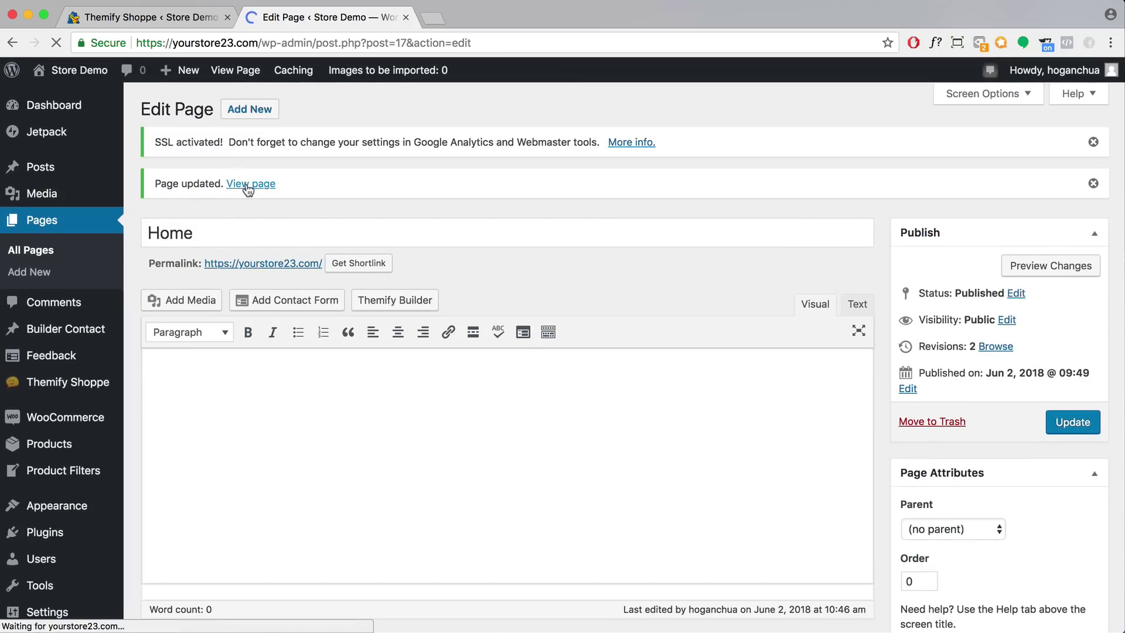
left_click(249, 186)
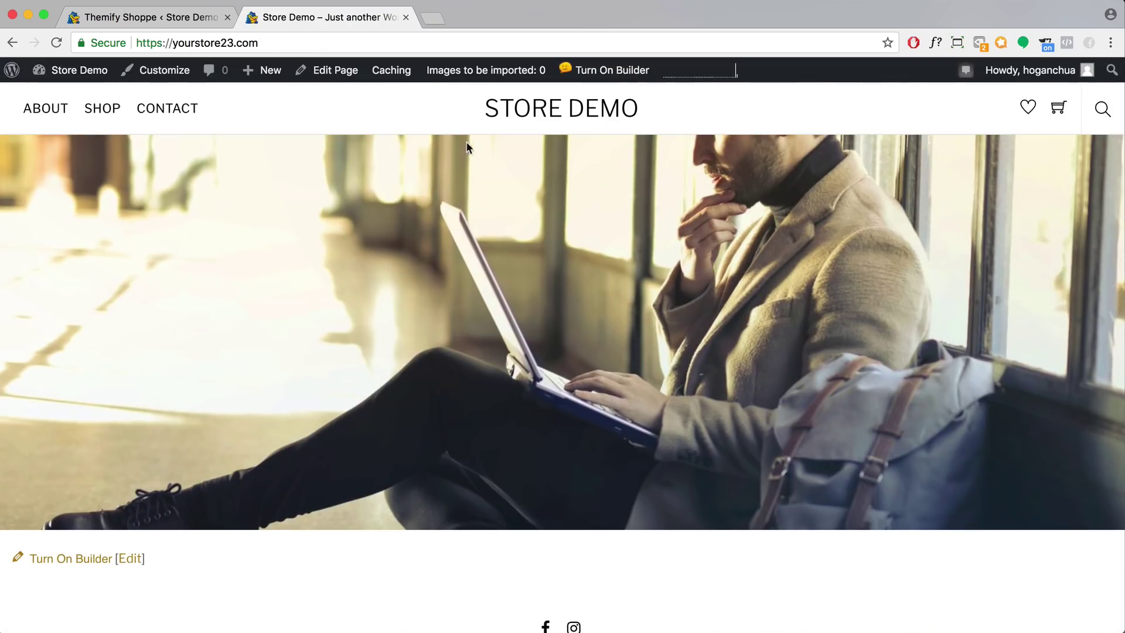
Turn on the builder and drag a Text module from the pinned modules panel onto the hero row
left_click(599, 73)
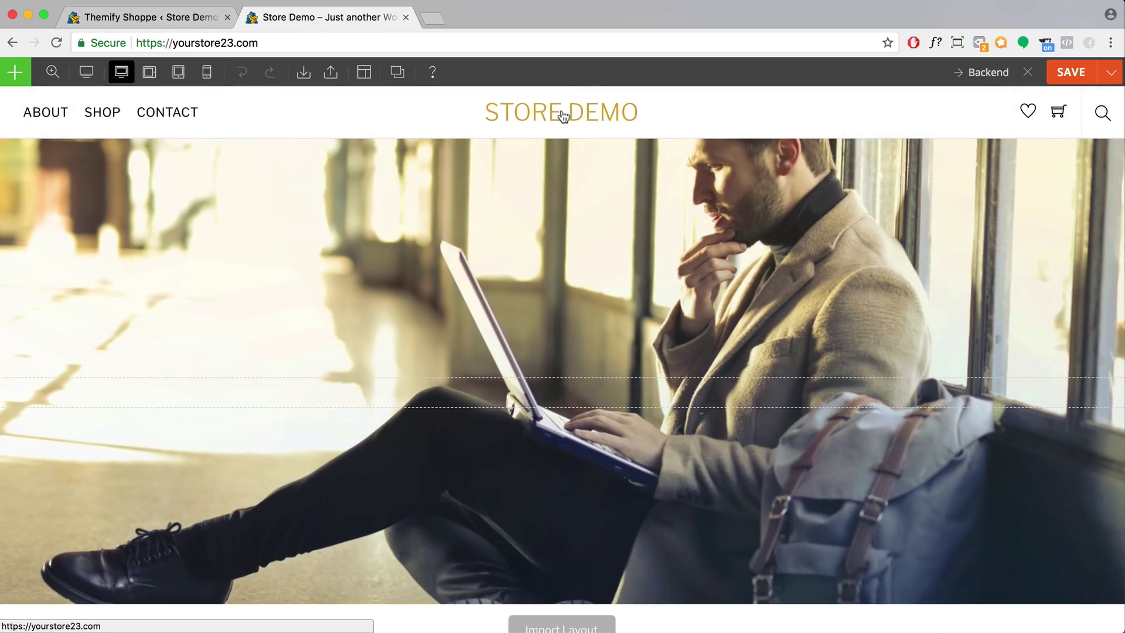
left_click(15, 72)
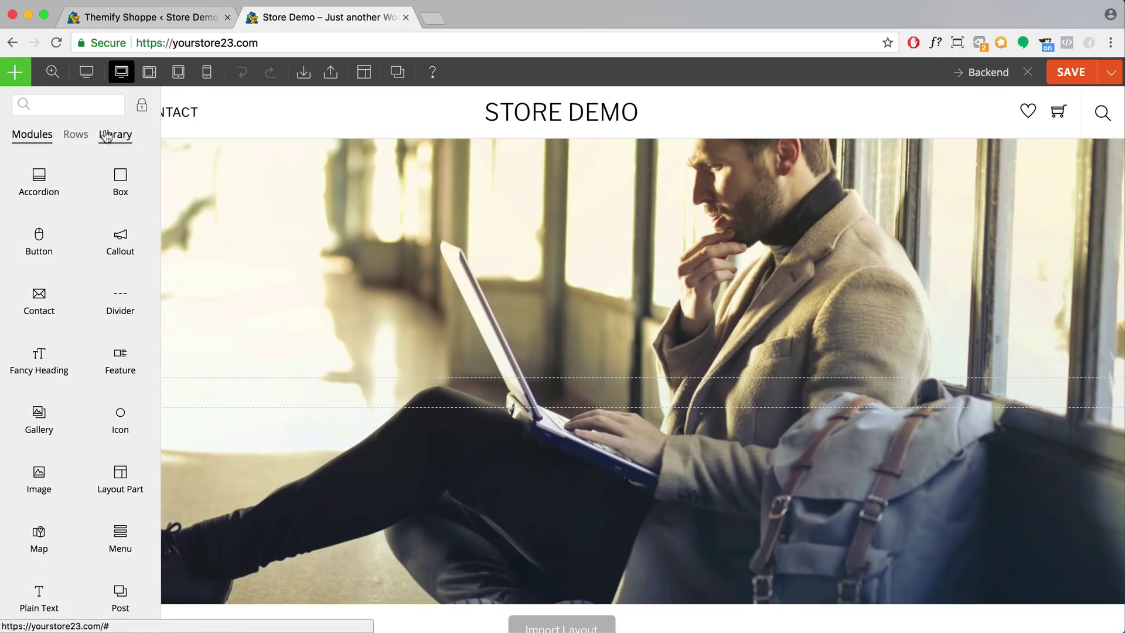
left_click(142, 106)
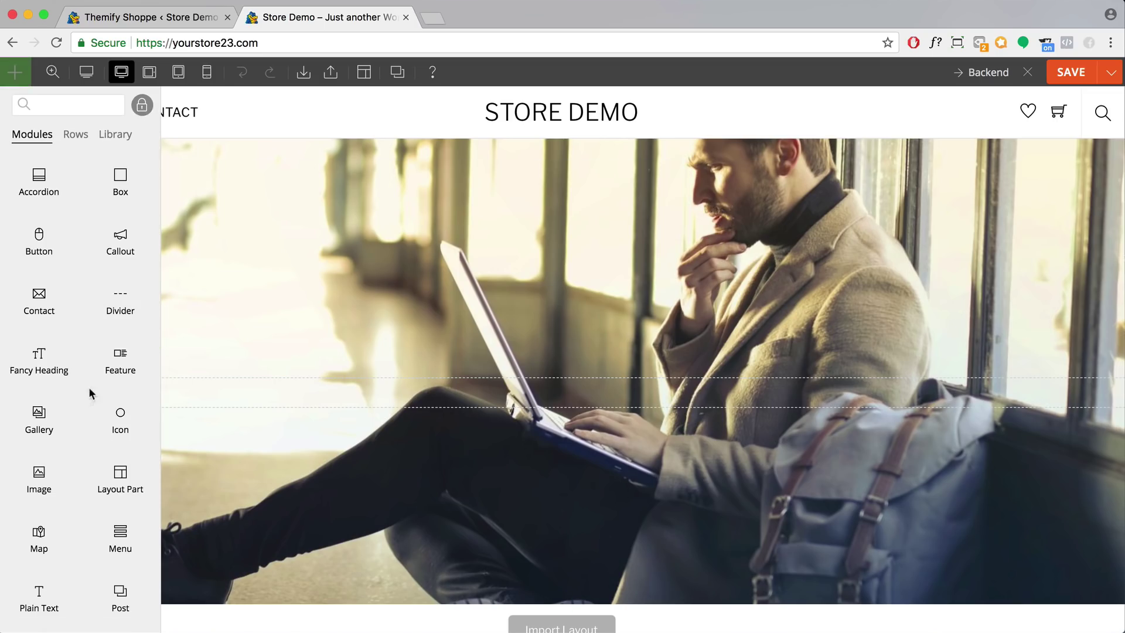
scroll(168, 386, "down", 3)
scroll(92, 381, "down", 5)
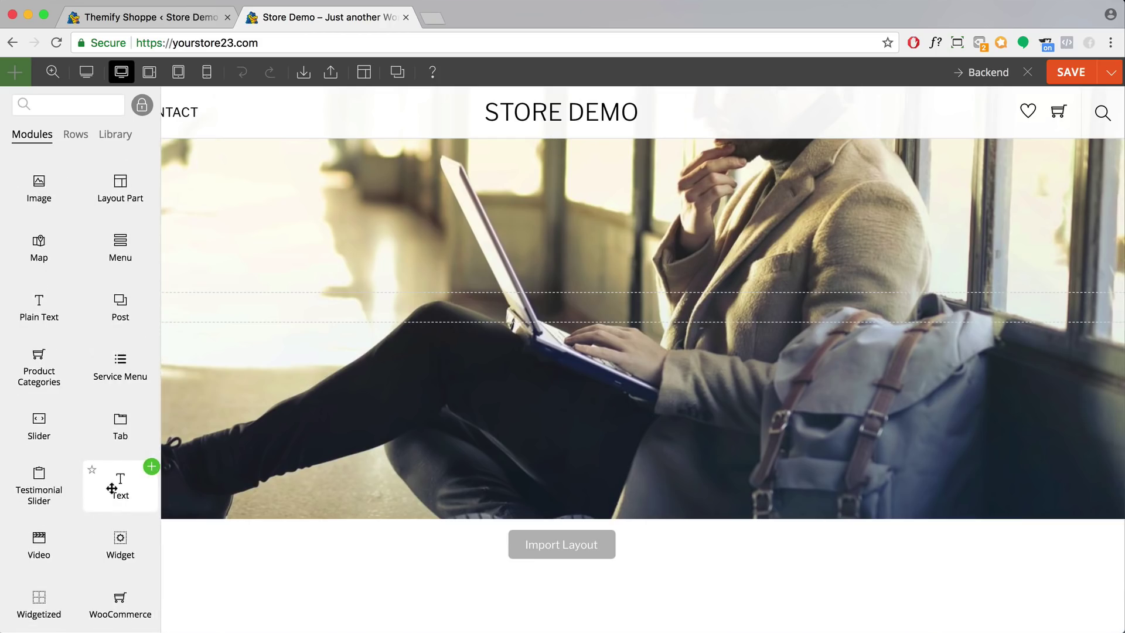
left_click_drag(115, 484, 415, 328)
left_click_drag(440, 291, 340, 294)
left_click(378, 297)
Replace the 'Text content' placeholder with 'Quality Bags for Travelling' copied from the Word document
triple_click(445, 296)
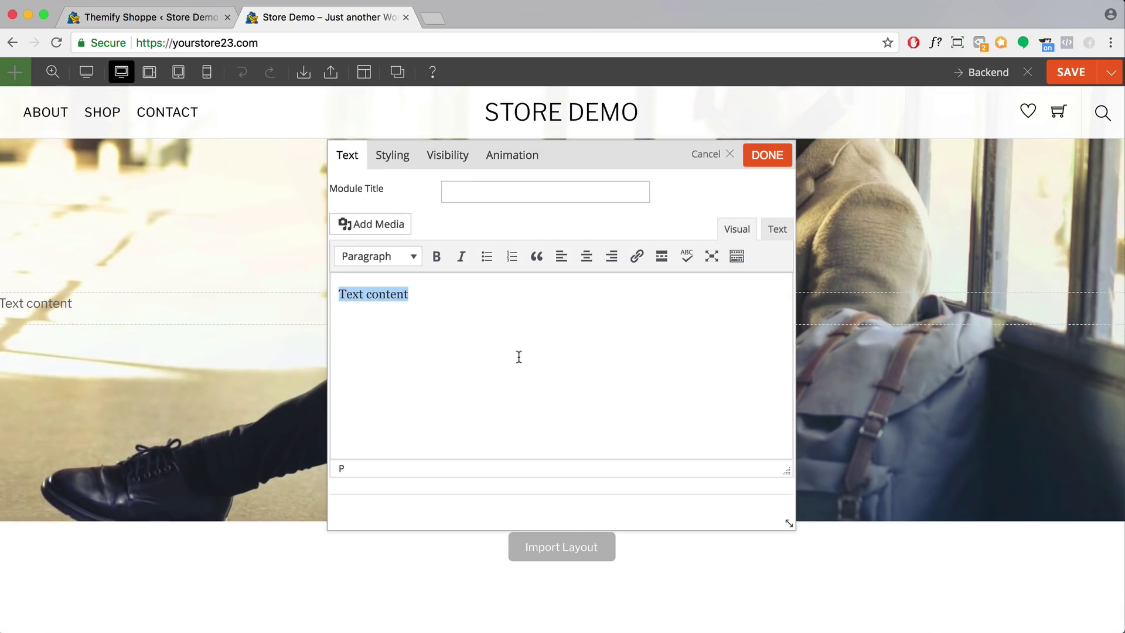
key("BackSpace")
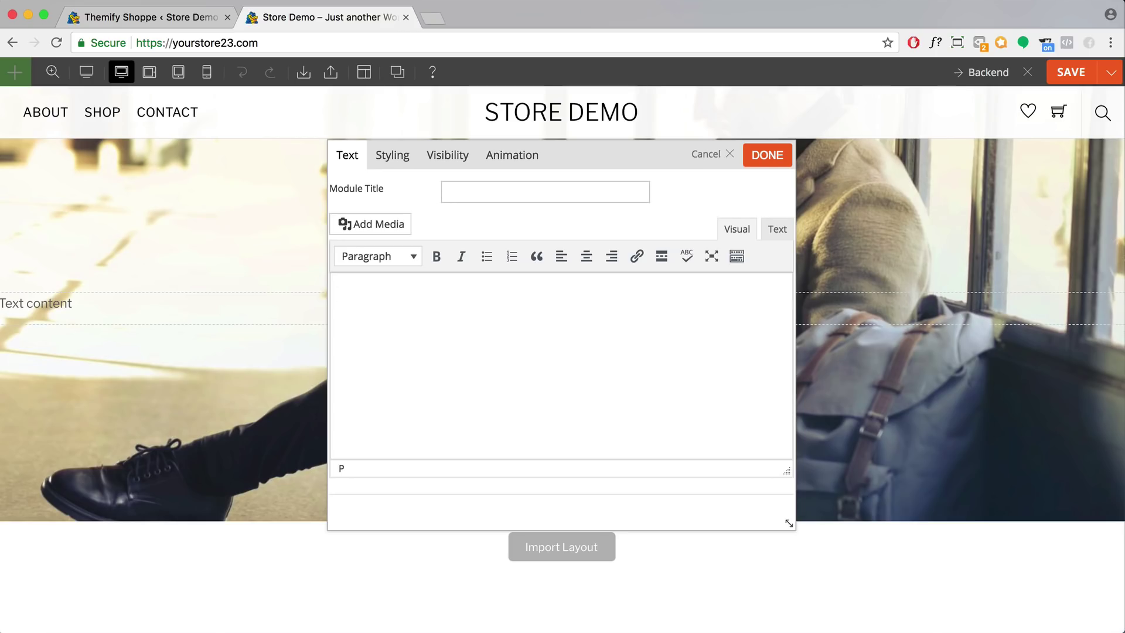
left_click(844, 629)
left_click_drag(282, 153, 142, 155)
key("super+c")
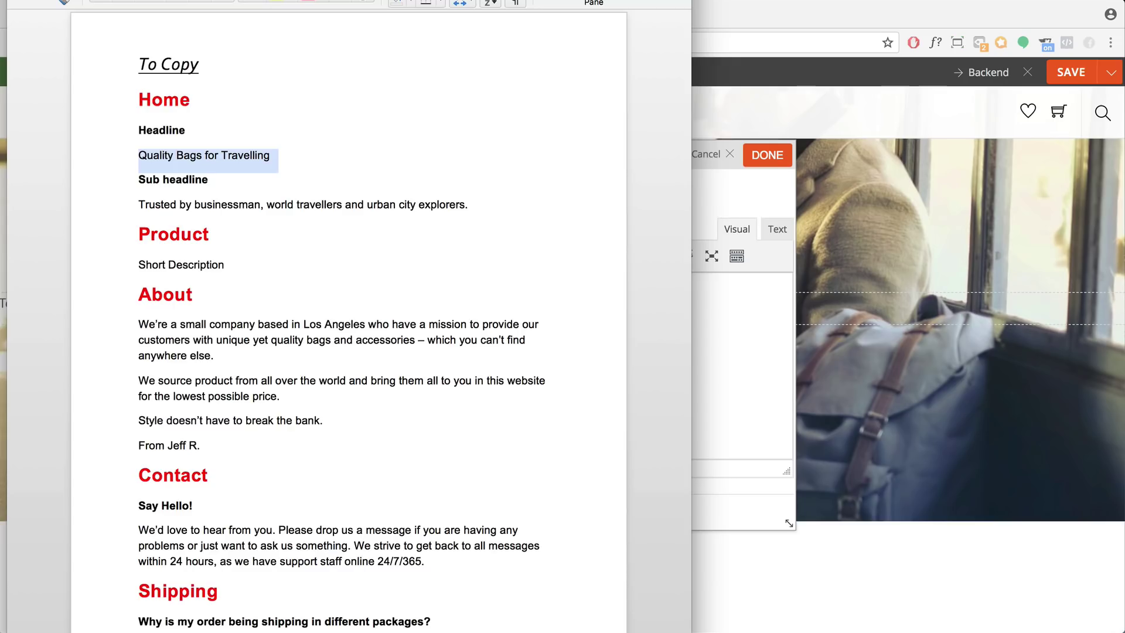
key("super+m")
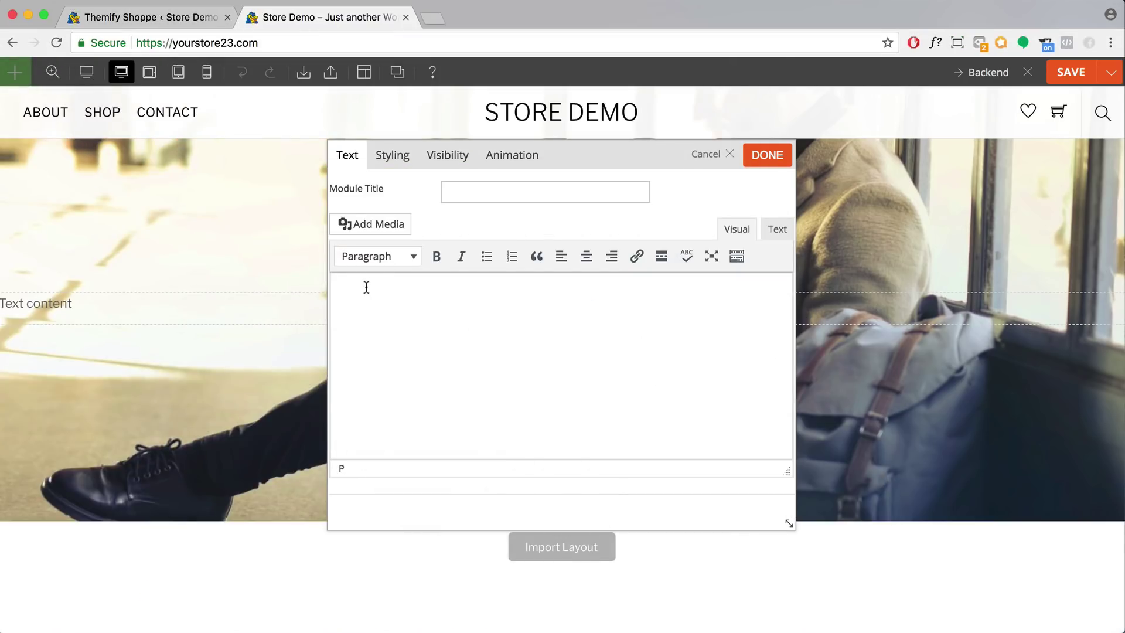
key("super+v")
Format the headline as Heading 1 and move the editing dialog aside
left_click_drag(502, 298, 322, 297)
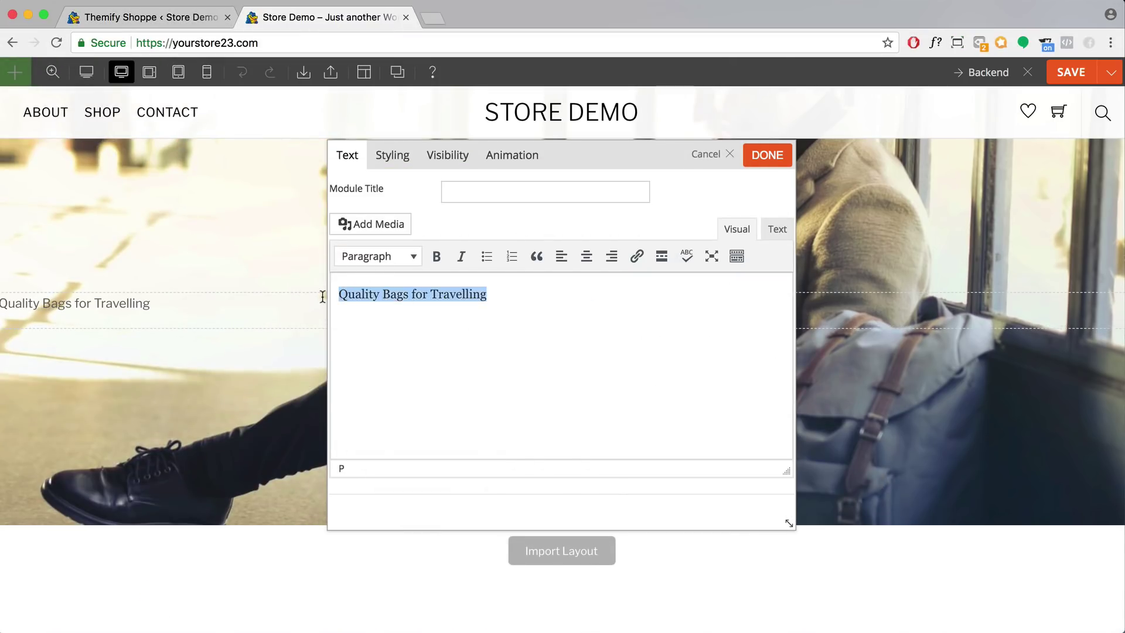
left_click(380, 260)
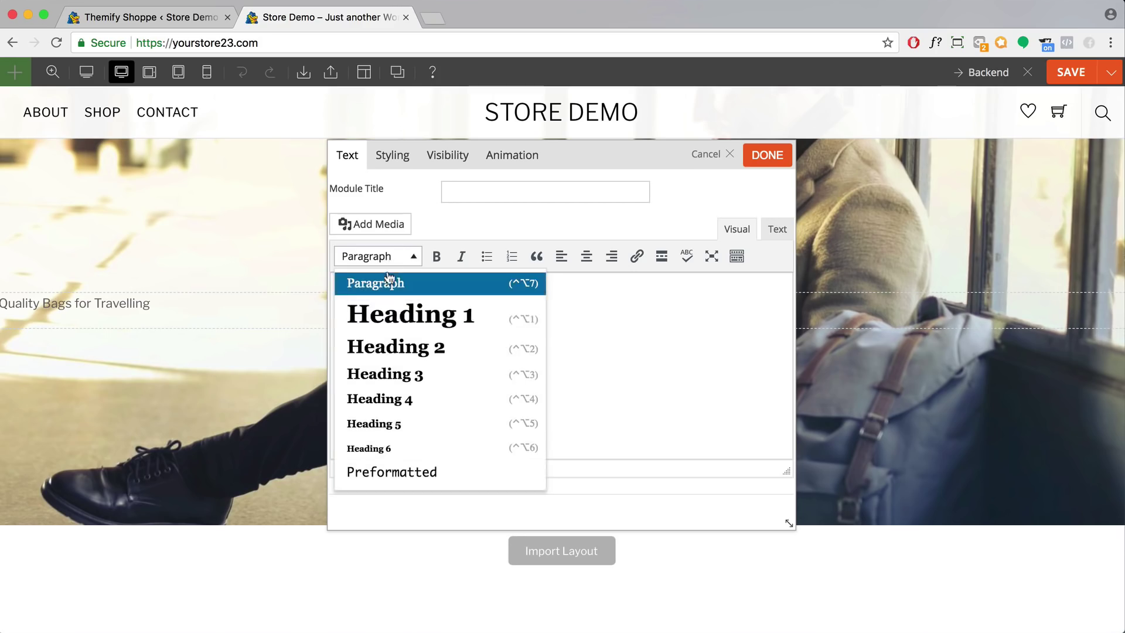
left_click(383, 316)
left_click_drag(574, 157, 886, 151)
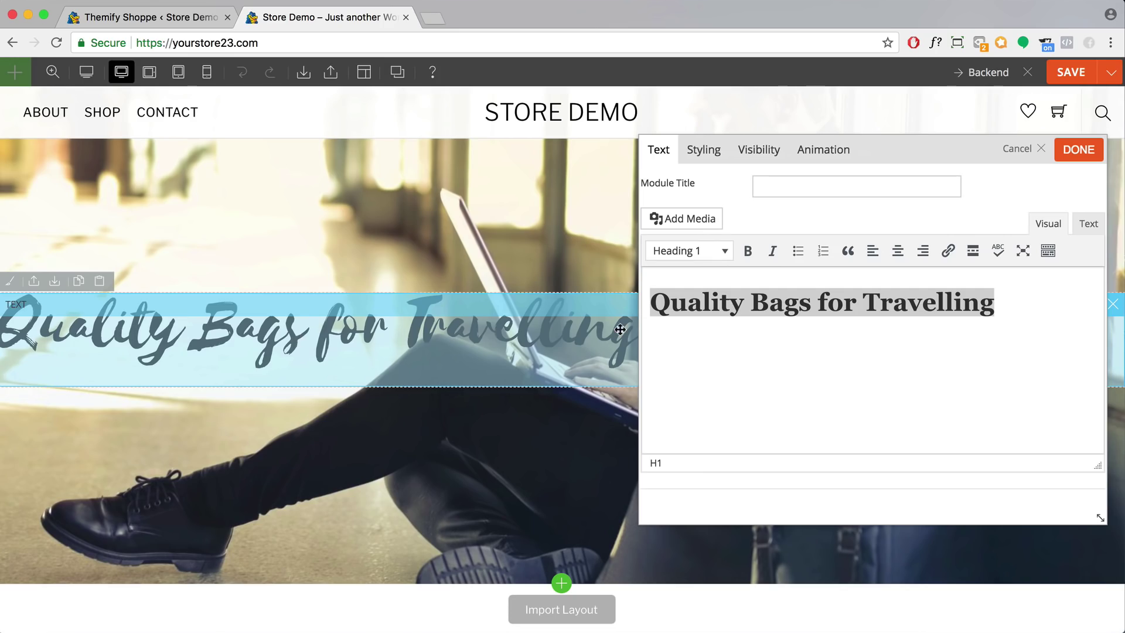
left_click(999, 308)
scroll(943, 211, "down", 1)
left_click_drag(929, 156, 955, 189)
left_click(735, 190)
Under FONT in the Text module's Styling, set Font Color to white (#ffffff)
scroll(809, 293, "down", 3)
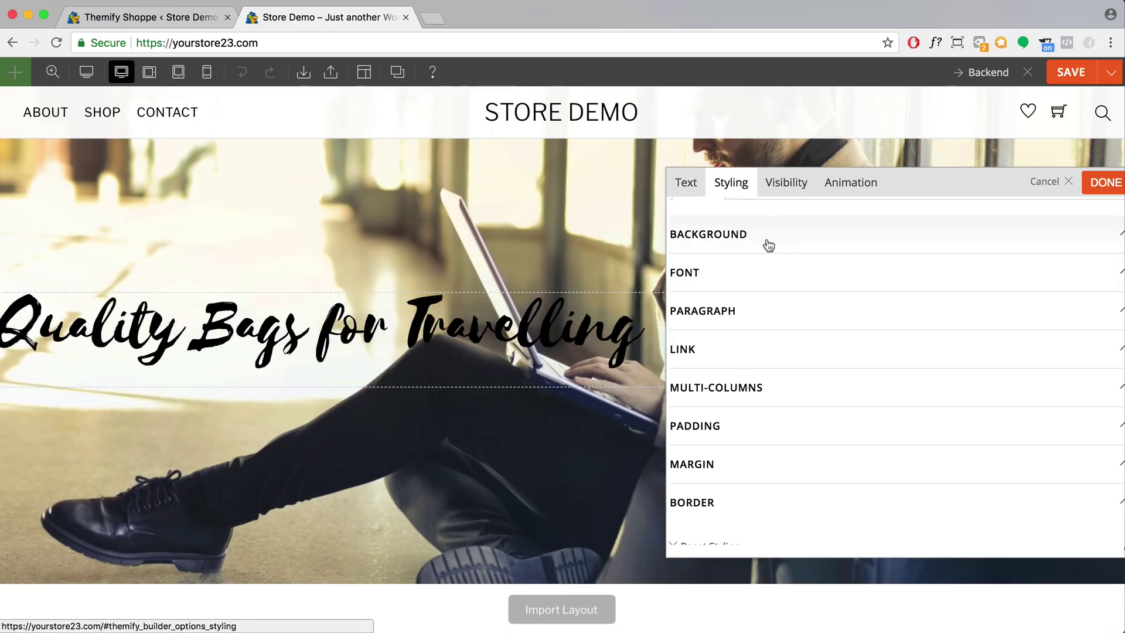
scroll(766, 243, "up", 3)
left_click(729, 337)
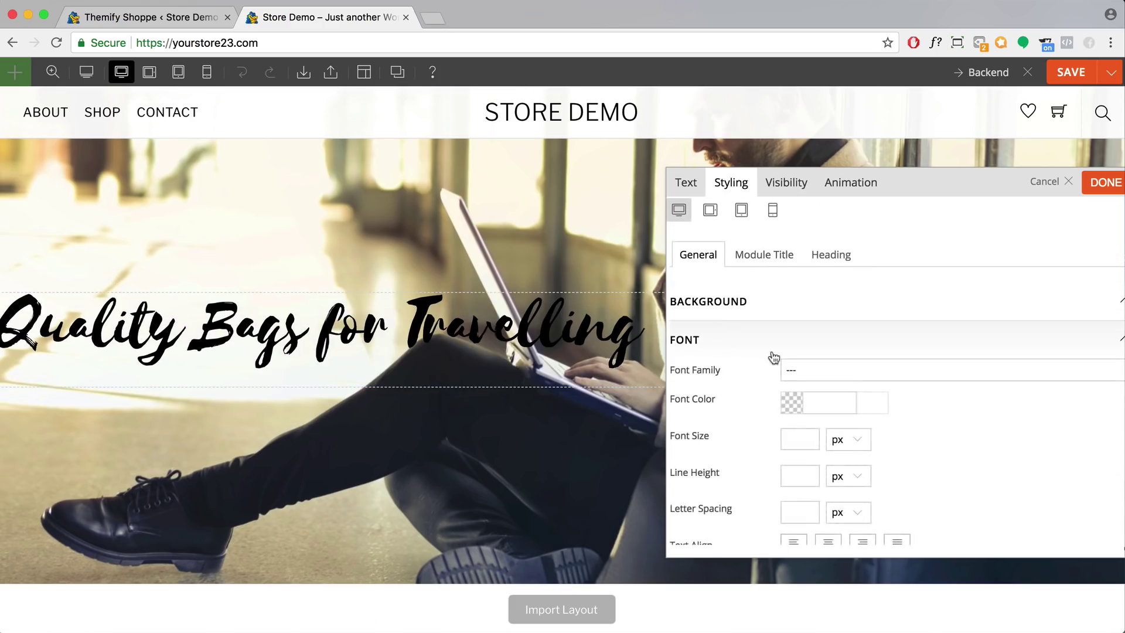
scroll(771, 357, "down", 2)
scroll(772, 350, "down", 2)
left_click(790, 257)
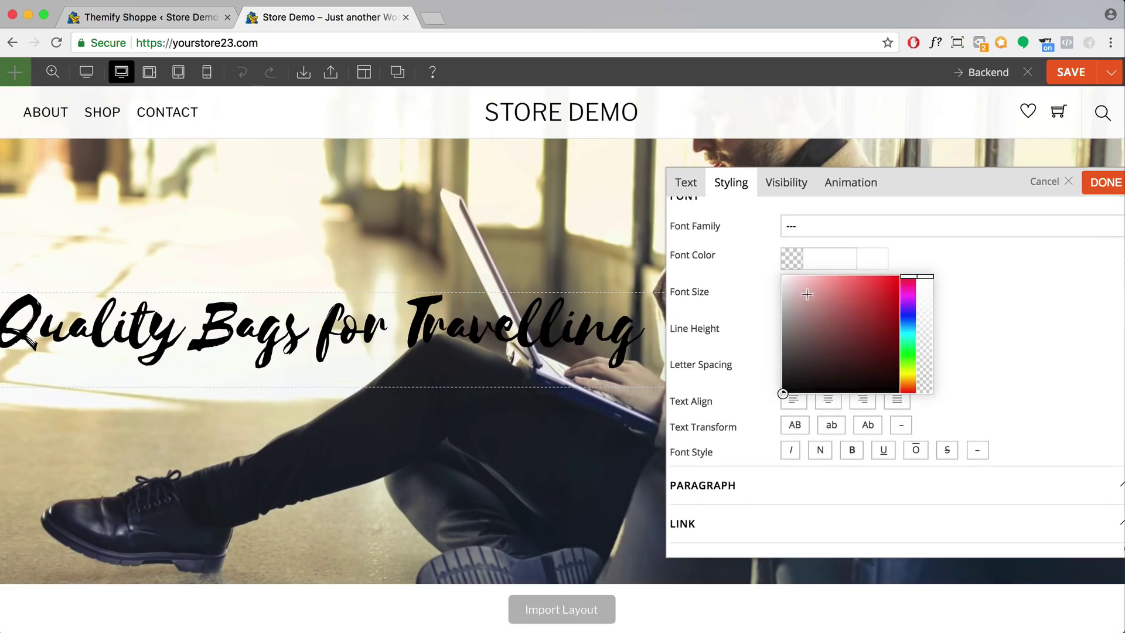
left_click_drag(808, 290, 778, 274)
left_click(966, 261)
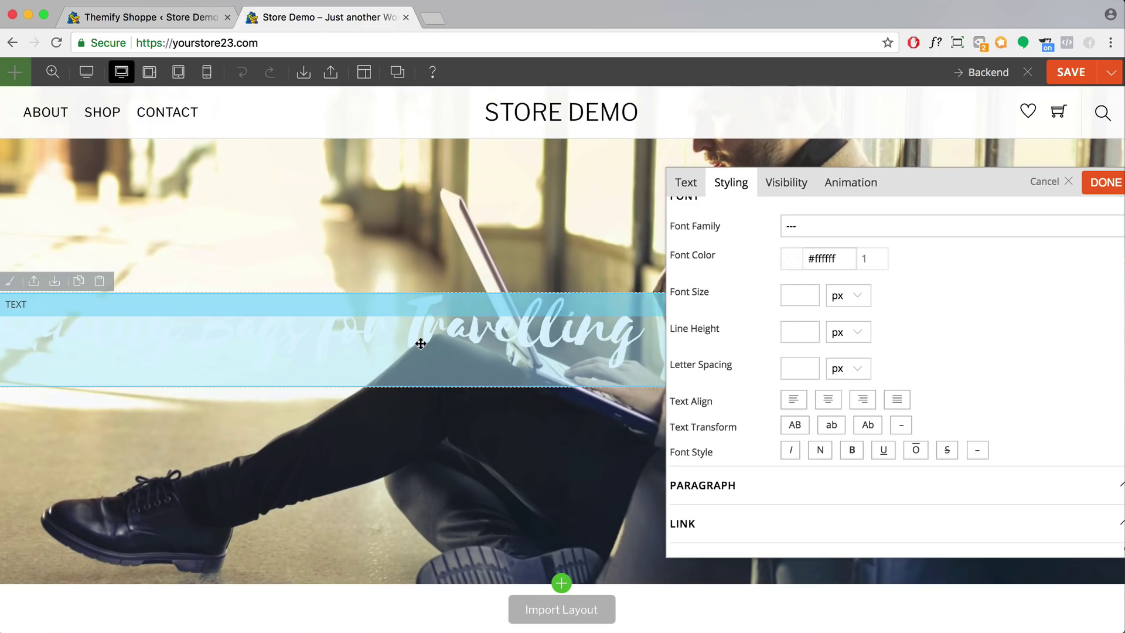
scroll(401, 266, "up", 1)
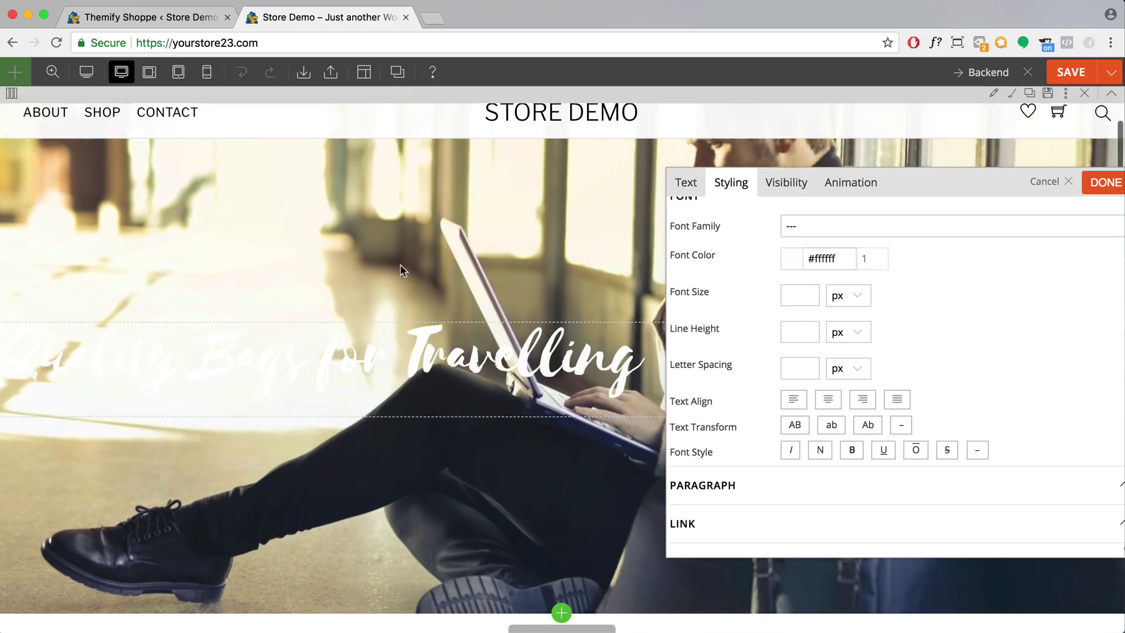
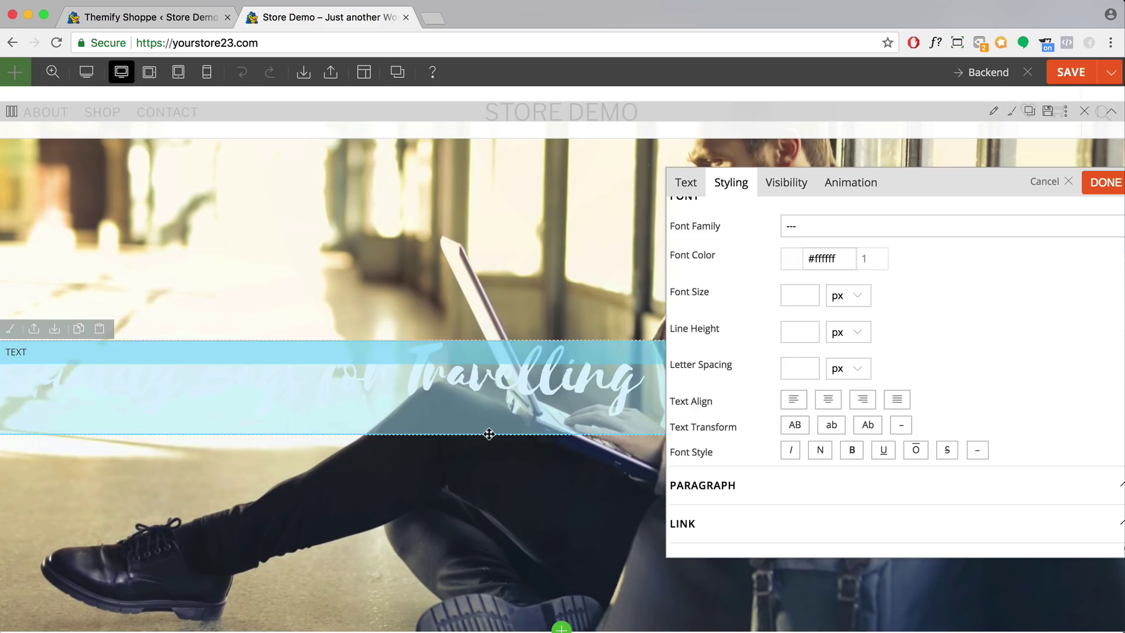
Drag the Styling panel aside to reveal the white 'Quality Bags for Travelling' headline
left_click_drag(966, 178, 846, 185)
left_click_drag(799, 173, 819, 158)
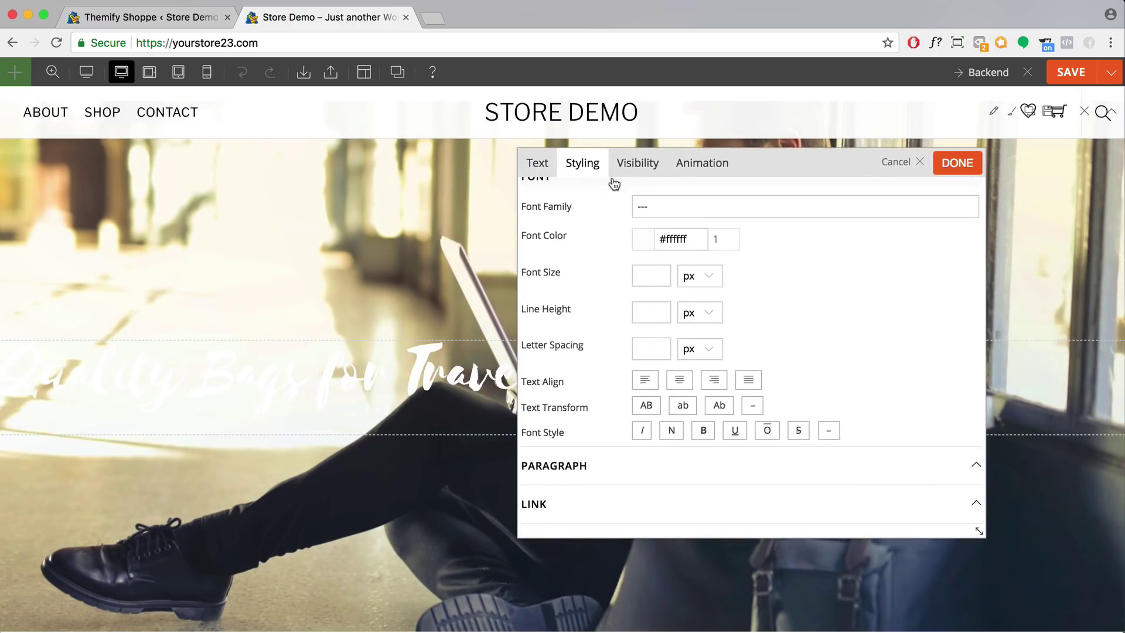
scroll(697, 292, "up", 3)
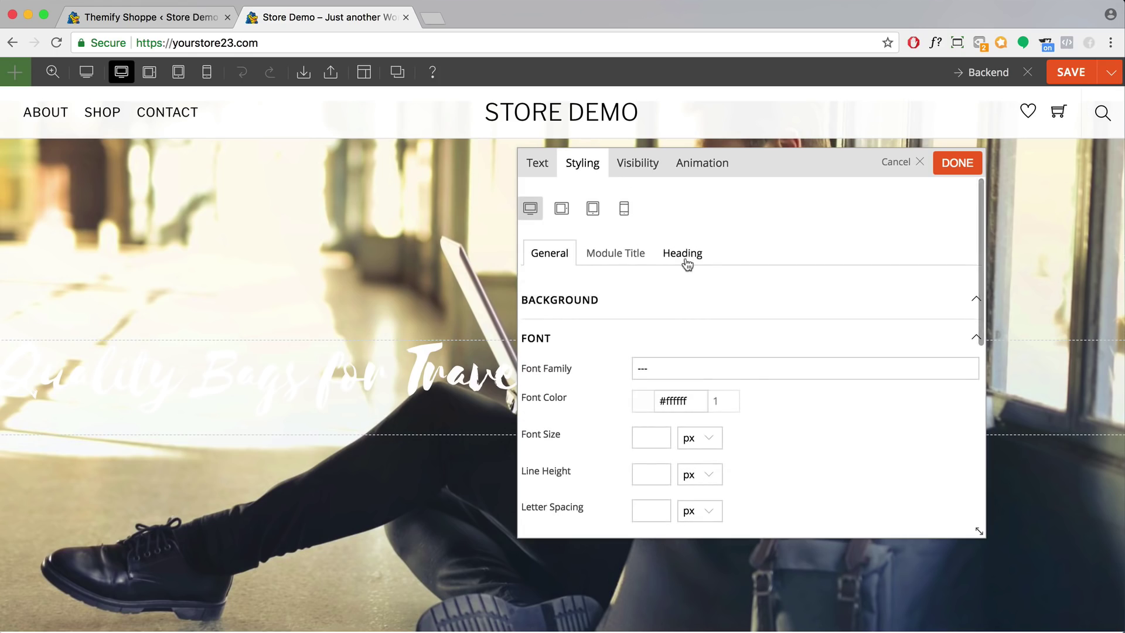
Change the headline's Heading 1 font family to Open Sans and move the panel aside
left_click(689, 253)
left_click(701, 308)
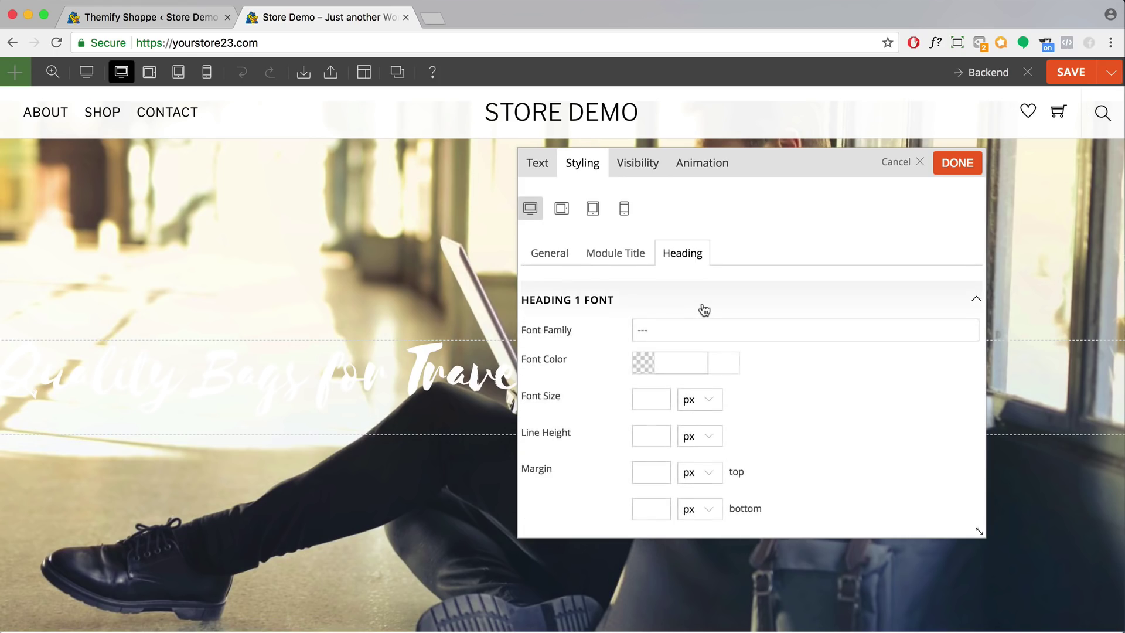
scroll(580, 264, "down", 3)
left_click(665, 251)
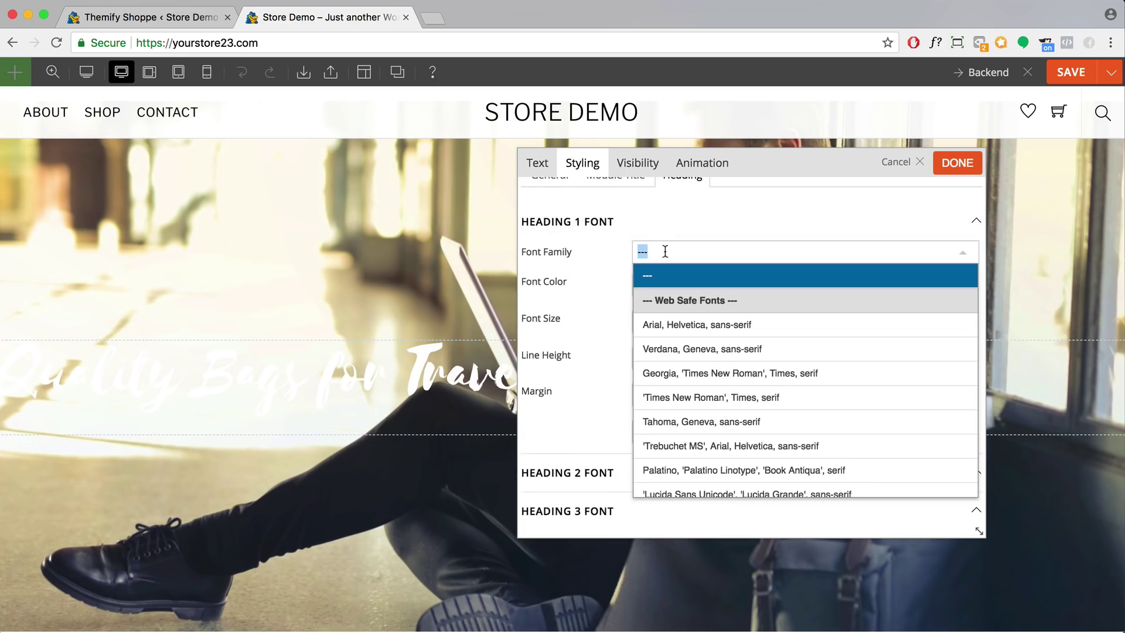
type("Open")
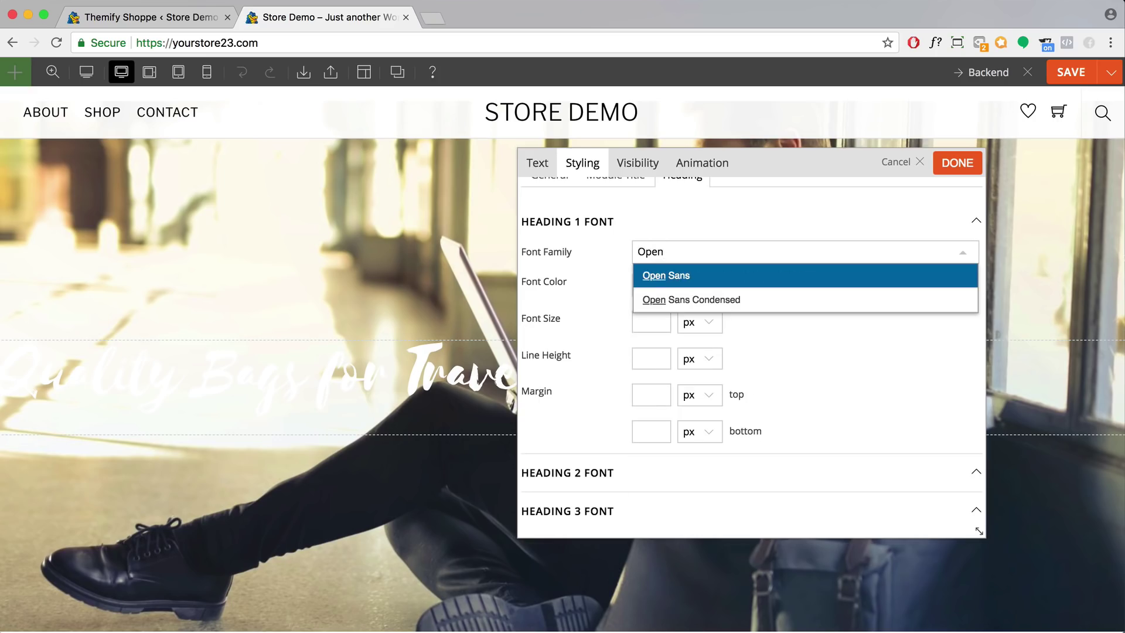
left_click(707, 273)
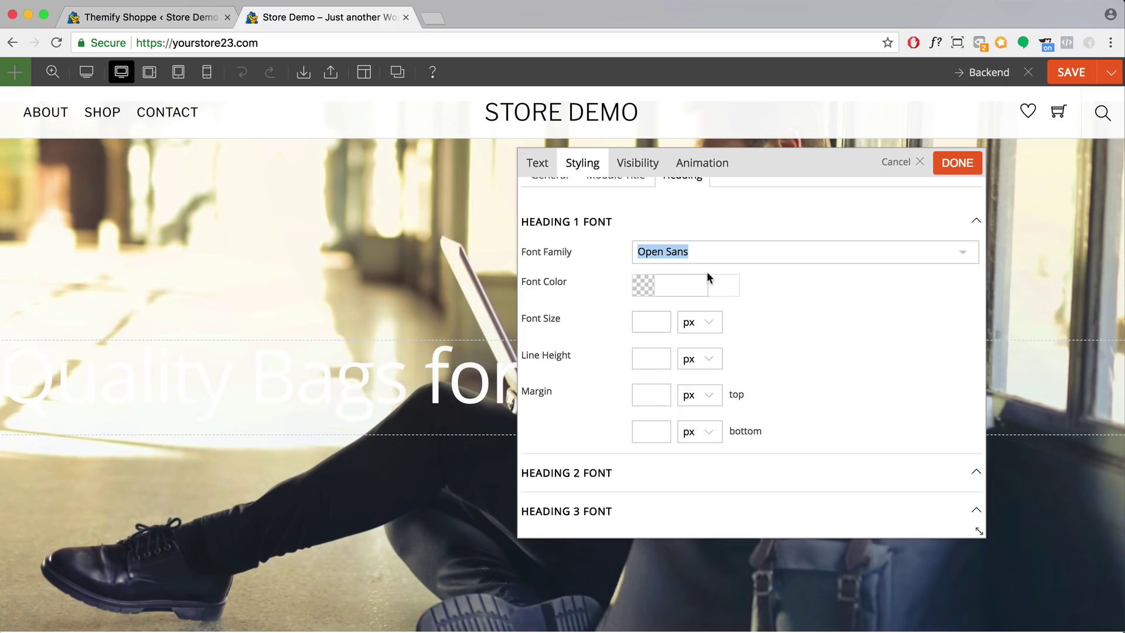
left_click_drag(749, 172, 821, 154)
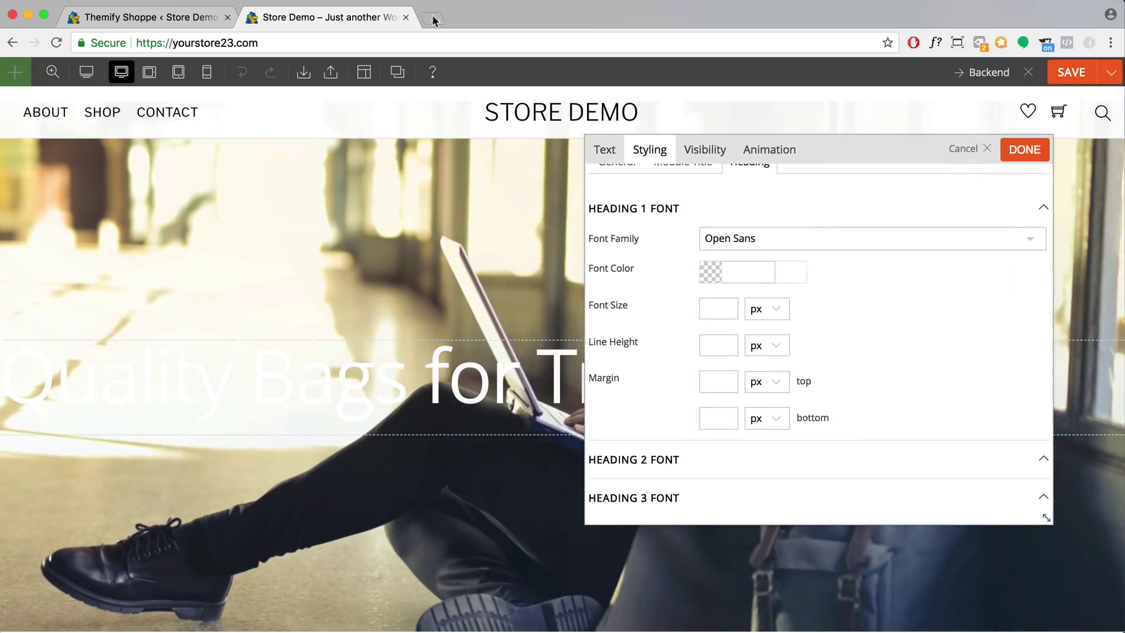
left_click(432, 18)
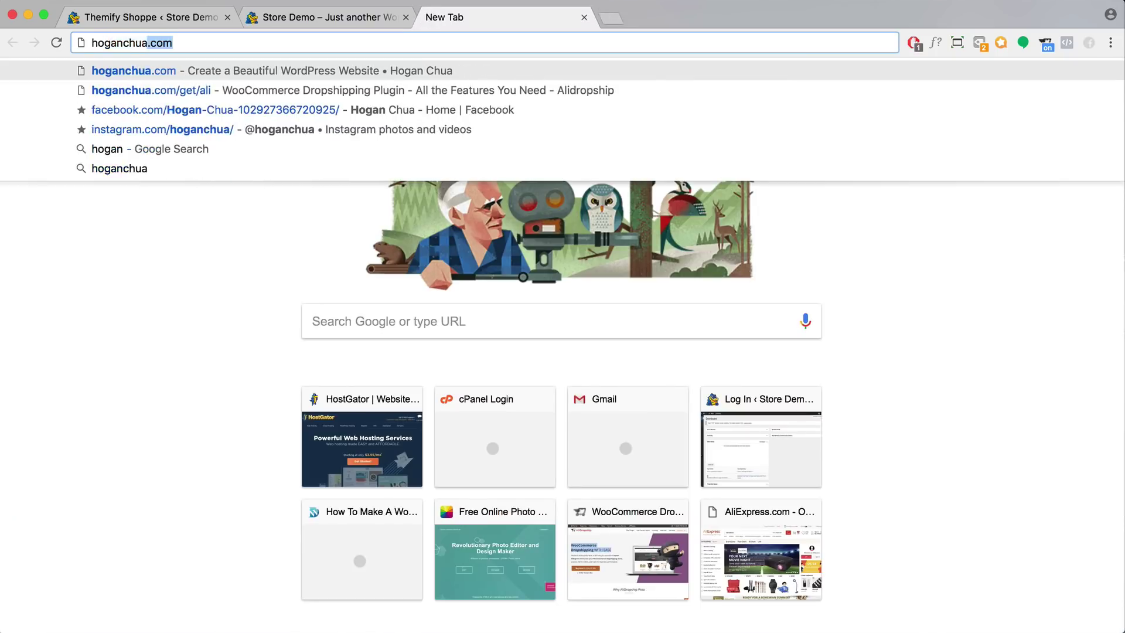
key("Return")
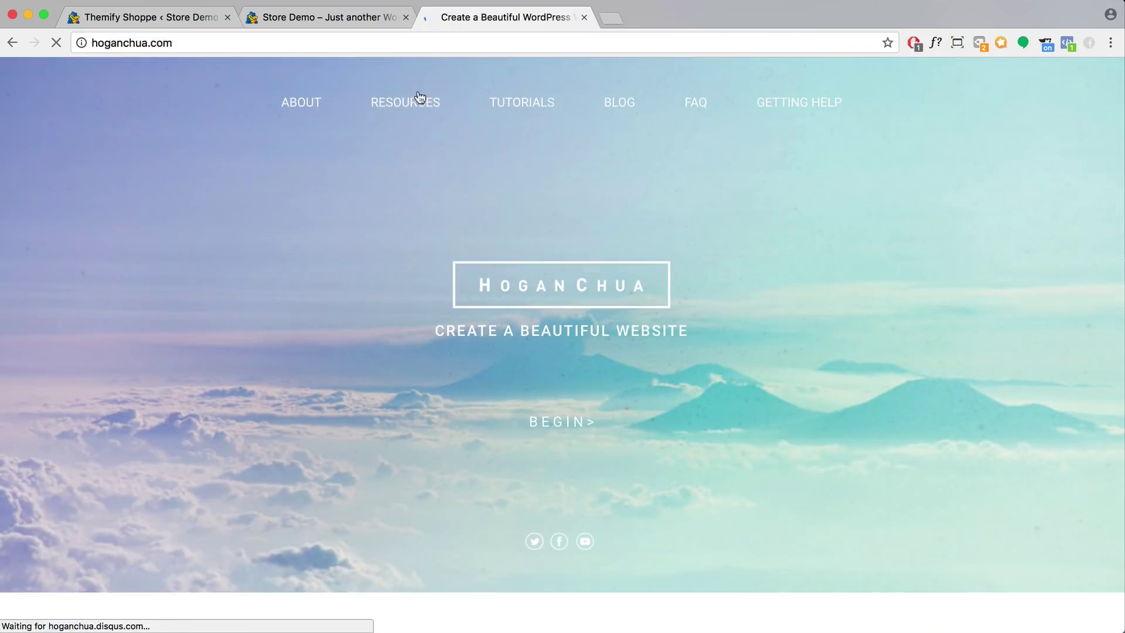
mouse_move(407, 110)
left_click(406, 187)
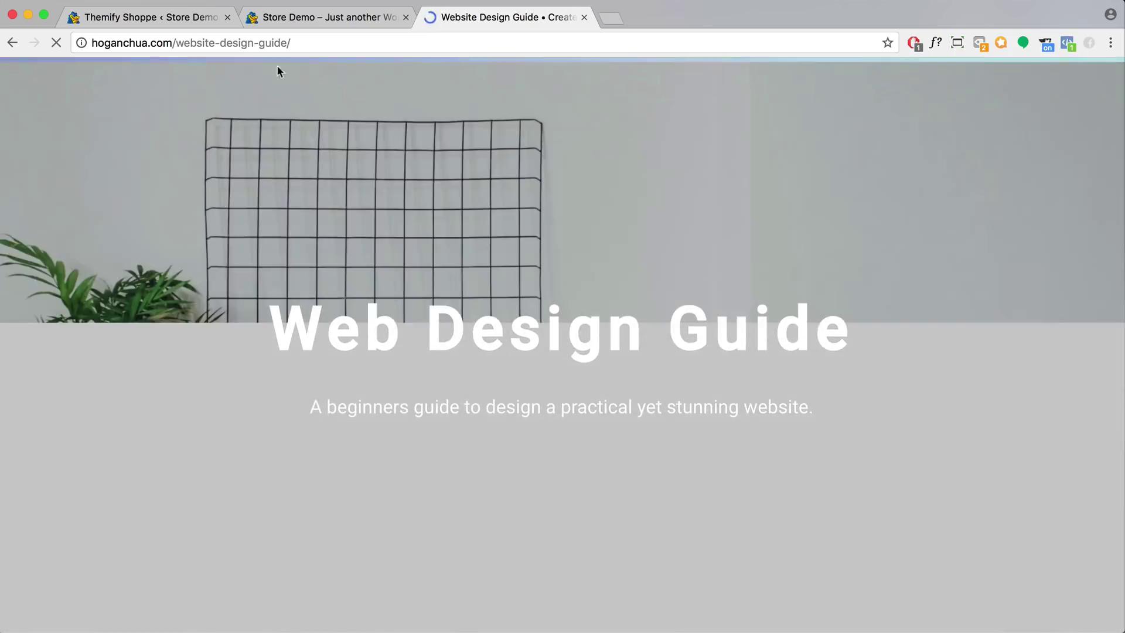
Scroll the guide to its font-family recommendations, then return to the store editor tab
scroll(514, 202, "down", 20)
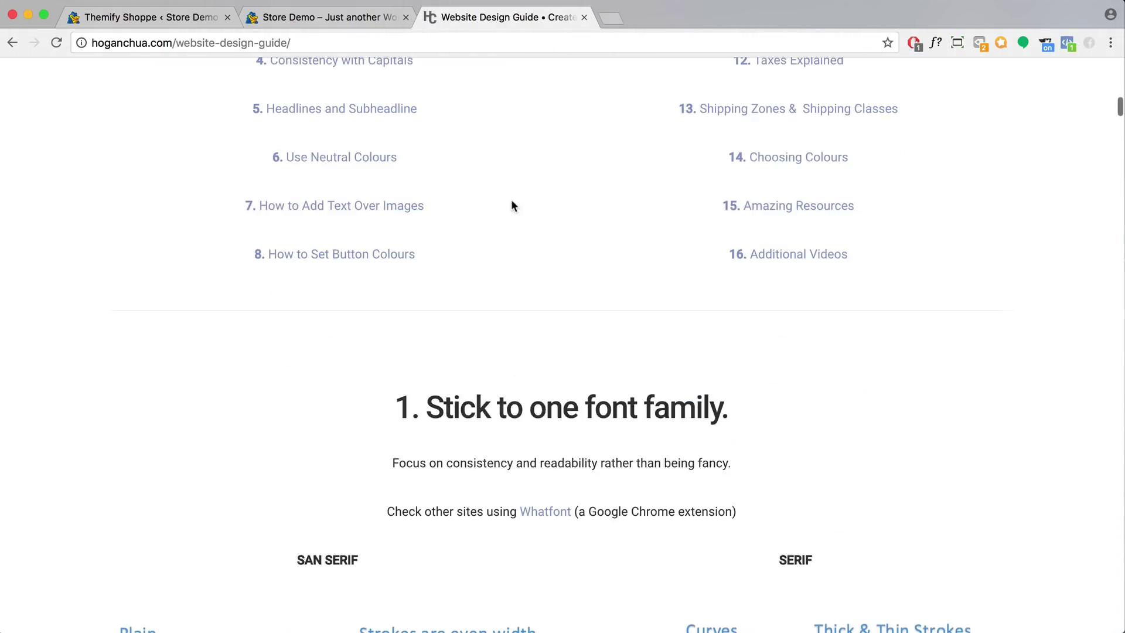
scroll(512, 198, "up", 7)
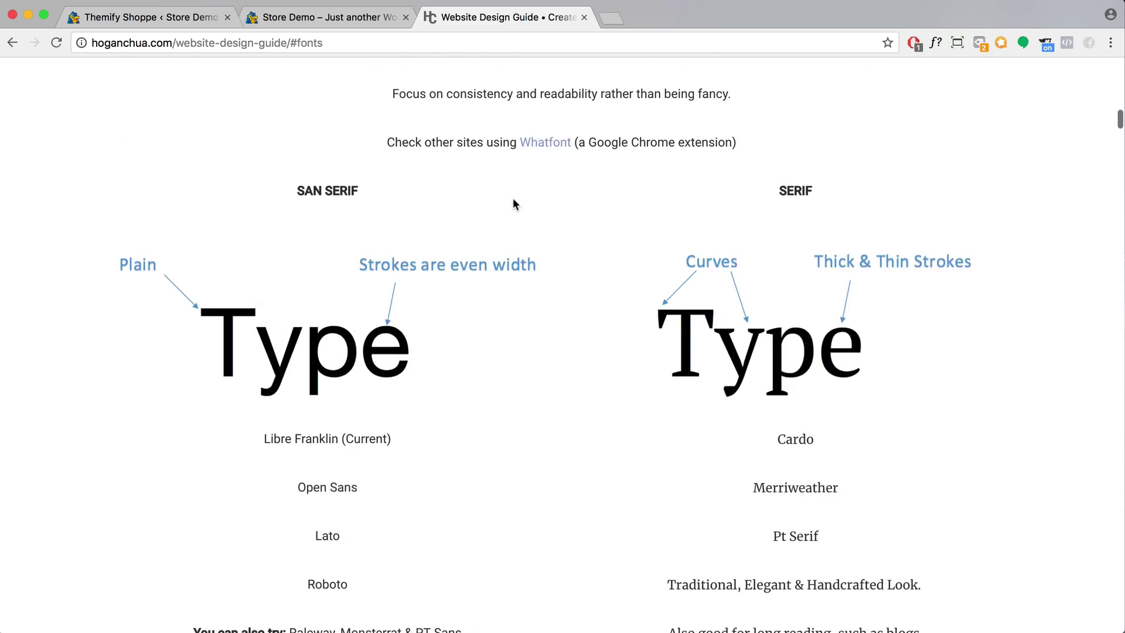
left_click_drag(761, 163, 388, 156)
scroll(778, 424, "down", 5)
left_click(325, 17)
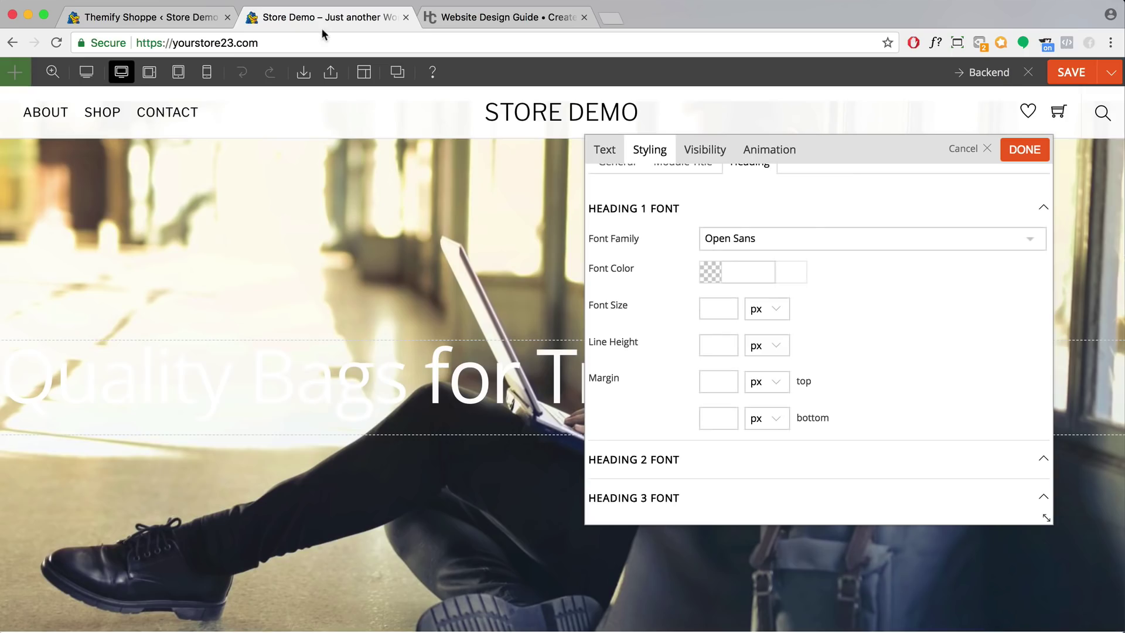
Clear the Open Sans heading font to restore the script font and close the settings
left_click(832, 241)
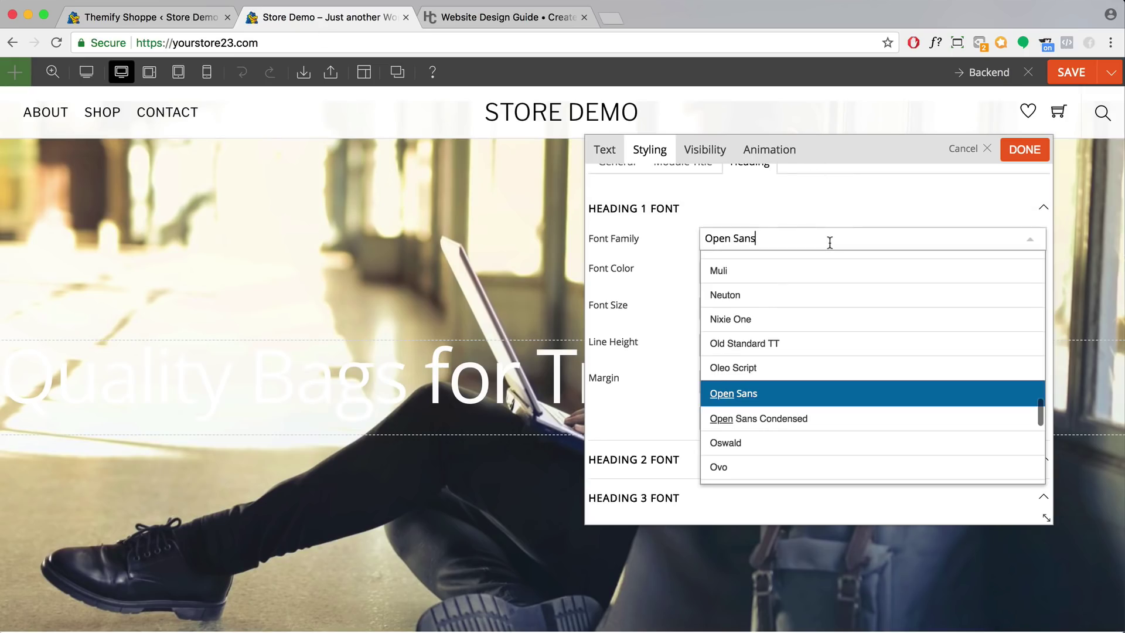
key("BackSpace")
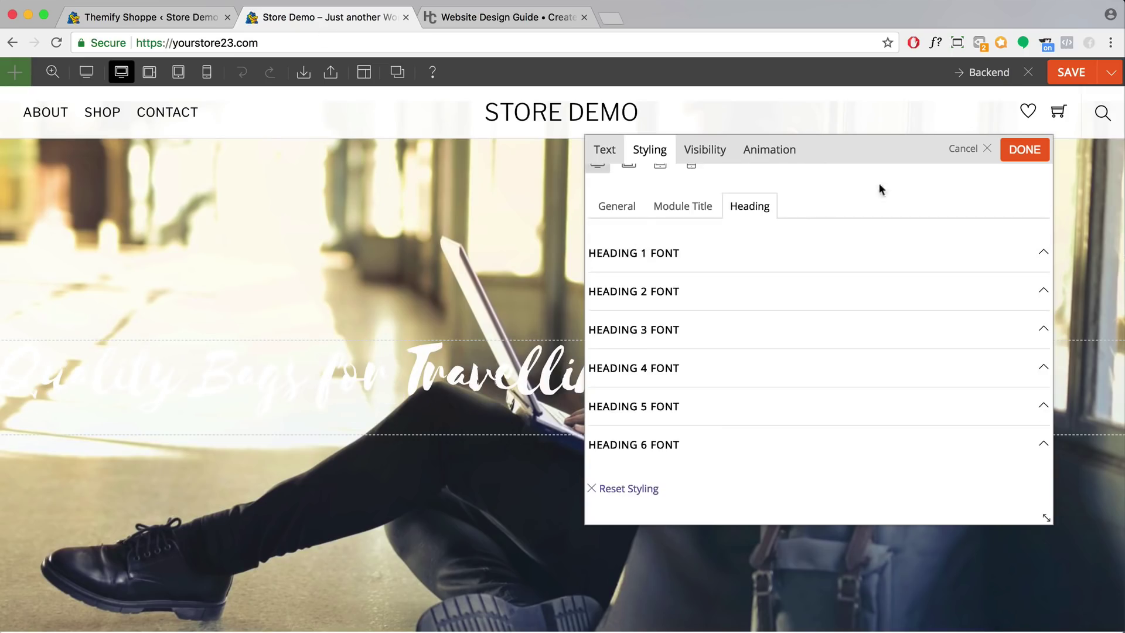
left_click(1022, 155)
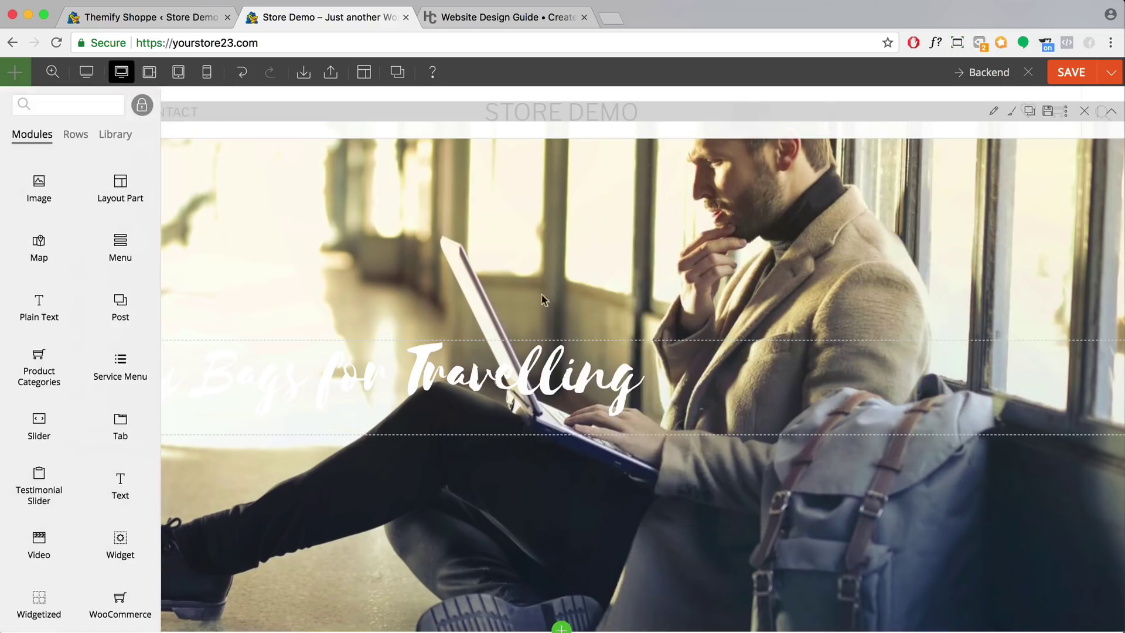
Add a Text module under the headline with 'Trusted by businessman, world travellers and urban city explorers.' from Word
scroll(531, 297, "down", 1)
scroll(531, 297, "down", 2)
scroll(272, 299, "up", 1)
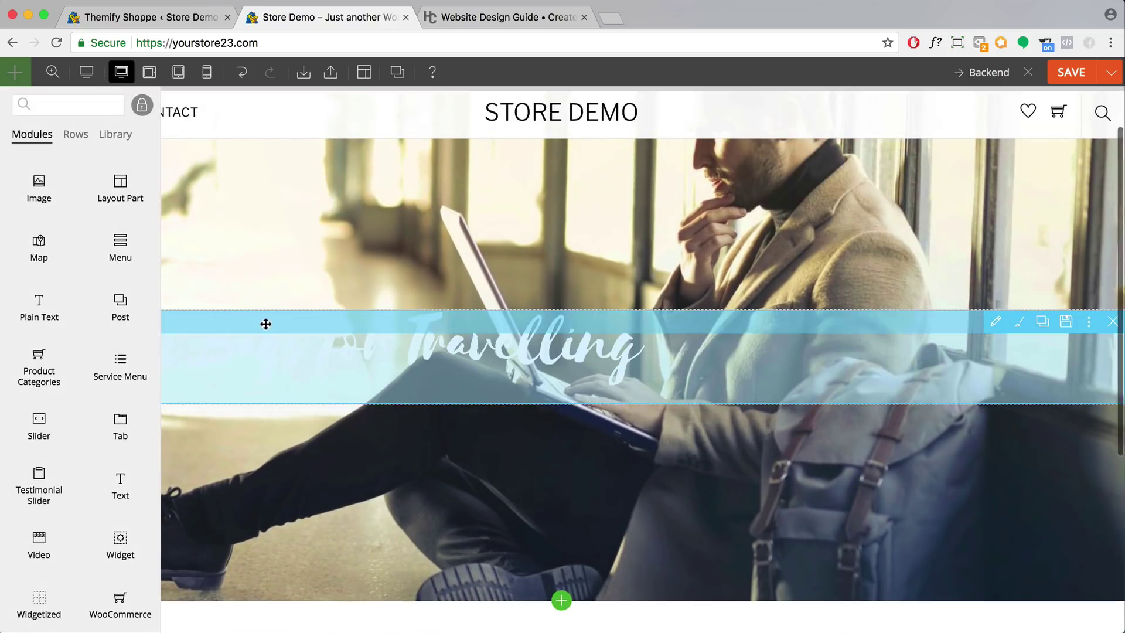
left_click_drag(117, 486, 171, 409)
key("shift+Left")
key("shift+Left")
key("shift+Left")
key("shift+Left")
key("shift+Left")
key("shift+Left")
key("shift+Left")
key("shift+Left")
key("shift+Left")
key("shift+Left")
key("shift+Left")
key("shift+Left")
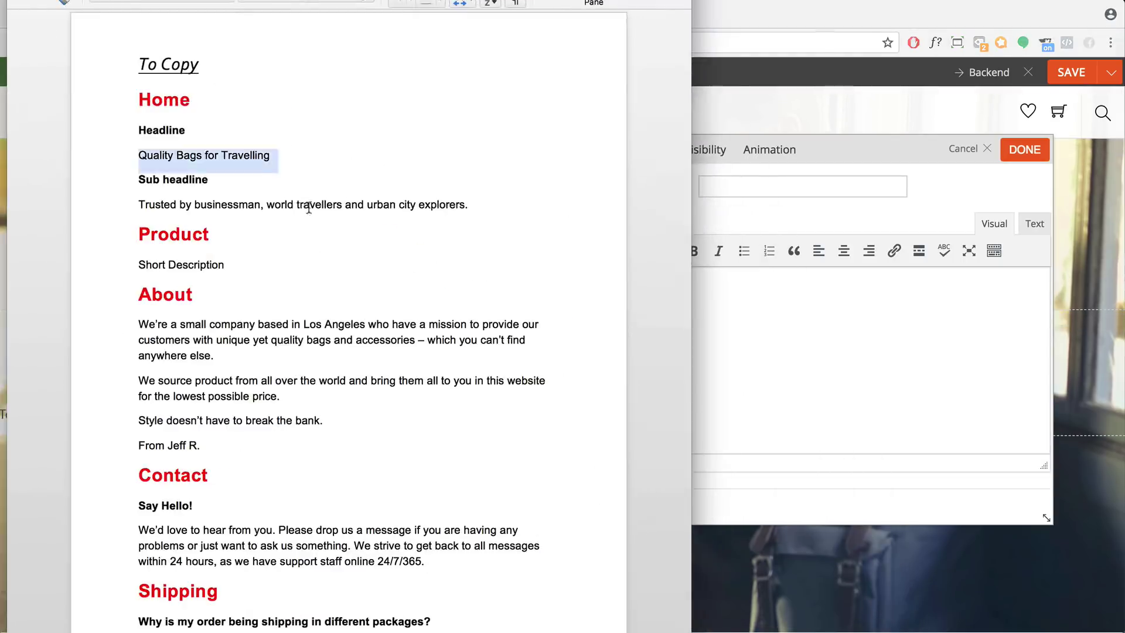
left_click(308, 206)
left_click_drag(480, 206, 147, 204)
key("super+c")
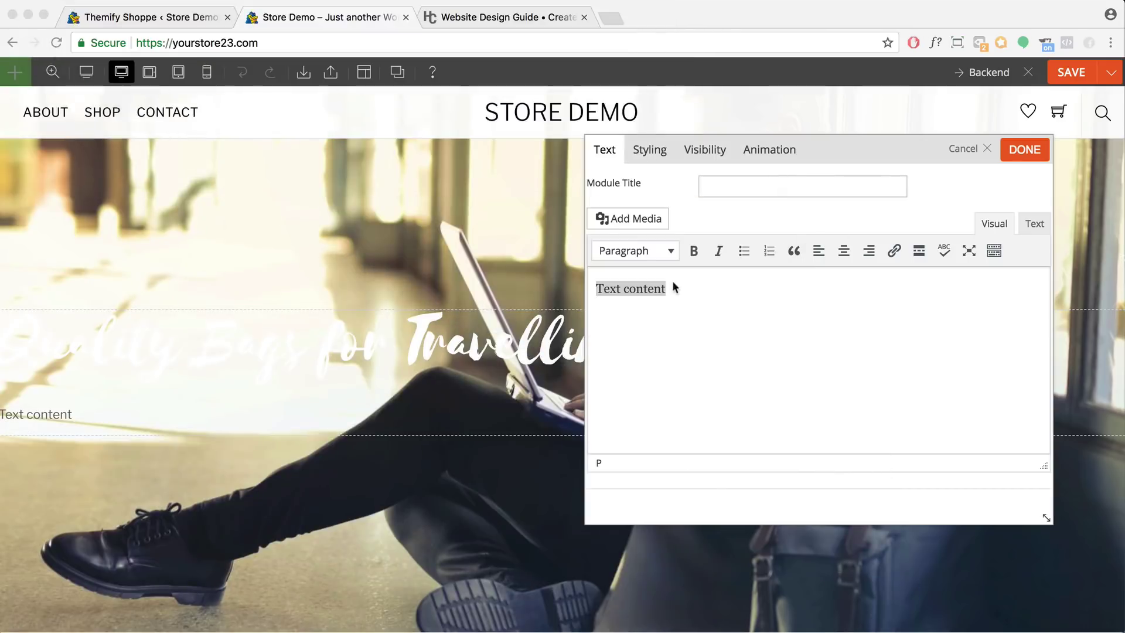
key("super+Tab")
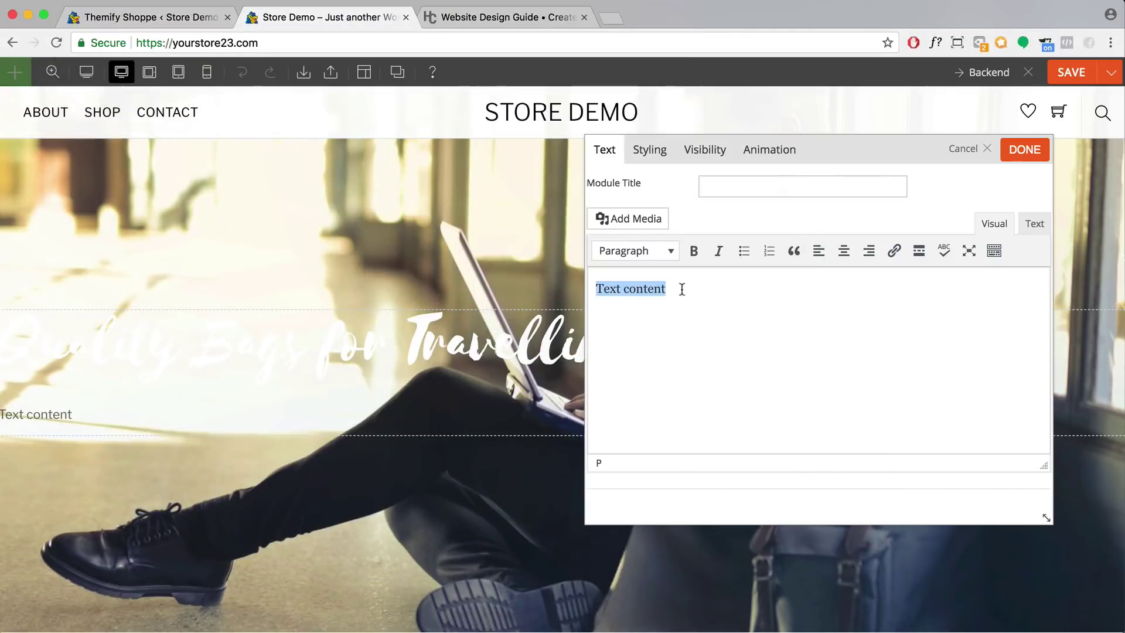
key("super+v")
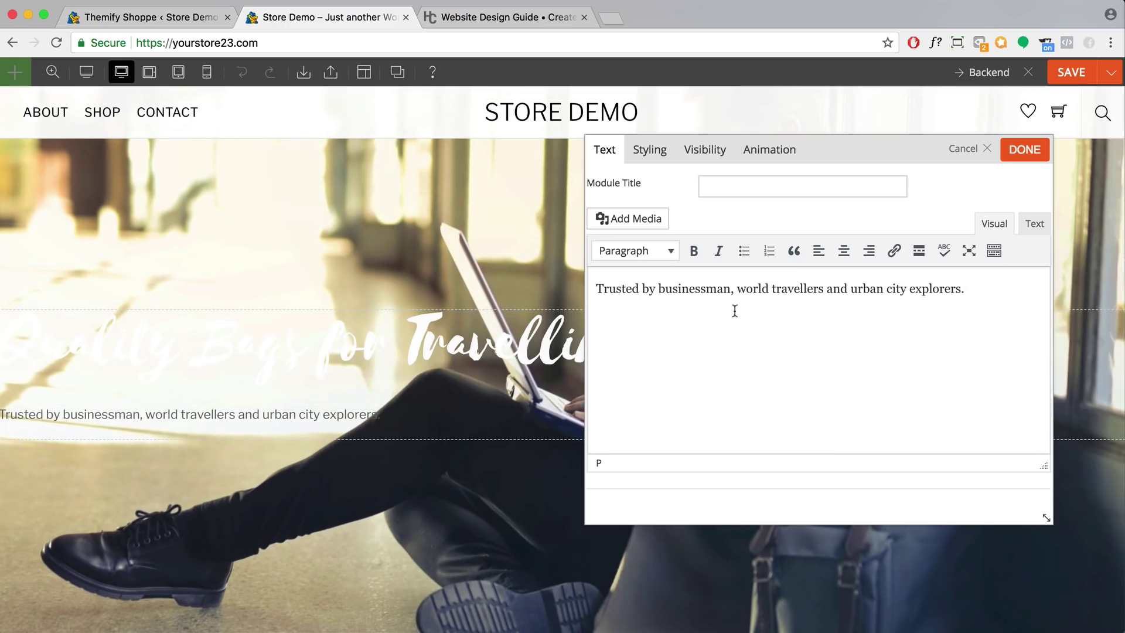
left_click_drag(930, 297, 596, 290)
key("Right")
Set the subheadline's font color to white (#ffffff) and save the module
left_click(646, 146)
left_click(643, 328)
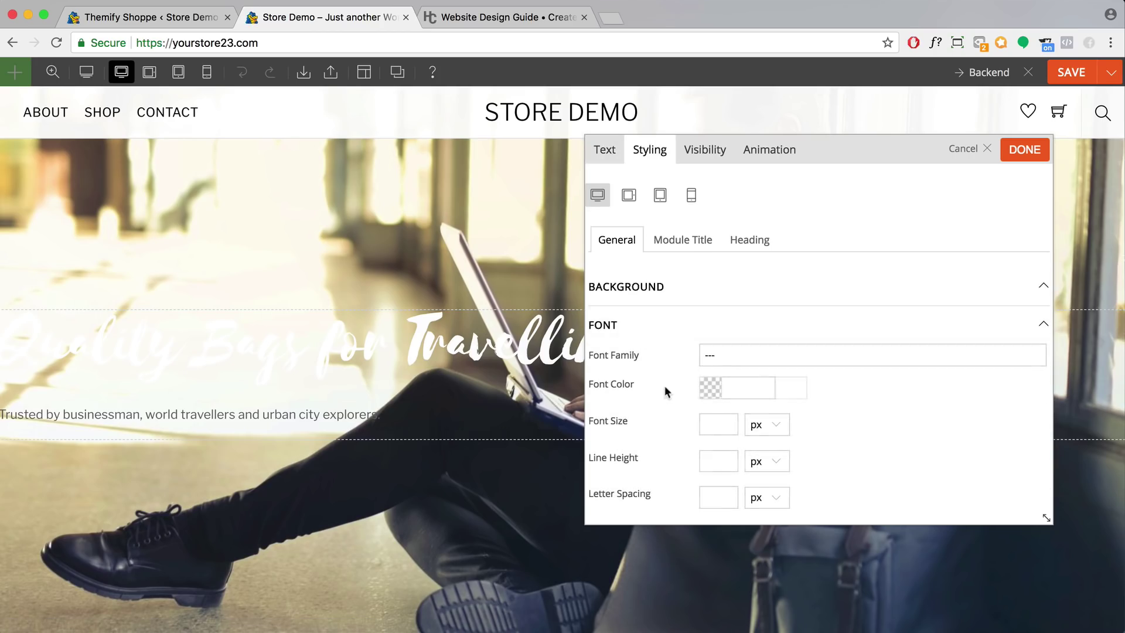
left_click(710, 395)
left_click(700, 405)
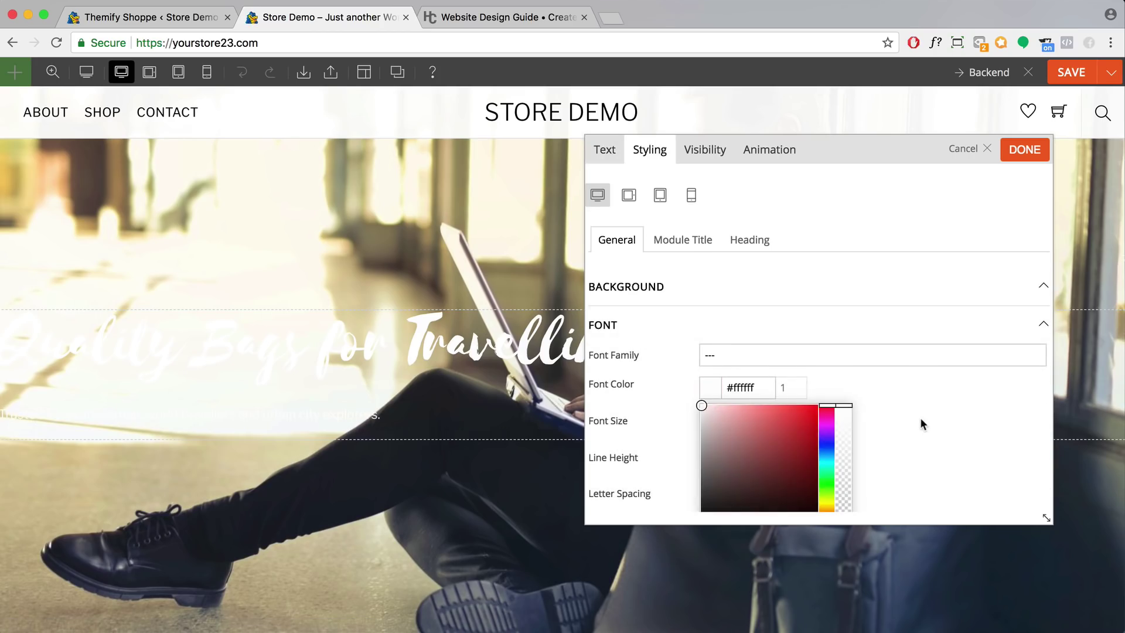
left_click(921, 419)
left_click(1030, 151)
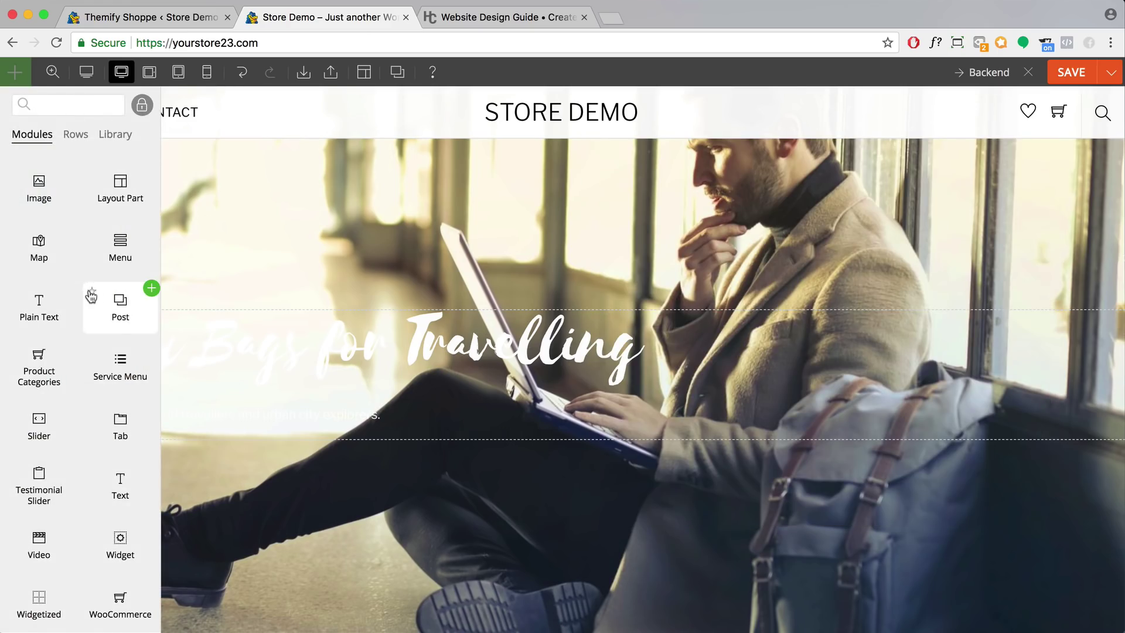
Add a Button module below the subheadline and make it square-cornered
scroll(118, 392, "up", 5)
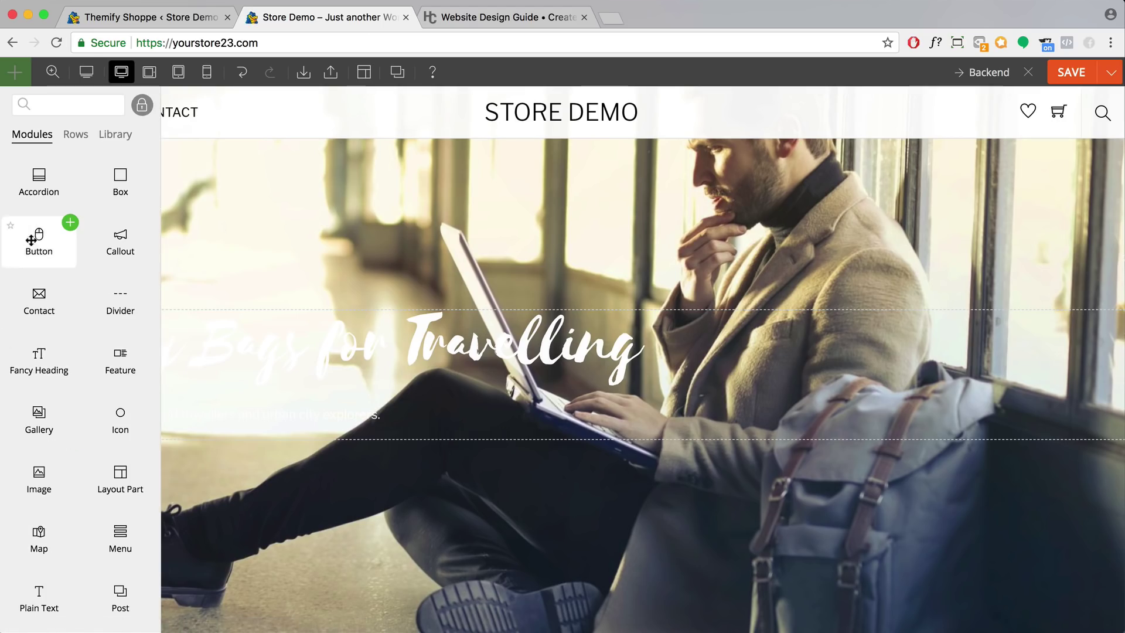
left_click_drag(35, 241, 264, 449)
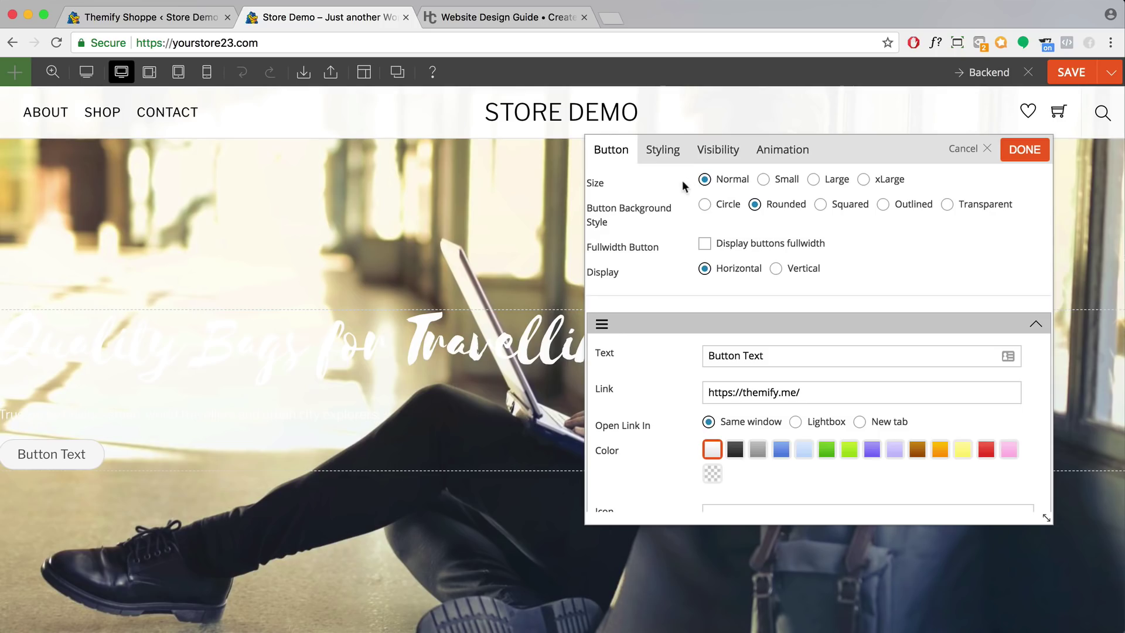
left_click_drag(608, 223, 588, 209)
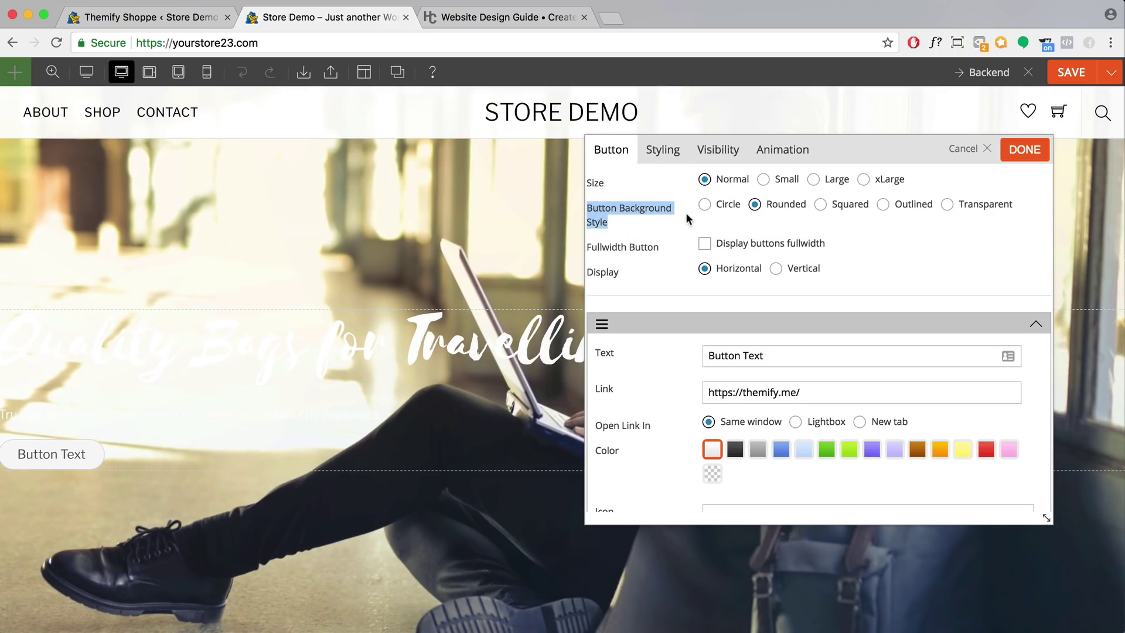
left_click(820, 205)
scroll(826, 320, "down", 1)
Label the button 'Shop Now', make it black, and bring up its Styling tab
triple_click(786, 345)
type("Shop Now")
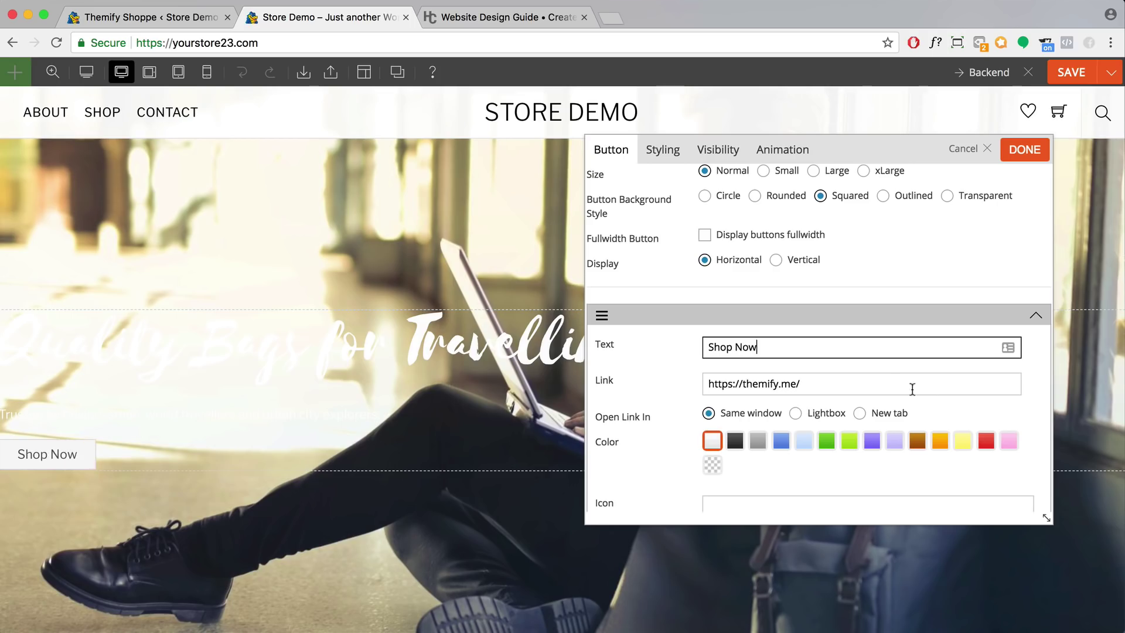
left_click(734, 443)
scroll(898, 354, "down", 1)
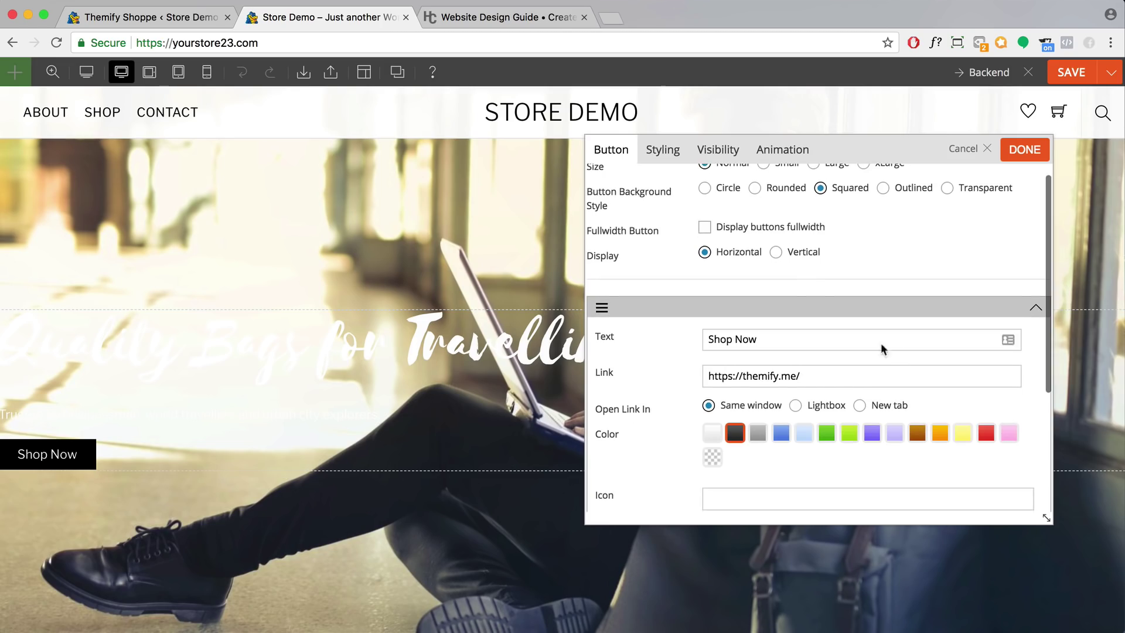
left_click(662, 154)
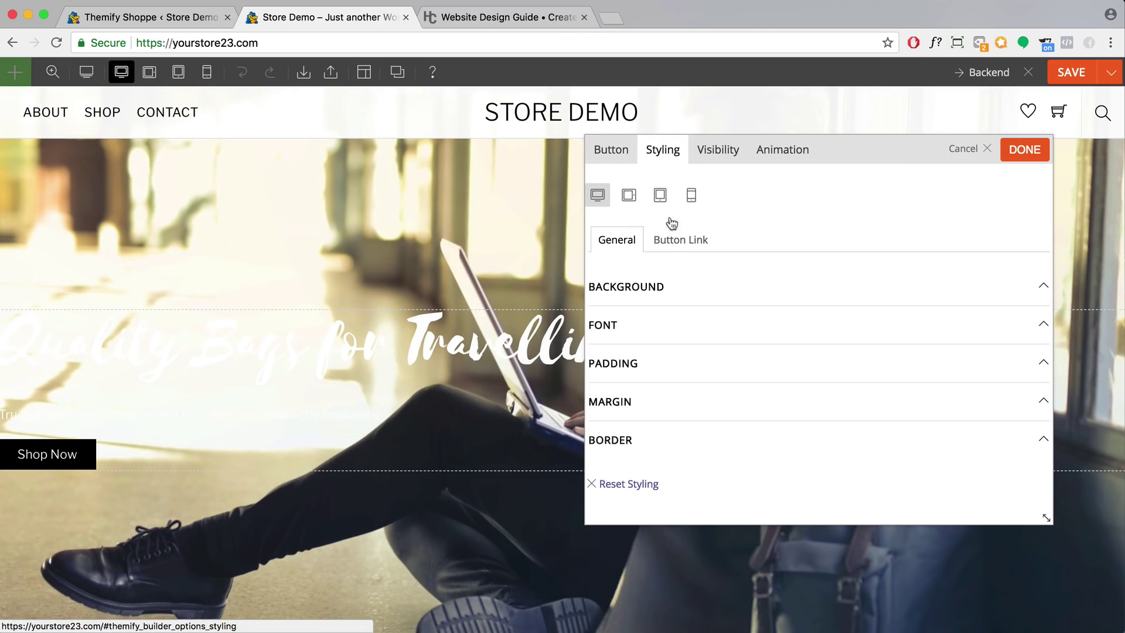
Check the button link's styling and background settings, then return to the main button settings
left_click(667, 240)
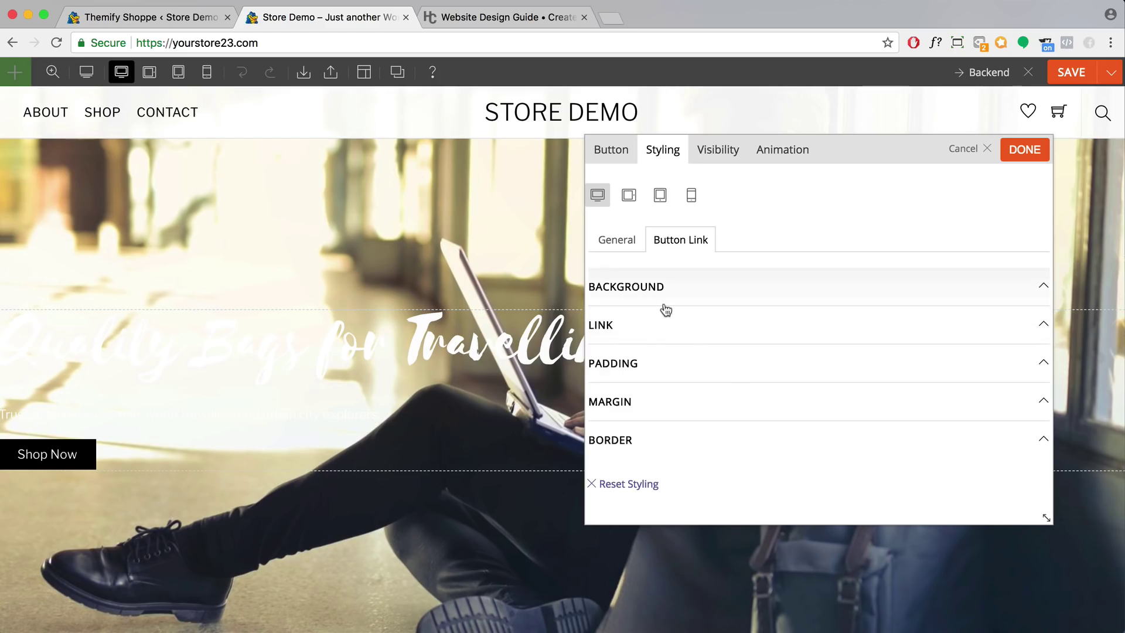
left_click(689, 289)
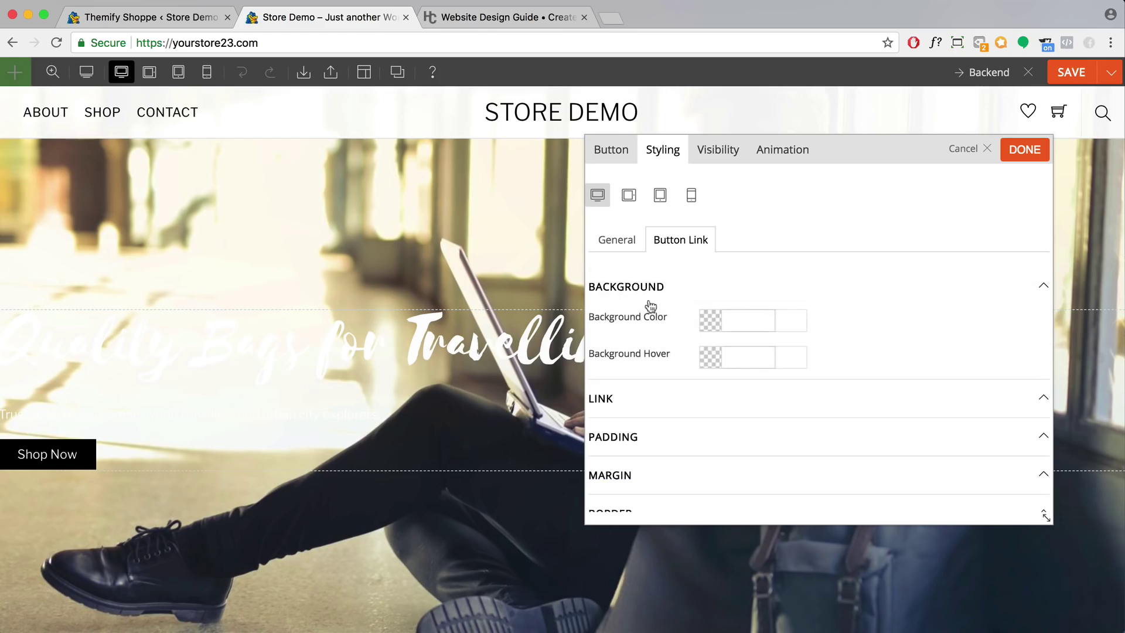
left_click(678, 289)
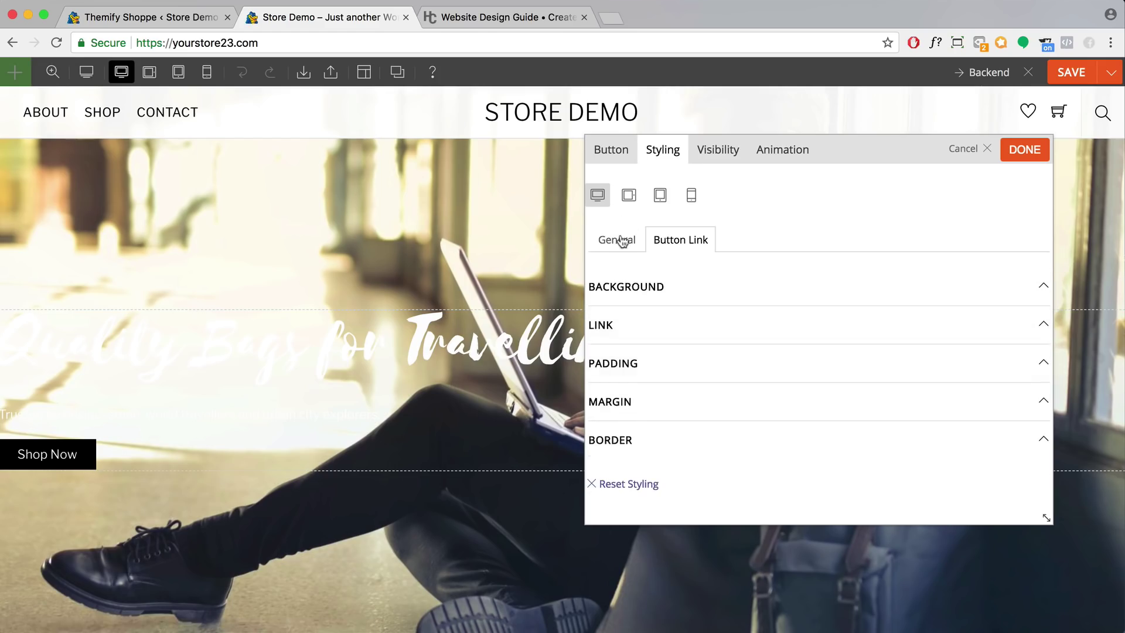
left_click(615, 240)
left_click(611, 151)
left_click_drag(802, 376, 668, 375)
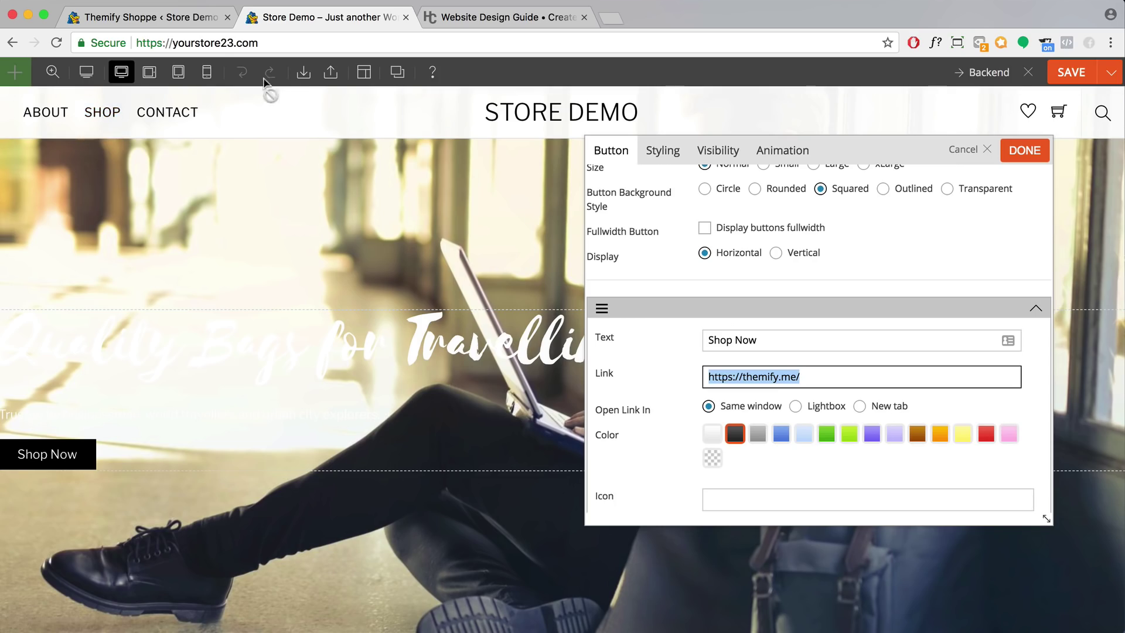
left_click(293, 43)
key("ctrl+c")
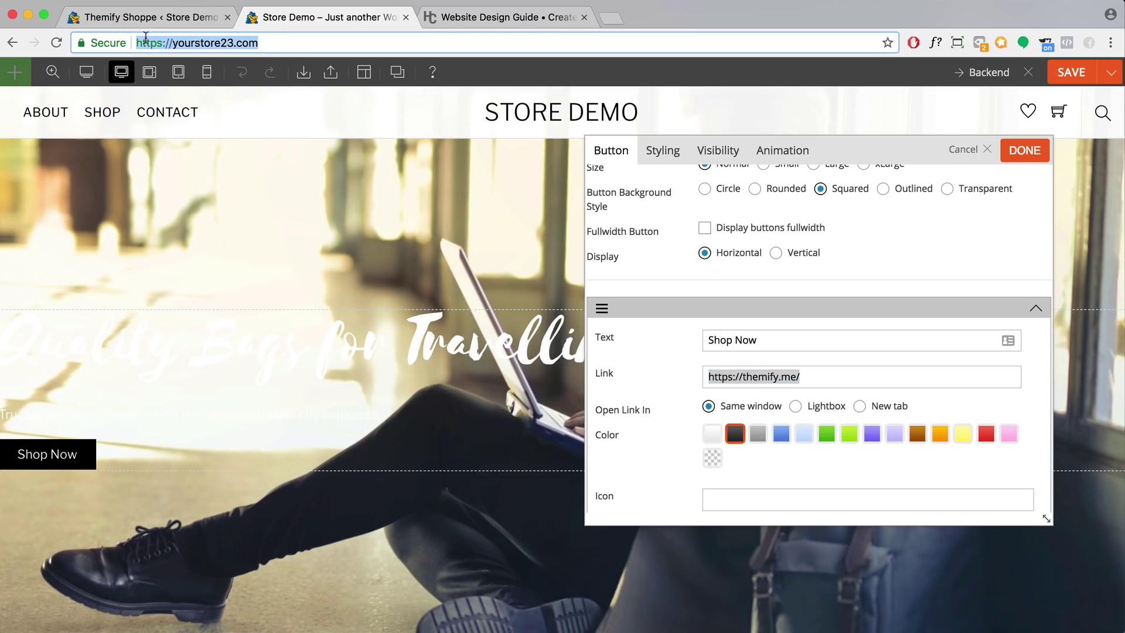
left_click_drag(836, 376, 610, 372)
key("ctrl+v")
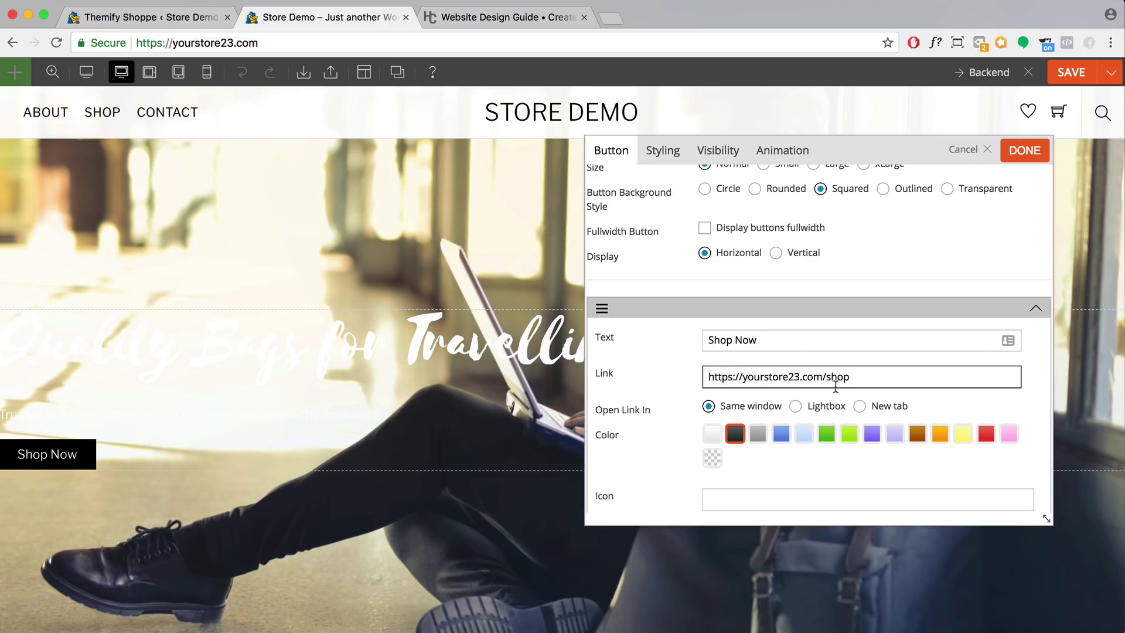
scroll(836, 386, "down", 2)
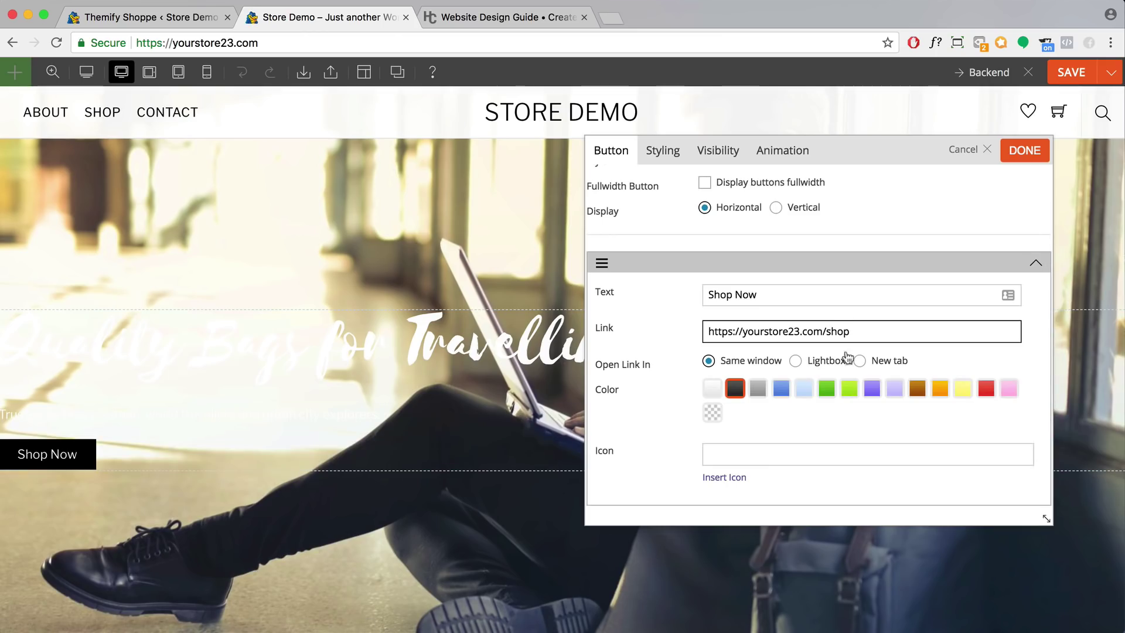
left_click_drag(856, 332, 706, 332)
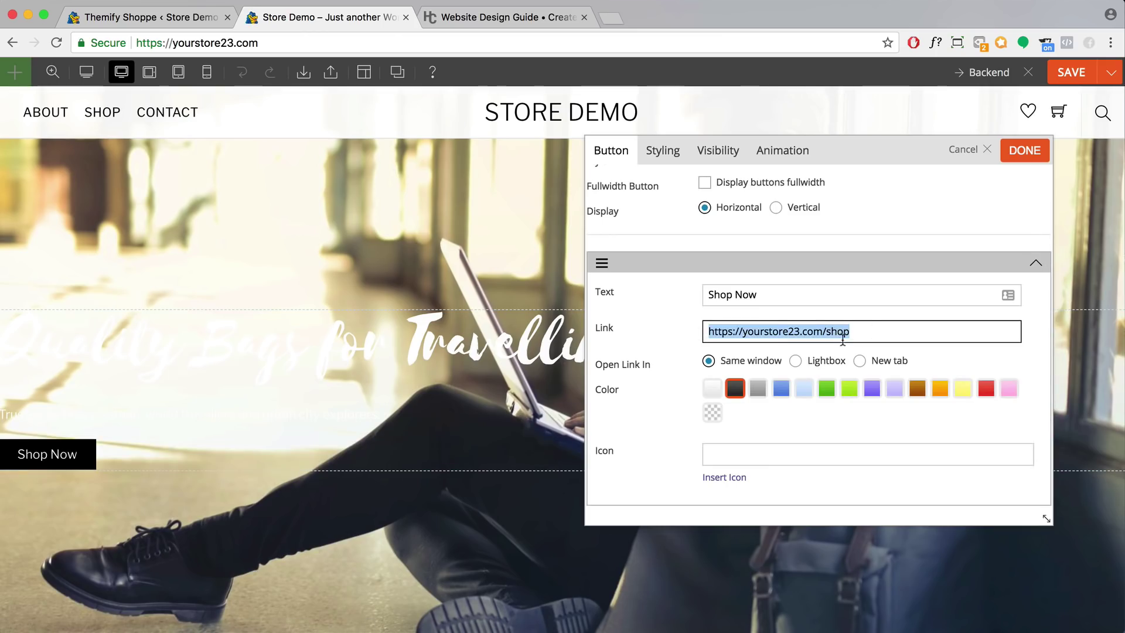
scroll(844, 337, "down", 5)
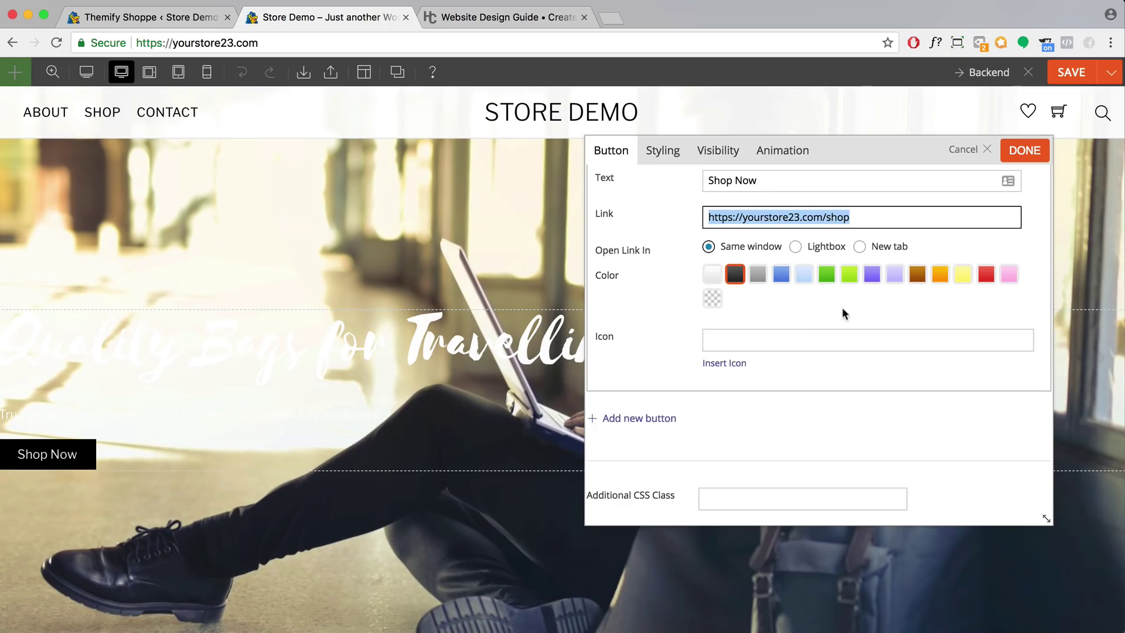
scroll(843, 311, "up", 3)
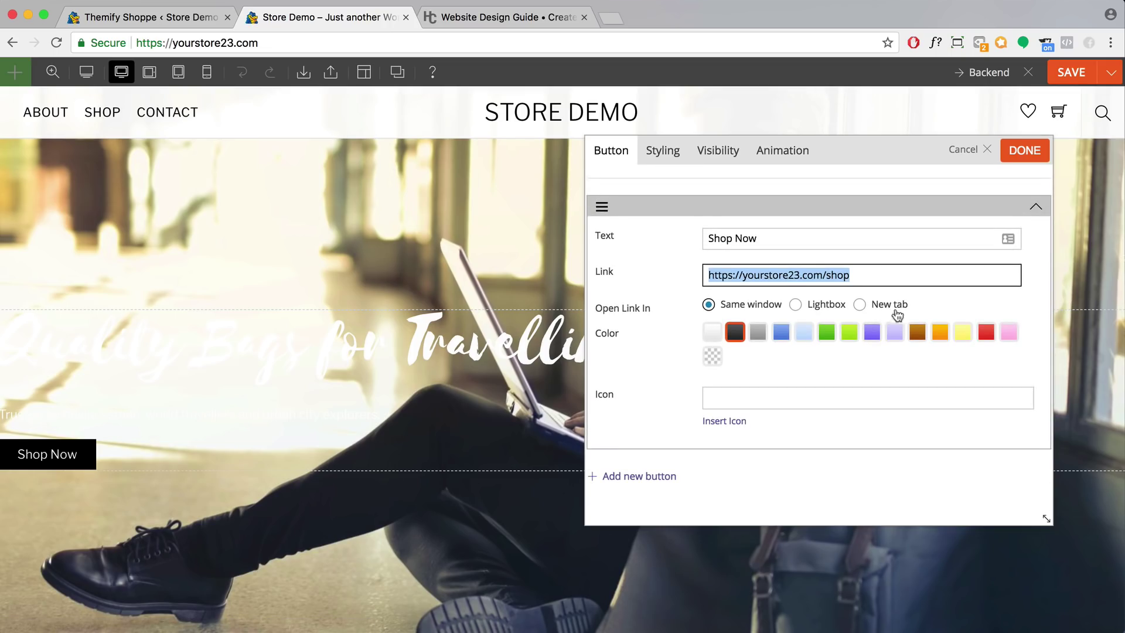
scroll(891, 309, "up", 3)
left_click(1019, 152)
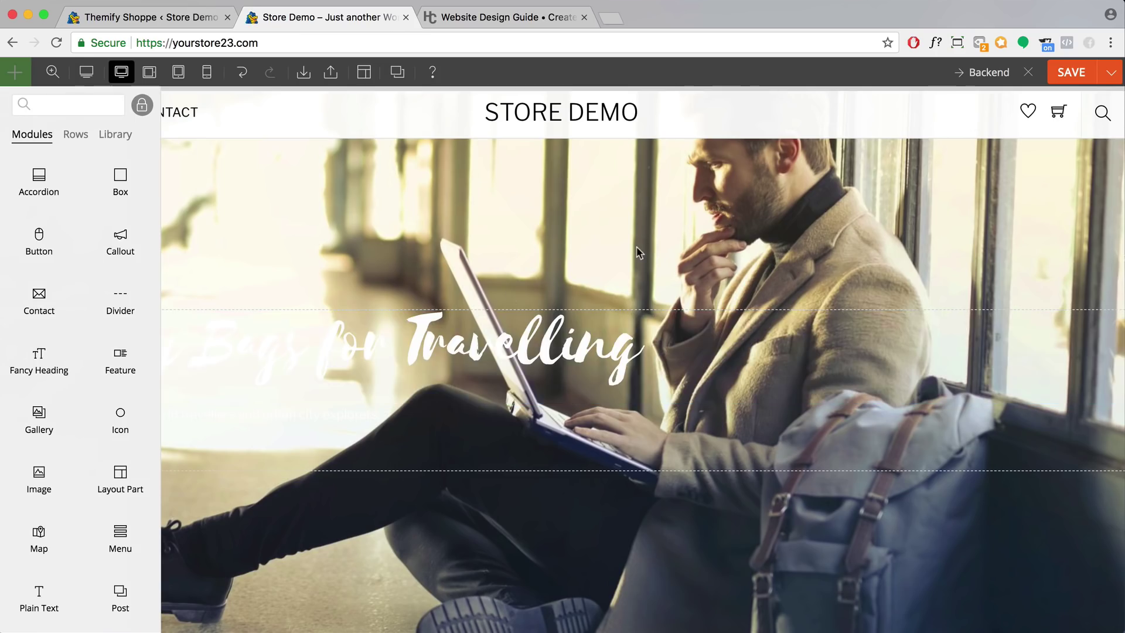
Open the hero row's Styling options at the Row Overlay section
left_click(142, 105)
scroll(515, 288, "up", 2)
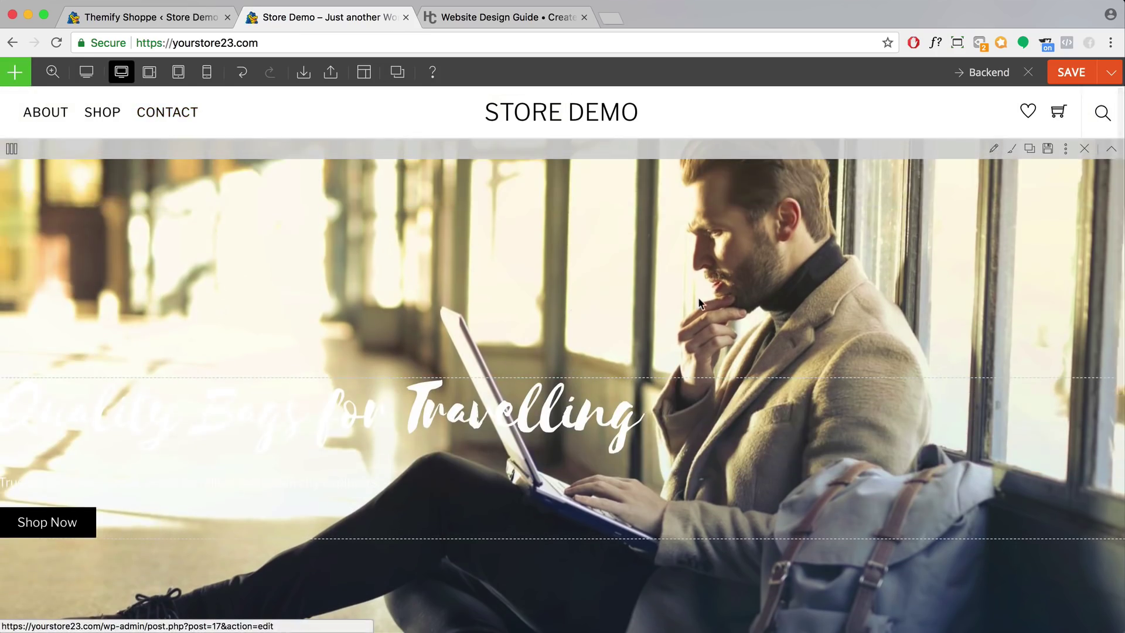
left_click(994, 151)
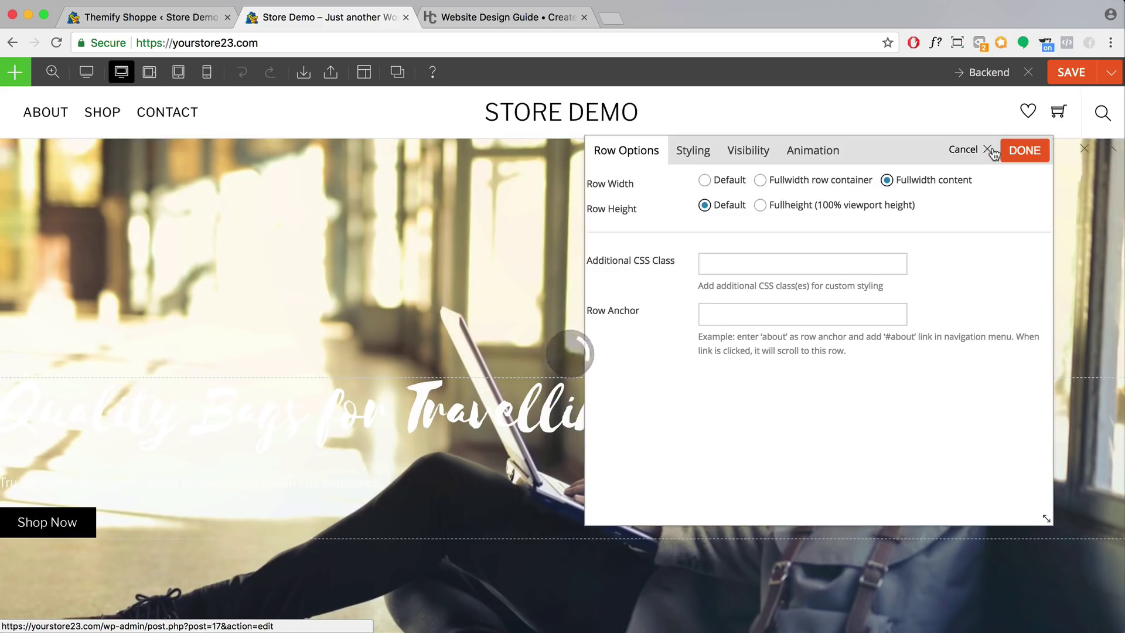
left_click(693, 152)
left_click(705, 252)
left_click(704, 252)
left_click(676, 289)
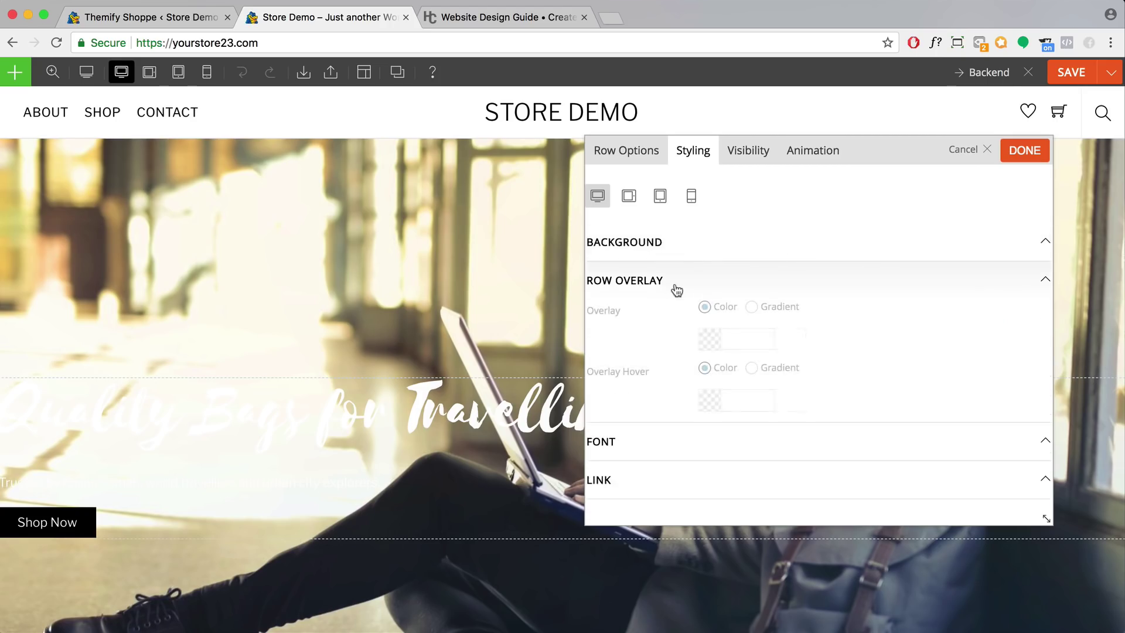
scroll(676, 289, "down", 3)
Set the row overlay color to black #000000 at 0.2 opacity
left_click(709, 256)
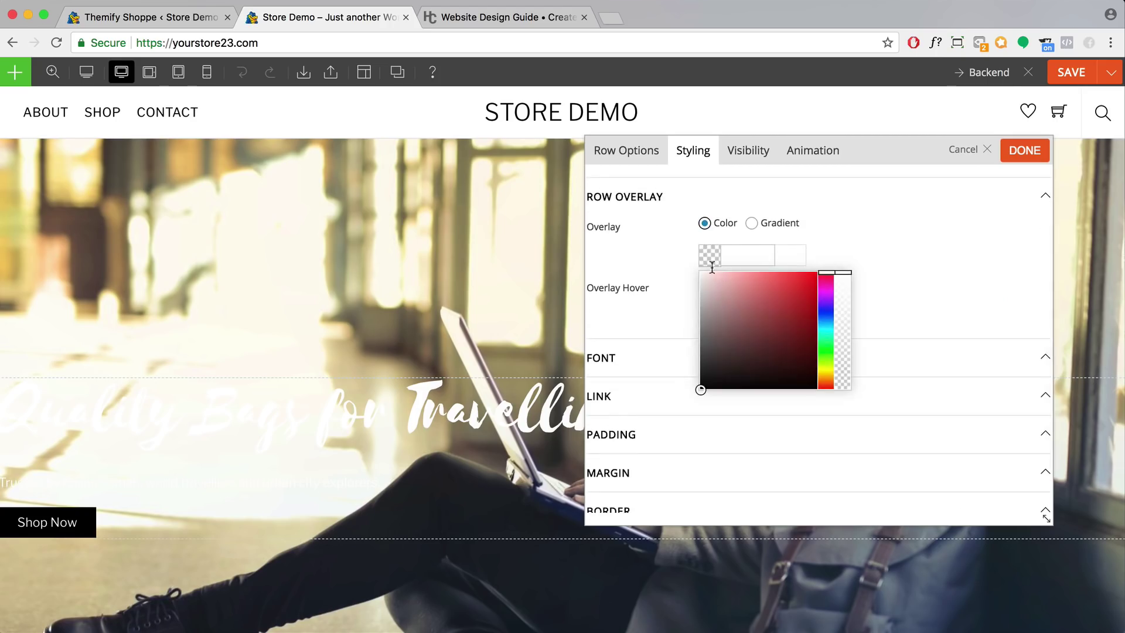
mouse_move(717, 276)
left_mouse_down()
mouse_move(721, 359)
mouse_move(635, 434)
left_mouse_up()
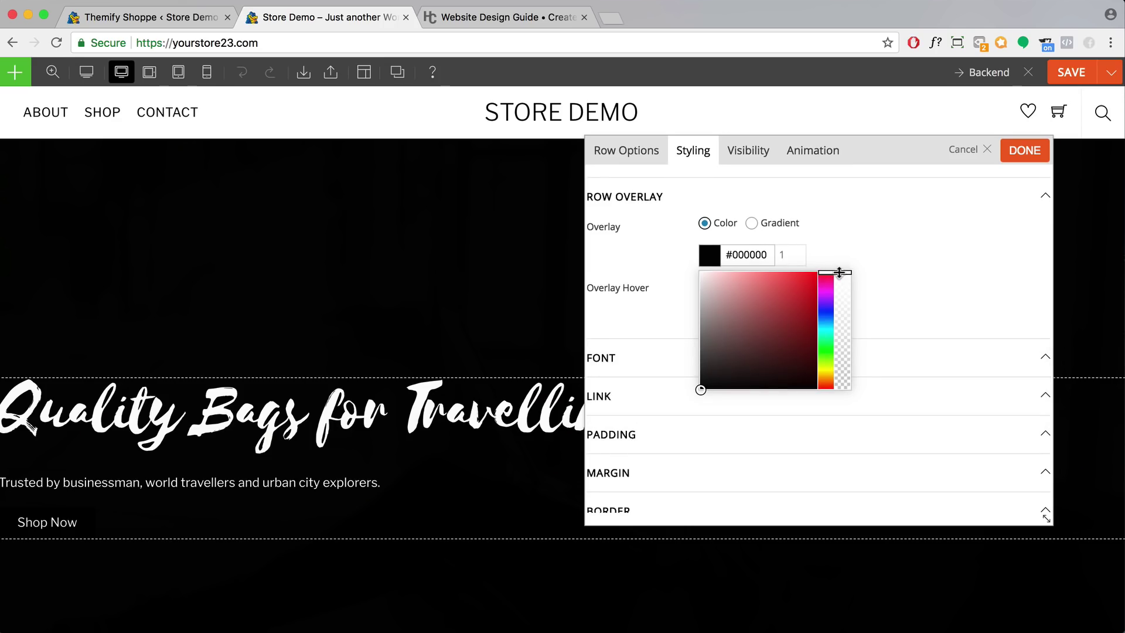
double_click(785, 255)
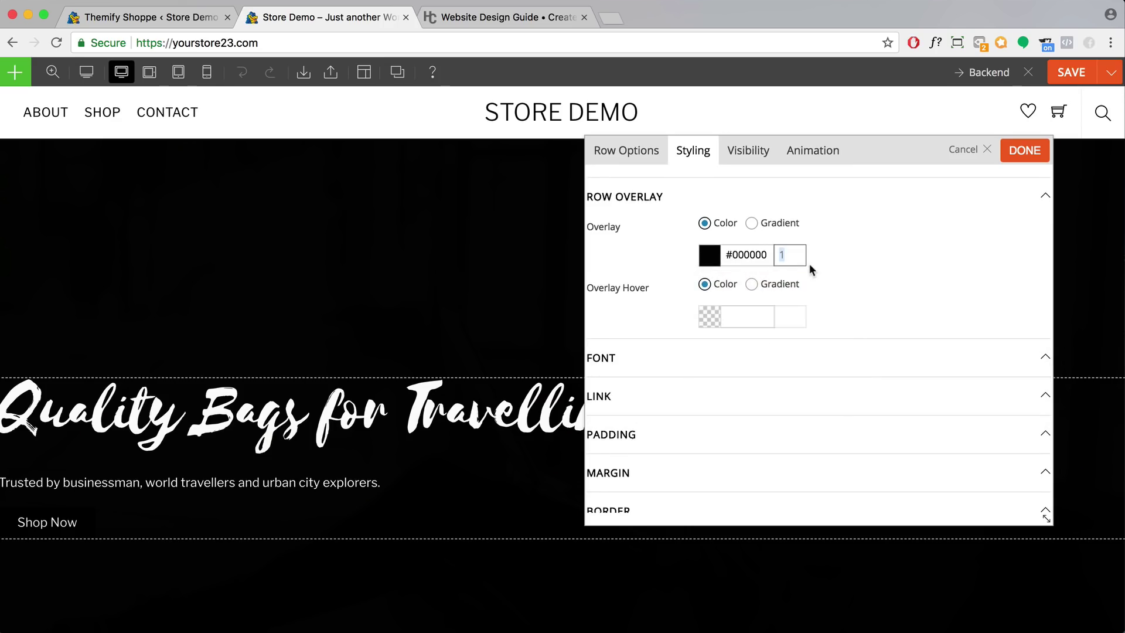
type("0.2")
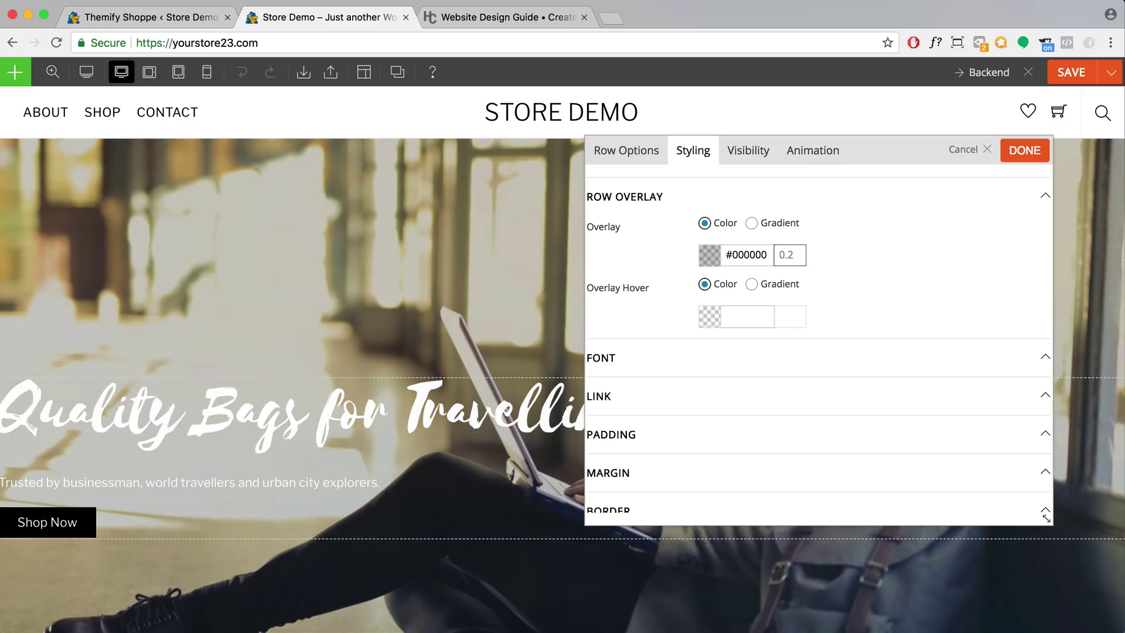
left_click(853, 273)
Make the hover overlay black at 0.25 opacity, apply the row settings, and save
left_click(715, 317)
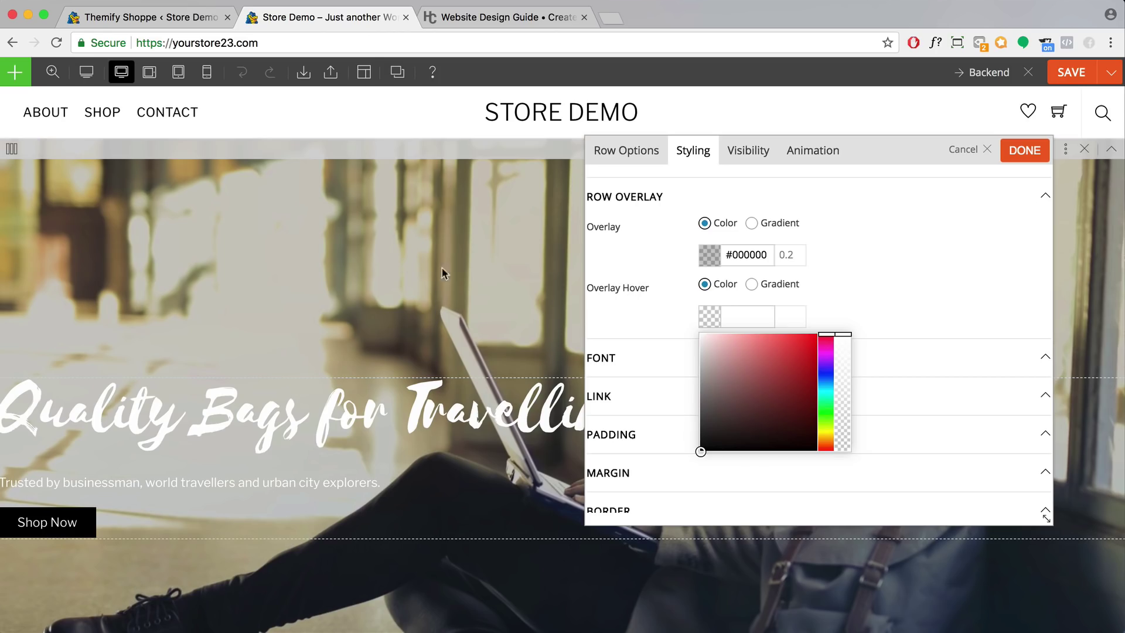
left_click_drag(729, 359, 673, 469)
left_click(791, 315)
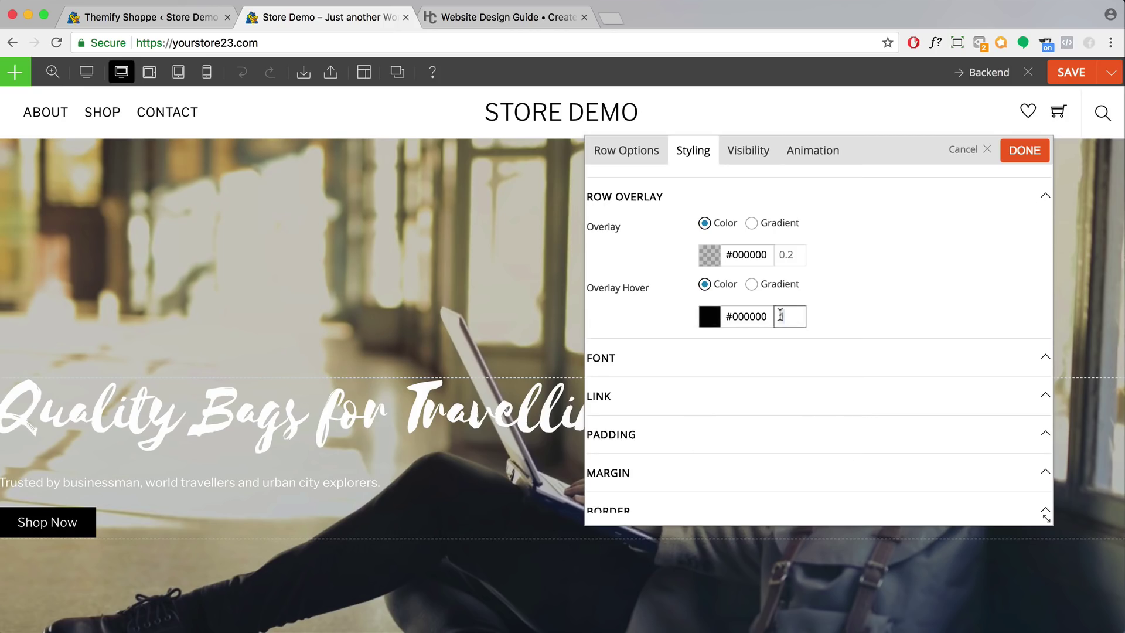
type("0.25")
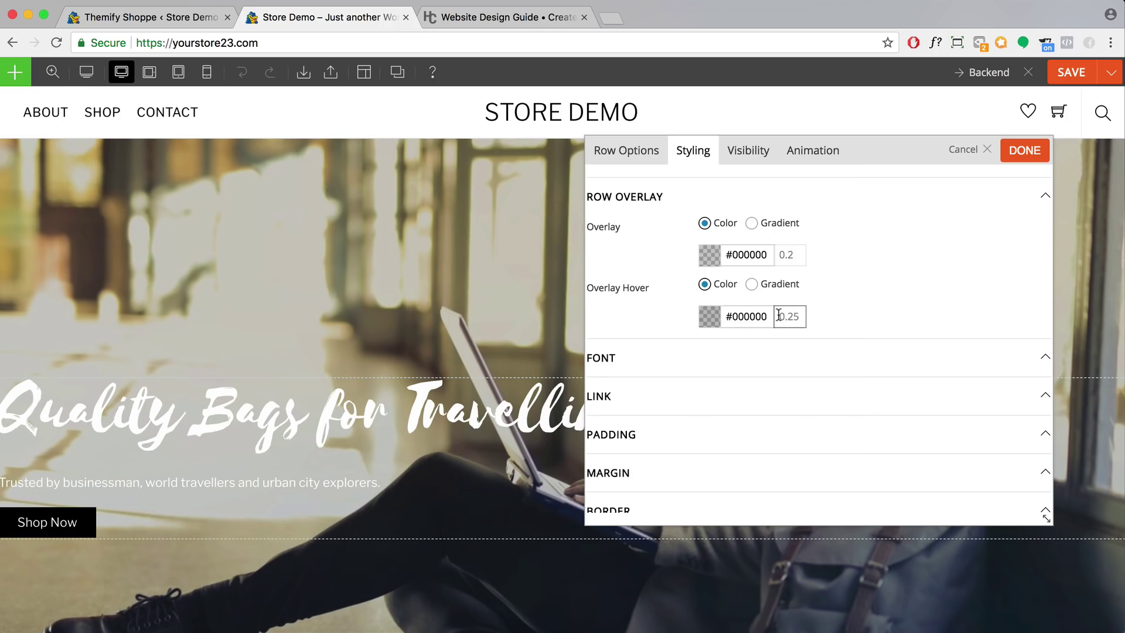
left_click(1021, 154)
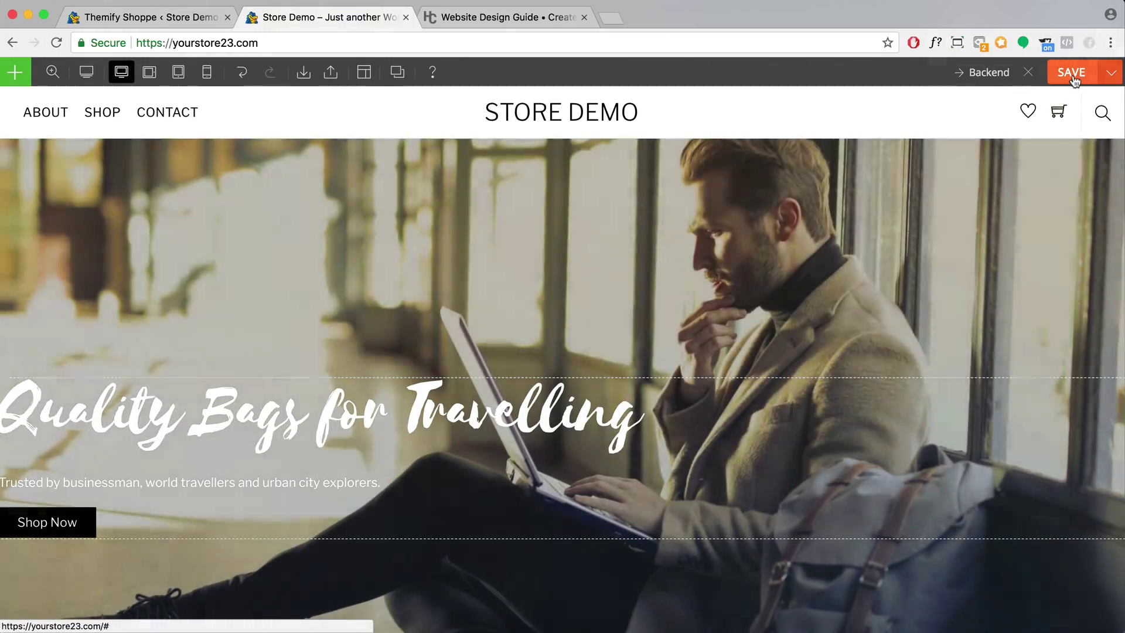
left_click(1074, 74)
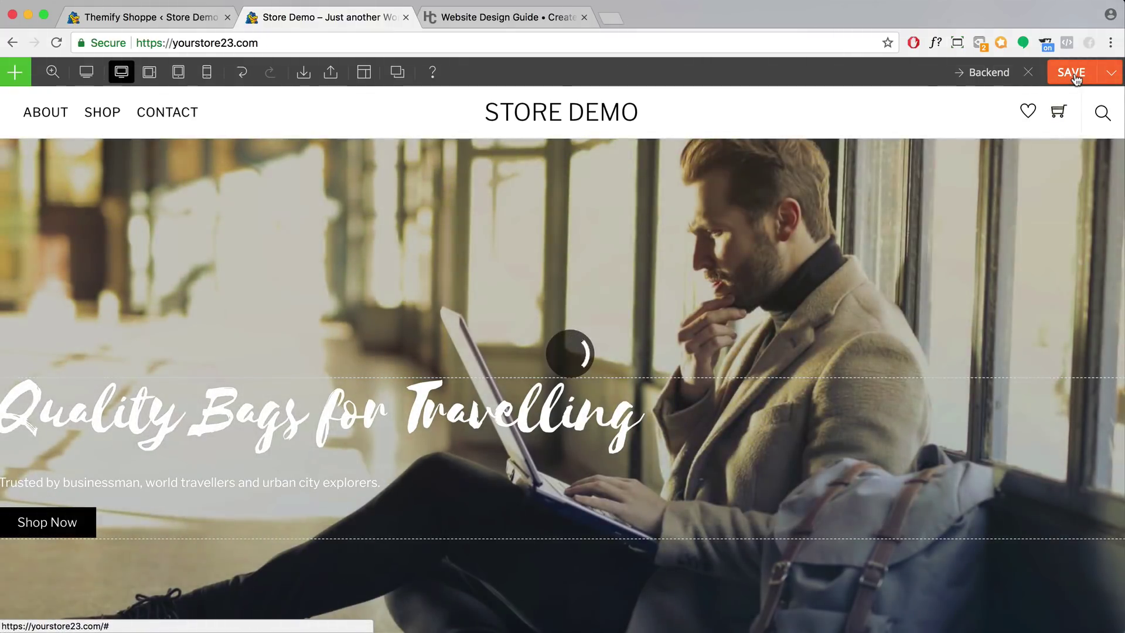
Exit the builder, check the darker hero on the live homepage, then reopen the builder
left_click(1030, 73)
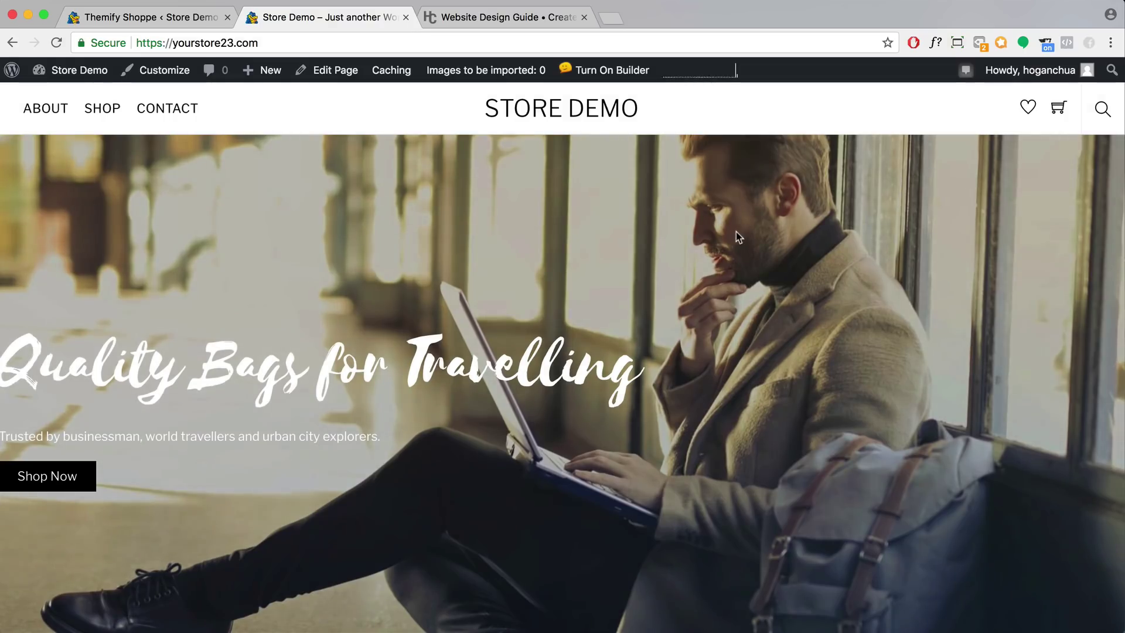
scroll(554, 304, "down", 3)
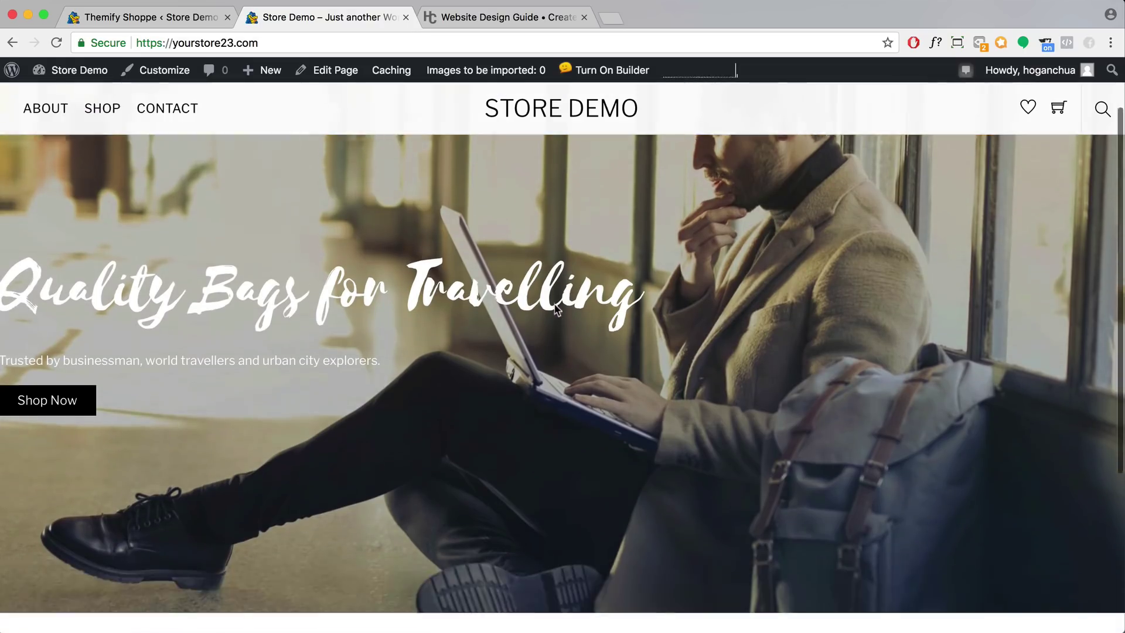
scroll(554, 304, "up", 2)
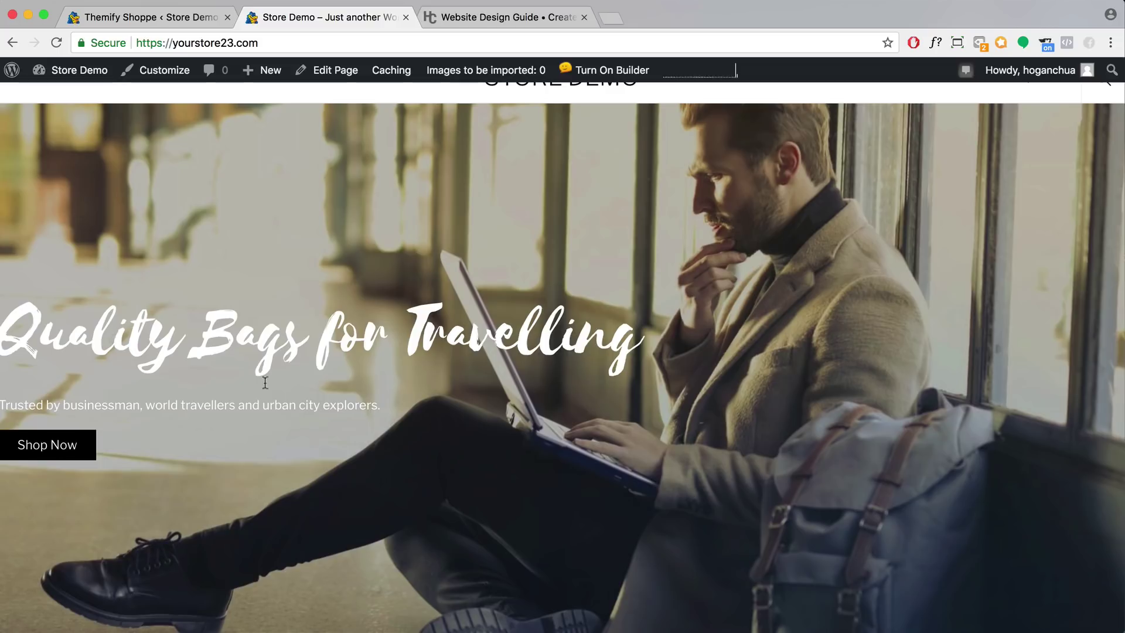
left_click(618, 71)
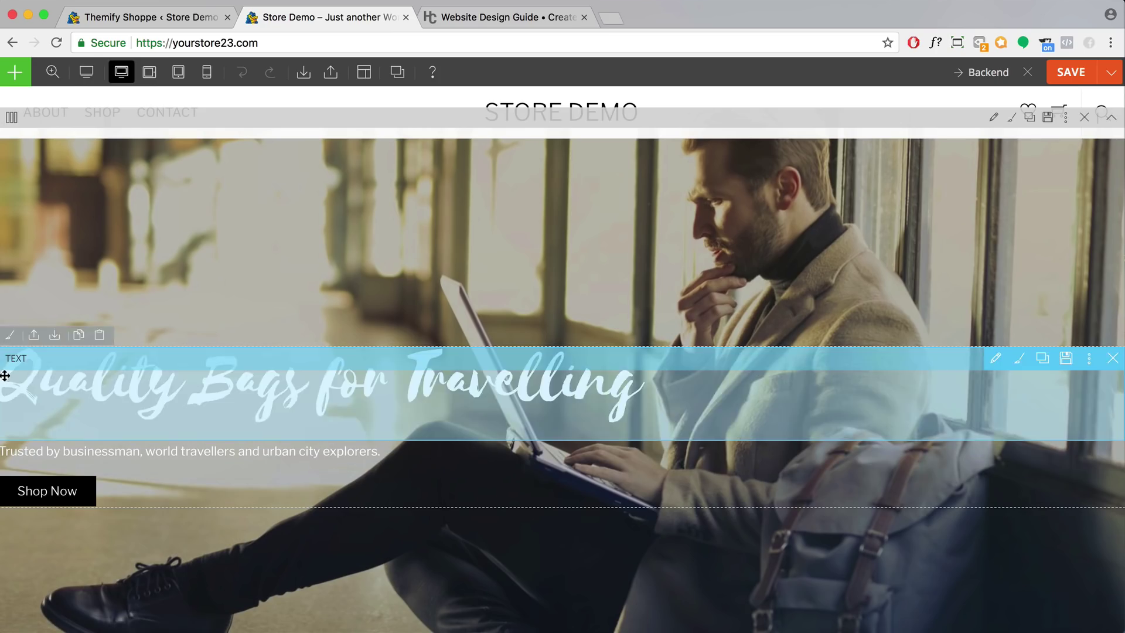
double_click(62, 363)
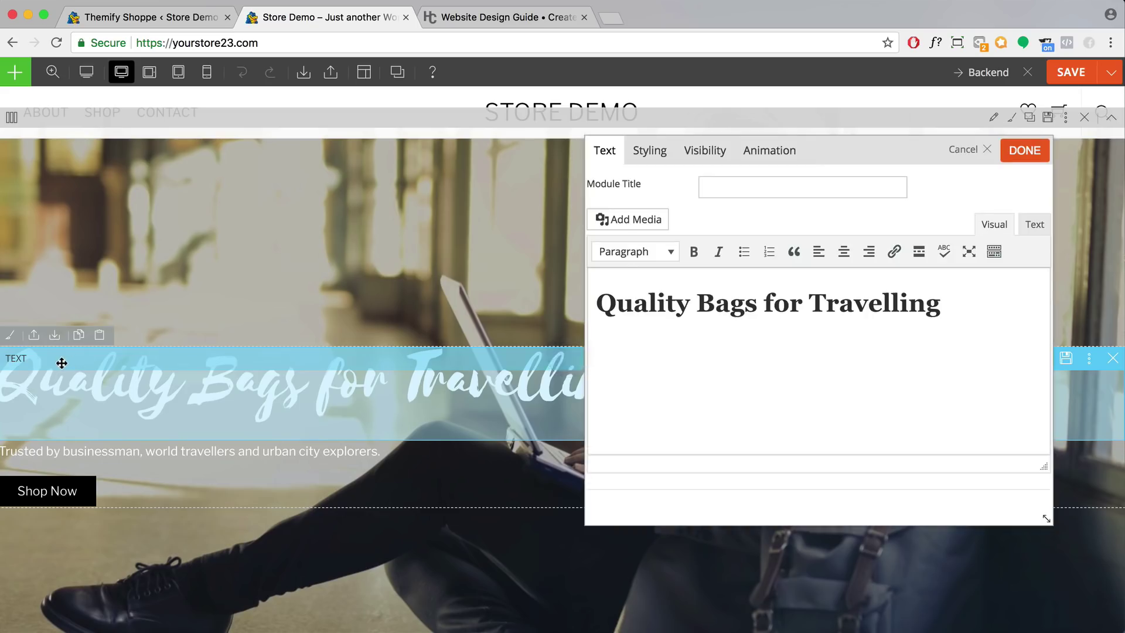
left_click(647, 161)
scroll(656, 402, "down", 4)
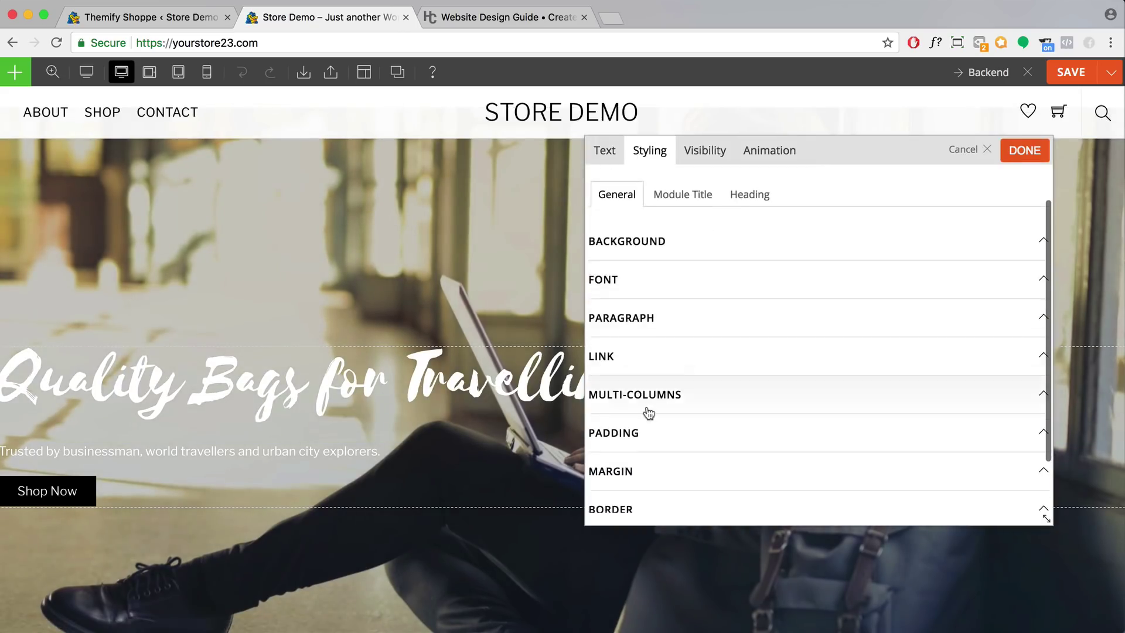
left_click(641, 380)
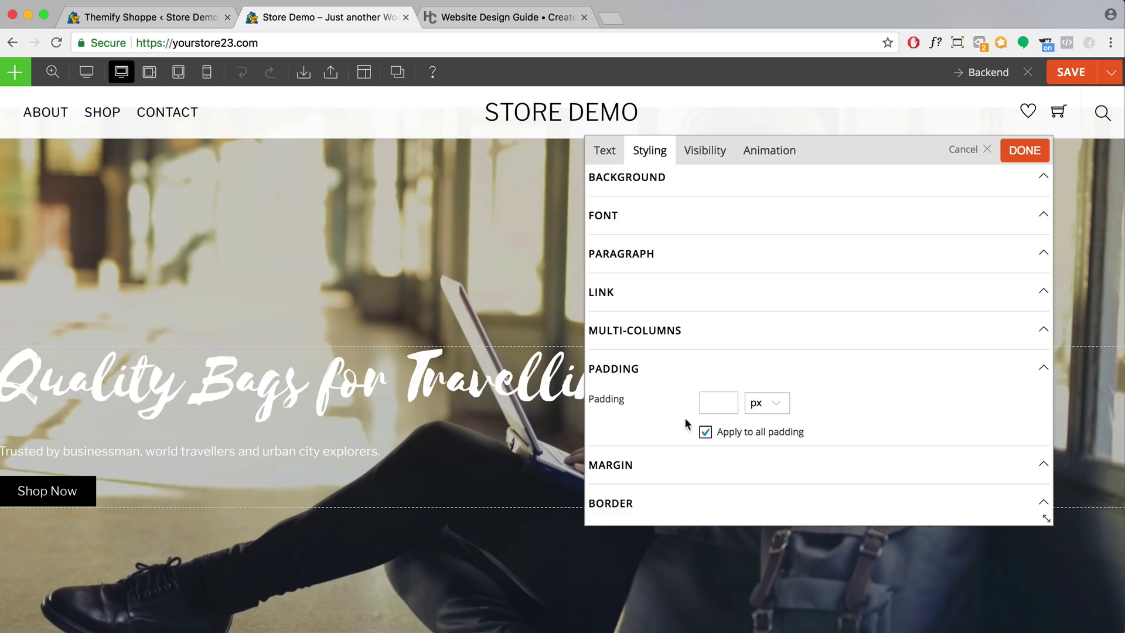
left_click(704, 433)
scroll(718, 445, "down", 2)
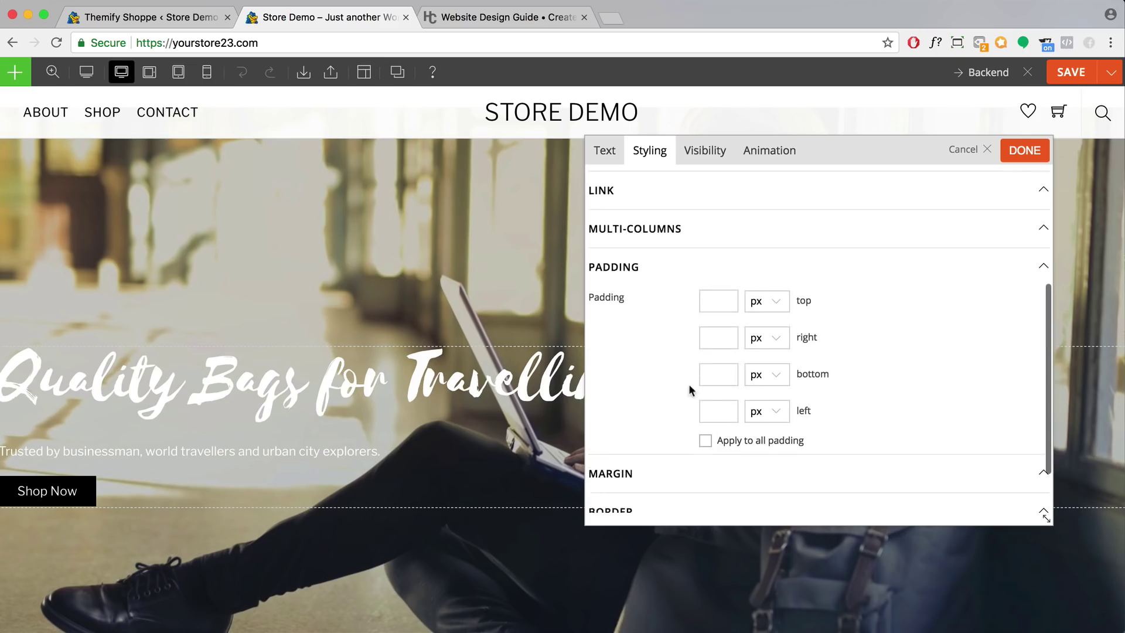
left_click(714, 414)
type("5")
left_click(761, 417)
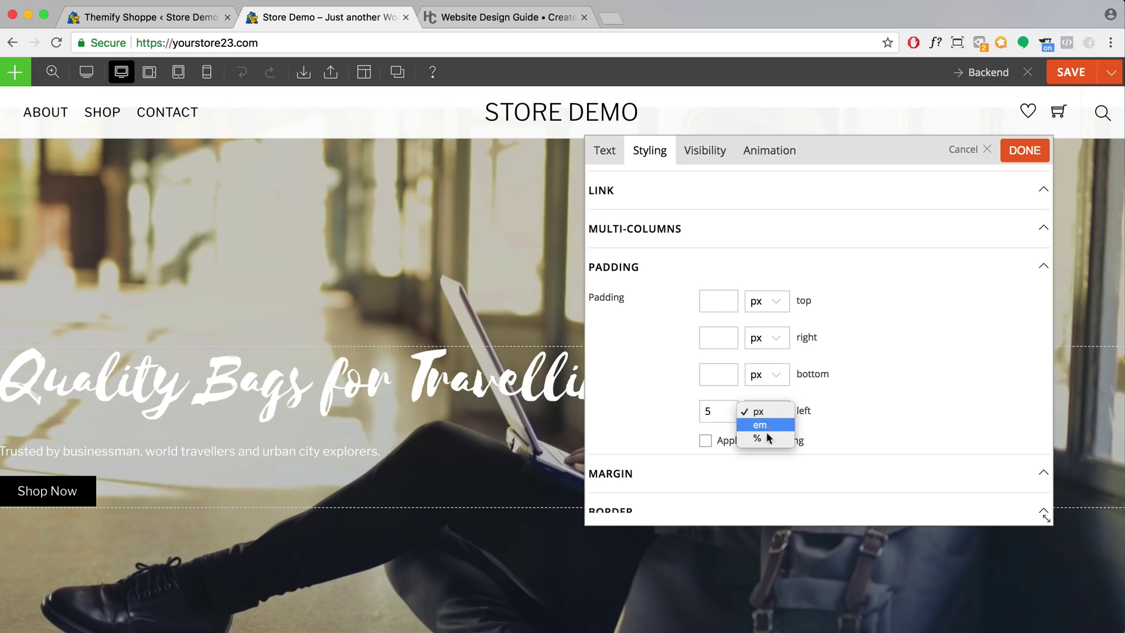
left_click(765, 436)
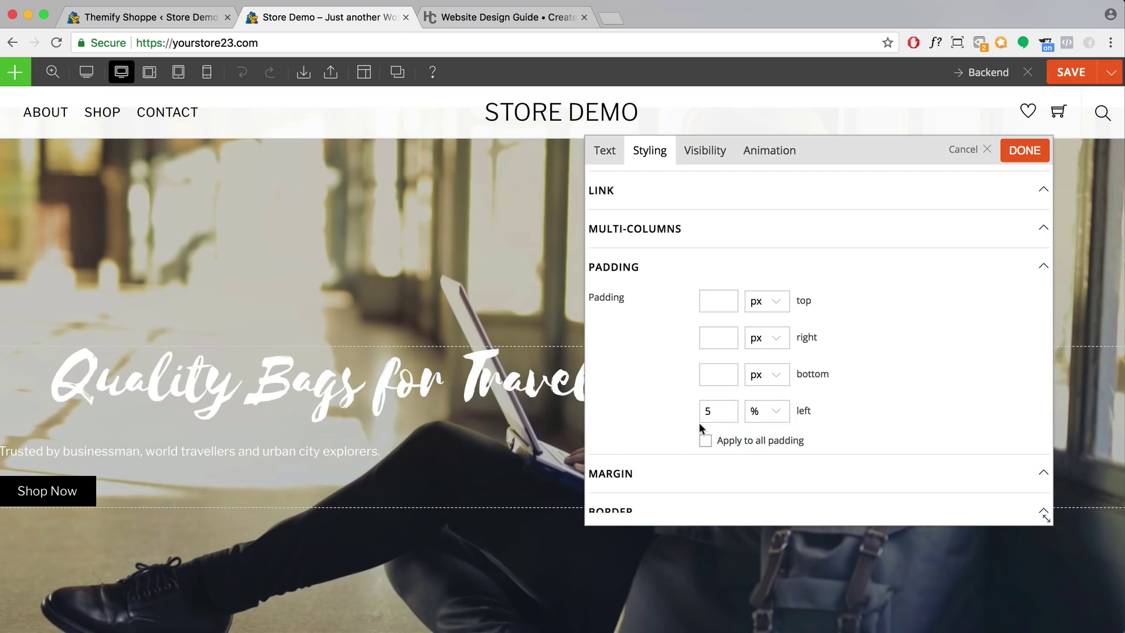
double_click(721, 413)
key("BackSpace")
left_click(778, 413)
left_click(758, 384)
left_click(1027, 154)
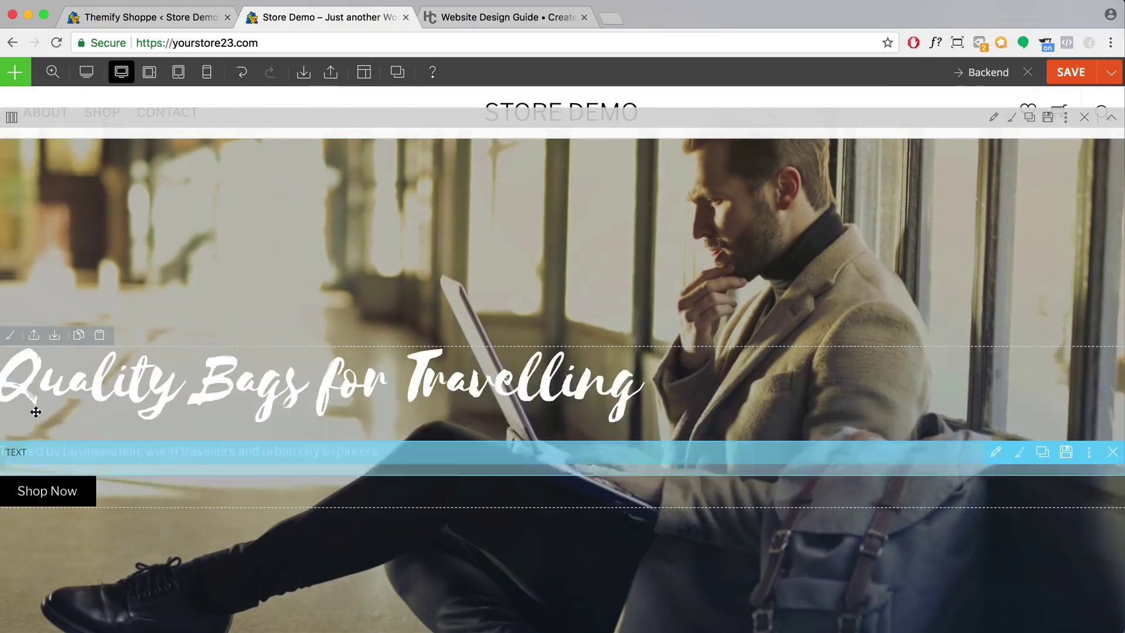
scroll(671, 275, "up", 1)
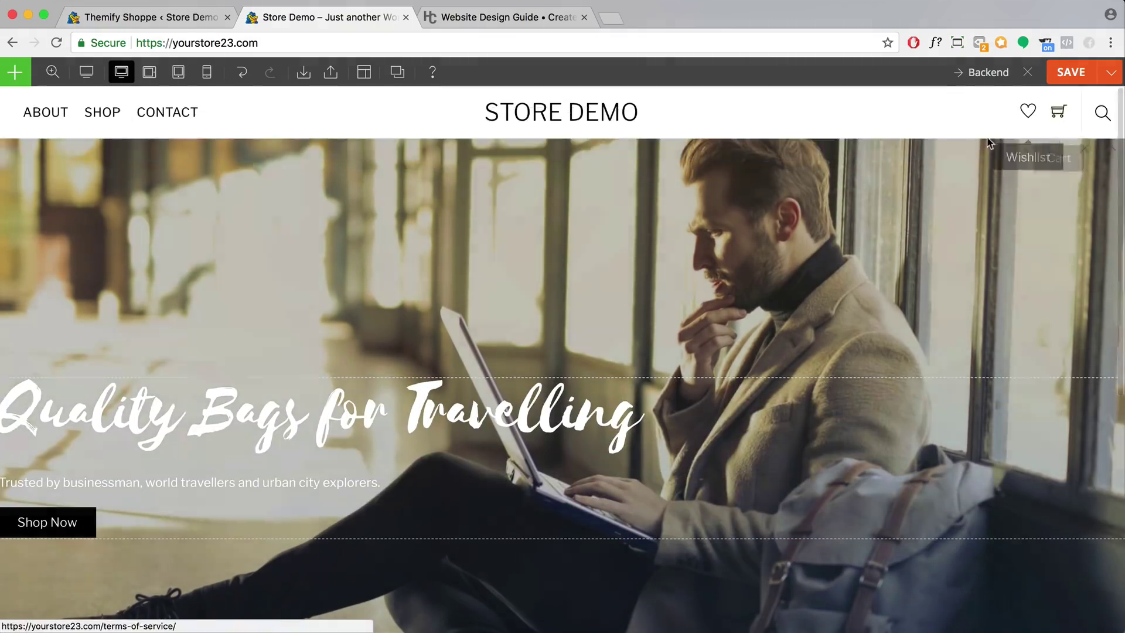
Set the hero row's left padding to 5 % in Row Styling and save the page
left_click(993, 152)
left_click(693, 151)
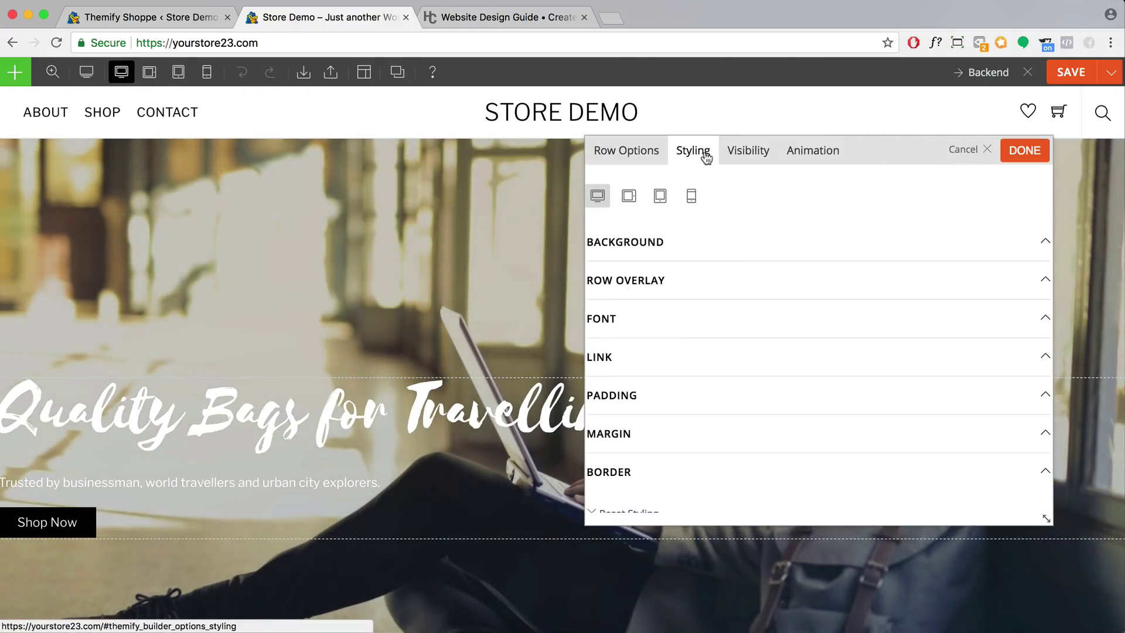
left_click(648, 375)
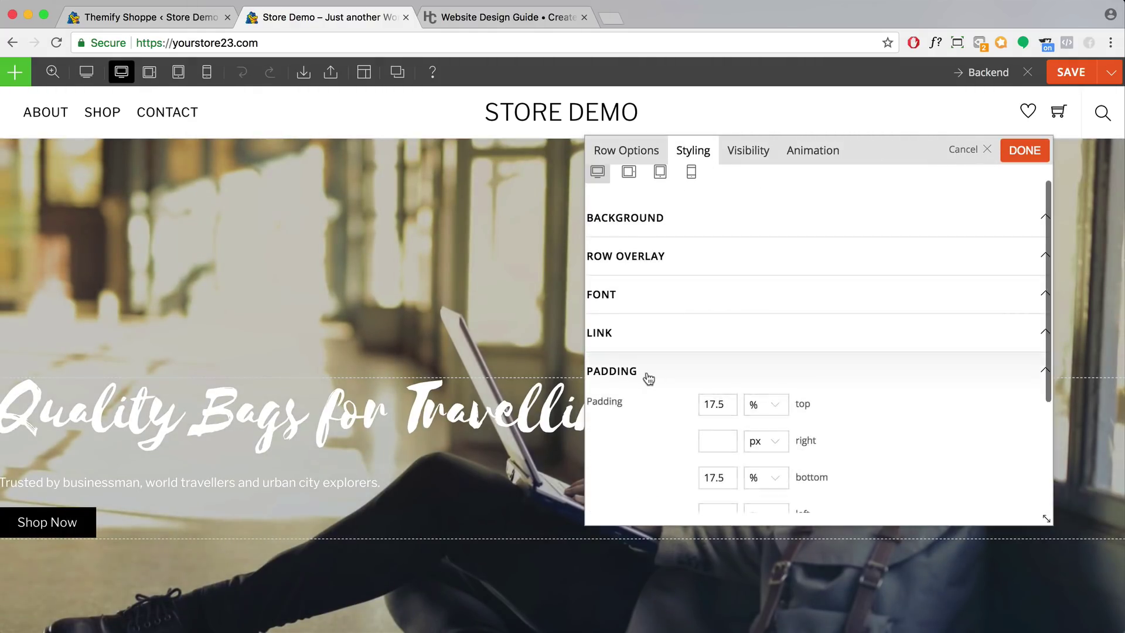
scroll(648, 378, "down", 3)
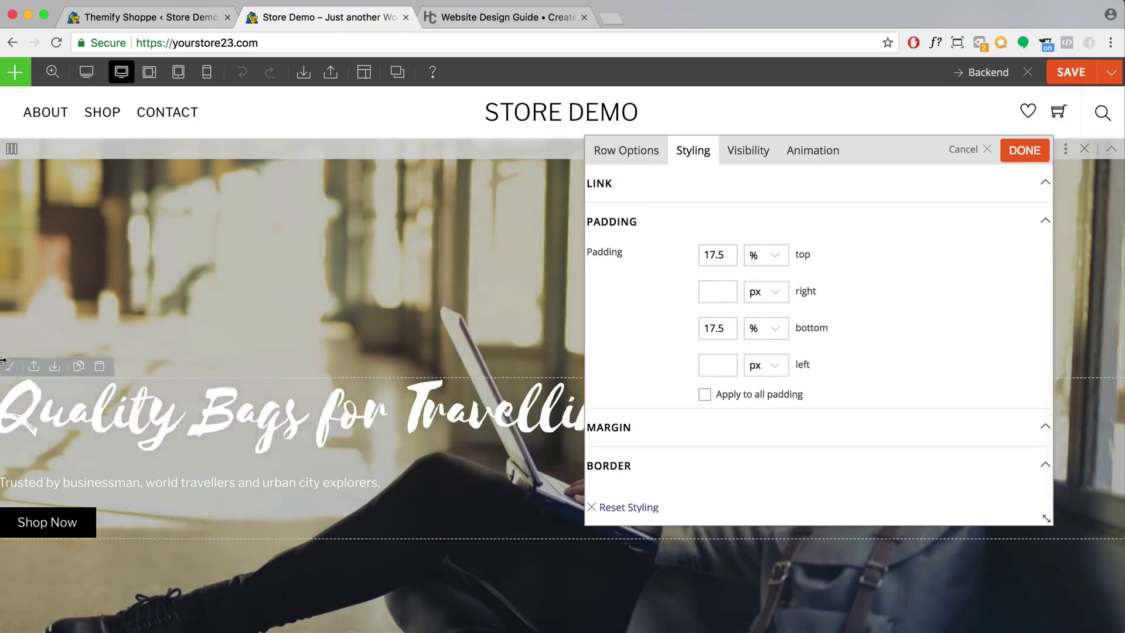
left_click(708, 365)
type("5")
left_click(774, 365)
left_click(769, 392)
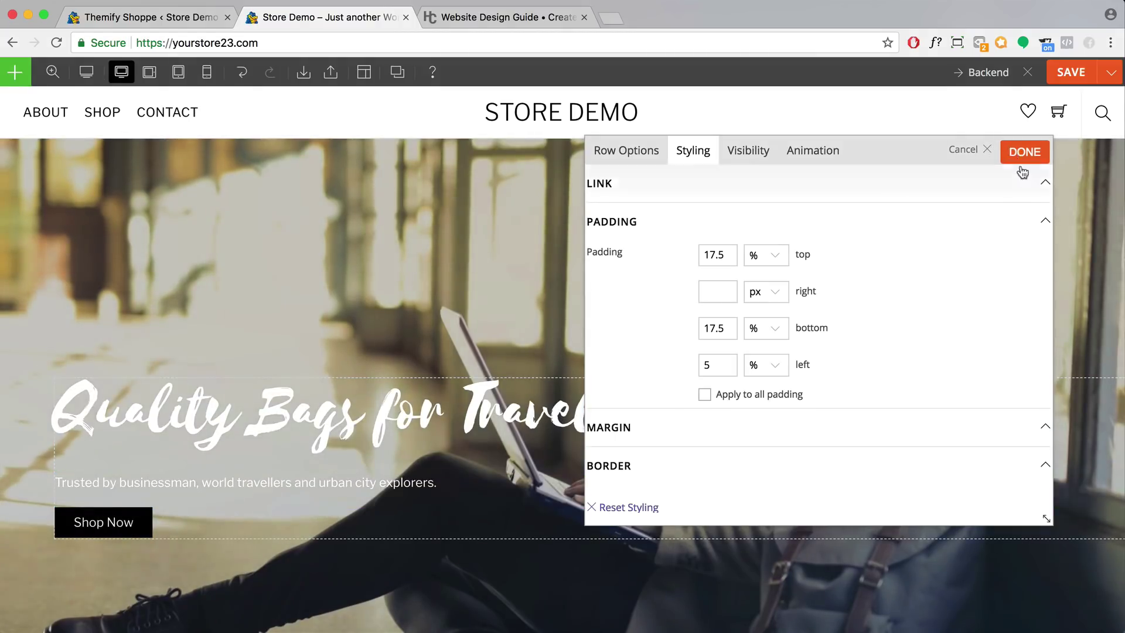
left_click(1021, 159)
left_click(1065, 74)
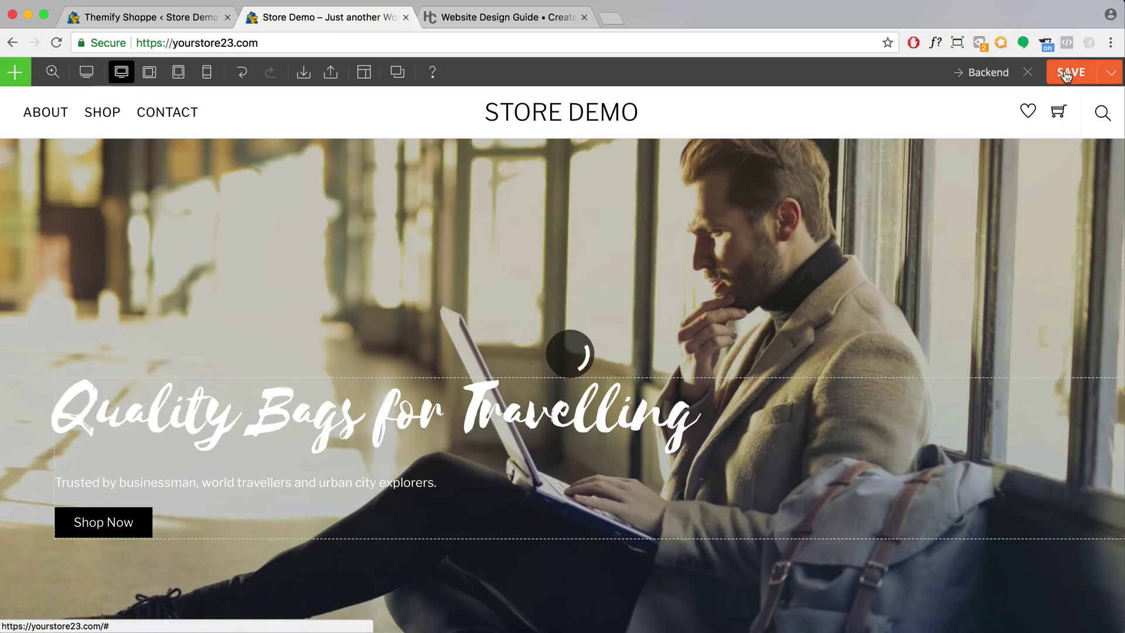
Set the subtitle text module's font size to 20 px, apply it, and save the page
scroll(760, 226, "down", 3)
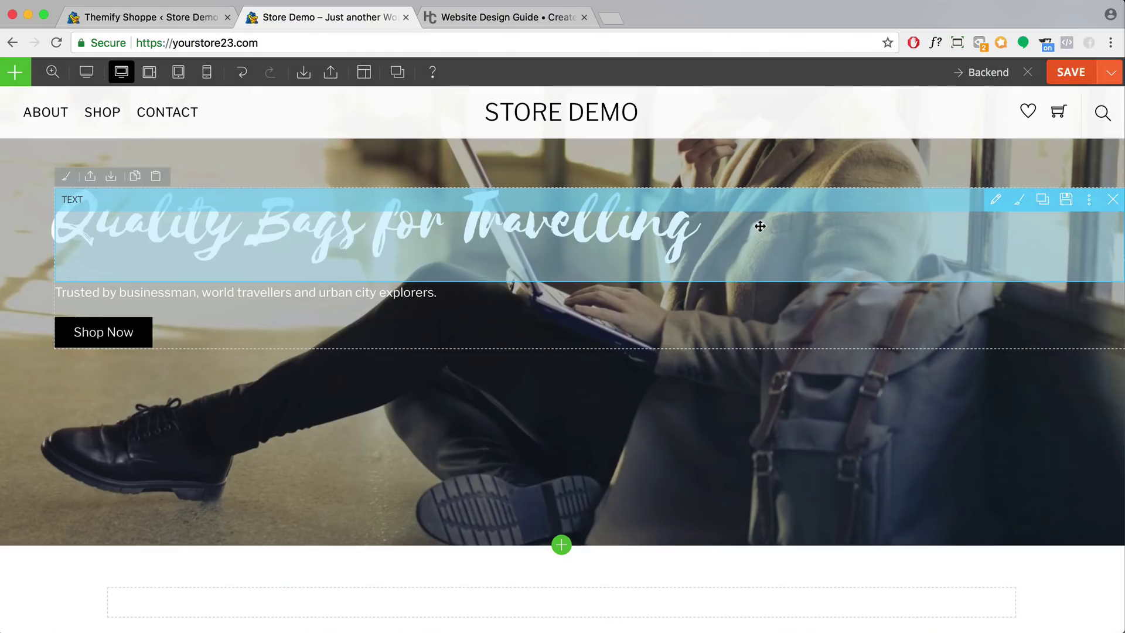
double_click(311, 289)
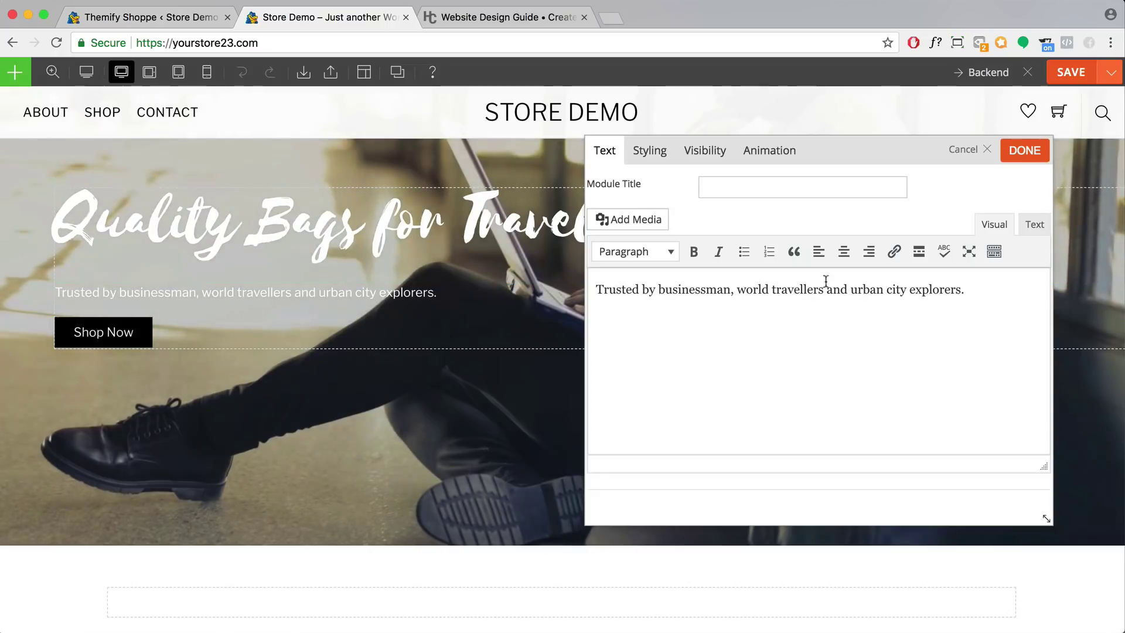
left_click_drag(971, 289, 595, 289)
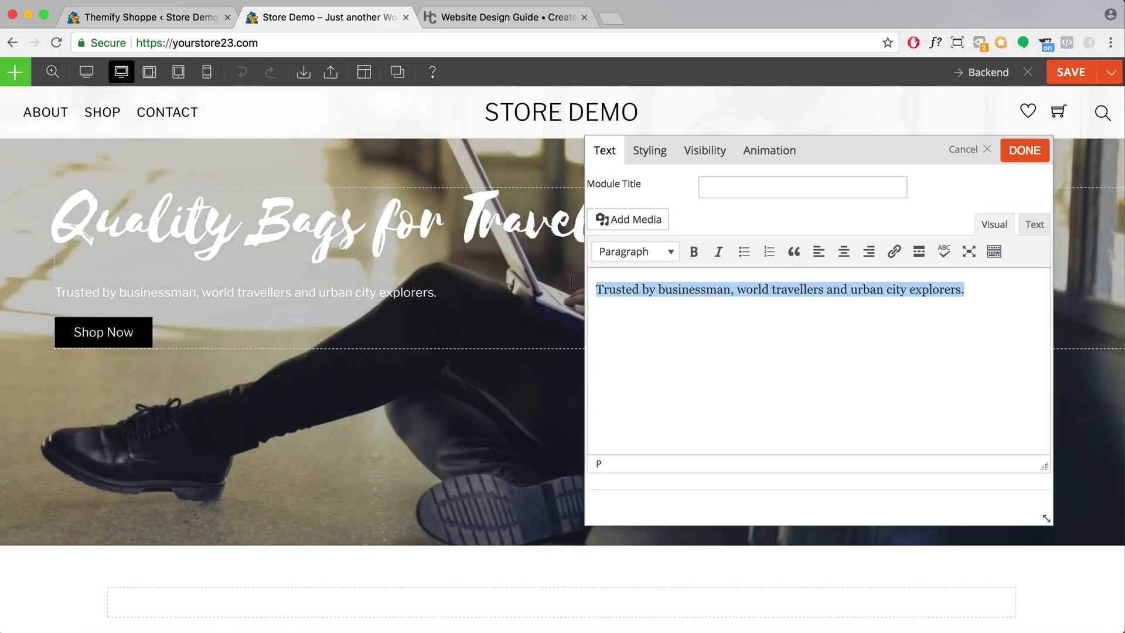
left_click(649, 151)
left_click(642, 328)
scroll(646, 330, "down", 3)
left_click(725, 341)
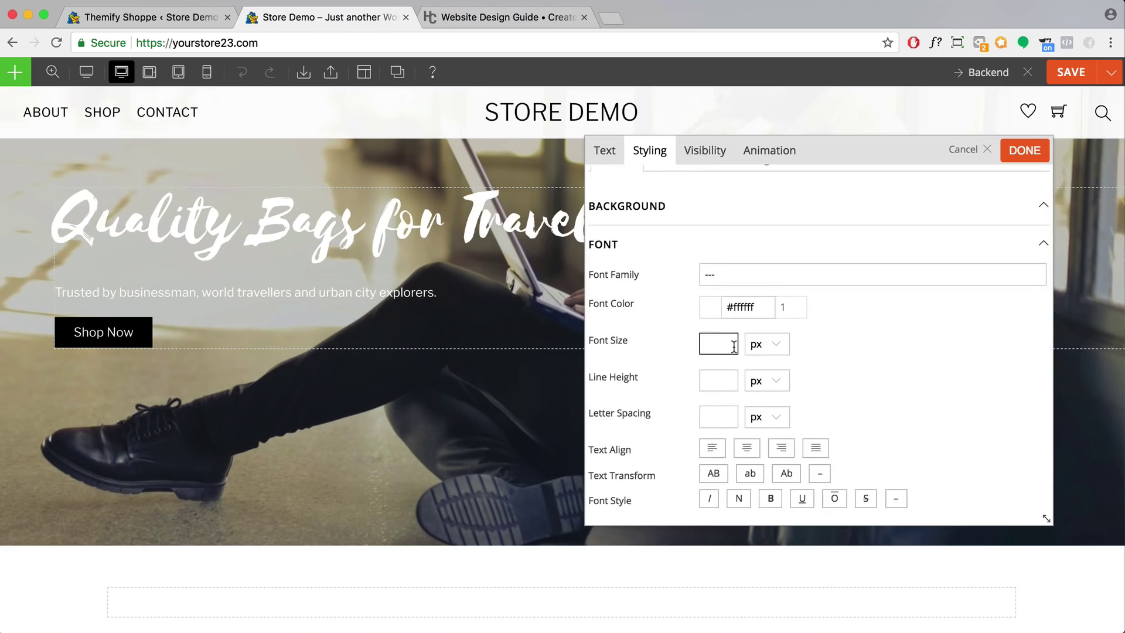
type("18")
key("BackSpace")
key("BackSpace")
type("20")
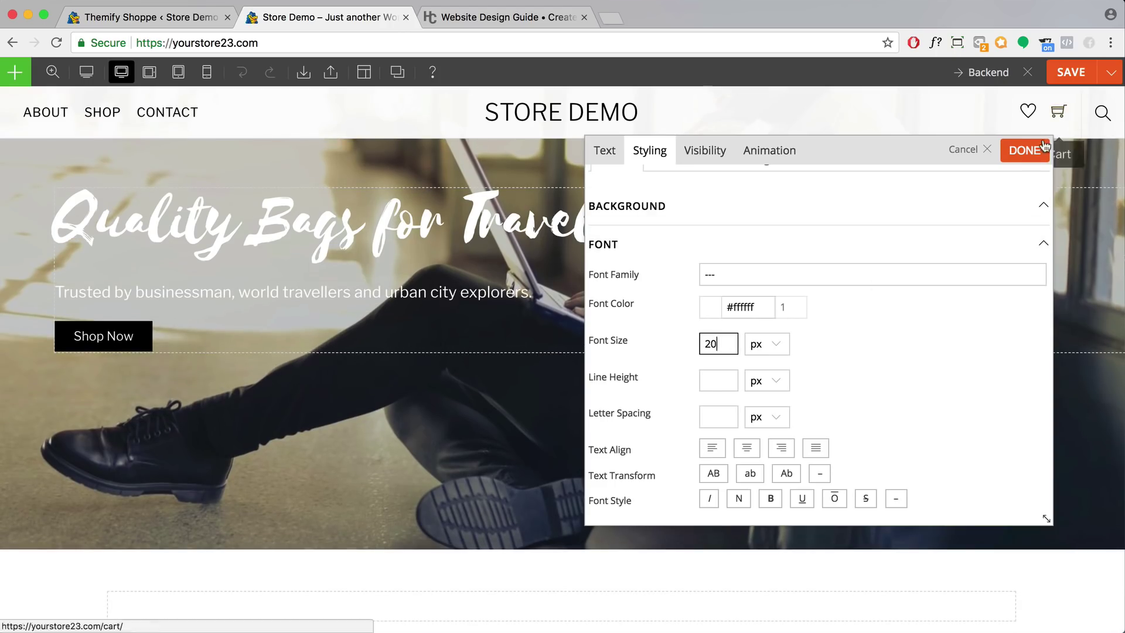
left_click(1018, 152)
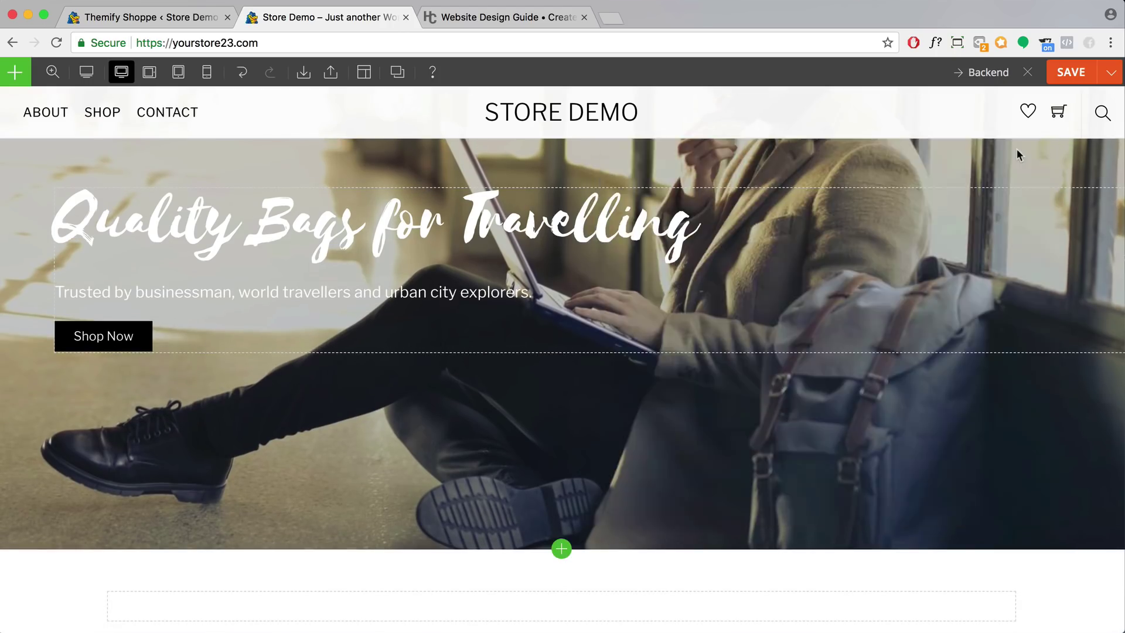
left_click(1064, 72)
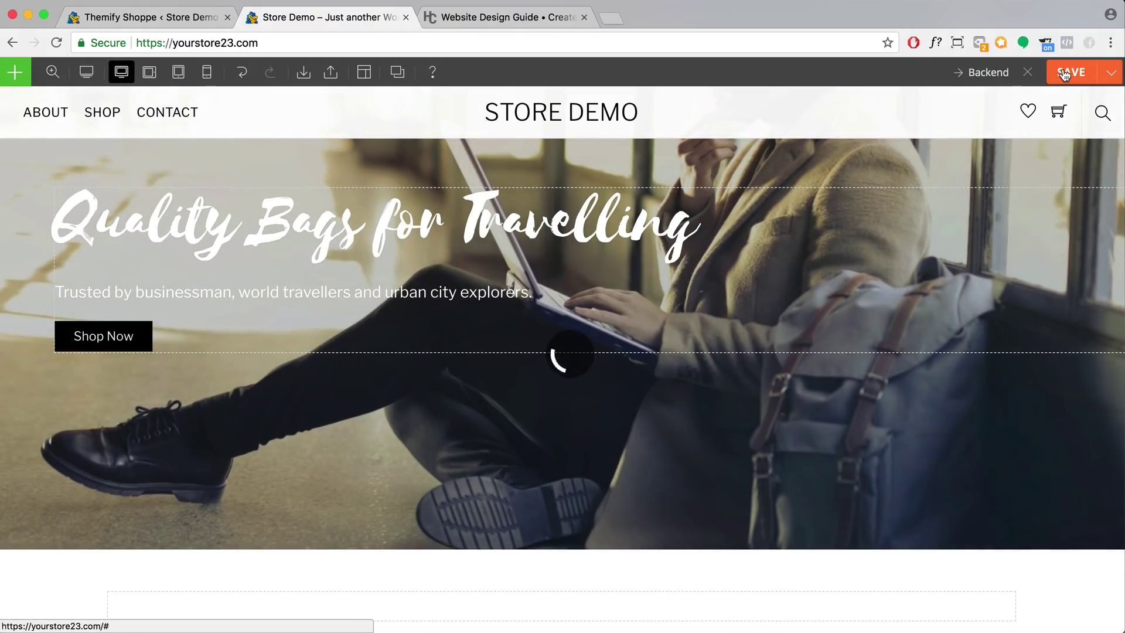
left_click(1029, 75)
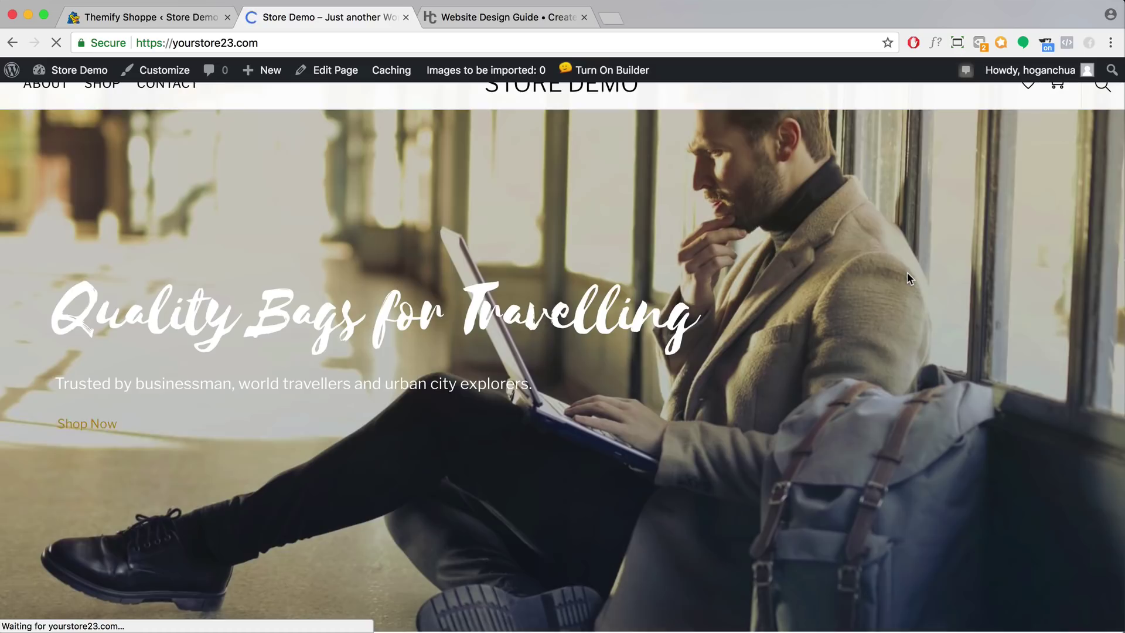
scroll(756, 335, "down", 5)
scroll(756, 335, "up", 6)
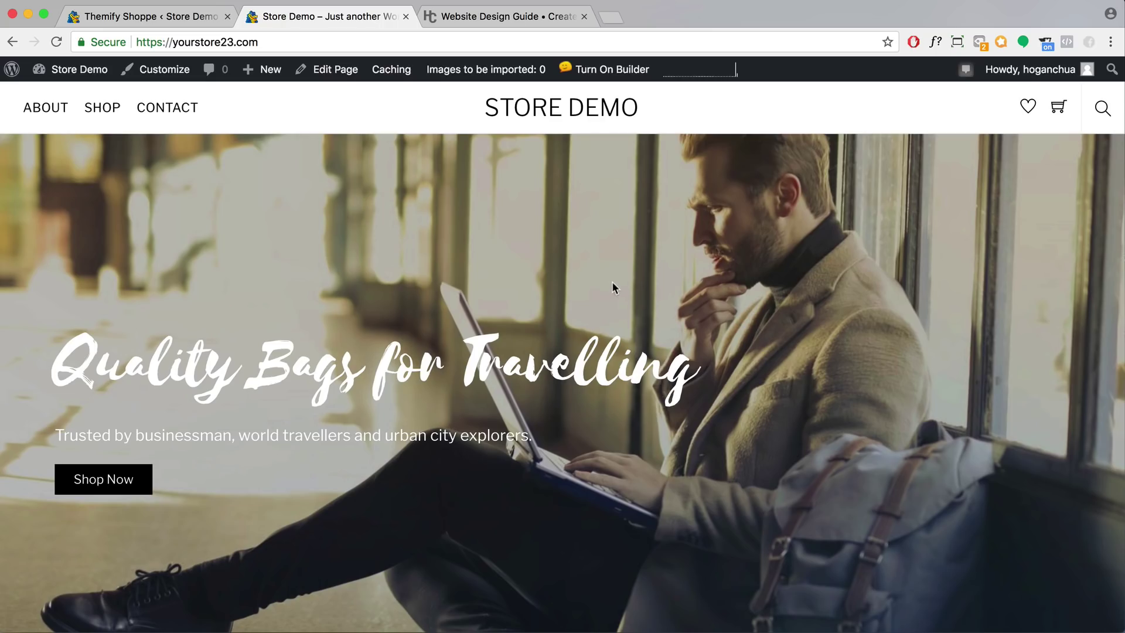
left_click(607, 70)
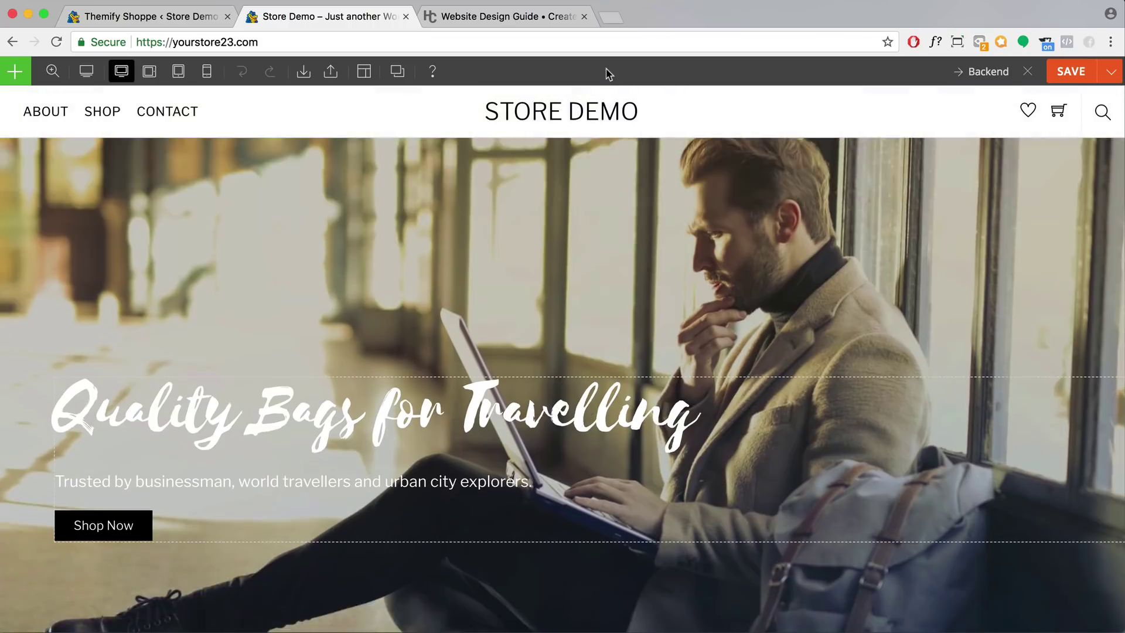
Zoom the builder preview to 50%, move the heading below the subtitle, then undo the move
mouse_move(52, 71)
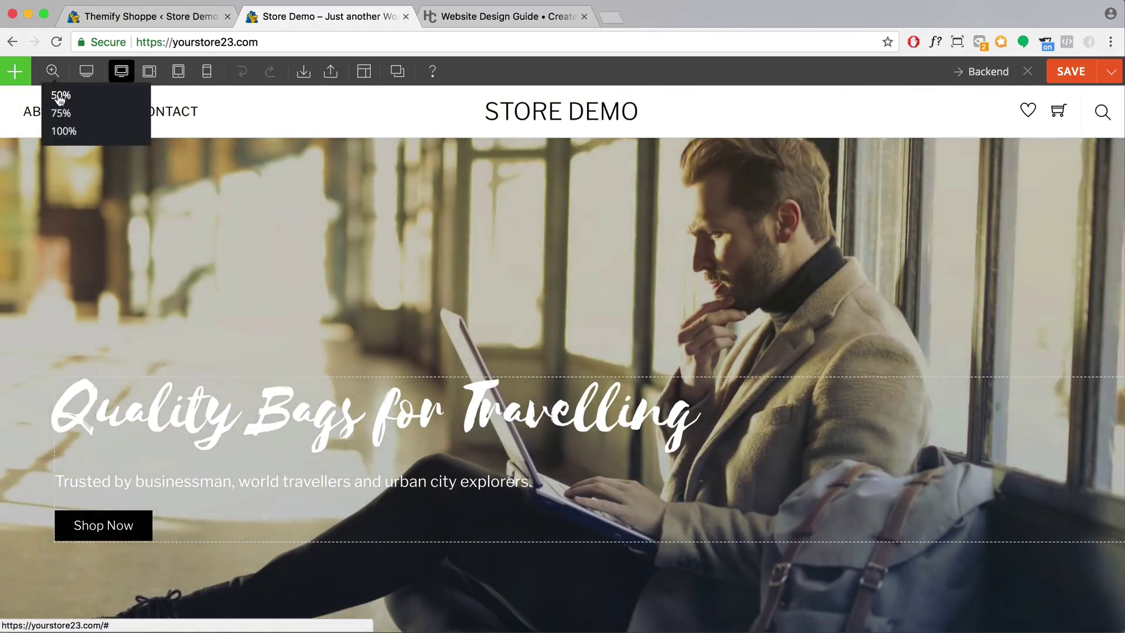
left_click(57, 93)
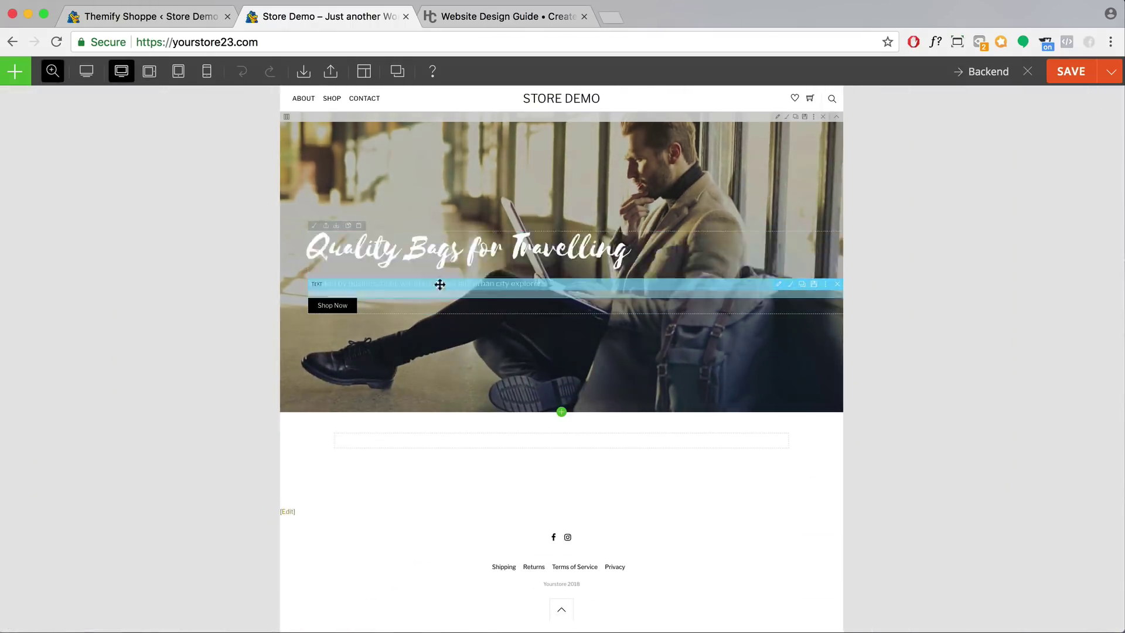
left_click_drag(441, 263, 395, 269)
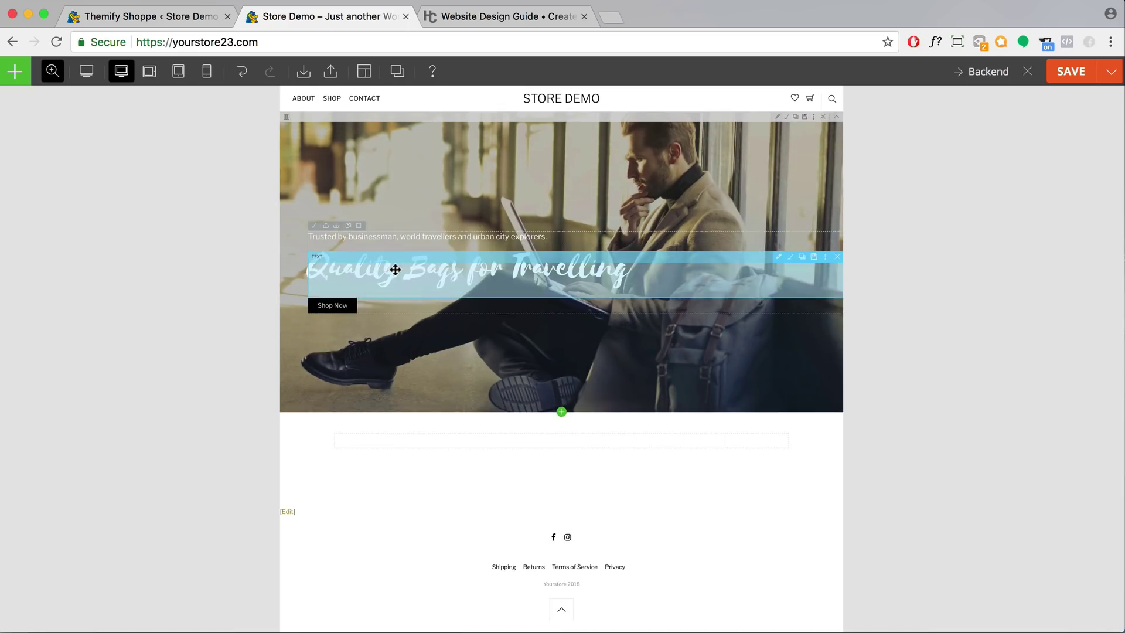
left_click(240, 72)
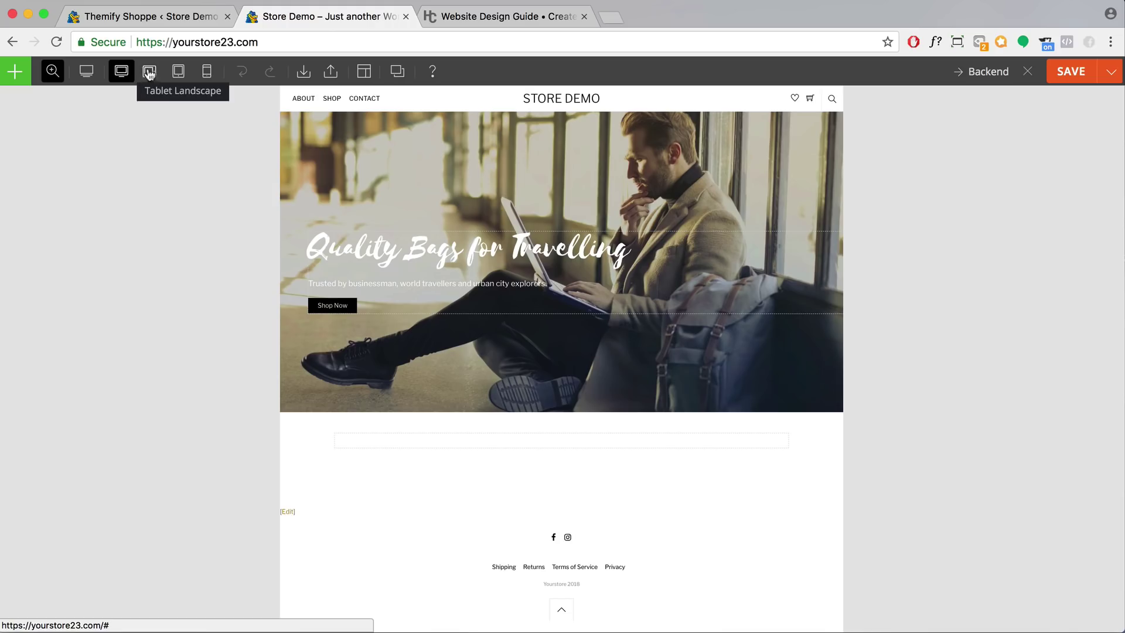
Switch the Store Demo home page preview to the mobile layout and select the site address
left_click(207, 73)
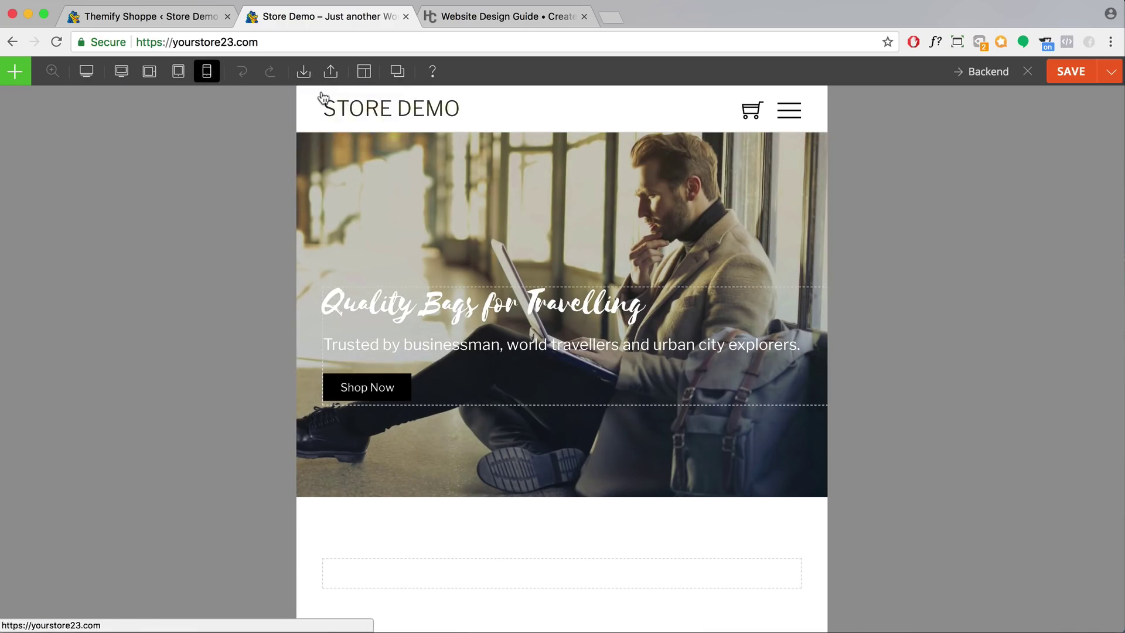
left_click_drag(260, 41, 135, 41)
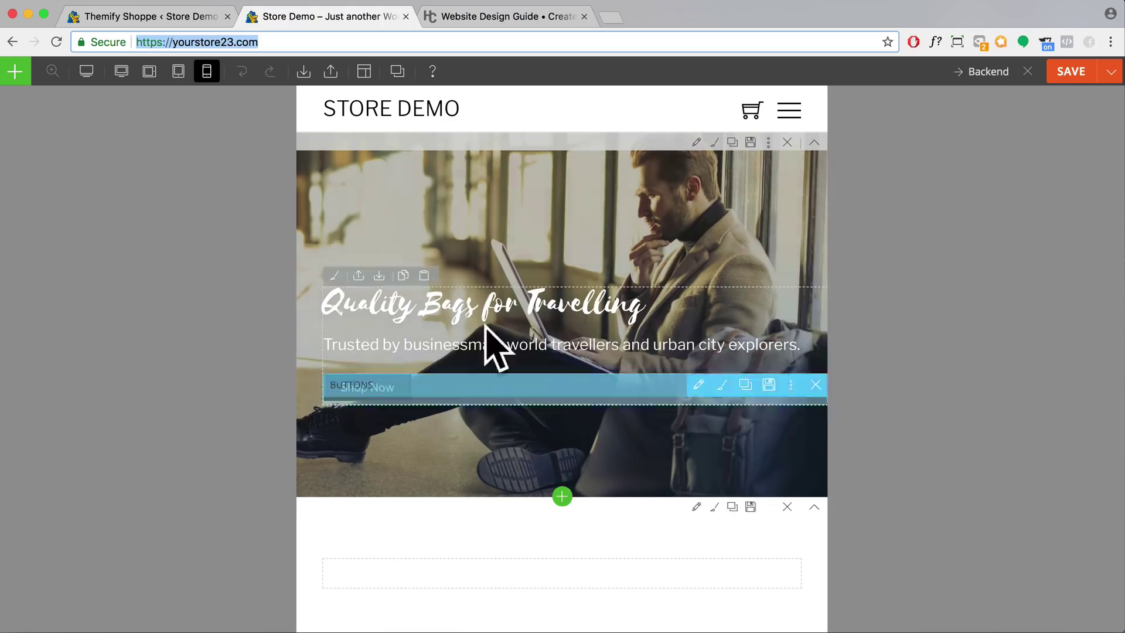
mouse_move(362, 76)
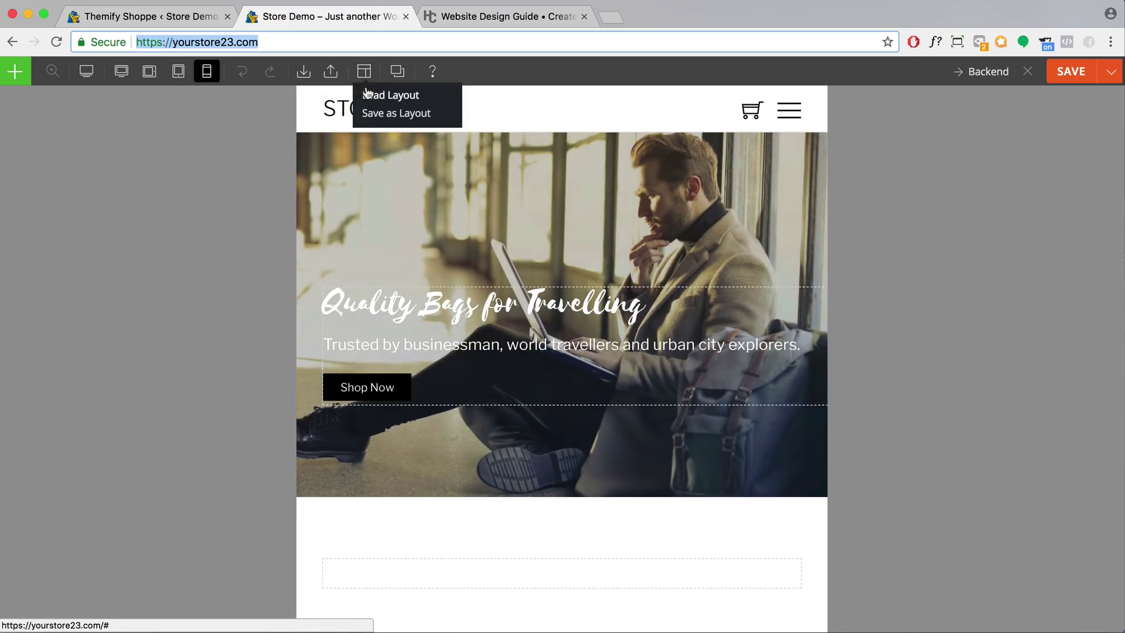
left_click(409, 100)
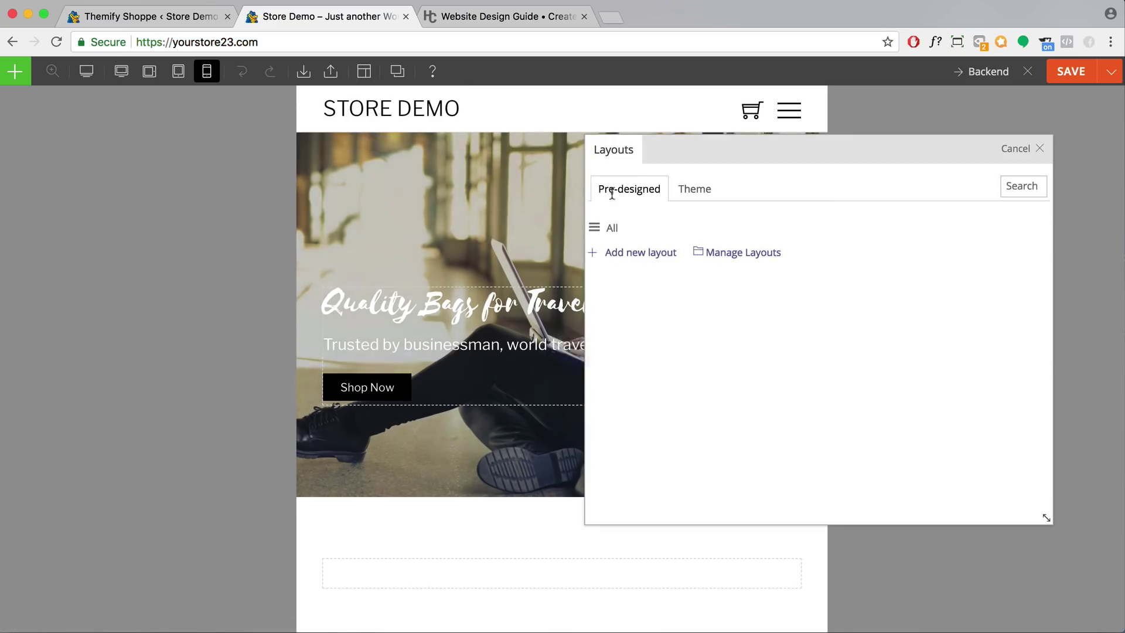
scroll(757, 310, "down", 3)
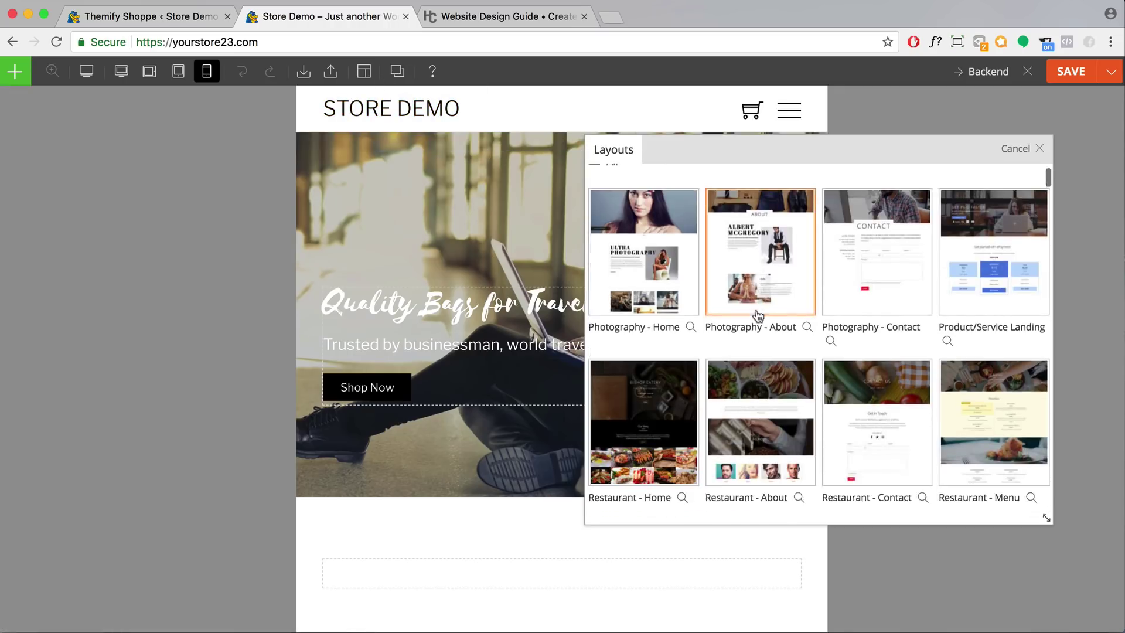
scroll(757, 313, "down", 5)
scroll(756, 314, "up", 6)
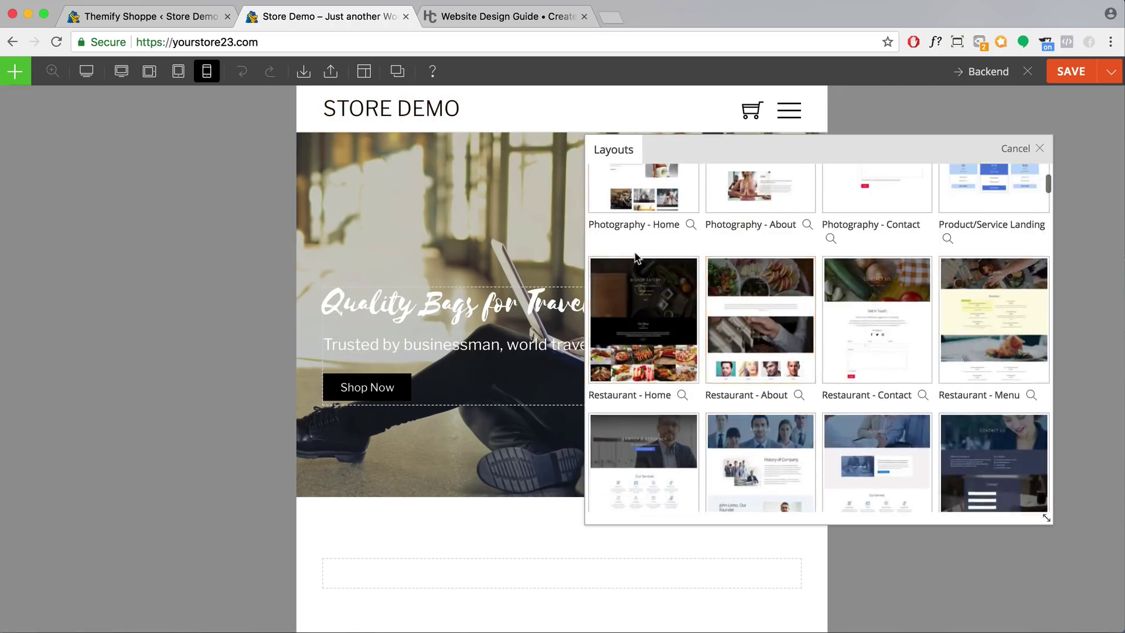
left_click(639, 260)
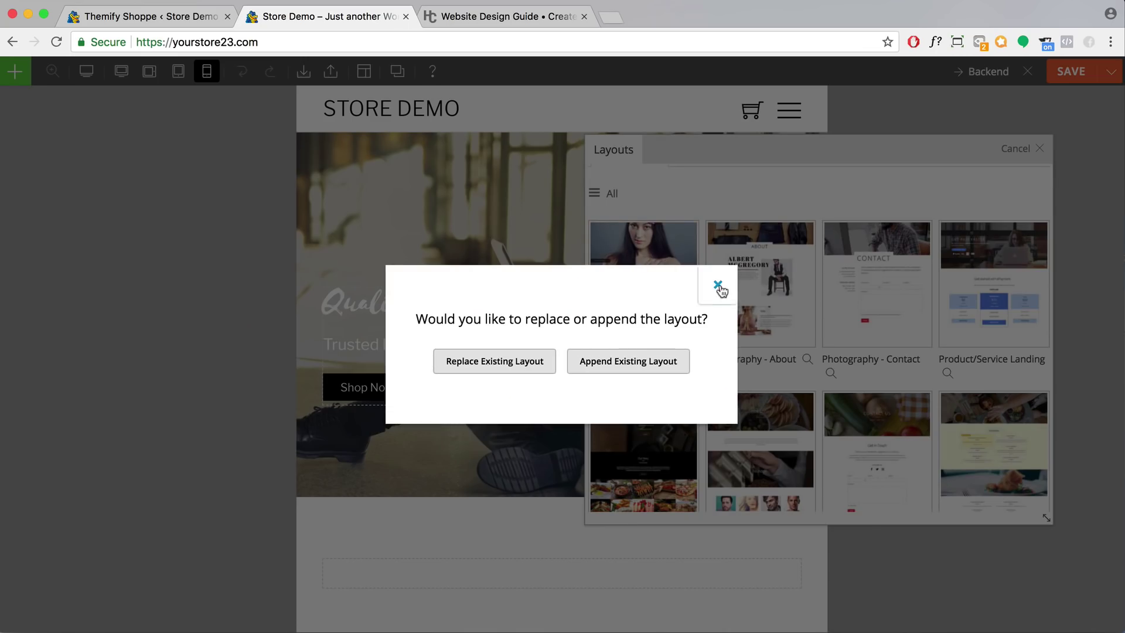
left_click(718, 285)
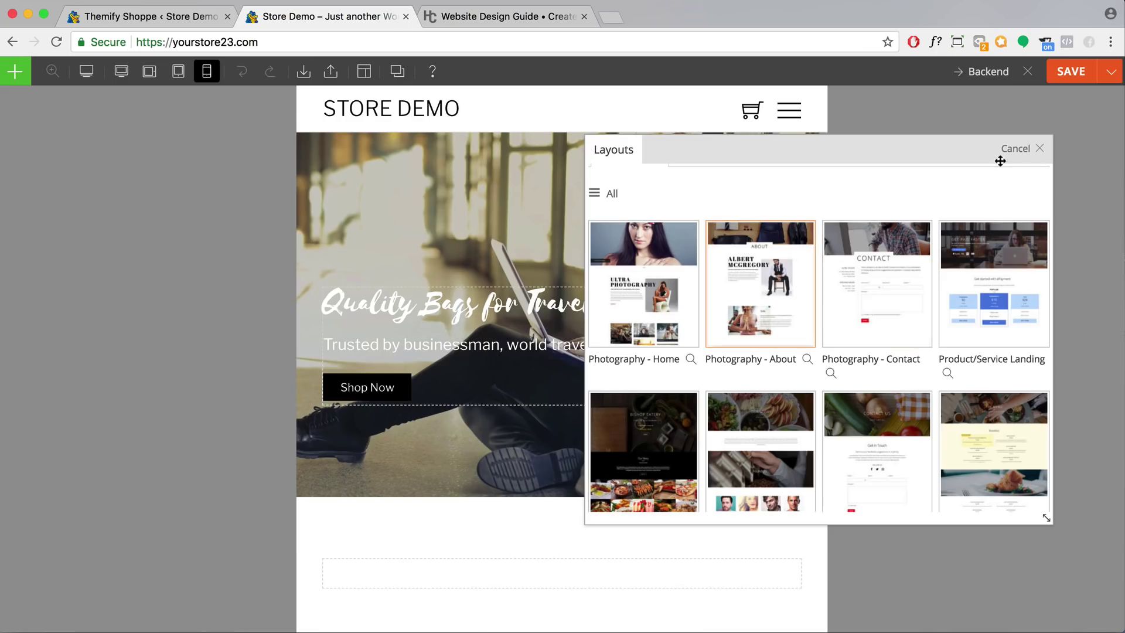
left_click(1035, 150)
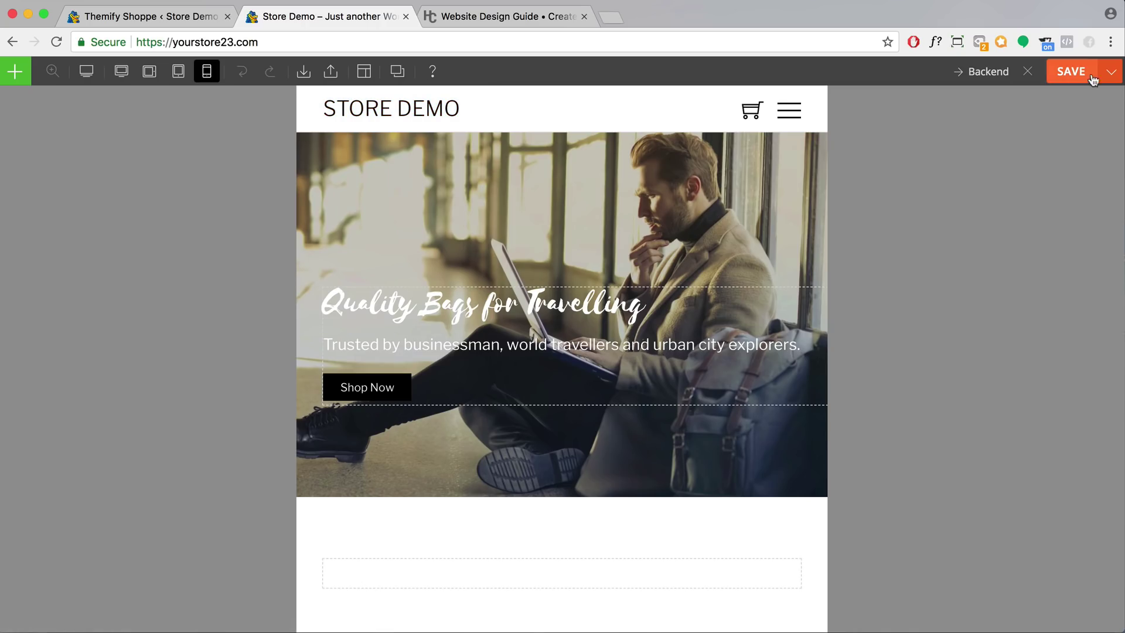
Save the page as a revision commented 'Hero', then close the builder to the live homepage
left_click(1111, 74)
left_click(1075, 98)
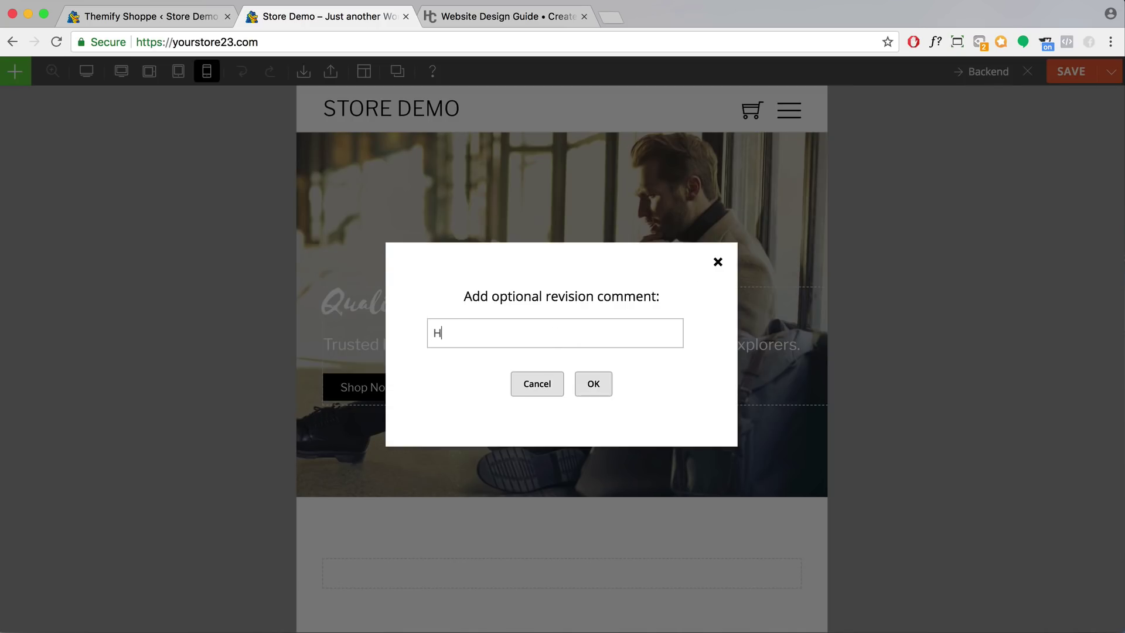
left_click_drag(473, 335, 427, 334)
left_click(594, 384)
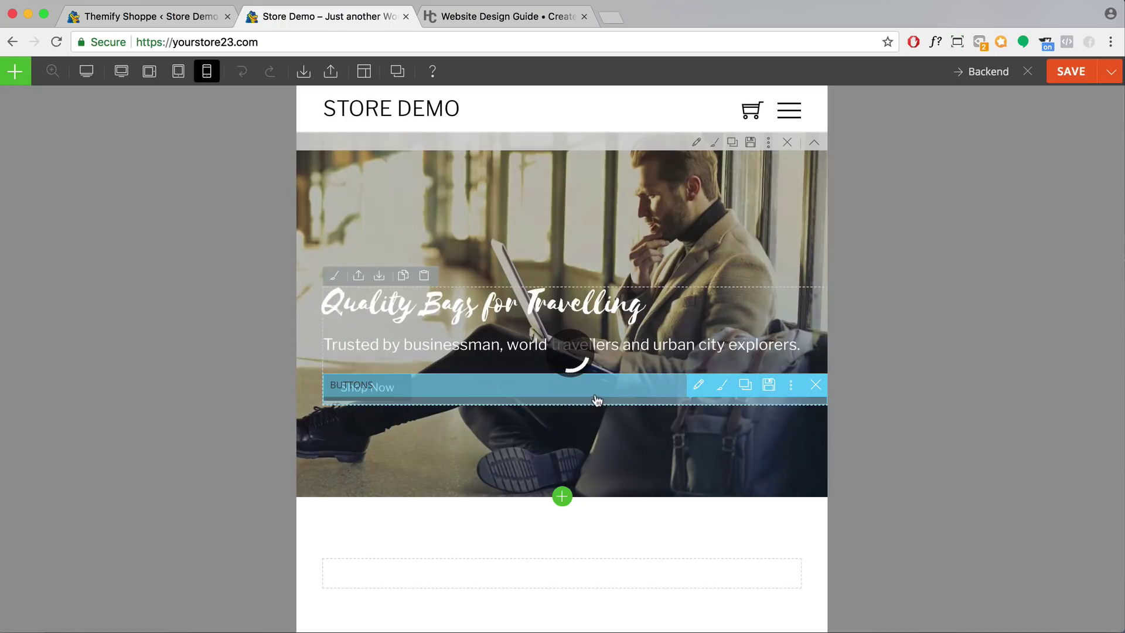
left_click(1110, 76)
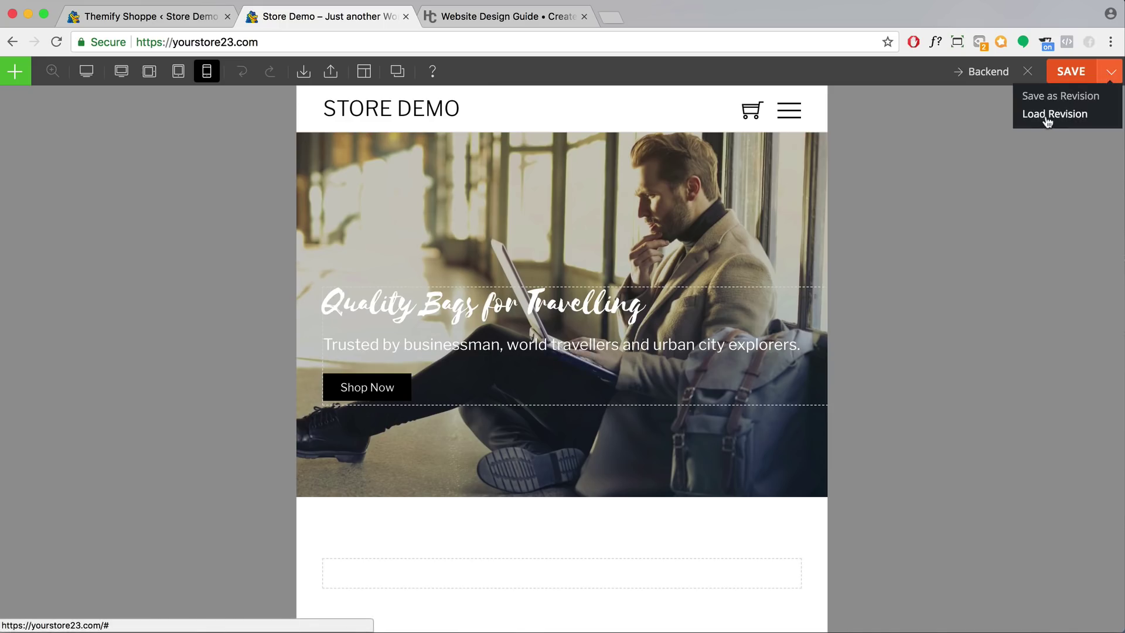
left_click(1028, 71)
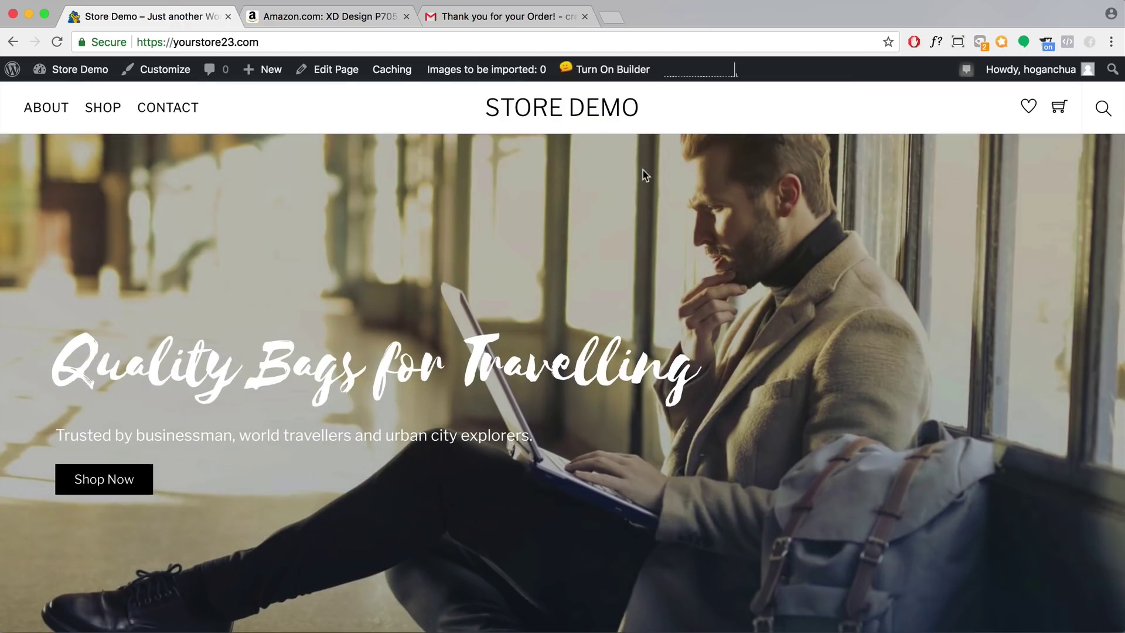
Go to the Dashboard and open the AliDropship Woo plugin pages from the sidebar
mouse_move(76, 69)
left_click(58, 95)
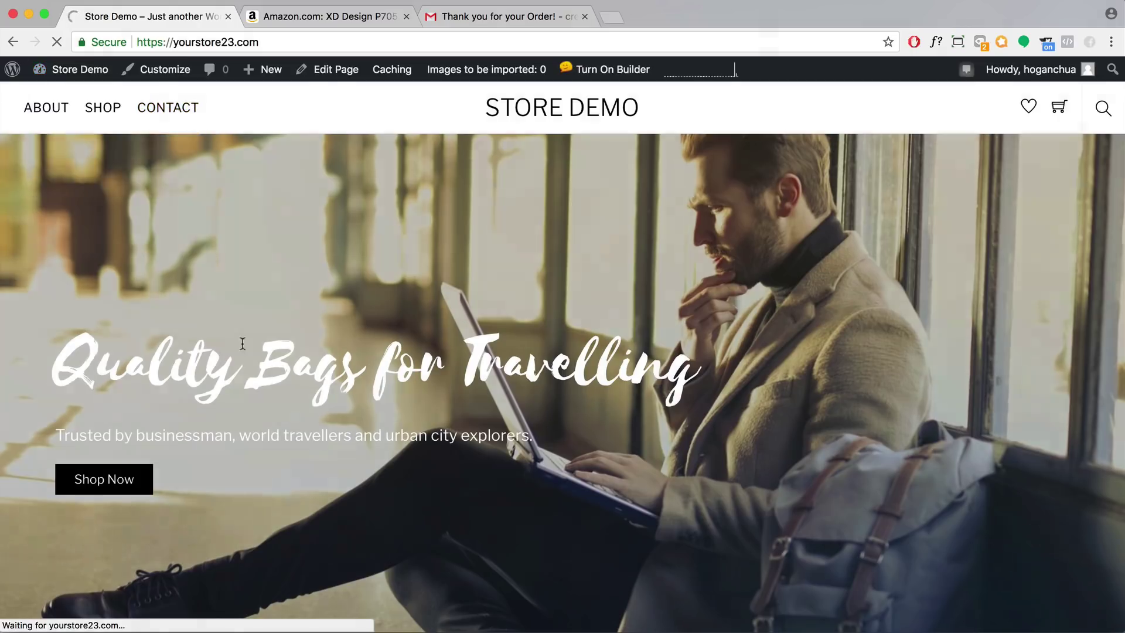
scroll(79, 426, "down", 7)
scroll(73, 259, "down", 4)
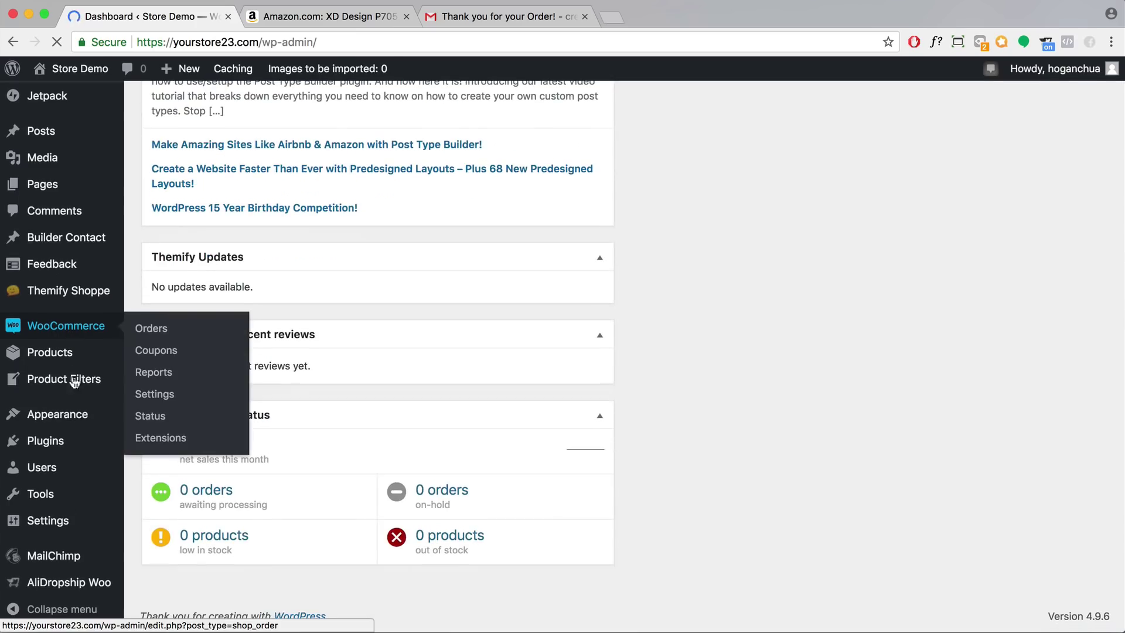
left_click(52, 585)
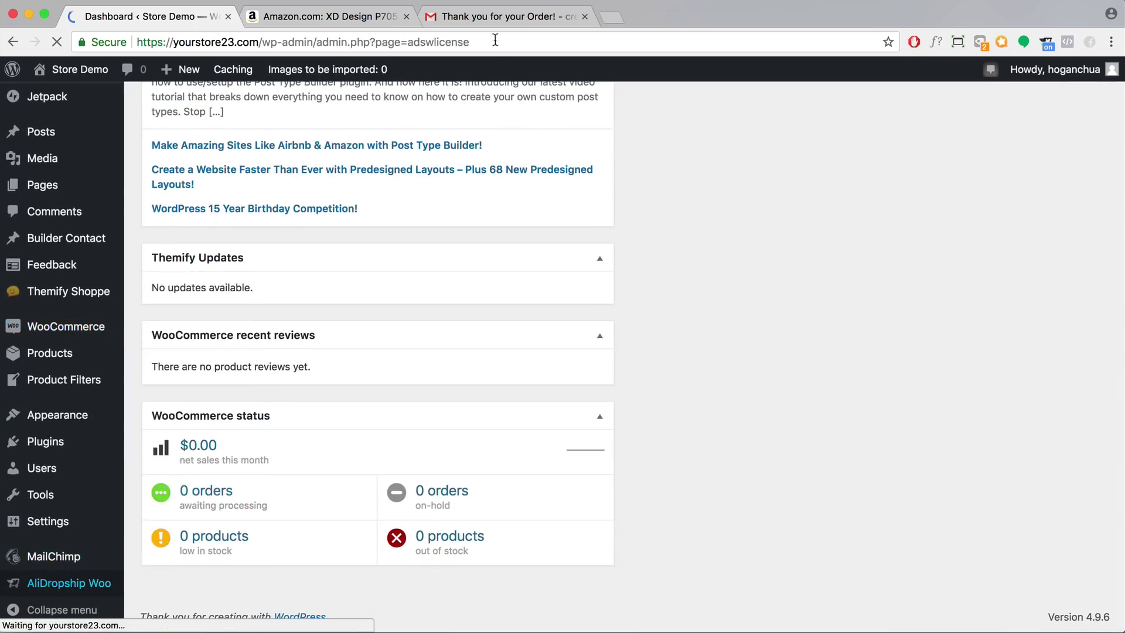
Copy the license key from the AliDropship purchase email and return to the License page
left_click(503, 18)
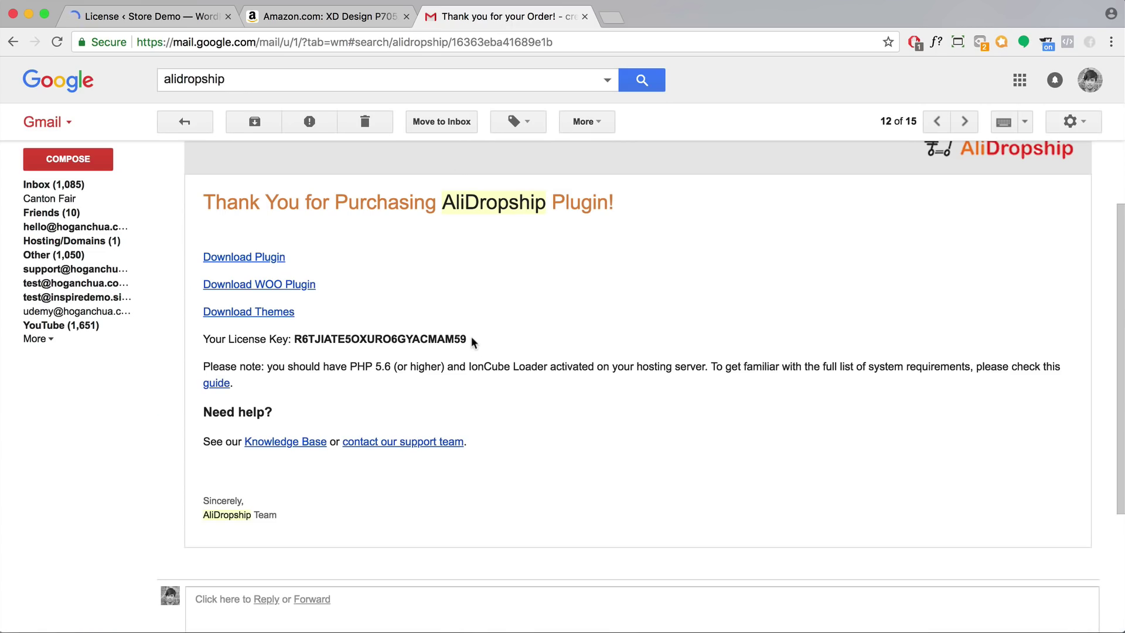
left_click_drag(472, 339, 307, 340)
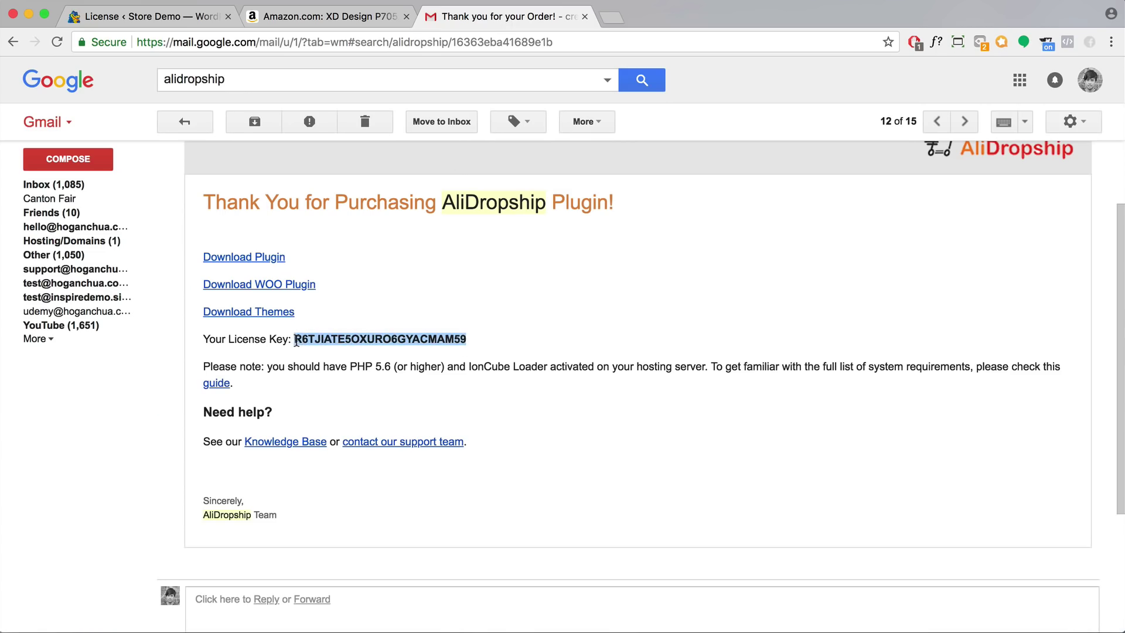
left_click(139, 18)
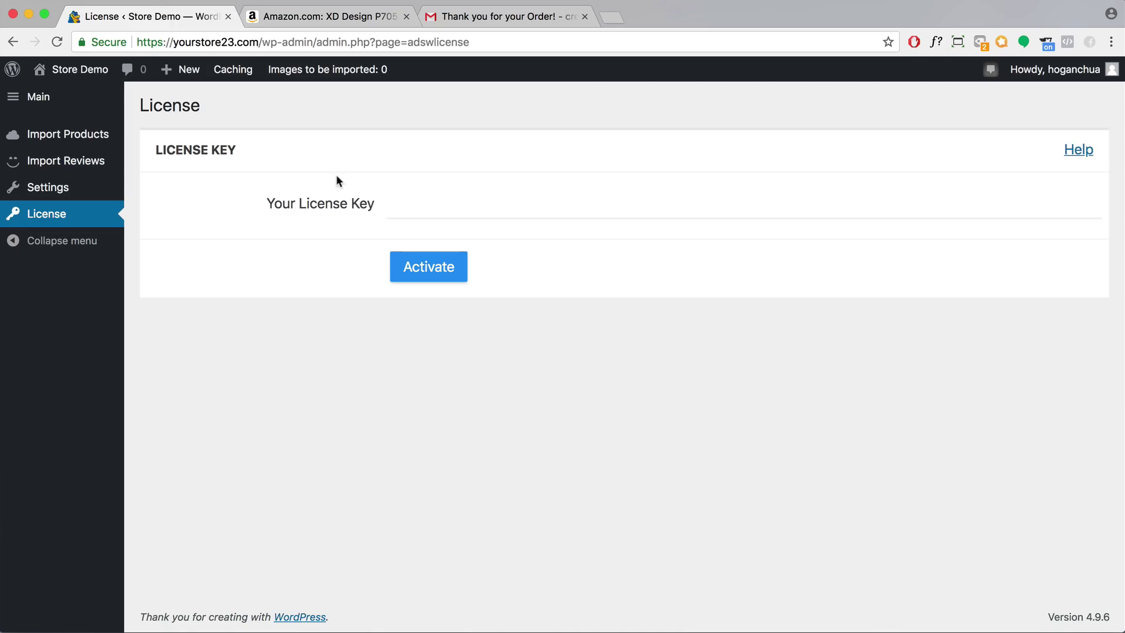
Paste the copied key into the License Key field, activate and reload, then open Import Products
left_click(395, 208)
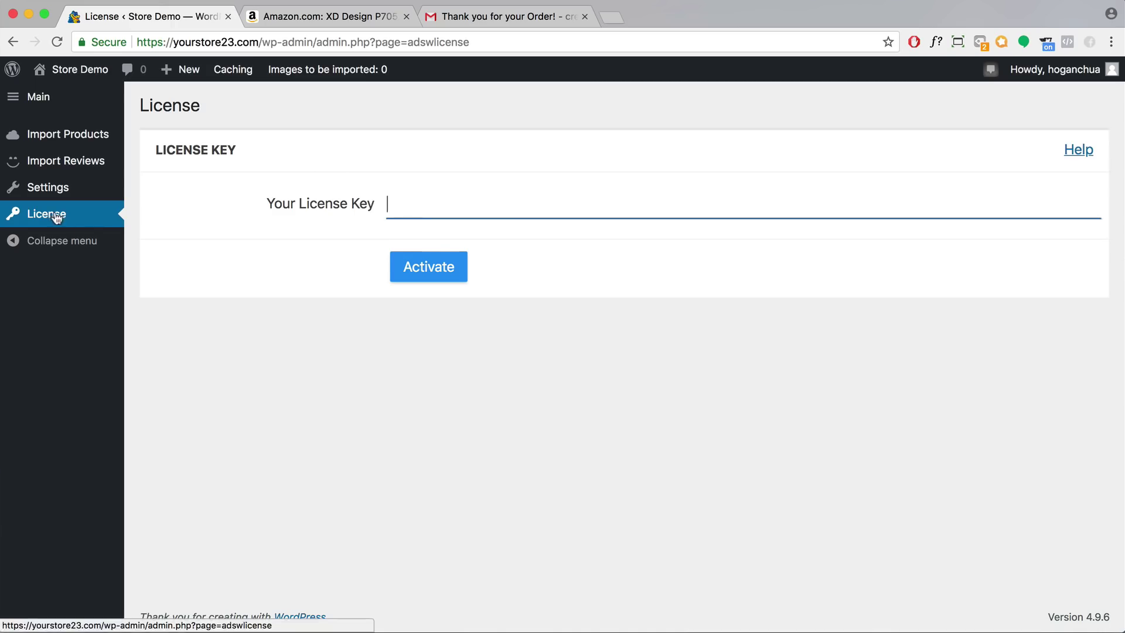
key("super+v")
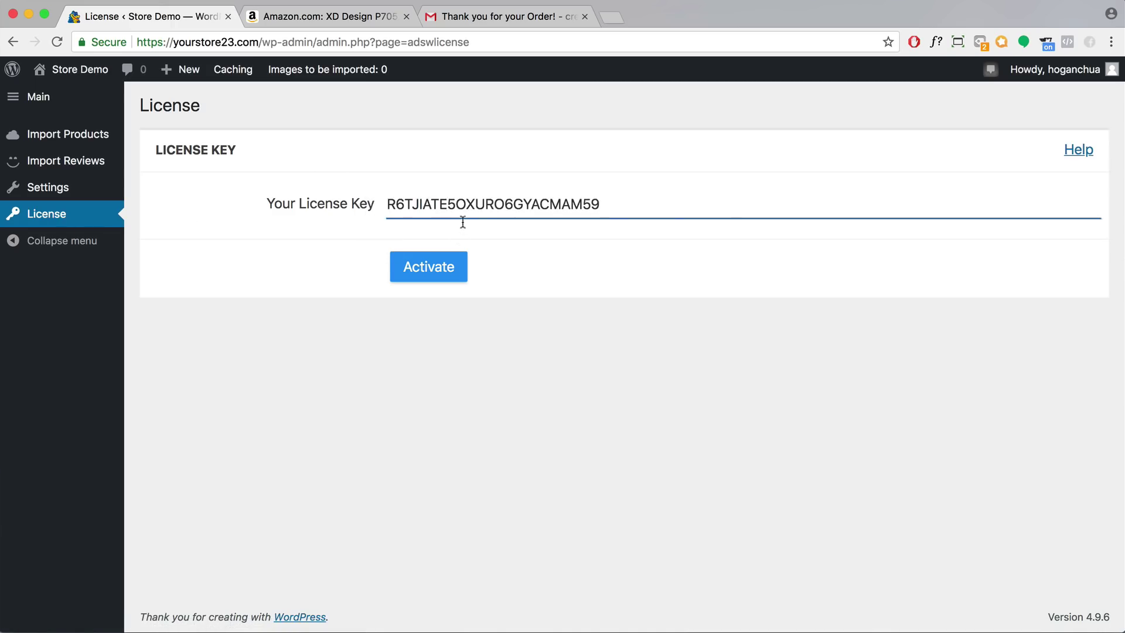
left_click(432, 271)
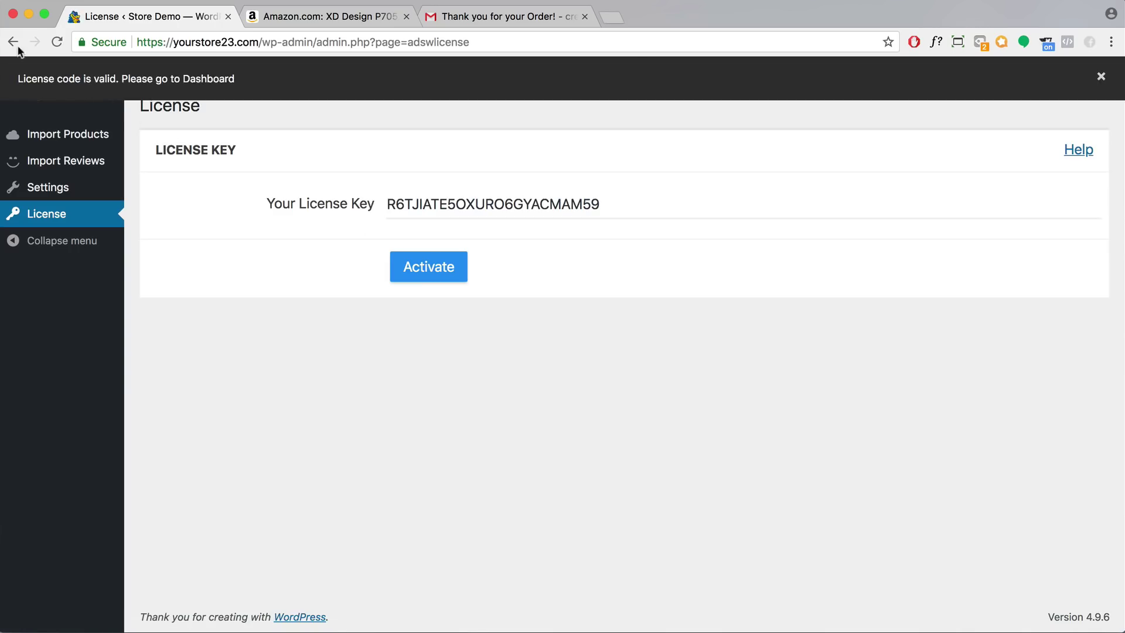
left_click(57, 42)
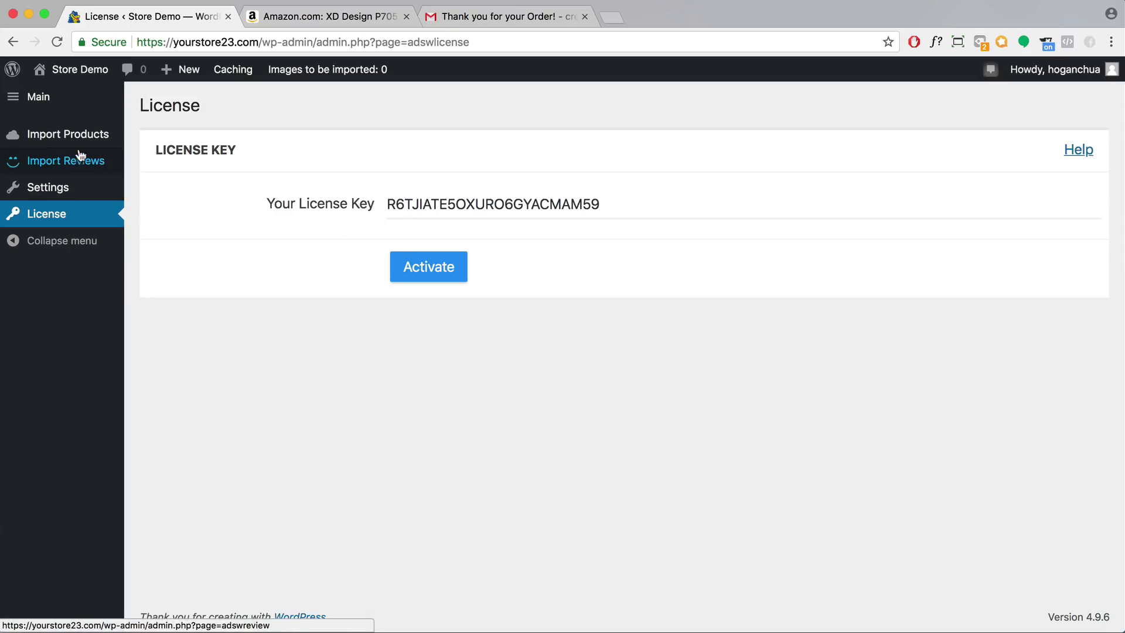
left_click(55, 137)
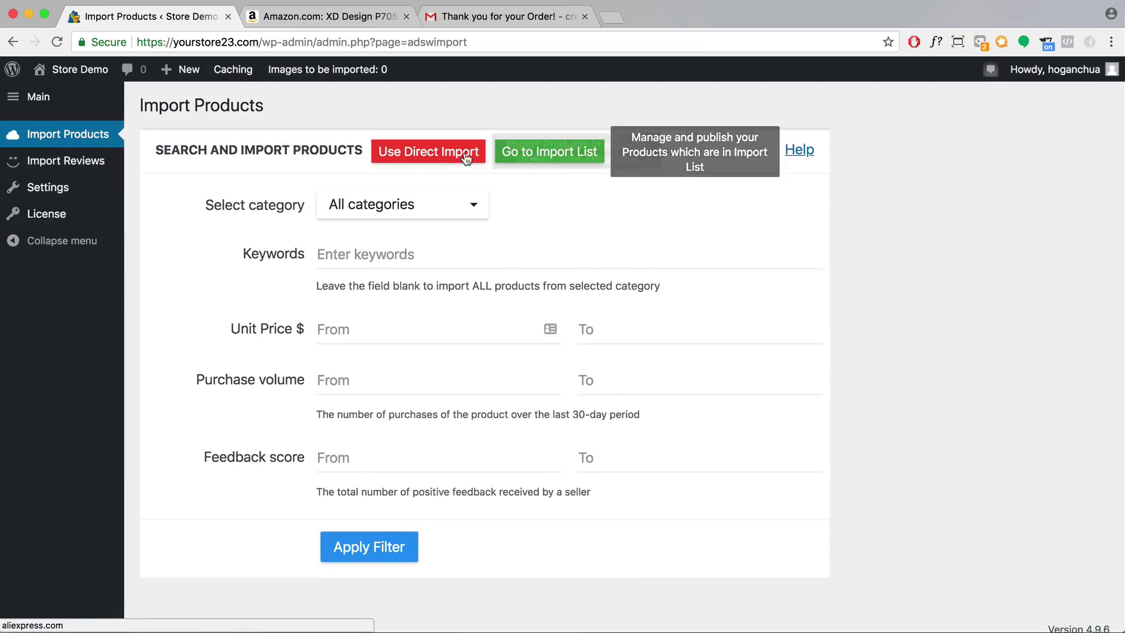
Open AliExpress via Use Direct Import and log the AliDropship extension in to the store
left_click(451, 153)
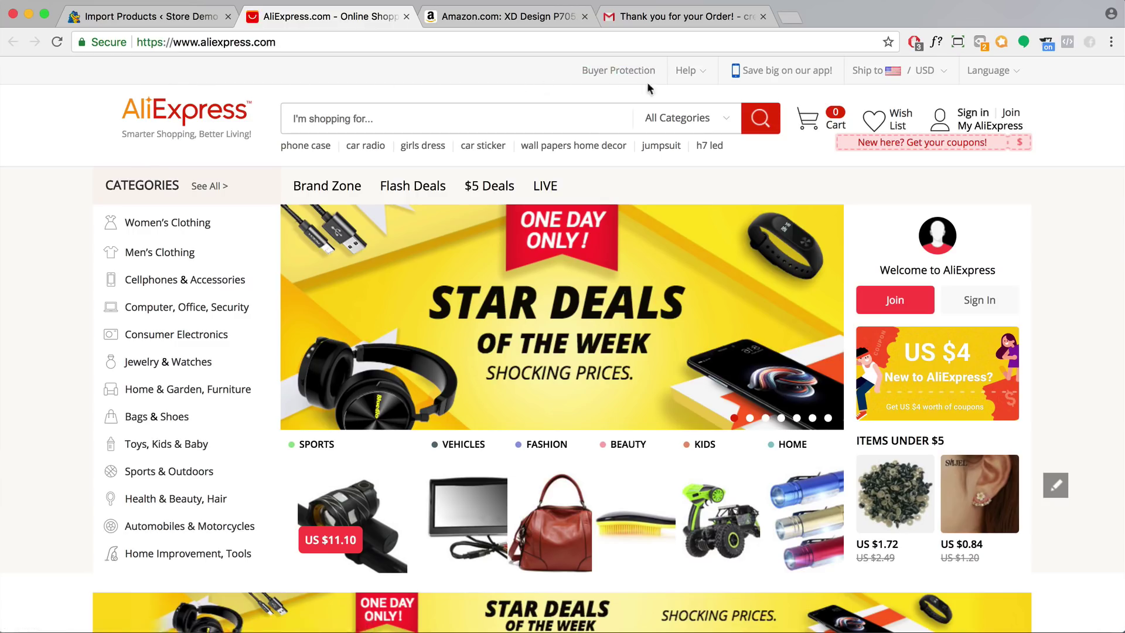
left_click(1043, 47)
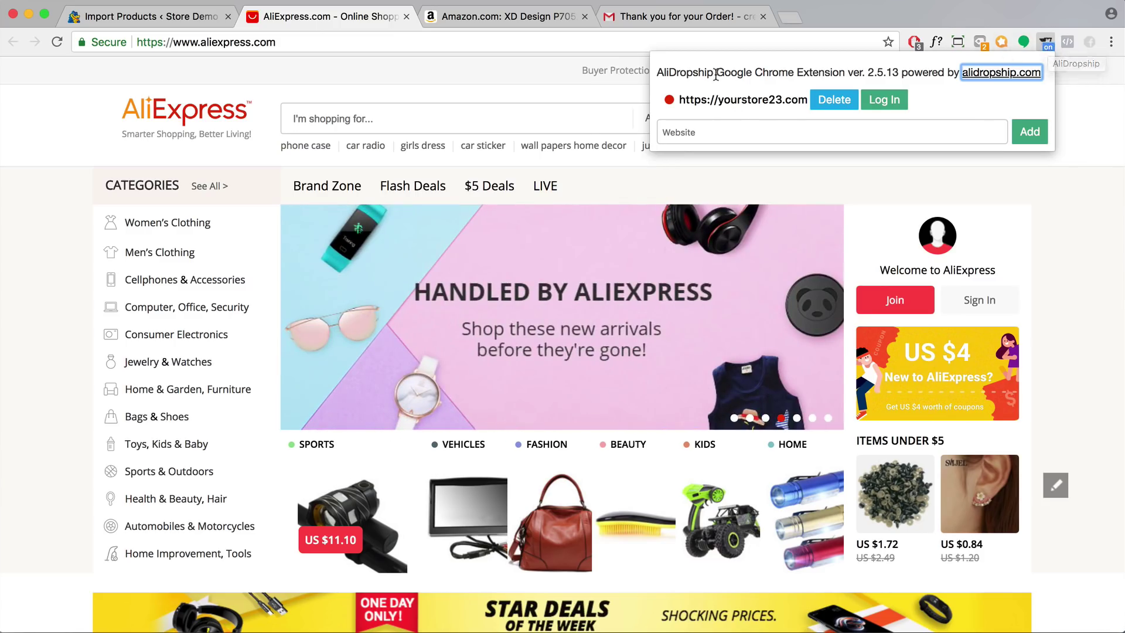
left_click_drag(713, 72, 664, 71)
left_click(884, 100)
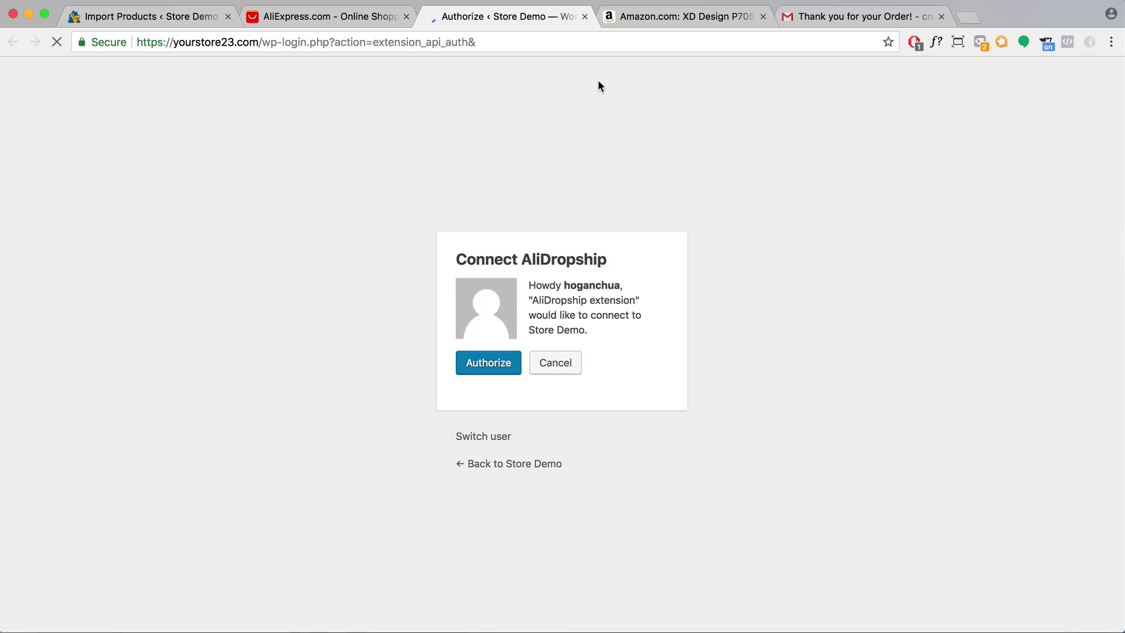
Authorize the extension for Store Demo, then reopen AliExpress through Use Direct Import
left_click(492, 368)
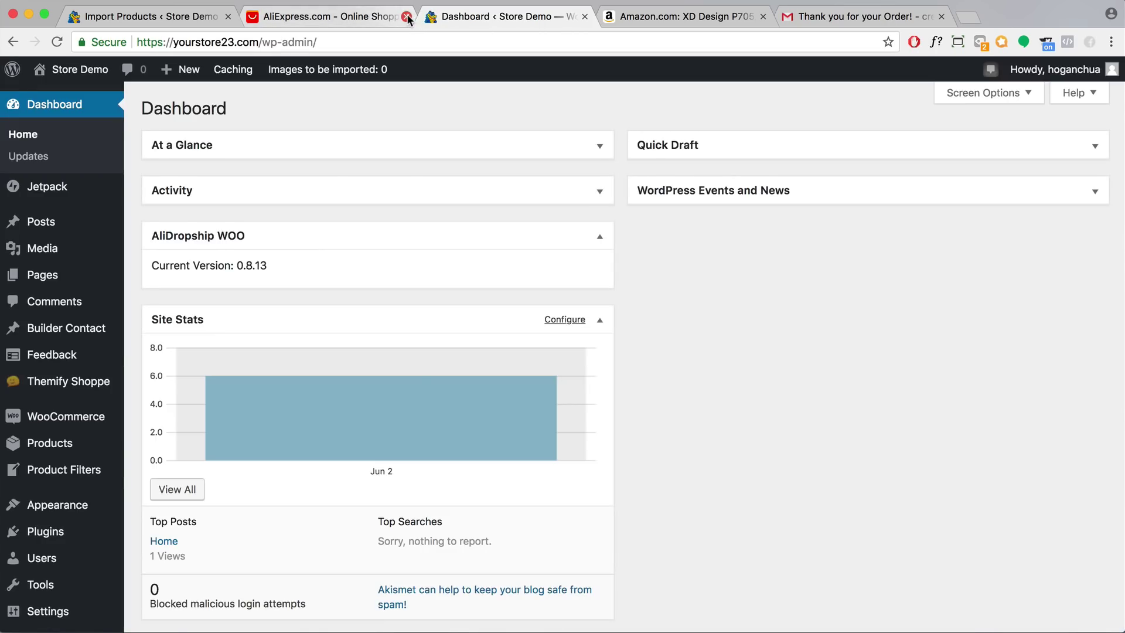
left_click(407, 18)
scroll(35, 468, "down", 5)
left_click(55, 583)
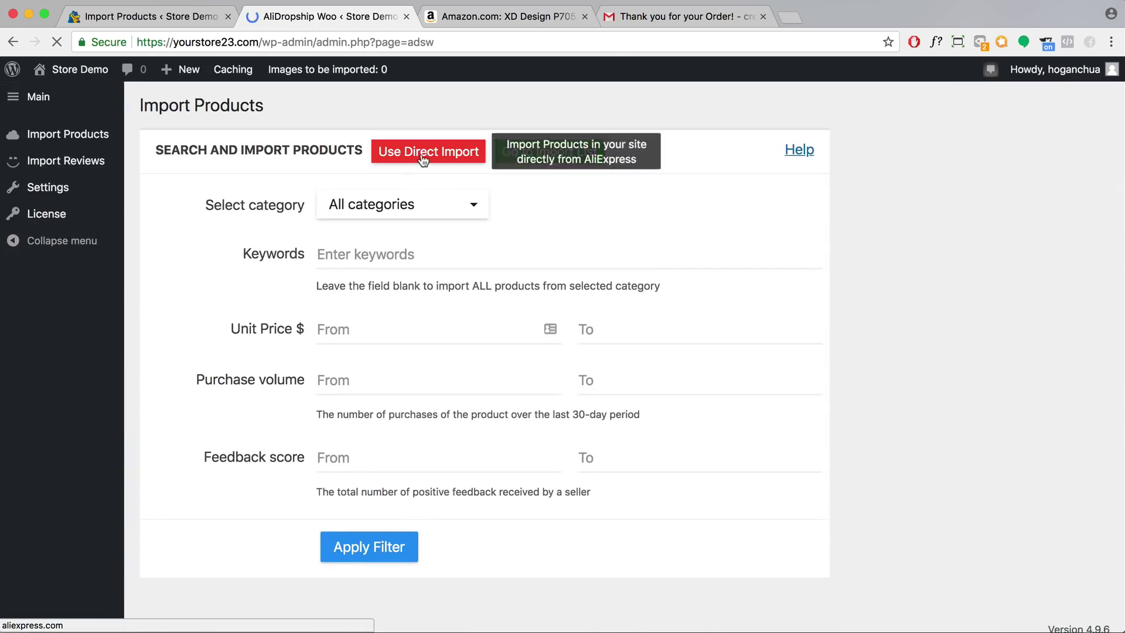
left_click(416, 154)
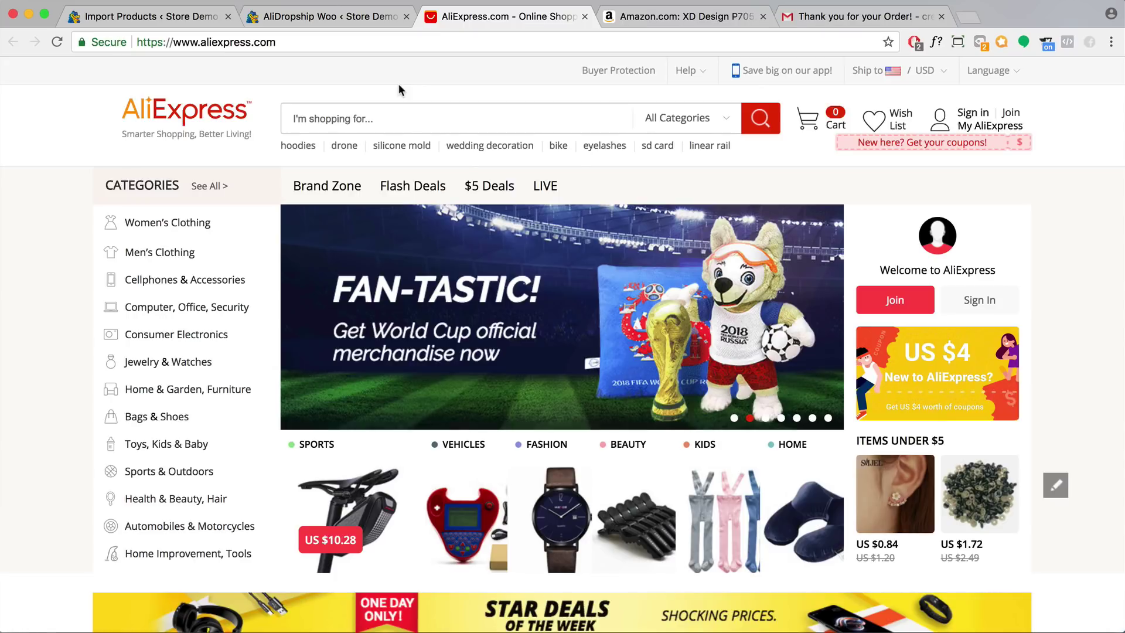
Open Bags & Shoes > Men's Backpacks and open the first listing, the Mark Ryden USB-charging backpack
left_click(339, 118)
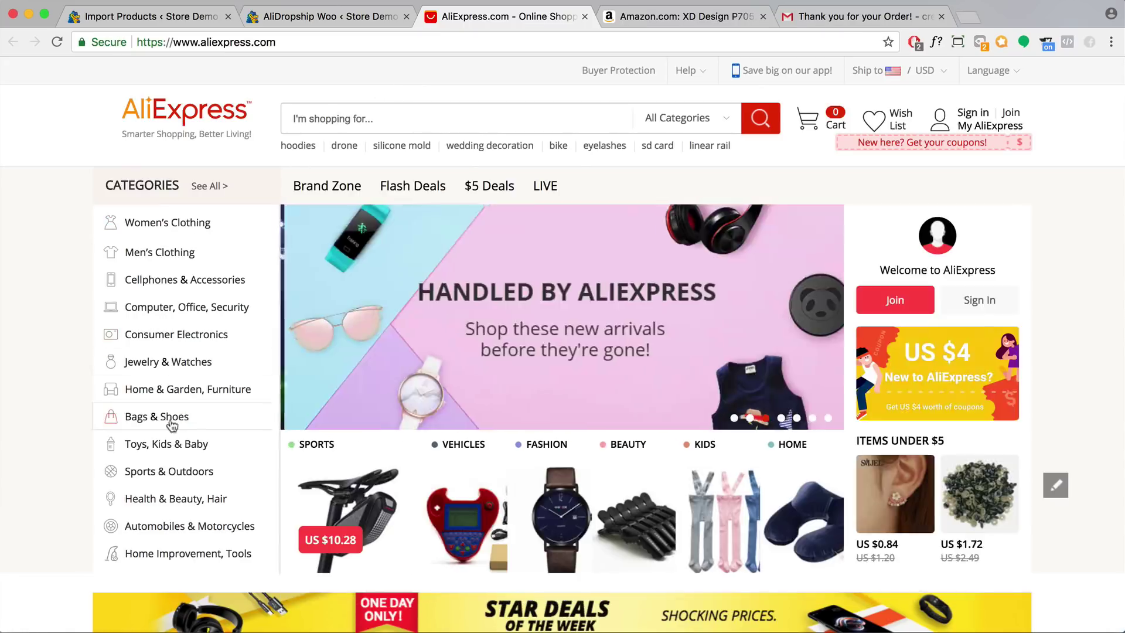
mouse_move(151, 423)
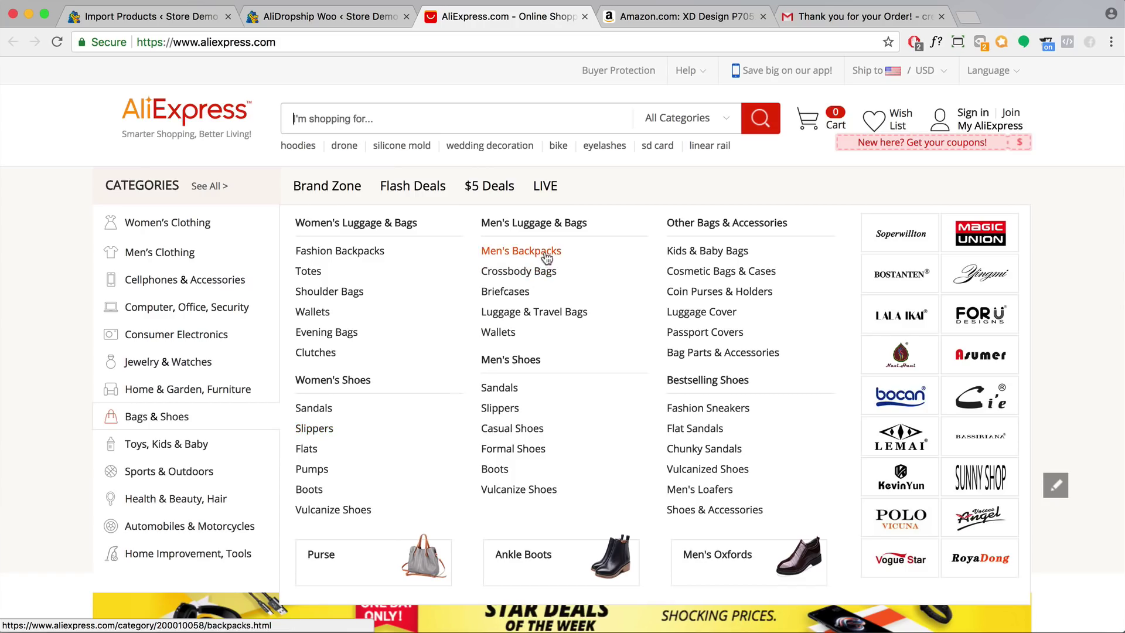
left_click(515, 251)
scroll(679, 332, "down", 2)
scroll(680, 333, "down", 2)
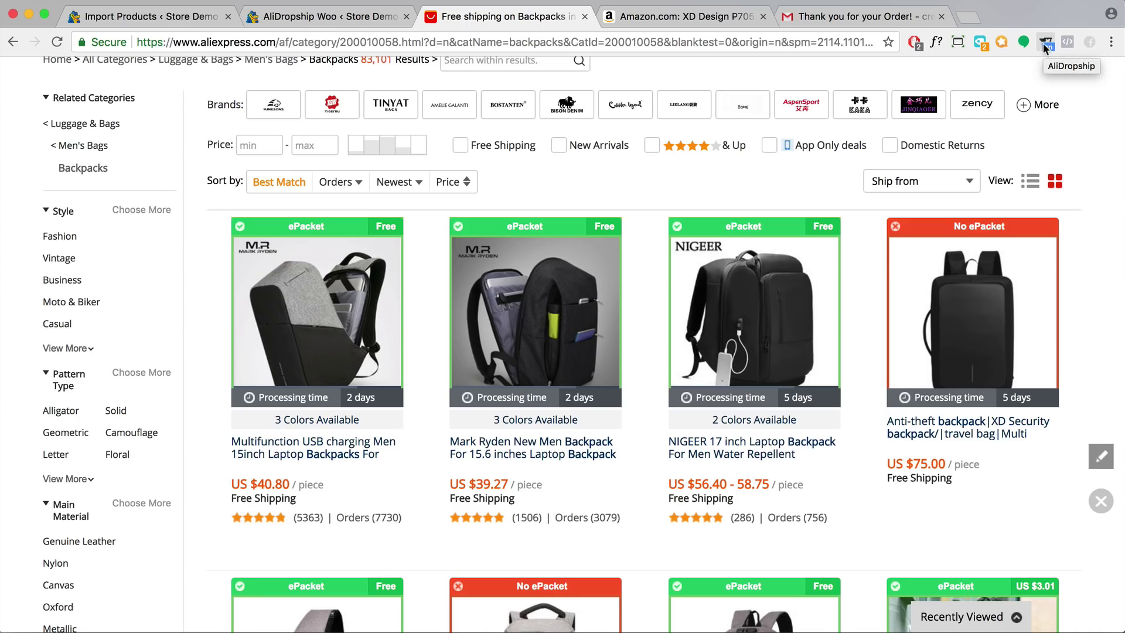
mouse_move(303, 277)
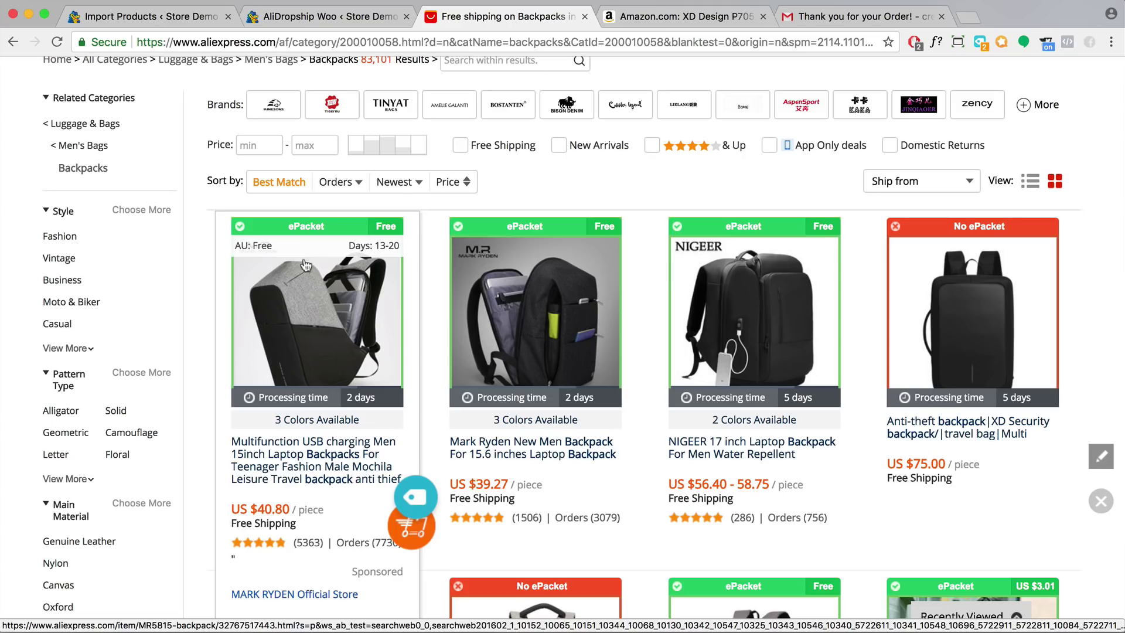
left_click(307, 285)
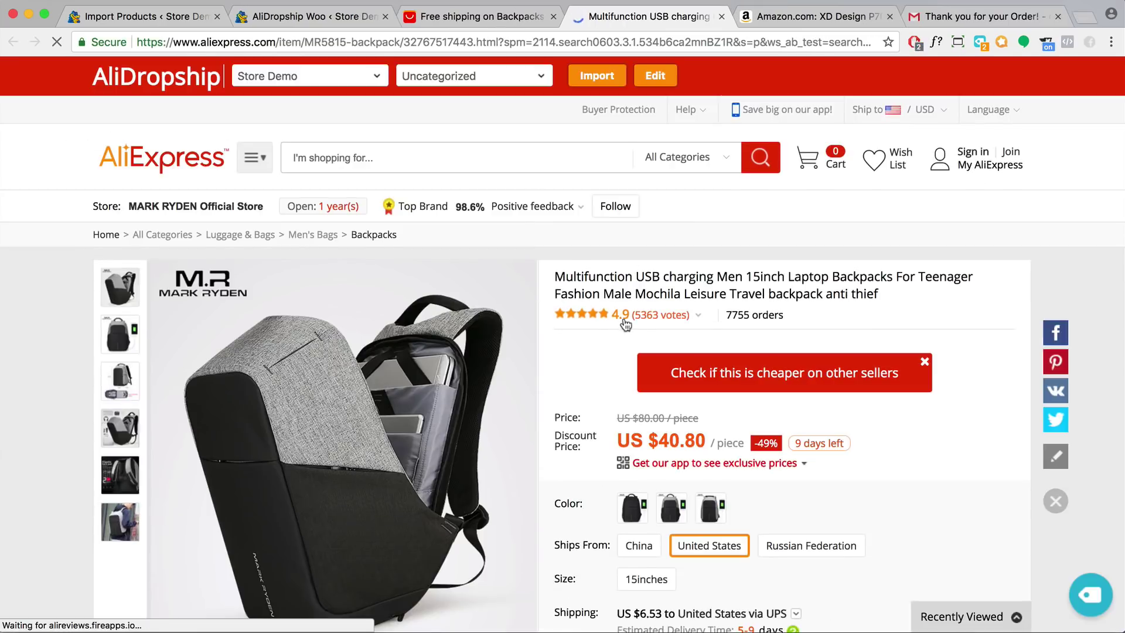
Look through the Mark Ryden backpack's photos, options and details, then view its 4.9-star customer feedback
scroll(625, 319, "down", 7)
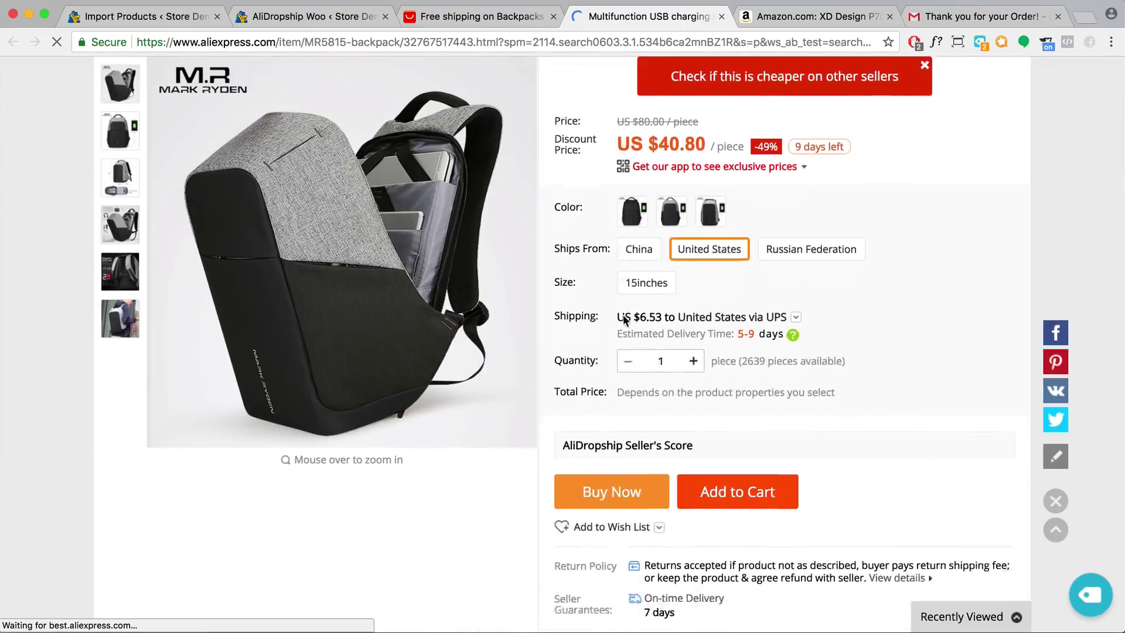
scroll(621, 314, "down", 6)
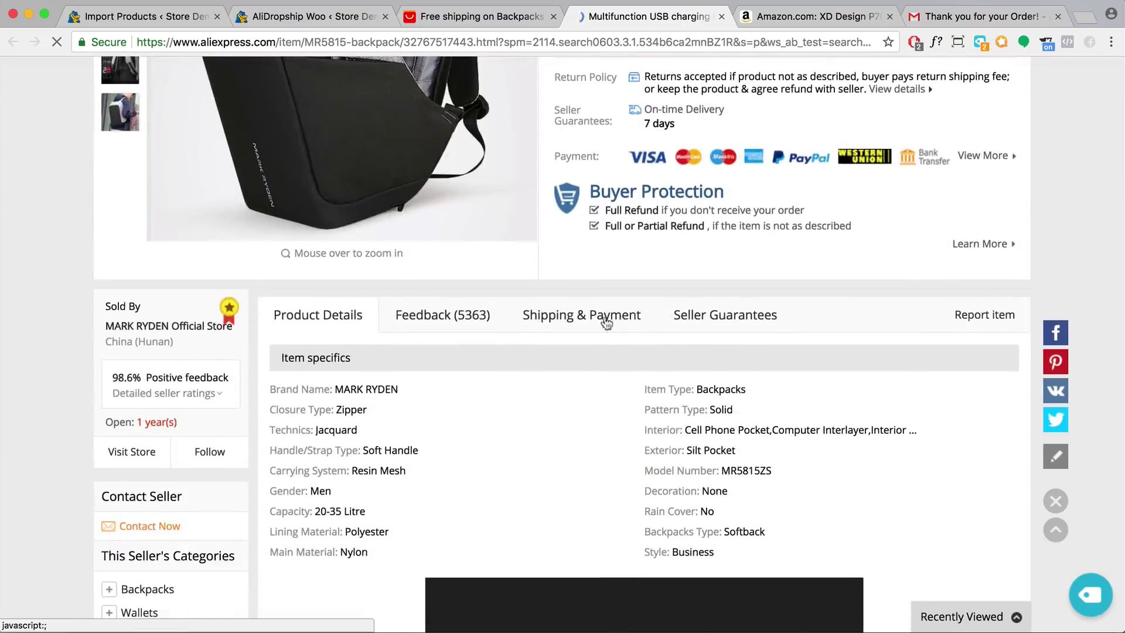
scroll(289, 229, "up", 2)
scroll(288, 228, "up", 9)
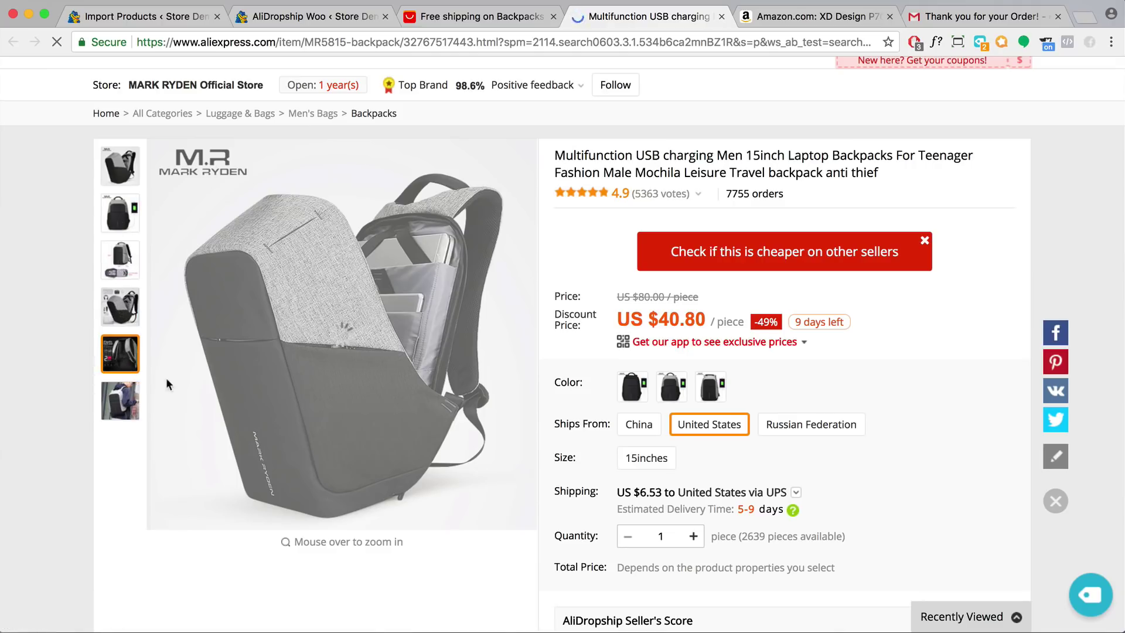
scroll(613, 388, "down", 3)
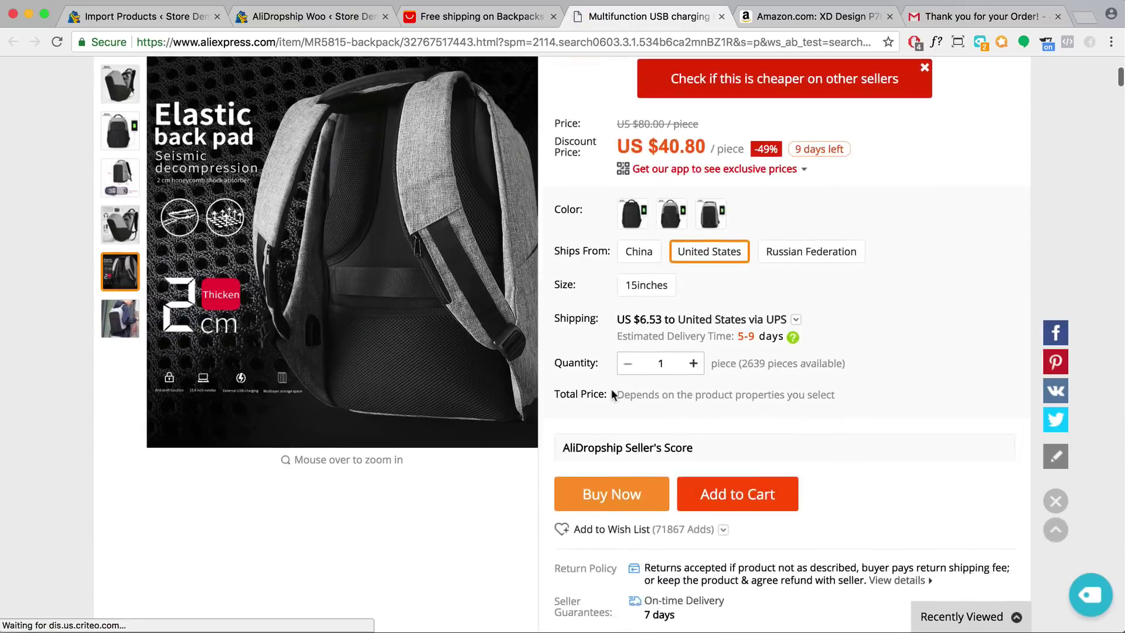
scroll(611, 388, "down", 10)
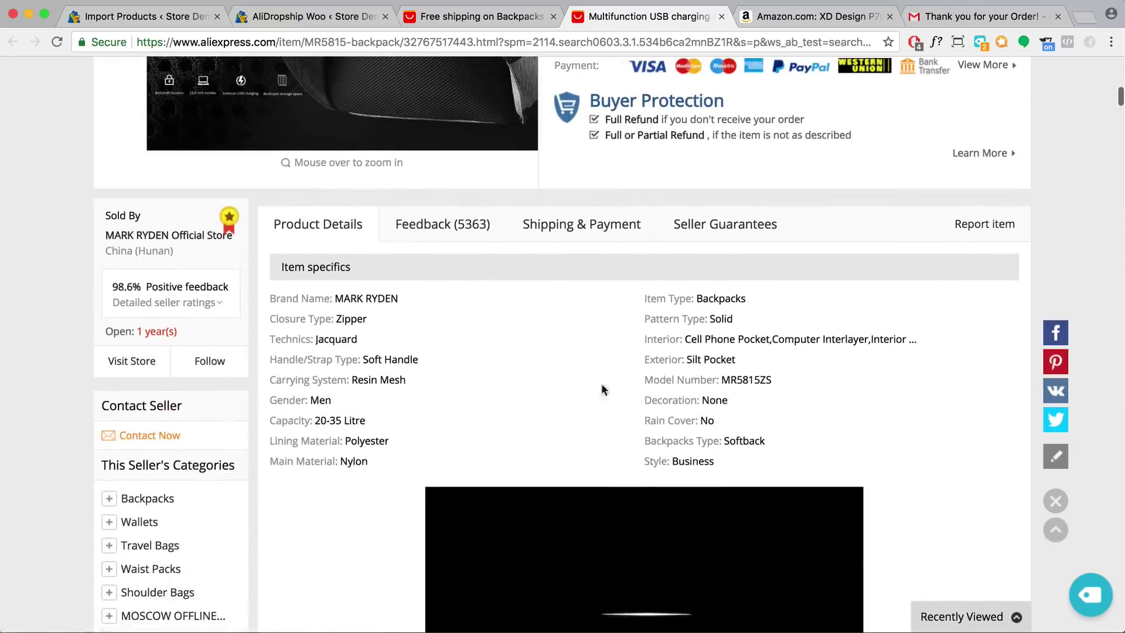
left_click(416, 223)
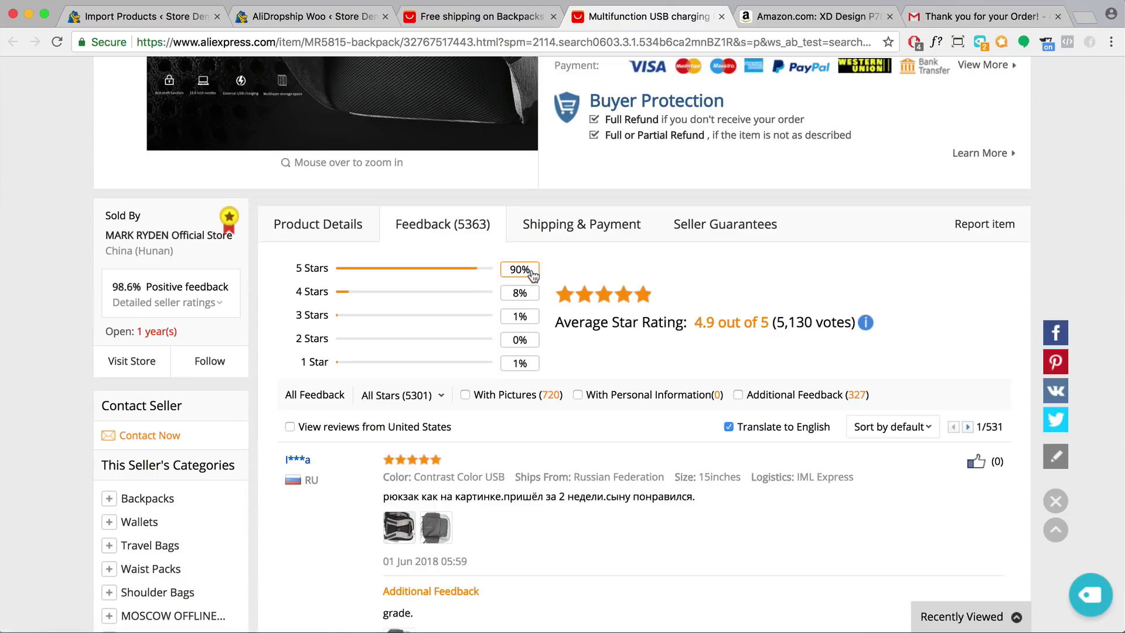
Review the backpack's feedback, item specifics and product description
scroll(544, 368, "down", 3)
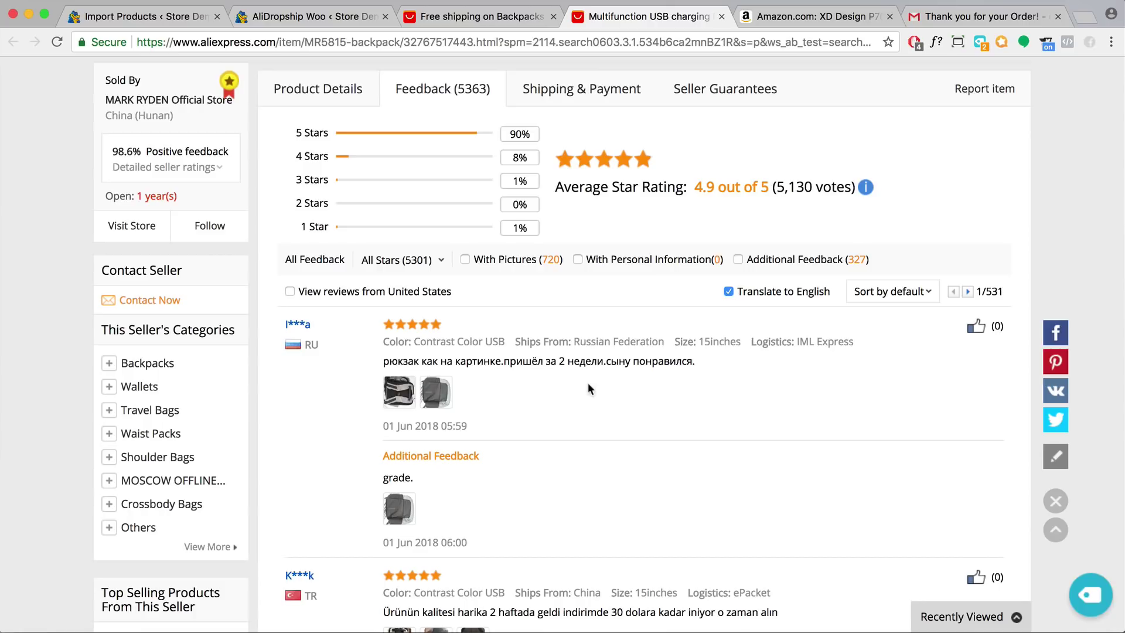
scroll(463, 366, "down", 2)
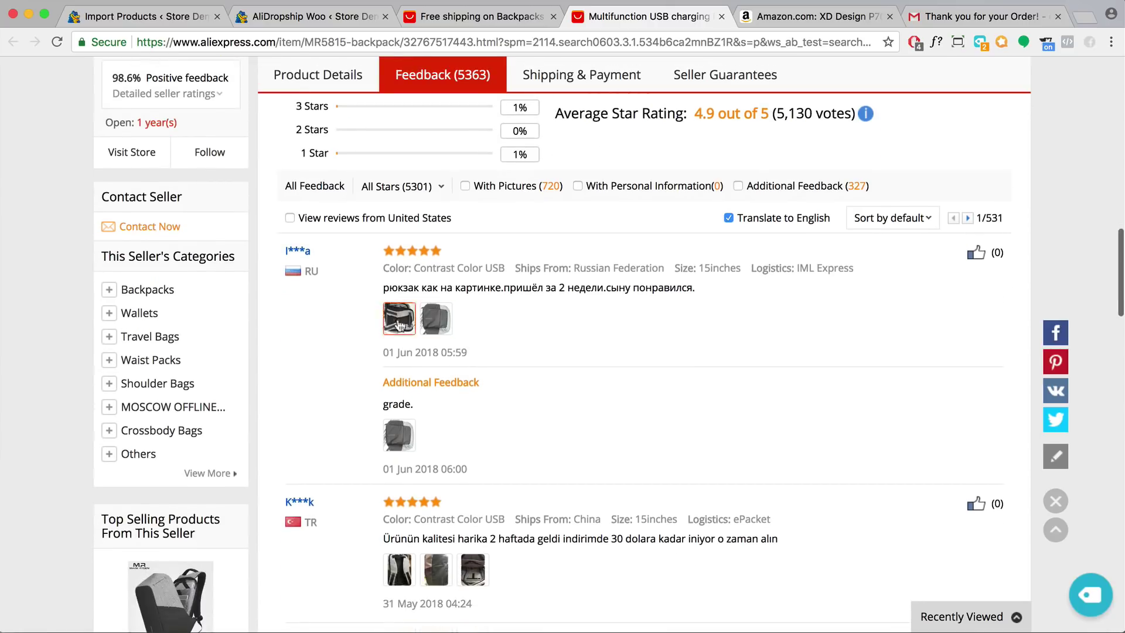
scroll(542, 330, "up", 5)
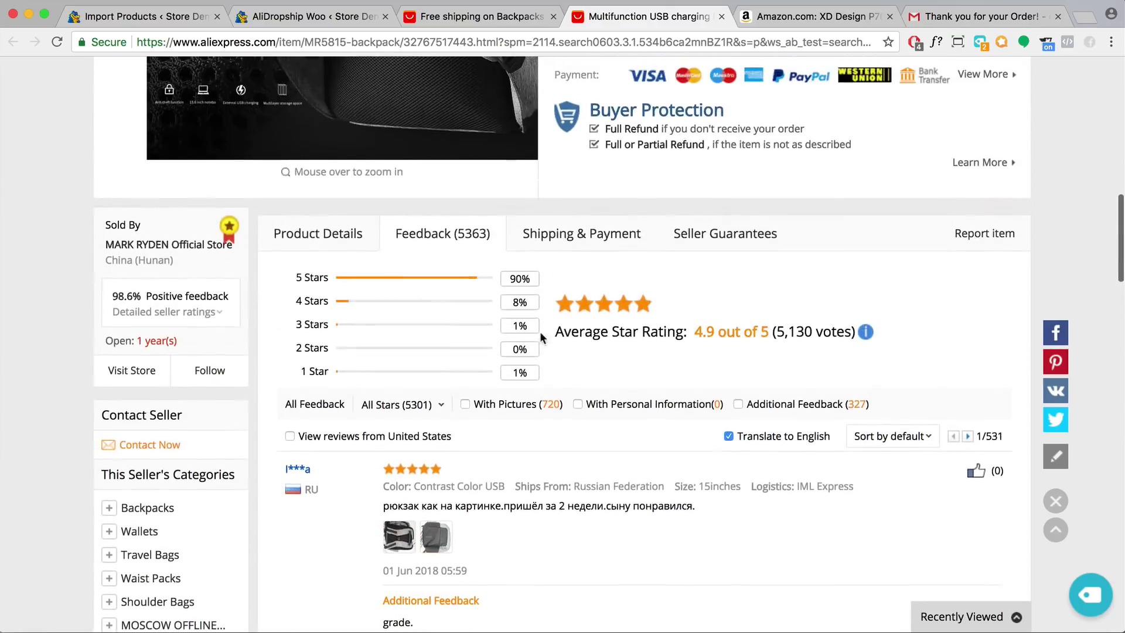
left_click(321, 238)
scroll(545, 334, "down", 5)
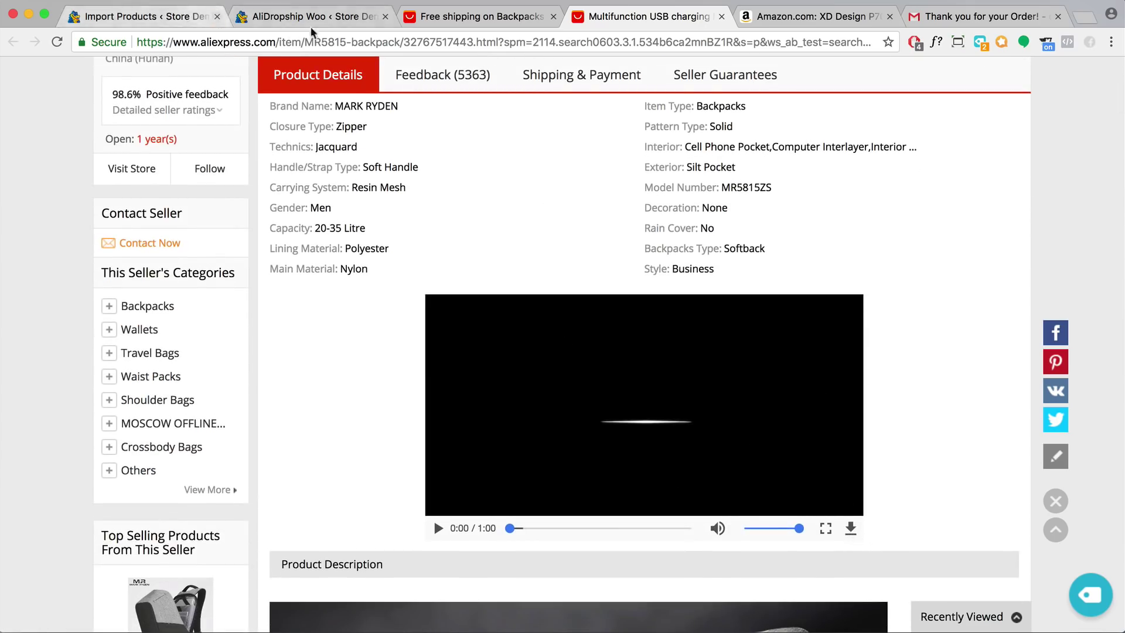
scroll(829, 250, "down", 3)
scroll(828, 253, "down", 15)
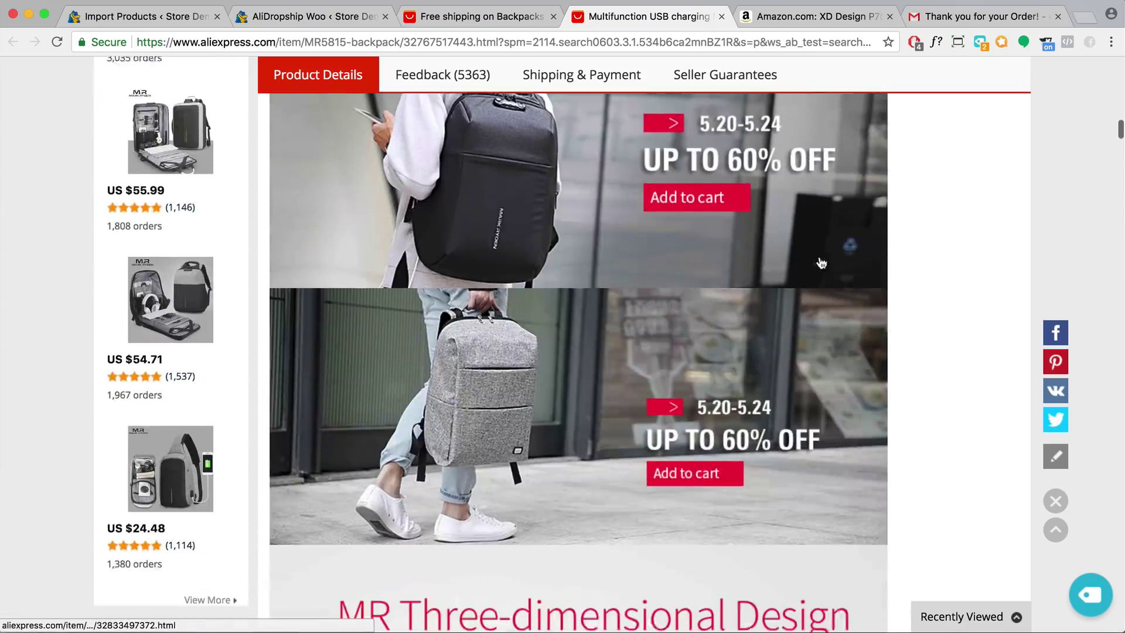
scroll(818, 256, "down", 15)
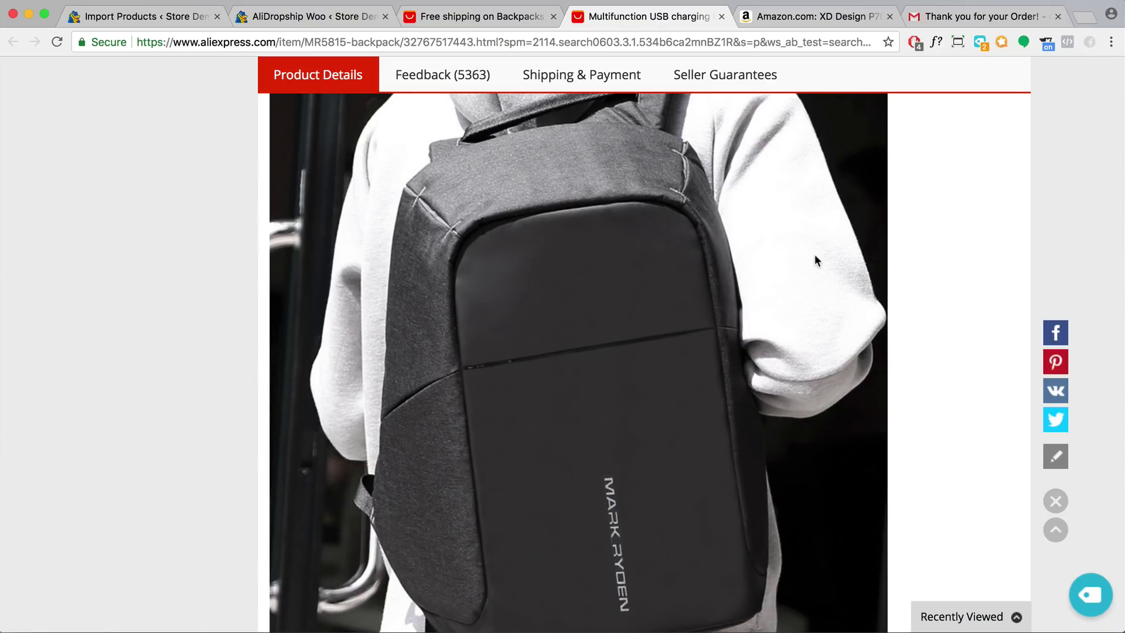
scroll(814, 261, "down", 6)
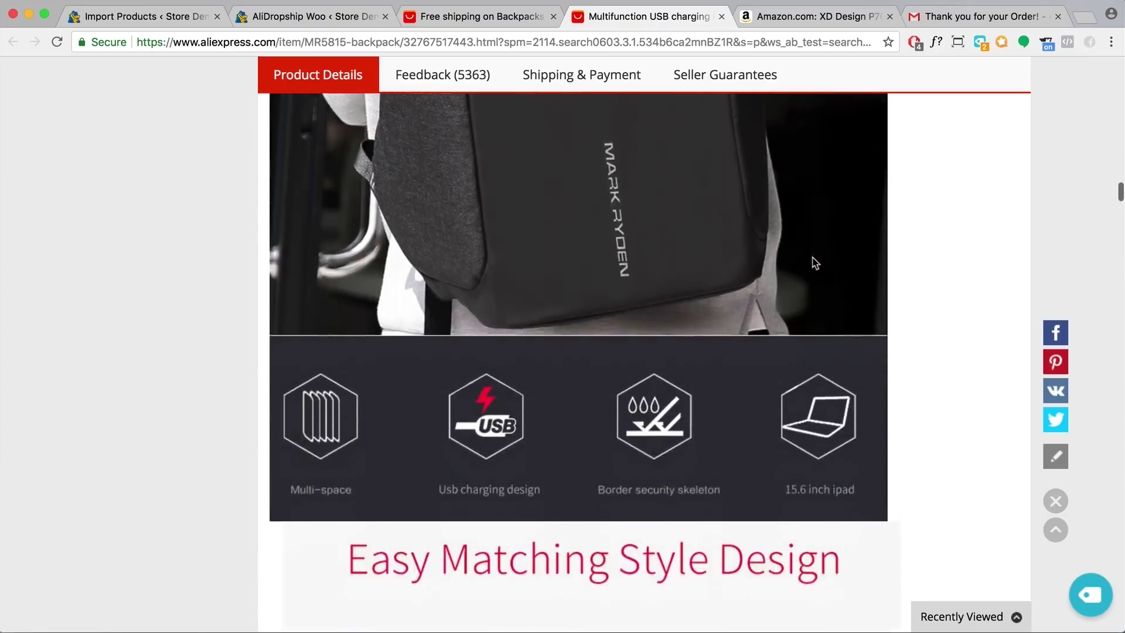
scroll(814, 263, "down", 3)
scroll(814, 263, "down", 10)
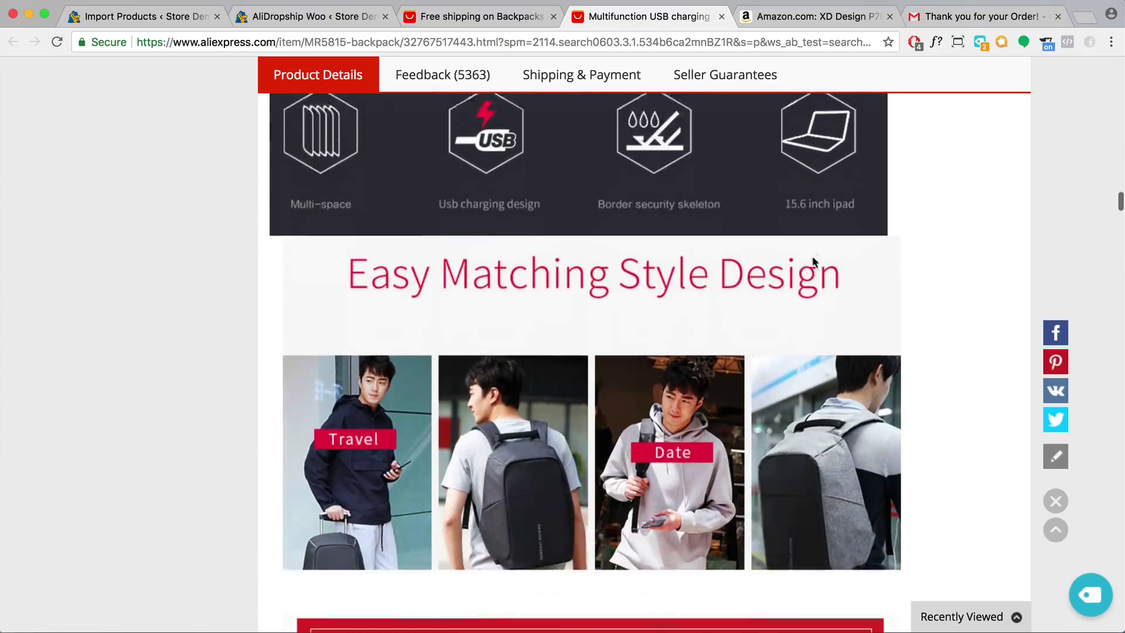
scroll(813, 262, "down", 4)
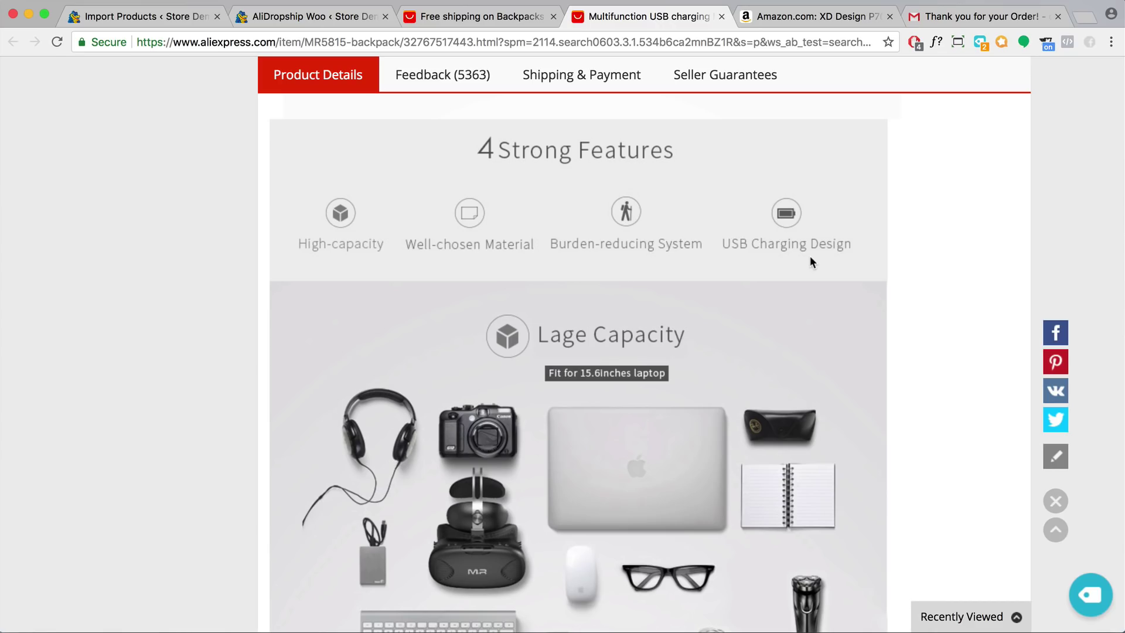
scroll(916, 160, "up", 20)
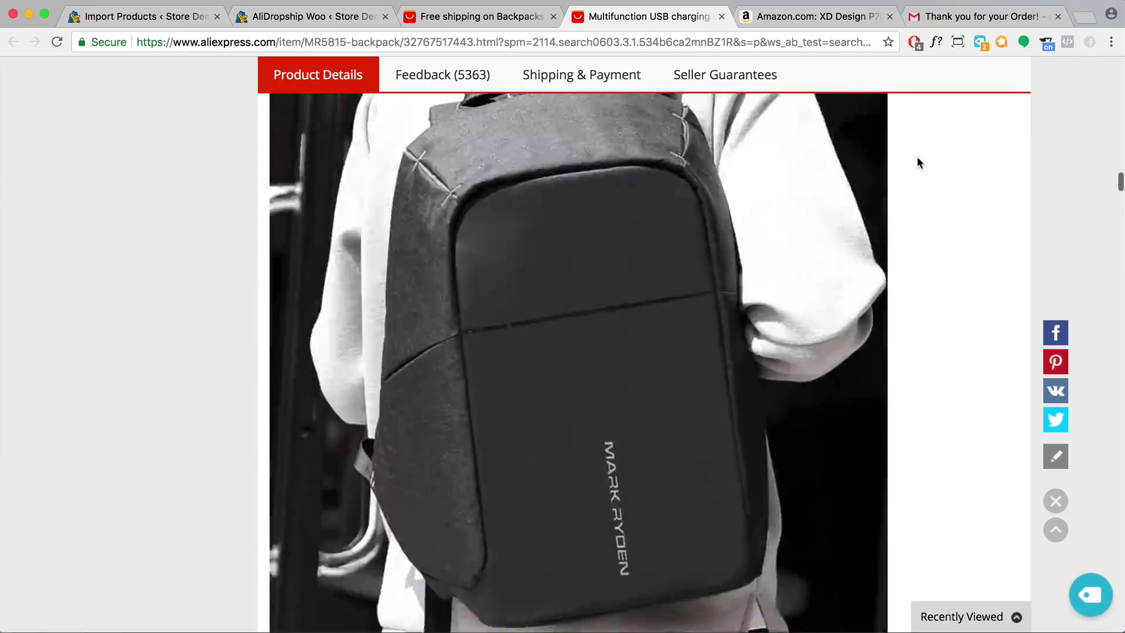
scroll(916, 157, "up", 10)
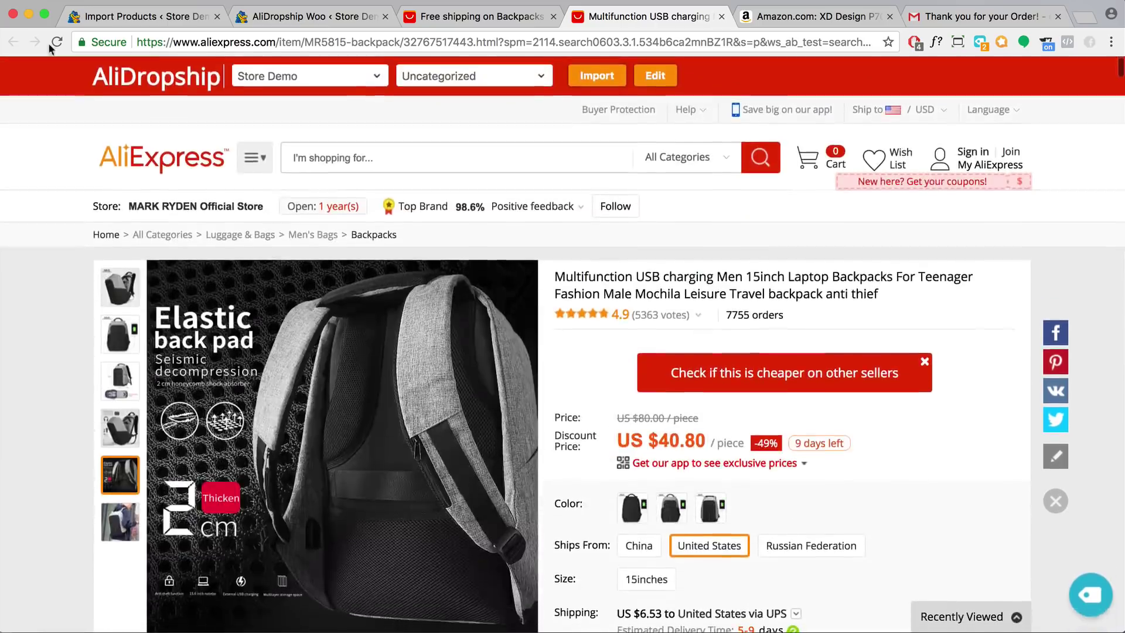
Sort the backpack listing by Orders, check Ship from options, and open the TINYAT 15 inch laptop backpack
left_click(481, 16)
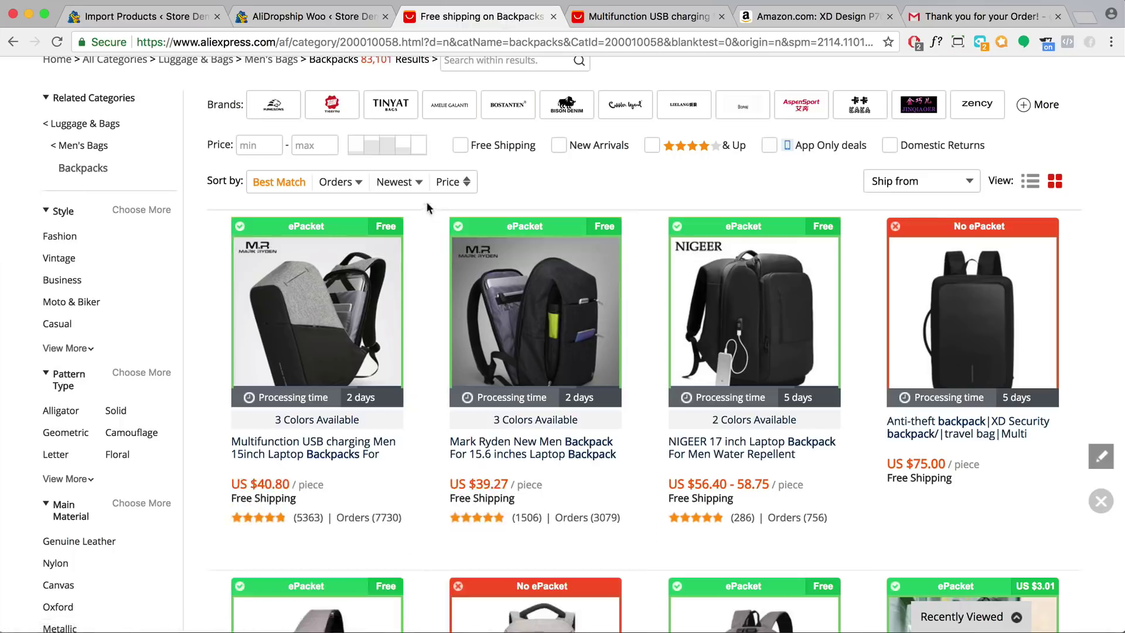
left_click(342, 186)
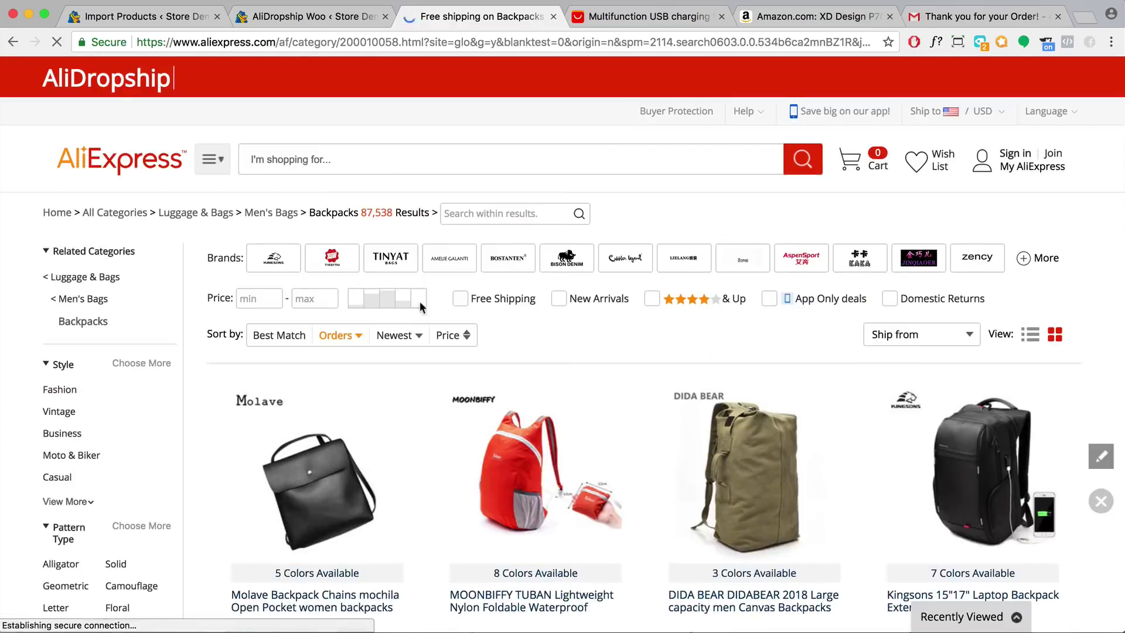
scroll(419, 302, "down", 4)
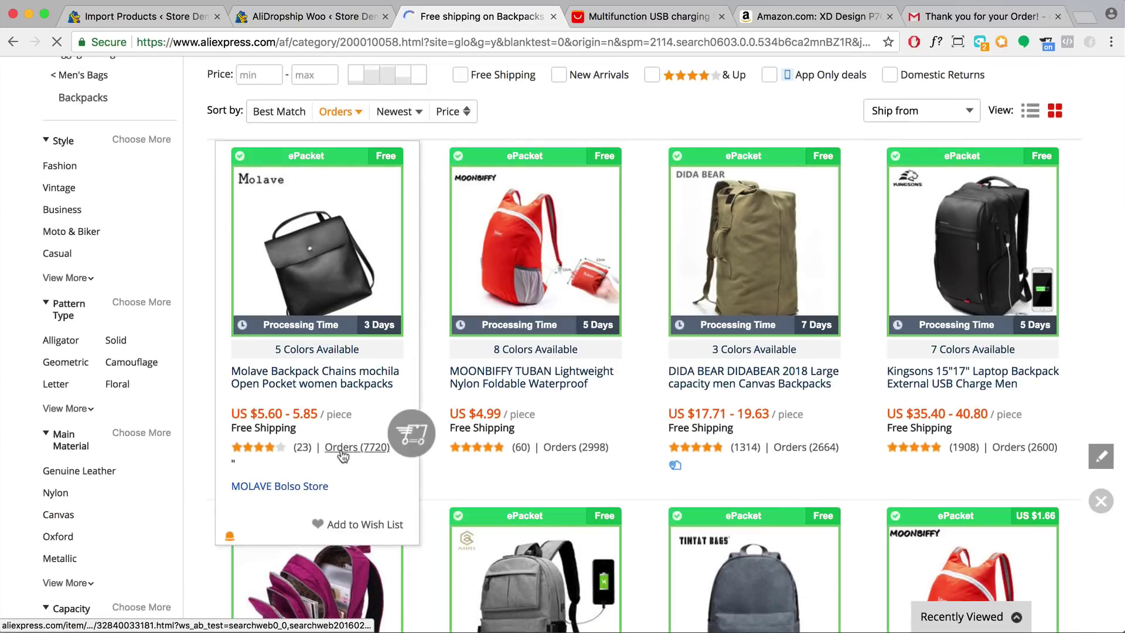
scroll(377, 446, "up", 4)
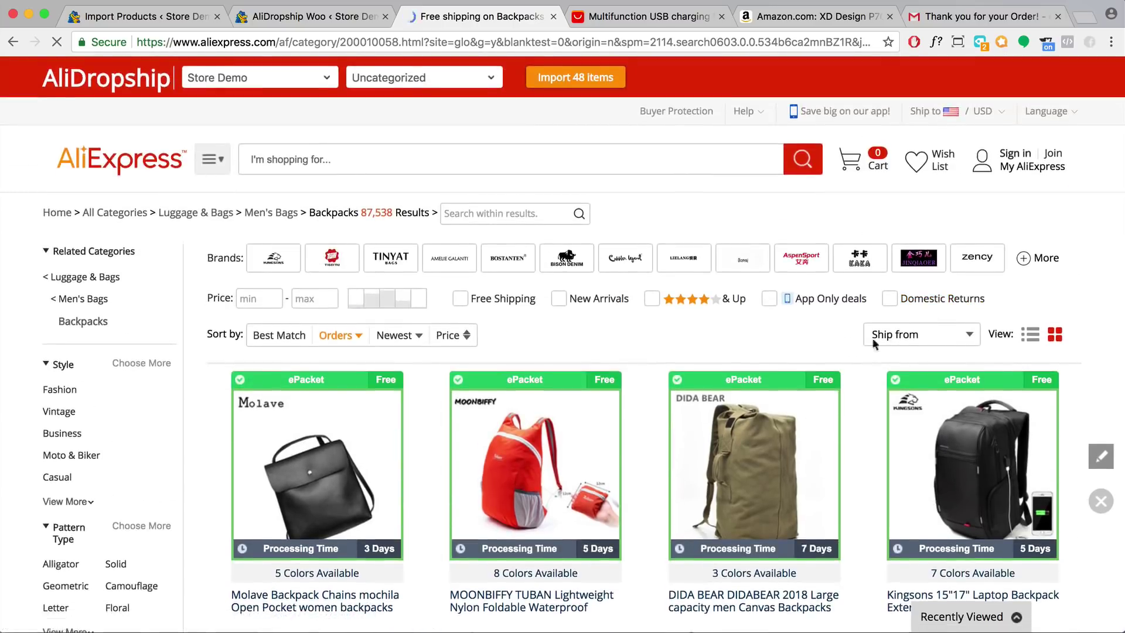
left_click(936, 341)
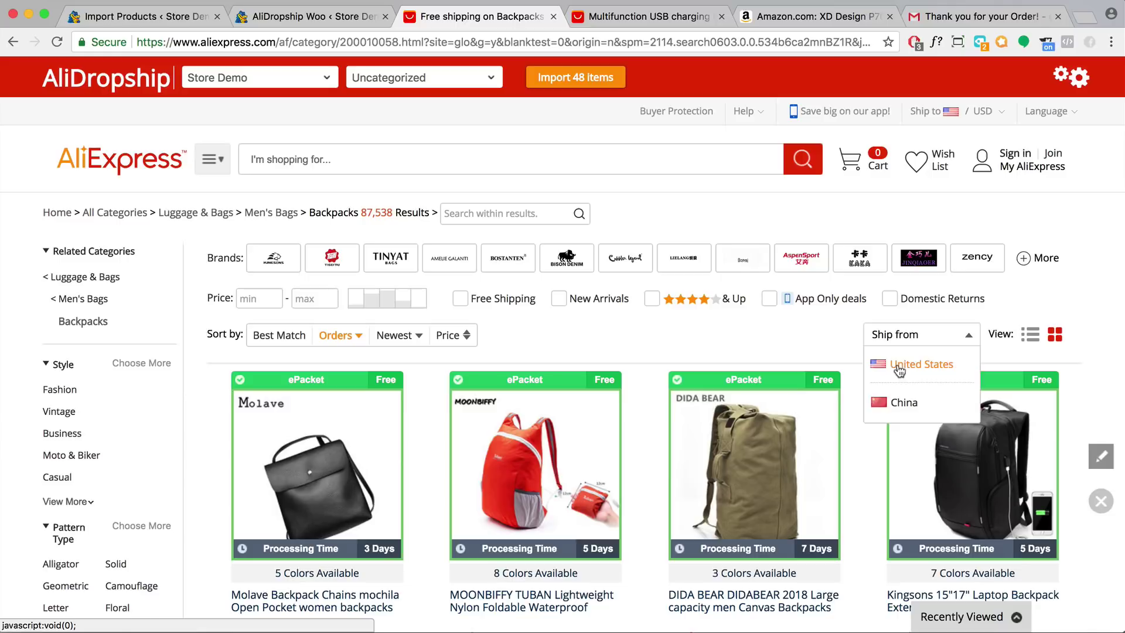
scroll(384, 417, "down", 3)
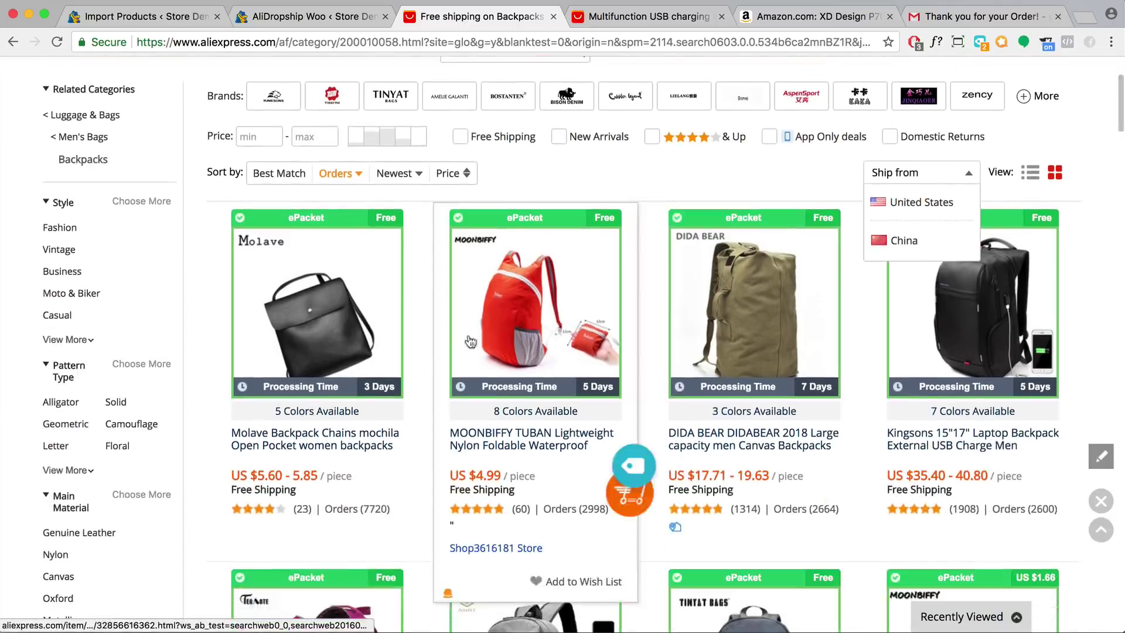
scroll(530, 346, "down", 6)
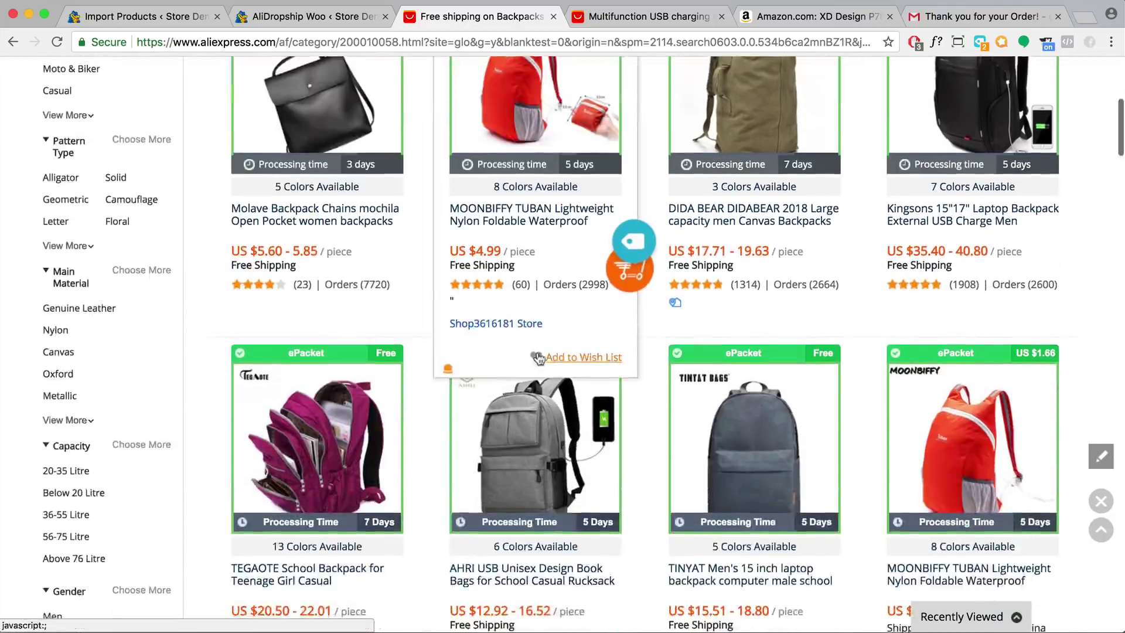
left_click(751, 445)
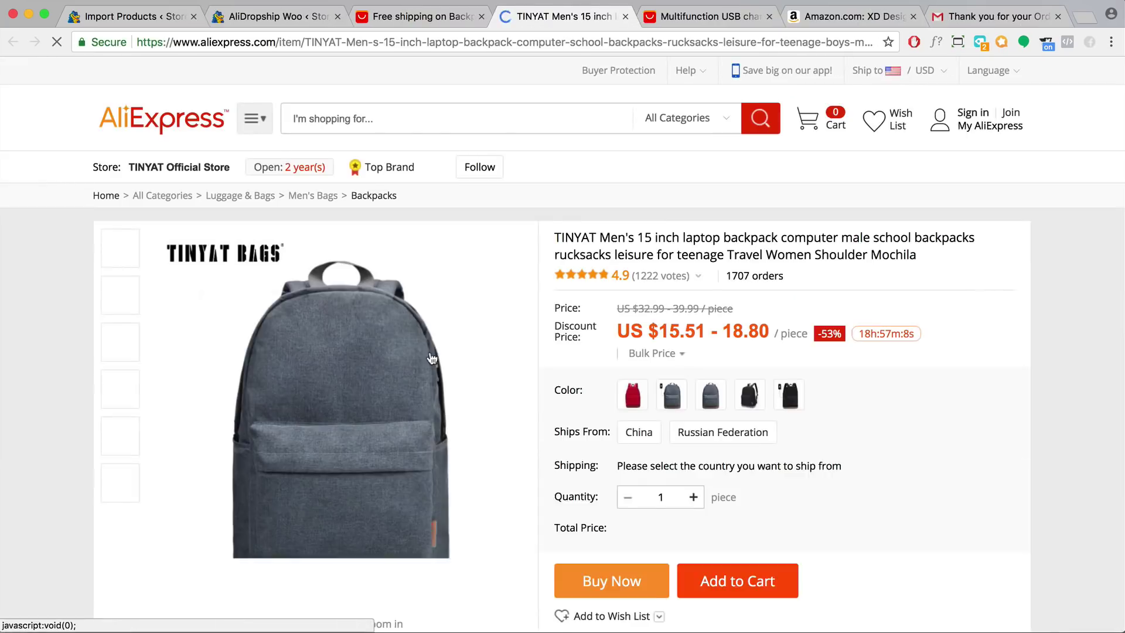
scroll(434, 350, "down", 2)
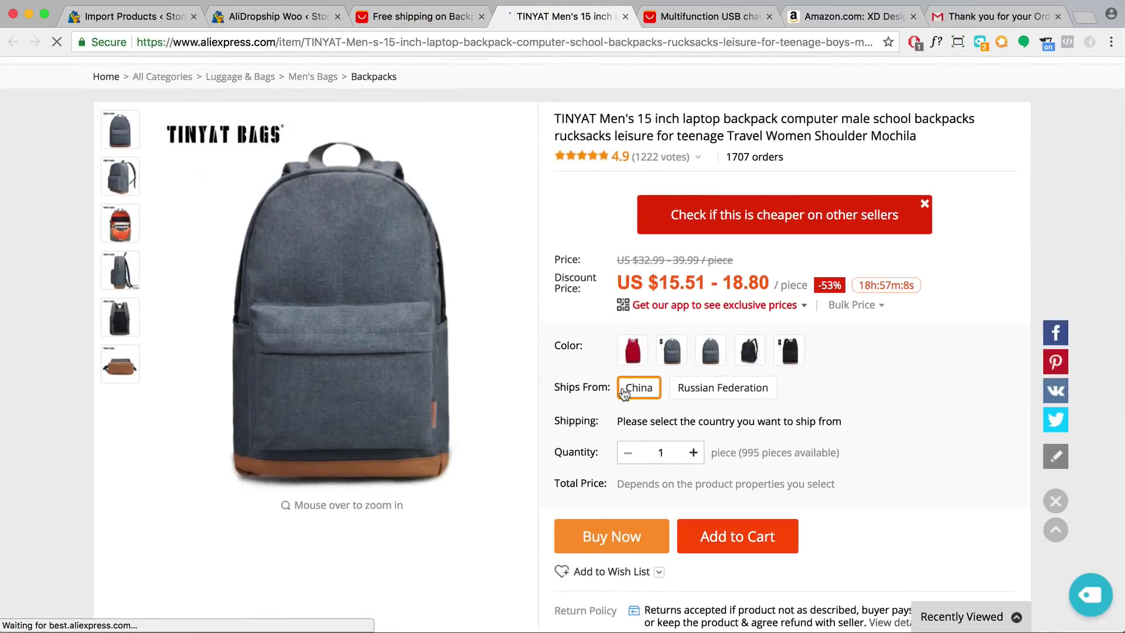
left_click(630, 390)
scroll(726, 387, "down", 2)
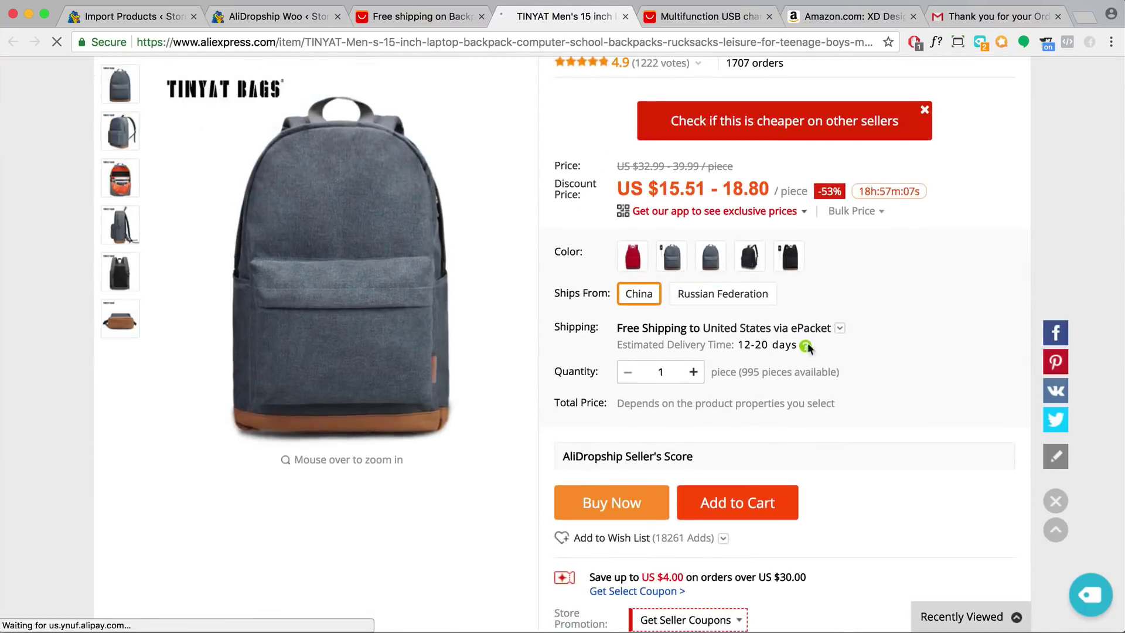
left_click(839, 329)
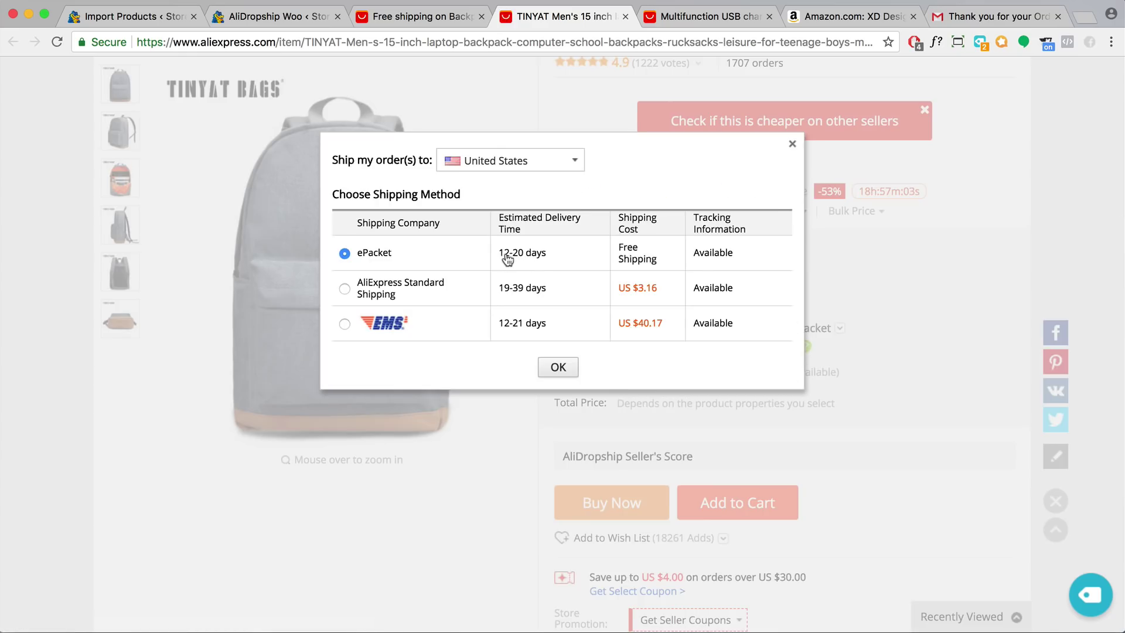
left_click(522, 167)
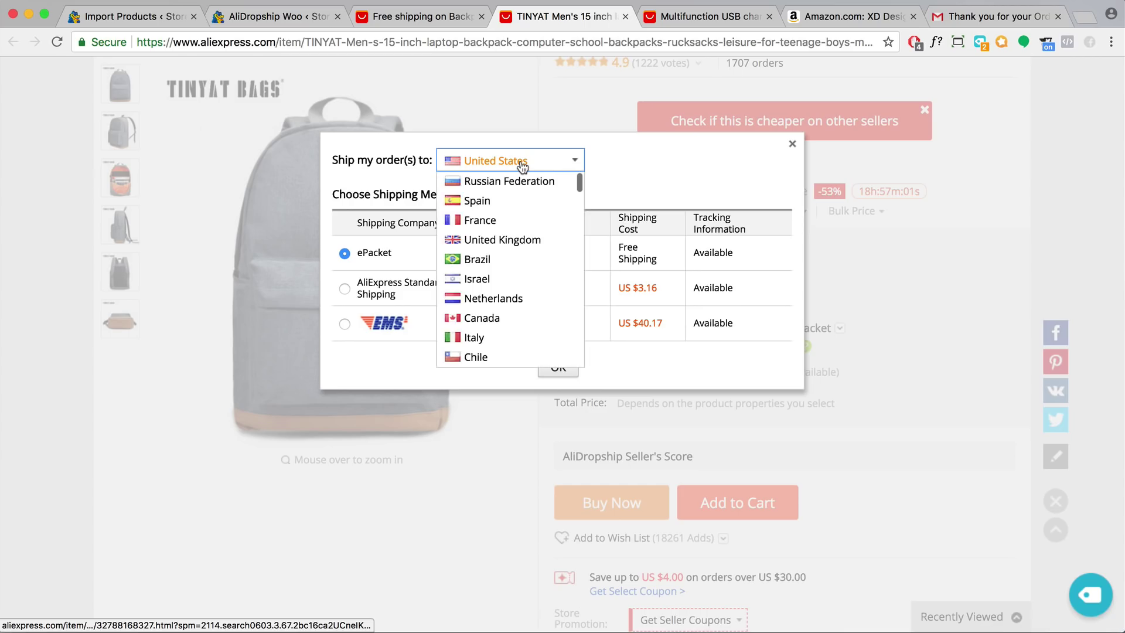
left_click(510, 245)
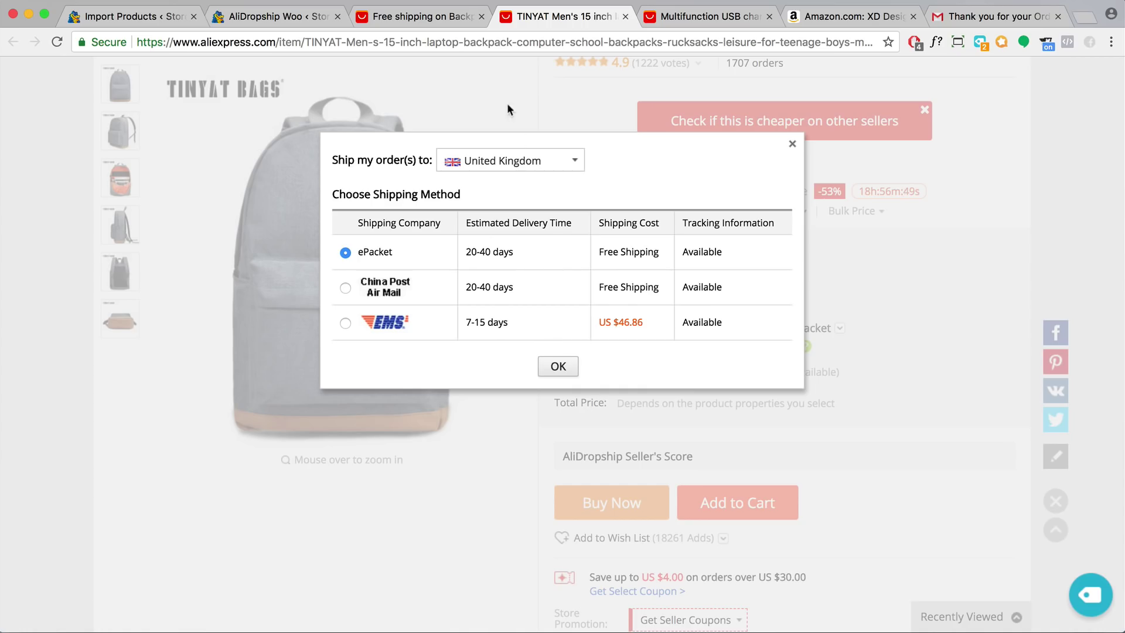
left_click(519, 160)
scroll(519, 220, "up", 3)
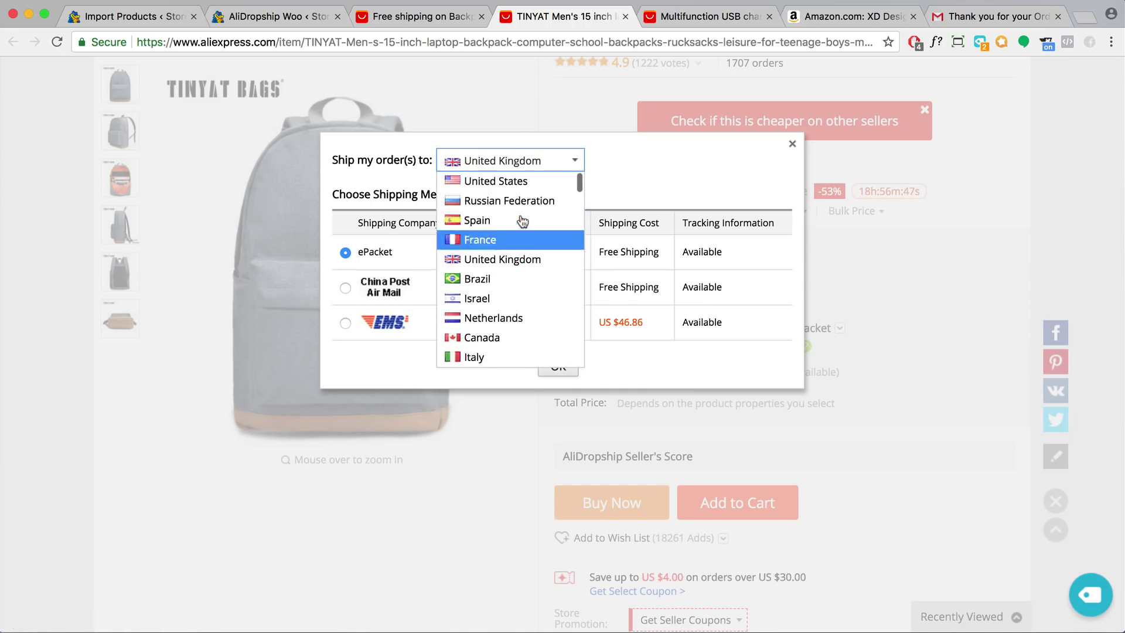
left_click(511, 179)
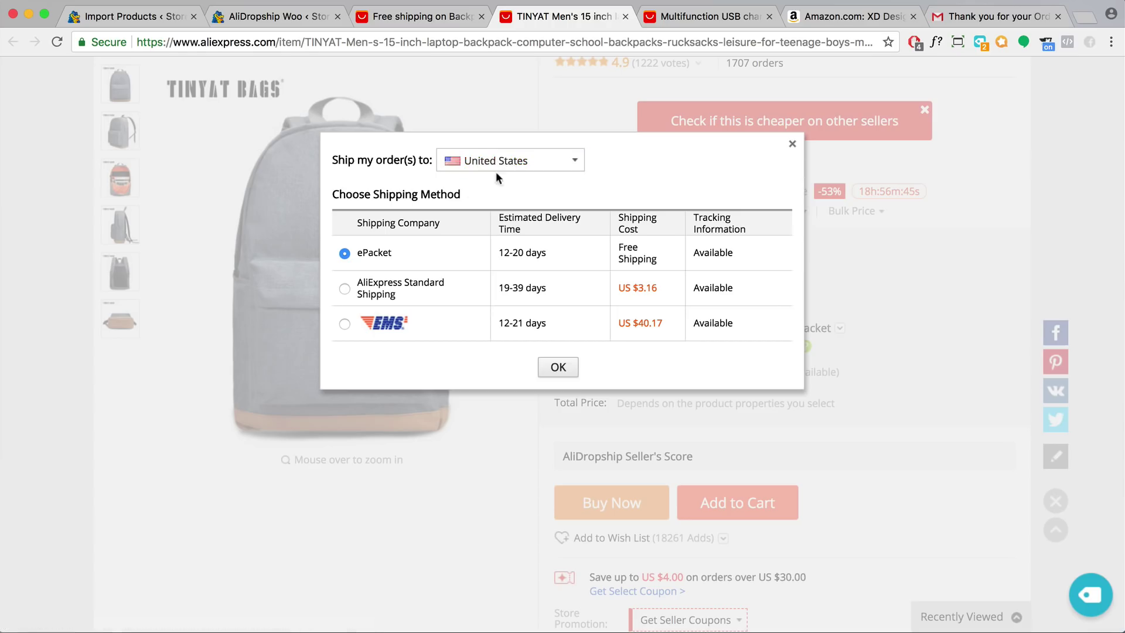
left_click(574, 367)
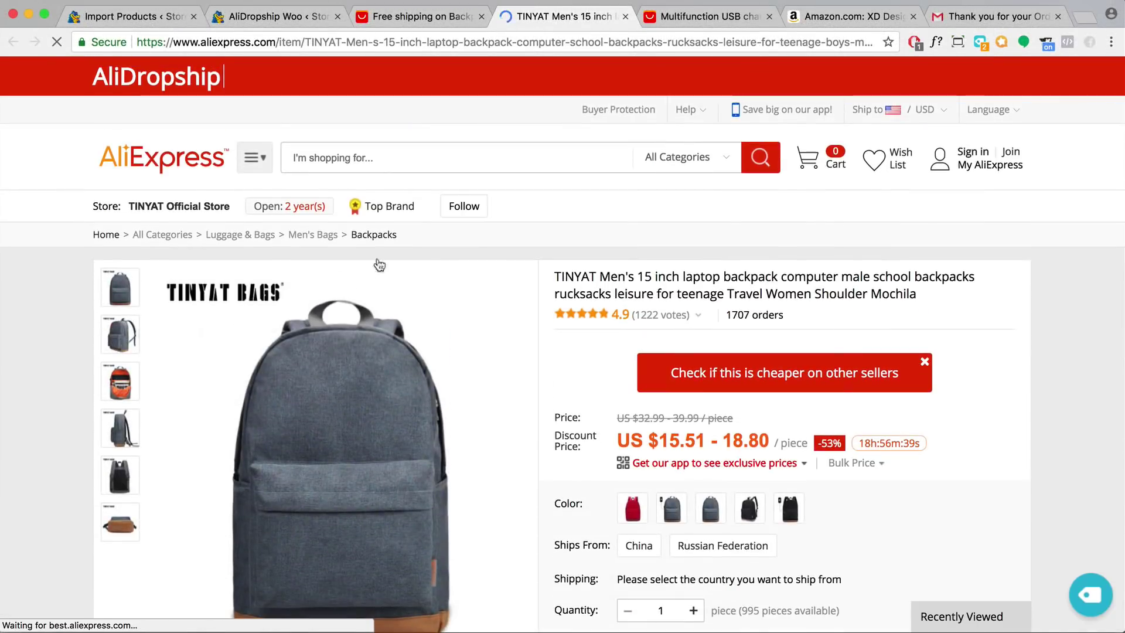
In the backpack results, sort by Best Match and open the Mark Ryden USB charging backpack
left_click(441, 19)
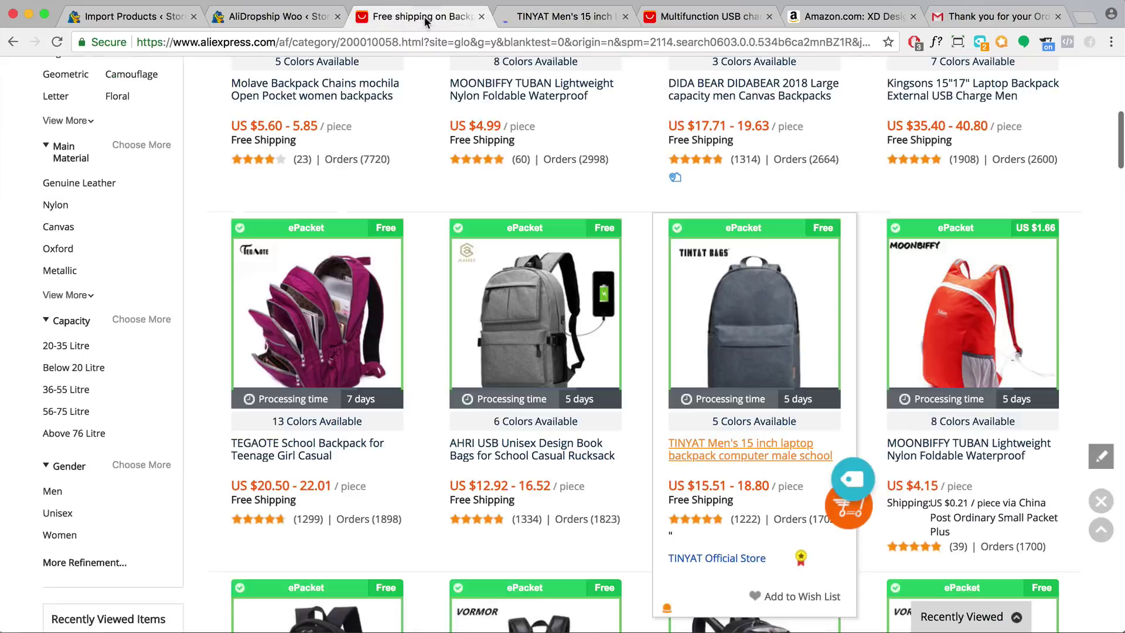
scroll(287, 132, "up", 15)
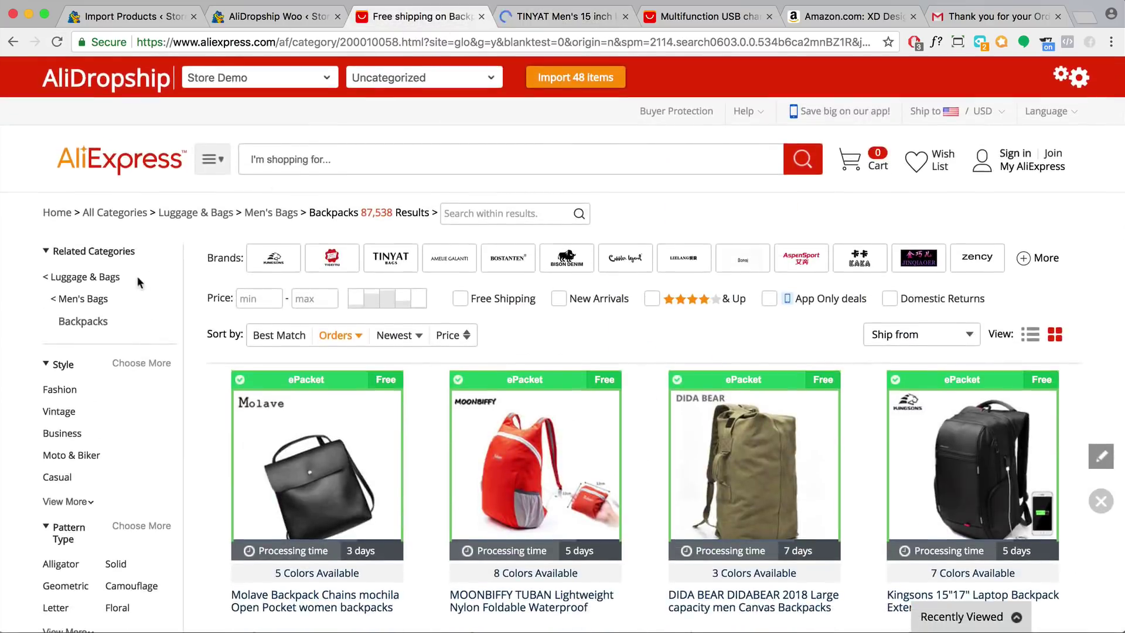
left_click(85, 304)
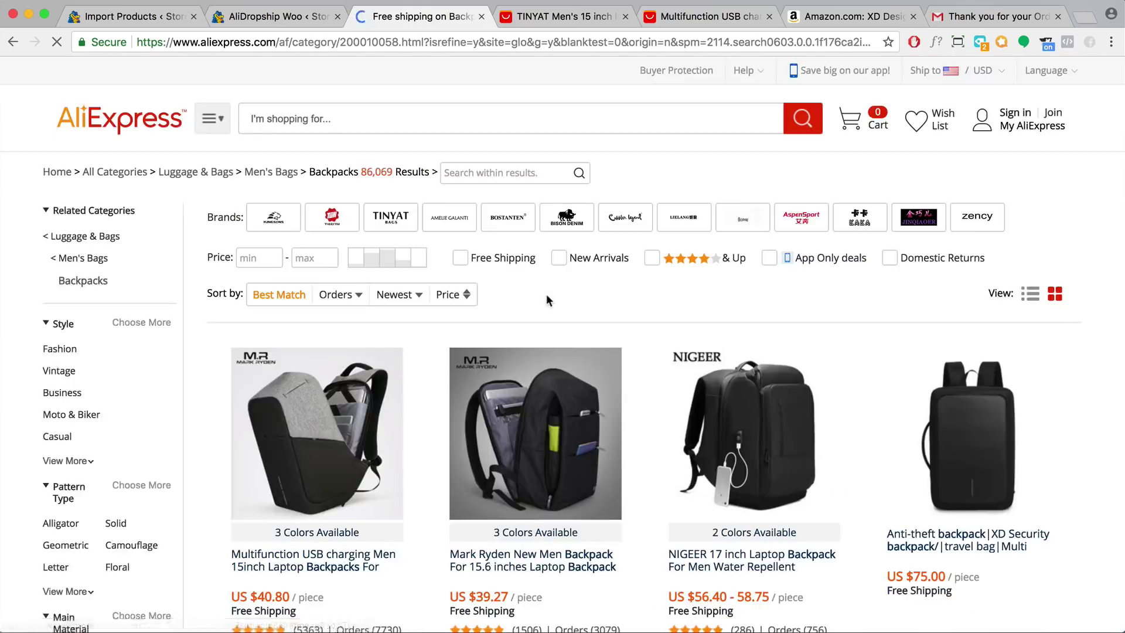
scroll(287, 293, "down", 3)
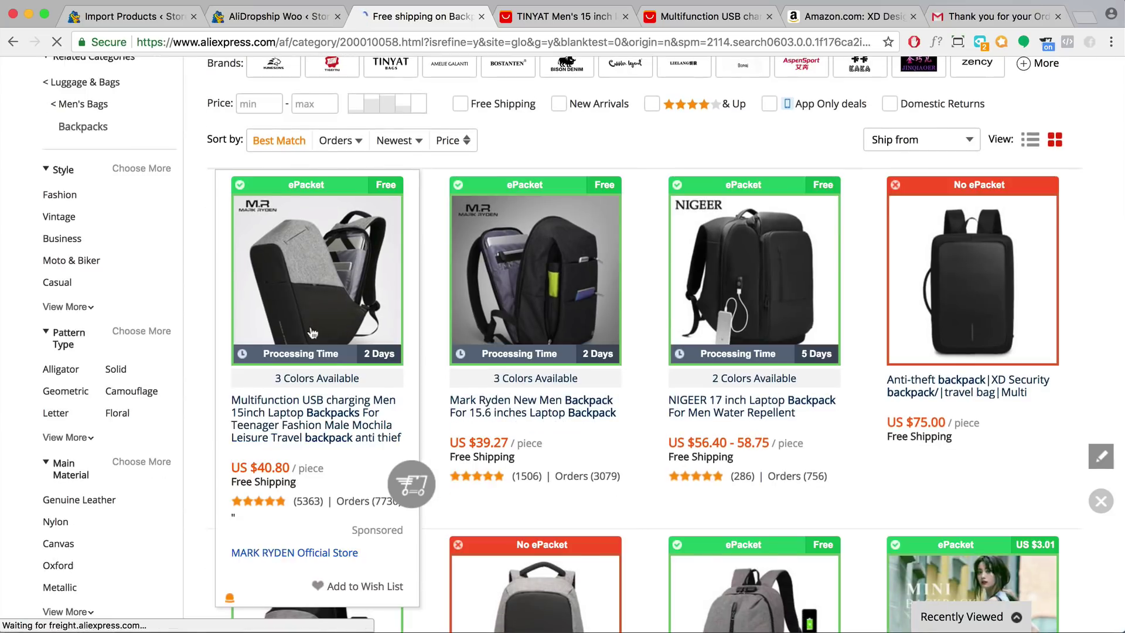
left_click(305, 415)
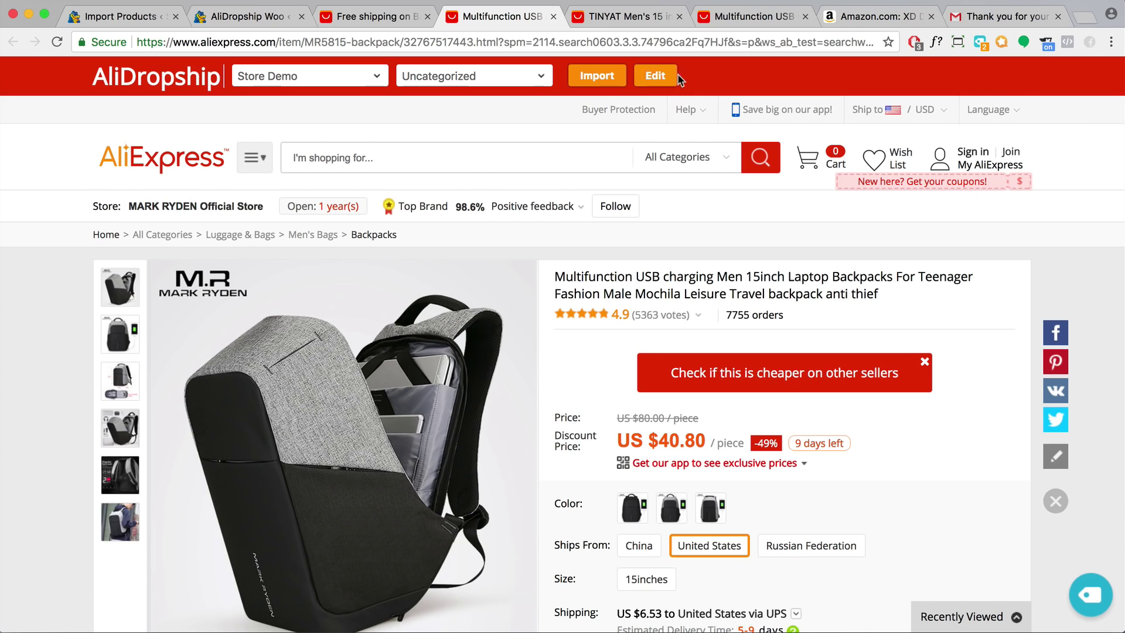
Trim the backpack's import title down to 'Multifunction Travel Backpack'
left_click(657, 77)
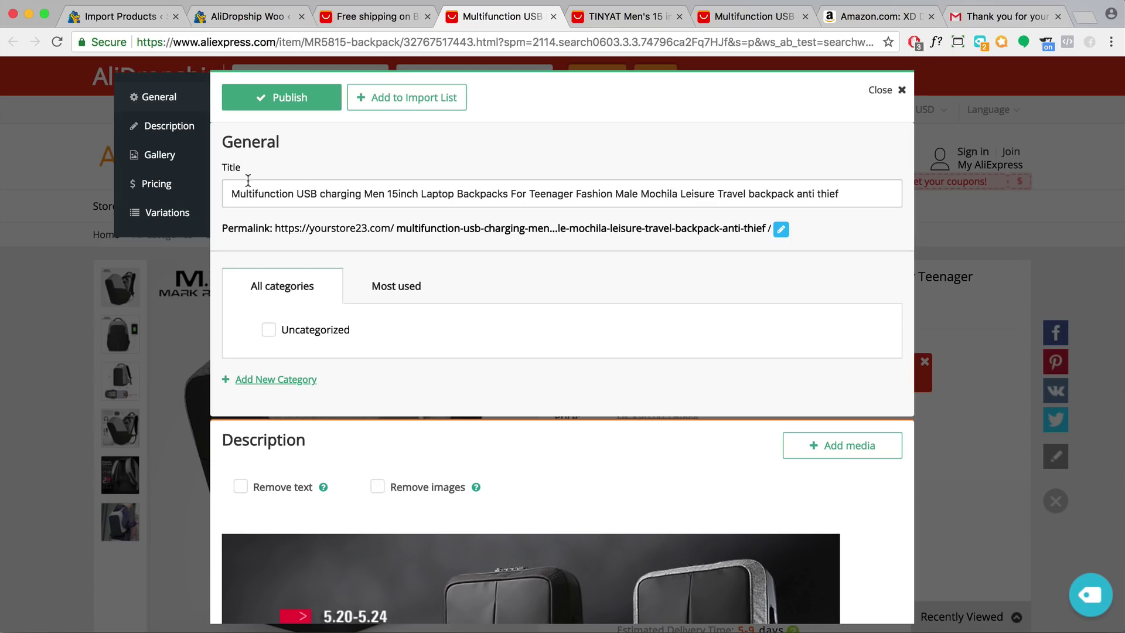
key("super+a")
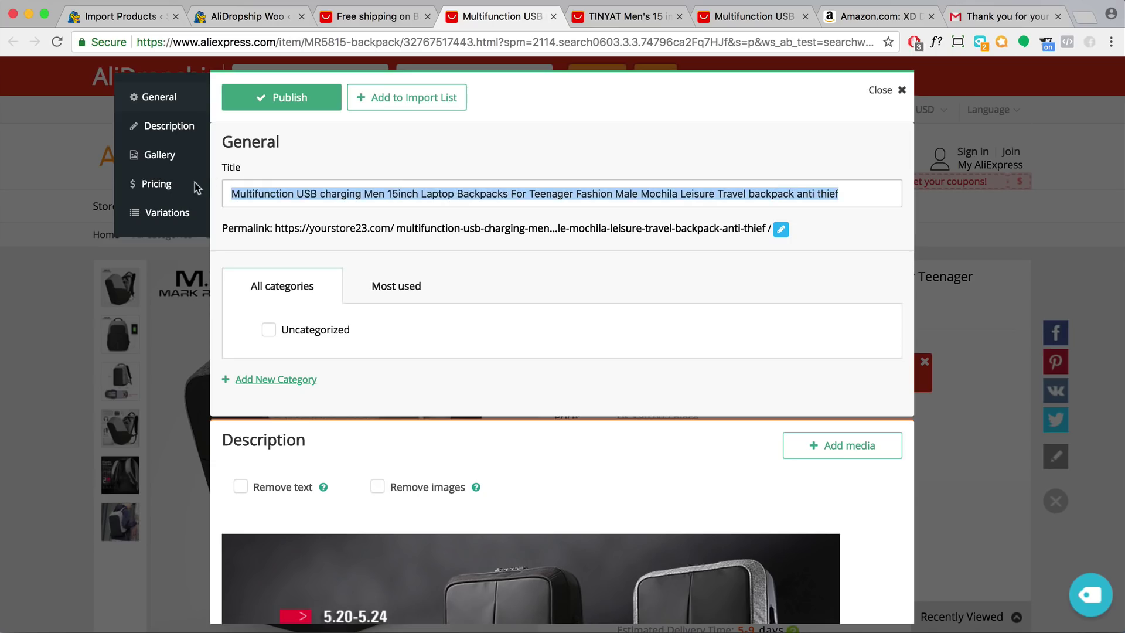
left_click(845, 195)
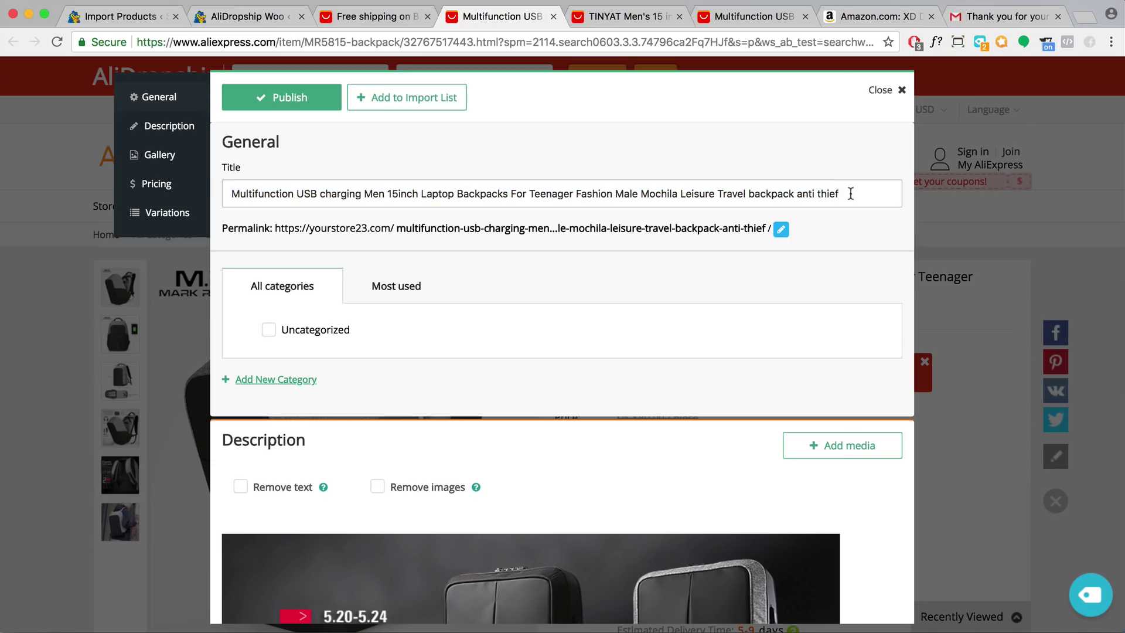
left_click_drag(718, 195, 117, 203)
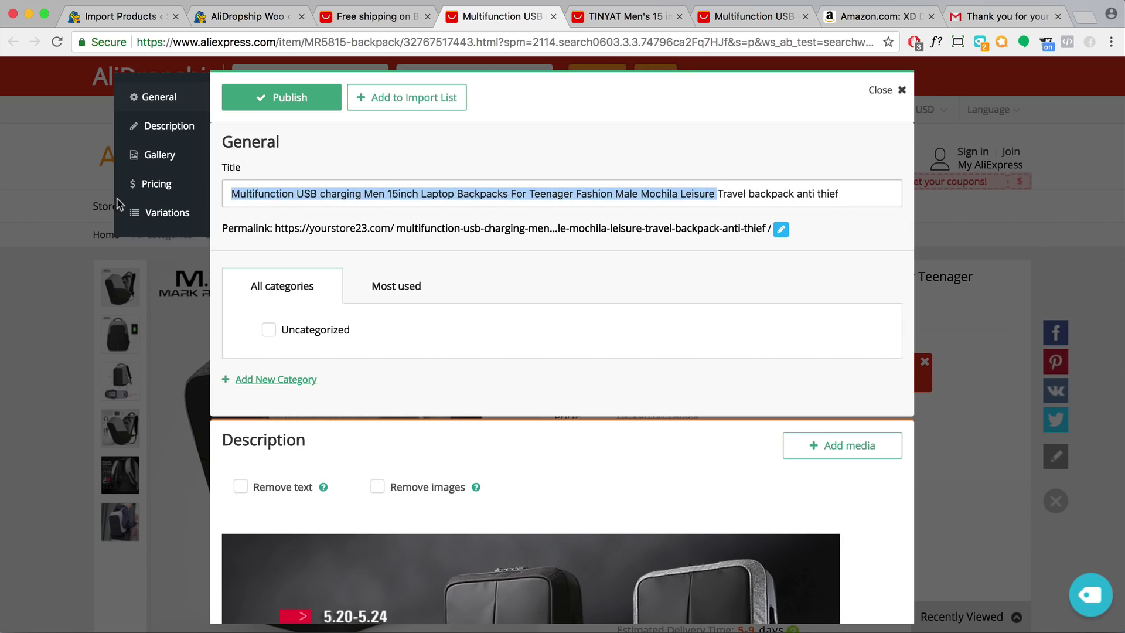
left_click(307, 199)
left_click_drag(294, 196, 709, 195)
key("BackSpace")
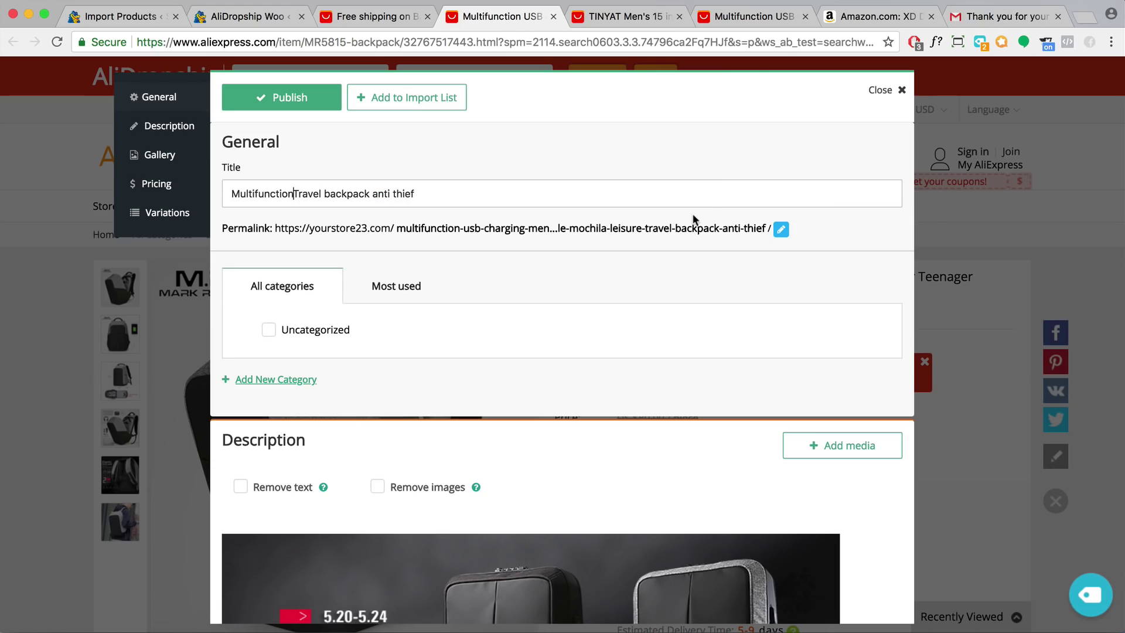
left_click_drag(427, 195, 365, 196)
key("BackSpace")
left_click(294, 193)
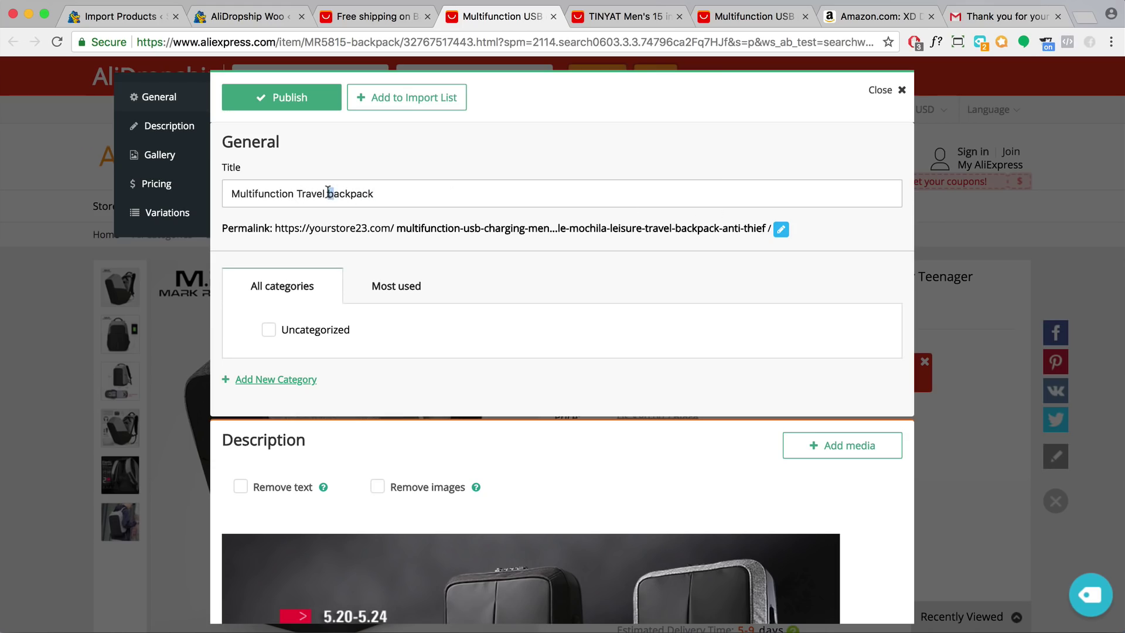
type("B")
left_click_drag(398, 192, 181, 189)
key("super+c")
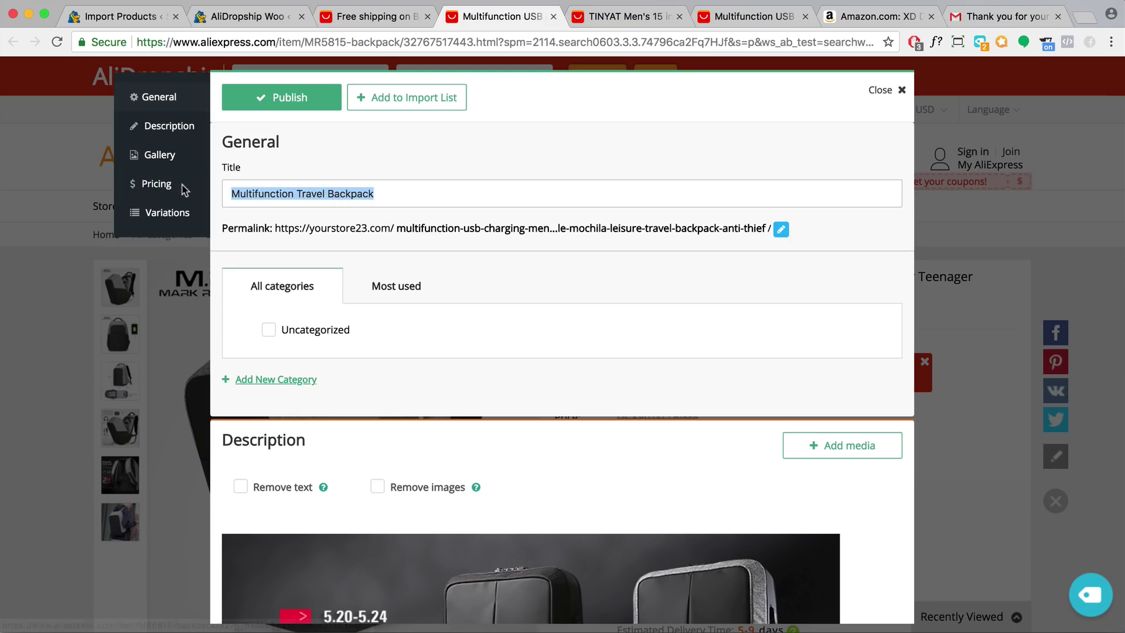
Replace the permalink slug with the new title, save it, and start a new category
left_click(781, 230)
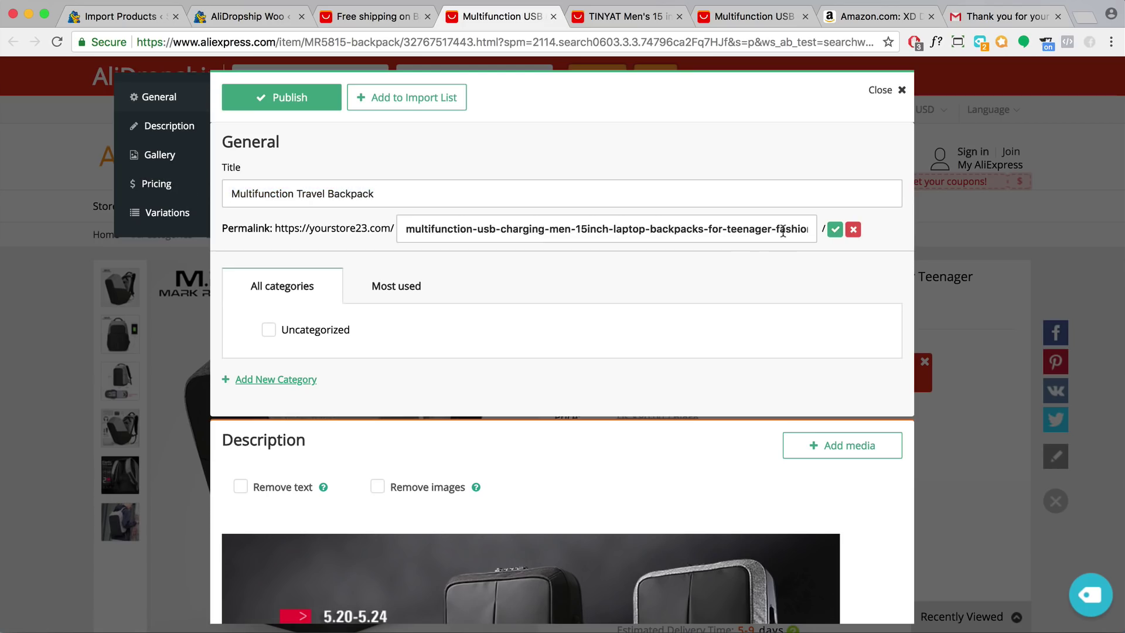
triple_click(460, 229)
key("BackSpace")
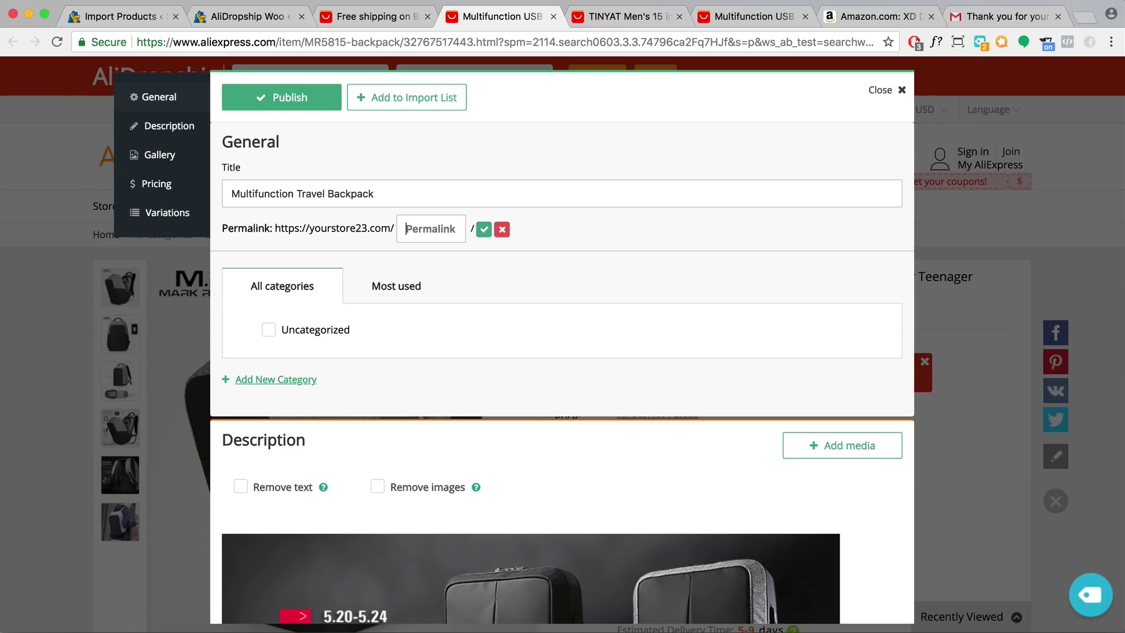
key("super+v")
left_click(584, 230)
scroll(568, 262, "down", 2)
left_click(296, 325)
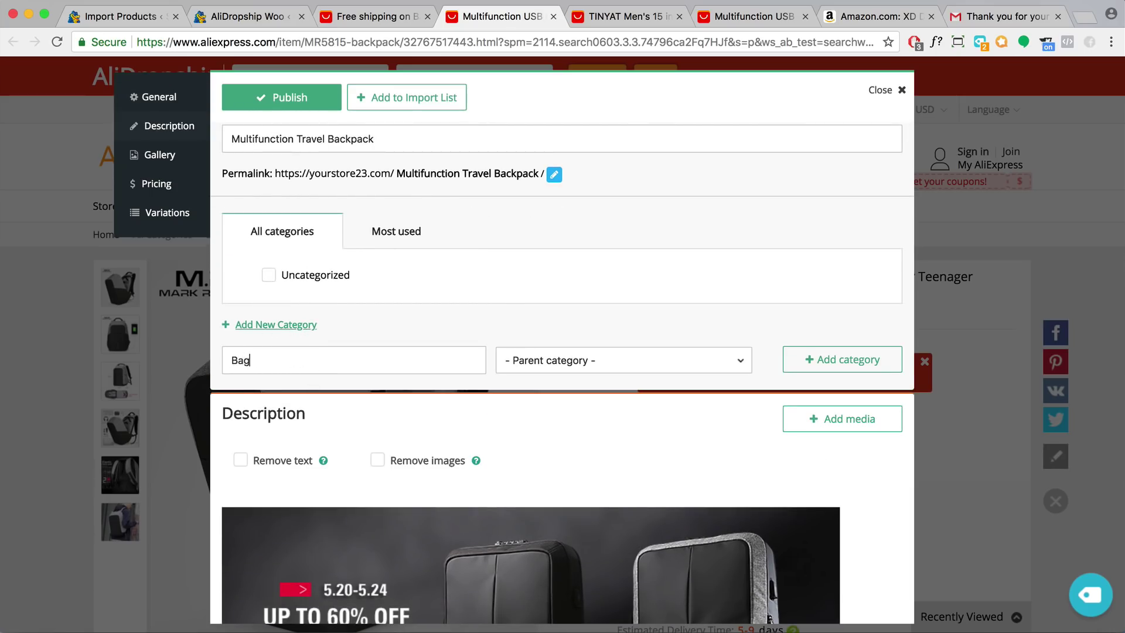
Create the Bag category and delete three promo images from the description
left_click(816, 362)
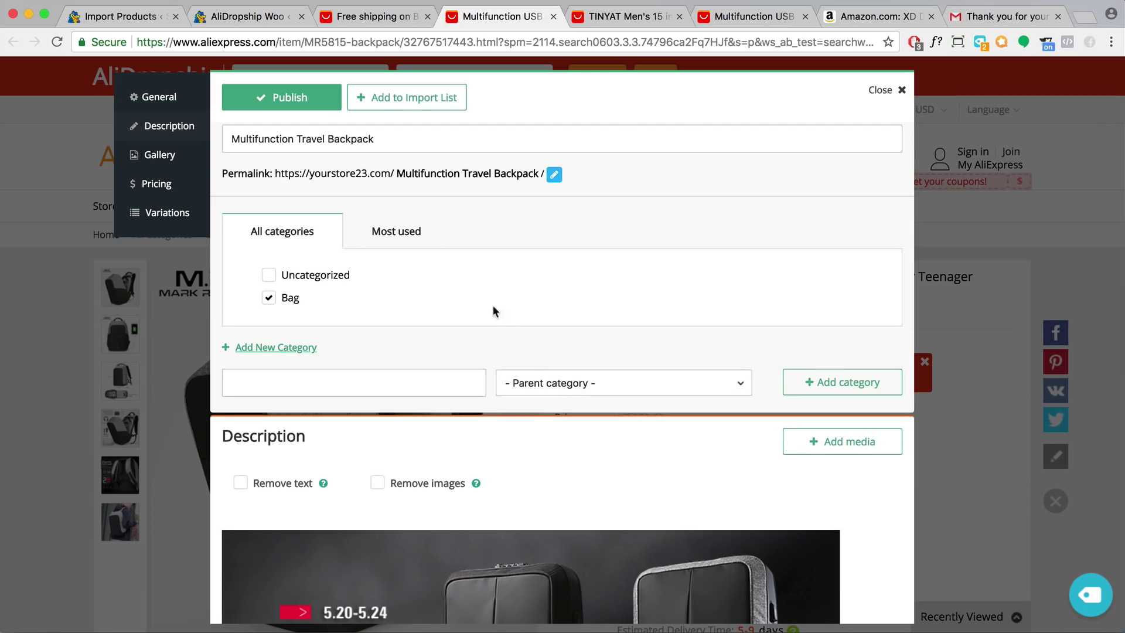
scroll(502, 309, "down", 2)
scroll(404, 280, "down", 5)
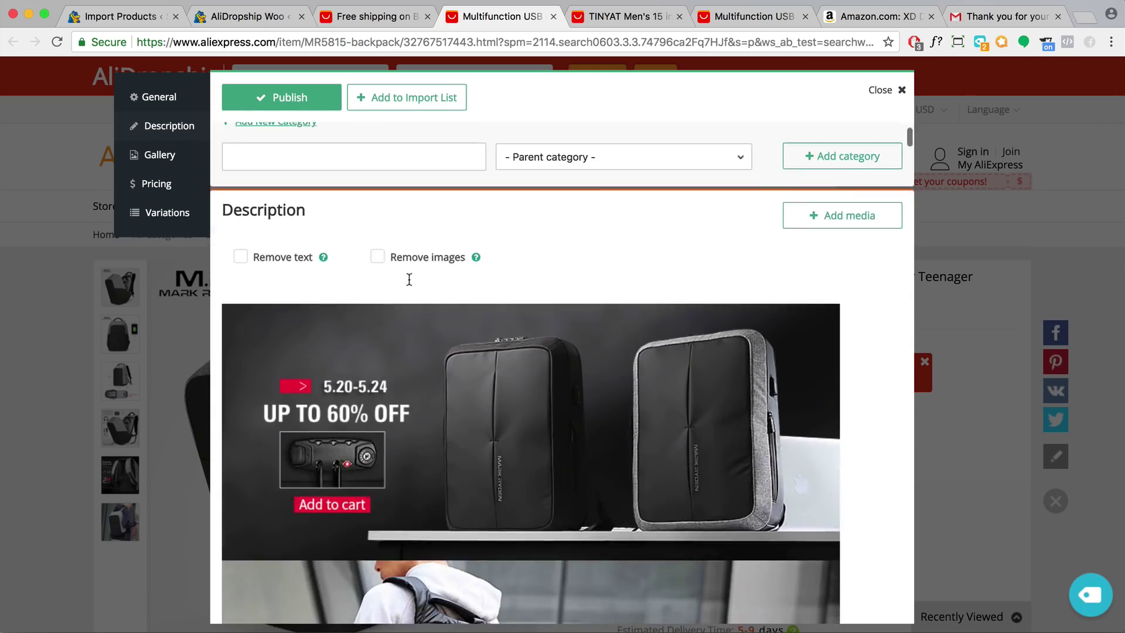
scroll(408, 279, "up", 2)
scroll(408, 279, "down", 1)
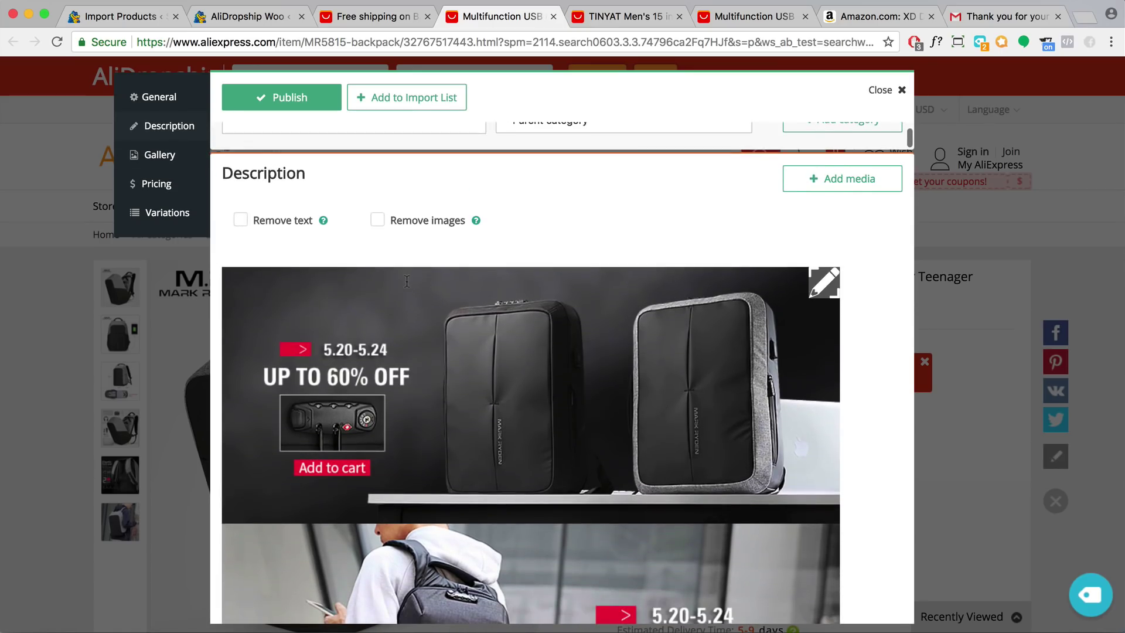
scroll(492, 310, "down", 2)
left_click(520, 279)
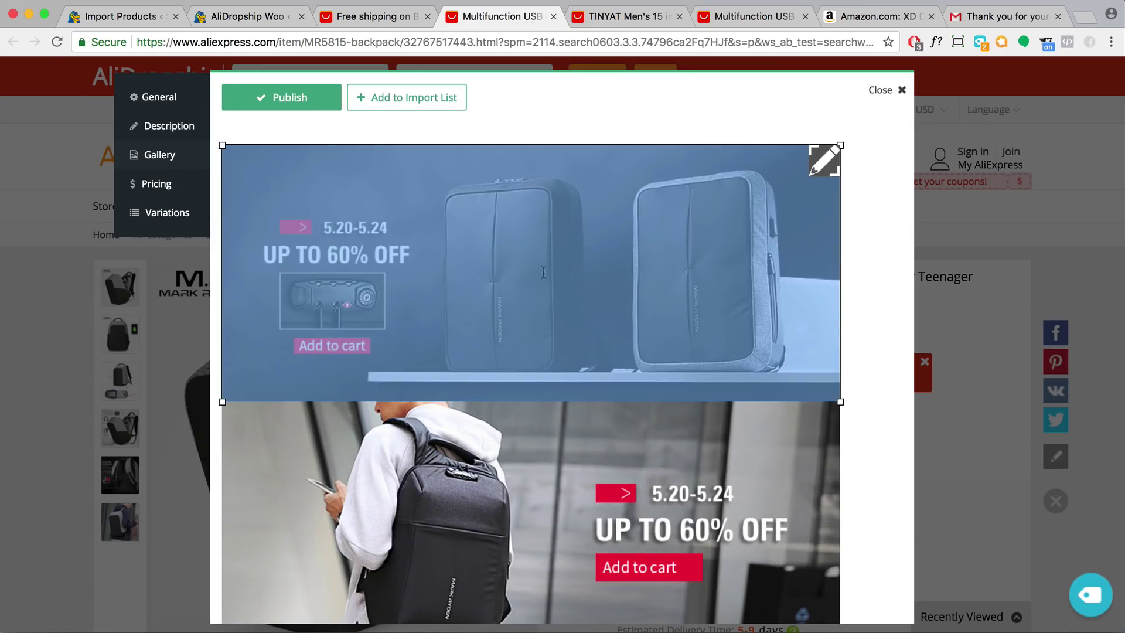
scroll(736, 221, "down", 3)
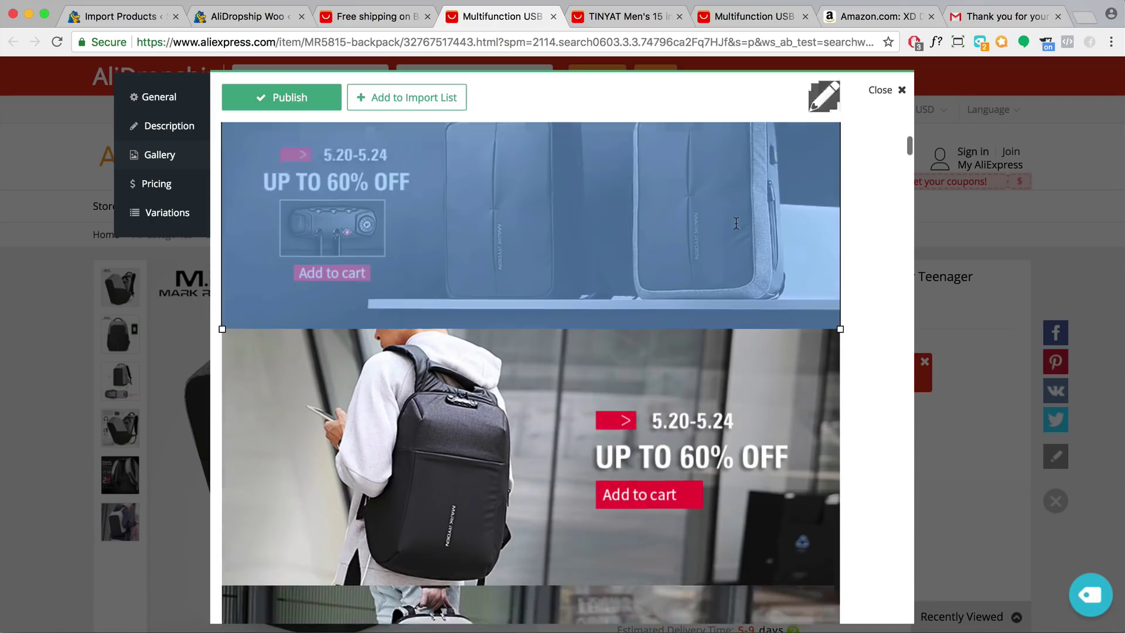
key("Delete")
scroll(735, 220, "down", 4)
scroll(735, 220, "down", 3)
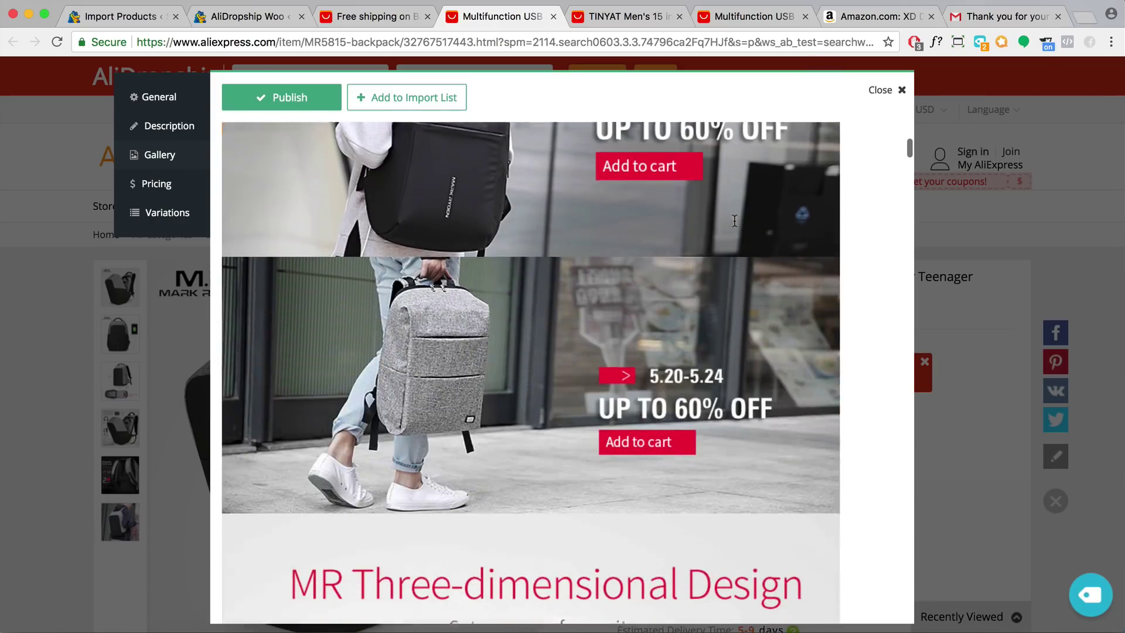
left_click(654, 364)
key("Delete")
scroll(654, 364, "down", 1)
scroll(653, 363, "up", 3)
left_click(652, 364)
key("Delete")
Remove the strap close-up and grey fabric close-up images from the description
scroll(651, 364, "down", 12)
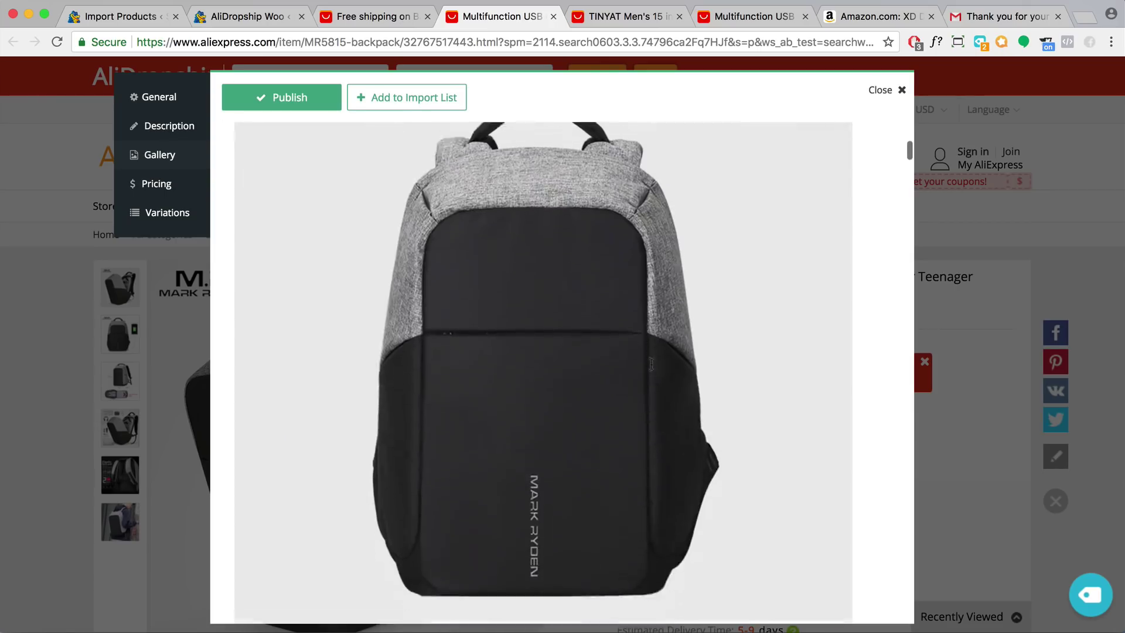
scroll(651, 362, "down", 10)
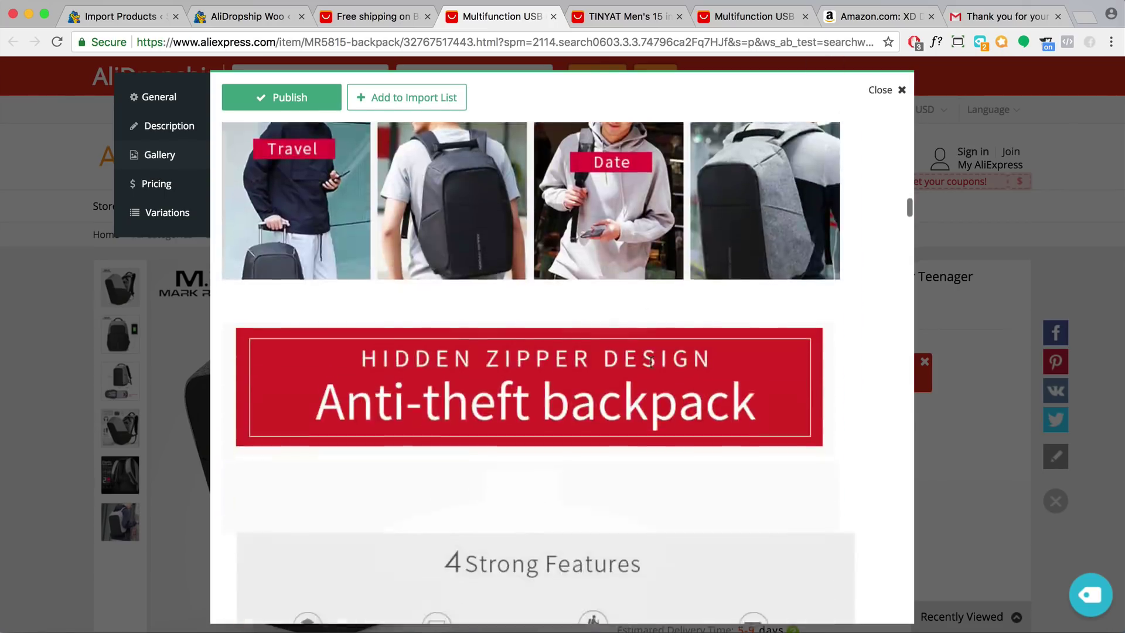
scroll(620, 350, "up", 4)
left_click(620, 350)
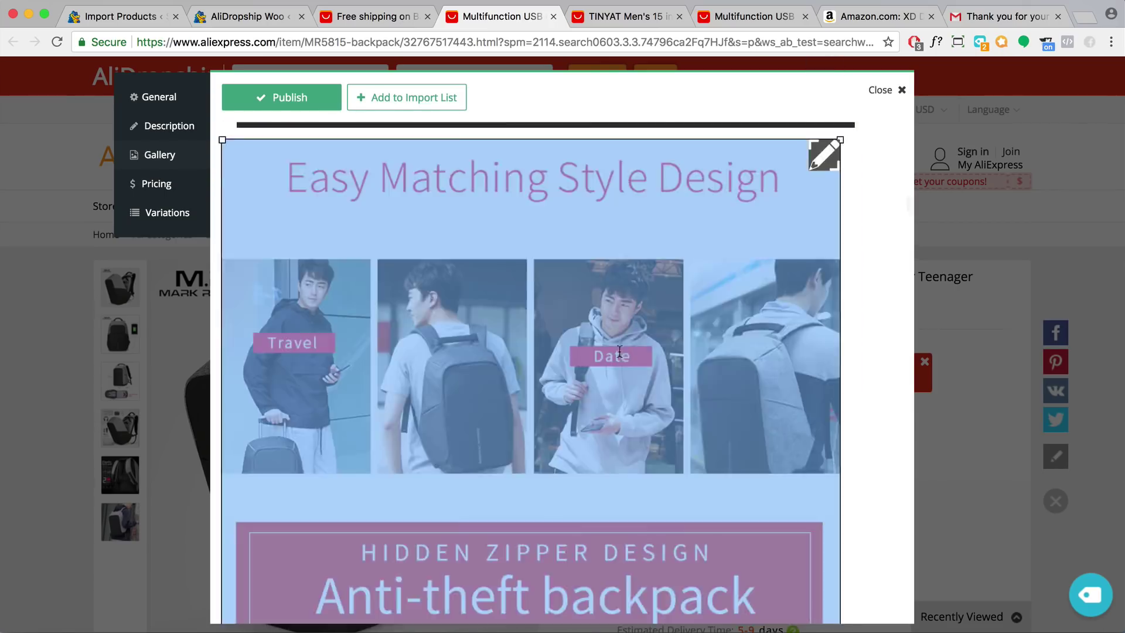
scroll(620, 350, "down", 10)
scroll(621, 352, "up", 4)
scroll(621, 352, "down", 4)
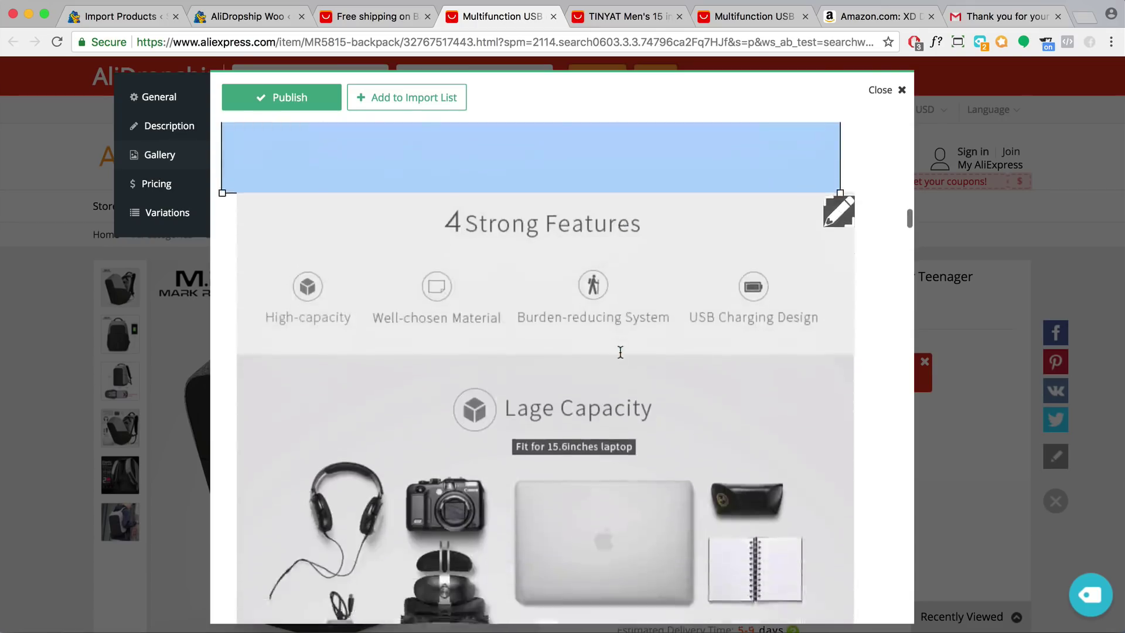
scroll(621, 352, "up", 9)
scroll(620, 352, "down", 1)
scroll(620, 353, "down", 15)
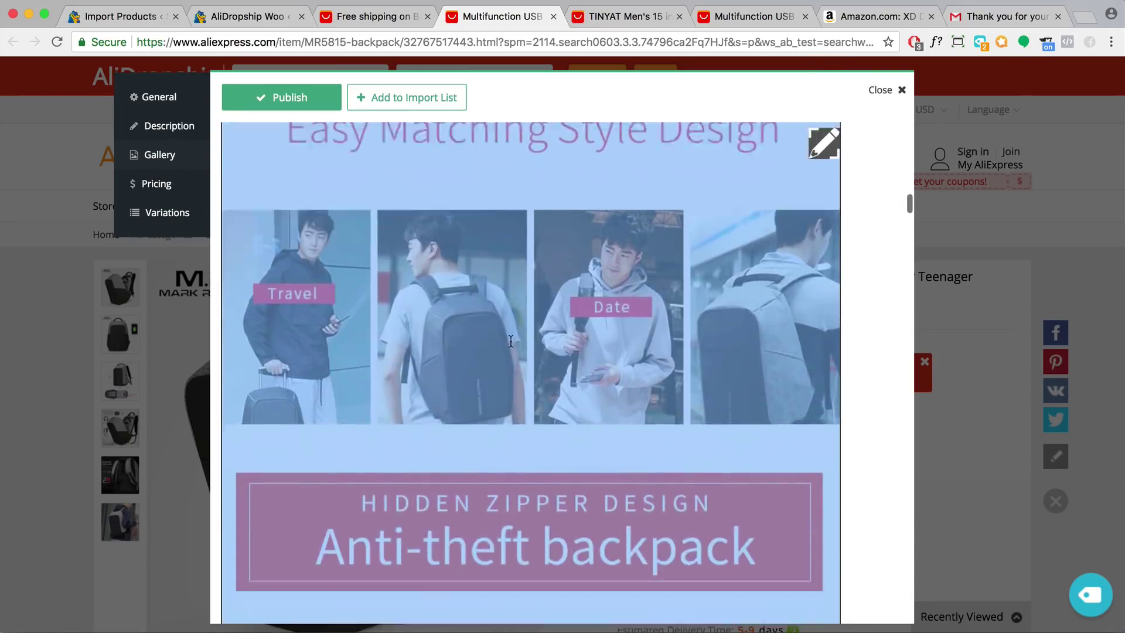
scroll(512, 340, "down", 20)
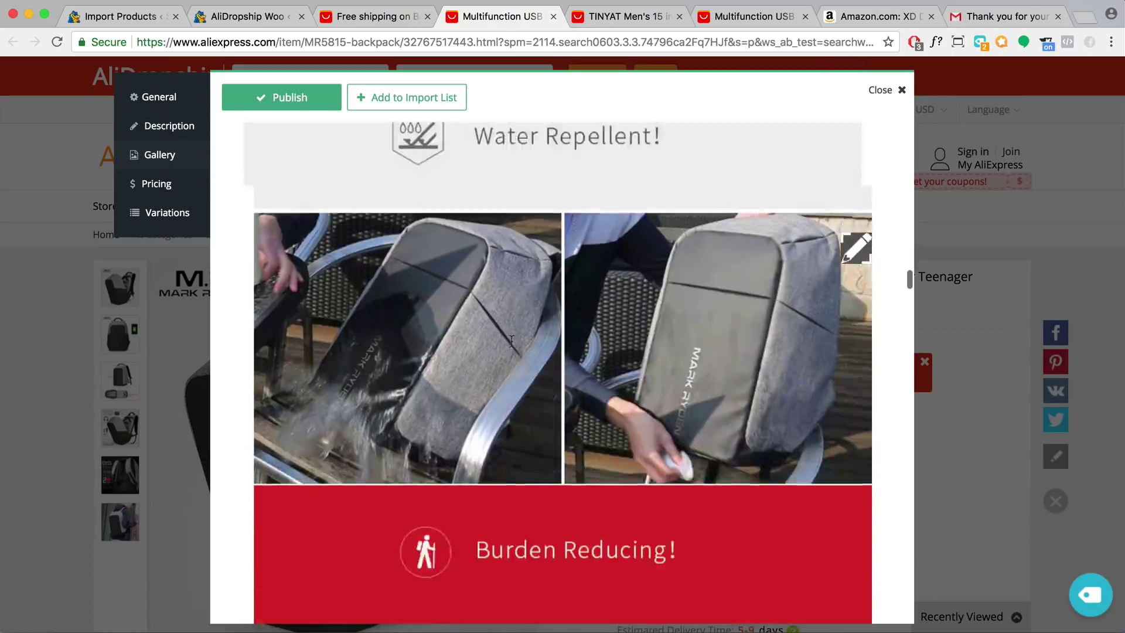
scroll(511, 340, "down", 20)
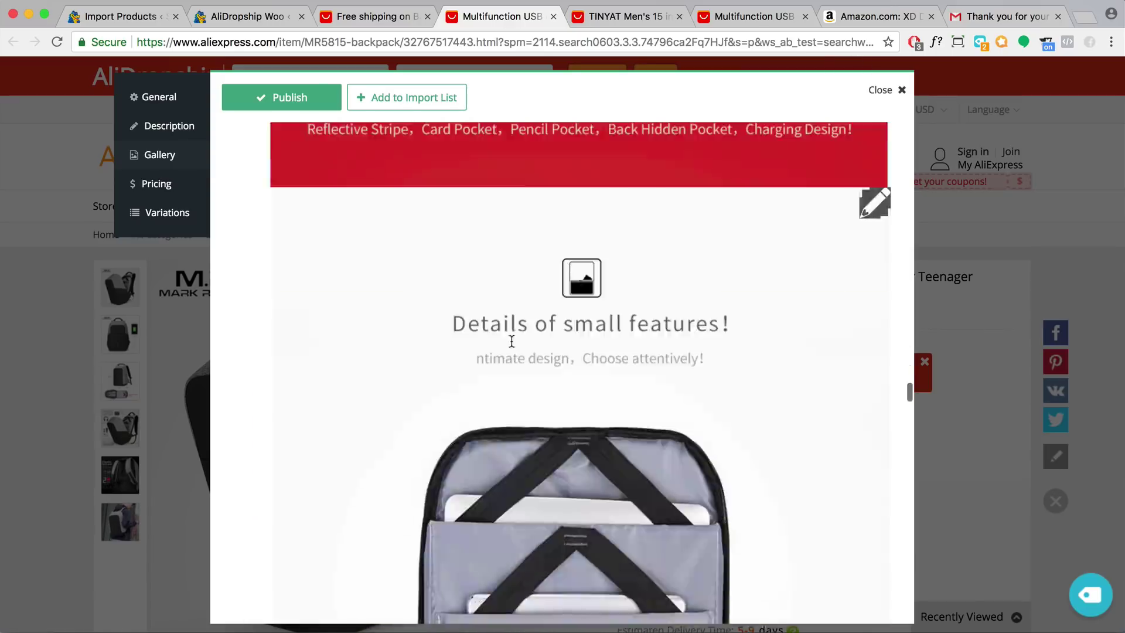
scroll(512, 342, "down", 15)
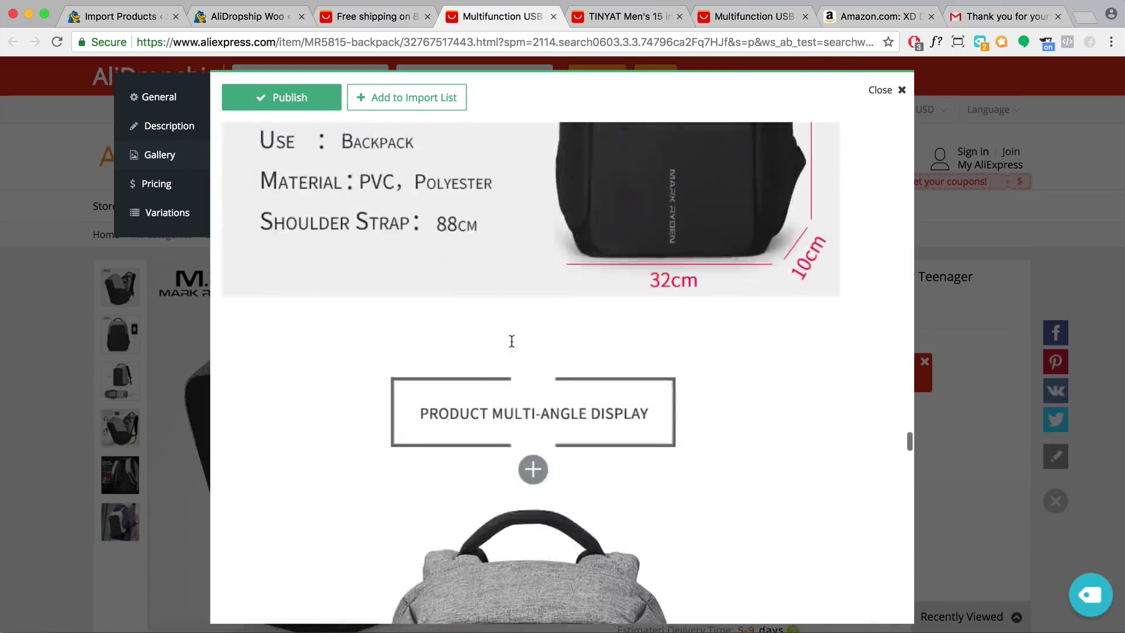
scroll(512, 341, "down", 15)
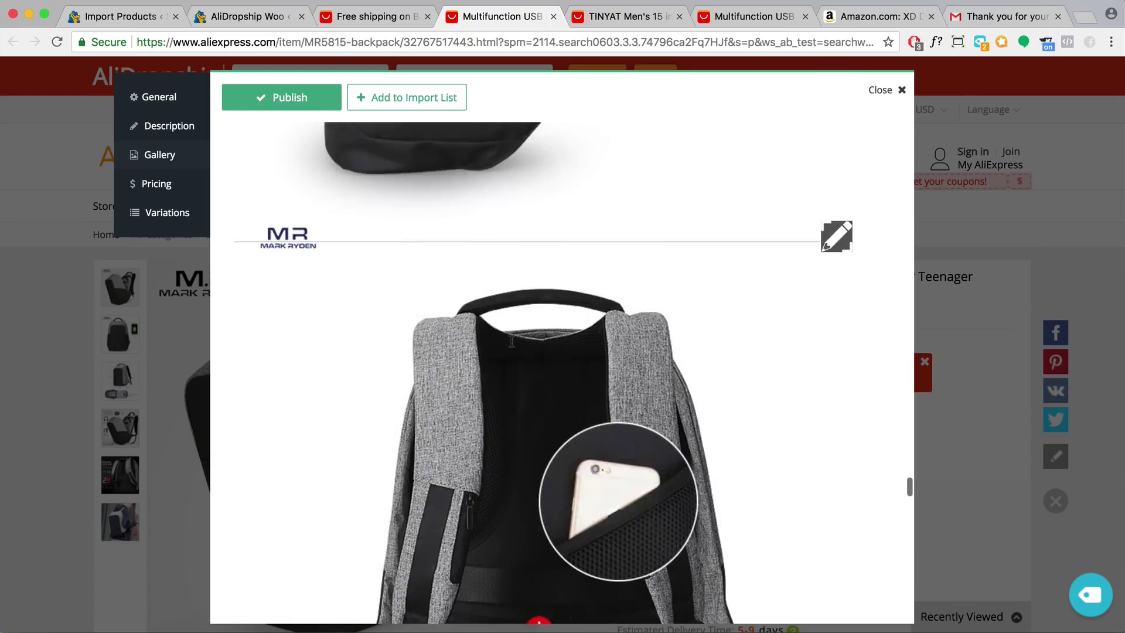
scroll(512, 340, "down", 15)
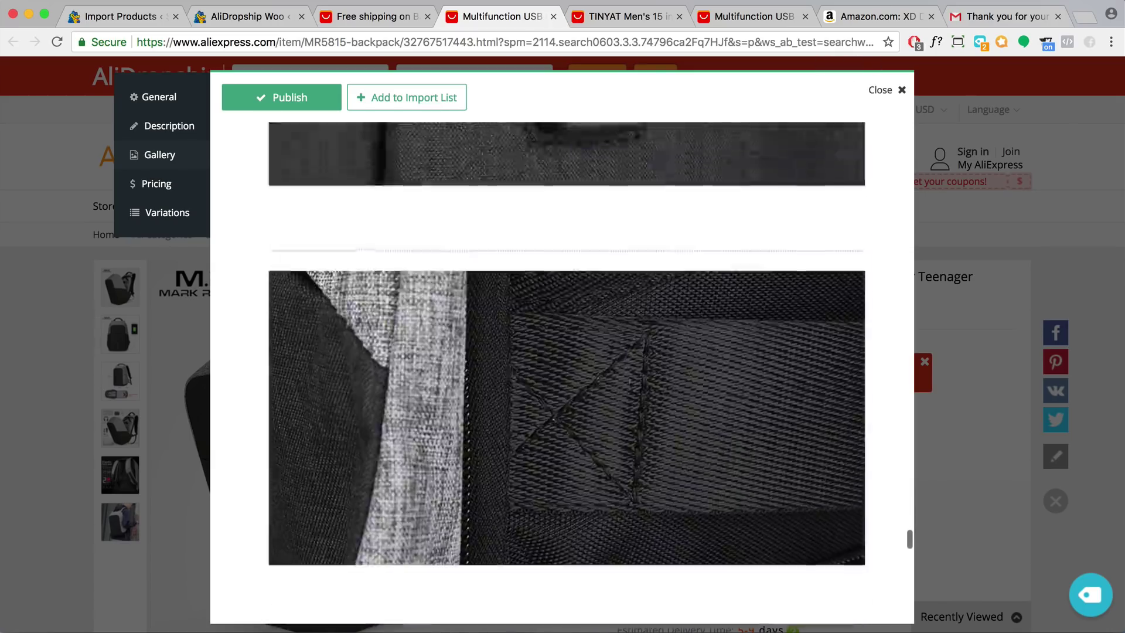
key("super+a")
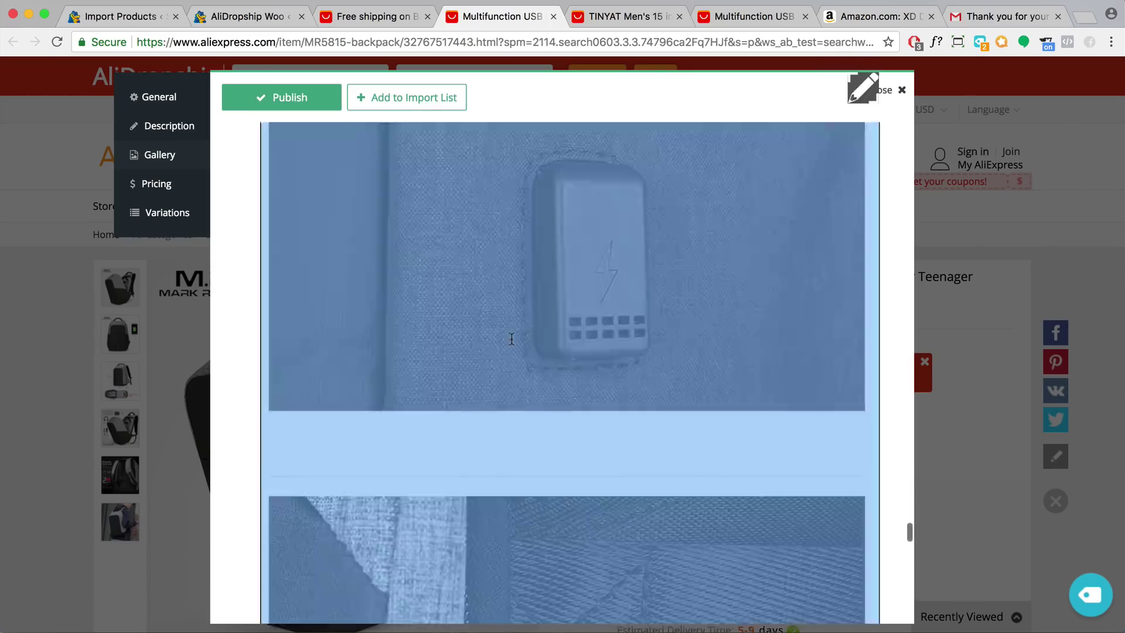
scroll(512, 339, "down", 10)
left_click(512, 339)
scroll(511, 339, "up", 3)
scroll(512, 339, "down", 3)
left_click(512, 339)
key("BackSpace")
scroll(511, 338, "down", 5)
scroll(511, 339, "down", 3)
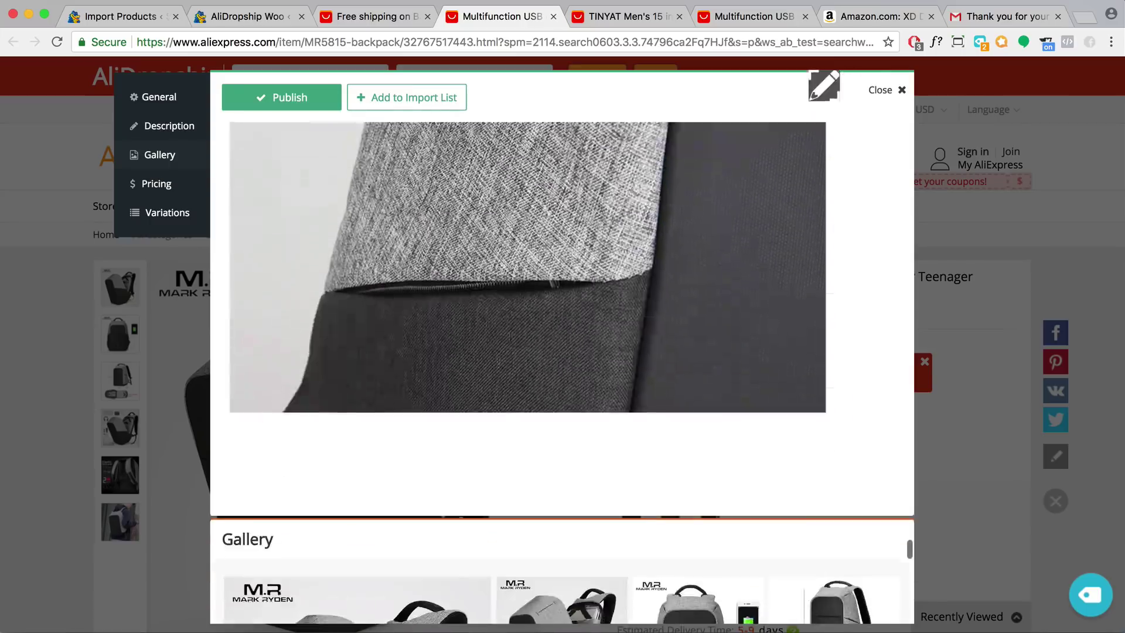
left_click(511, 338)
key("BackSpace")
Open the featured gallery photo in the image editor
scroll(509, 340, "down", 8)
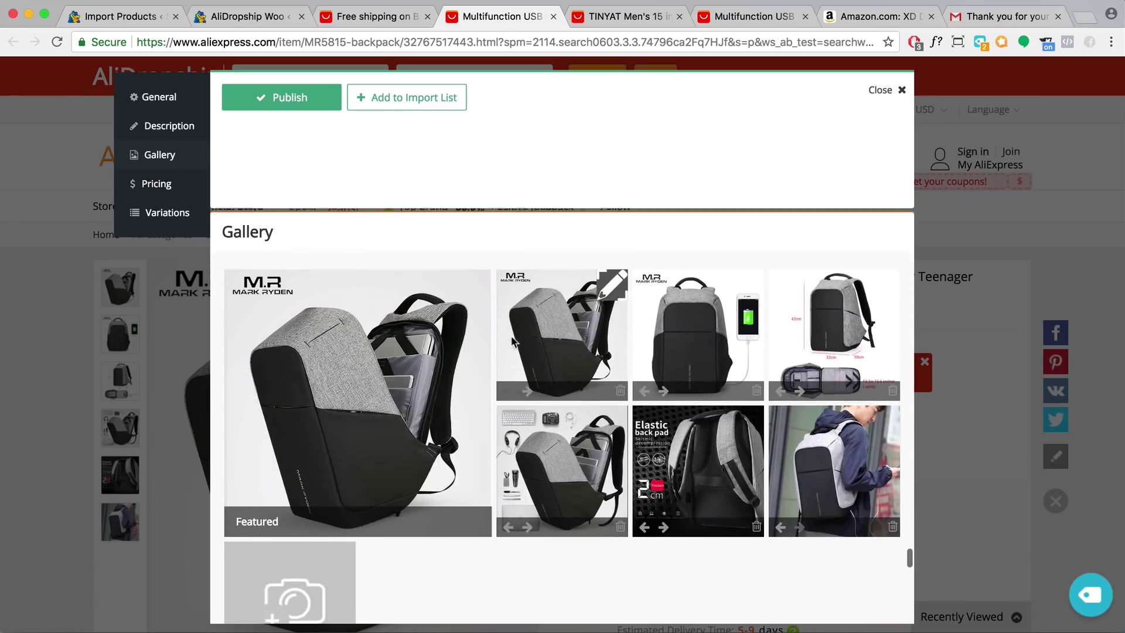
scroll(510, 342, "up", 2)
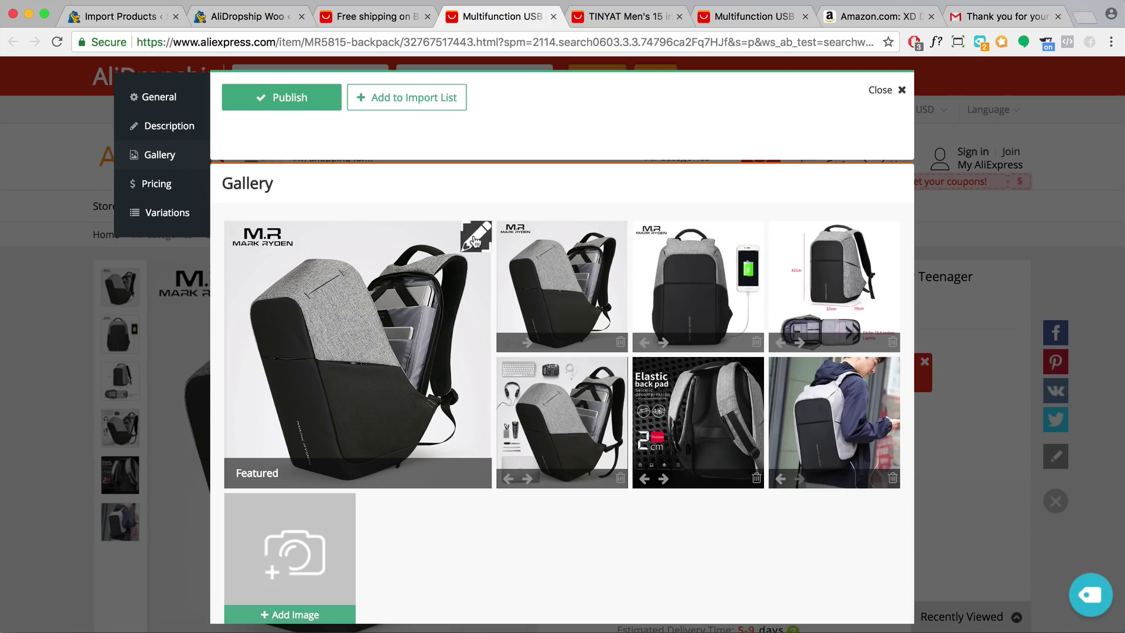
left_click(474, 240)
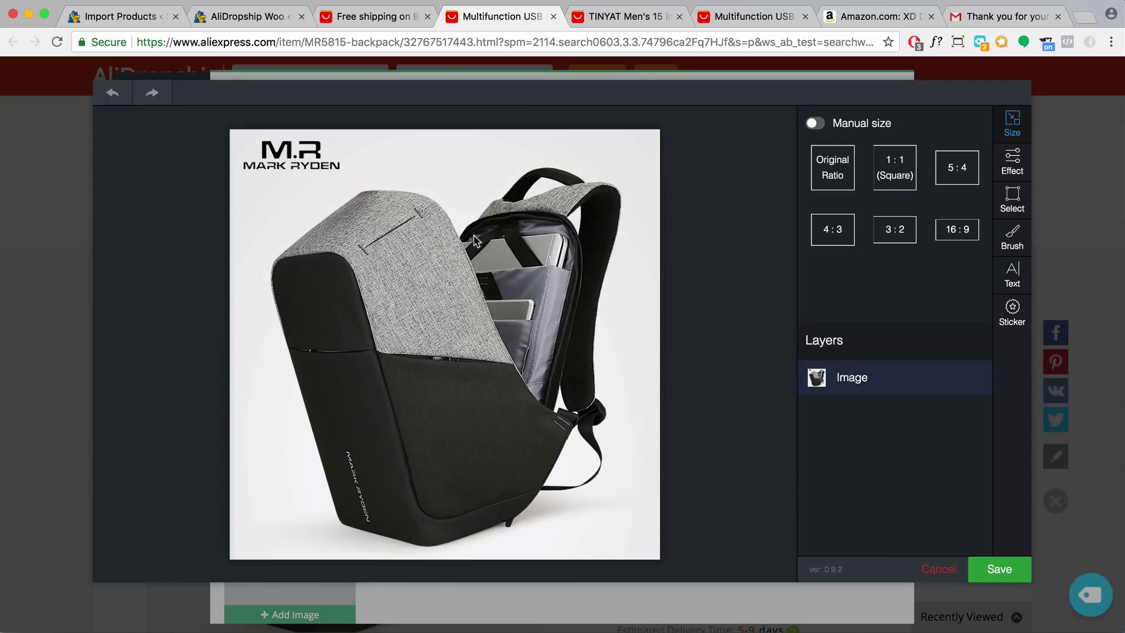
Paint over the MARK RYDEN logo on the featured photo with sampled grey and save
left_click(1015, 236)
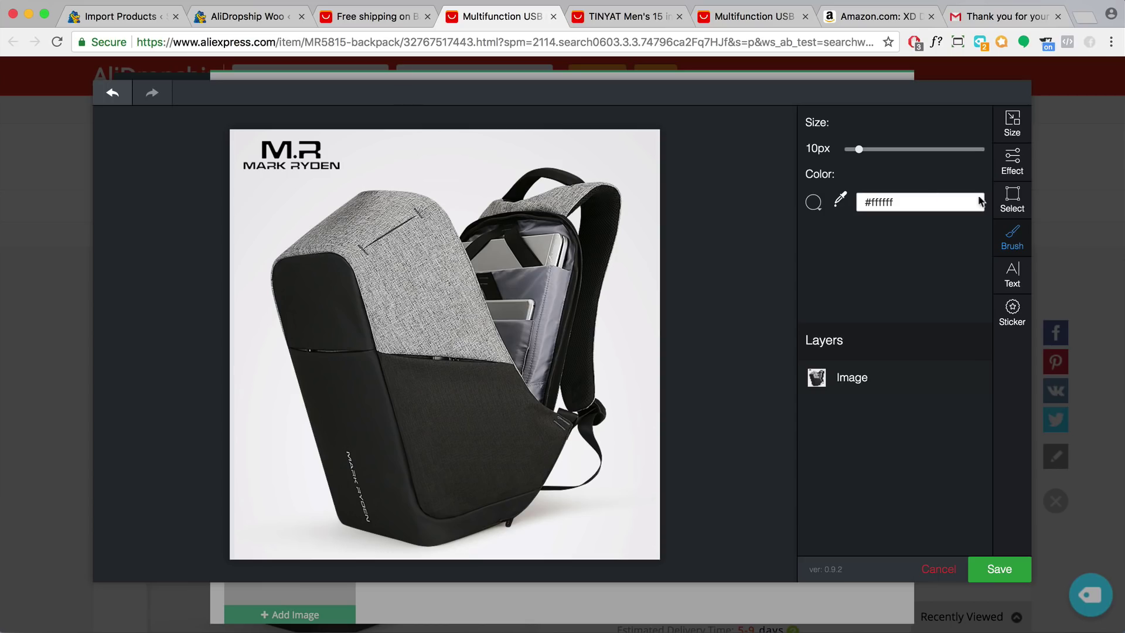
left_click(843, 200)
left_click(378, 159)
left_click_drag(860, 151, 901, 155)
mouse_move(338, 169)
left_mouse_down()
mouse_move(288, 167)
mouse_move(262, 142)
left_mouse_up()
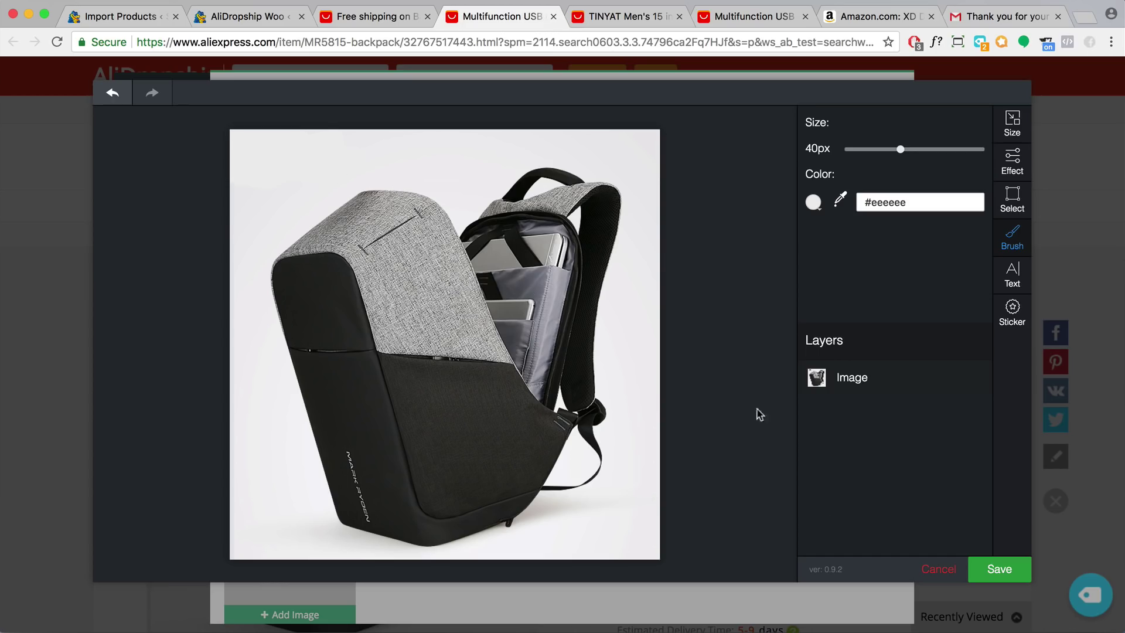
left_click(994, 572)
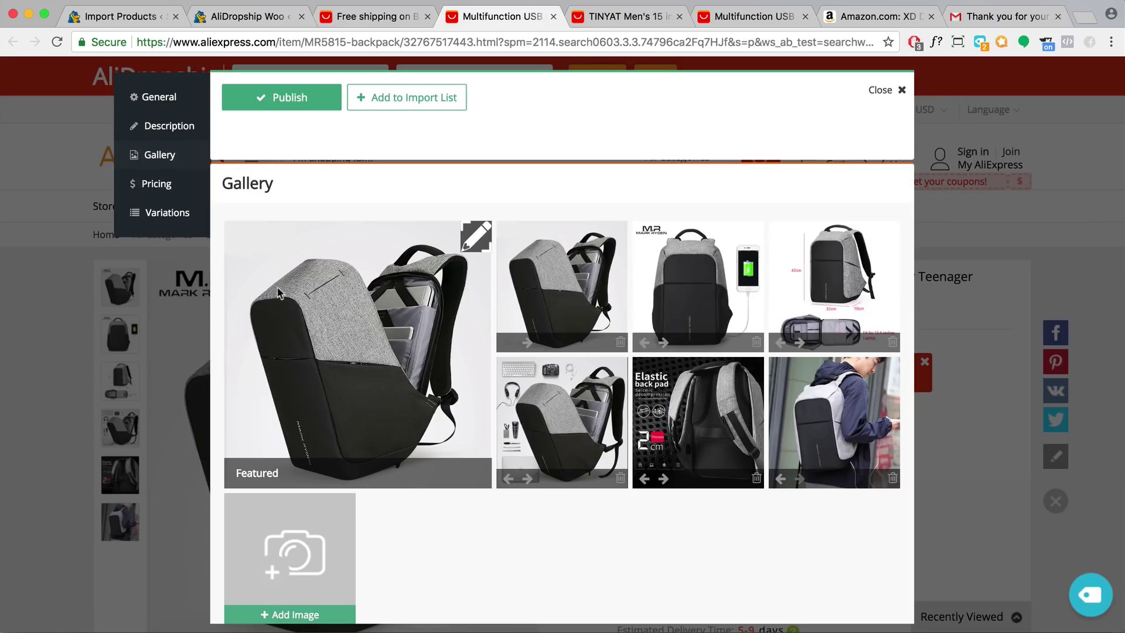
Paint white over the logo on the charging-phone photo with a 35px brush and save
mouse_move(674, 245)
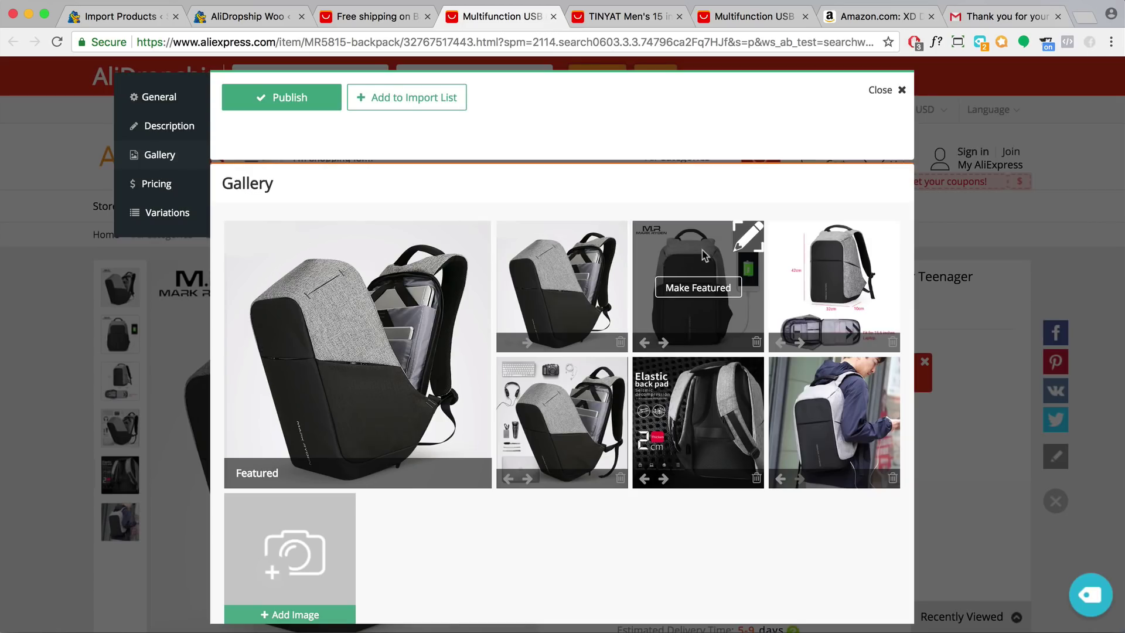
left_click(750, 241)
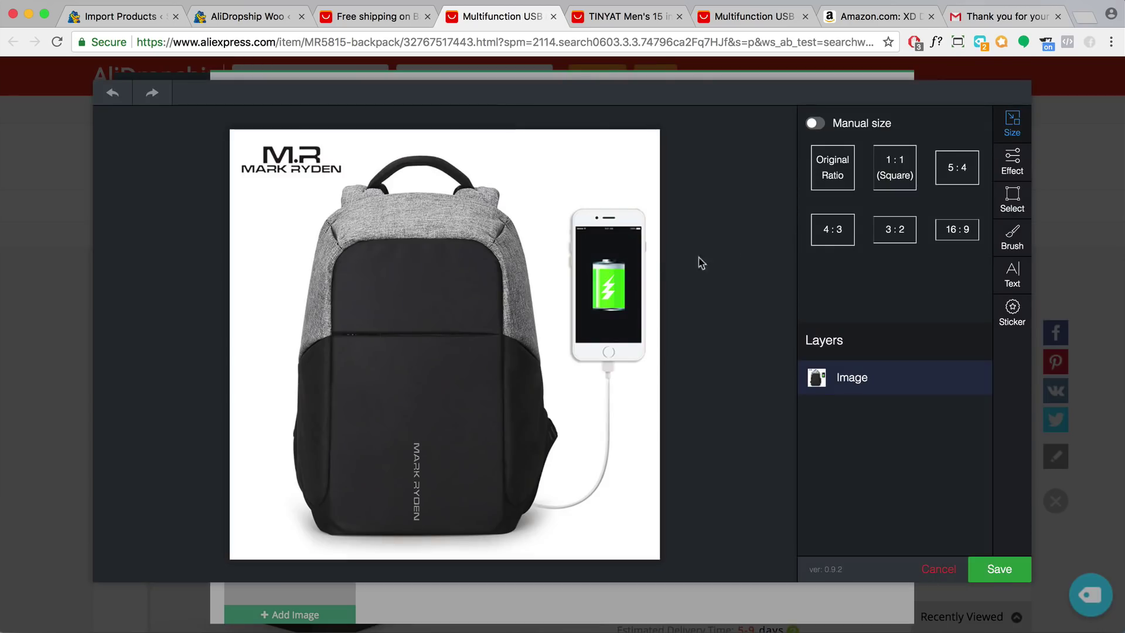
left_click(1015, 246)
left_click(358, 145)
left_click_drag(858, 149, 893, 150)
mouse_move(341, 169)
left_mouse_down()
mouse_move(320, 173)
mouse_move(304, 154)
mouse_move(266, 148)
left_mouse_up()
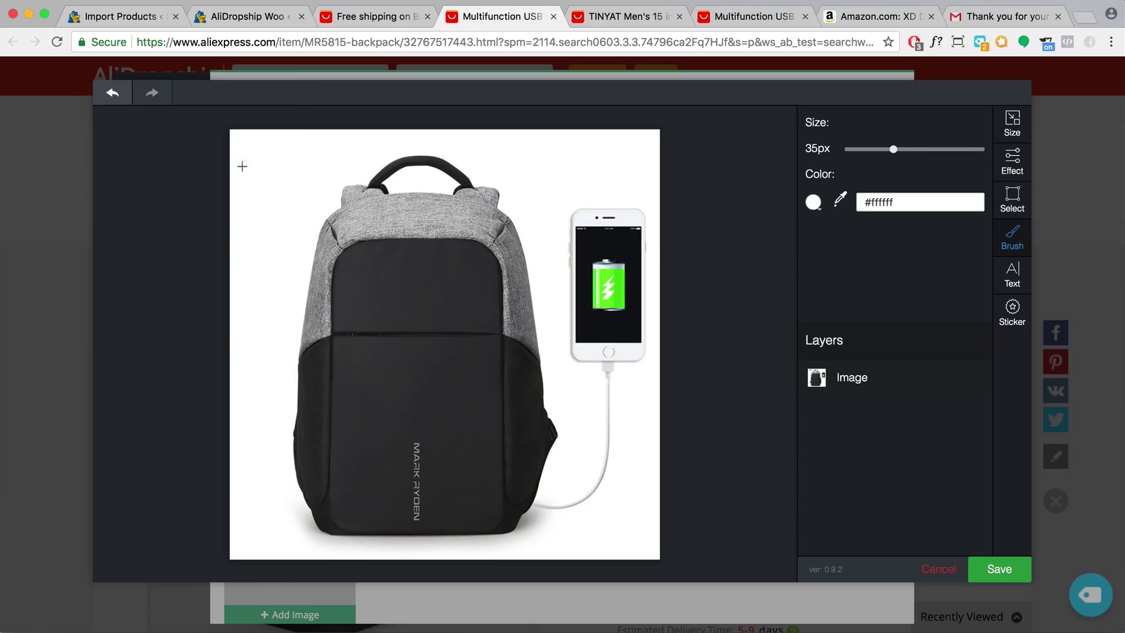
left_click(1003, 571)
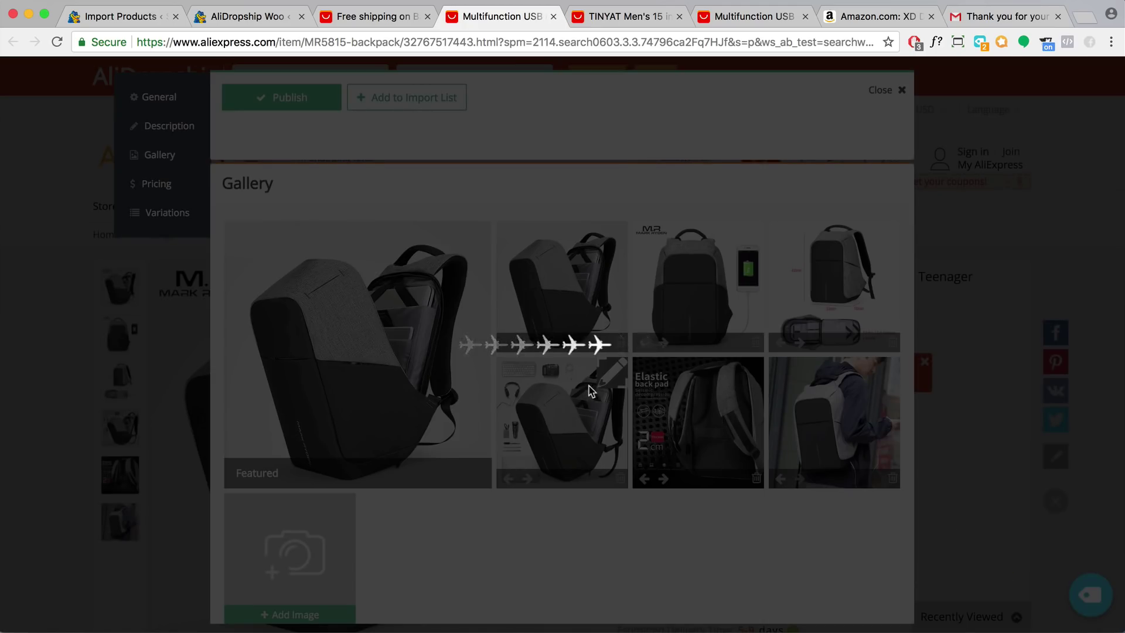
scroll(582, 397, "down", 4)
scroll(583, 396, "down", 4)
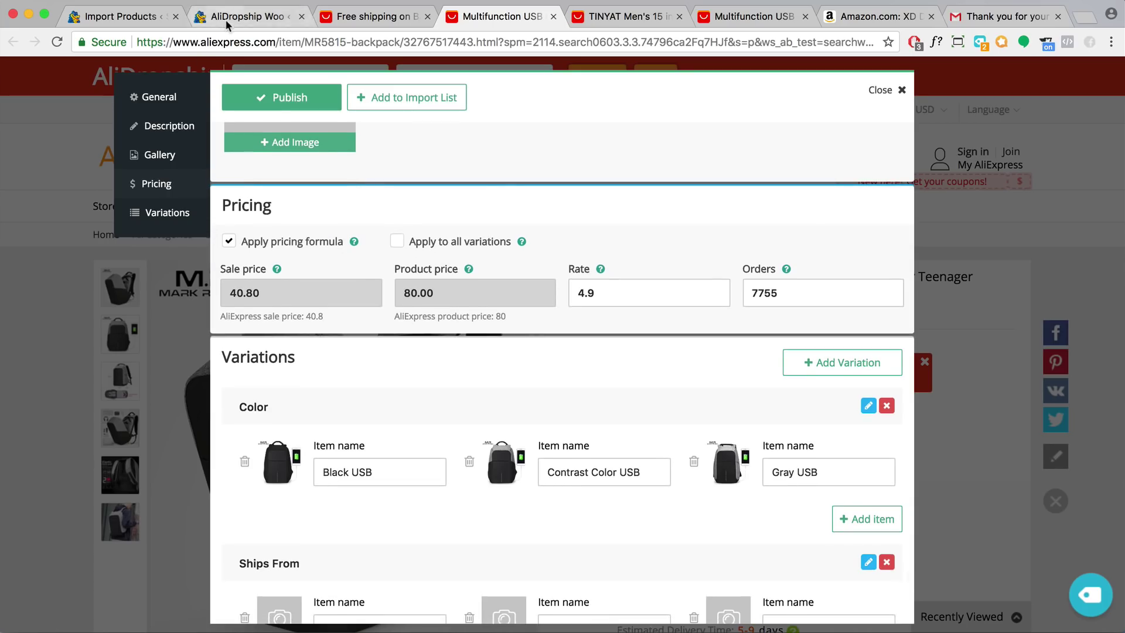
Apply pricing to all variations, changing sale price 40.80 to 69 and product price to 89
left_click(248, 16)
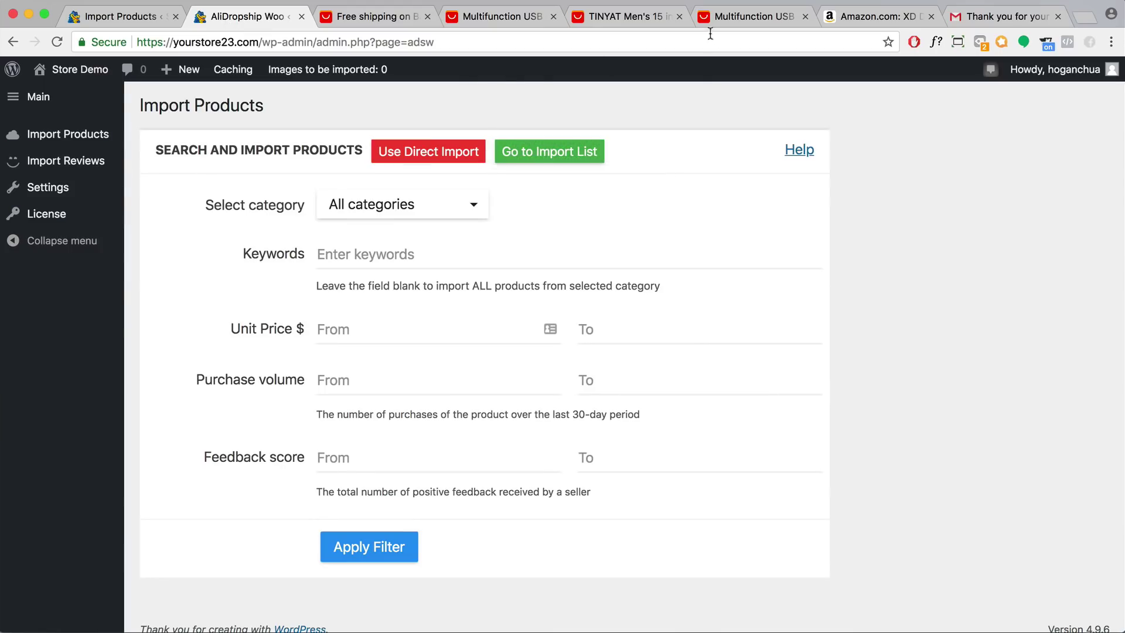
left_click(404, 17)
left_click(478, 20)
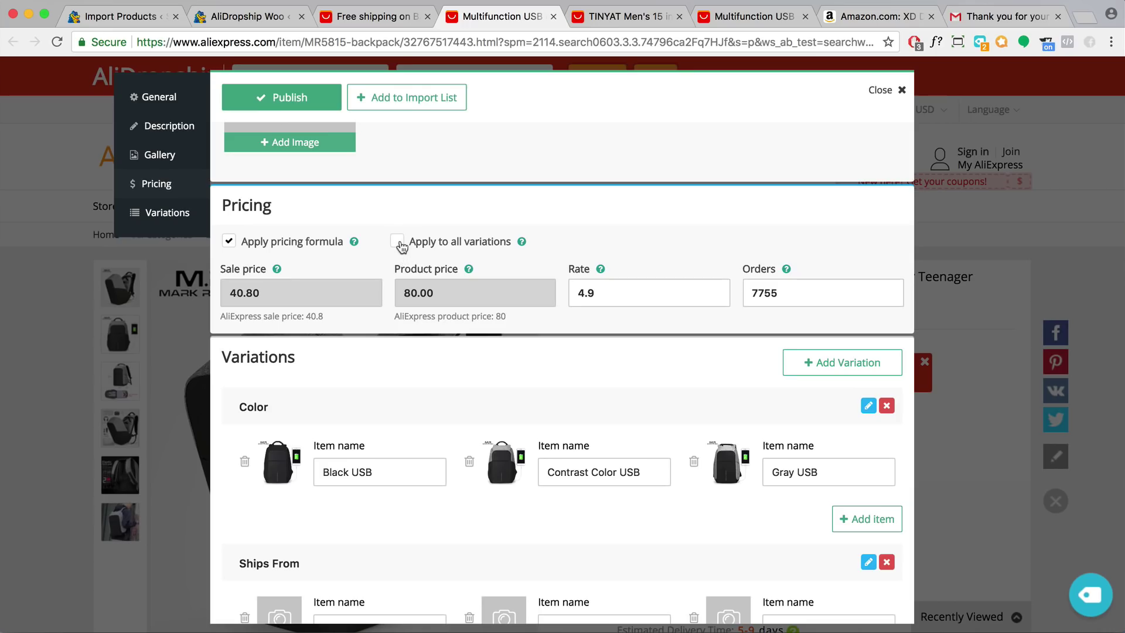
left_click(398, 242)
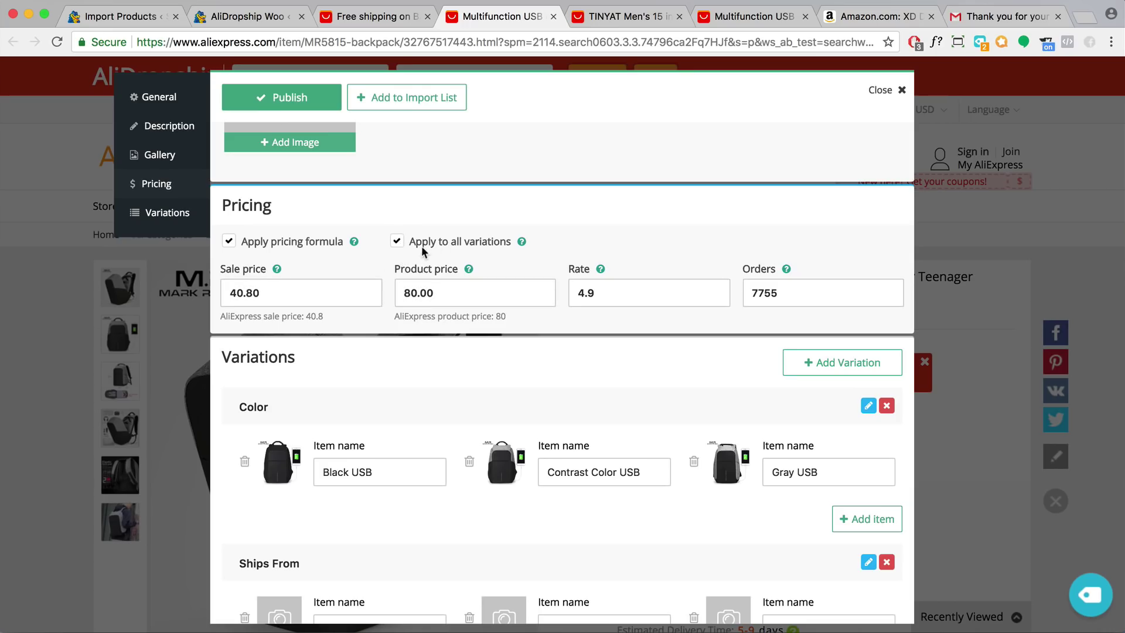
left_click_drag(315, 292, 226, 290)
left_click(288, 298)
left_click_drag(321, 294, 219, 292)
type("69")
key("Tab")
type("89")
scroll(644, 434, "down", 3)
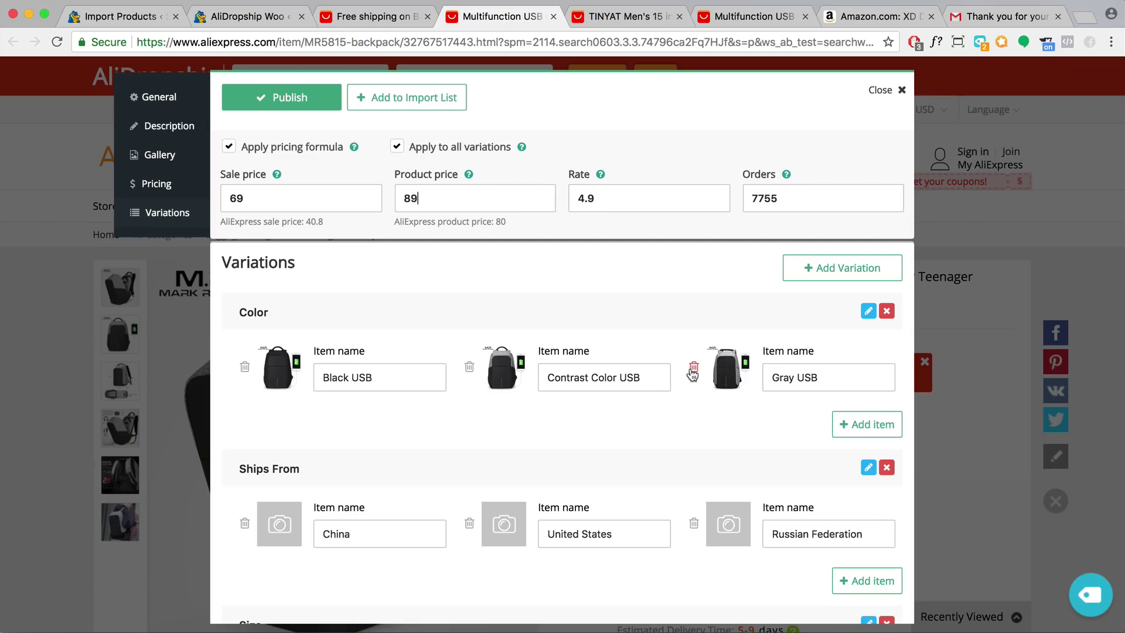
scroll(628, 420, "down", 5)
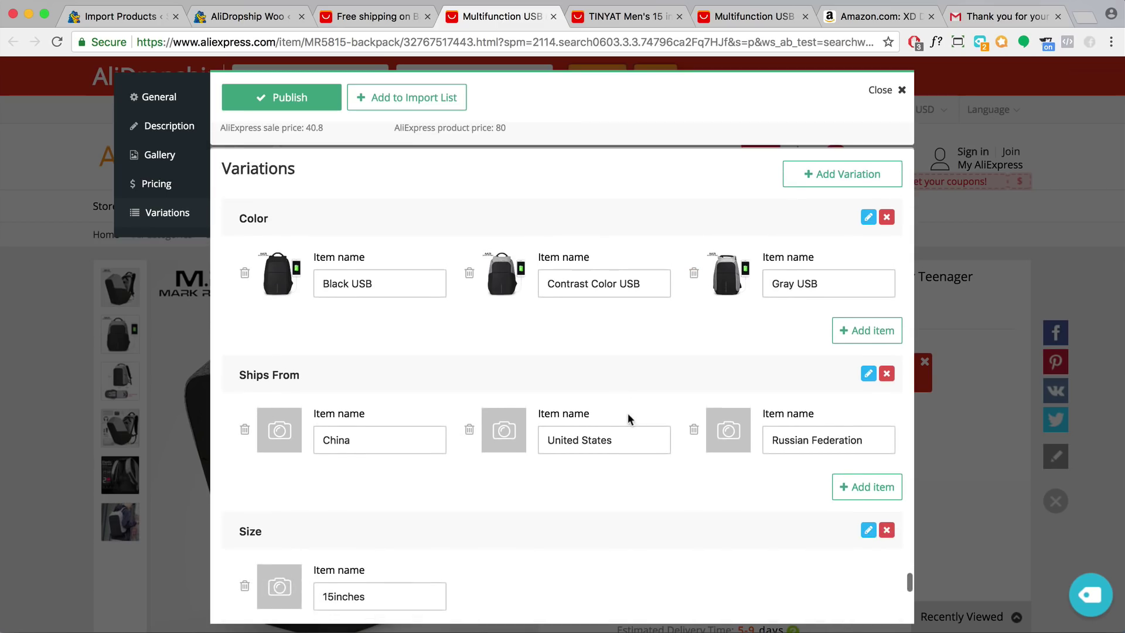
Delete the Ships From and Size variations from the import form
left_click(307, 301)
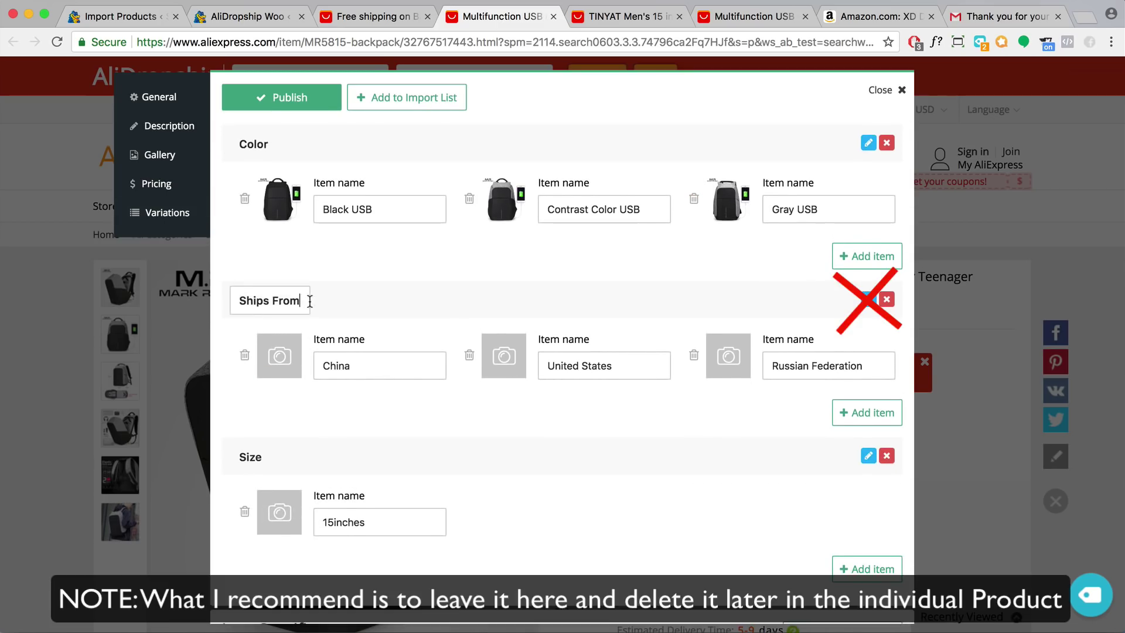
left_click_drag(307, 302, 246, 301)
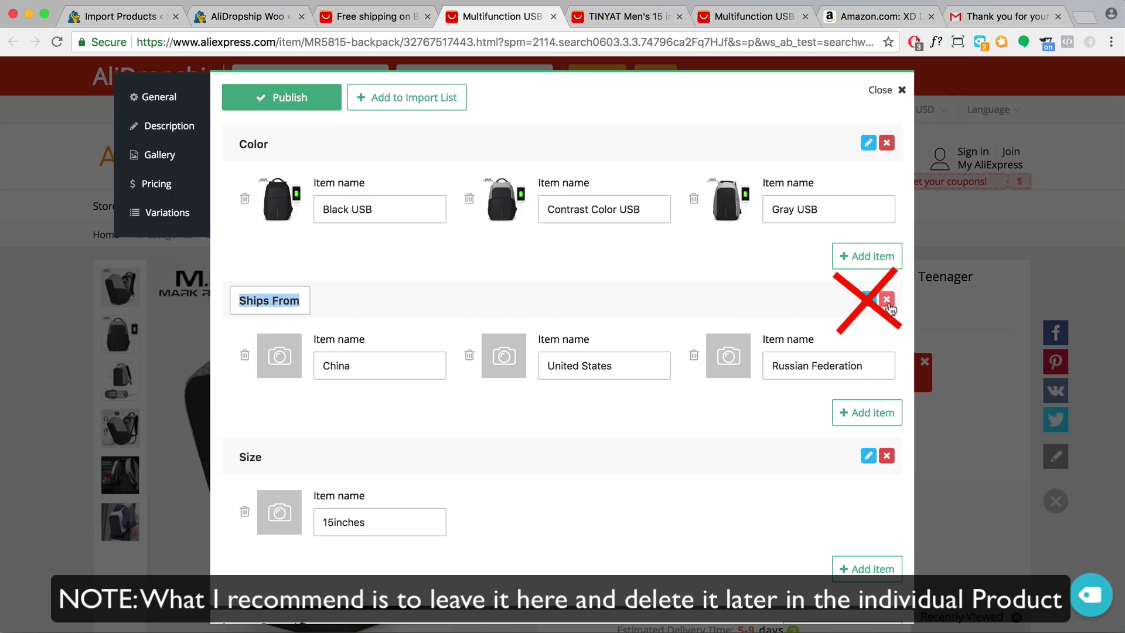
left_click(887, 301)
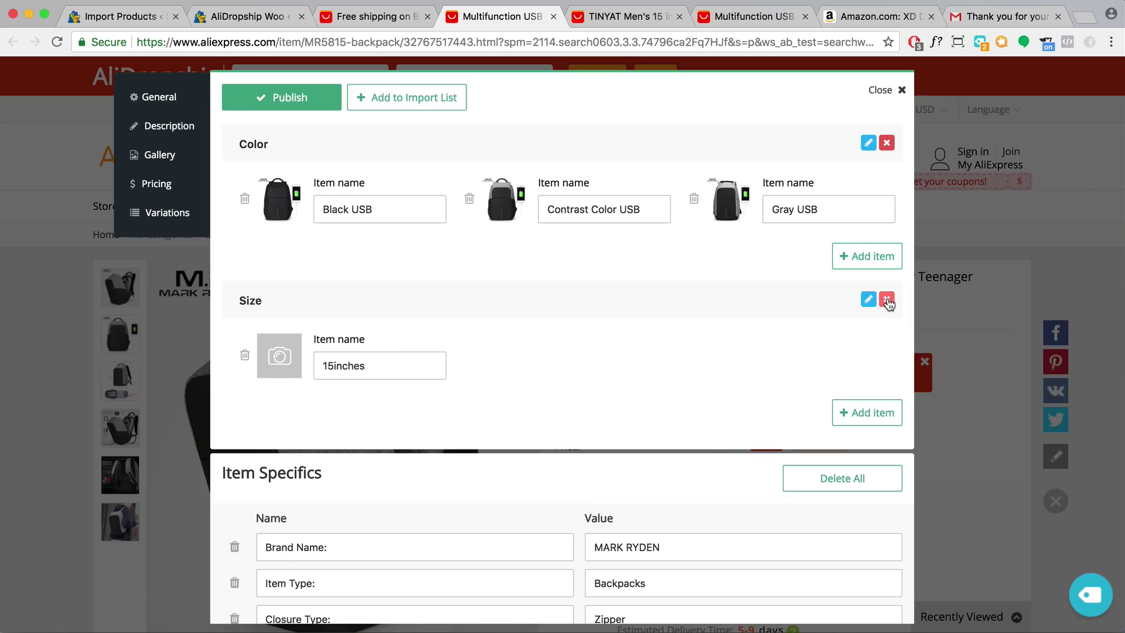
left_click(887, 301)
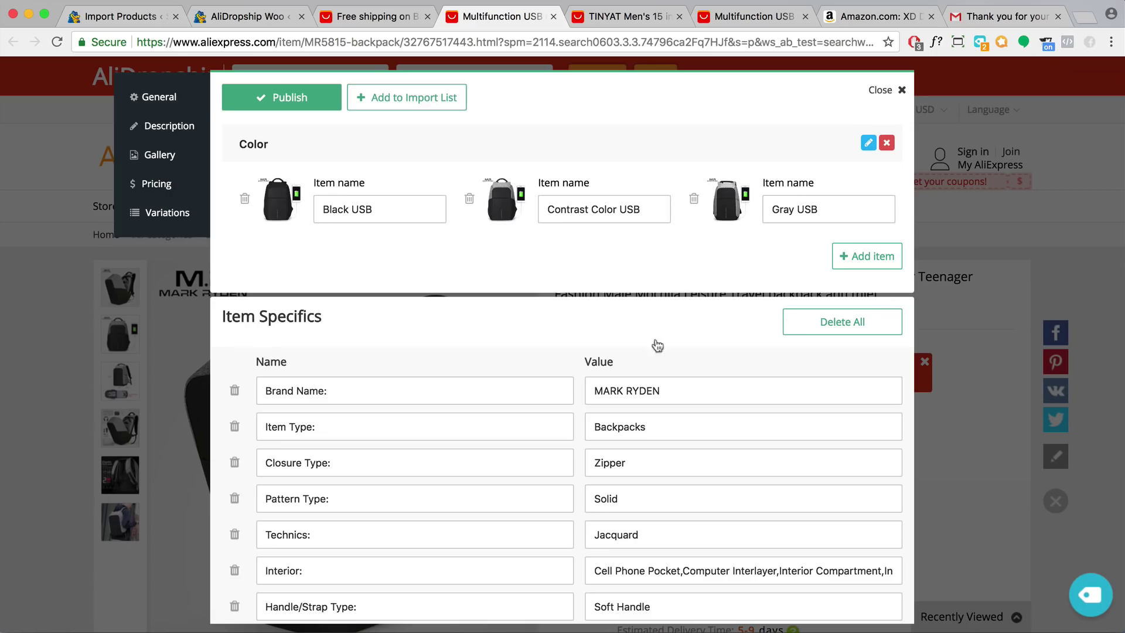
Remove the Brand Name item specific from the product
scroll(479, 368, "down", 2)
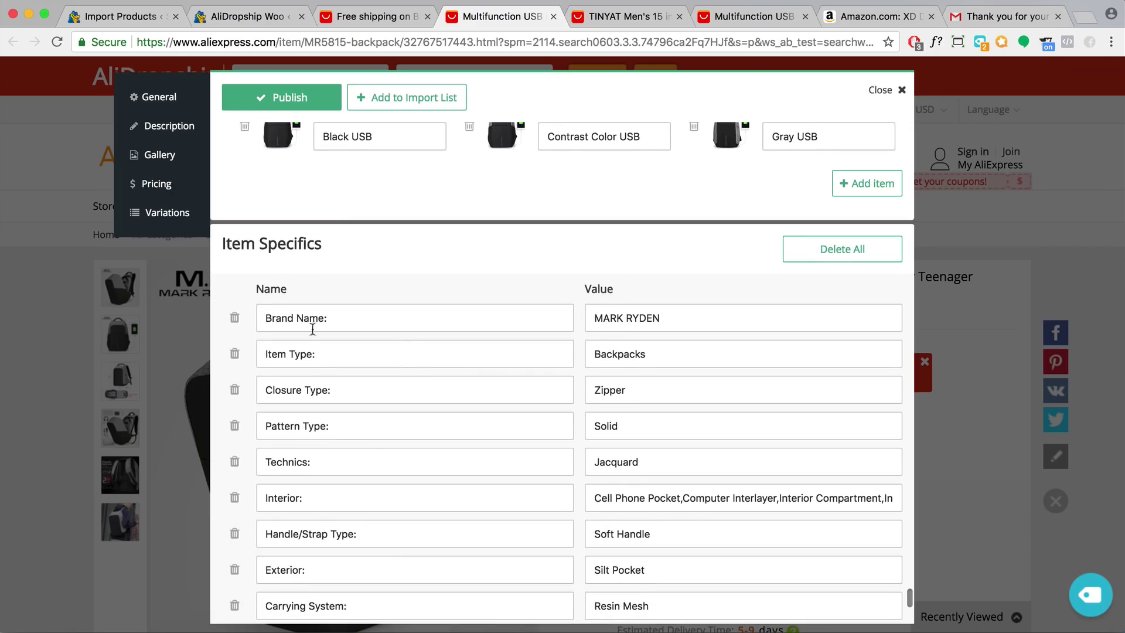
left_click(233, 319)
scroll(648, 351, "down", 6)
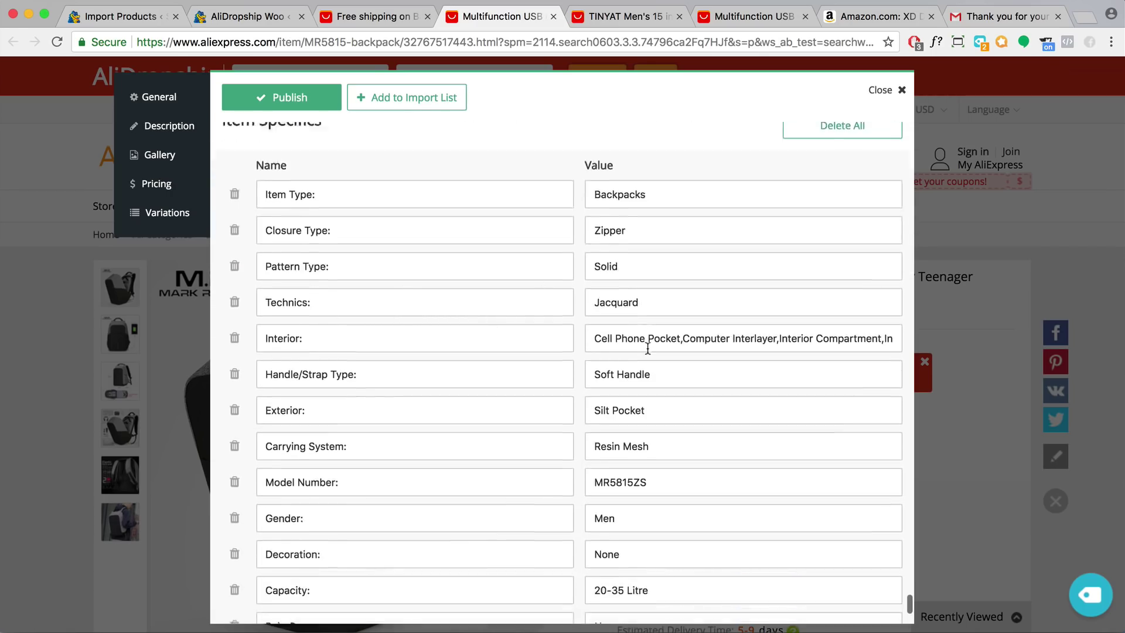
scroll(648, 404, "down", 2)
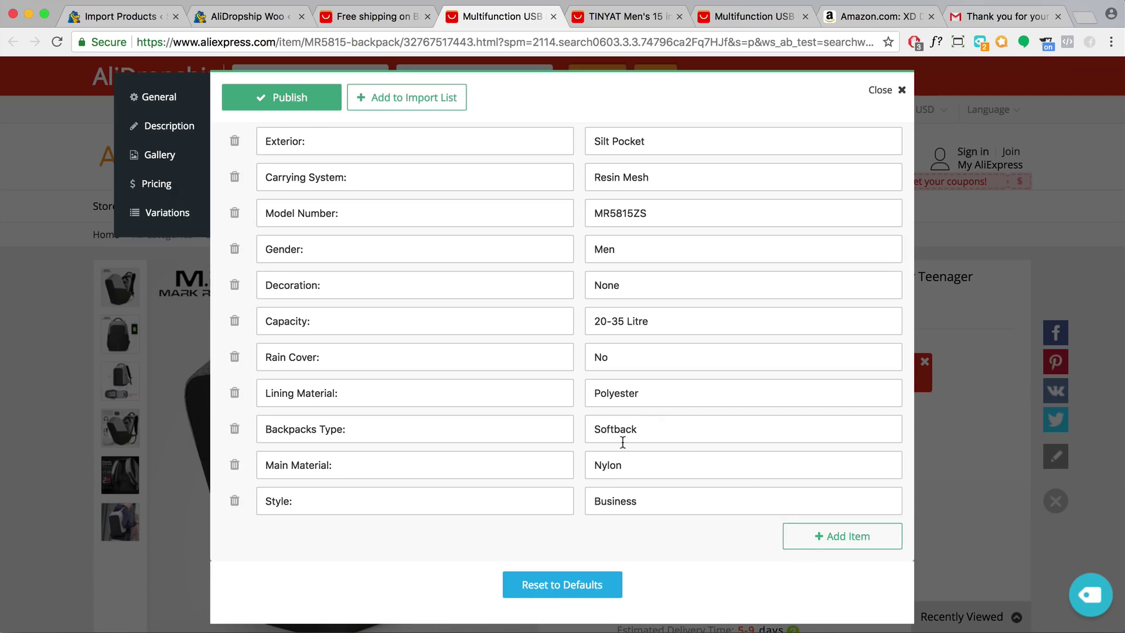
scroll(622, 441, "up", 15)
scroll(621, 449, "up", 20)
scroll(466, 492, "up", 20)
scroll(465, 493, "up", 20)
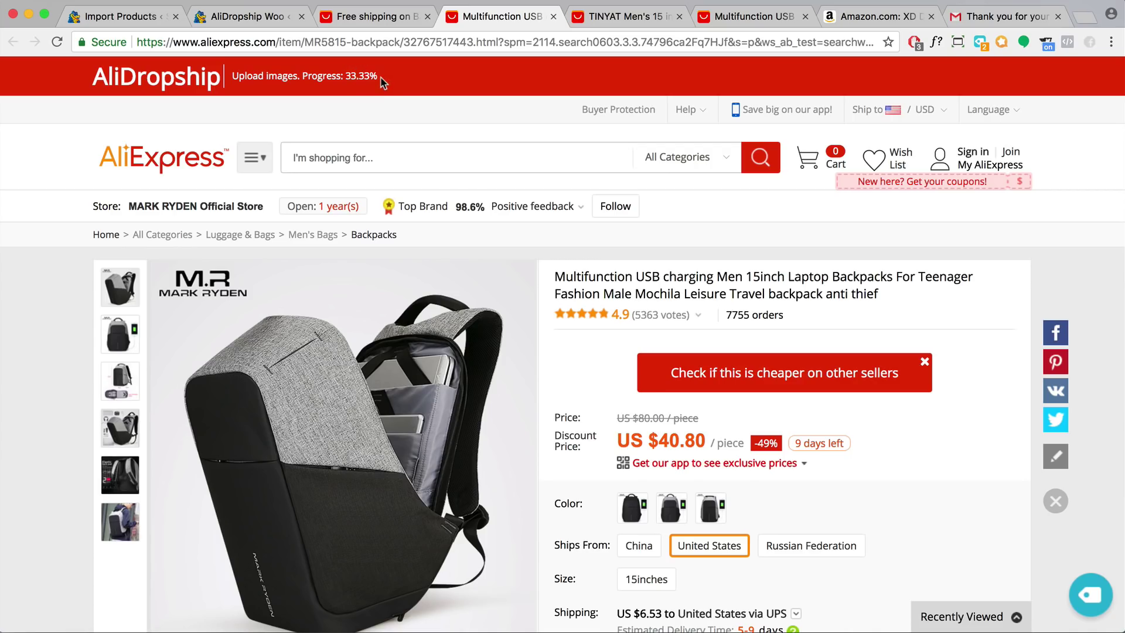
Show WordPress Products filtered to the Import List and open the Multifunction Travel Backpack
left_click(176, 16)
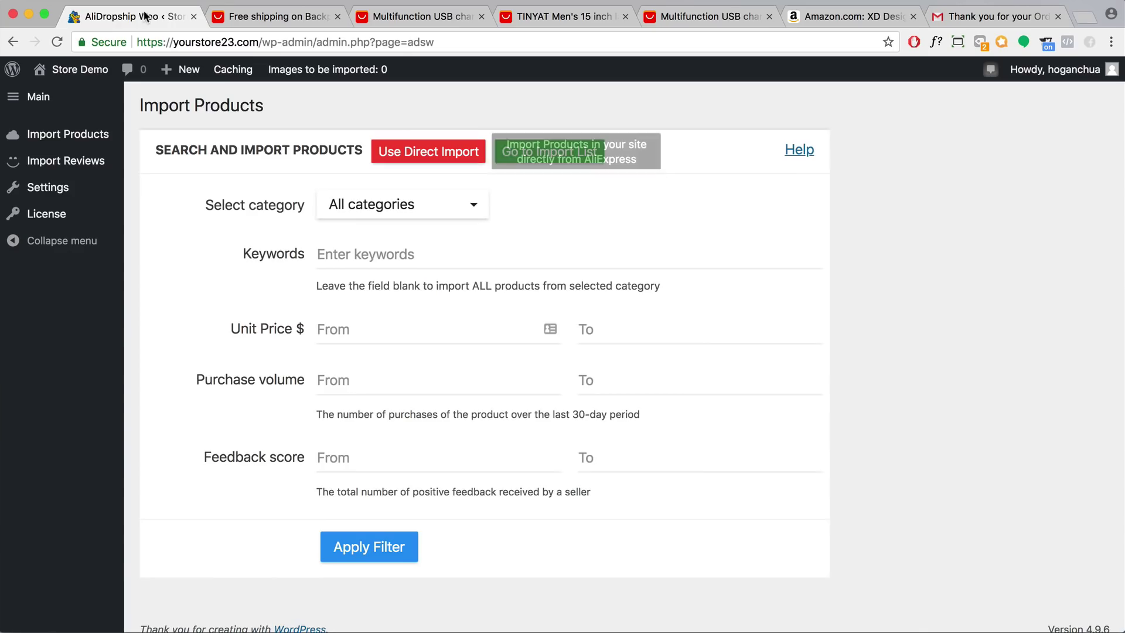
left_click(16, 100)
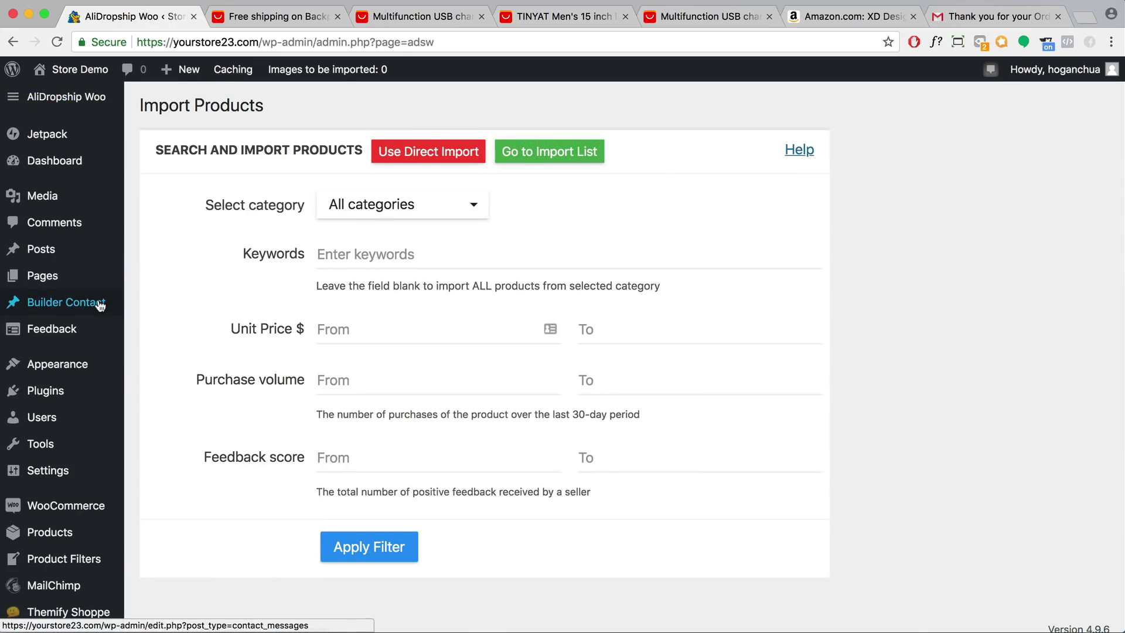
mouse_move(101, 305)
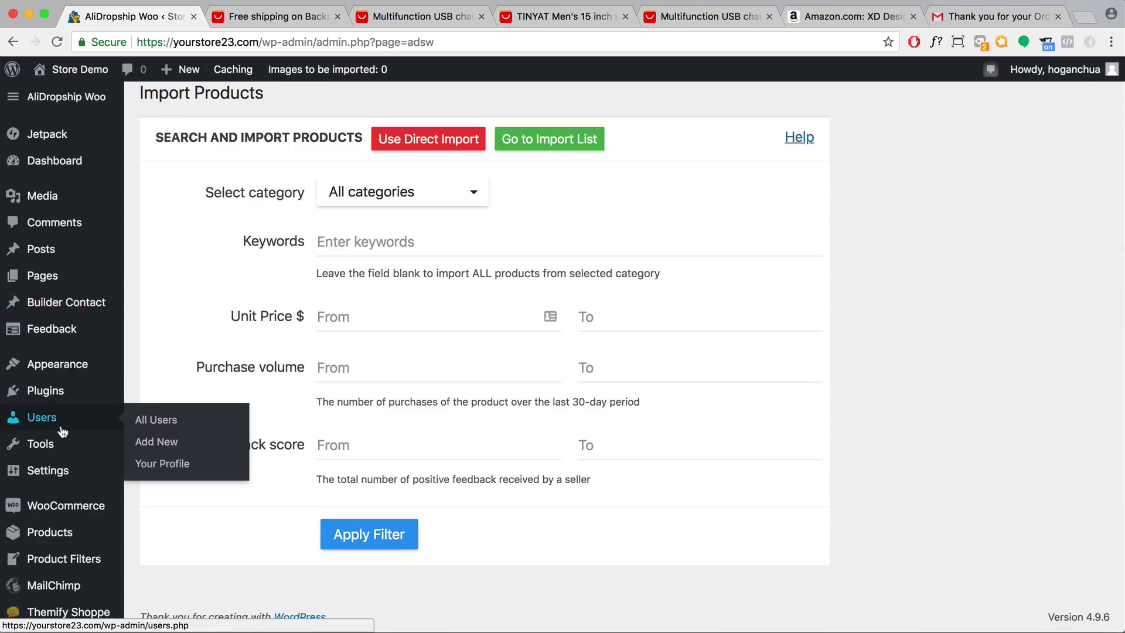
mouse_move(64, 432)
mouse_move(43, 534)
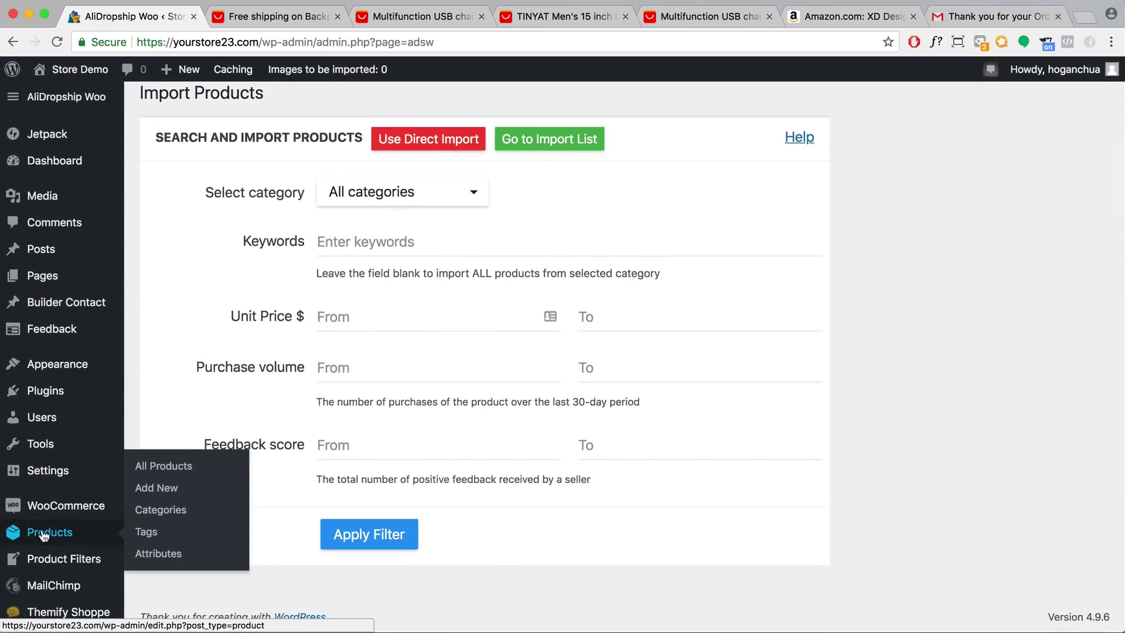
left_click(42, 534)
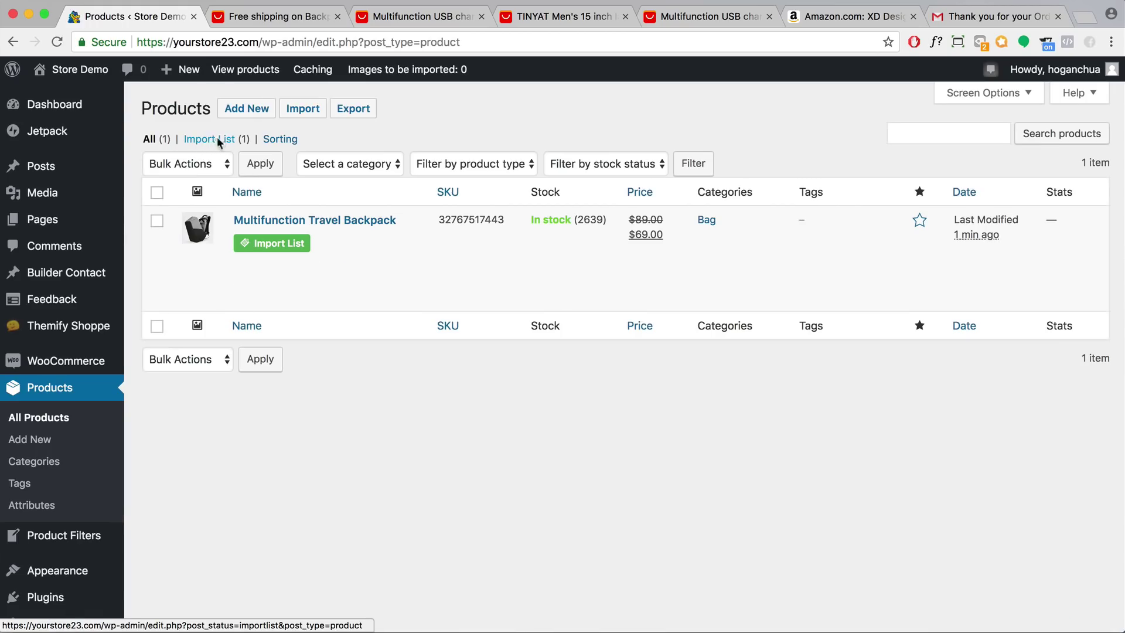
left_click(218, 142)
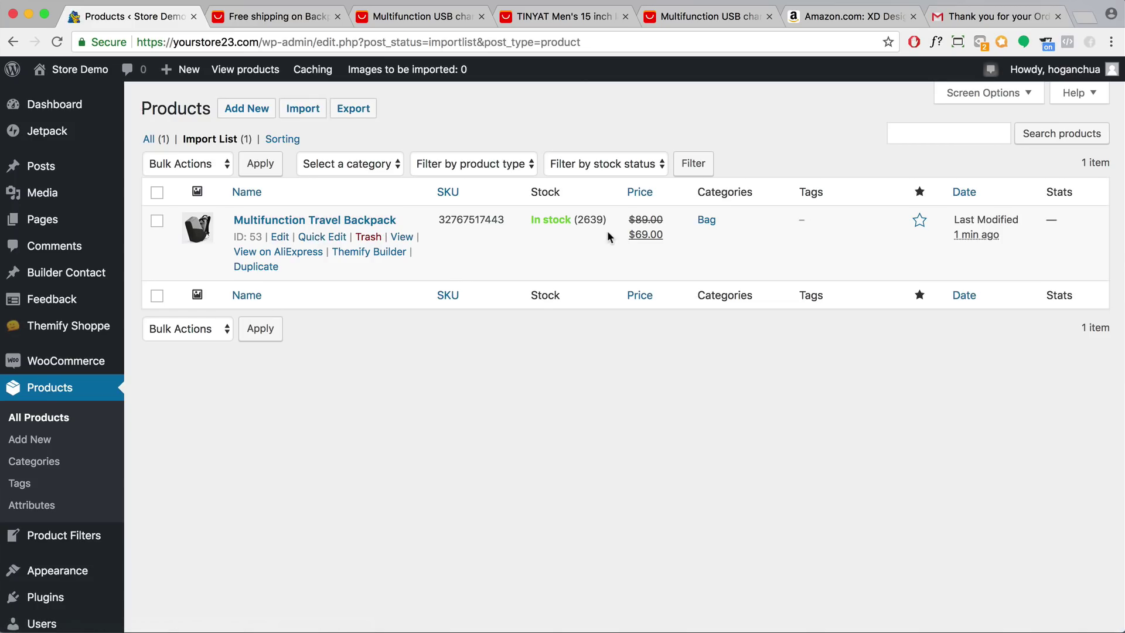
left_click(285, 241)
Scroll the backpack's edit page down to Product data showing regular price 89, sale 69
scroll(455, 290, "down", 10)
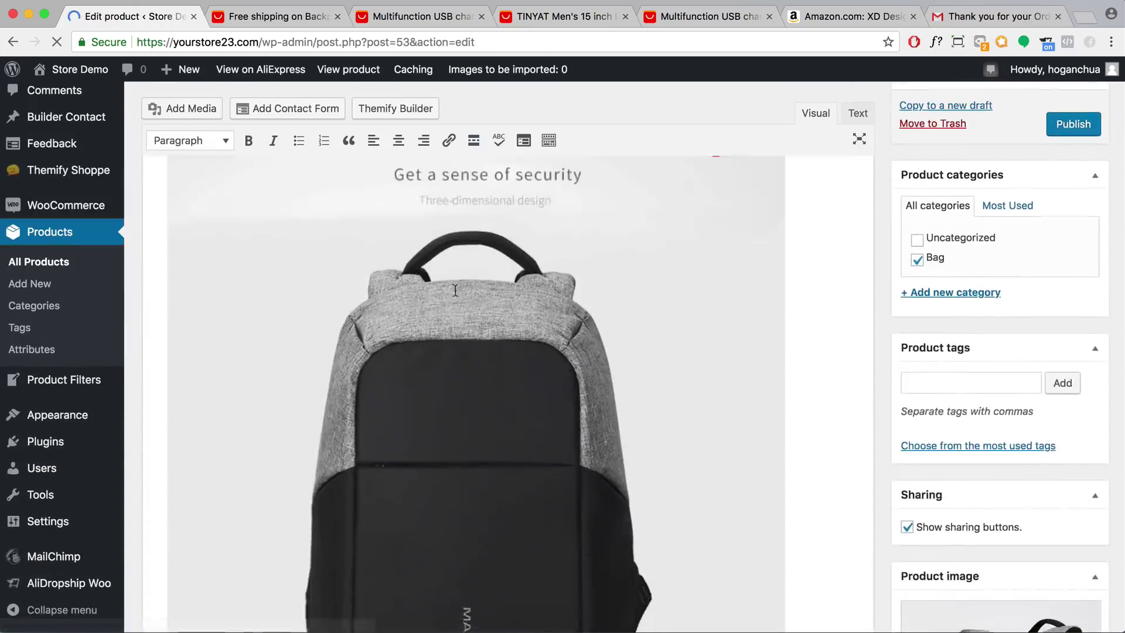
scroll(455, 290, "down", 15)
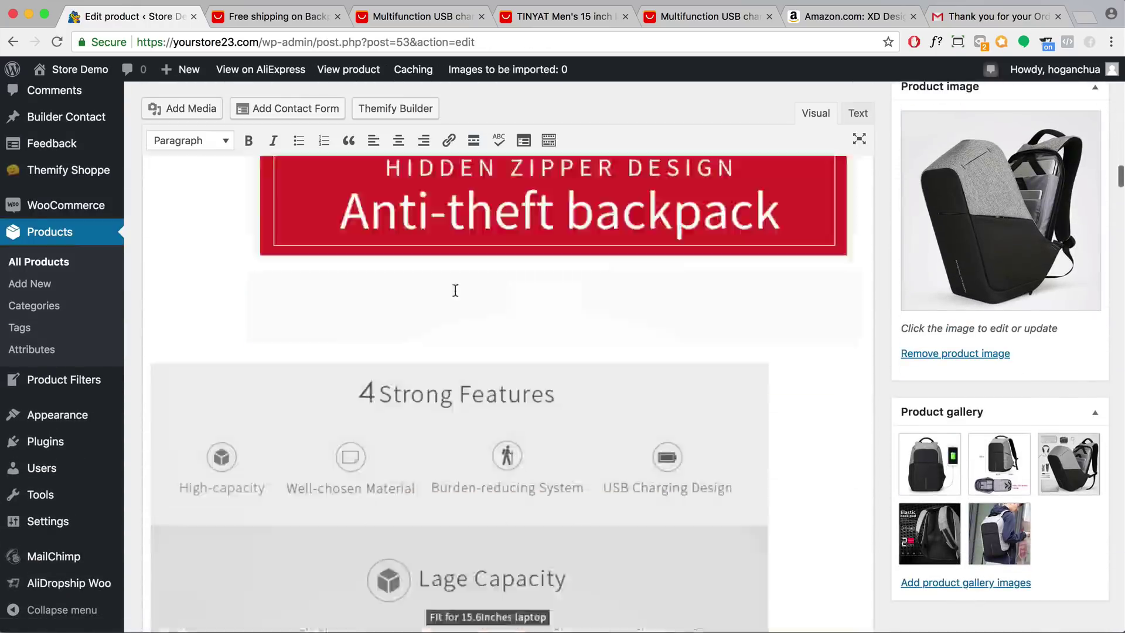
scroll(455, 289, "down", 15)
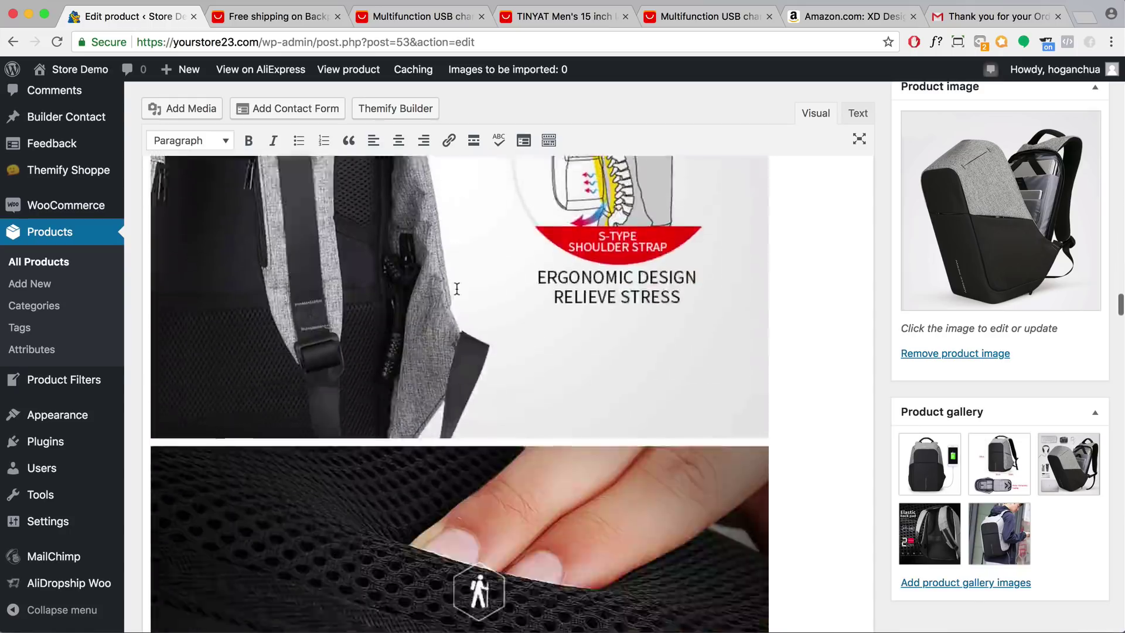
scroll(457, 288, "down", 15)
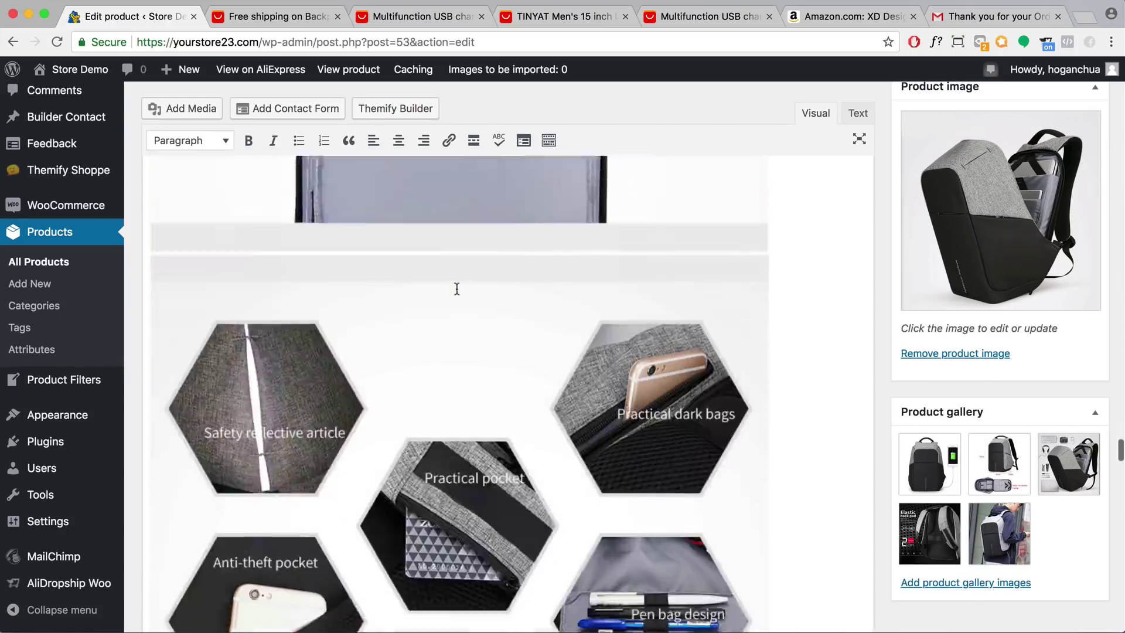
scroll(457, 288, "down", 20)
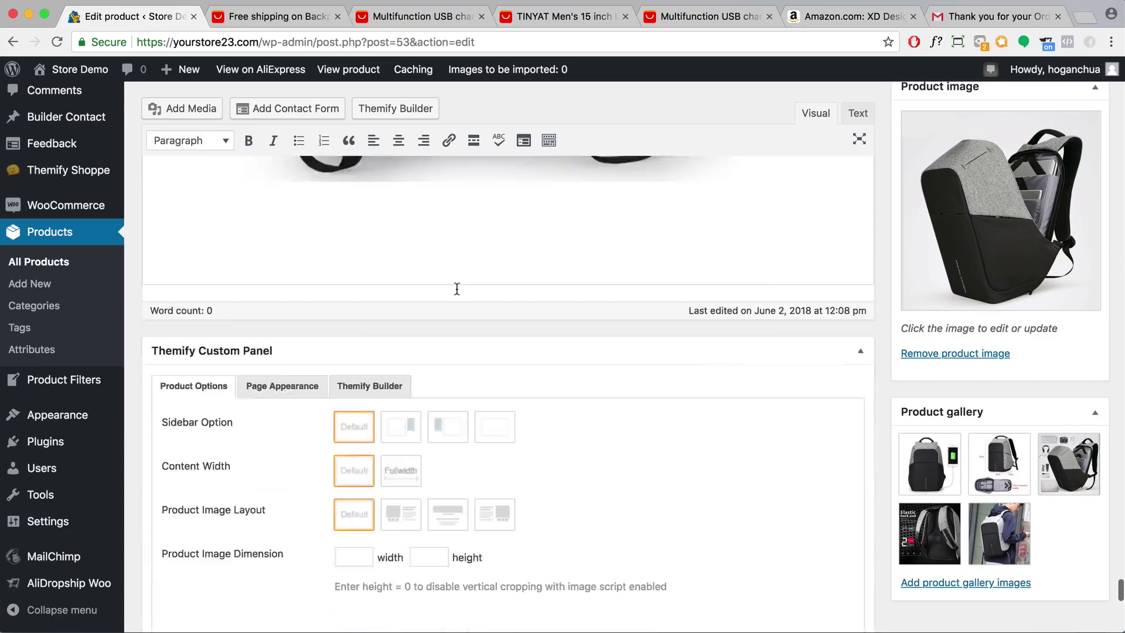
scroll(457, 287, "up", 6)
scroll(457, 285, "down", 6)
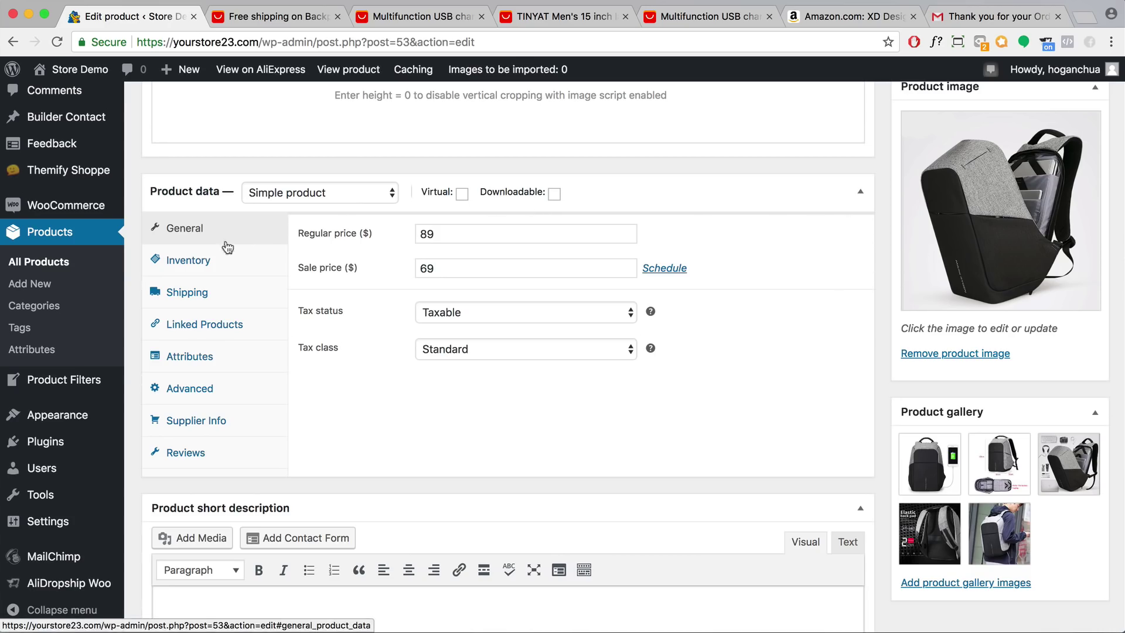
Change the backpack's inventory stock quantity from 2639 to 29
left_click(205, 265)
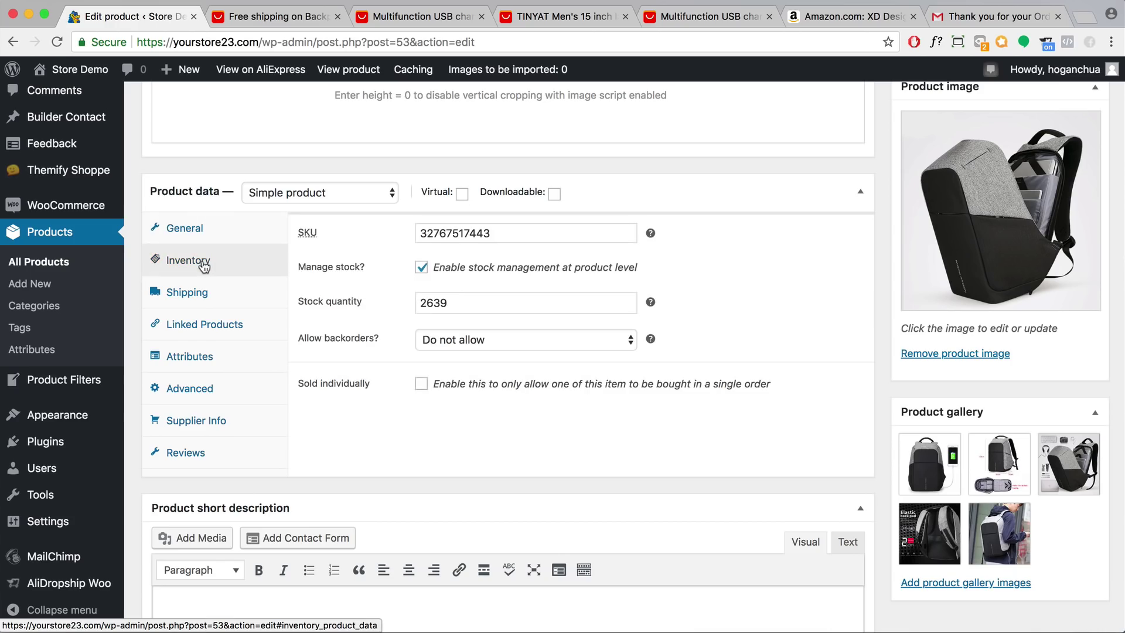
left_click_drag(460, 305, 416, 302)
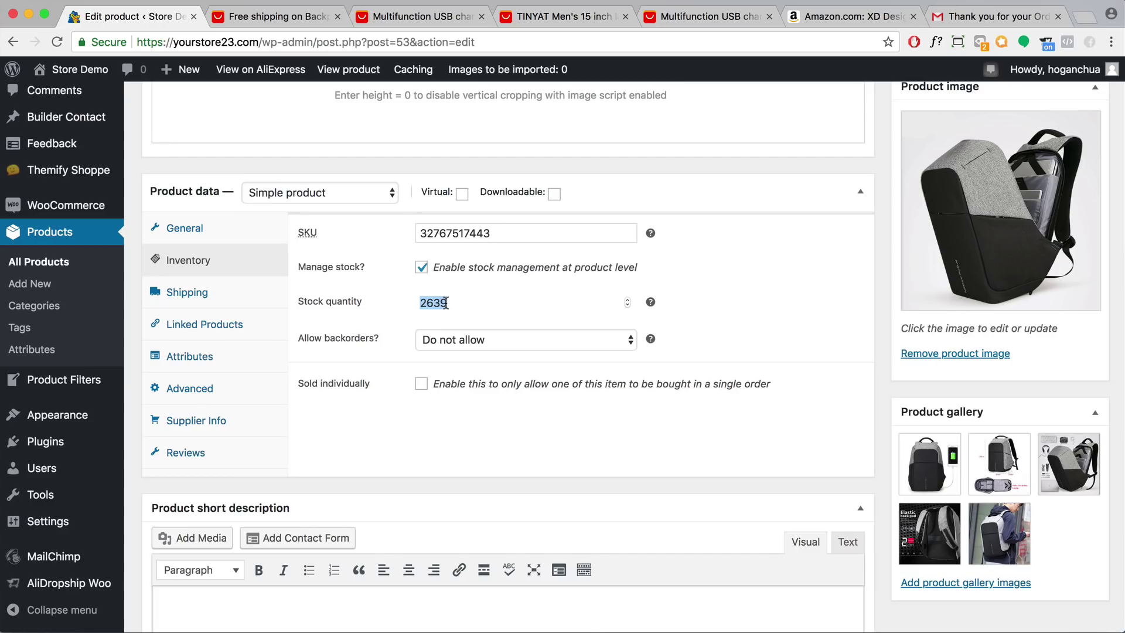
type("29")
Review the Shipping dimensions and the empty Linked Products upsells and cross-sells
left_click(198, 293)
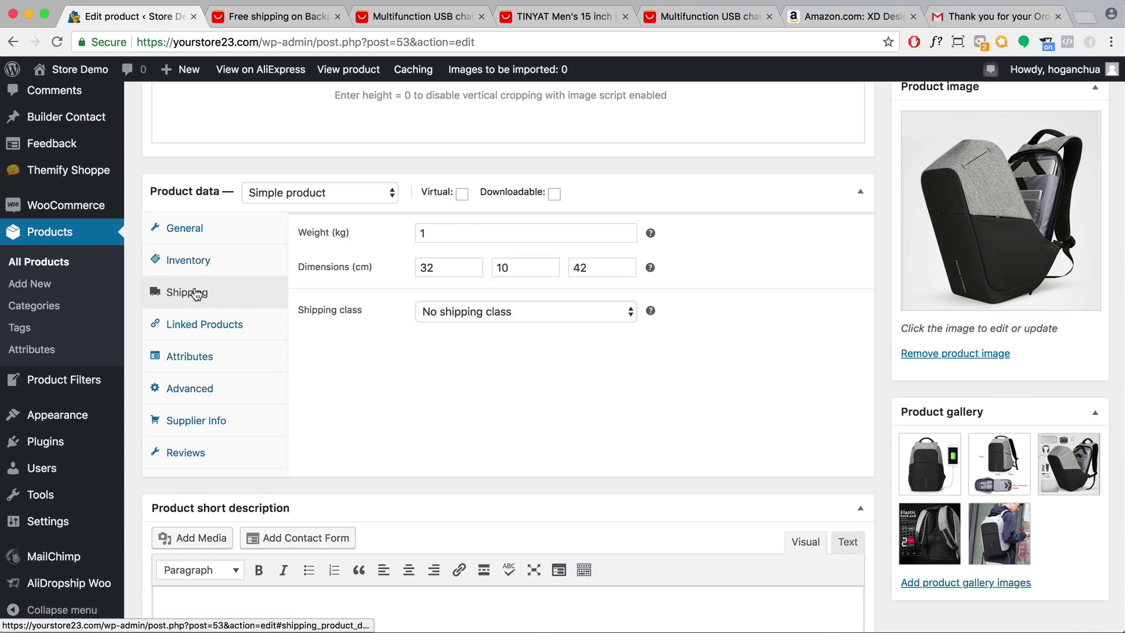
double_click(461, 268)
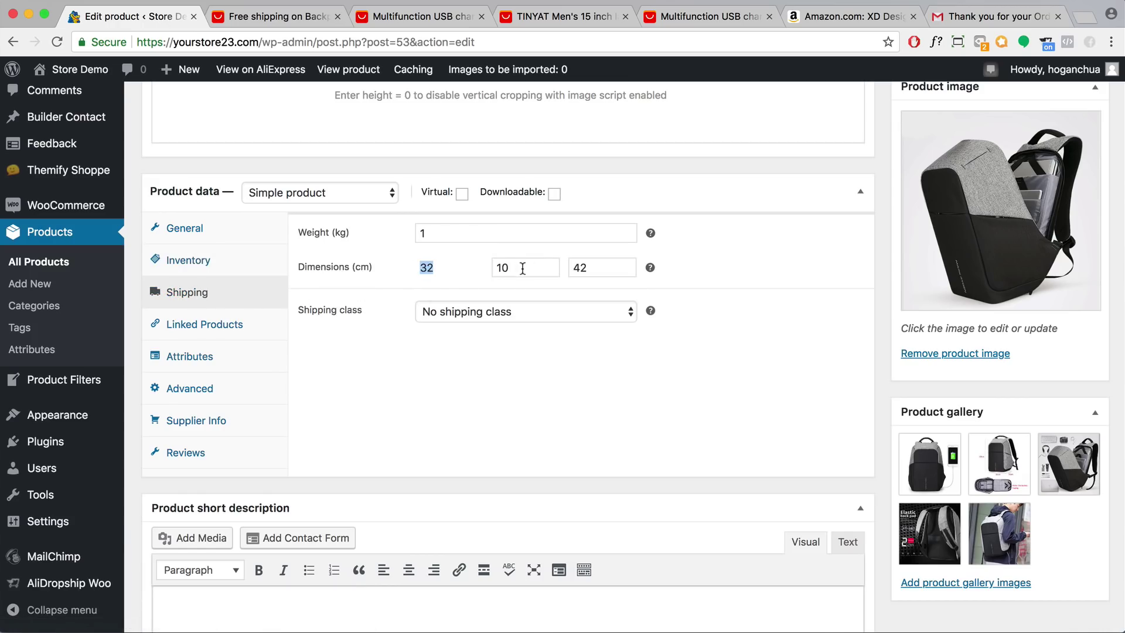
left_click(200, 324)
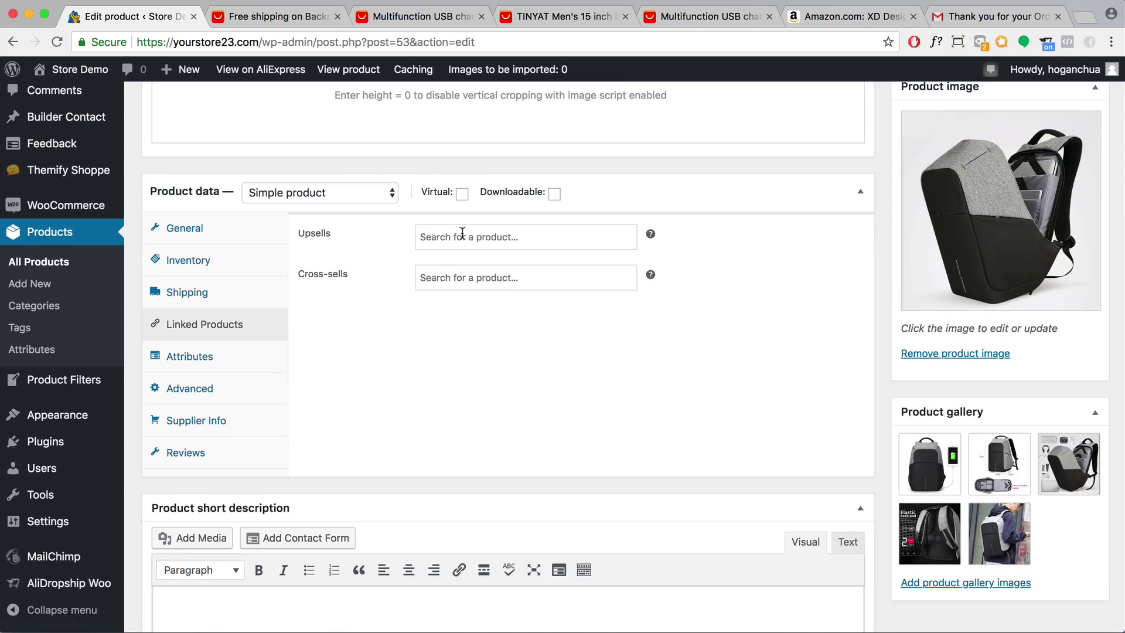
left_click(440, 233)
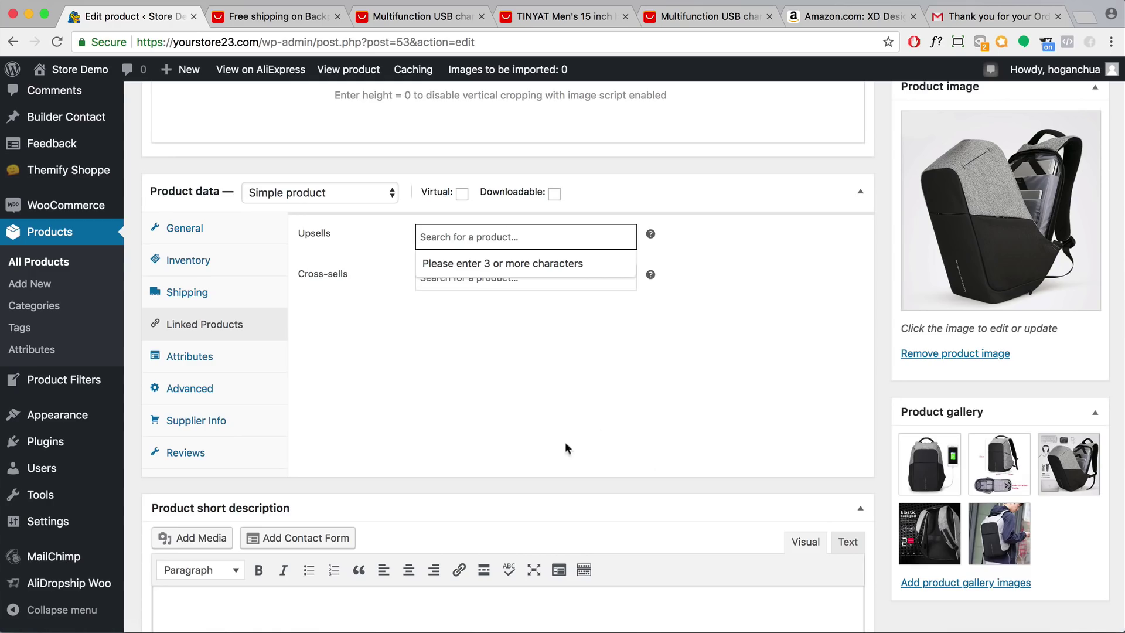
left_click(628, 359)
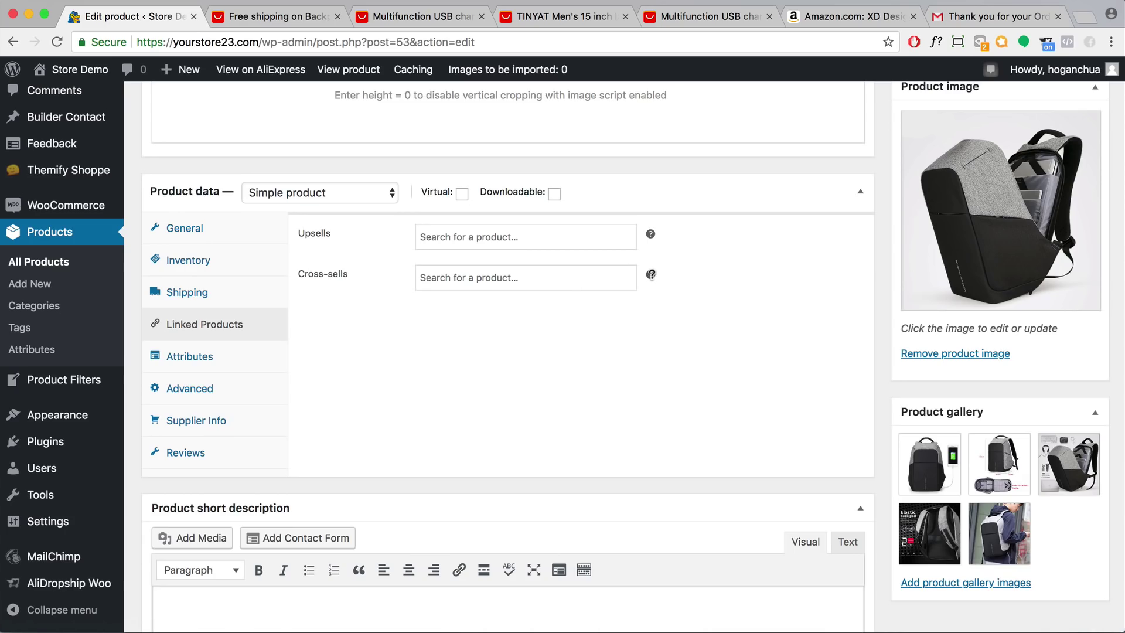
mouse_move(651, 275)
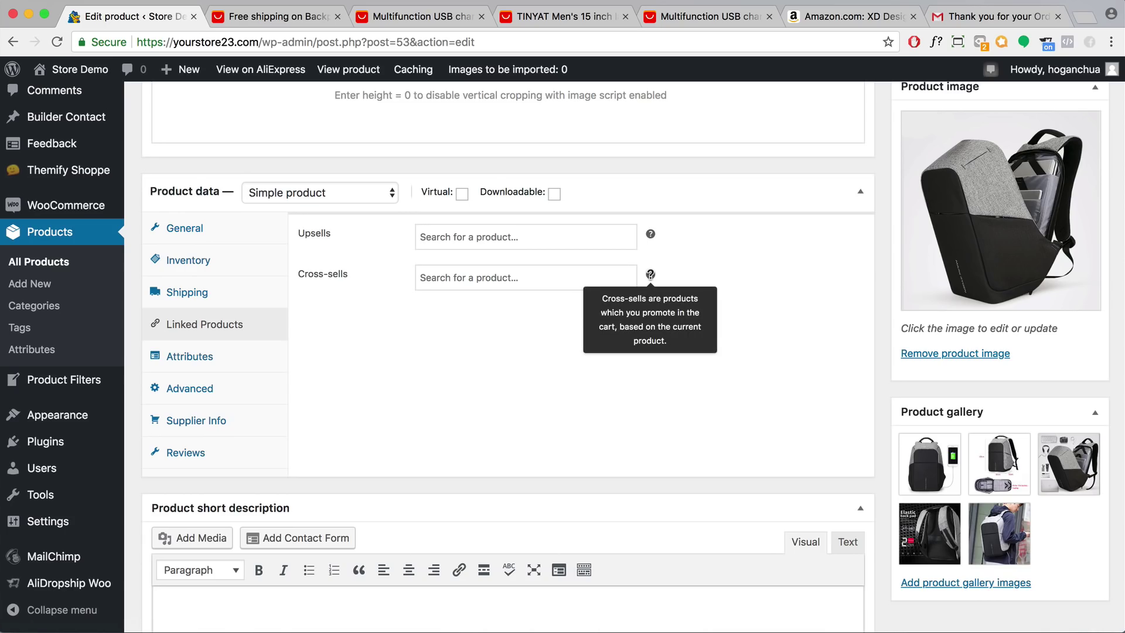
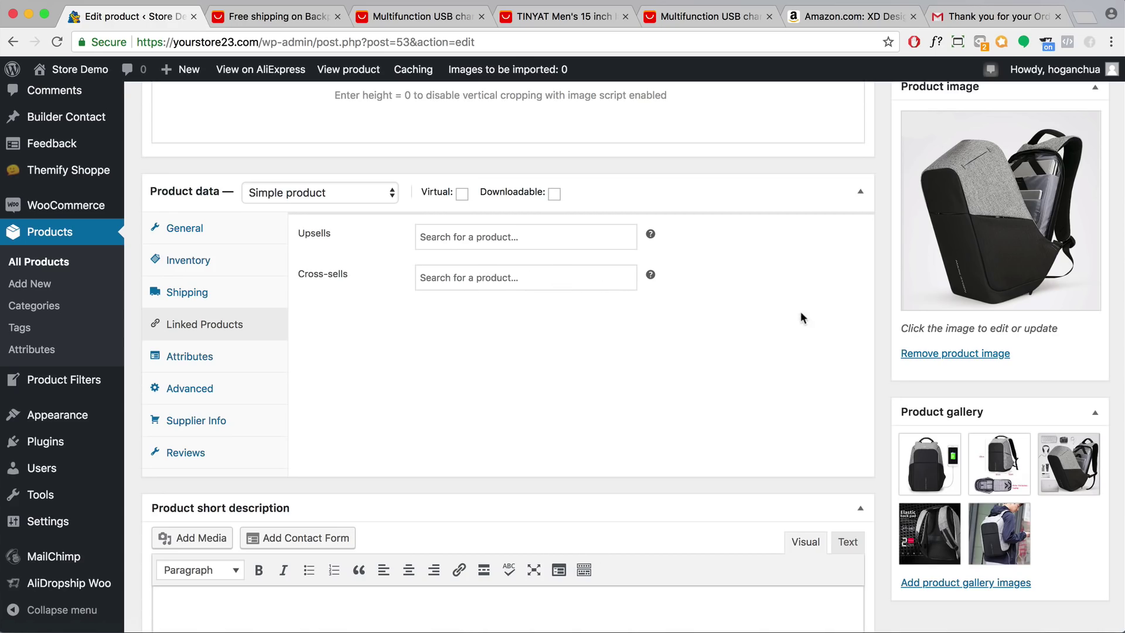
Show the backpack's Attributes list, expanding and collapsing the Item Type attribute
left_click(216, 356)
scroll(451, 321, "down", 2)
scroll(451, 322, "down", 1)
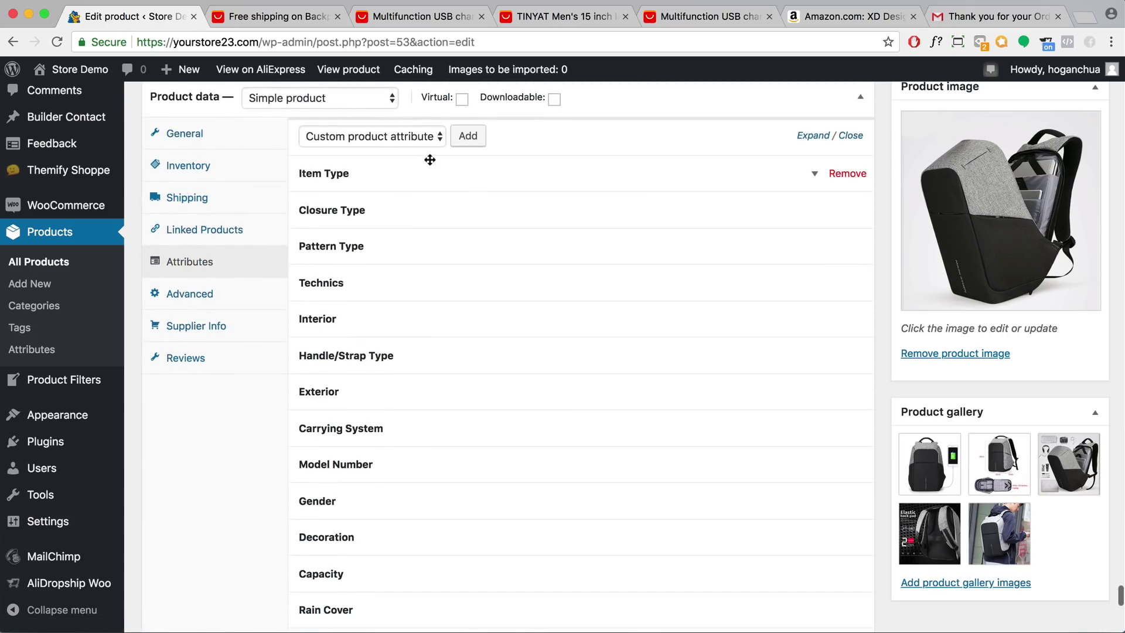
left_click(810, 177)
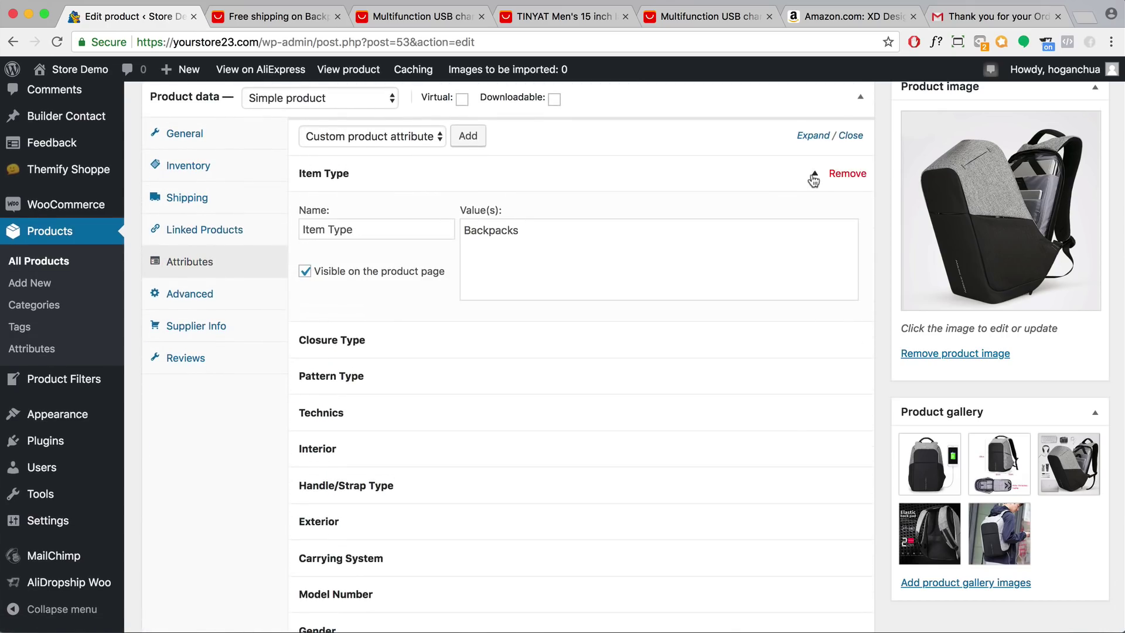
left_click(810, 176)
Check Advanced and Supplier Info, then bring up review import settings (Only 5 stars, up to 20)
left_click(202, 297)
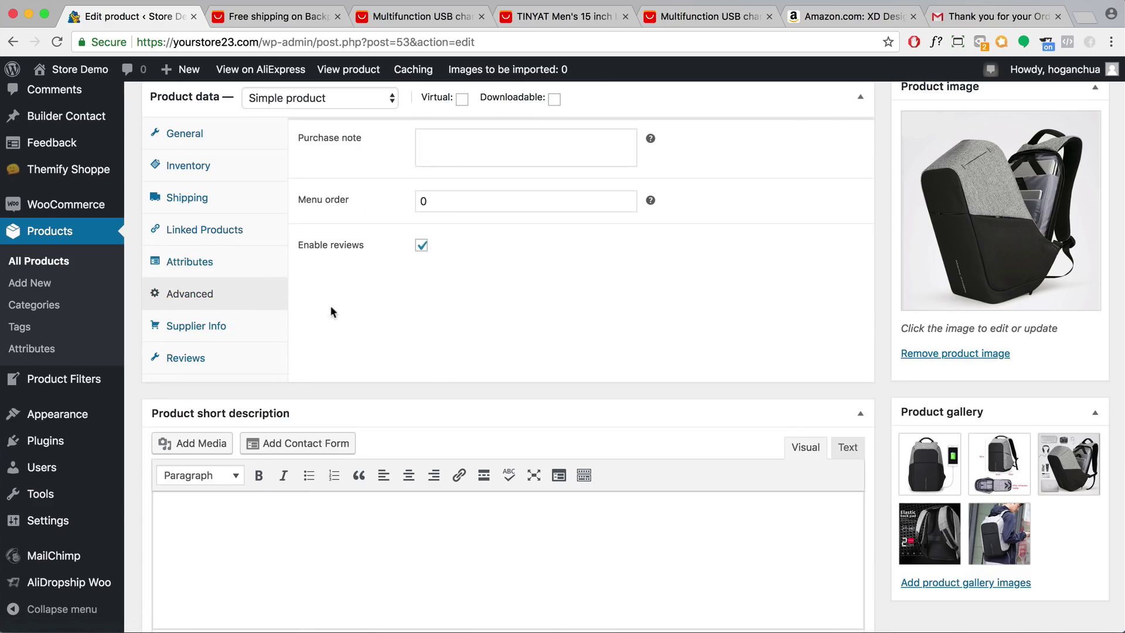
left_click(239, 327)
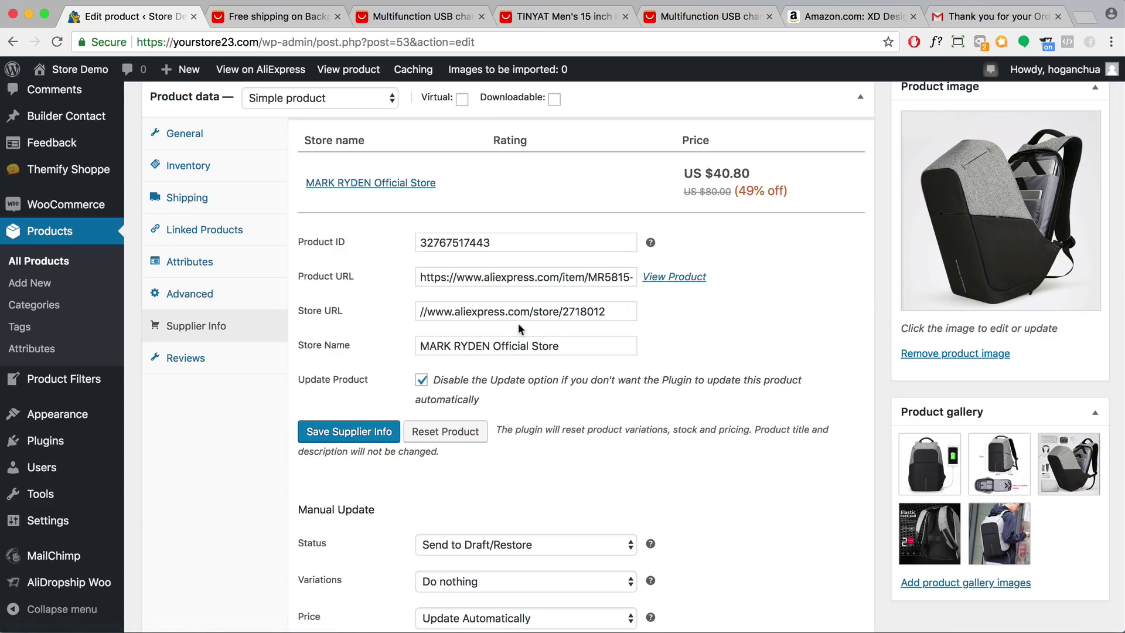
scroll(526, 327, "down", 3)
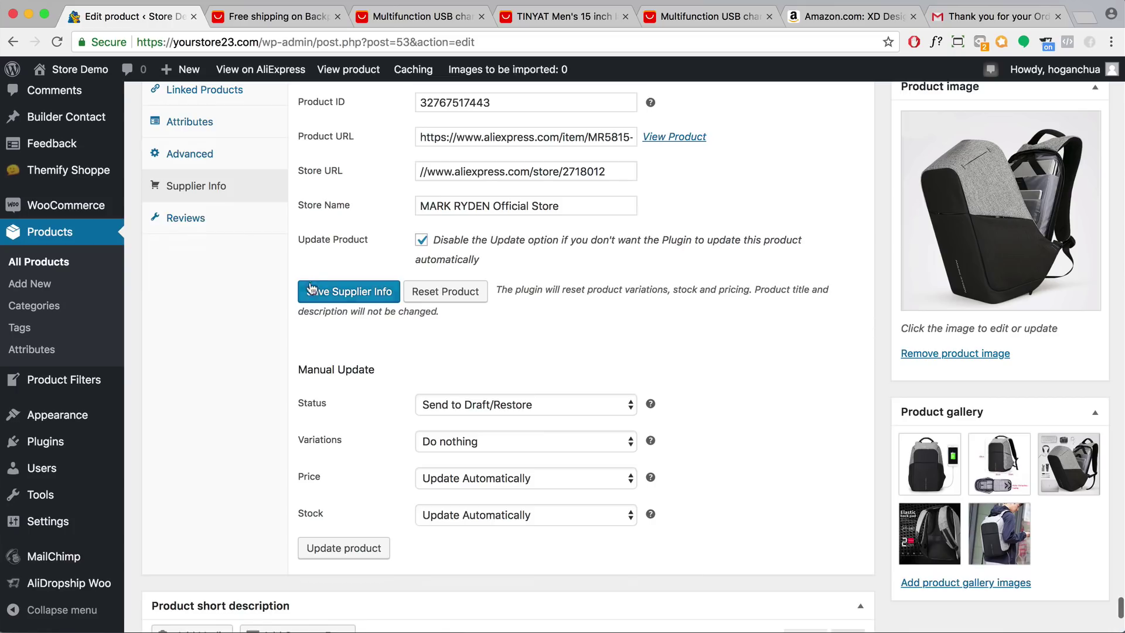
left_click(192, 224)
scroll(423, 254, "up", 3)
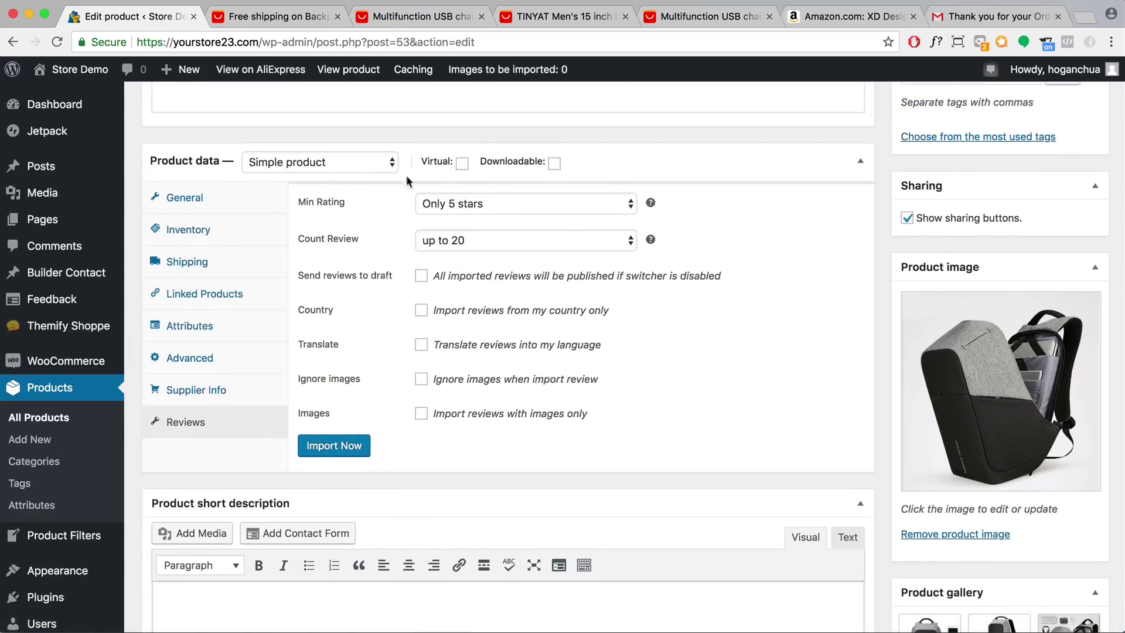
Set the review import minimum rating to 4 stars and higher, keeping the count at up to 20
left_click(386, 16)
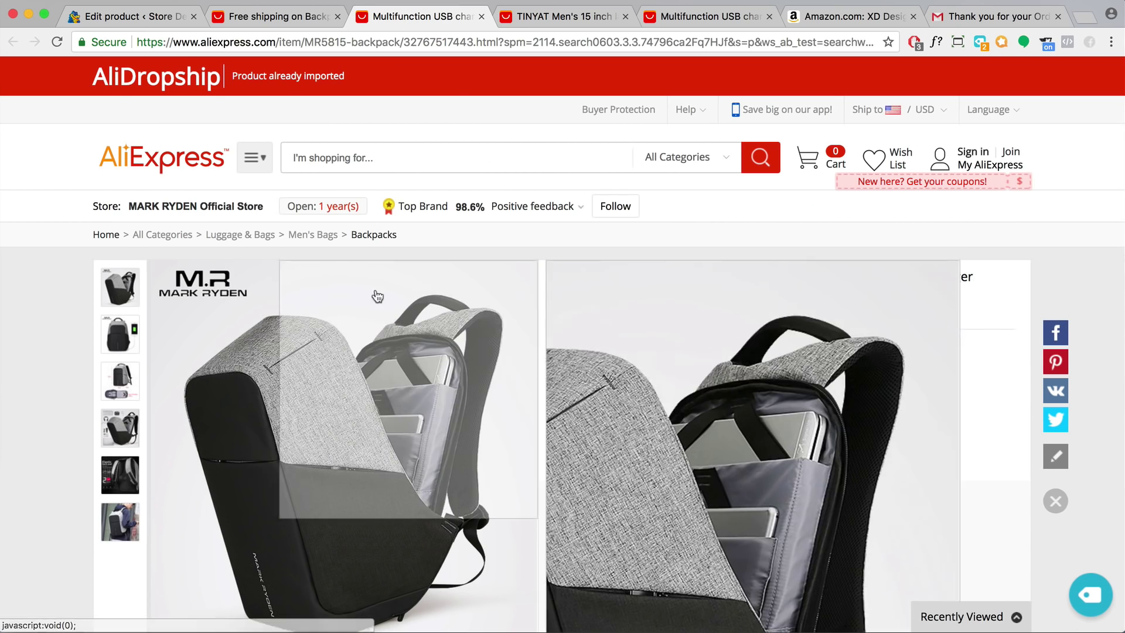
left_click(173, 17)
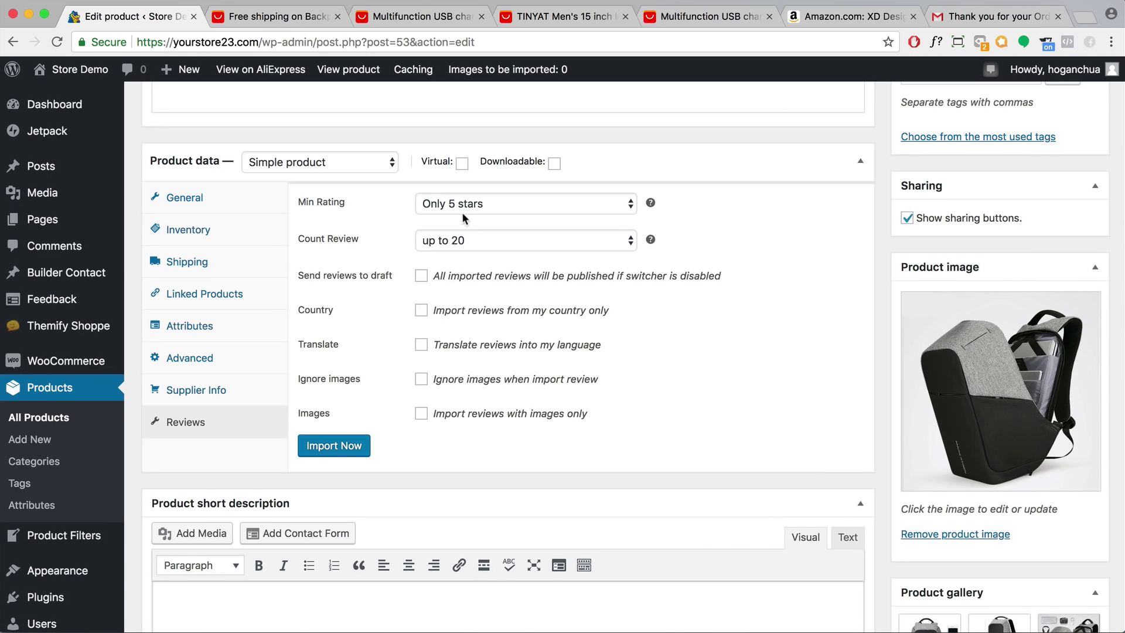
left_click(430, 206)
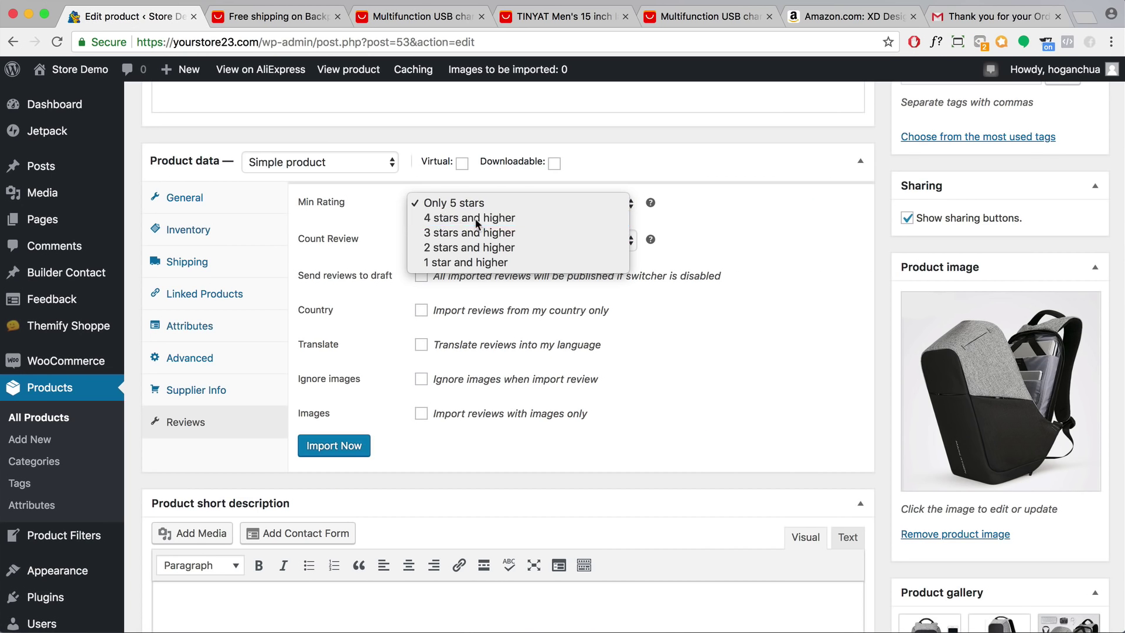
left_click(475, 218)
left_click(501, 242)
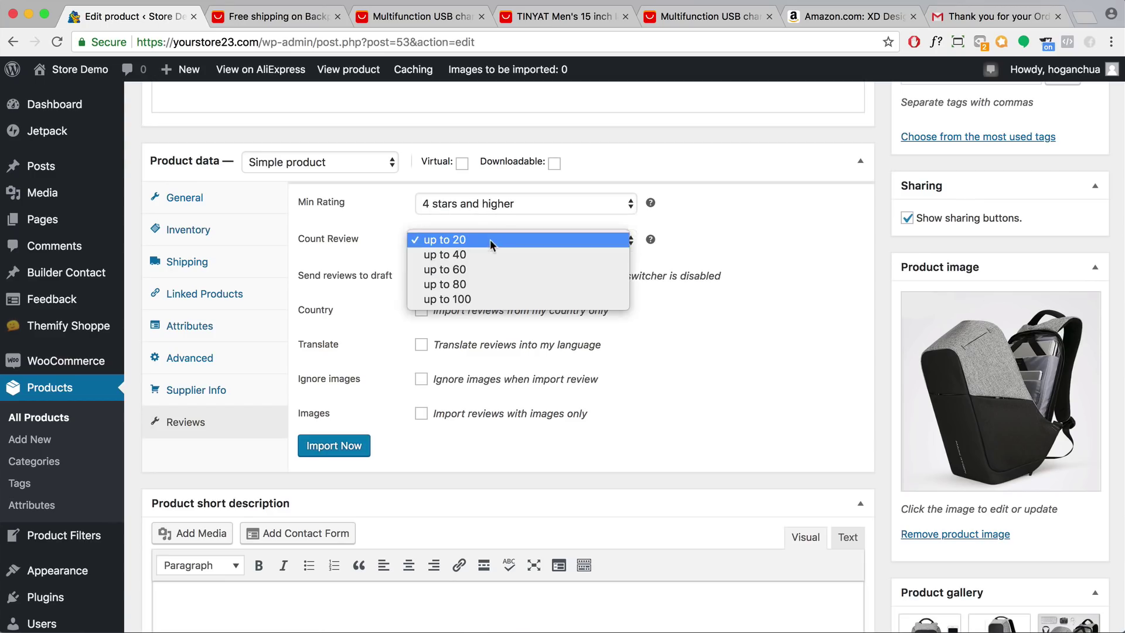
left_click(469, 239)
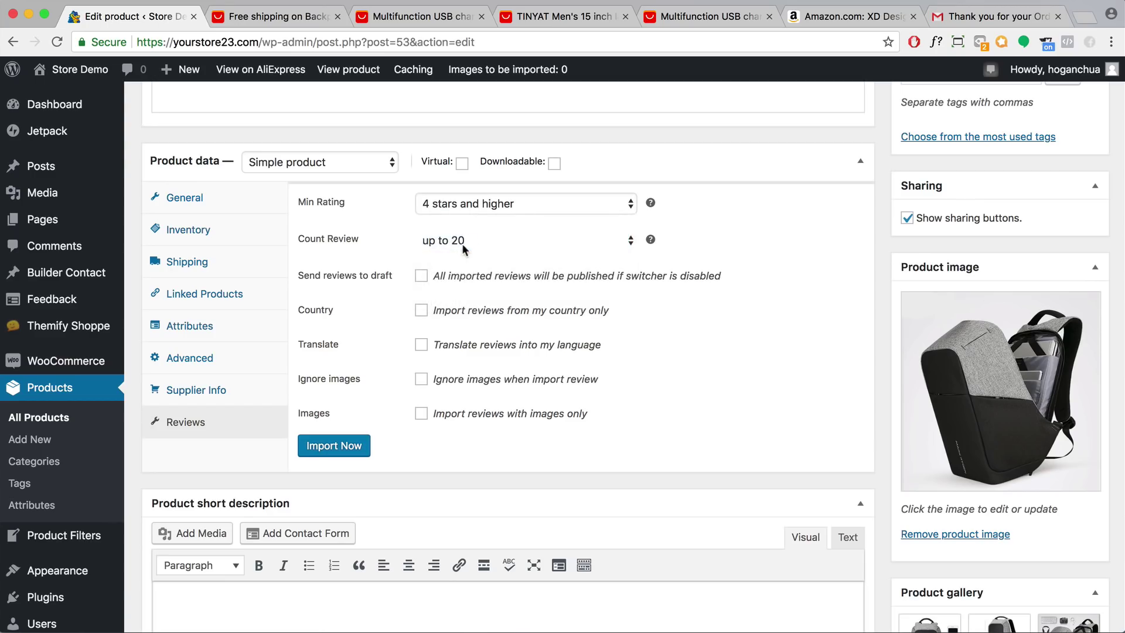
Send imported reviews to draft, enable translation and images-only, and run the import
left_click(420, 280)
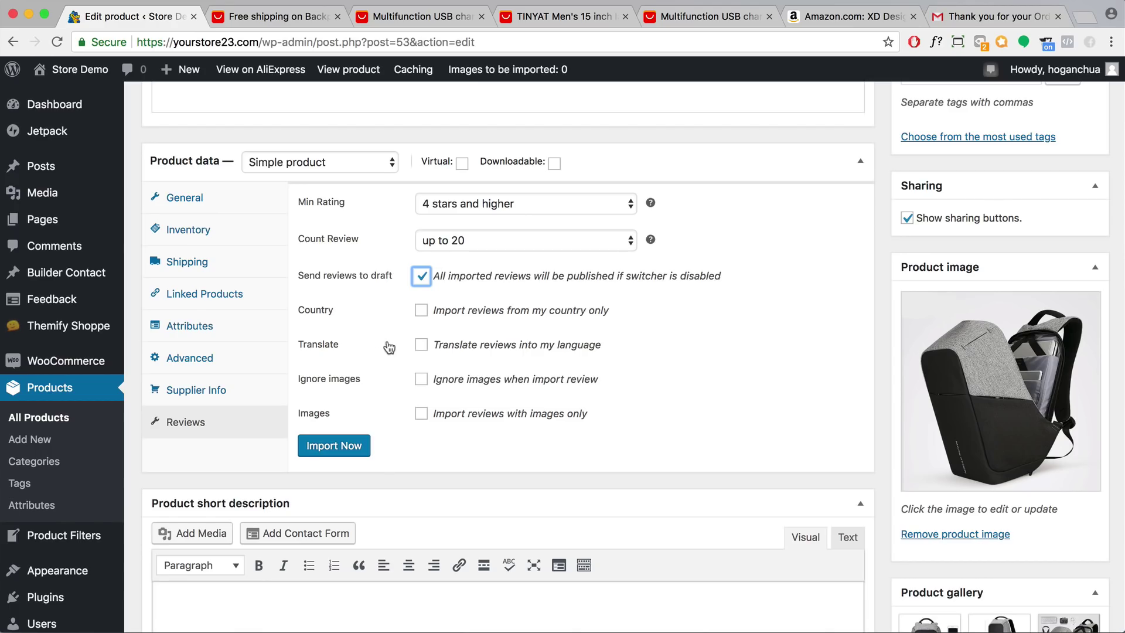
scroll(417, 297, "down", 2)
left_click(418, 293)
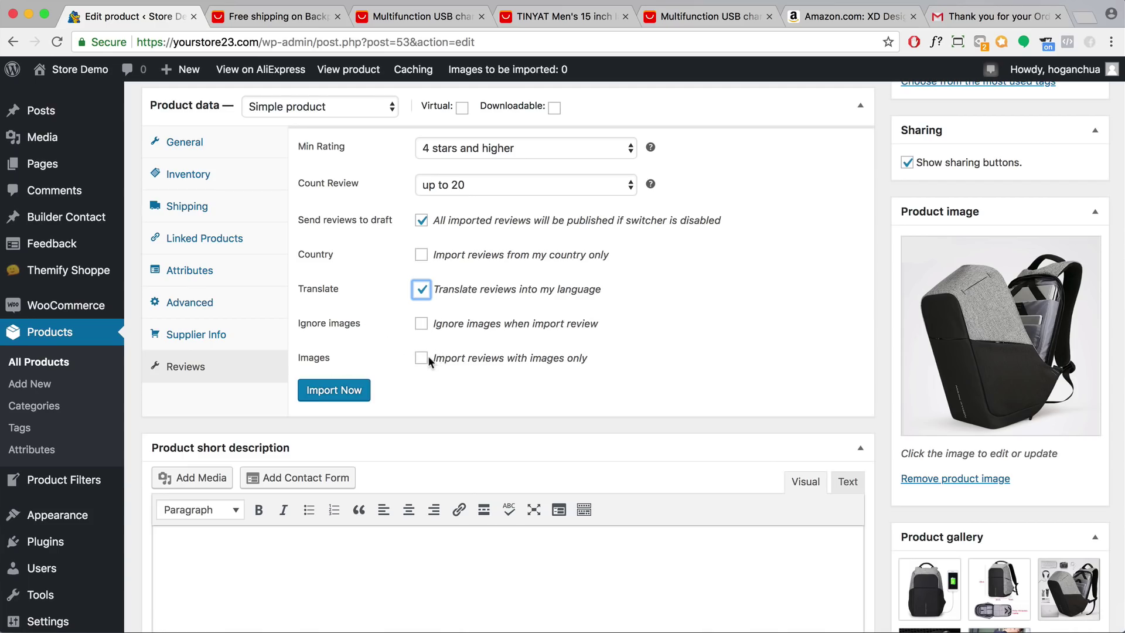
left_click(423, 359)
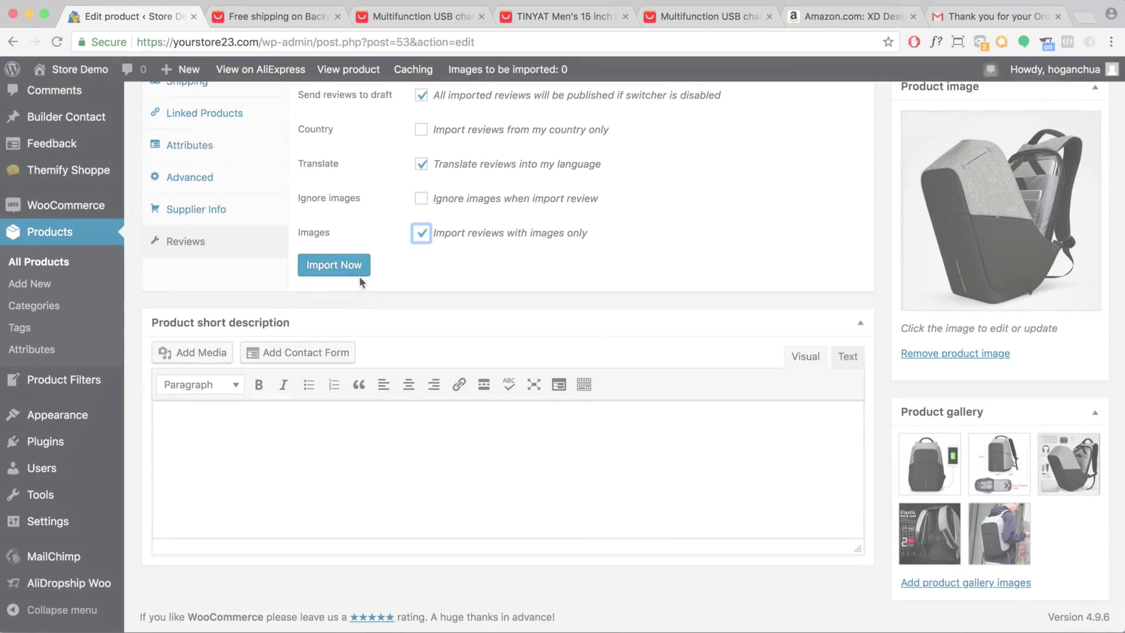
left_click(359, 265)
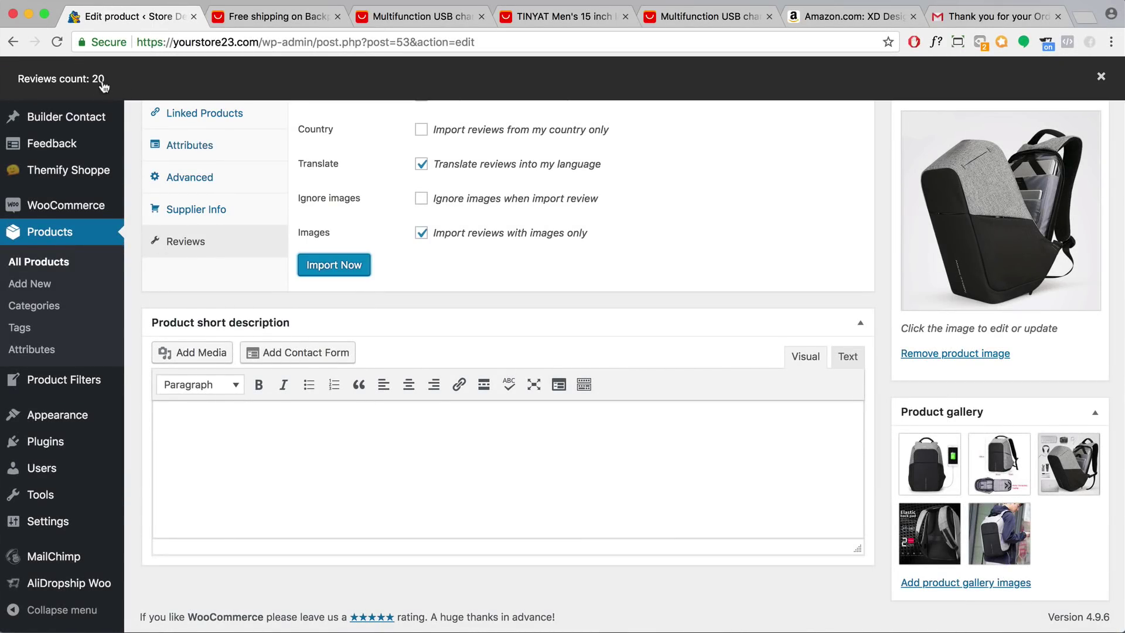
left_click(326, 462)
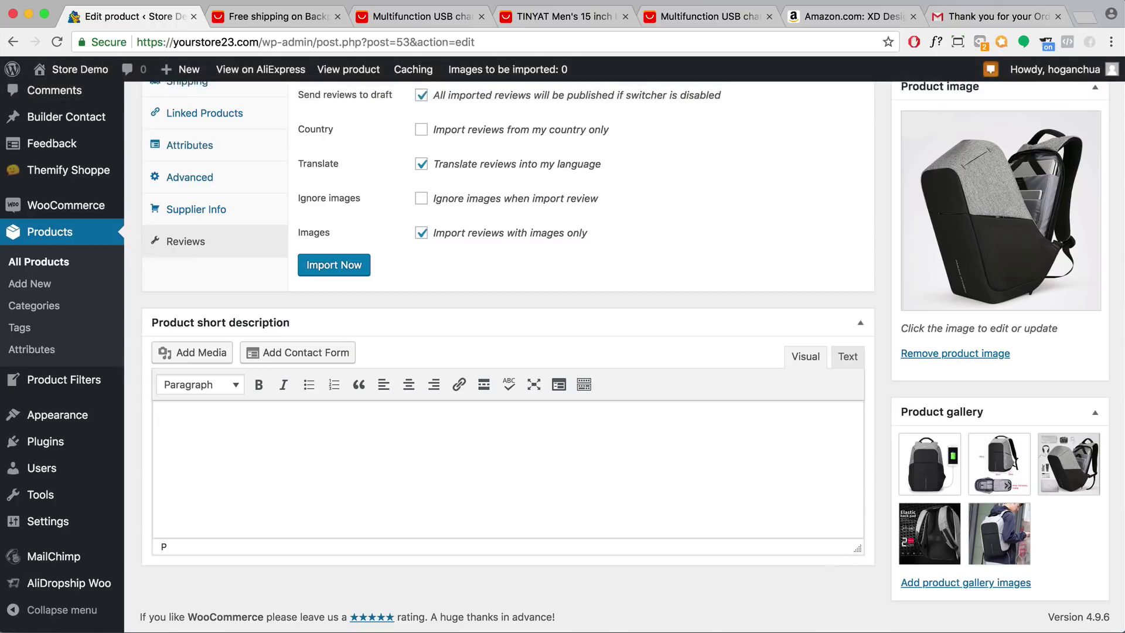
Copy the five-item feature bullet list from the notes document into the product short description
key("super+Tab")
scroll(416, 355, "down", 3)
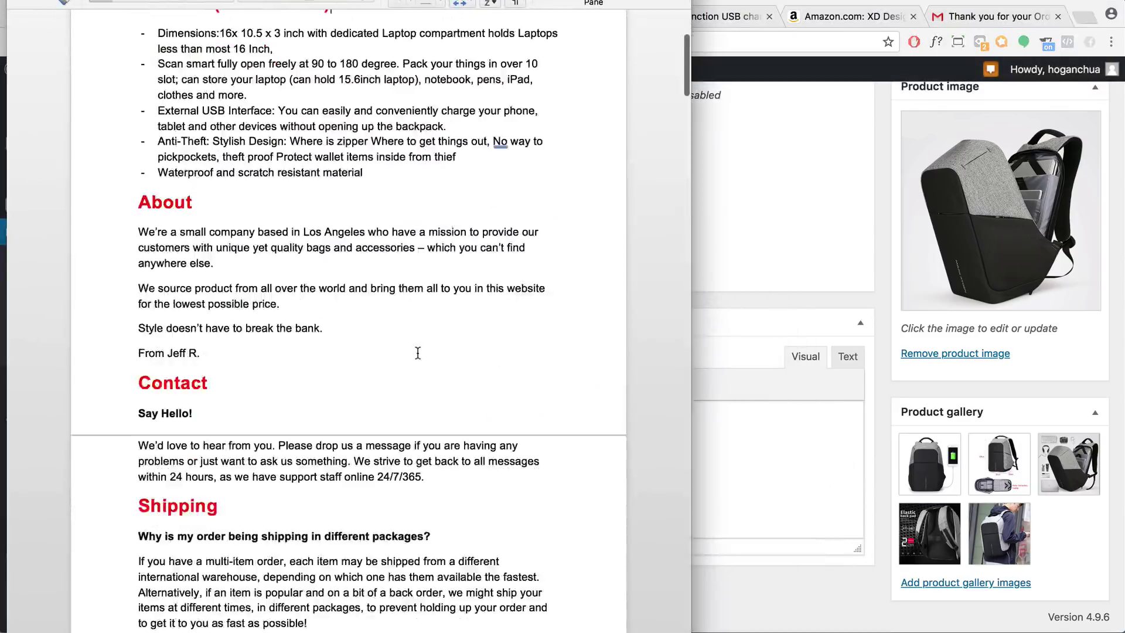
scroll(415, 355, "up", 5)
left_click_drag(383, 325, 121, 186)
key("ctrl+c")
left_click(788, 465)
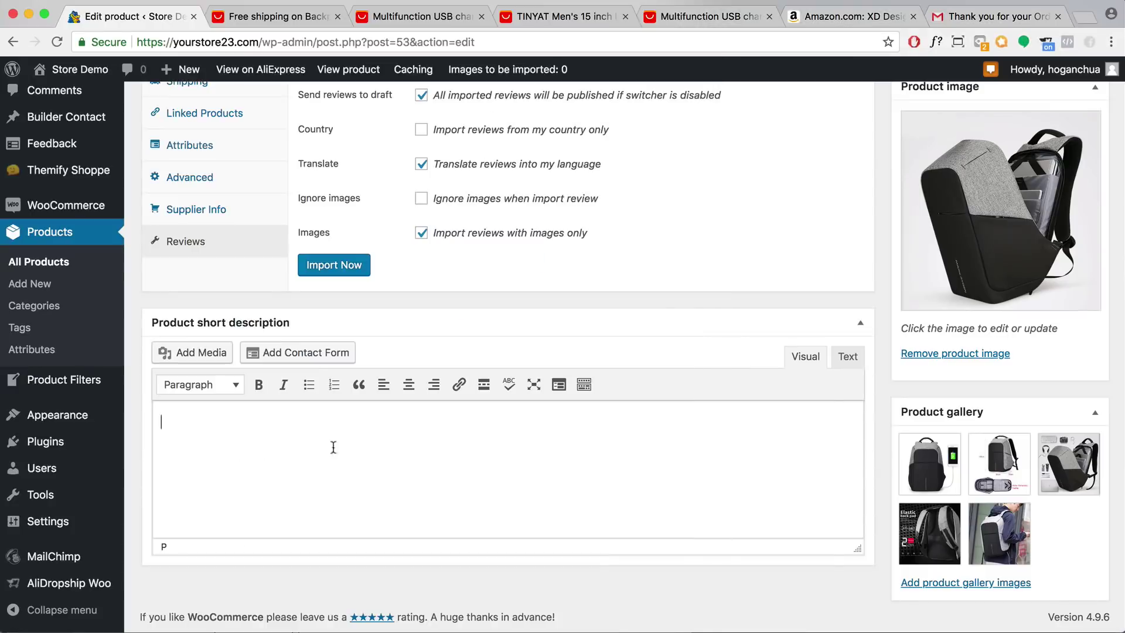
key("ctrl+v")
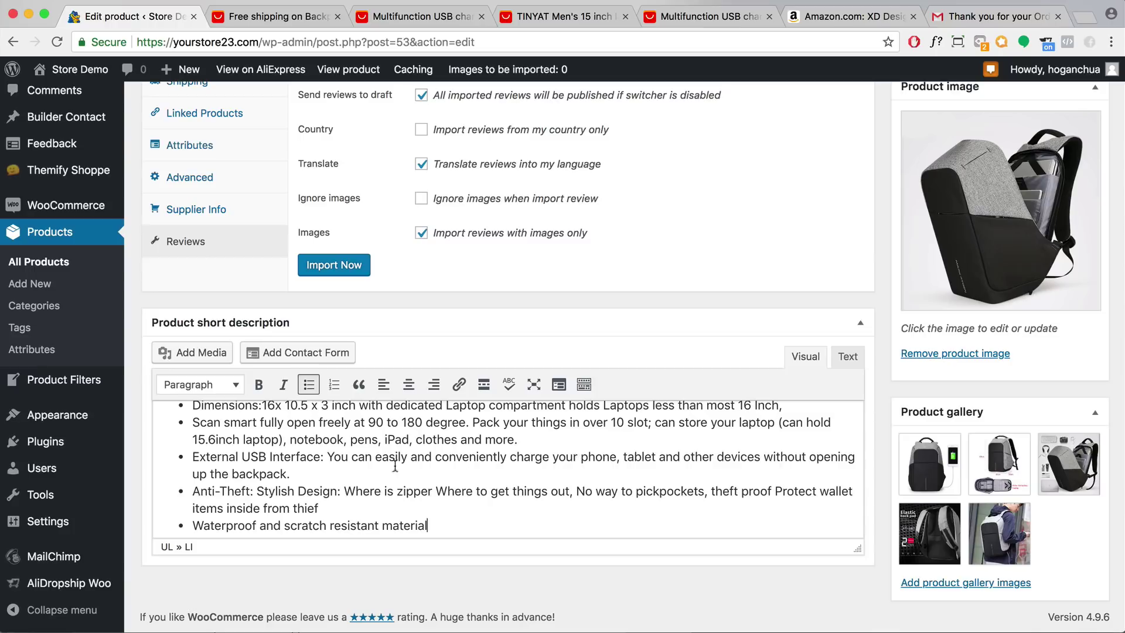
scroll(393, 464, "up", 1)
scroll(446, 445, "down", 1)
scroll(735, 603, "up", 3)
scroll(765, 497, "up", 7)
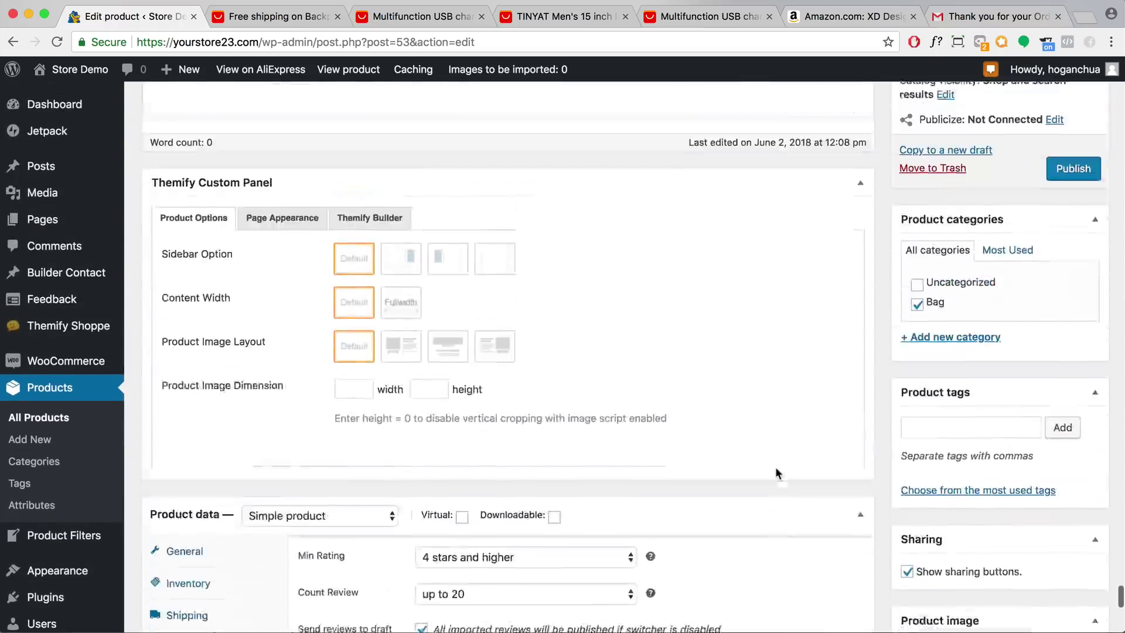
Publish the Multifunction Travel Backpack and open its live product page showing $69.00
left_click(957, 563)
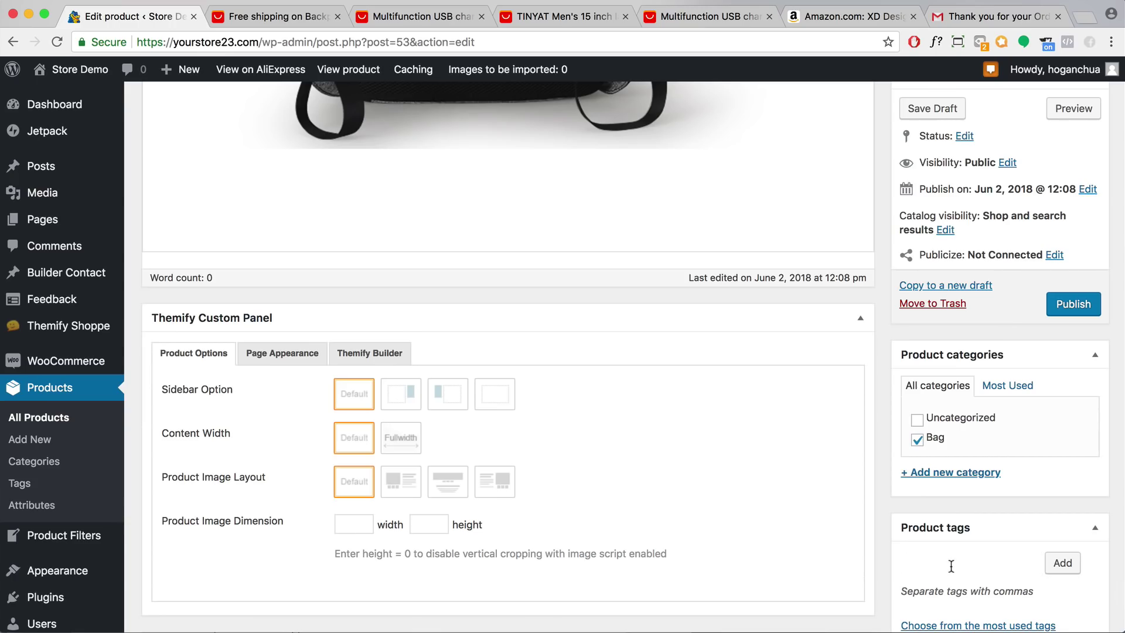
scroll(950, 565, "up", 1)
left_click(1080, 345)
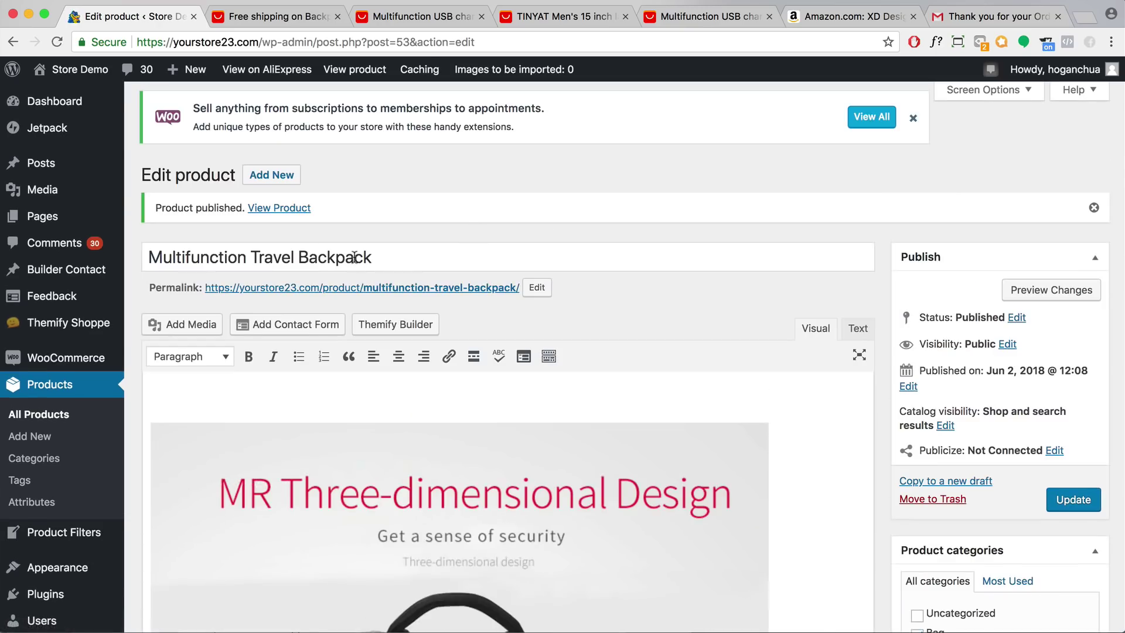
left_click(293, 208)
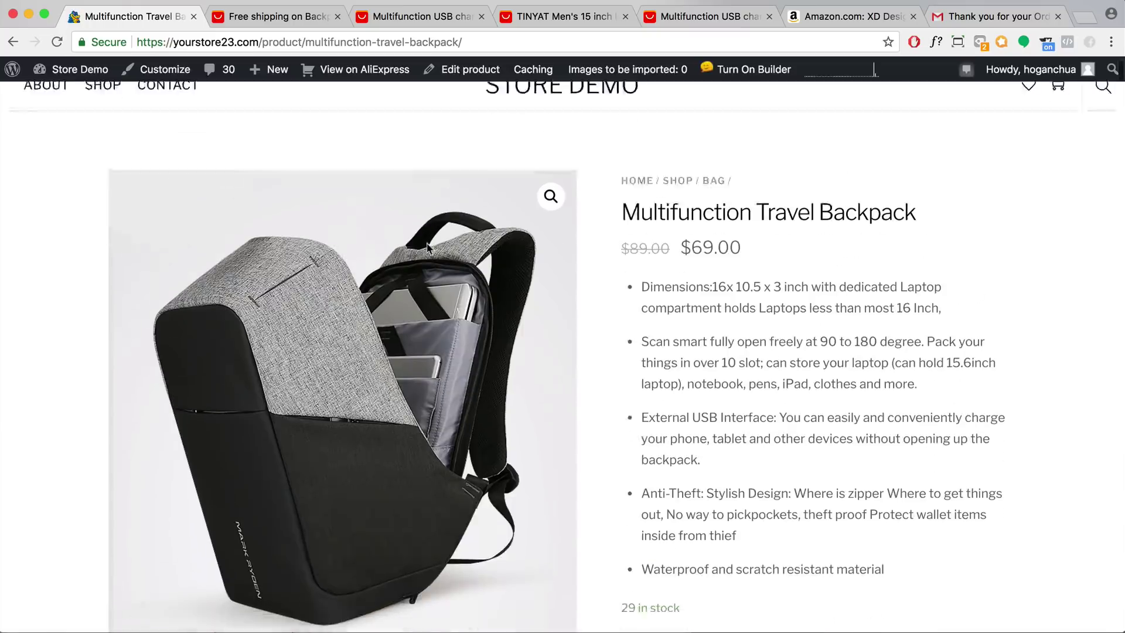
Browse the live backpack page's gallery, viewing the second, third and fourth product photos
scroll(427, 247, "down", 8)
scroll(427, 246, "down", 1)
scroll(427, 244, "up", 10)
scroll(427, 246, "down", 5)
scroll(429, 248, "down", 3)
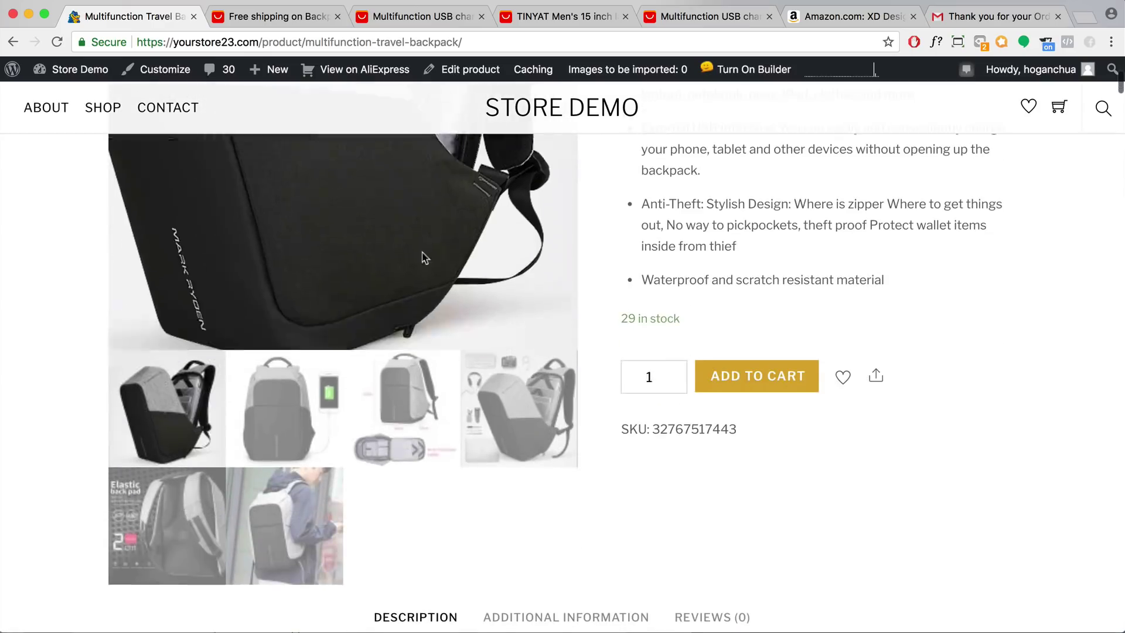
left_click(263, 412)
left_click(408, 420)
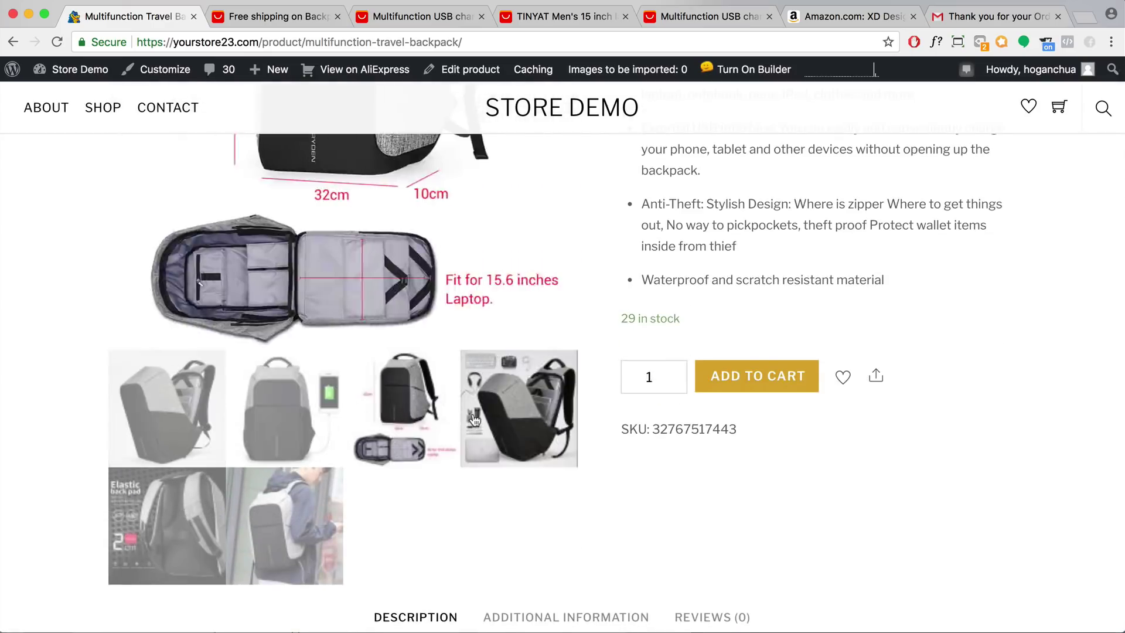
left_click(494, 435)
scroll(495, 448, "up", 4)
scroll(495, 454, "down", 3)
scroll(494, 448, "down", 18)
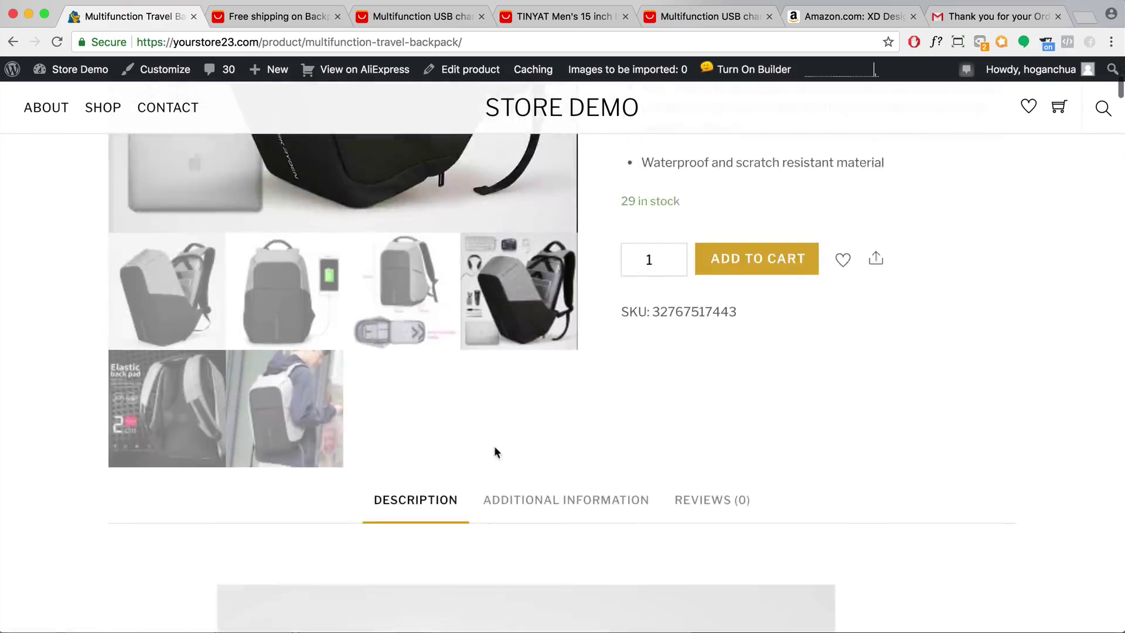
scroll(492, 441, "down", 15)
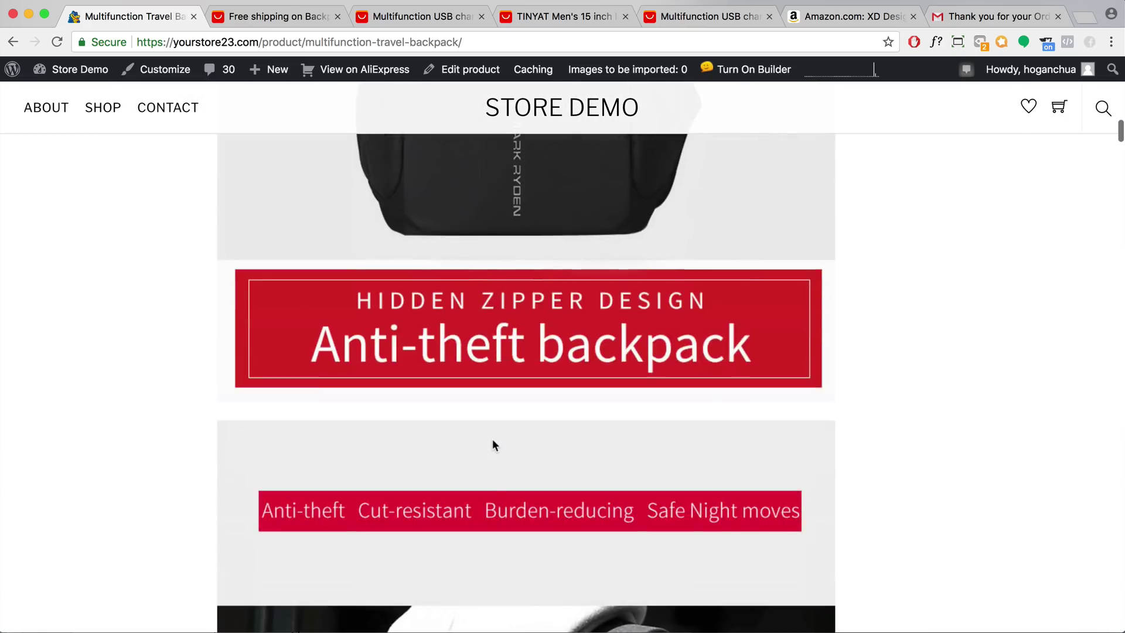
scroll(493, 439, "up", 19)
scroll(493, 443, "up", 7)
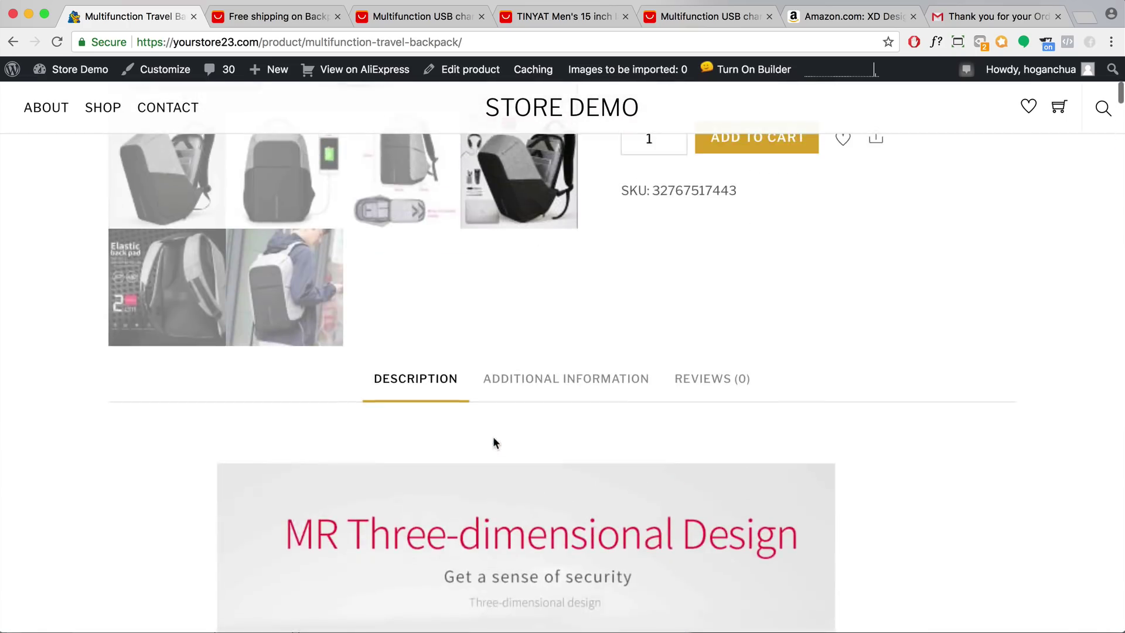
Check the Additional information table and the empty Reviews tab, then go to the admin Dashboard
left_click(515, 392)
scroll(498, 404, "down", 4)
scroll(412, 400, "down", 5)
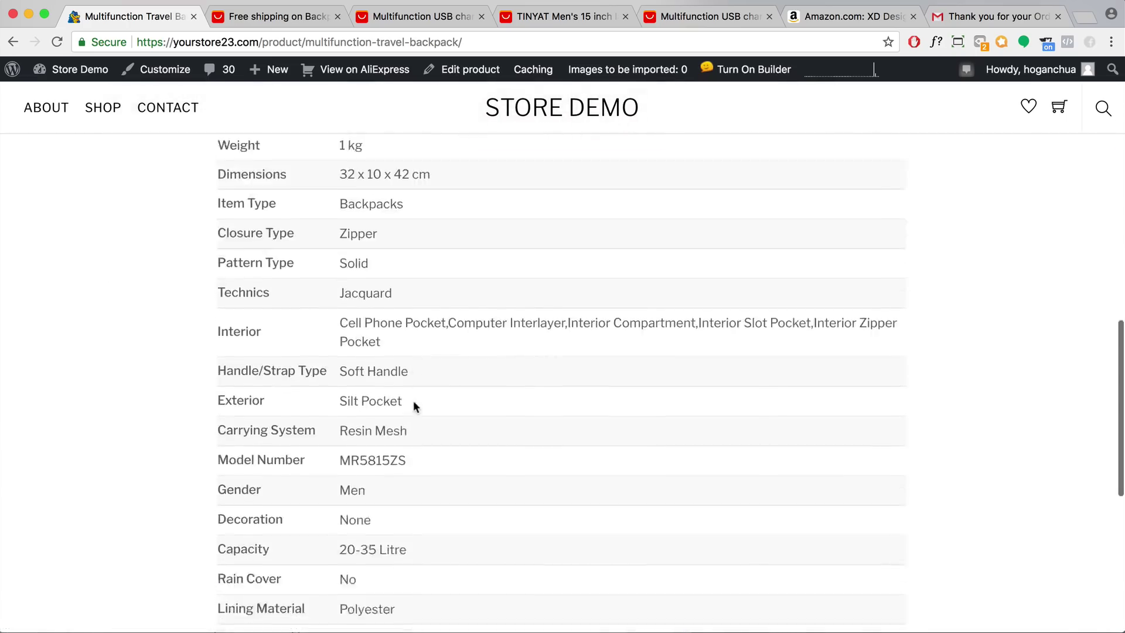
scroll(489, 463, "up", 4)
scroll(490, 463, "up", 4)
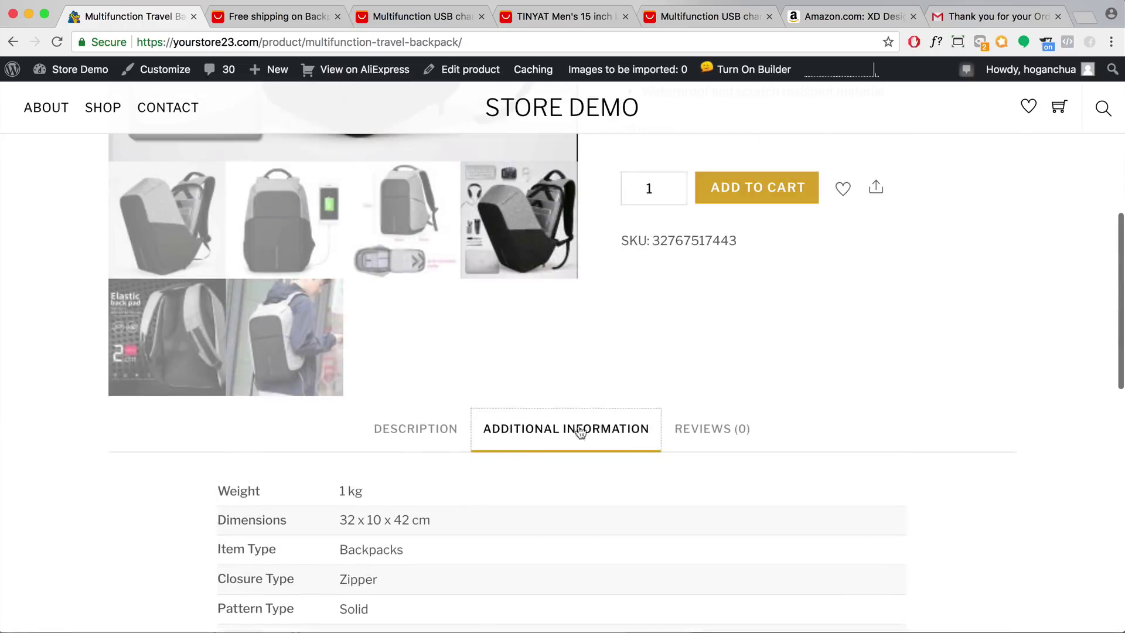
left_click(697, 429)
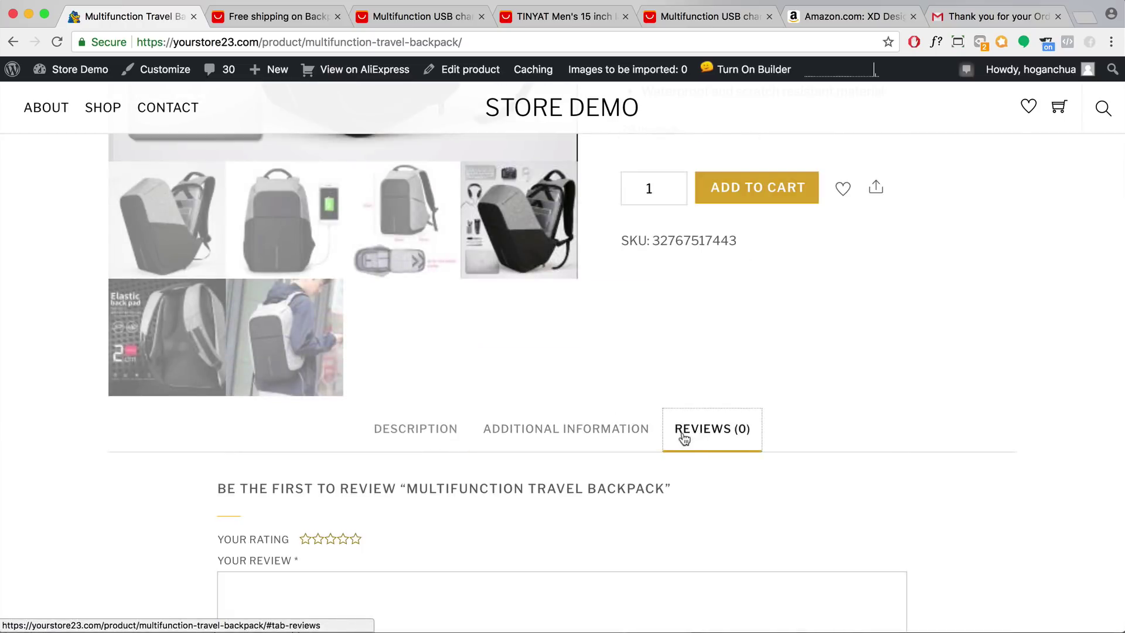
scroll(683, 438, "up", 8)
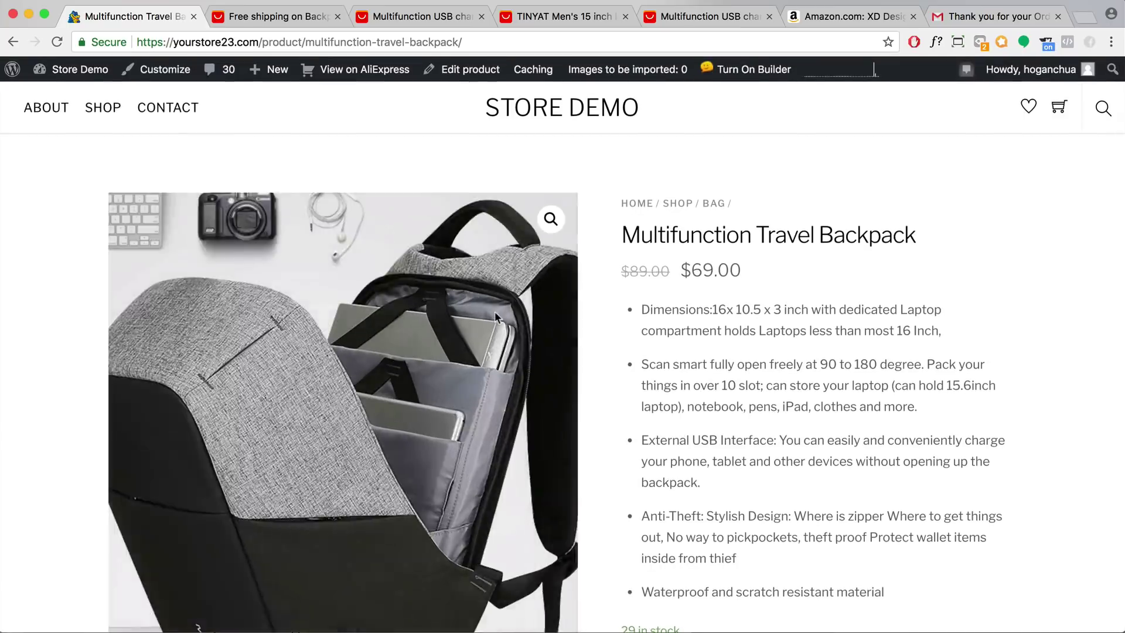
mouse_move(73, 72)
left_click(63, 95)
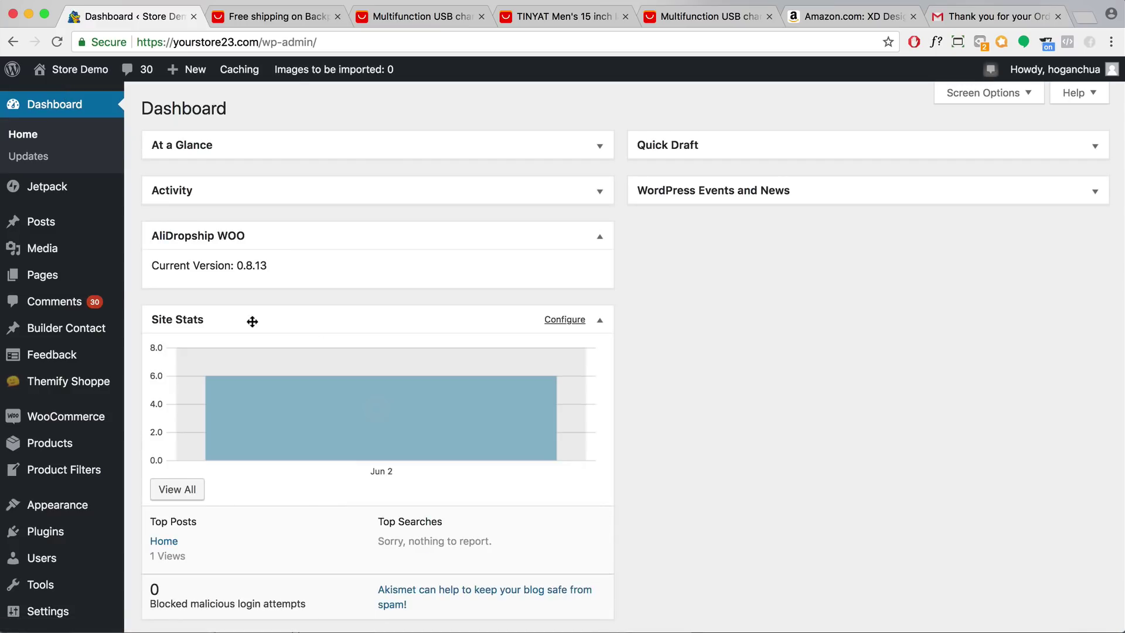
Open Comments, select the first Spanish comment's text, and switch to the AliExpress backpack listing
left_click(53, 302)
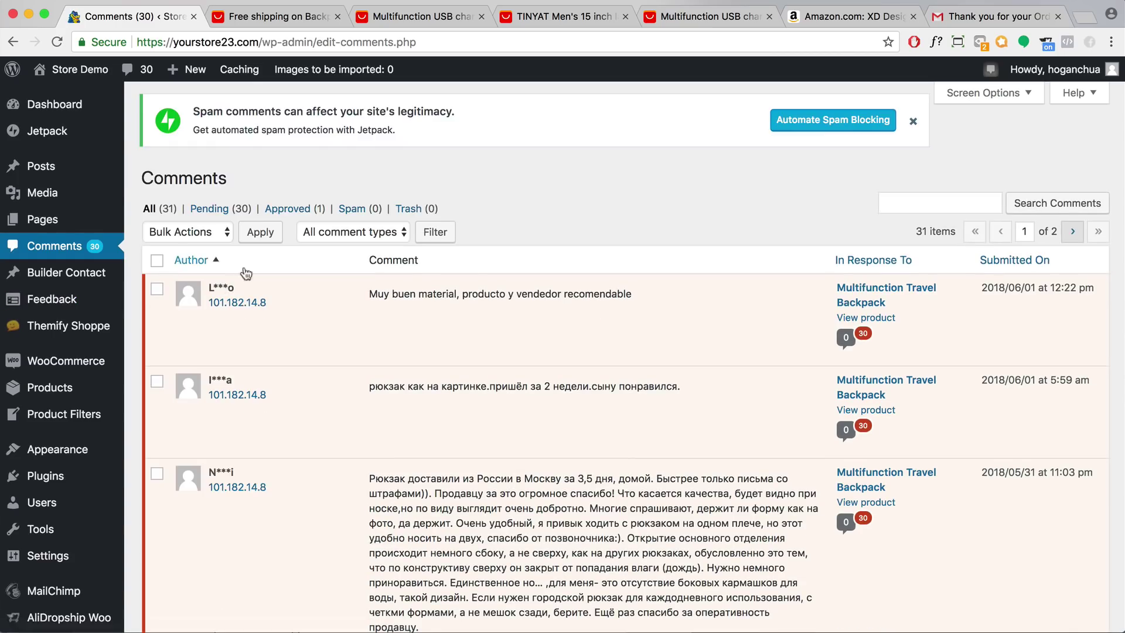
left_click_drag(642, 306, 363, 291)
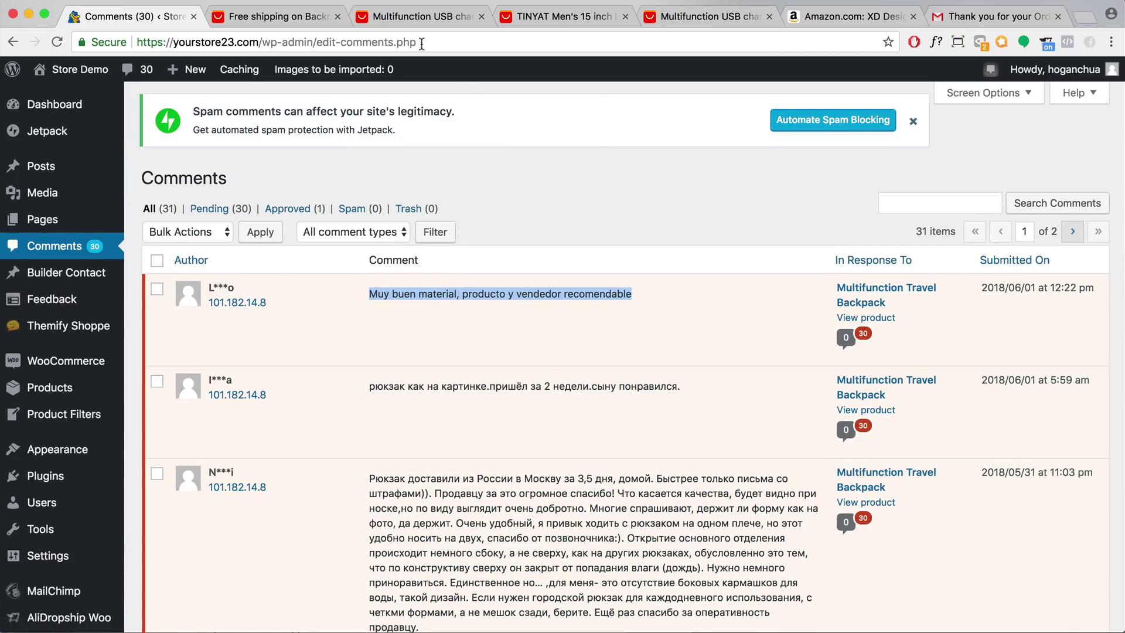
left_click(410, 17)
scroll(523, 365, "down", 10)
scroll(523, 365, "down", 5)
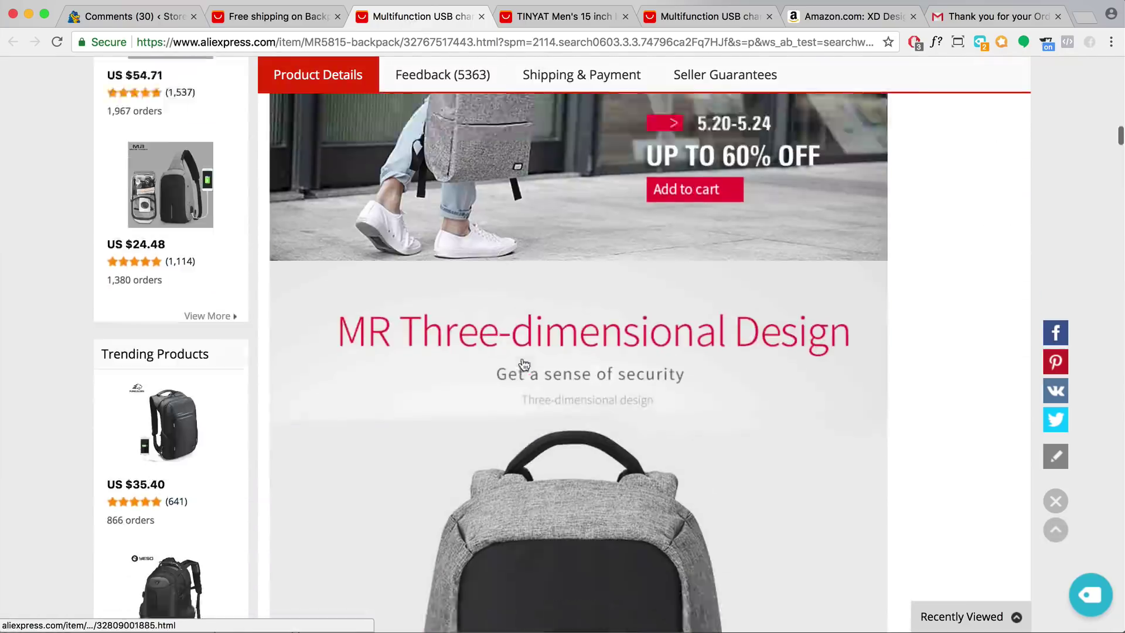
Open the backpack's AliExpress Feedback (5363) tab and select review texts, including the long Russian one
left_click(446, 77)
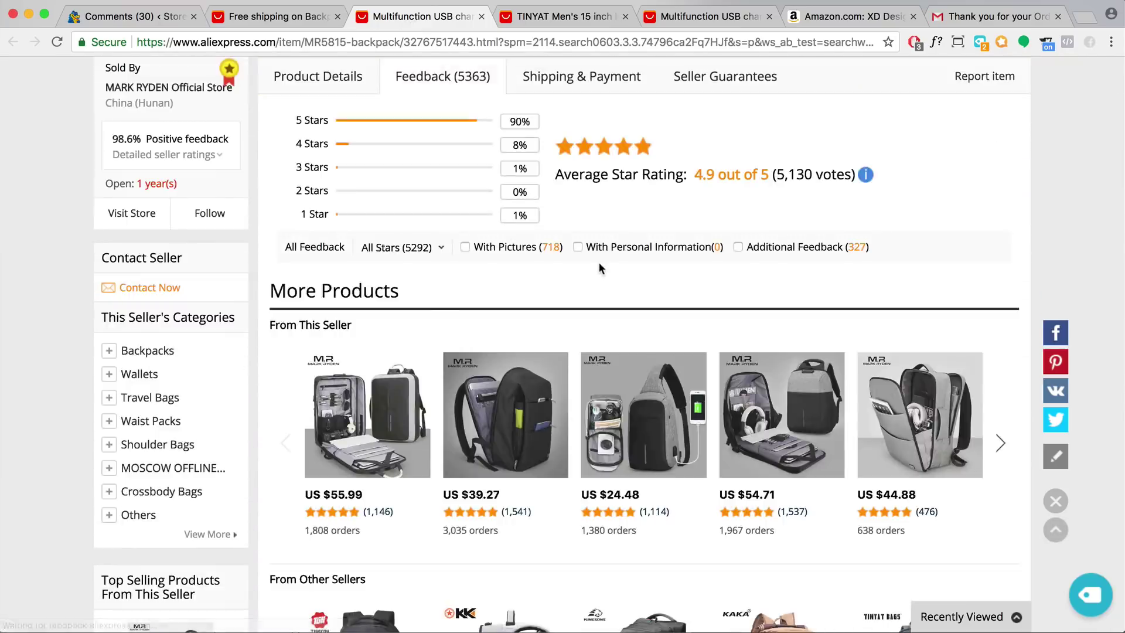
scroll(599, 262, "down", 3)
left_click_drag(719, 250, 375, 242)
scroll(469, 318, "down", 3)
scroll(491, 331, "up", 3)
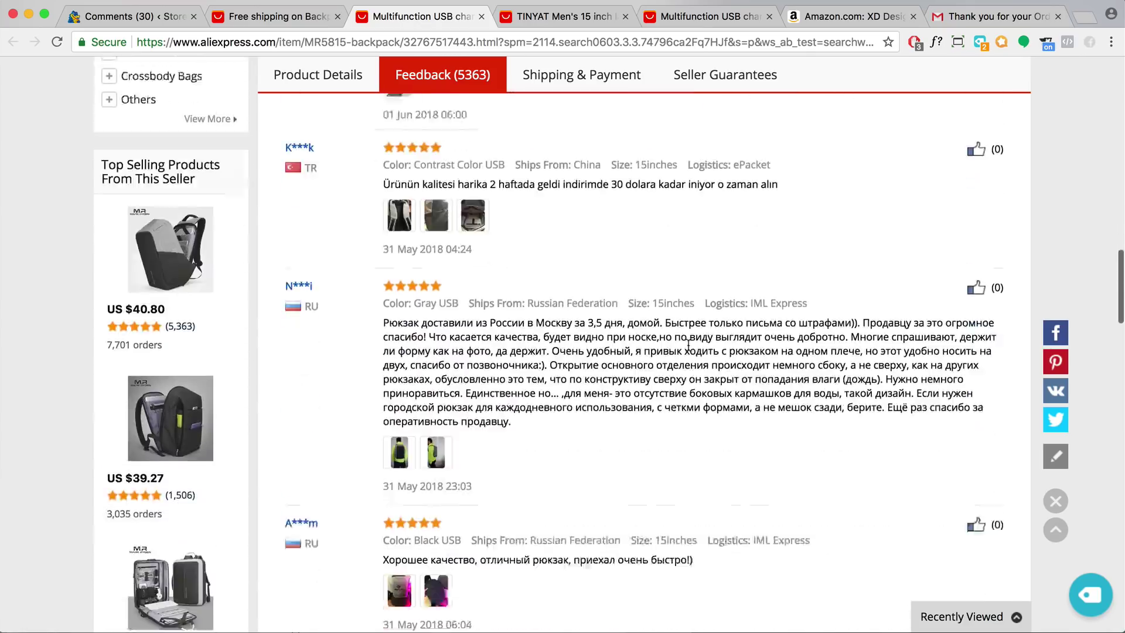
left_click_drag(844, 349, 479, 285)
scroll(499, 330, "down", 2)
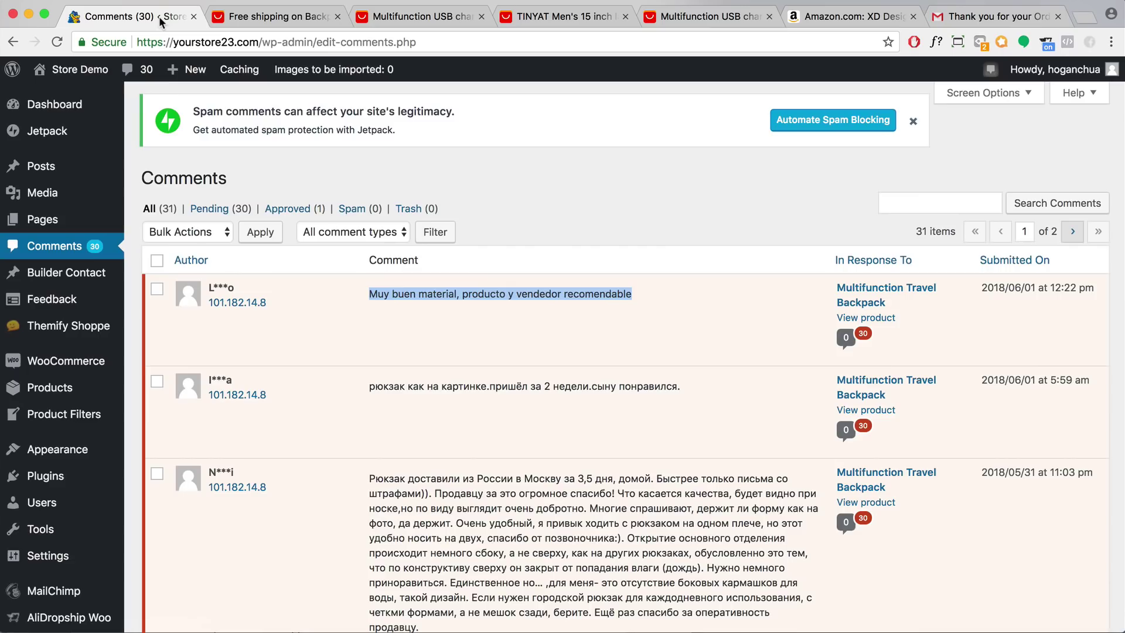
Trash the Spanish comment and the short and long Russian comments, leaving 28 pending
left_click(134, 17)
scroll(556, 383, "down", 2)
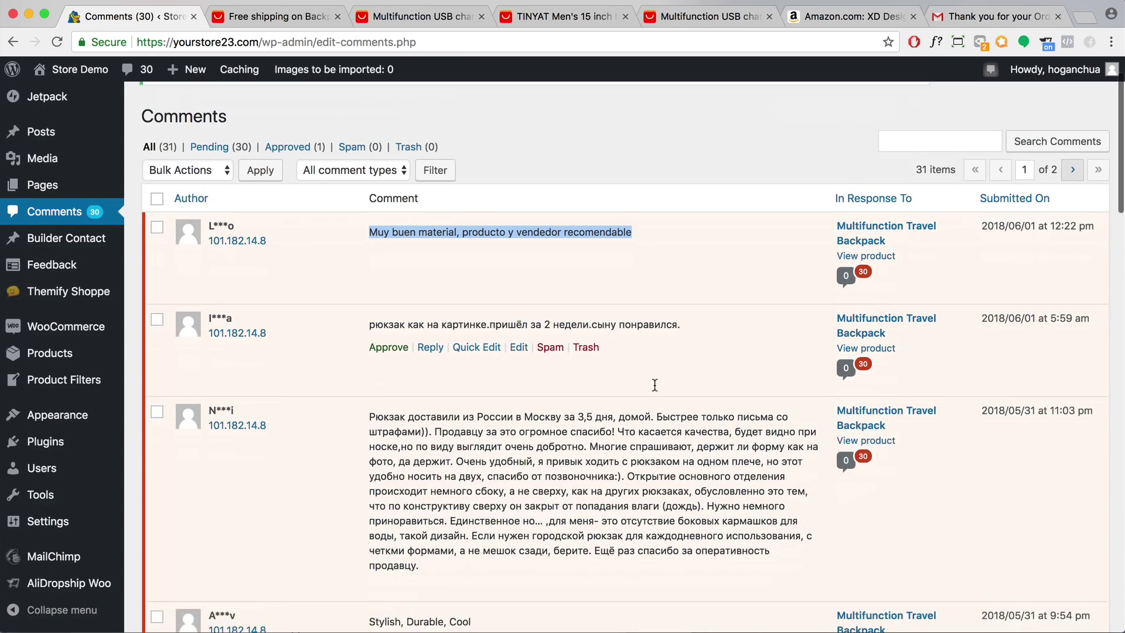
scroll(603, 246, "down", 1)
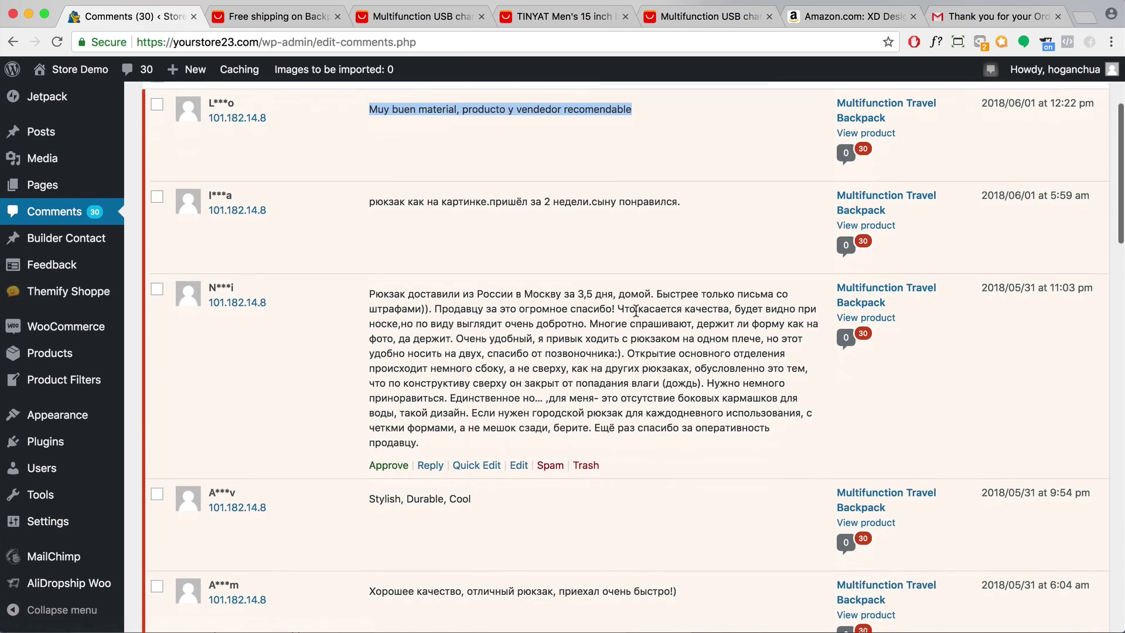
scroll(591, 229, "up", 2)
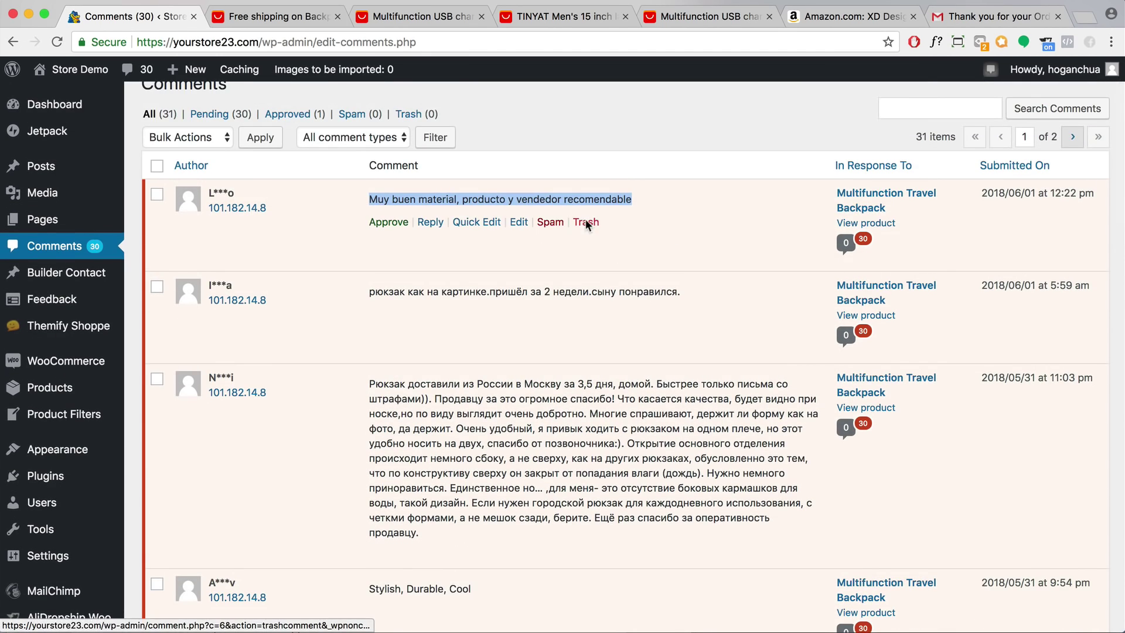
left_click(586, 223)
scroll(638, 275, "down", 2)
left_click(584, 144)
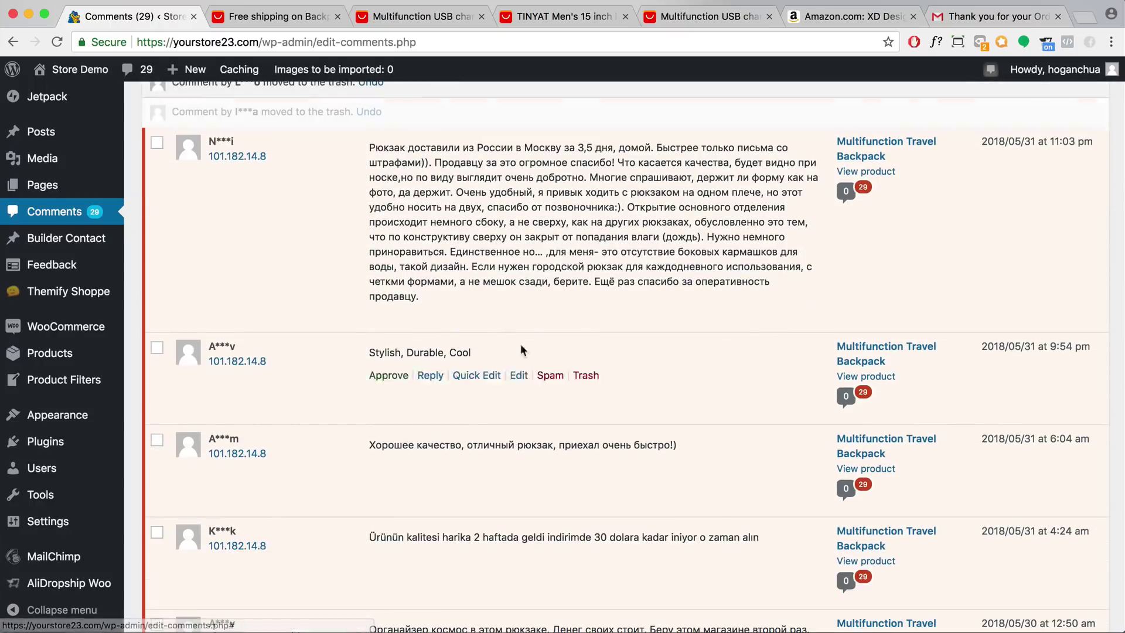
left_click(584, 320)
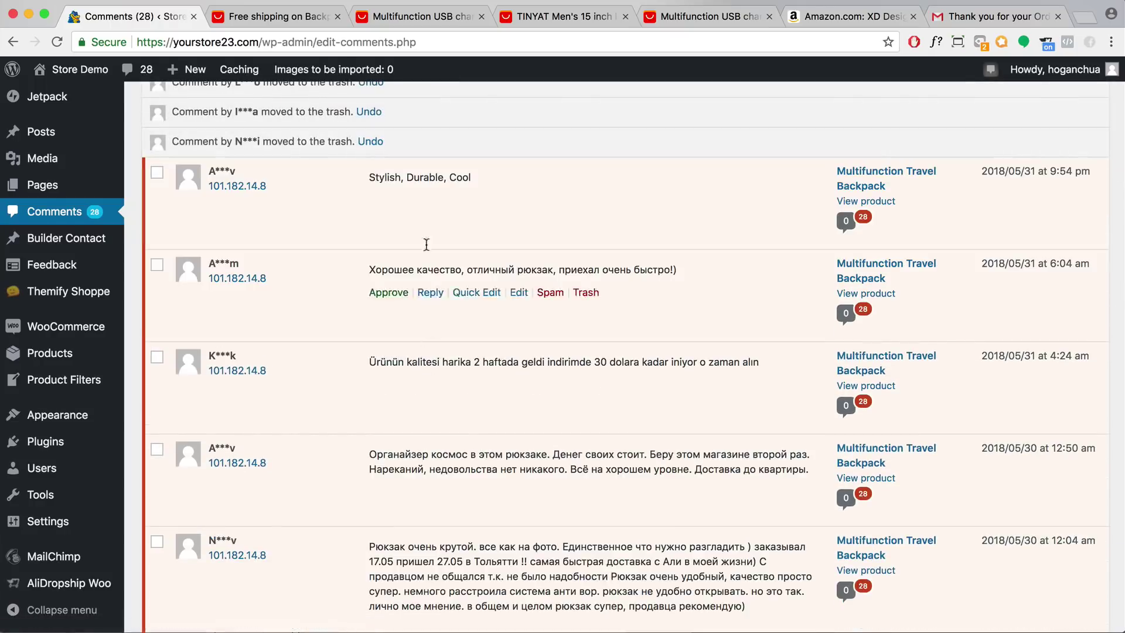
left_click(518, 201)
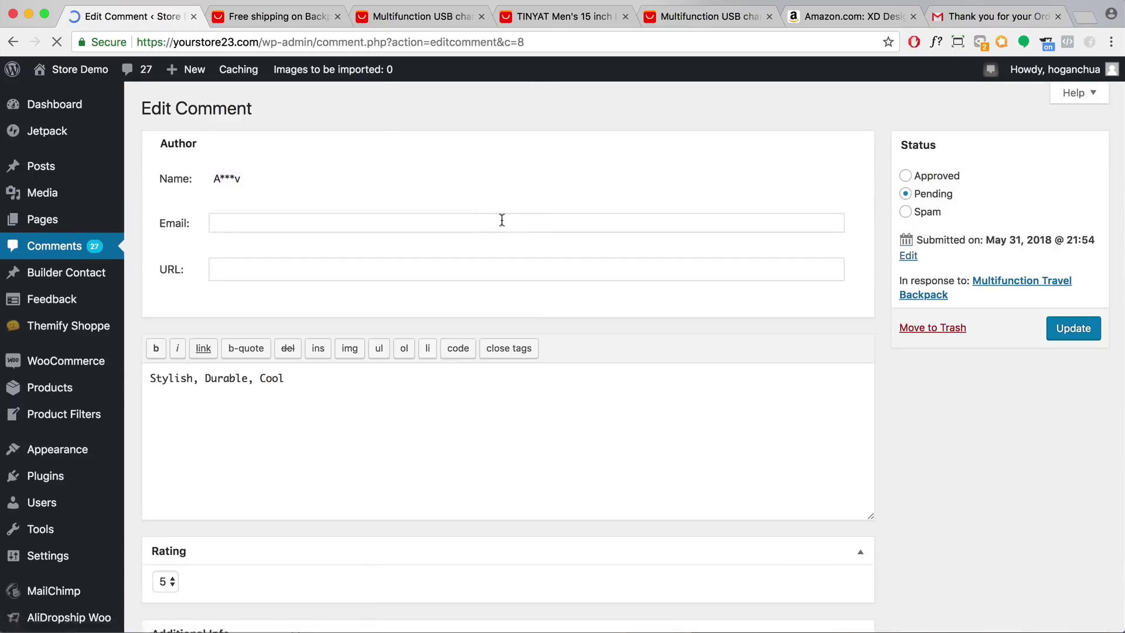
scroll(484, 228, "down", 3)
scroll(485, 230, "down", 5)
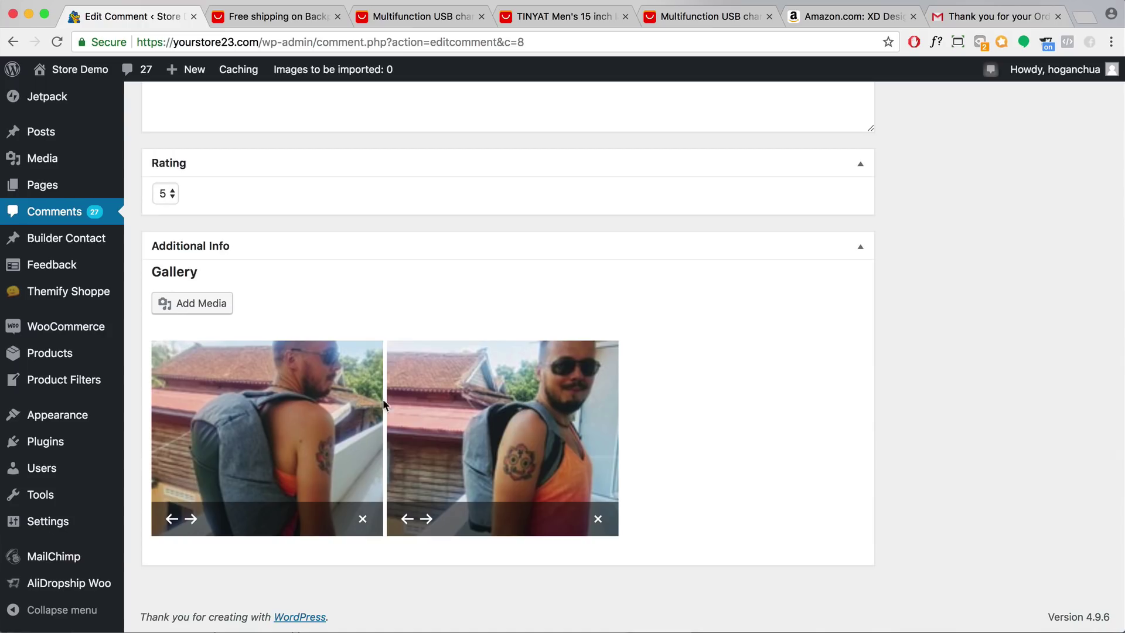
scroll(443, 406, "up", 8)
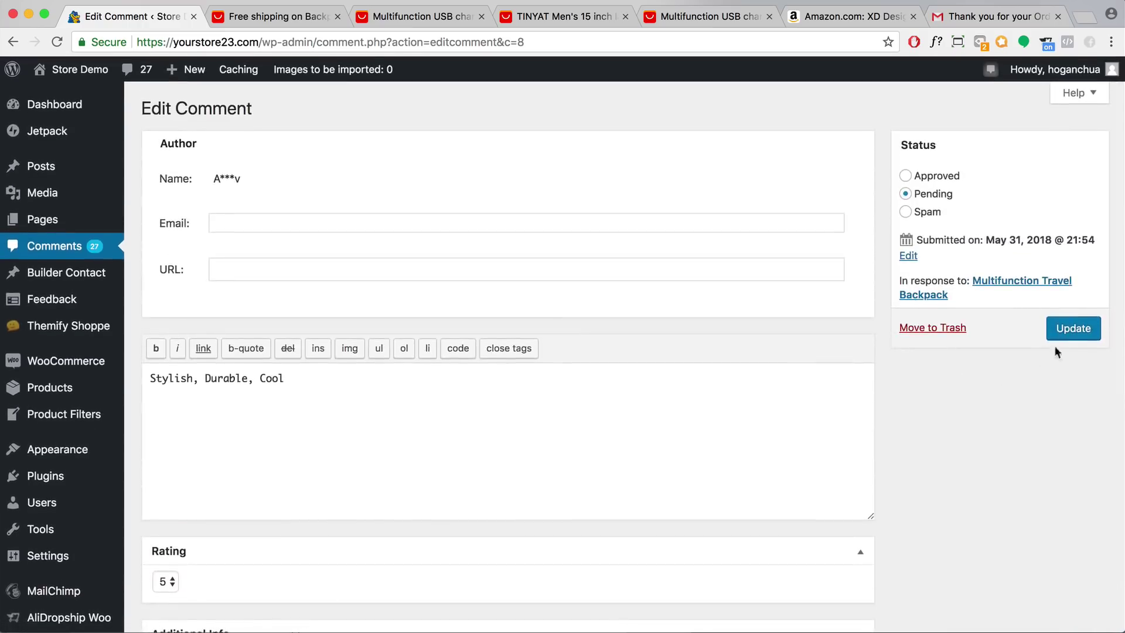
left_click(1075, 336)
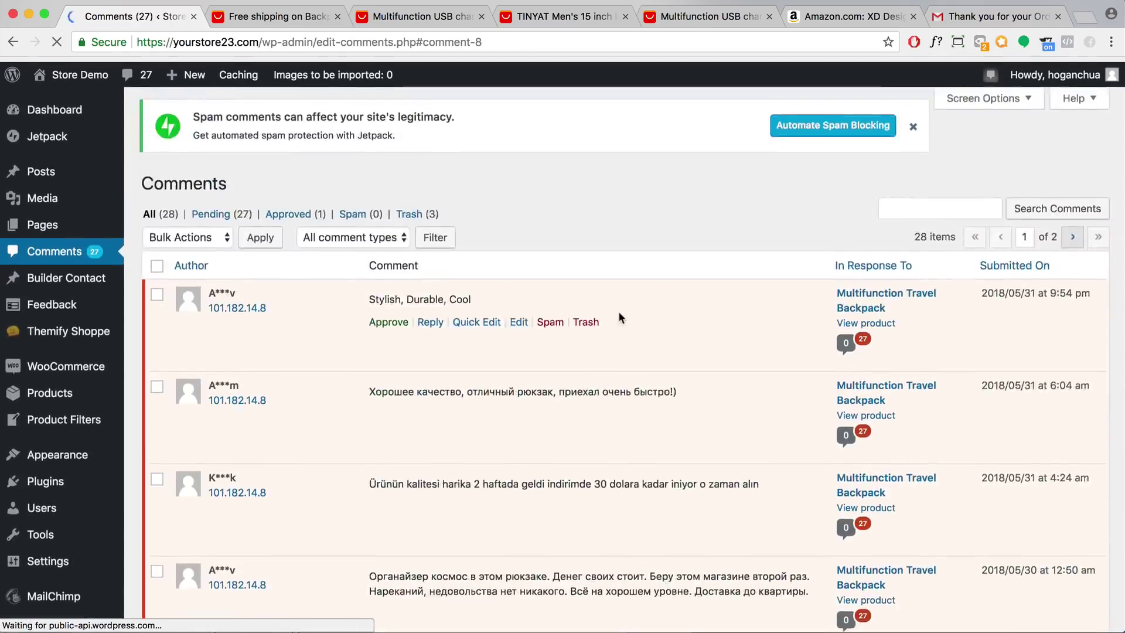
Trash the quick-delivery, Turkish, organiser, anti-theft and gift comments, then edit the 'high quality' review
left_click(586, 283)
scroll(592, 270, "down", 2)
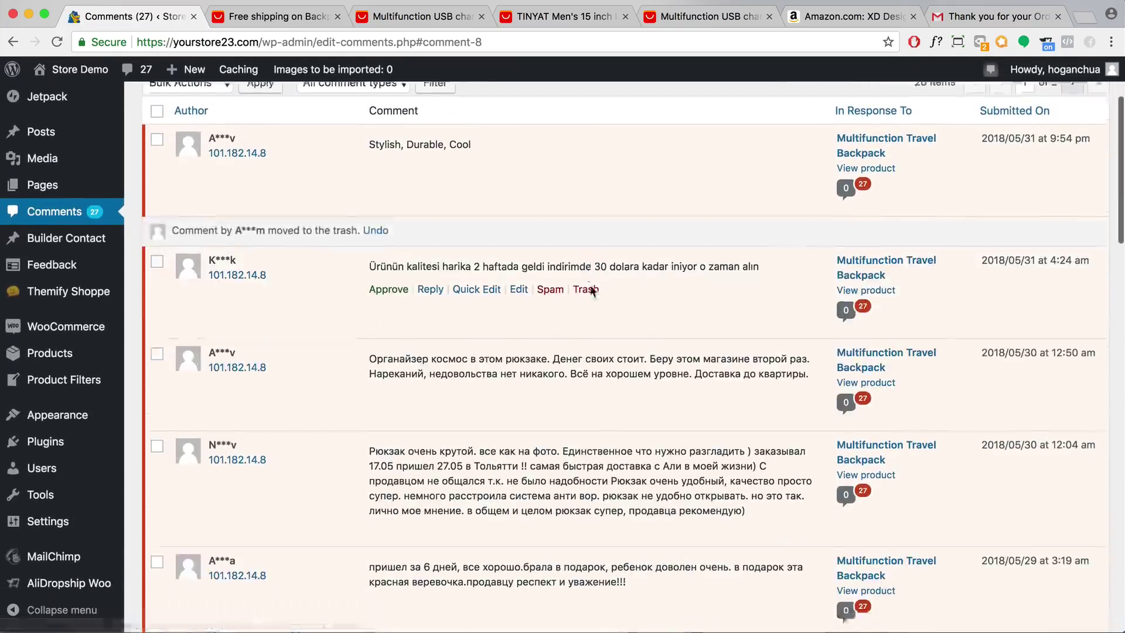
left_click(586, 252)
scroll(594, 270, "down", 2)
left_click(585, 244)
left_click(585, 313)
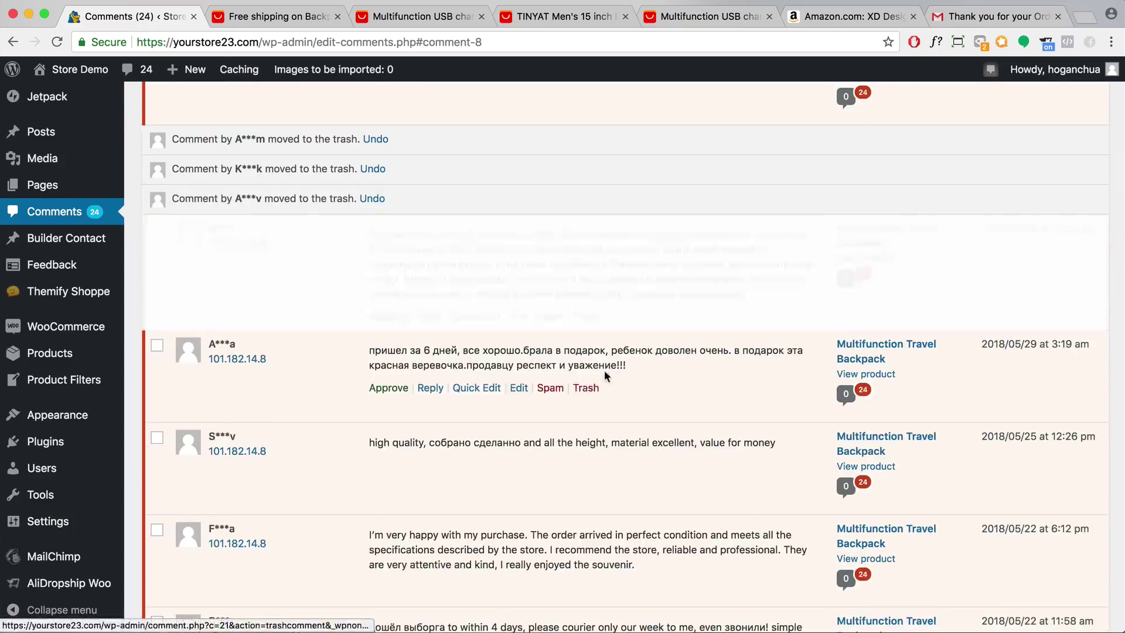
left_click(585, 302)
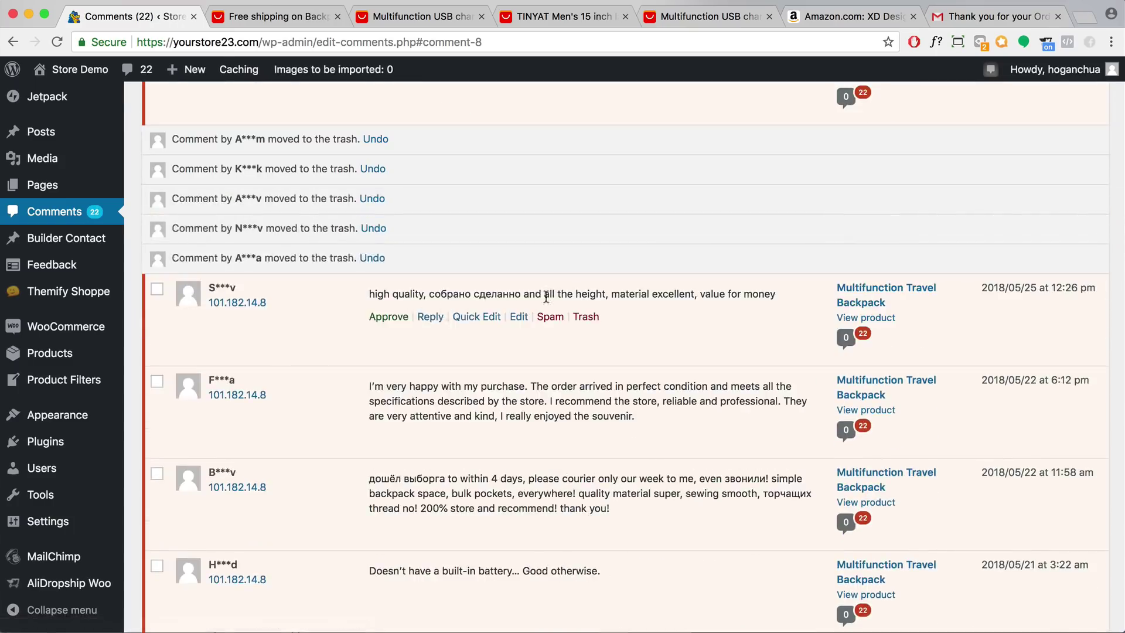
left_click(519, 317)
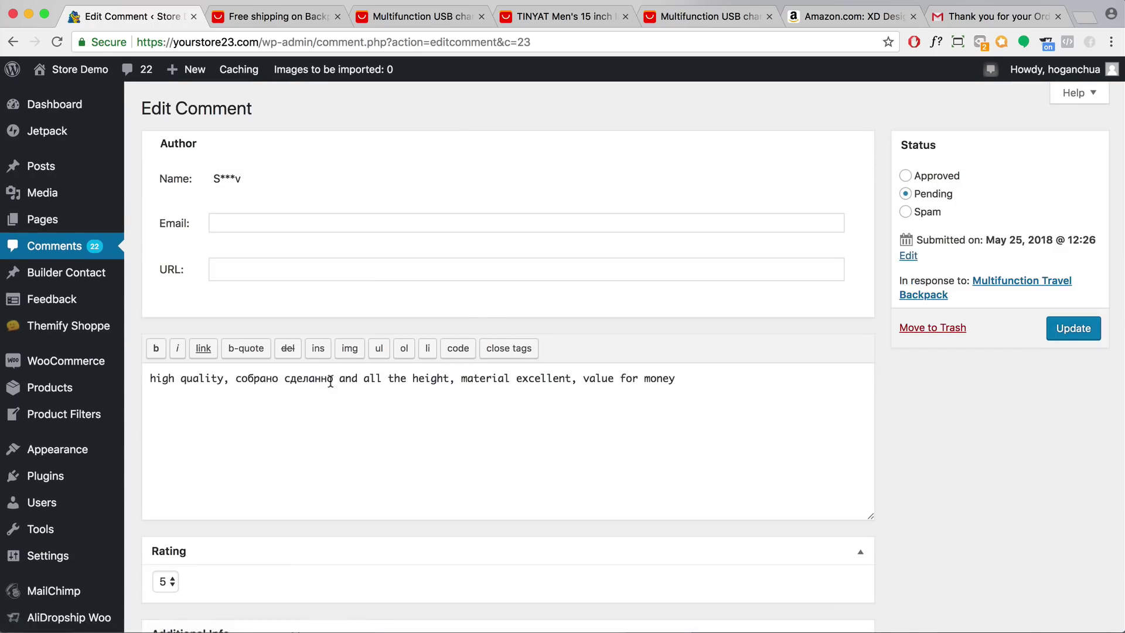
Delete the garbled middle phrase from the 'high quality' review text
left_click_drag(458, 378, 235, 379)
key("BackSpace")
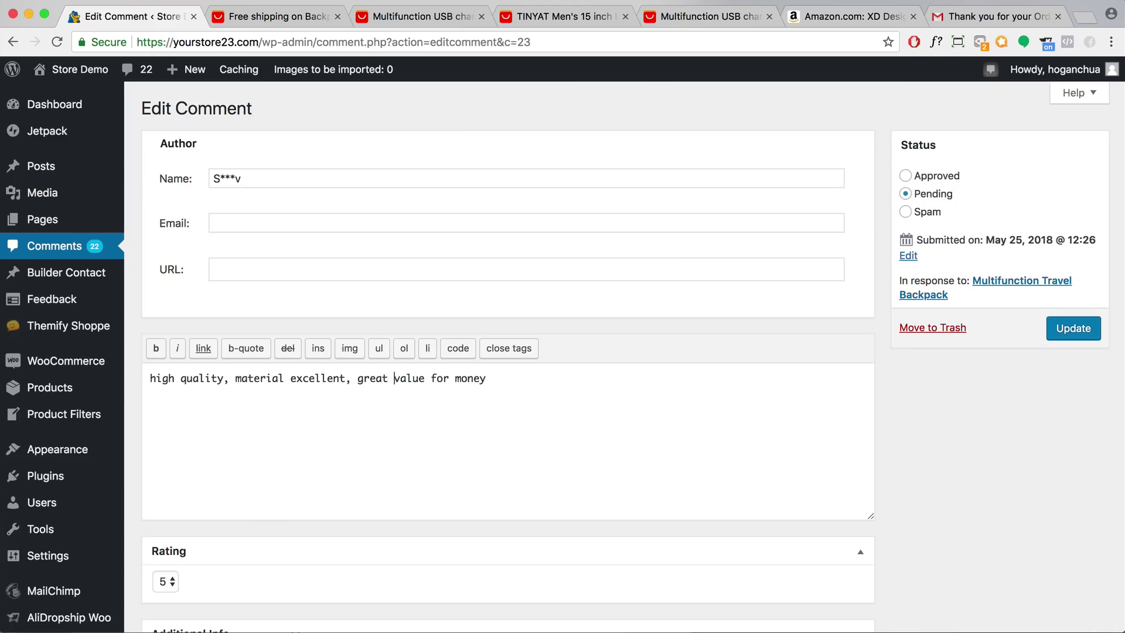
scroll(369, 378, "down", 10)
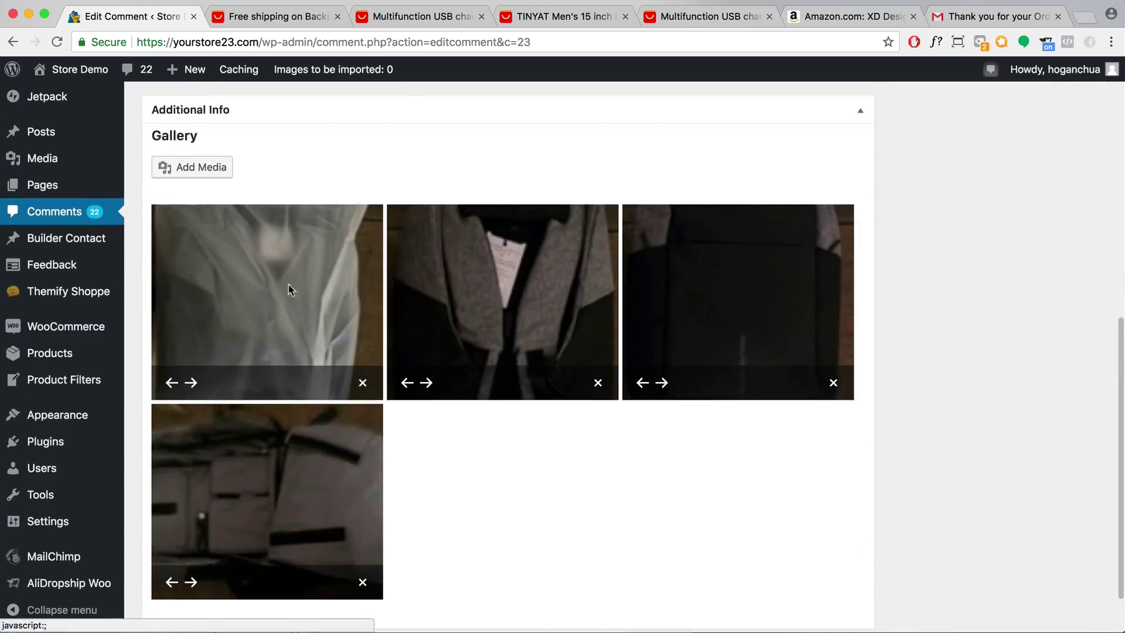
scroll(361, 385, "up", 3)
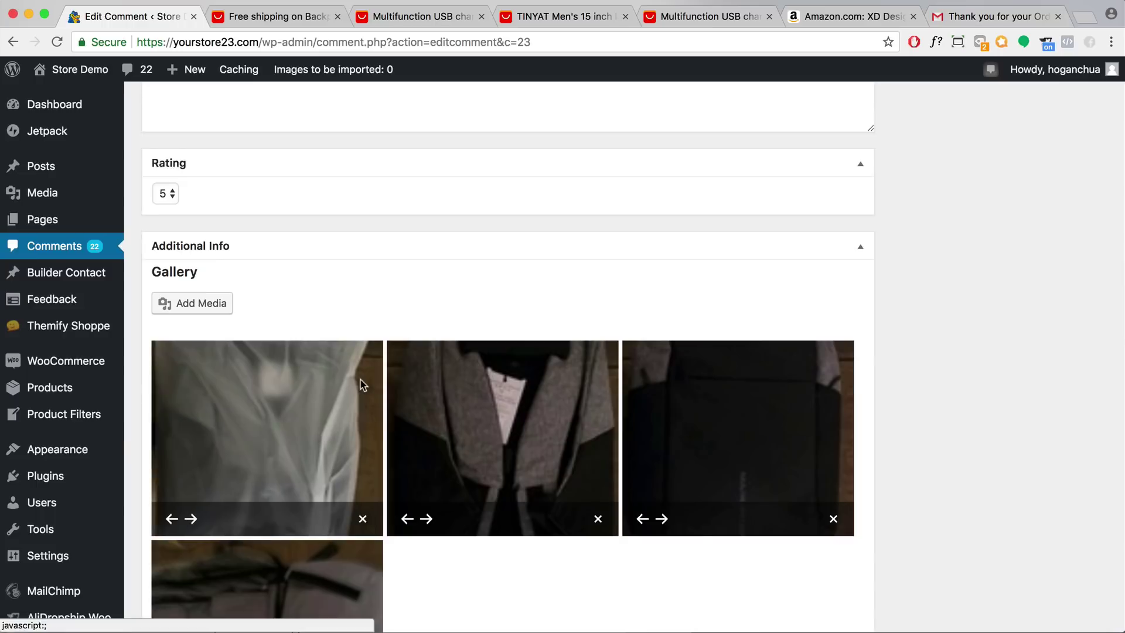
Remove the review's first gallery photo, leaving three, and save the review
left_click(363, 519)
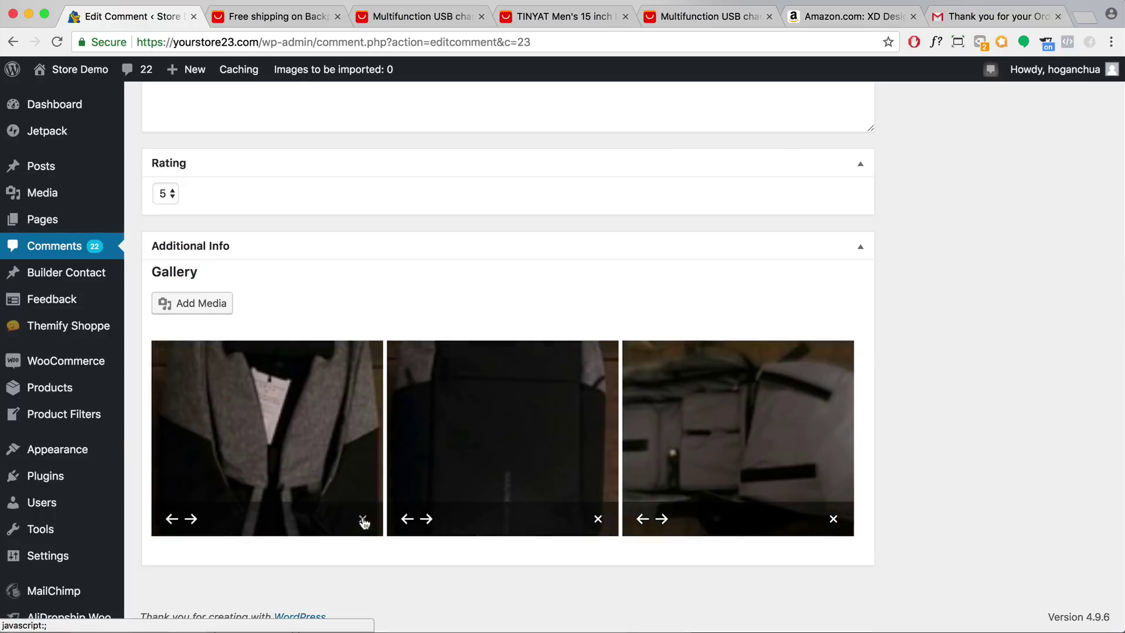
scroll(747, 310, "up", 8)
left_click(1076, 330)
left_click(1078, 329)
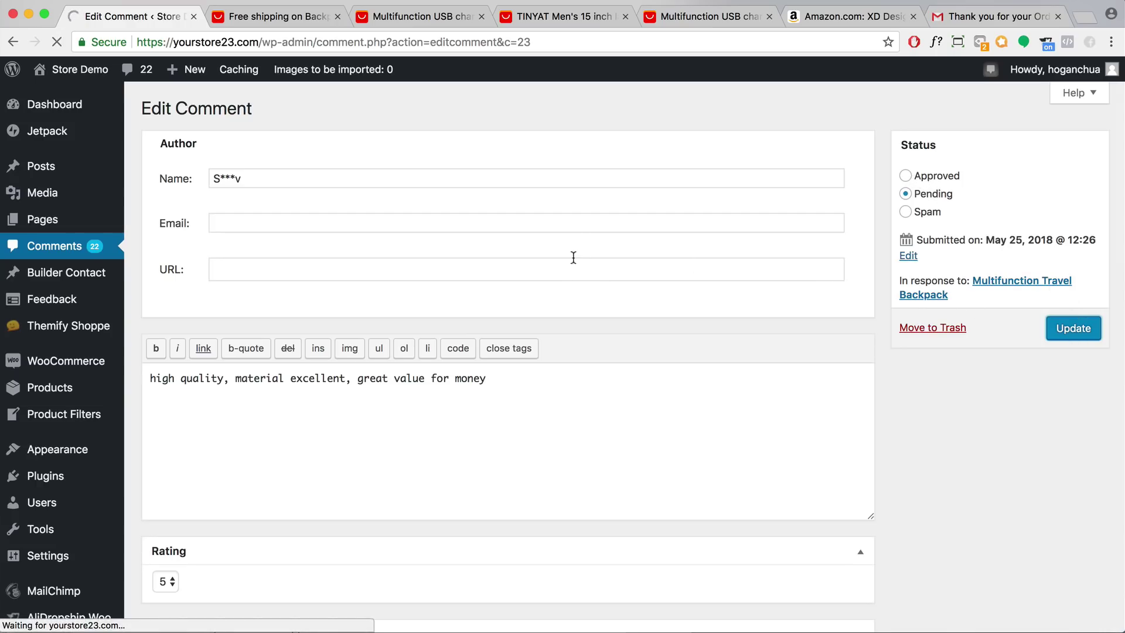
scroll(551, 254, "up", 4)
scroll(551, 252, "down", 1)
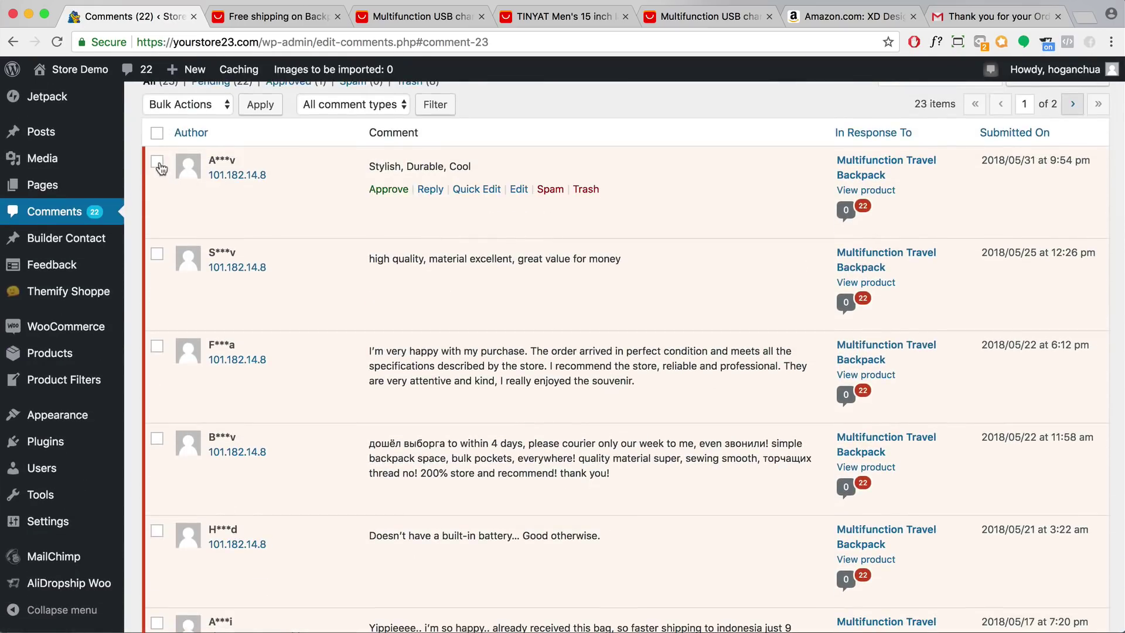
Tick the five pending reviews: high quality, perfect condition, Yippieeee, beautiful DESIGN, beautiful accurate fashion
left_click(157, 255)
scroll(181, 293, "down", 2)
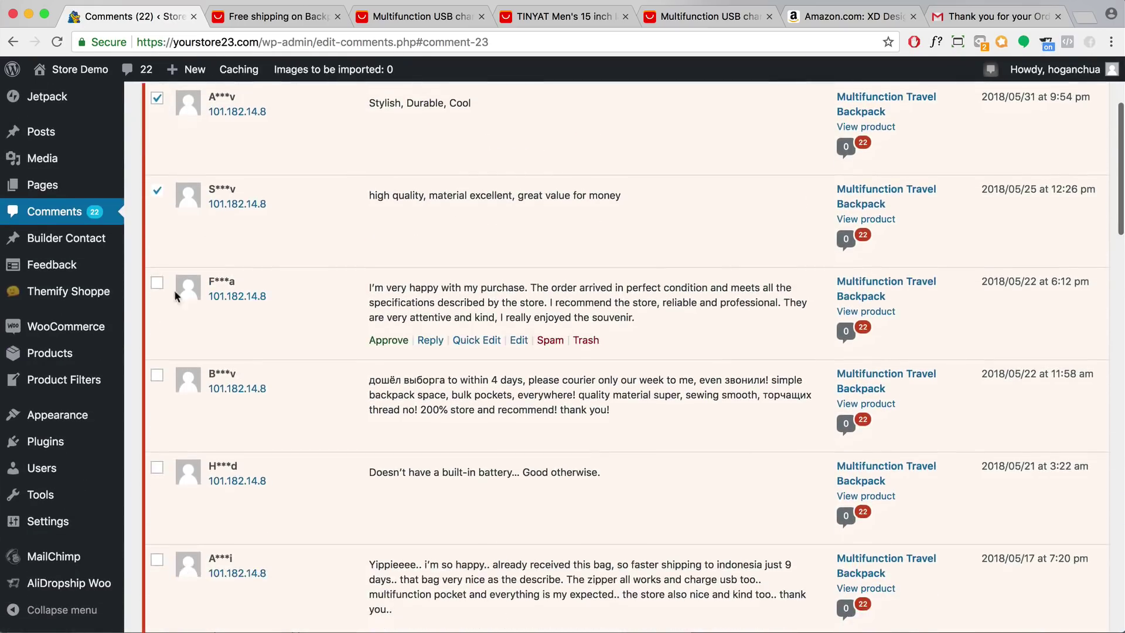
left_click(157, 283)
scroll(164, 286, "down", 4)
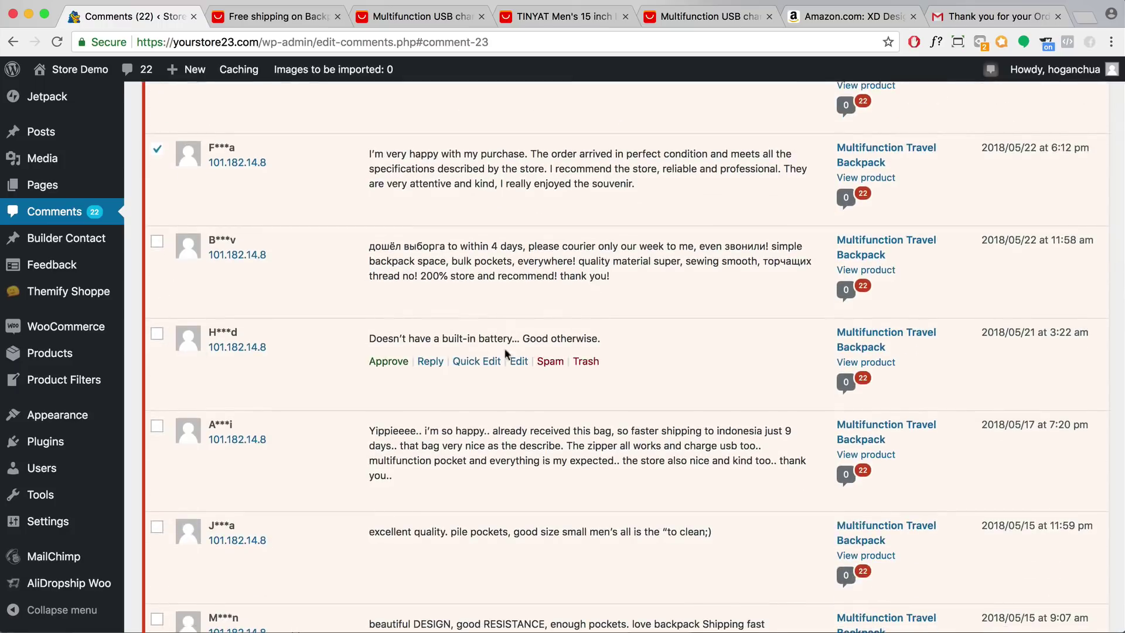
scroll(154, 337, "down", 4)
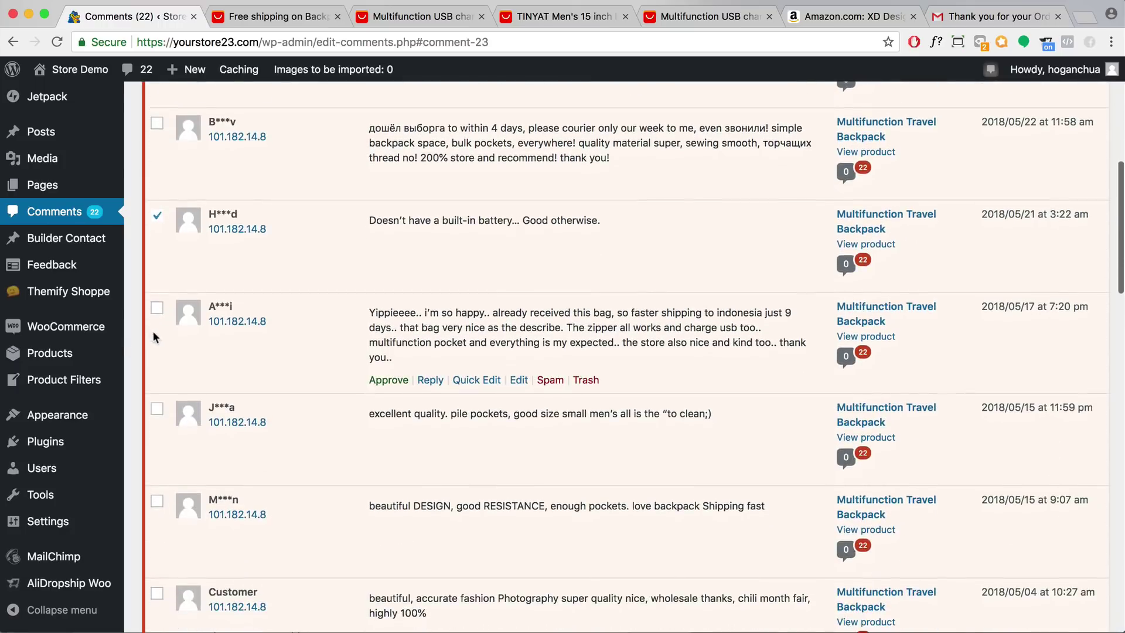
left_click(157, 309)
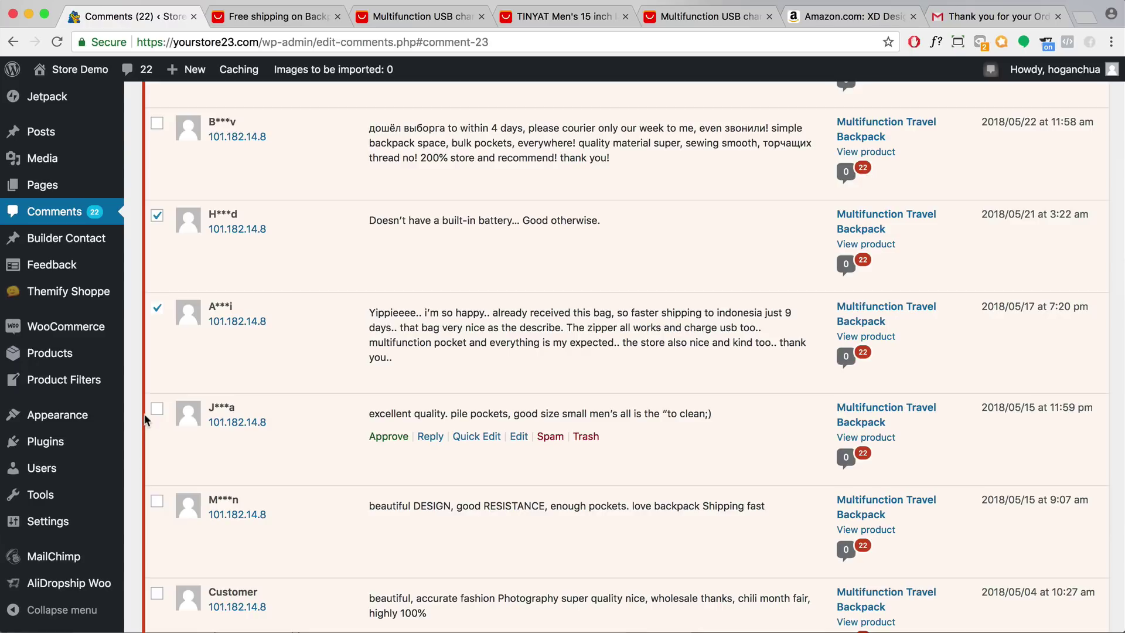
scroll(181, 415, "down", 2)
left_click(157, 434)
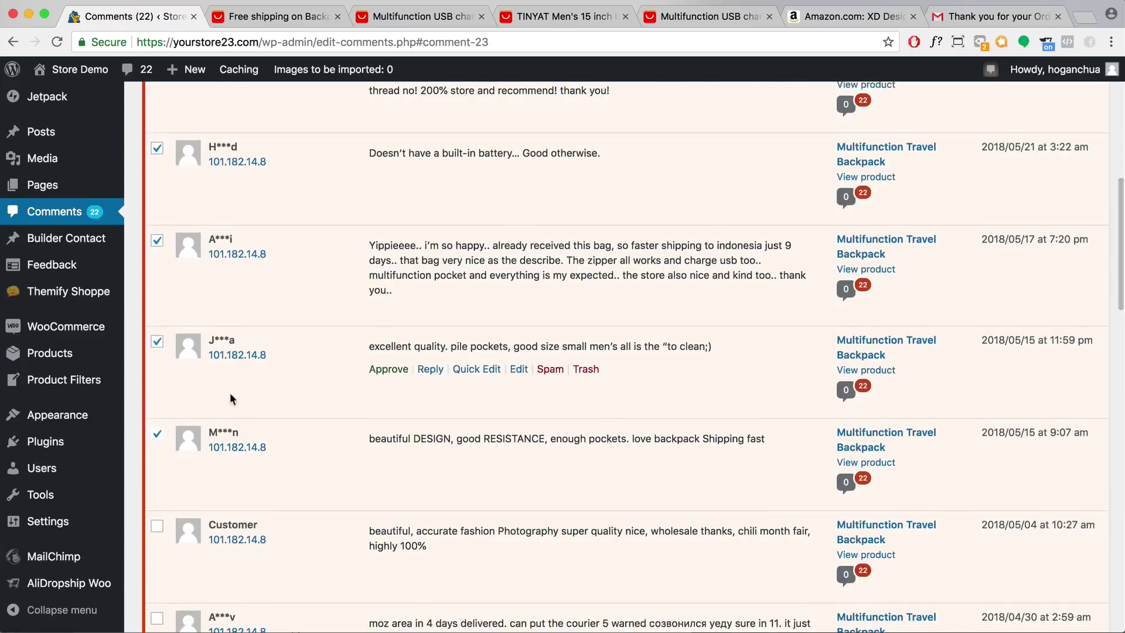
left_click(157, 525)
scroll(378, 401, "up", 10)
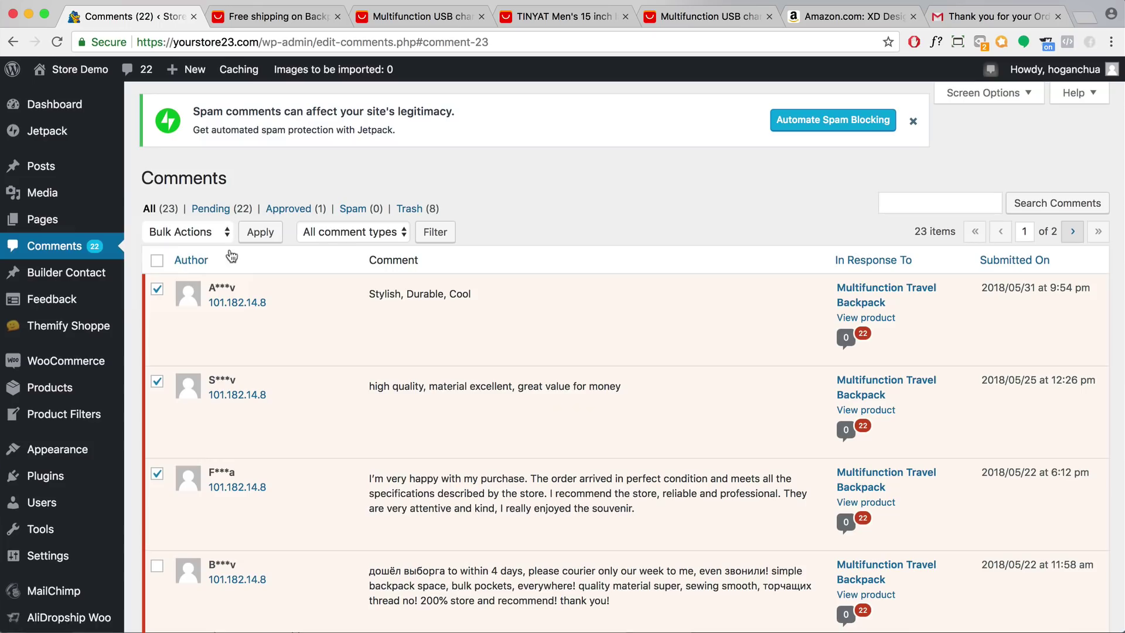
Bulk-approve the ticked reviews, dropping pending comments to 14, then visit the storefront
left_click(205, 232)
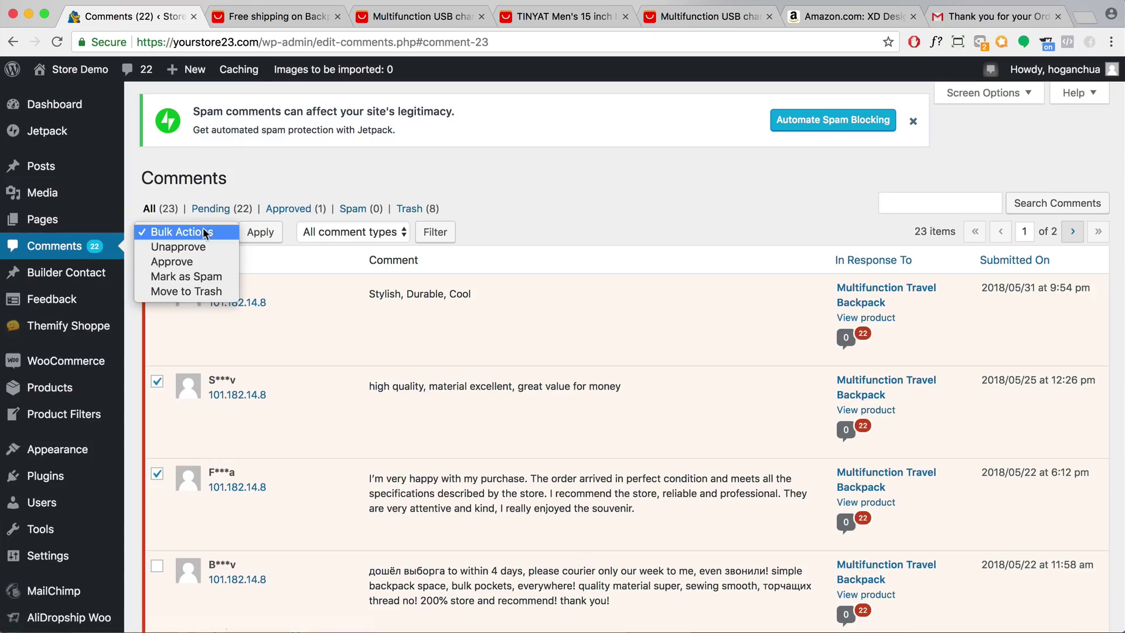
left_click(172, 262)
left_click(260, 232)
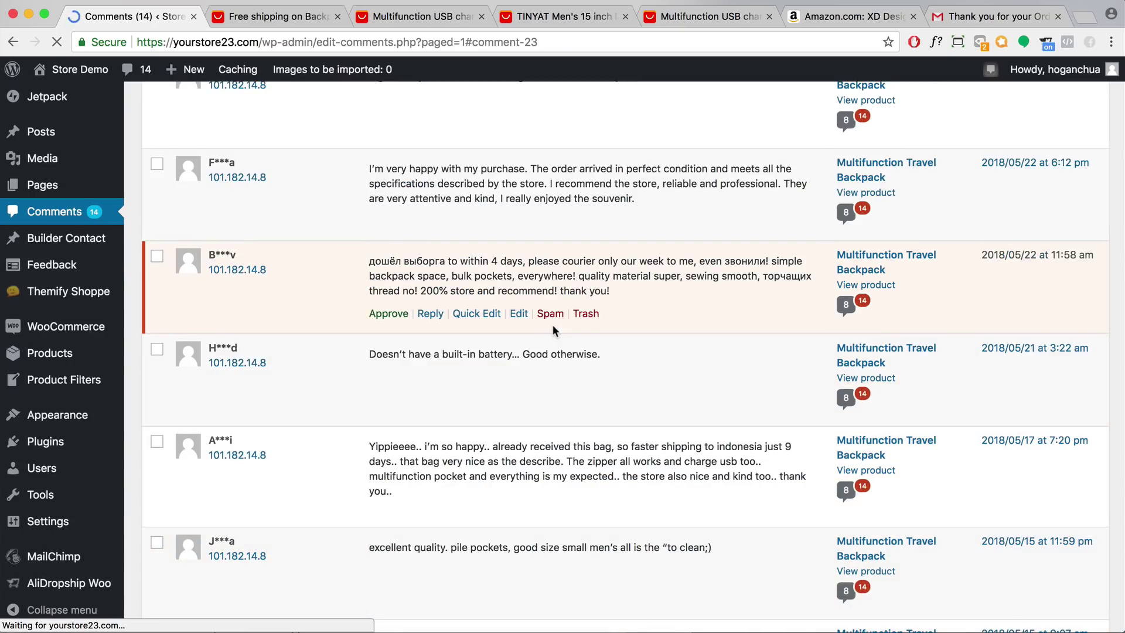
mouse_move(64, 71)
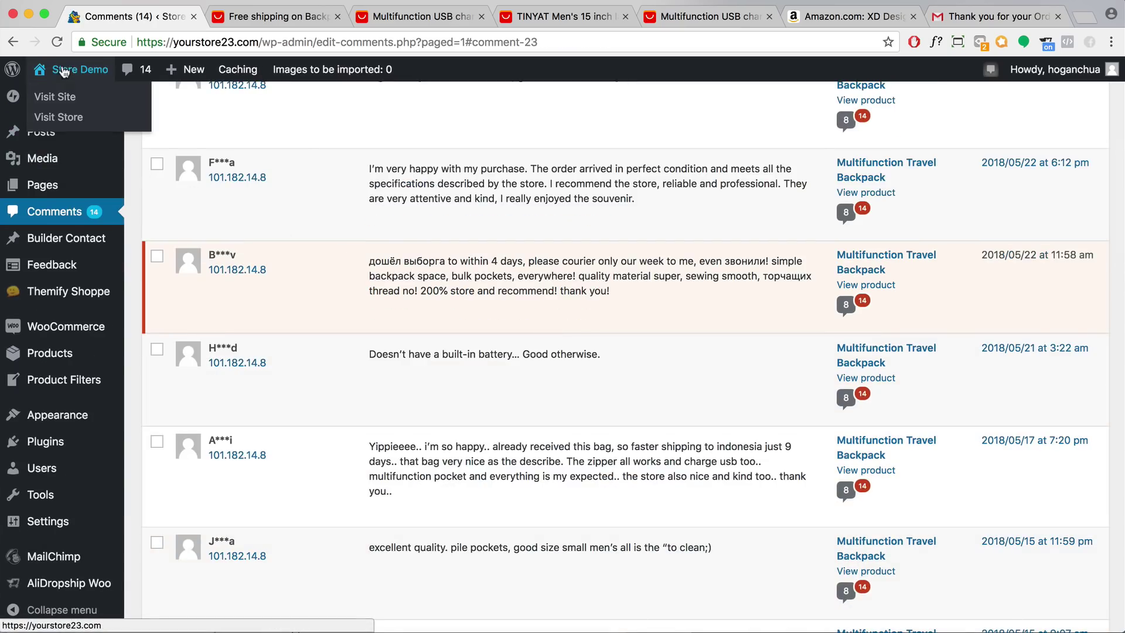
left_click(61, 120)
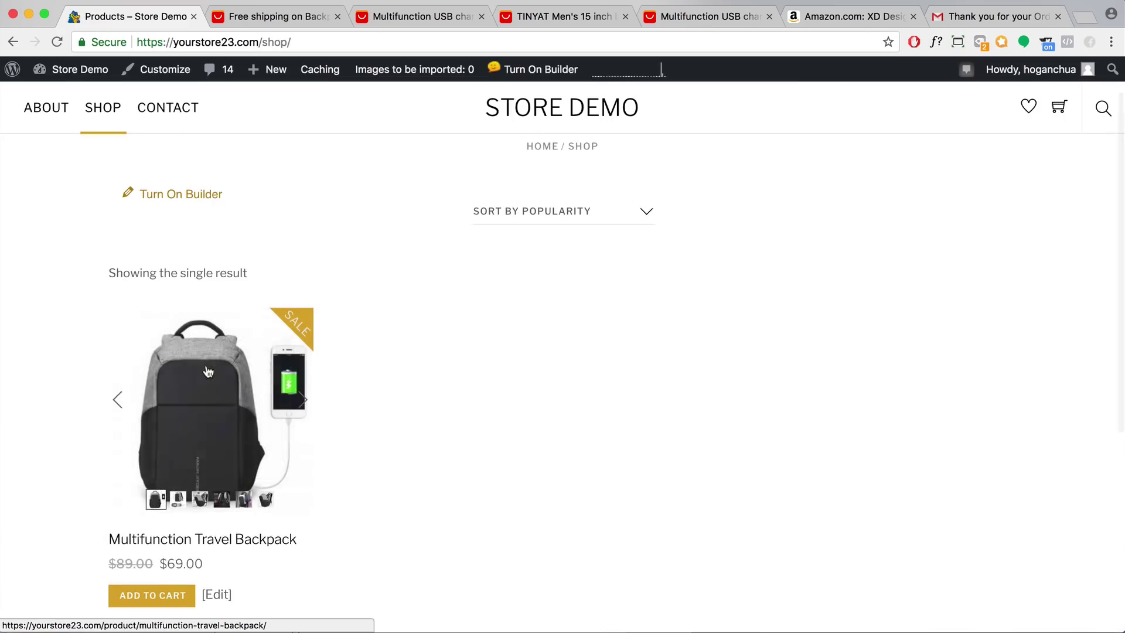
Review the Multifunction Travel Backpack's Reviews (8) list, then go back to the admin Dashboard
left_click(214, 368)
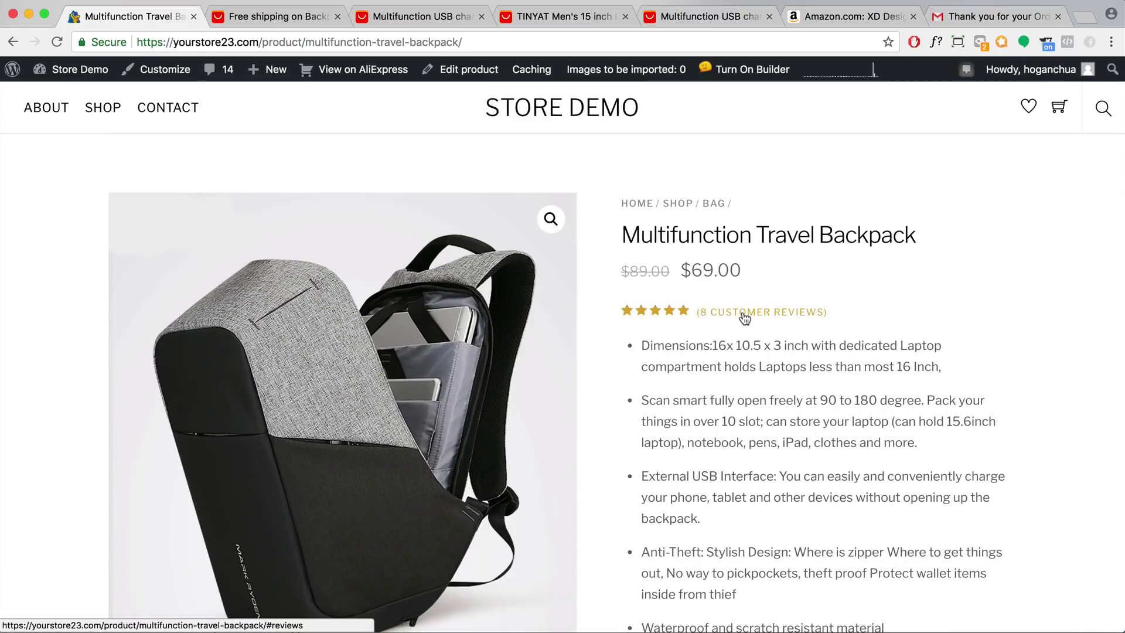
left_click(662, 312)
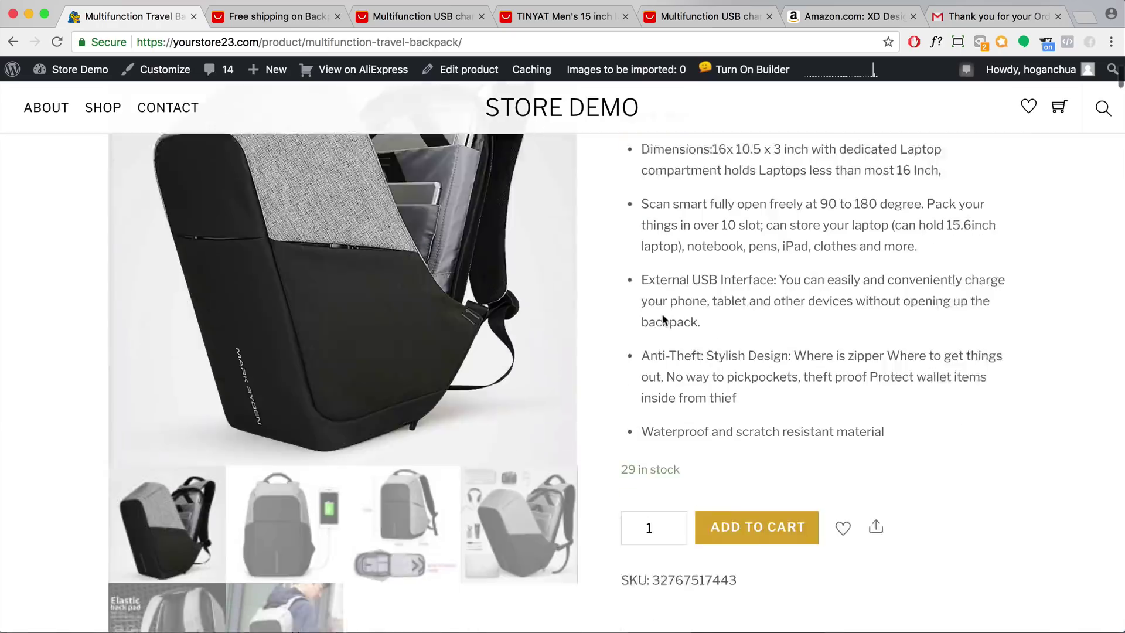
left_click(722, 389)
scroll(722, 389, "down", 4)
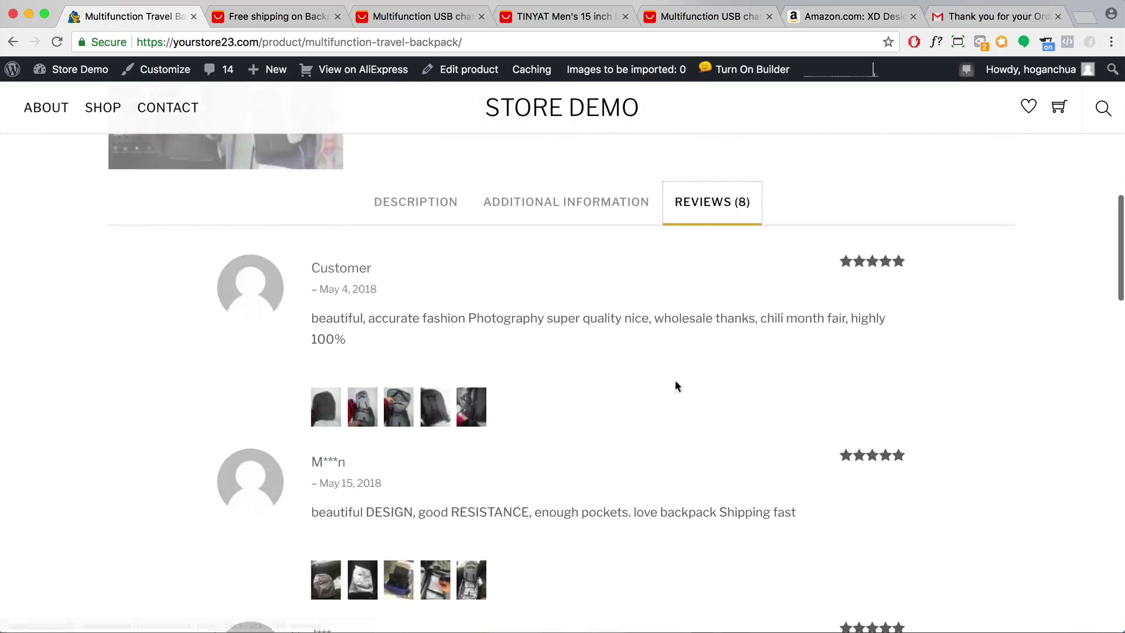
scroll(572, 369, "down", 2)
scroll(478, 325, "down", 15)
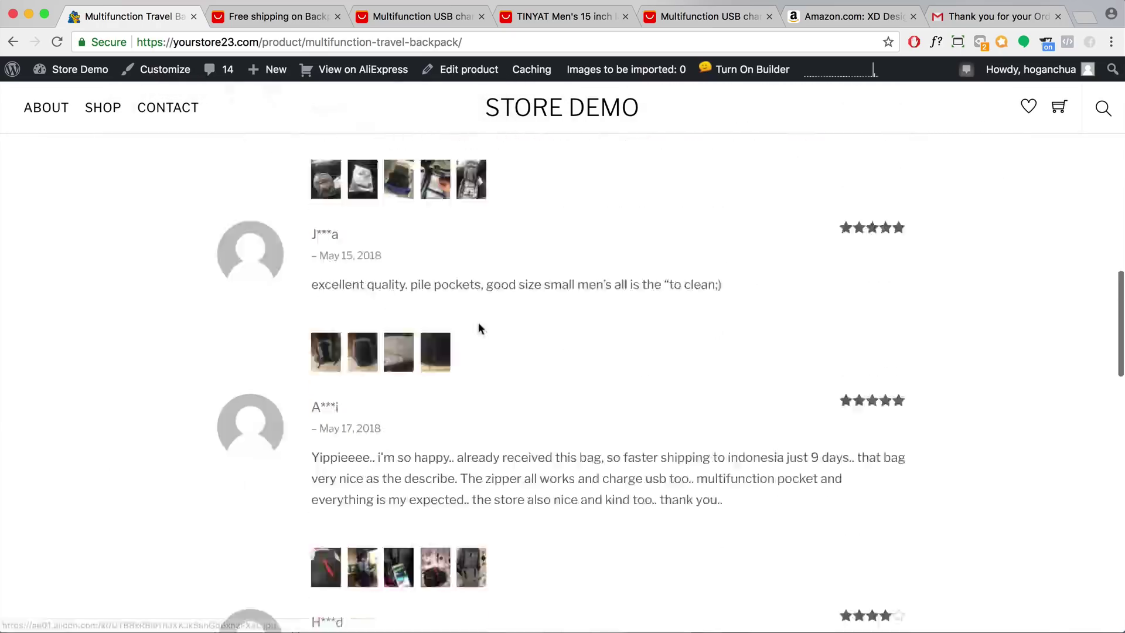
scroll(480, 326, "up", 20)
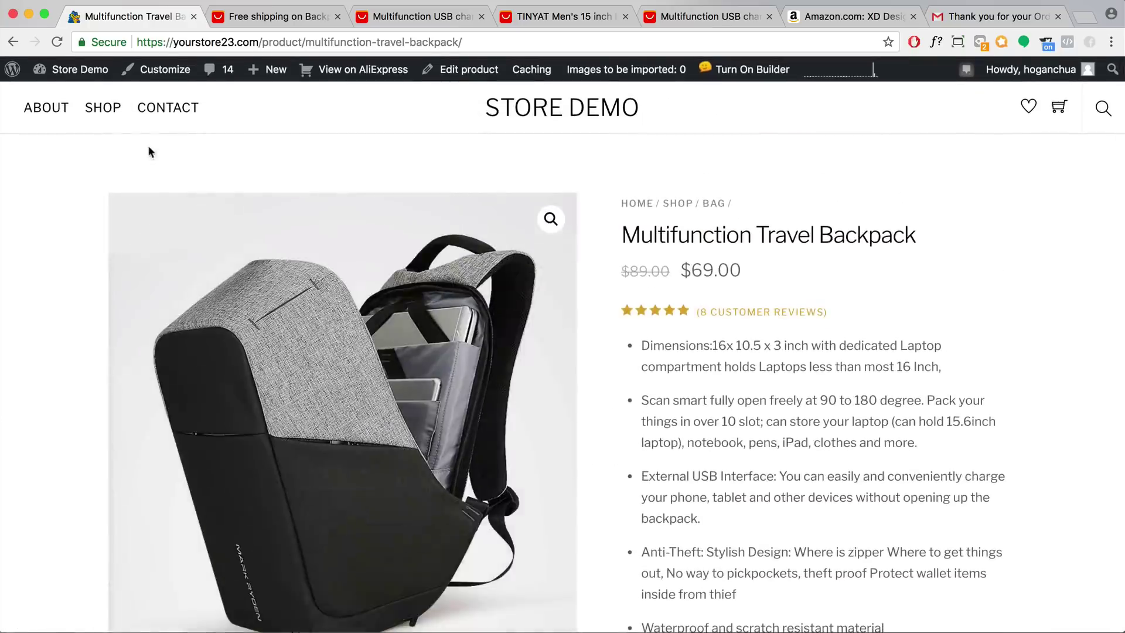
left_click(76, 69)
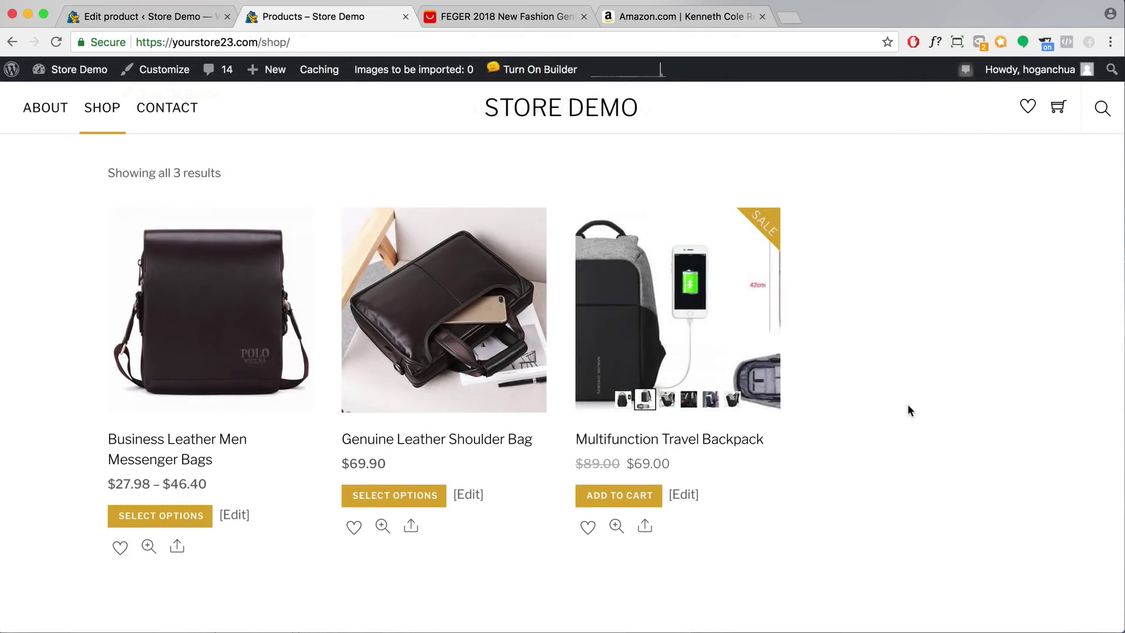
Go to the Dashboard and open AliDropship Woo's Pricing settings
mouse_move(68, 82)
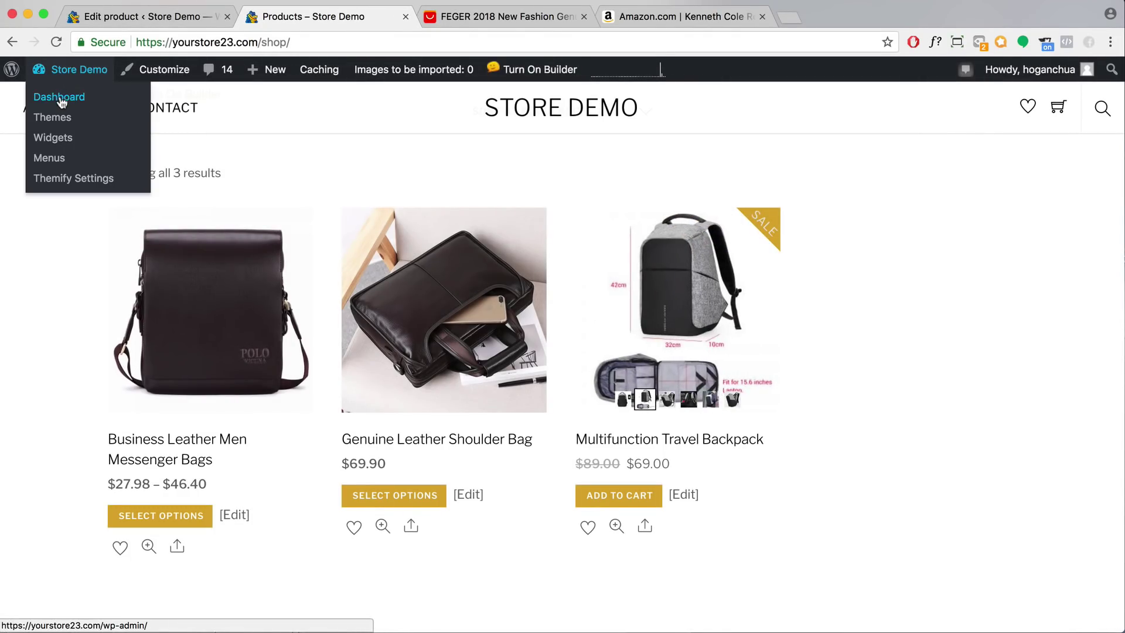
left_click(60, 103)
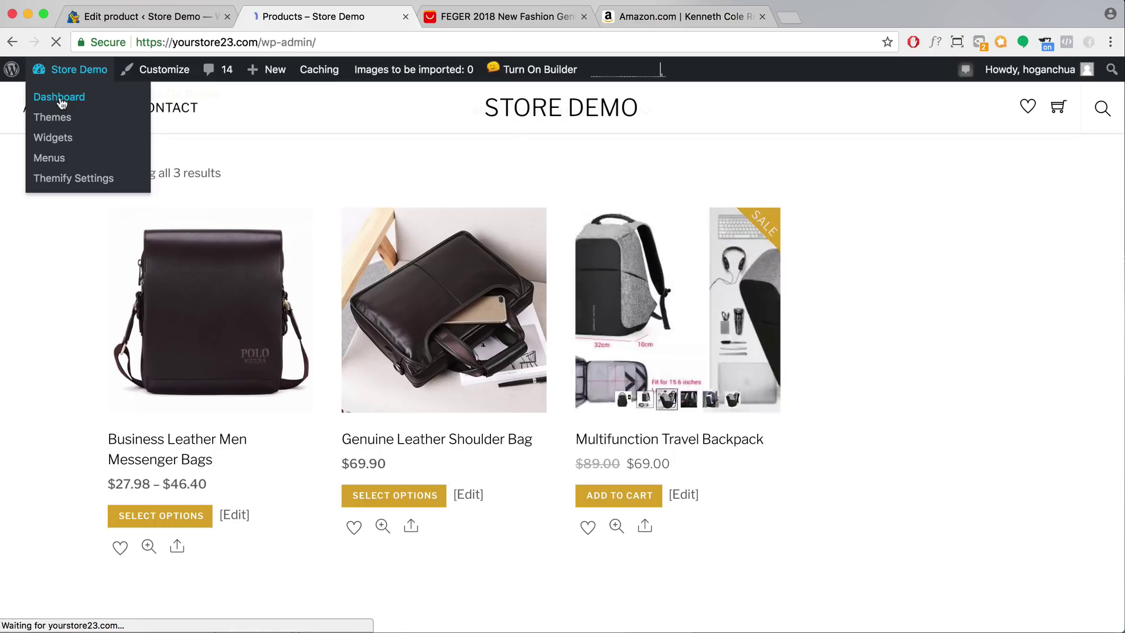
scroll(64, 389, "down", 5)
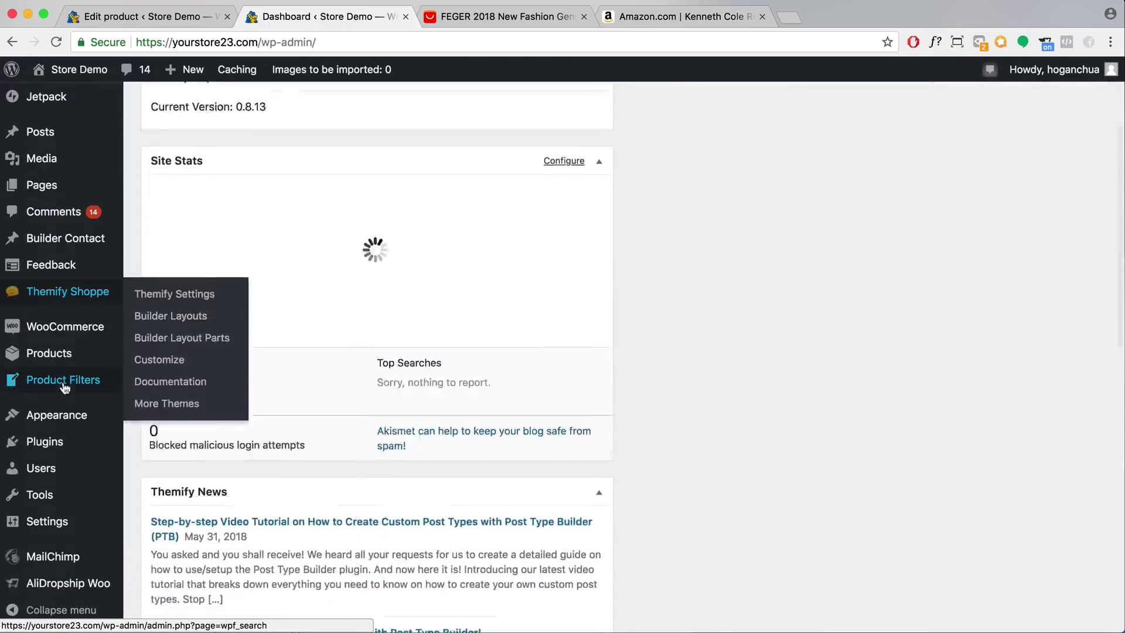
left_click(56, 587)
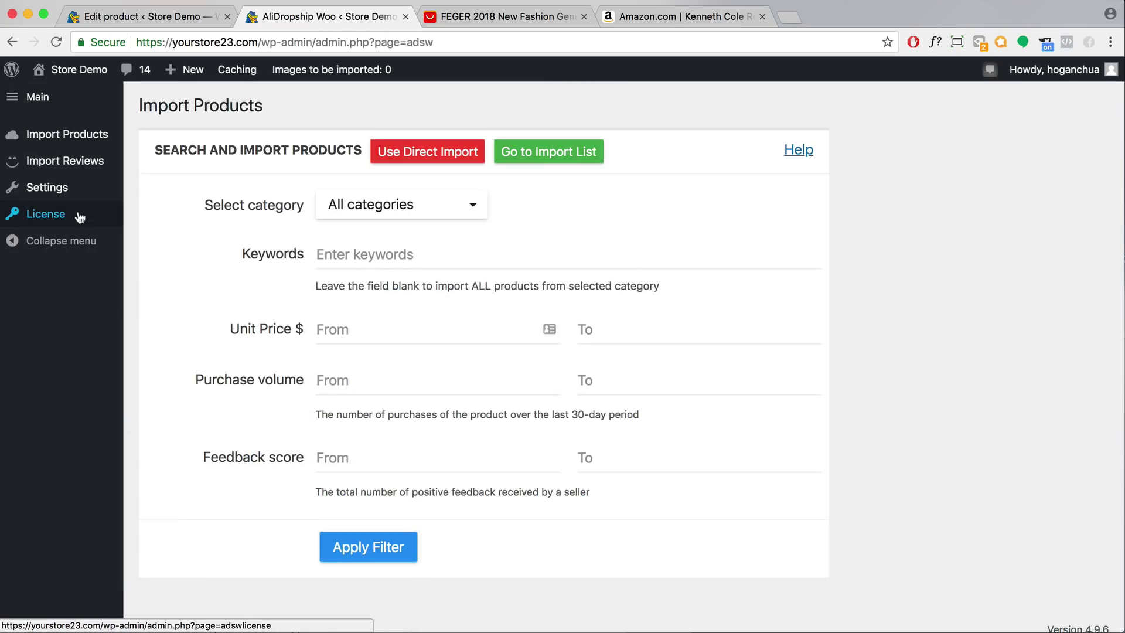
mouse_move(54, 187)
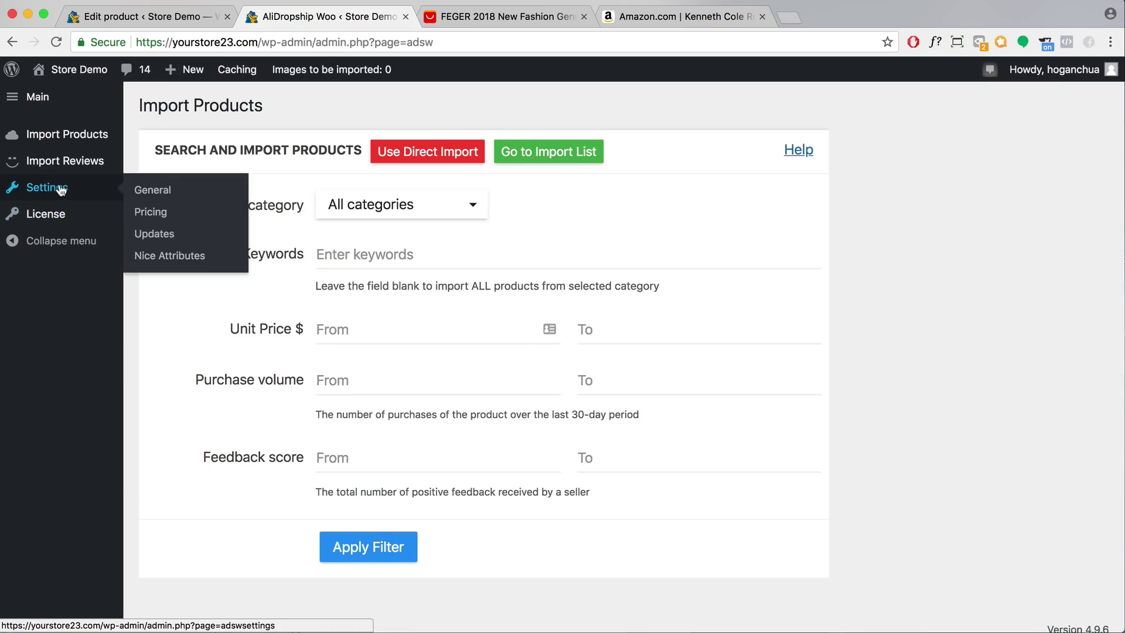
left_click(145, 216)
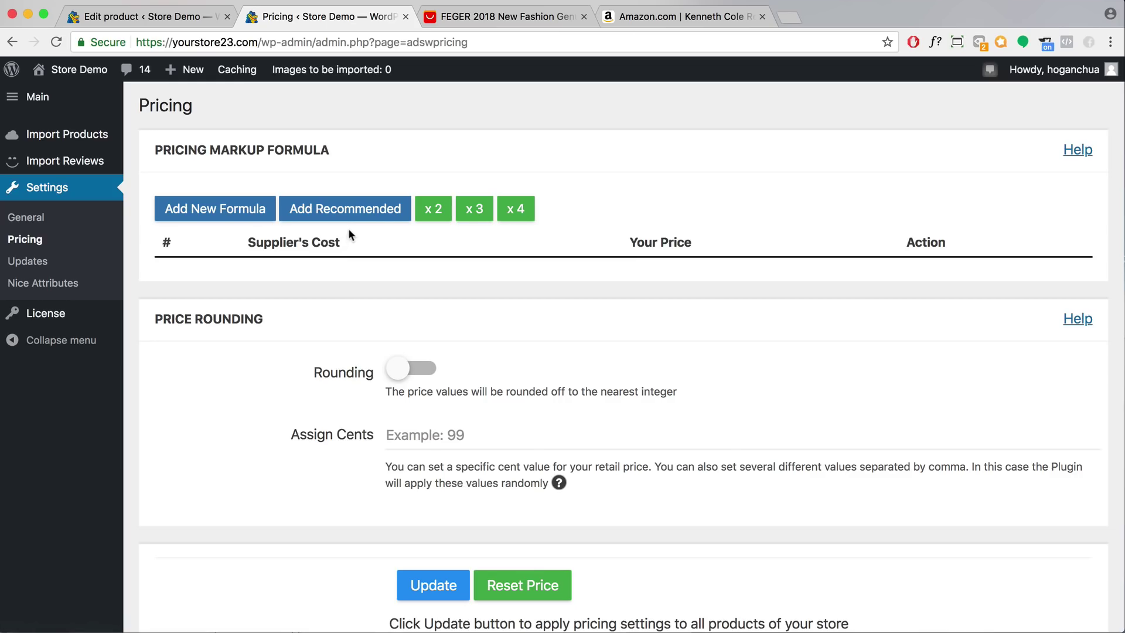
Add the recommended markup formulas and check their cost ranges, including $5 < cost < $30
scroll(347, 228, "down", 1)
left_click(350, 176)
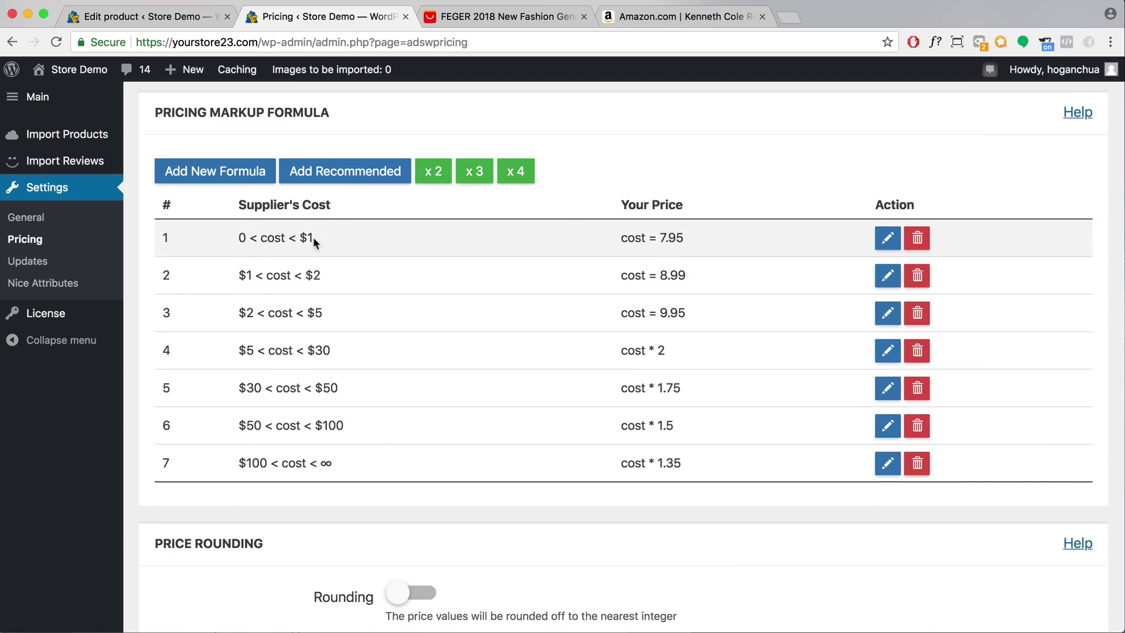
left_click_drag(315, 242, 230, 237)
left_click_drag(326, 276, 247, 269)
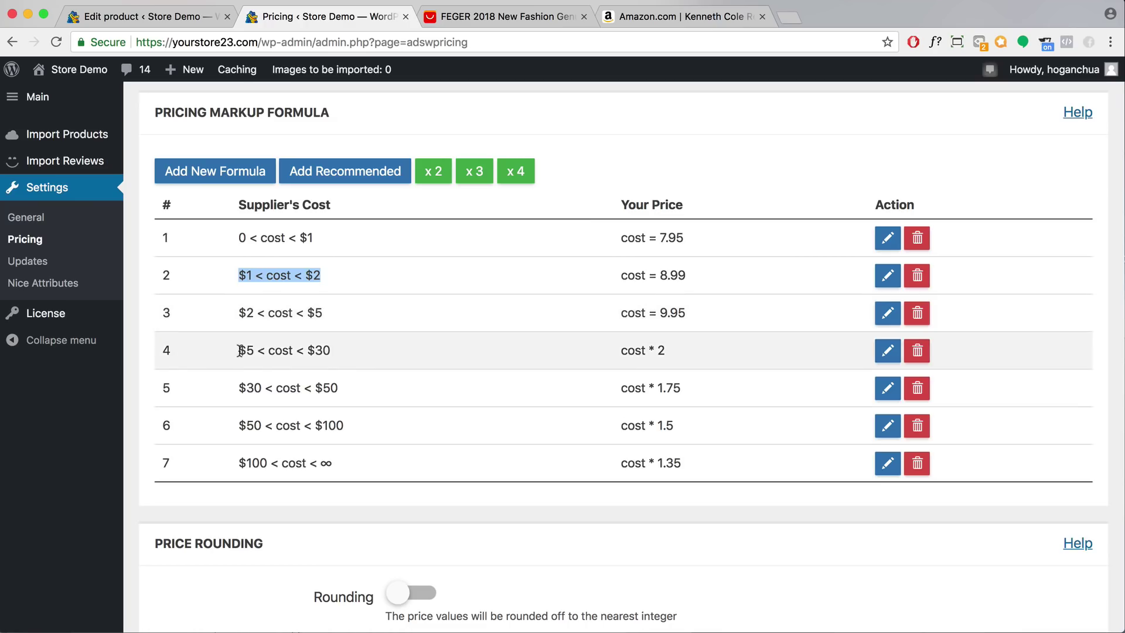
left_click_drag(238, 351, 328, 350)
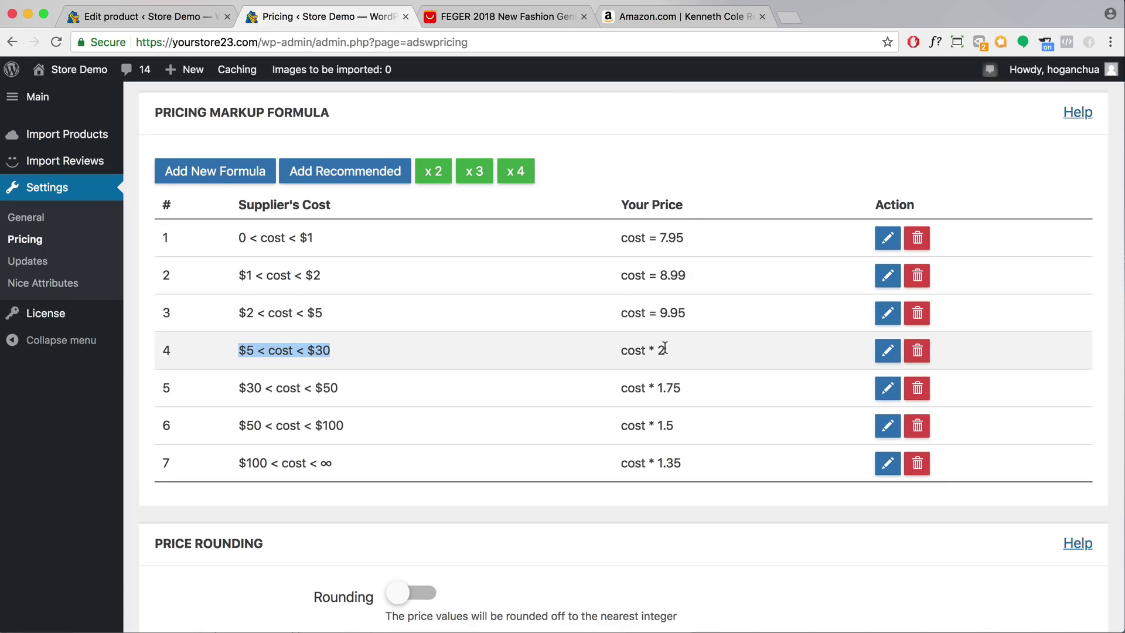
left_click(222, 176)
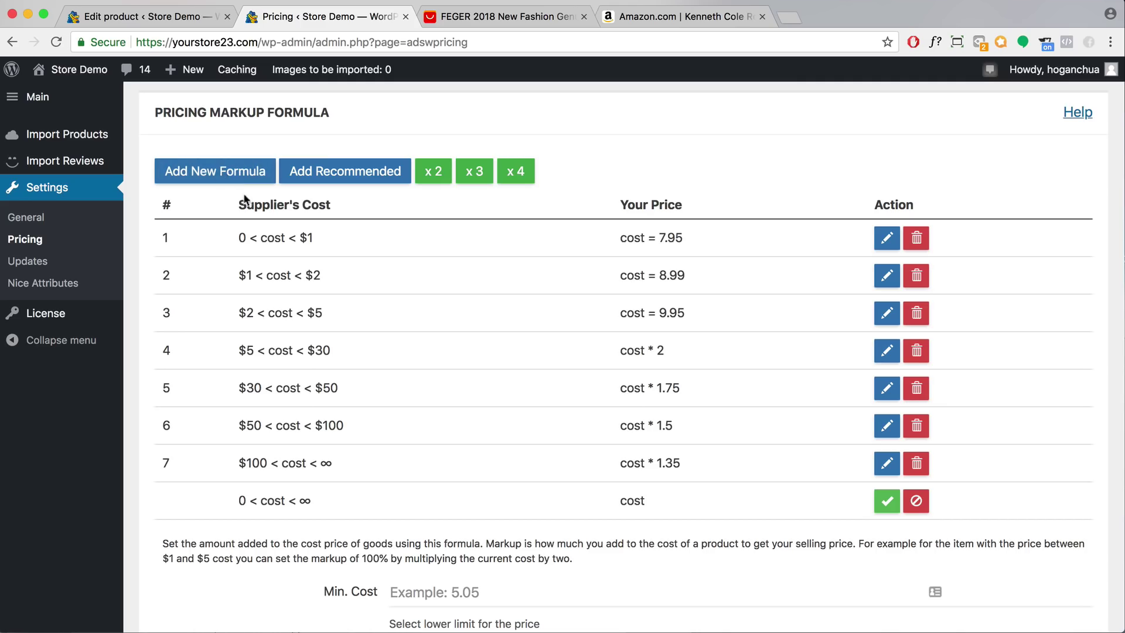
scroll(434, 418, "down", 2)
scroll(433, 417, "down", 2)
left_click(419, 352)
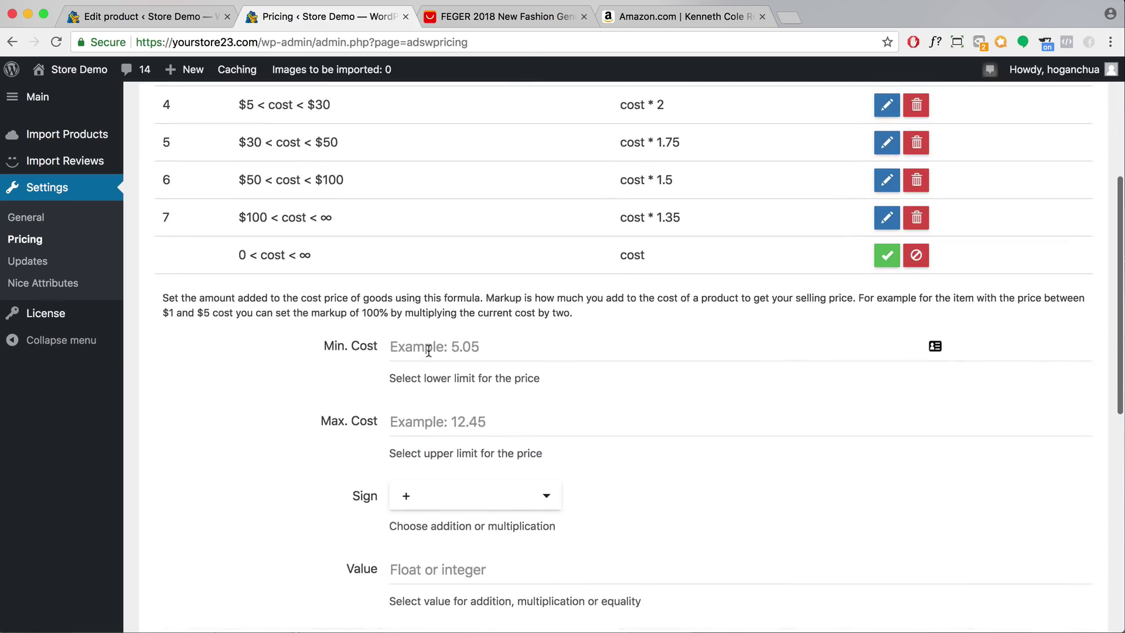
left_click(427, 357)
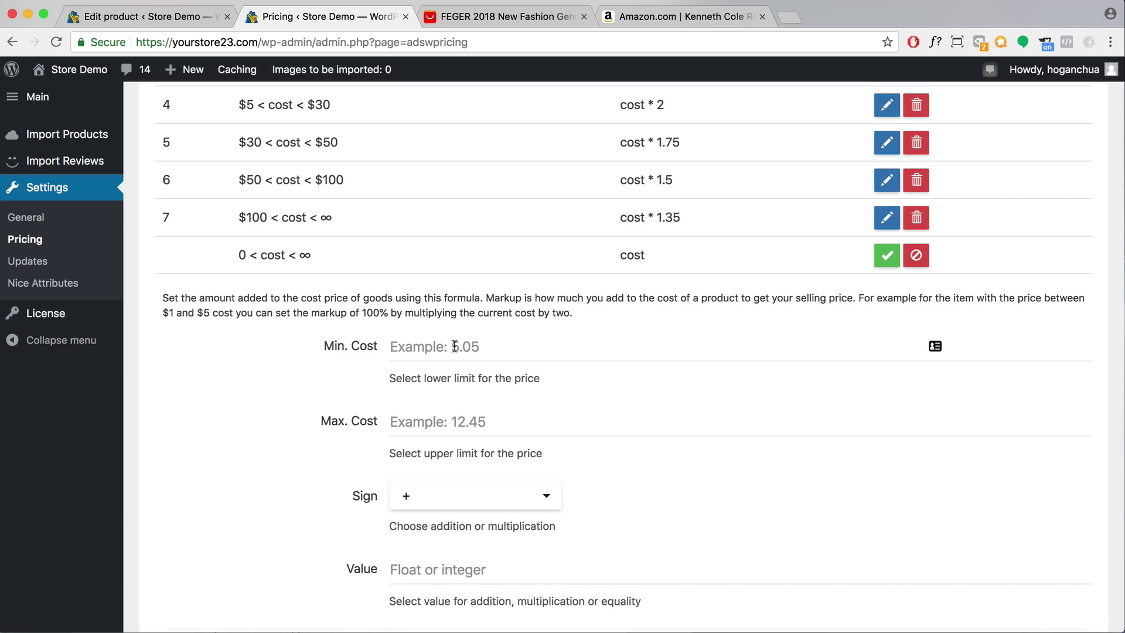
scroll(451, 428, "down", 1)
left_click(434, 422)
left_click(428, 444)
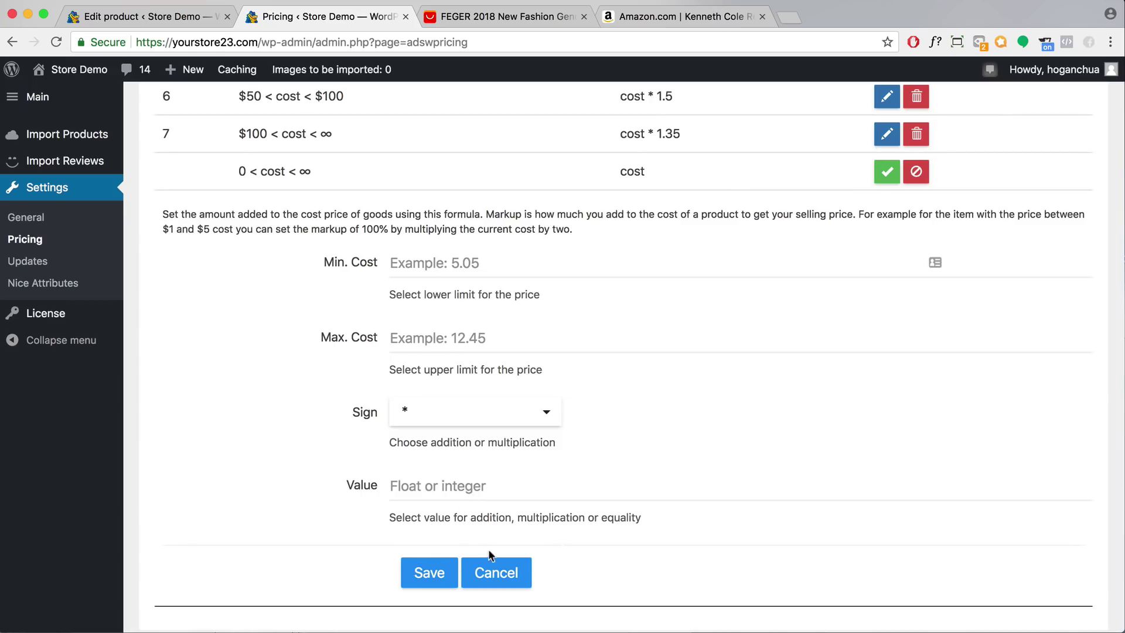
scroll(491, 554, "down", 2)
left_click(485, 448)
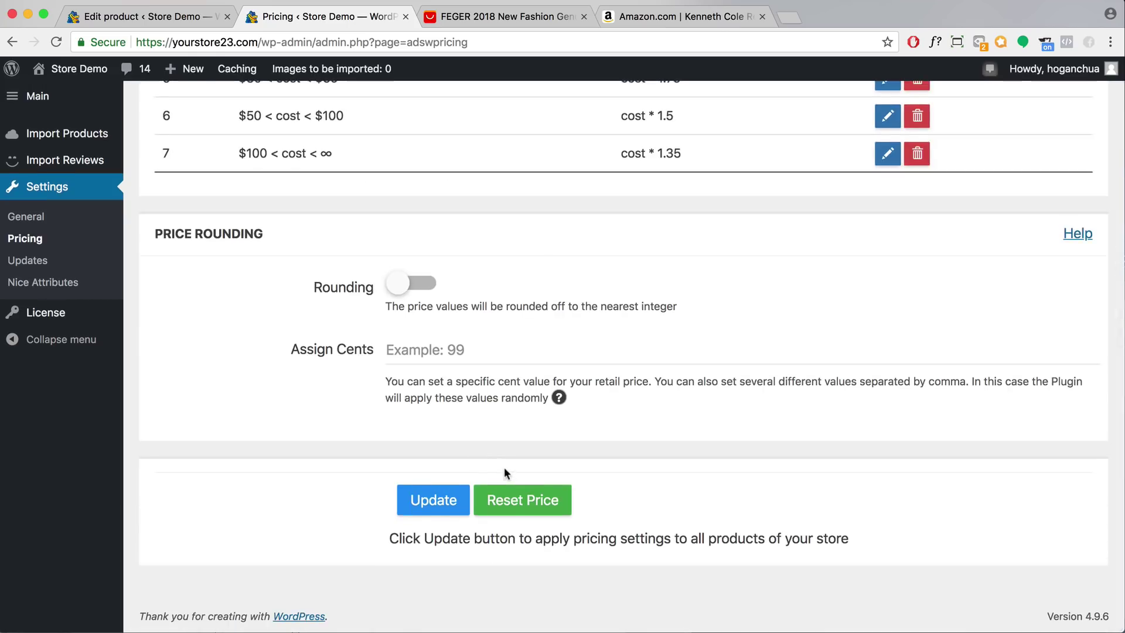
scroll(503, 468, "up", 2)
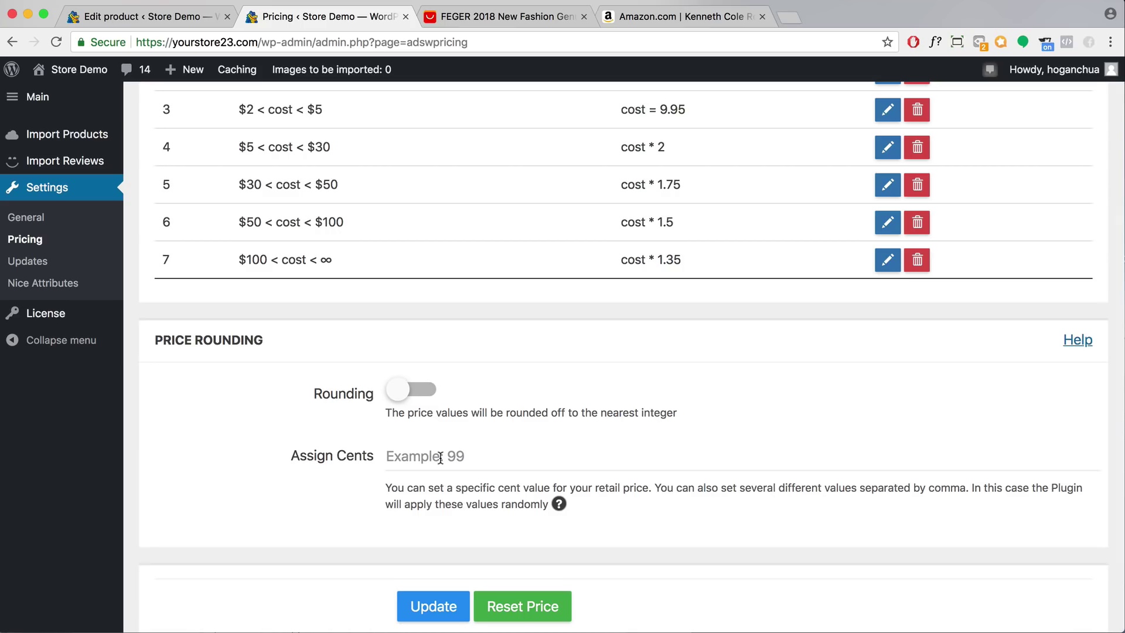
Enable price rounding with 99 cents and apply the new pricing to all products
left_click(395, 395)
left_click(462, 462)
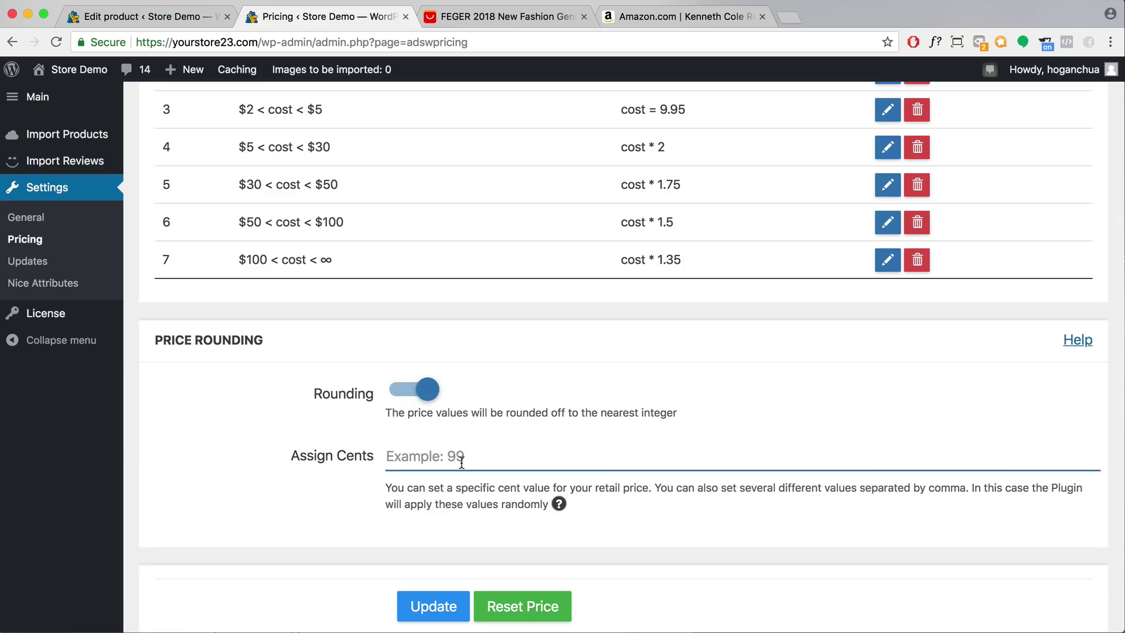
type("99")
scroll(497, 441, "down", 3)
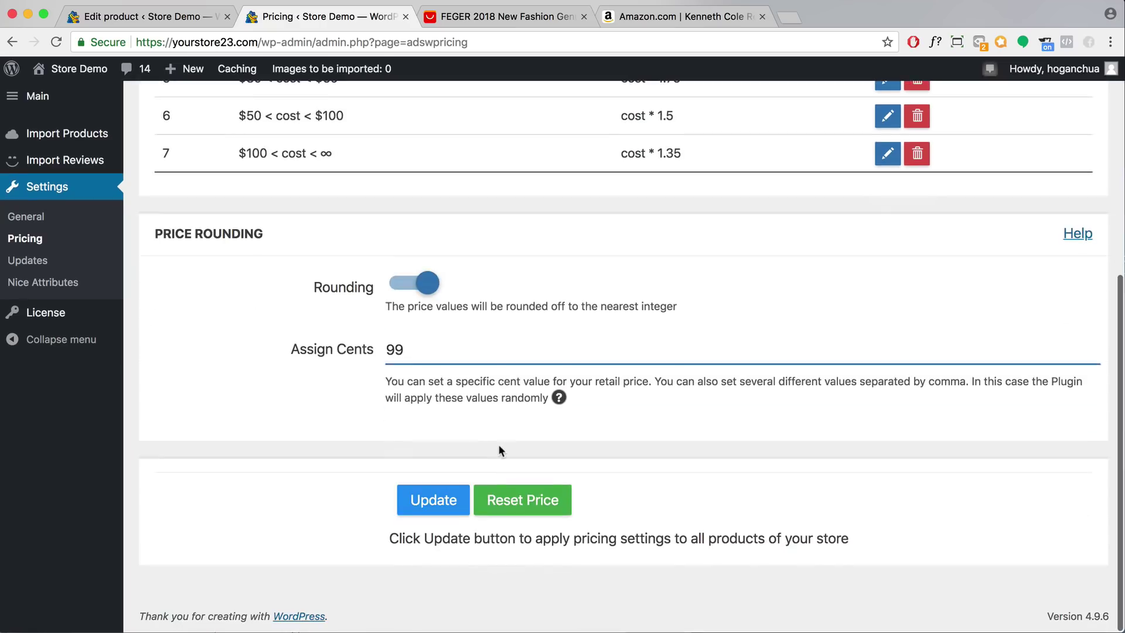
left_click(437, 505)
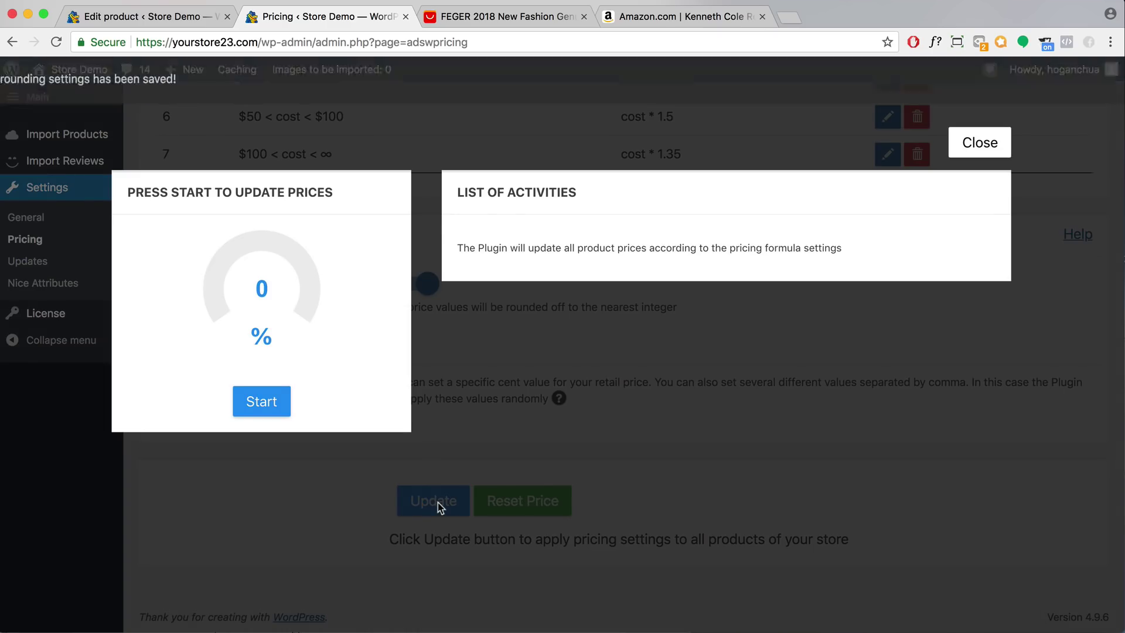
left_click(268, 403)
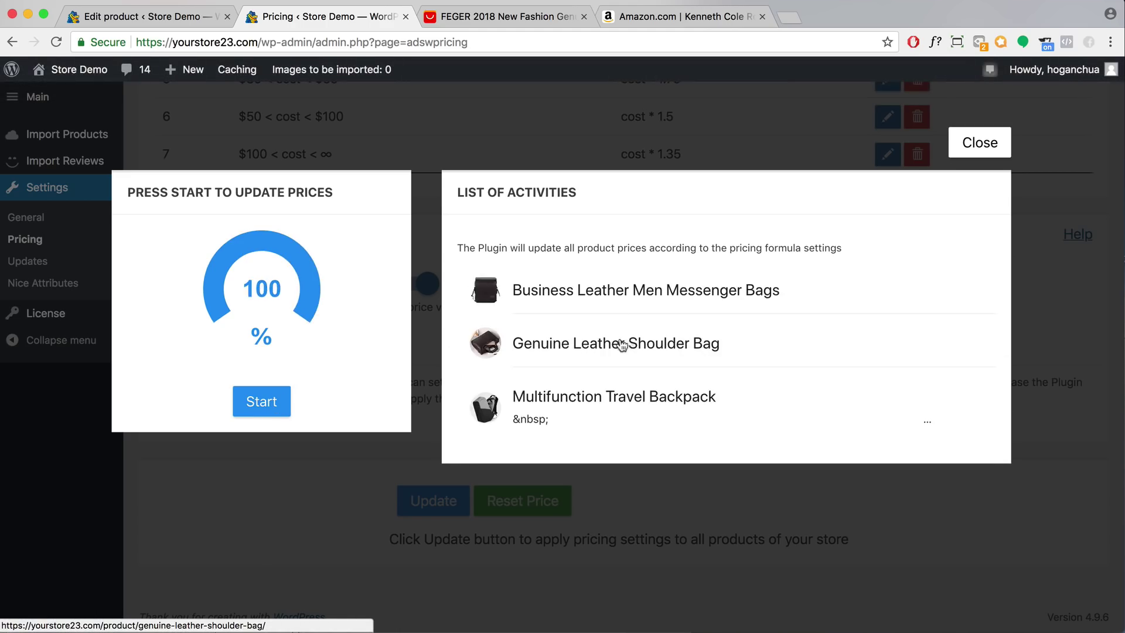
left_click(974, 146)
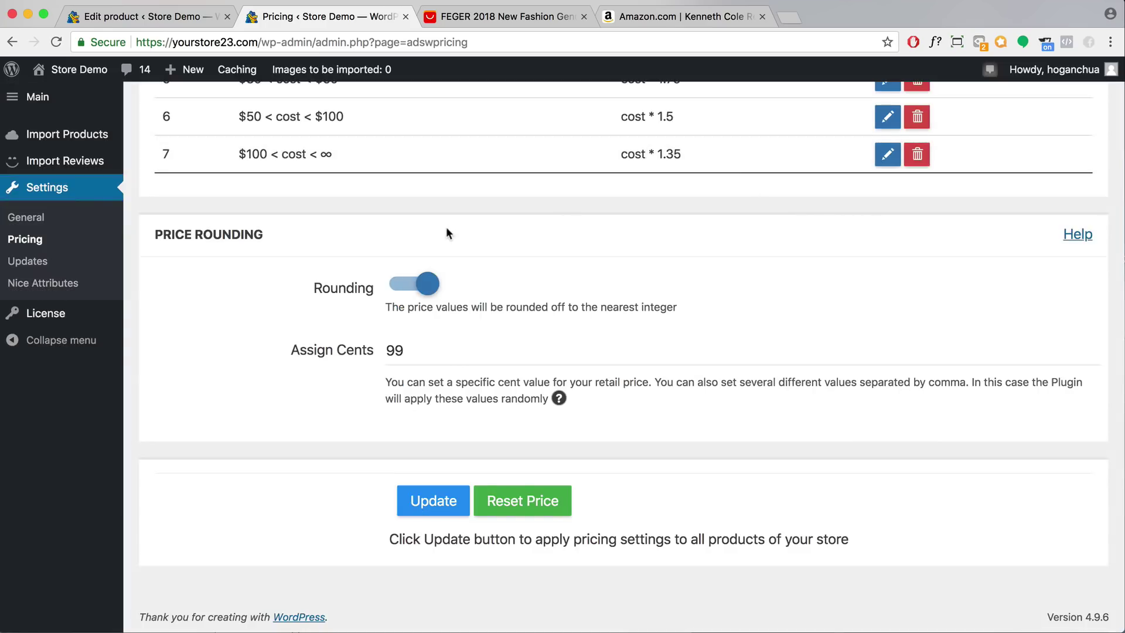
Open the store in a new tab to see the updated prices, like the $71.99 backpack
scroll(445, 227, "up", 5)
mouse_move(70, 69)
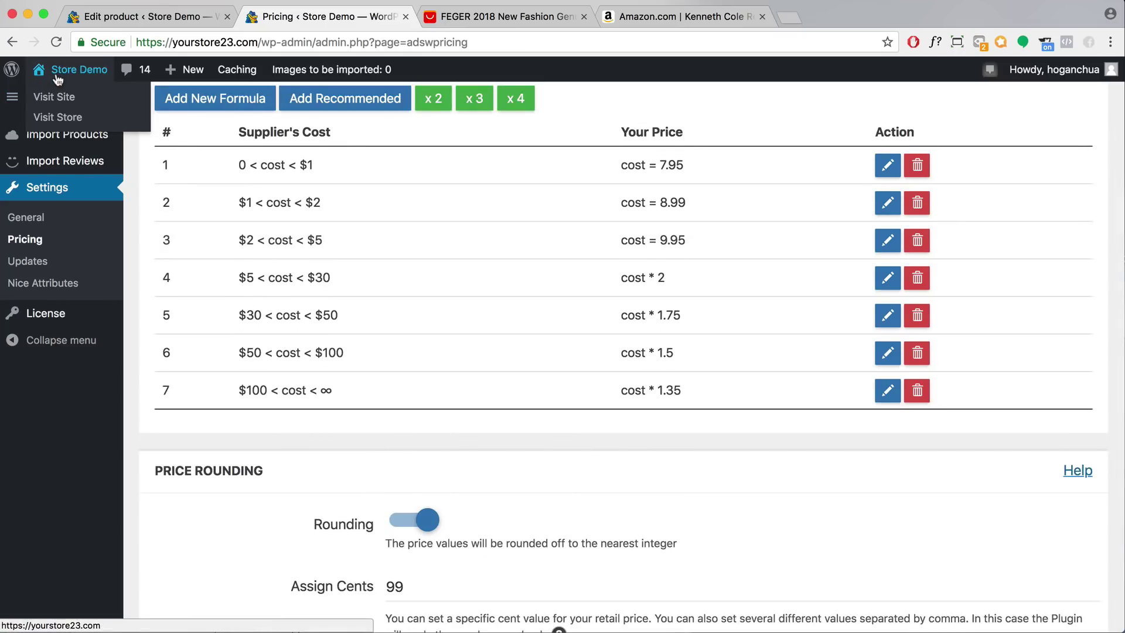
right_click(61, 122)
left_click(63, 128)
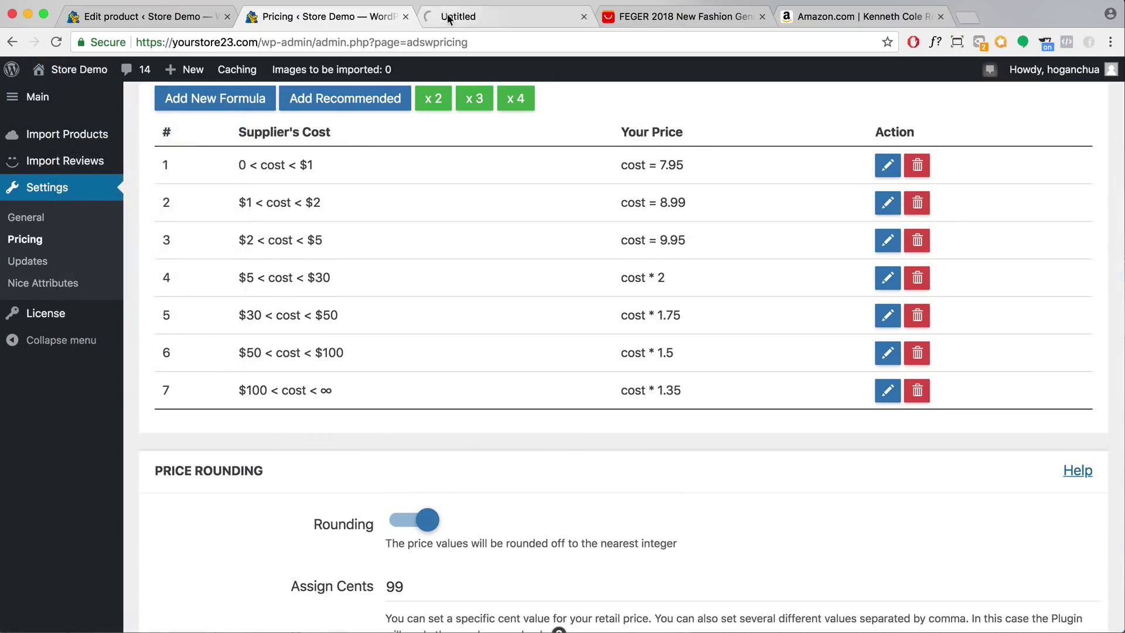
left_click(448, 16)
scroll(449, 280, "down", 3)
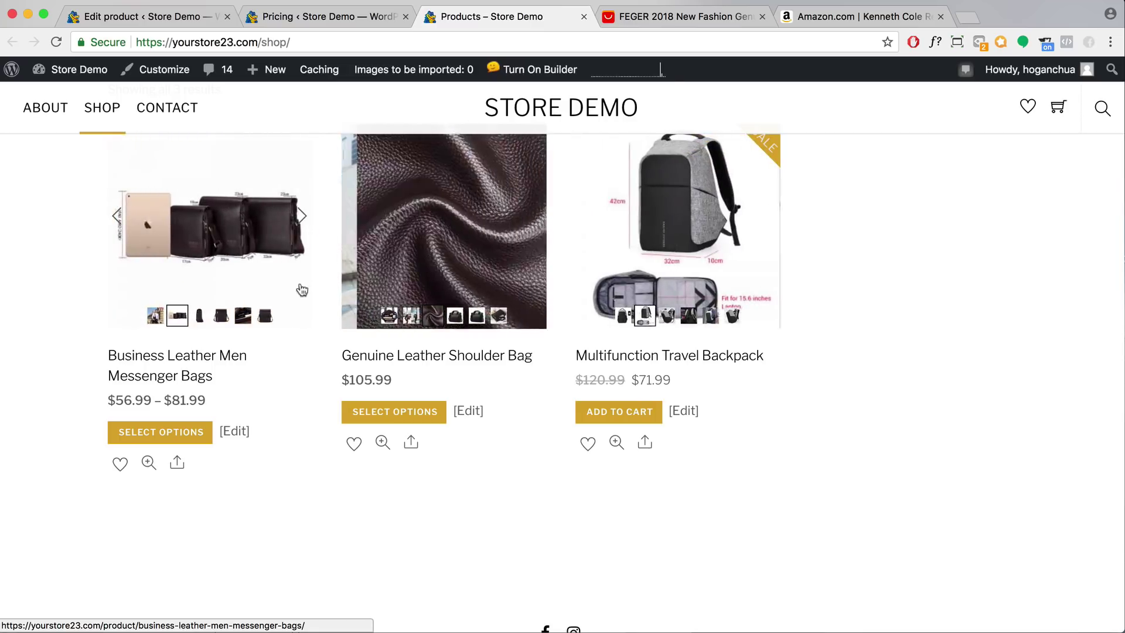
Open the store's home page via the STORE DEMO logo and turn on the builder
left_click(530, 113)
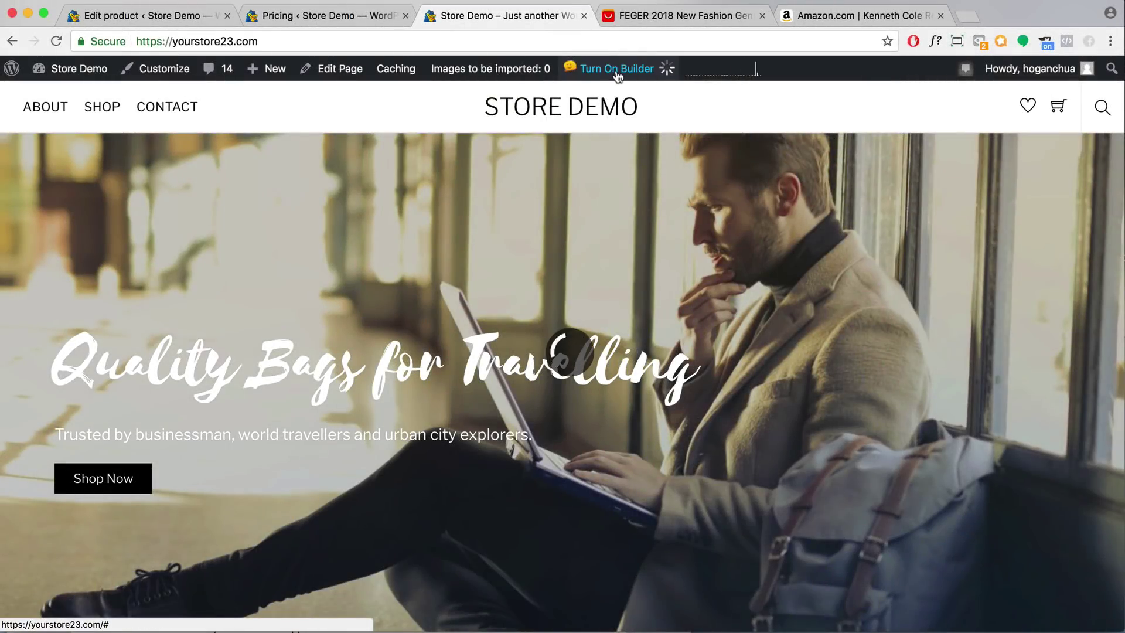
left_click(616, 69)
Add a new row below the hero and place a WooCommerce products module in it
left_click(29, 70)
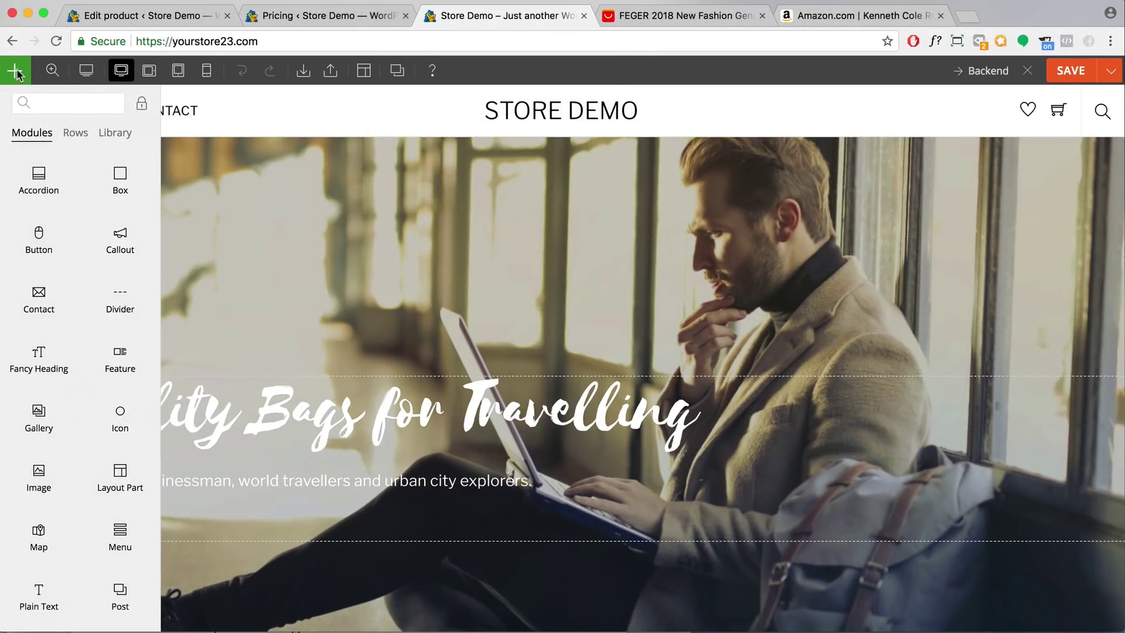
scroll(91, 281, "down", 5)
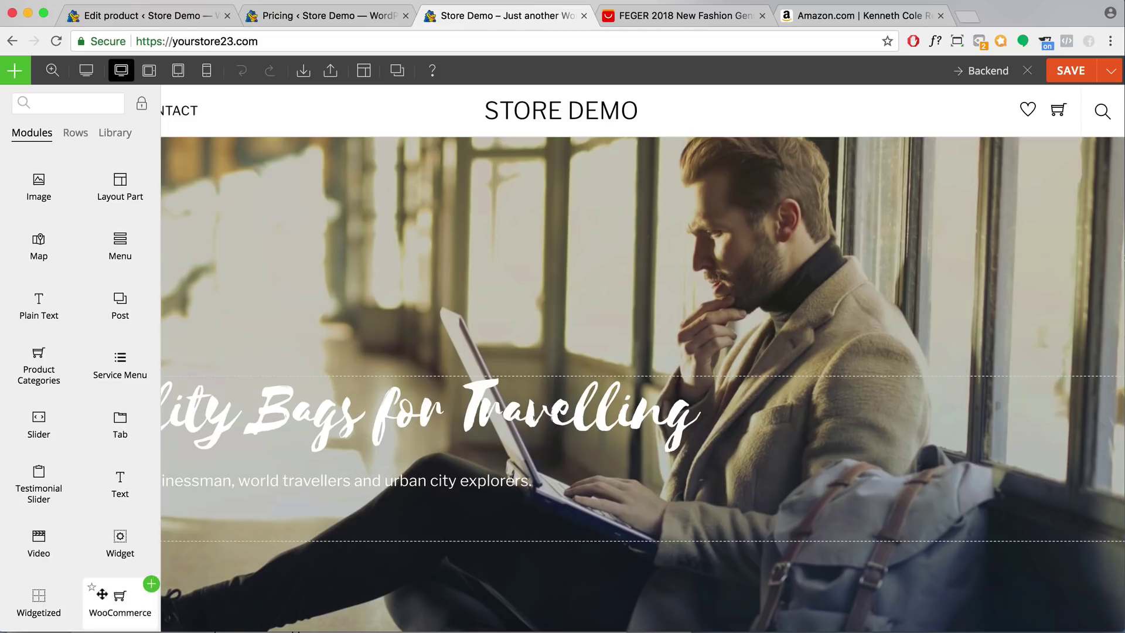
left_click_drag(289, 592, 221, 577)
left_click_drag(121, 595, 412, 481)
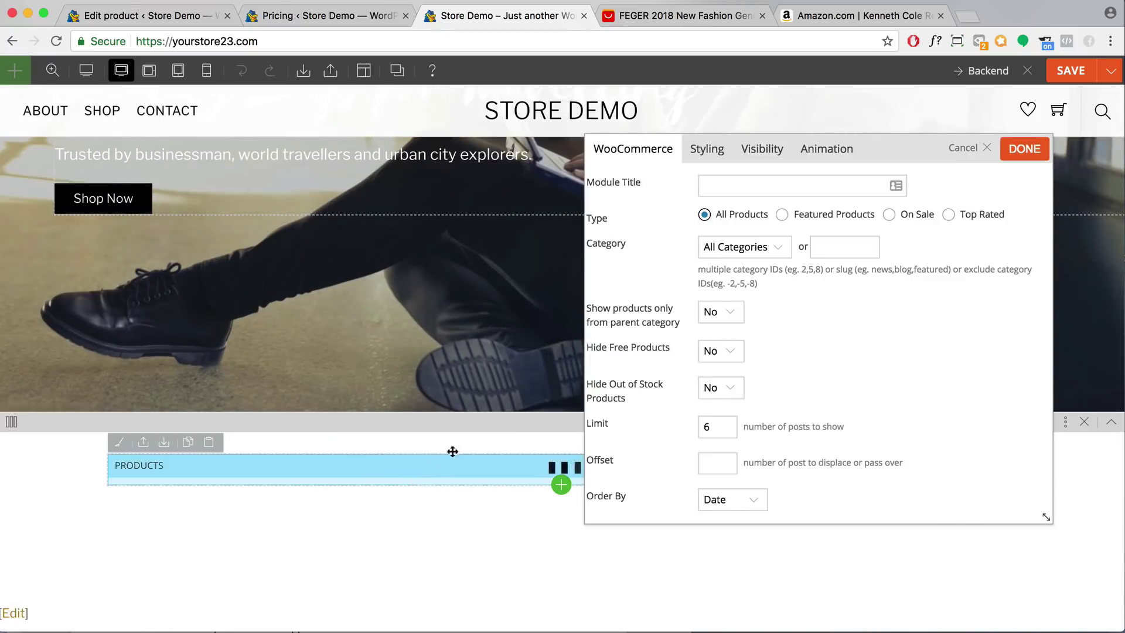
scroll(315, 389, "down", 3)
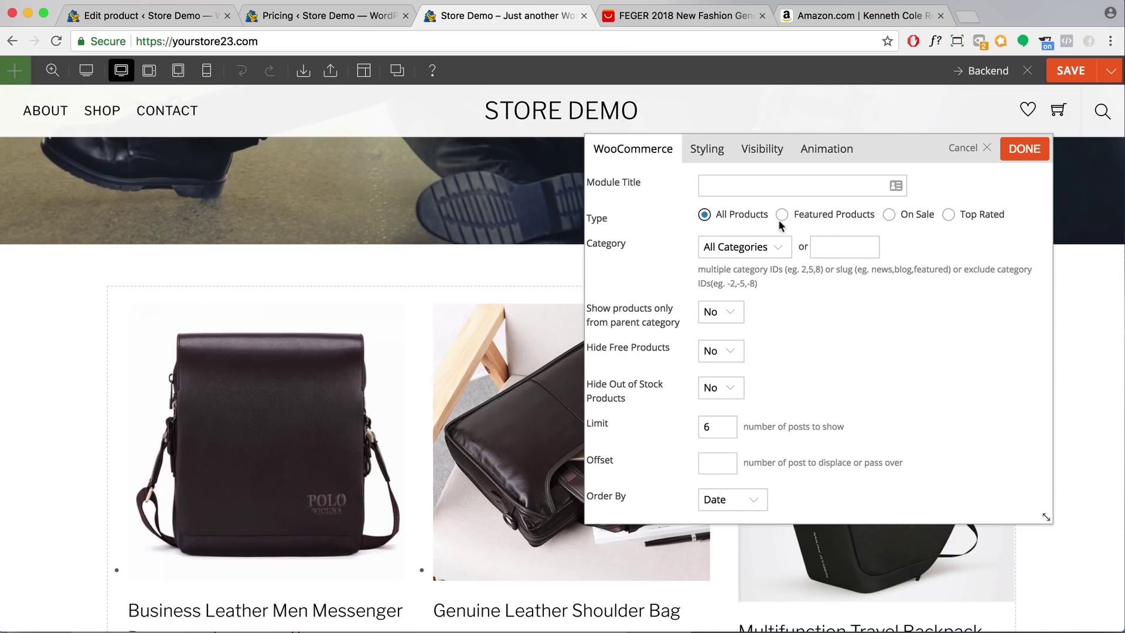
Keep products from all categories, limit the module to 3 products, and confirm
left_click(773, 251)
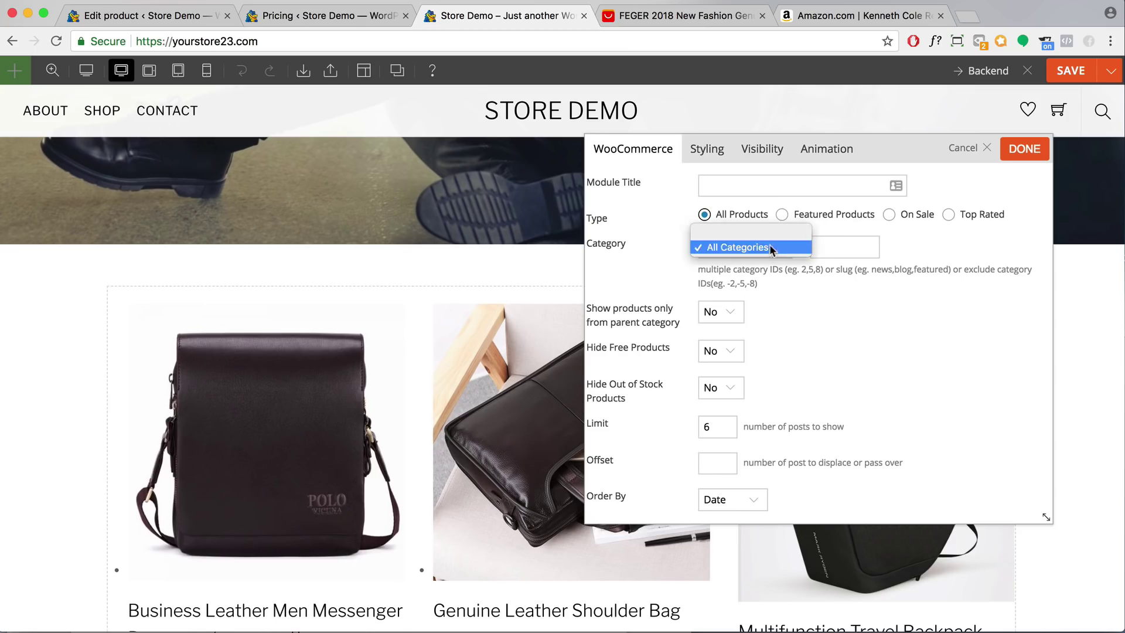
left_click(798, 252)
scroll(839, 293, "down", 5)
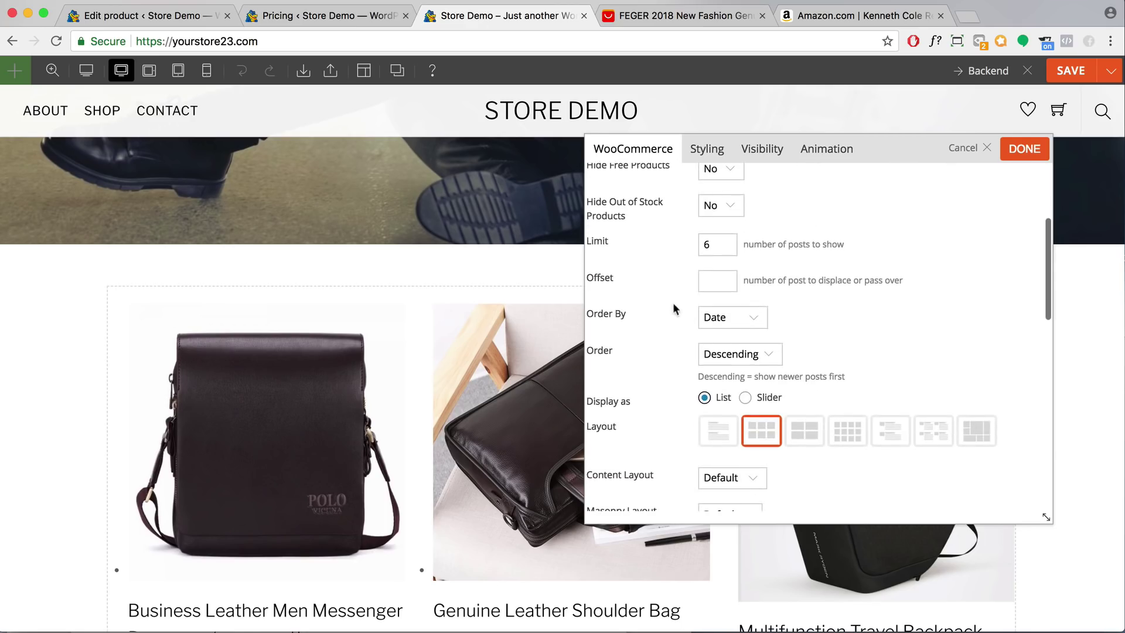
double_click(707, 245)
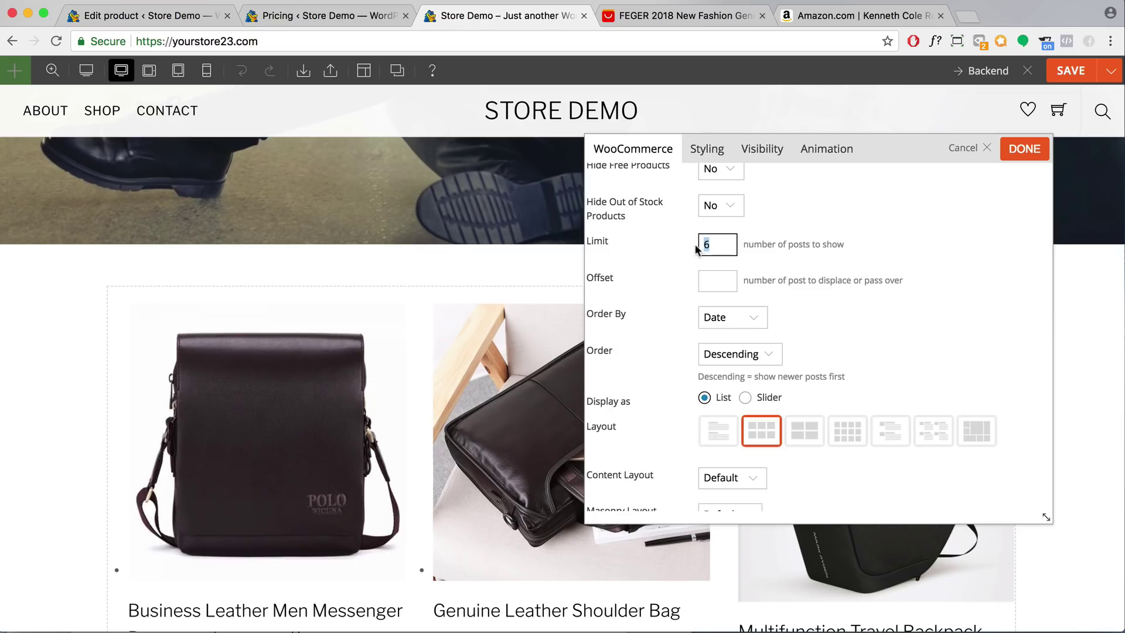
type("3")
scroll(508, 336, "down", 2)
scroll(801, 377, "down", 2)
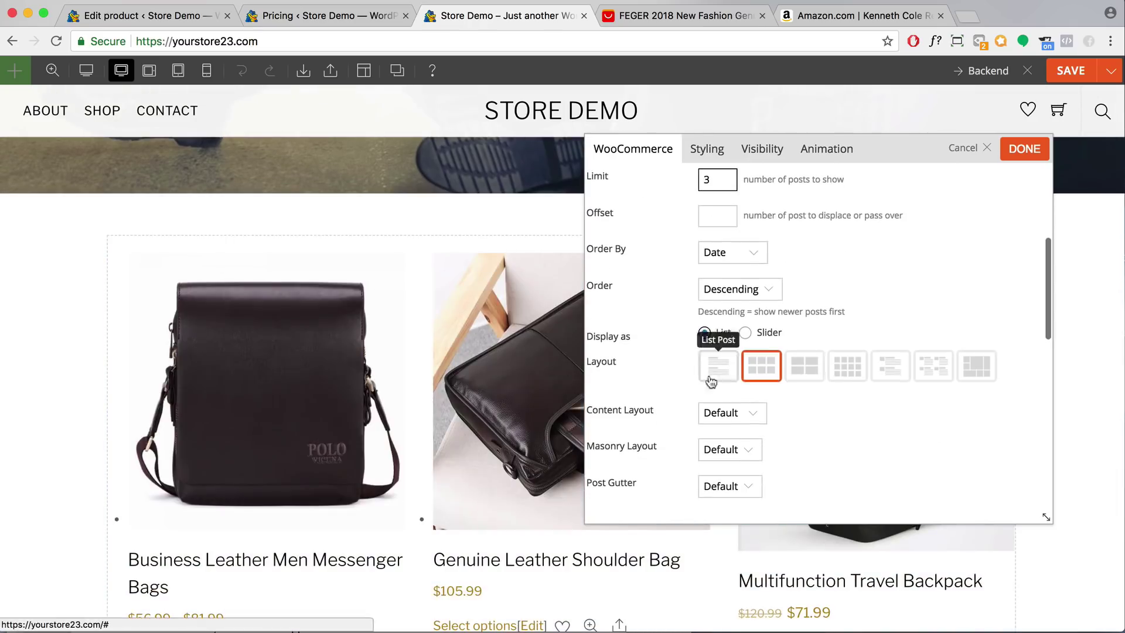
scroll(817, 375, "down", 5)
scroll(668, 370, "down", 3)
scroll(761, 372, "down", 5)
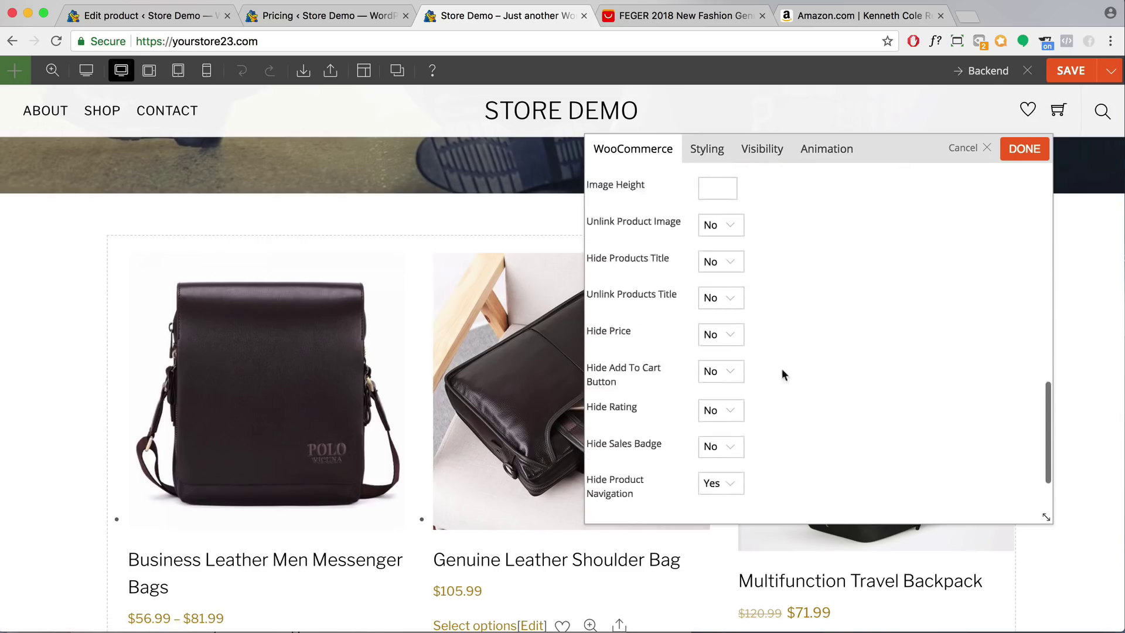
left_click(1024, 151)
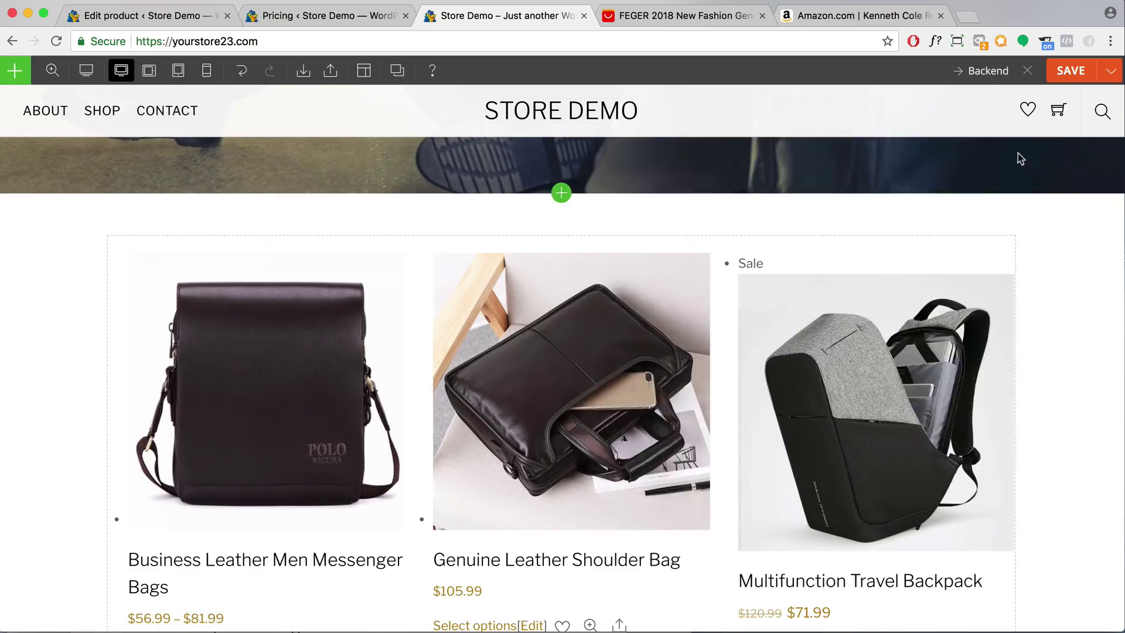
scroll(590, 345, "up", 3)
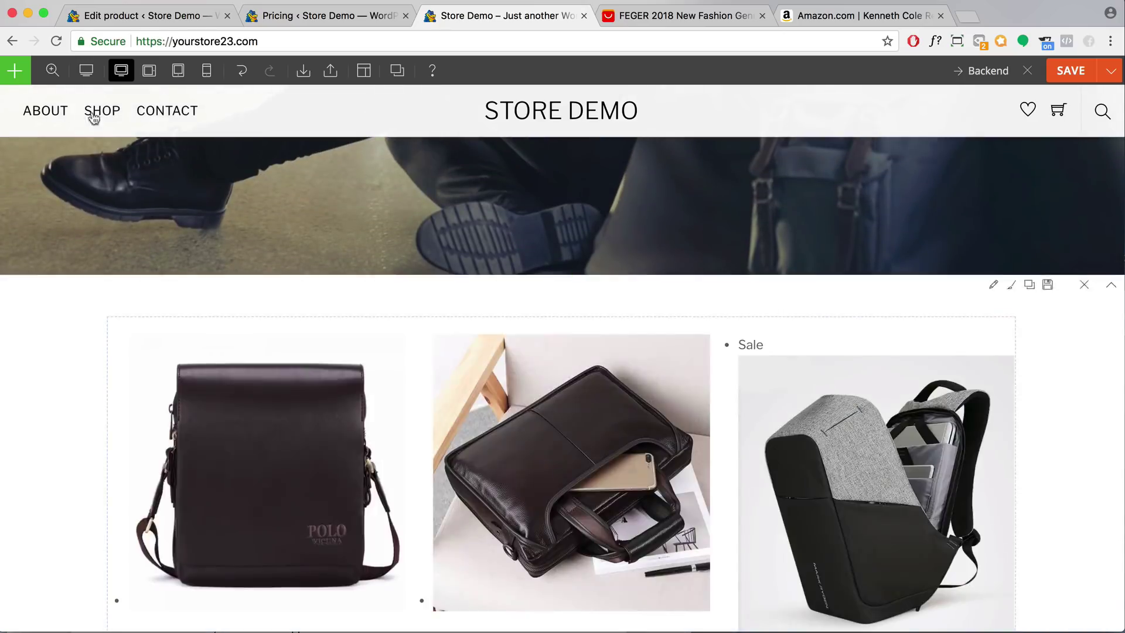
Add a Fancy Heading above the products with the sub heading 'Featured Products'
left_click(14, 70)
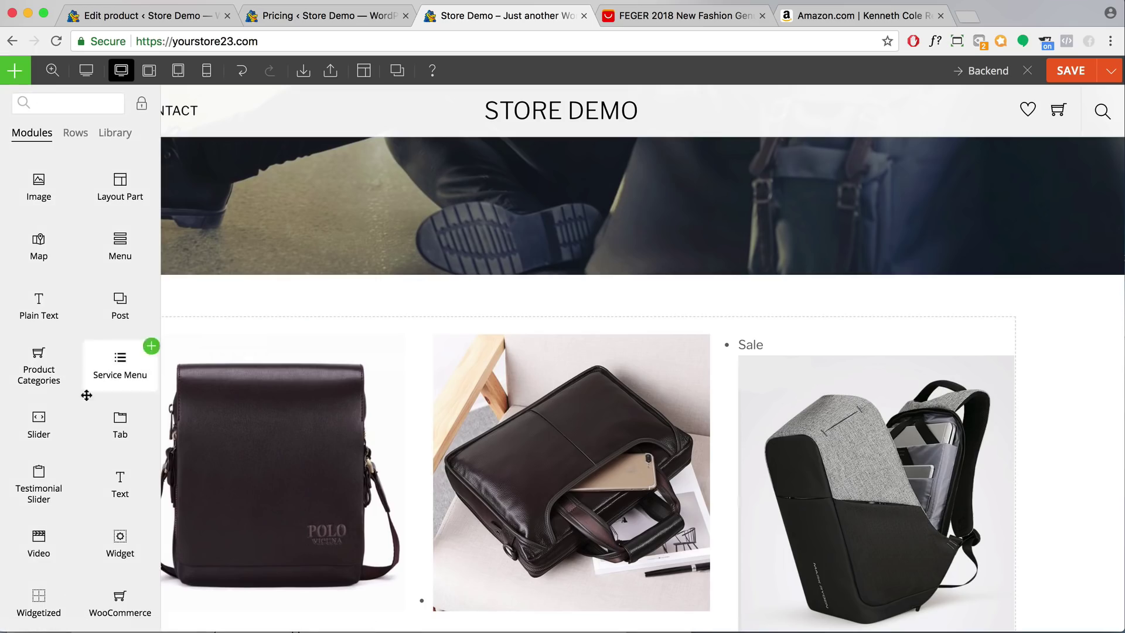
scroll(79, 334, "up", 5)
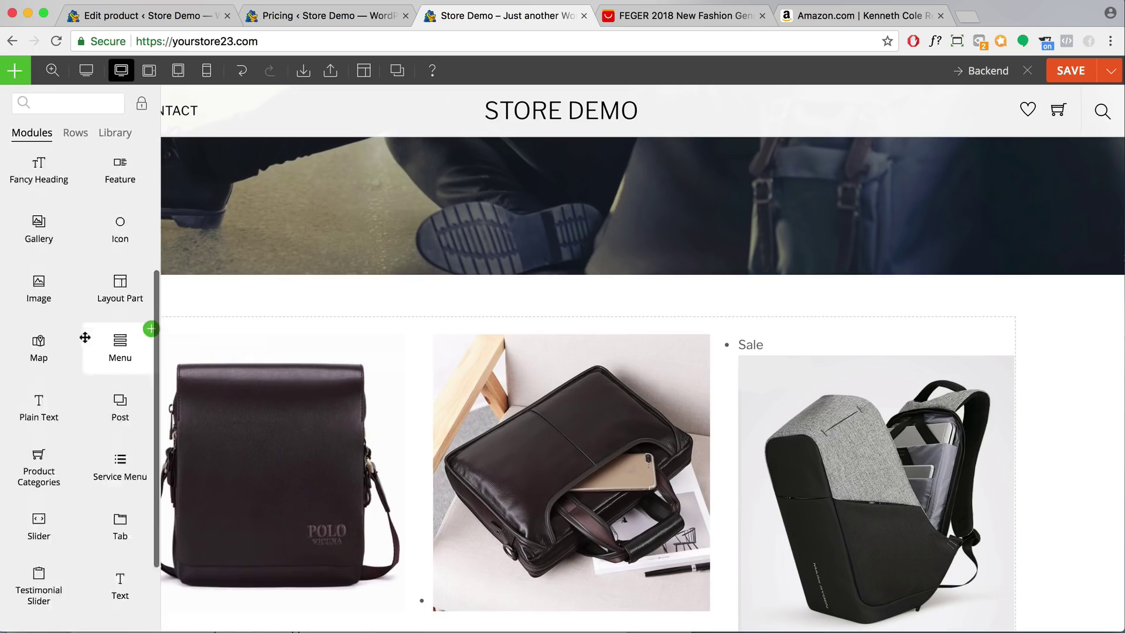
left_click_drag(27, 332, 573, 348)
left_click_drag(786, 218, 670, 217)
type("Featur")
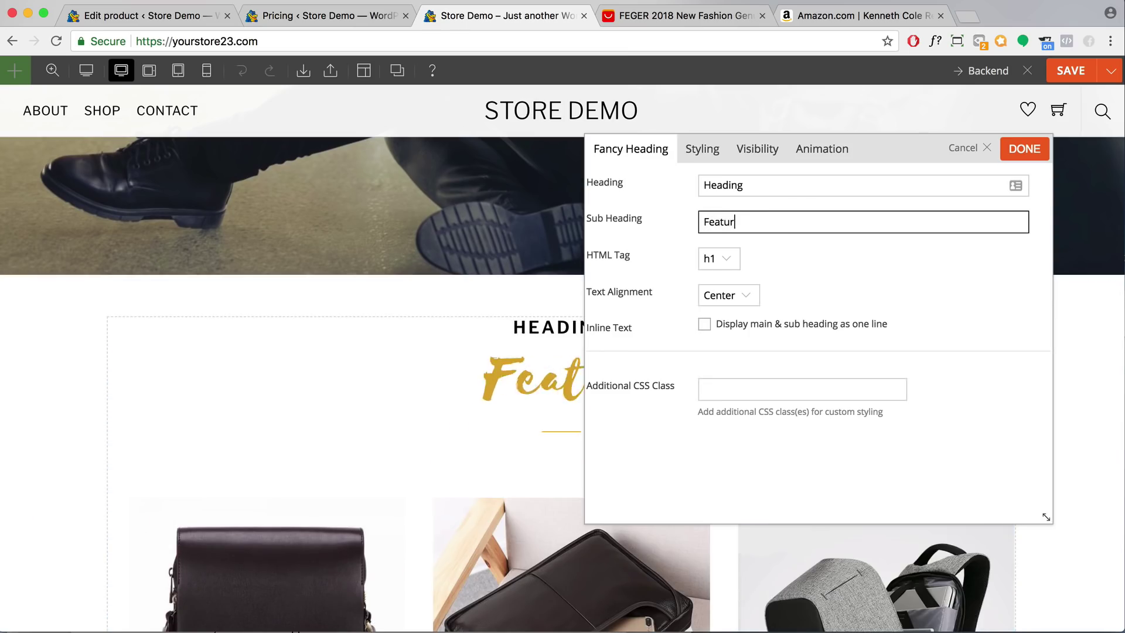
type("ed Products")
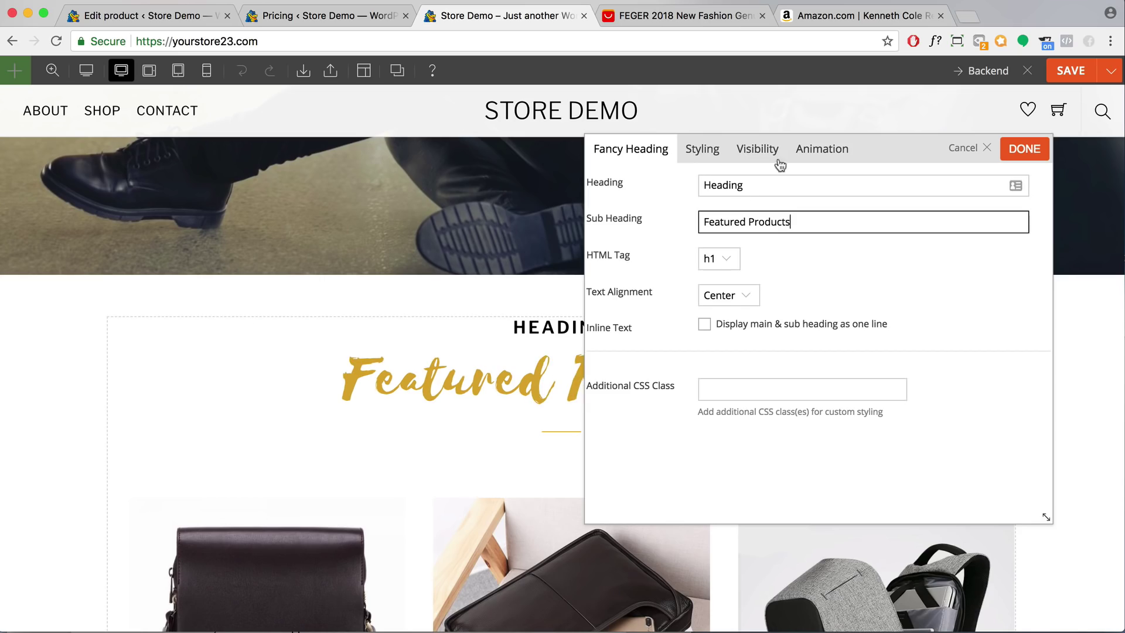
left_click_drag(779, 162, 974, 150)
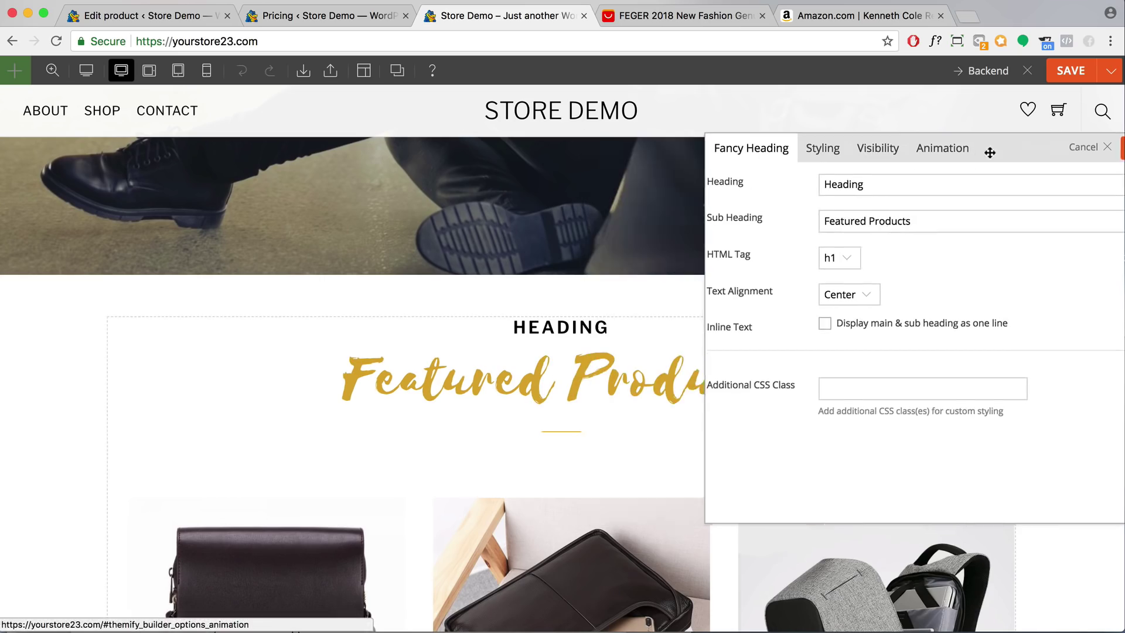
Set the fancy heading's main text to 'Our favourites' and confirm the module
left_click_drag(865, 190, 715, 184)
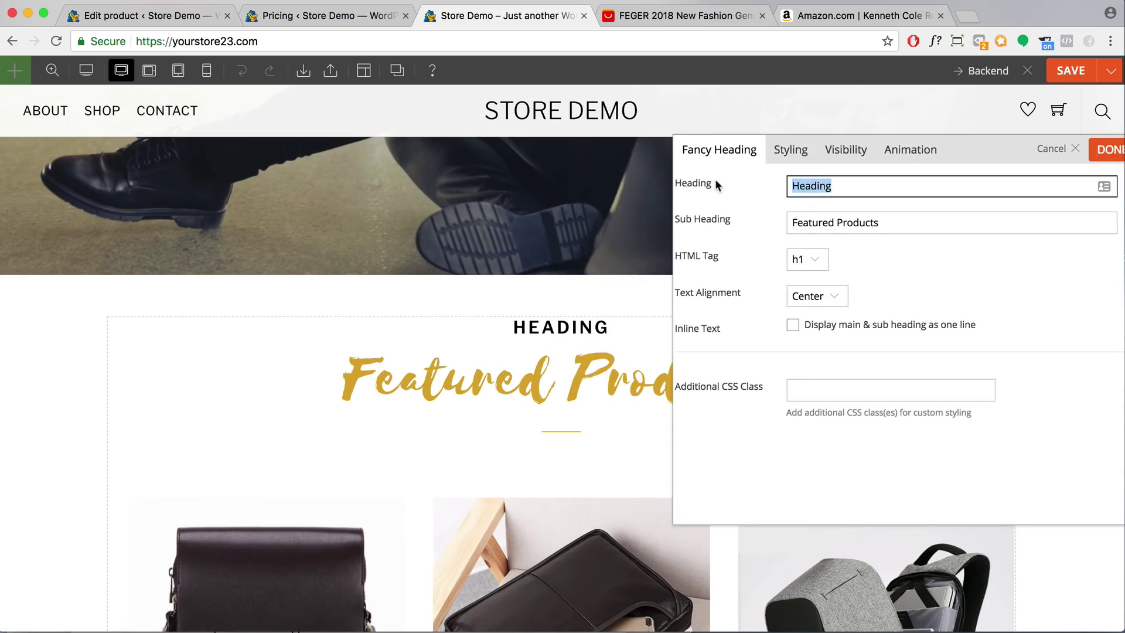
type("ur")
key("BackSpace")
key("BackSpace")
type("Our favourites!")
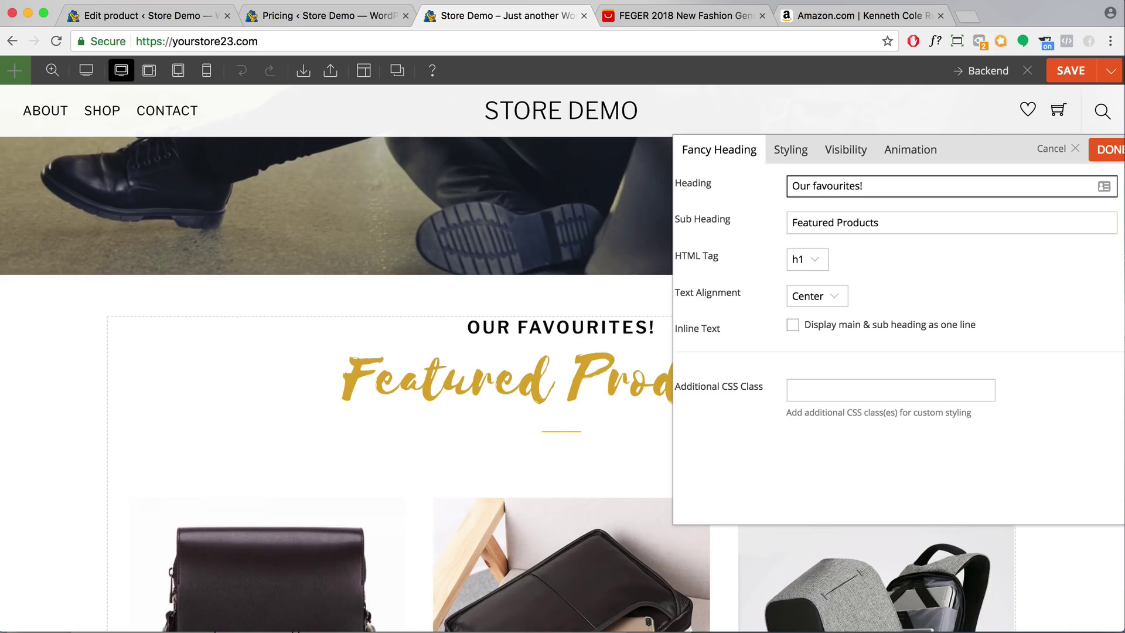
key("BackSpace")
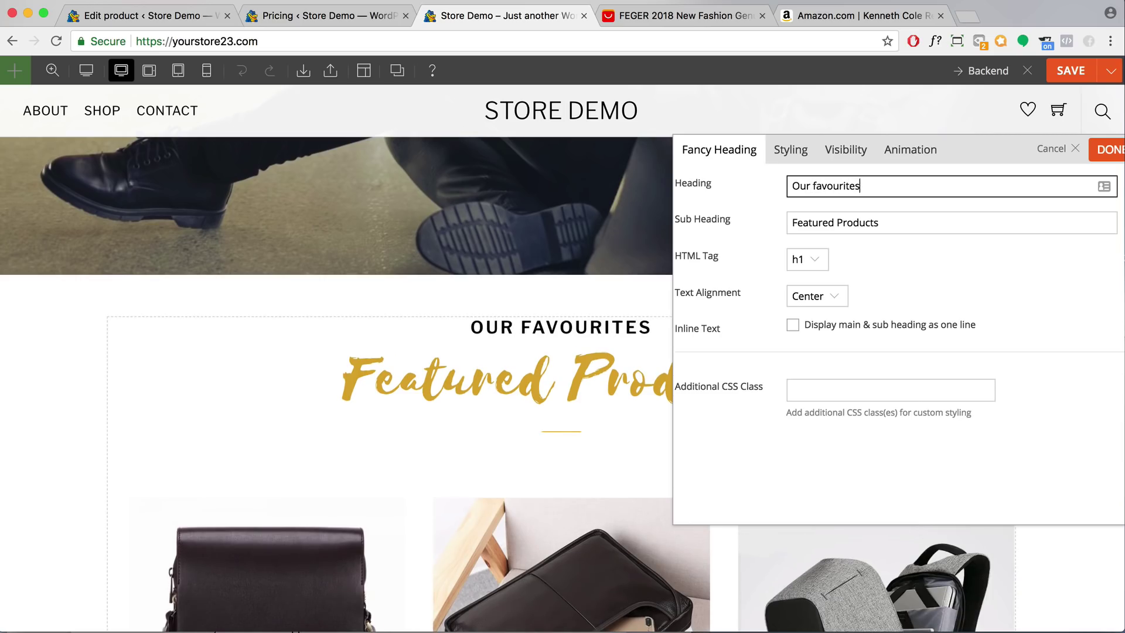
left_click_drag(964, 148, 914, 151)
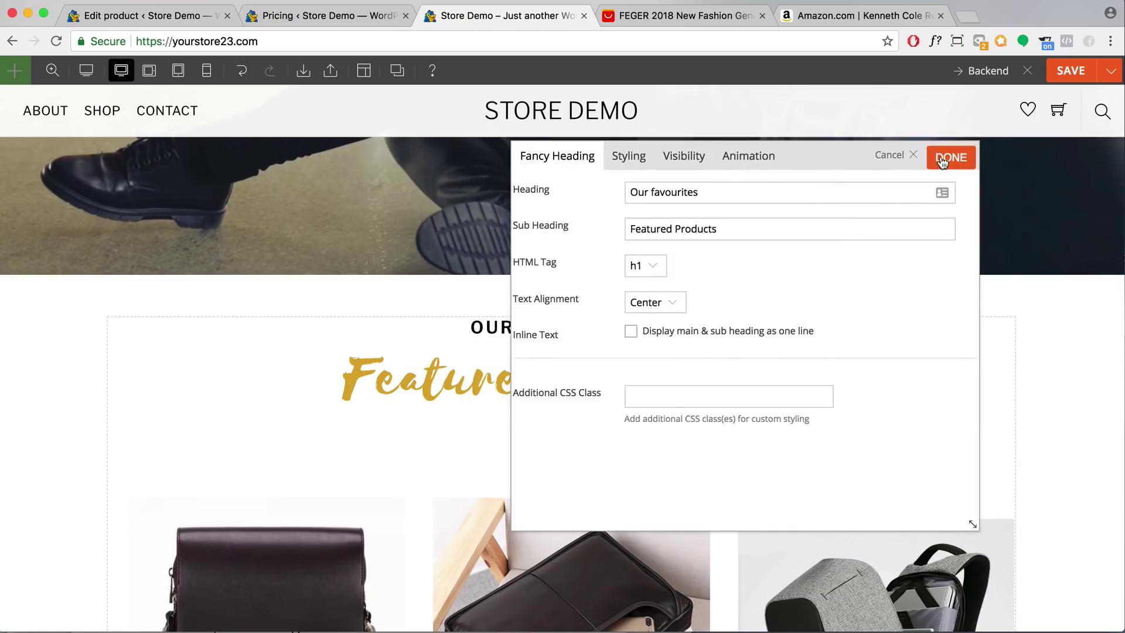
left_click(946, 153)
scroll(788, 256, "down", 6)
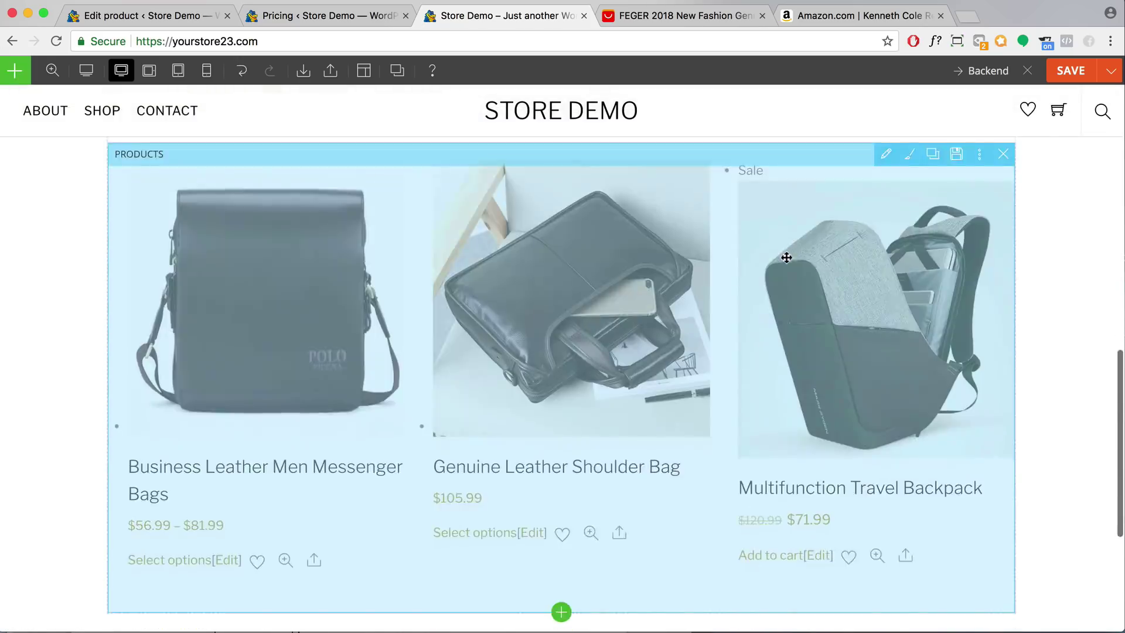
In the heading row's styling, set padding per side with 5% top padding
scroll(786, 258, "up", 5)
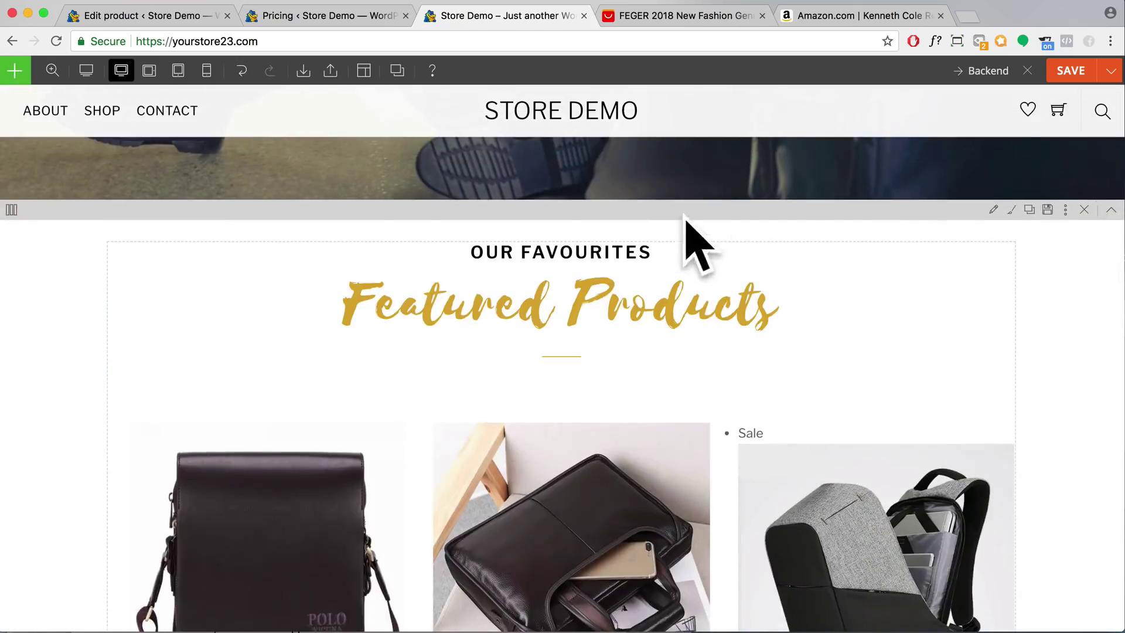
scroll(670, 228, "down", 8)
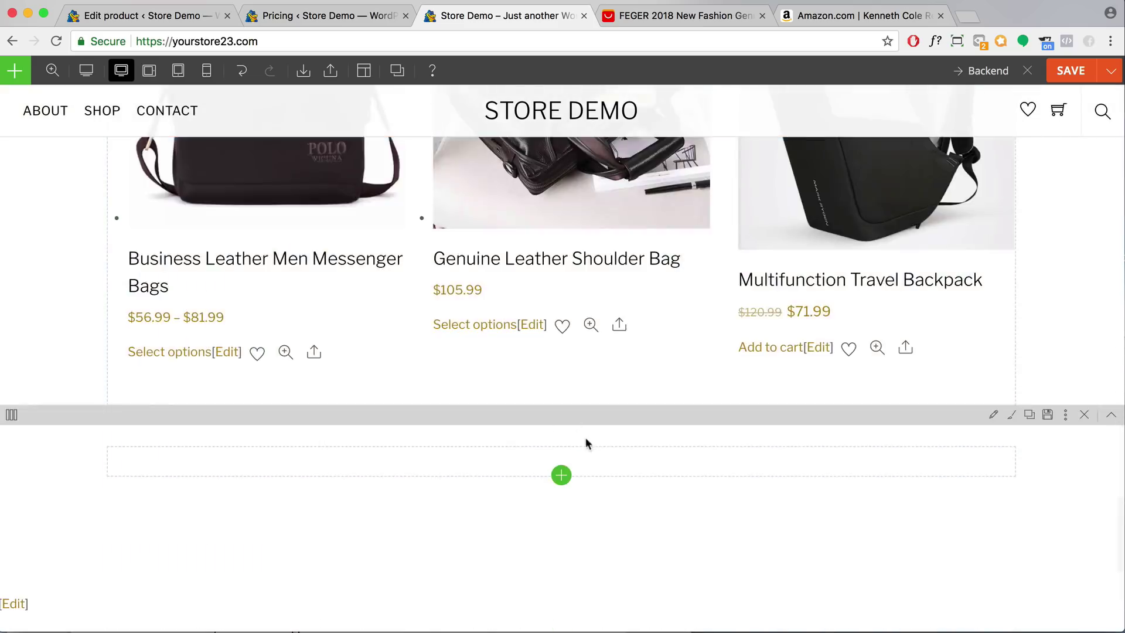
scroll(641, 411, "up", 3)
scroll(641, 411, "up", 6)
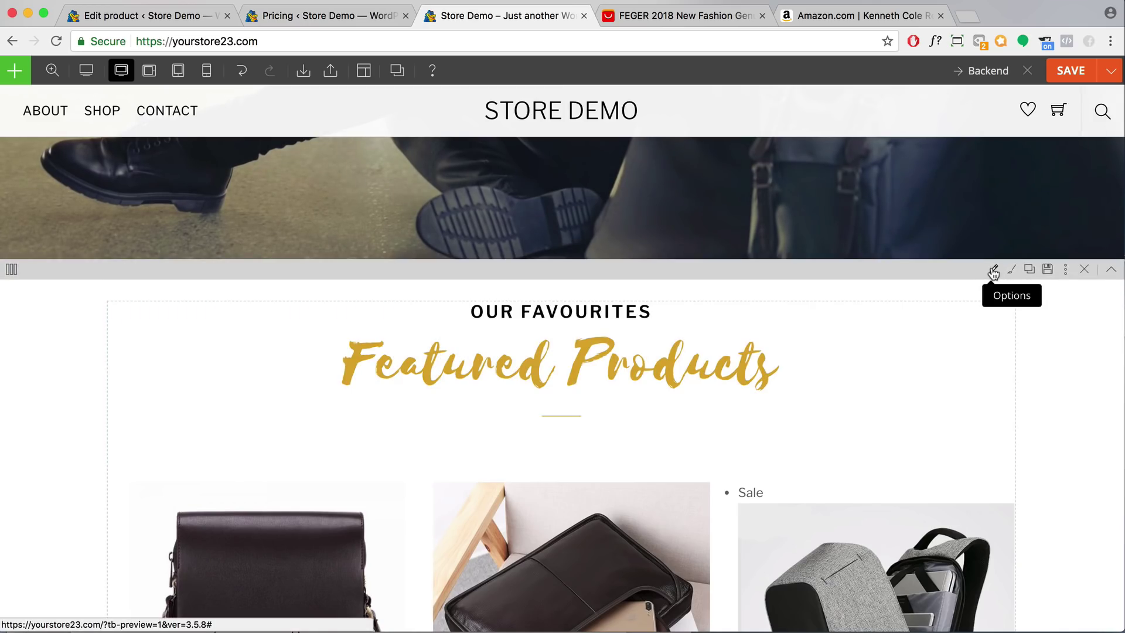
left_click(994, 273)
left_click(621, 157)
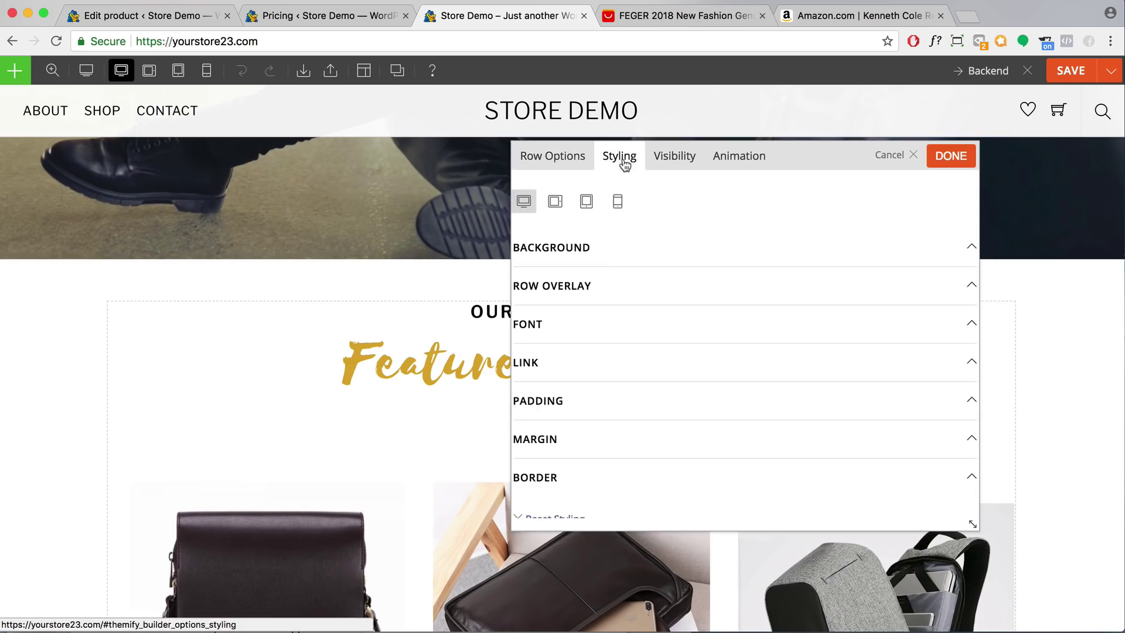
scroll(648, 332, "down", 1)
left_click(592, 372)
scroll(593, 374, "down", 2)
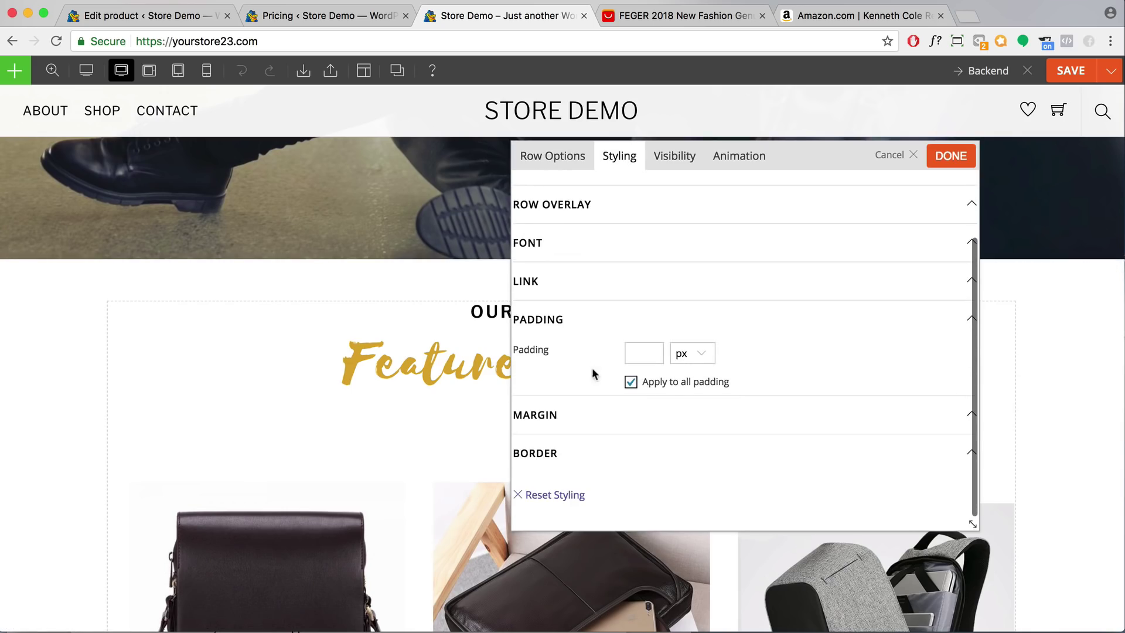
left_click(631, 383)
left_click(646, 352)
type("5")
left_click(693, 359)
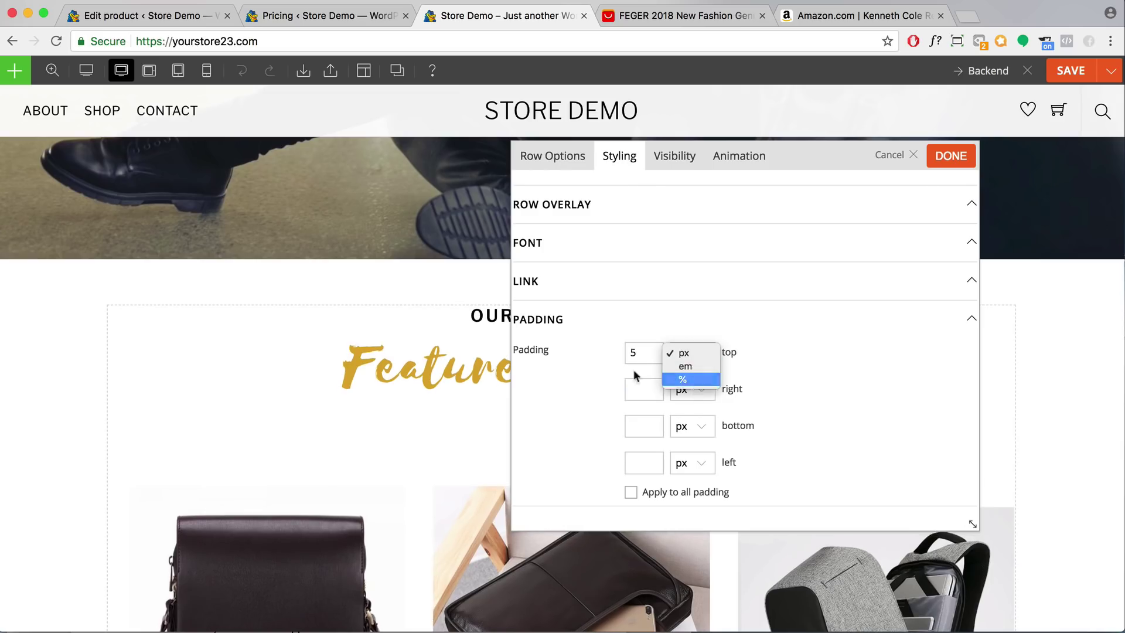
left_click(667, 380)
Set the row's bottom padding to 5%, then save the home page and close the builder
scroll(455, 319, "down", 6)
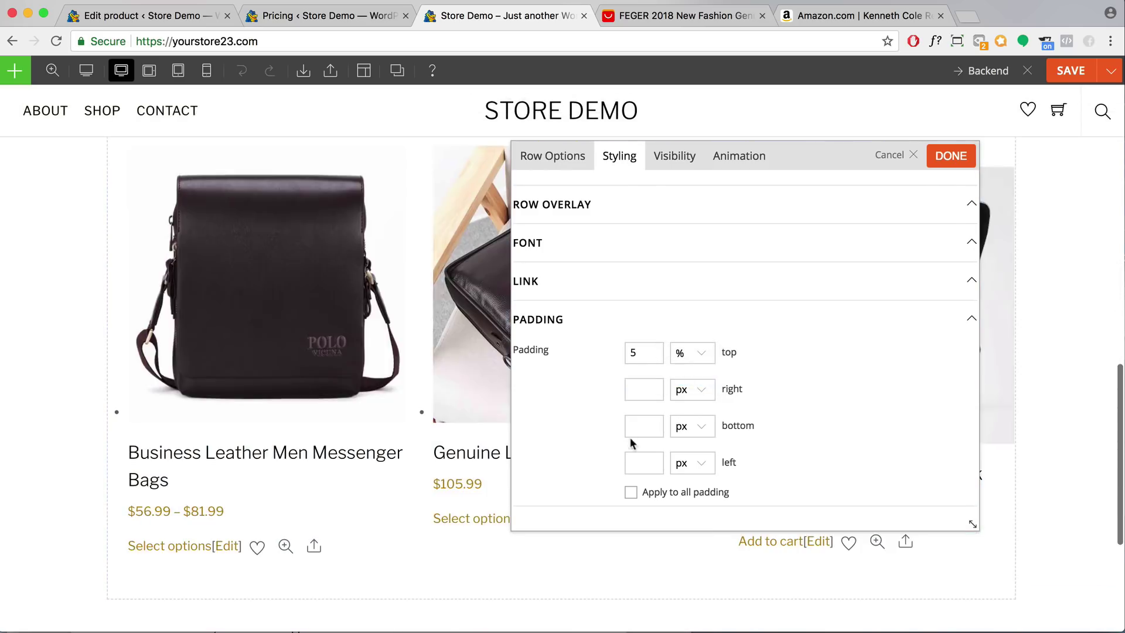
left_click(645, 427)
type("5")
left_click(701, 427)
left_click(673, 455)
scroll(406, 382, "down", 4)
scroll(406, 382, "up", 10)
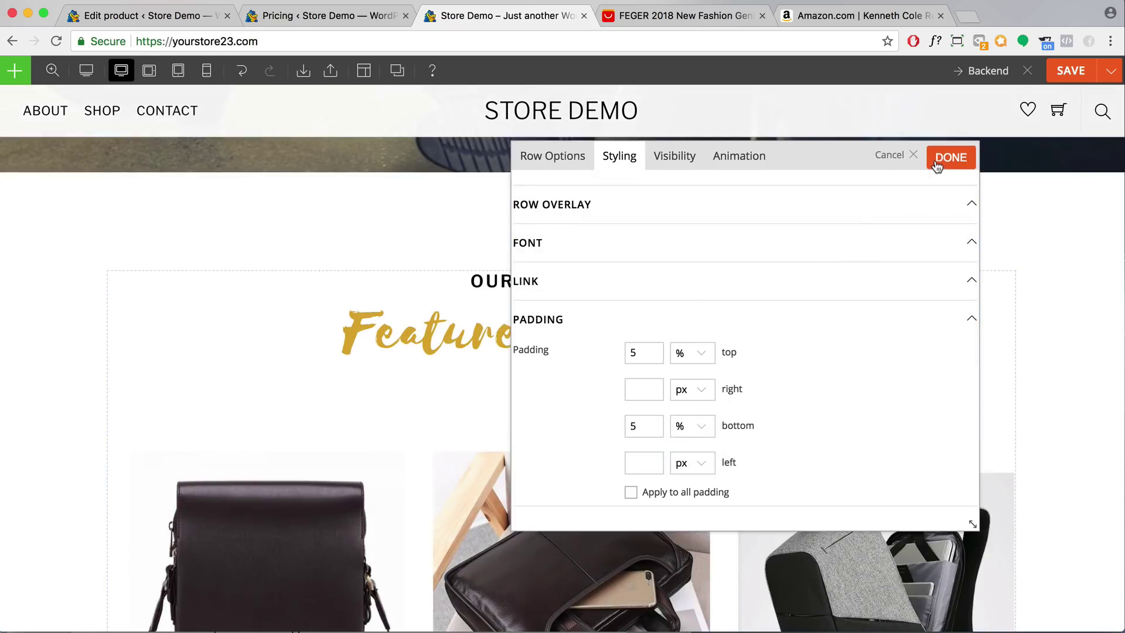
left_click(950, 155)
left_click(1071, 71)
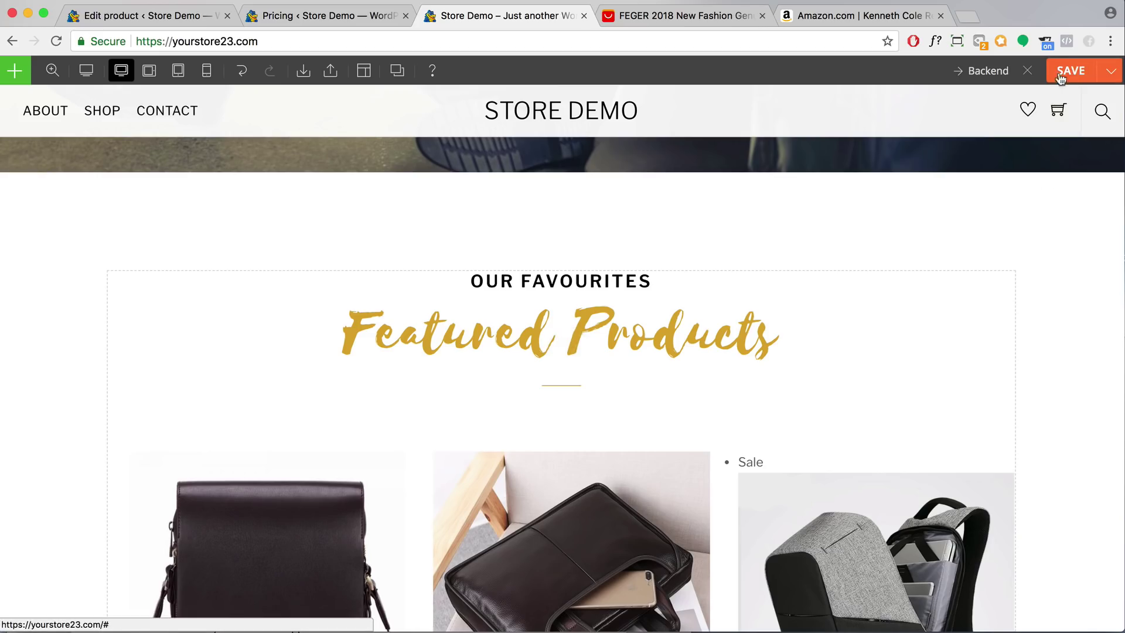
left_click(1028, 70)
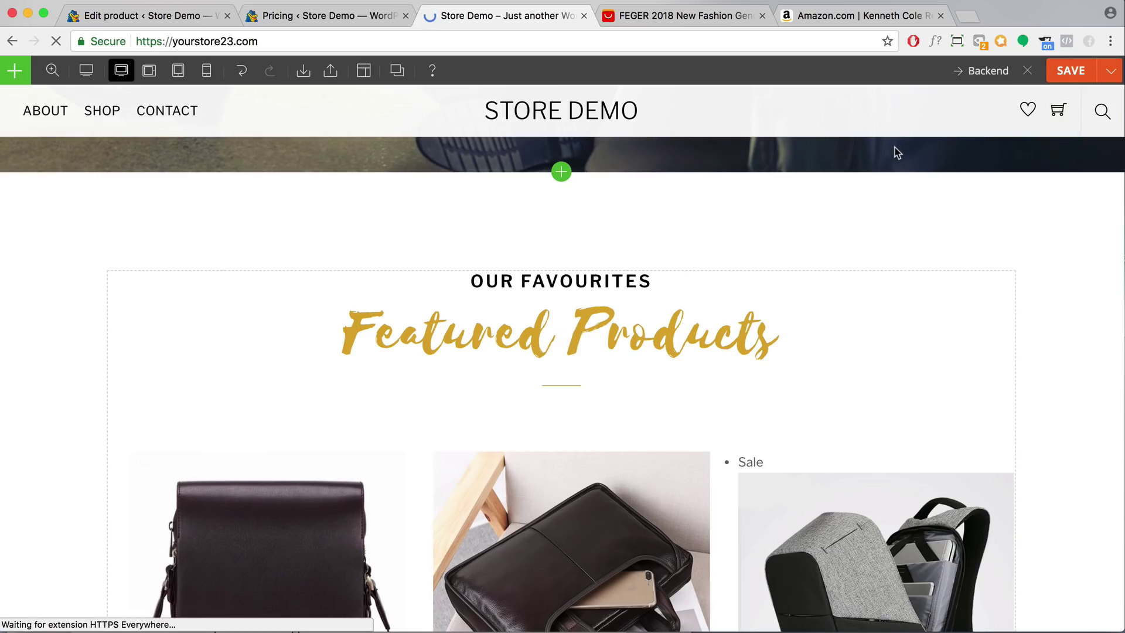
Go from the home page to the store's Shop page
scroll(823, 206, "down", 10)
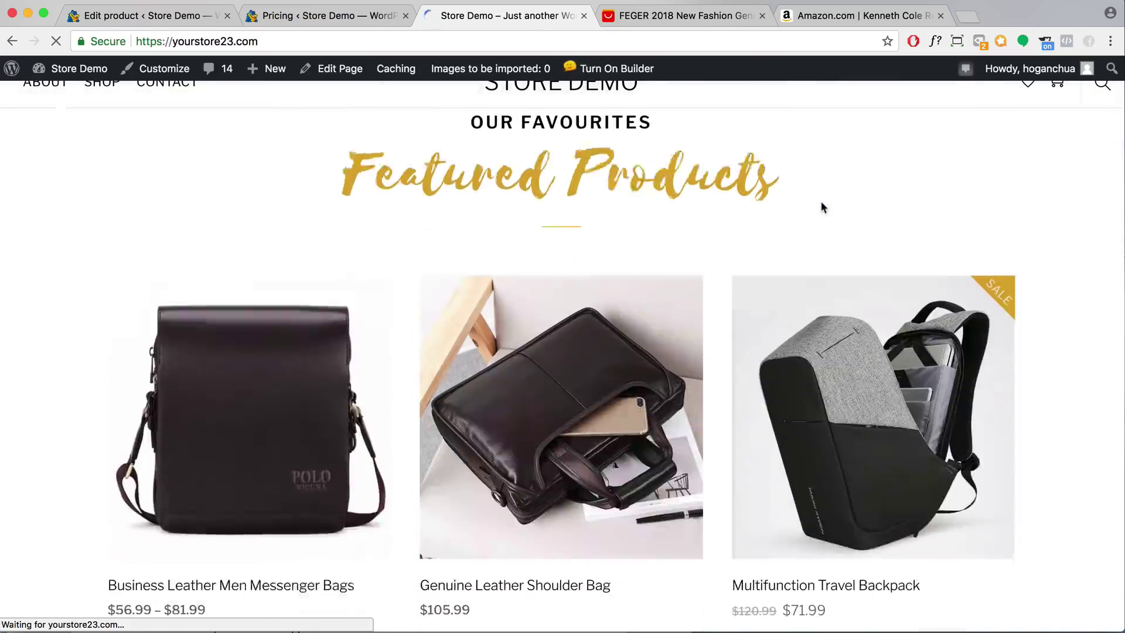
scroll(824, 207, "up", 5)
scroll(824, 207, "up", 8)
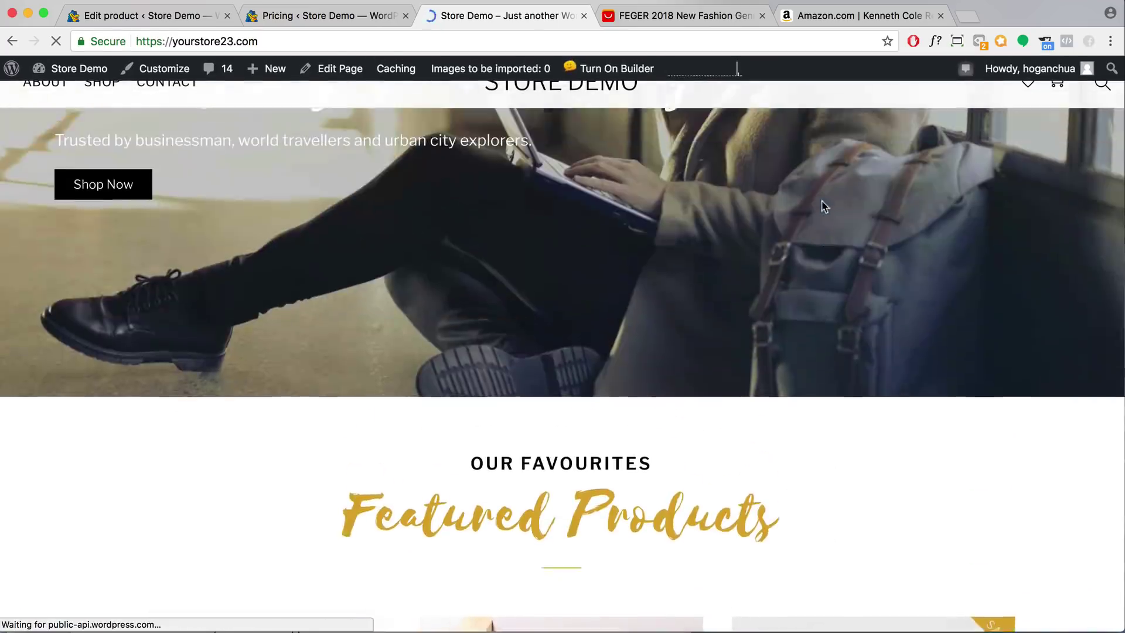
scroll(823, 207, "down", 4)
scroll(821, 199, "down", 3)
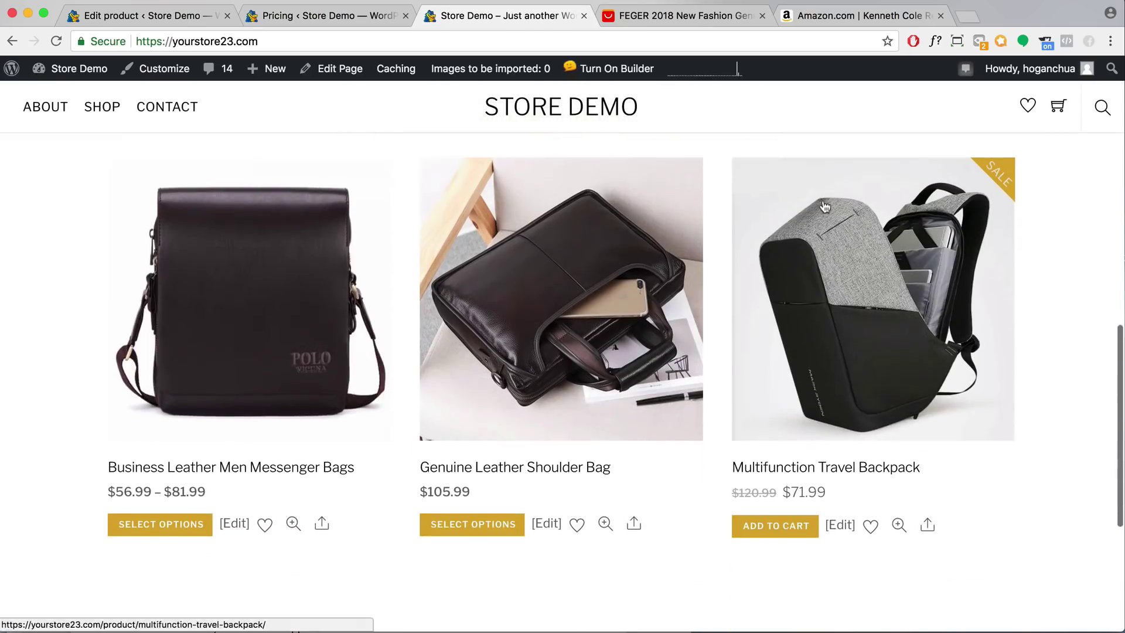
left_click(102, 112)
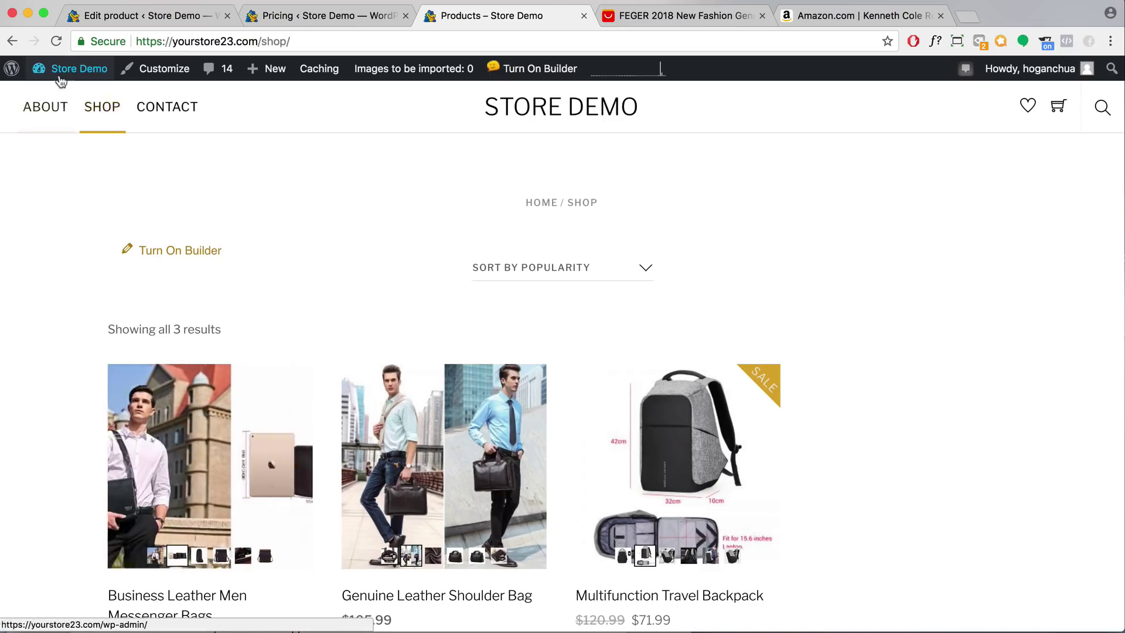
Return to the admin Dashboard and find Product Filters in the sidebar
mouse_move(70, 68)
left_click(54, 100)
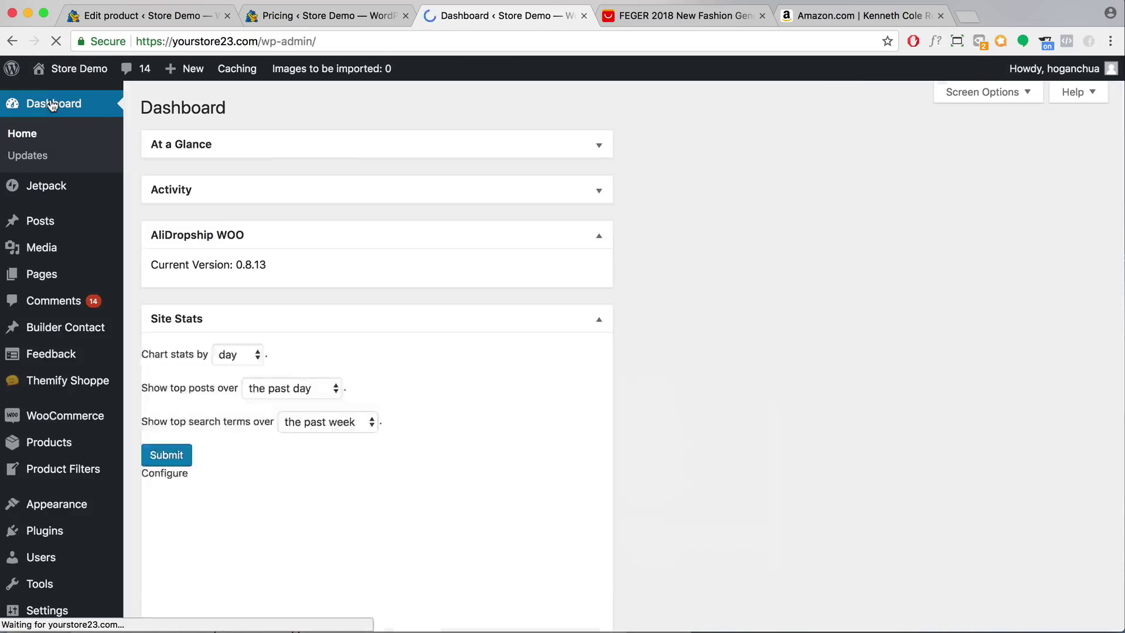
scroll(88, 273, "down", 3)
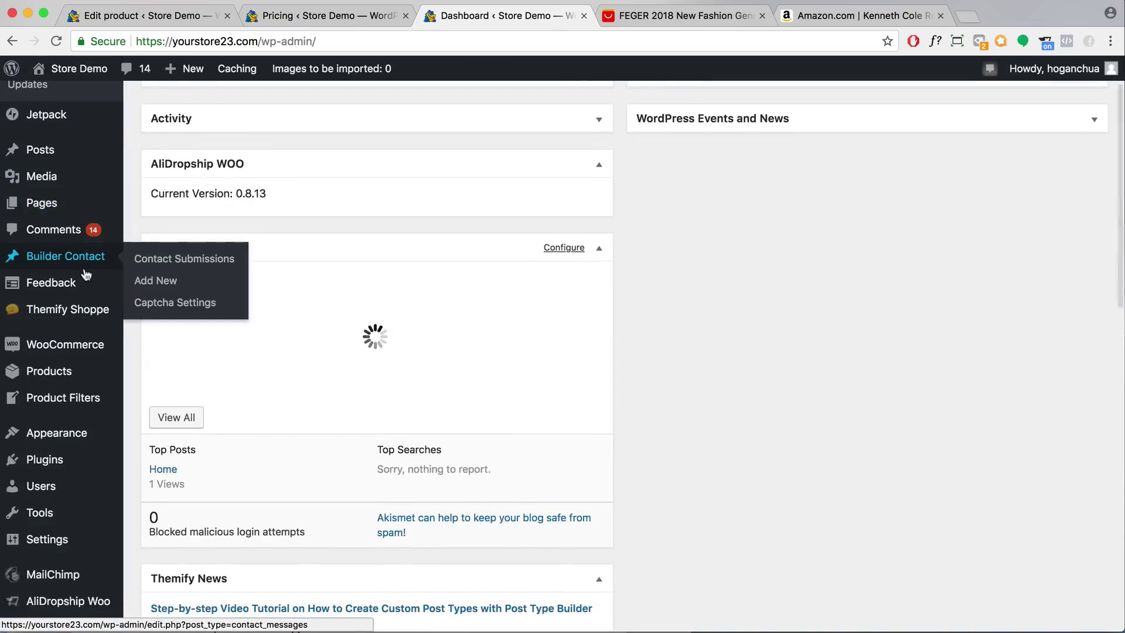
mouse_move(41, 386)
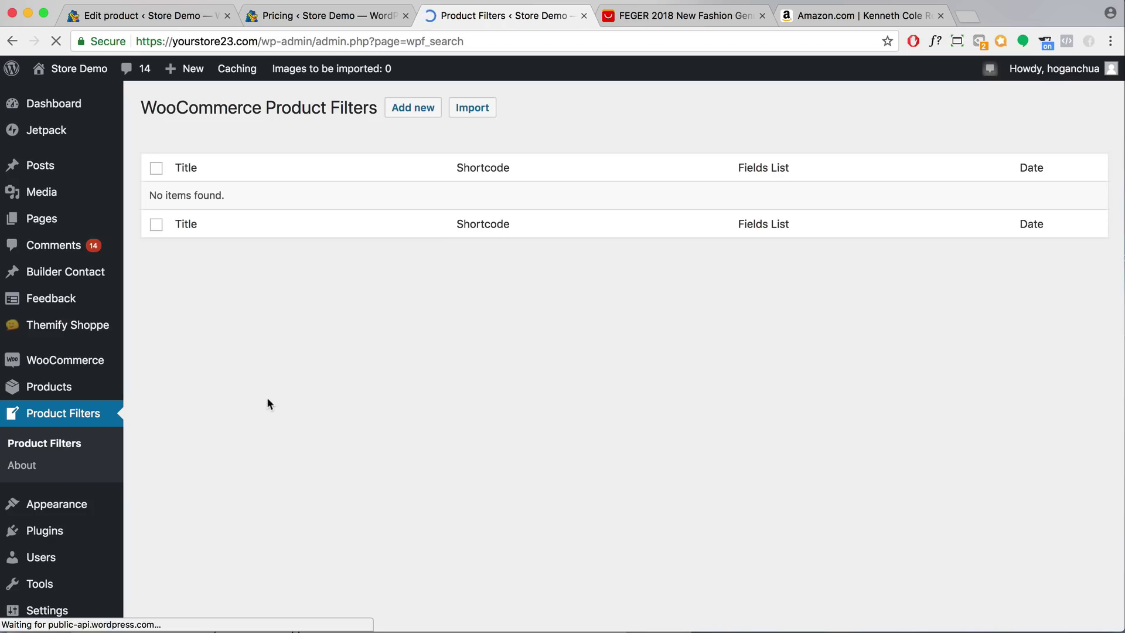
Start a new filter form titled Shop Page and add a Product Title field
left_click(413, 109)
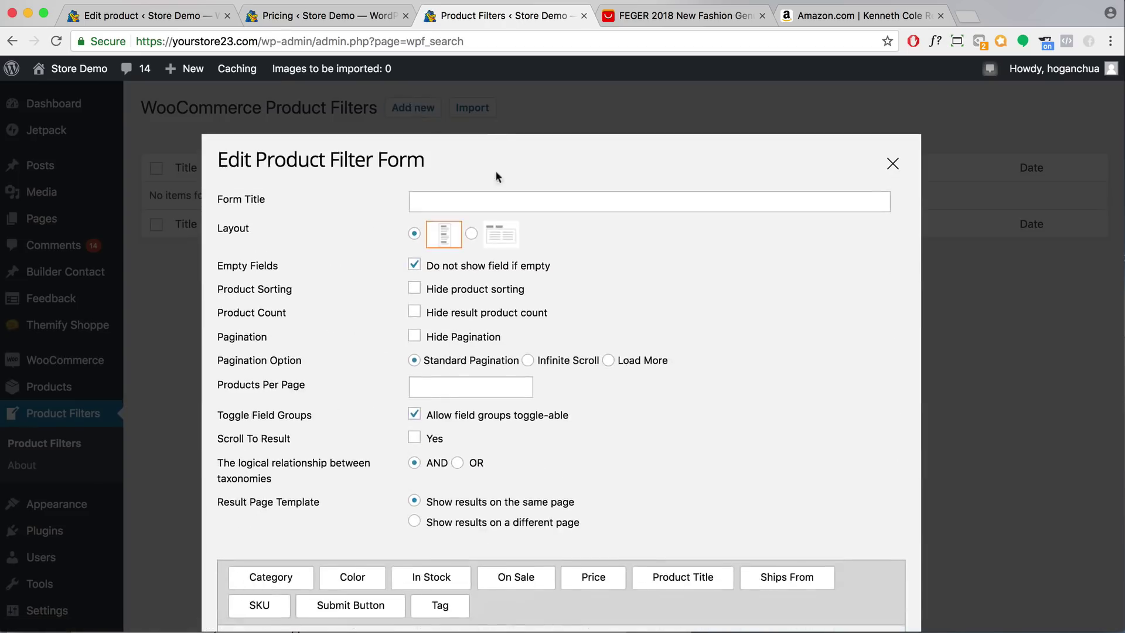
left_click(482, 196)
type("Shop Page")
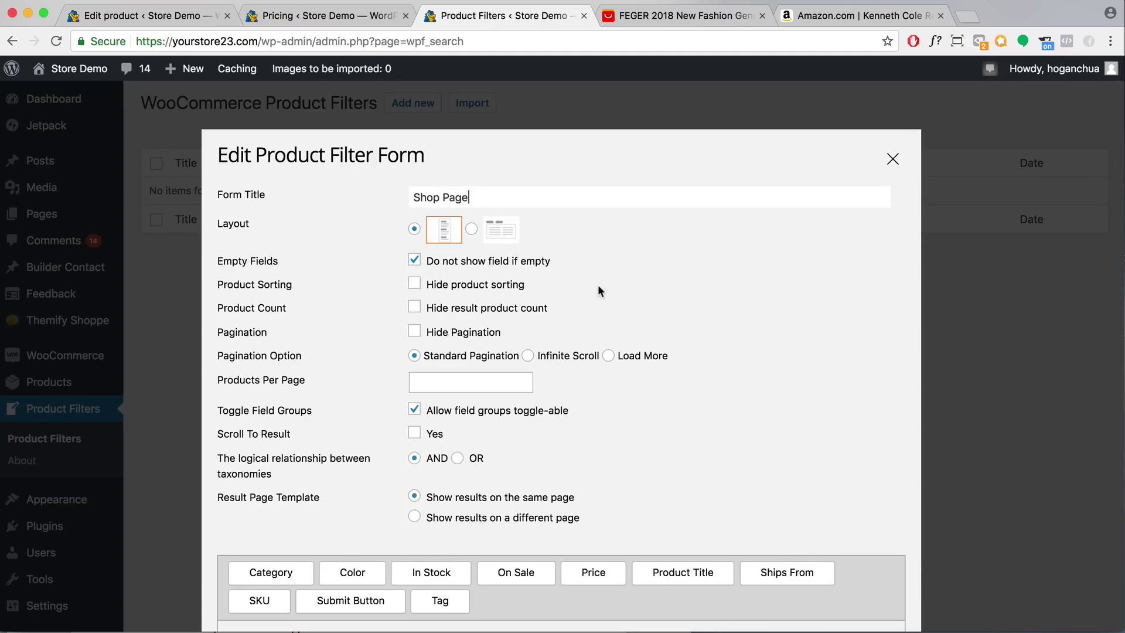
scroll(598, 283, "down", 3)
scroll(541, 326, "down", 3)
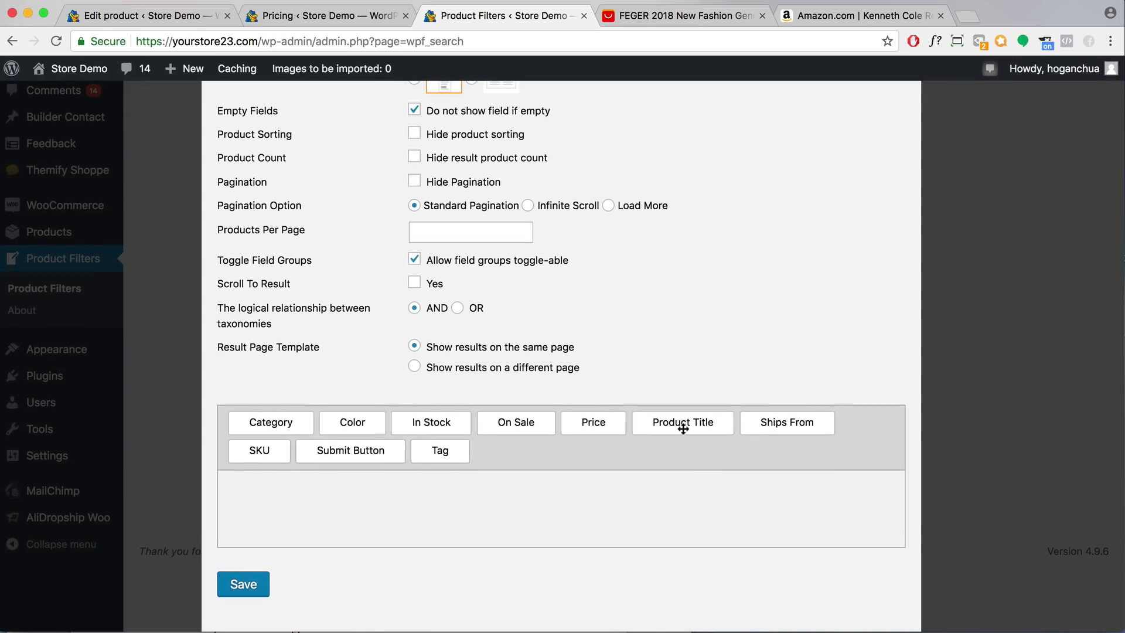
left_click_drag(686, 421, 348, 495)
left_click(510, 527)
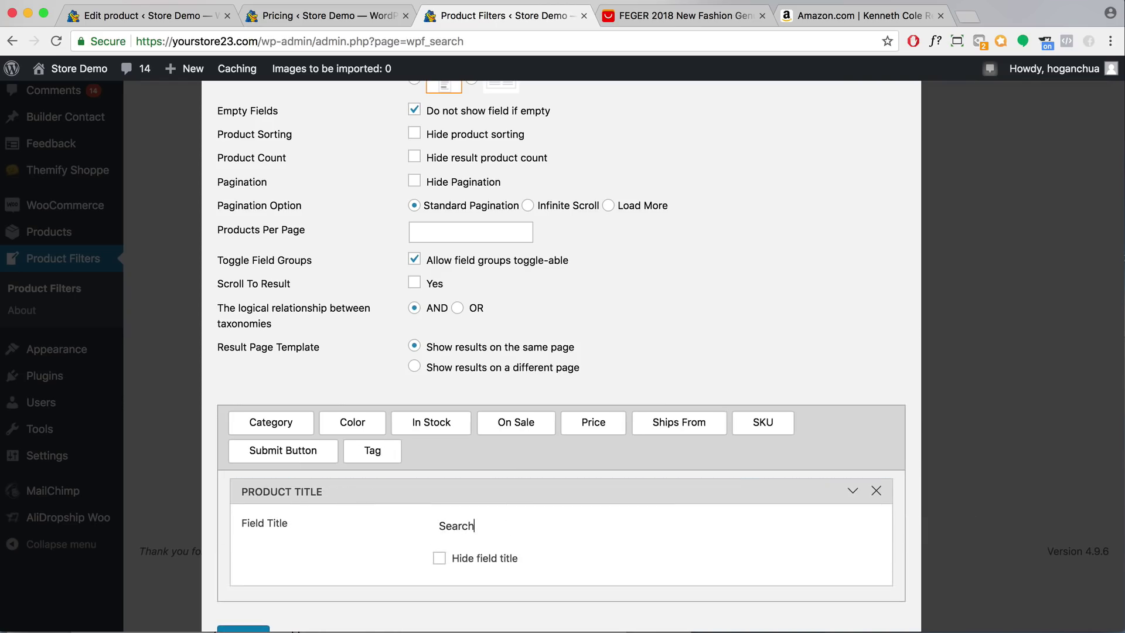
scroll(523, 528, "down", 2)
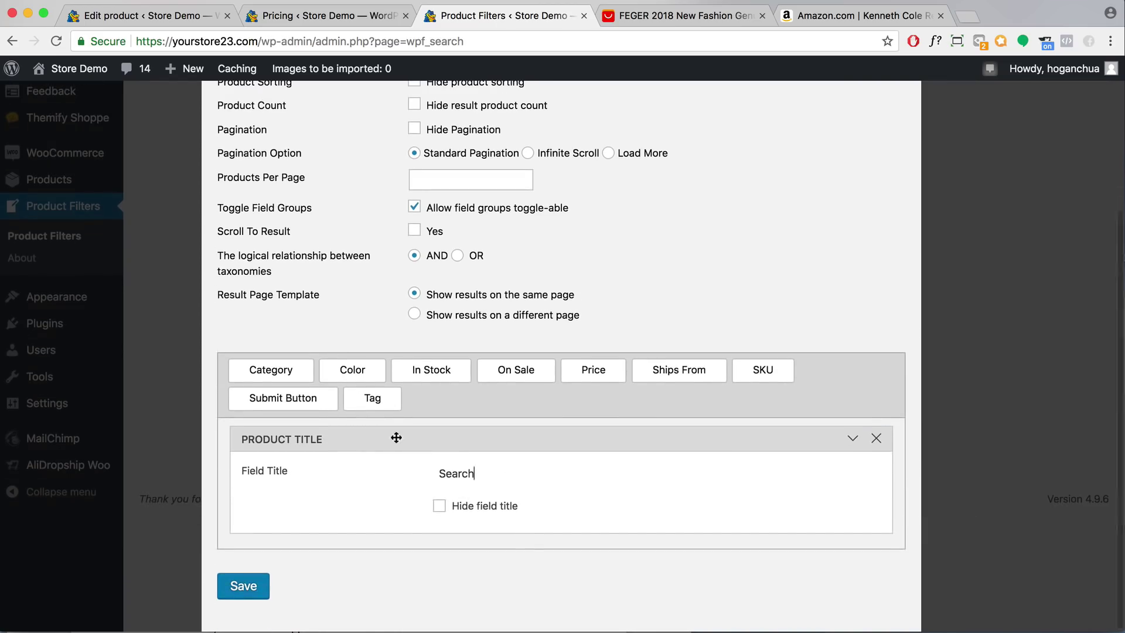
Add Price and Category fields, showing categories as radio buttons
left_click_drag(590, 372, 281, 549)
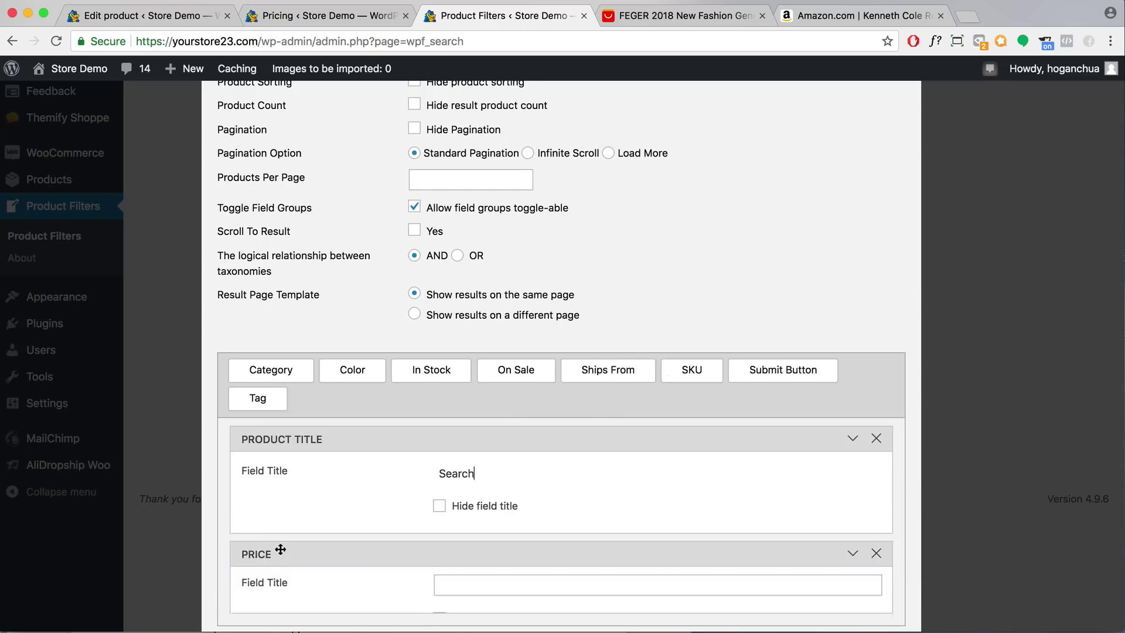
scroll(332, 519, "down", 5)
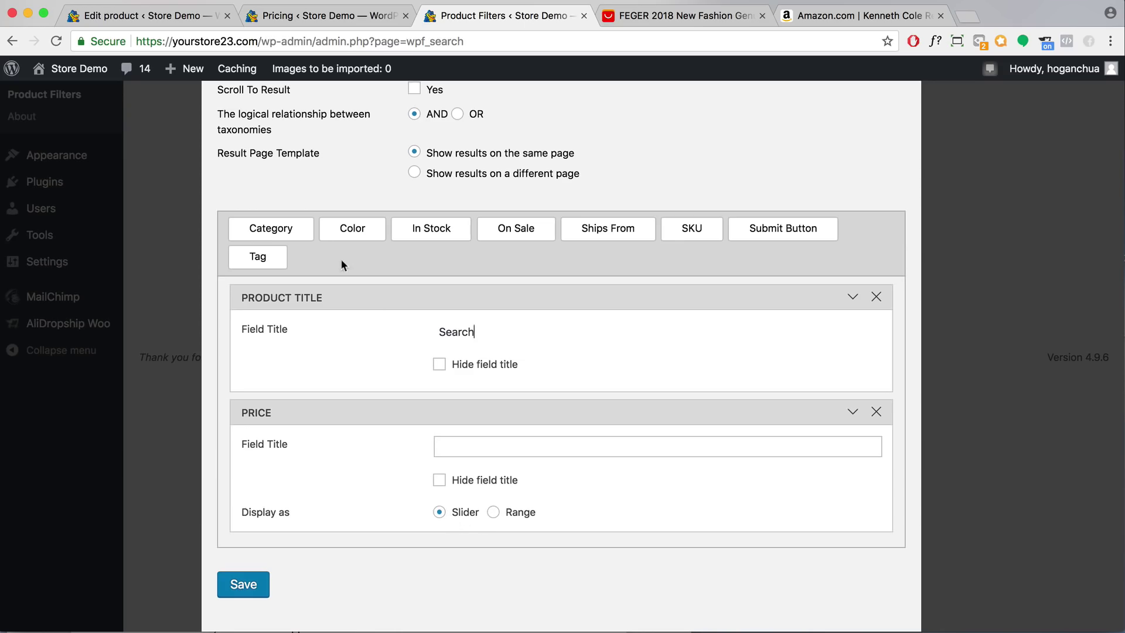
left_click_drag(279, 228, 378, 454)
scroll(381, 454, "down", 5)
scroll(385, 454, "down", 5)
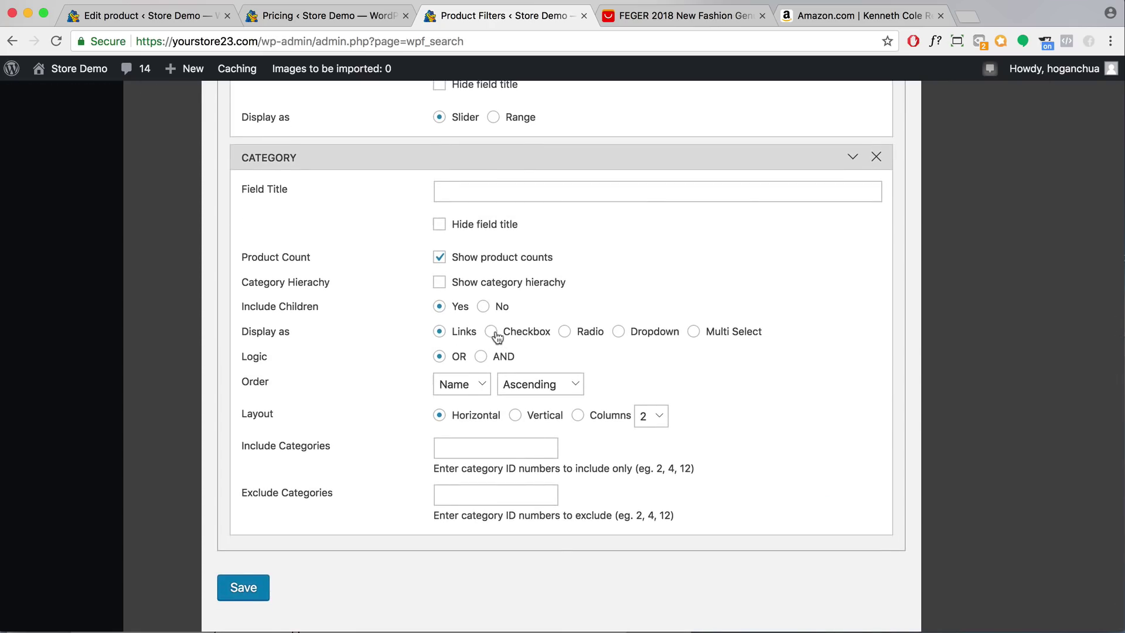
left_click(564, 332)
scroll(565, 328, "down", 1)
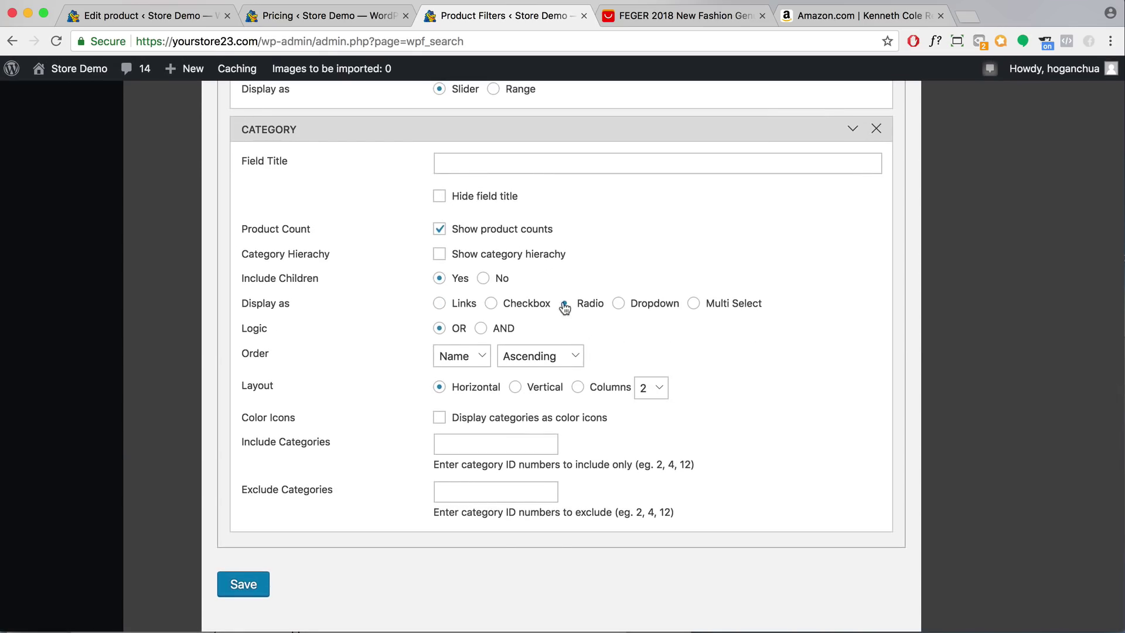
scroll(565, 305, "up", 10)
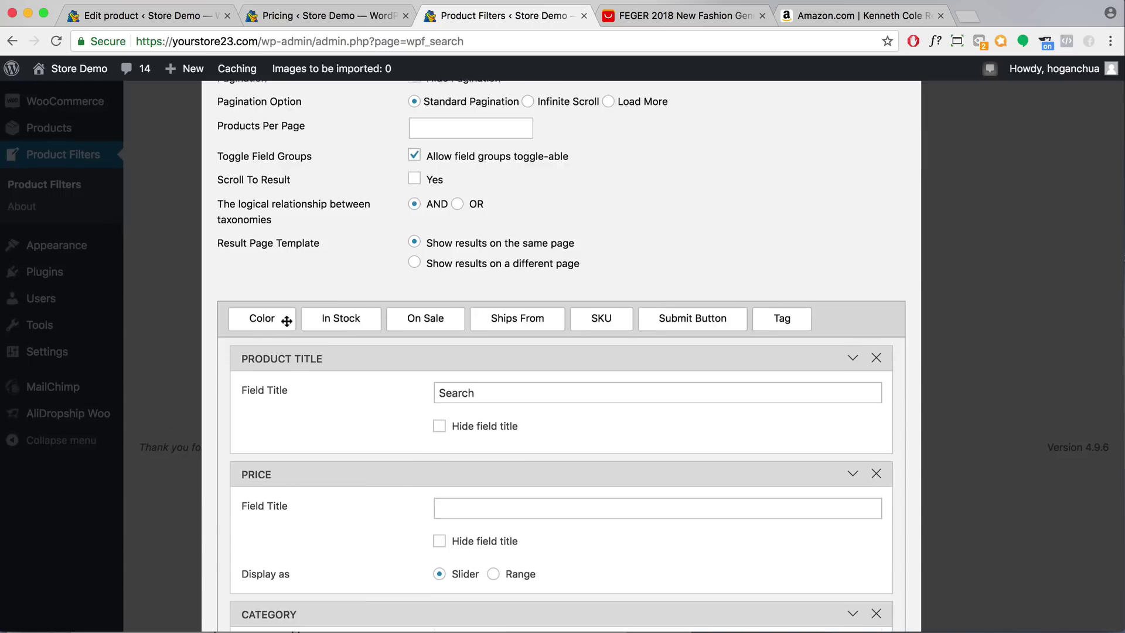
scroll(420, 191, "down", 4)
Add an On Sale field below Category and save the filter form
left_click_drag(421, 116, 284, 525)
scroll(389, 478, "up", 10)
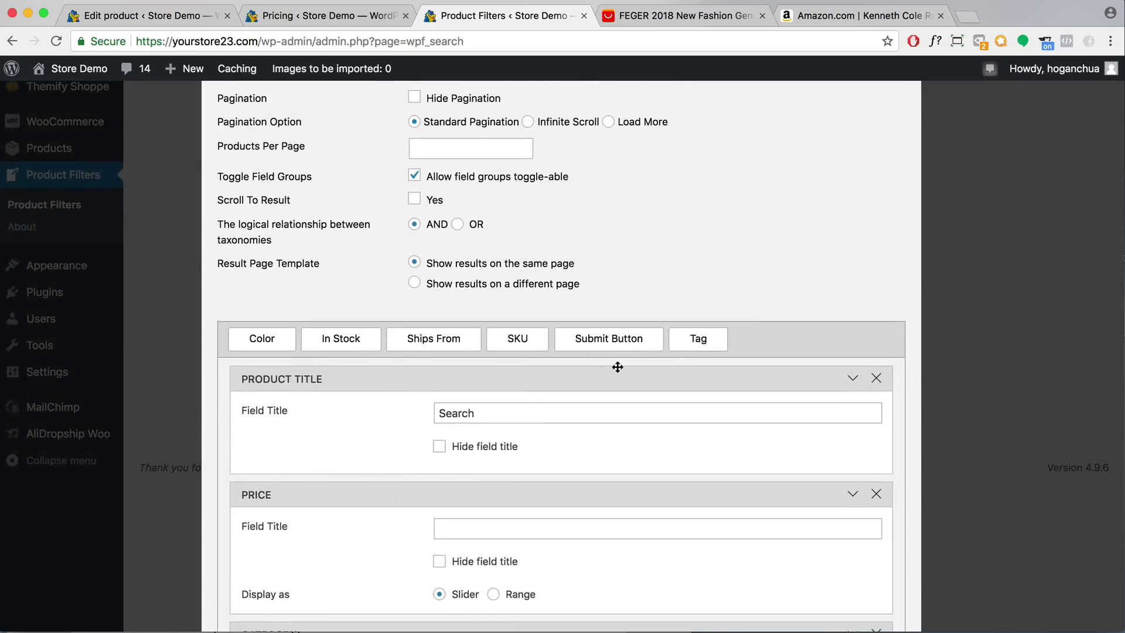
scroll(599, 382, "down", 10)
left_click(246, 585)
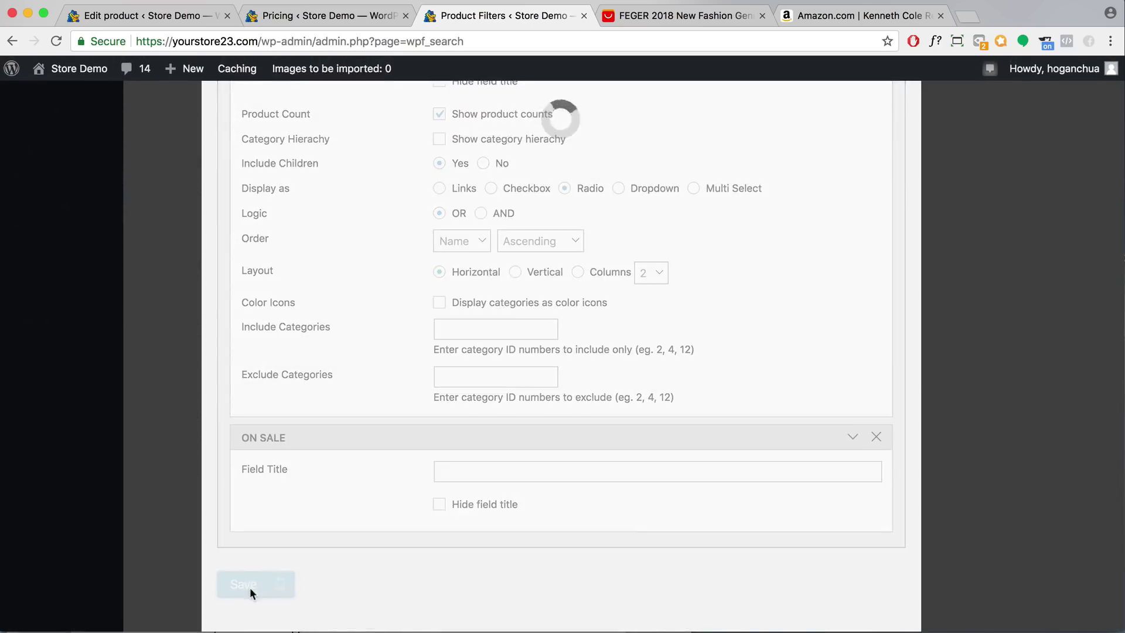
scroll(516, 547, "down", 1)
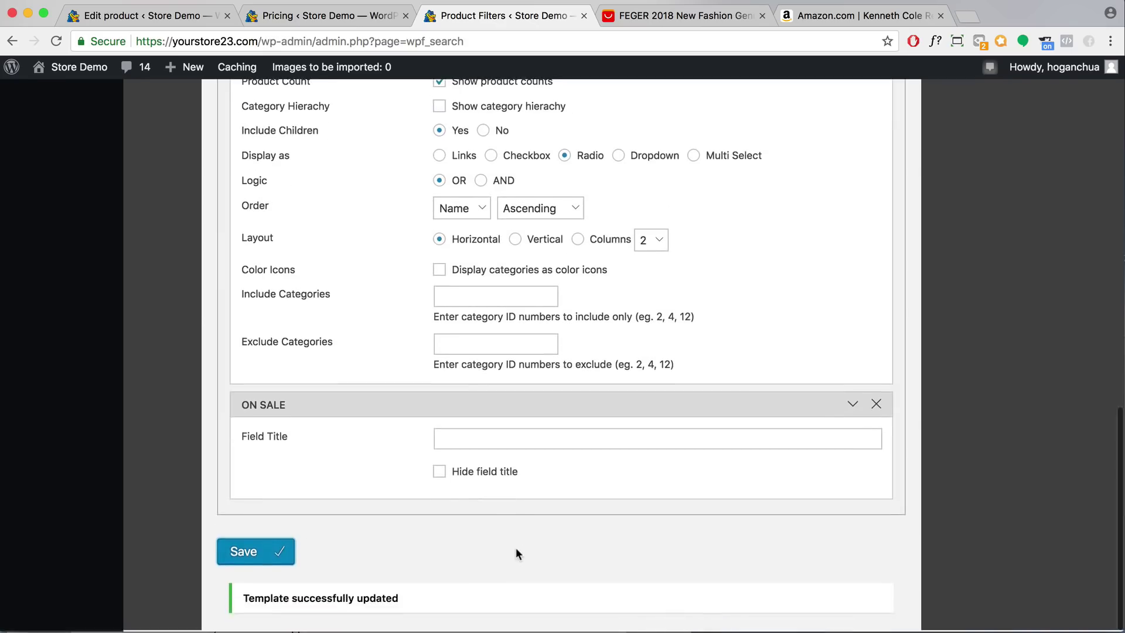
scroll(520, 559, "up", 15)
Copy the [searchandfilter id="shop_page"] shortcode and go to the Widgets screen
left_click(896, 171)
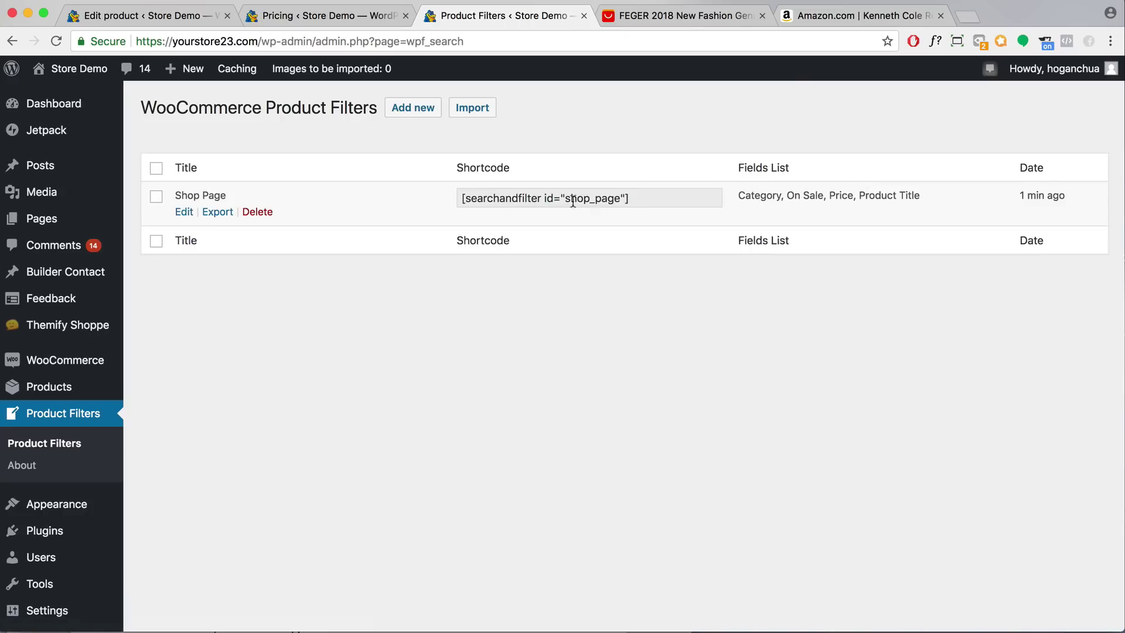
left_click_drag(643, 199, 454, 203)
key("super+c")
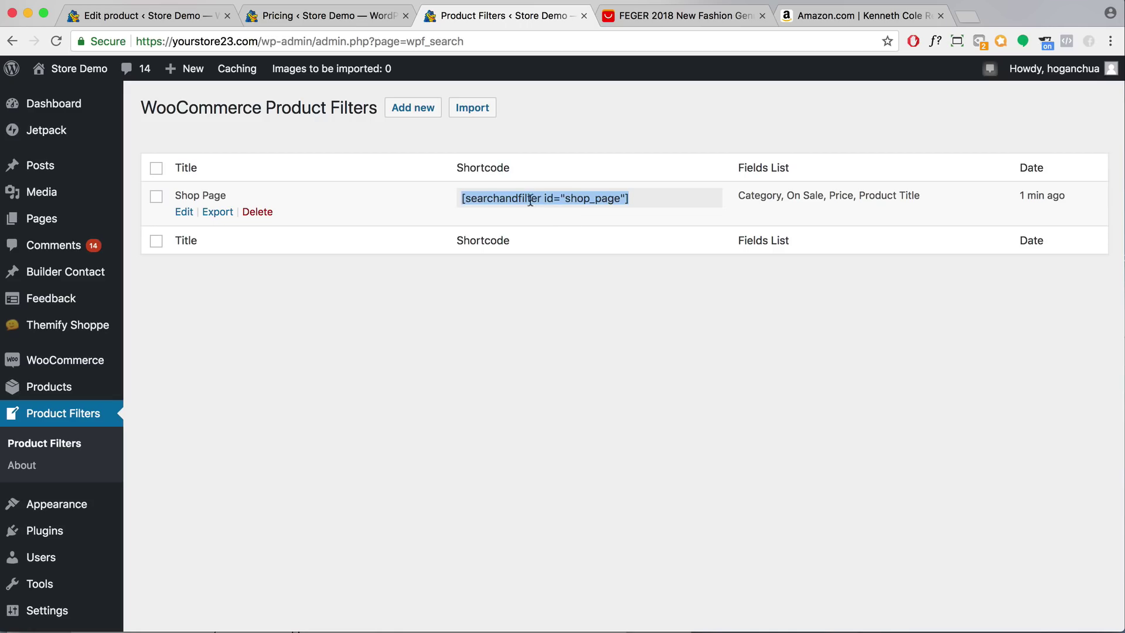
scroll(55, 416, "down", 3)
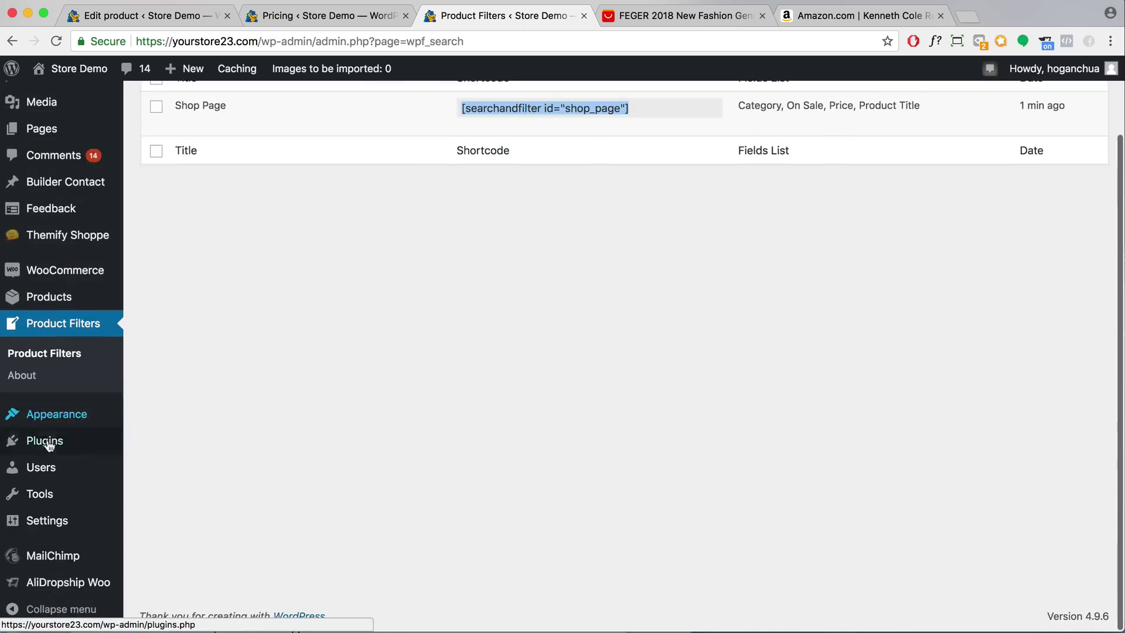
mouse_move(32, 421)
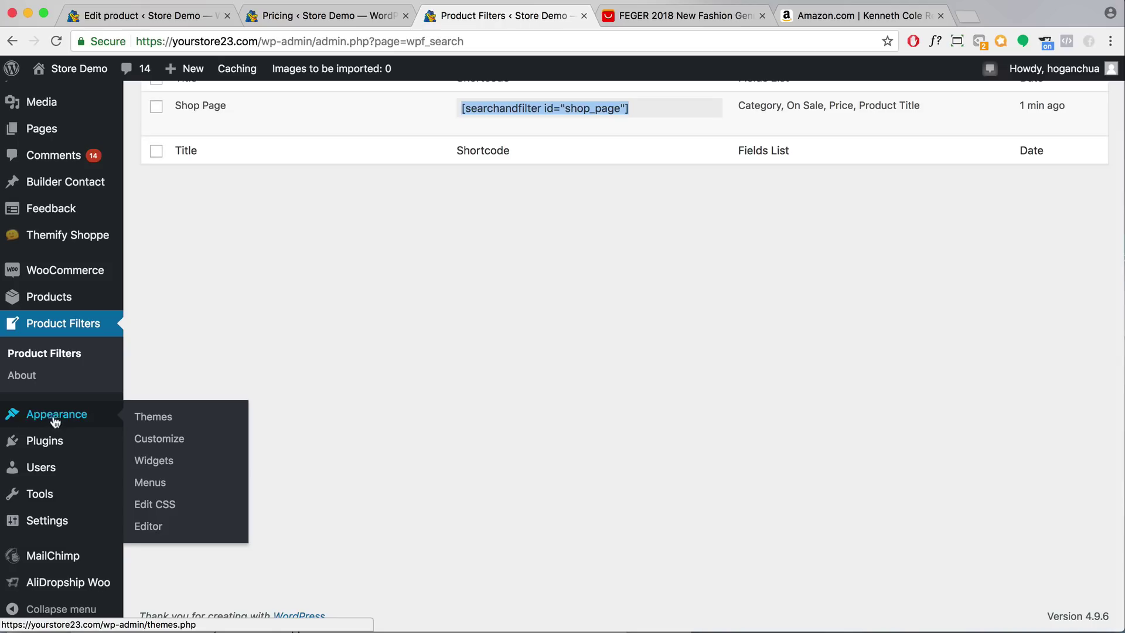
left_click(145, 464)
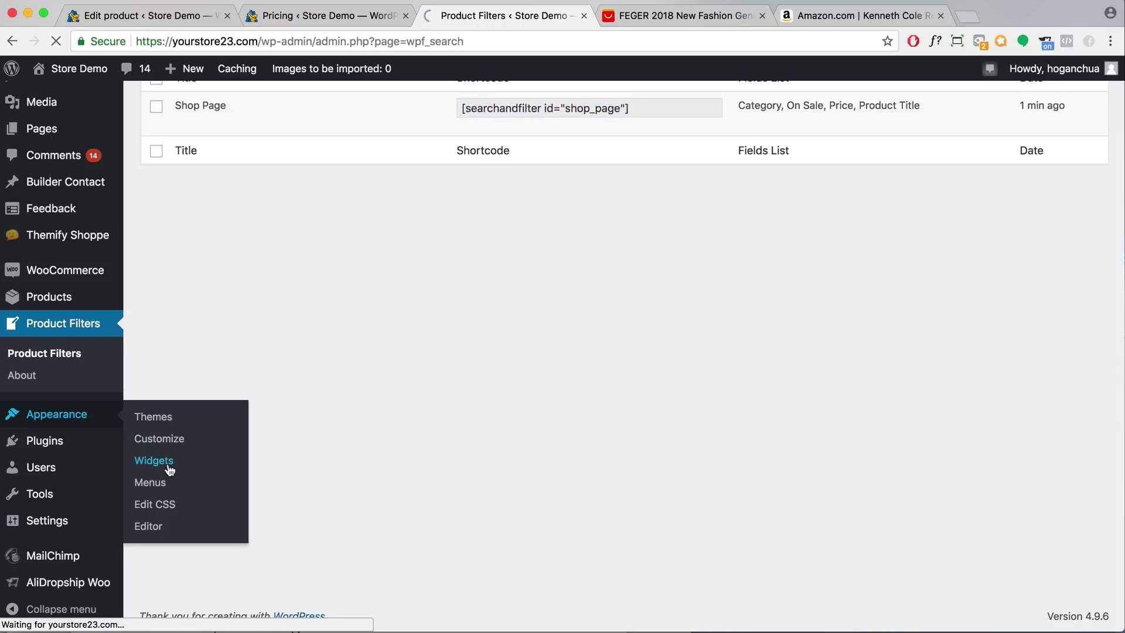
scroll(633, 404, "down", 3)
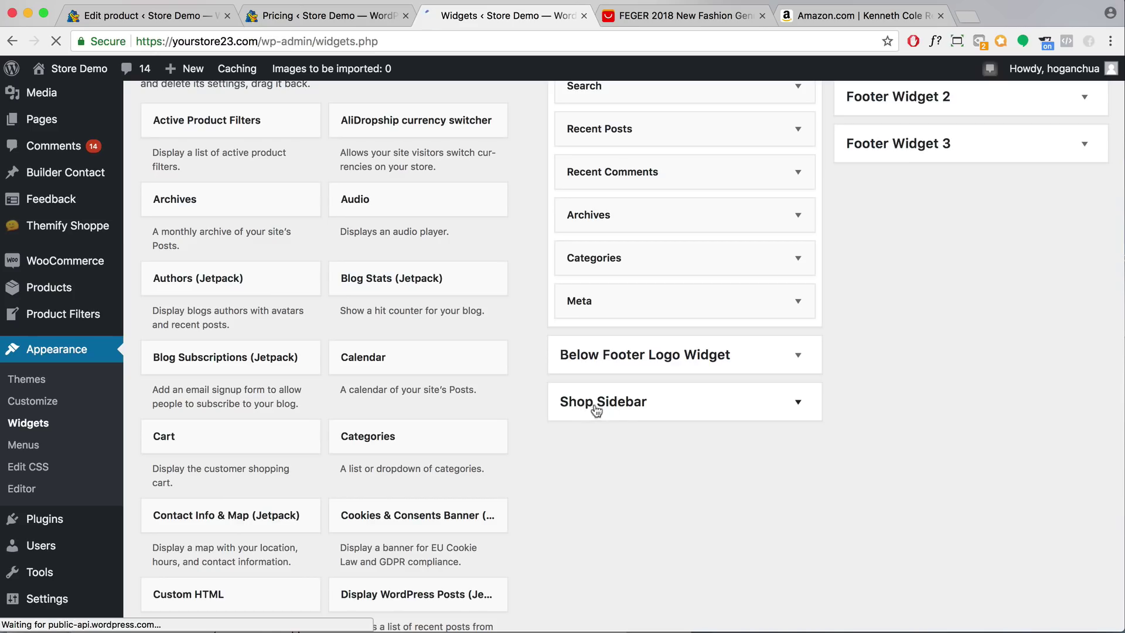
scroll(431, 395, "down", 10)
scroll(431, 397, "down", 12)
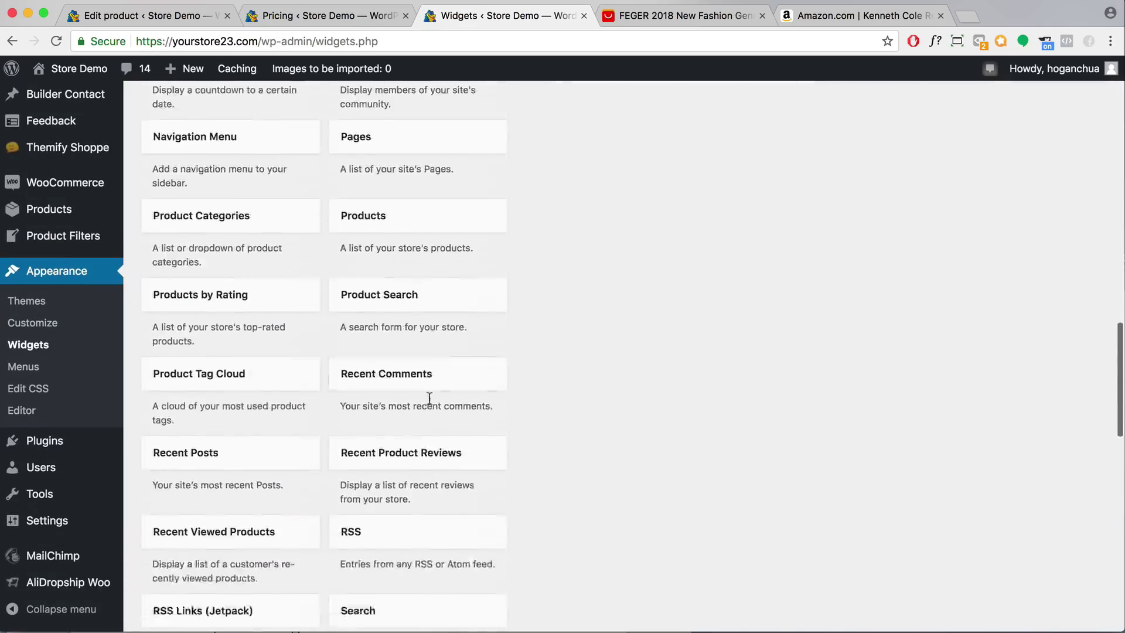
scroll(431, 403, "down", 6)
Add a Text widget with the pasted shortcode to Shop Sidebar and save it
left_click_drag(215, 467, 636, 281)
scroll(748, 294, "up", 10)
scroll(681, 302, "up", 12)
left_click(557, 434)
key("super+v")
left_click_drag(716, 457, 499, 448)
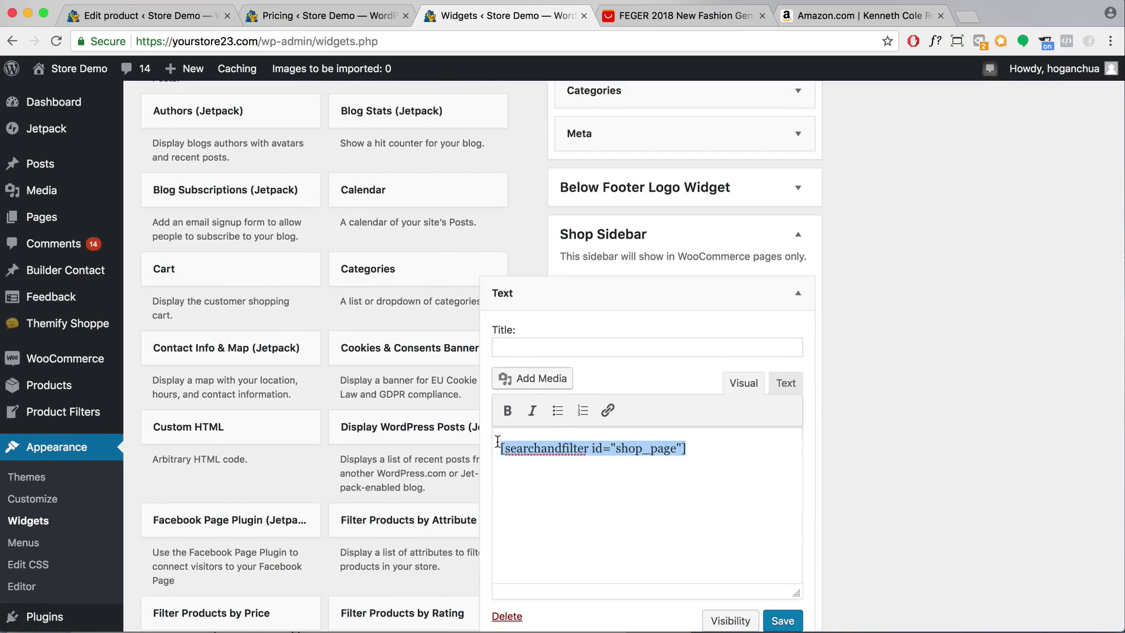
scroll(762, 480, "down", 3)
left_click(786, 481)
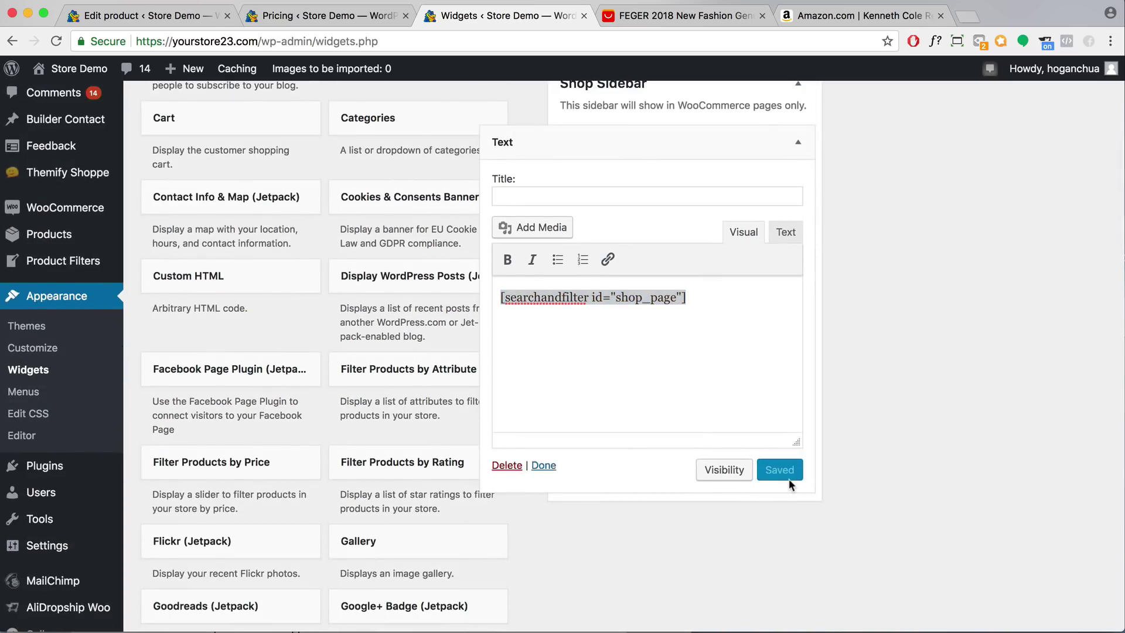
Bring up the link options for visiting the store front
scroll(789, 479, "up", 1)
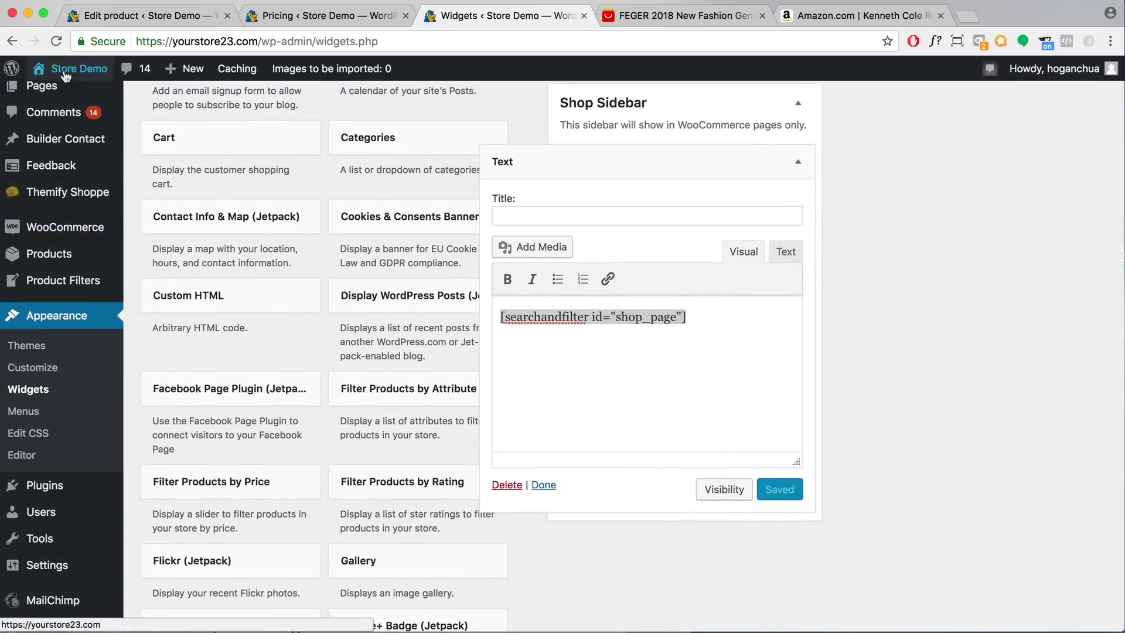
mouse_move(64, 72)
right_click(57, 120)
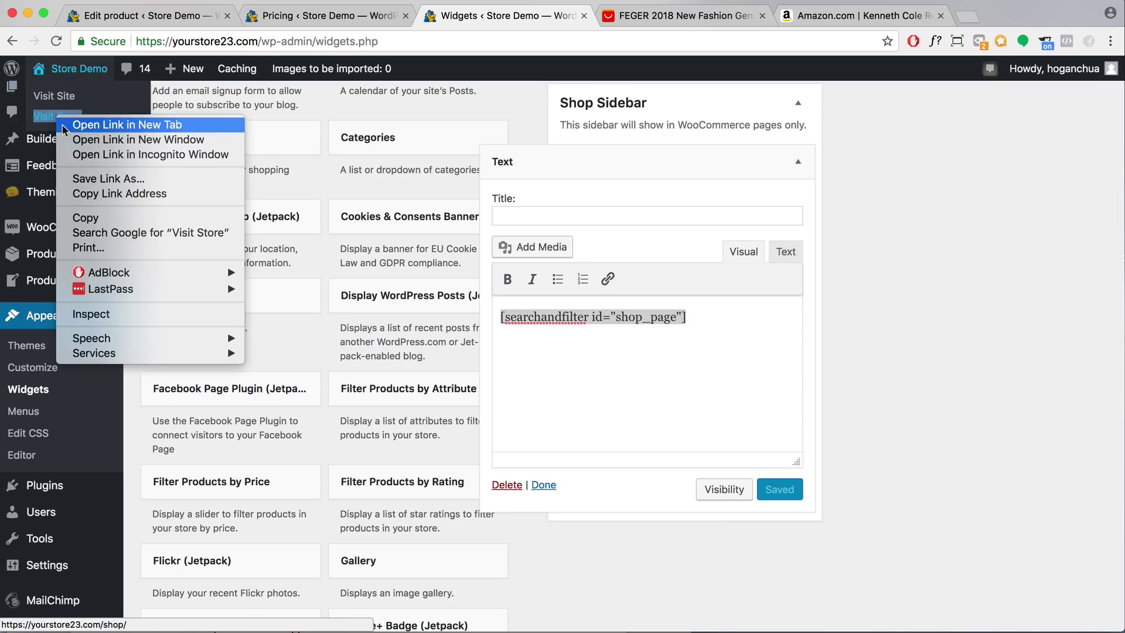
Open the store front in a new tab and show Themify Settings' Shop Settings
left_click(82, 119)
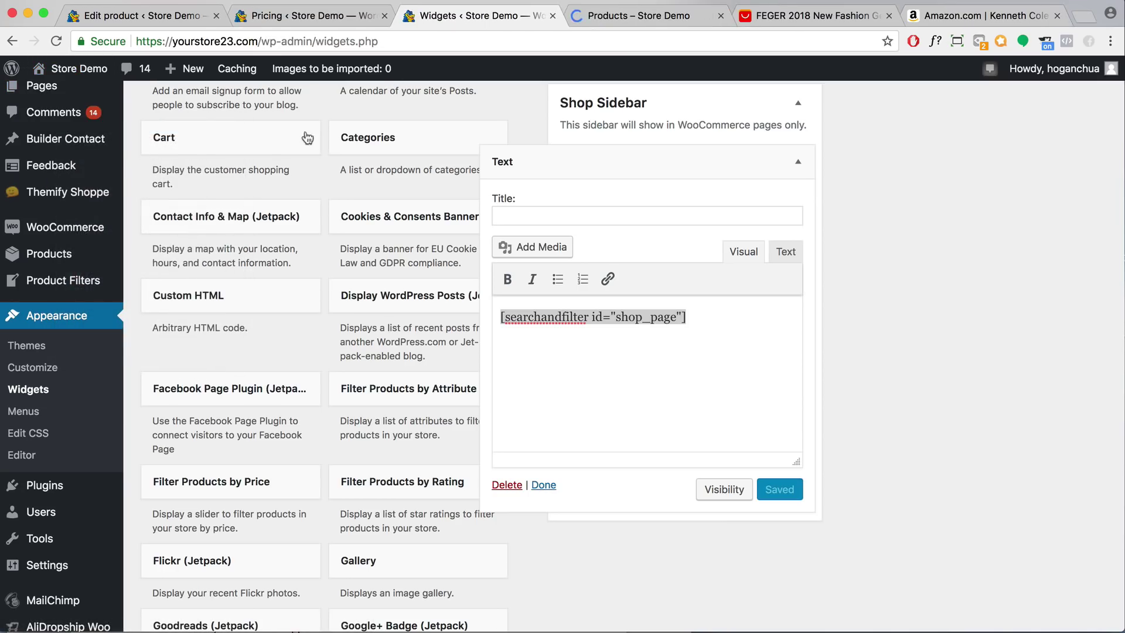
mouse_move(71, 205)
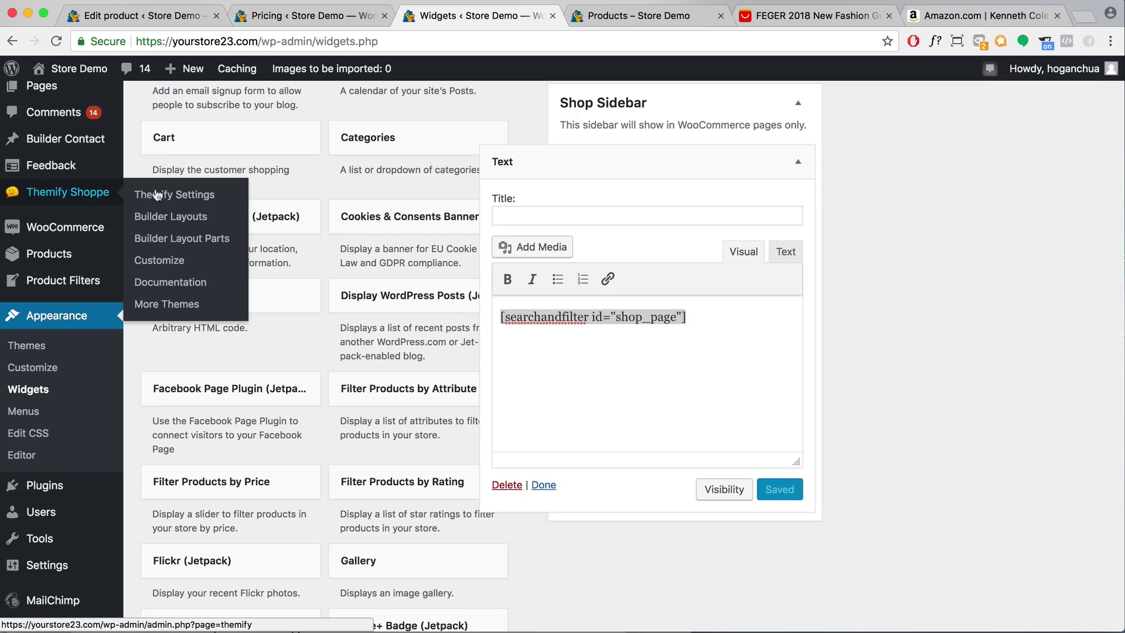
left_click(182, 194)
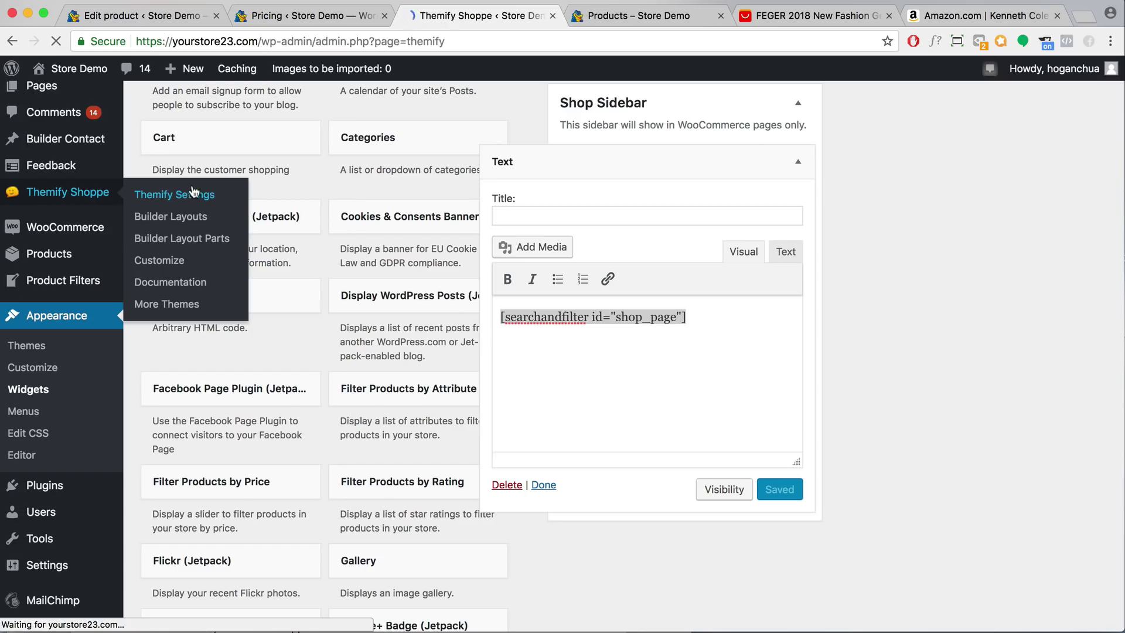
scroll(329, 299, "down", 3)
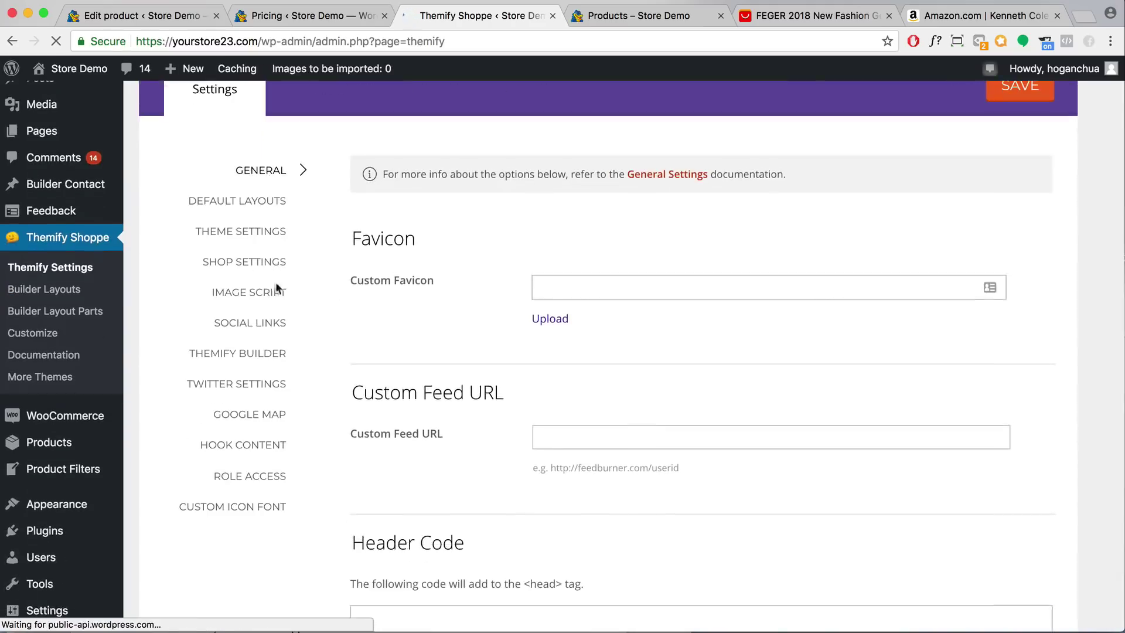
left_click(248, 262)
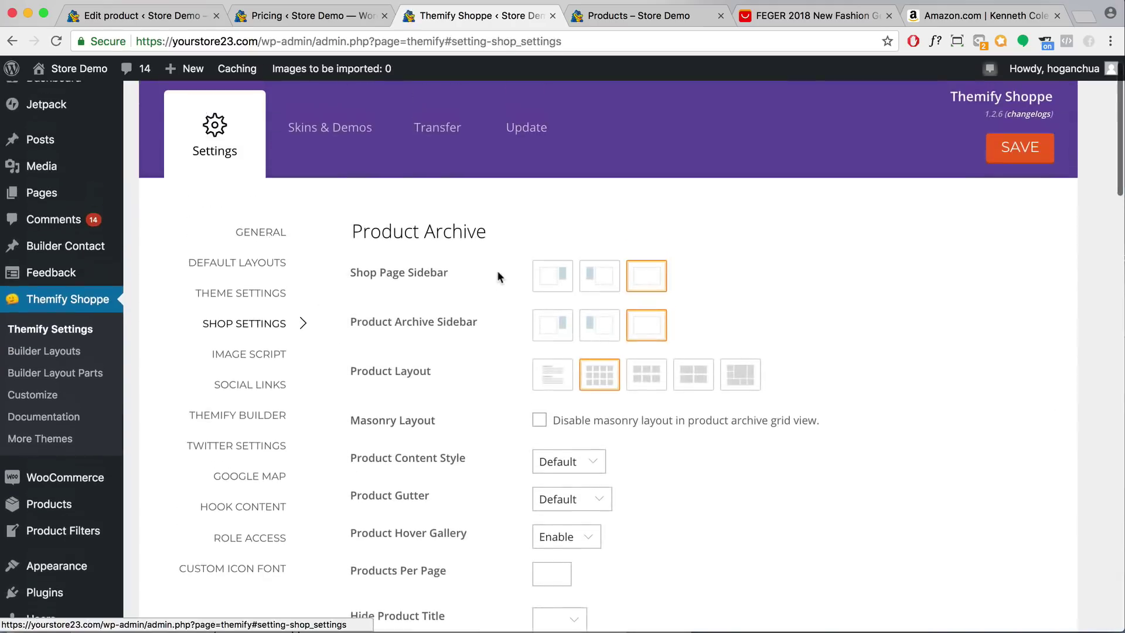
Compare the live shop page against the Shop Settings options
scroll(585, 322, "down", 4)
scroll(588, 331, "down", 20)
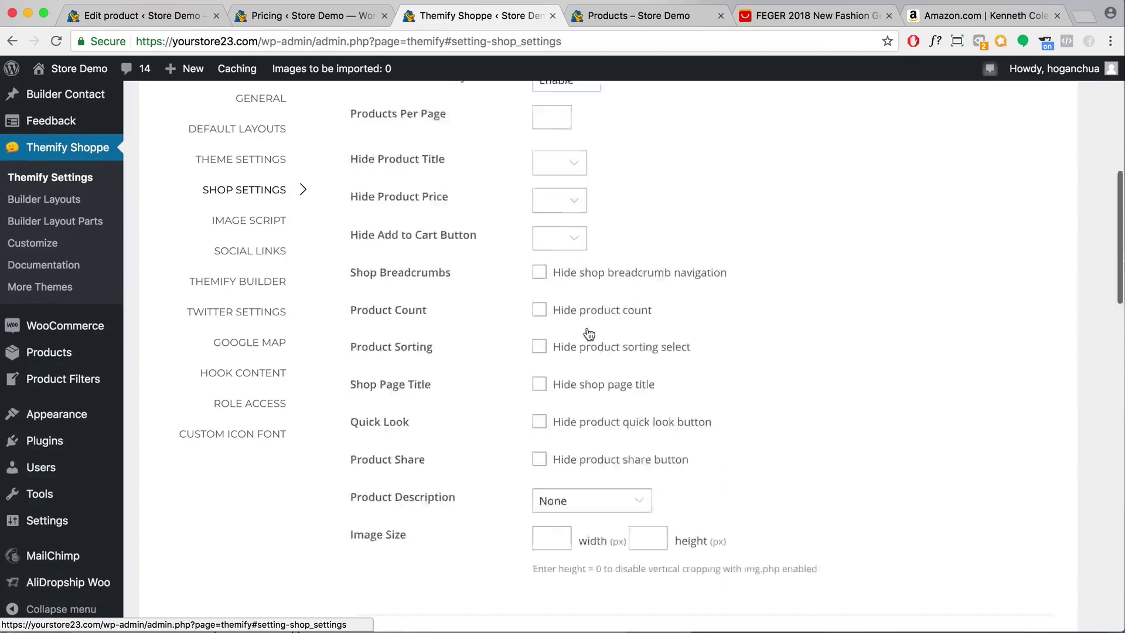
scroll(589, 333, "down", 4)
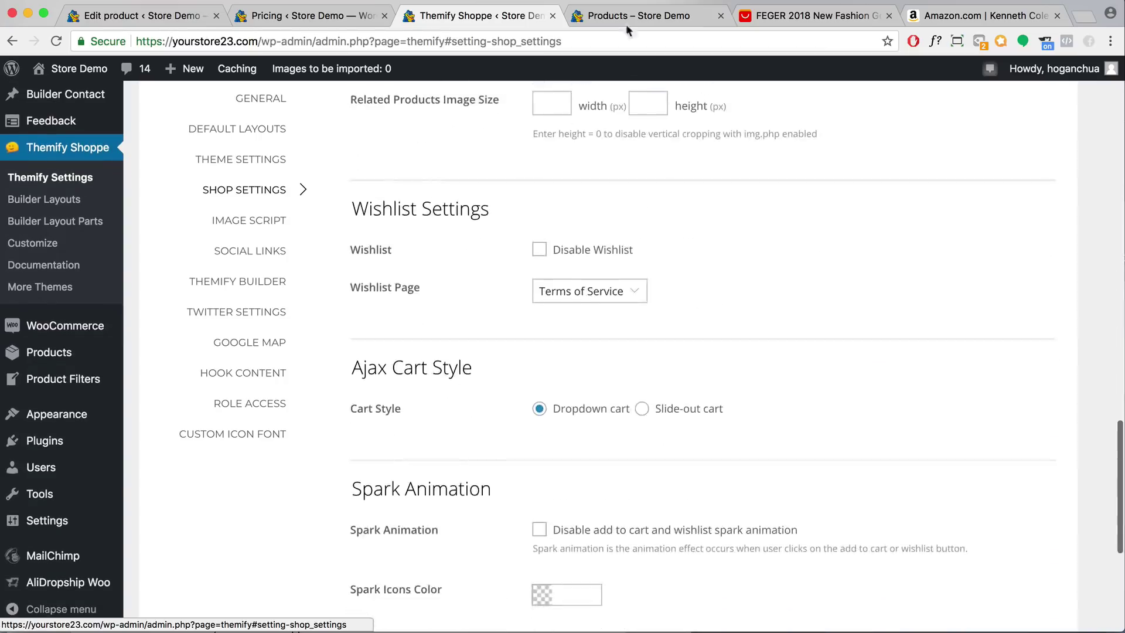
key("ctrl+Tab")
scroll(361, 242, "down", 2)
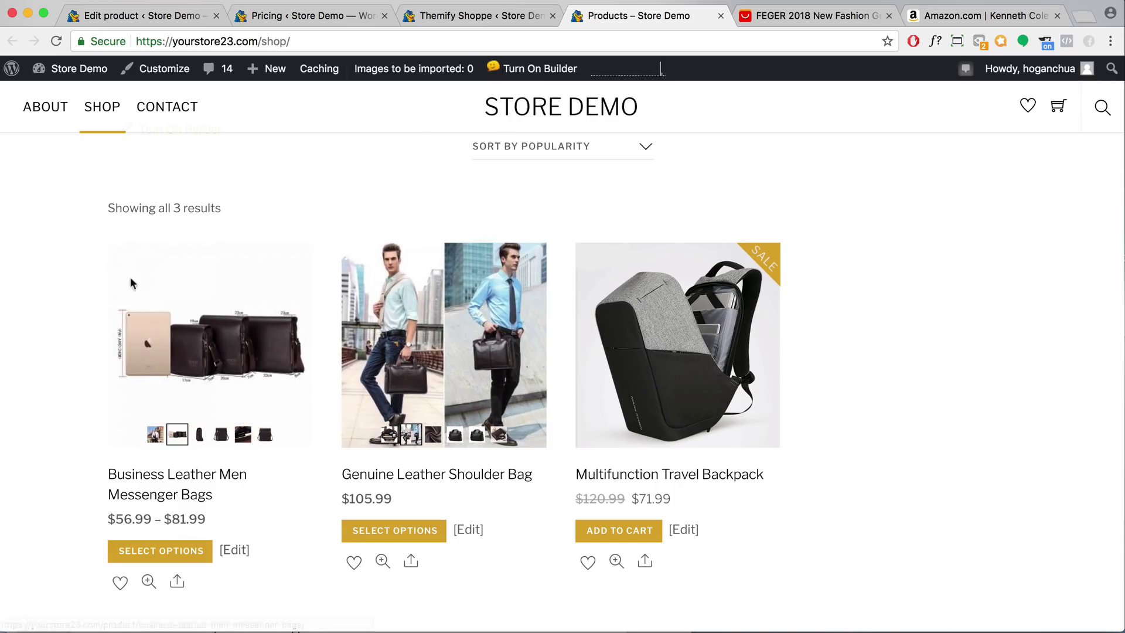
left_click(508, 17)
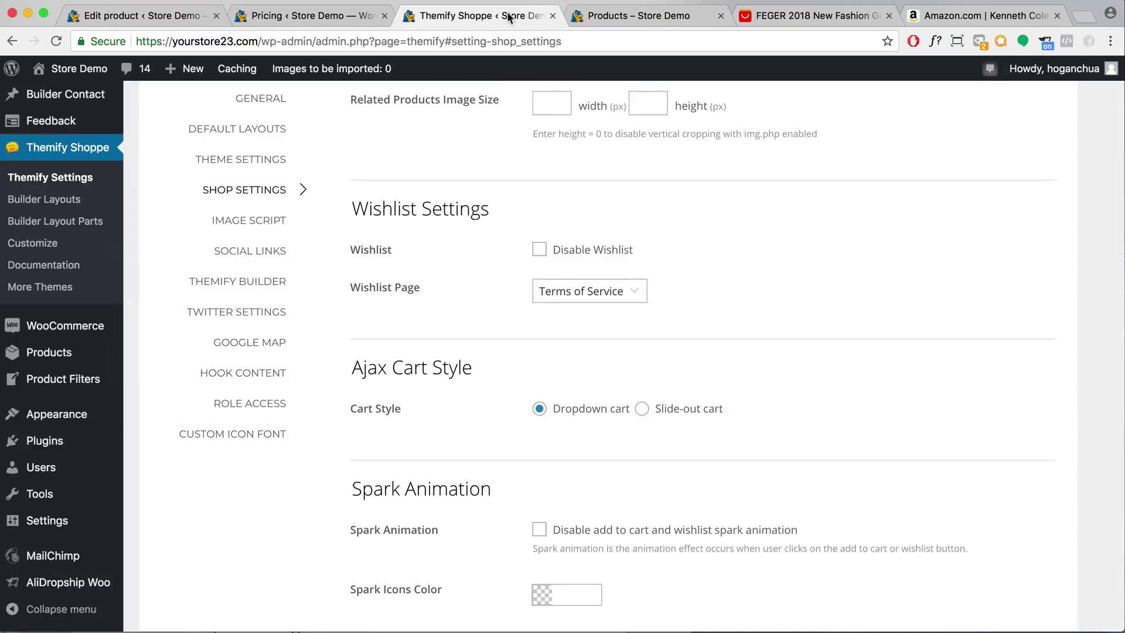
Set Shop Page Sidebar to Sidebar Left and Product Layout to Grid 3
scroll(499, 189, "up", 13)
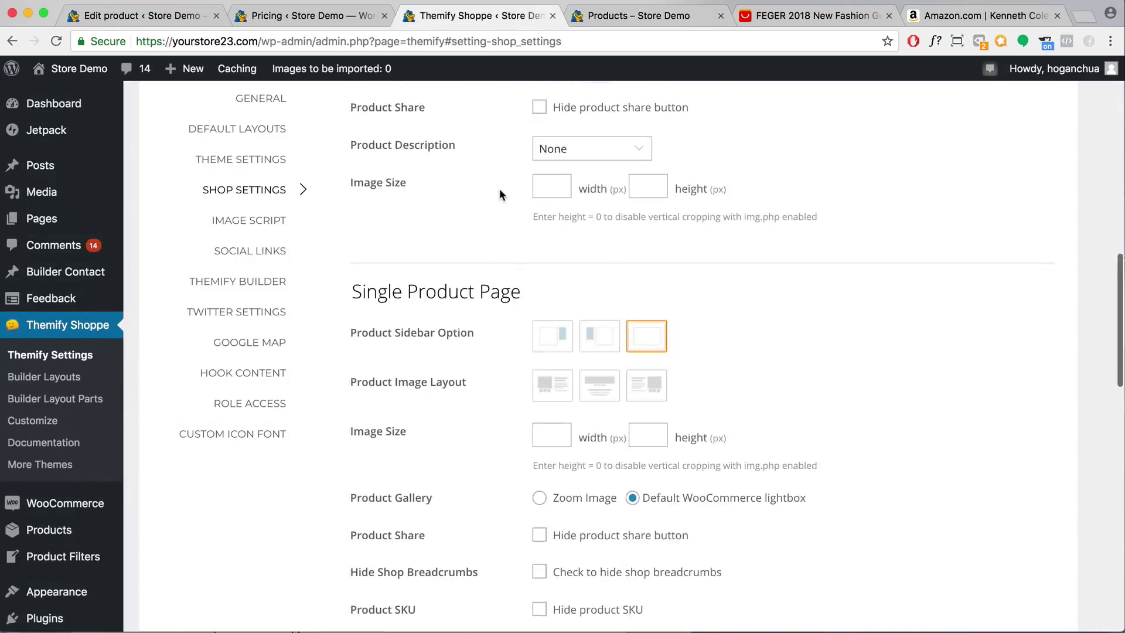
scroll(500, 189, "up", 20)
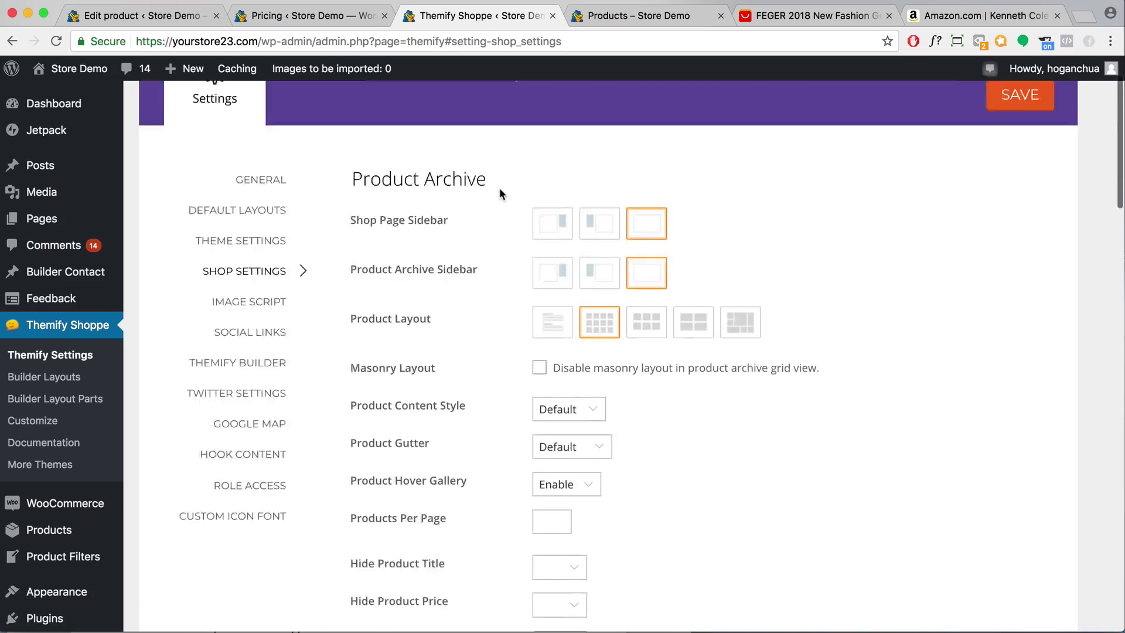
scroll(502, 193, "down", 2)
left_click_drag(502, 176, 347, 172)
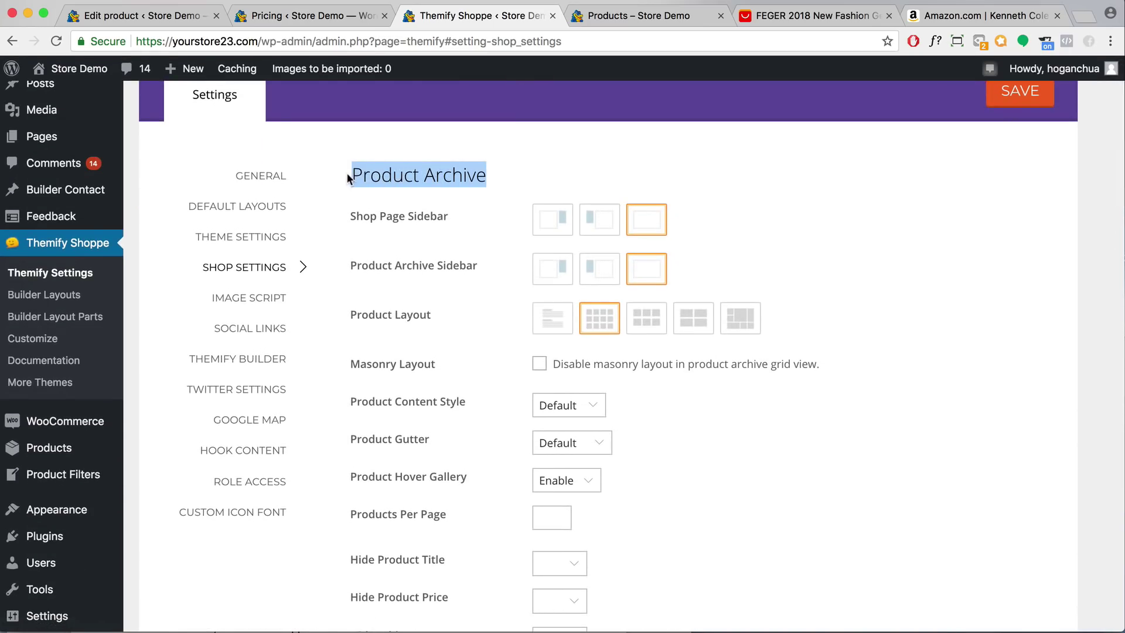
left_click(349, 213)
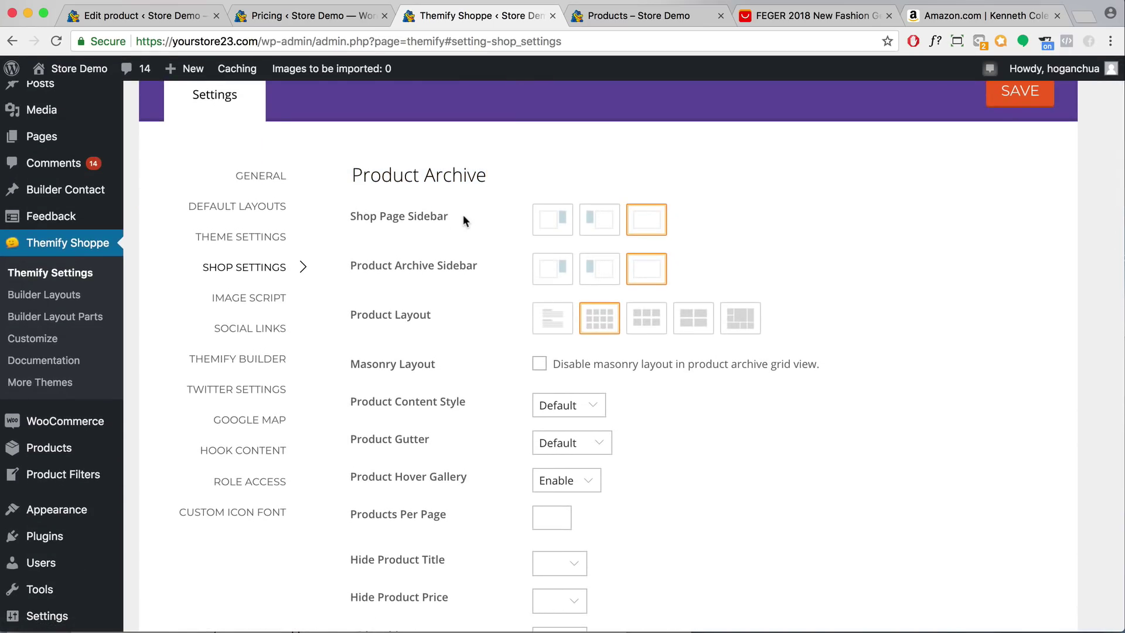
left_click_drag(465, 214, 350, 214)
left_click(596, 222)
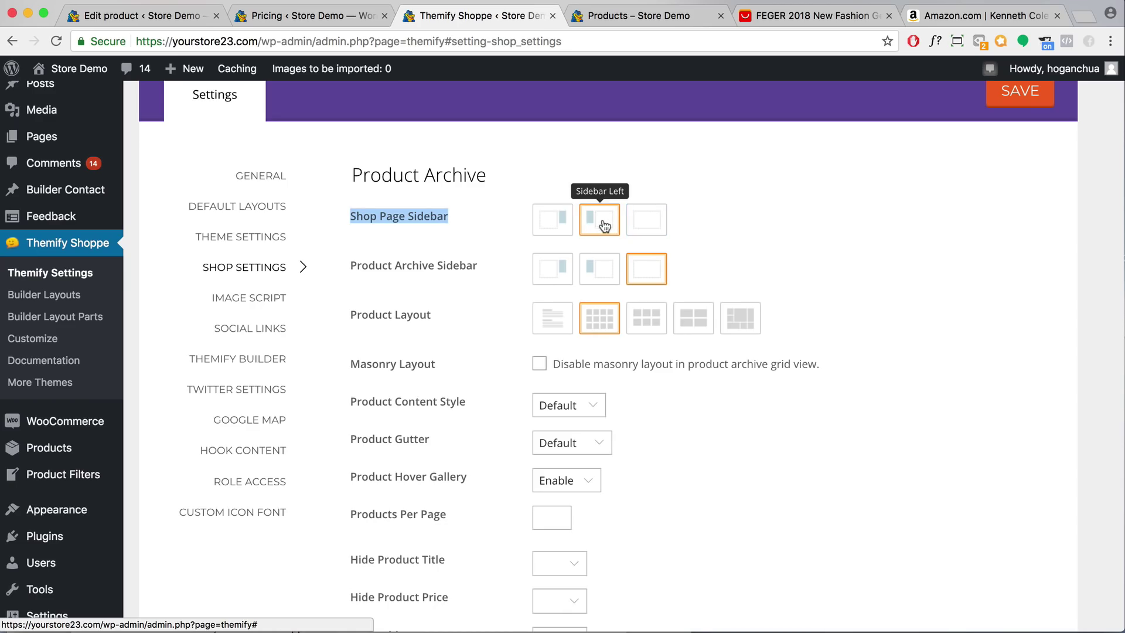
left_click_drag(443, 318, 359, 320)
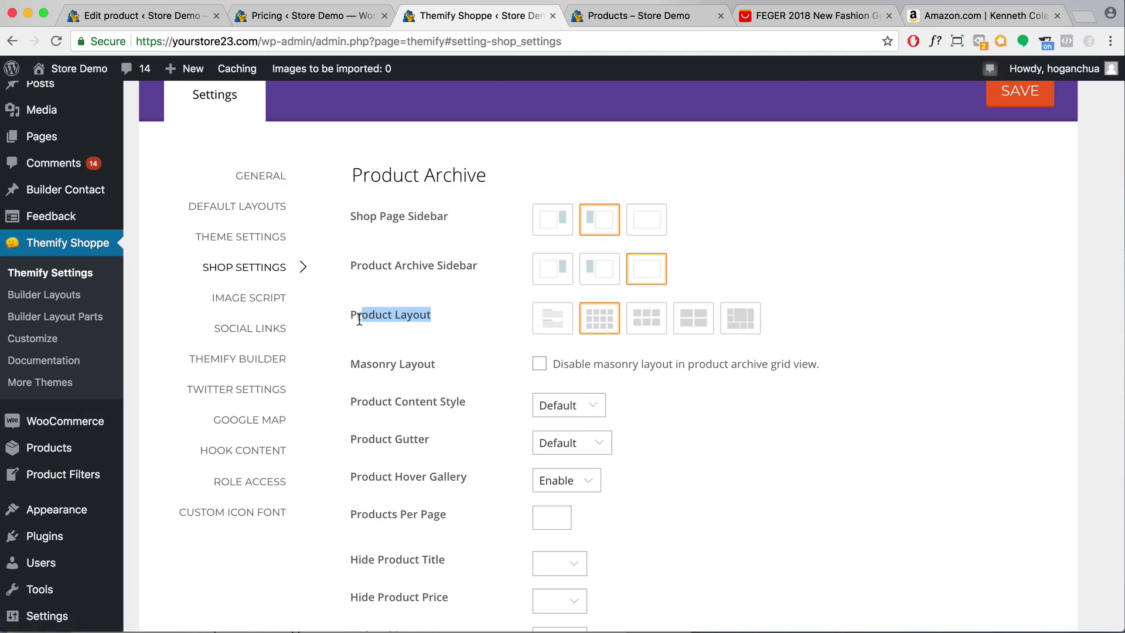
left_click(647, 318)
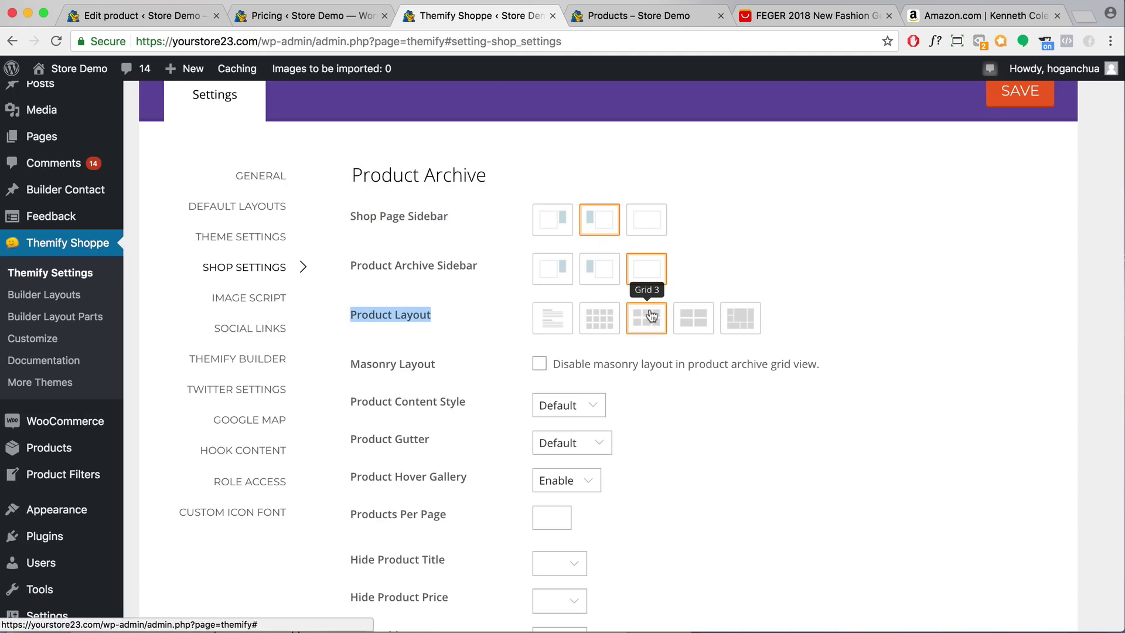
scroll(652, 305, "down", 3)
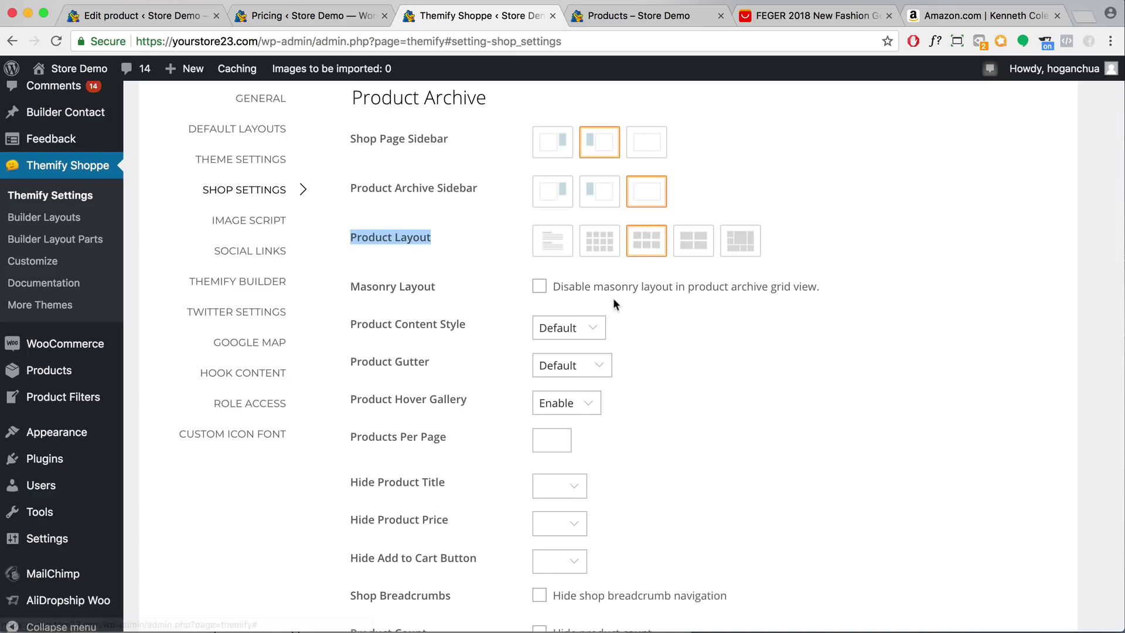
scroll(613, 298, "down", 4)
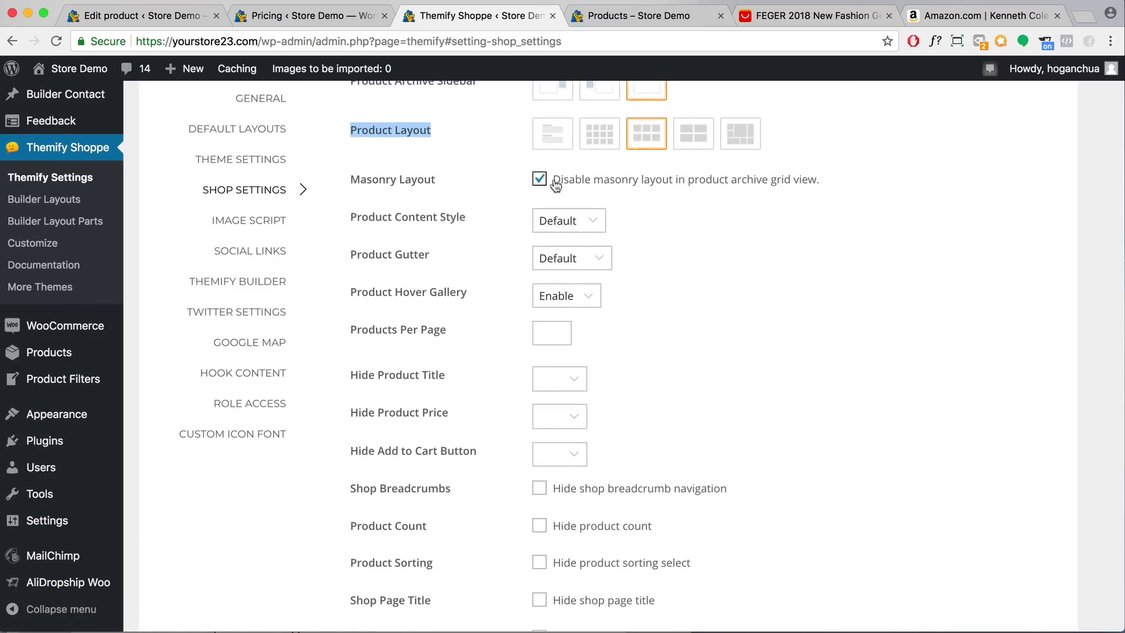
scroll(637, 185, "down", 4)
scroll(638, 184, "down", 3)
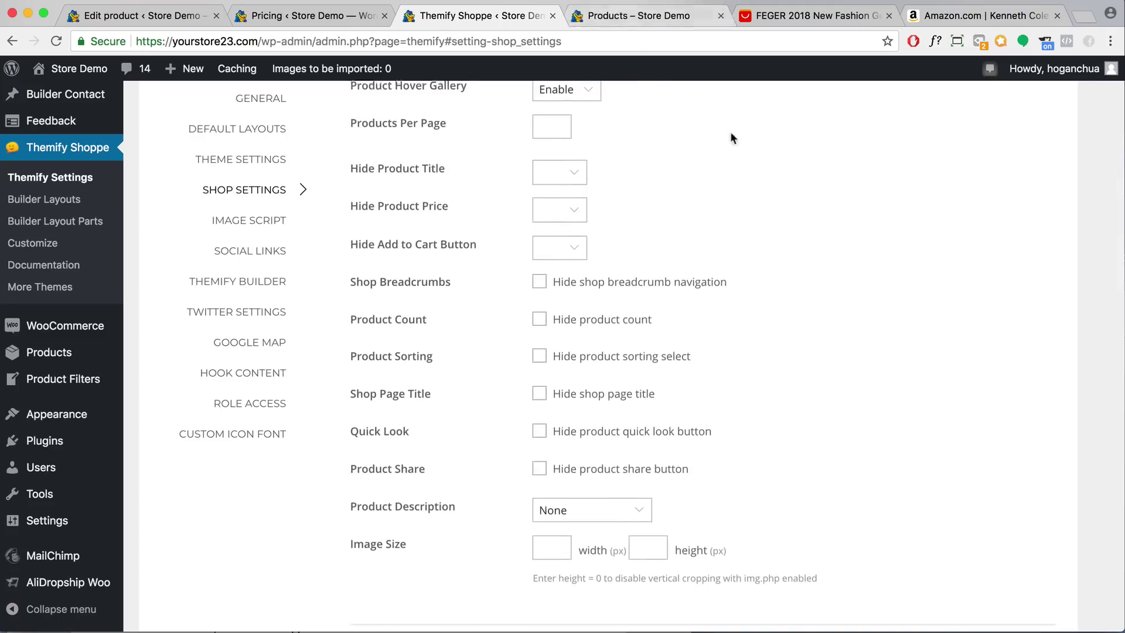
scroll(728, 131, "up", 10)
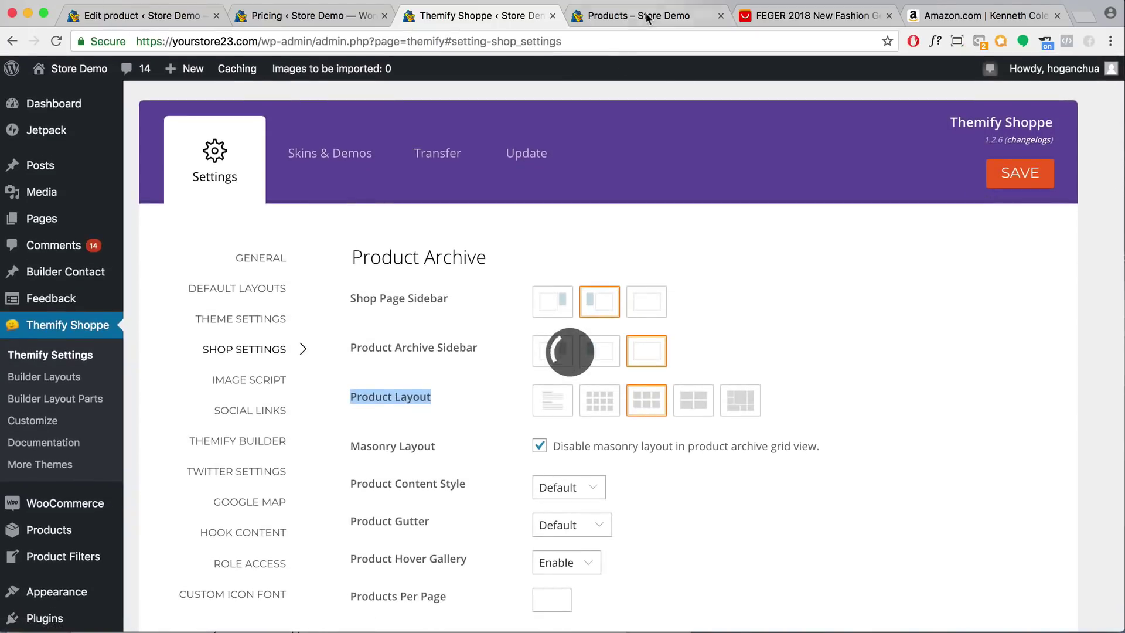
Reload the live shop and try the Leather Bags and All category filters
left_click(647, 18)
key("super+r")
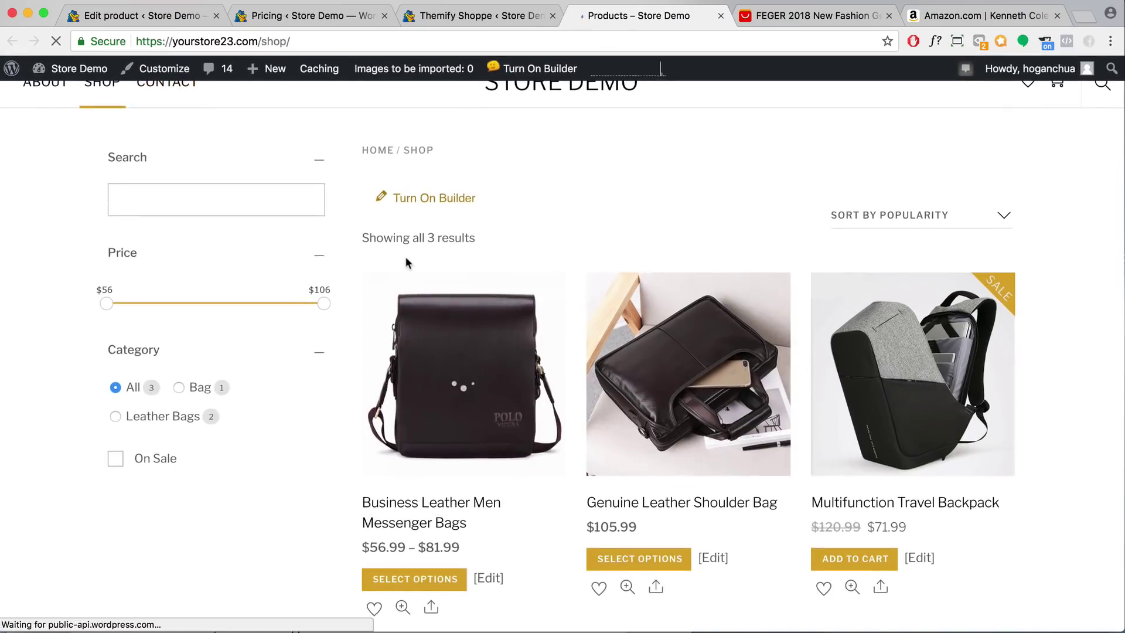
scroll(320, 358, "down", 2)
scroll(315, 354, "down", 2)
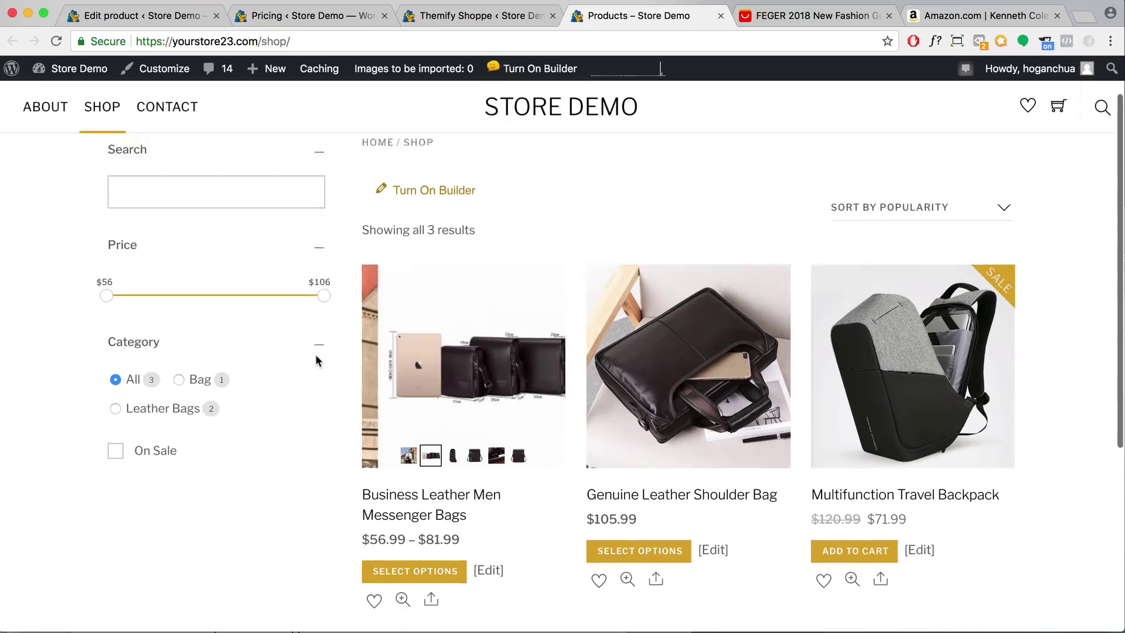
scroll(315, 353, "up", 3)
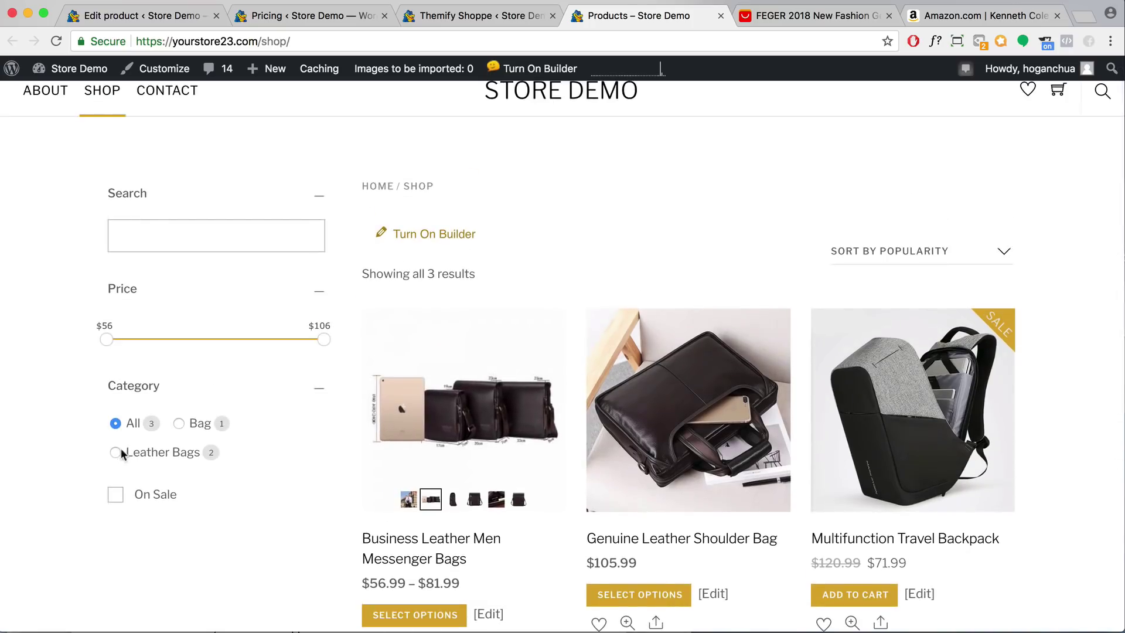
left_click(115, 452)
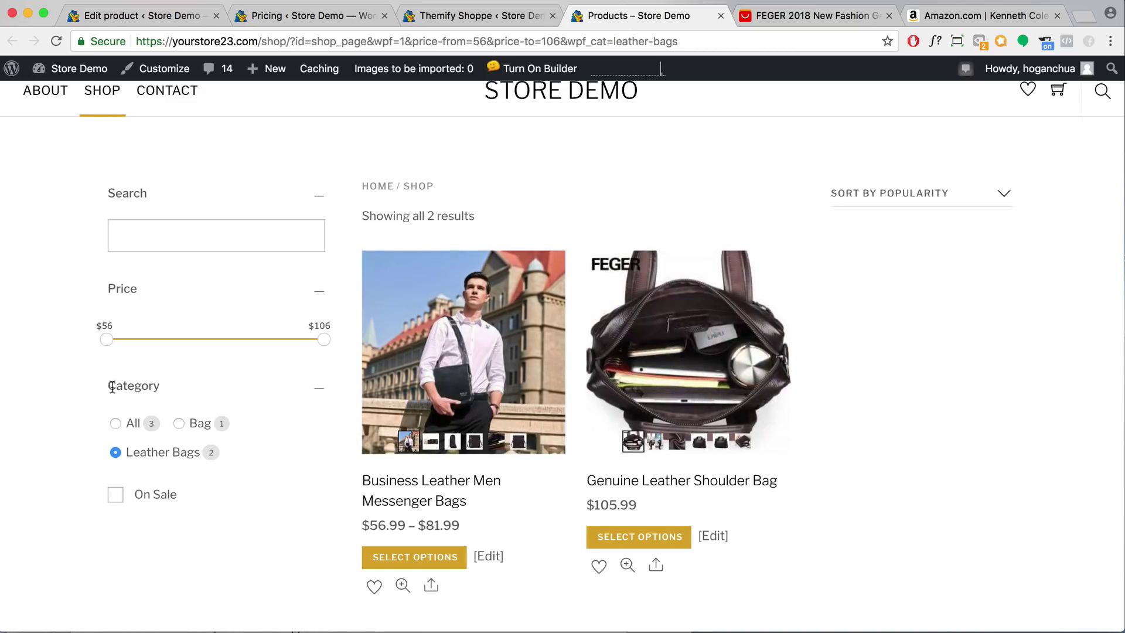
left_click(116, 423)
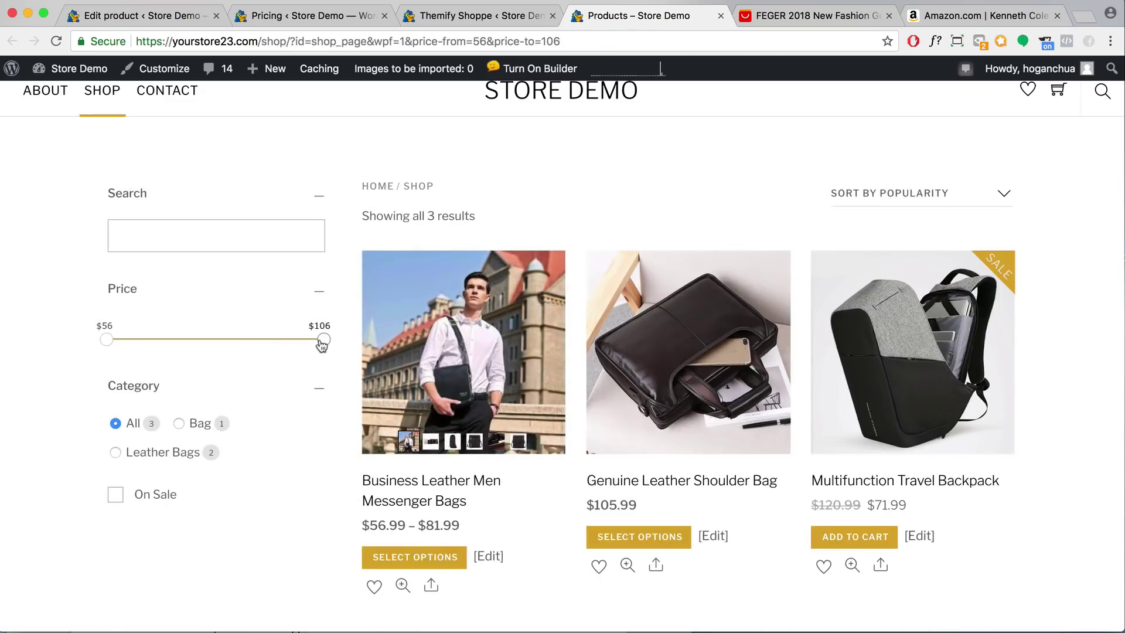
Cap the price filter at $70 and open the Business Leather Men Messenger Bags page
left_click_drag(322, 343, 169, 341)
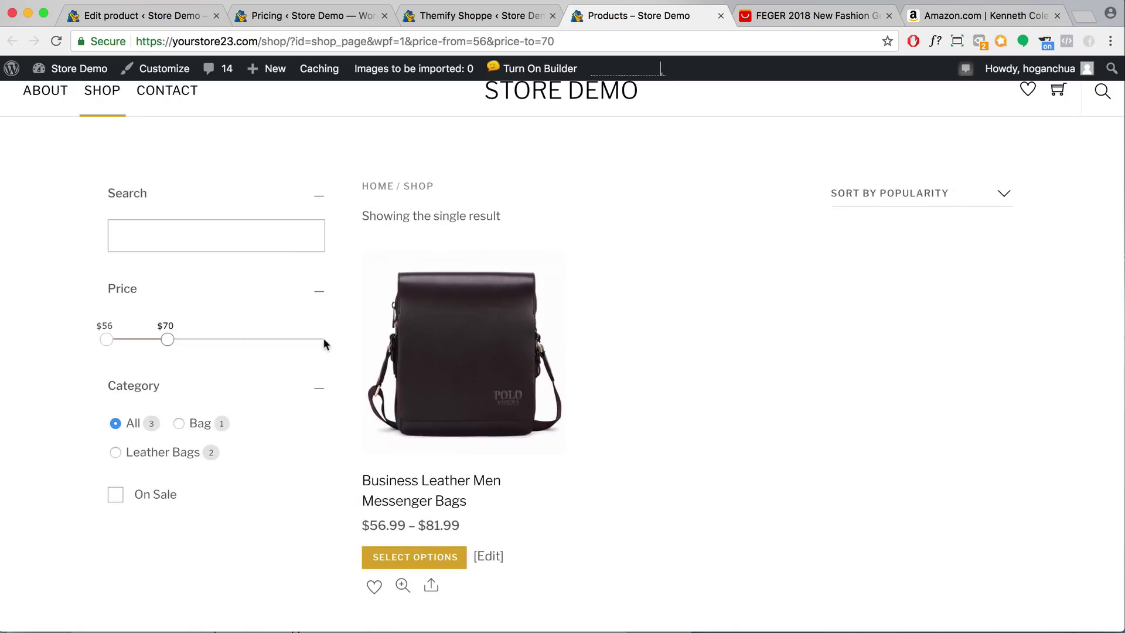
scroll(565, 329, "down", 3)
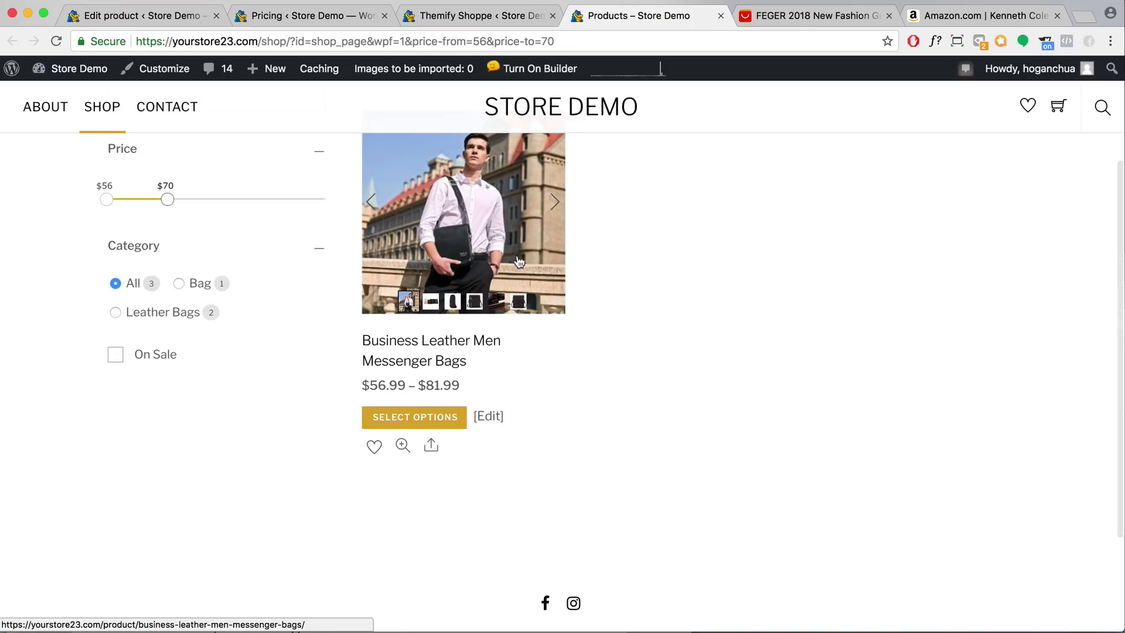
left_click(550, 255)
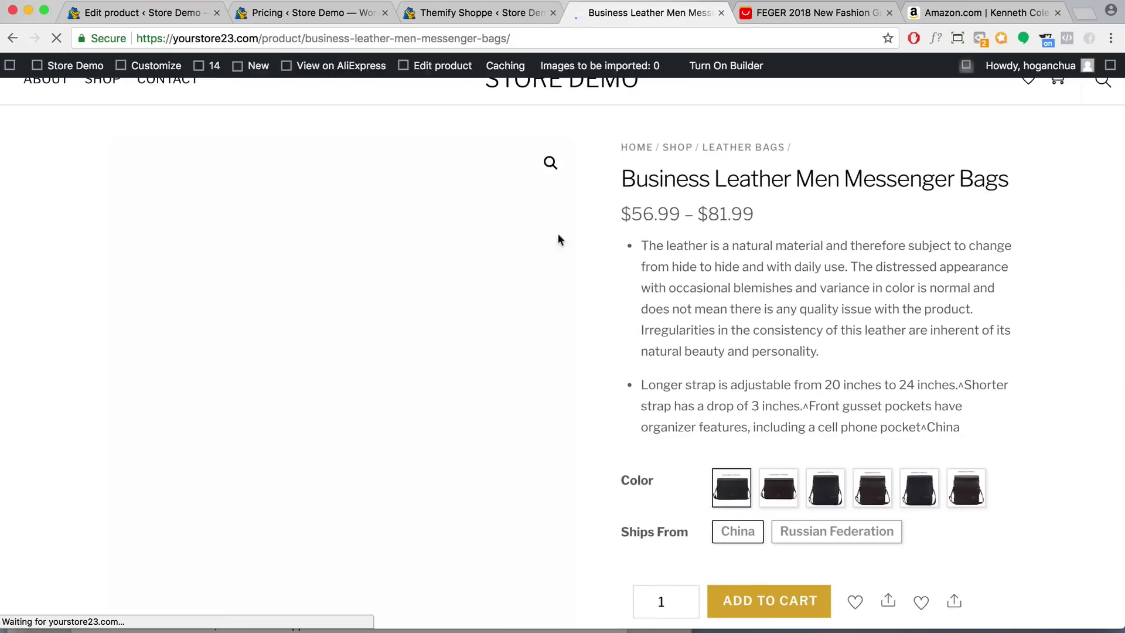
scroll(557, 240, "down", 5)
scroll(560, 239, "up", 1)
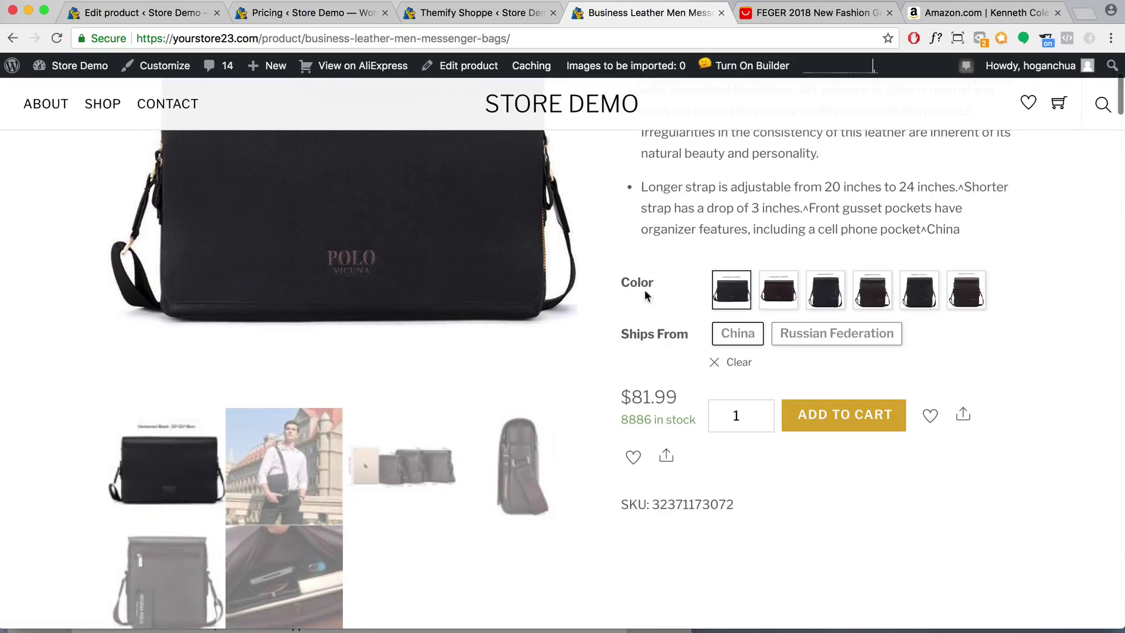
scroll(656, 281, "down", 4)
scroll(659, 279, "up", 2)
left_click_drag(733, 385, 622, 384)
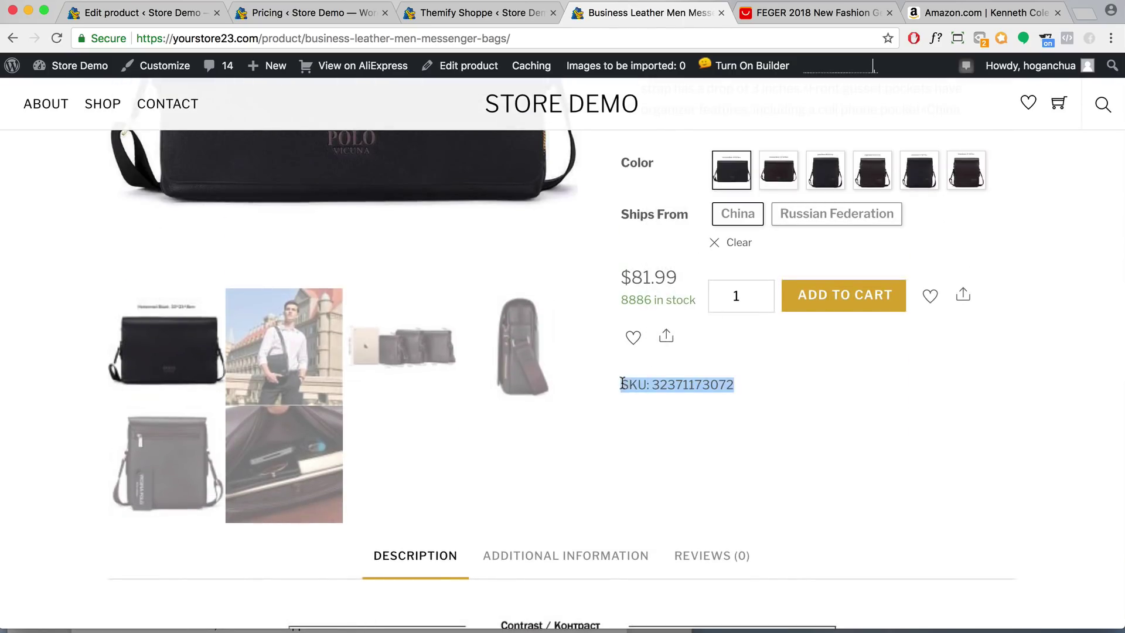
left_click(461, 12)
Tick Hide product SKU under the Single Product Page settings
scroll(522, 381, "down", 15)
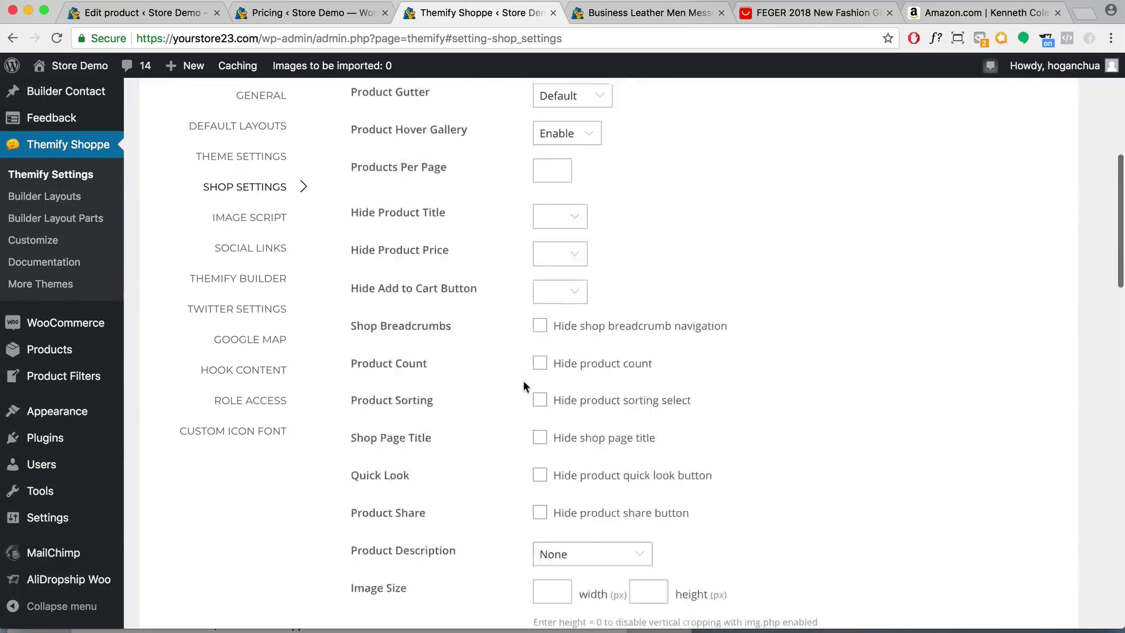
left_click_drag(524, 247, 356, 256)
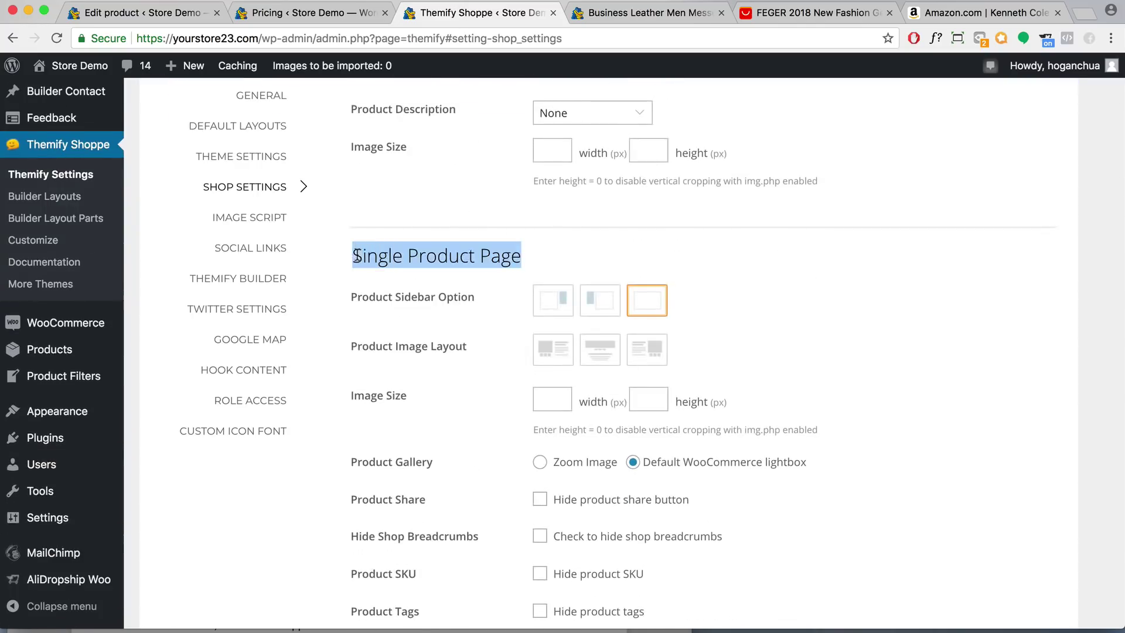
scroll(462, 286, "down", 5)
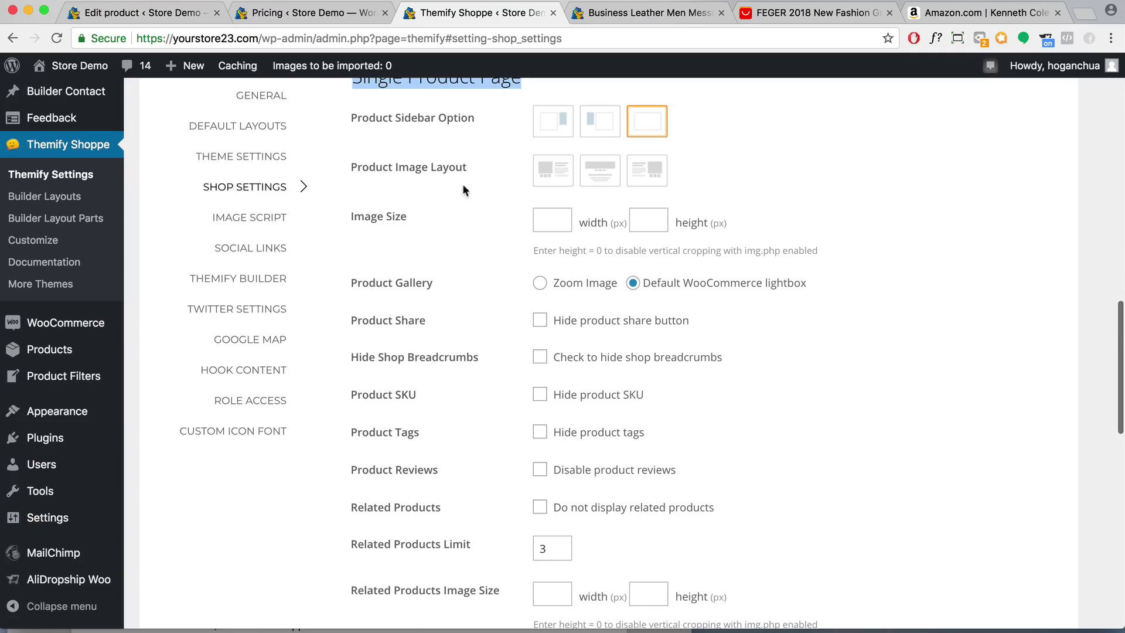
left_click_drag(467, 168, 351, 167)
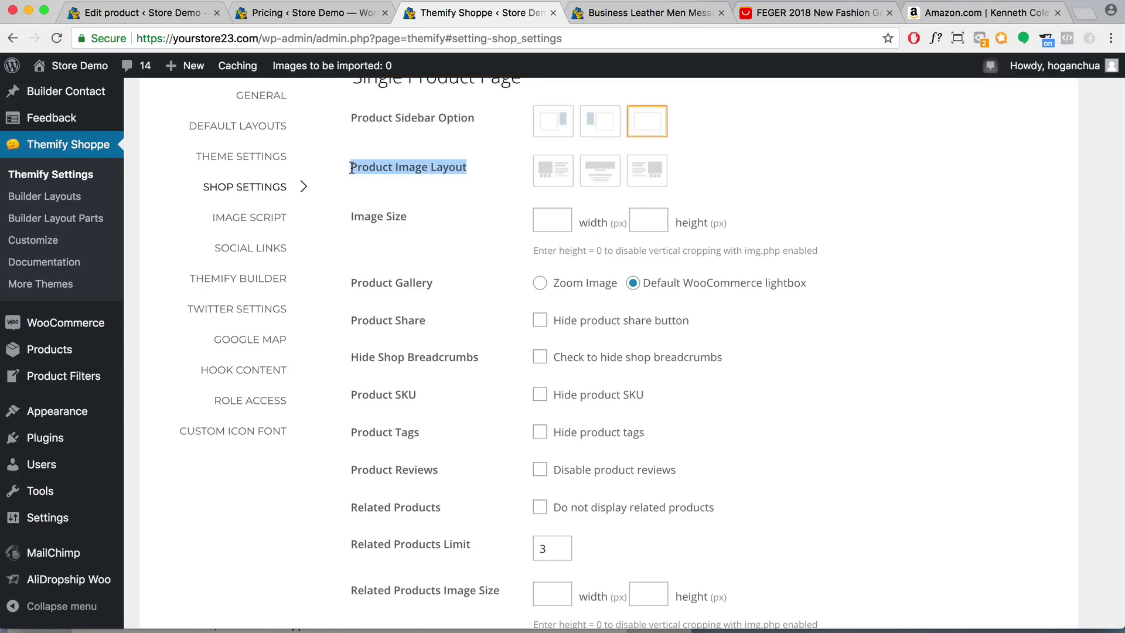
scroll(620, 205, "down", 3)
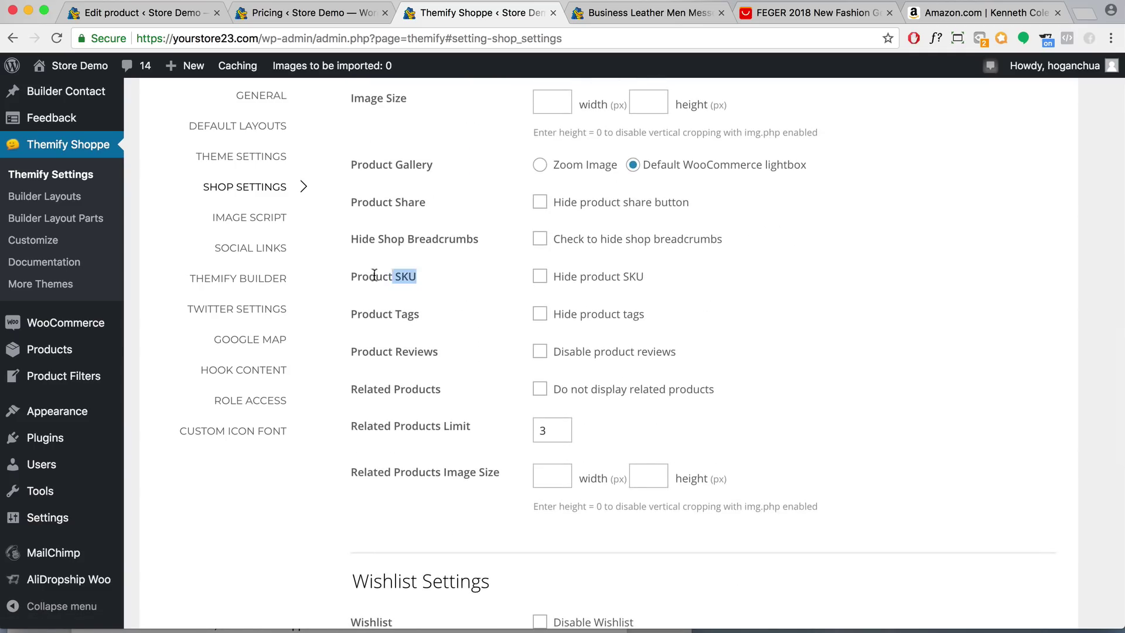
left_click_drag(416, 276, 355, 278)
left_click(538, 284)
left_click(790, 317)
scroll(789, 318, "down", 1)
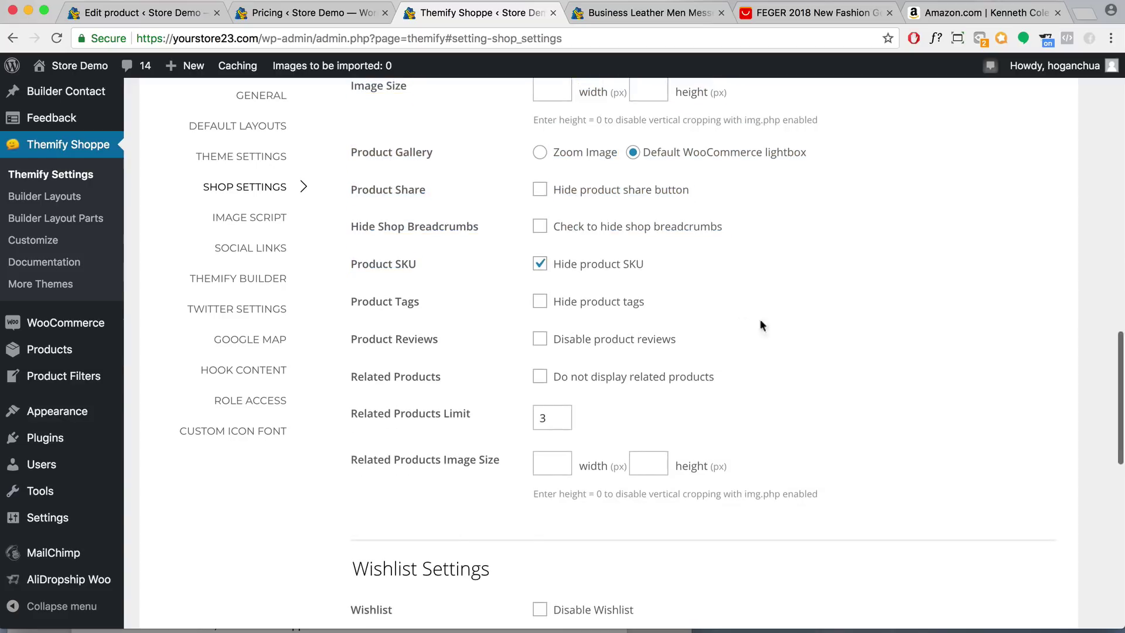
scroll(685, 296, "up", 1)
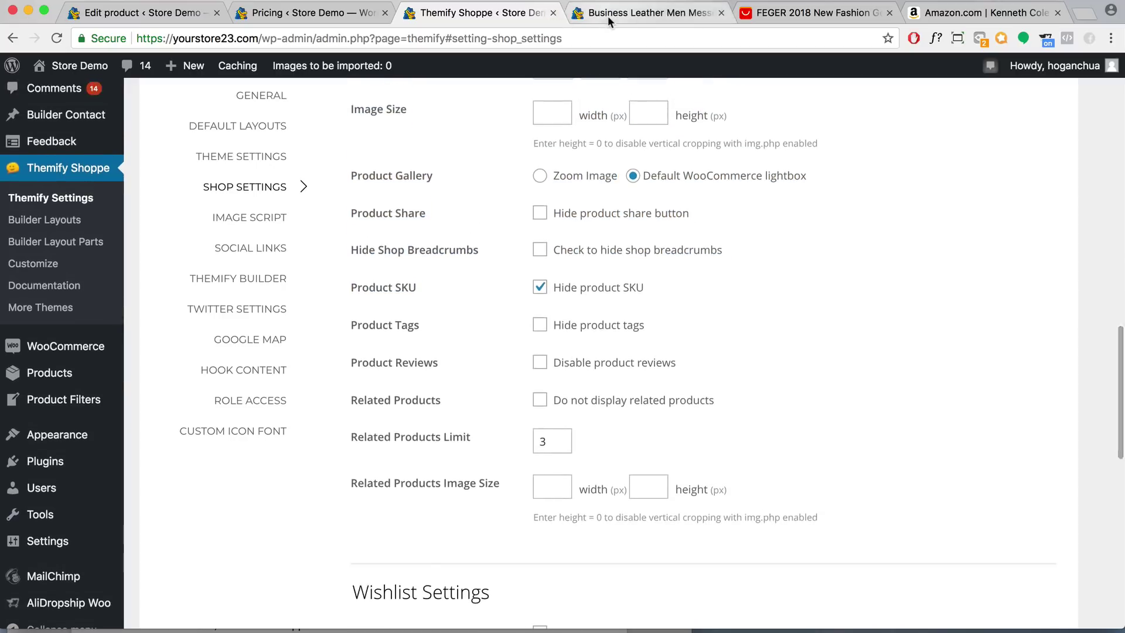
Save the shop settings and reload the messenger bag page to confirm the SKU is hidden
left_click(645, 13)
left_click(484, 14)
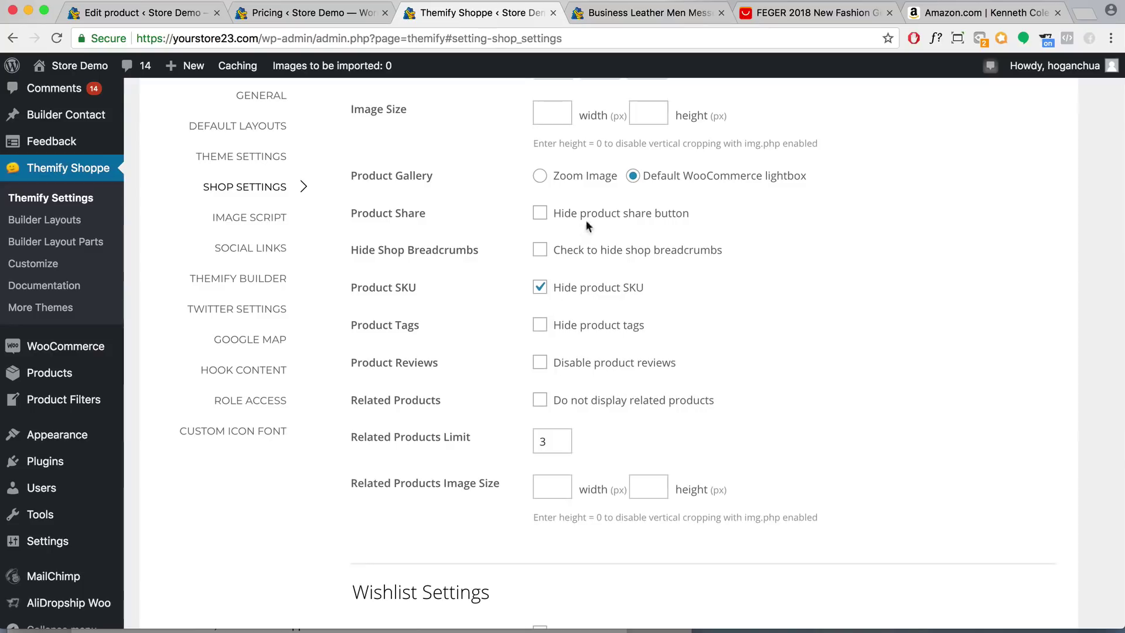
scroll(687, 332, "down", 3)
scroll(690, 344, "up", 10)
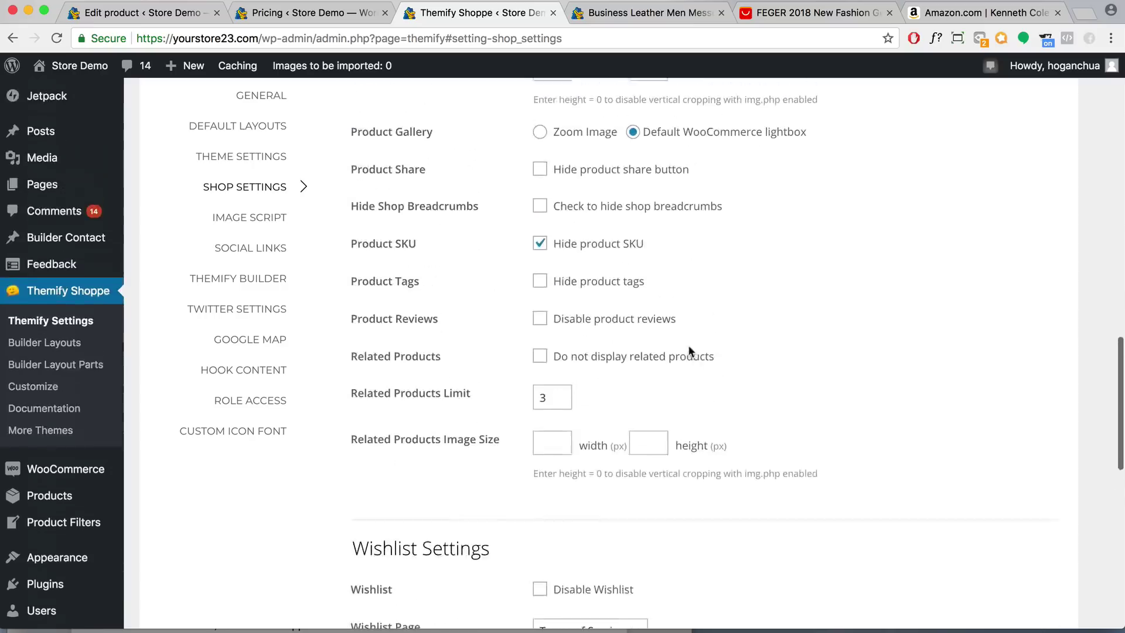
scroll(870, 285, "up", 3)
left_click(1018, 171)
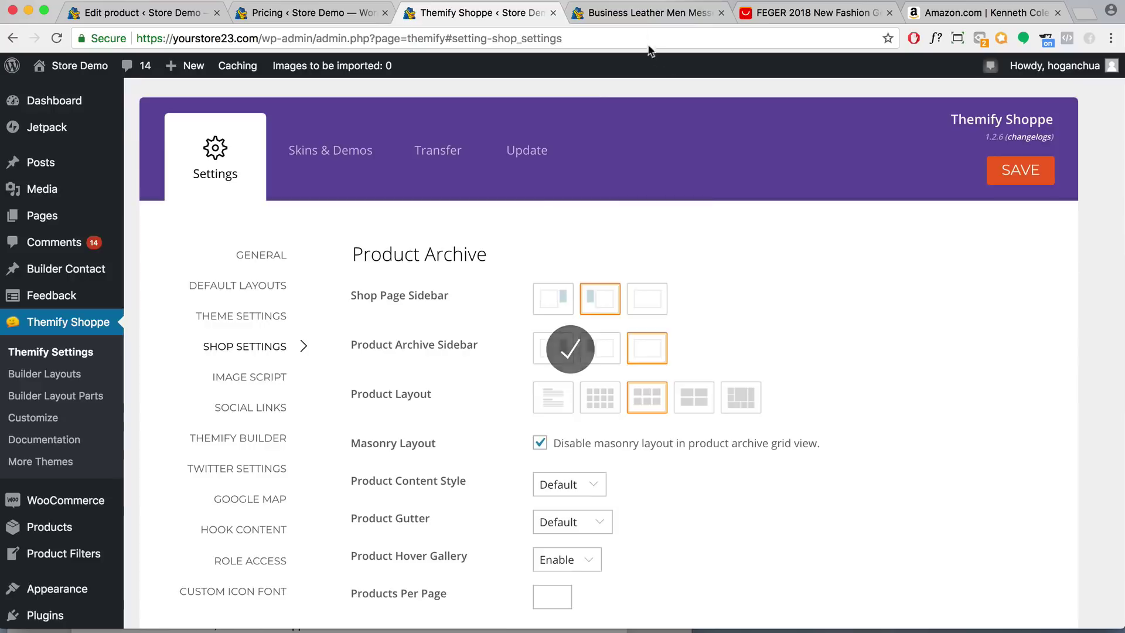
left_click(645, 13)
left_click(57, 39)
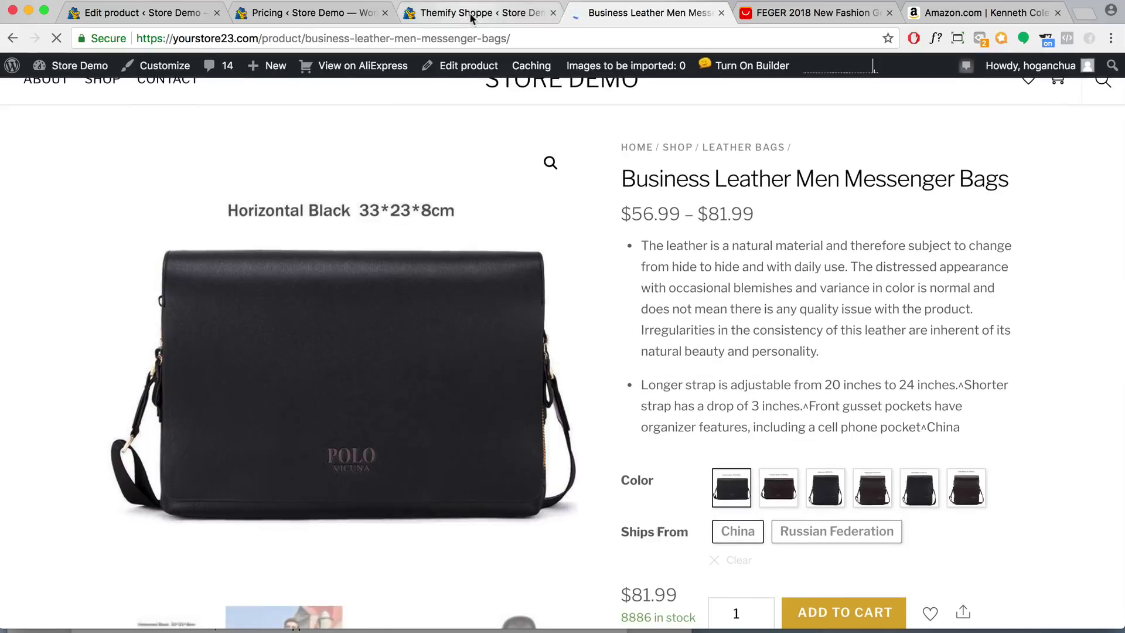
left_click(471, 17)
scroll(497, 293, "down", 15)
scroll(497, 291, "down", 6)
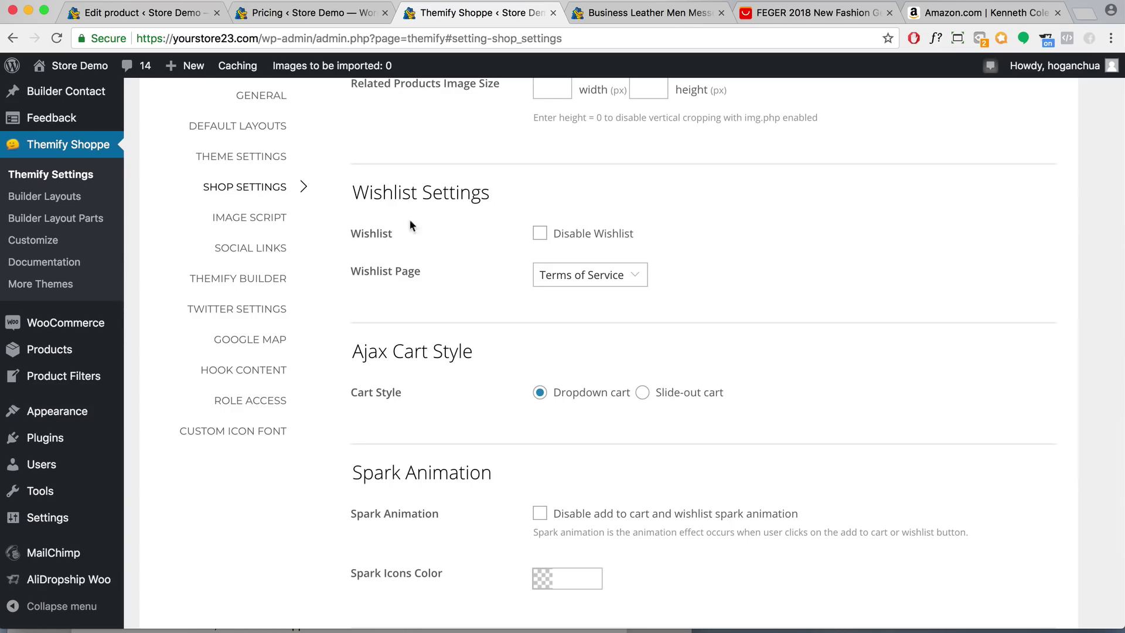
Keep Terms of Service as the wishlist page and tick Disable Wishlist
left_click_drag(491, 195, 354, 192)
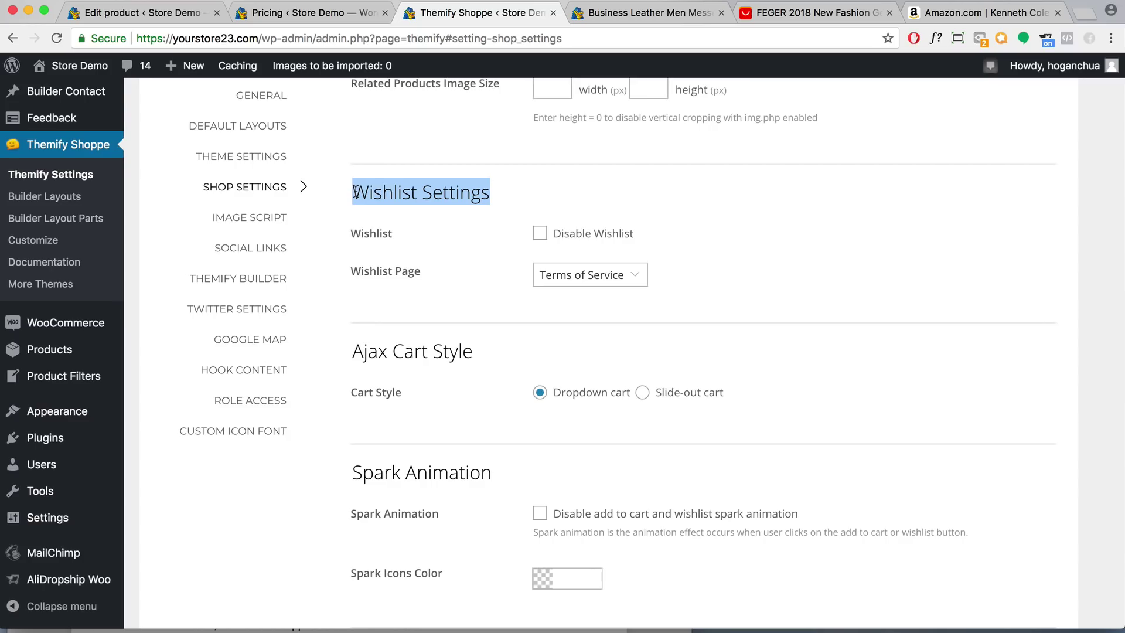
left_click_drag(420, 275, 362, 271)
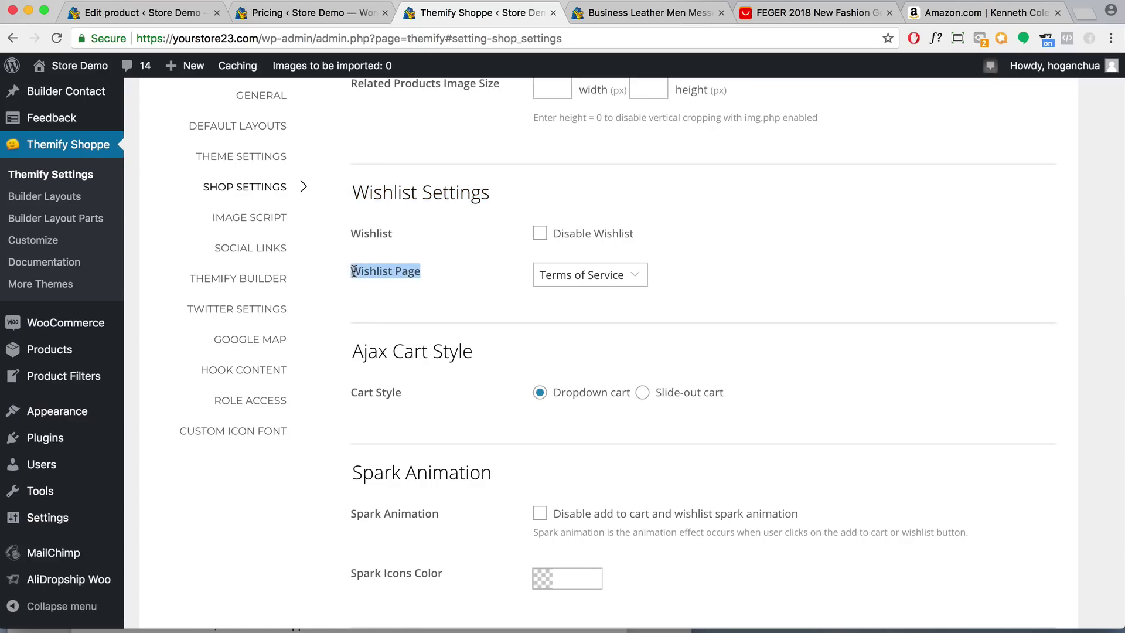
left_click(608, 285)
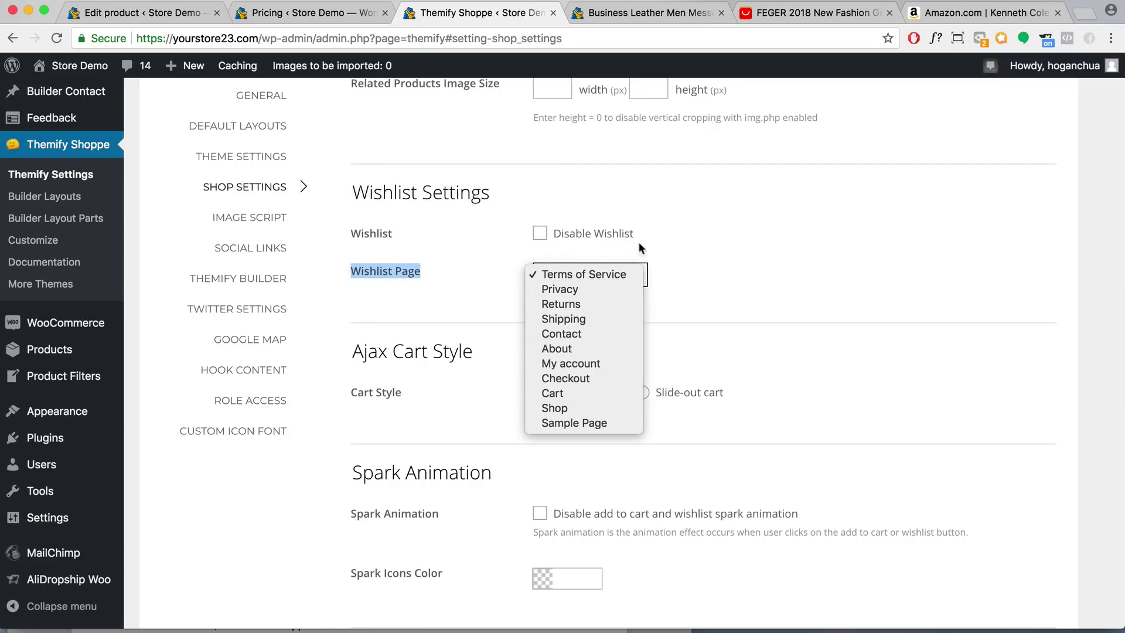
left_click(567, 246)
left_click(540, 237)
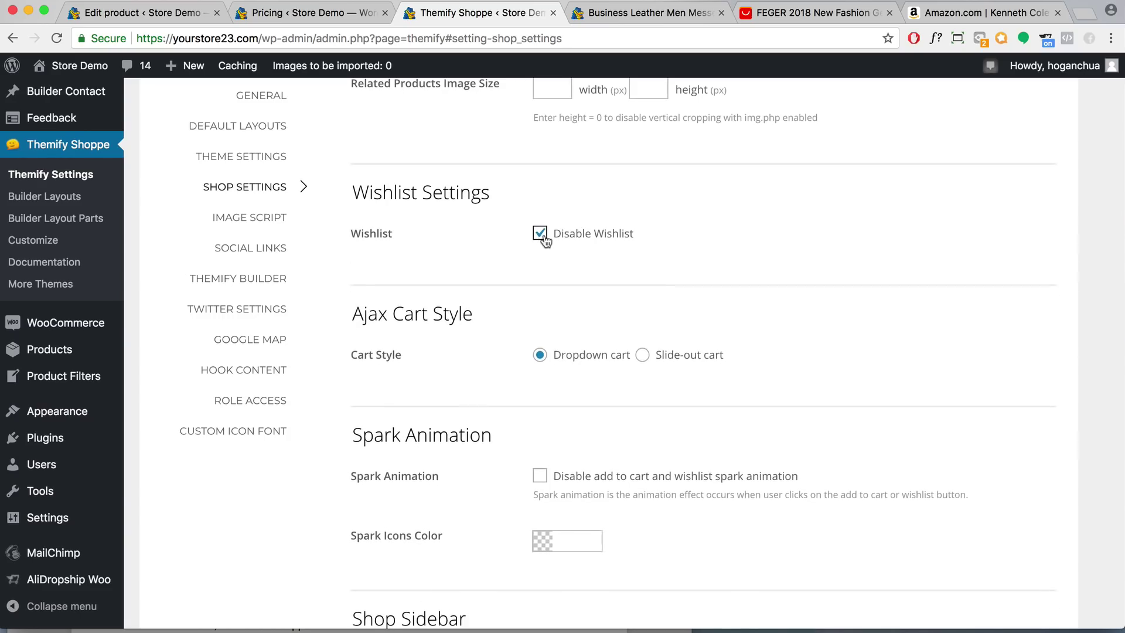
scroll(592, 283, "down", 3)
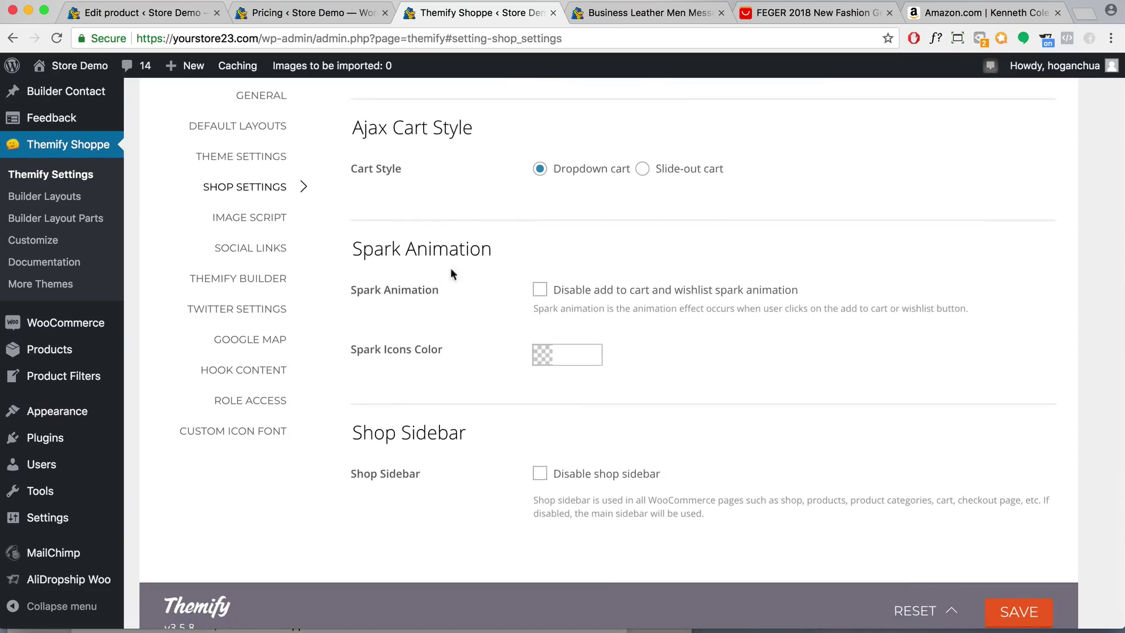
Add the messenger bag to the cart as a test, then save the shop settings
left_click(600, 16)
scroll(844, 384, "down", 5)
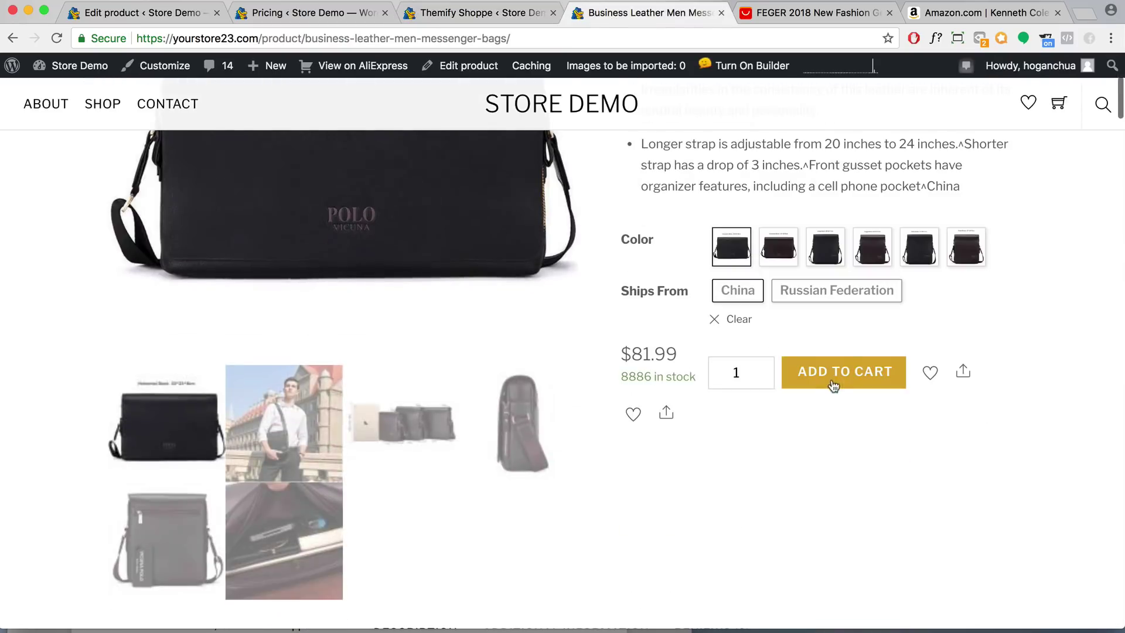
left_click(848, 378)
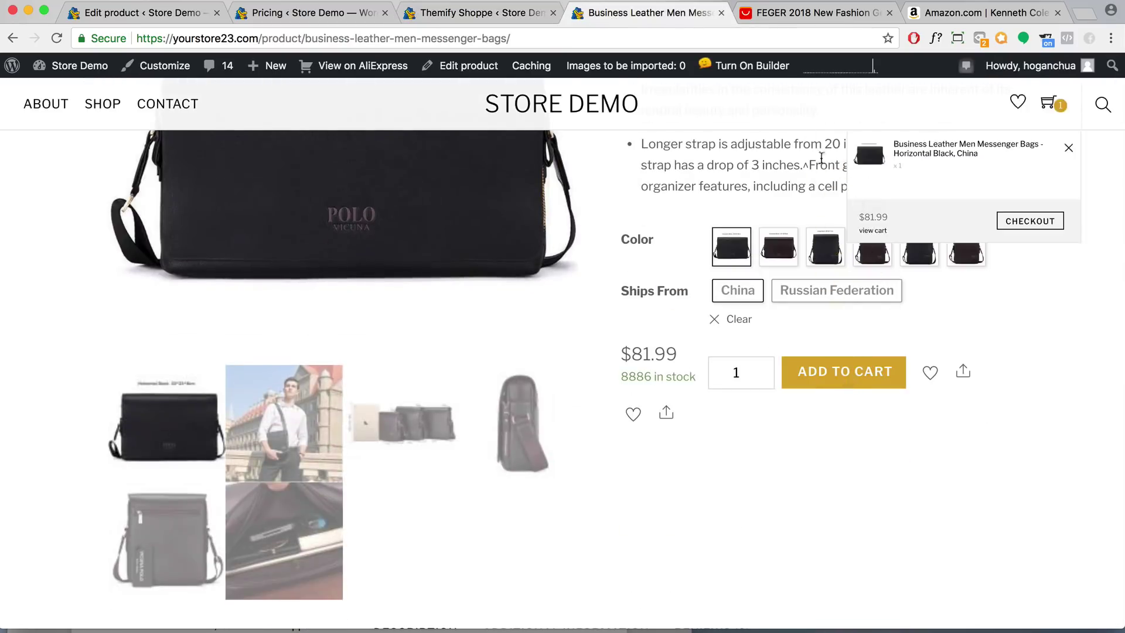
left_click(486, 13)
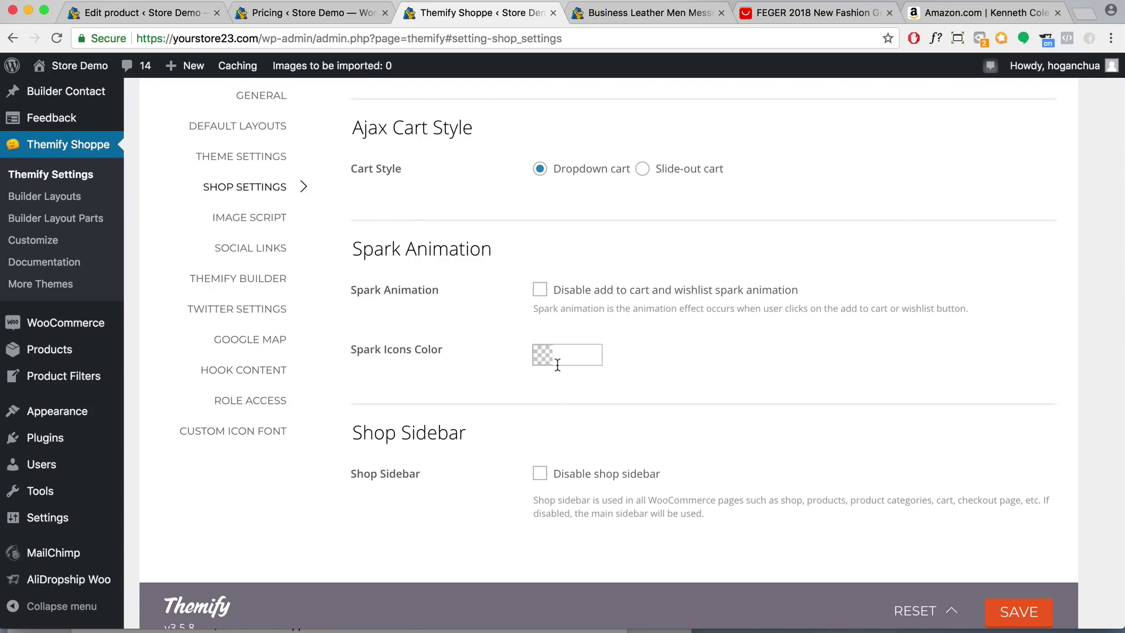
left_click(1016, 612)
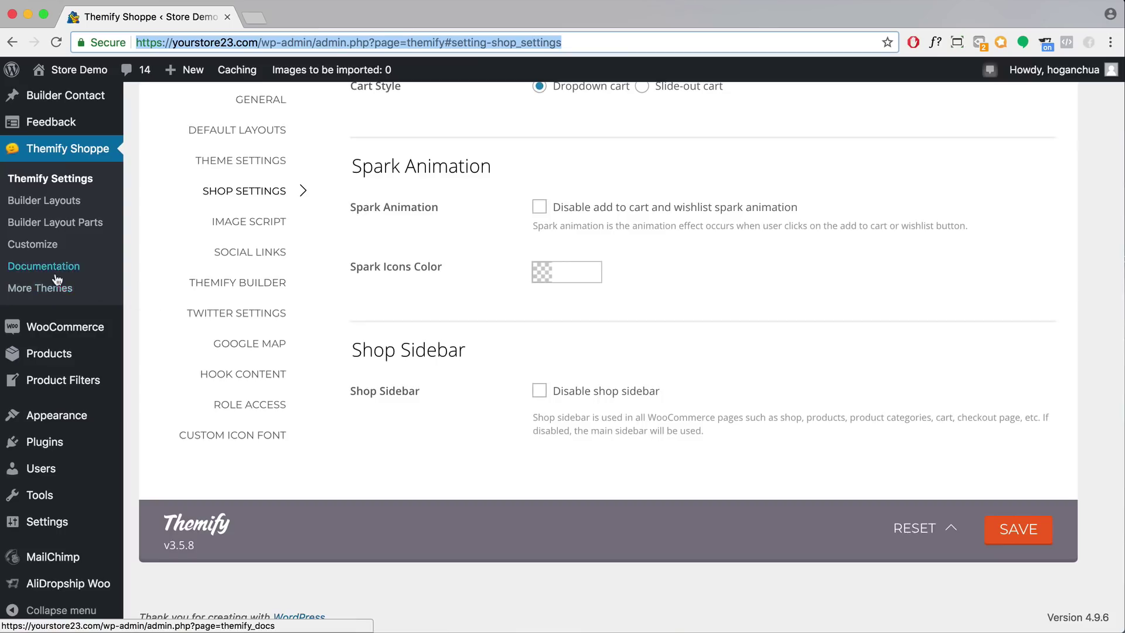
scroll(65, 280, "up", 5)
Edit the About page, view it live, and turn on Themify Builder
left_click(43, 223)
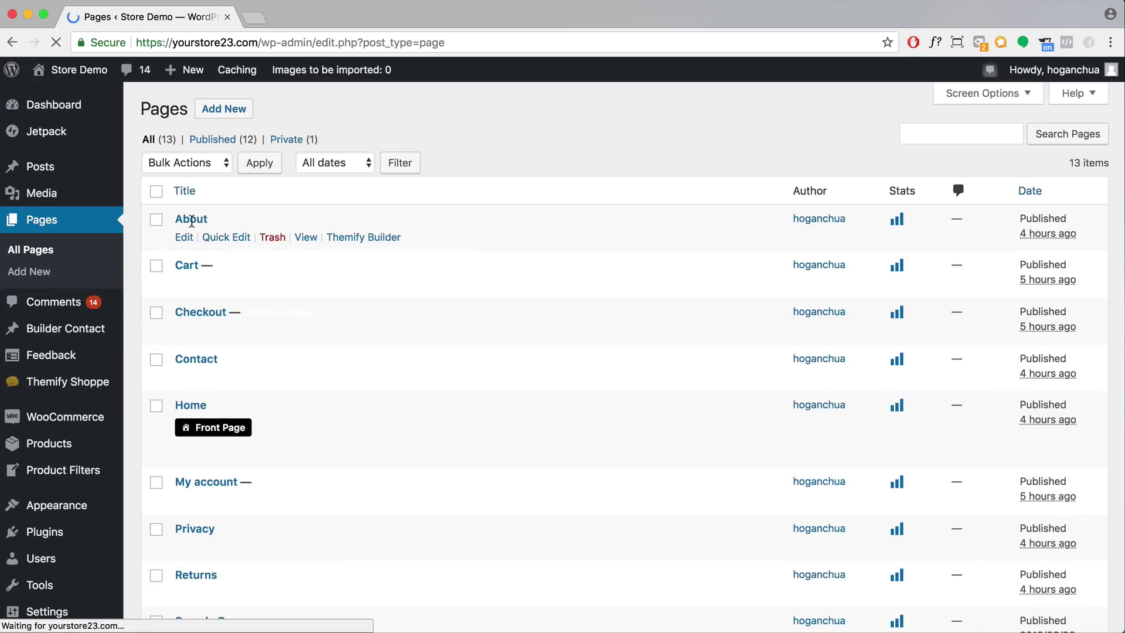
left_click(184, 239)
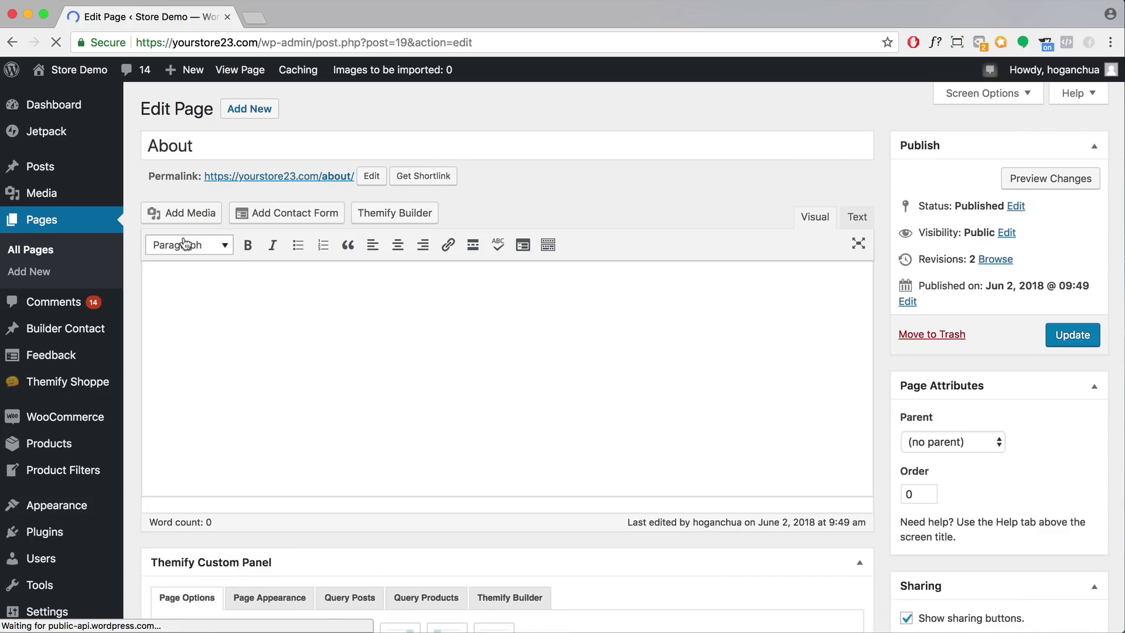
left_click(184, 296)
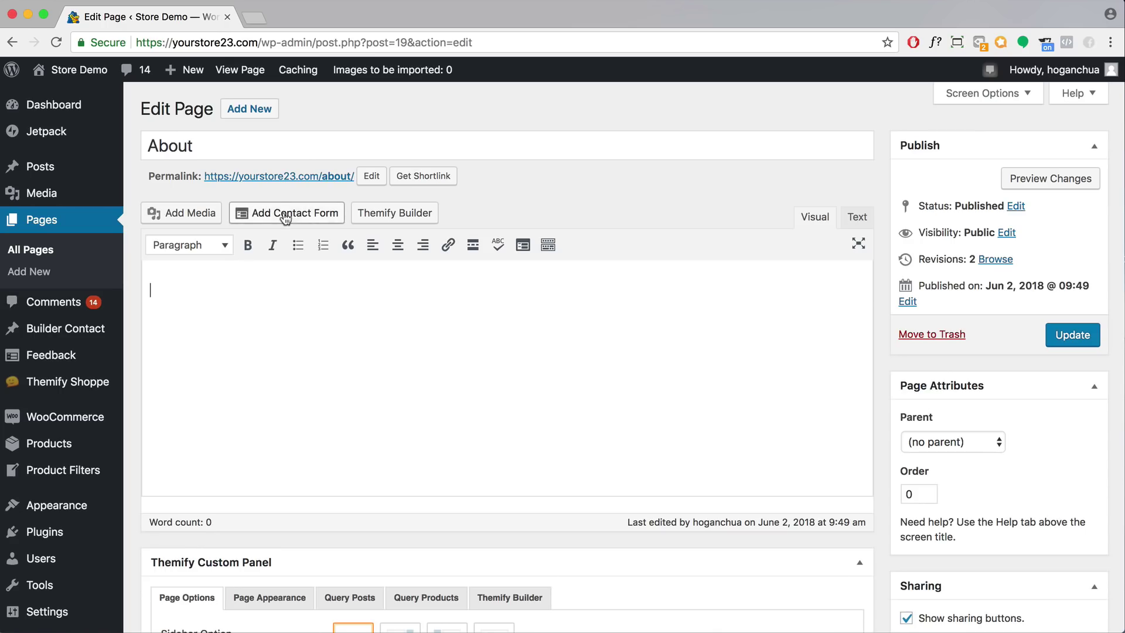
left_click(303, 177)
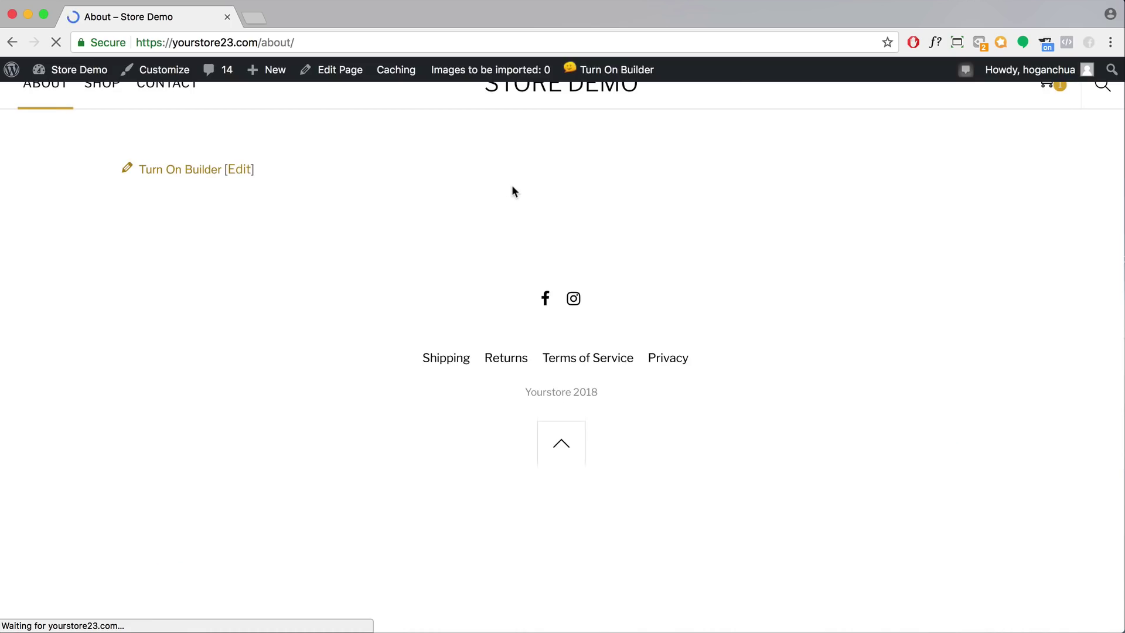
left_click(626, 71)
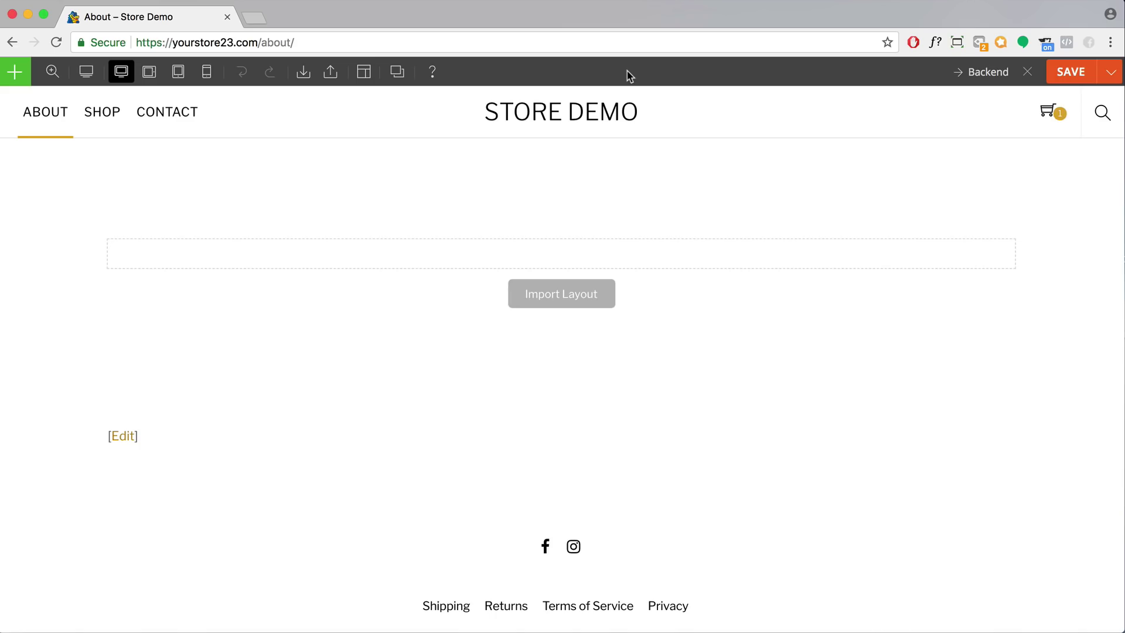
Make the About row two columns and drop an Image module into the left column, clearing its placeholder URL
mouse_move(120, 209)
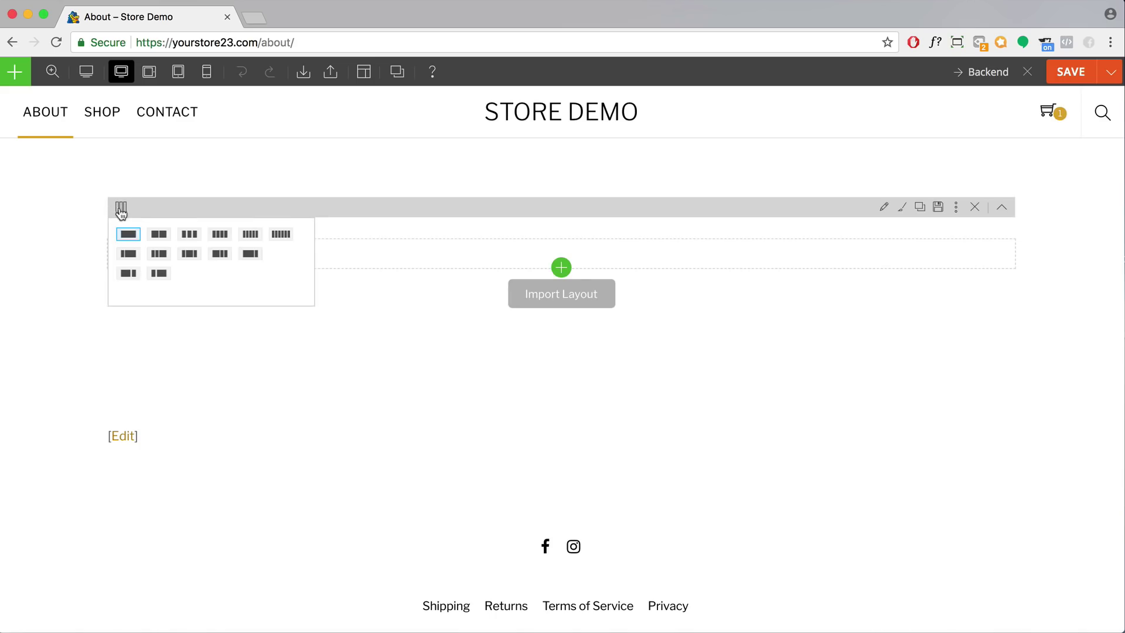
left_click(158, 234)
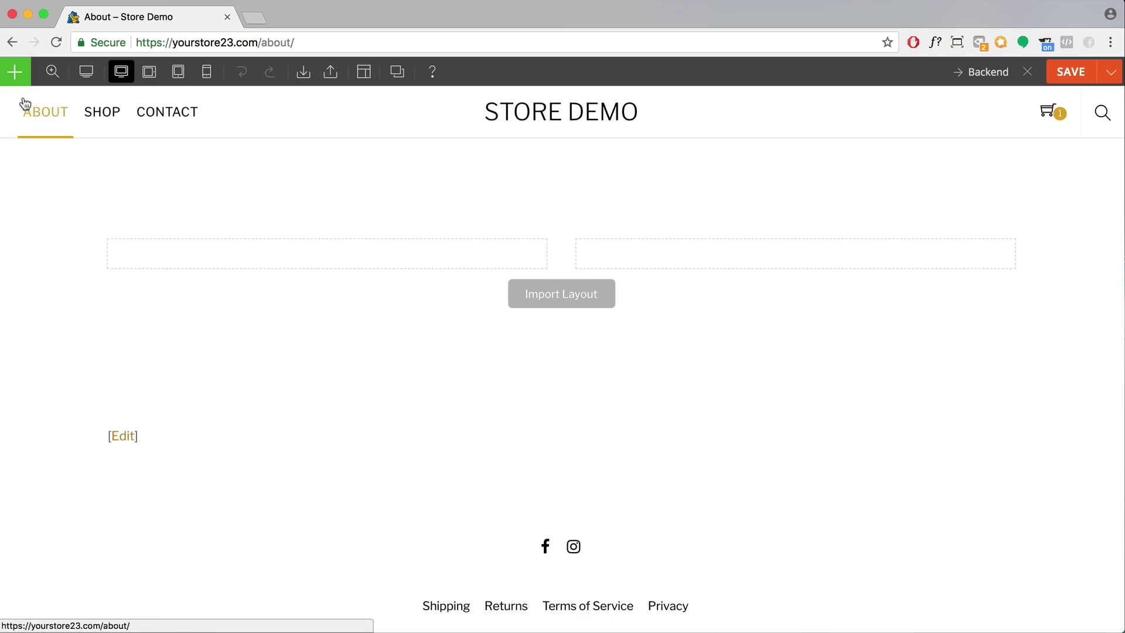
left_click(15, 72)
scroll(50, 334, "down", 2)
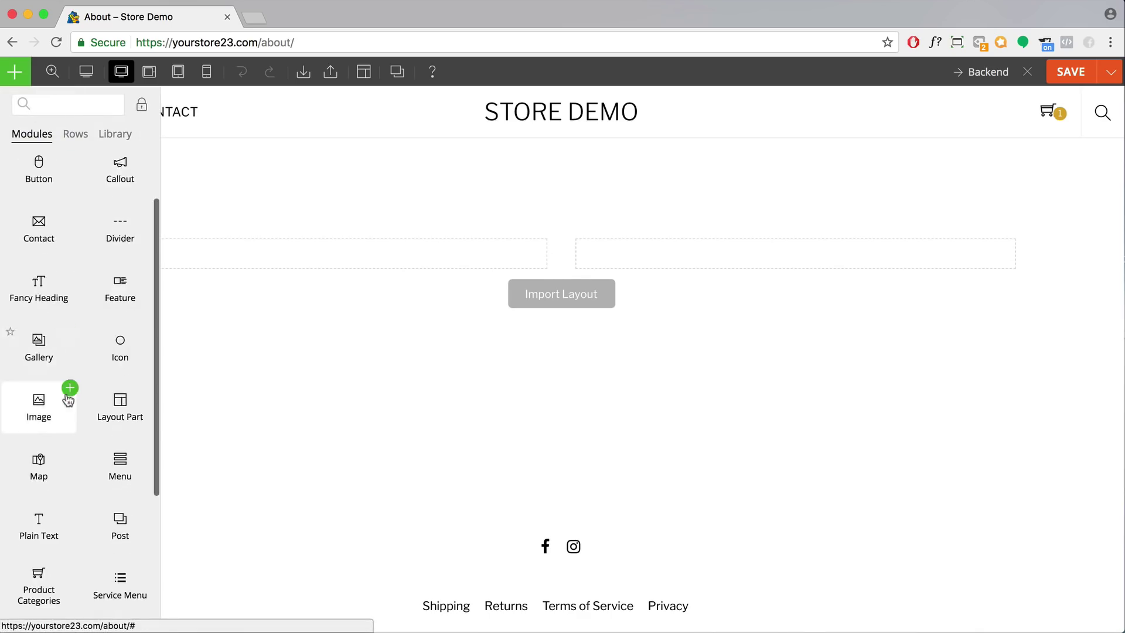
left_click_drag(40, 399, 331, 268)
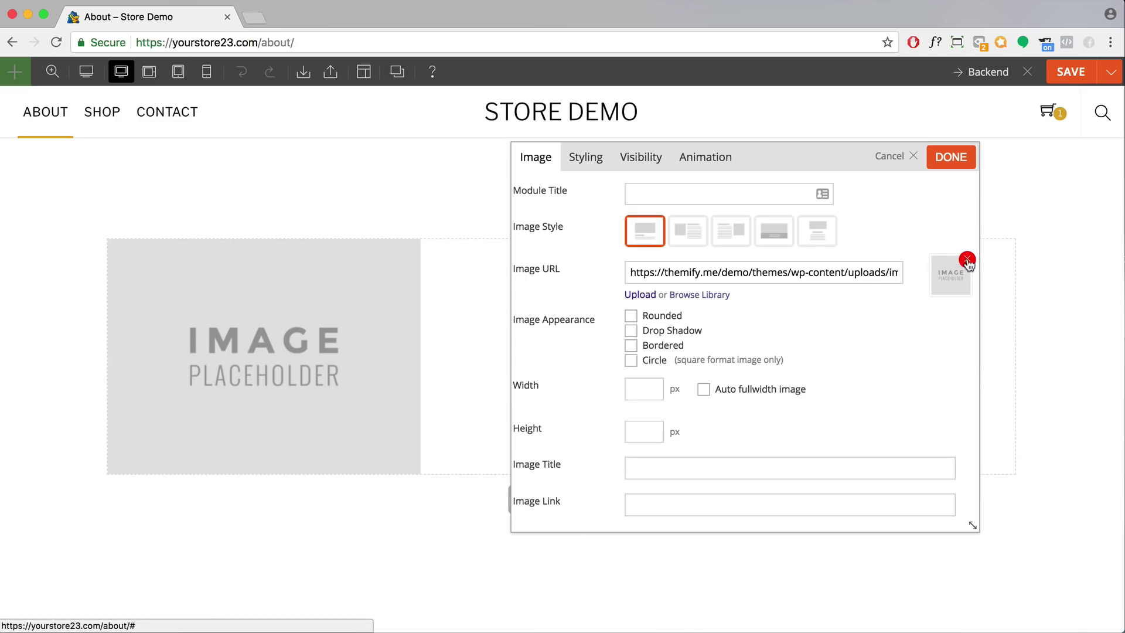
left_click(965, 259)
left_click(781, 274)
left_click(723, 295)
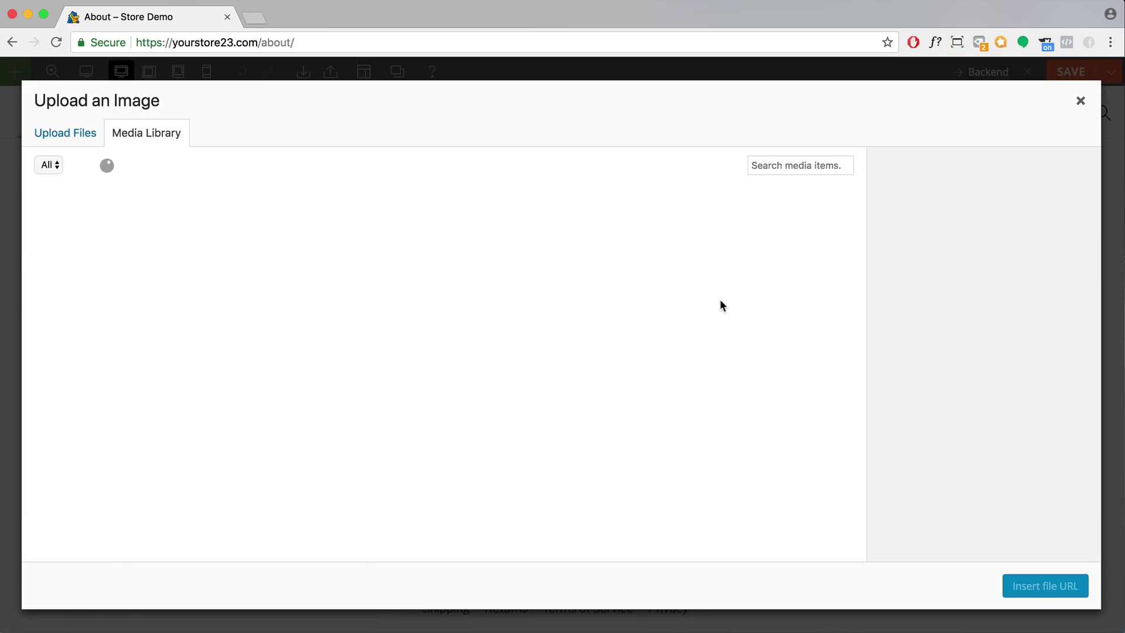
Upload About Us.jpg (800 × 533) and insert its URL into the Image module
left_click(66, 135)
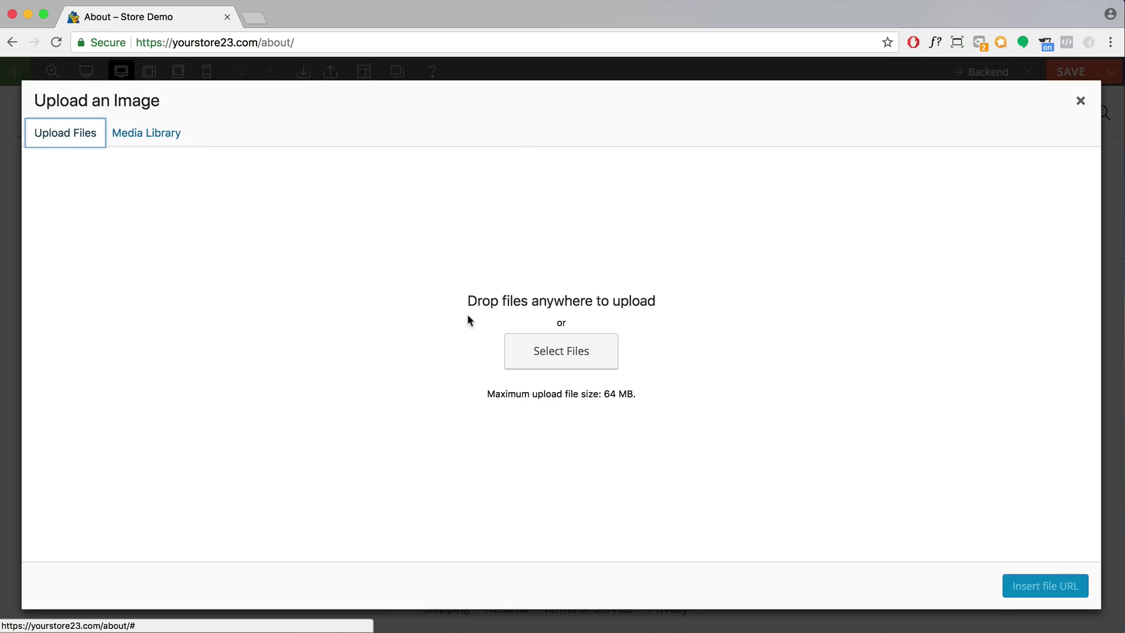
left_click(558, 350)
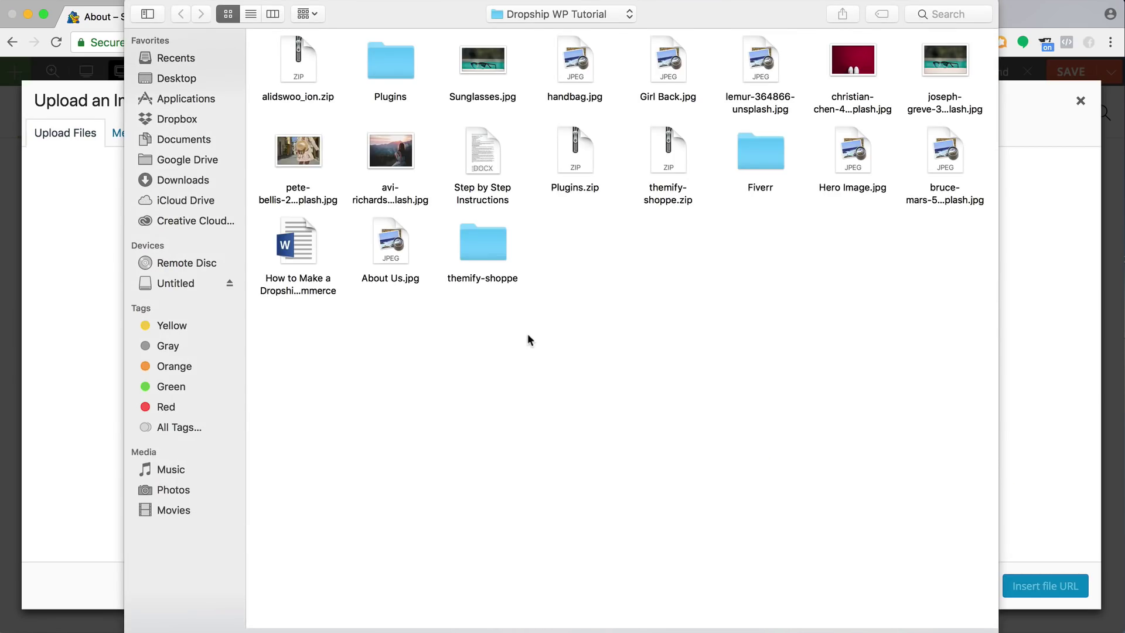
left_click(380, 248)
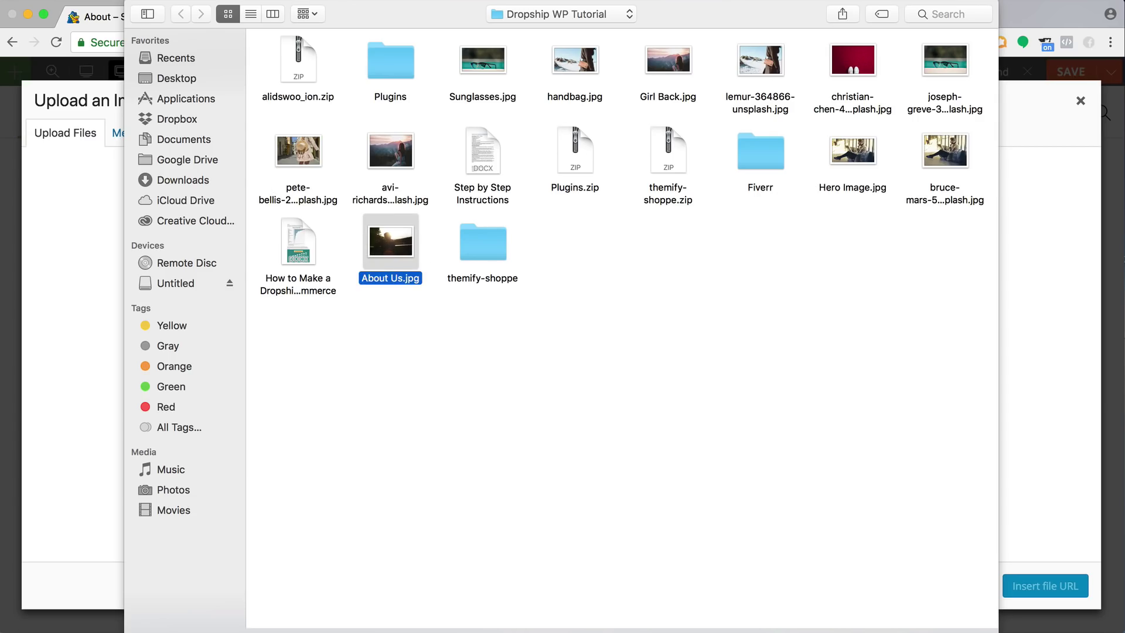
key("Return")
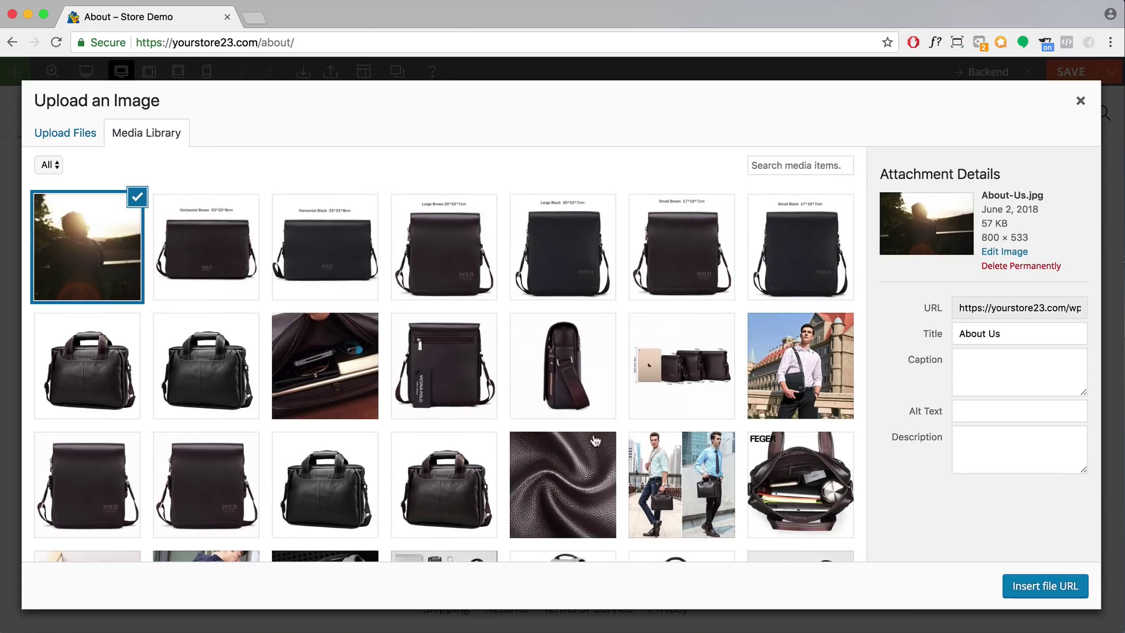
left_click_drag(1026, 237, 983, 237)
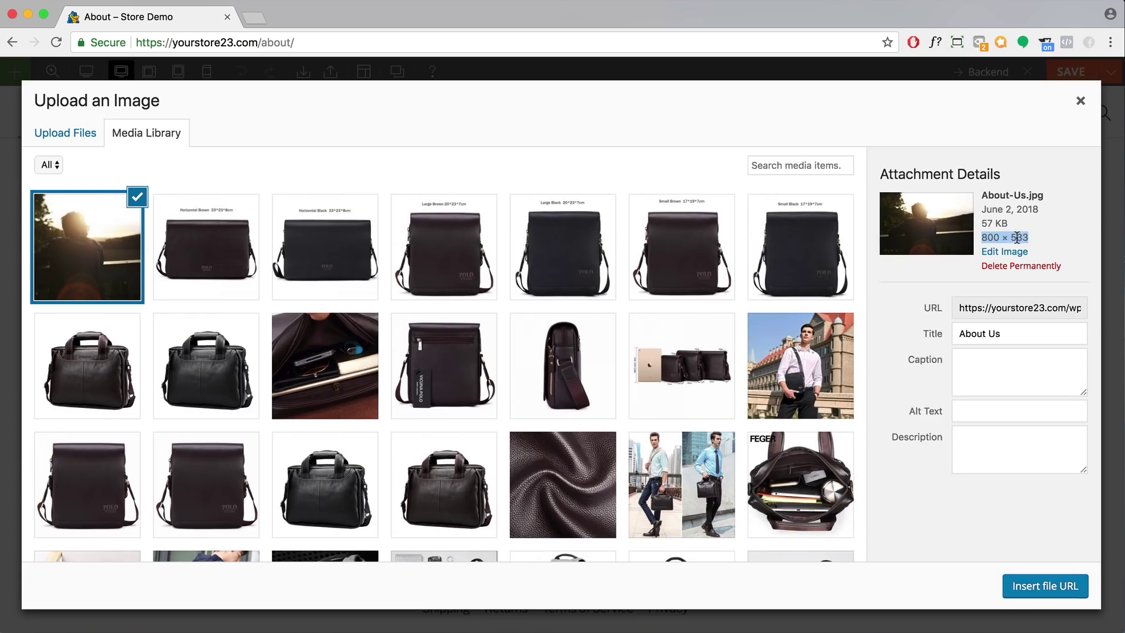
left_click(1029, 583)
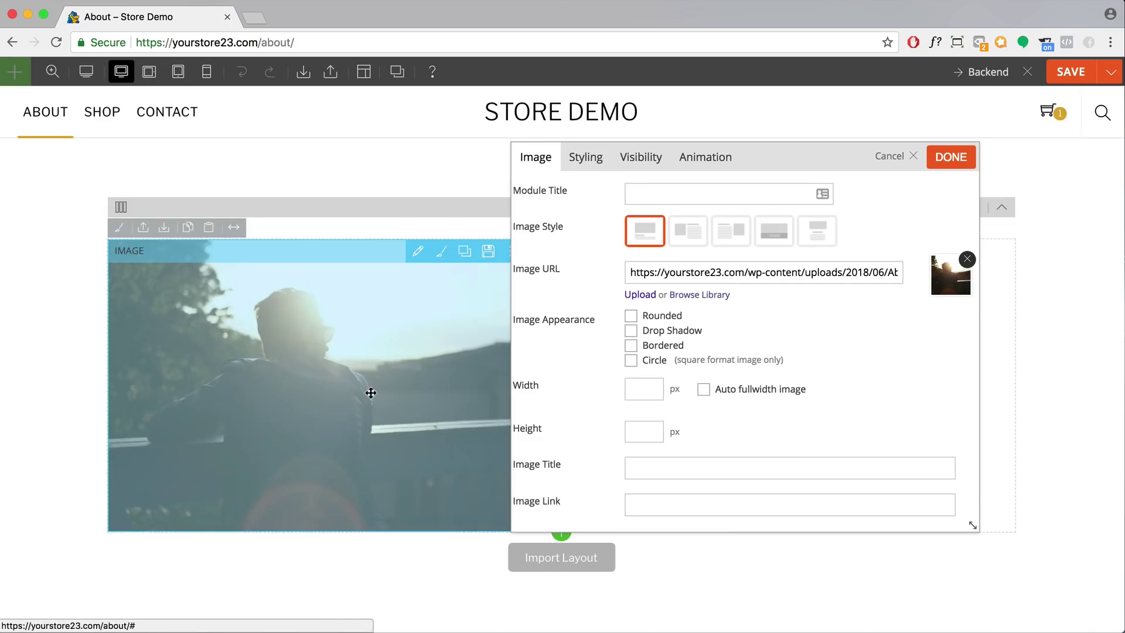
Add a Fancy Heading to the right column with heading 'Our Story' and sub heading 'About Us'
left_click(951, 159)
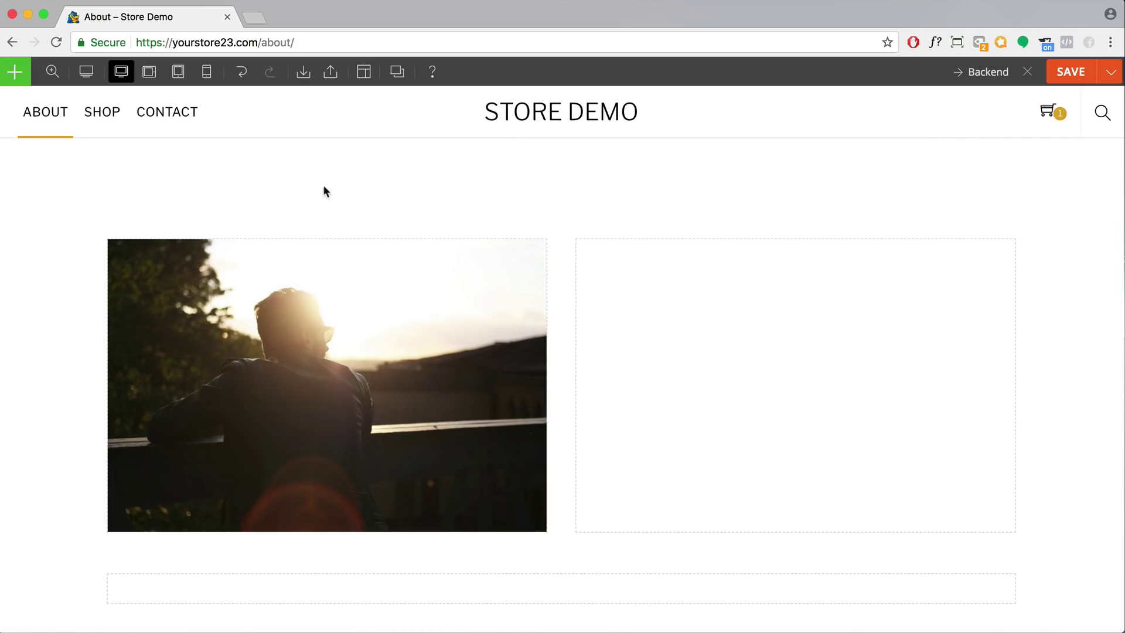
left_click(14, 72)
left_click_drag(63, 305, 754, 300)
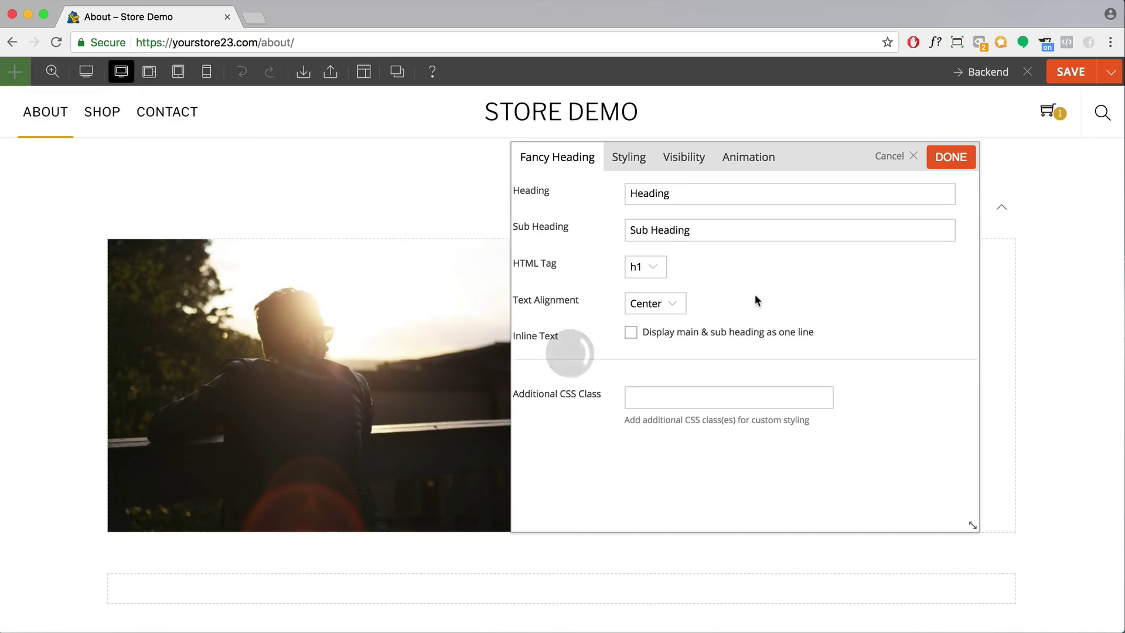
triple_click(728, 231)
type("About Us")
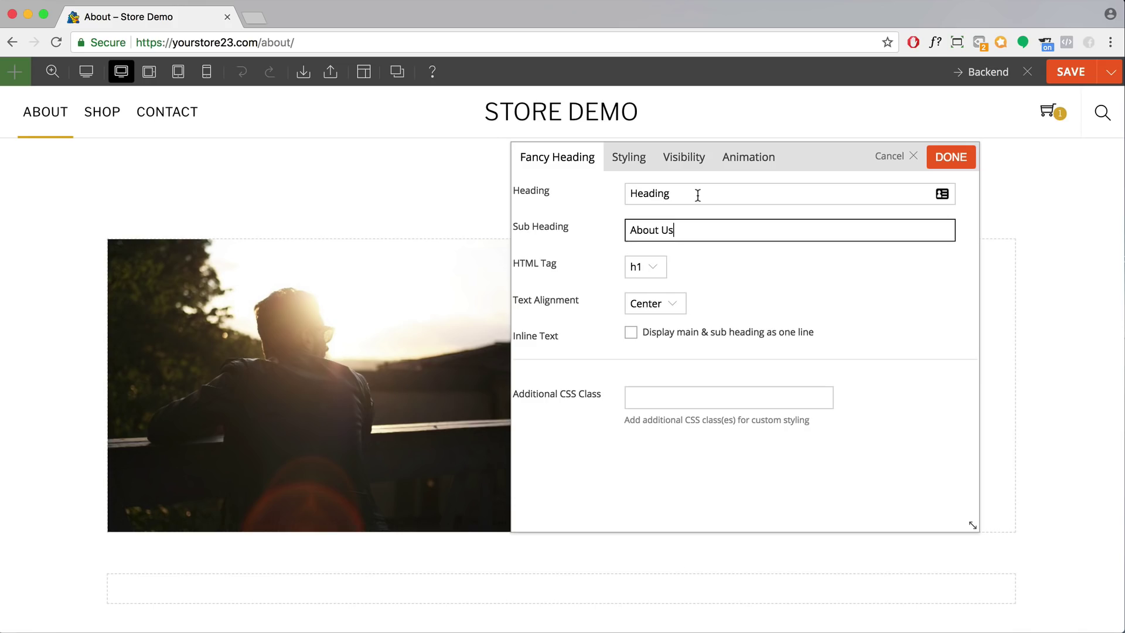
triple_click(698, 195)
left_click_drag(797, 158, 452, 286)
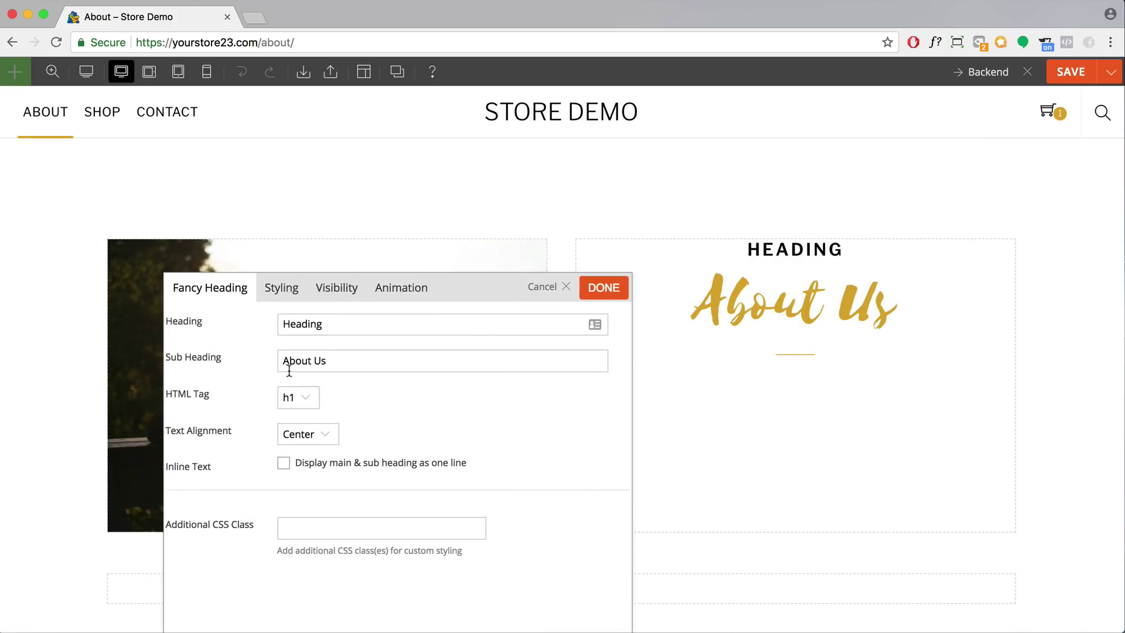
triple_click(347, 324)
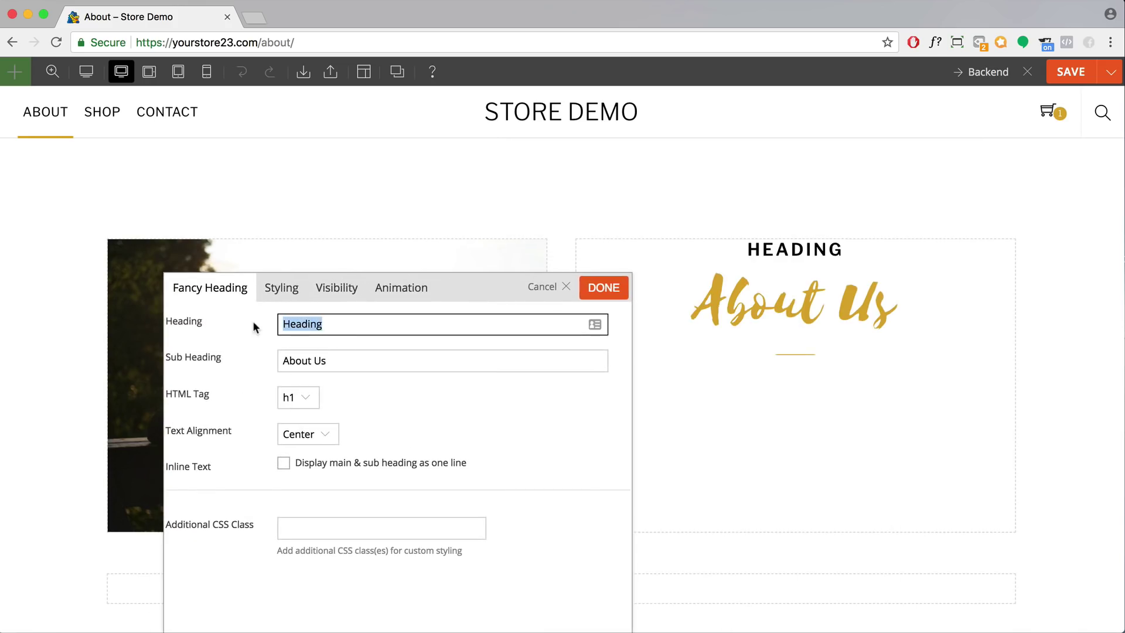
type("Our Story")
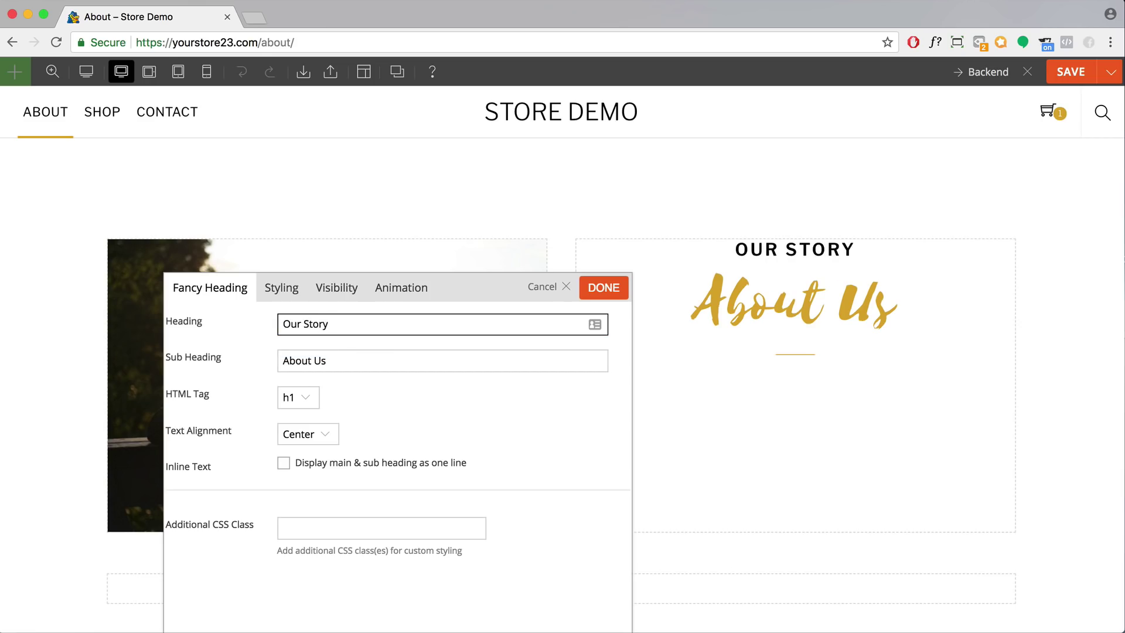
left_click(603, 287)
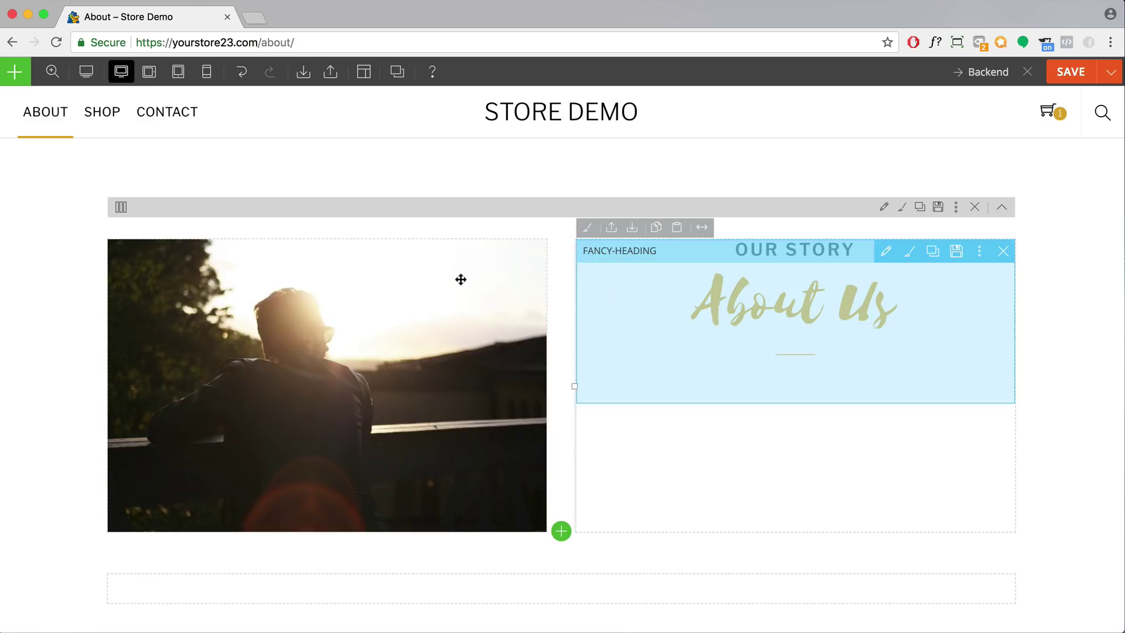
Drop a Text module below the heading and paste in the four About paragraphs from the Word document
mouse_move(14, 75)
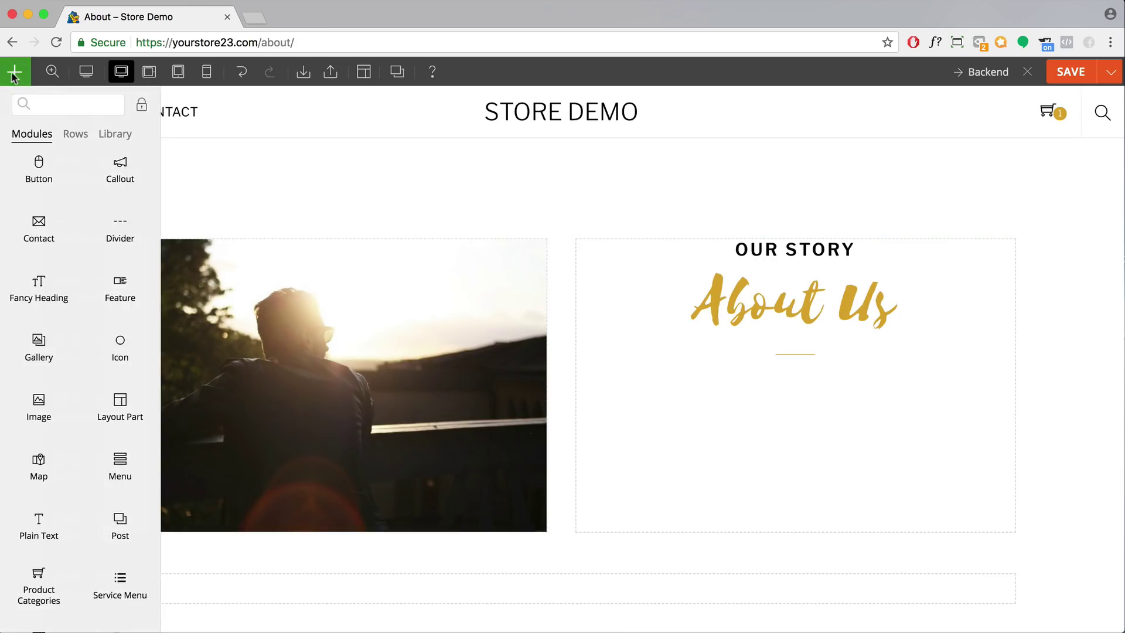
scroll(73, 449, "down", 5)
left_click_drag(116, 486, 756, 410)
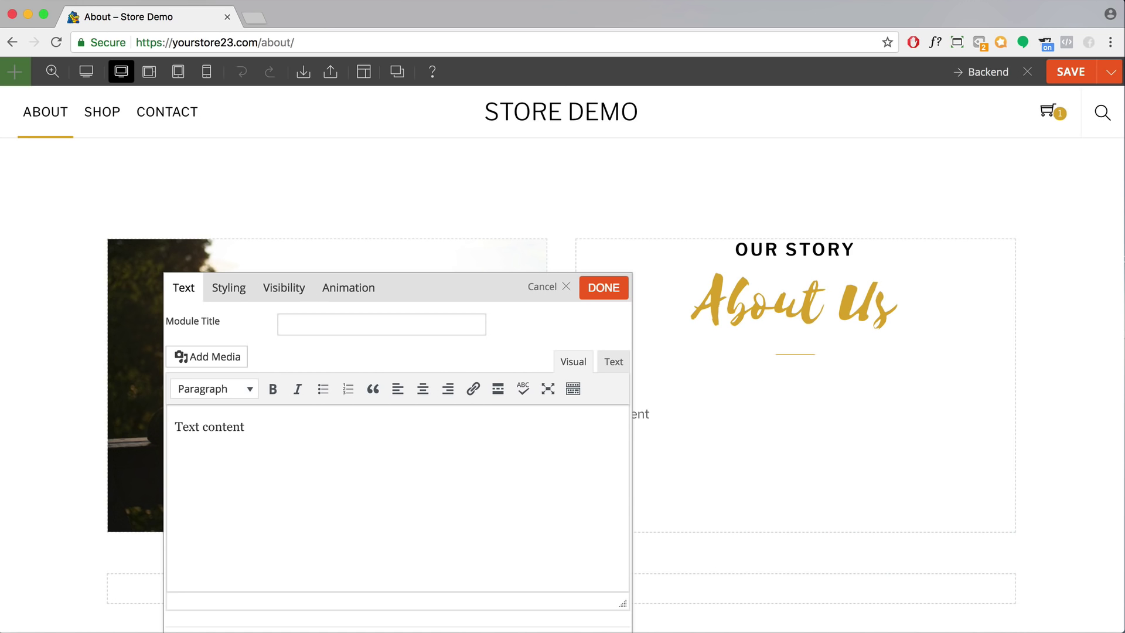
key("super+Tab")
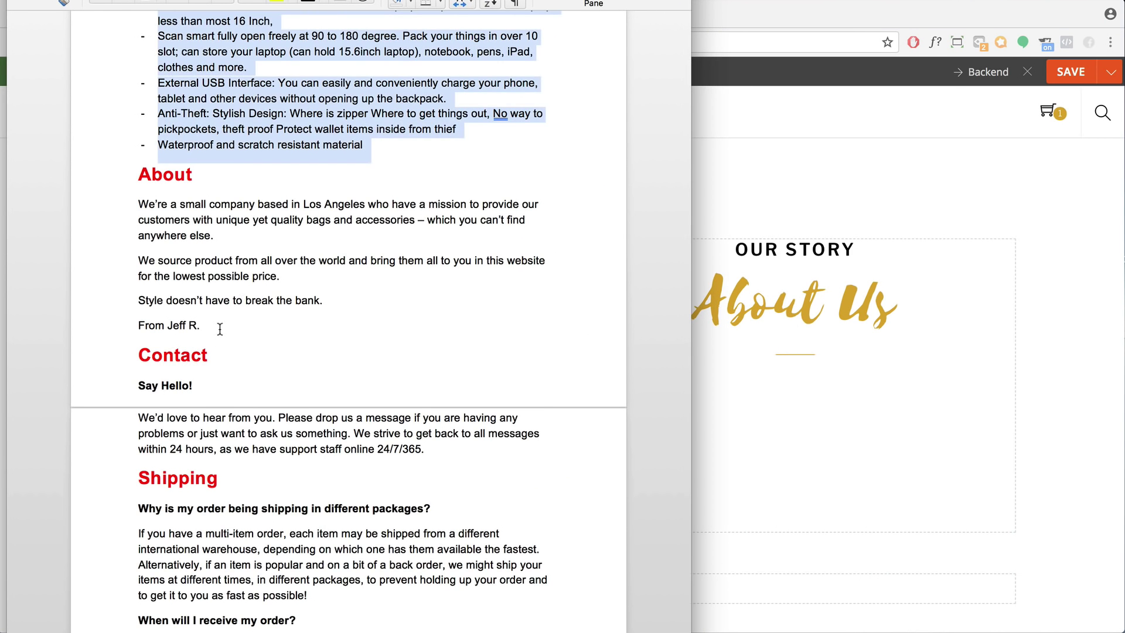
left_click_drag(219, 326, 106, 199)
key("super+c")
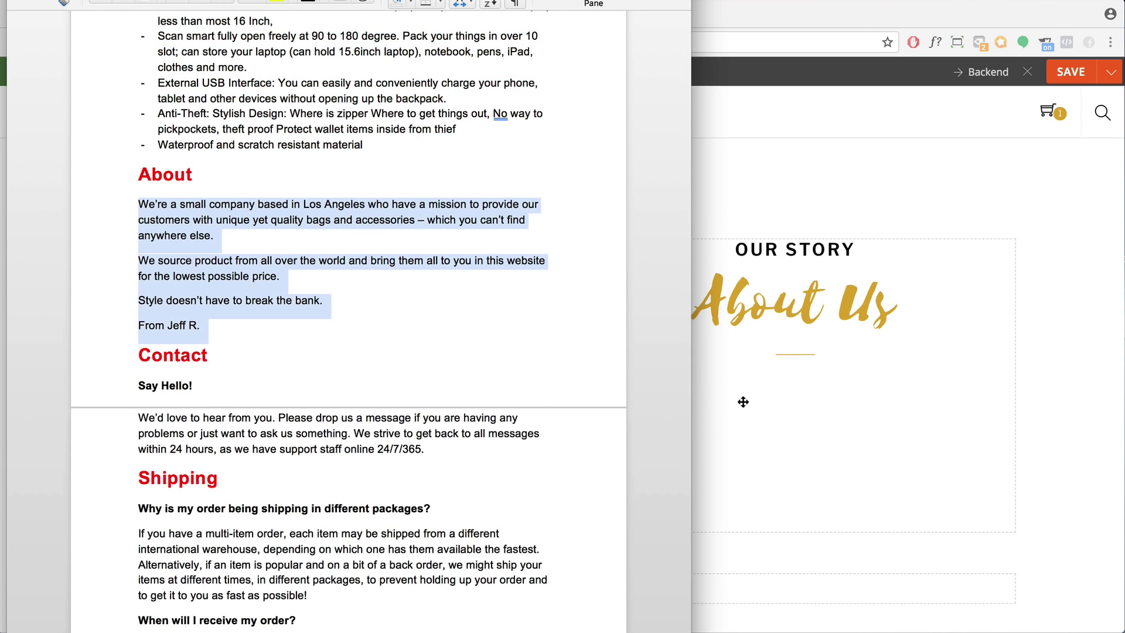
left_click(742, 402)
left_click_drag(306, 444, 140, 417)
key("super+v")
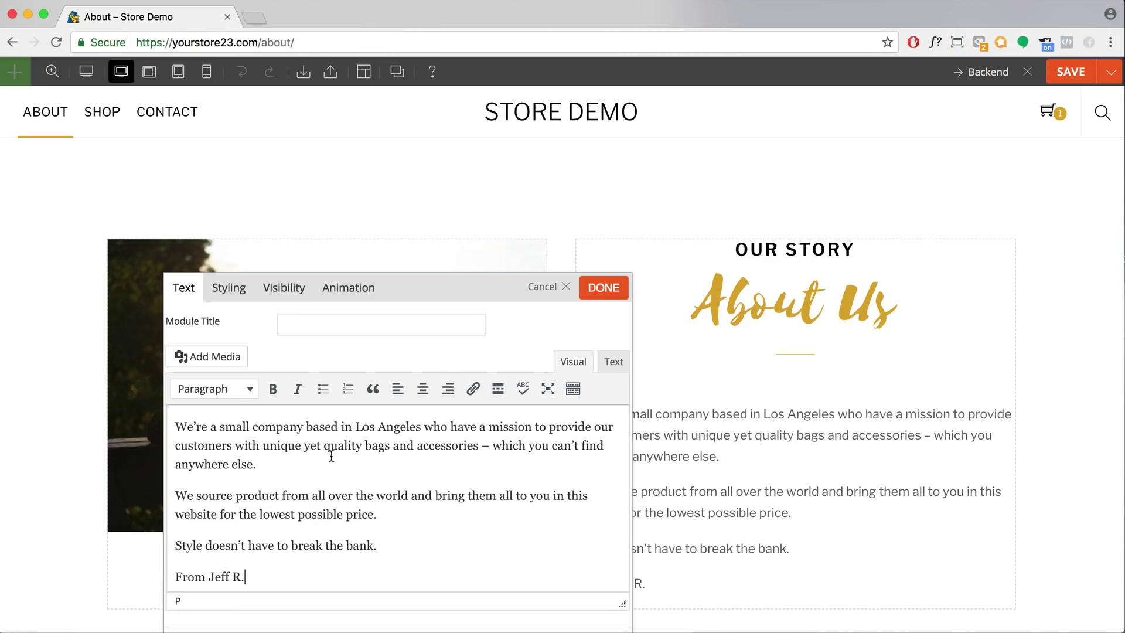
left_click_drag(454, 287, 413, 188)
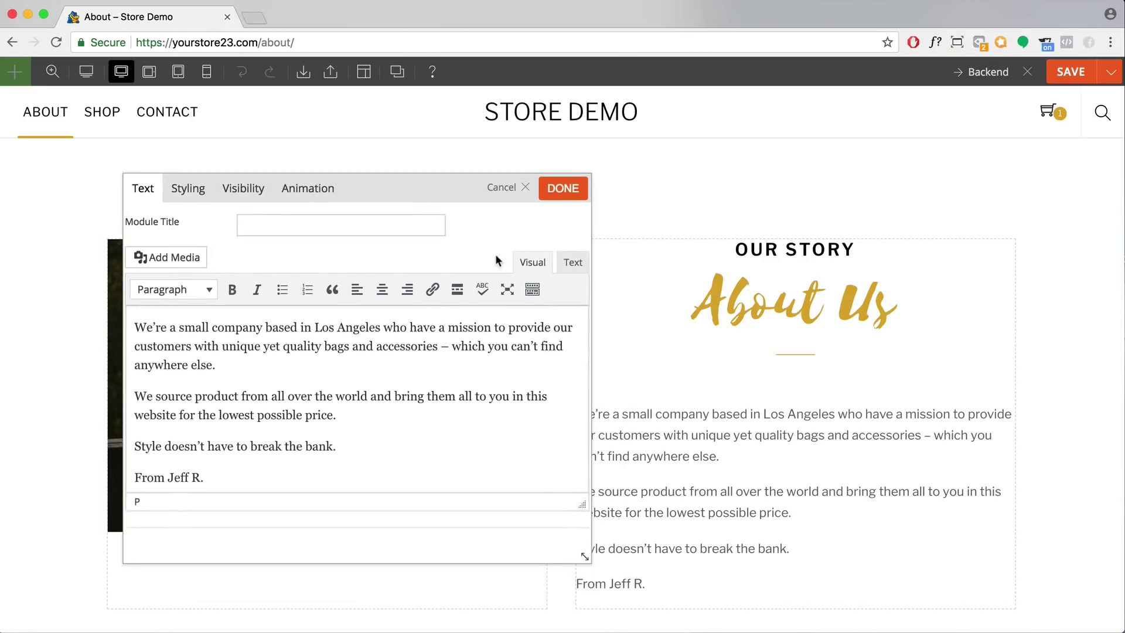
scroll(497, 259, "down", 2)
Add the sentence 'Contact us if you have any questions.' after the lowest-price sentence in the About text
left_click(564, 189)
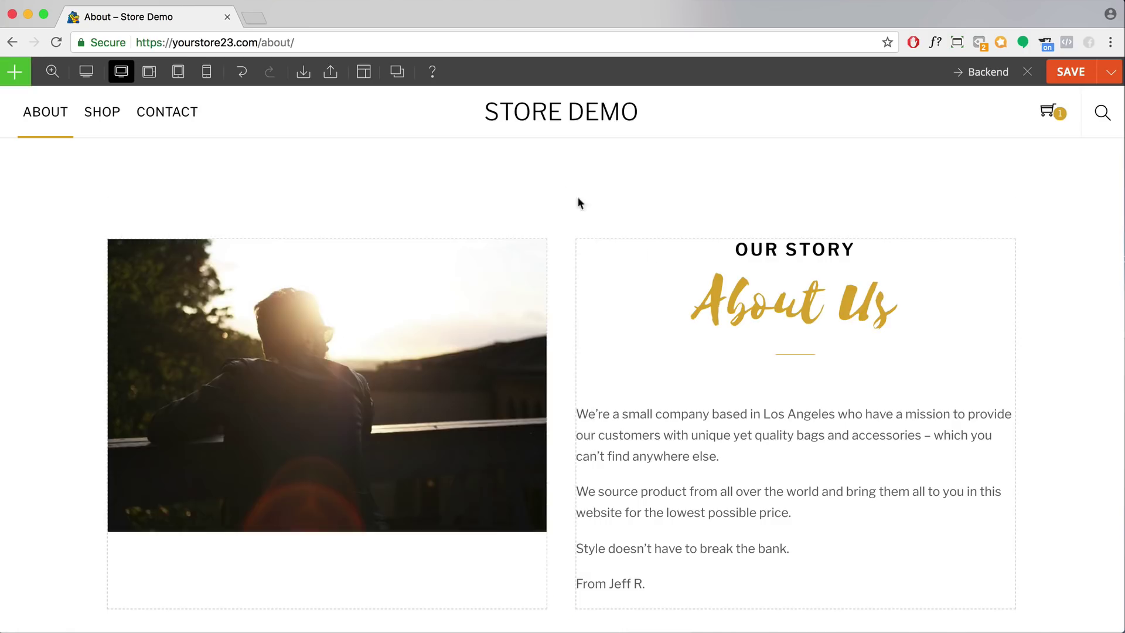
scroll(699, 294, "down", 3)
scroll(699, 294, "up", 3)
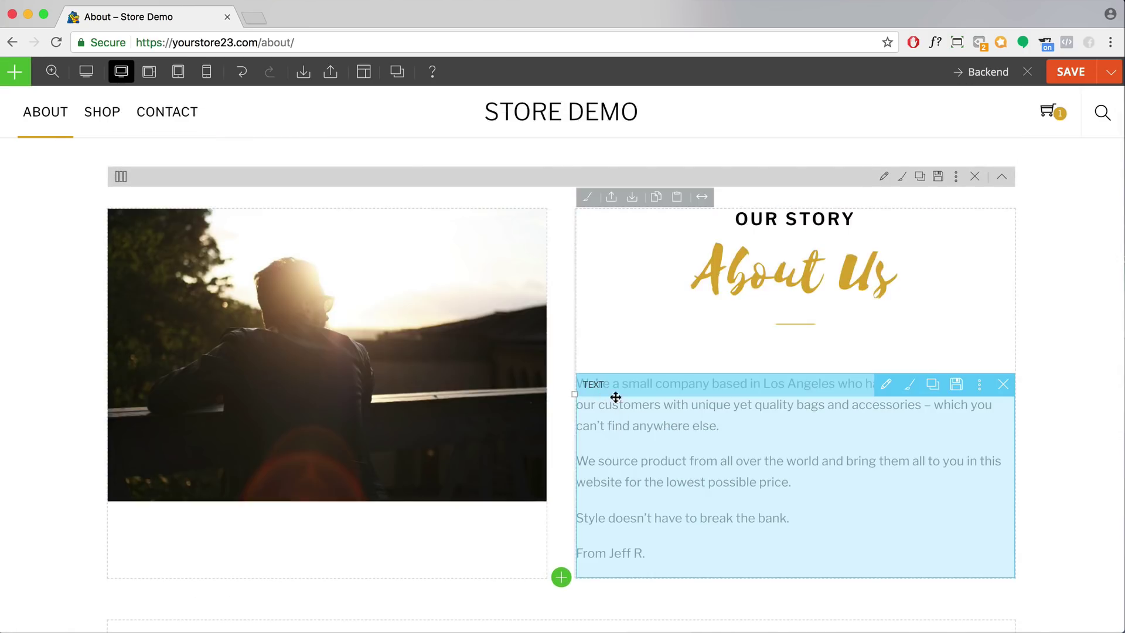
double_click(692, 408)
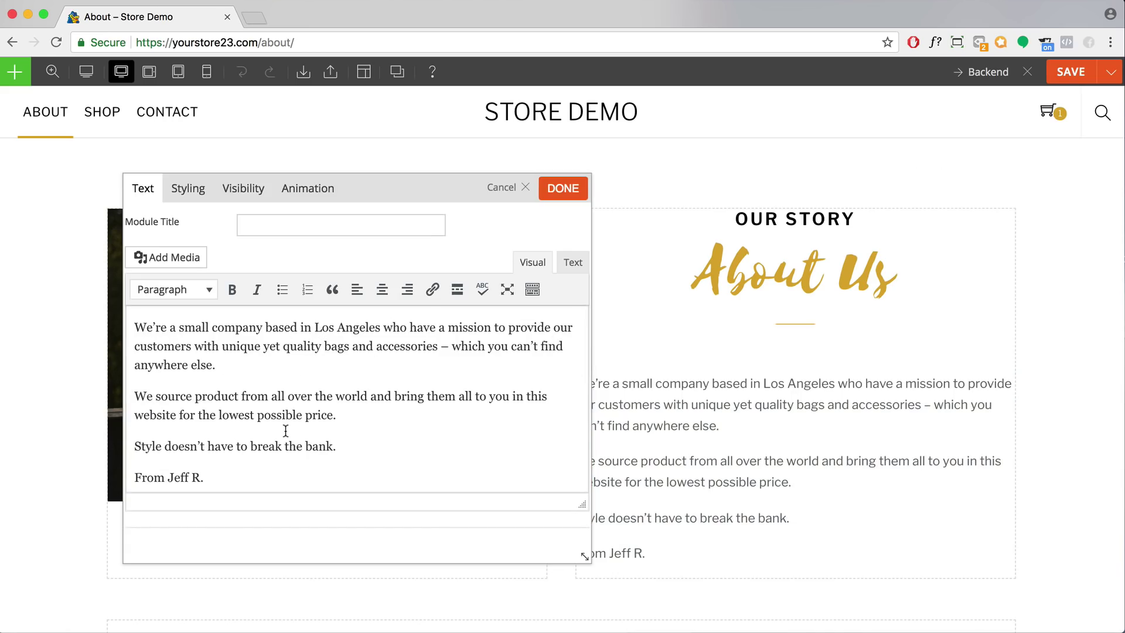
scroll(285, 431, "down", 1)
left_click(367, 438)
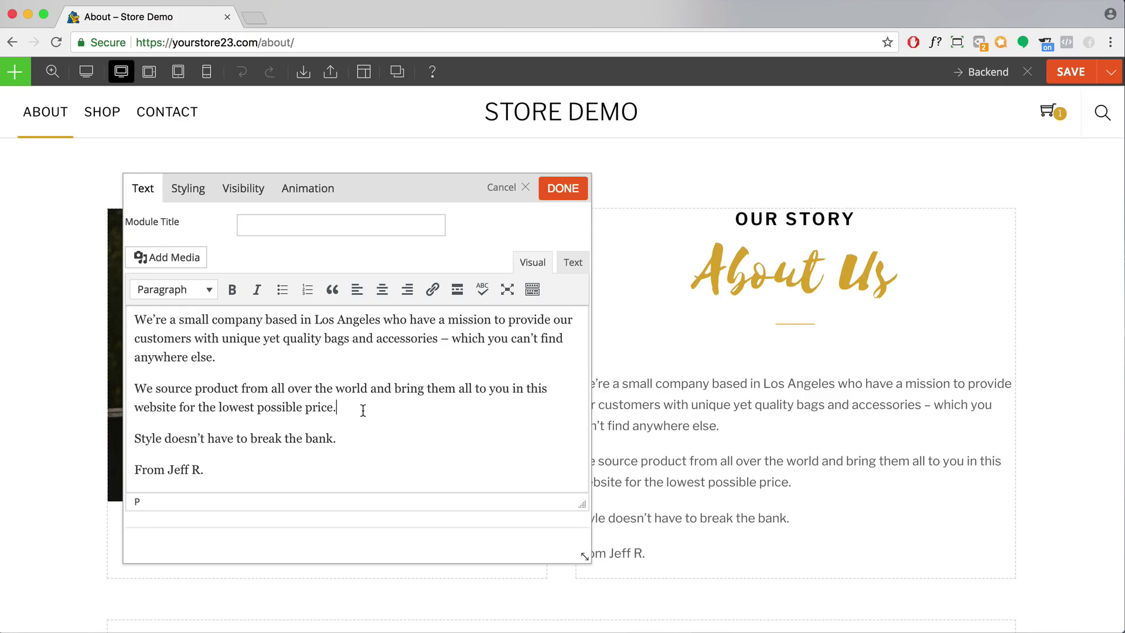
type("Contact us if you have any questions.")
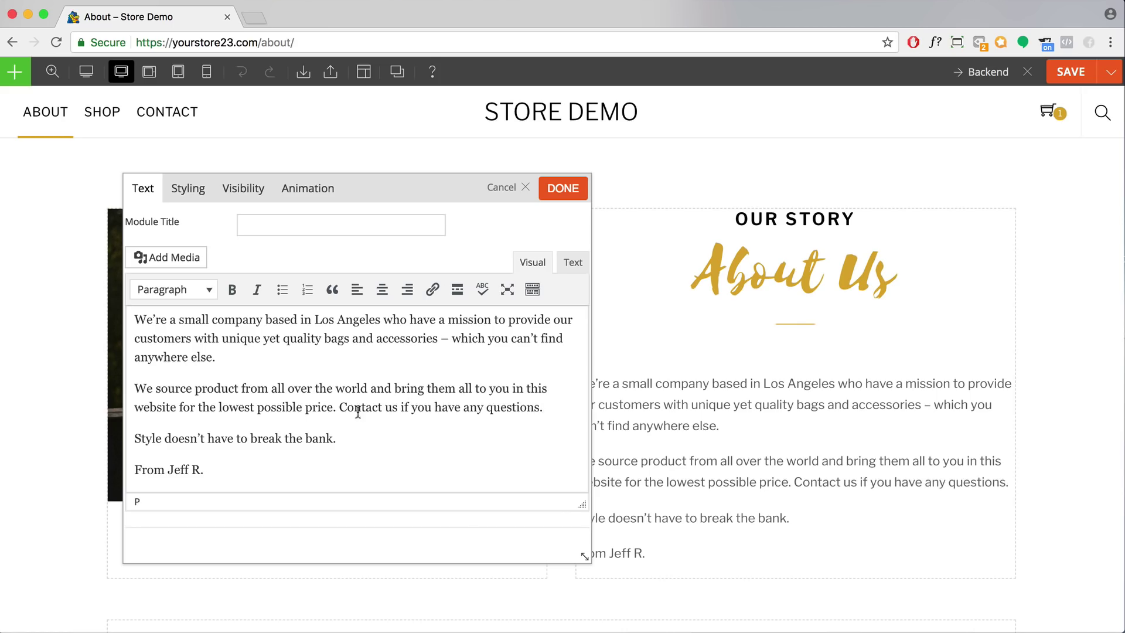
Link the words 'Contact us' to the Contact page and close the text editor
left_click_drag(399, 406, 337, 407)
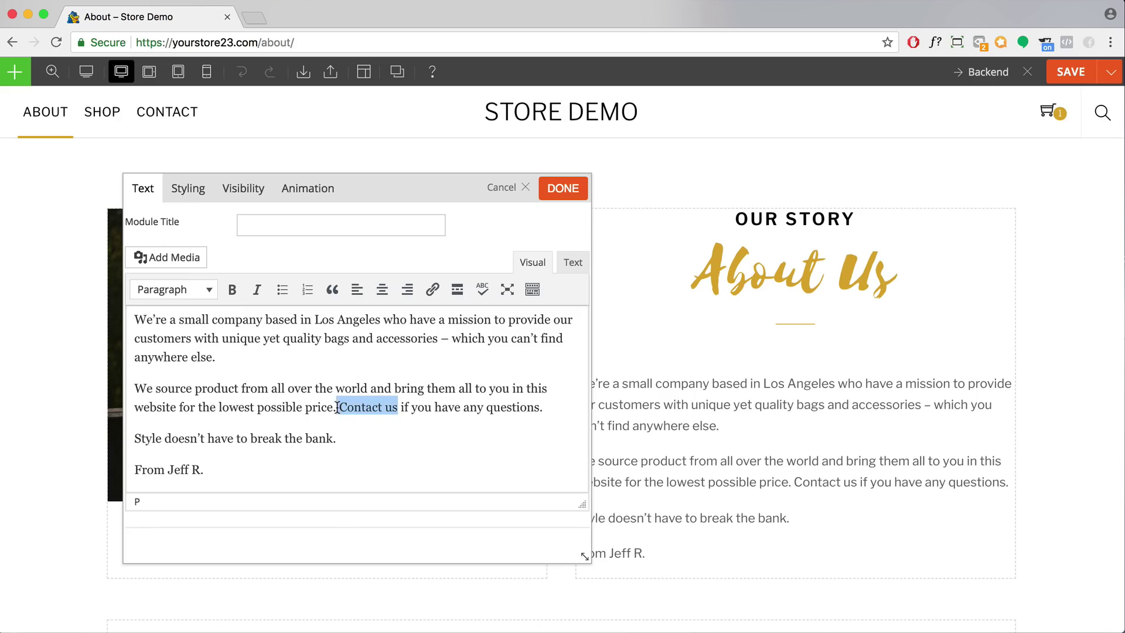
left_click(432, 289)
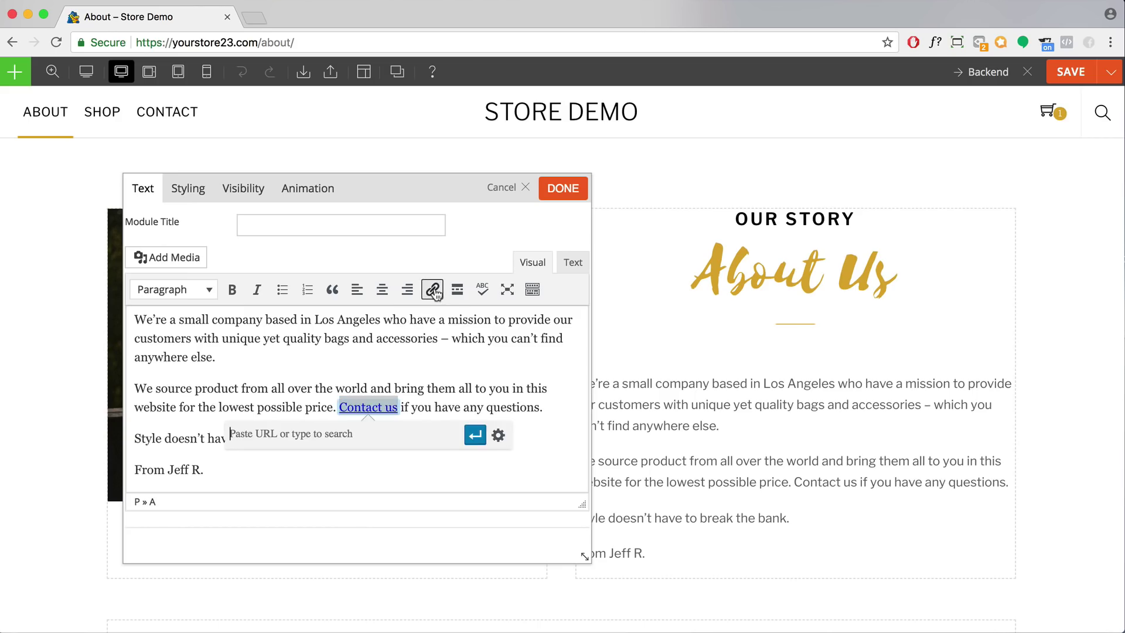
left_click(499, 436)
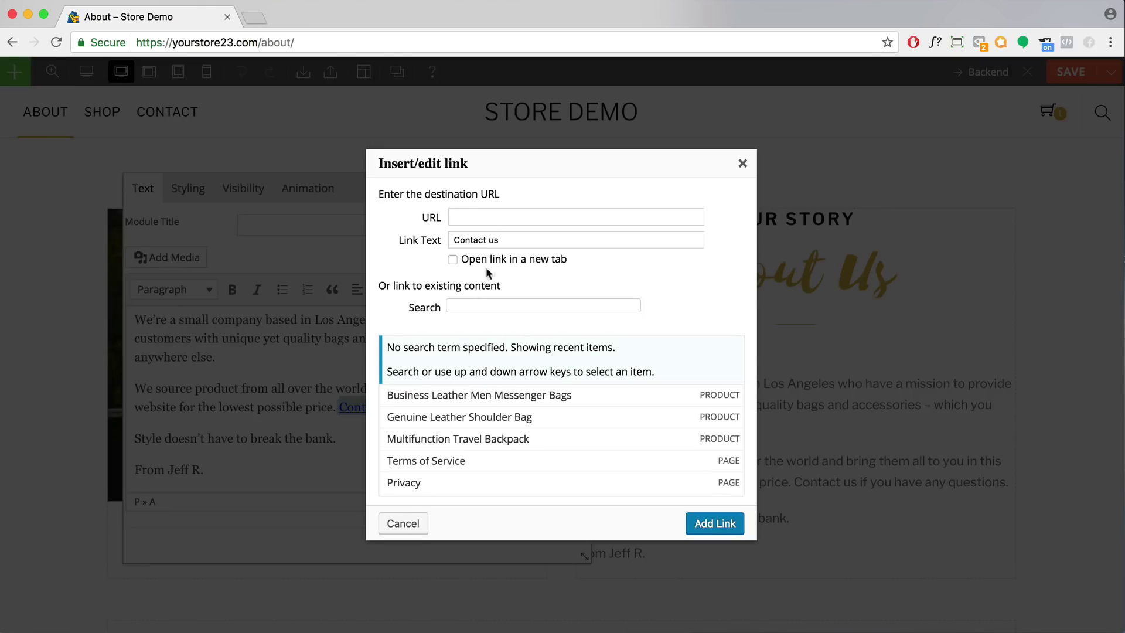
scroll(479, 454, "down", 5)
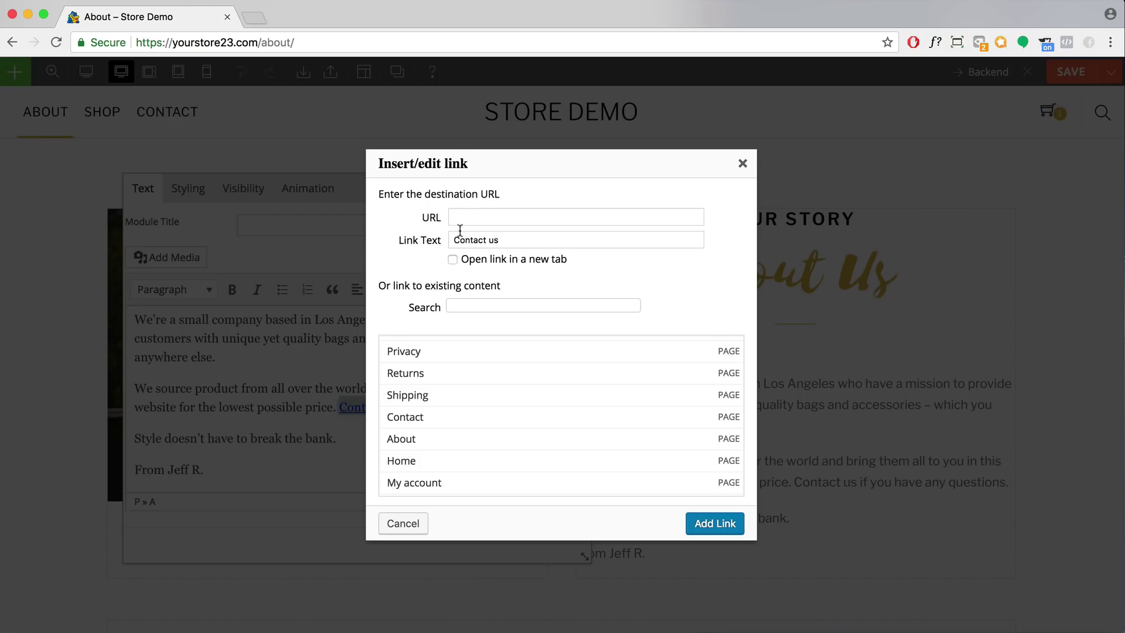
left_click(405, 416)
left_click(714, 523)
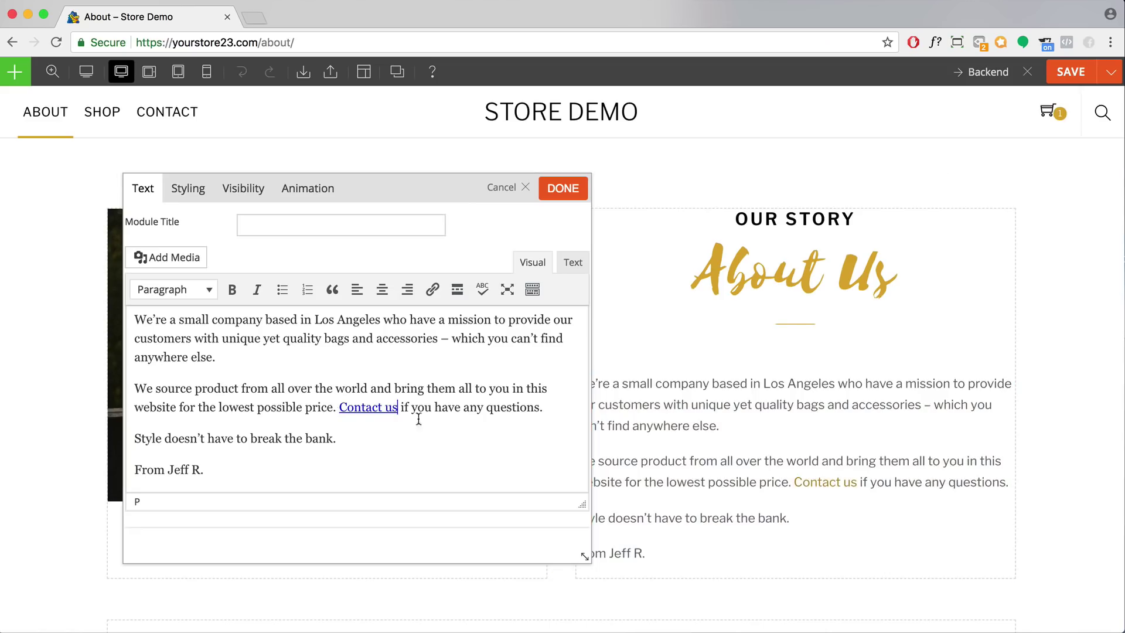
left_click(564, 191)
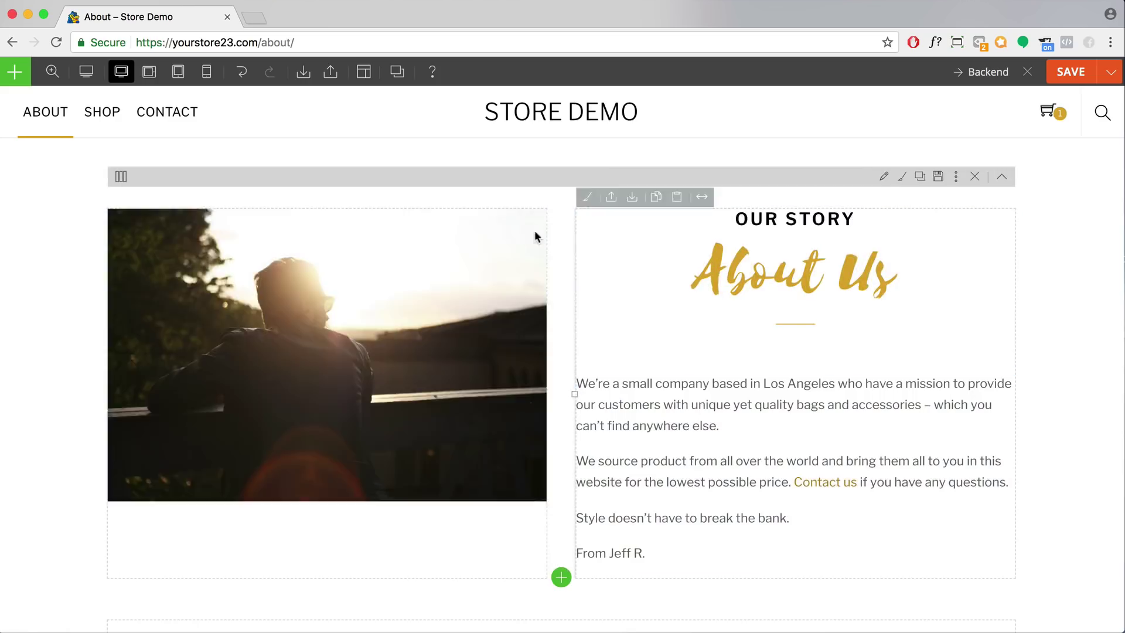
Set the About row's column alignment to middle so the photo is centred, and save the page
mouse_move(122, 177)
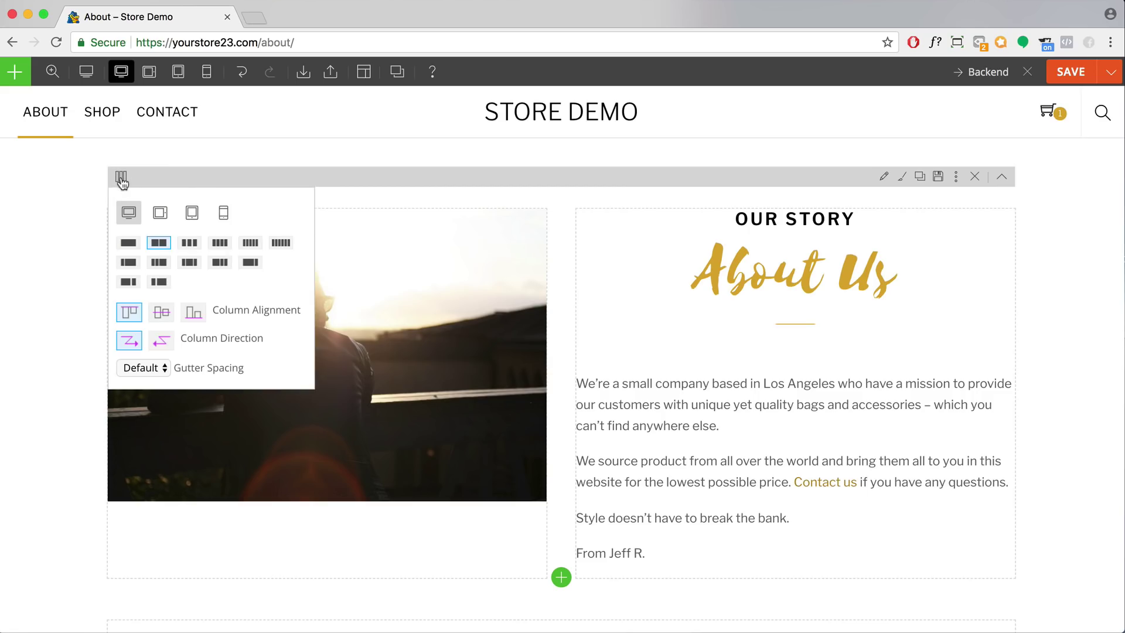
left_click(164, 316)
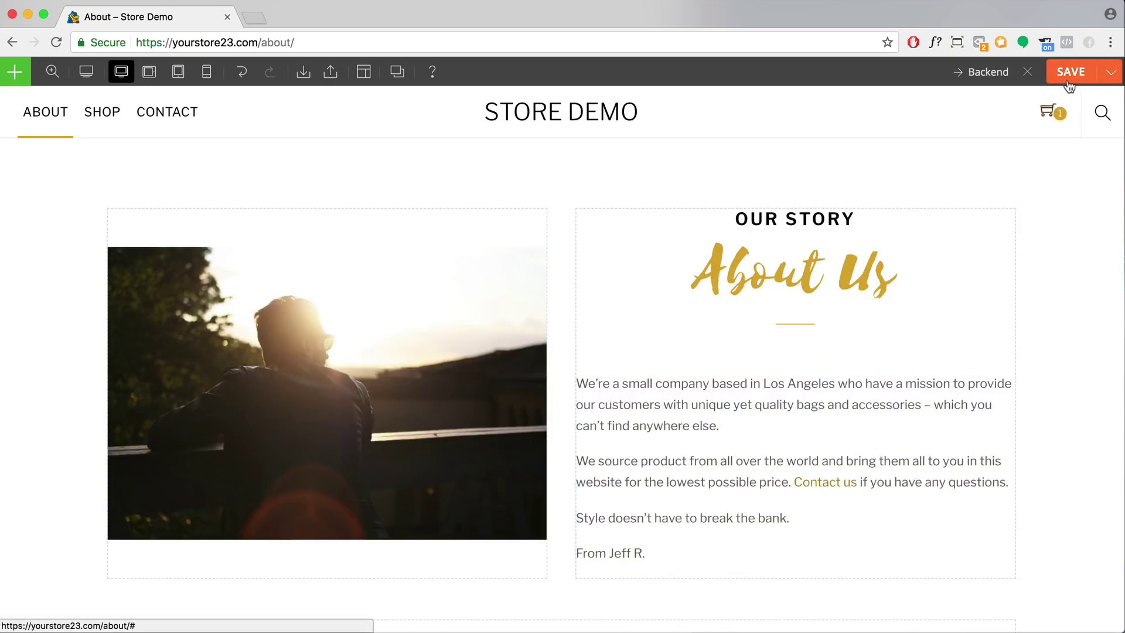
left_click(1070, 71)
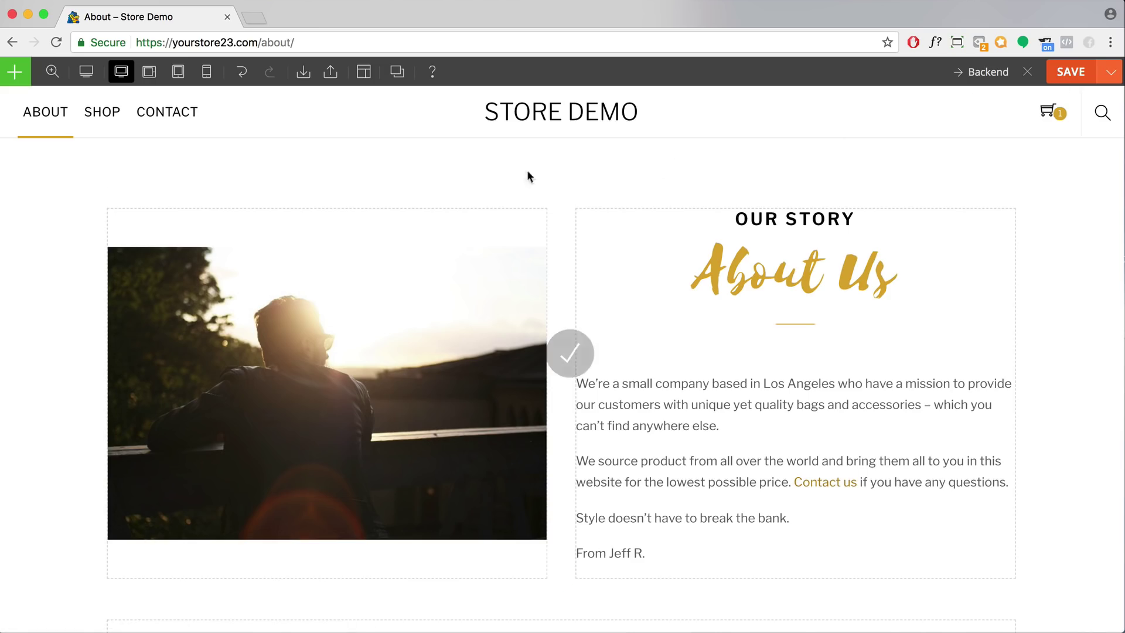
left_click(13, 72)
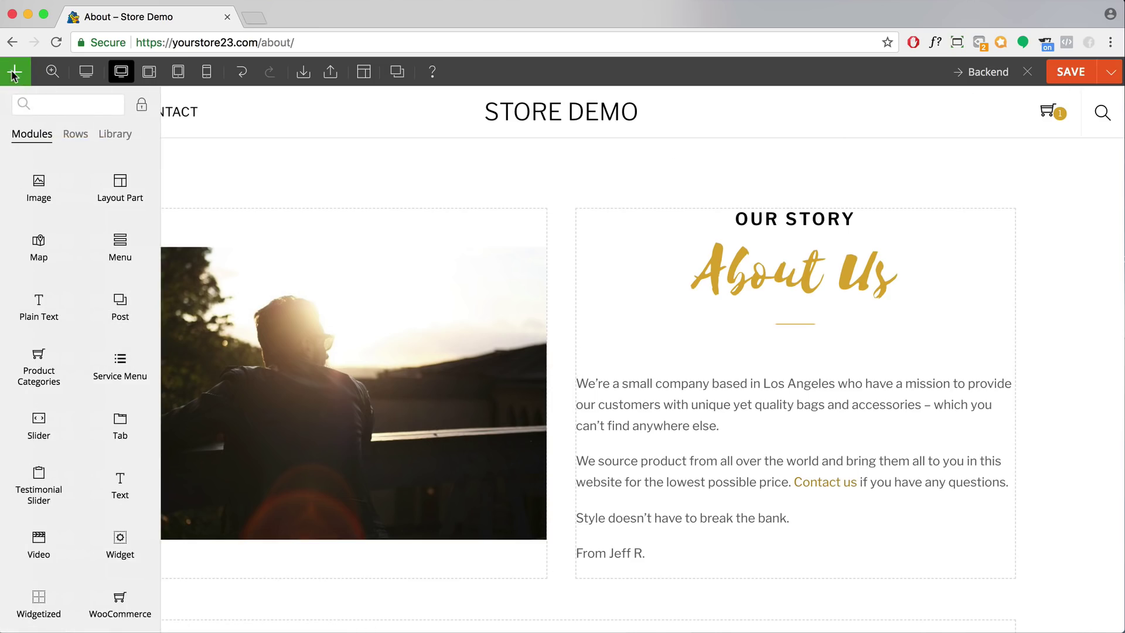
Add the prebuilt Call to Action 7 row below the About text
left_click(76, 135)
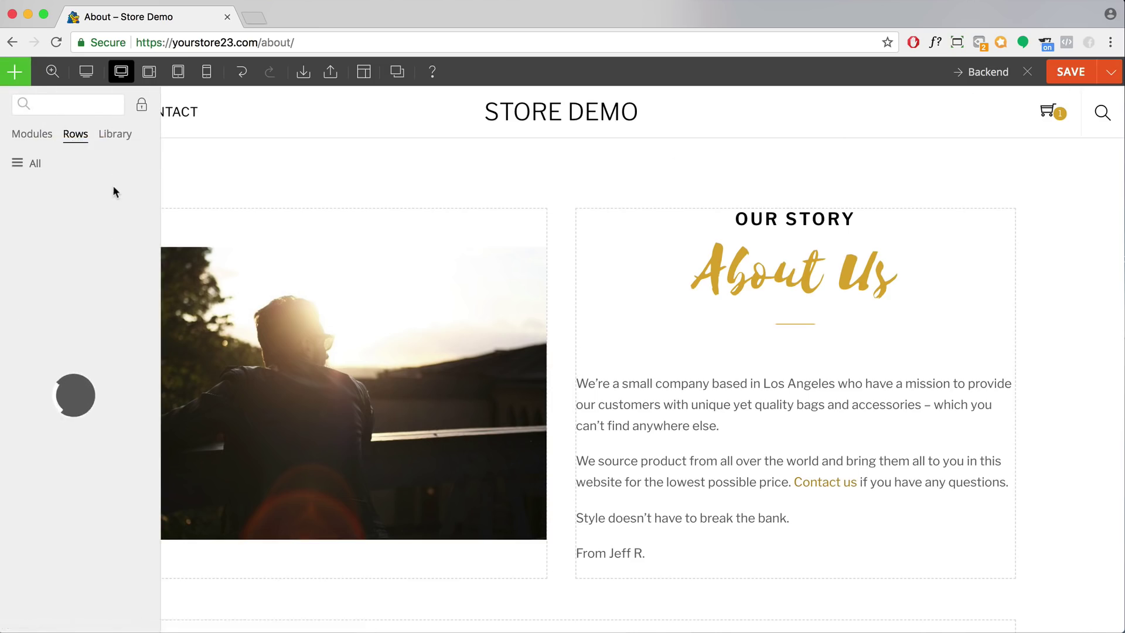
scroll(655, 293, "down", 5)
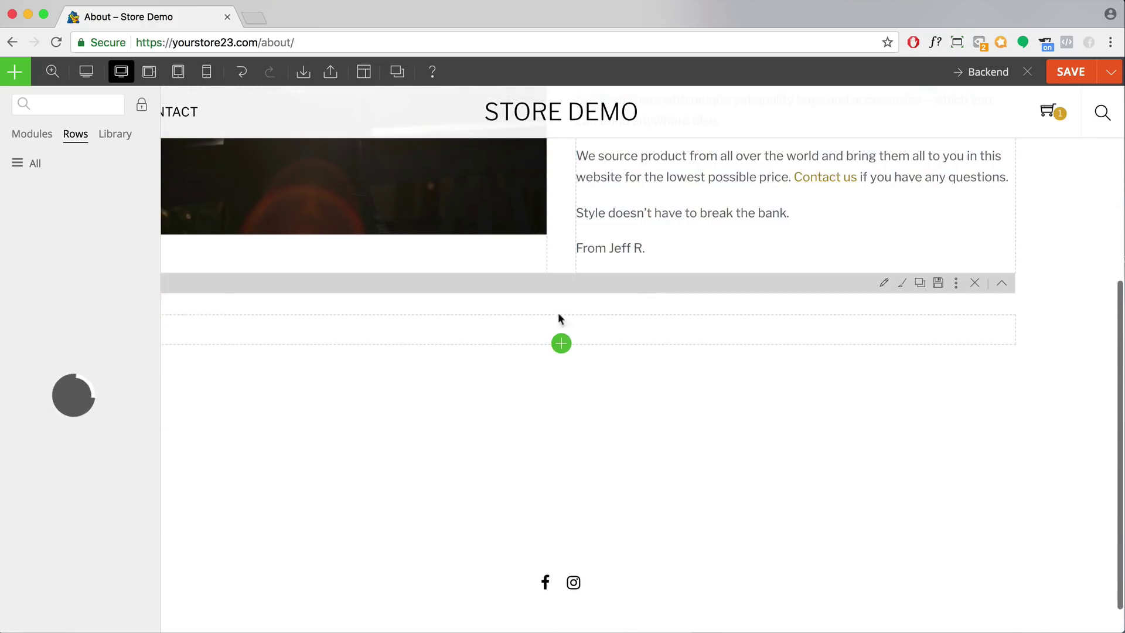
scroll(122, 324, "down", 2)
scroll(122, 324, "up", 2)
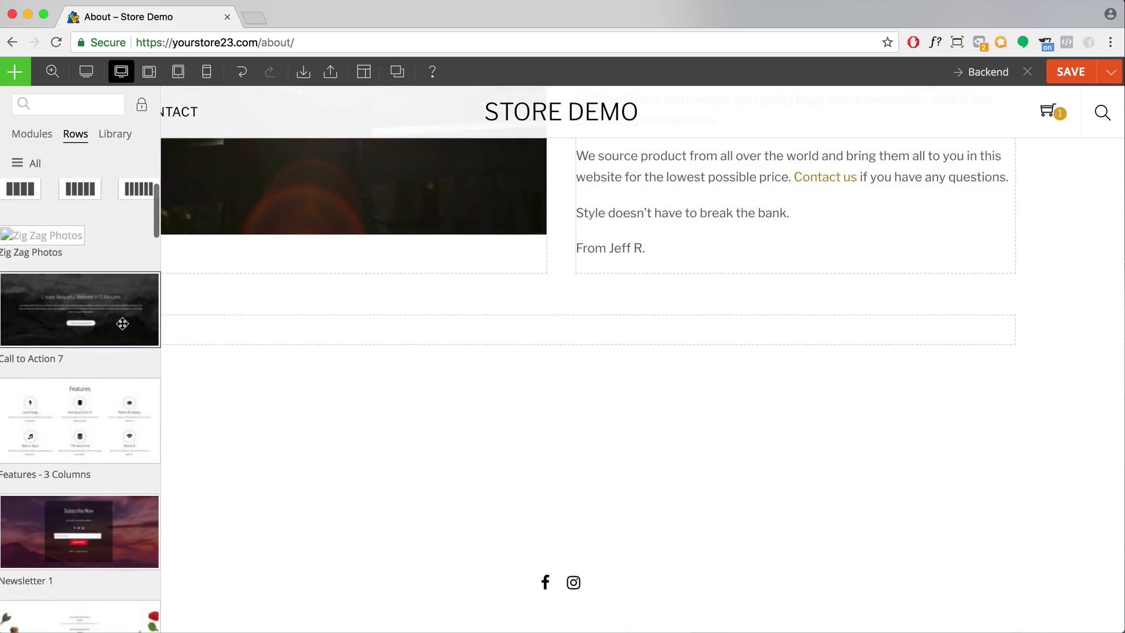
scroll(121, 323, "up", 1)
scroll(74, 332, "down", 10)
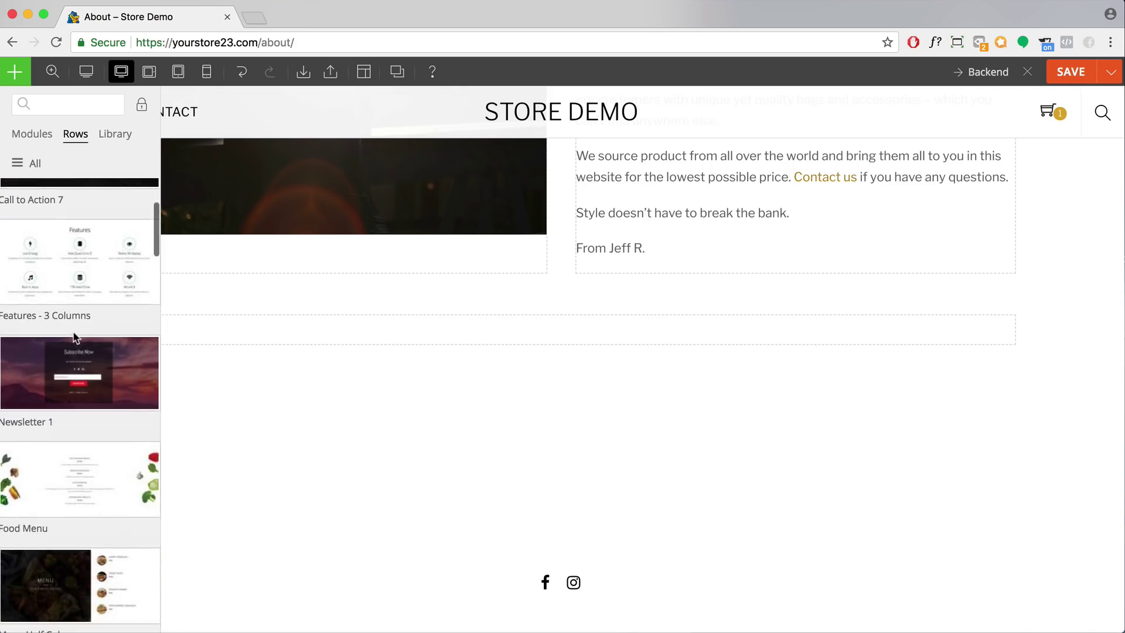
scroll(74, 335, "up", 5)
scroll(74, 334, "up", 5)
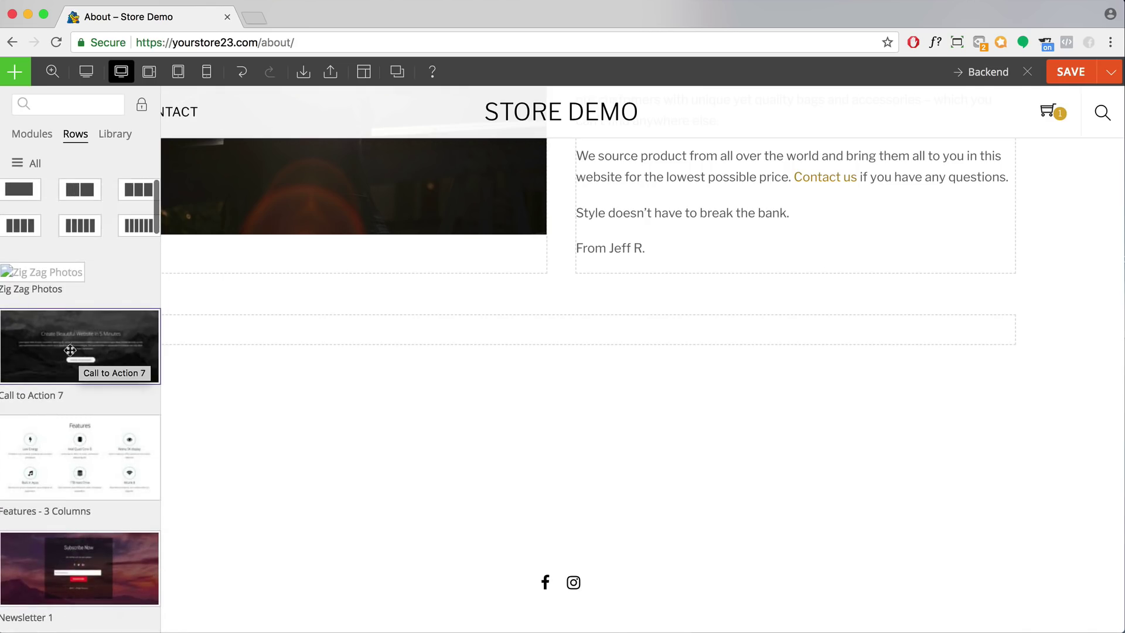
left_click_drag(67, 343, 519, 330)
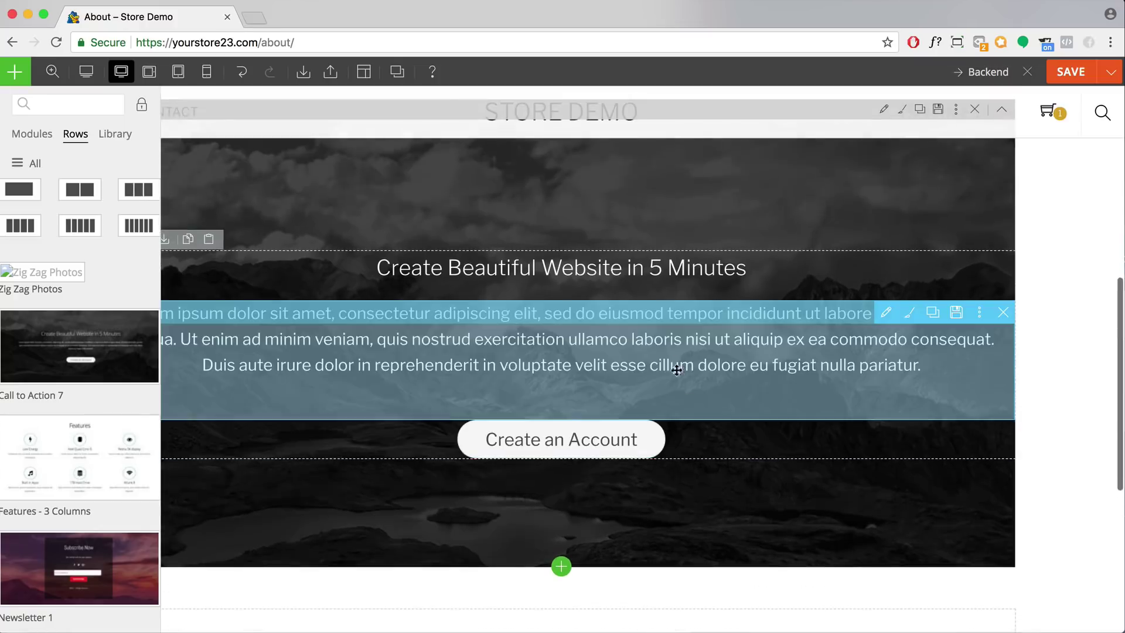
Inspect the new row's placeholder paragraph and Create an Account button settings without changing them
double_click(675, 363)
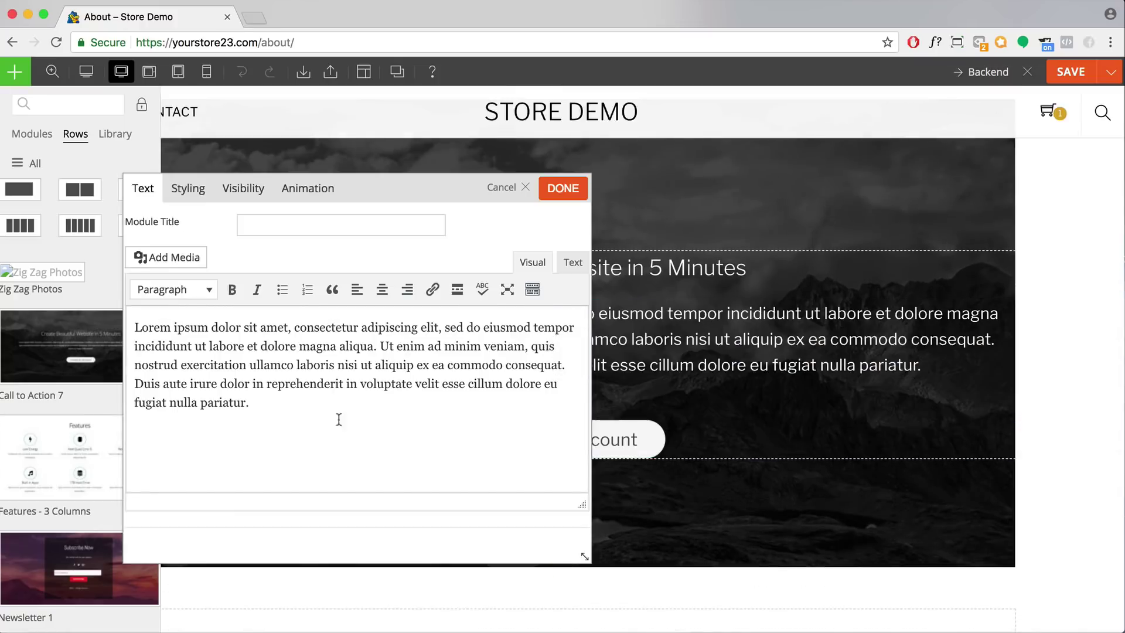
left_click(556, 194)
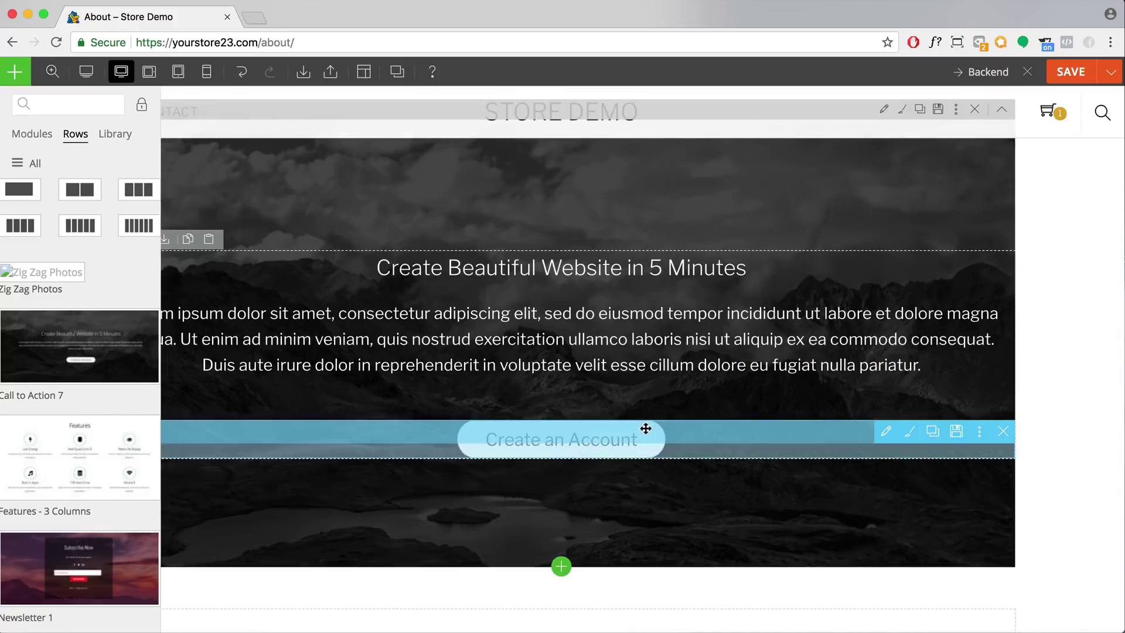
double_click(646, 429)
left_click_drag(372, 426, 233, 432)
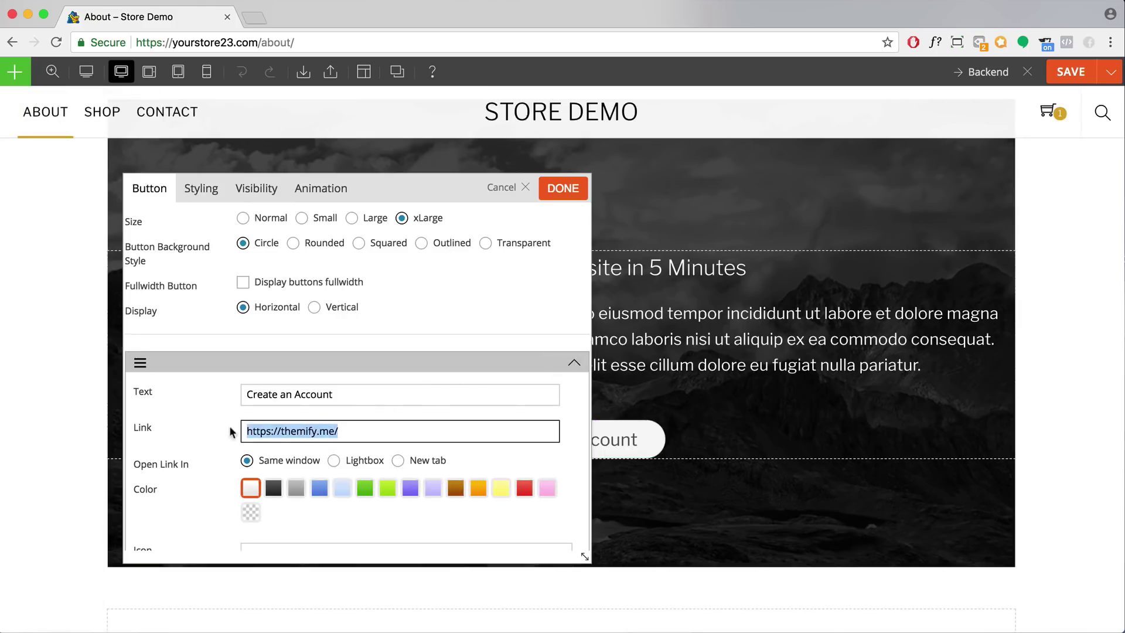
left_click(525, 189)
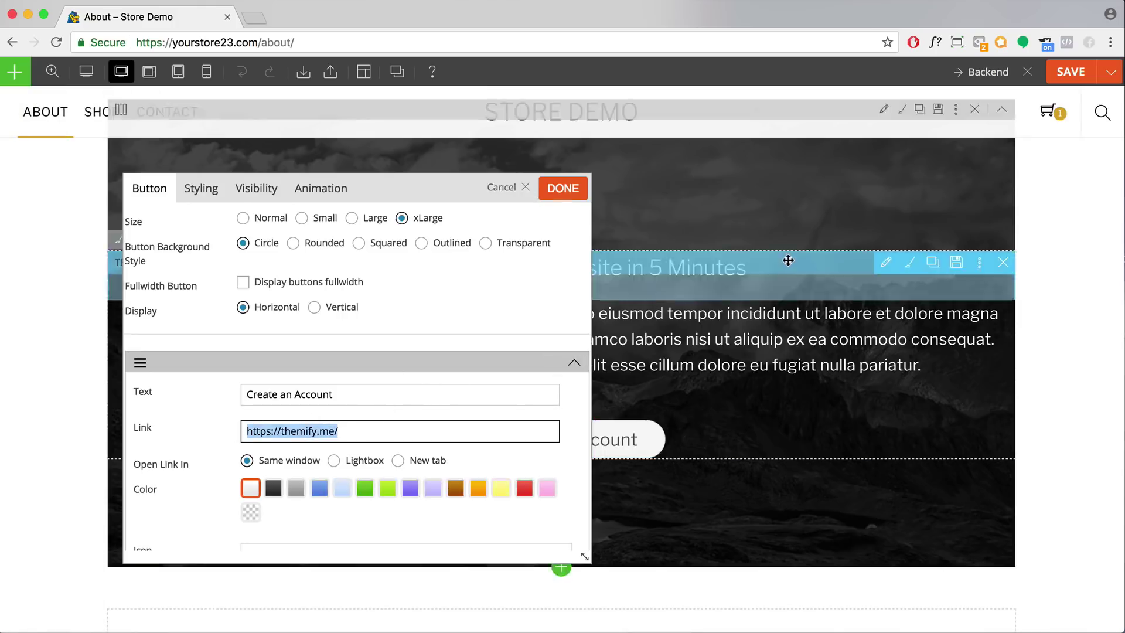
Delete the Create Beautiful Website row, save the About page and view it live
scroll(785, 258, "up", 5)
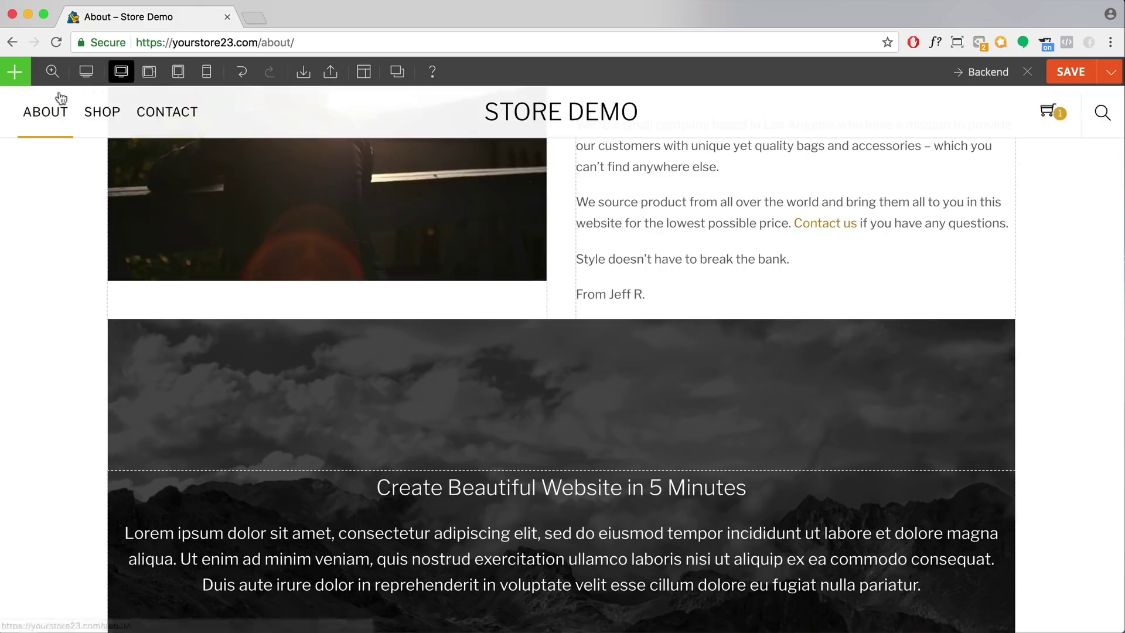
scroll(869, 294, "up", 5)
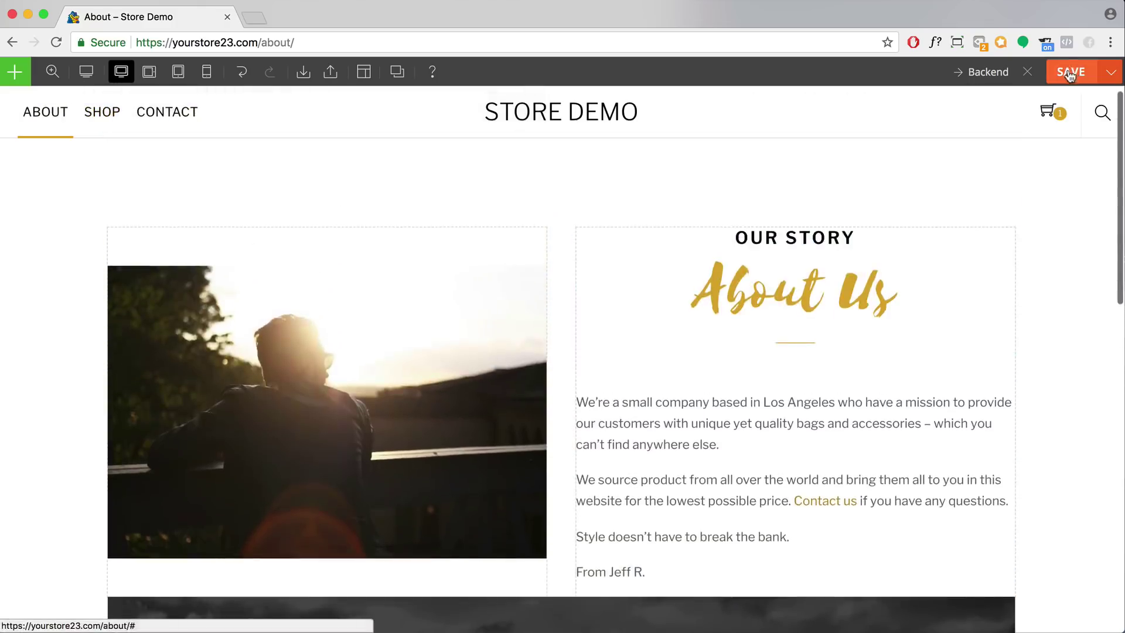
scroll(908, 399, "down", 5)
left_click(975, 332)
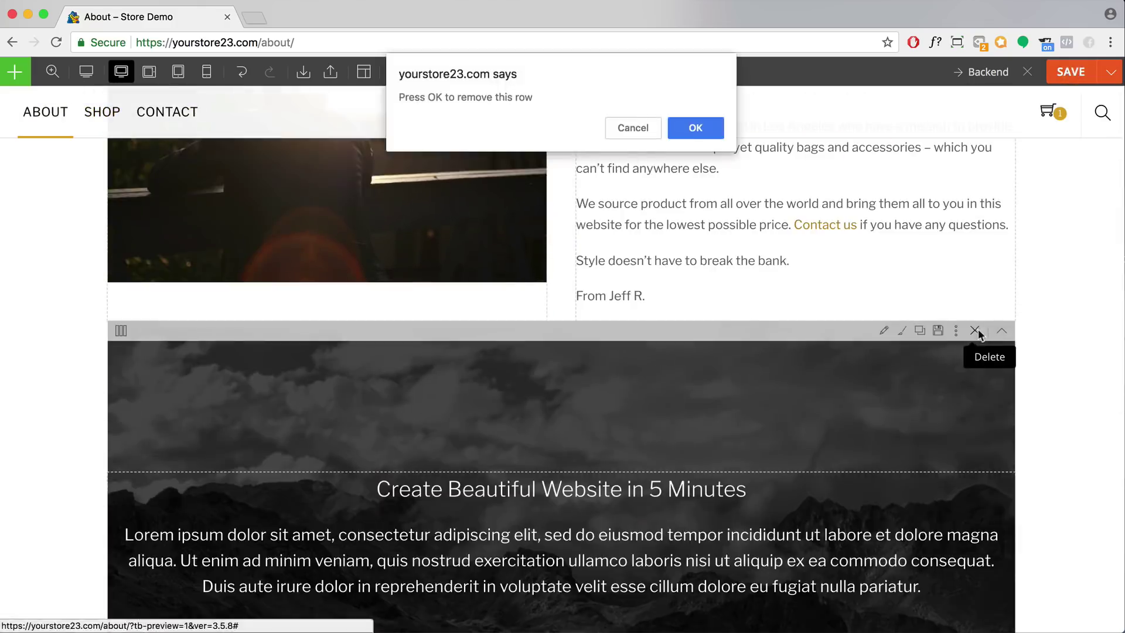
left_click(700, 130)
left_click(1071, 73)
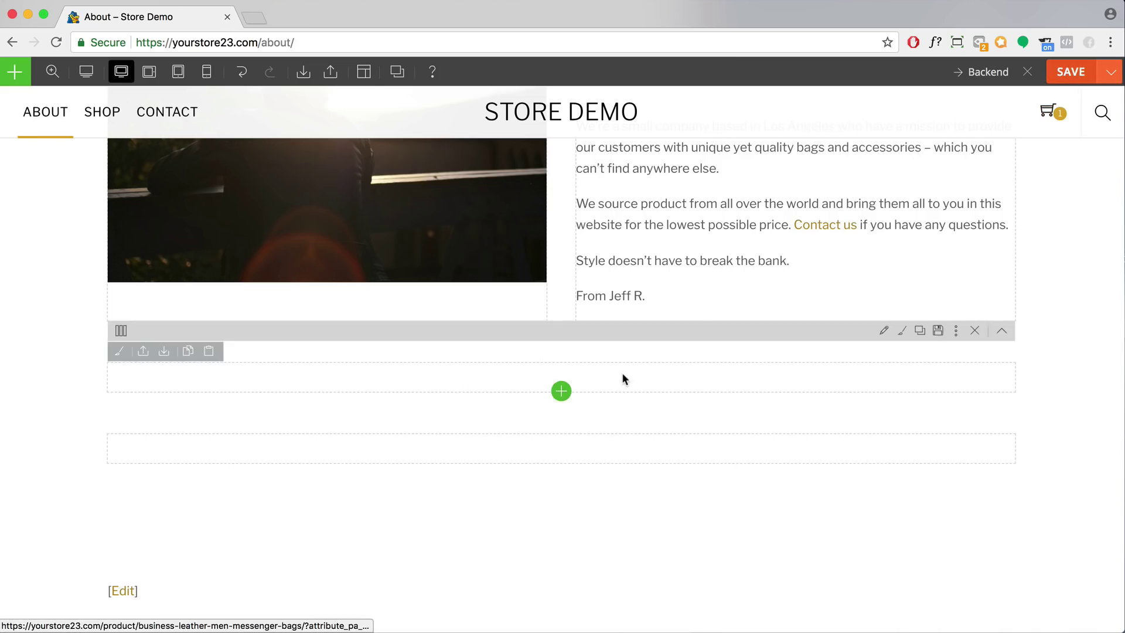
left_click(1028, 71)
scroll(867, 245, "down", 4)
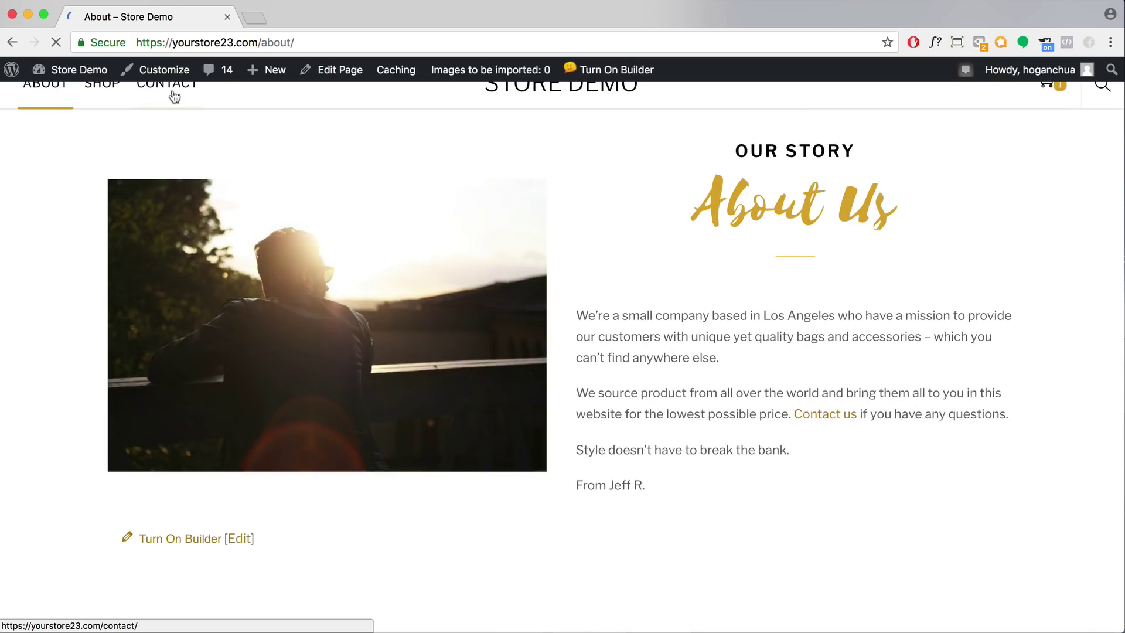
Start the builder on the Contact page with a narrow-wide-narrow row, middle column about 63%
left_click(176, 96)
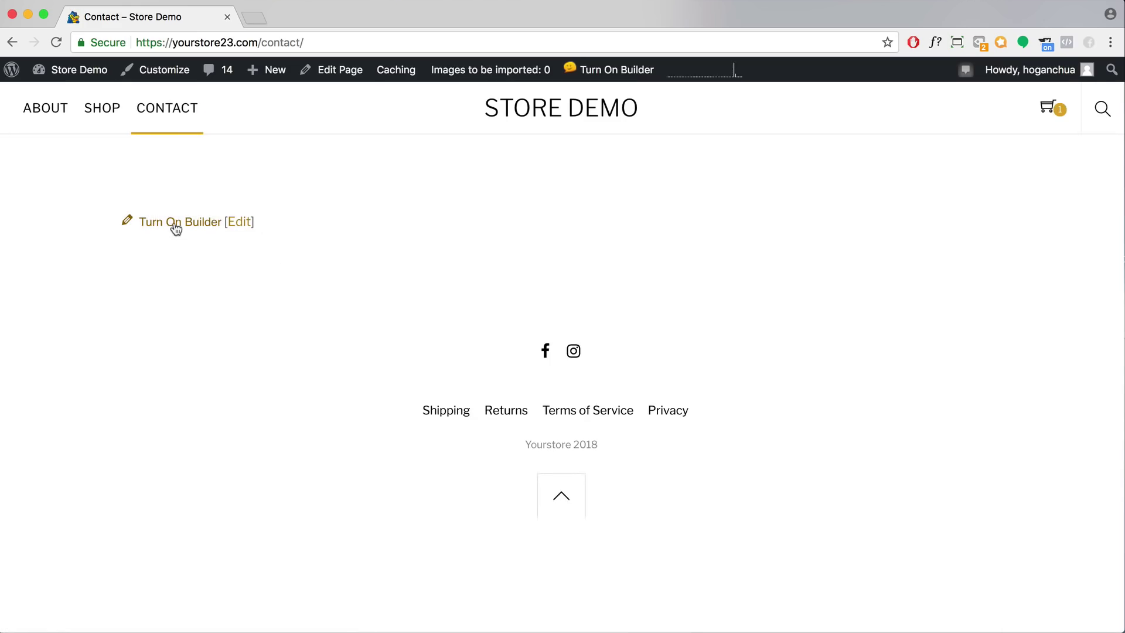
left_click(175, 224)
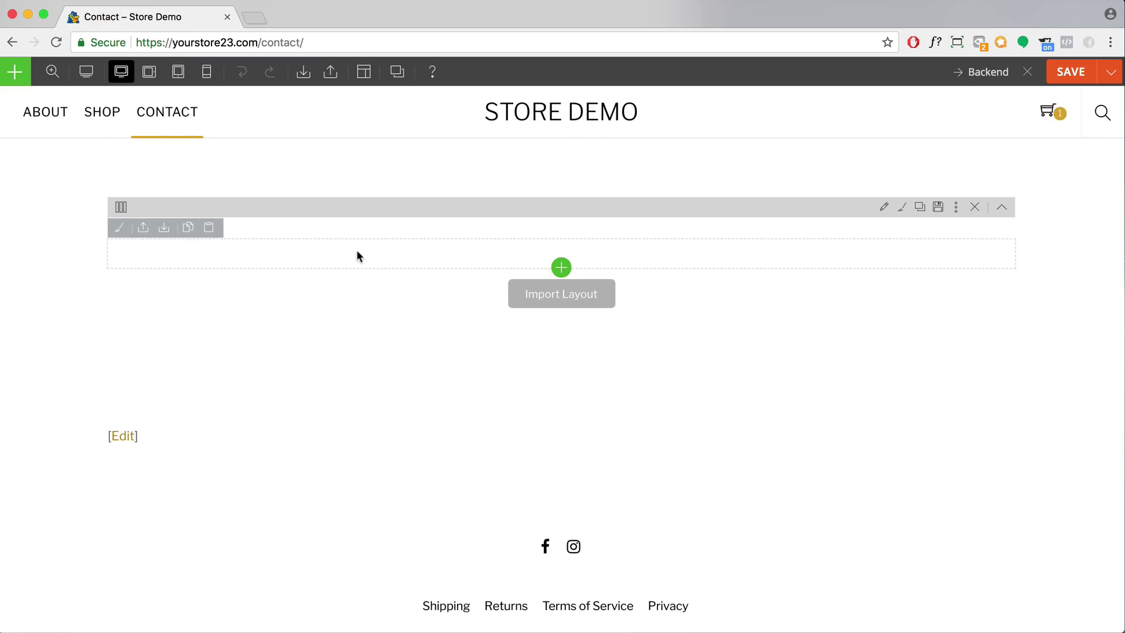
mouse_move(121, 208)
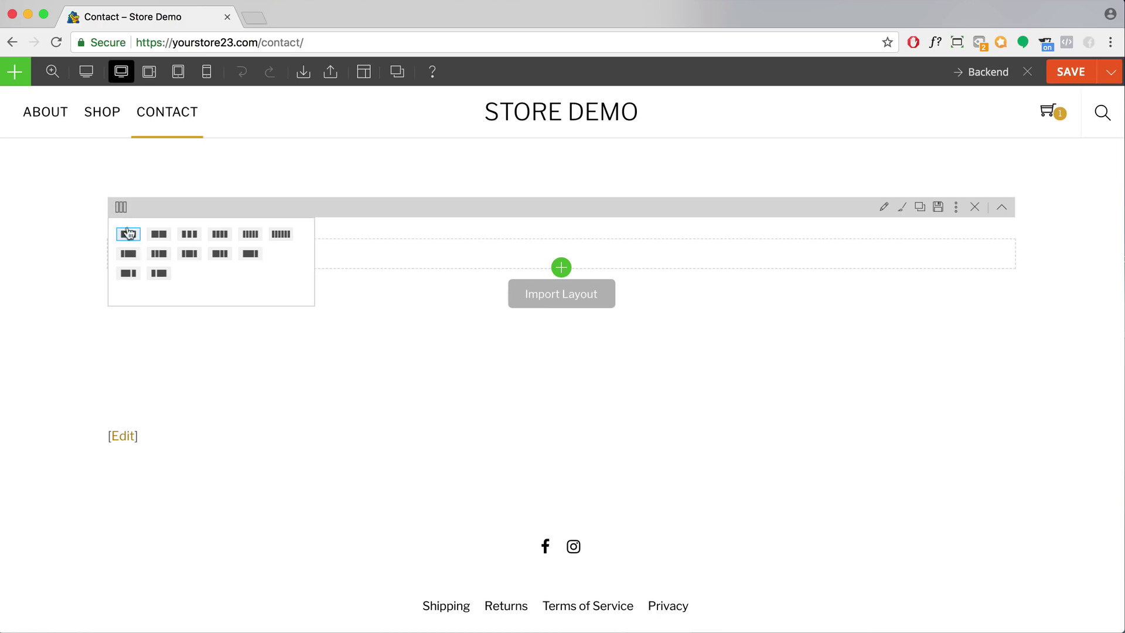
left_click(190, 256)
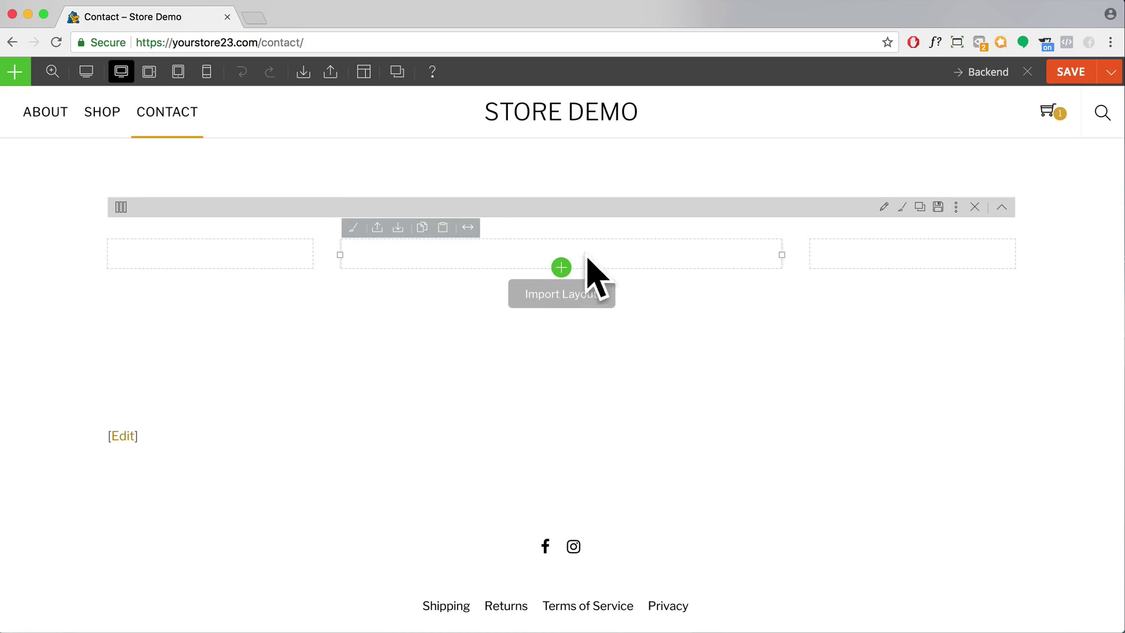
left_click_drag(342, 255, 279, 253)
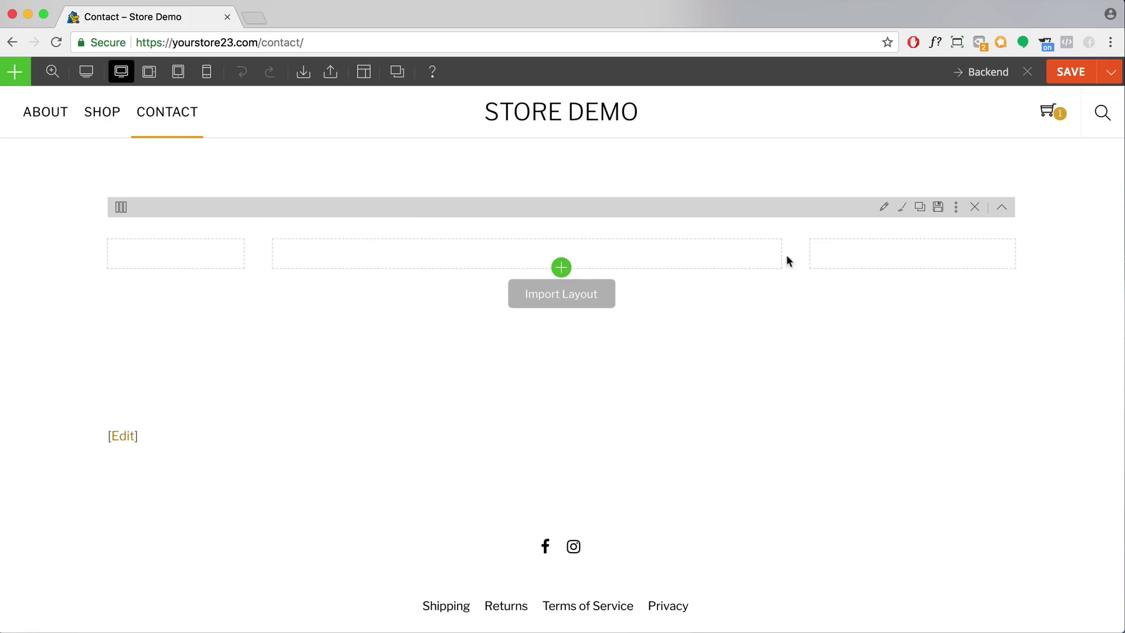
left_click_drag(782, 254, 848, 258)
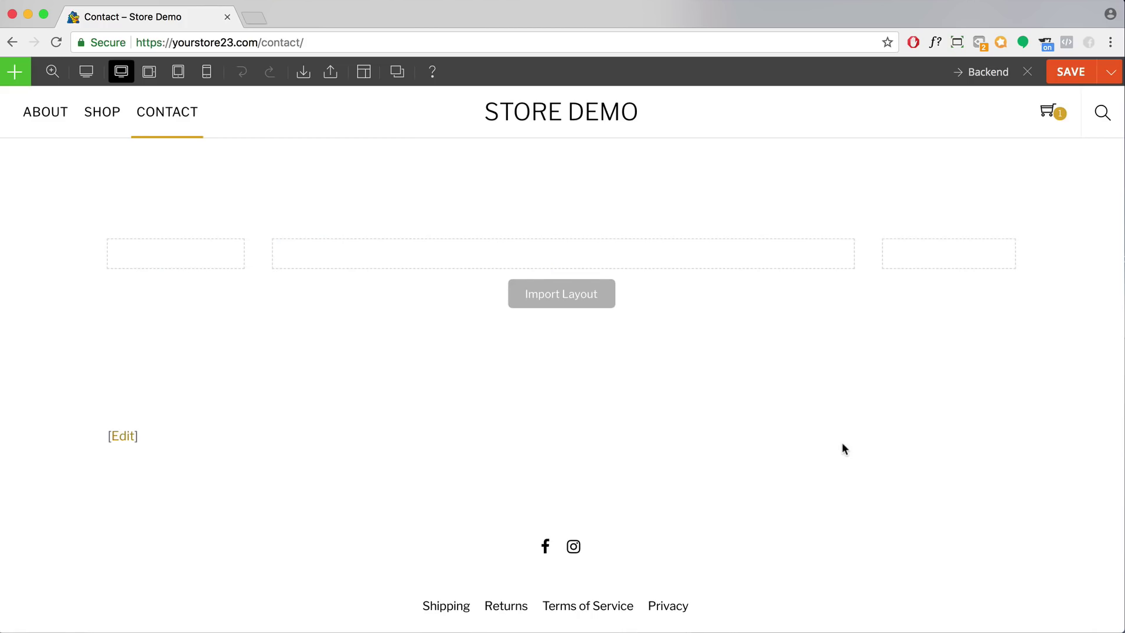
Place a Fancy Heading in the middle column: heading 'We'd love to hear from you', sub heading 'Contact us'
left_click(14, 71)
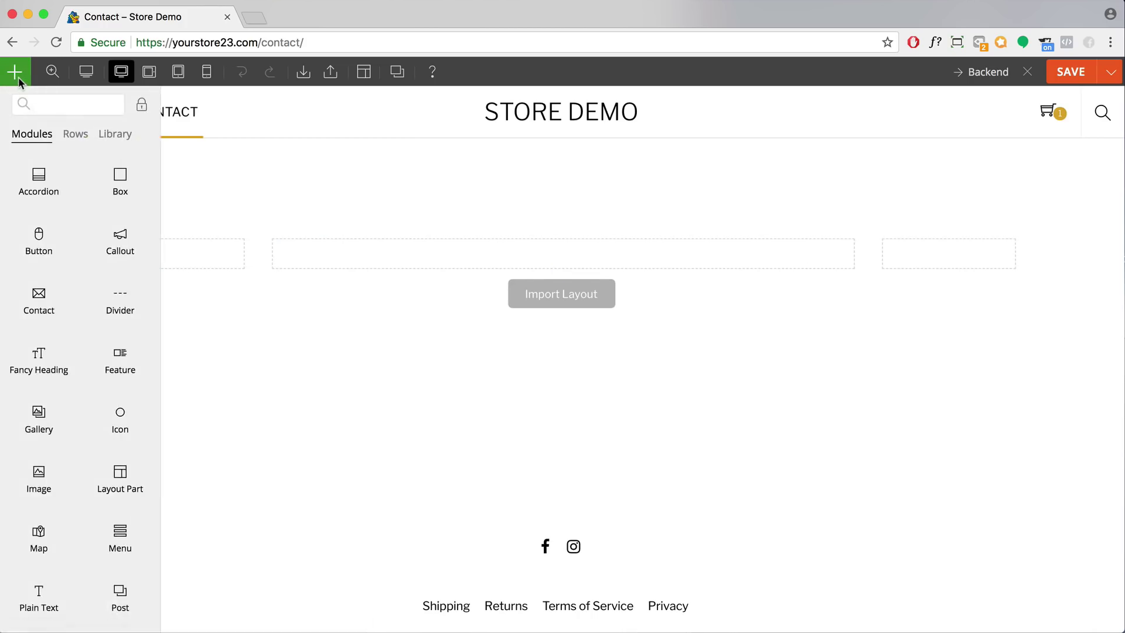
left_click_drag(20, 379, 485, 264)
left_click(548, 267)
key("super+a")
type("Contact us")
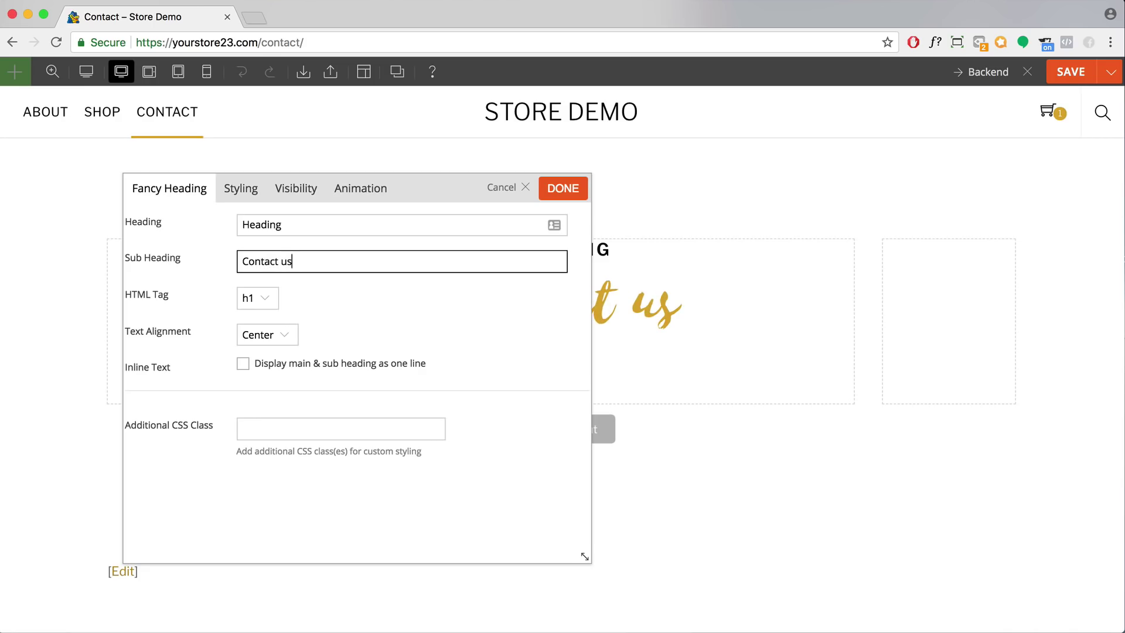
left_click(320, 233)
key("super+a")
type("We")
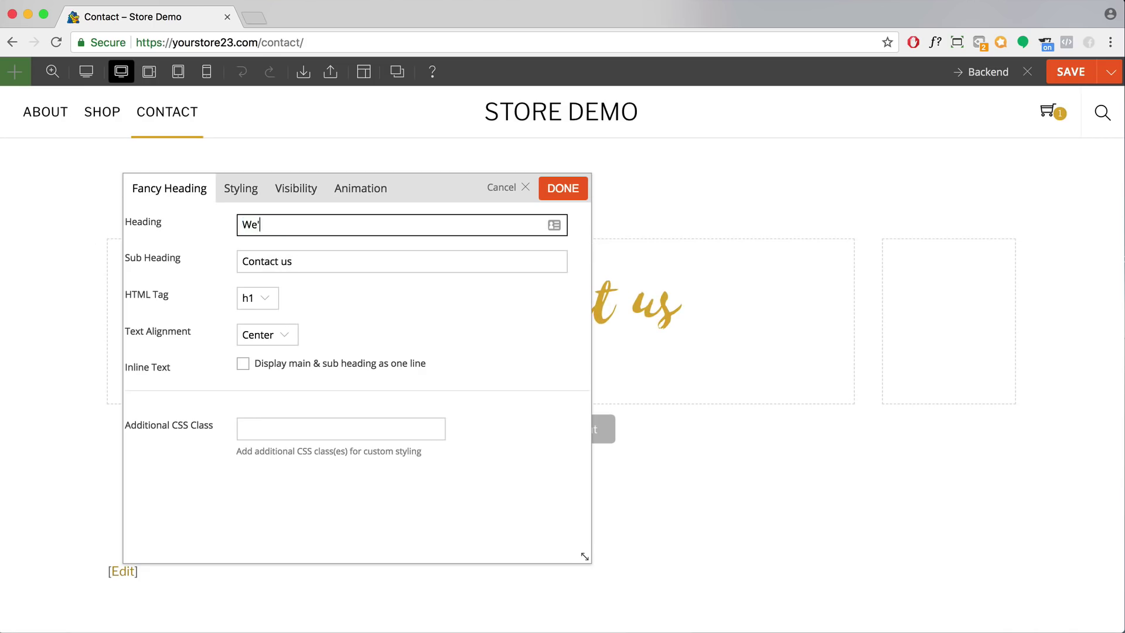
type("'d love to hear from you")
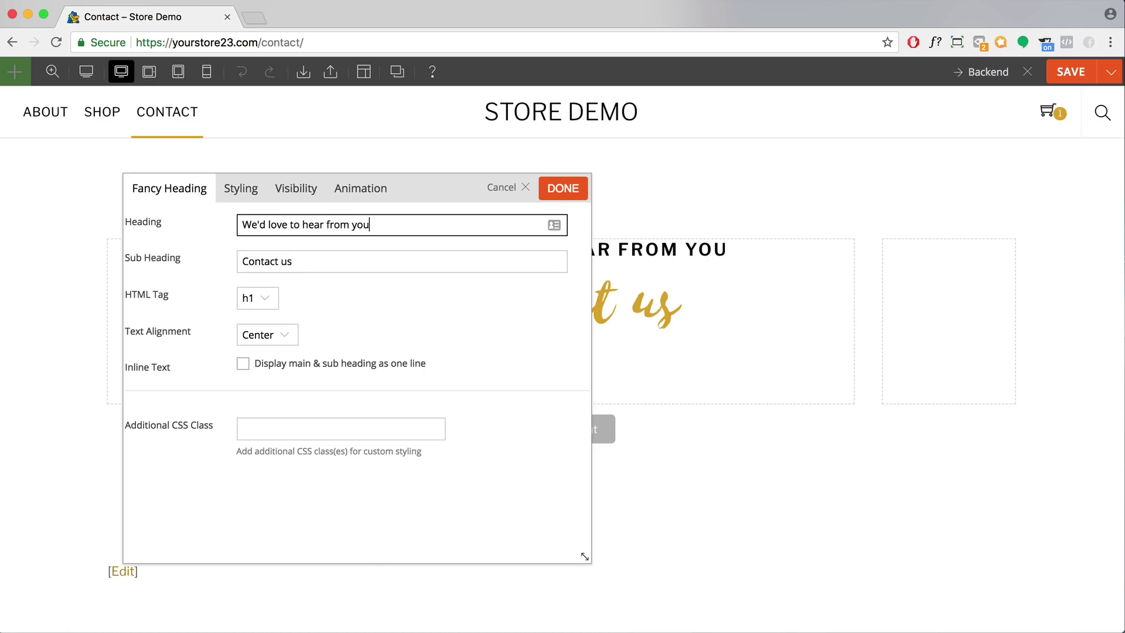
left_click(574, 192)
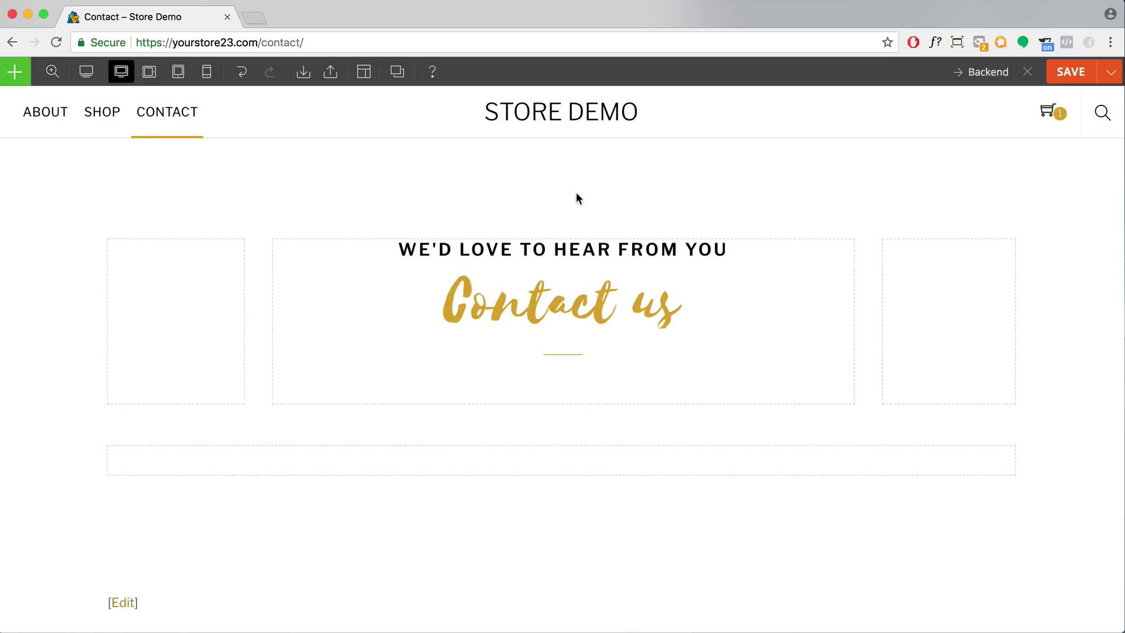
Add a Contact form module below the heading and start filling in its Send to field
left_click(14, 72)
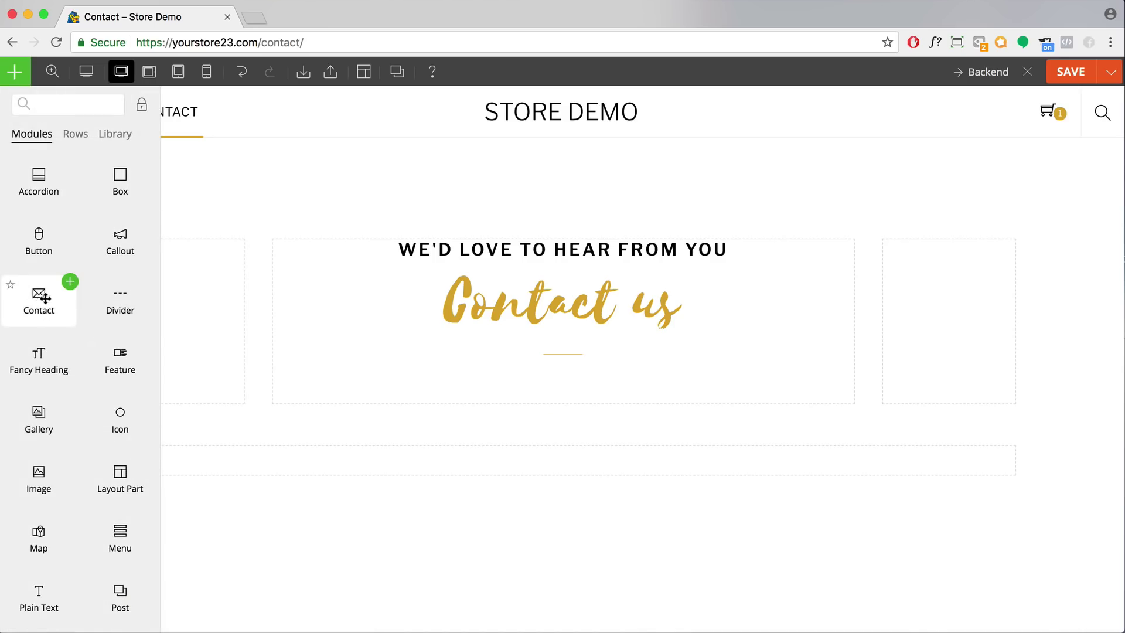
left_click_drag(51, 305, 478, 396)
scroll(478, 395, "down", 3)
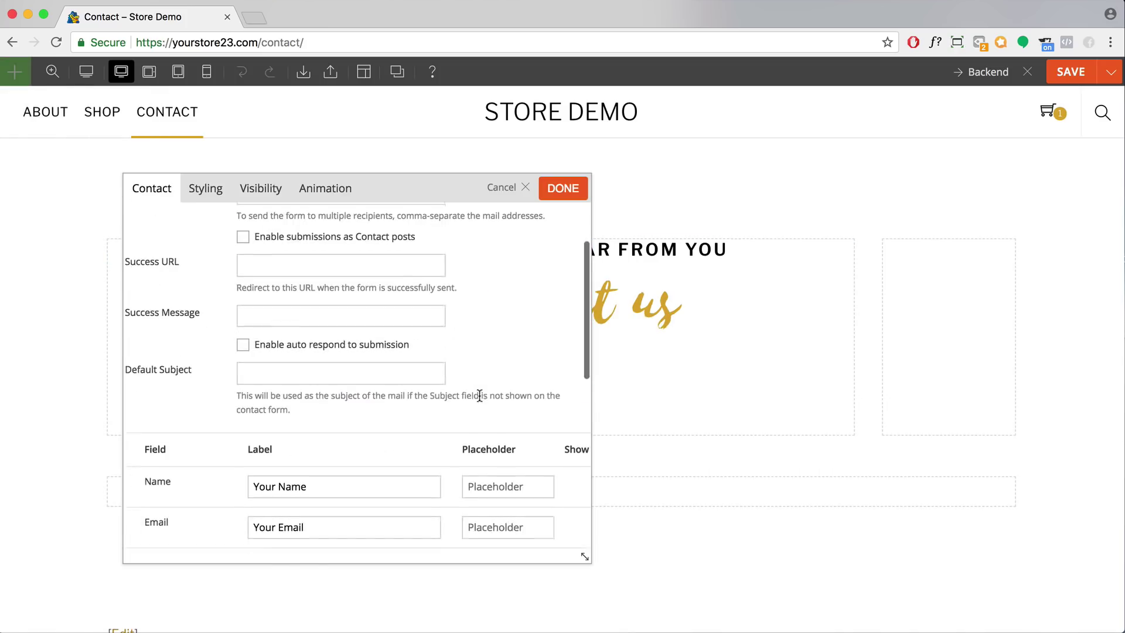
scroll(423, 278, "up", 5)
left_click_drag(414, 194, 860, 184)
scroll(475, 340, "down", 3)
scroll(475, 339, "down", 2)
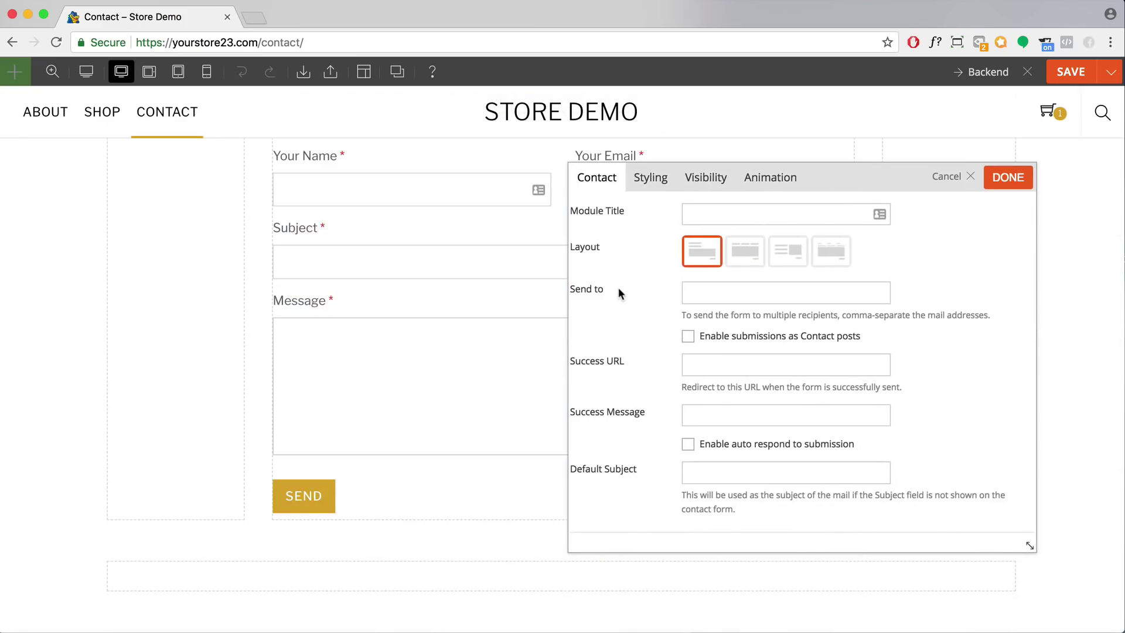
left_click(740, 290)
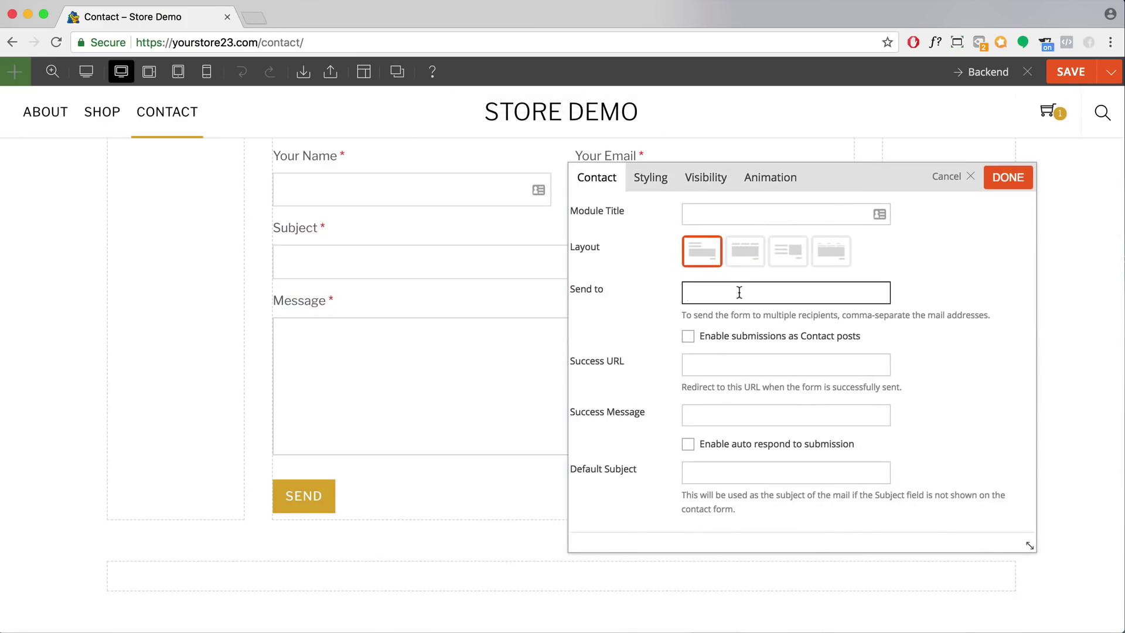
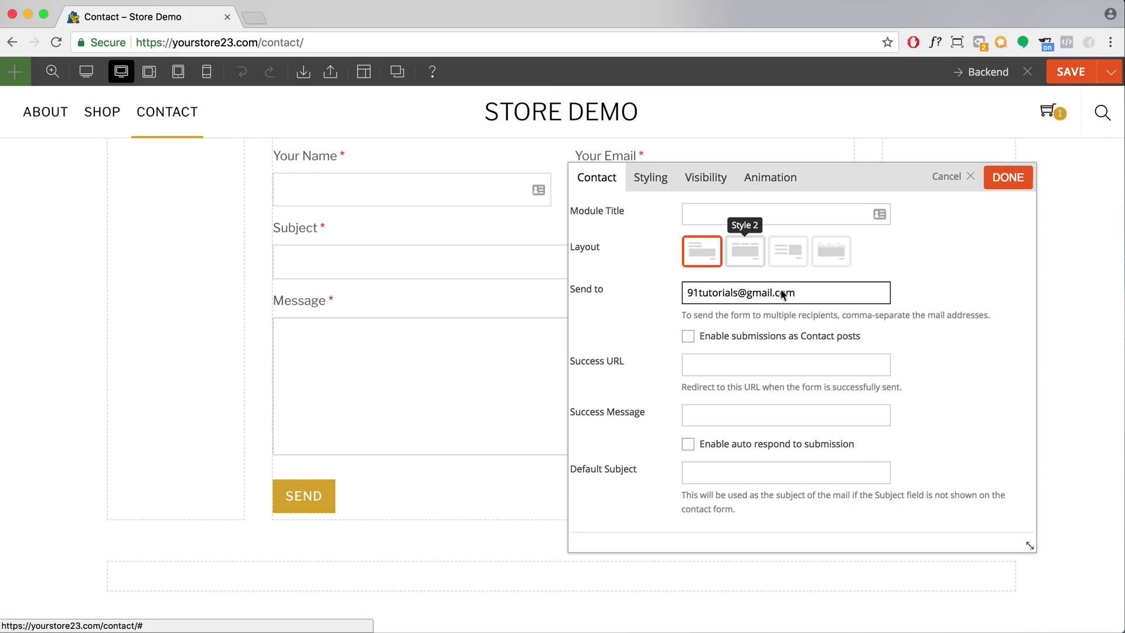
Set the contact form's Button Alignment to Center
scroll(768, 277, "down", 8)
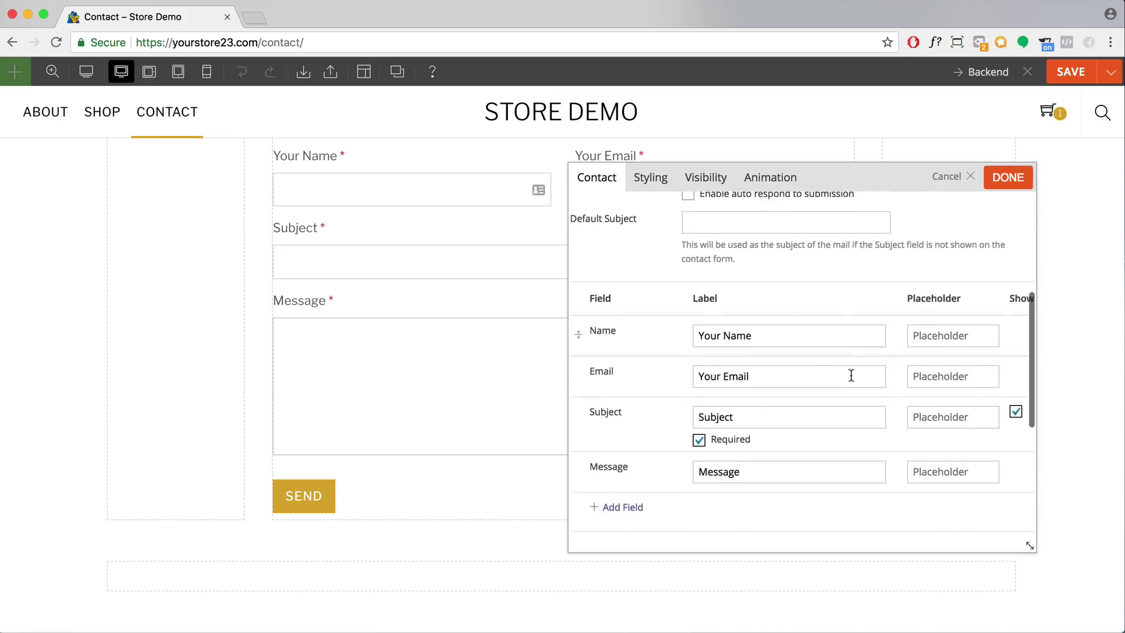
scroll(859, 381, "down", 3)
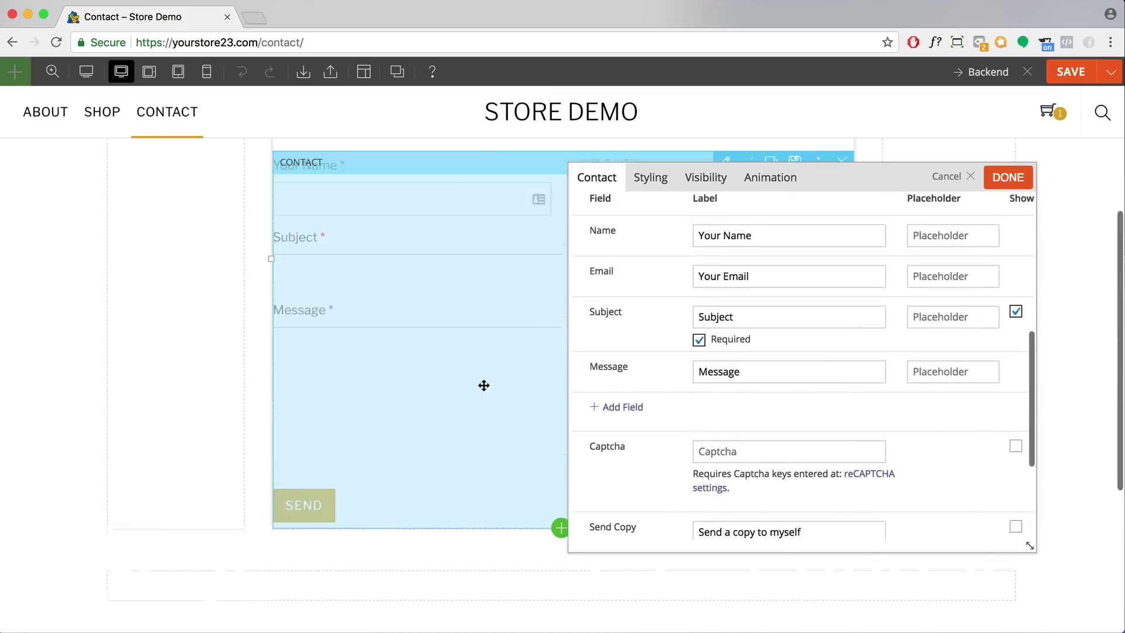
scroll(483, 385, "up", 2)
scroll(773, 384, "down", 3)
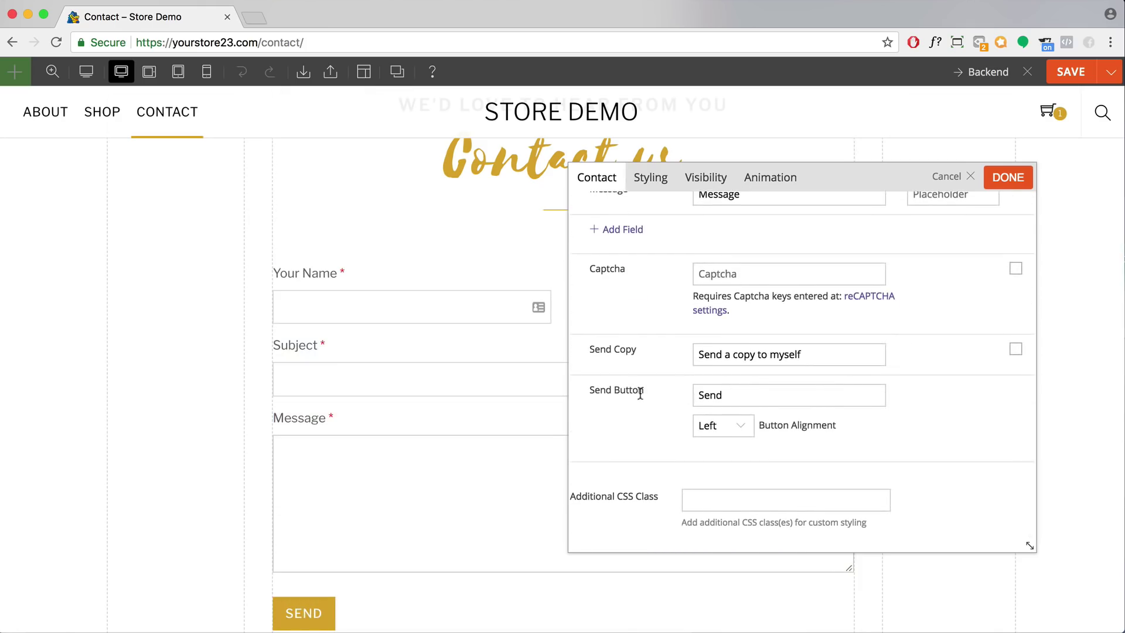
left_click(731, 426)
left_click(729, 454)
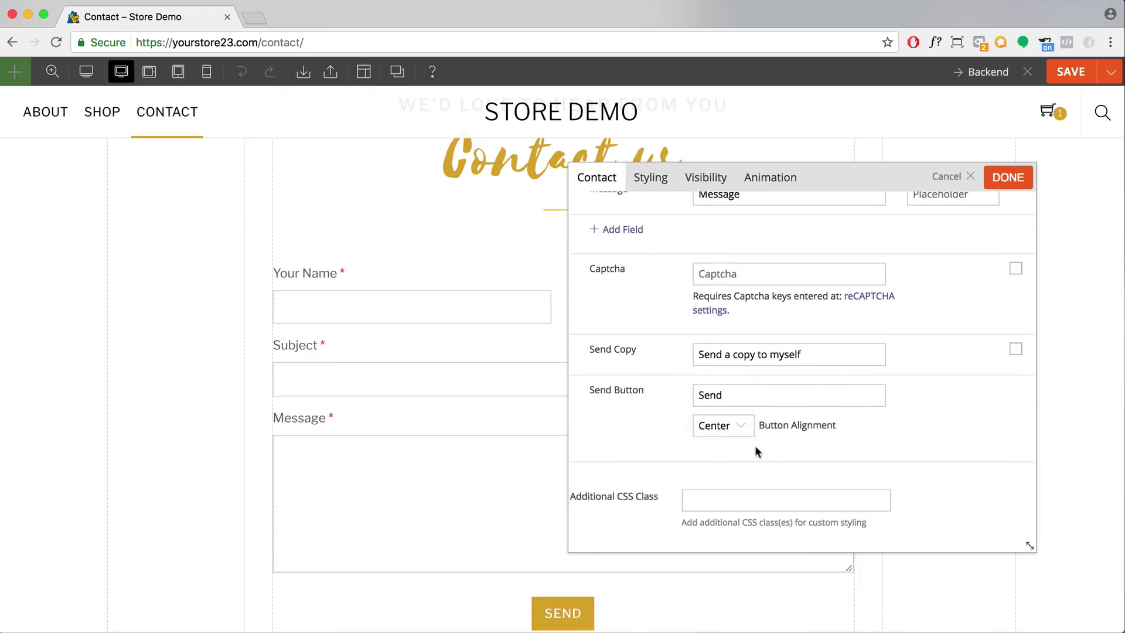
scroll(415, 442, "down", 2)
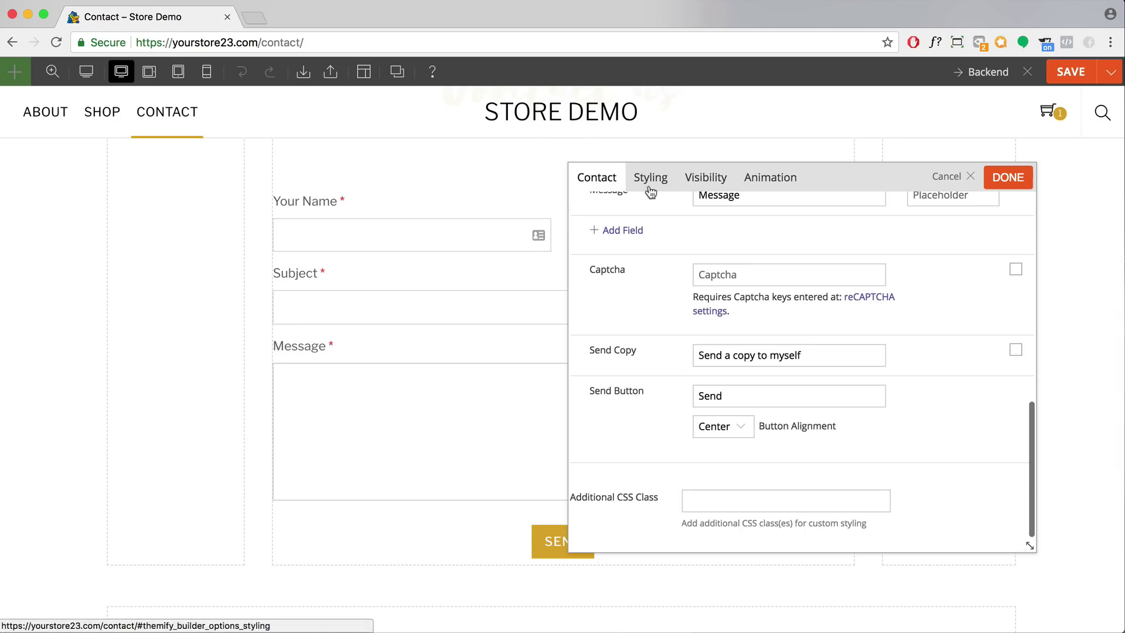
left_click(649, 187)
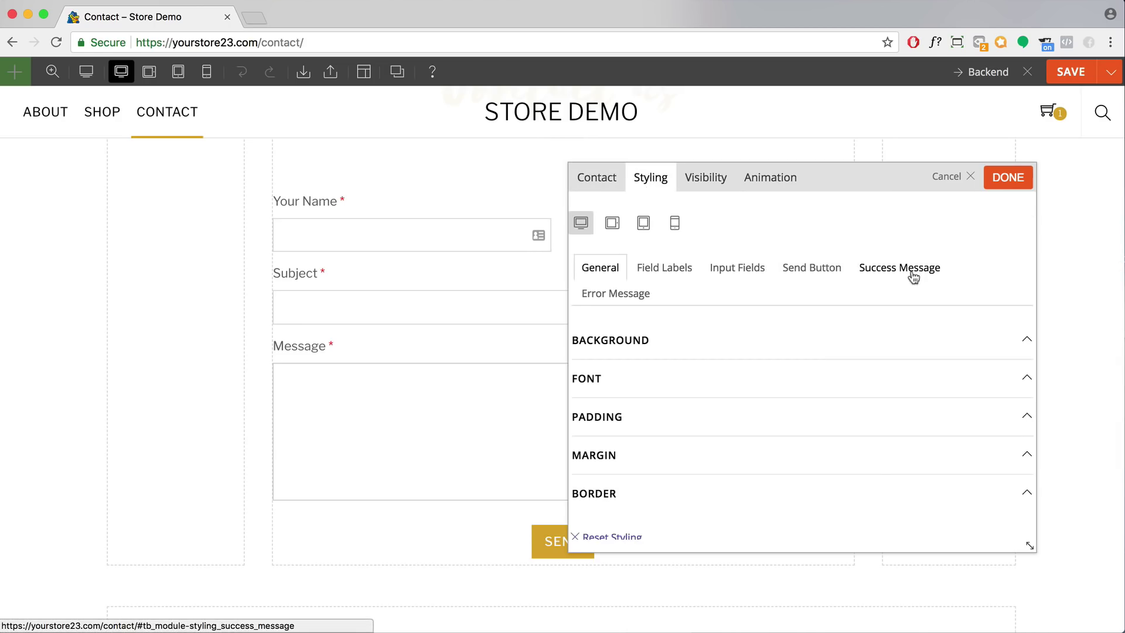
scroll(469, 304, "up", 5)
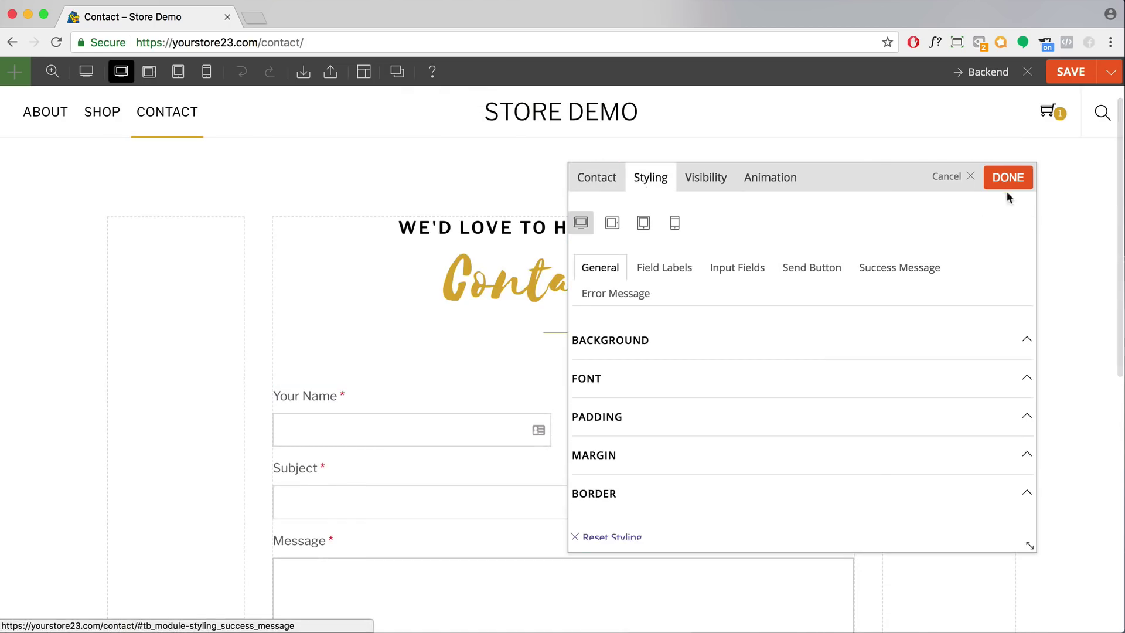
Finish the Contact module, save the Contact page, and close the builder
left_click(1008, 177)
scroll(780, 231, "down", 5)
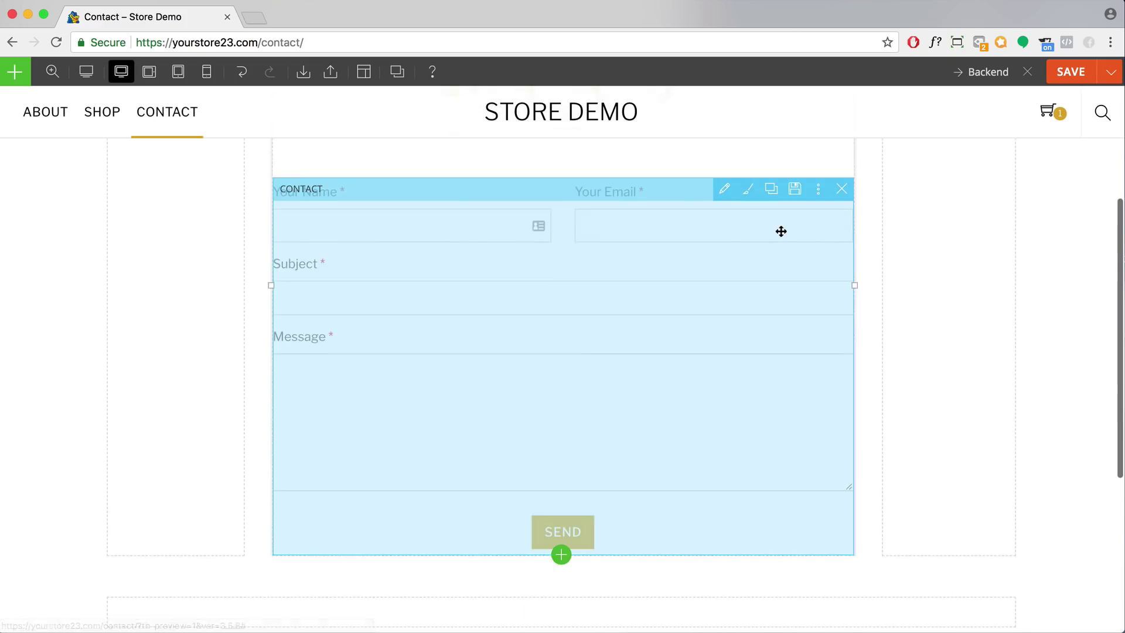
scroll(781, 231, "up", 5)
left_click(1070, 80)
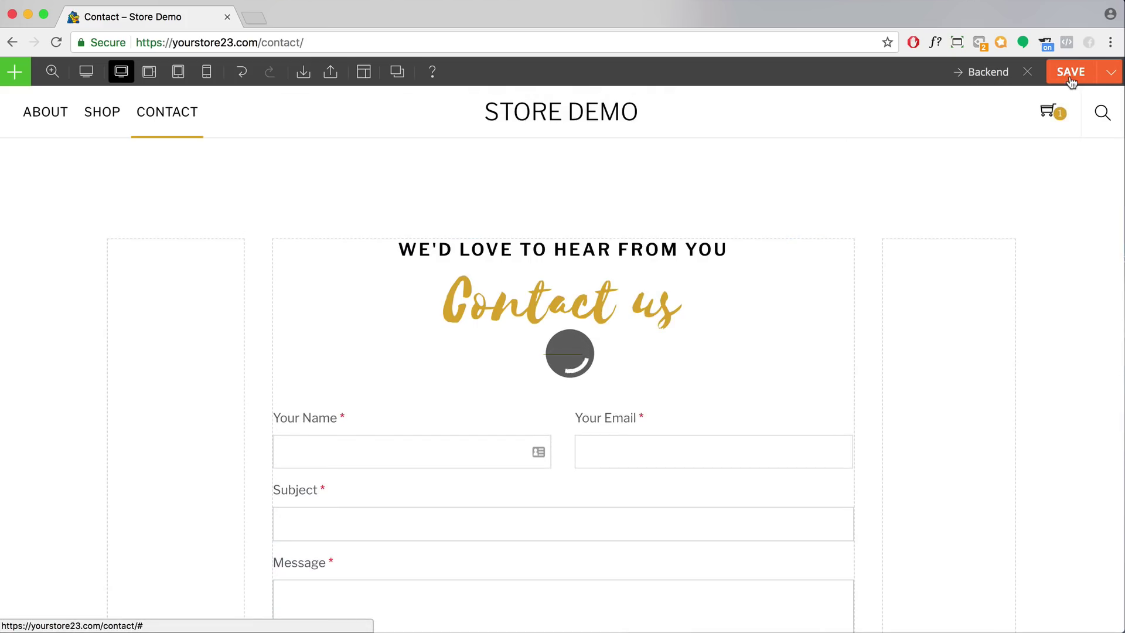
left_click(1028, 72)
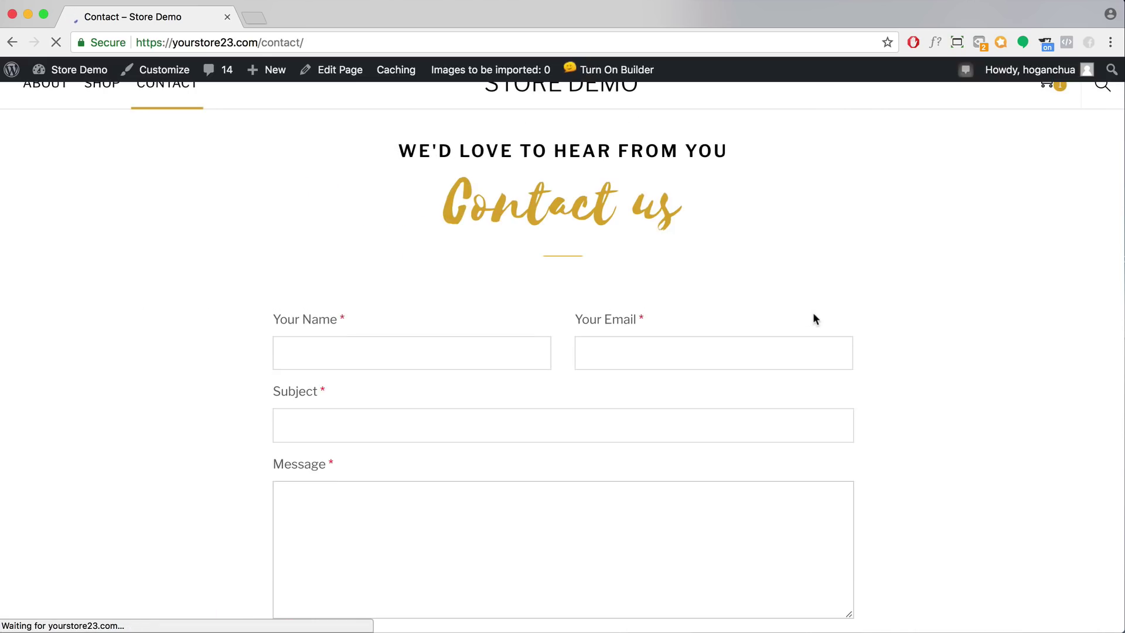
Follow the footer's Shipping link and turn on the builder for that page
scroll(990, 352, "down", 5)
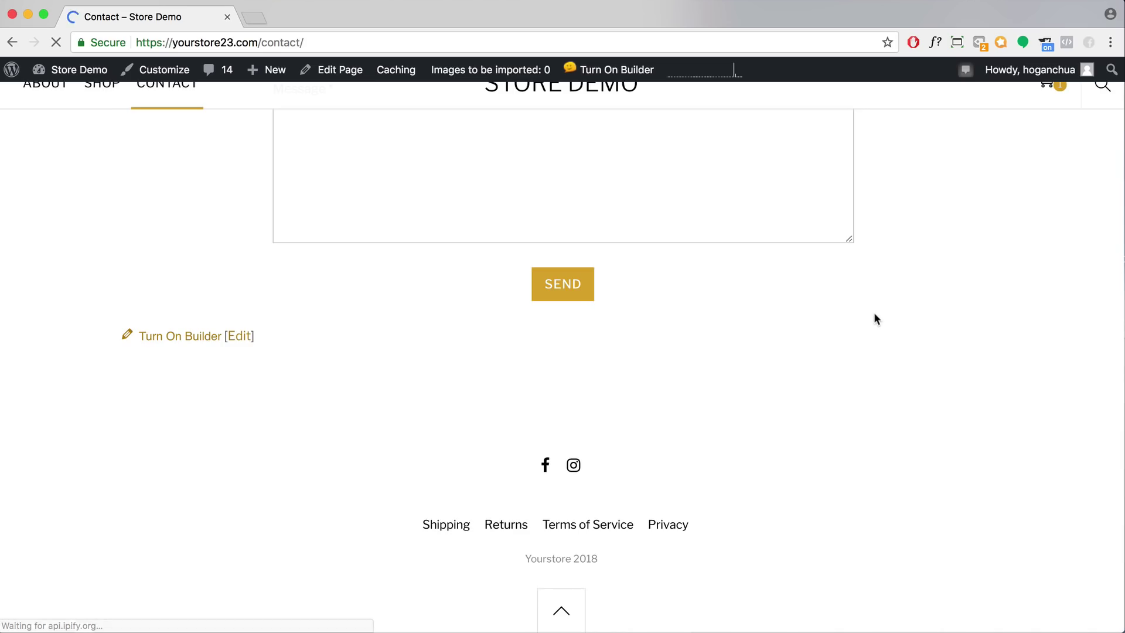
left_click(444, 534)
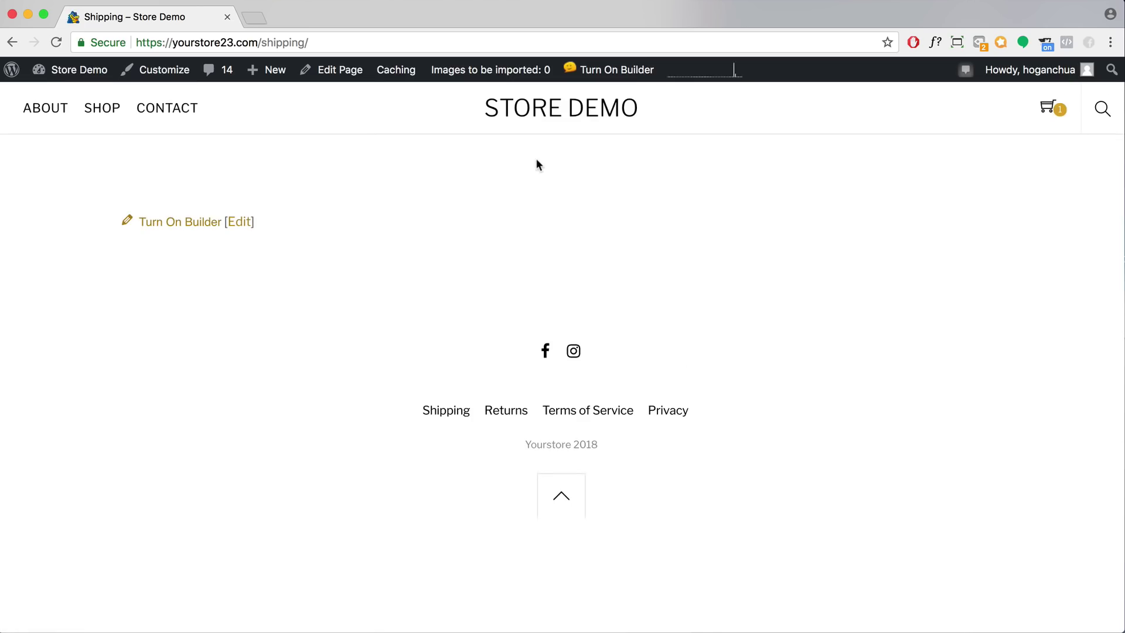
left_click(628, 70)
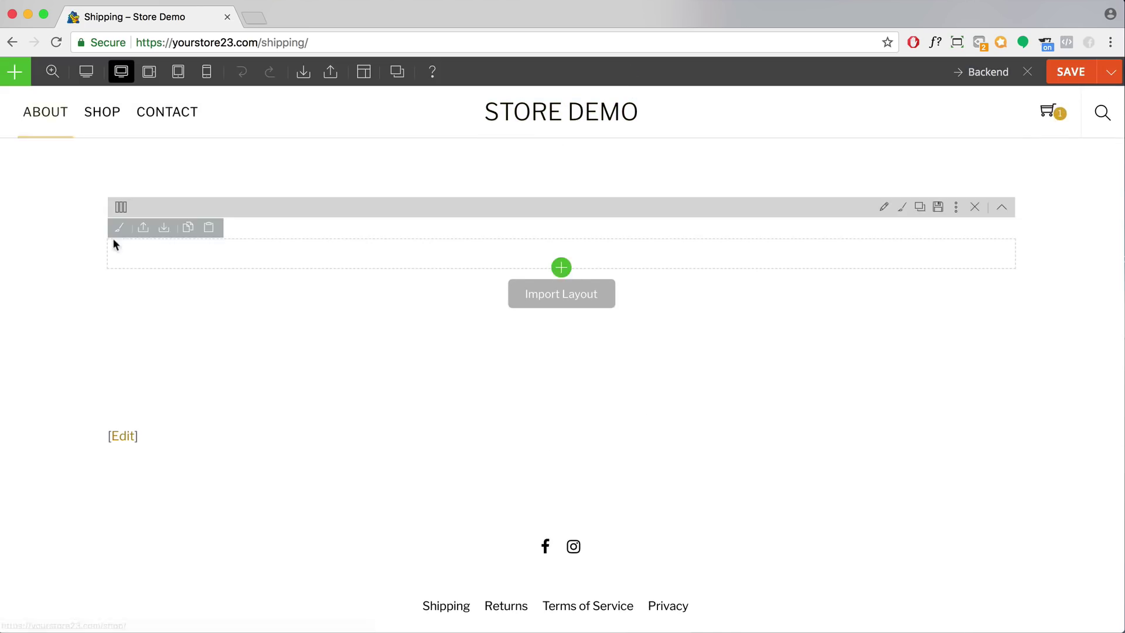
Give the Shipping page a three-column row with a widened middle column
mouse_move(121, 209)
left_click(188, 258)
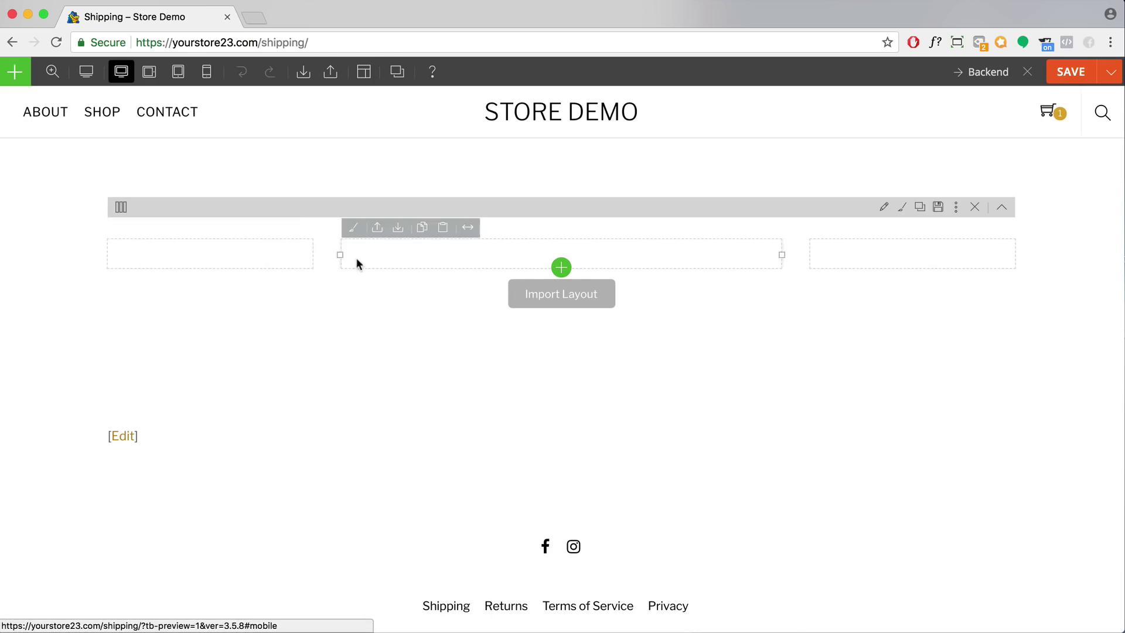
left_click_drag(342, 246, 288, 249)
left_click_drag(782, 248, 837, 251)
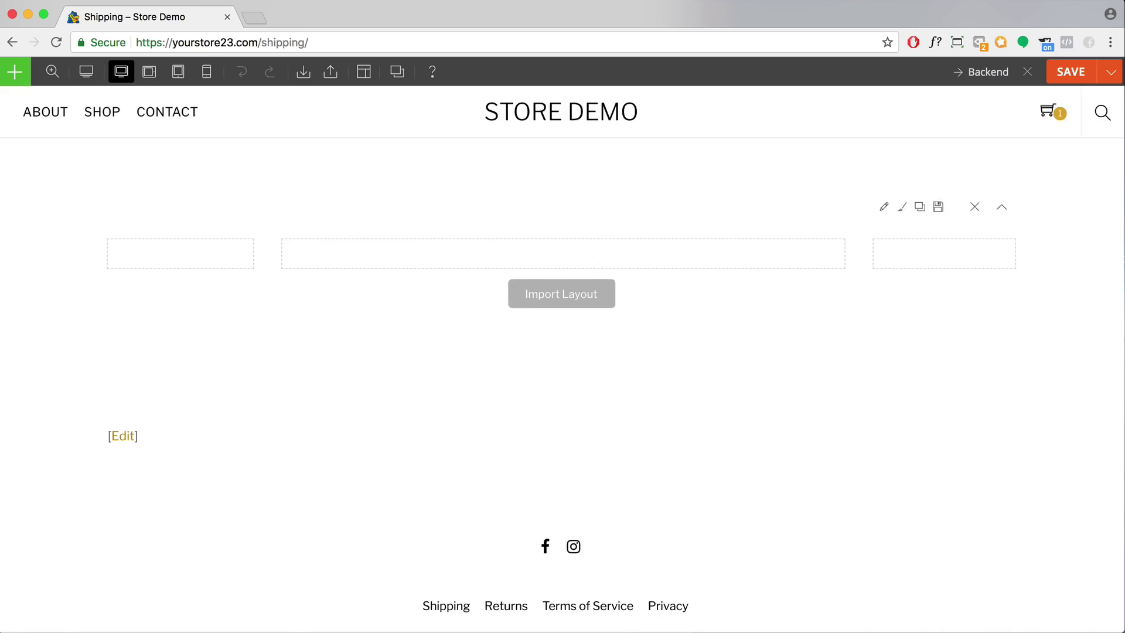
Add a Fancy Heading in the middle column: heading 'Our', sub heading 'Shipping'
left_click(7, 75)
left_click_drag(39, 359, 570, 353)
triple_click(773, 250)
type("Shipping")
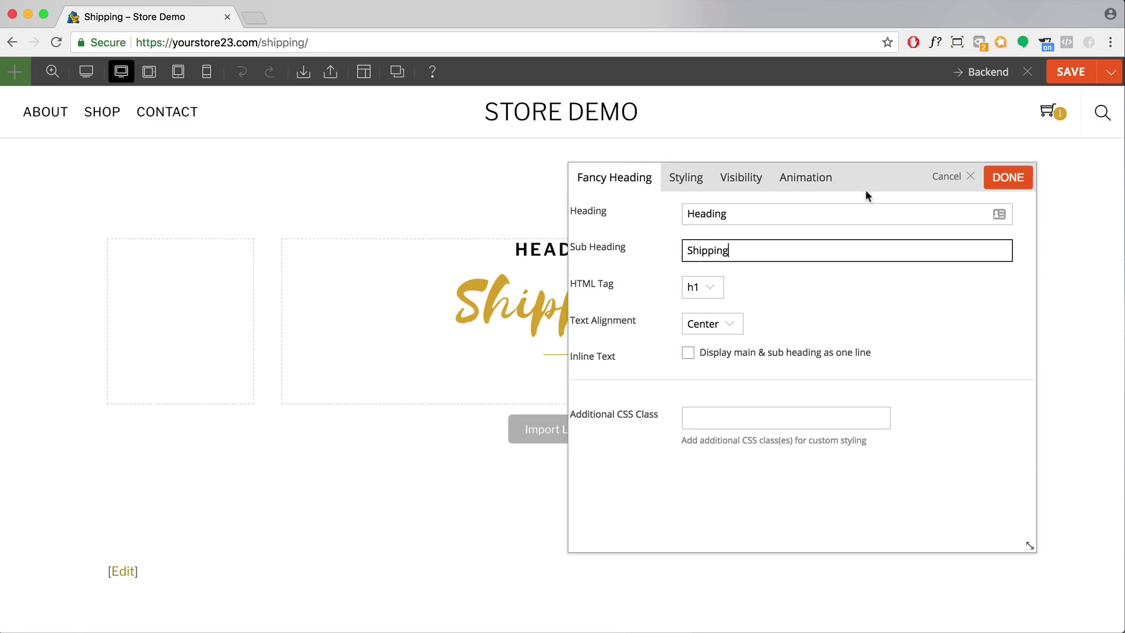
left_click_drag(866, 193, 911, 189)
triple_click(835, 227)
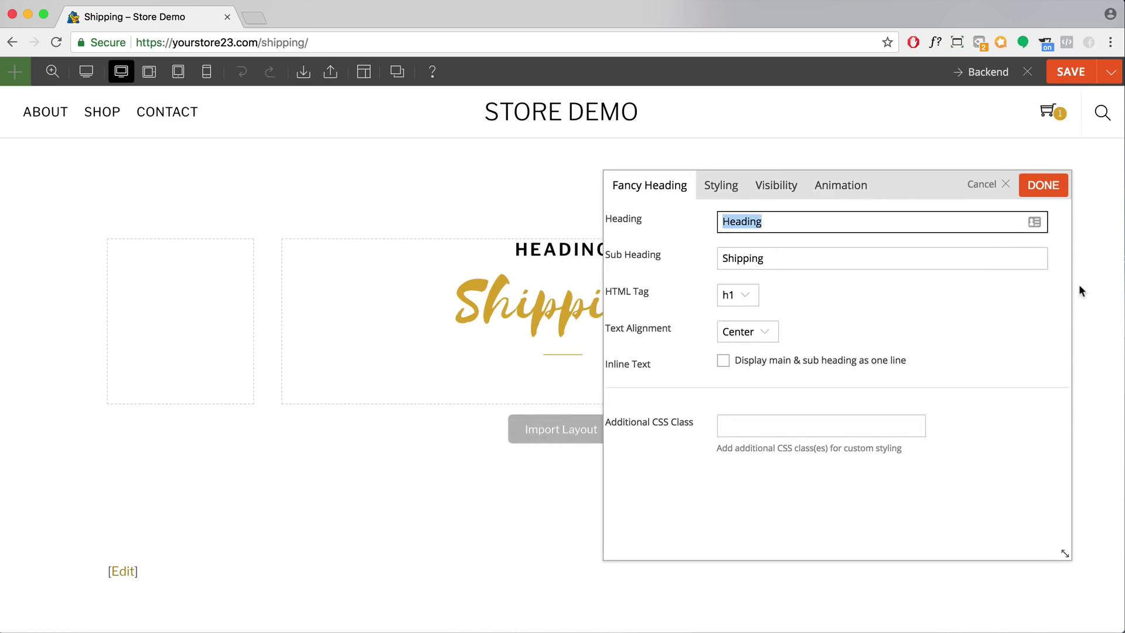
type("Our")
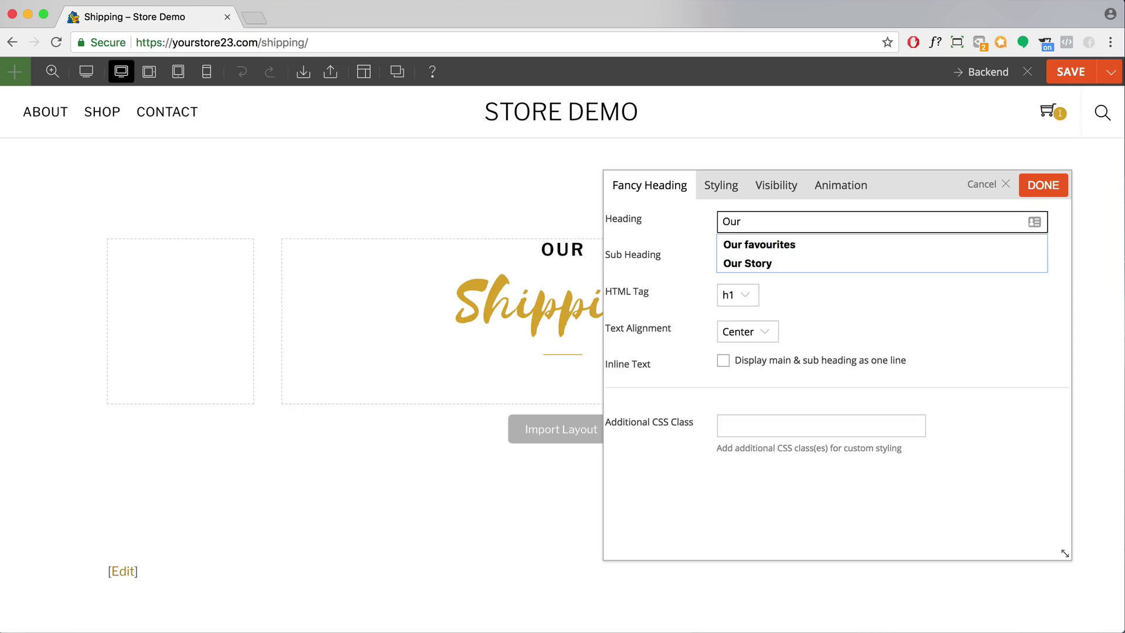
left_click(1052, 188)
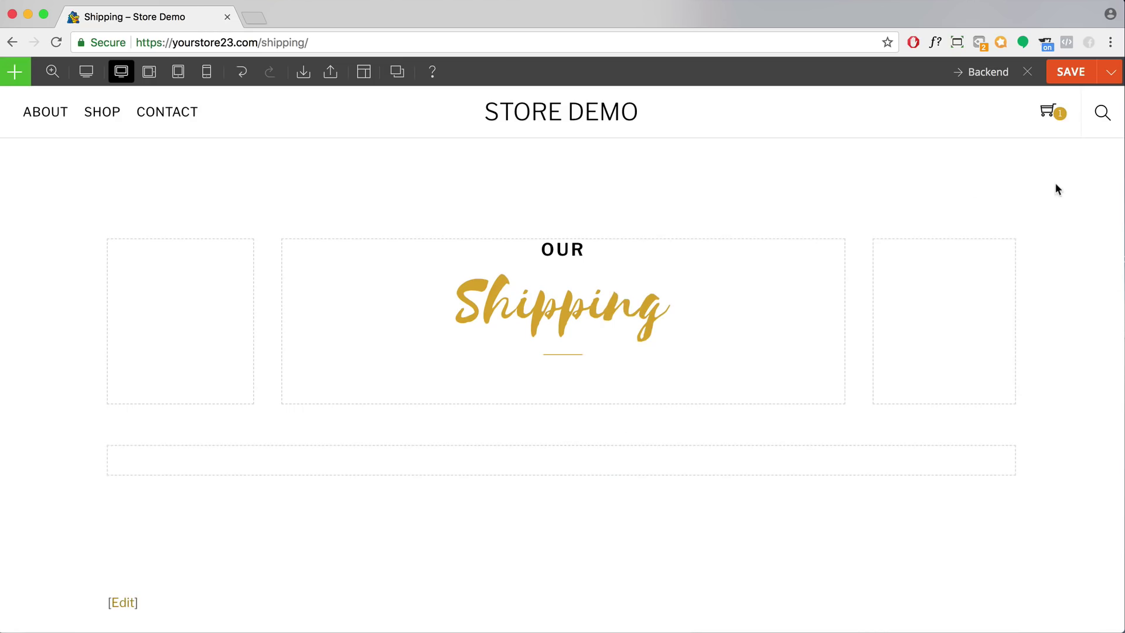
left_click(8, 72)
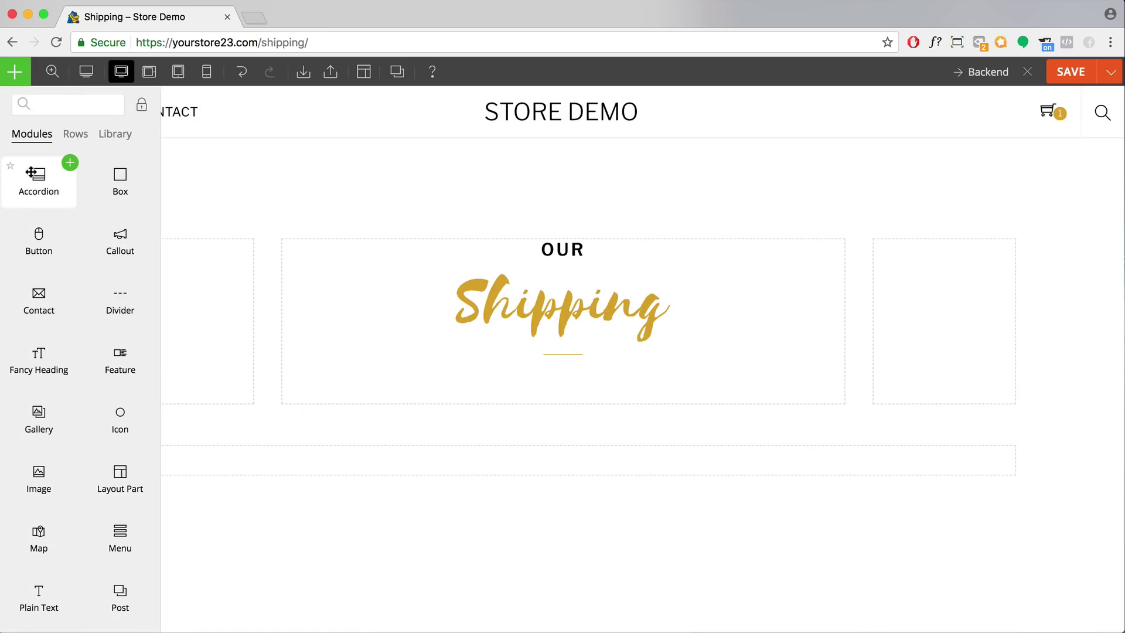
Add an accordion below the heading, titled with the first shipping question from Word
left_click_drag(38, 173, 480, 394)
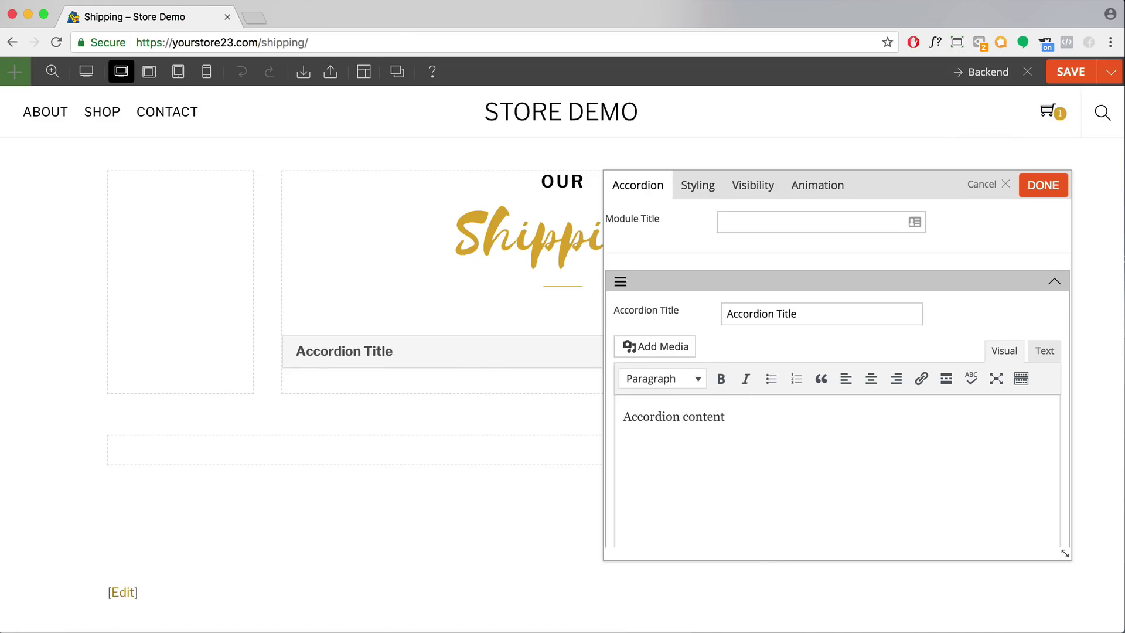
key("super+Tab")
scroll(219, 436, "down", 5)
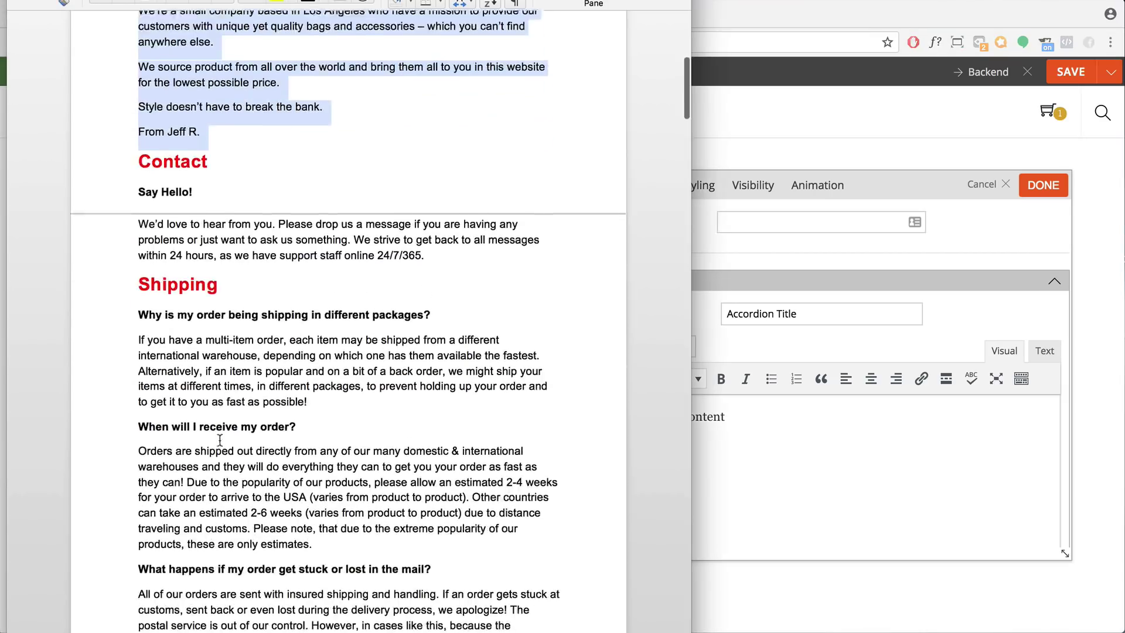
left_click_drag(447, 265, 136, 271)
key("ctrl+c")
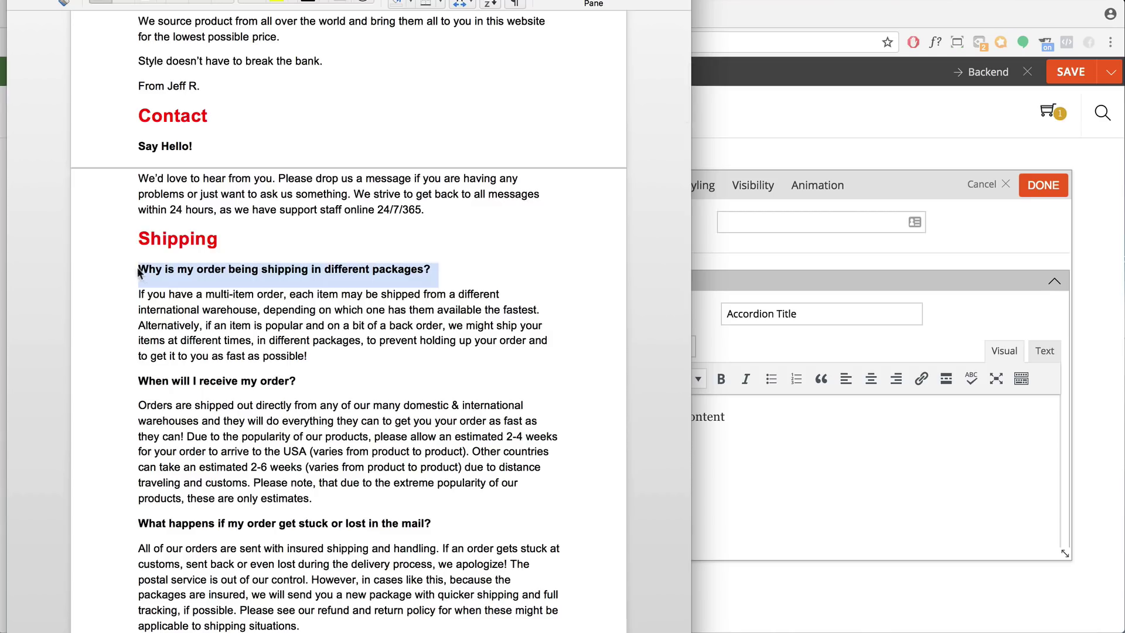
left_click(787, 319)
key("ctrl+a")
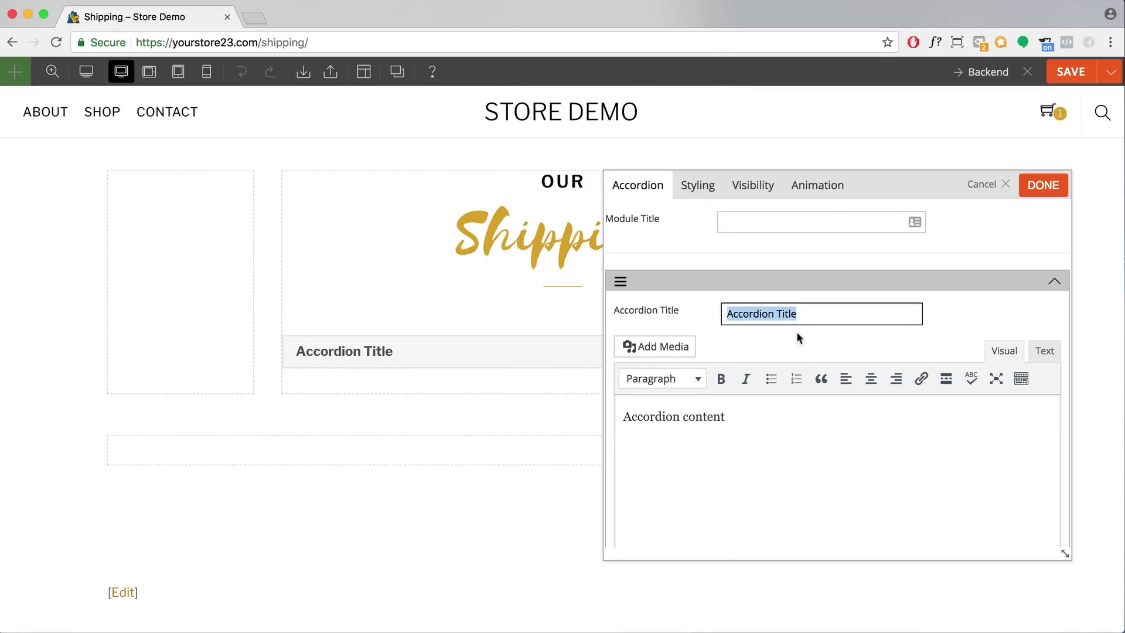
key("ctrl+v")
left_click_drag(849, 185, 897, 113)
Paste the first question's answer paragraph into the accordion content
left_click(732, 632)
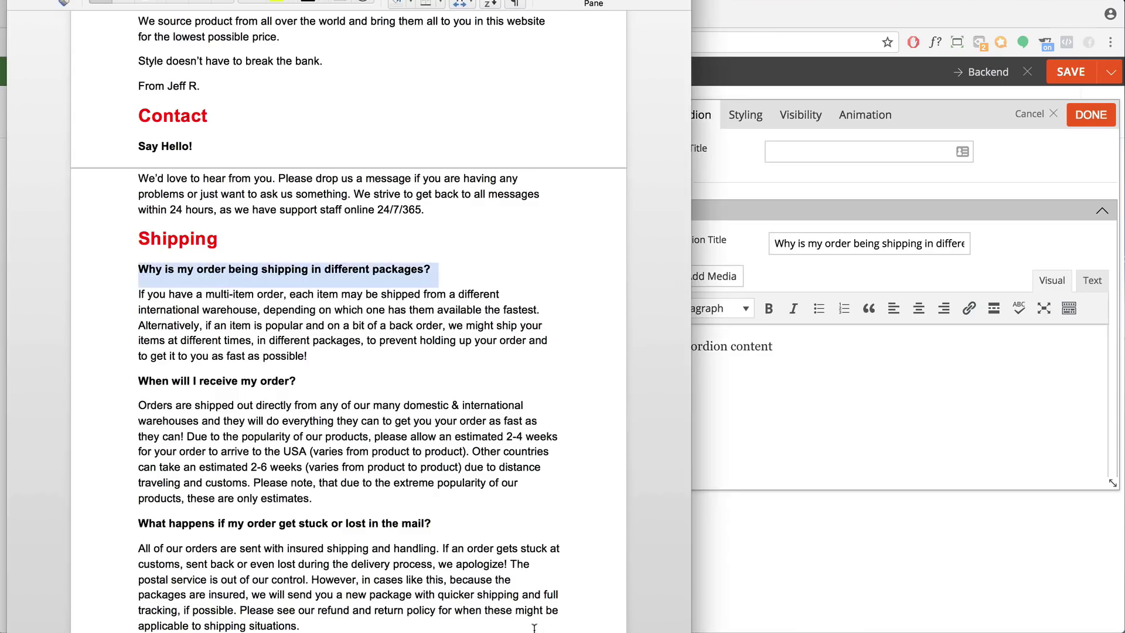
left_click(306, 356)
left_click_drag(306, 356, 139, 293)
key("super+c")
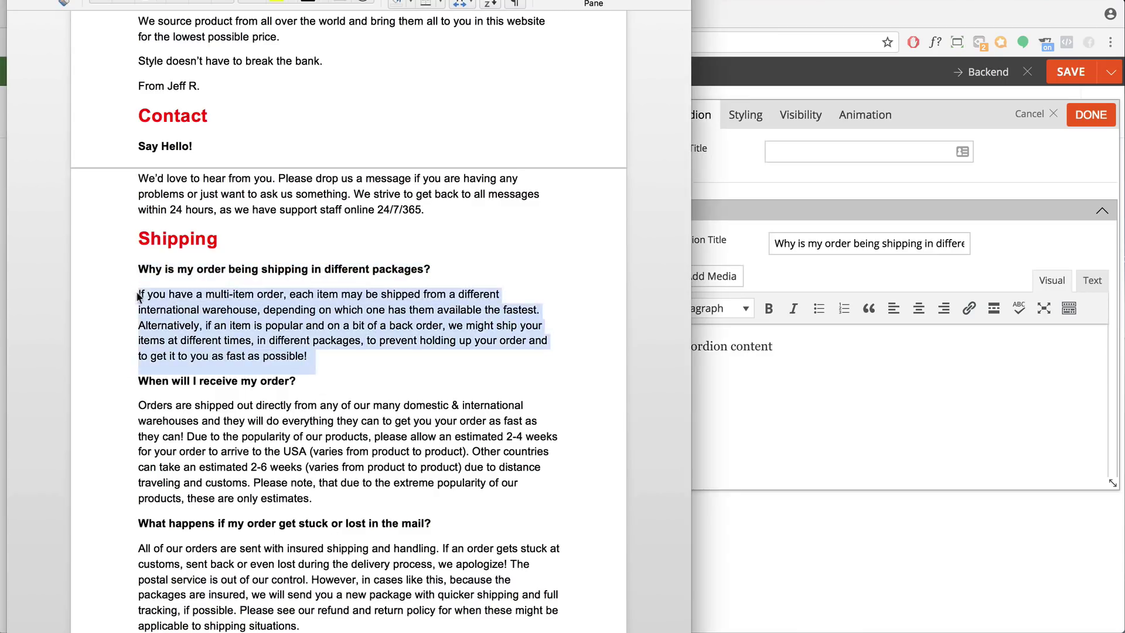
left_click(797, 384)
left_click_drag(774, 345, 649, 343)
key("super+v")
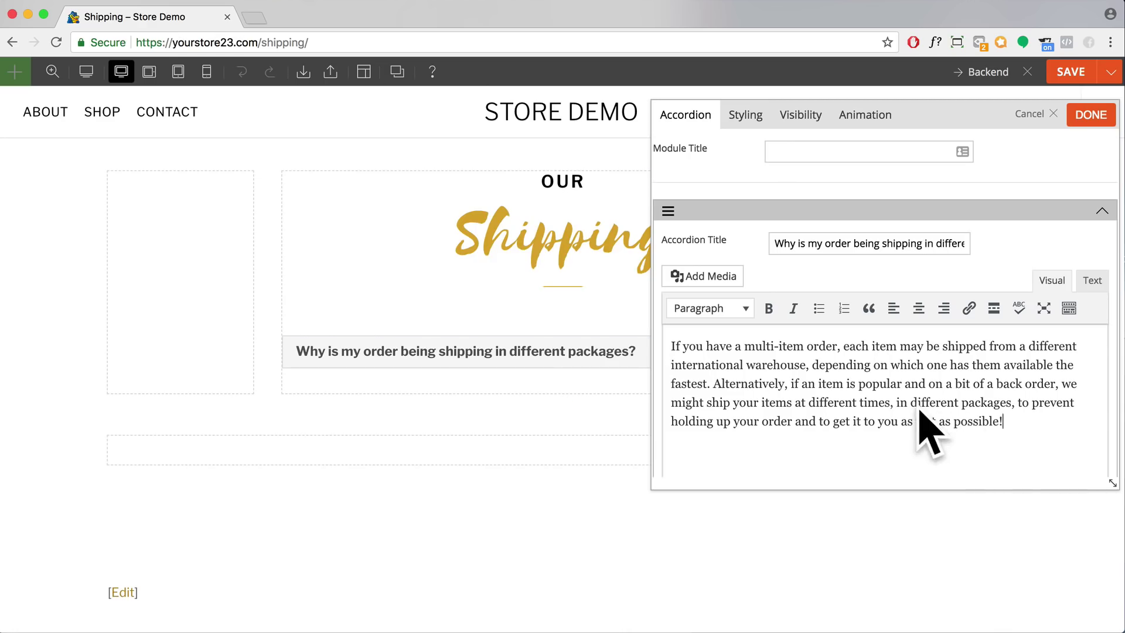
scroll(914, 402, "down", 5)
Add a second item 'When will I receive my order?' with its 'Orders are shipped' answer
left_click(713, 363)
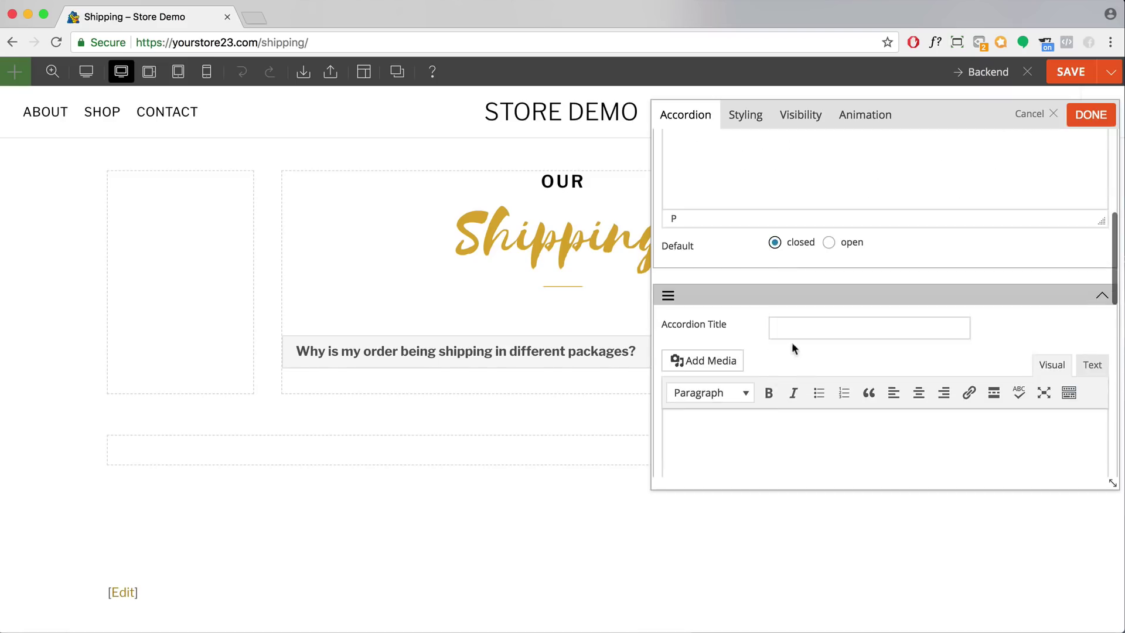
left_click(560, 628)
left_click_drag(303, 382, 142, 378)
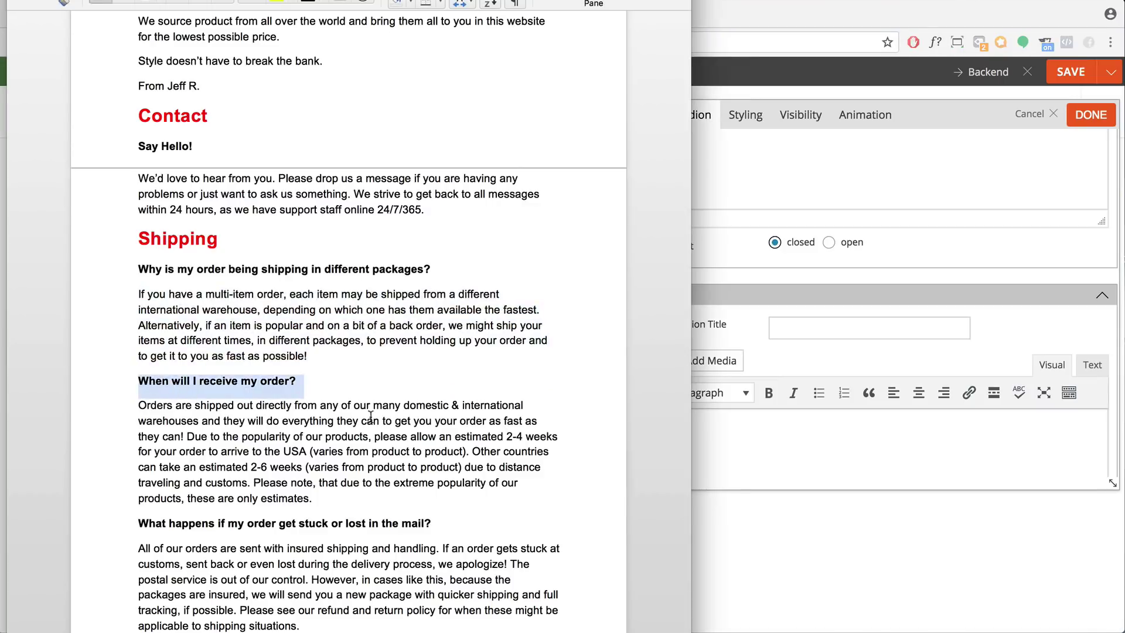
left_click(812, 332)
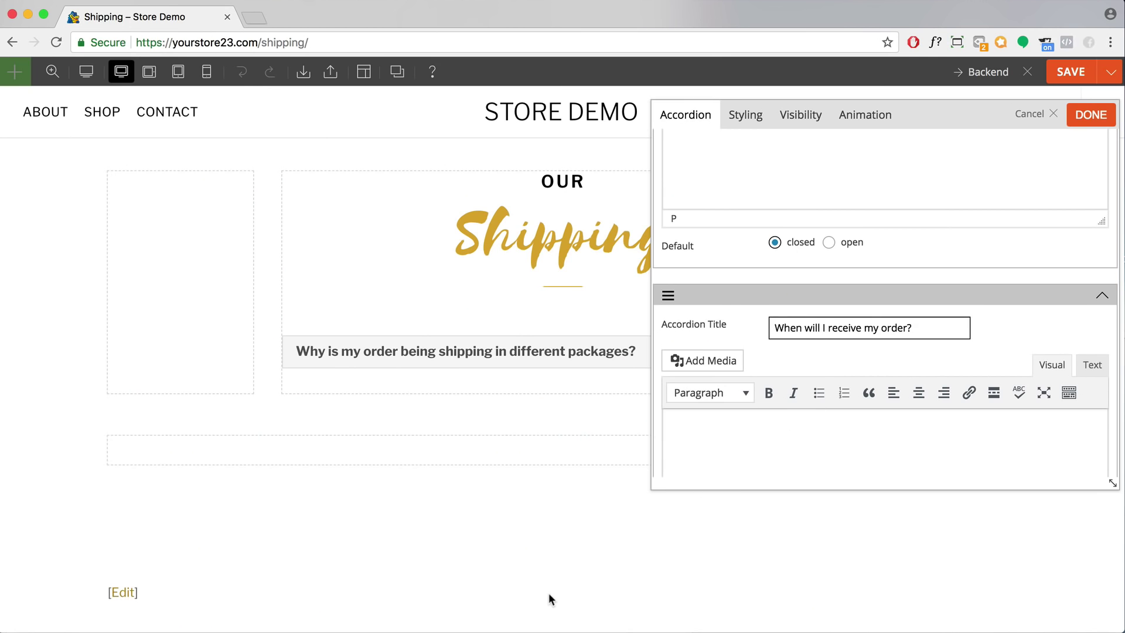
left_click(548, 629)
left_click_drag(321, 499, 107, 408)
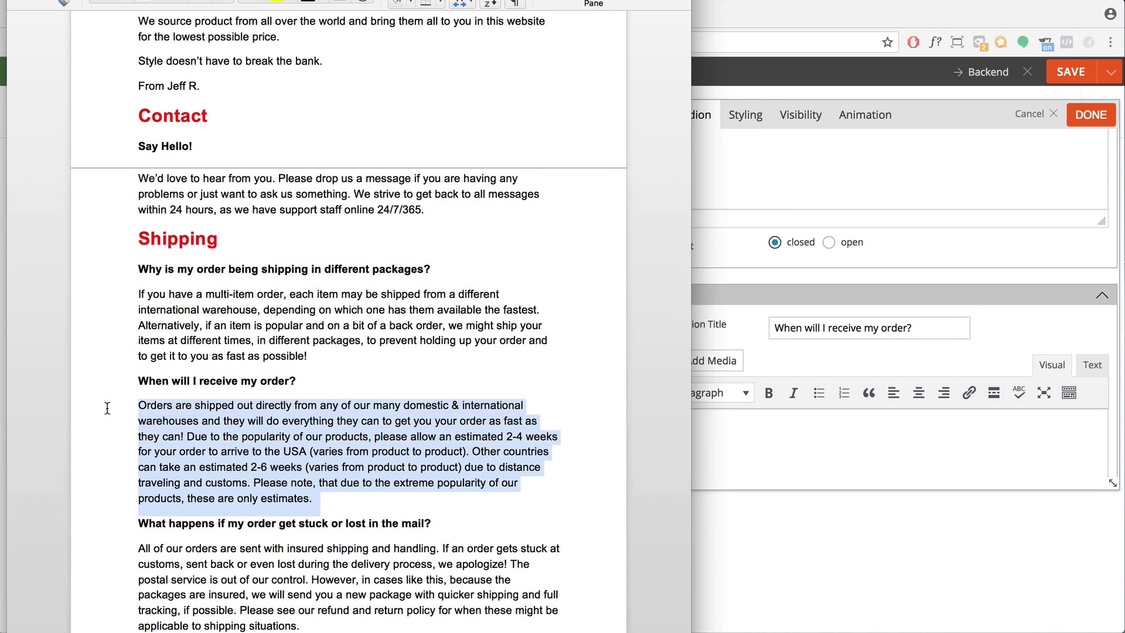
left_click(874, 435)
key("ctrl+v")
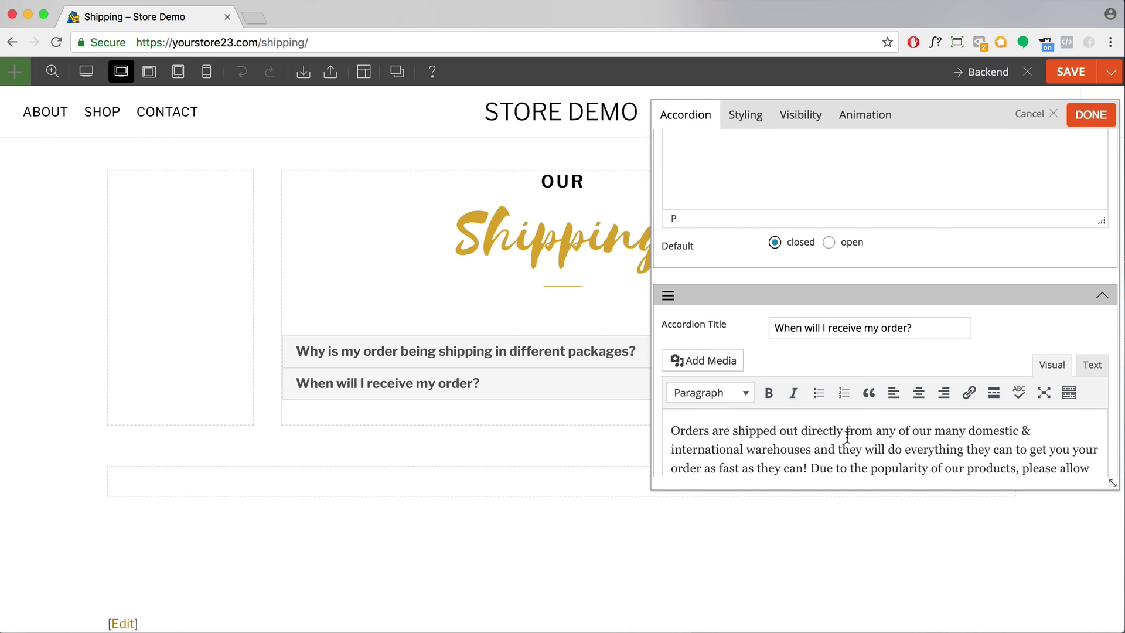
scroll(846, 434, "down", 10)
scroll(793, 329, "up", 2)
Add a third accordion item with the lost-order question and its answer
left_click(705, 253)
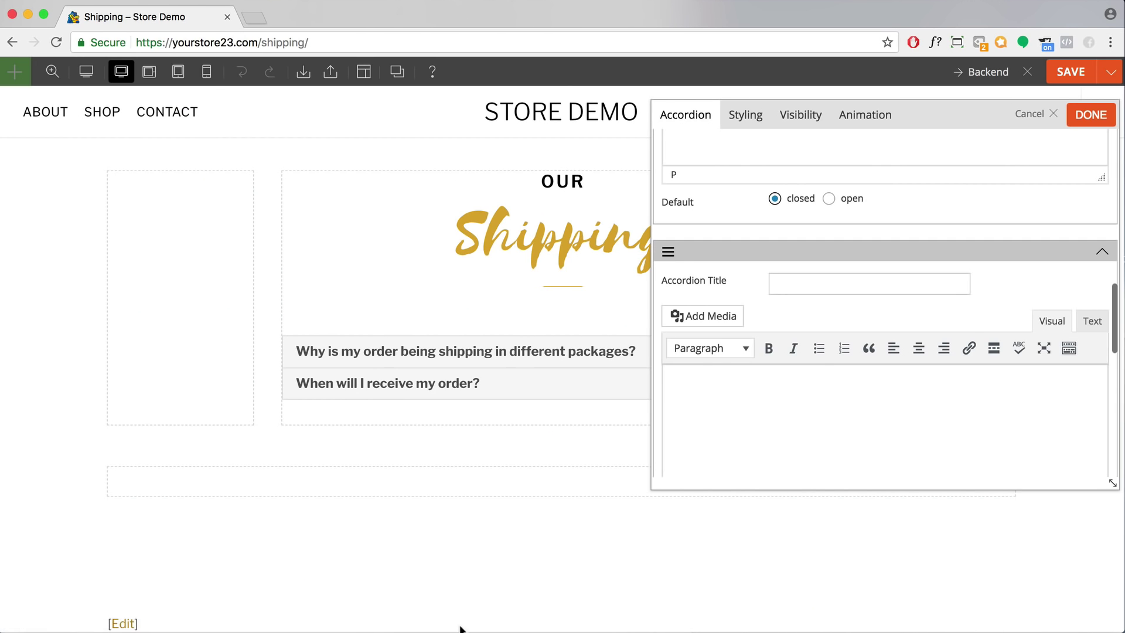
left_click(467, 629)
left_click_drag(432, 524, 132, 524)
left_click(870, 283)
type("What happens if my order get stuck or lost in the mail?")
left_click(295, 629)
scroll(286, 491, "down", 5)
left_click_drag(300, 491, 136, 414)
left_click(771, 429)
type("All of our orders are sent with insured shipping and handling. If an order gets stuck at customs, sent back or even lost during the delivery process, we apologize! The postal service is out of our control. However, in cases like this, because the packages are insured, we will send you a new package with quicker shipping and full tracking, if possible. Please see our refund and return policy for when these might be applicable to shipping situations.")
left_click(705, 340)
Add a fourth item with the customs and taxes question and its answer
left_click(351, 630)
left_click_drag(353, 432, 139, 432)
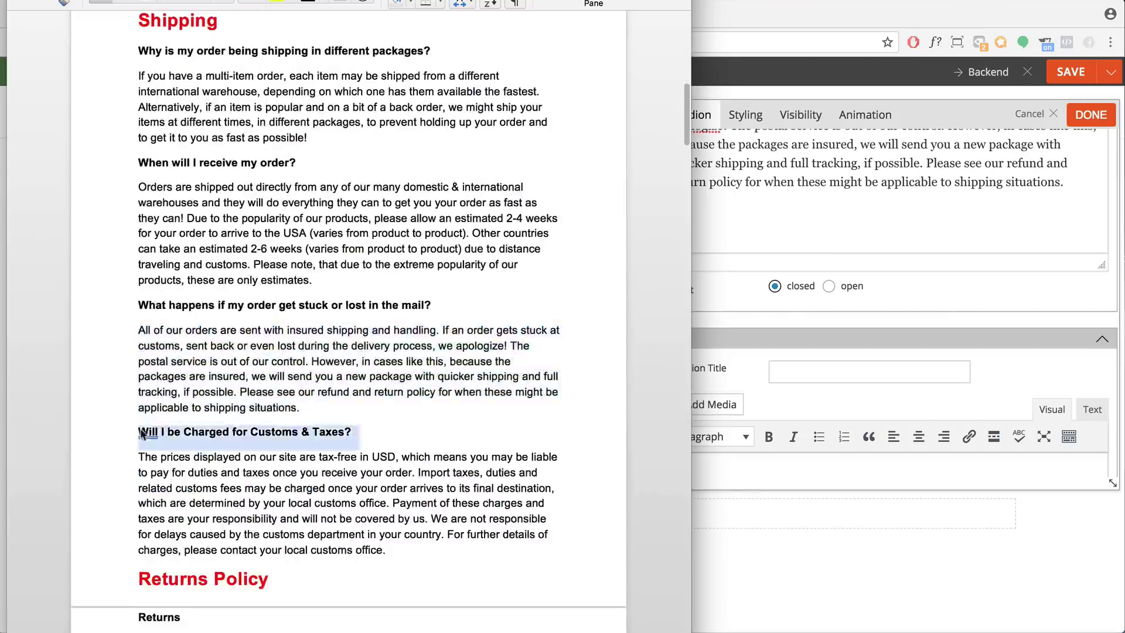
key("super+c")
left_click(869, 372)
key("super+v")
left_click(352, 629)
left_click_drag(353, 548, 138, 458)
left_click(798, 468)
key("super+v")
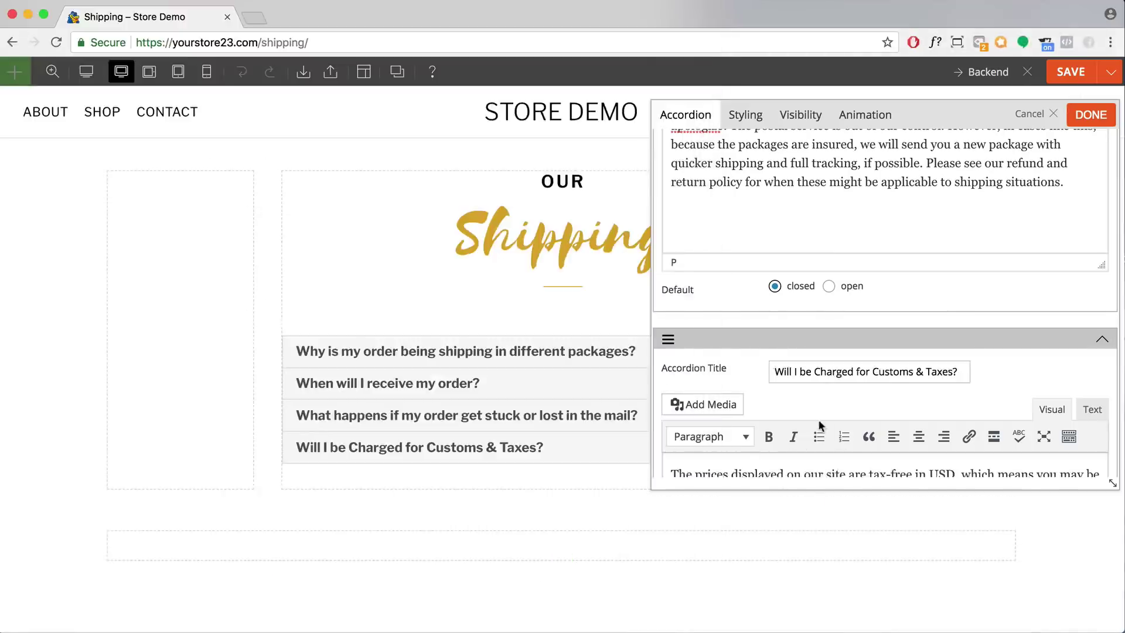
Make the accordion background Transparent, finish the module, and save the Shipping page
scroll(954, 367, "down", 10)
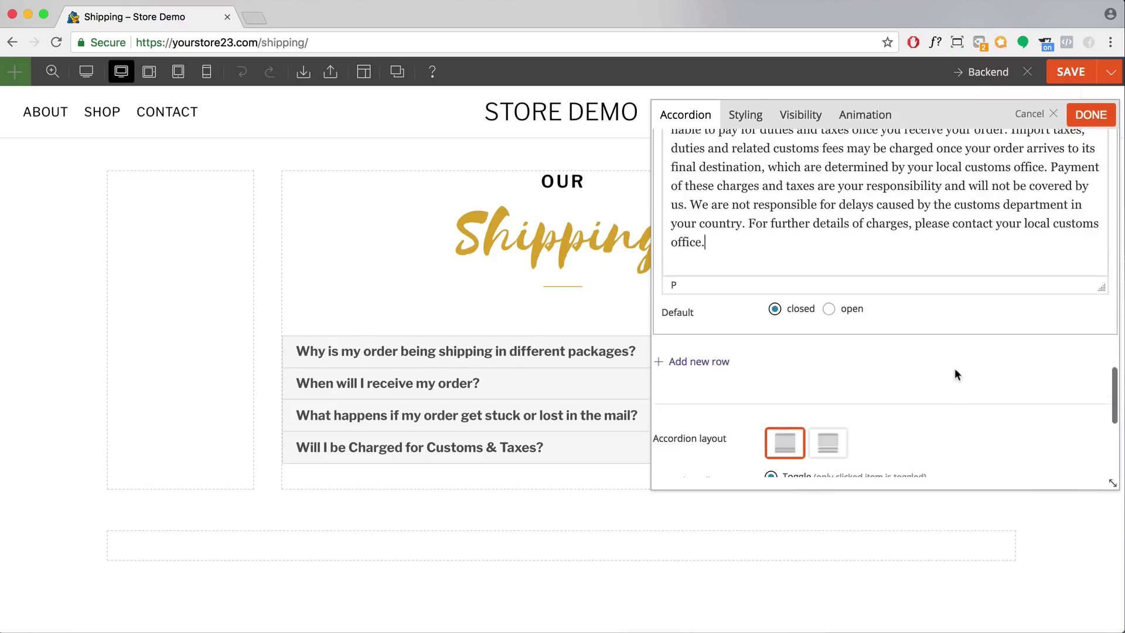
scroll(954, 368, "down", 2)
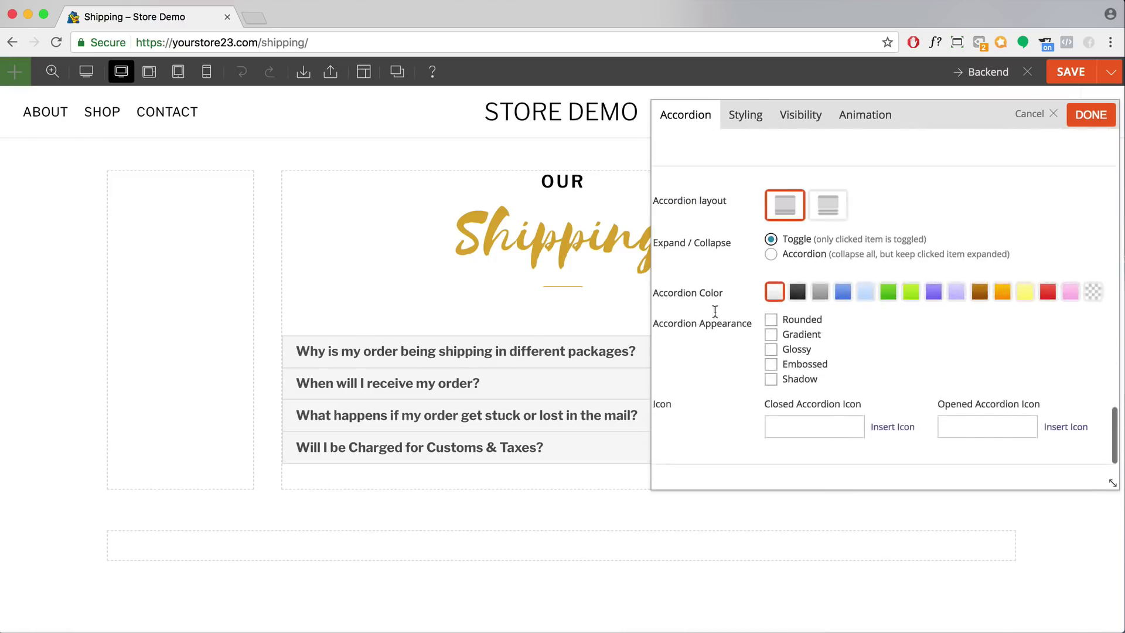
left_click(1095, 297)
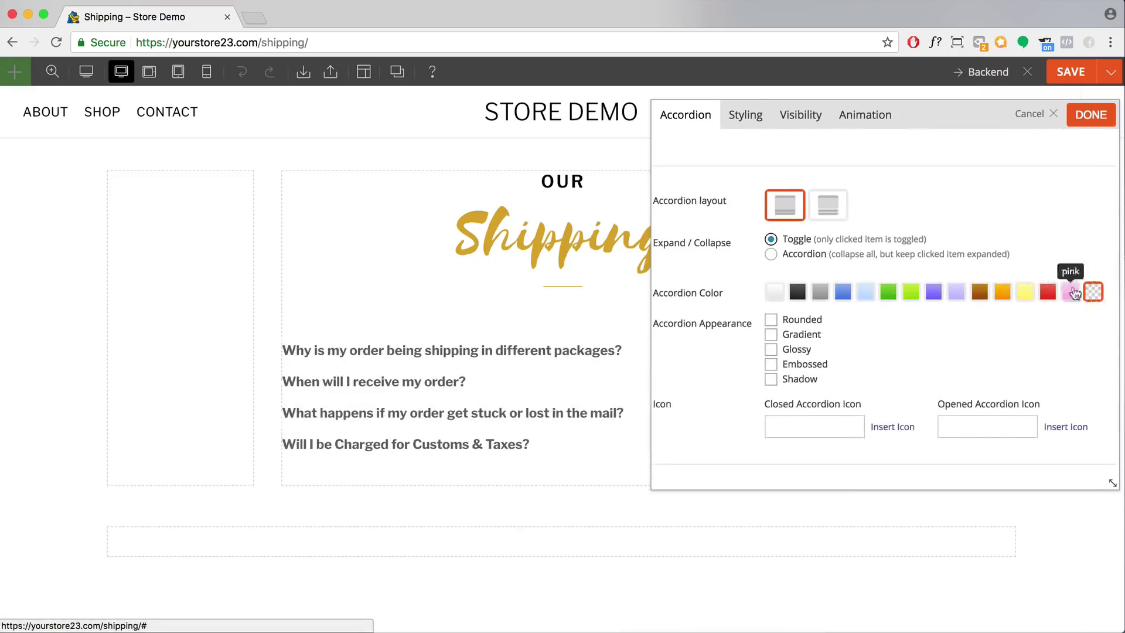
scroll(901, 392, "down", 2)
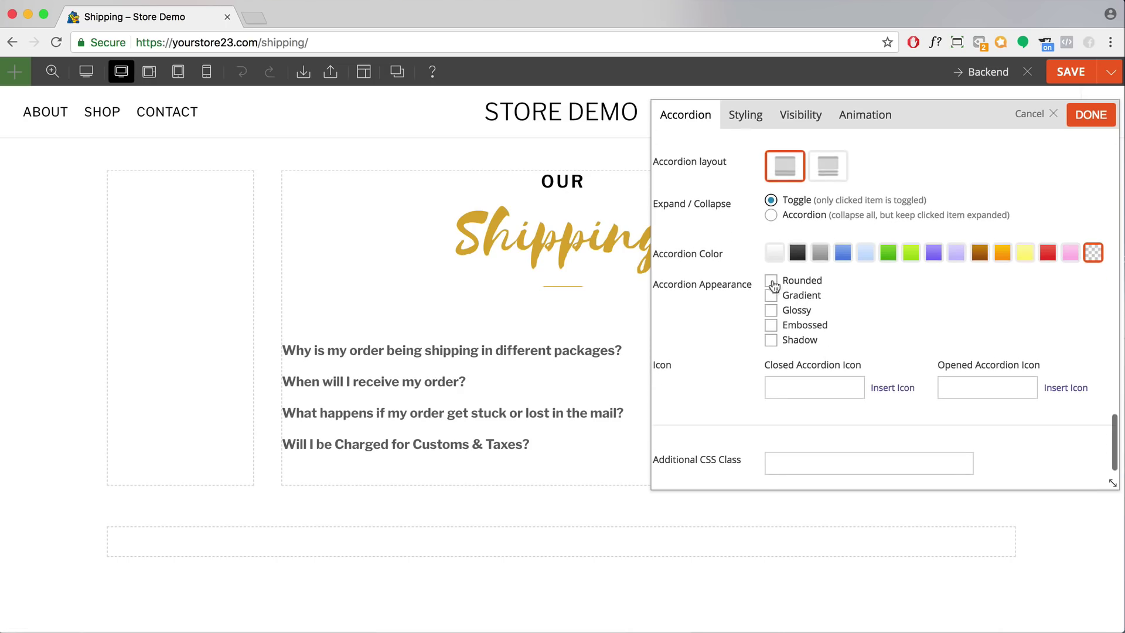
left_click(736, 117)
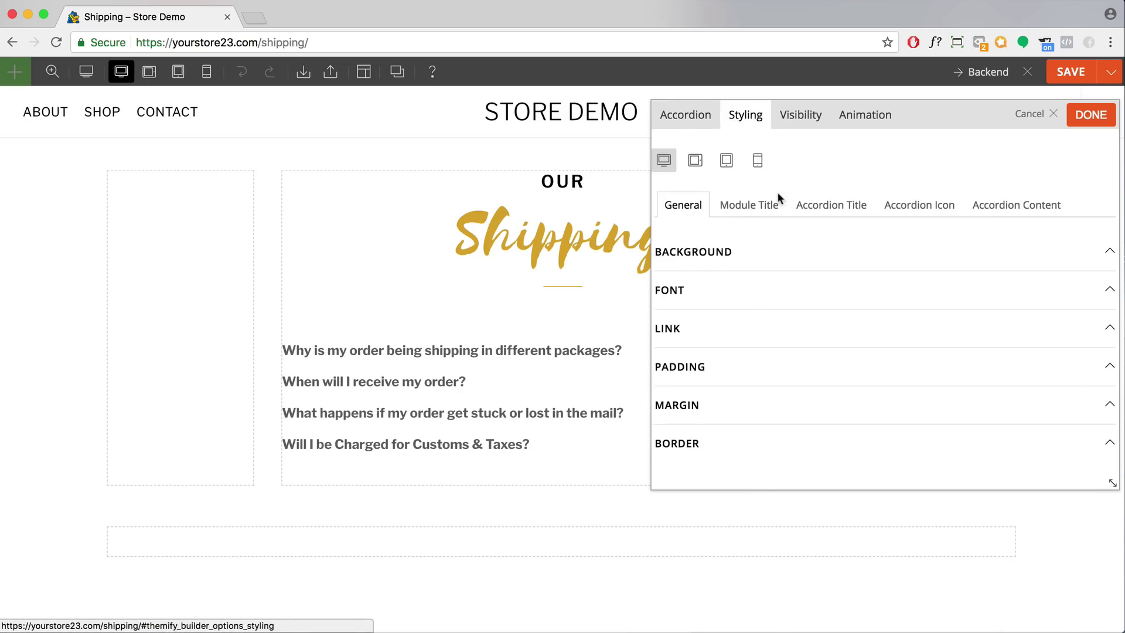
left_click(1085, 120)
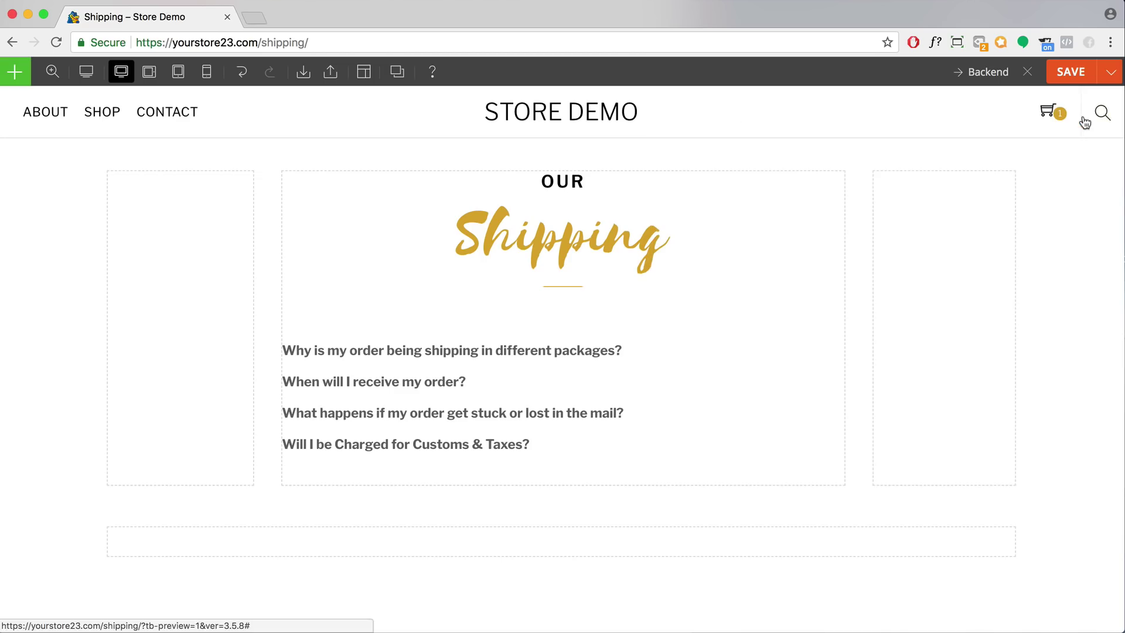
left_click(1077, 72)
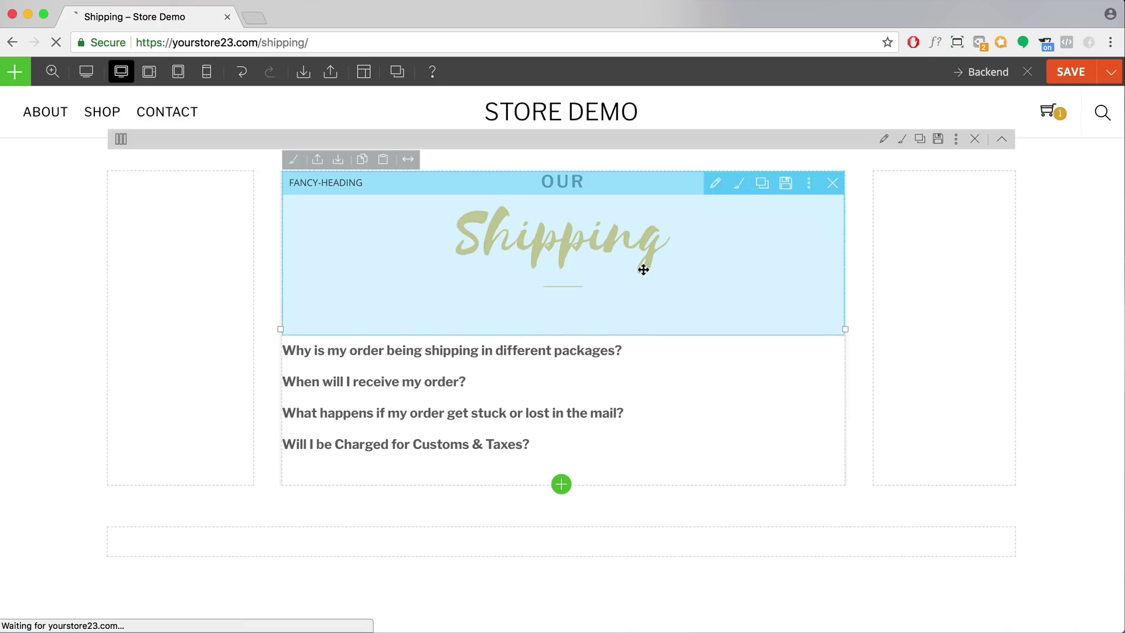
Expand and collapse the first shipping question's answer on the live page
left_click(529, 321)
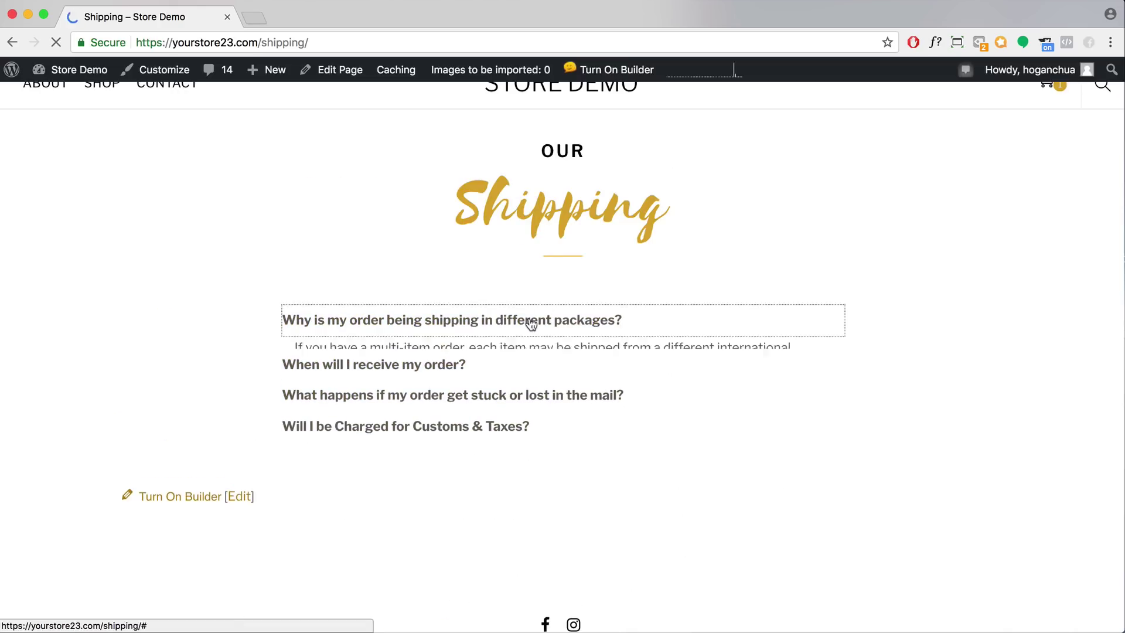
scroll(528, 321, "down", 3)
scroll(530, 267, "up", 1)
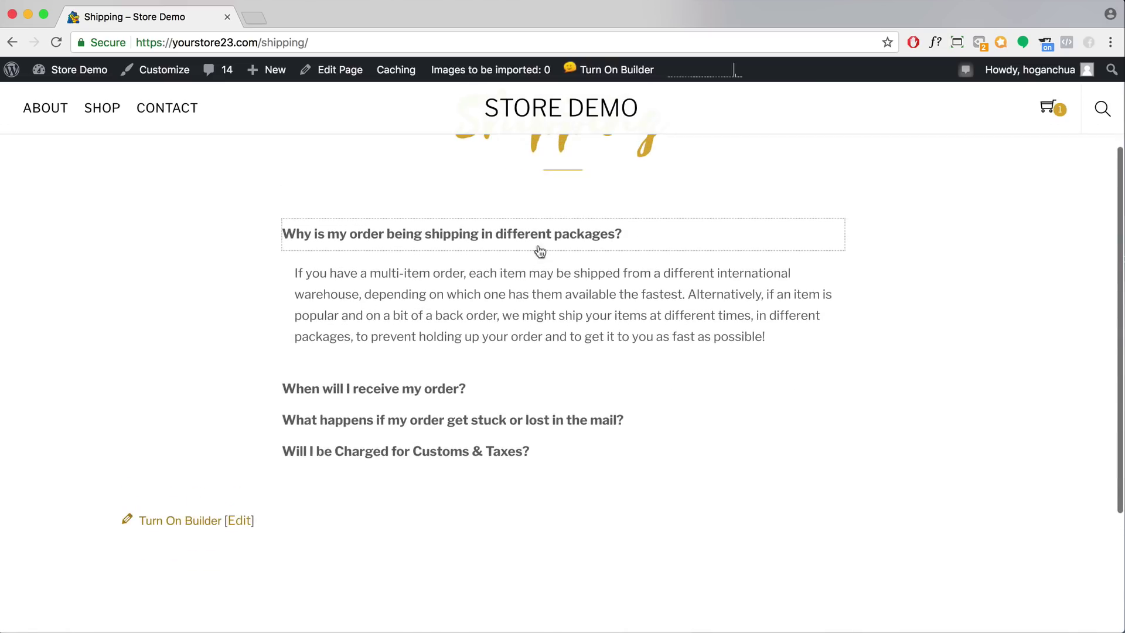
left_click(538, 240)
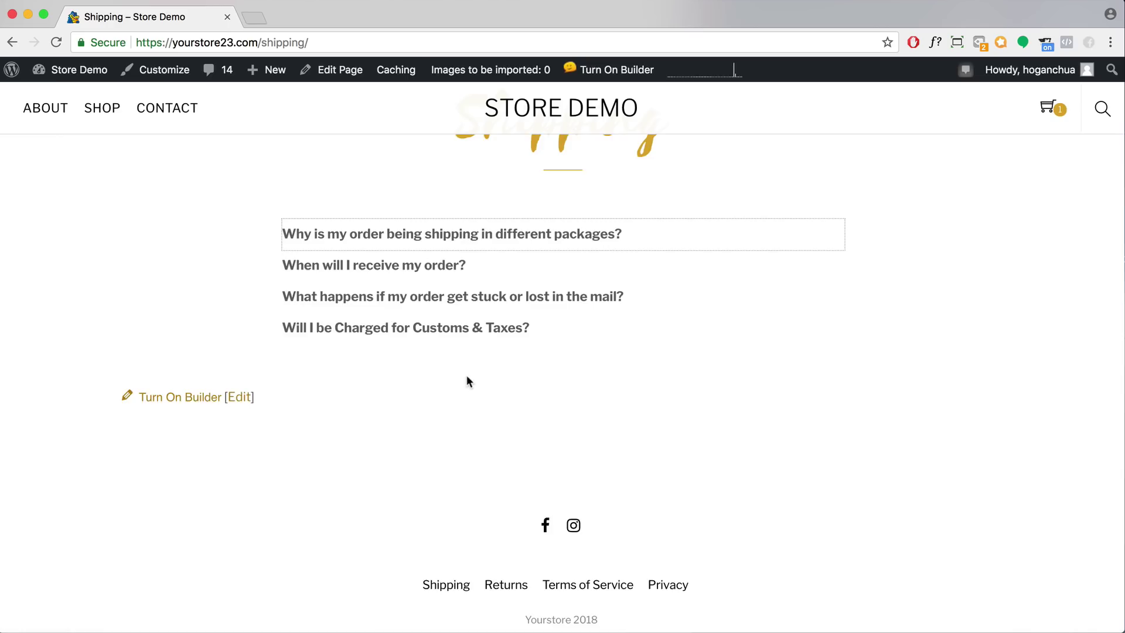
Toggle the 'When will I receive my order?' answer, then open the Returns page and Word
scroll(467, 375, "down", 2)
scroll(488, 341, "up", 3)
scroll(505, 334, "up", 3)
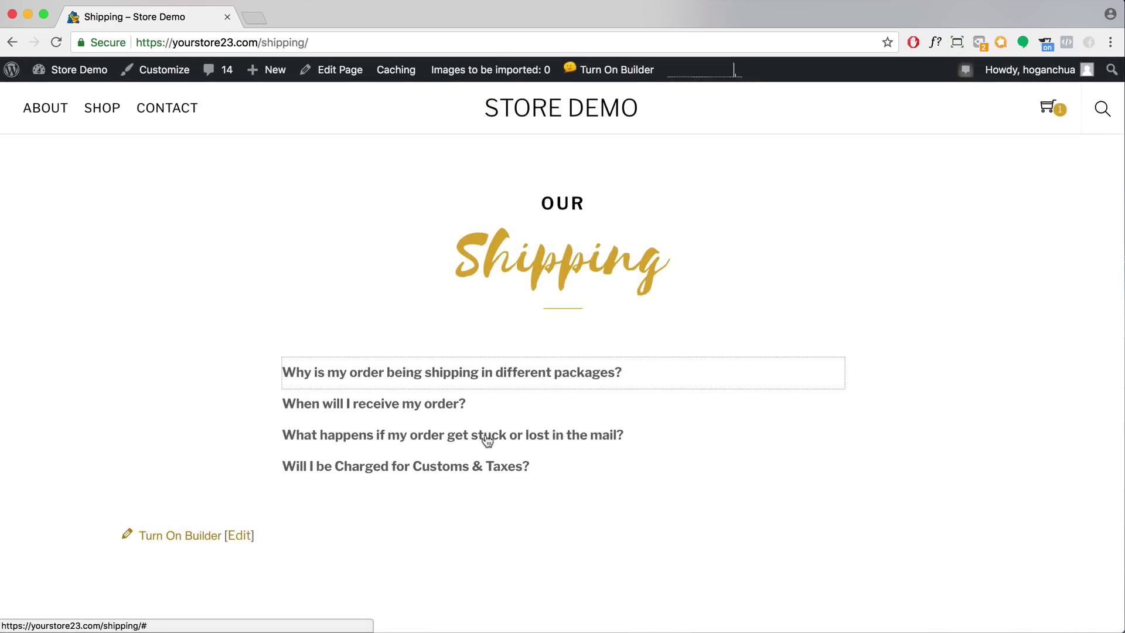
left_click(433, 405)
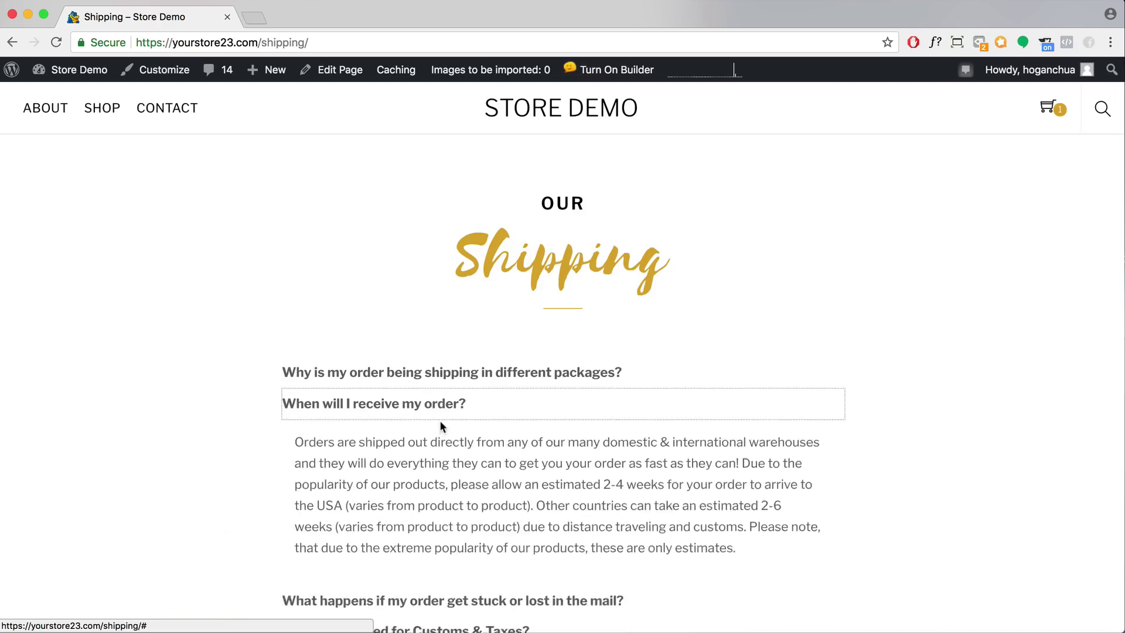
scroll(440, 420, "down", 4)
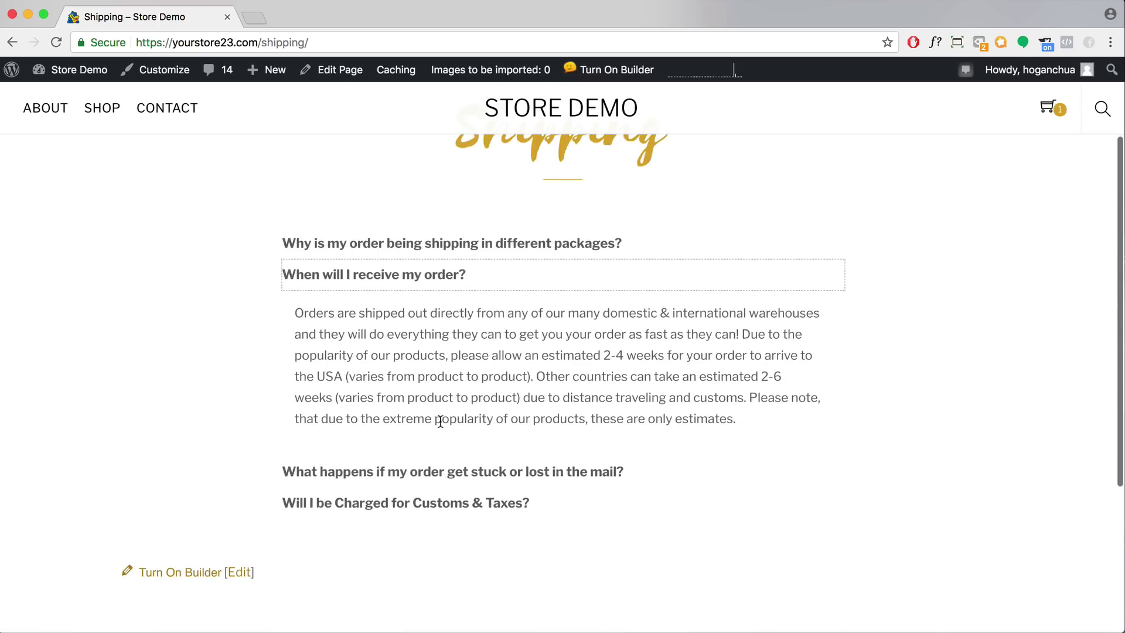
left_click(430, 286)
scroll(457, 328, "down", 2)
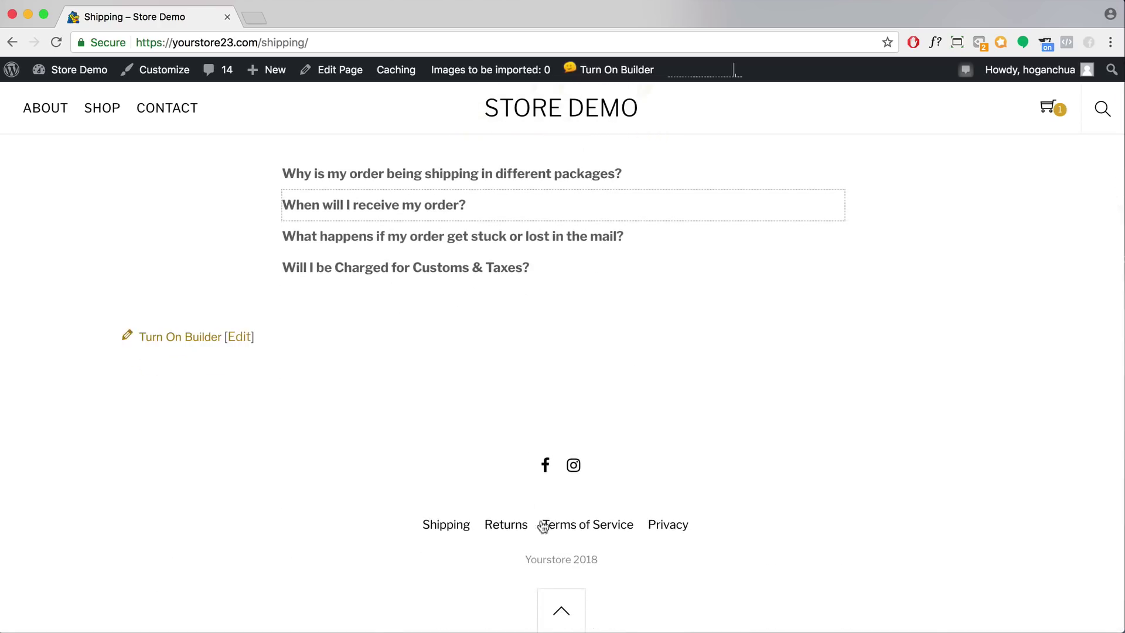
left_click(503, 528)
left_click(405, 631)
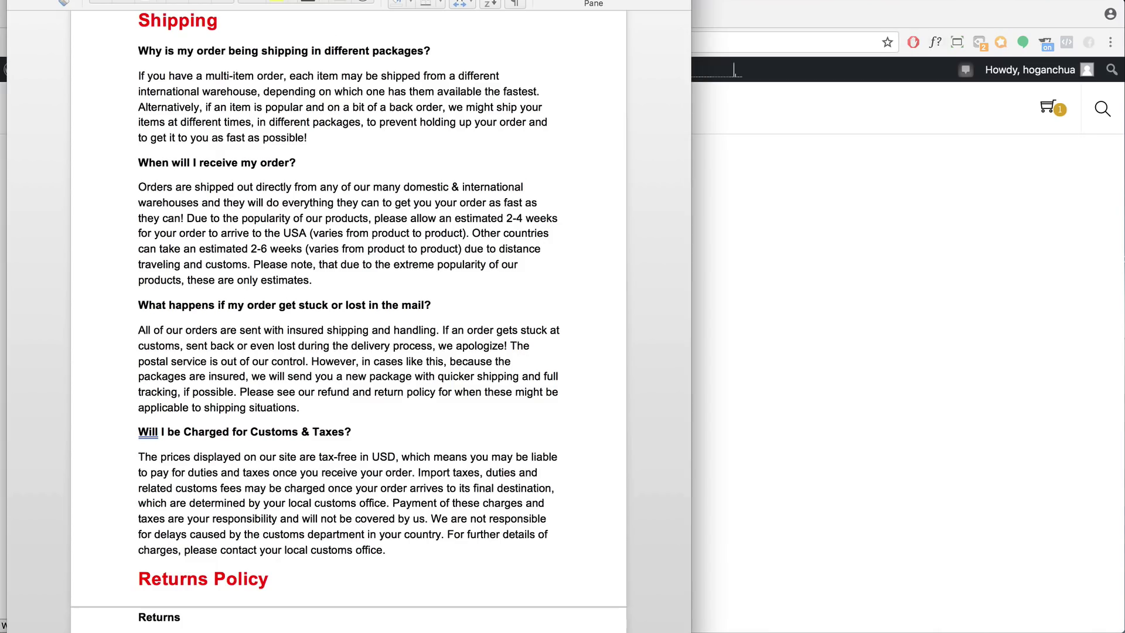
Copy the entire Returns Policy section from Word and return to the browser's Returns page
scroll(287, 546, "down", 8)
left_click_drag(138, 185, 317, 561)
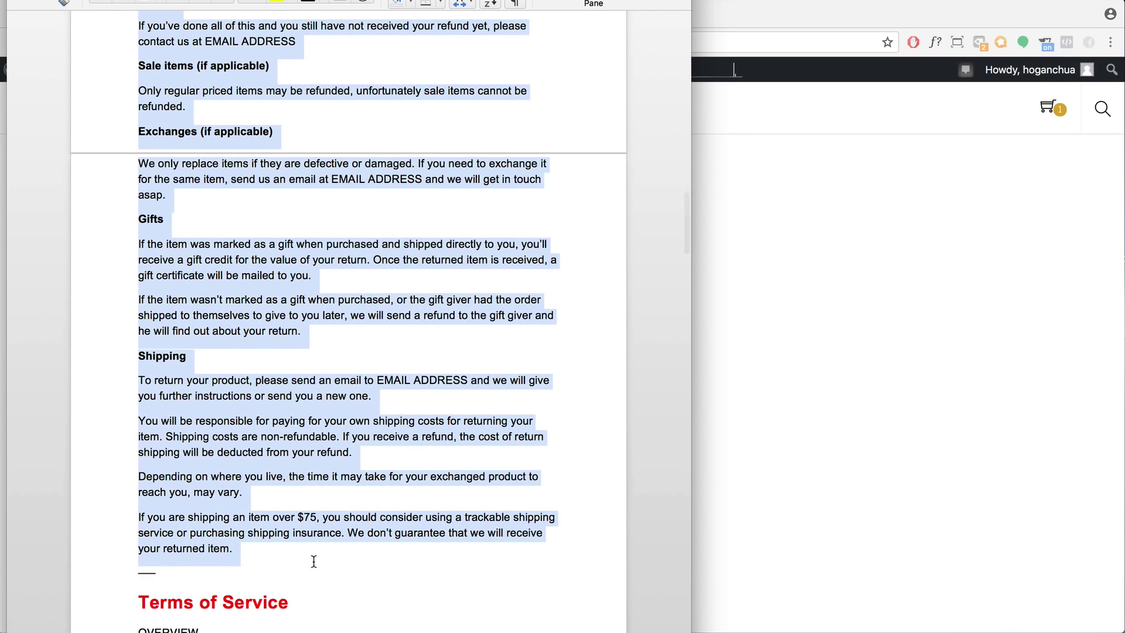
right_click(254, 462)
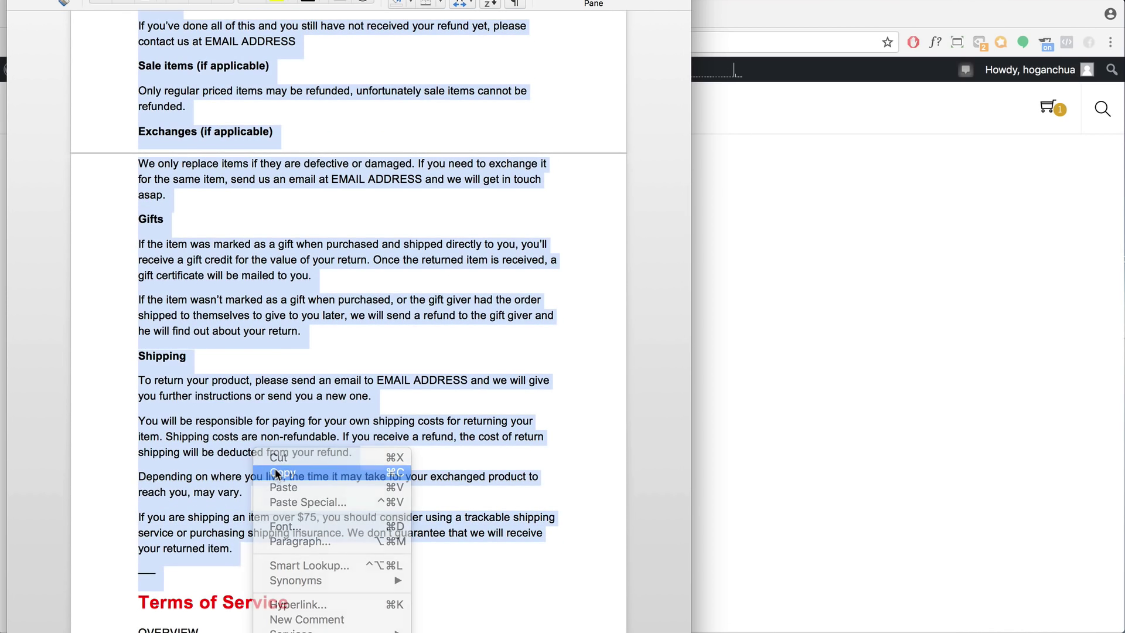
left_click(276, 468)
scroll(274, 467, "up", 5)
left_click(729, 275)
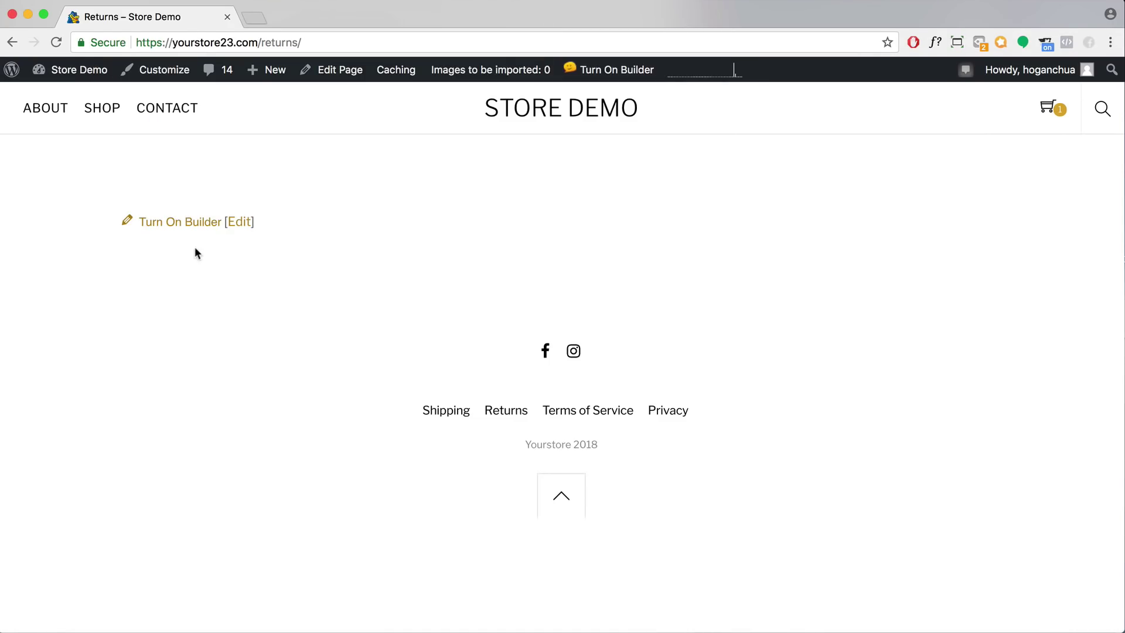
Turn on the builder and set a three-column row with a widened middle column
left_click(191, 224)
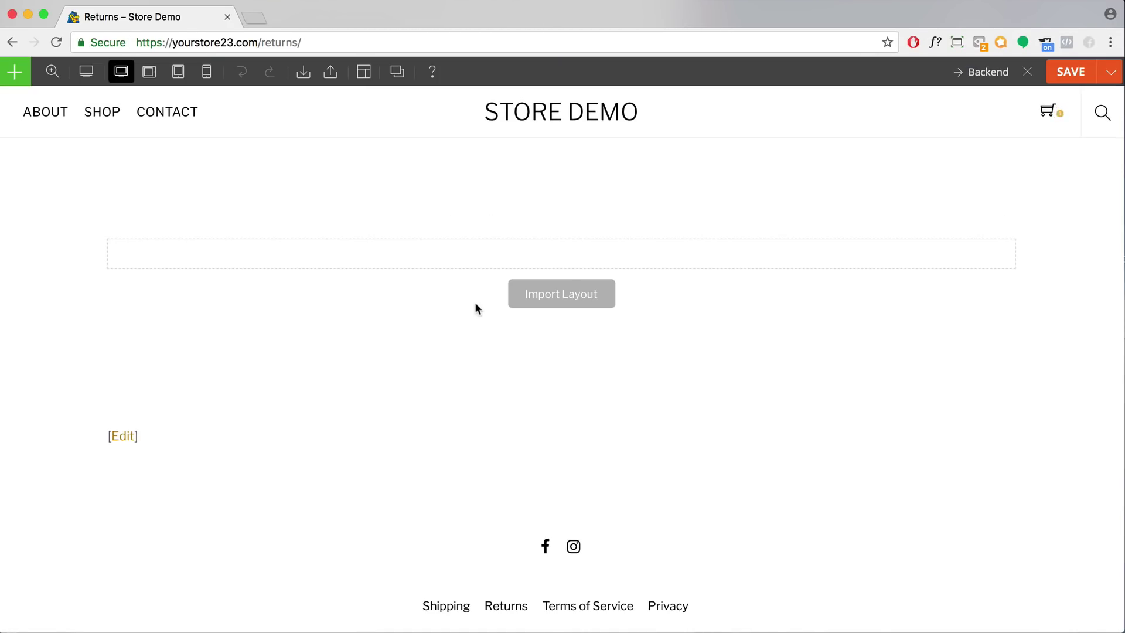
mouse_move(120, 212)
left_click(182, 262)
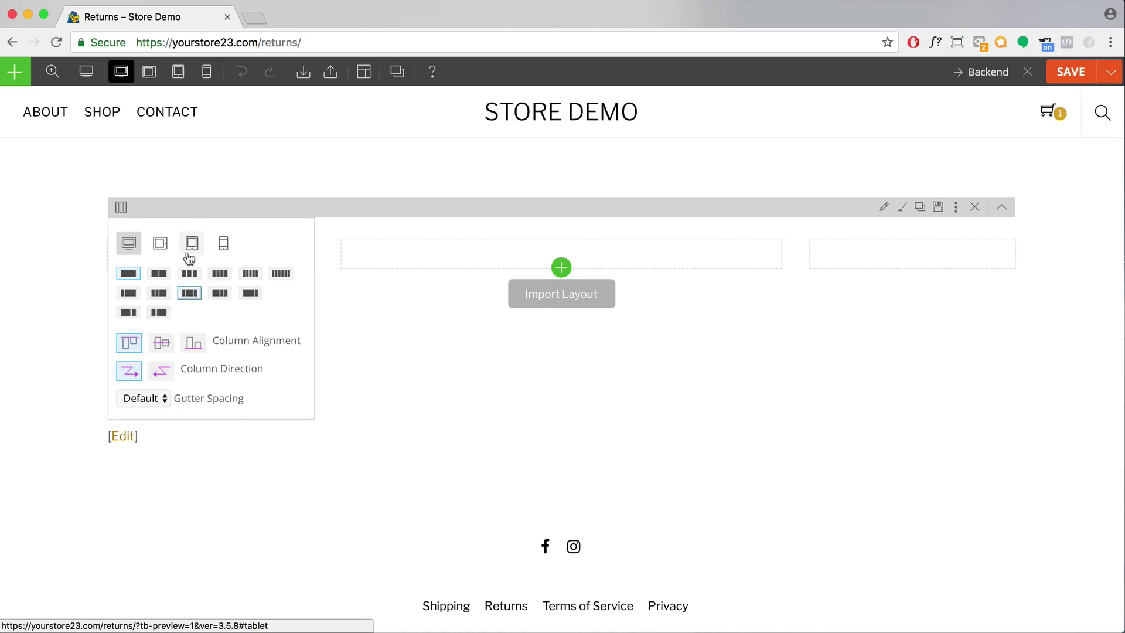
left_click_drag(339, 254, 286, 252)
left_click_drag(778, 254, 841, 254)
Add a Text module in the middle column holding the returns policy pasted as plain text
left_click(15, 72)
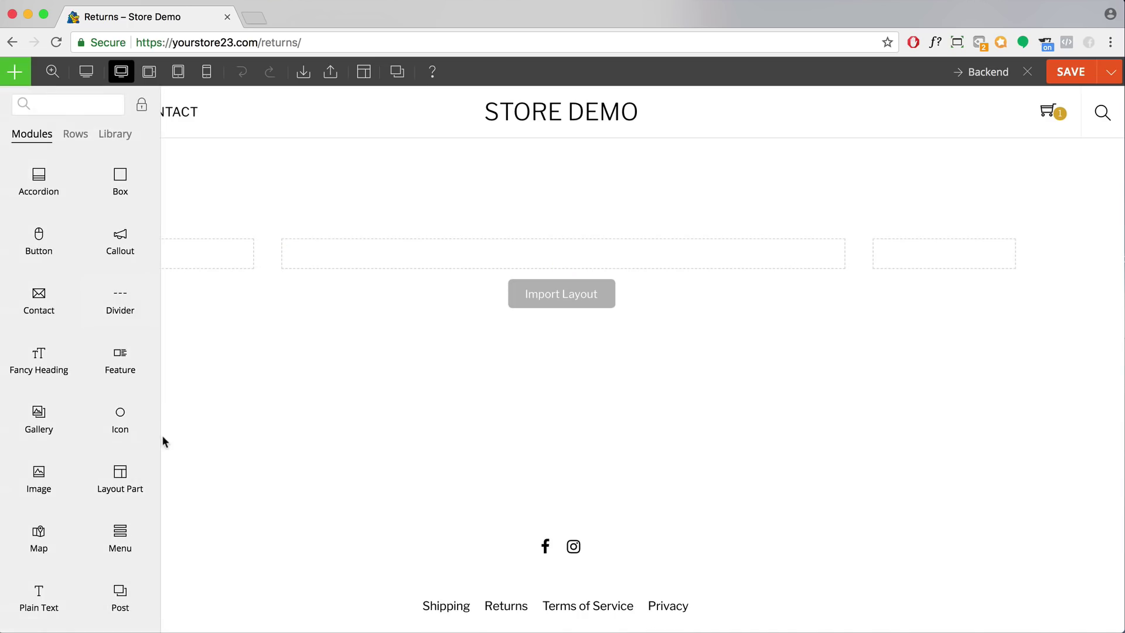
scroll(59, 556, "down", 3)
scroll(76, 585, "down", 5)
left_click_drag(118, 520, 462, 264)
triple_click(740, 260)
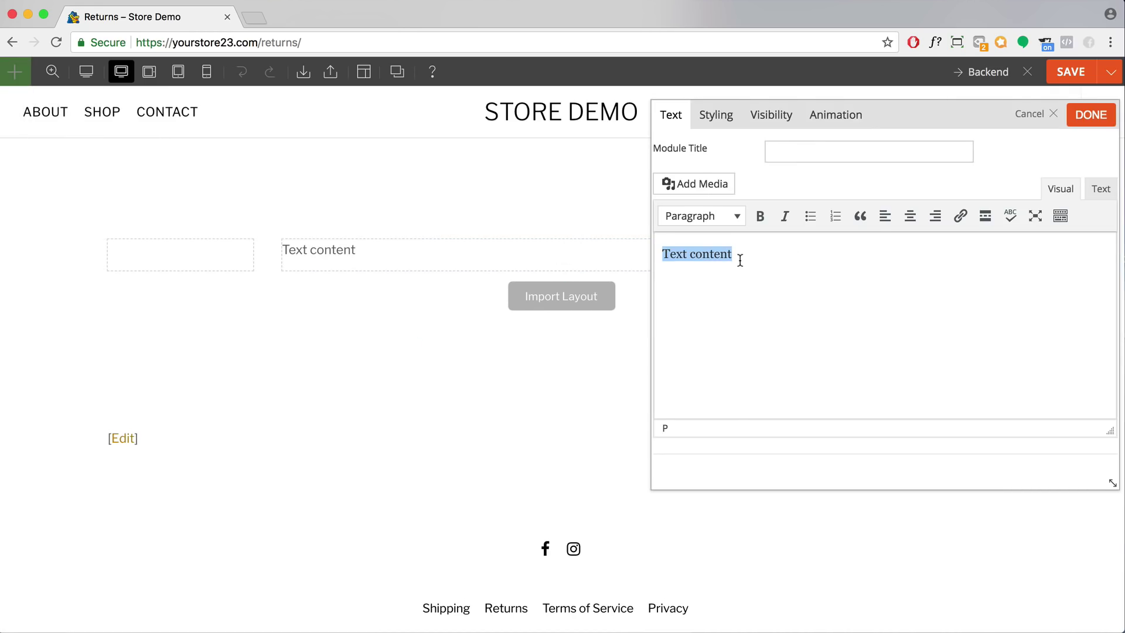
key("BackSpace")
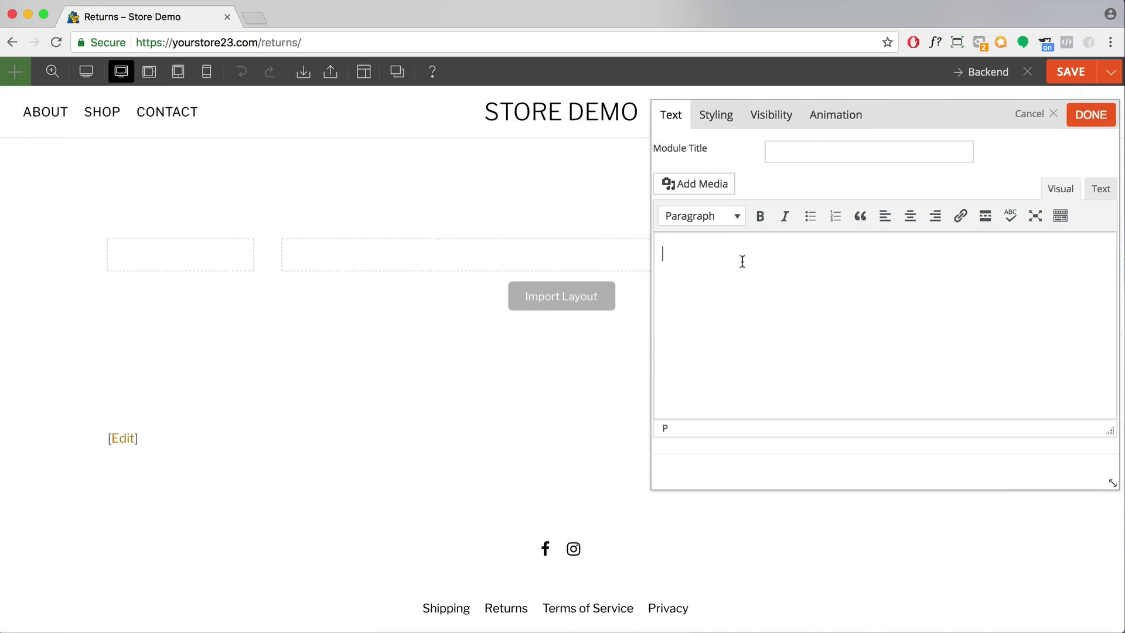
right_click(695, 244)
left_click(733, 336)
scroll(744, 338, "up", 15)
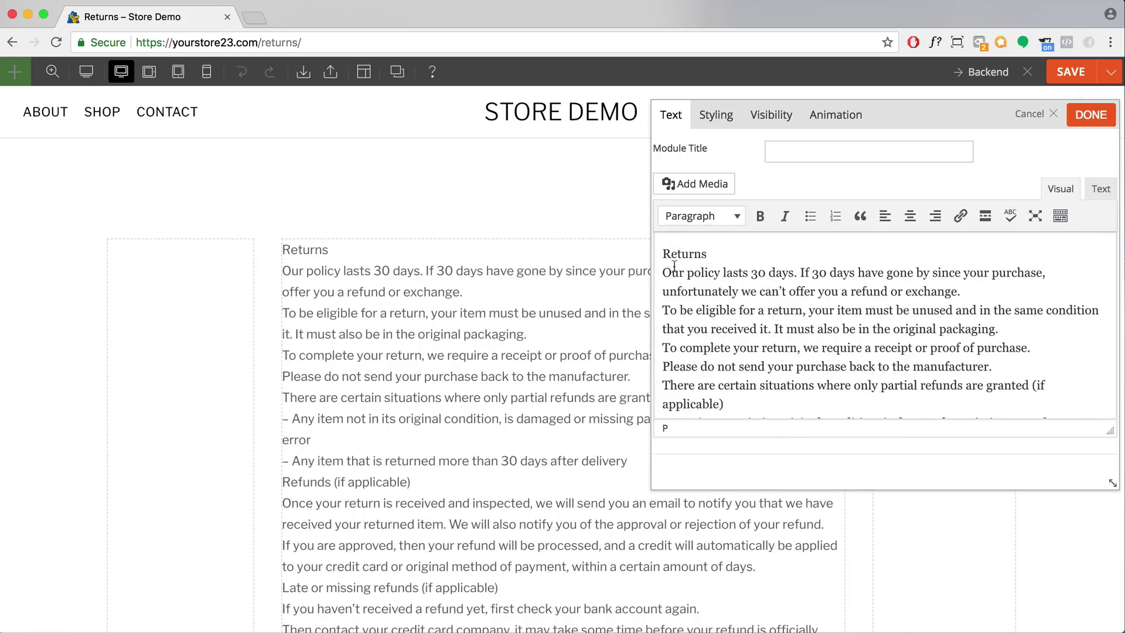
key("Return")
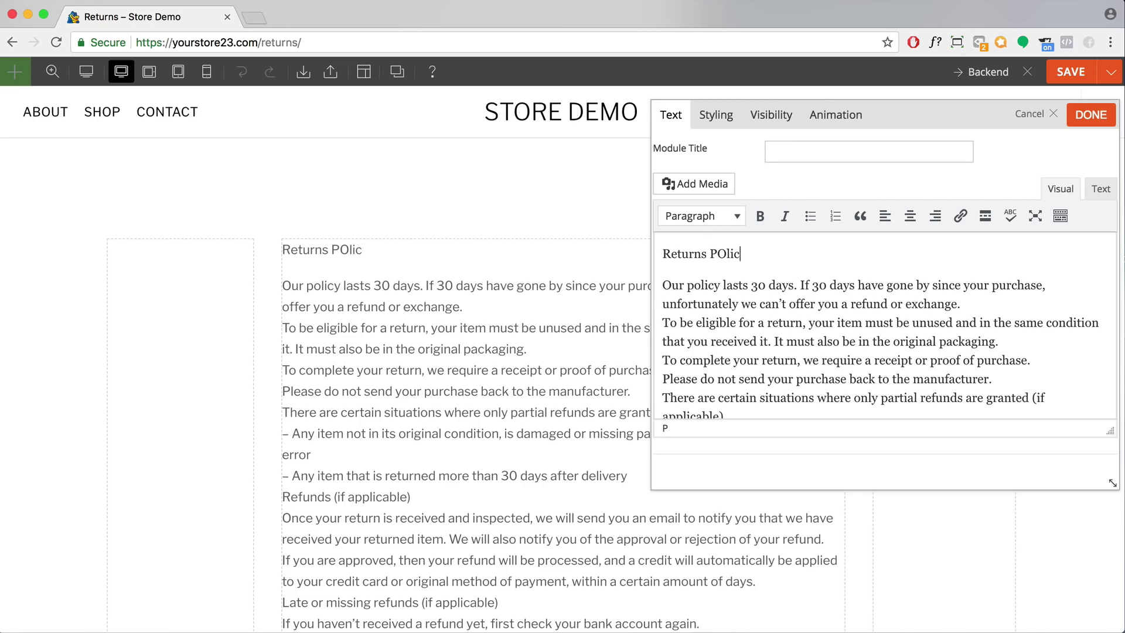
Format the 'Returns Policy' title line as Heading 1
triple_click(759, 253)
left_click(700, 215)
left_click(713, 275)
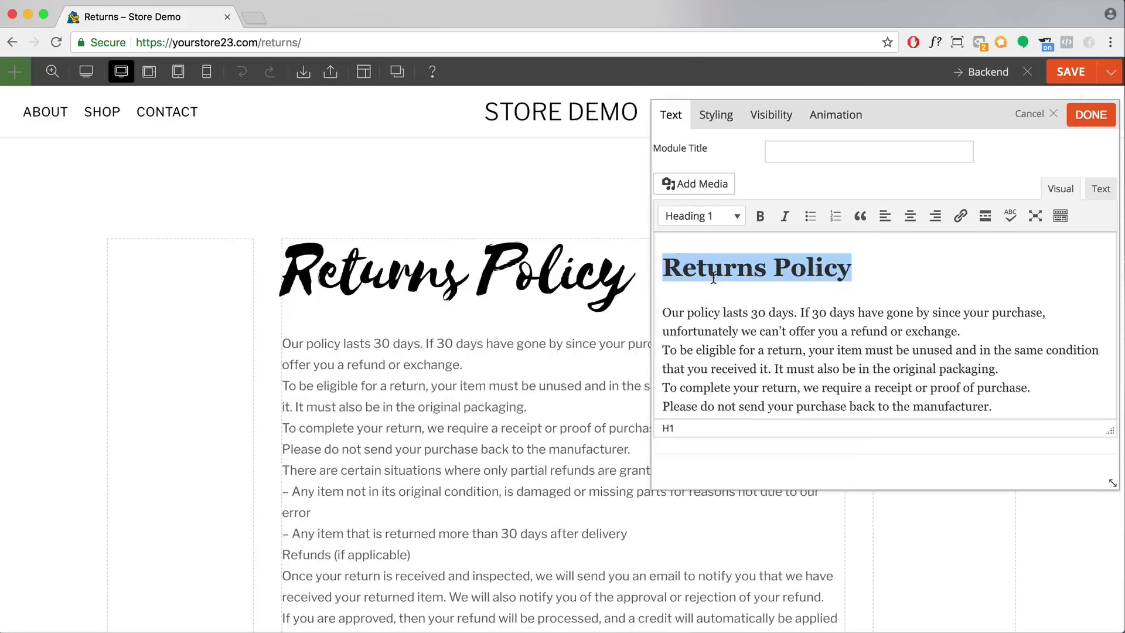
Bold both EMAIL ADDRESS placeholders in the policy text
scroll(548, 354, "down", 15)
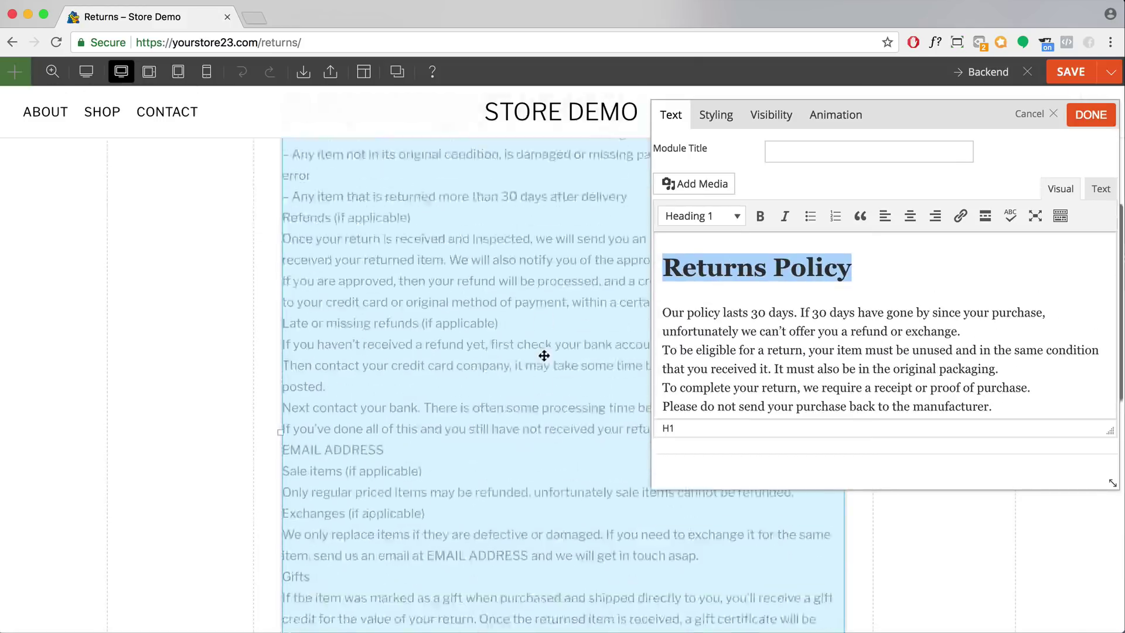
scroll(902, 347, "down", 10)
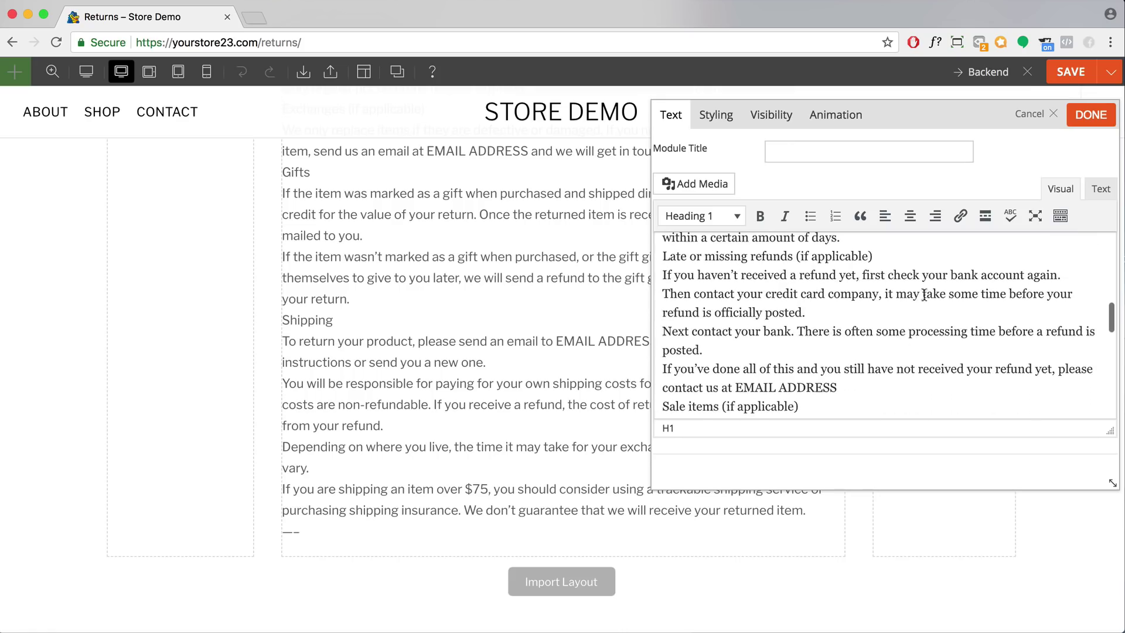
left_click_drag(834, 387, 755, 387)
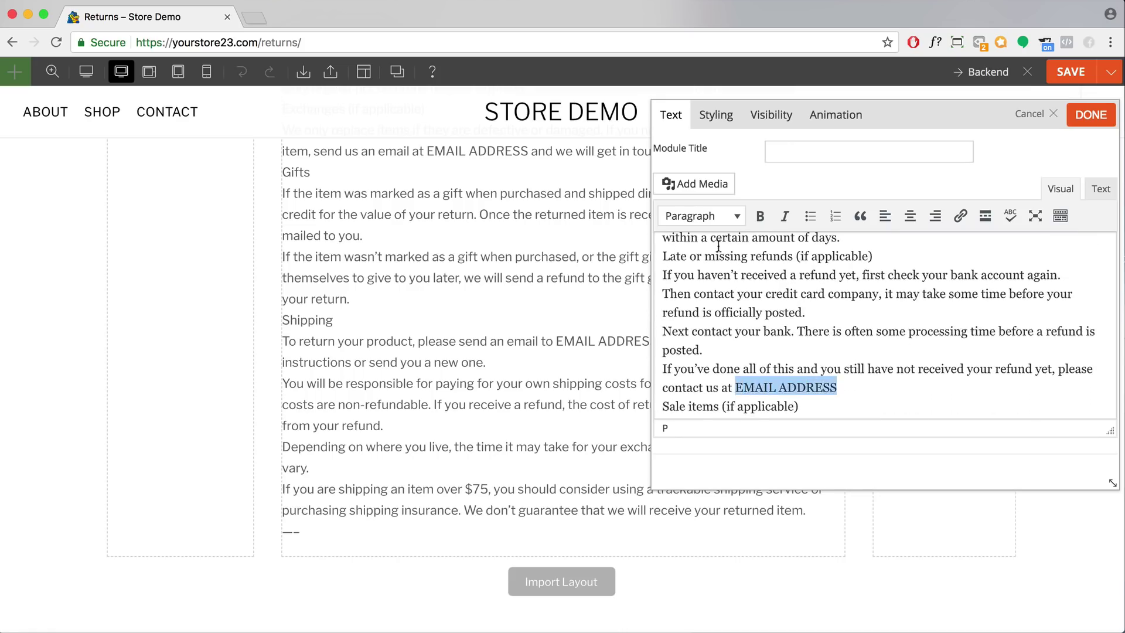
left_click(759, 216)
scroll(855, 363, "down", 5)
left_click_drag(886, 341, 988, 337)
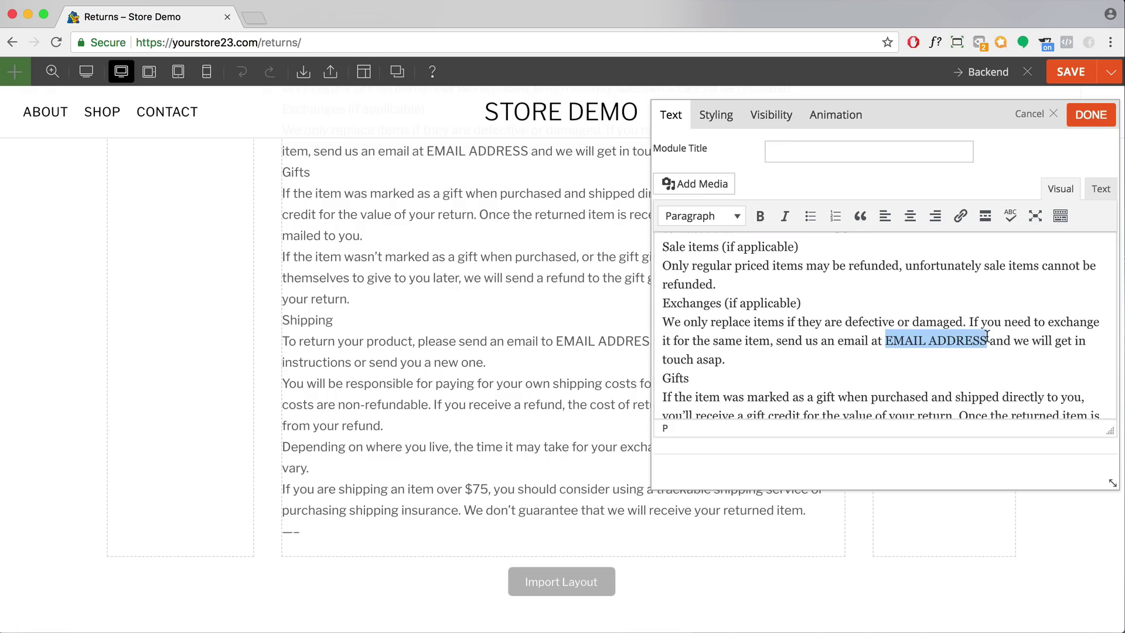
left_click(760, 217)
Split six policy lines into separate paragraphs and close the Text module with Done
scroll(859, 363, "down", 5)
scroll(859, 368, "down", 2)
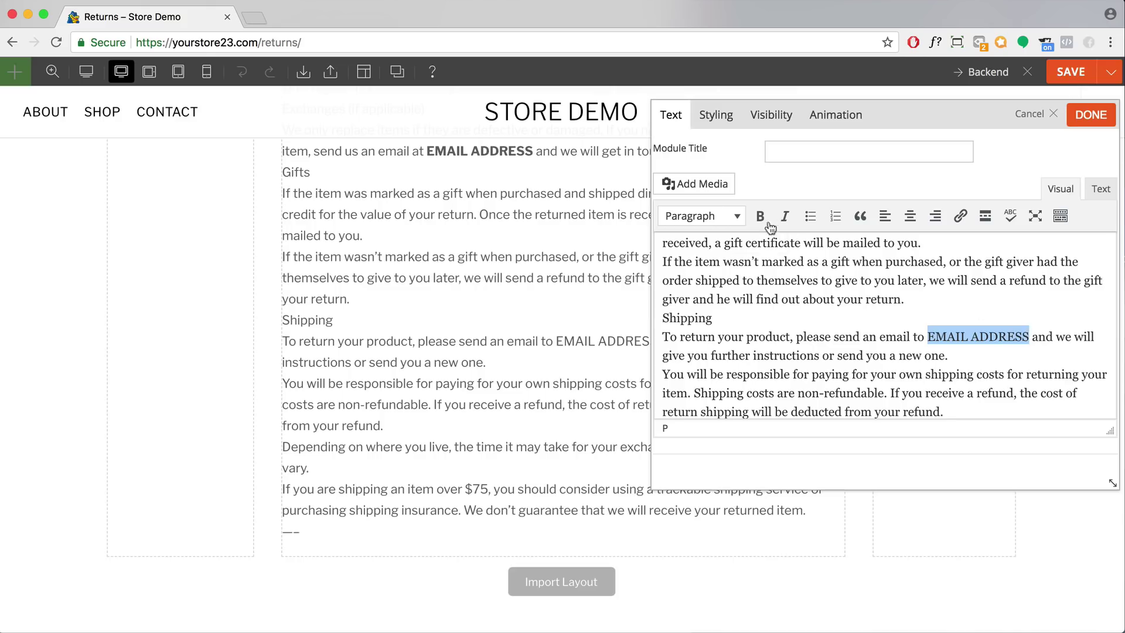
scroll(866, 327, "down", 2)
scroll(779, 365, "down", 1)
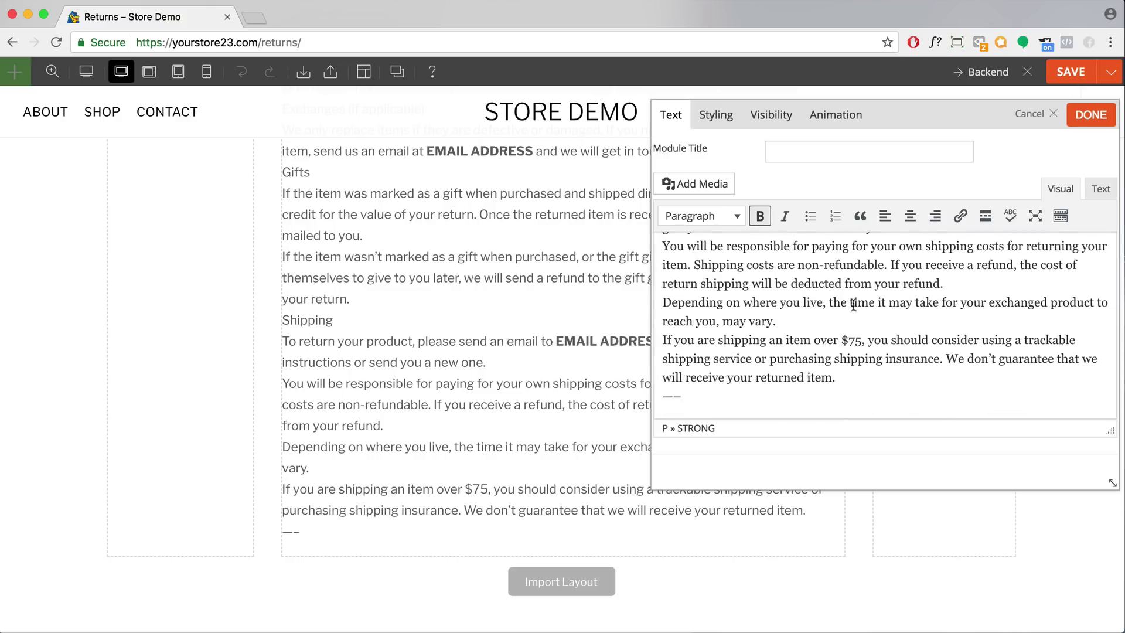
scroll(852, 304, "up", 3)
scroll(853, 304, "down", 3)
scroll(855, 302, "up", 5)
scroll(854, 303, "up", 6)
scroll(855, 303, "up", 5)
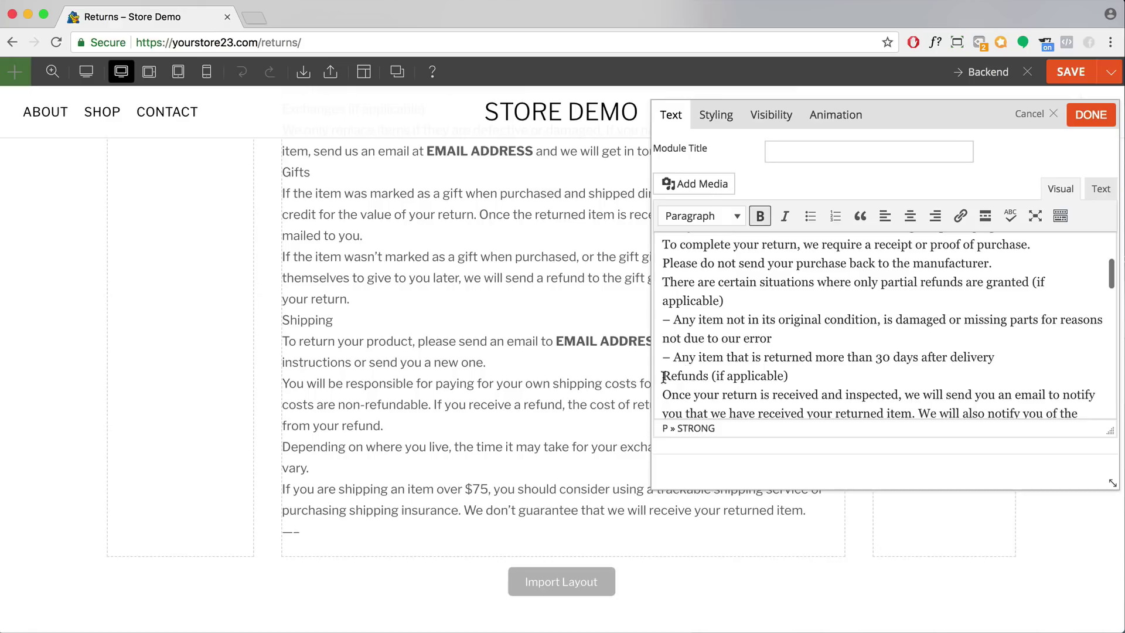
scroll(664, 376, "up", 5)
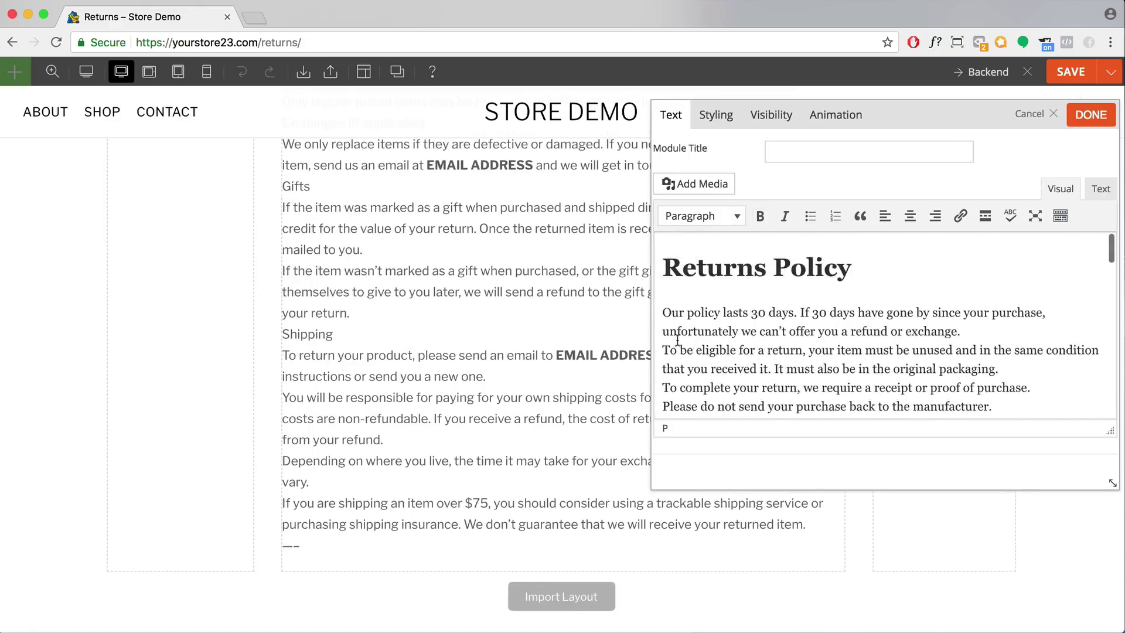
scroll(677, 340, "down", 2)
scroll(665, 308, "up", 3)
scroll(664, 328, "down", 8)
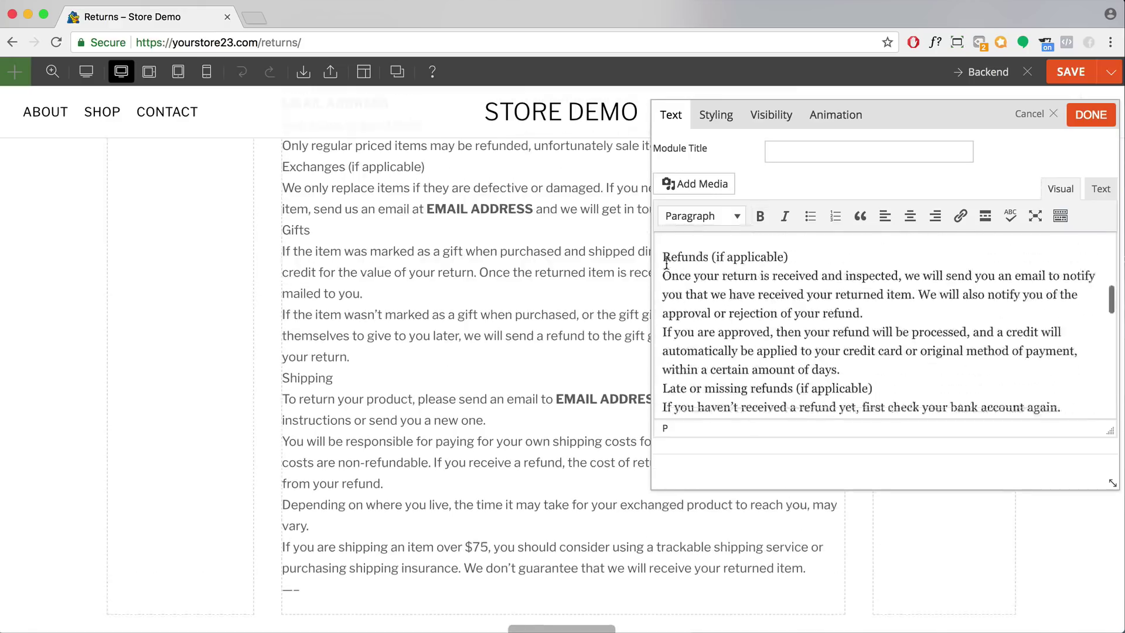
left_click(664, 344)
key("Return")
scroll(665, 334, "down", 5)
left_click(665, 326)
key("Return")
left_click(663, 290)
key("Return")
left_click(664, 355)
key("Return")
left_click(664, 297)
key("Return")
left_click(664, 327)
key("Return")
left_click(664, 351)
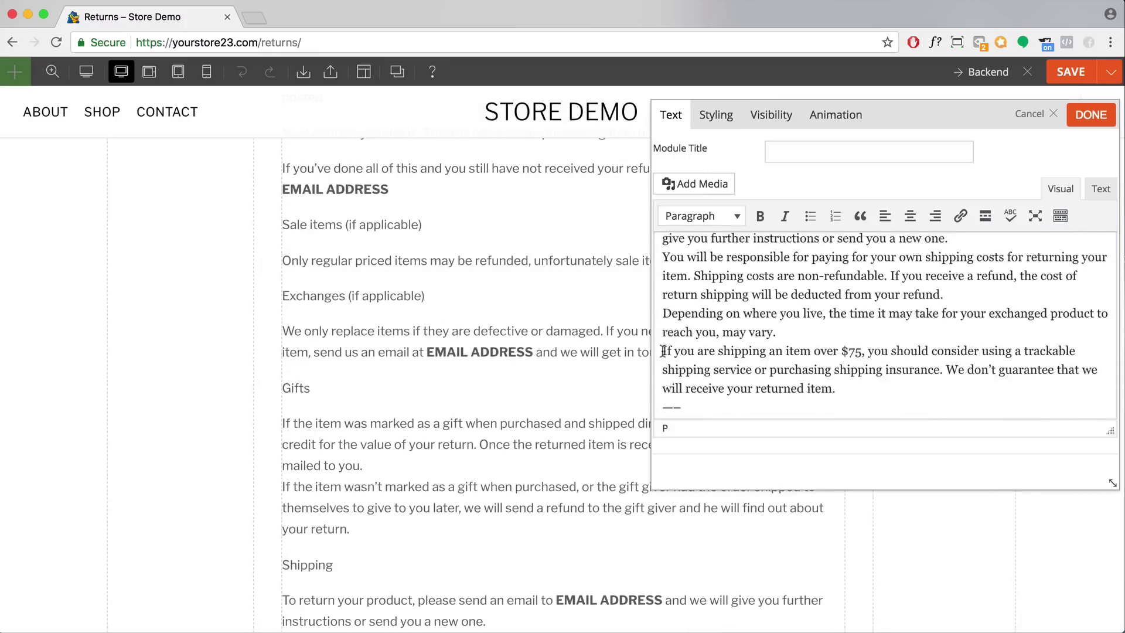
key("Return")
left_click(1079, 123)
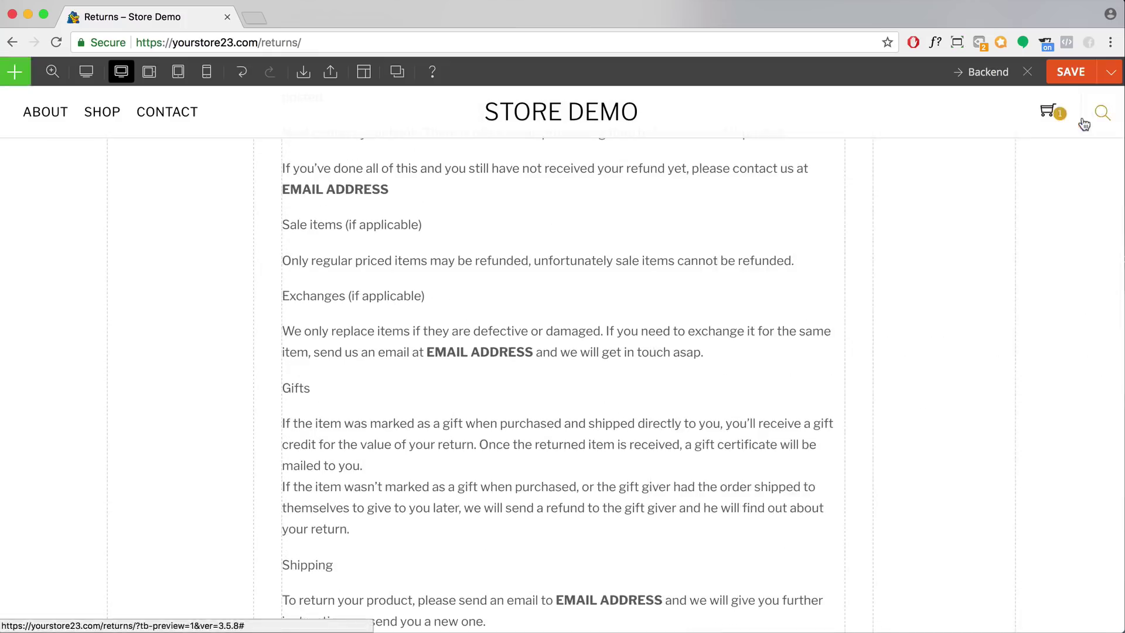
scroll(686, 368, "up", 10)
Open the store's Privacy page from the footer link of the saved Returns page
scroll(686, 368, "up", 4)
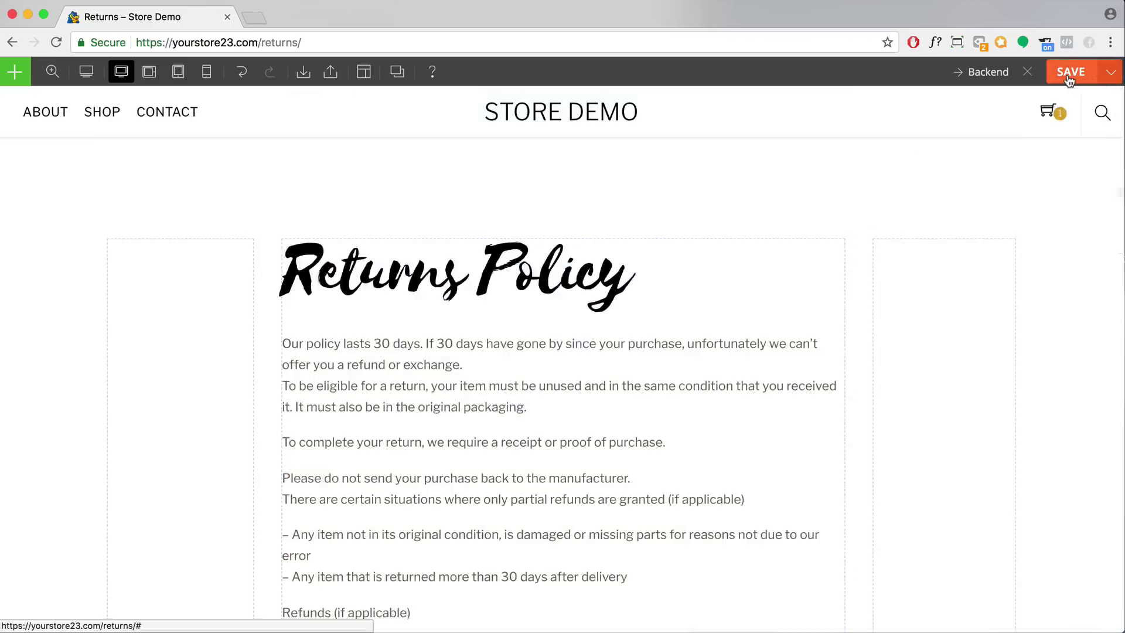
mouse_move(983, 205)
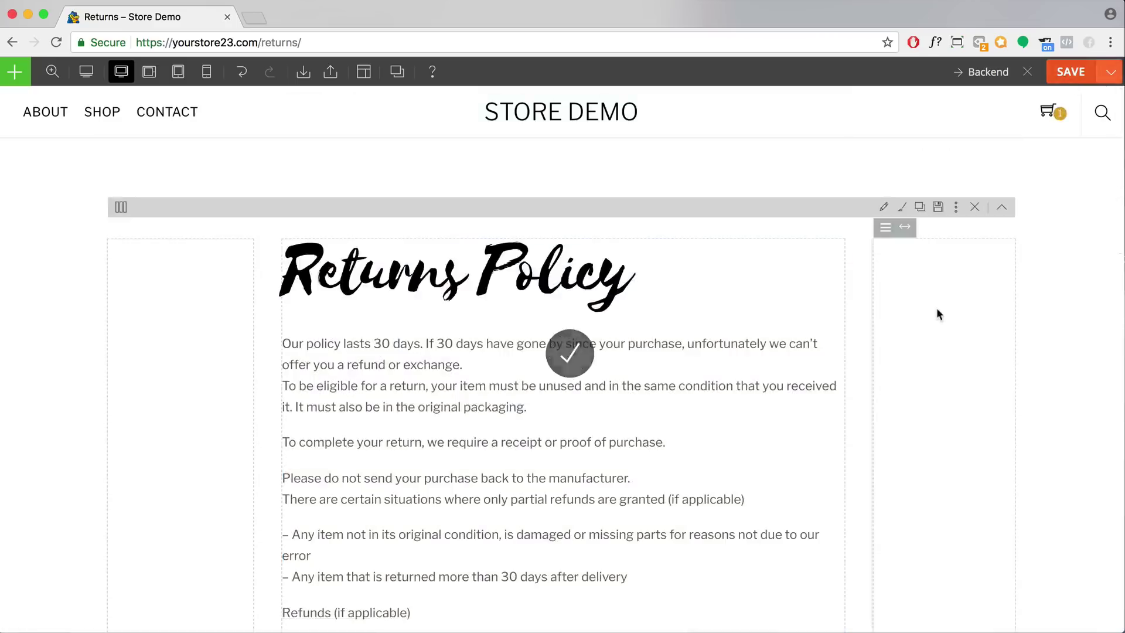
scroll(1045, 403, "down", 2)
scroll(1047, 406, "down", 10)
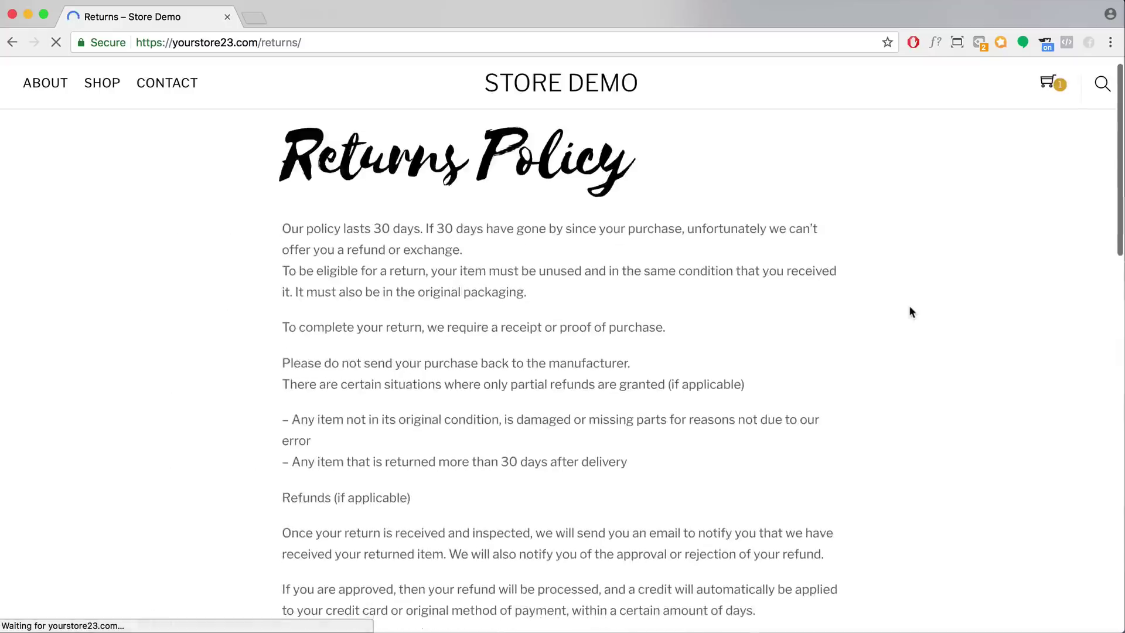
scroll(908, 305, "down", 20)
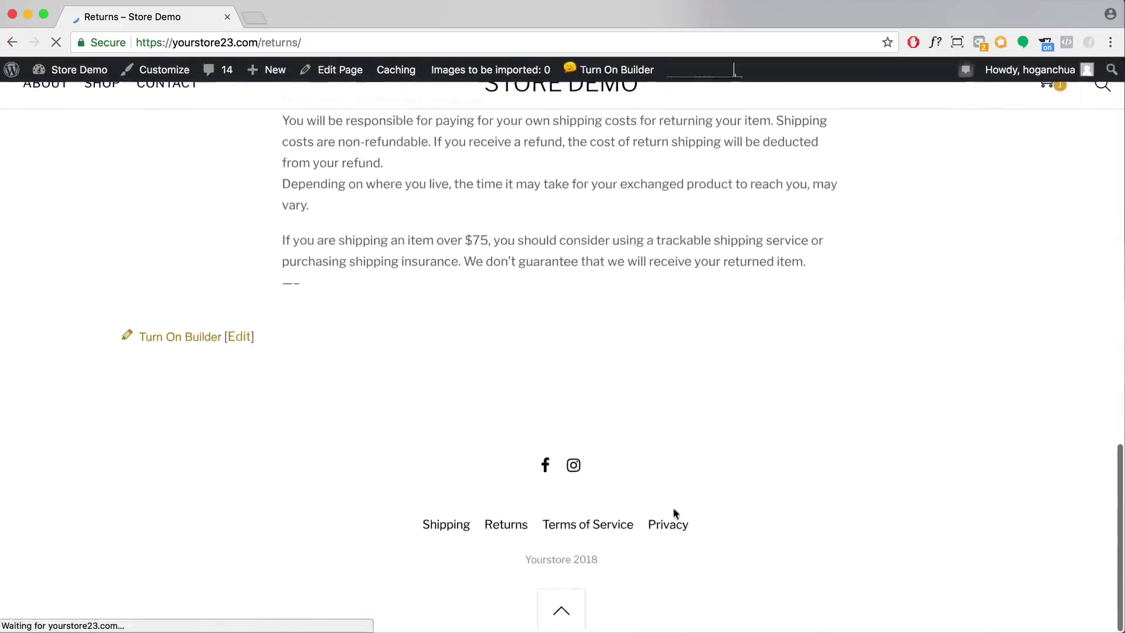
left_click(665, 579)
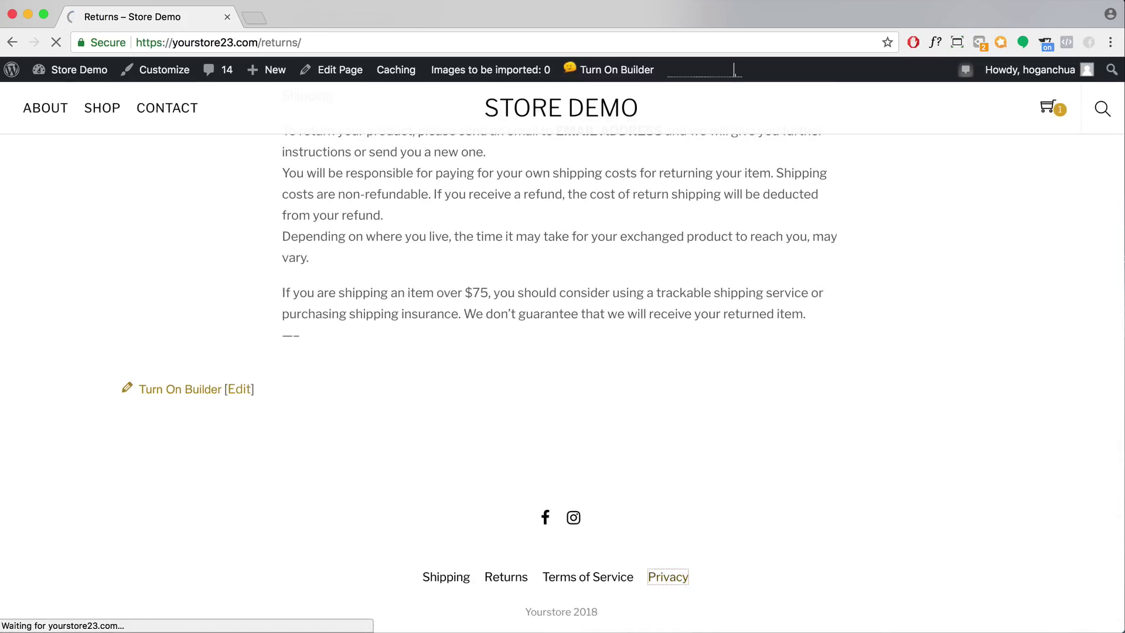
key("super+Tab")
left_click(369, 438)
scroll(368, 539, "down", 4)
scroll(369, 540, "down", 10)
scroll(367, 541, "down", 20)
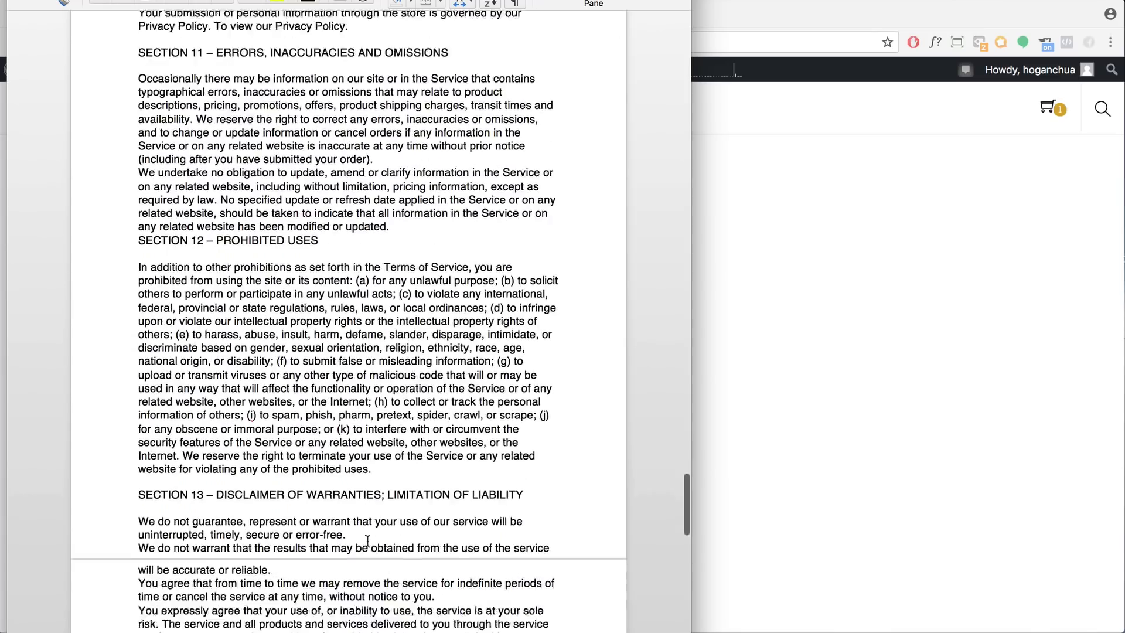
scroll(367, 541, "down", 3)
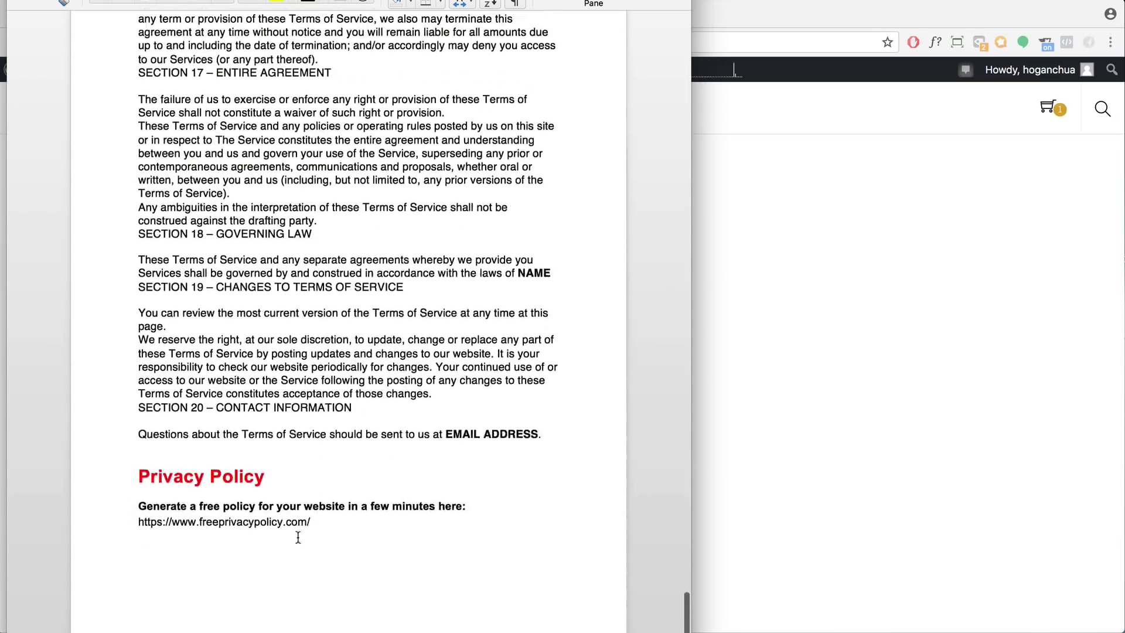
left_click_drag(315, 524, 157, 523)
key("super+c")
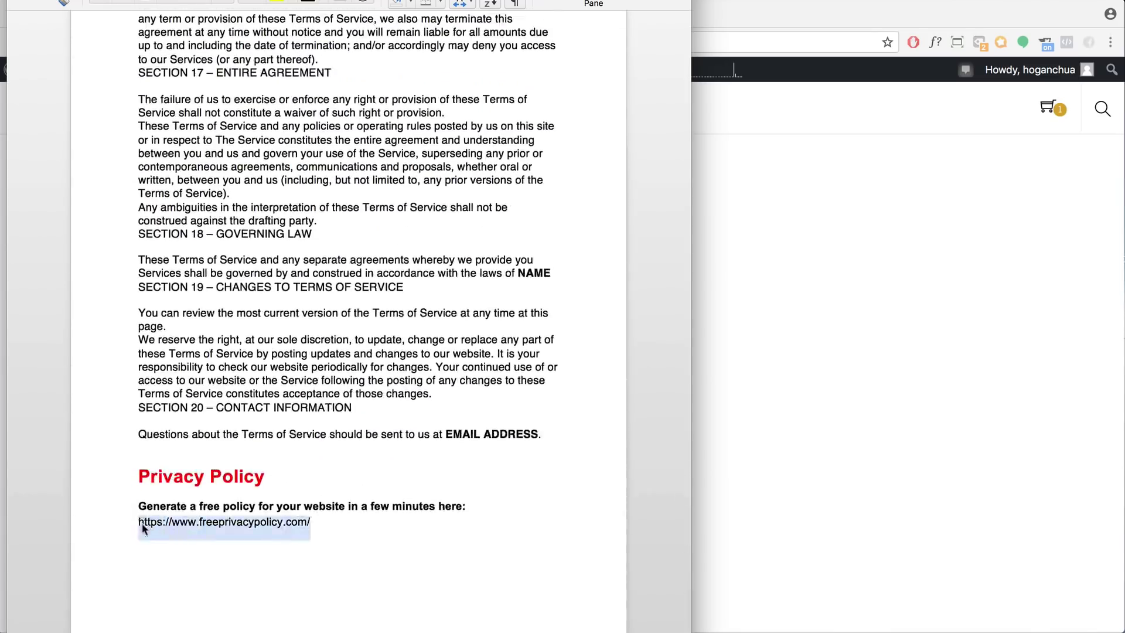
left_click(752, 386)
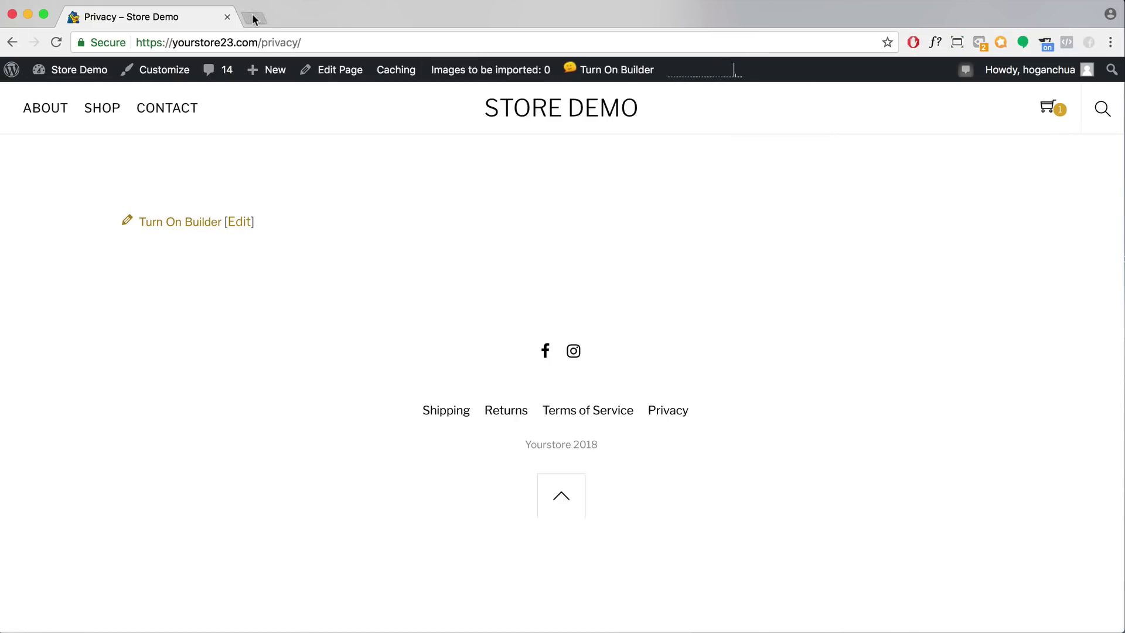
Visit the copied freeprivacypolicy.com site in a new browser tab, then return to Privacy
left_click(254, 18)
key("super+v")
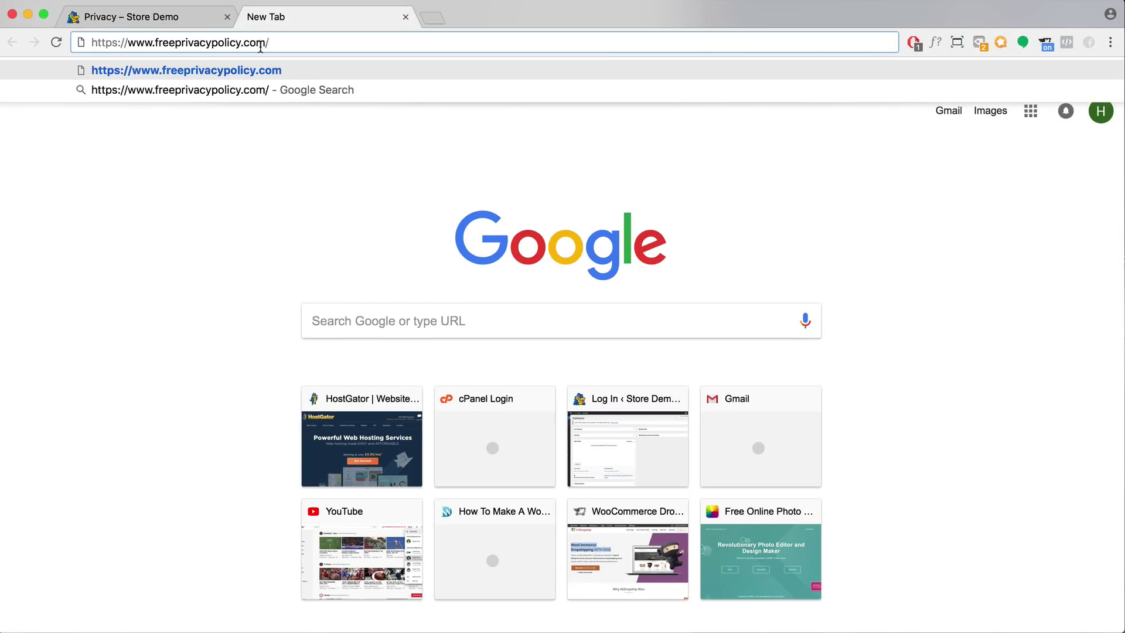
key("Return")
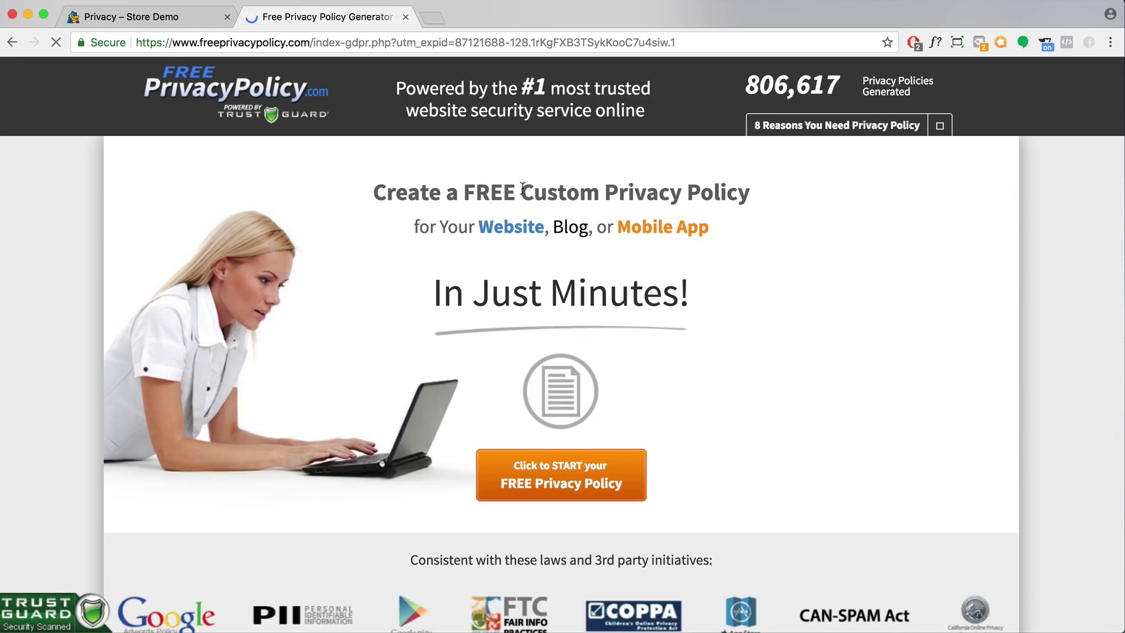
left_click(175, 21)
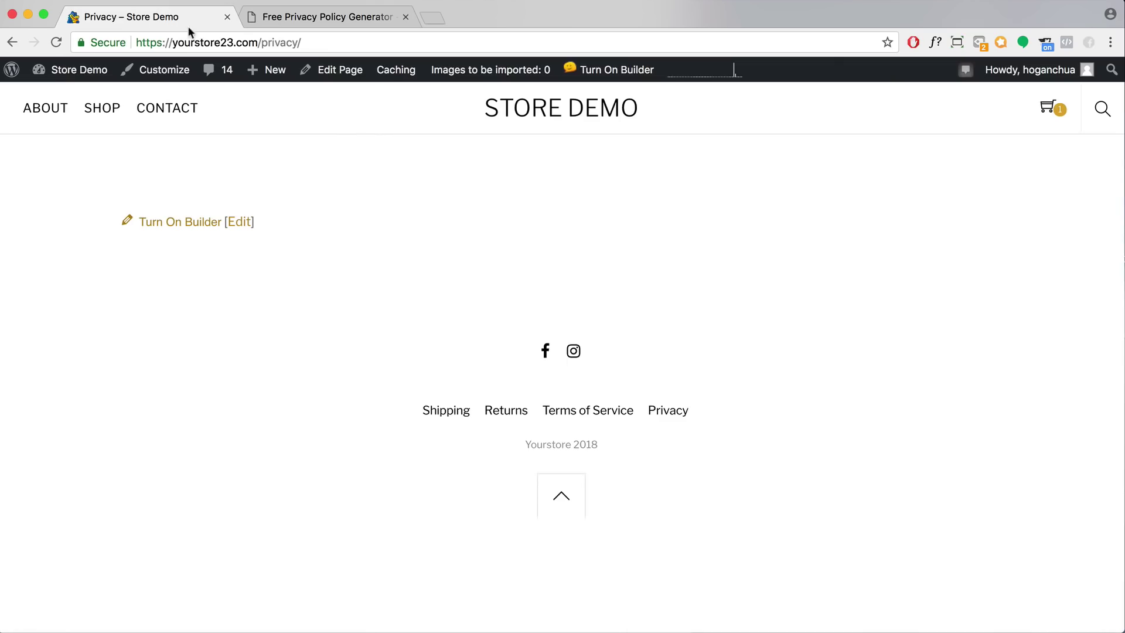
left_click(188, 228)
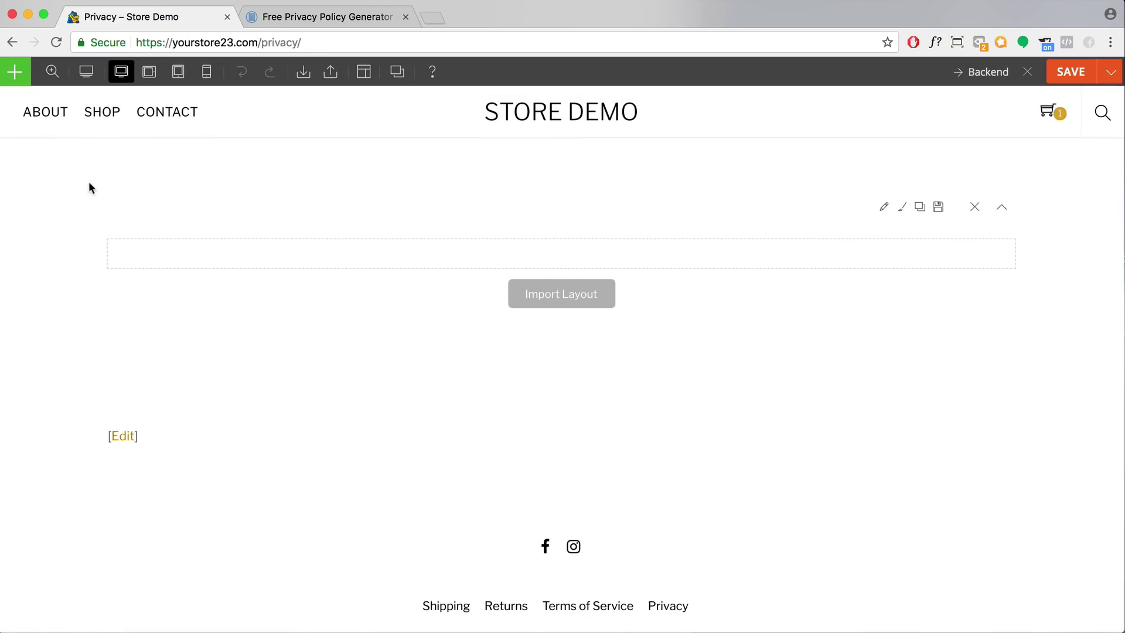
left_click(14, 72)
scroll(113, 396, "down", 3)
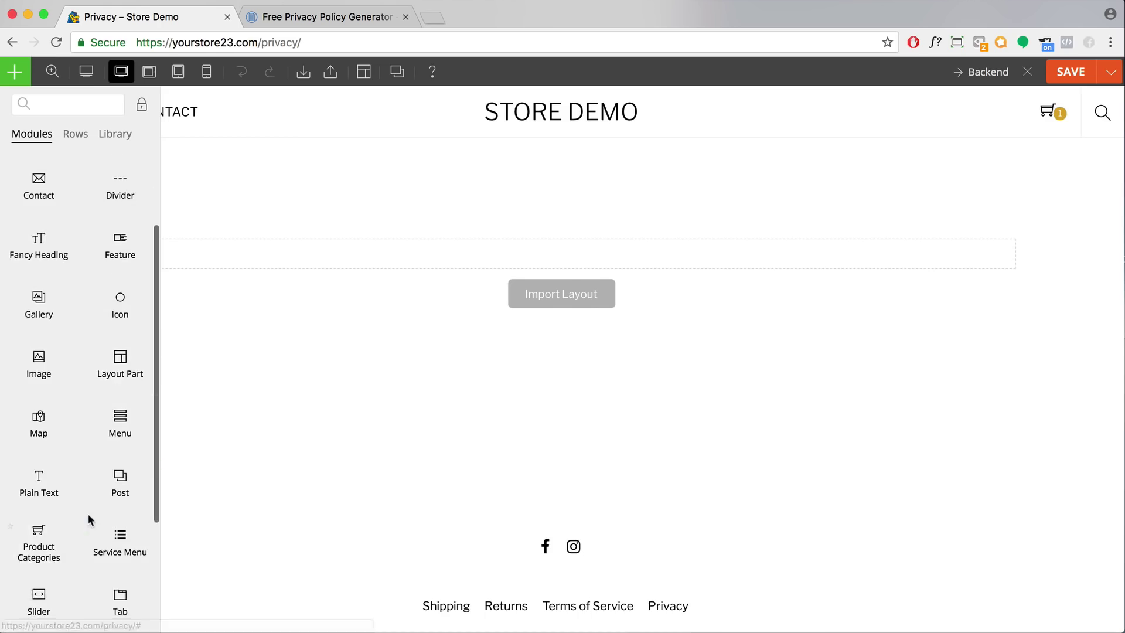
scroll(86, 518, "down", 3)
left_click_drag(100, 534, 283, 269)
key("ctrl+a")
type("Go to https://www.freeprivacypolicy.com/ to generate a free p")
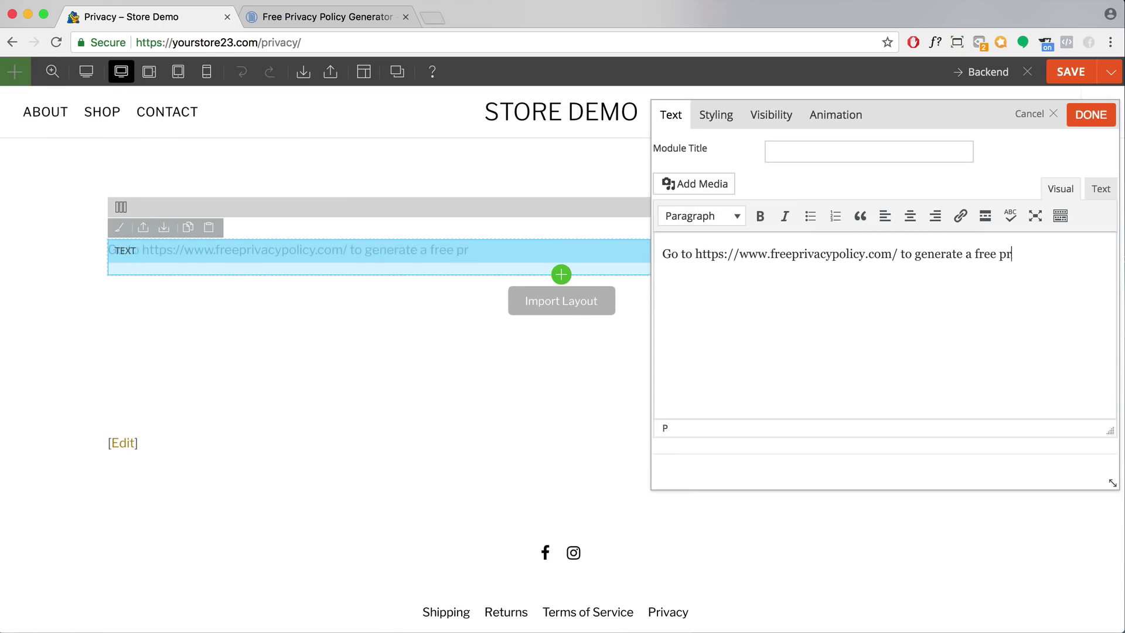
type("rivacy policy.")
Bold the URL in the sentence, finish the module and exit the builder
left_click_drag(898, 254, 697, 256)
left_click(760, 216)
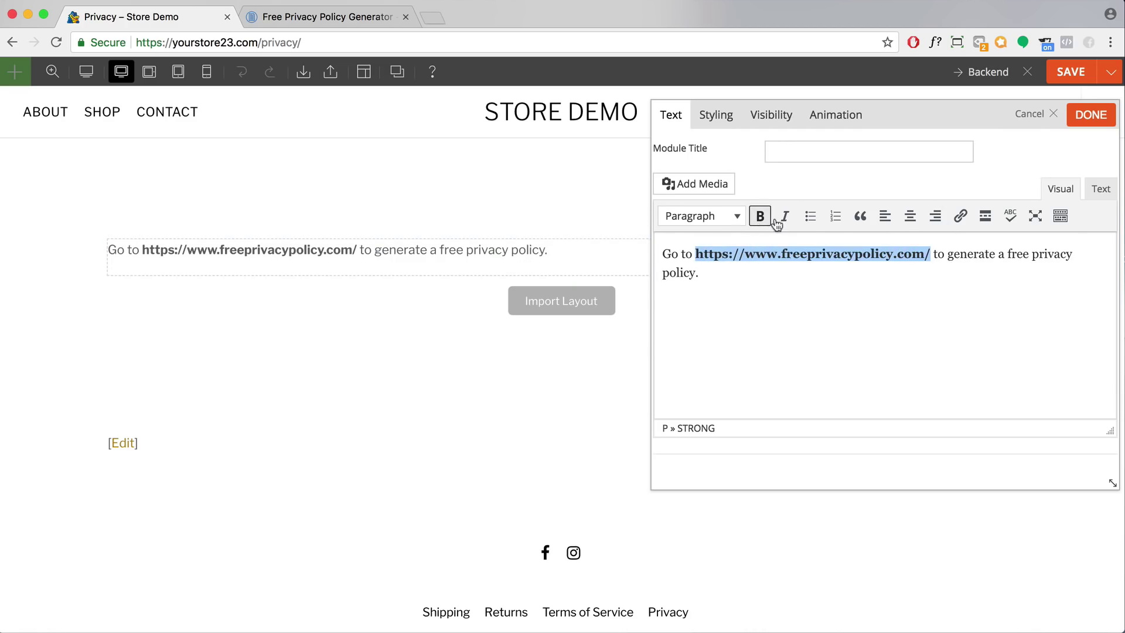
left_click(1089, 115)
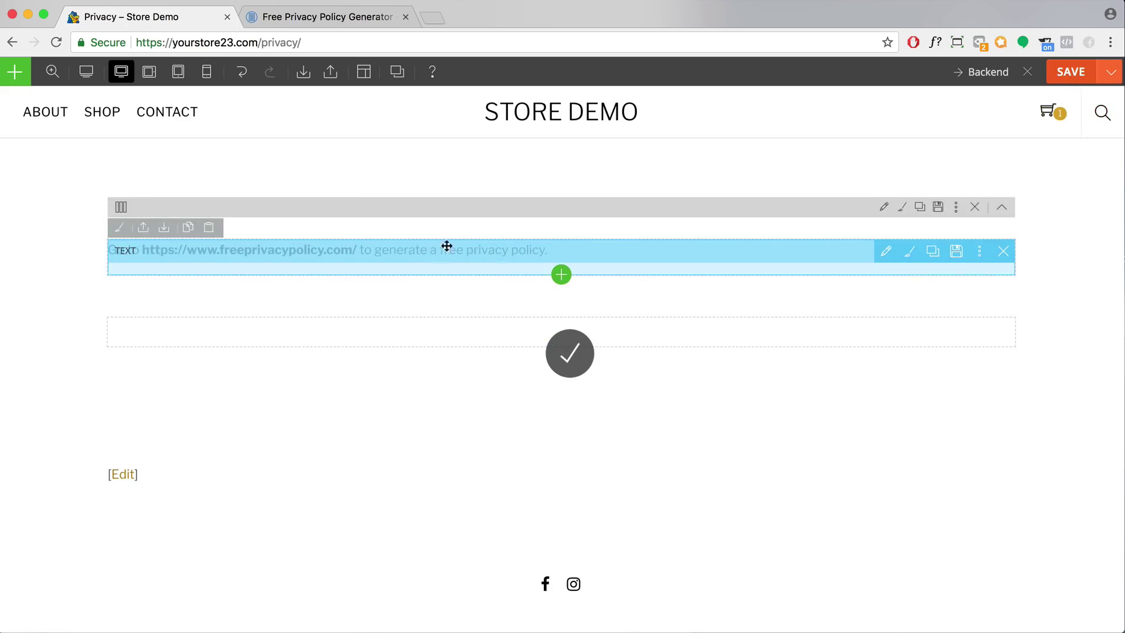
scroll(571, 313, "down", 2)
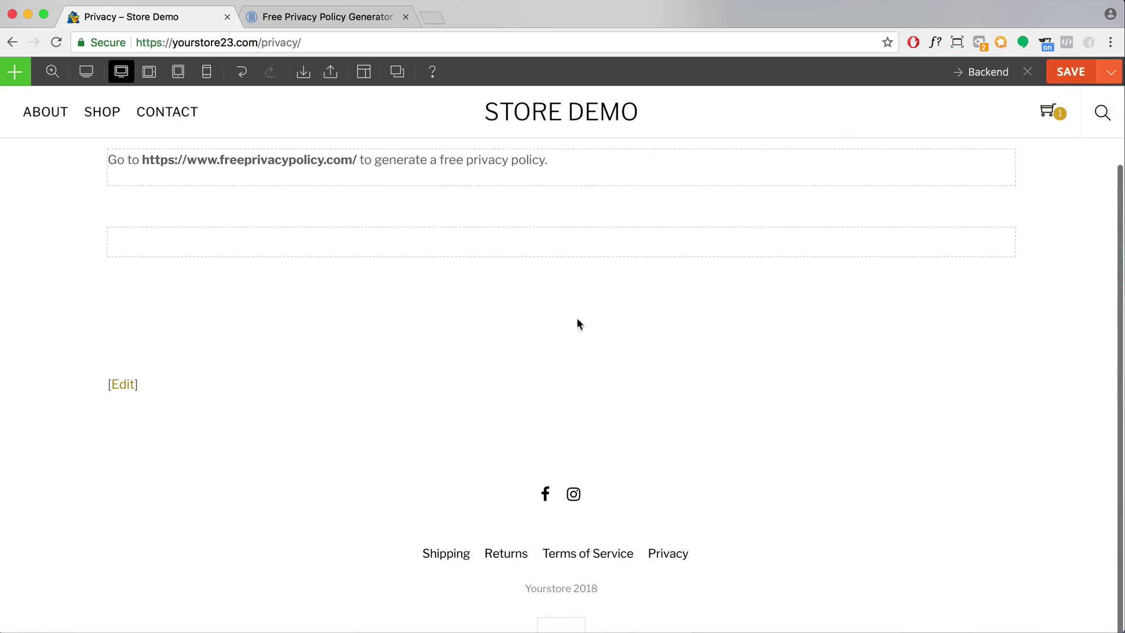
left_click(1027, 72)
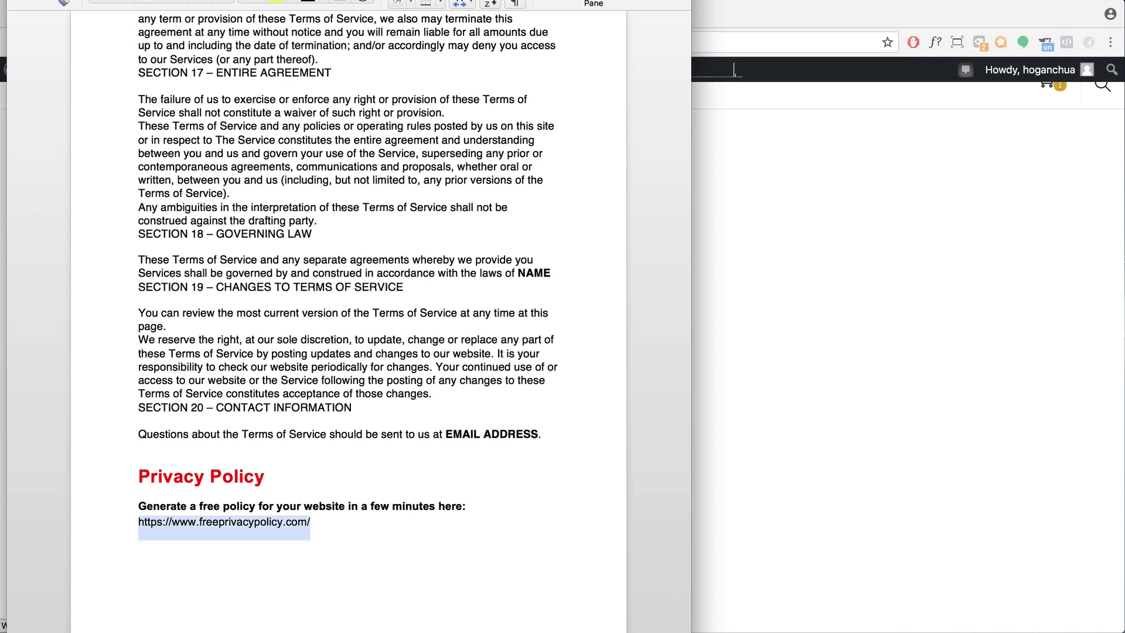
Give the Terms of Service page a three-column row with a widened middle column
scroll(548, 485, "up", 2)
left_click_drag(548, 486, 137, 319)
scroll(240, 370, "down", 2)
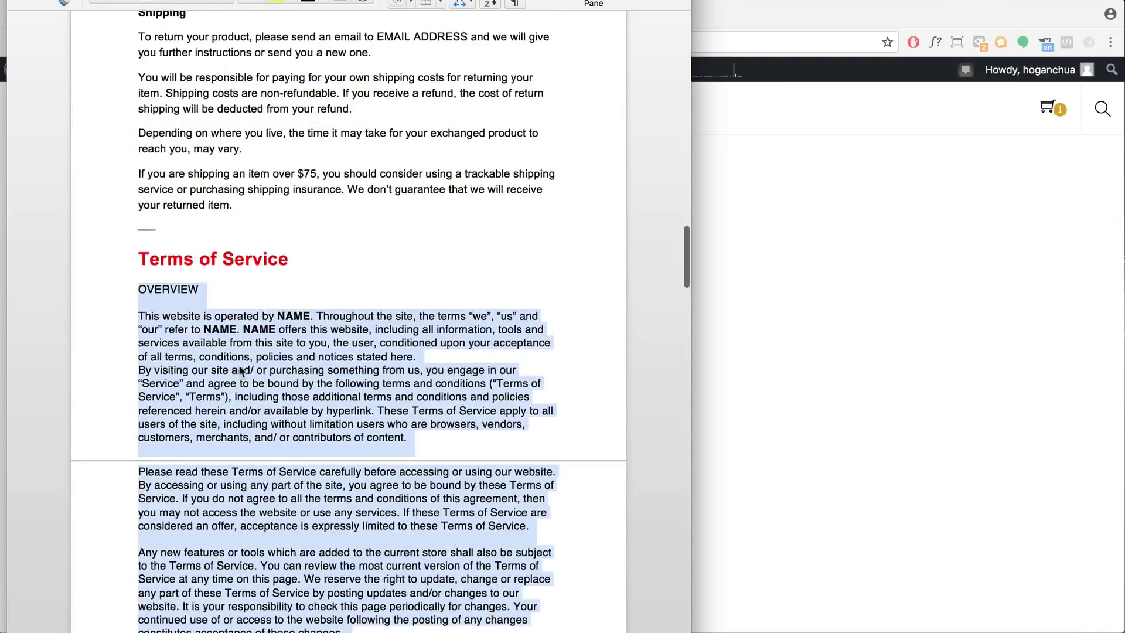
left_click(773, 224)
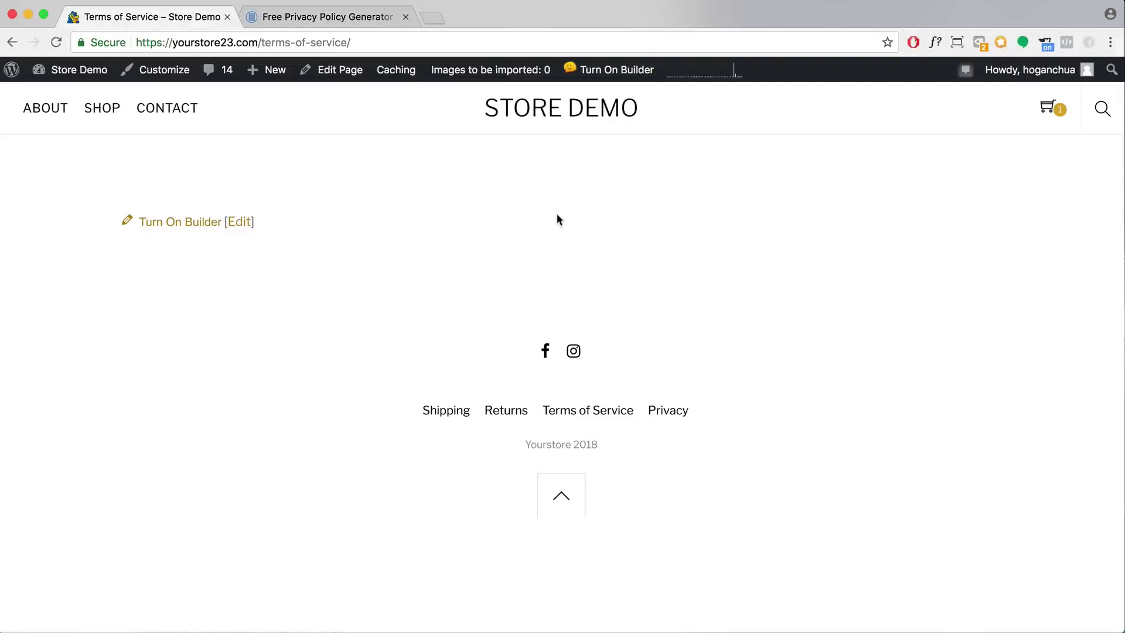
left_click(180, 222)
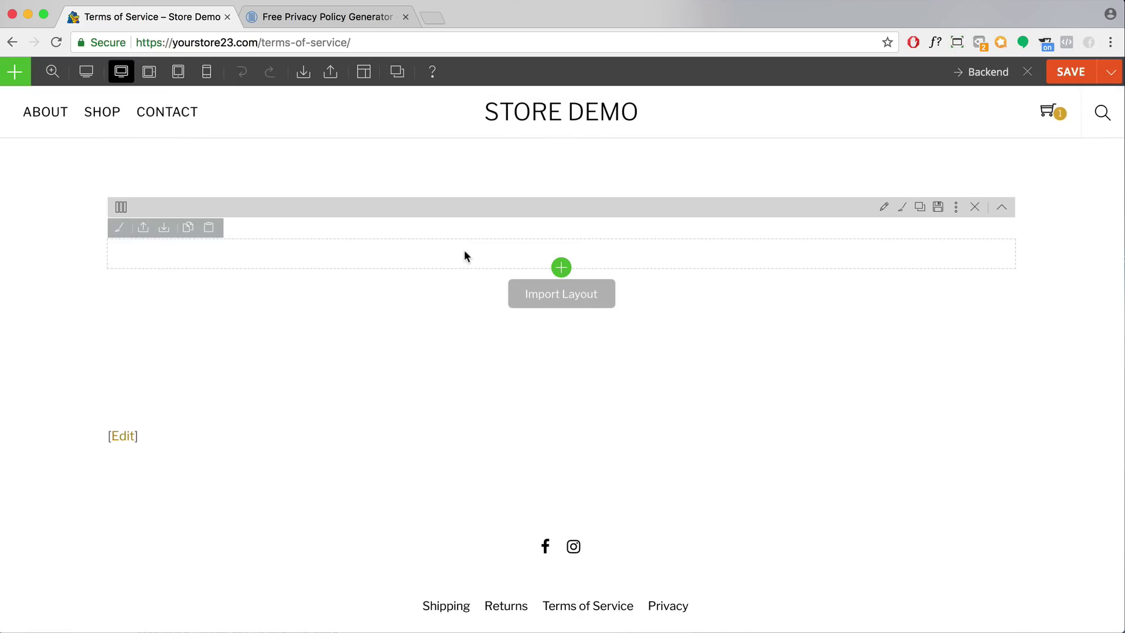
mouse_move(122, 222)
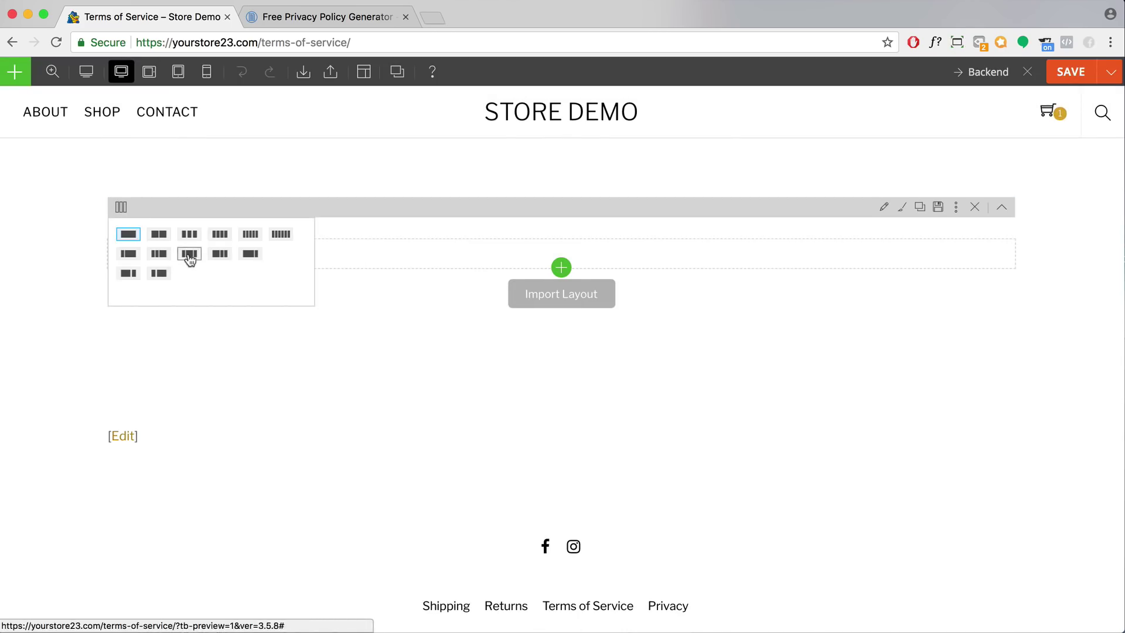
left_click(189, 254)
left_click_drag(340, 254, 285, 253)
left_click_drag(778, 254, 841, 254)
Paste the full terms text into a Text module in the middle column, leaving a title line
left_click(15, 71)
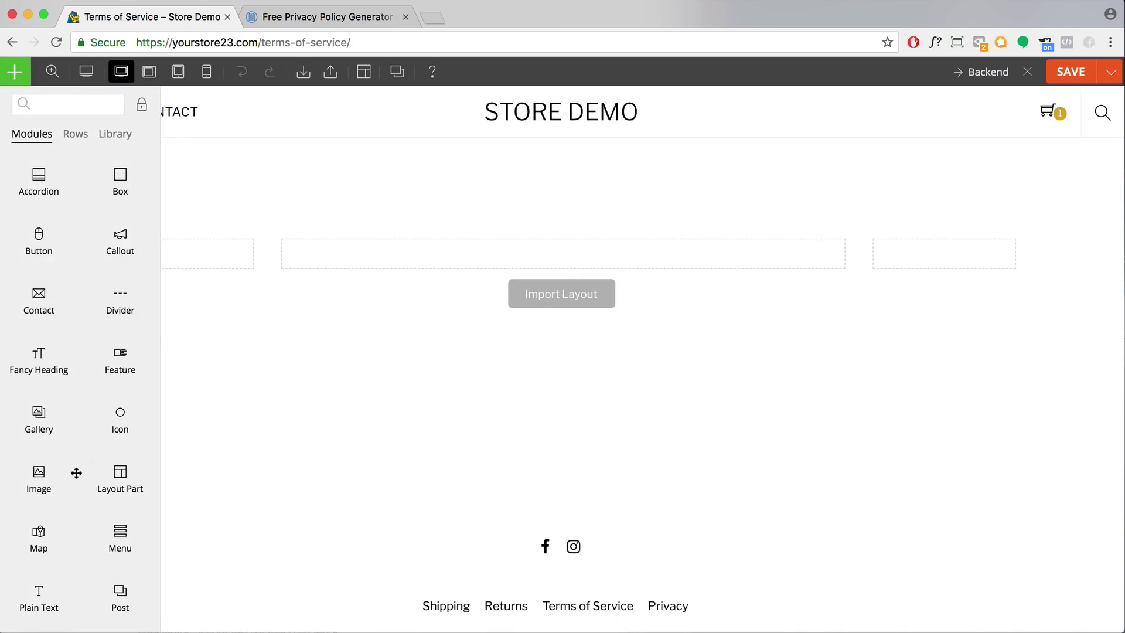
scroll(78, 477, "down", 5)
left_click_drag(120, 489, 467, 254)
key("ctrl+a")
key("ctrl+v")
scroll(786, 295, "up", 20)
scroll(786, 299, "up", 3)
key("Return")
key("Return")
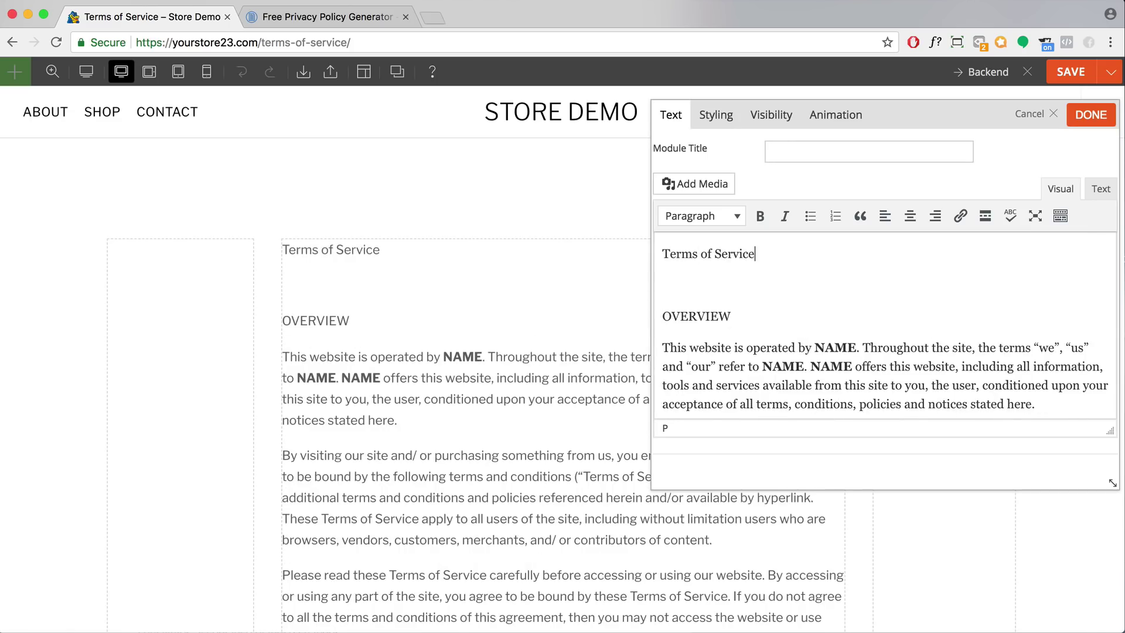
key("Delete")
key("Delete")
Make 'Terms of Service' a Heading 1, then save the page and exit the builder
left_click_drag(784, 254, 715, 227)
left_click(713, 217)
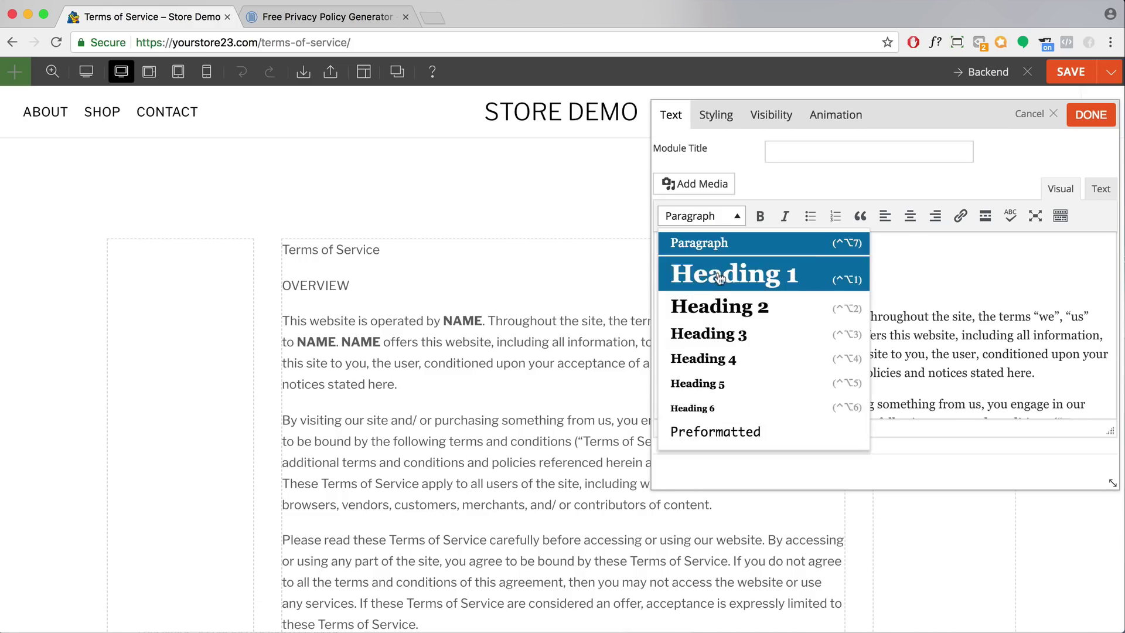
left_click(719, 273)
left_click(1091, 115)
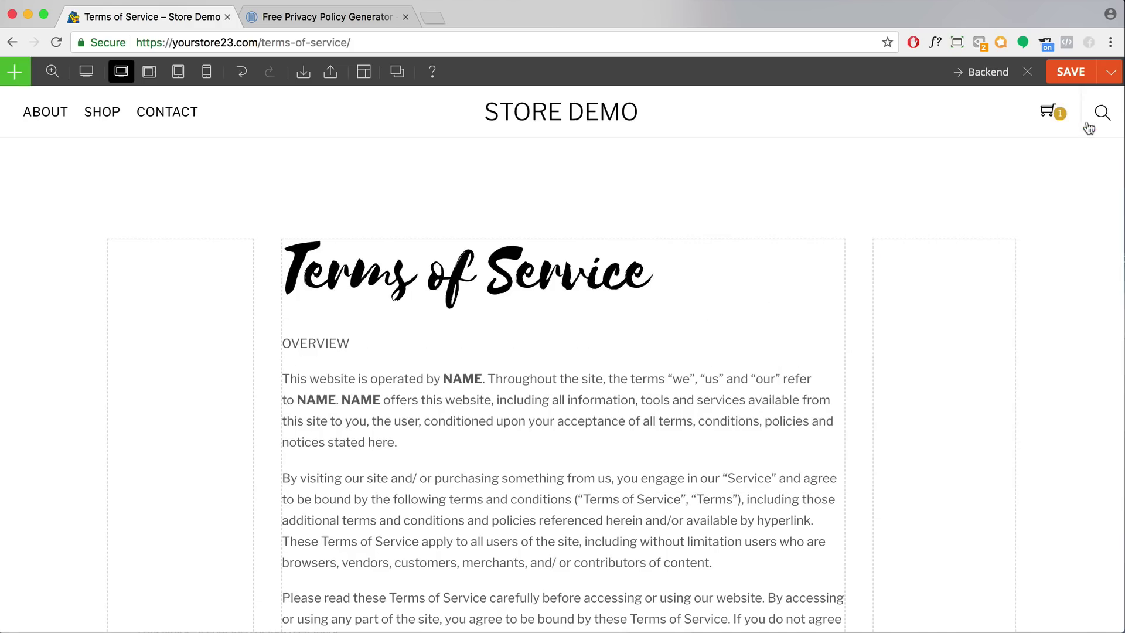
left_click(1066, 75)
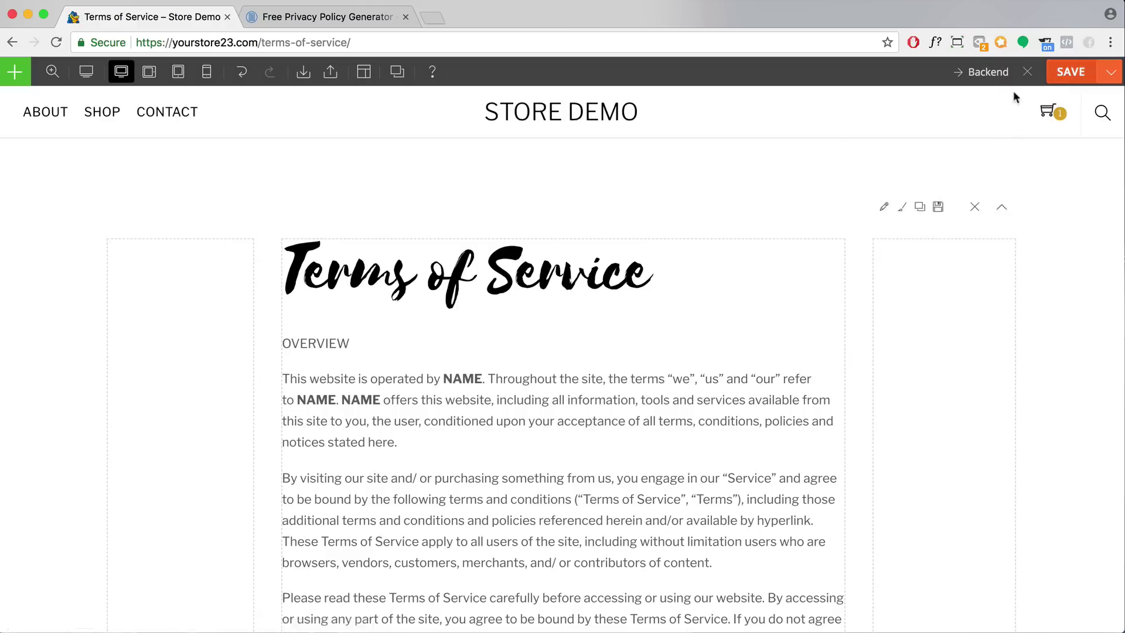
left_click(1030, 74)
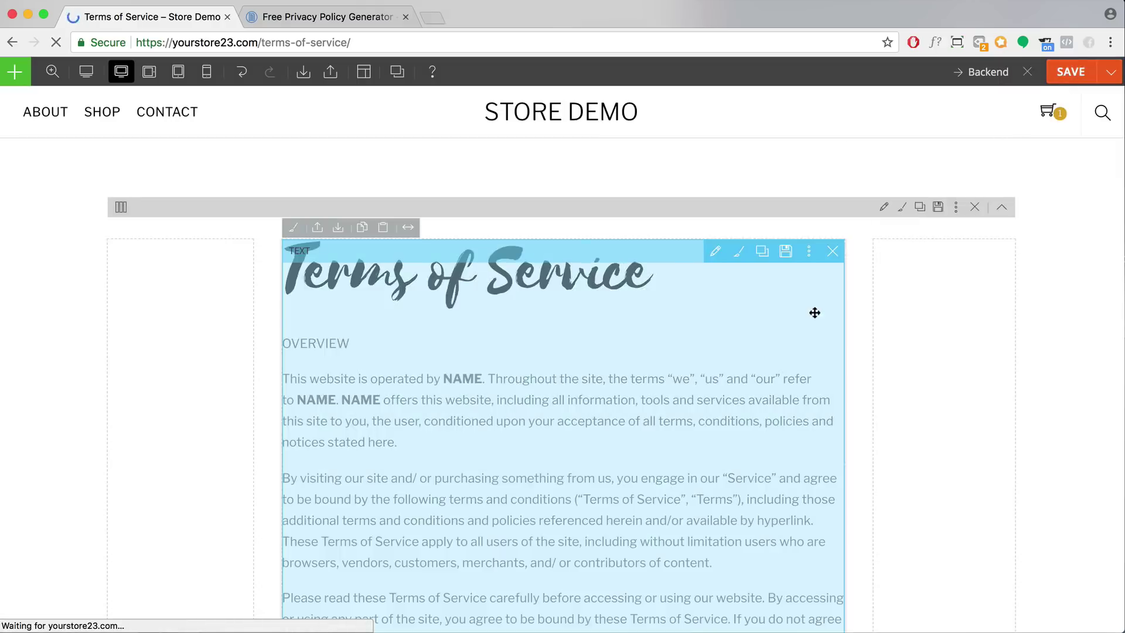
Go to the WordPress admin Dashboard
scroll(811, 317, "down", 20)
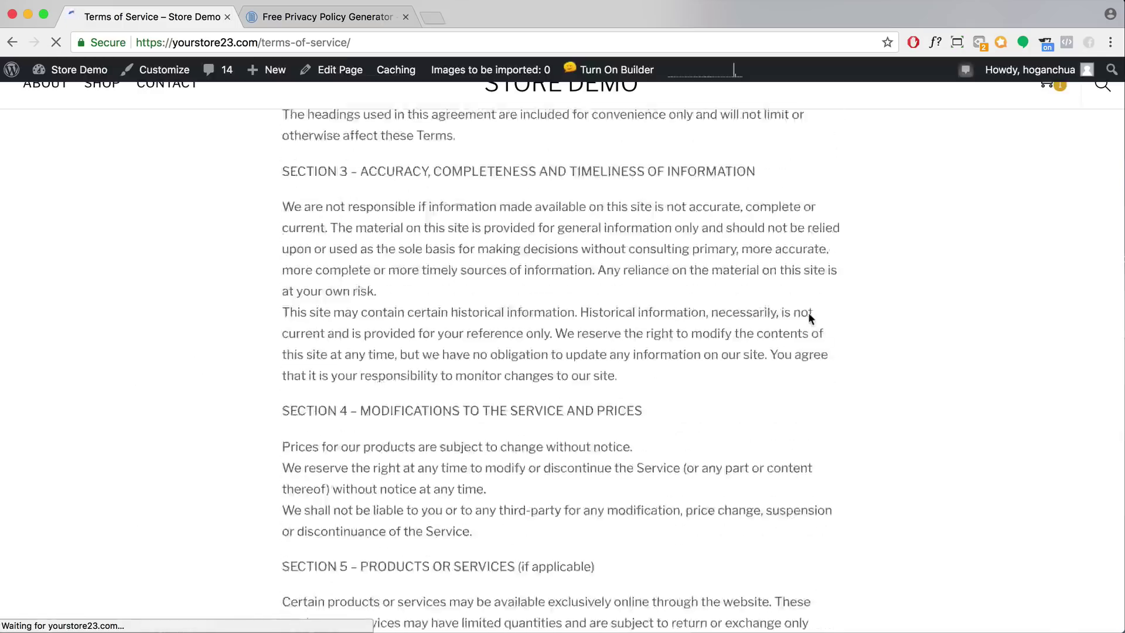
scroll(808, 312, "down", 20)
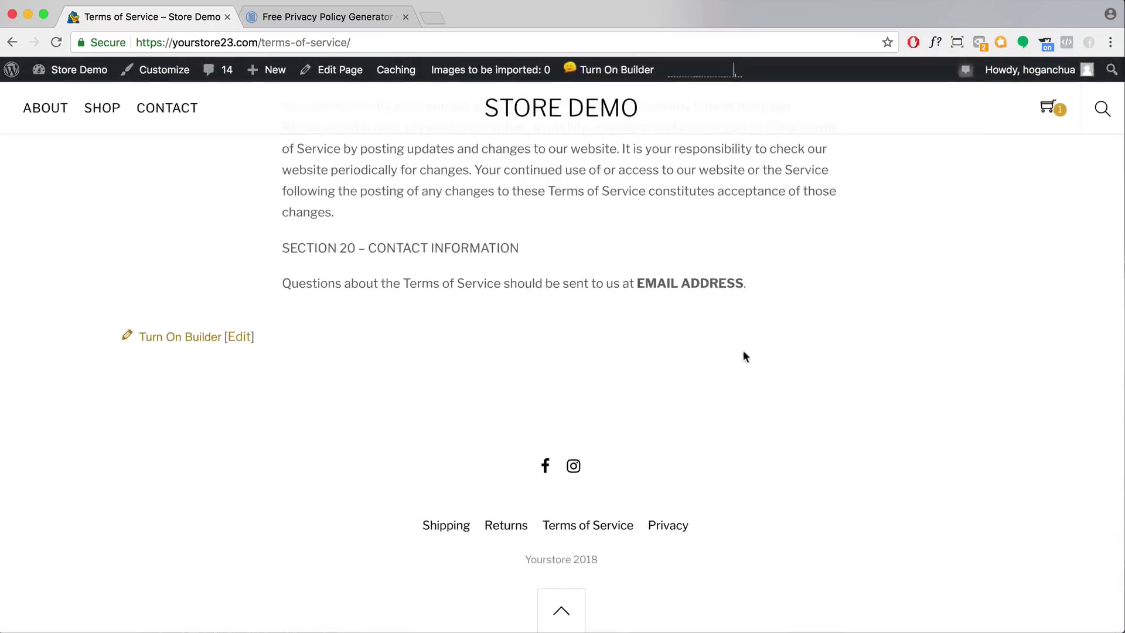
mouse_move(50, 72)
left_click(61, 99)
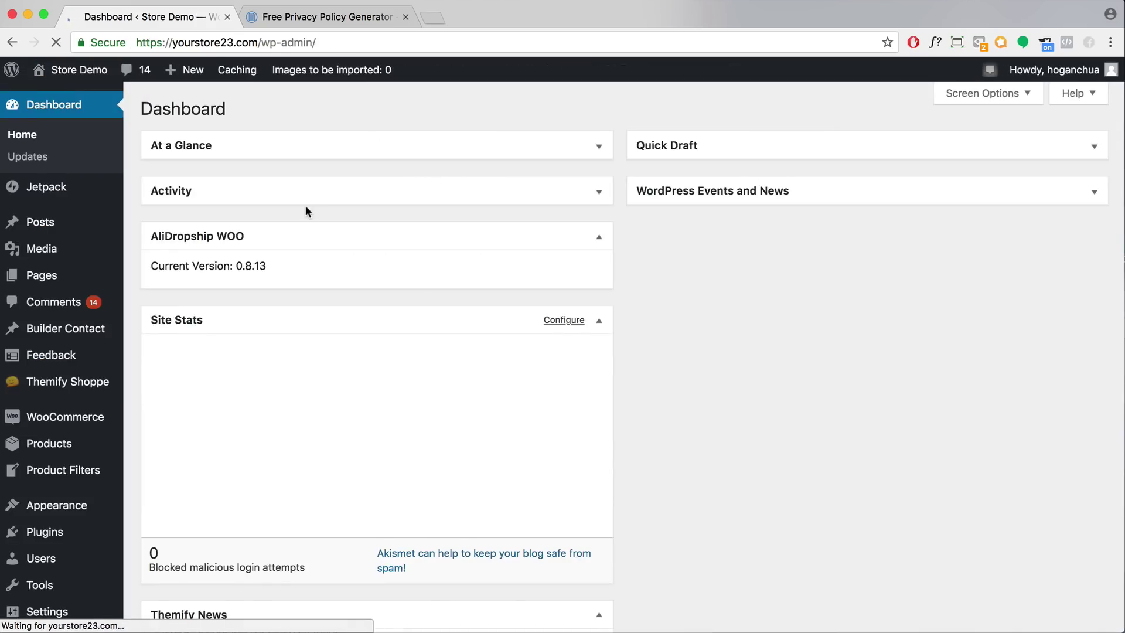
Open WooCommerce Settings by way of the Orders page and scroll through the General options
scroll(88, 357, "down", 3)
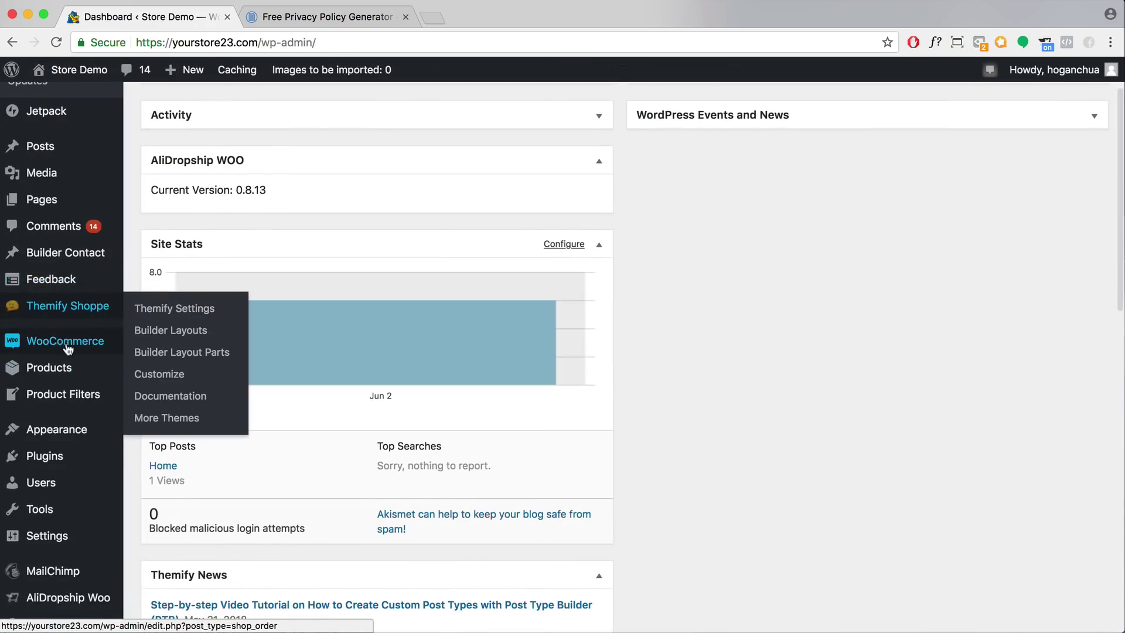
left_click(64, 345)
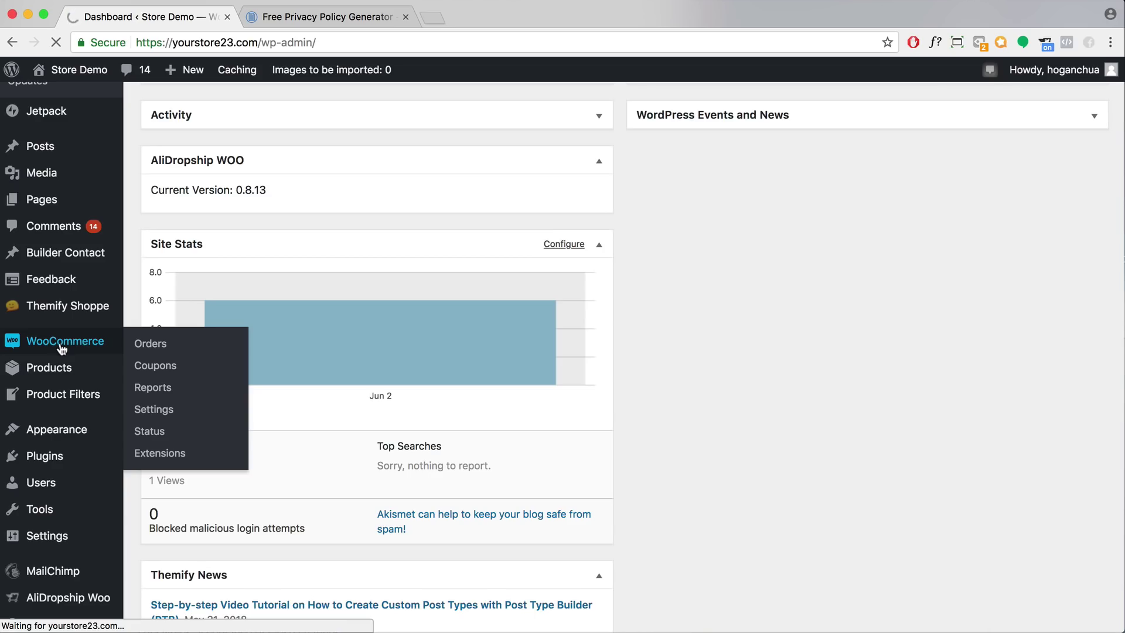
scroll(178, 344, "down", 3)
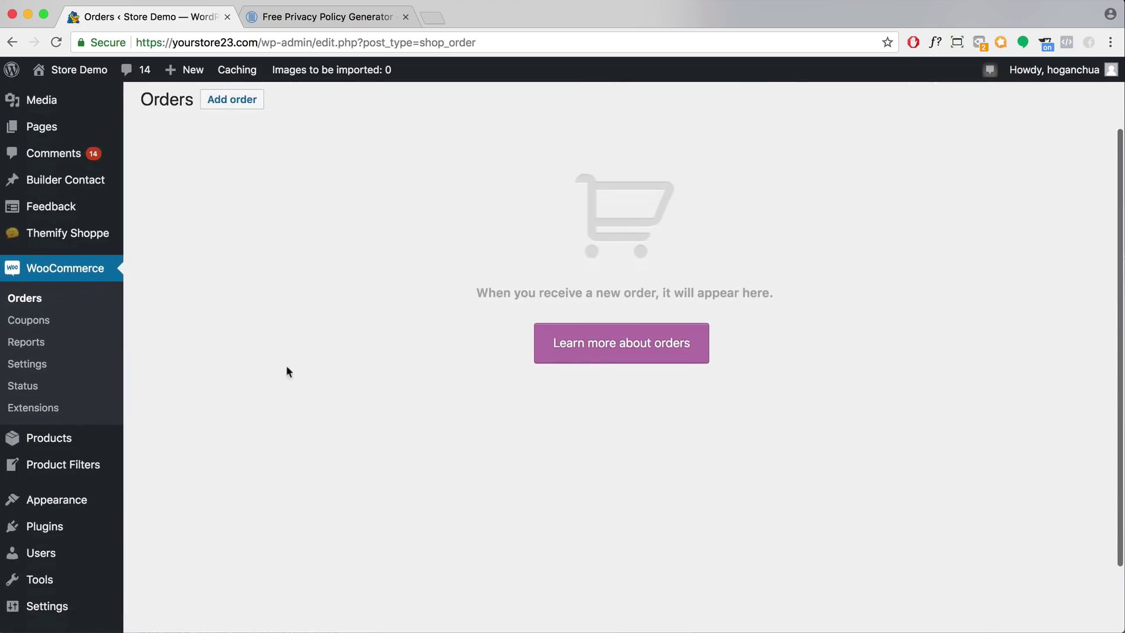
left_click(40, 367)
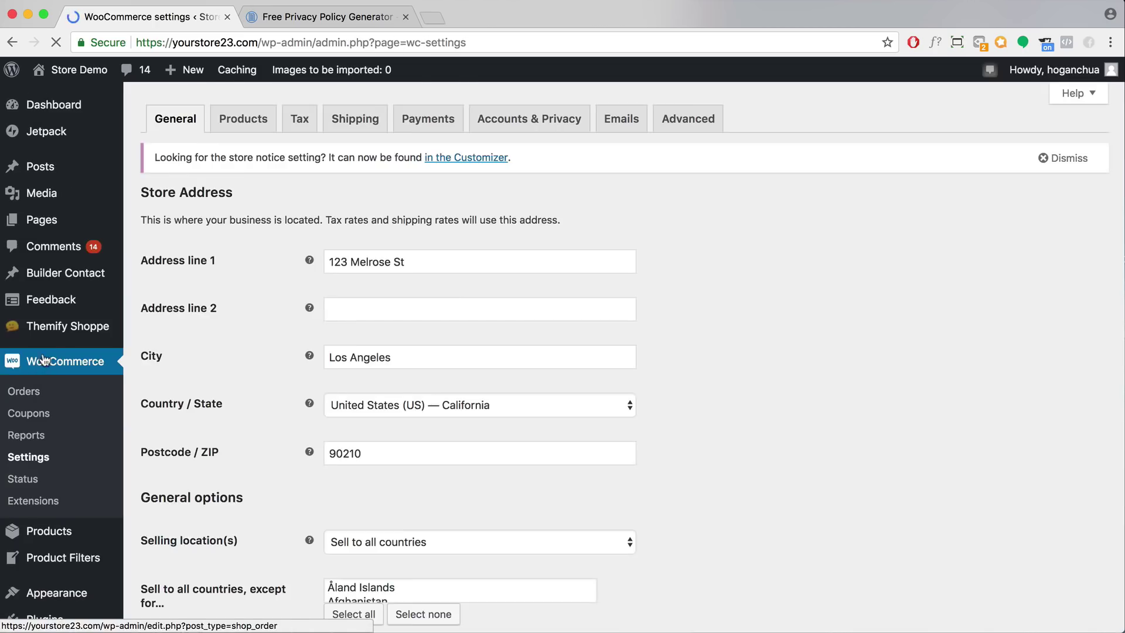
scroll(328, 287, "down", 5)
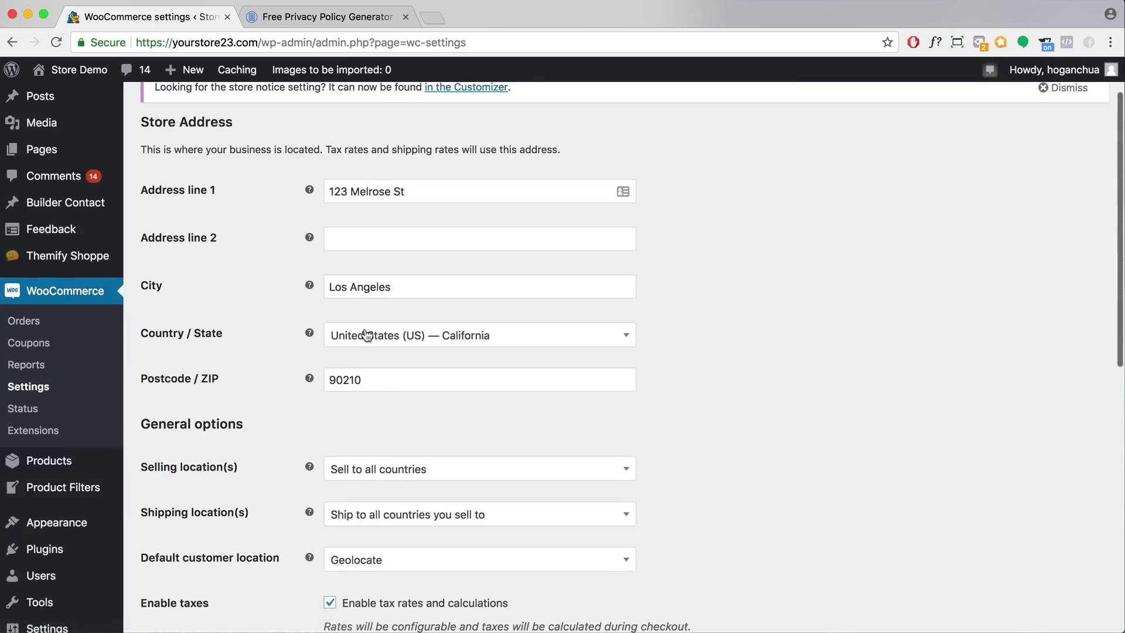
scroll(366, 336, "down", 10)
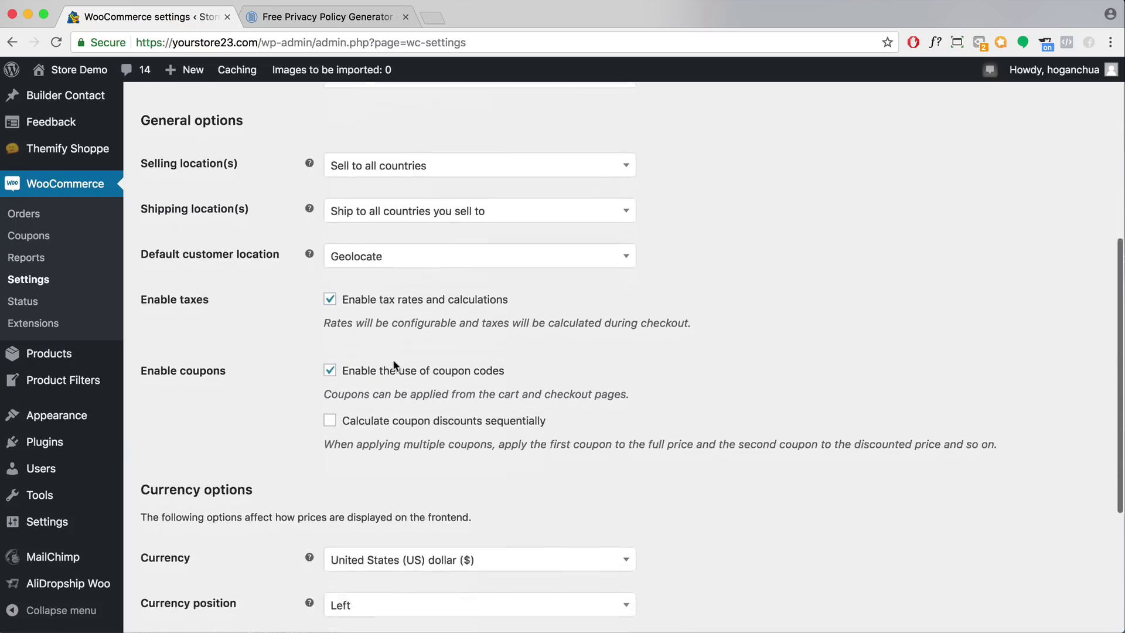
scroll(392, 361, "down", 3)
scroll(392, 361, "up", 15)
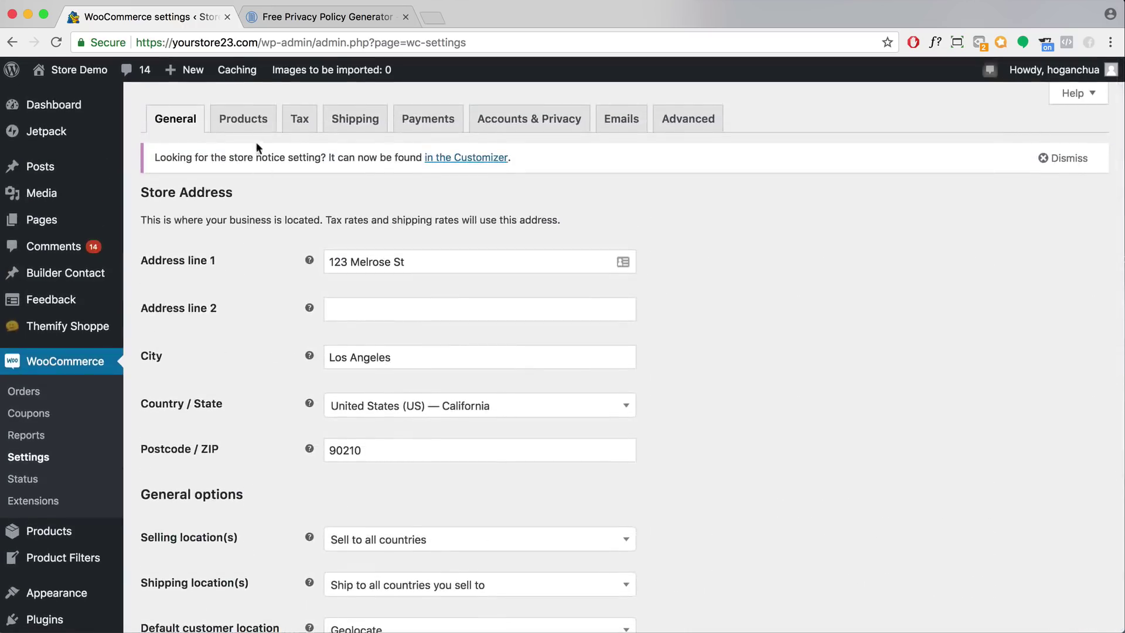
Review the Products and Tax settings, then bring up the Shipping zones list
left_click(244, 117)
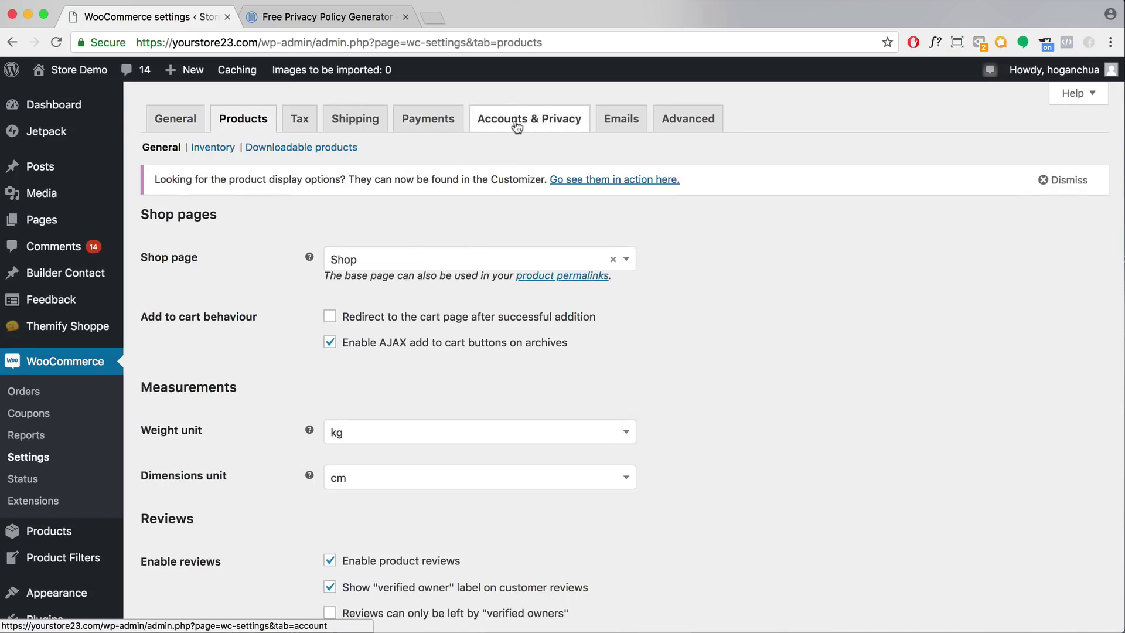
scroll(476, 307, "down", 5)
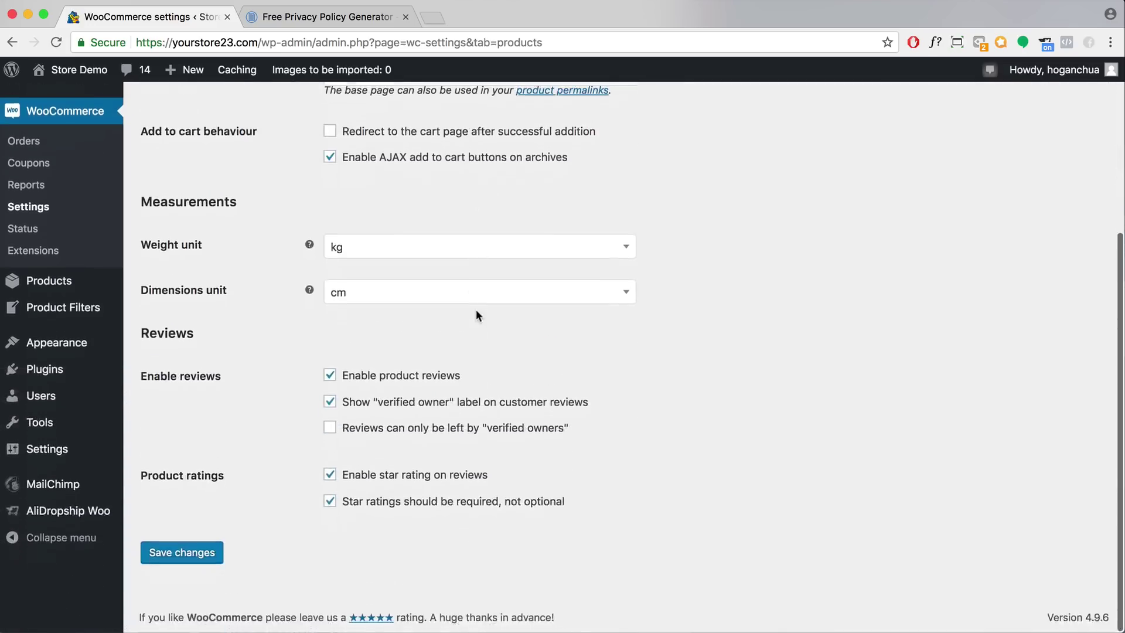
scroll(476, 308, "up", 5)
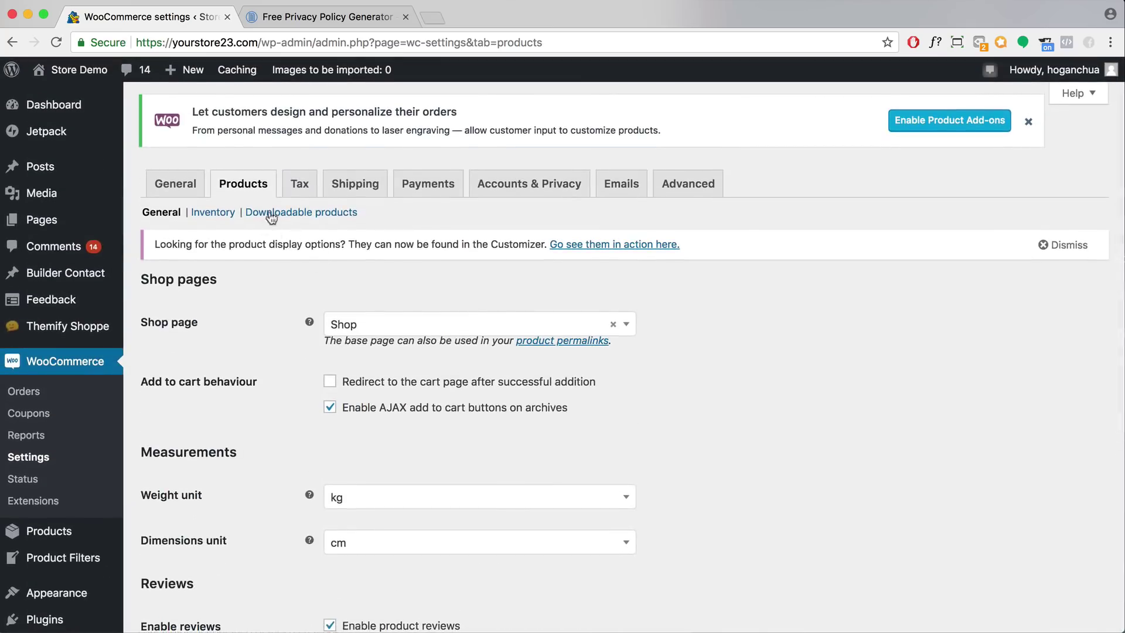
left_click(297, 185)
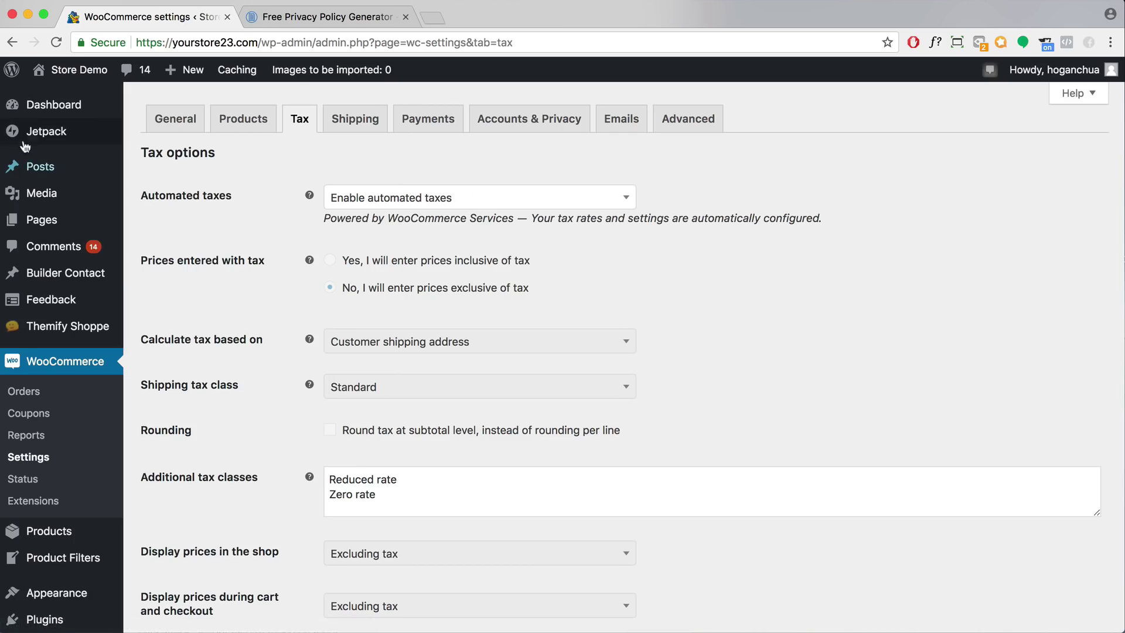
mouse_move(40, 139)
scroll(603, 261, "down", 5)
scroll(600, 261, "up", 5)
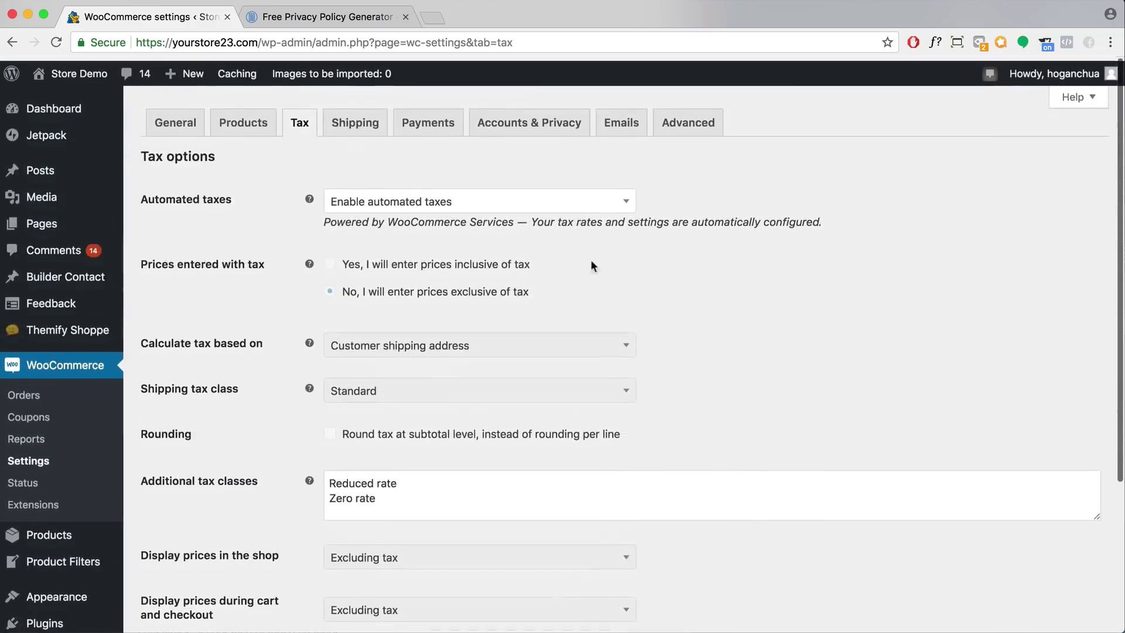
left_click(354, 123)
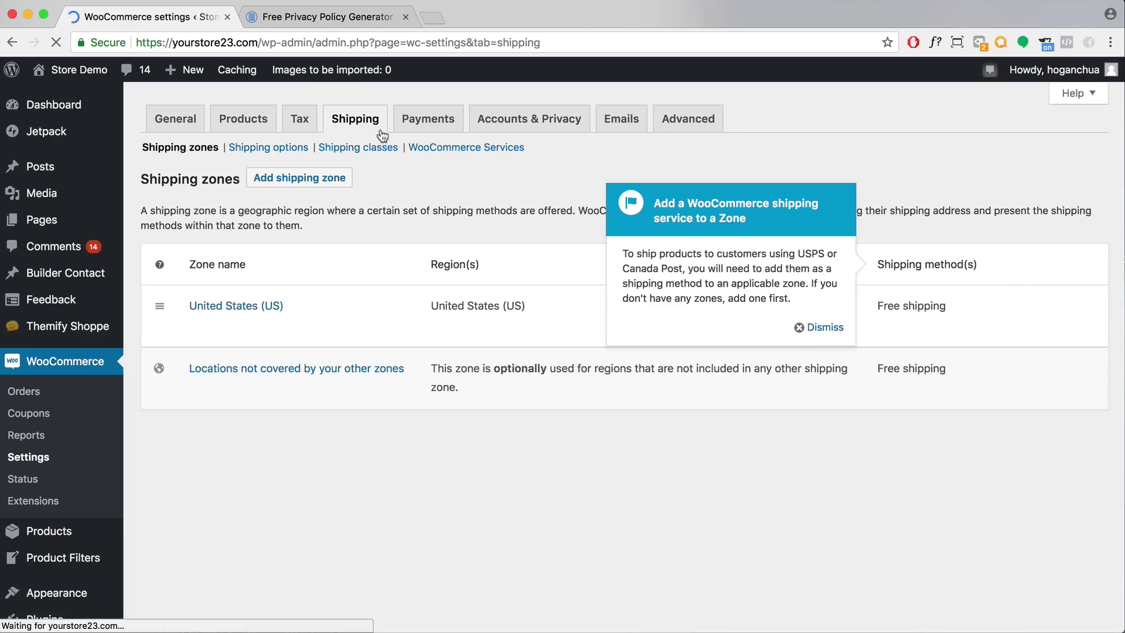
Disable Free shipping for locations not covered by other zones and save the change
left_click(822, 326)
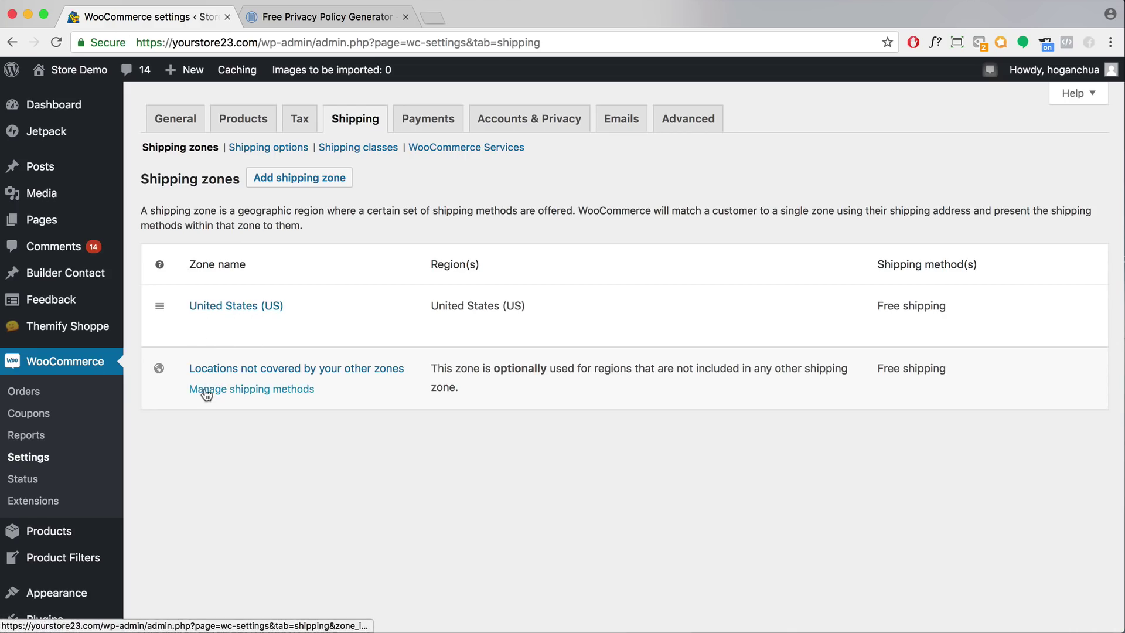
left_click(244, 391)
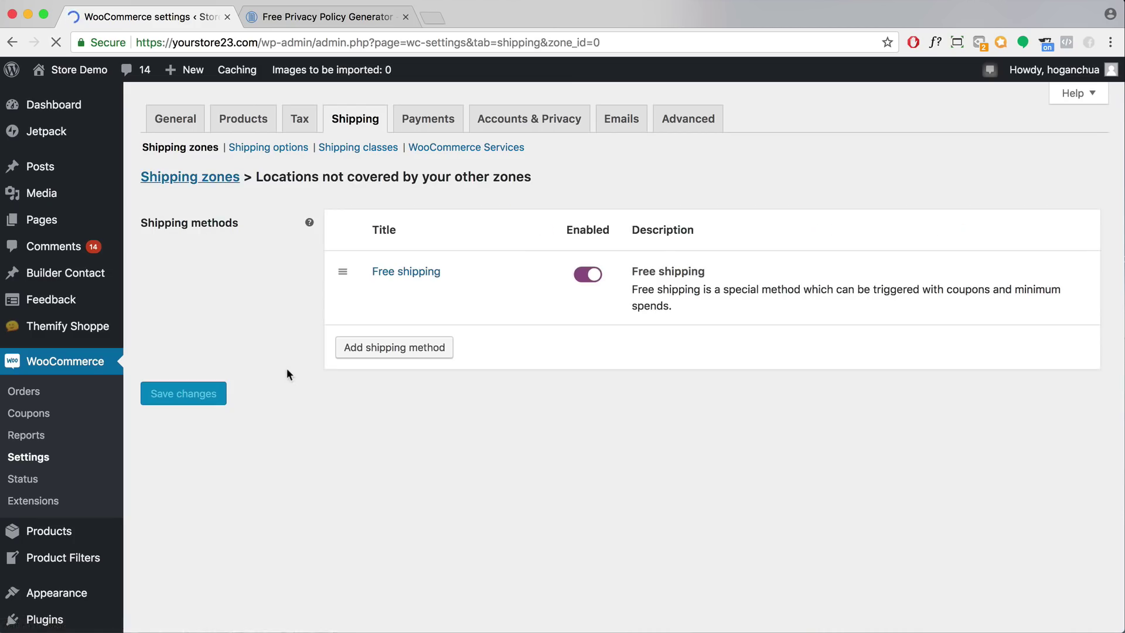
left_click(585, 277)
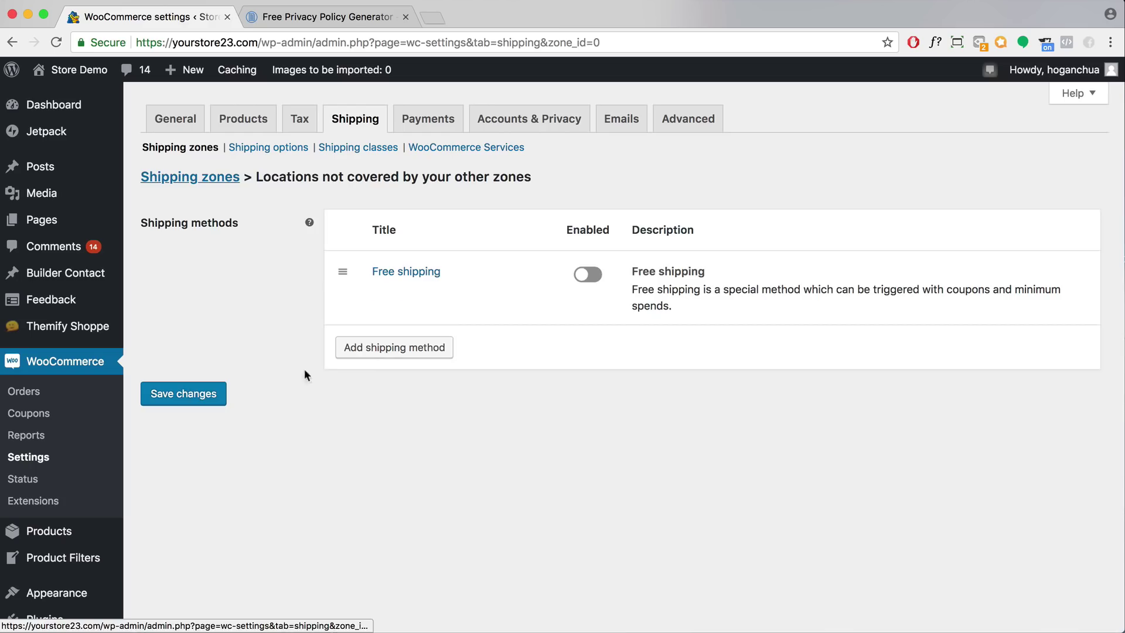
left_click(203, 396)
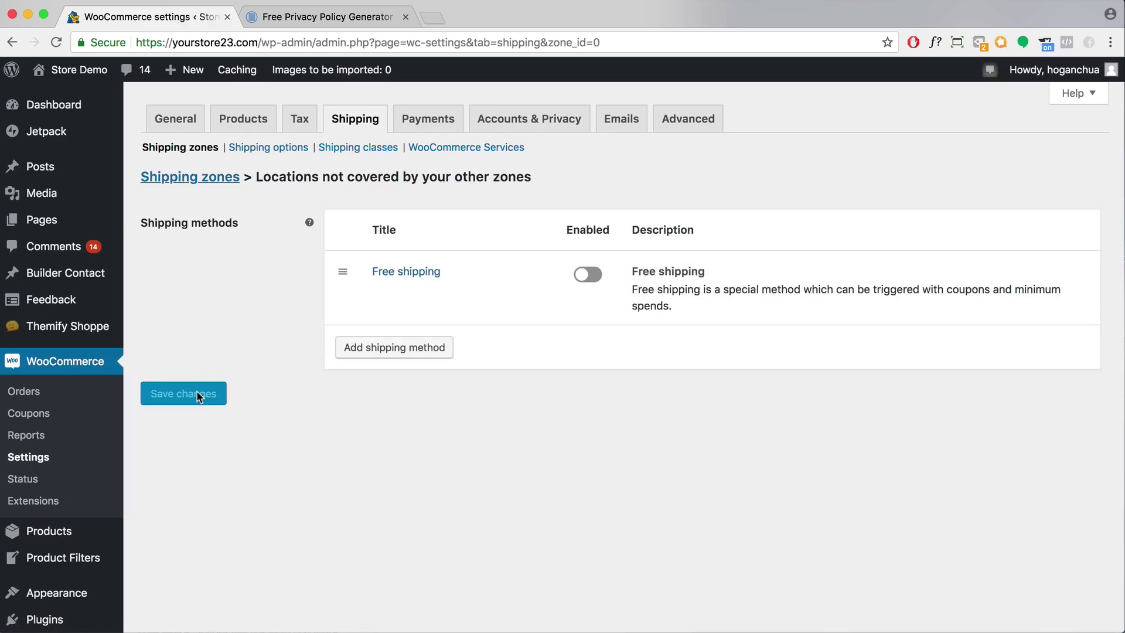
left_click(198, 180)
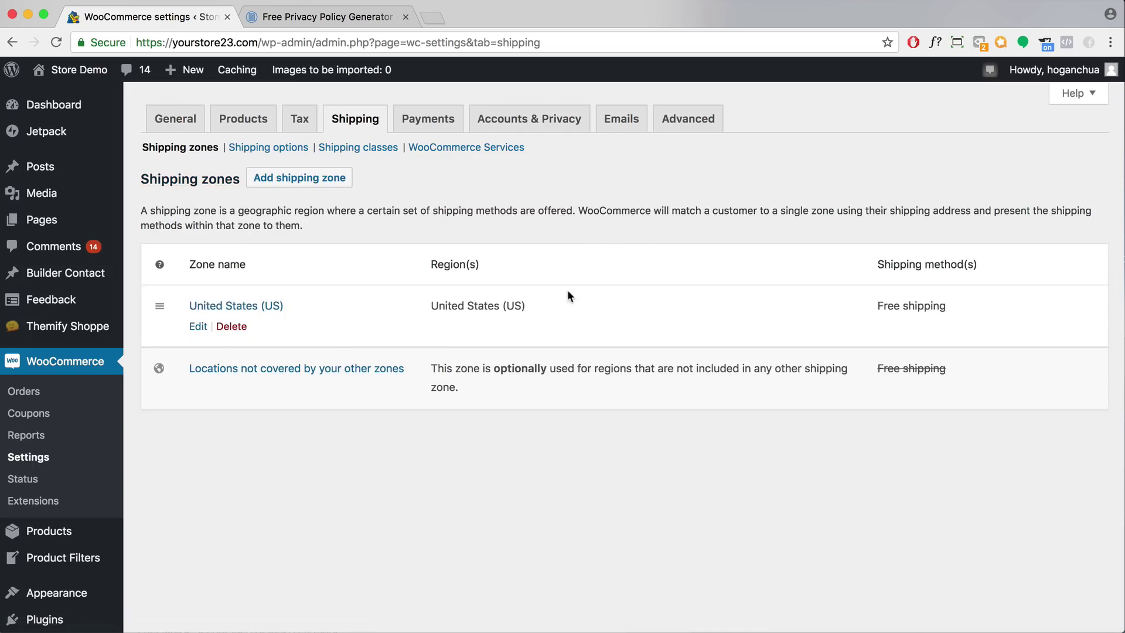
left_click(434, 122)
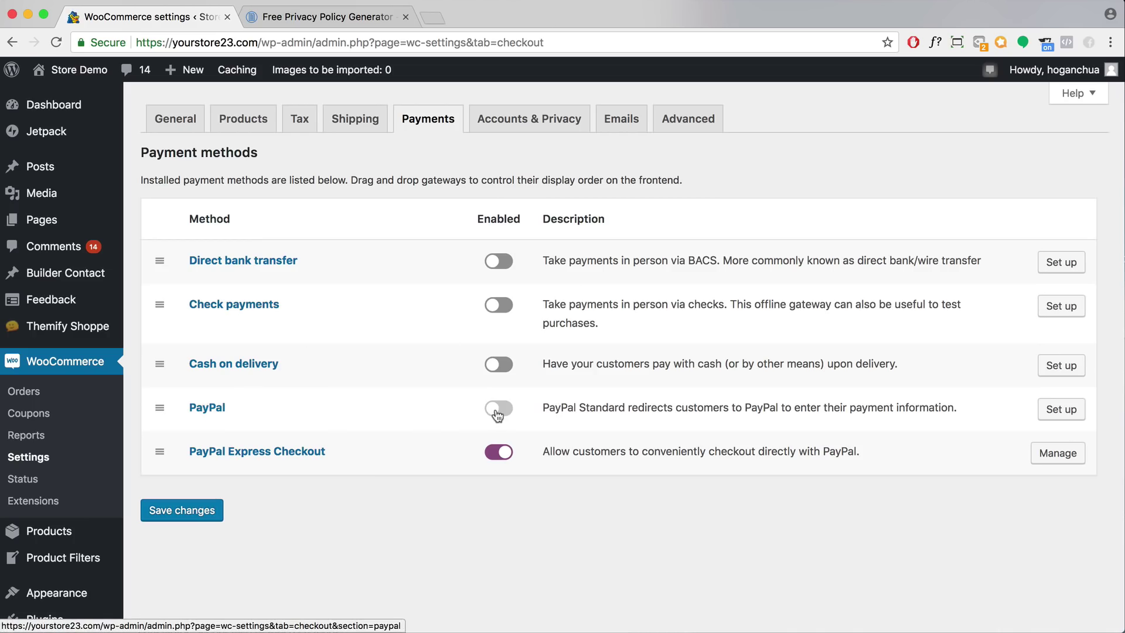
Enable PayPal Standard with the store's PayPal e-mail address and save the settings
left_click(1052, 415)
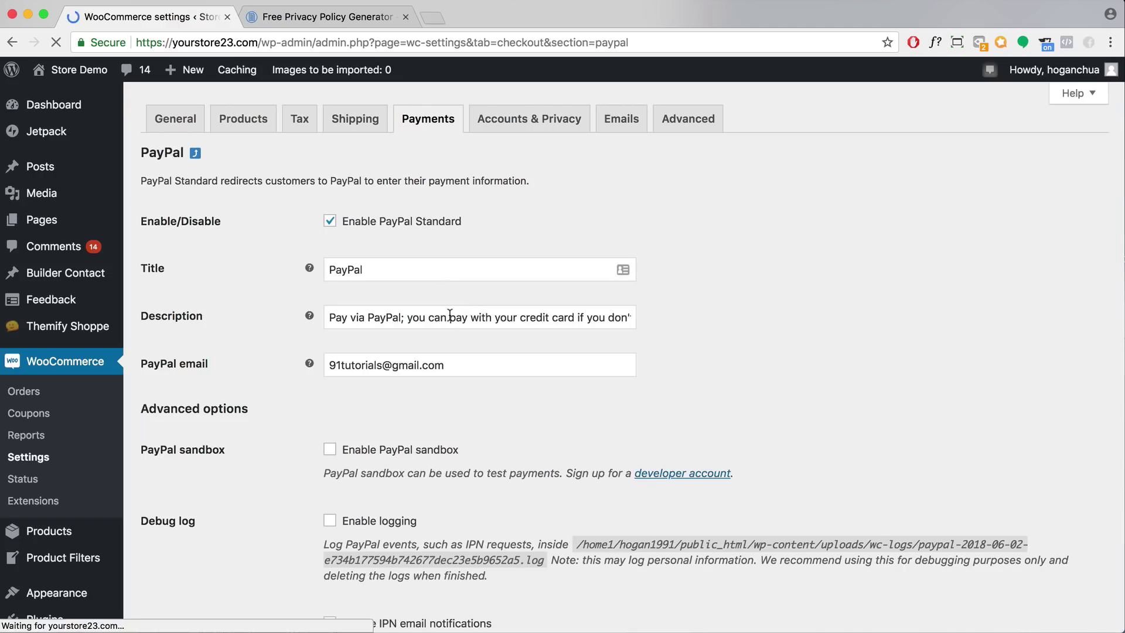
left_click_drag(469, 364, 281, 349)
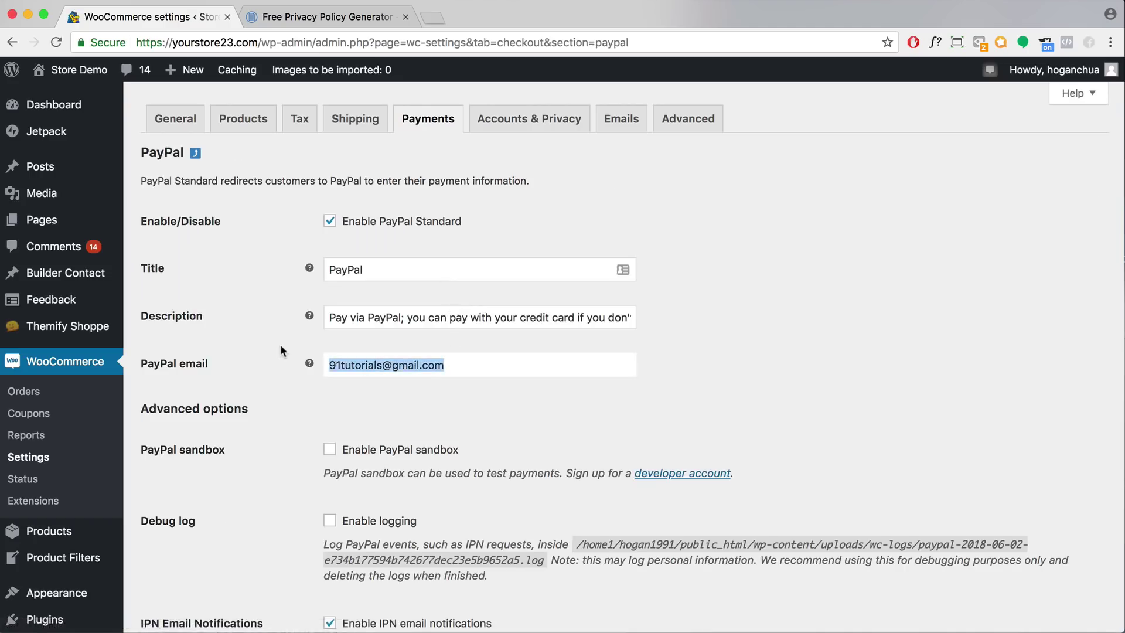
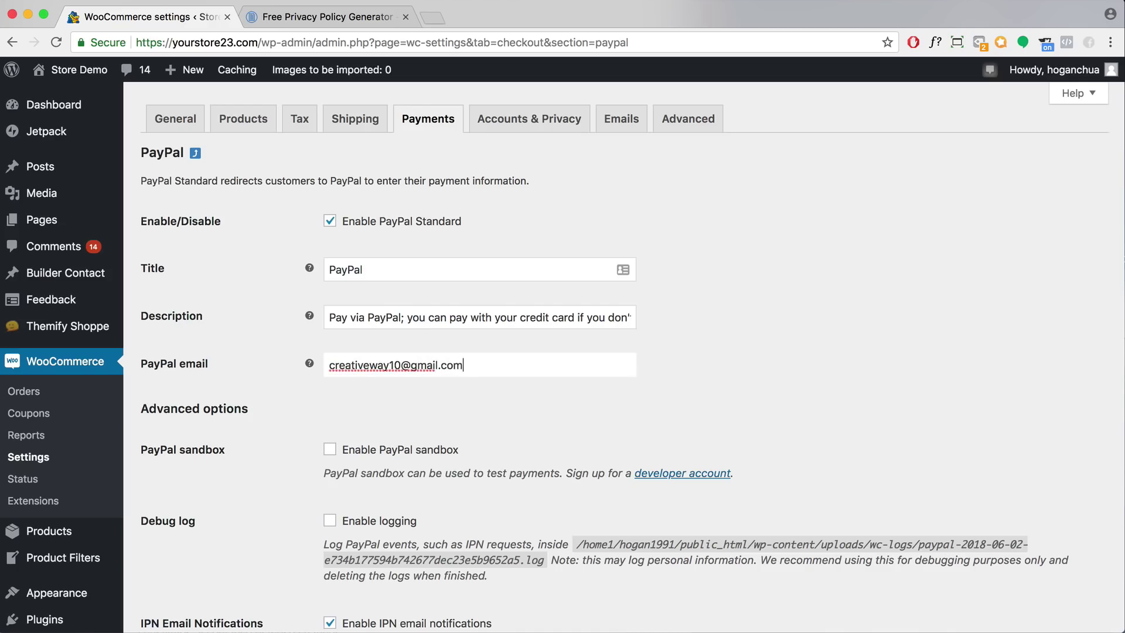
scroll(474, 363, "down", 15)
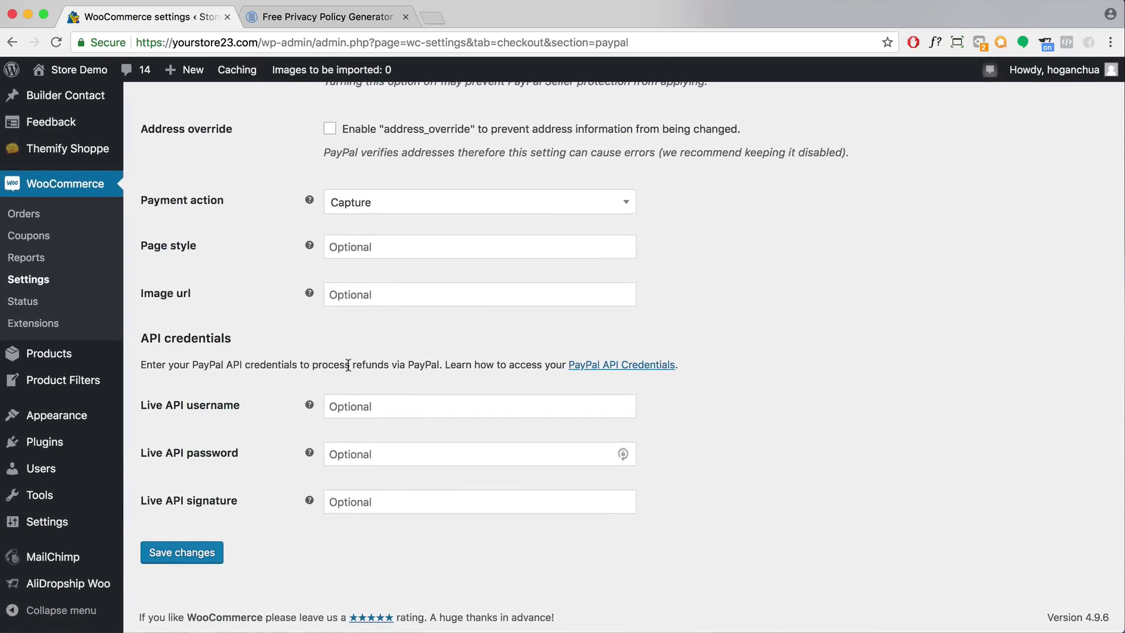
left_click_drag(353, 365, 428, 365)
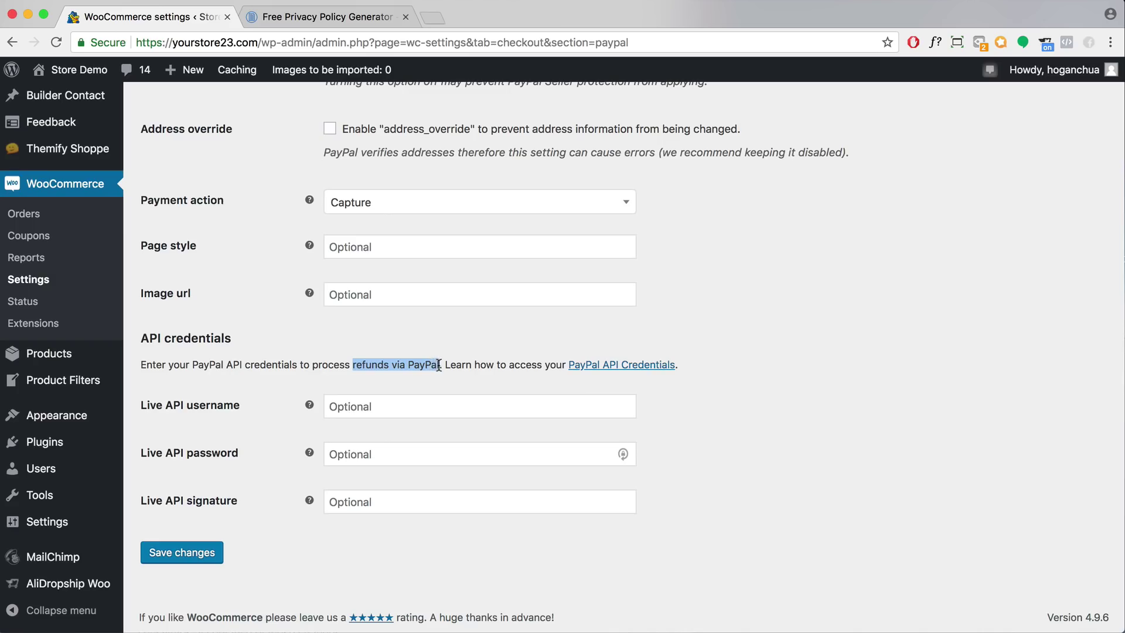
scroll(611, 368, "up", 1)
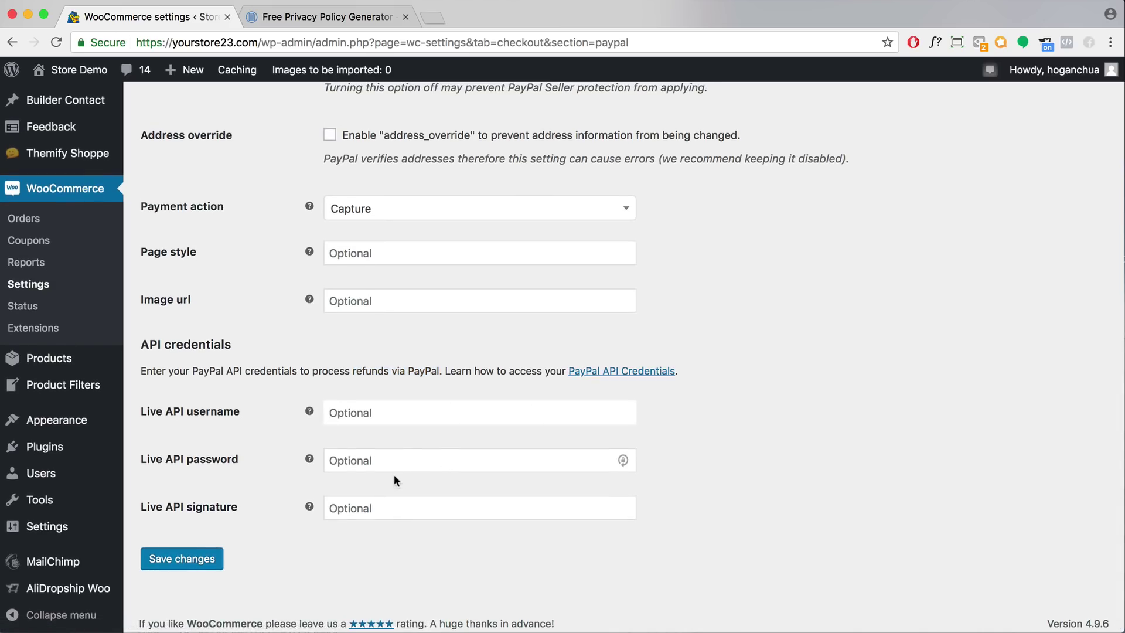
scroll(185, 569, "up", 1)
scroll(185, 564, "down", 1)
left_click(185, 559)
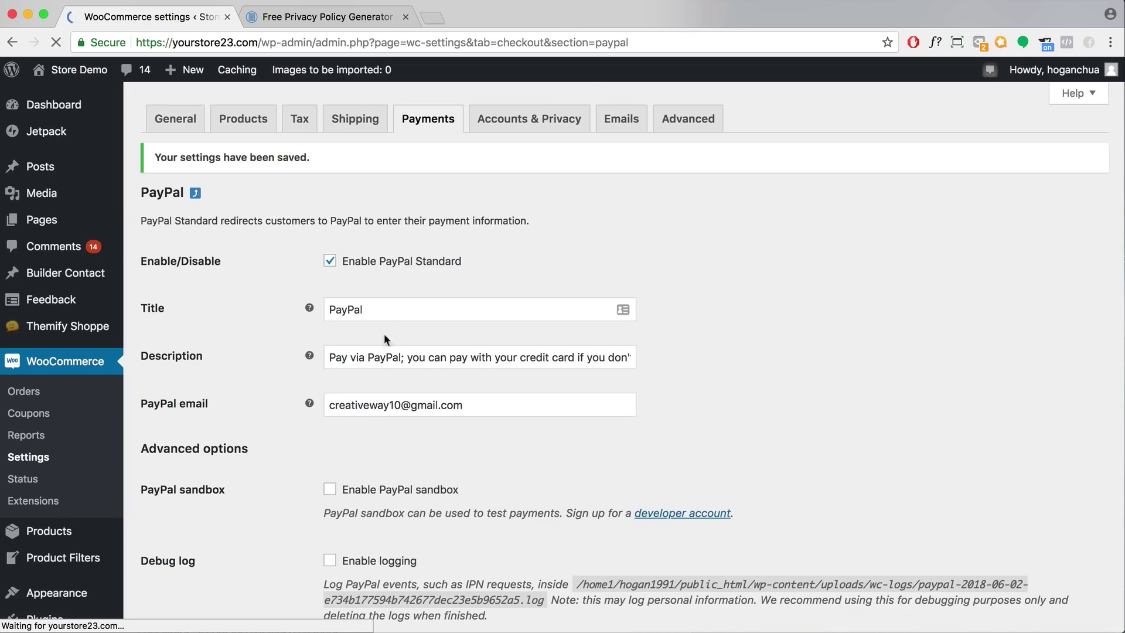
Review PayPal Express Checkout settings, then leave unsaved for the Accounts & Privacy tab
left_click(426, 121)
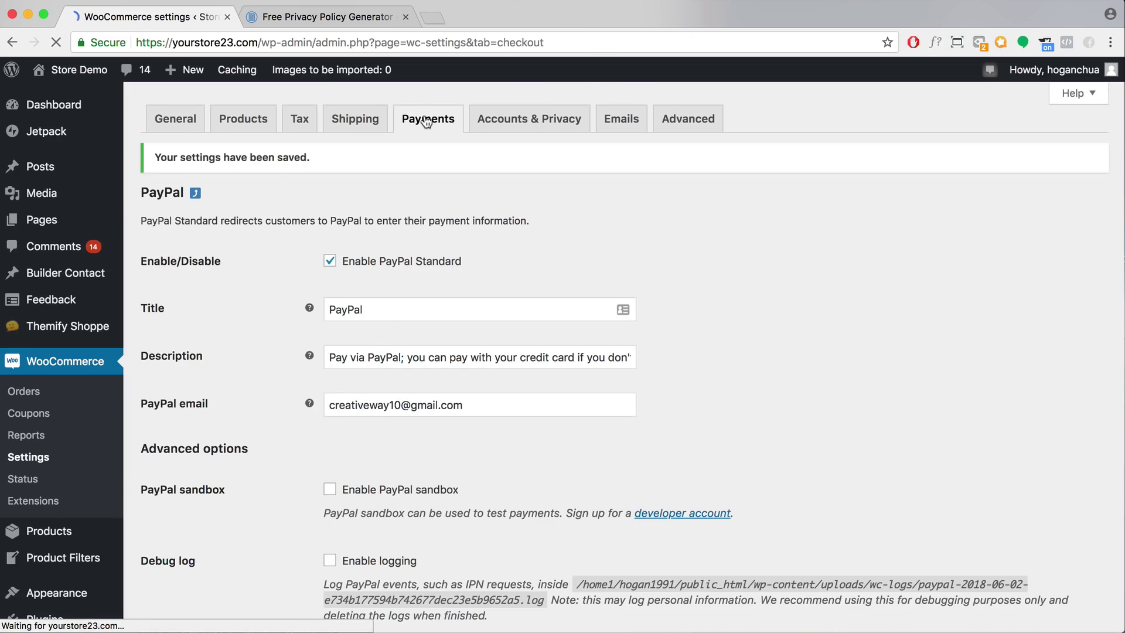
scroll(944, 357, "down", 2)
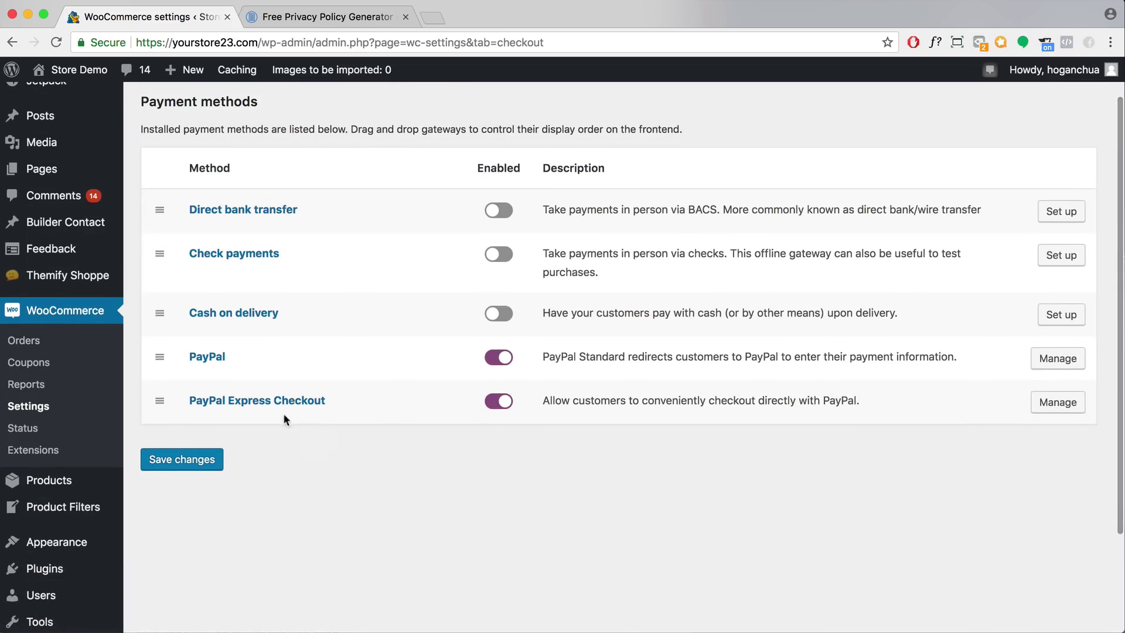
left_click(1042, 403)
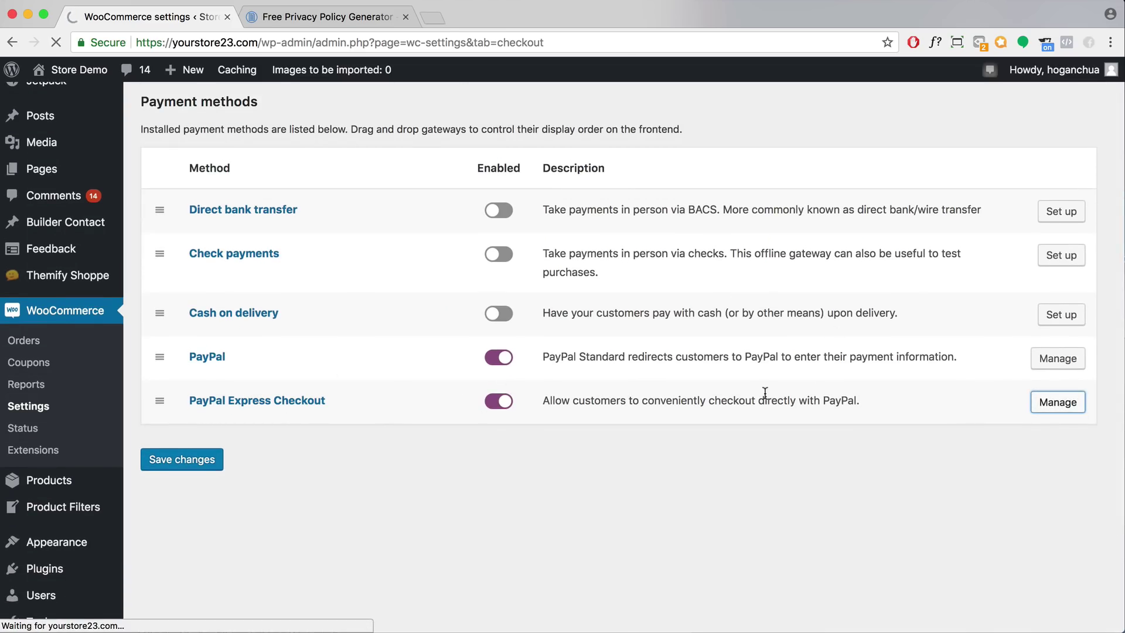
scroll(560, 325, "down", 5)
scroll(559, 326, "down", 5)
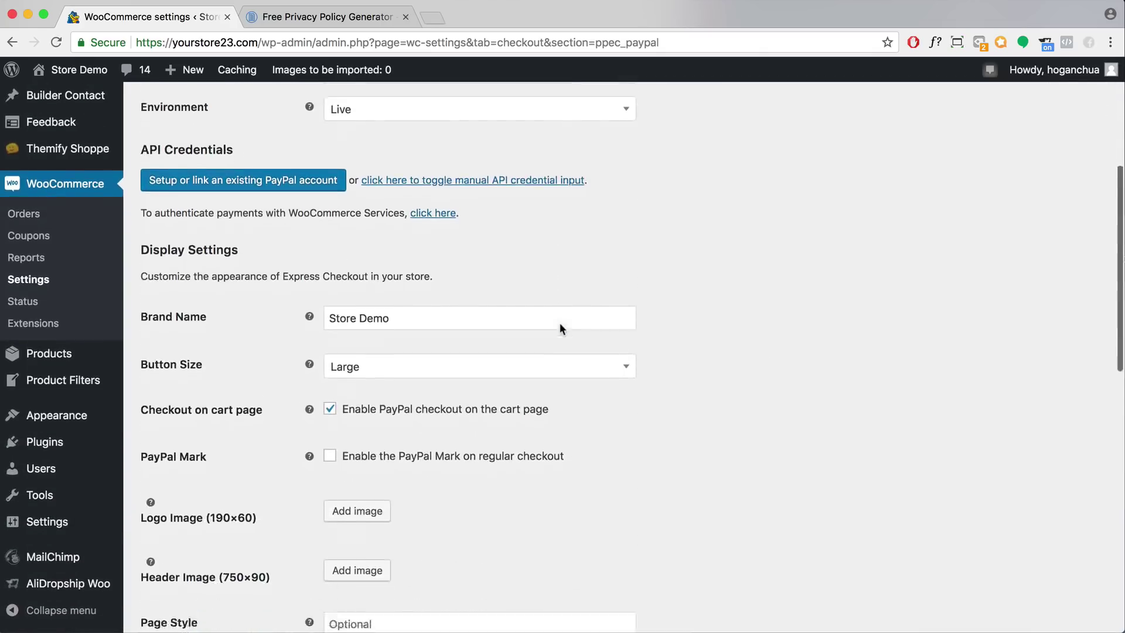
scroll(560, 324, "down", 20)
scroll(558, 324, "up", 20)
scroll(558, 324, "up", 5)
left_click(522, 123)
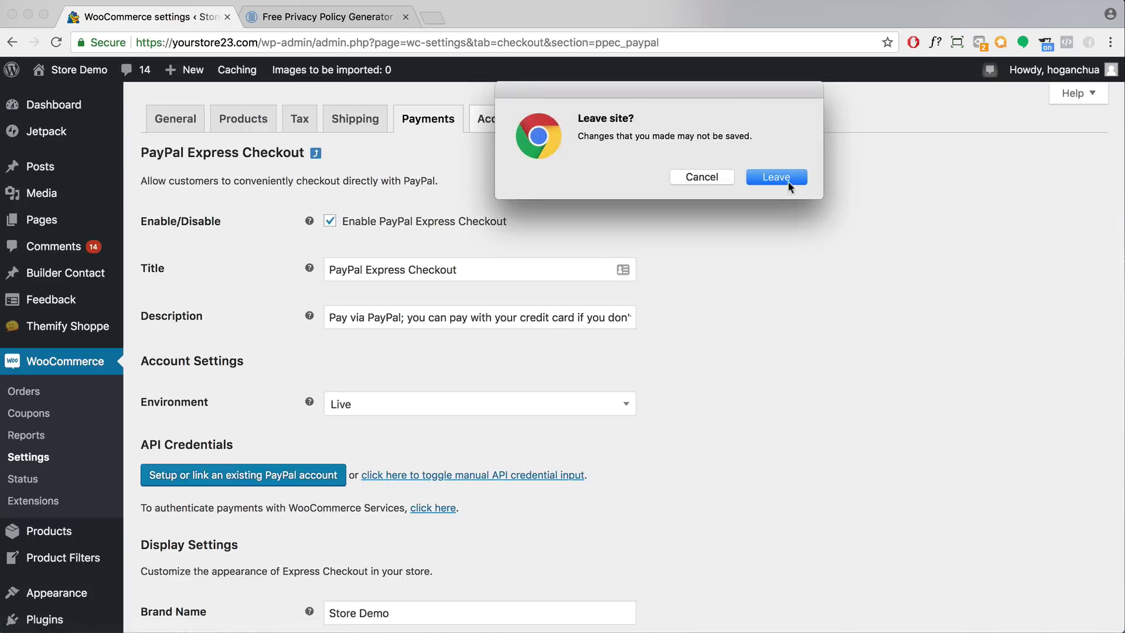
left_click(776, 177)
Set the privacy page to Privacy and save the account and privacy settings
scroll(786, 182, "down", 4)
scroll(786, 181, "down", 4)
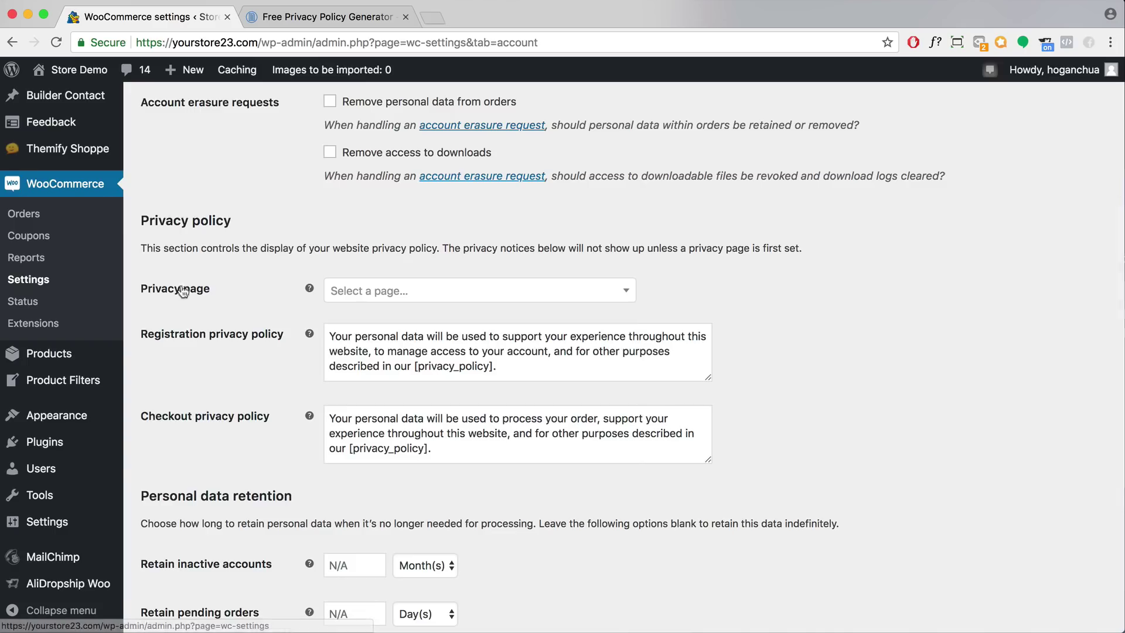
left_click(350, 291)
scroll(403, 394, "down", 5)
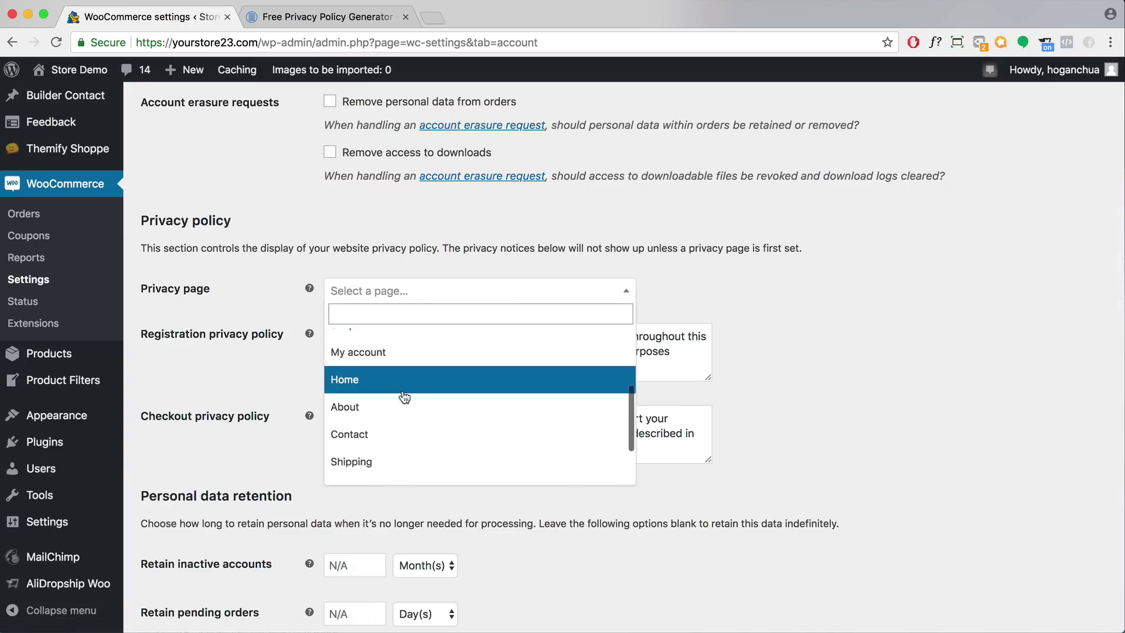
left_click(373, 444)
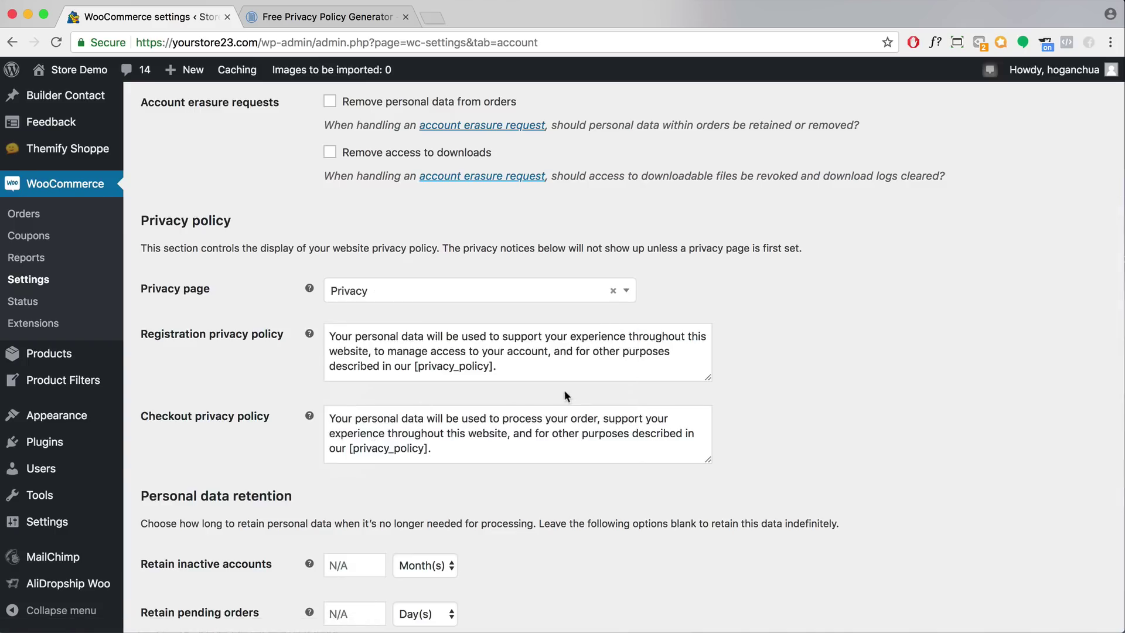
scroll(568, 393, "down", 5)
left_click(212, 551)
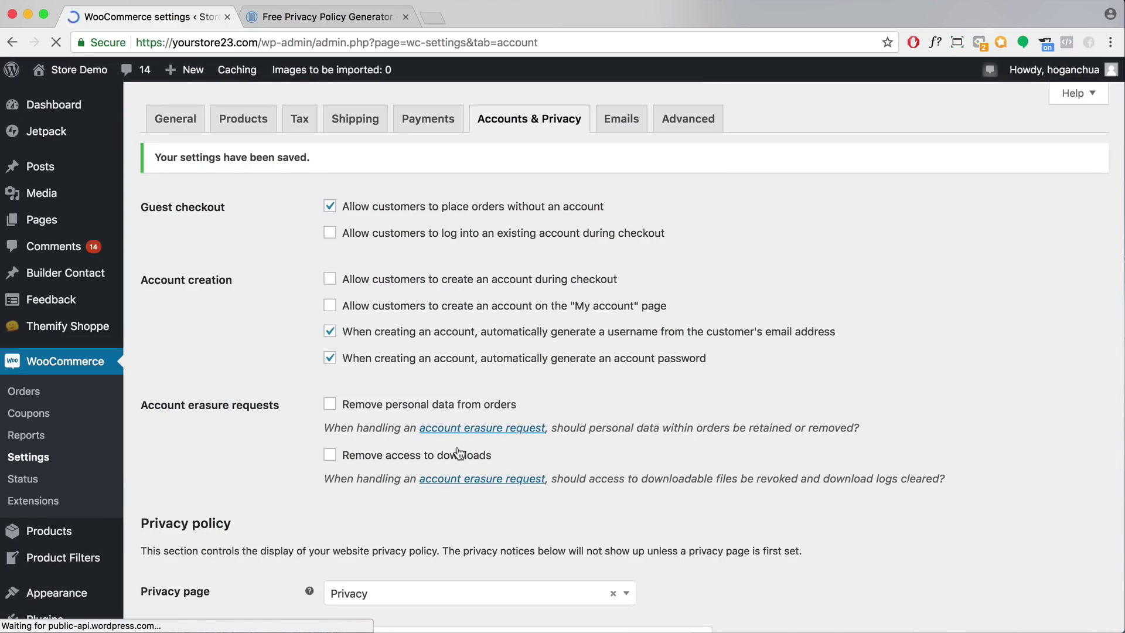
Review the email settings, including the {site_title} footer text, then go to Advanced
left_click(627, 131)
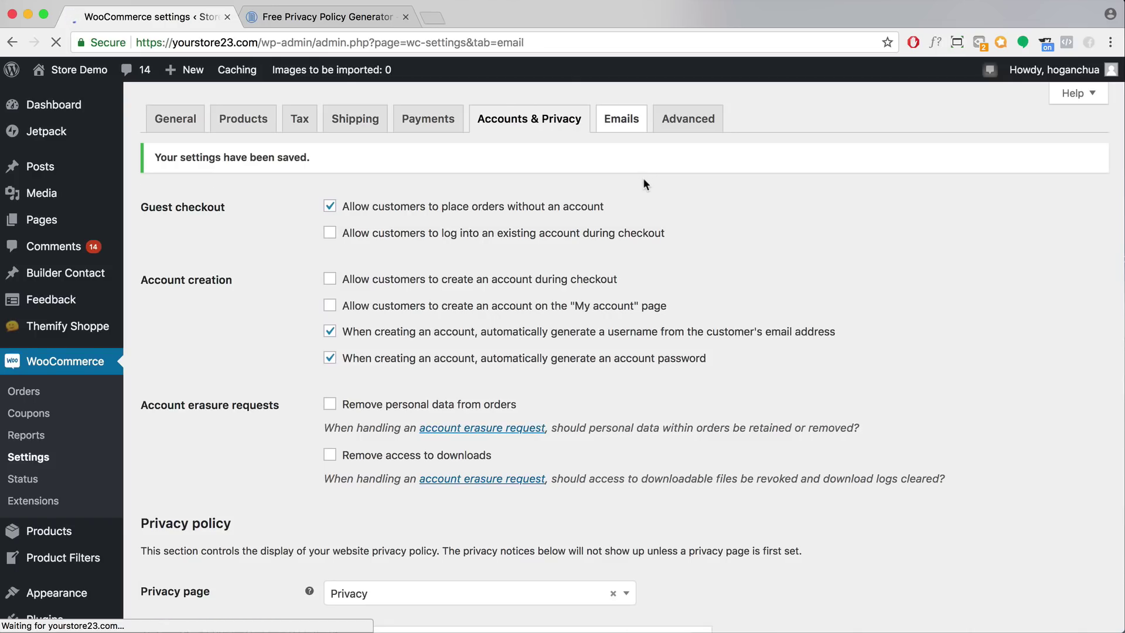
scroll(641, 181, "down", 5)
scroll(640, 188, "down", 5)
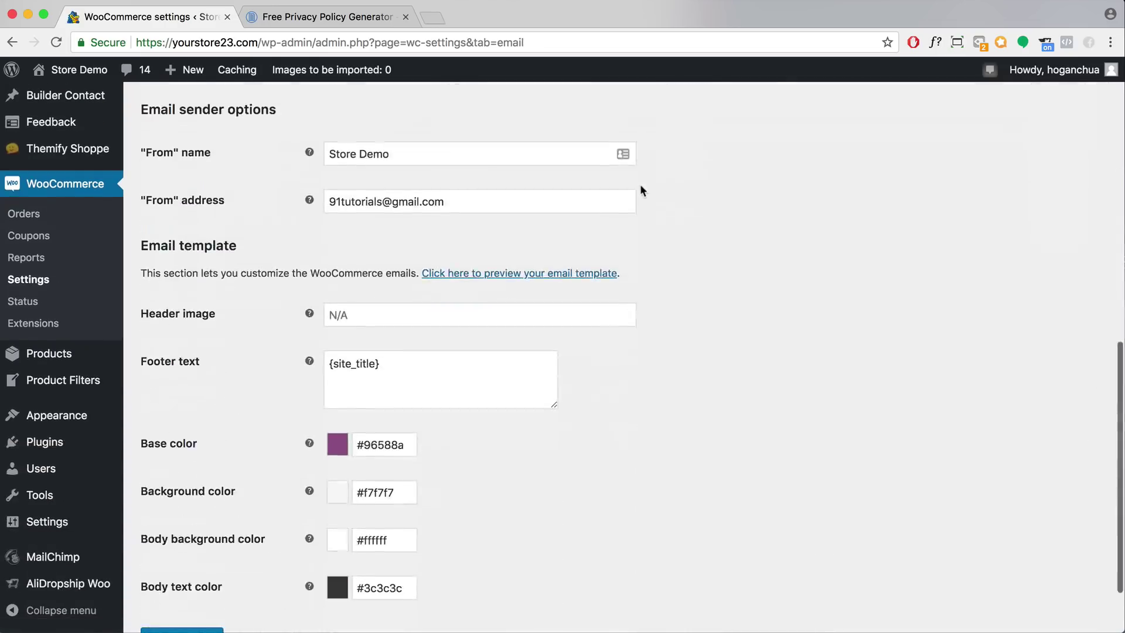
scroll(538, 269, "down", 2)
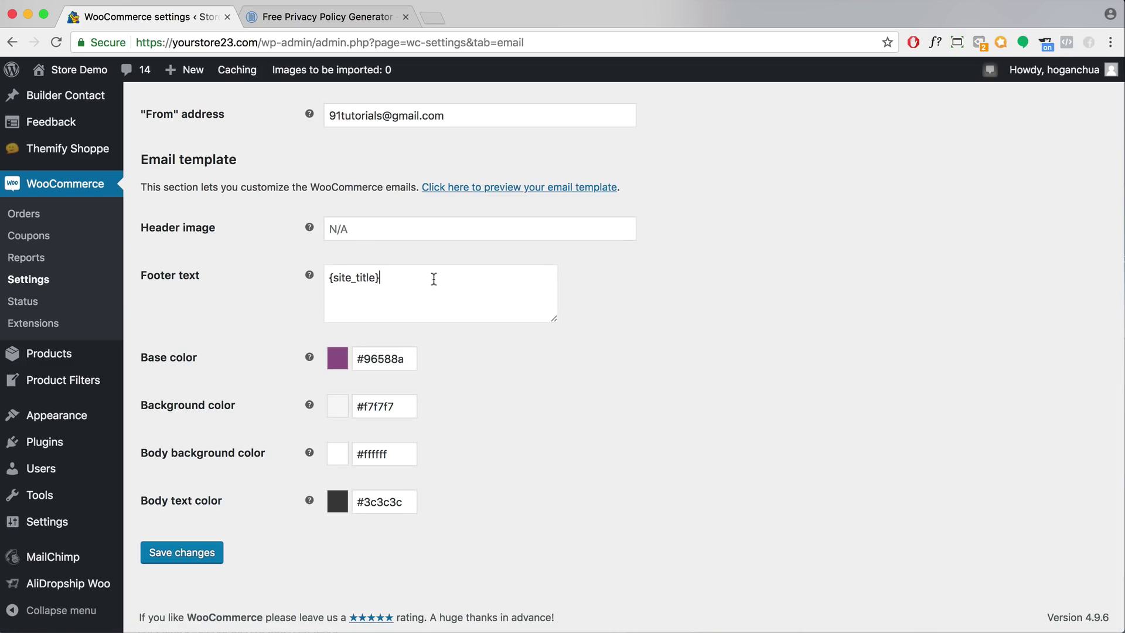
left_click_drag(434, 279, 325, 282)
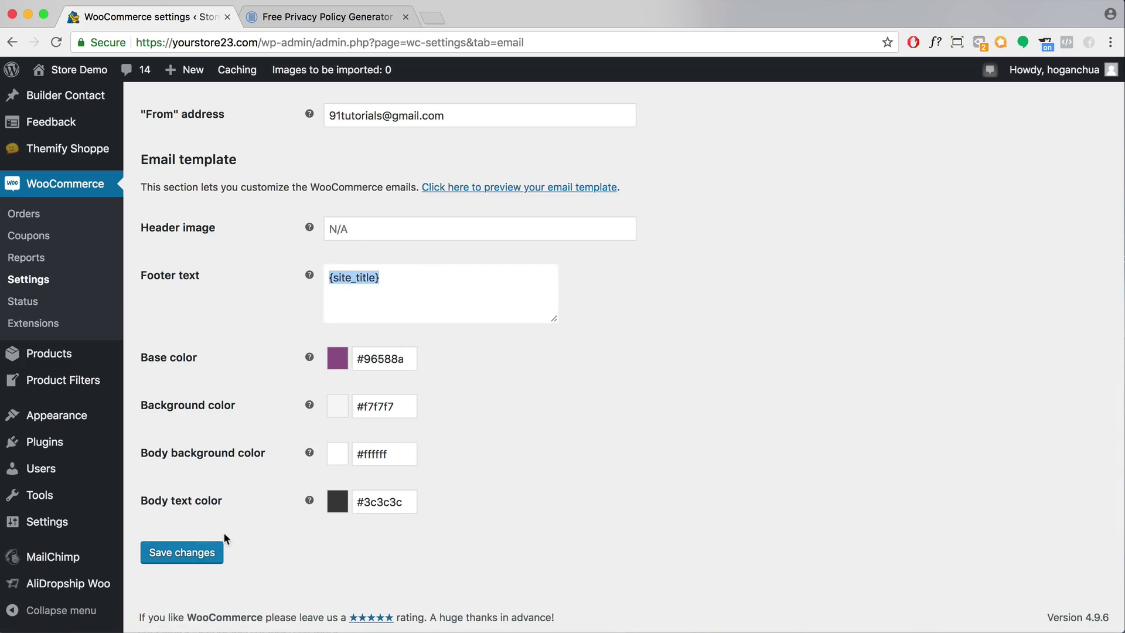
scroll(325, 465, "up", 10)
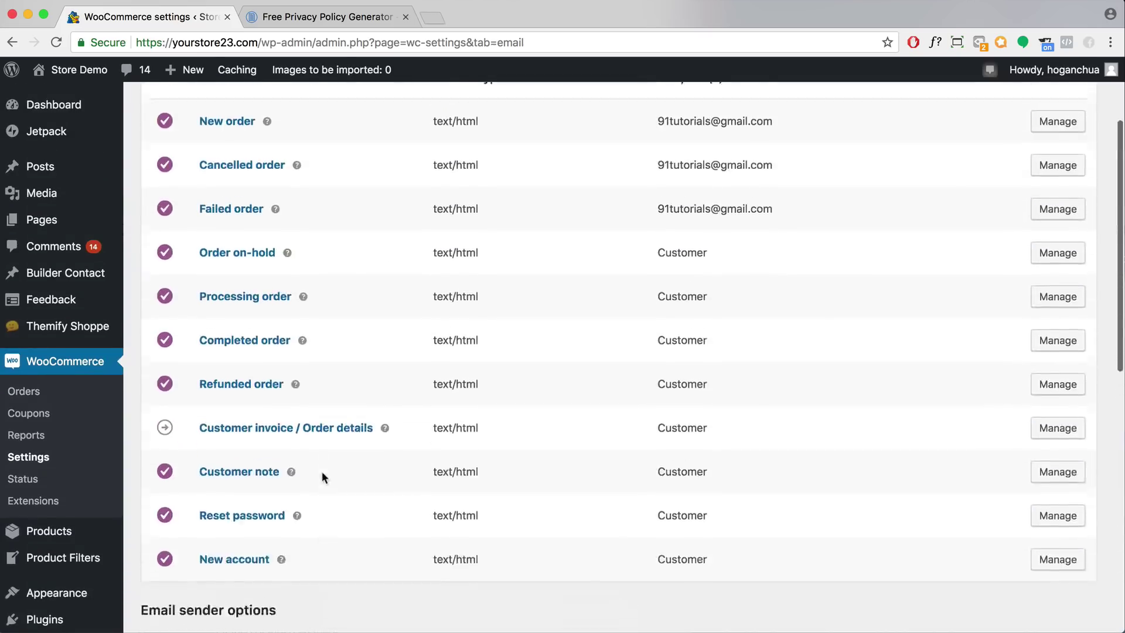
left_click(714, 121)
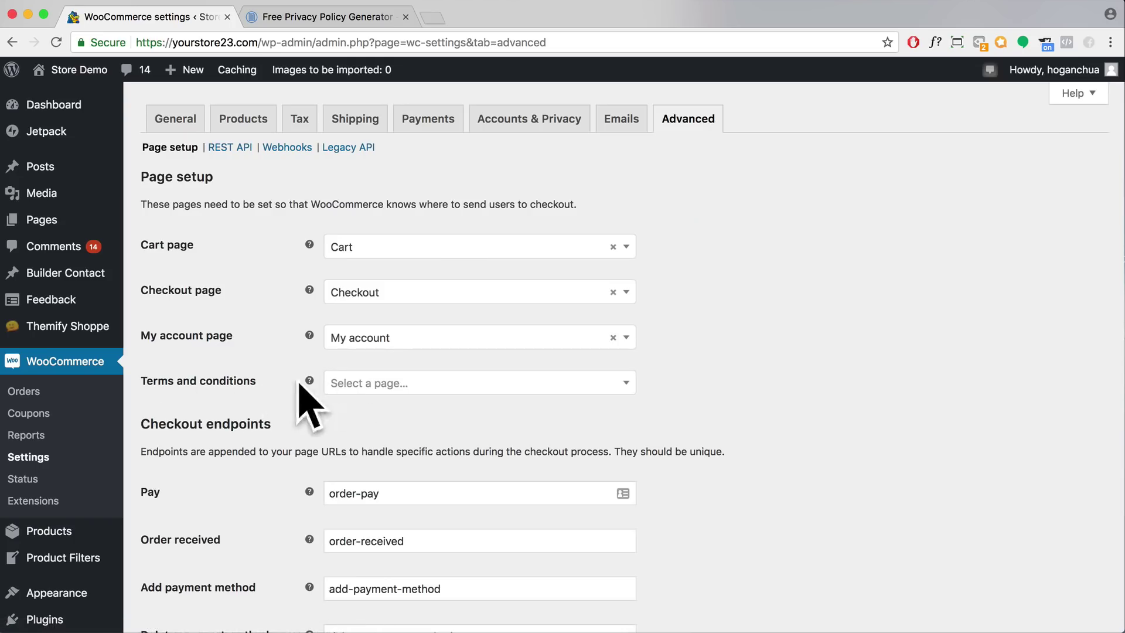
Assign Terms of Service as the terms and conditions page and save the page setup
left_click(381, 389)
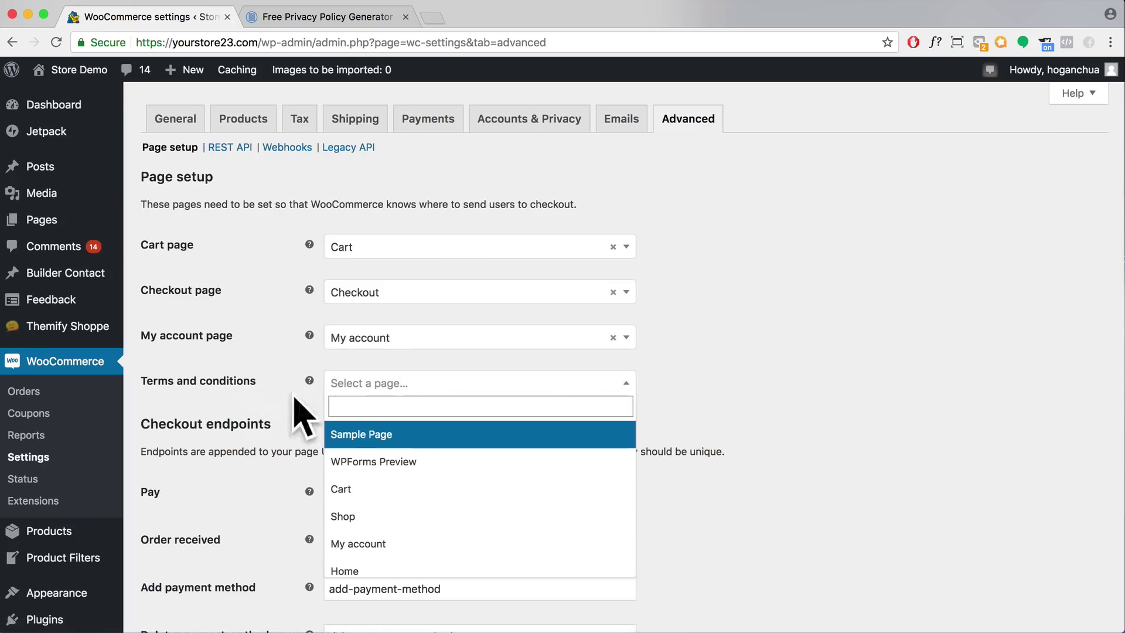
scroll(392, 470, "down", 3)
scroll(386, 468, "down", 3)
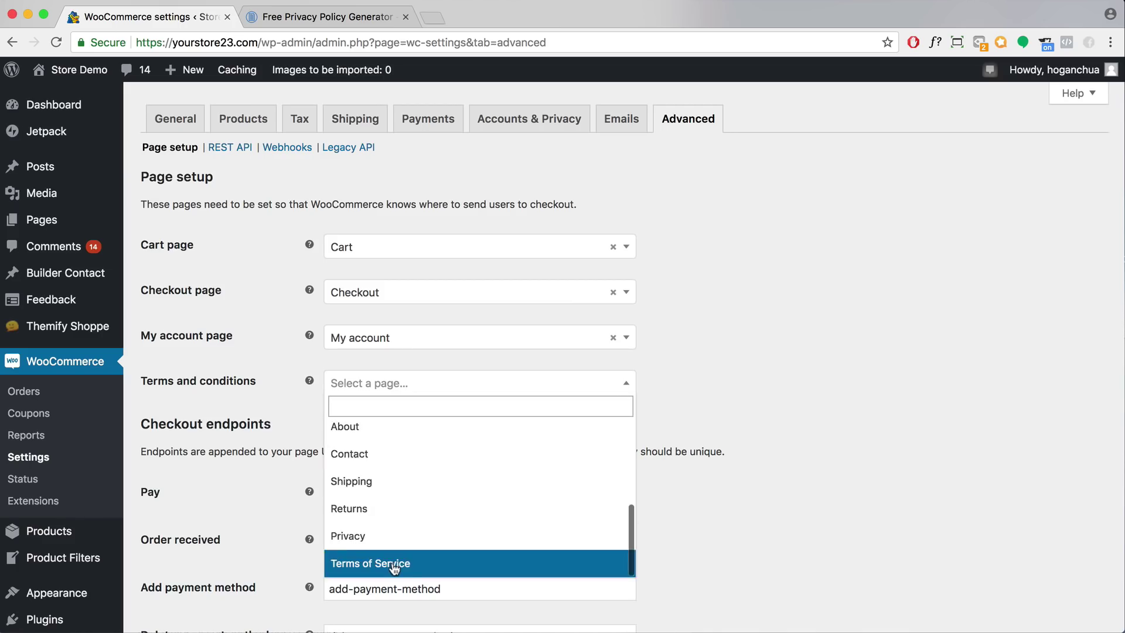
left_click(408, 561)
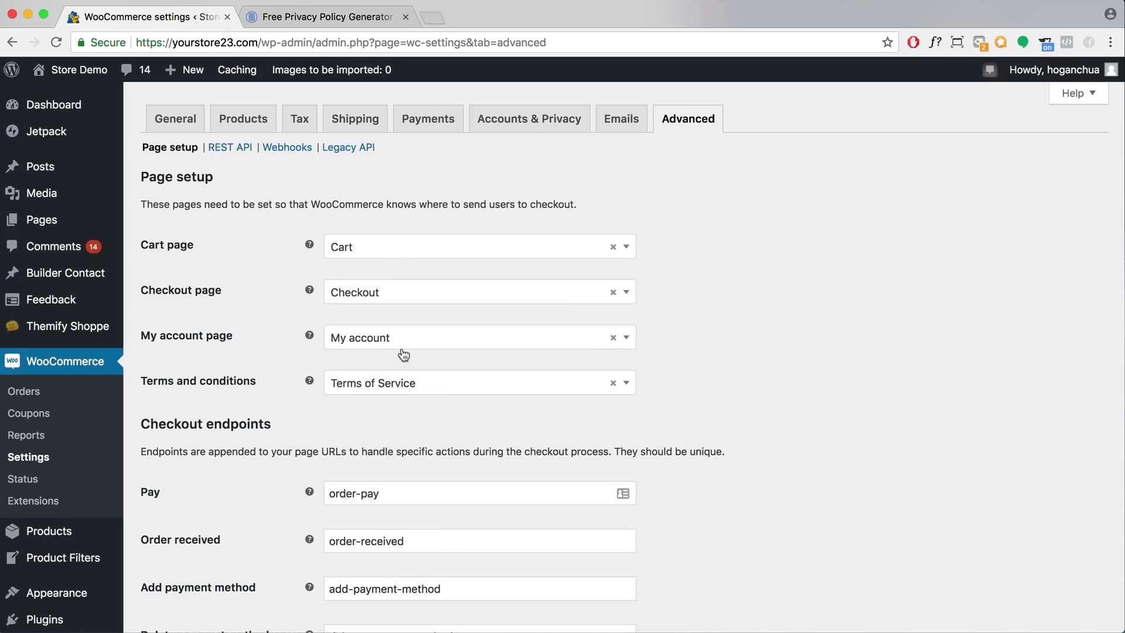
scroll(402, 349, "down", 10)
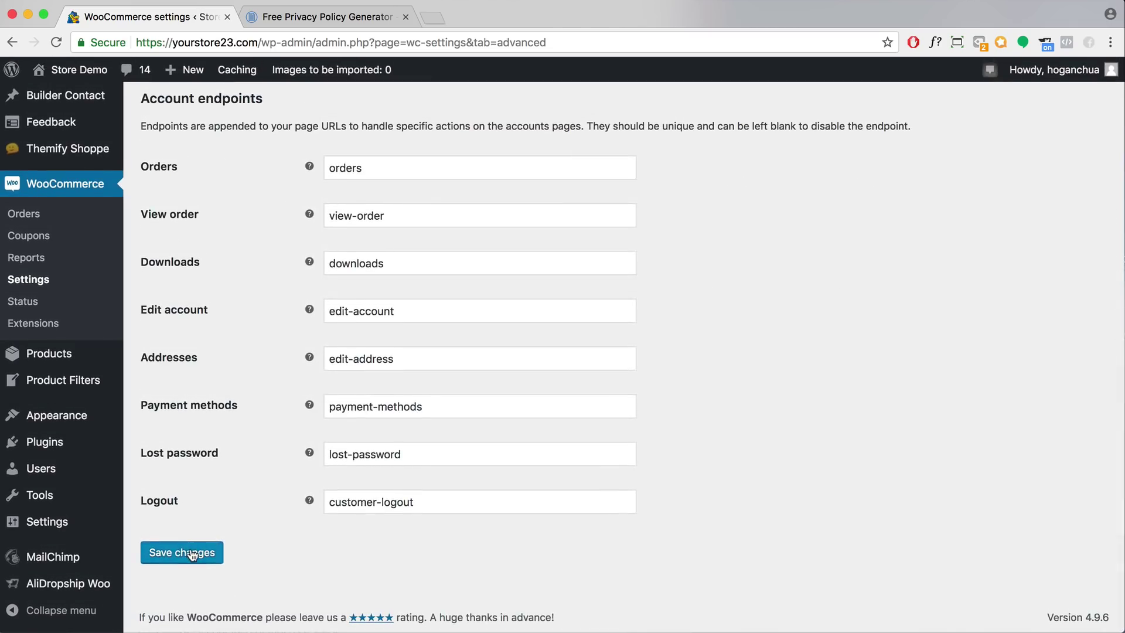
left_click(191, 554)
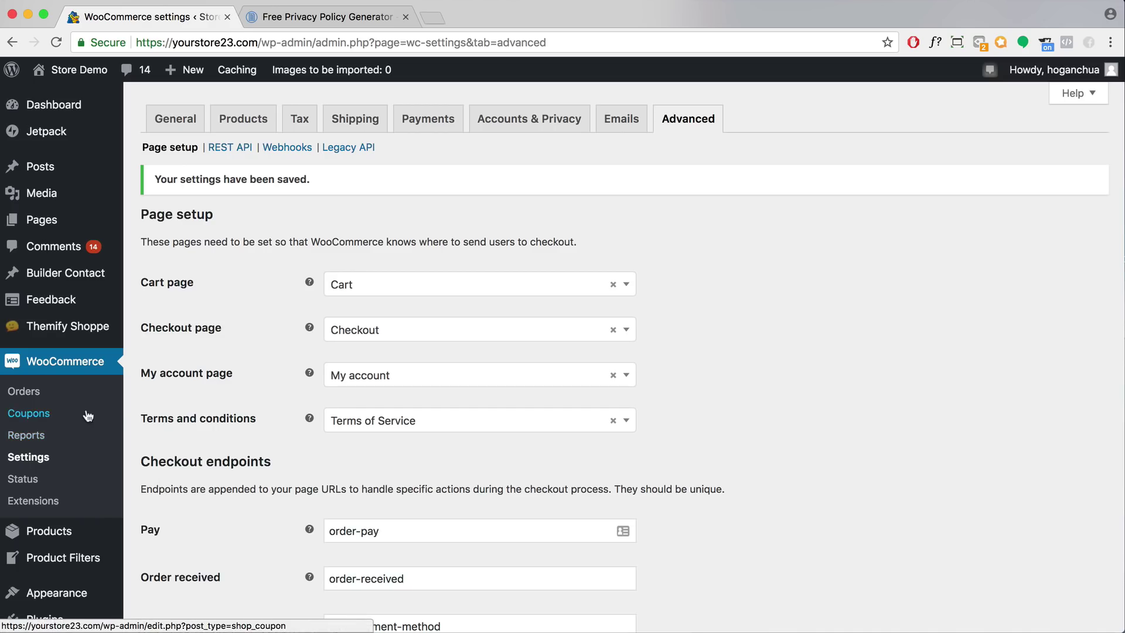
left_click(29, 414)
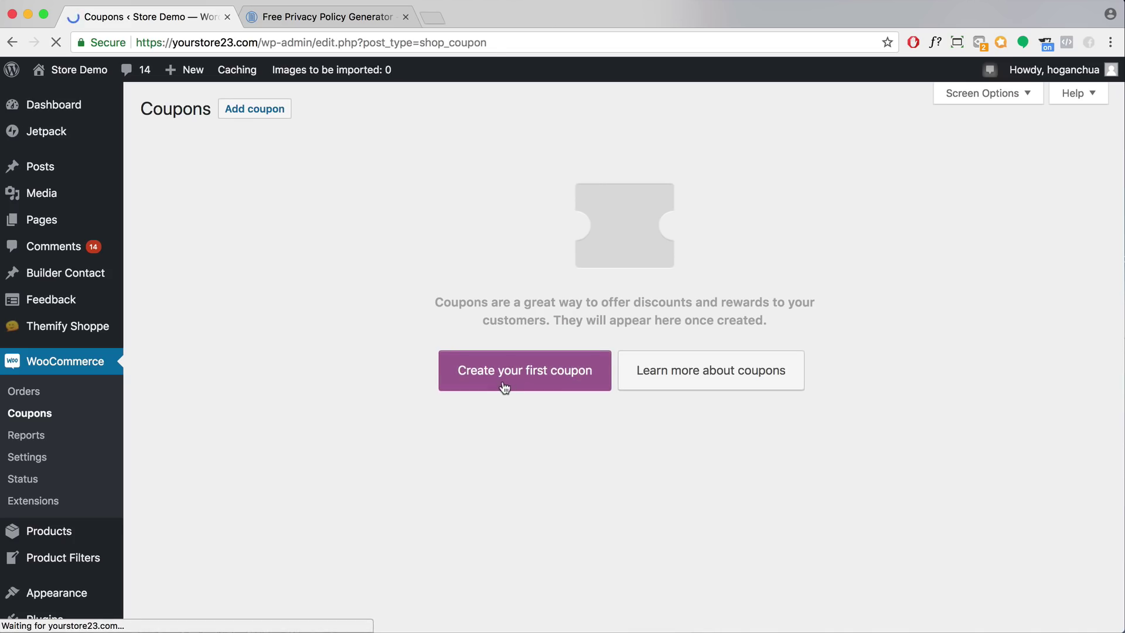
Start a new coupon with code jake20 as a percentage discount of 20
left_click(504, 388)
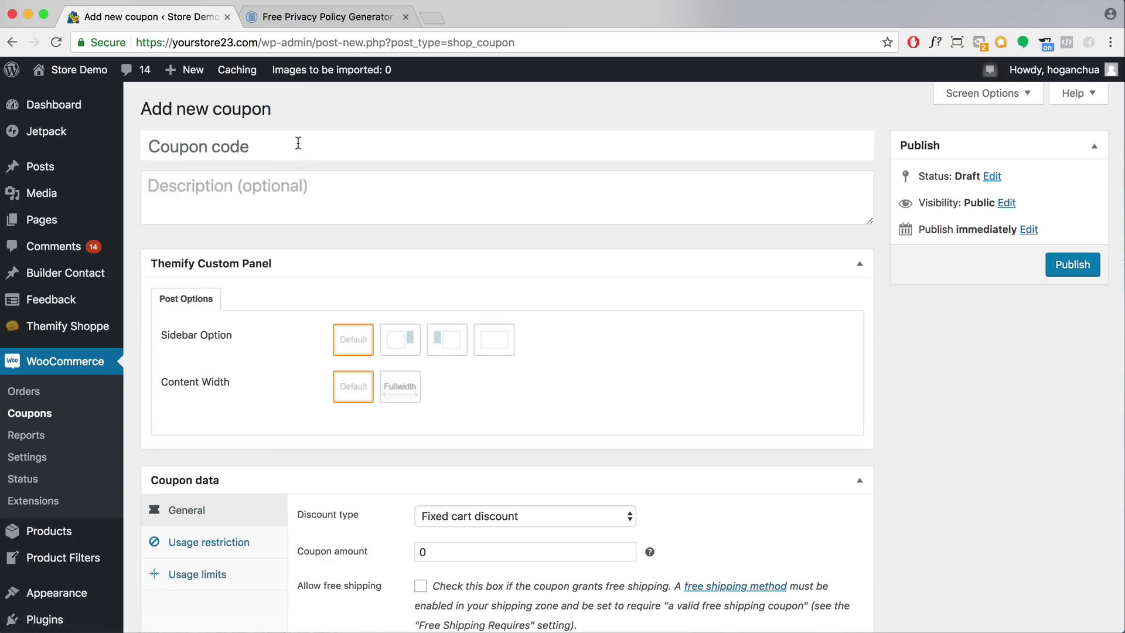
type("jake")
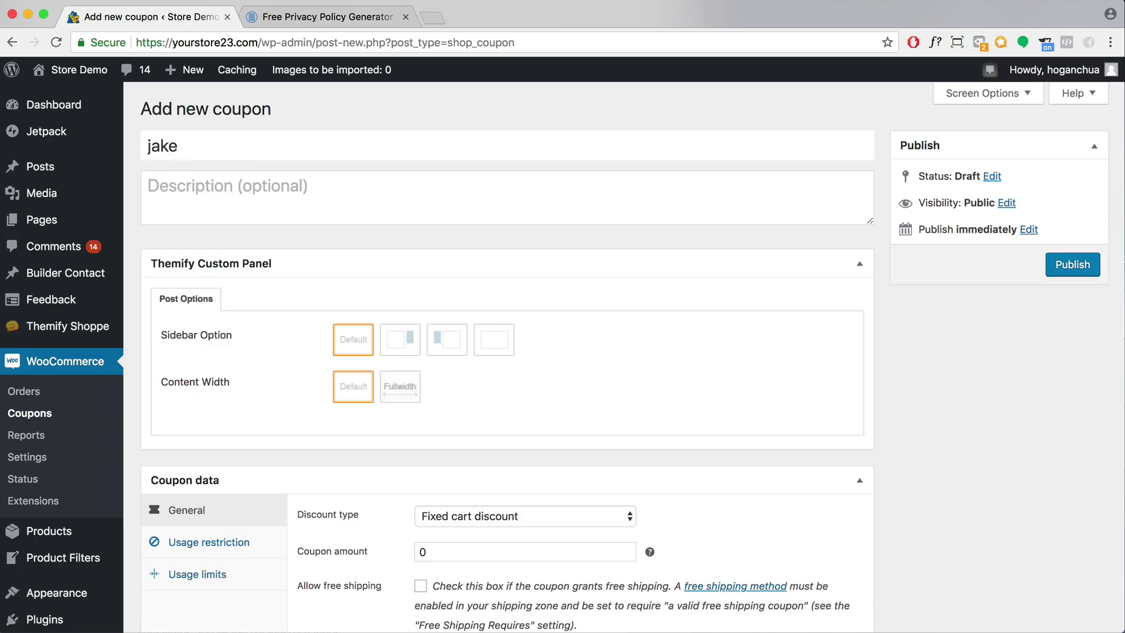
type("20")
scroll(352, 235, "down", 2)
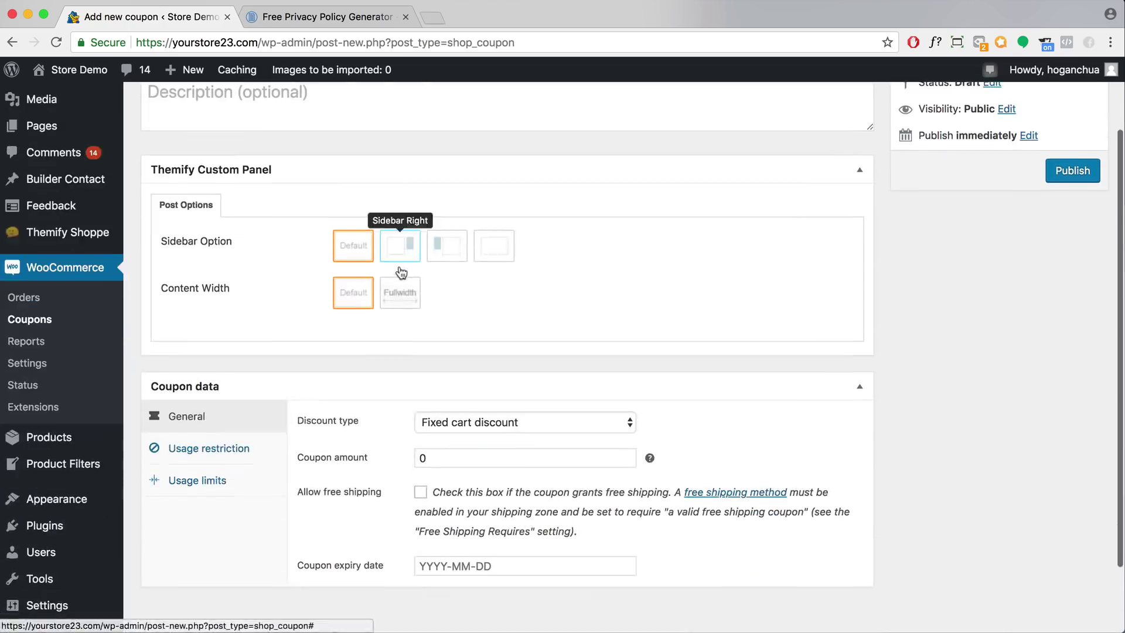
scroll(398, 266, "down", 2)
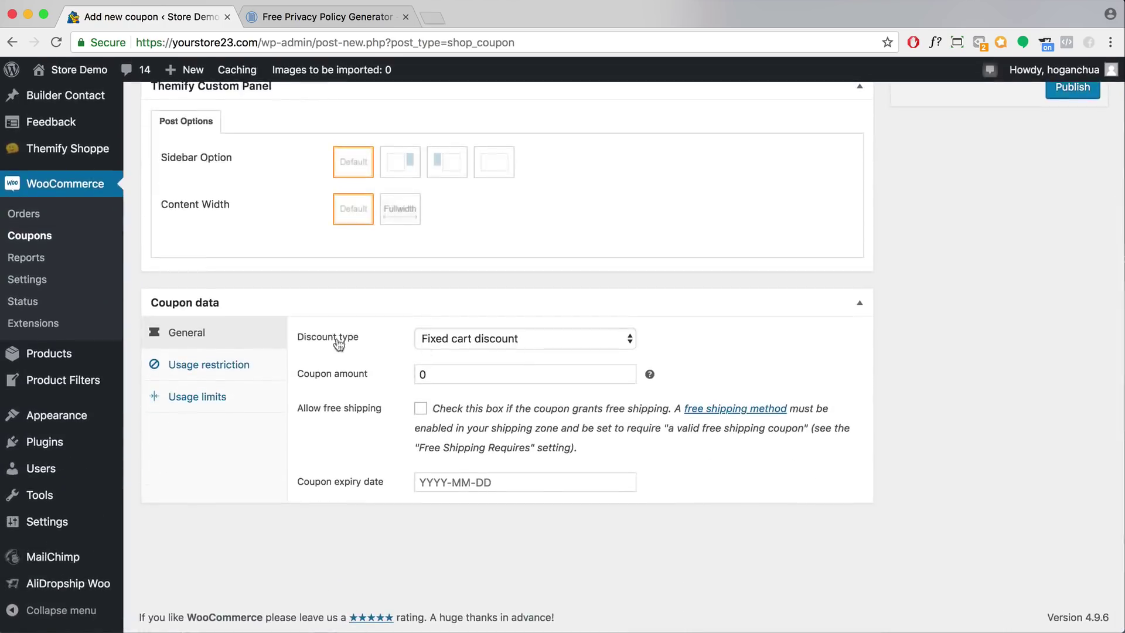
left_click(474, 340)
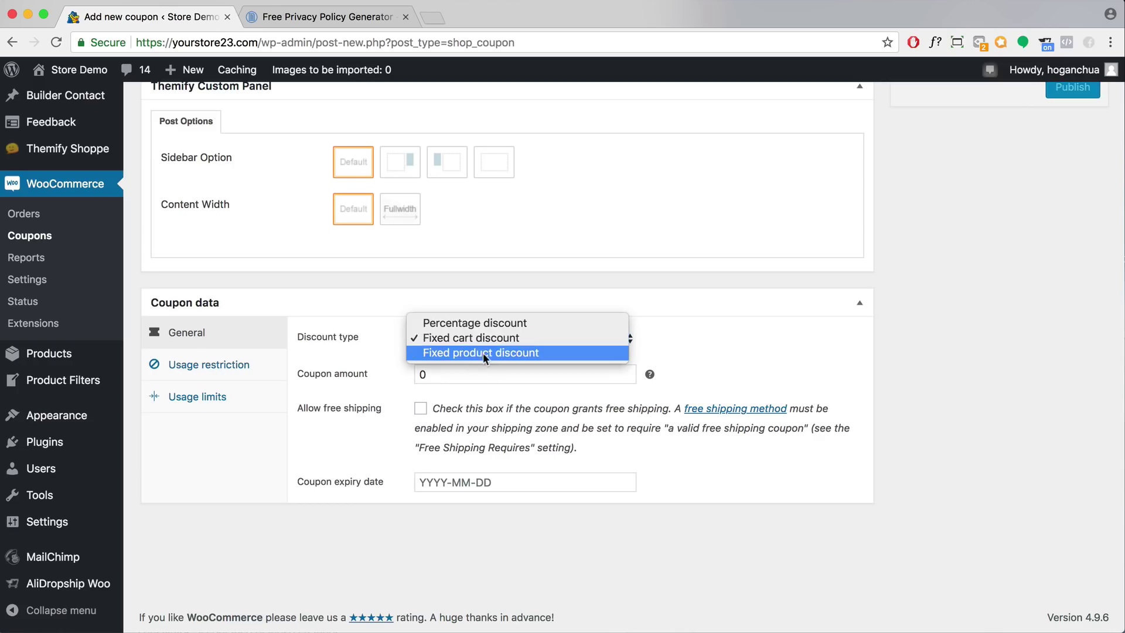
left_click(489, 323)
key("Tab")
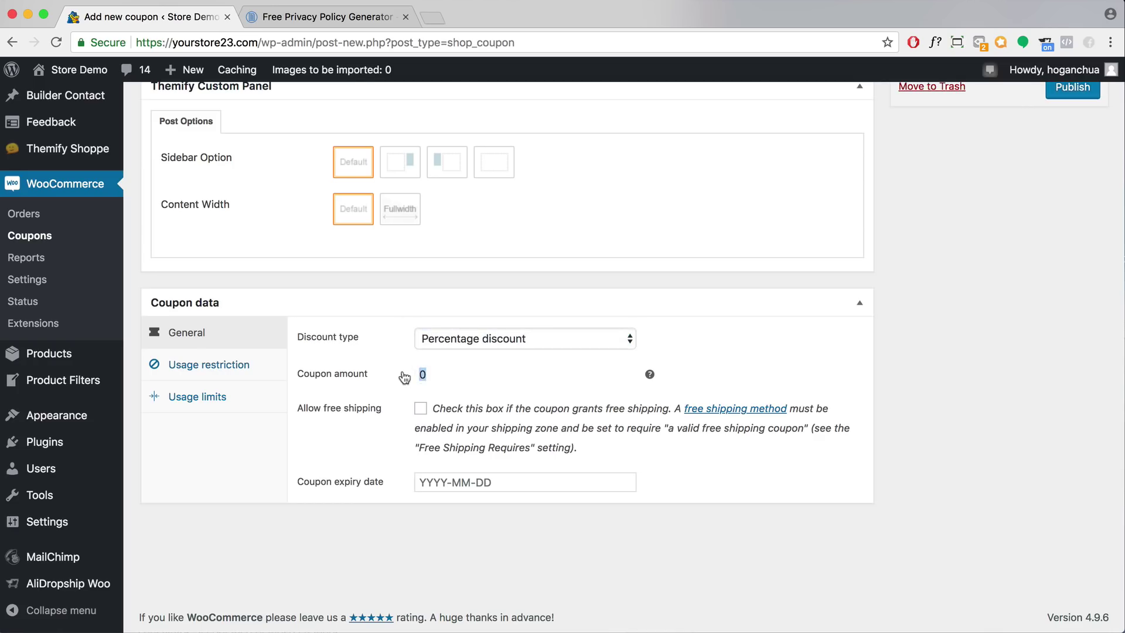
type("2")
Allow free shipping, set expiry to 2018-06-30, check usage restrictions and limits, and publish
scroll(422, 301, "up", 3)
scroll(381, 314, "down", 3)
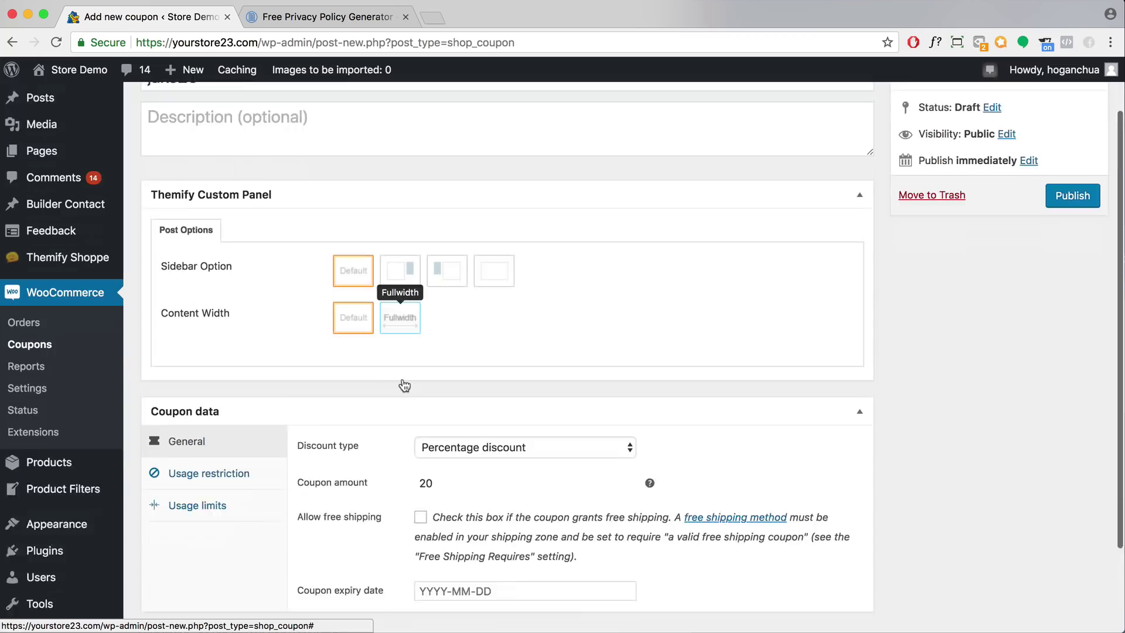
scroll(440, 433, "up", 3)
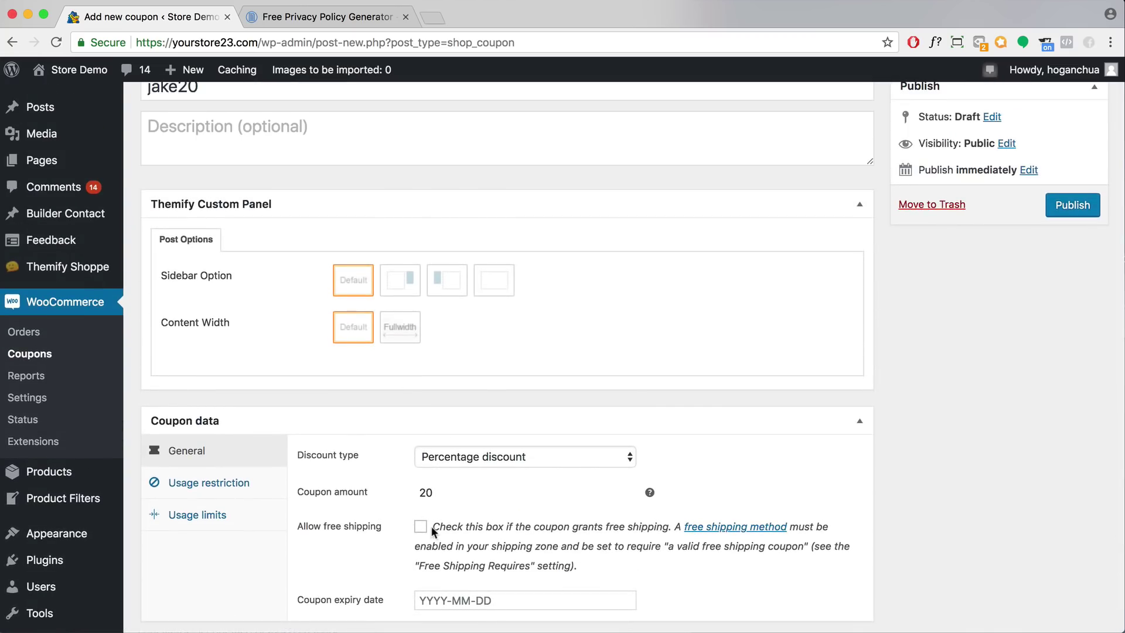
scroll(416, 480, "down", 3)
left_click(421, 432)
left_click(473, 509)
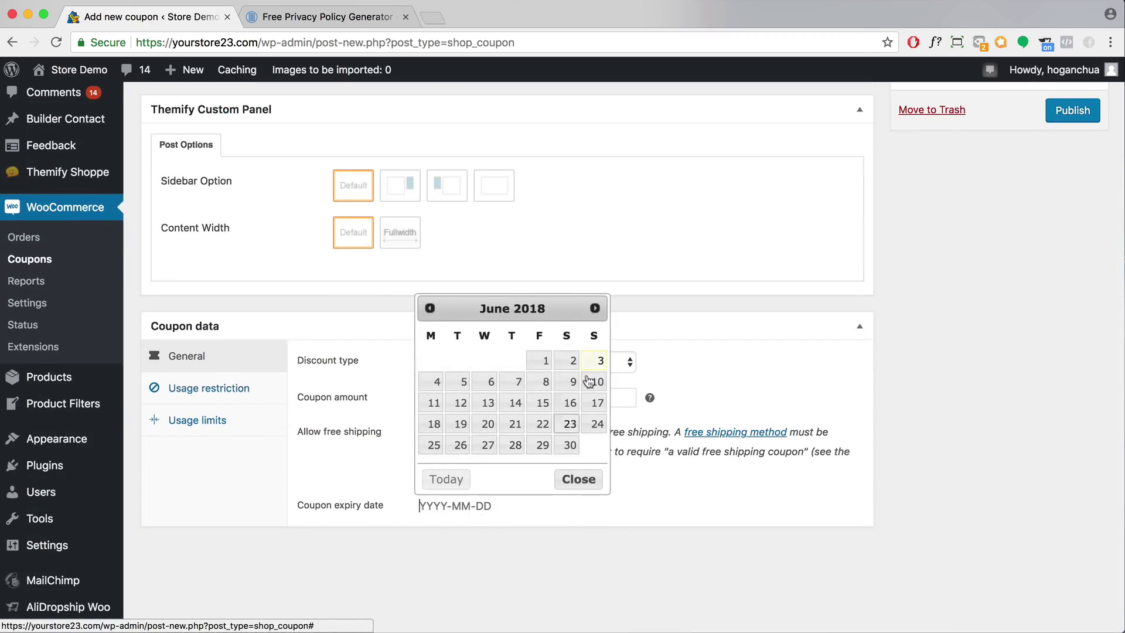
left_click(567, 446)
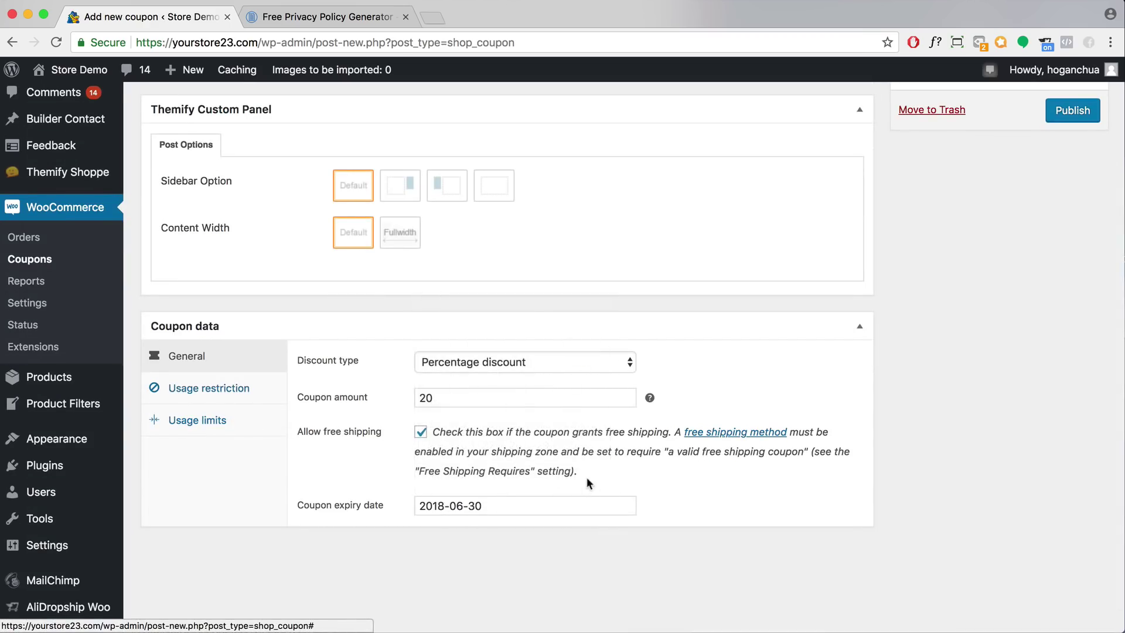
left_click(238, 393)
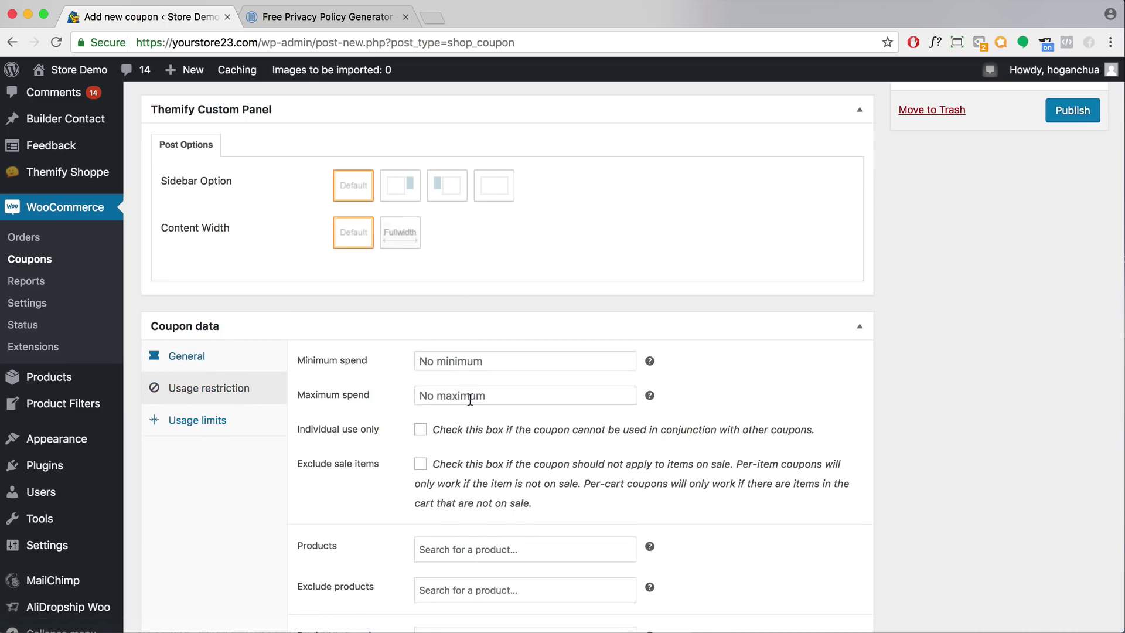
scroll(470, 400, "down", 5)
left_click(221, 244)
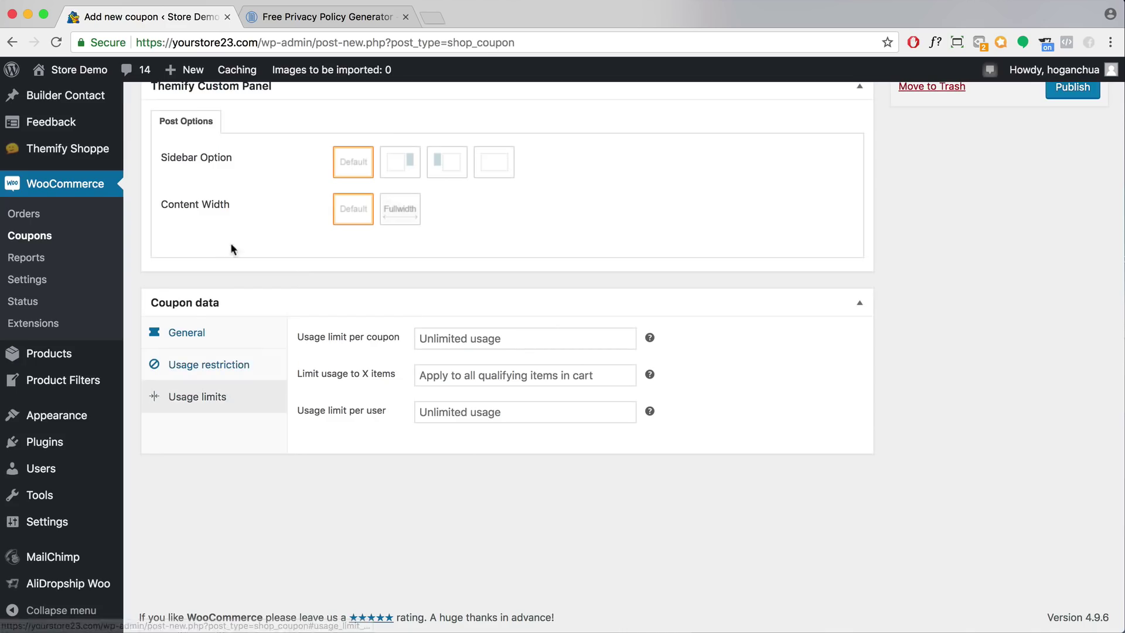
scroll(612, 368, "up", 5)
left_click(1067, 267)
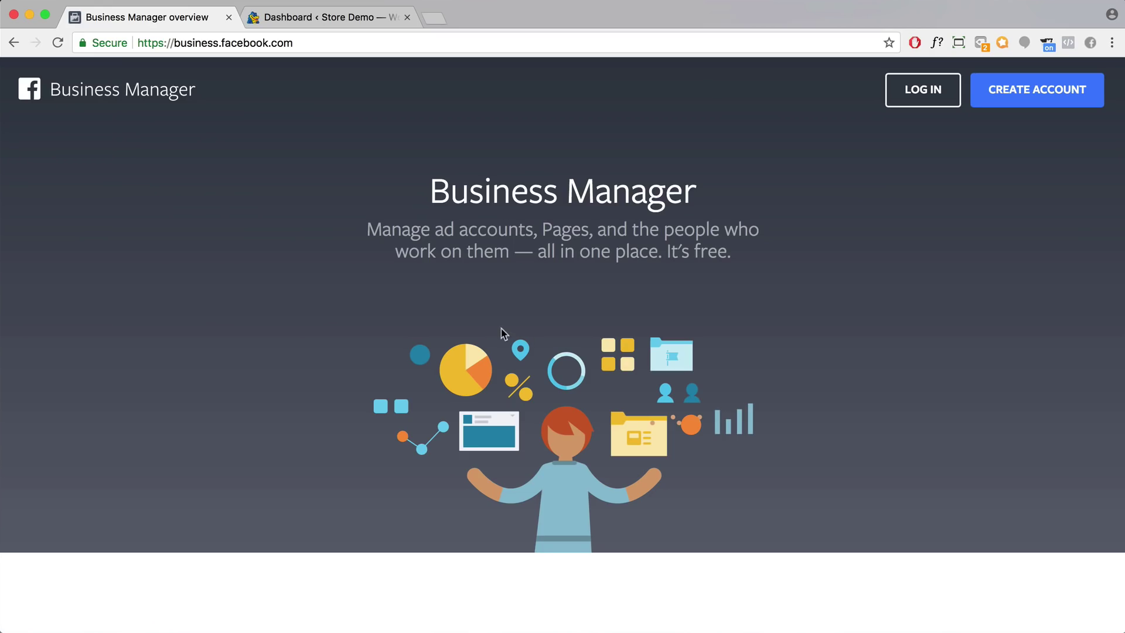
Sign in to Facebook from the Business Manager page
left_click_drag(303, 43, 151, 44)
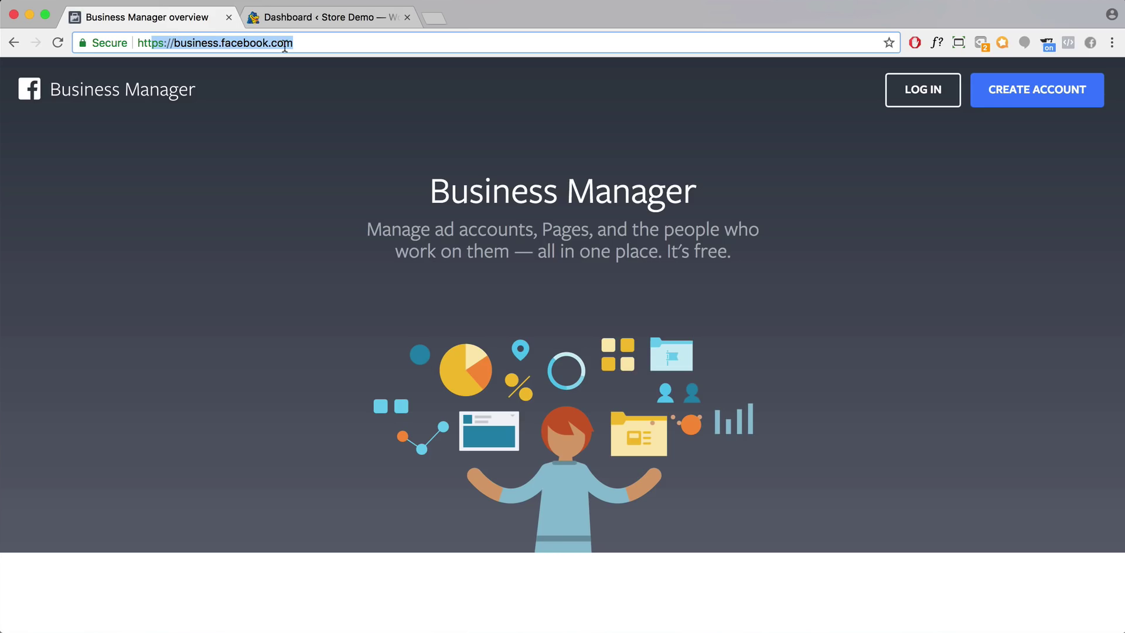
left_click(1017, 100)
left_click(668, 230)
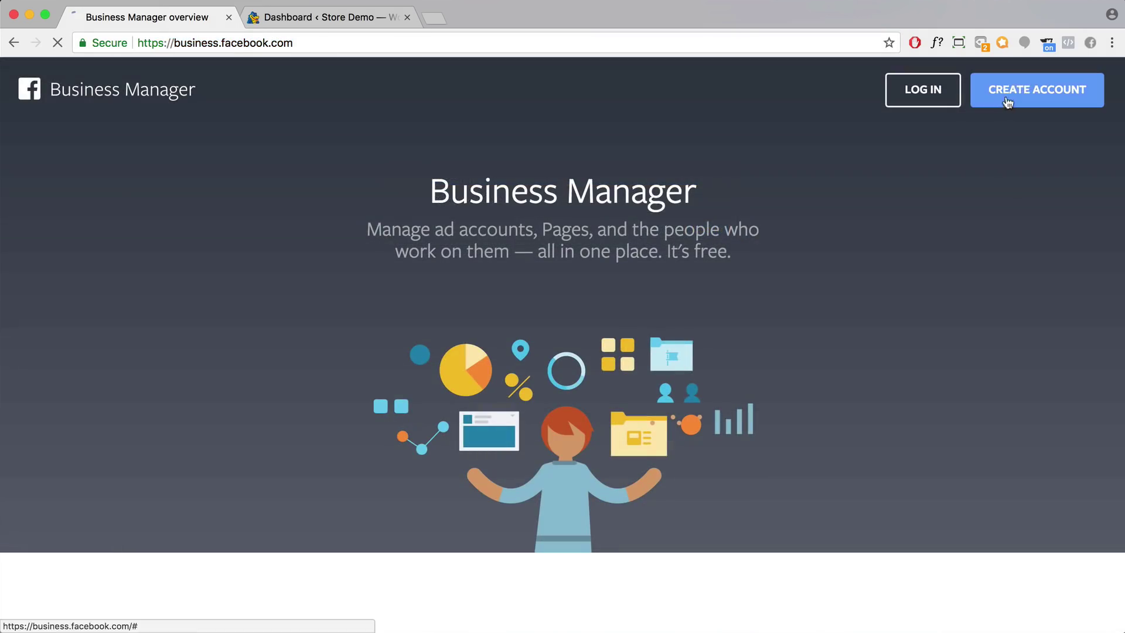
left_click(930, 92)
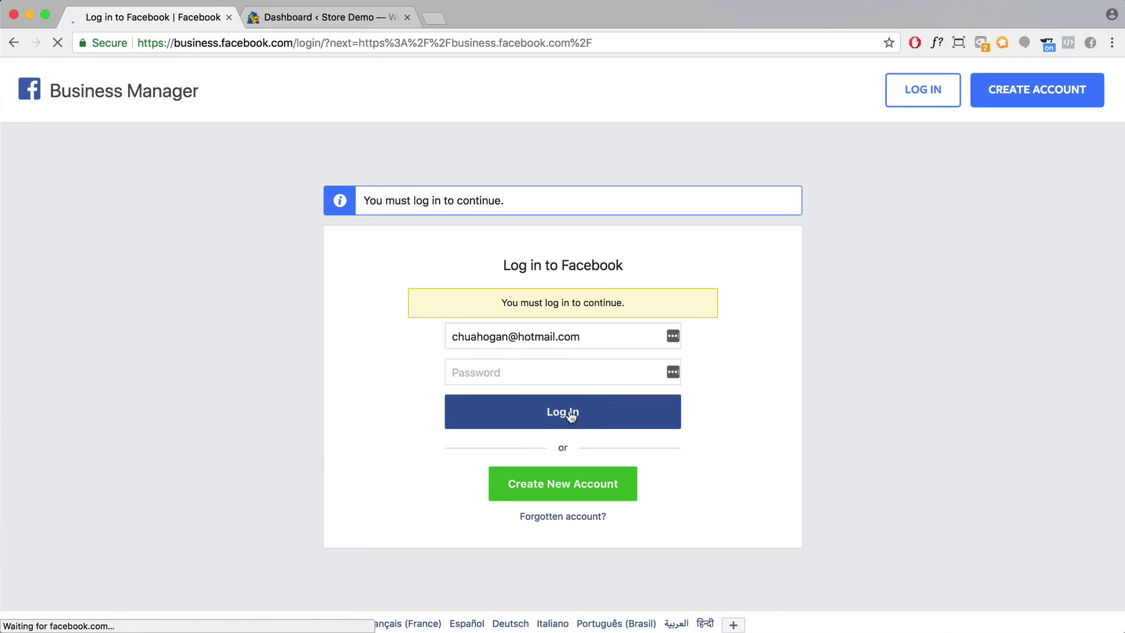
left_click(556, 410)
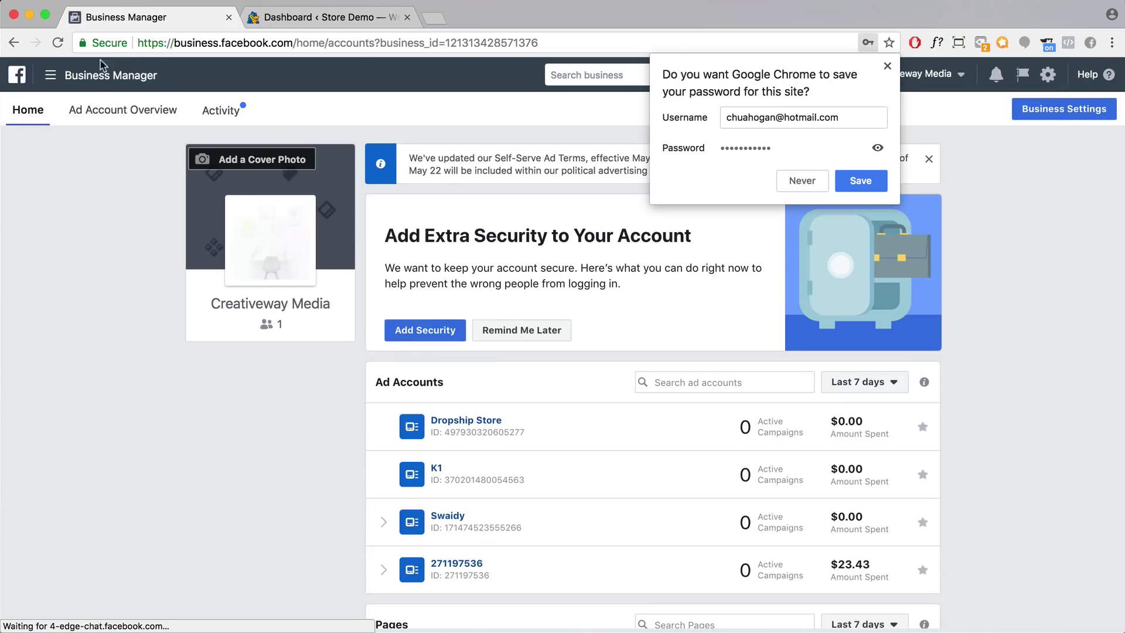
left_click(887, 66)
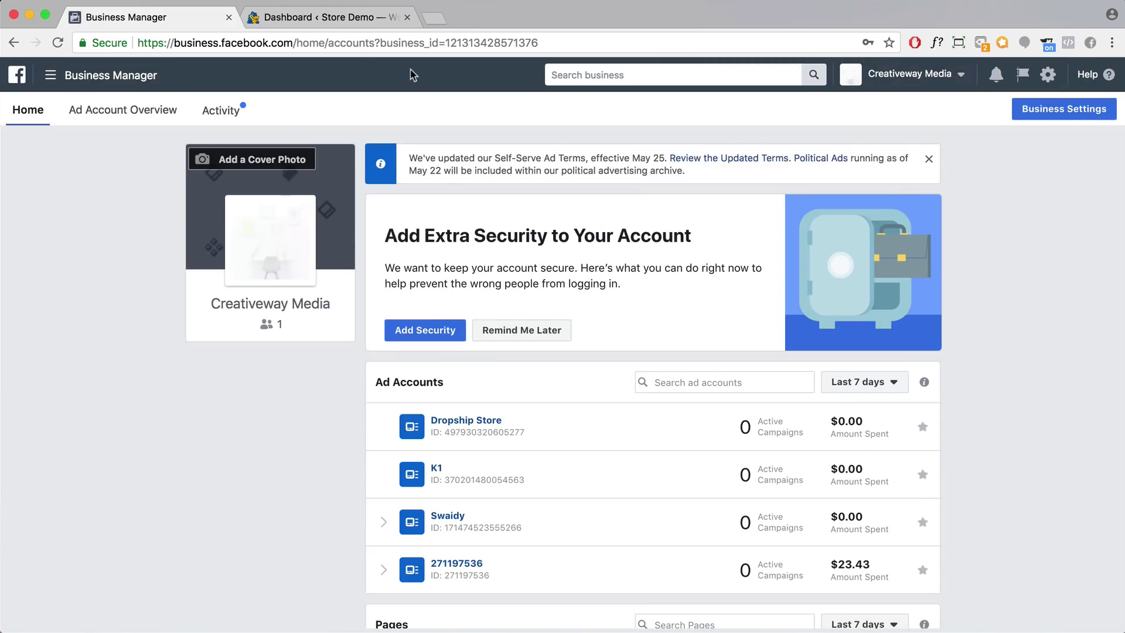
Create the Your Store 23 ad account paid with the saved Visa card, granting access
left_click(50, 77)
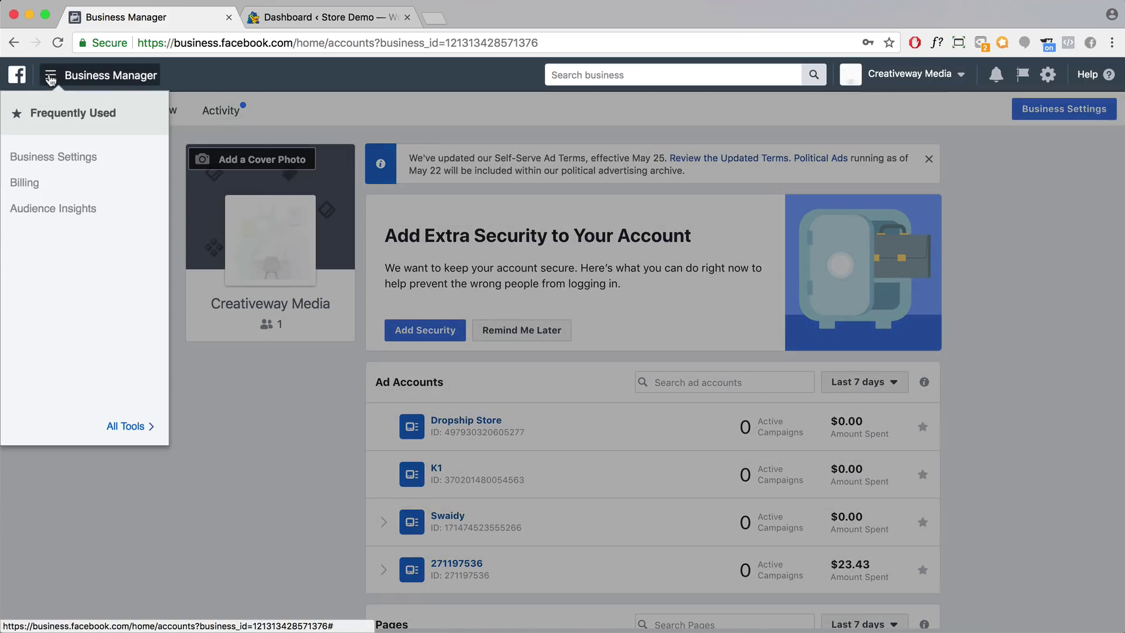
left_click(68, 160)
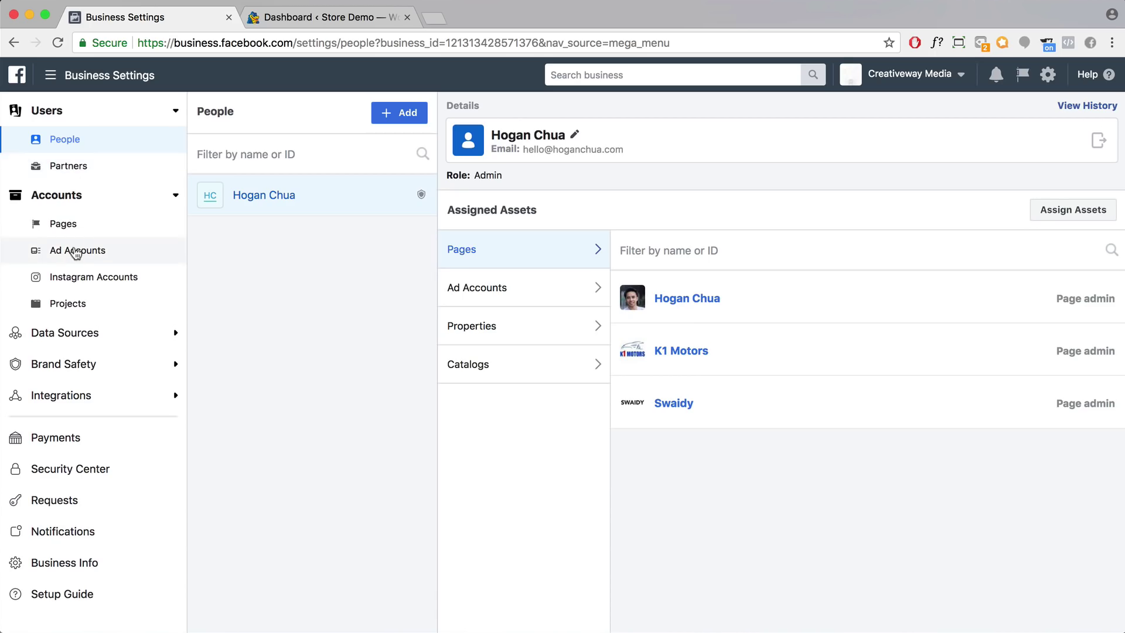
left_click(73, 252)
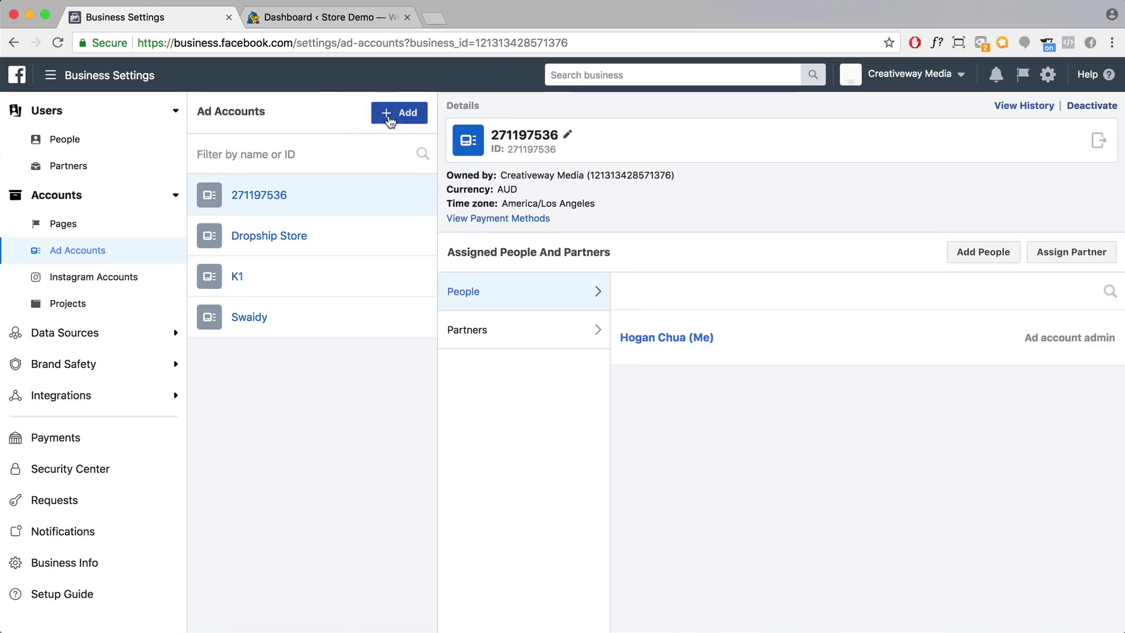
left_click(392, 113)
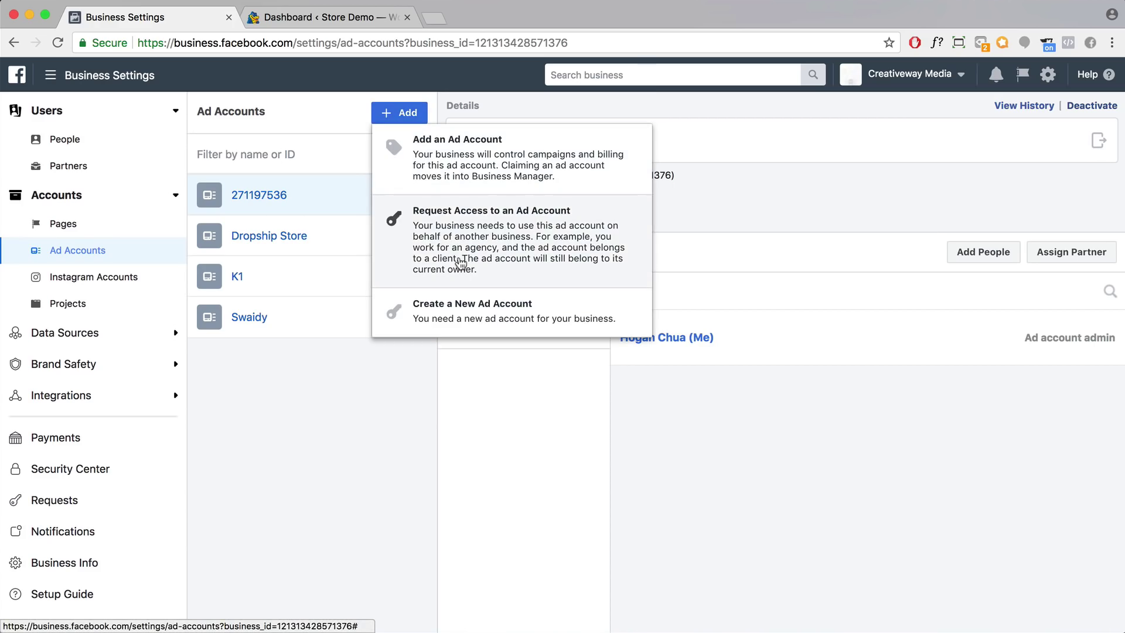
left_click(459, 316)
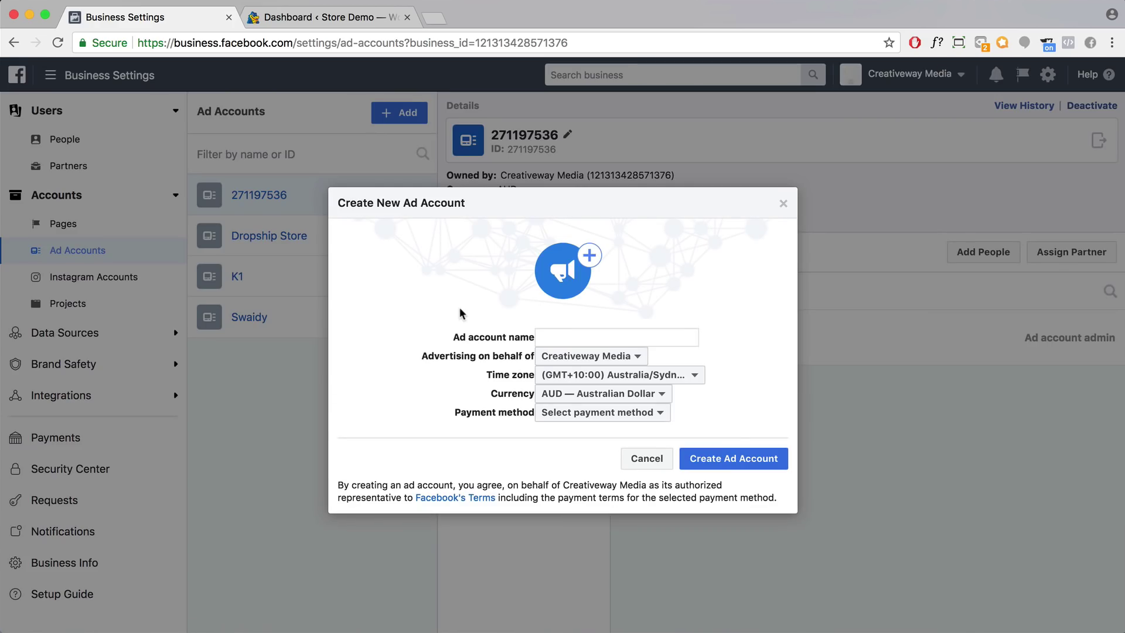
left_click(561, 336)
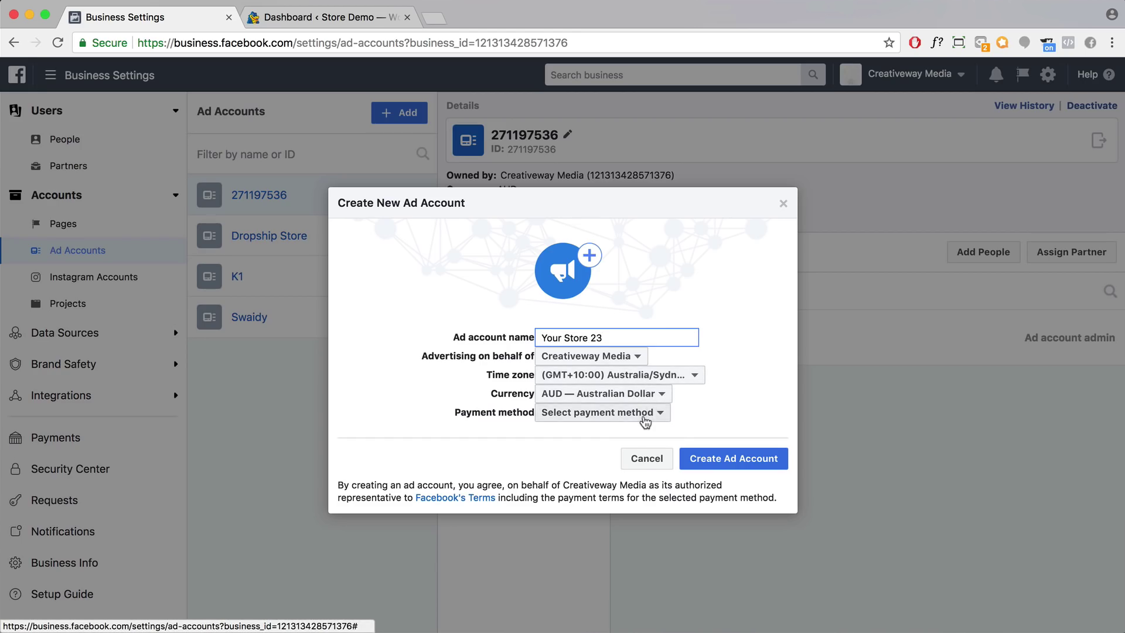
left_click(647, 413)
left_click(619, 472)
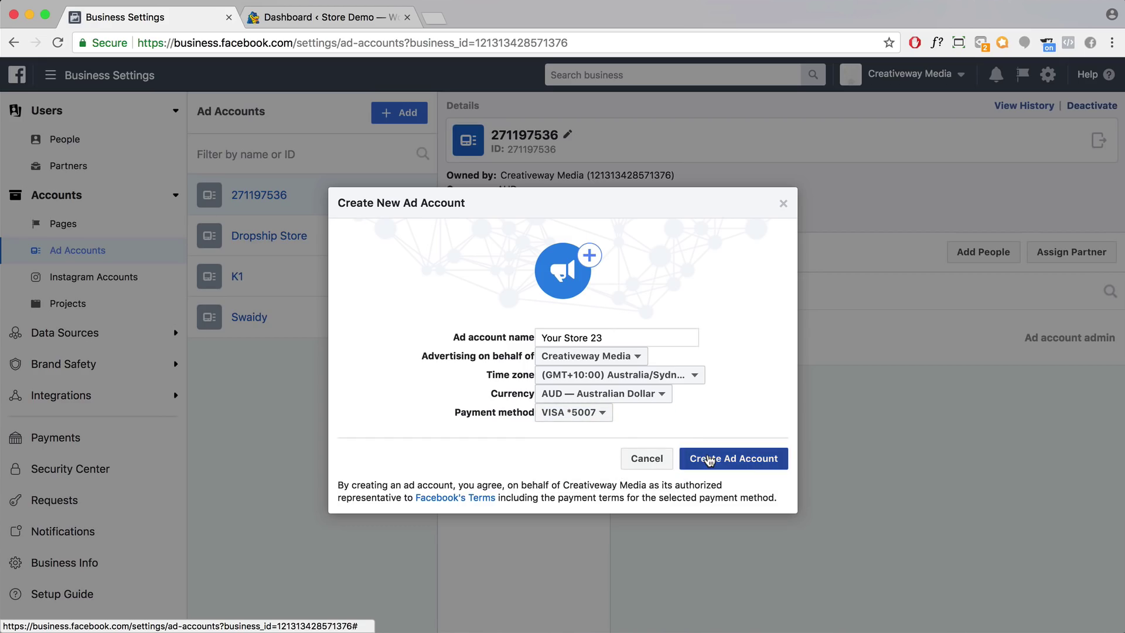
left_click(717, 459)
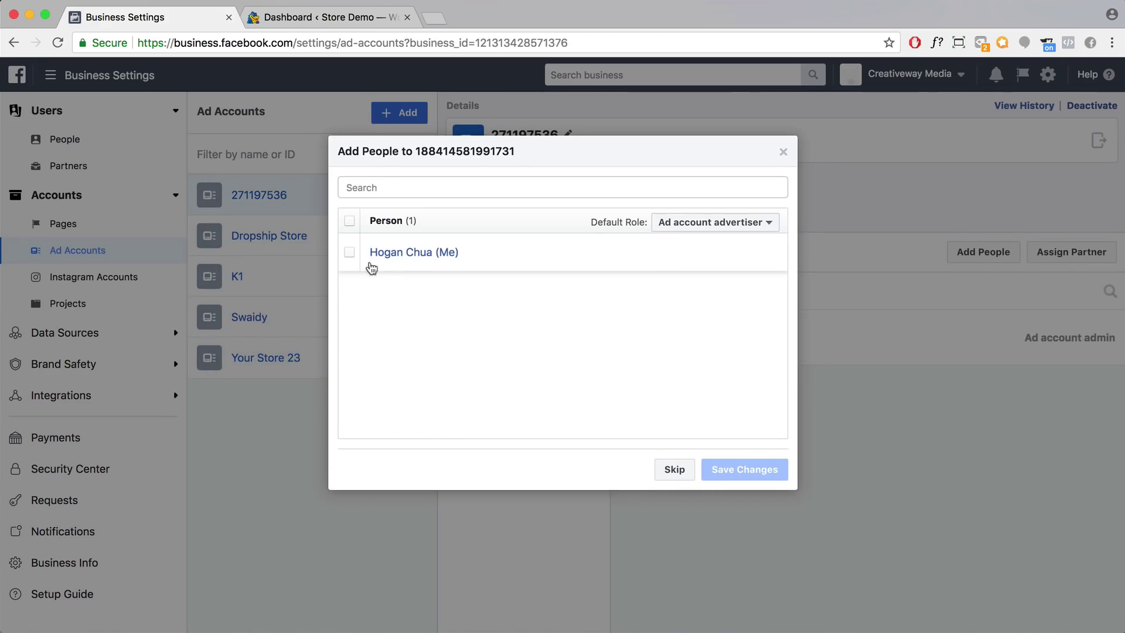
left_click(350, 253)
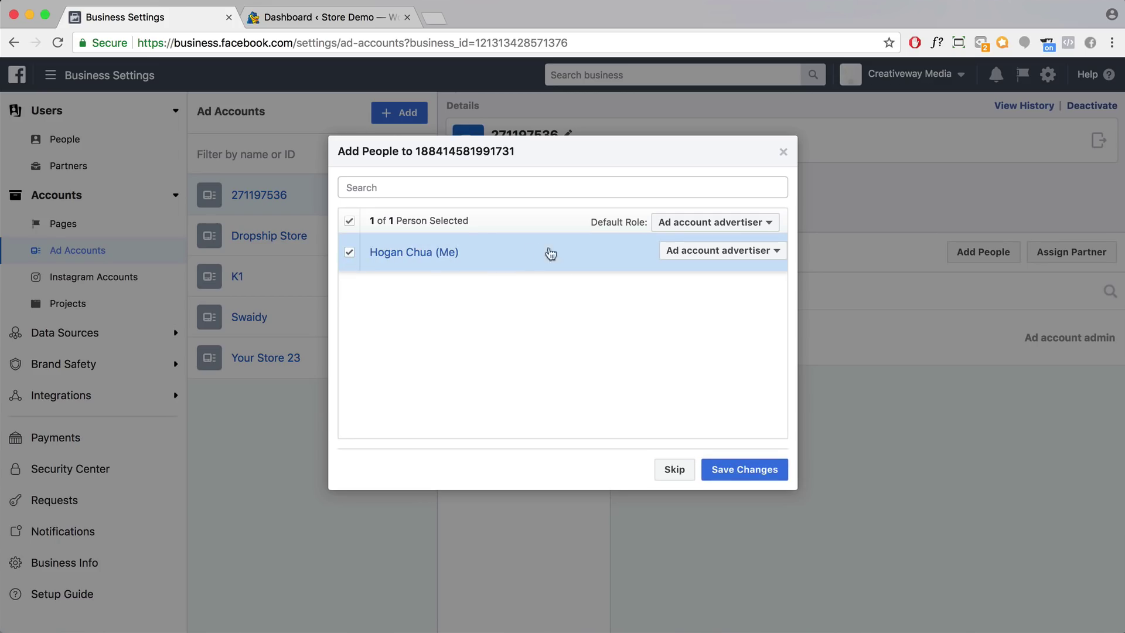
left_click(742, 478)
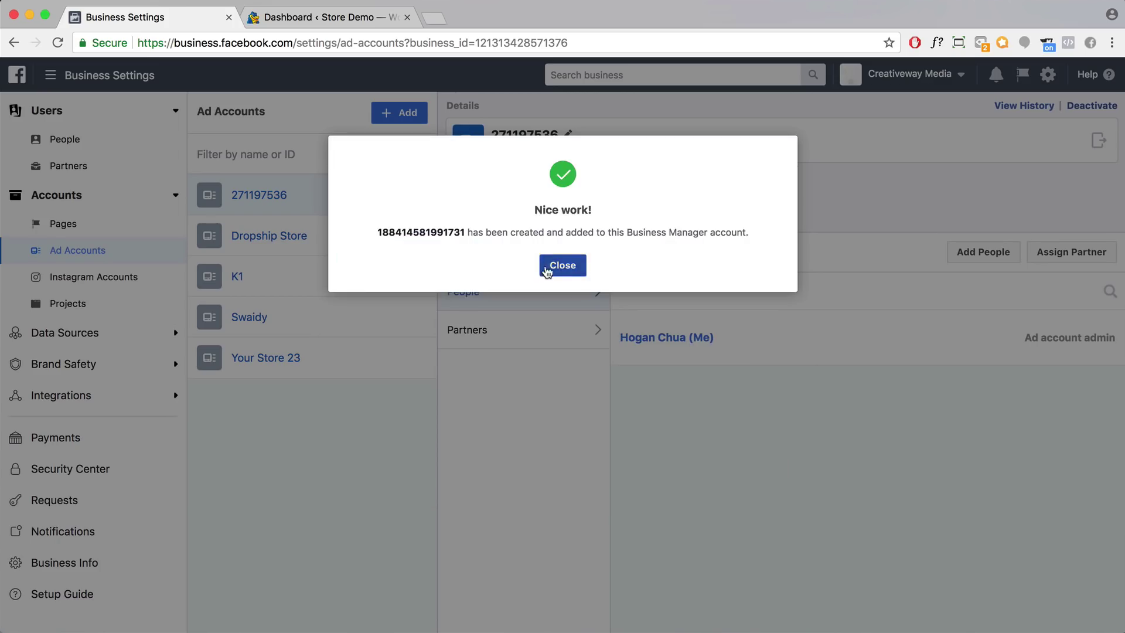
left_click(552, 266)
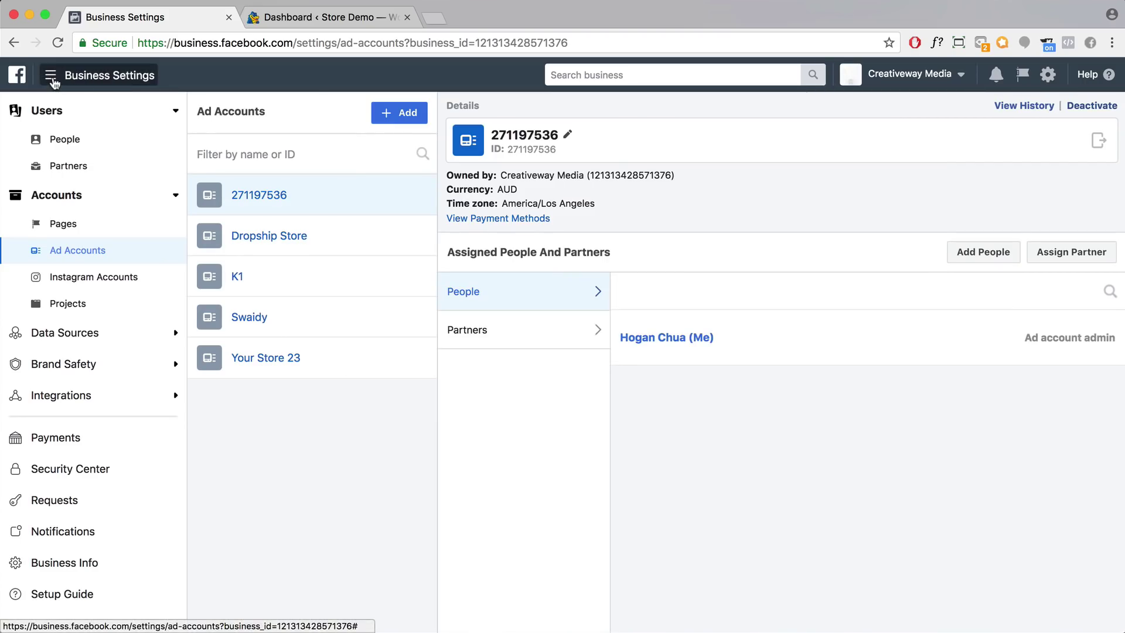
On the Pixels page, switch to Your Store 23 and create a pixel with its default name
left_click(51, 82)
mouse_move(123, 428)
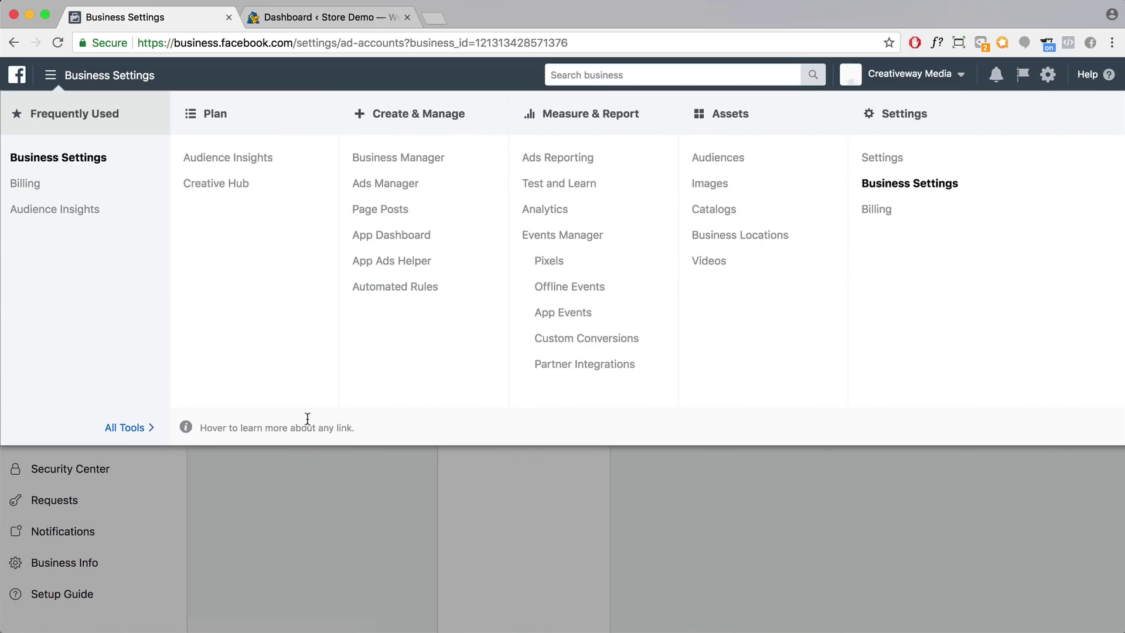
left_click(554, 262)
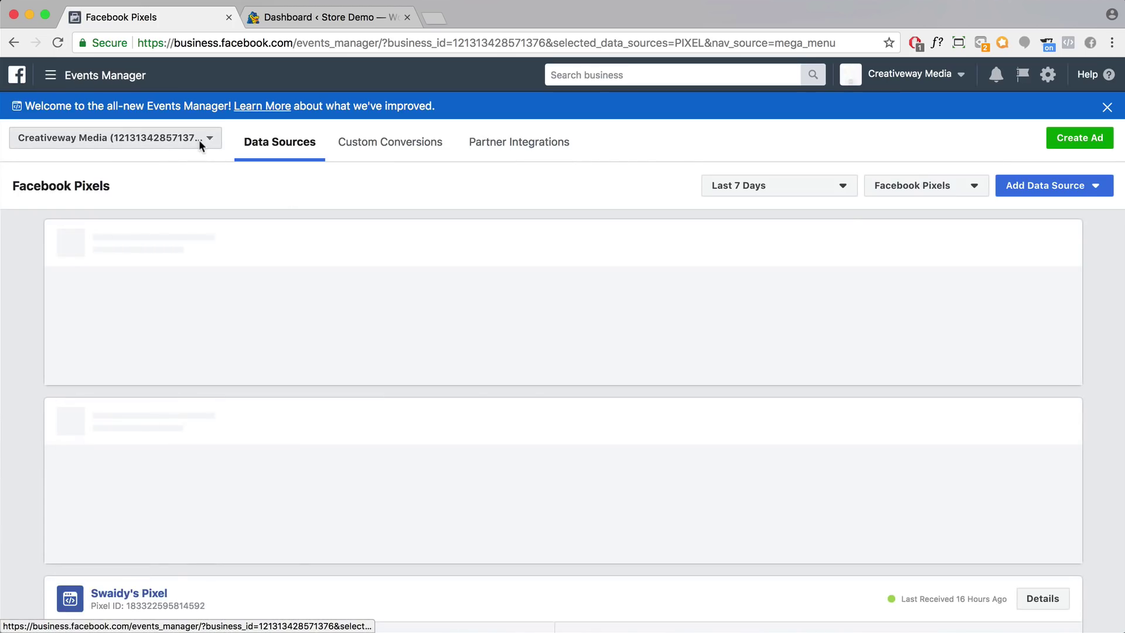
left_click(199, 140)
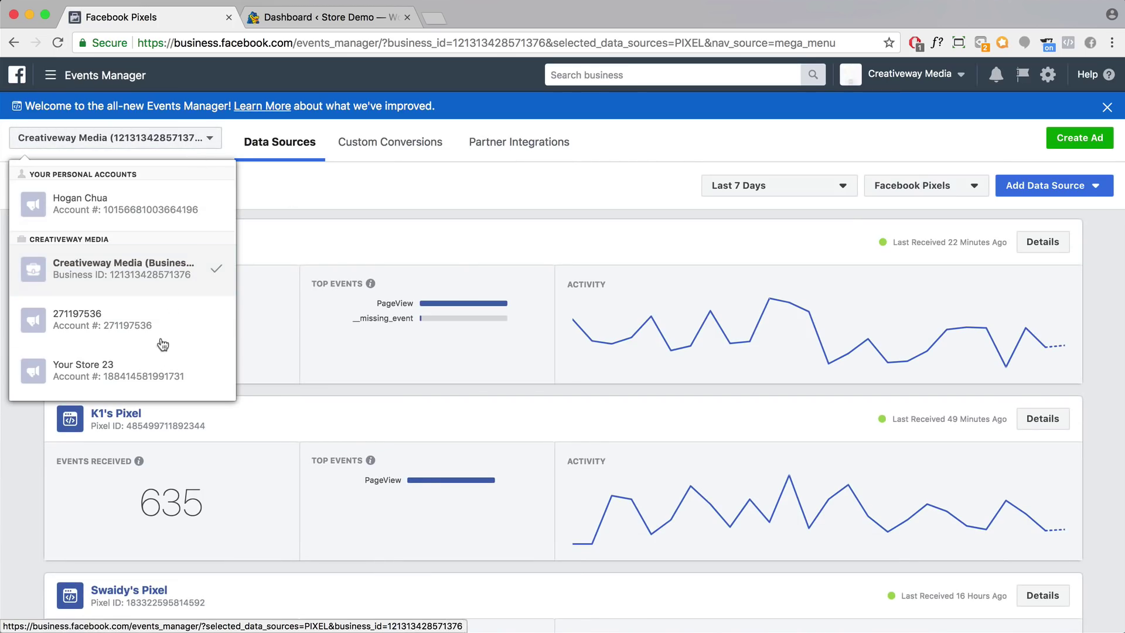
scroll(161, 352, "down", 3)
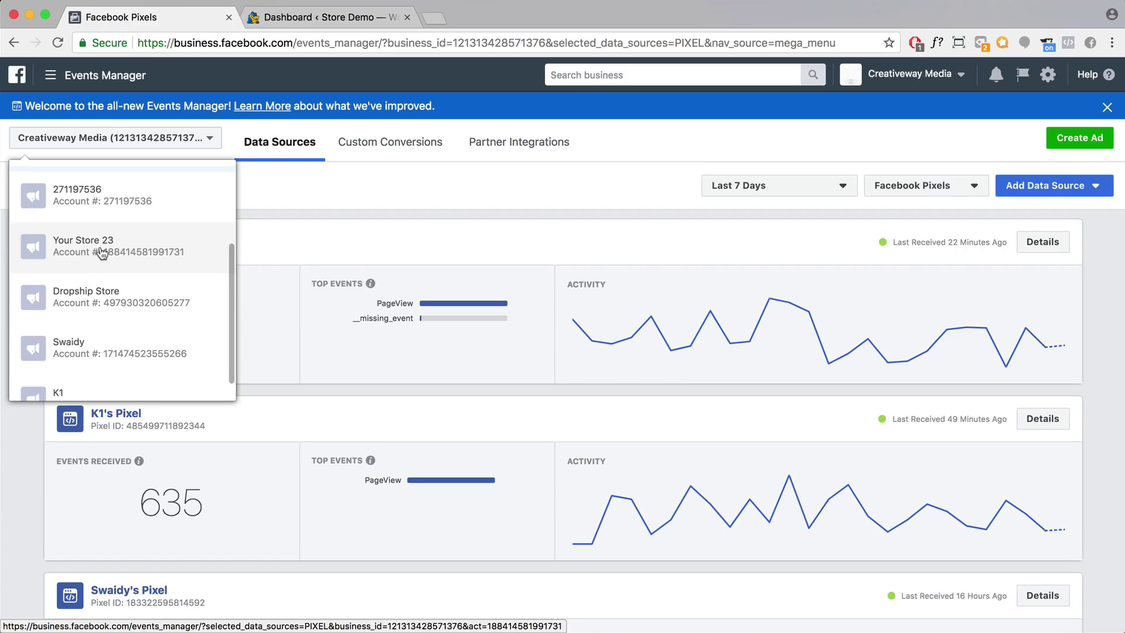
left_click(108, 253)
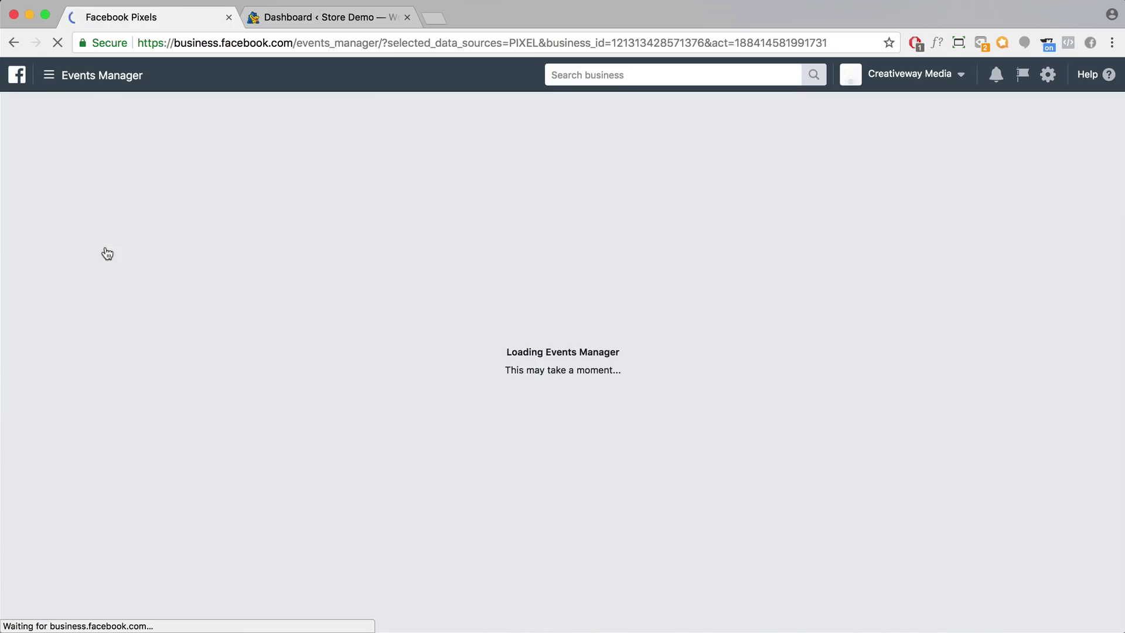
scroll(622, 297, "down", 1)
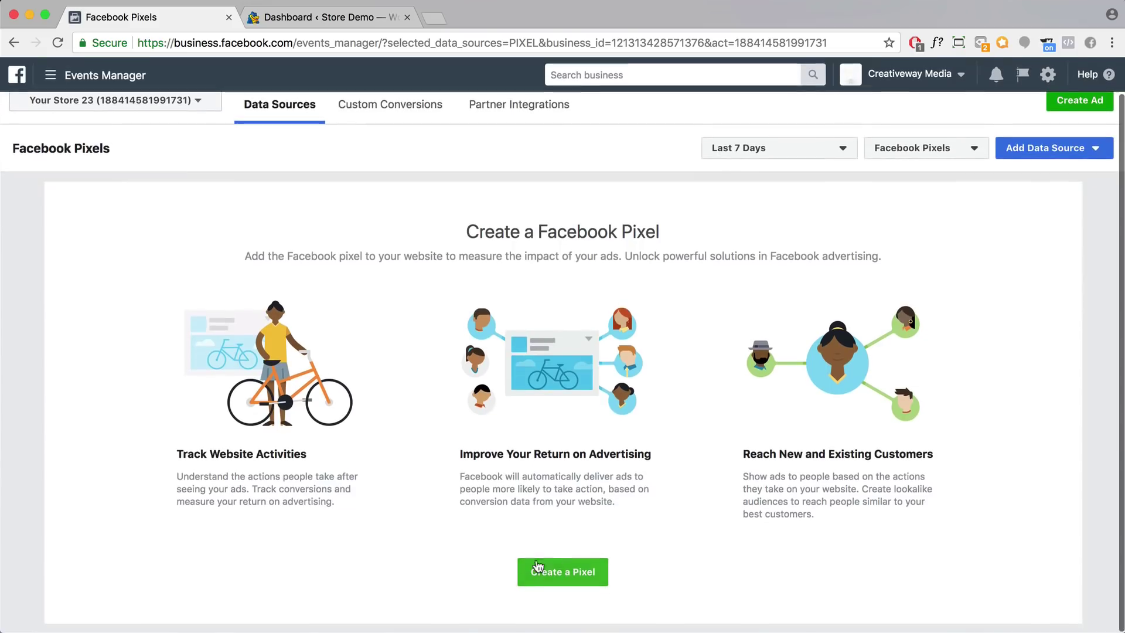
left_click(559, 572)
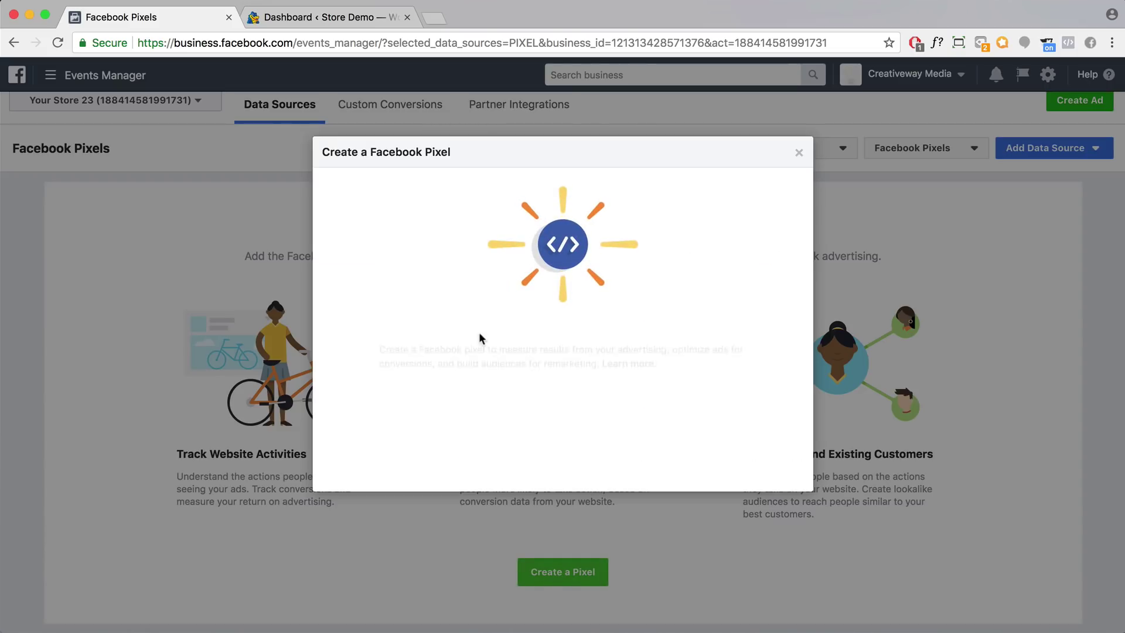
left_click_drag(569, 374, 458, 375)
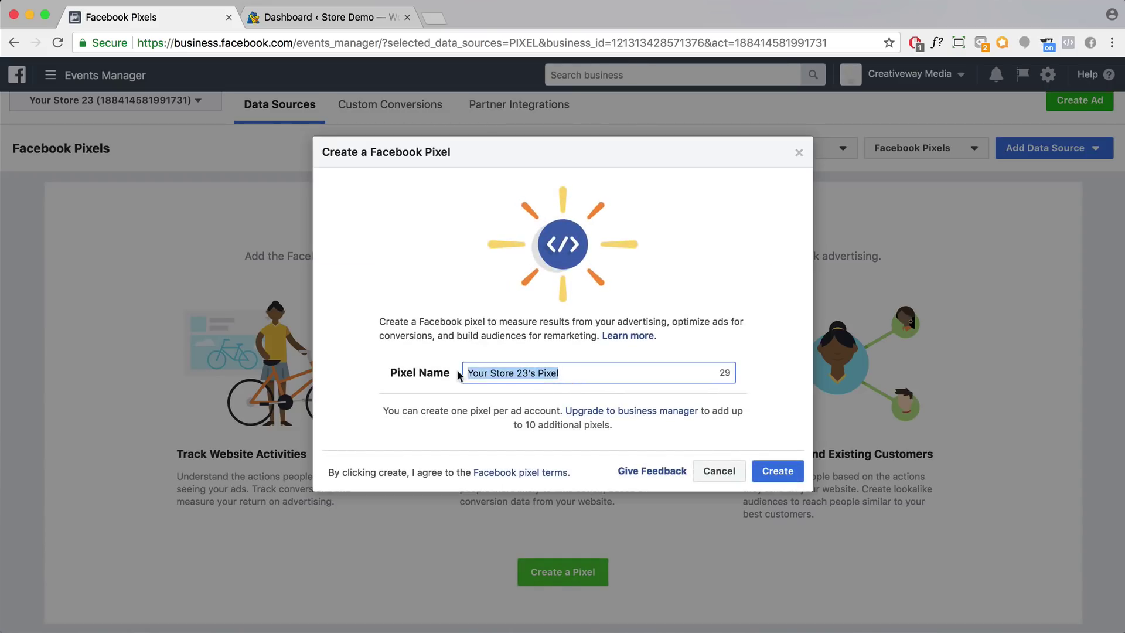
left_click(778, 472)
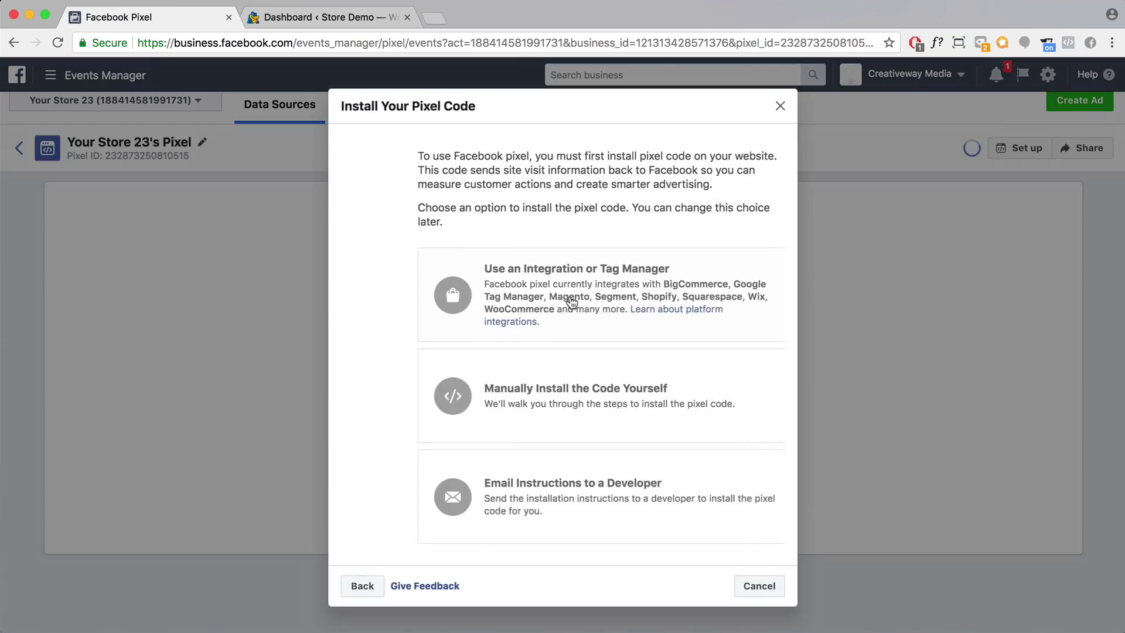
Choose manual installation and copy the pixel code
scroll(506, 389, "down", 1)
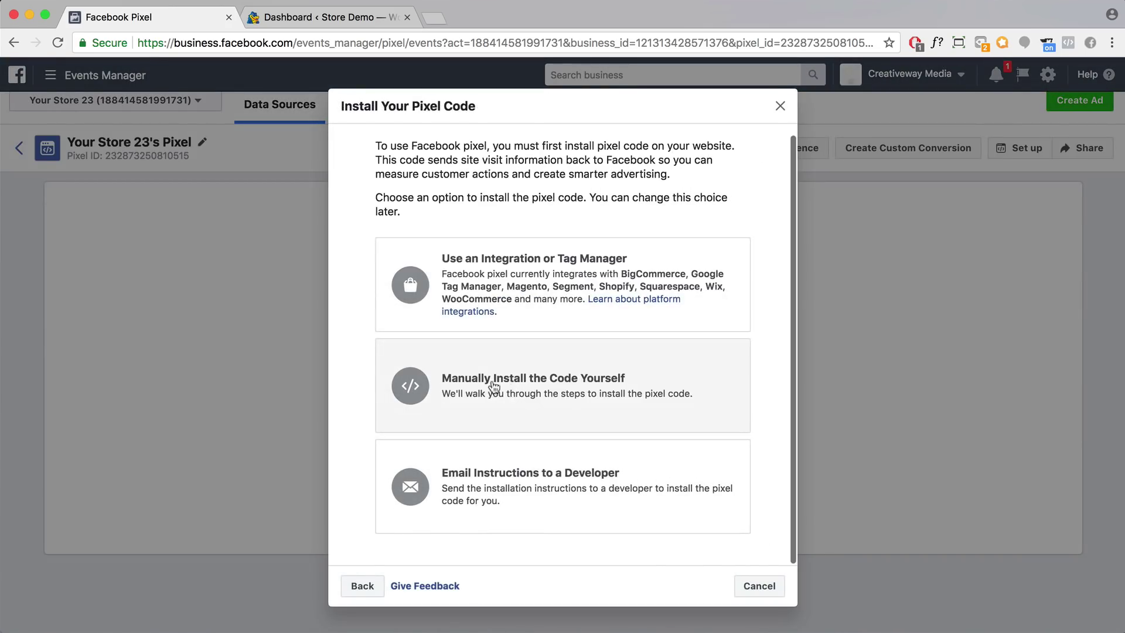
left_click(559, 382)
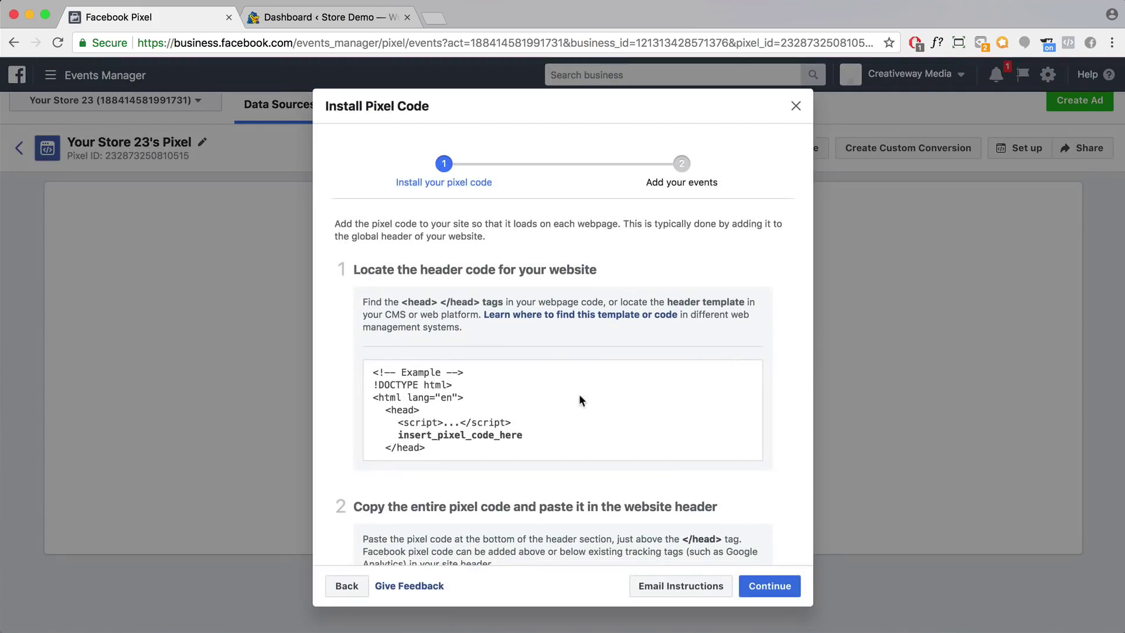
scroll(580, 396, "down", 5)
scroll(585, 363, "up", 3)
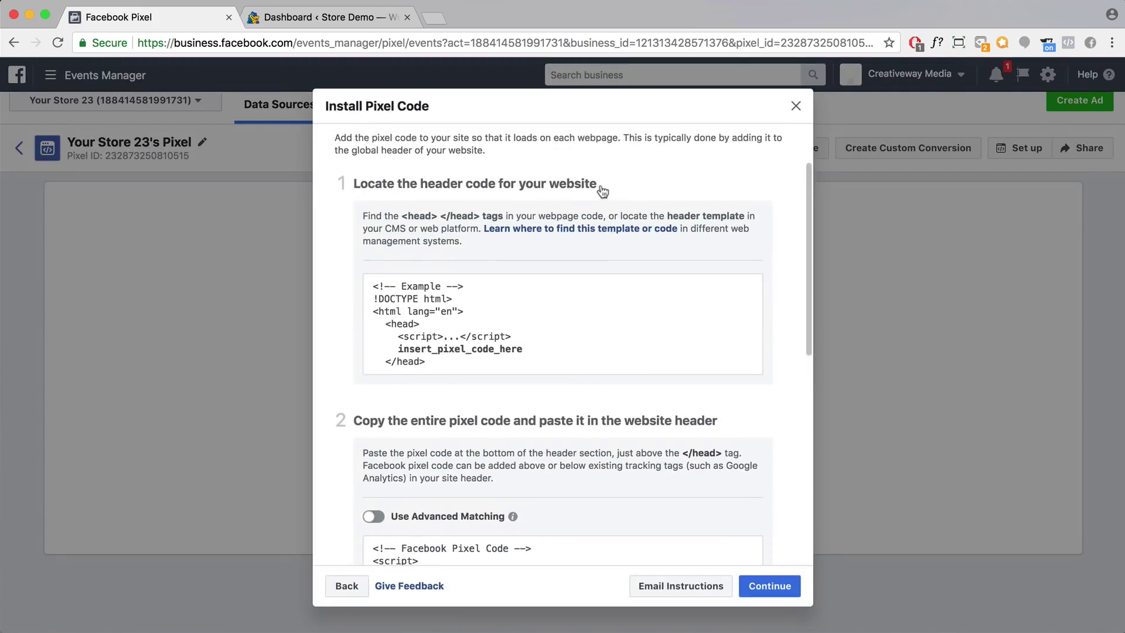
scroll(609, 310, "down", 10)
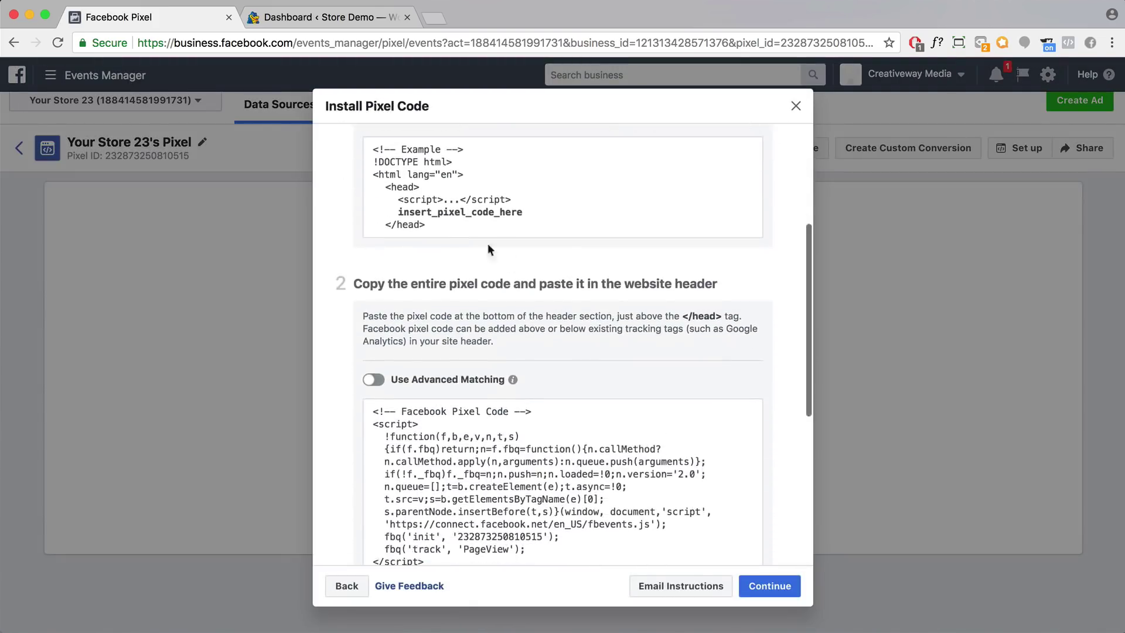
mouse_move(530, 364)
scroll(544, 360, "down", 1)
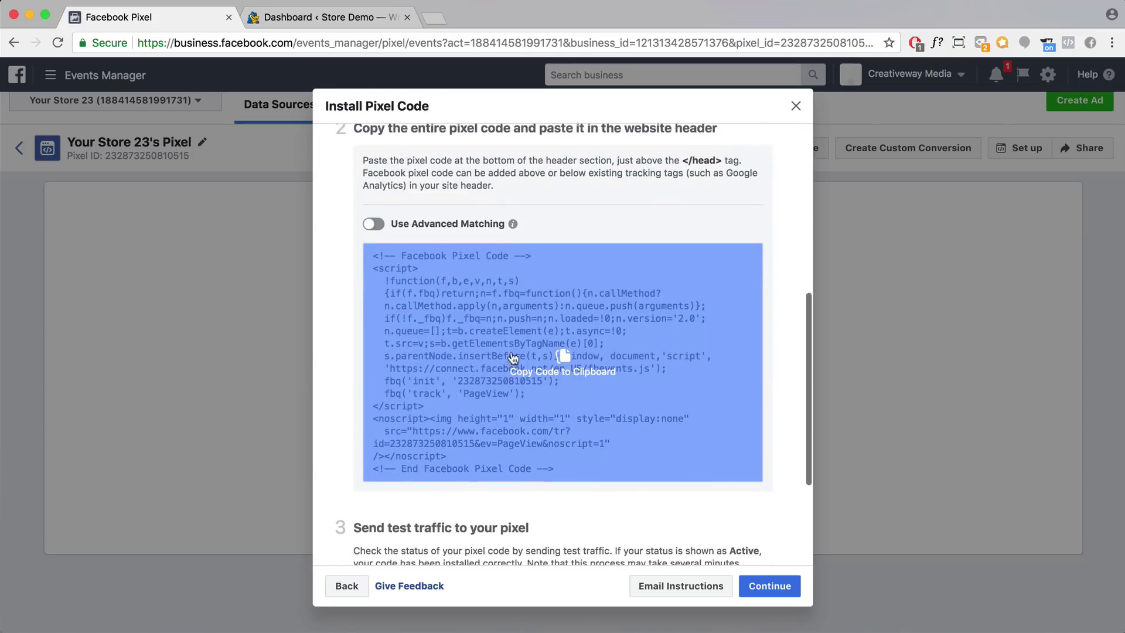
left_click(565, 359)
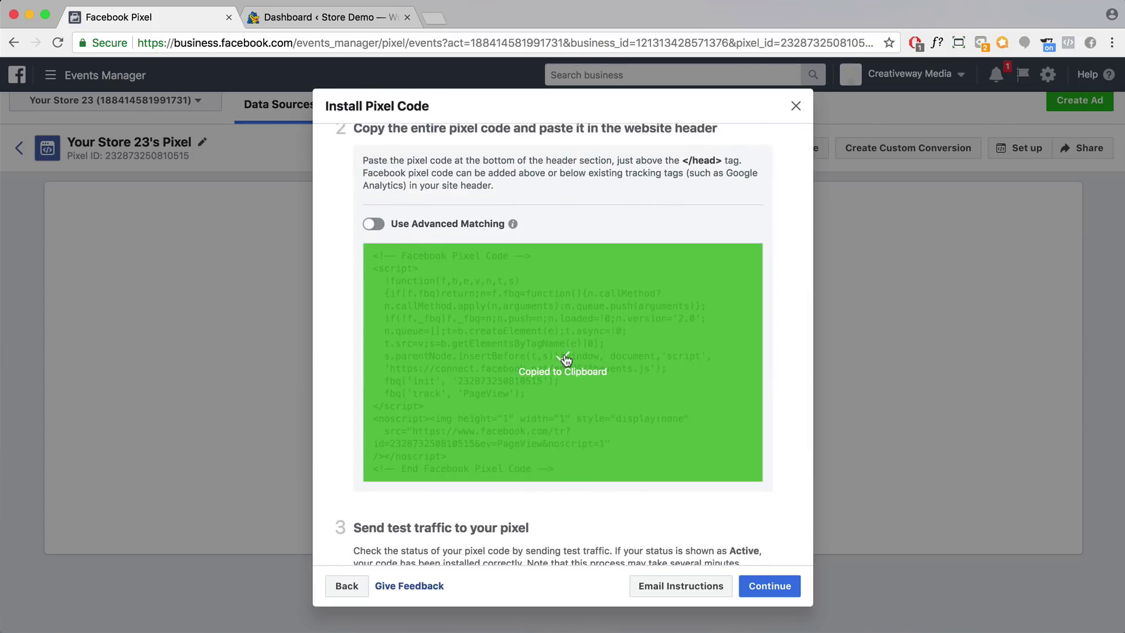
Paste the pixel code into Themify Settings' Header Code and save
left_click(327, 21)
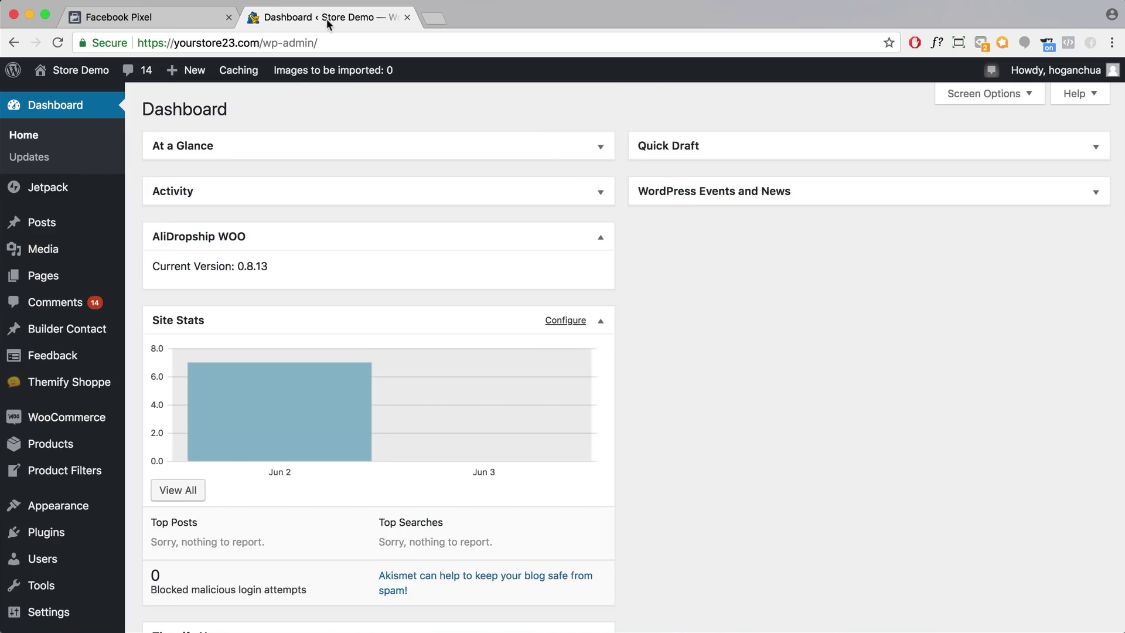
mouse_move(84, 391)
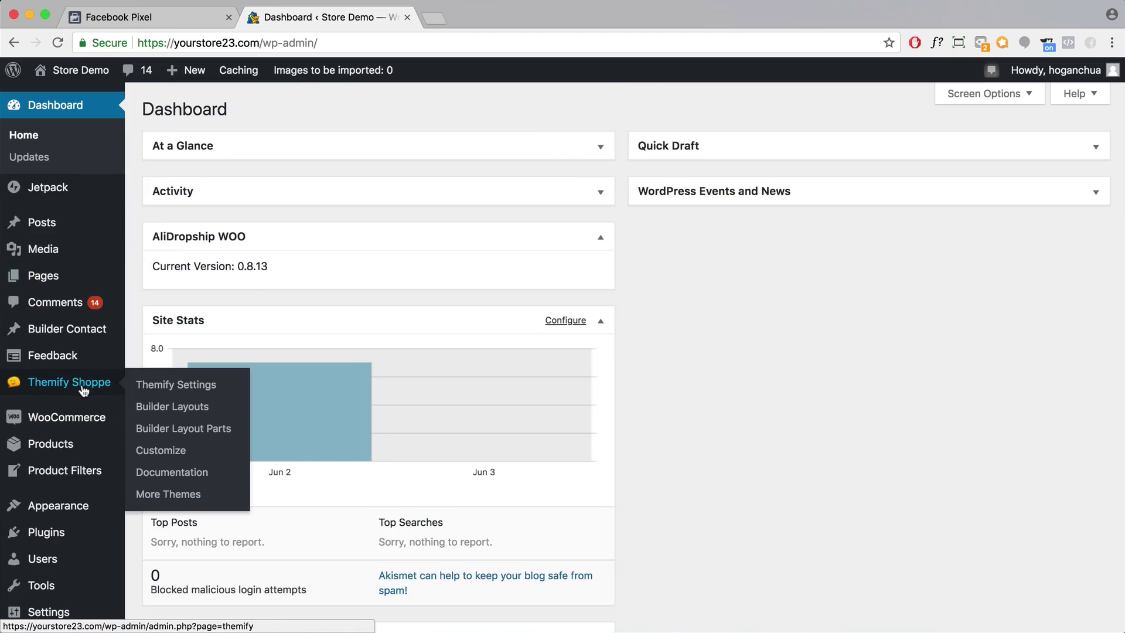
left_click(145, 386)
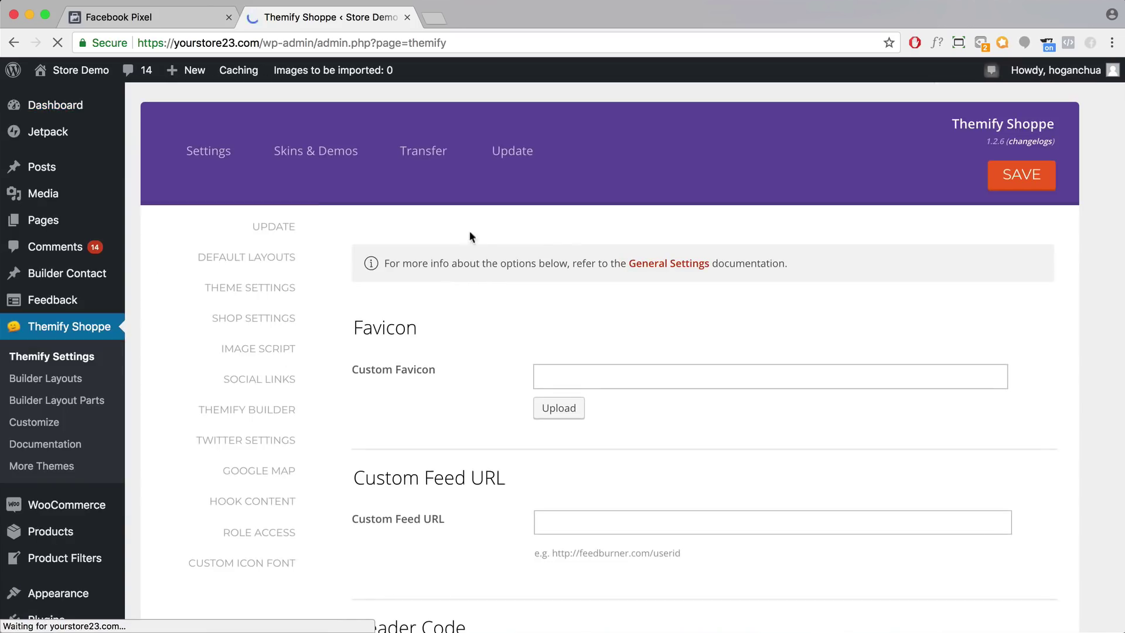
scroll(491, 270, "down", 6)
left_click_drag(490, 254, 354, 256)
scroll(359, 259, "up", 6)
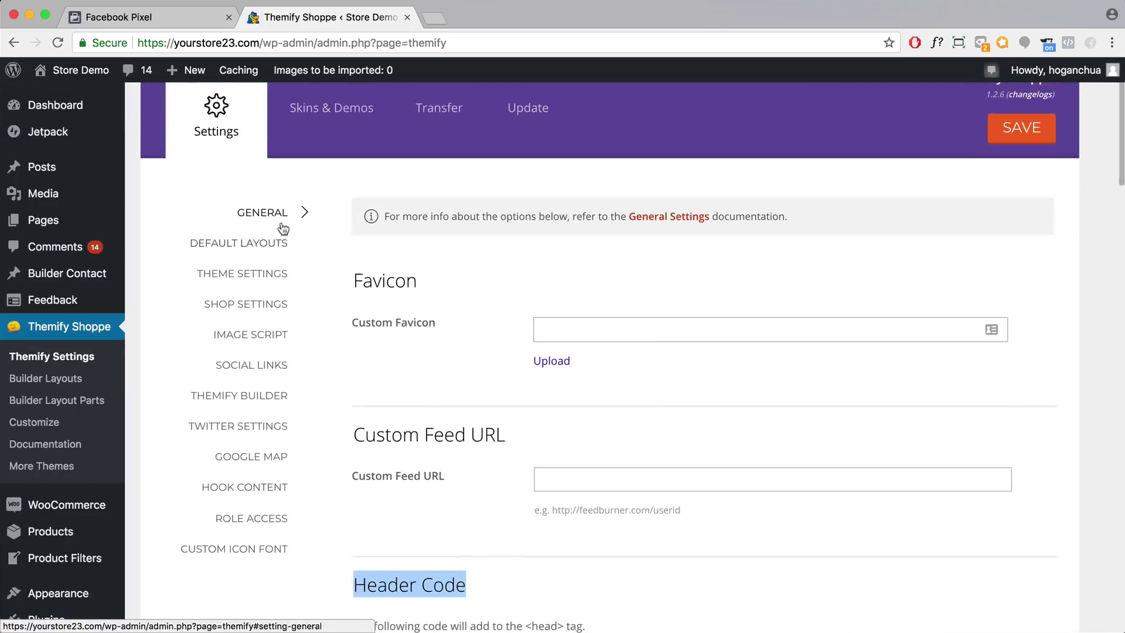
scroll(407, 334, "down", 4)
left_click(409, 446)
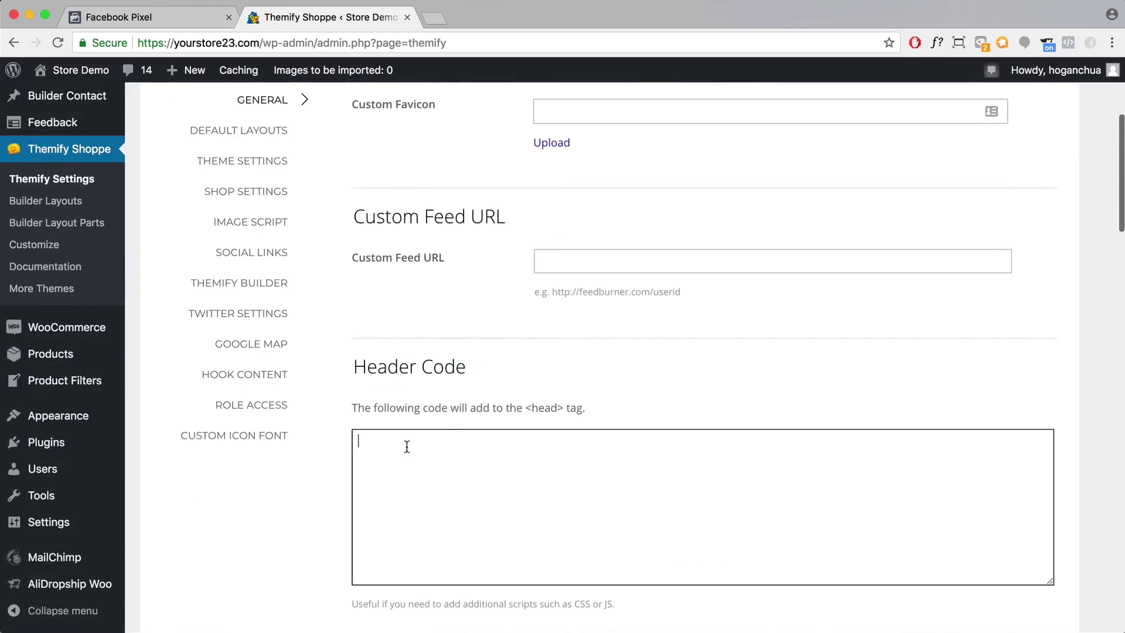
key("super+v")
scroll(460, 440, "down", 2)
left_click_drag(567, 415, 321, 263)
scroll(691, 406, "up", 8)
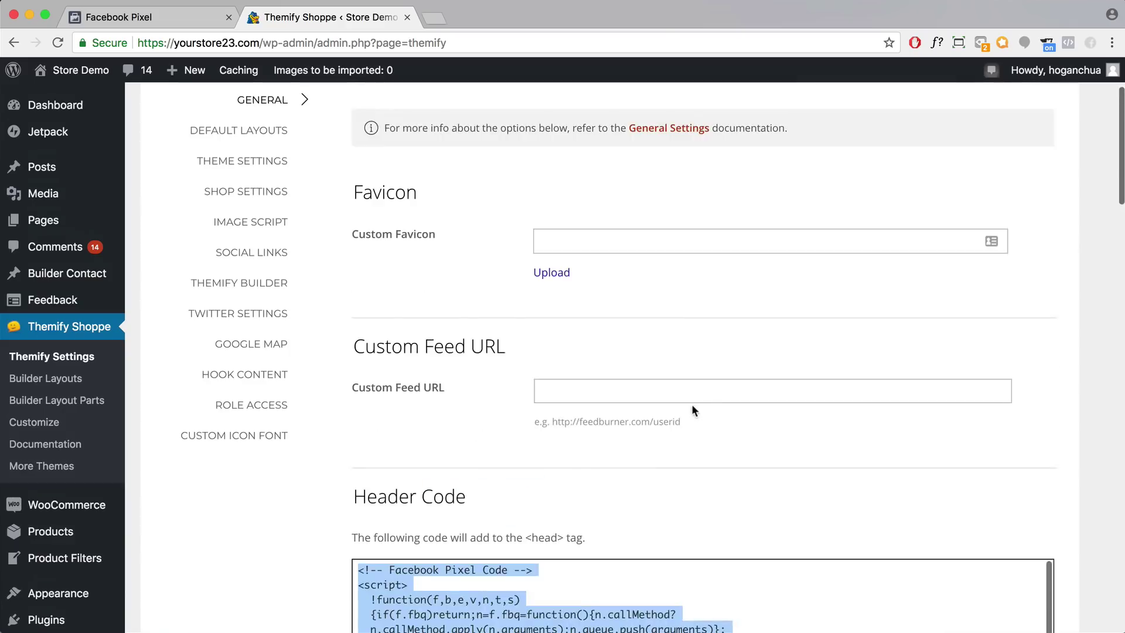
left_click(1034, 176)
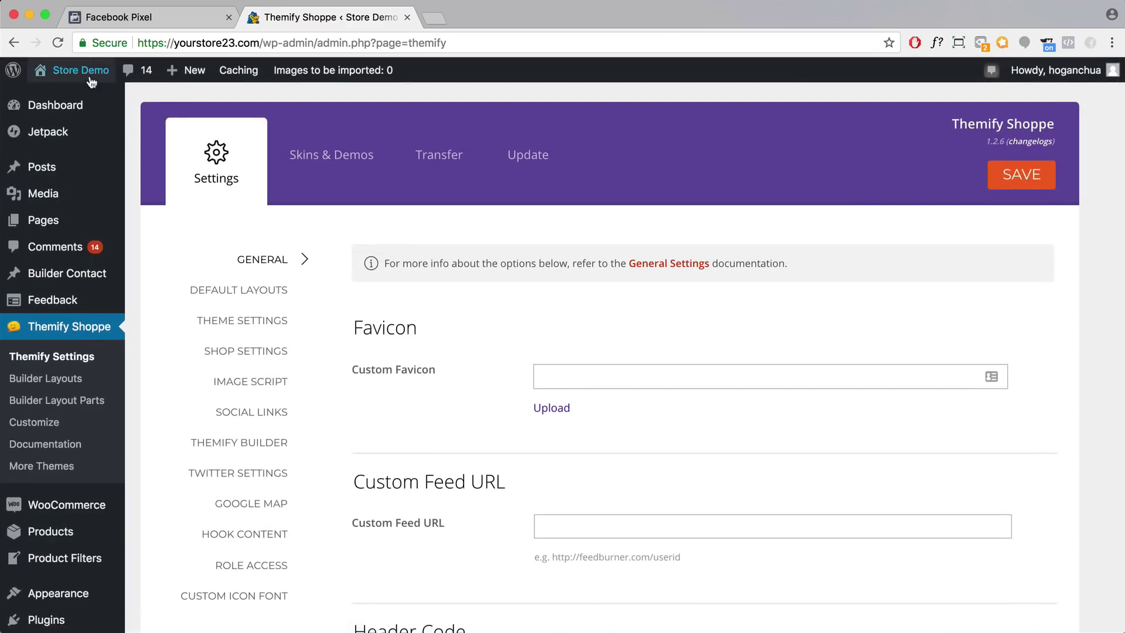
Check the live store's page source for 'pixe', then begin a Google Analytics search
mouse_move(81, 70)
left_click(81, 98)
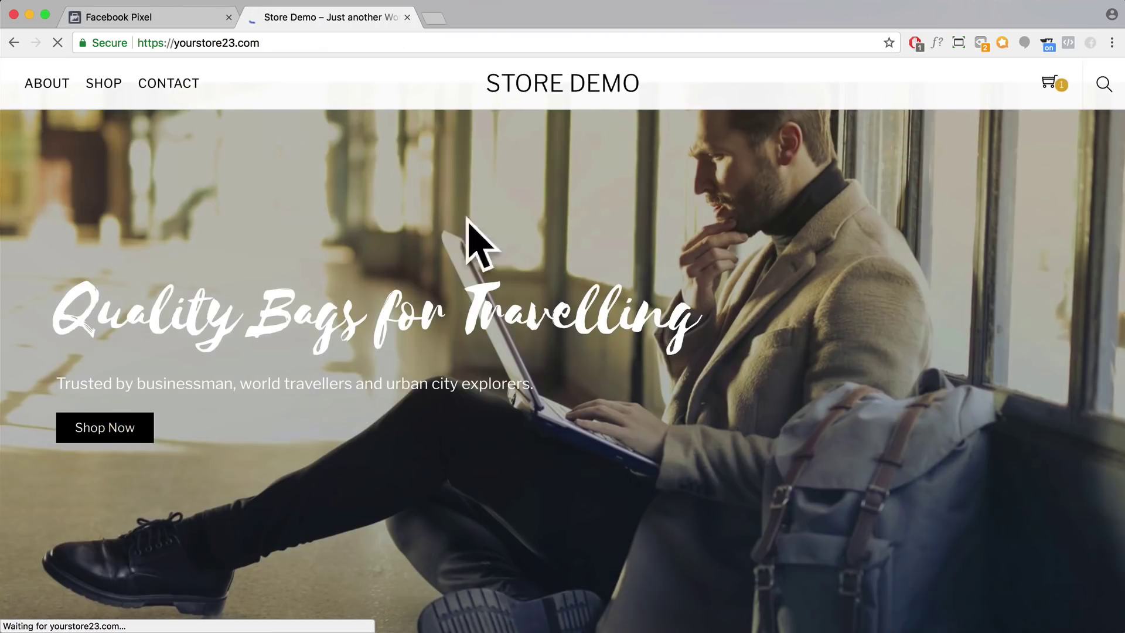
right_click(618, 200)
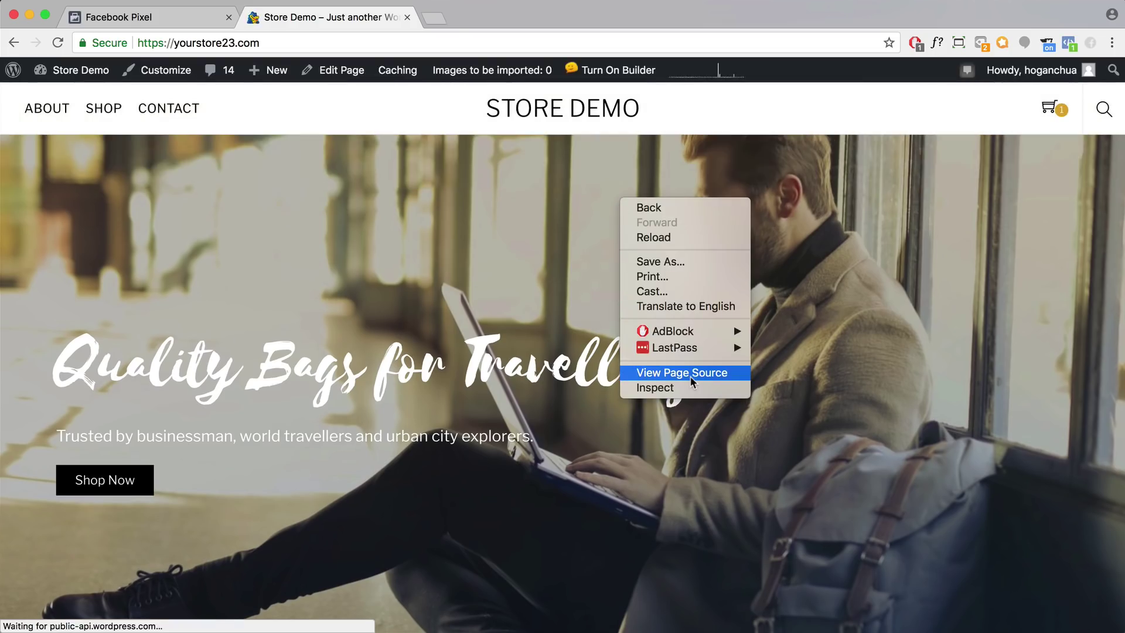
left_click(691, 380)
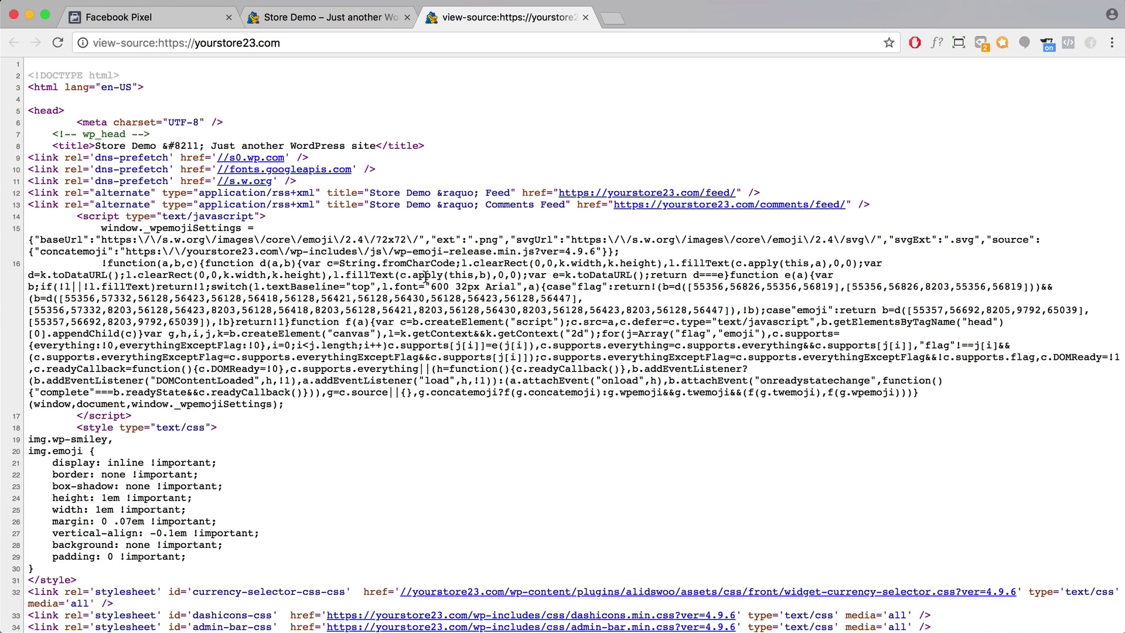
key("super+f")
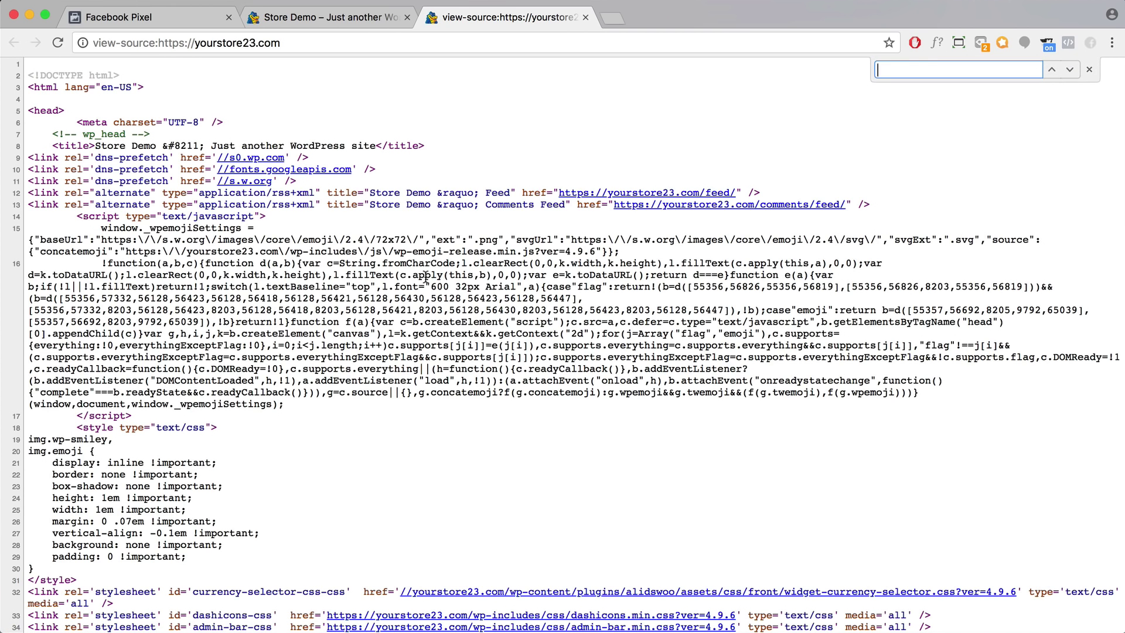
type("pixel")
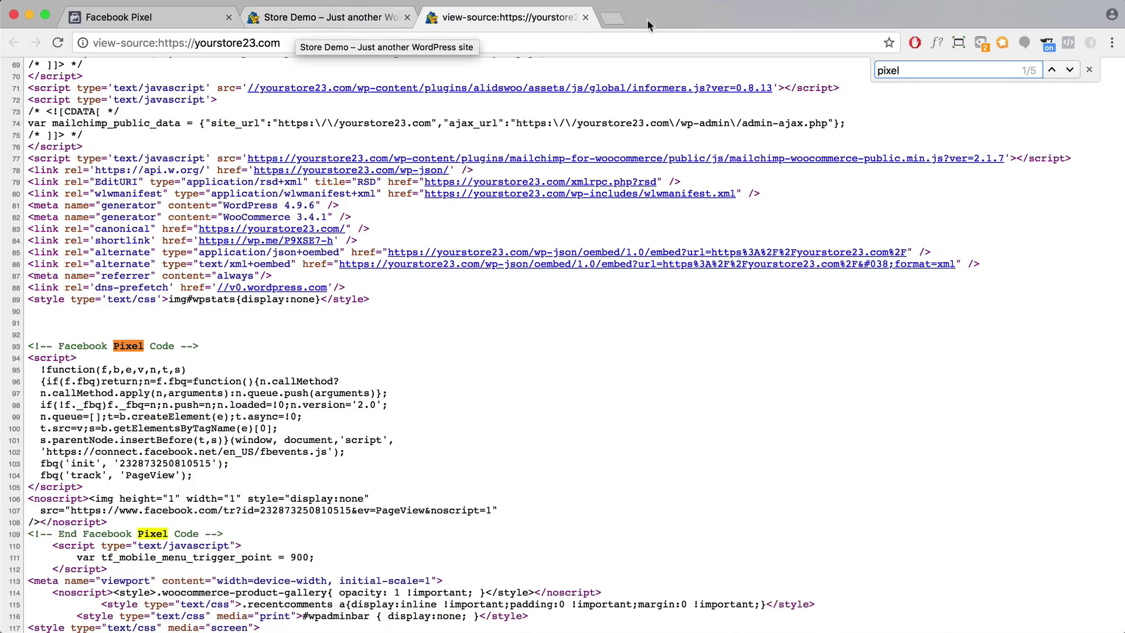
left_click(617, 20)
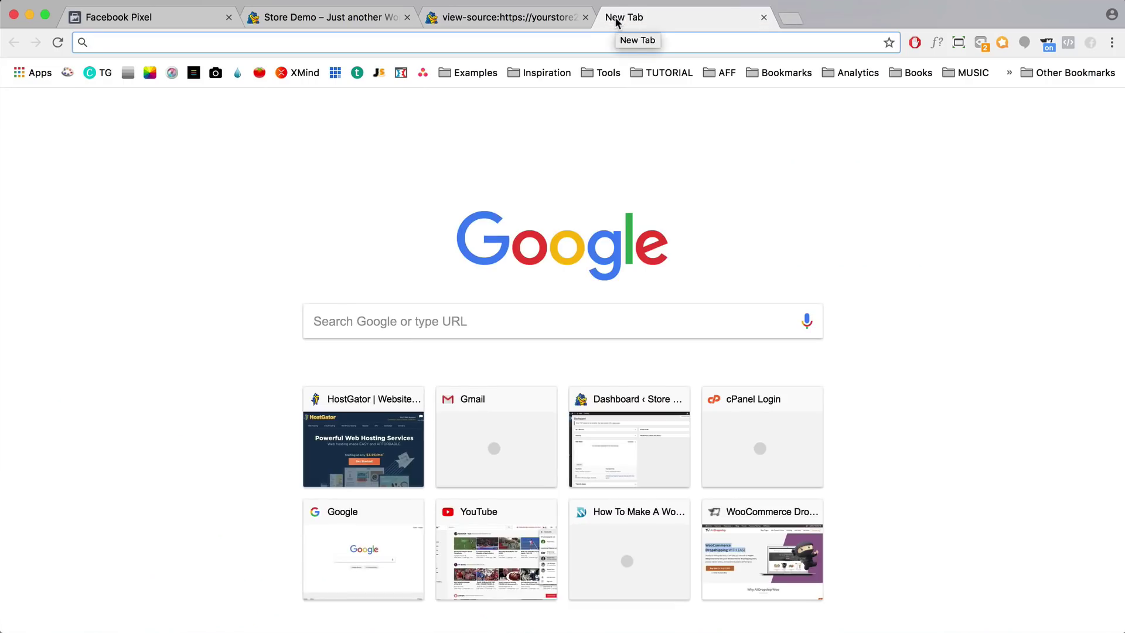
type("google analyti")
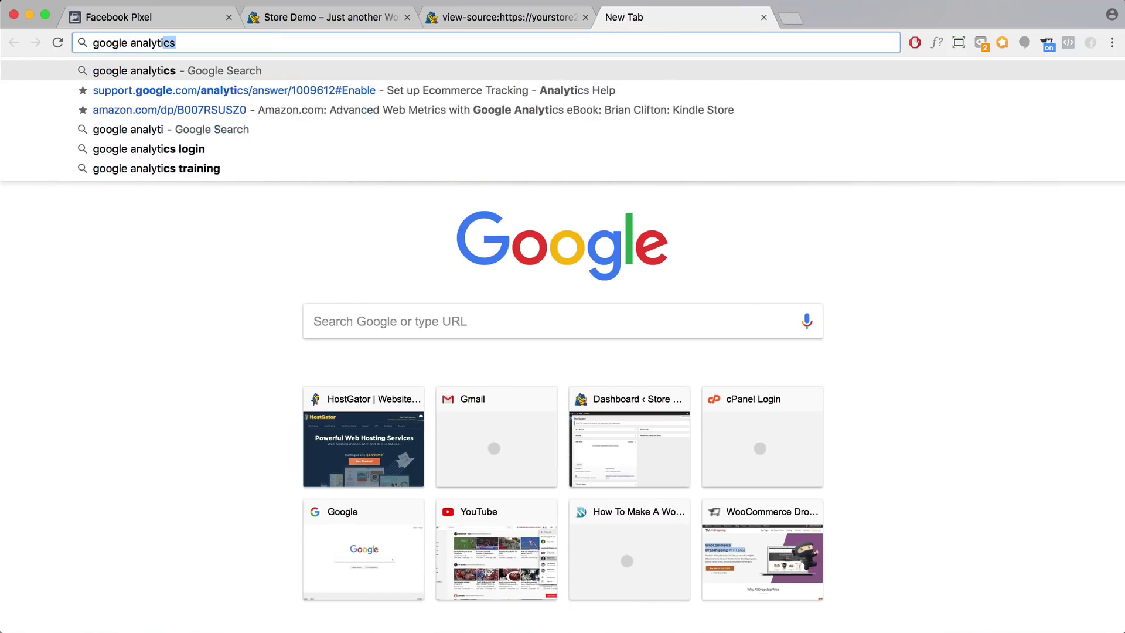
Search 'google analytics', open the result, and sign in with the saved Google account
key("Return")
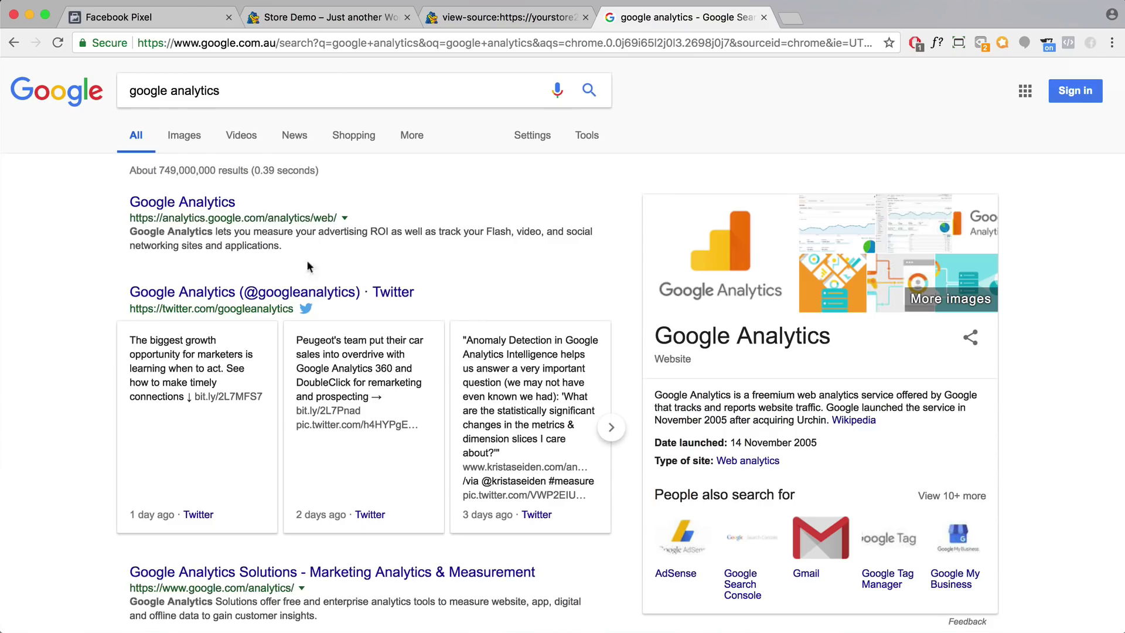
left_click(220, 206)
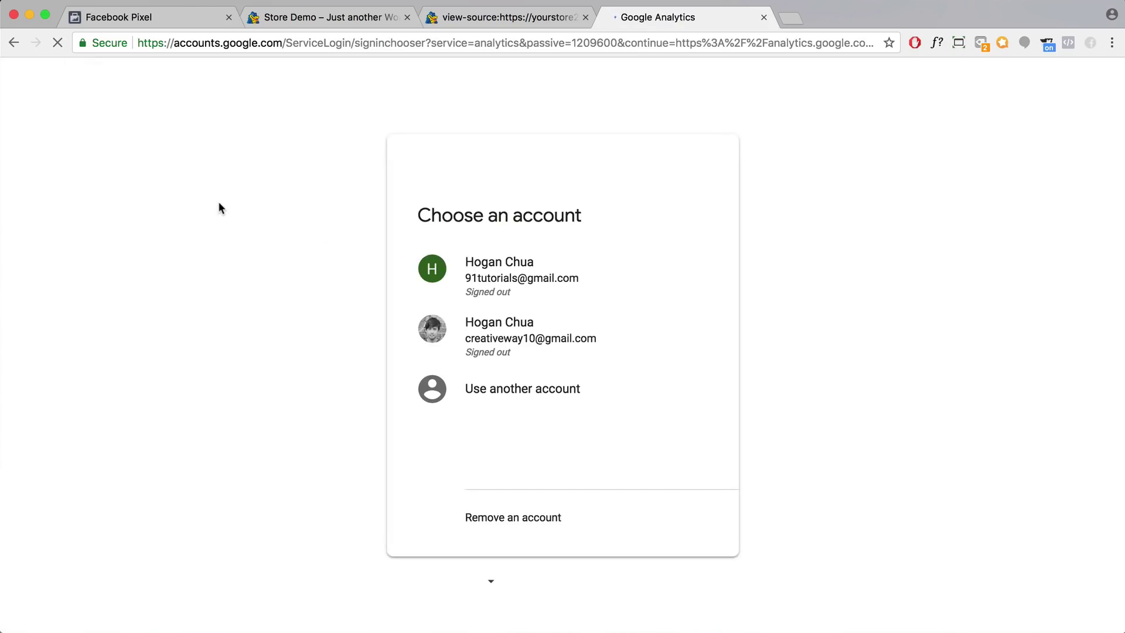
left_click(535, 282)
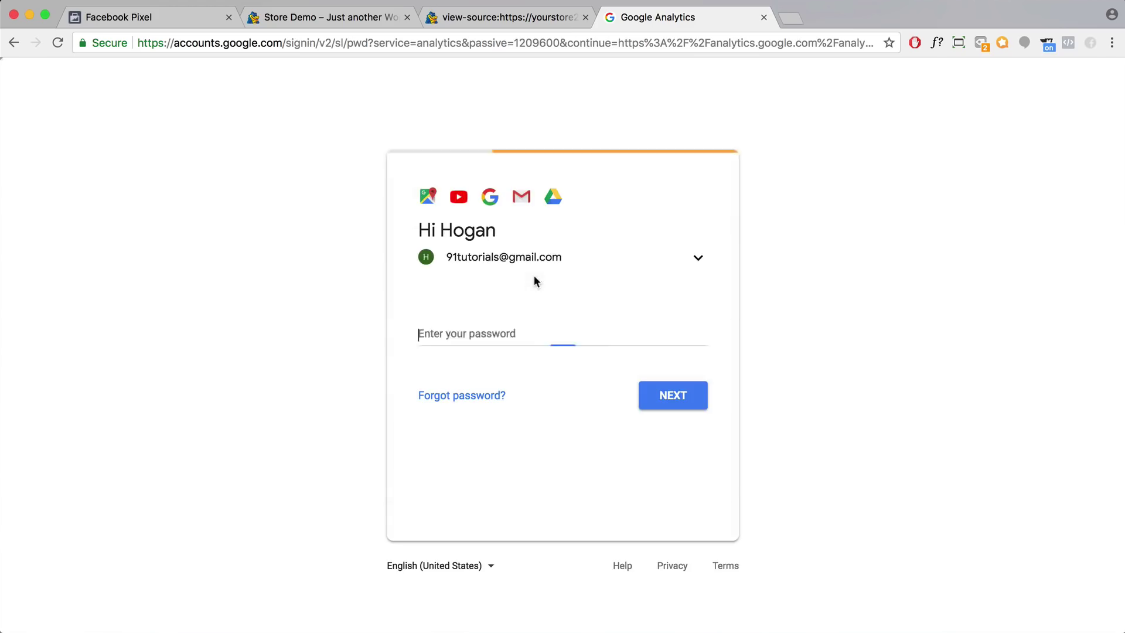
left_click(669, 403)
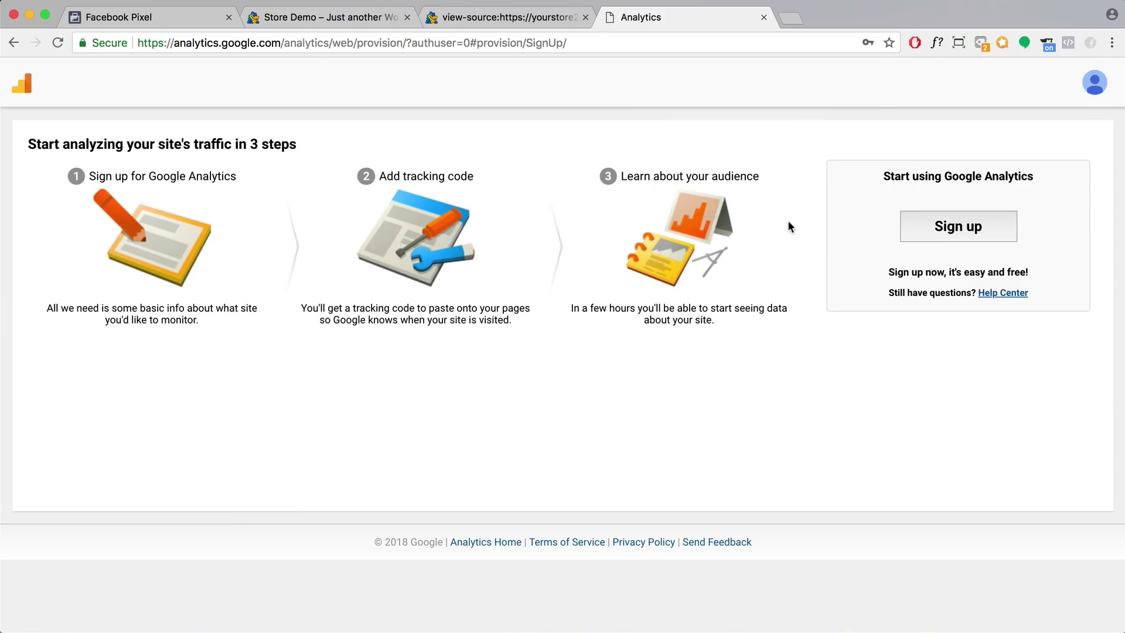
Start sign-up and enter Your Store 23 as both account and website name
left_click(936, 229)
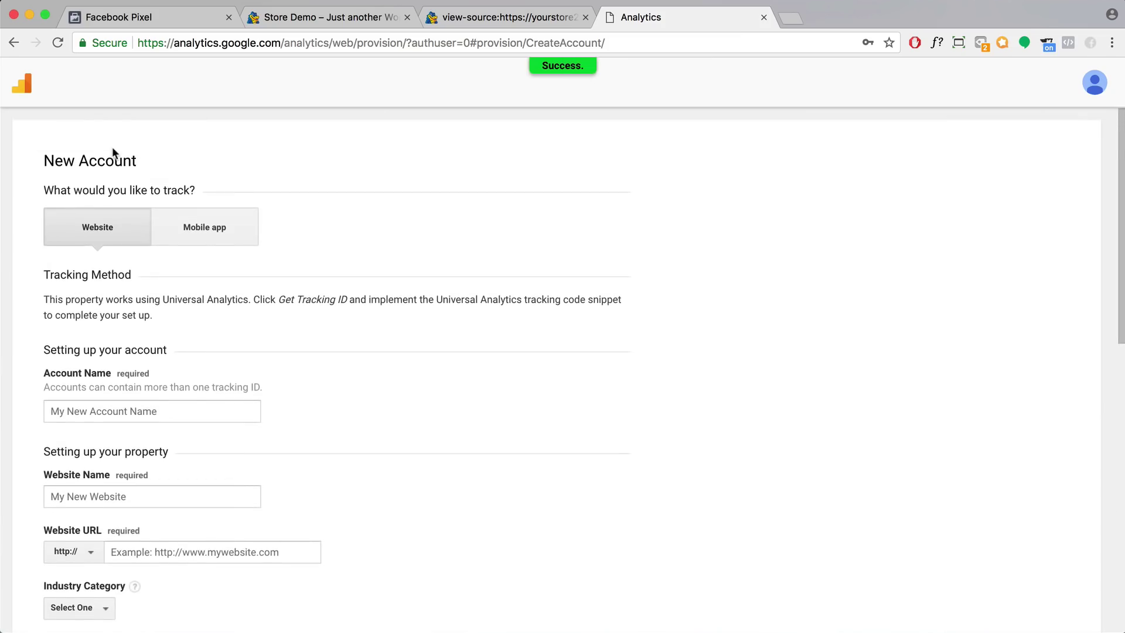
scroll(133, 157, "down", 4)
left_click(153, 301)
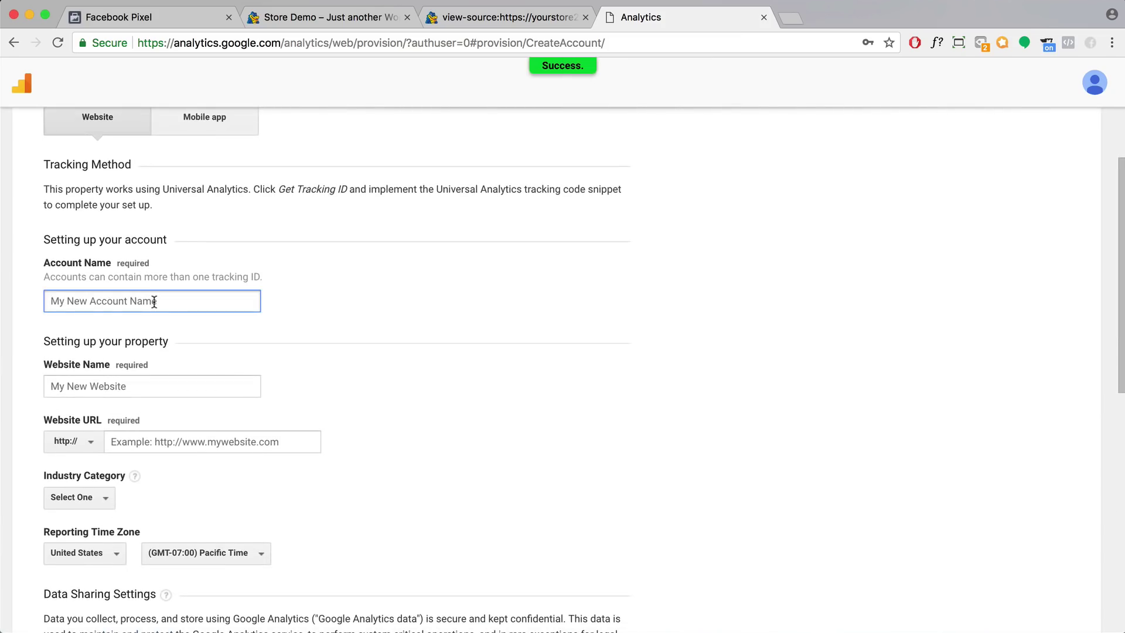
type("Y")
left_click_drag(103, 301, 42, 302)
left_click(157, 386)
key("ctrl+v")
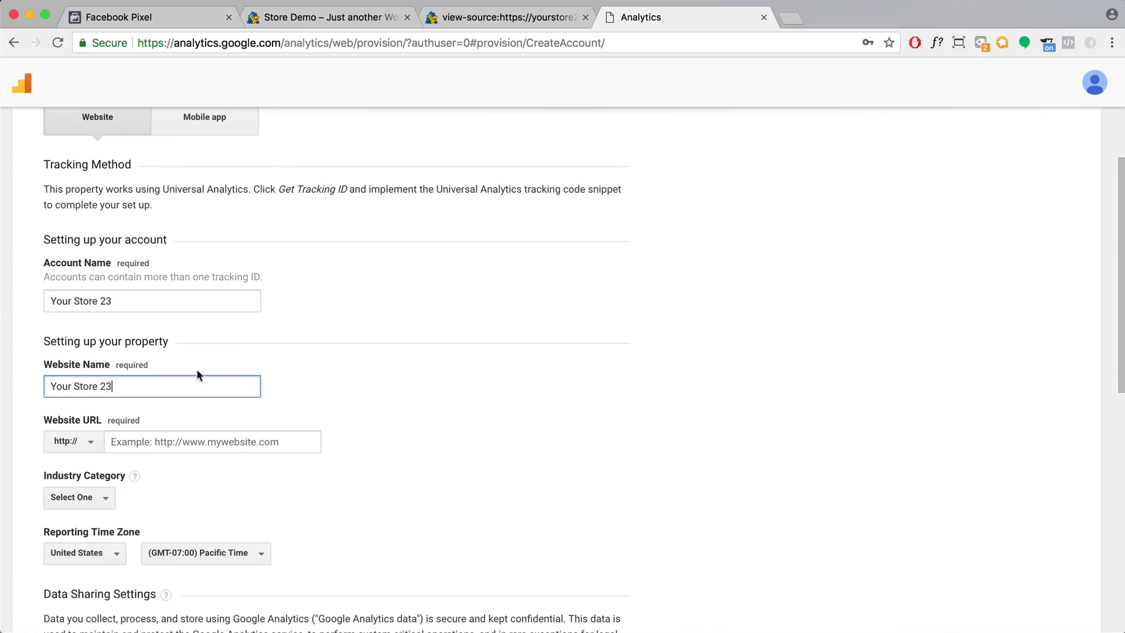
scroll(165, 366, "down", 4)
left_click(157, 304)
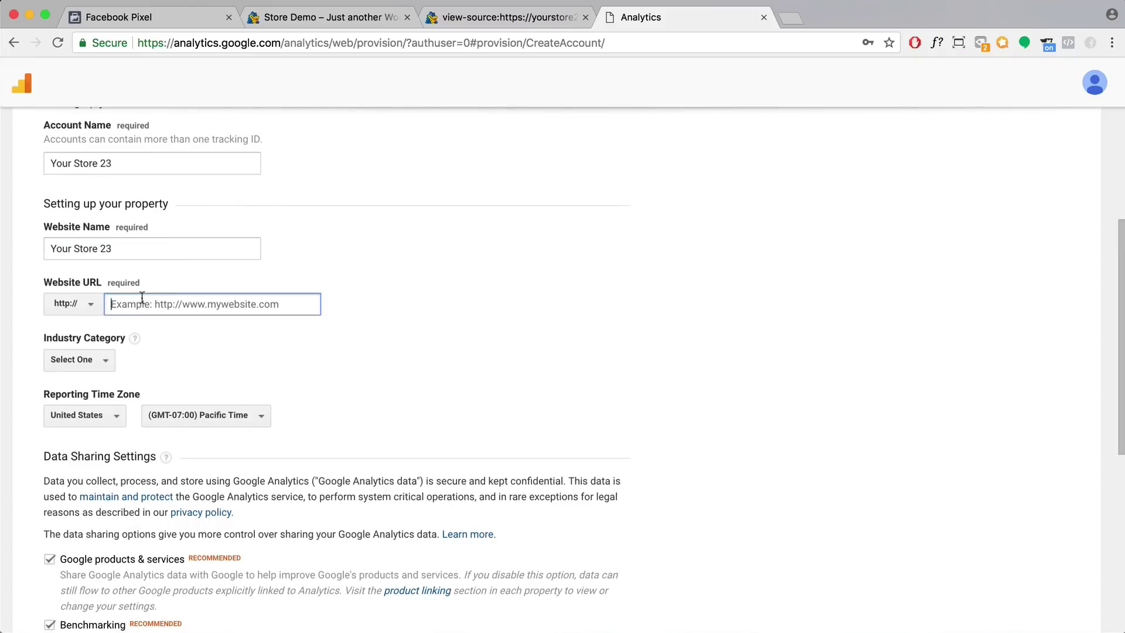
left_click(329, 4)
left_click(199, 43)
key("super+c")
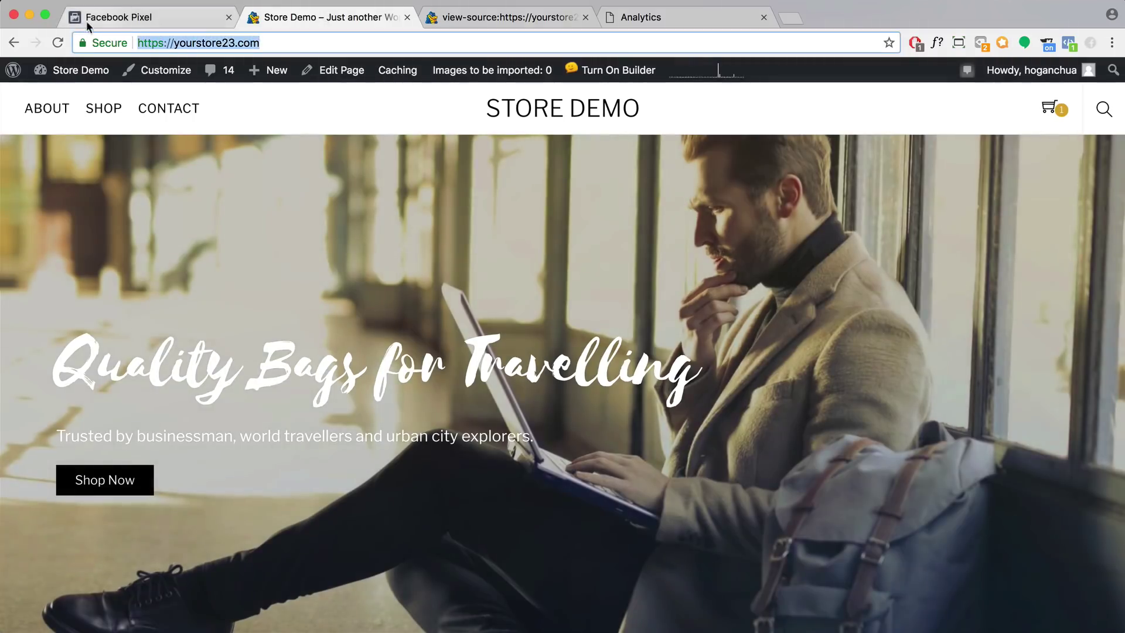
left_click(645, 18)
key("super+v")
left_click_drag(143, 305, 91, 308)
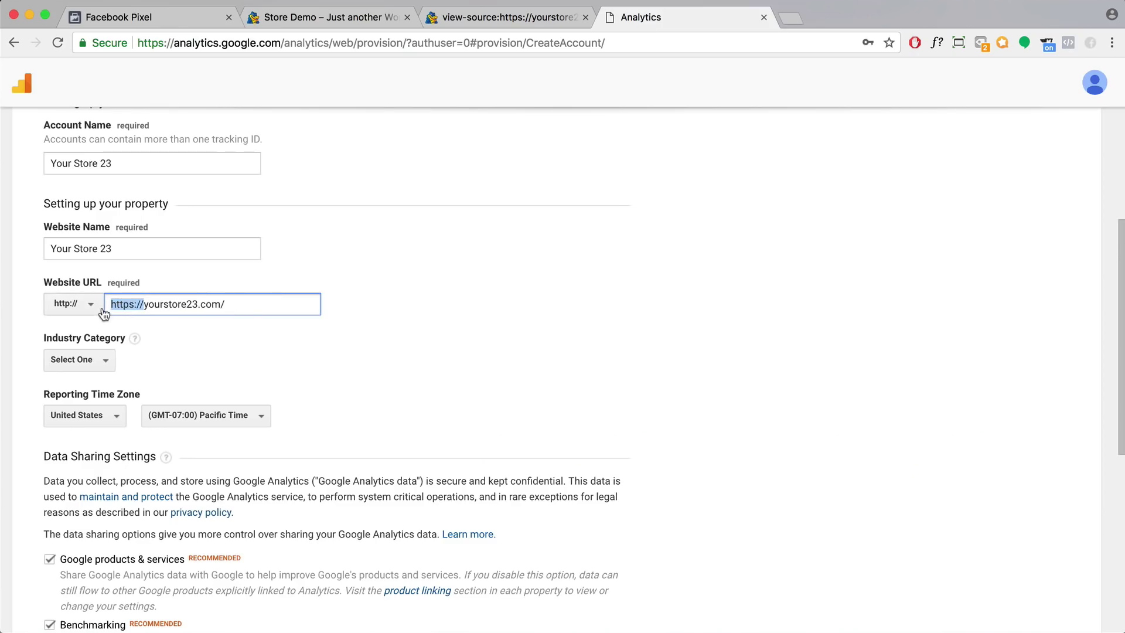
key("BackSpace")
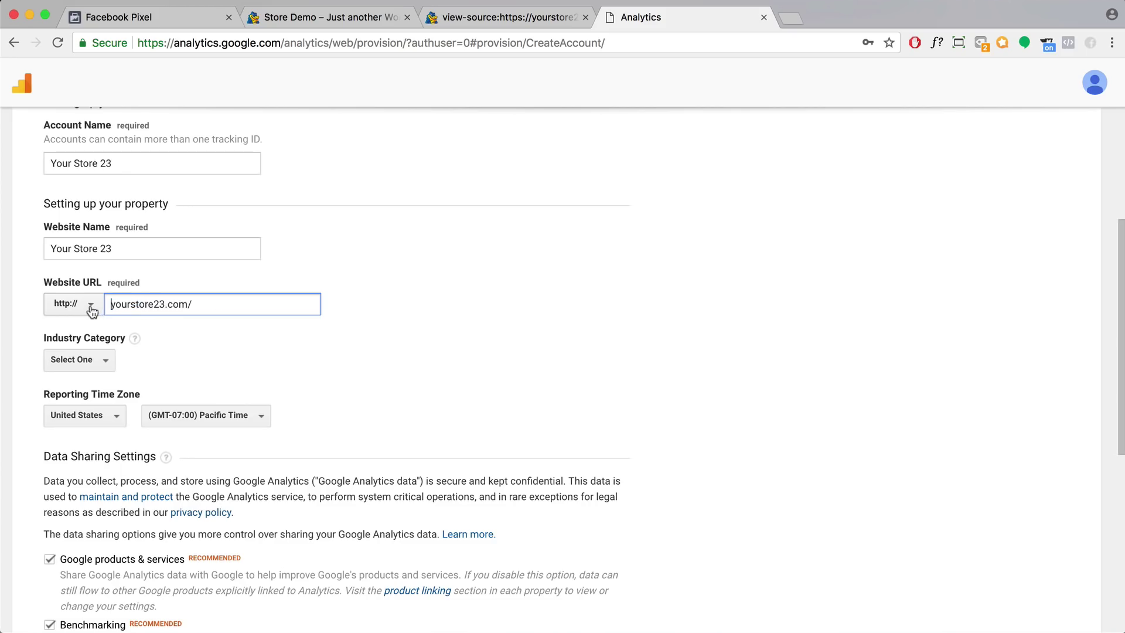
left_click(93, 309)
left_click(77, 354)
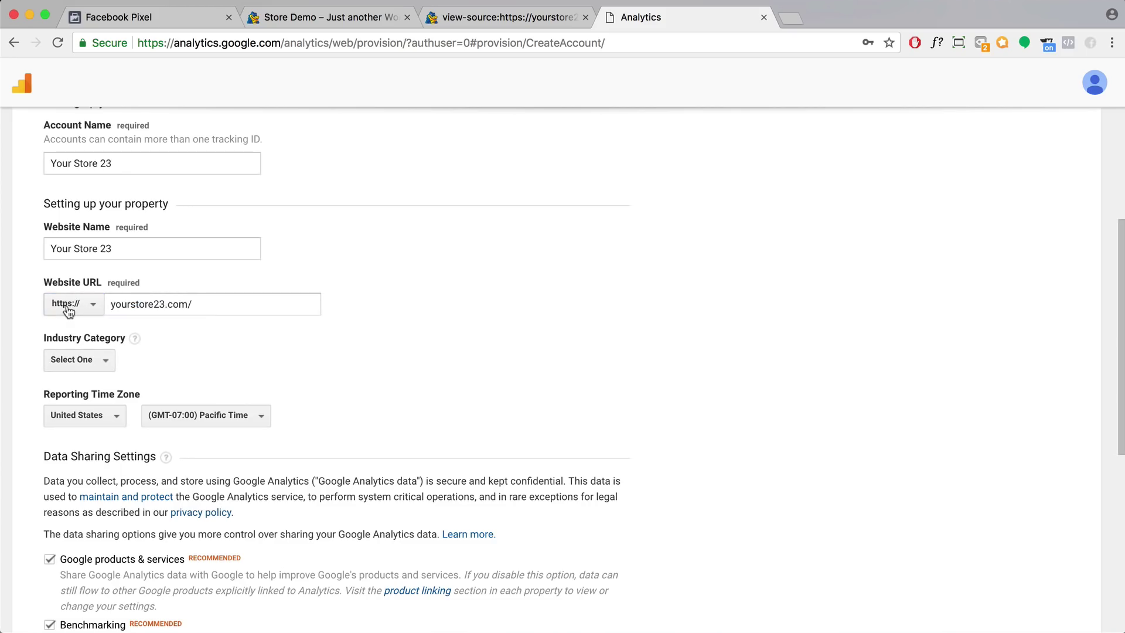
Choose Shopping as the industry category
left_click(91, 368)
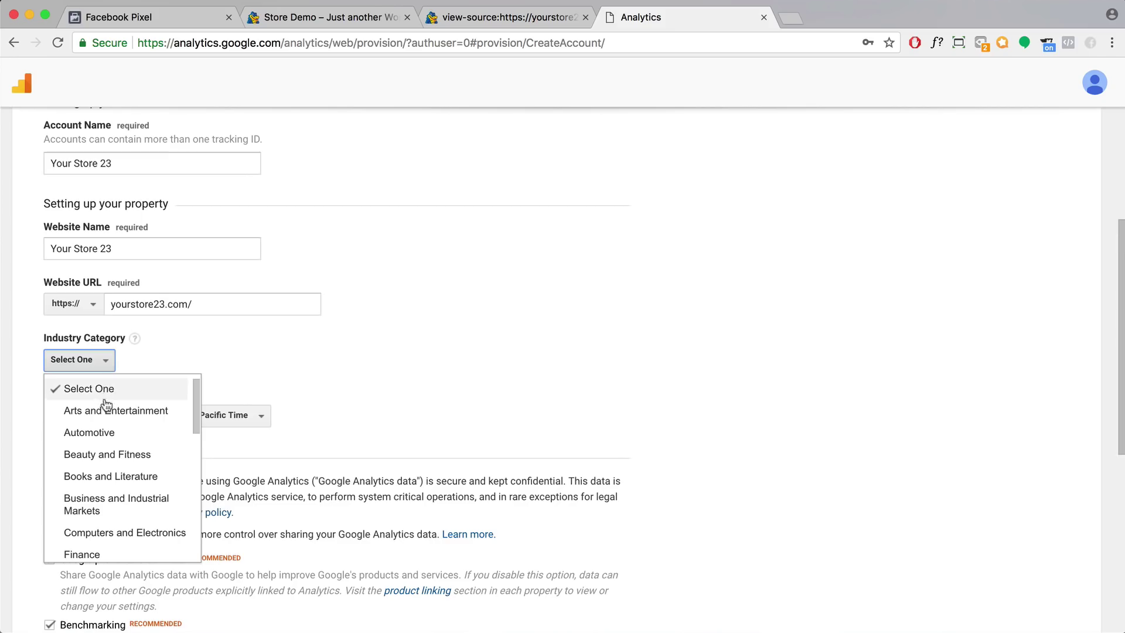
scroll(134, 454, "down", 2)
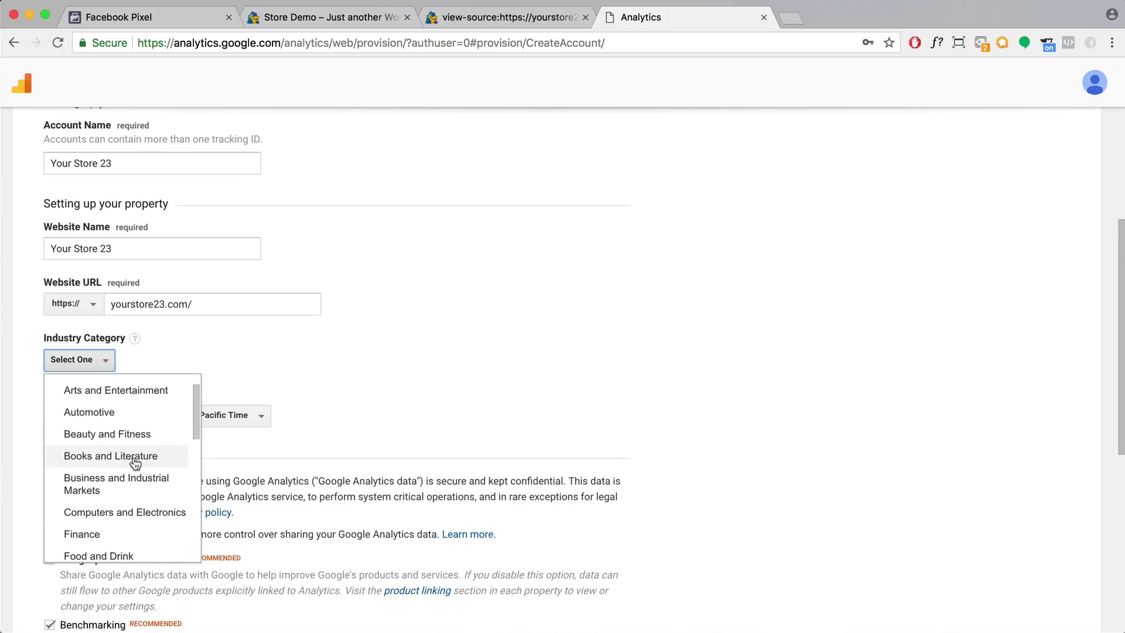
scroll(136, 463, "down", 5)
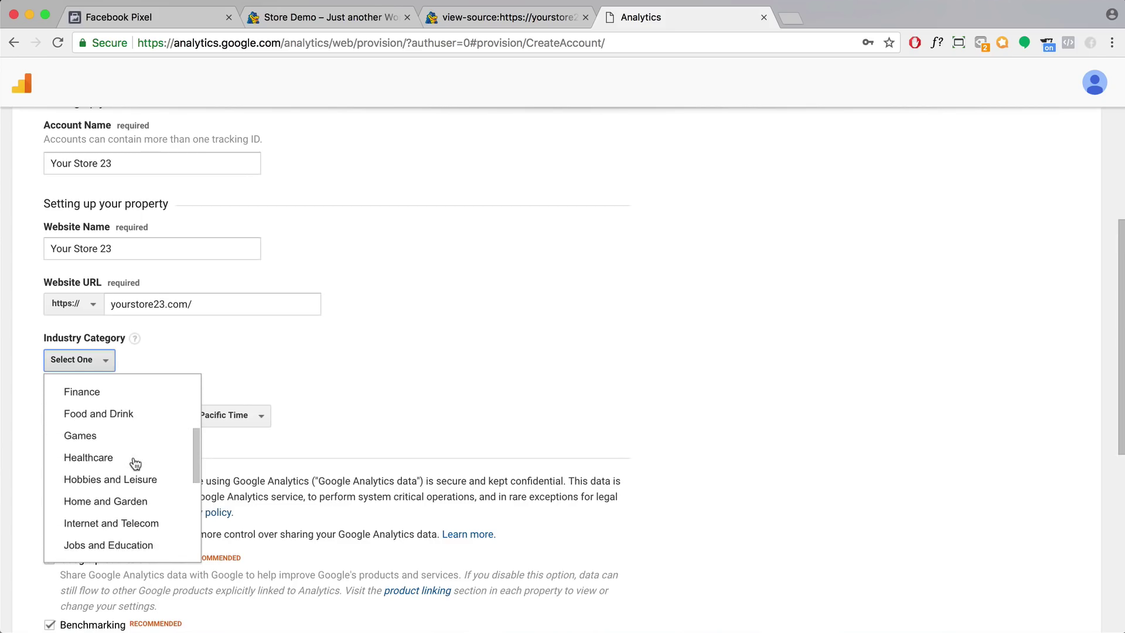
scroll(135, 463, "down", 7)
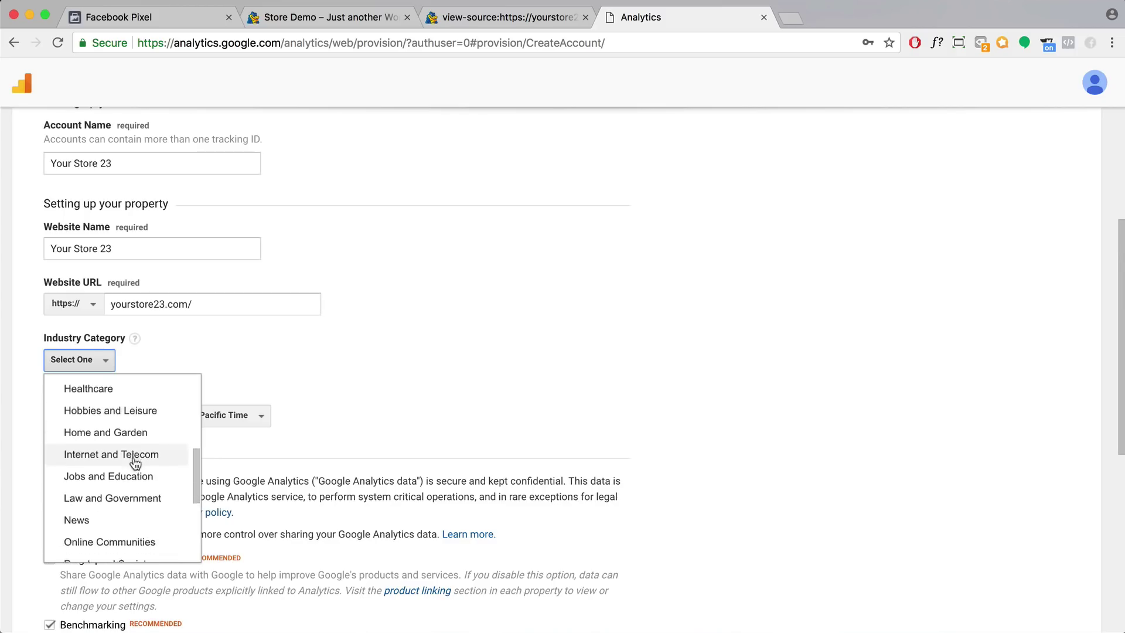
scroll(134, 463, "down", 3)
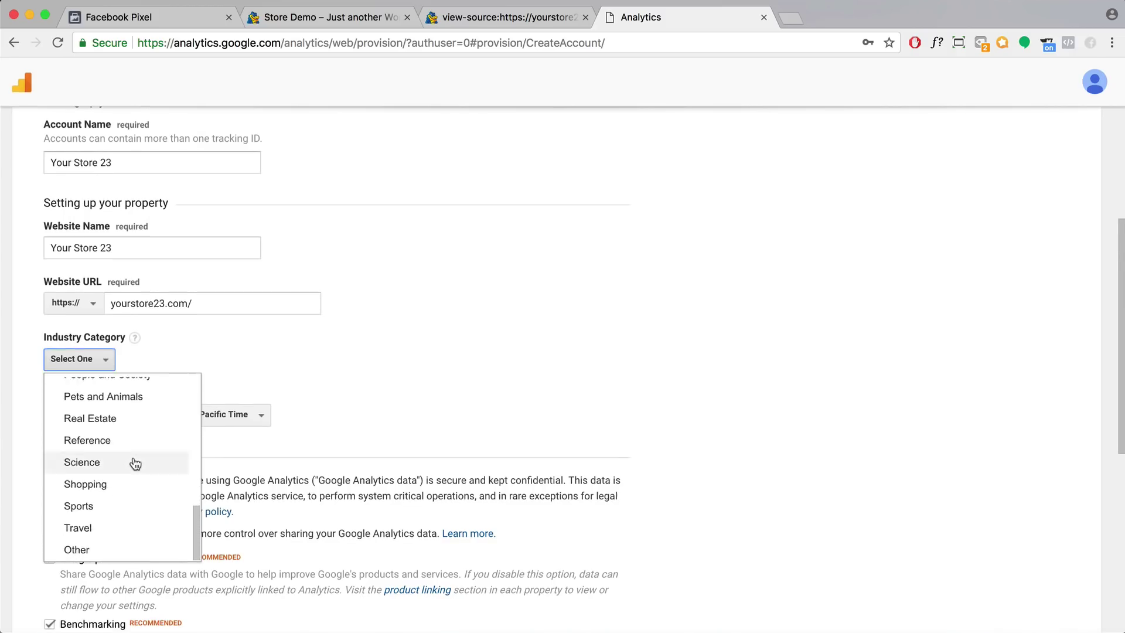
left_click(93, 485)
Set the reporting country to Australia with the Eastern Time – Melbourne time zone
left_click(79, 423)
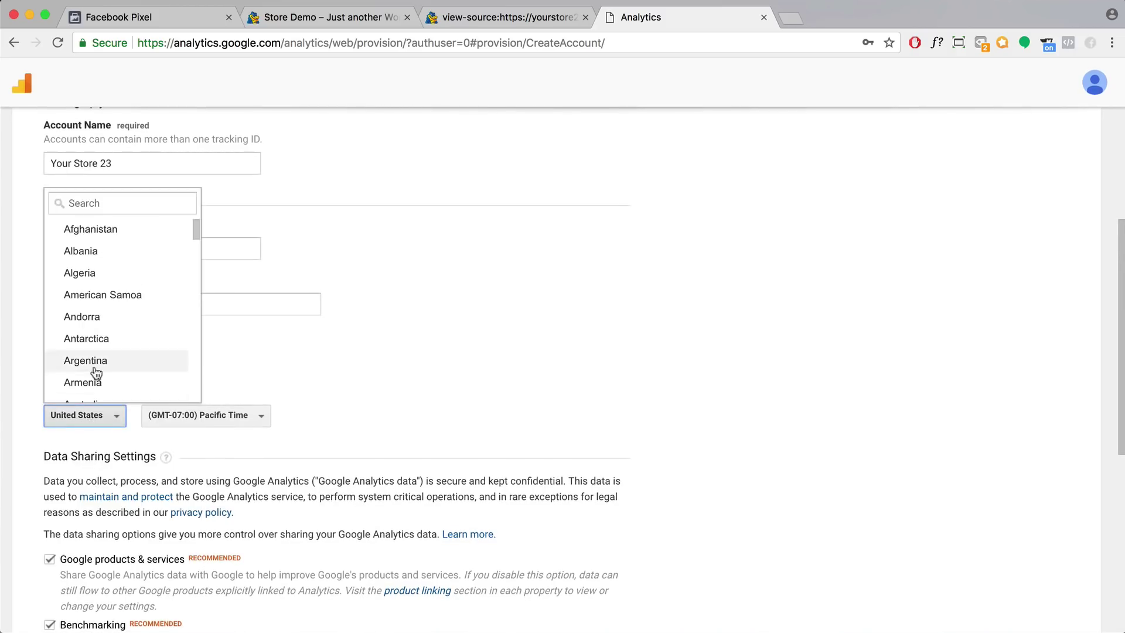
scroll(108, 346, "down", 2)
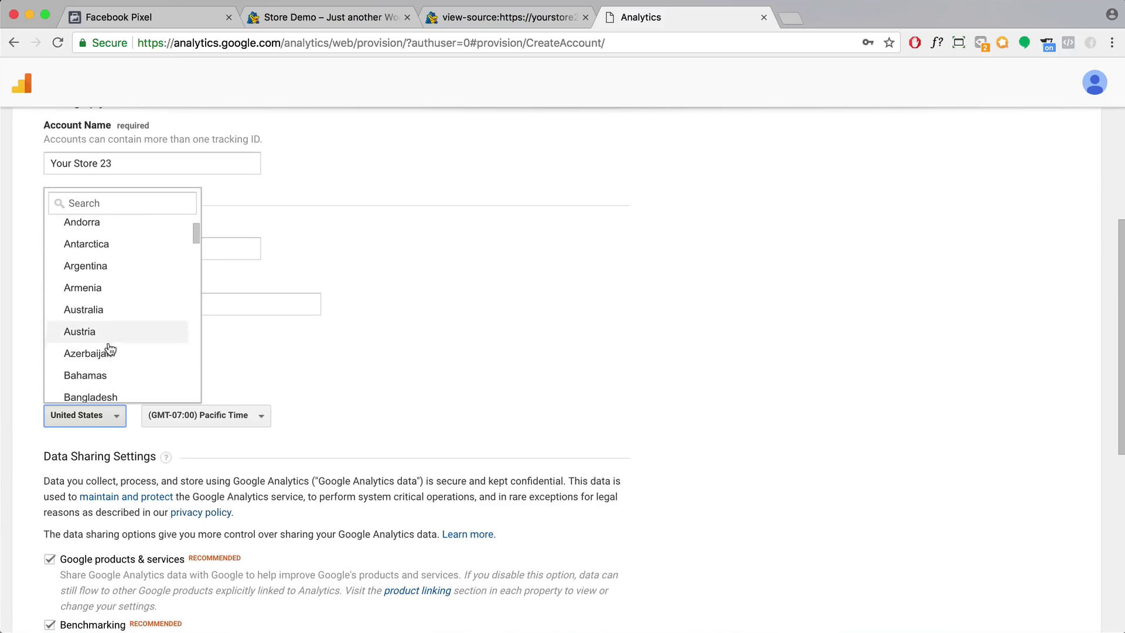
left_click(105, 311)
left_click(236, 421)
scroll(199, 492, "down", 3)
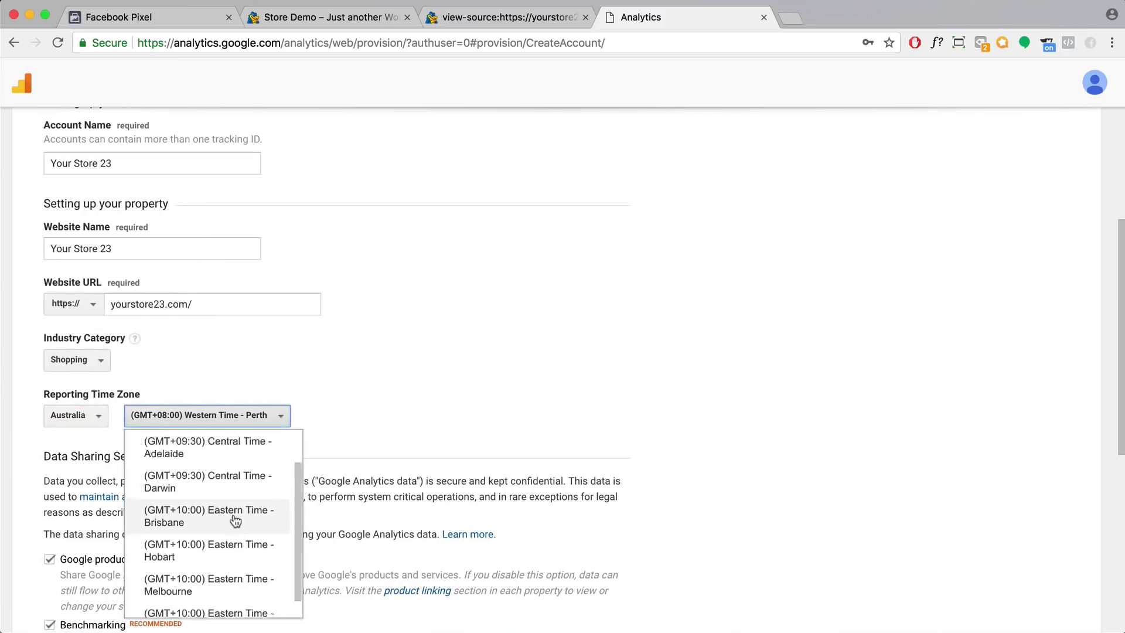
left_click(222, 491)
left_click(251, 419)
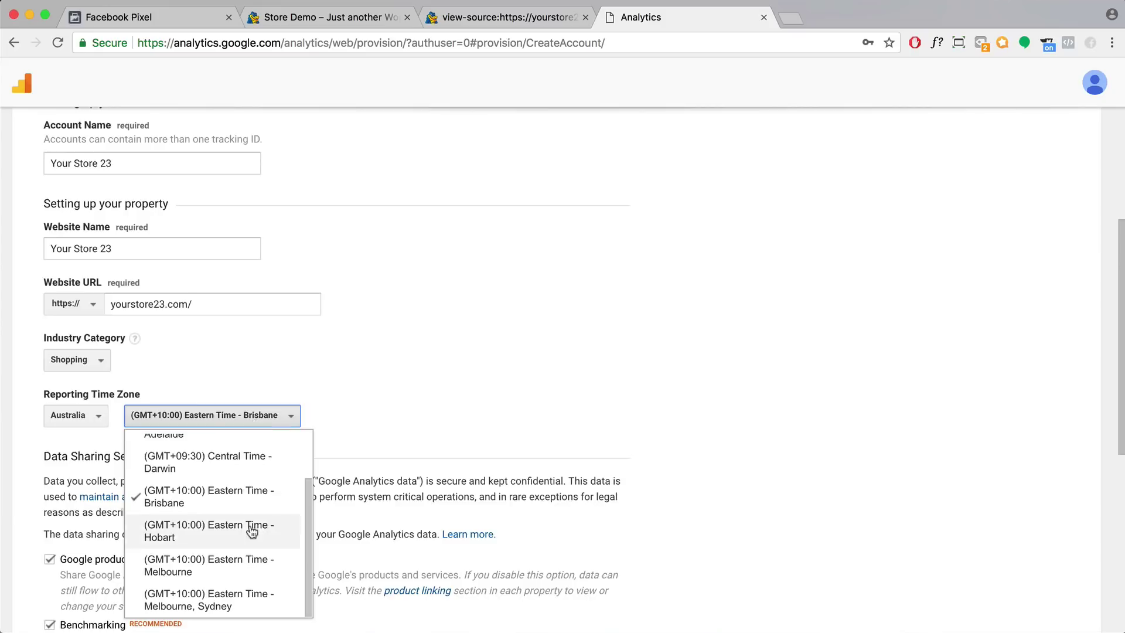
scroll(248, 527, "down", 1)
left_click(224, 519)
scroll(234, 469, "down", 6)
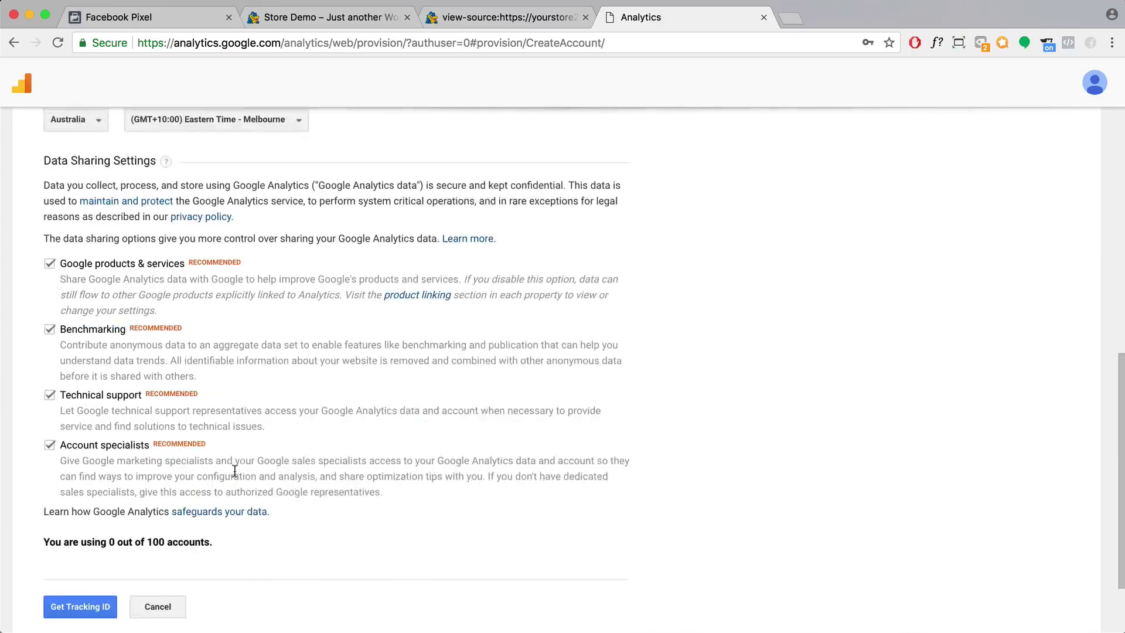
Request a tracking ID and set the terms of service country to Australia
left_click(82, 515)
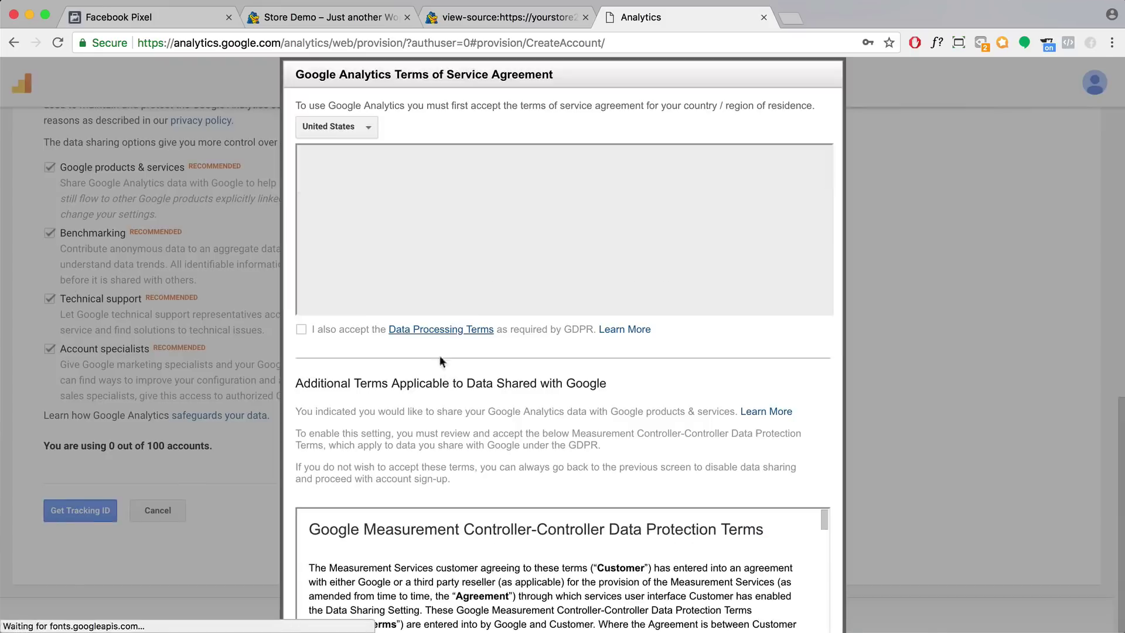
left_click(354, 130)
left_click(371, 157)
type("aus")
left_click(371, 181)
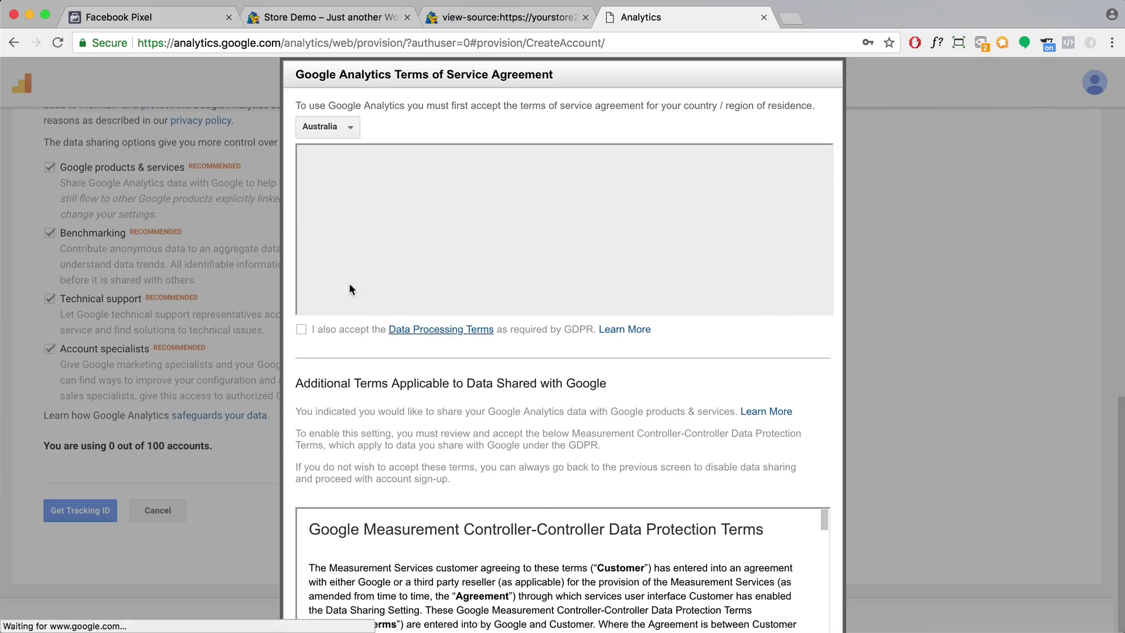
Zoom the page out and accept both GDPR data protection terms
left_click(301, 330)
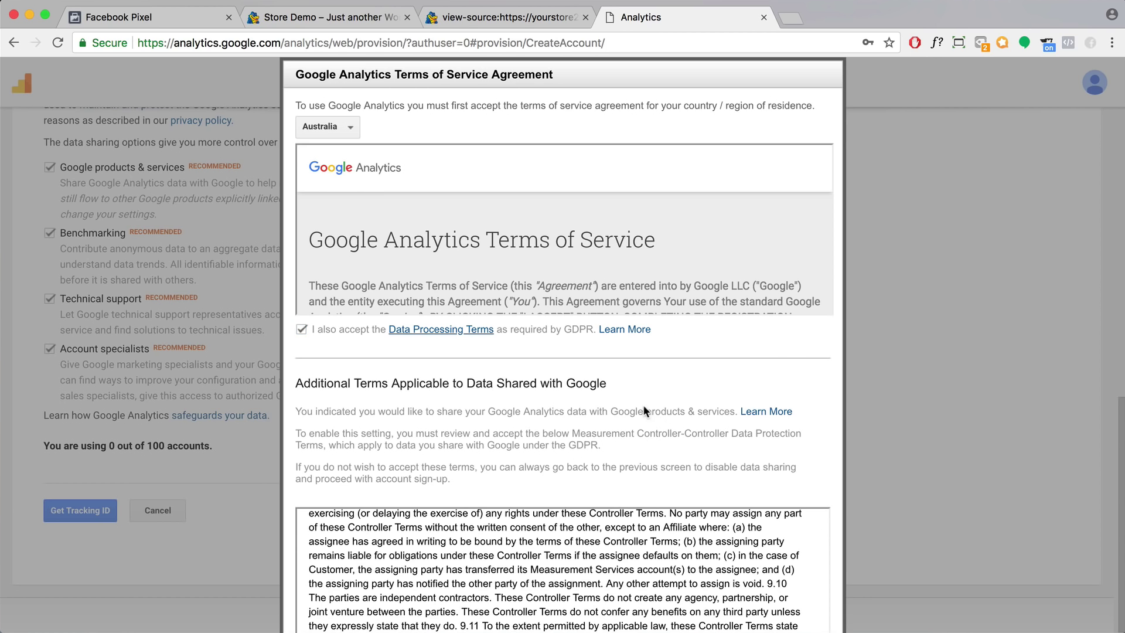
left_click(1111, 44)
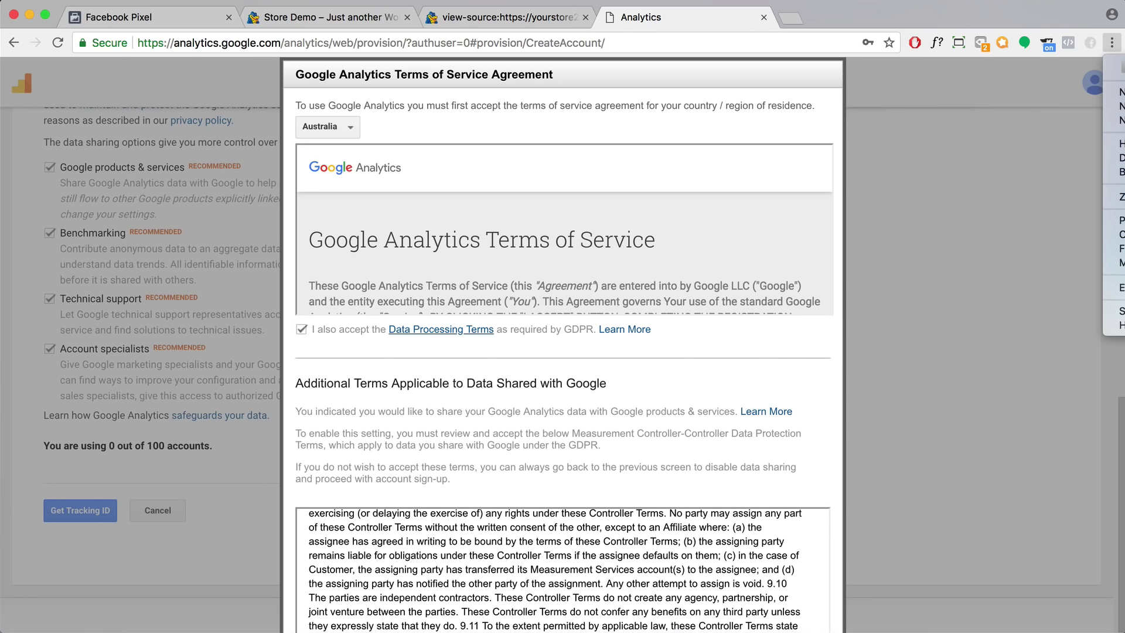
key("super+minus")
key("super+minus")
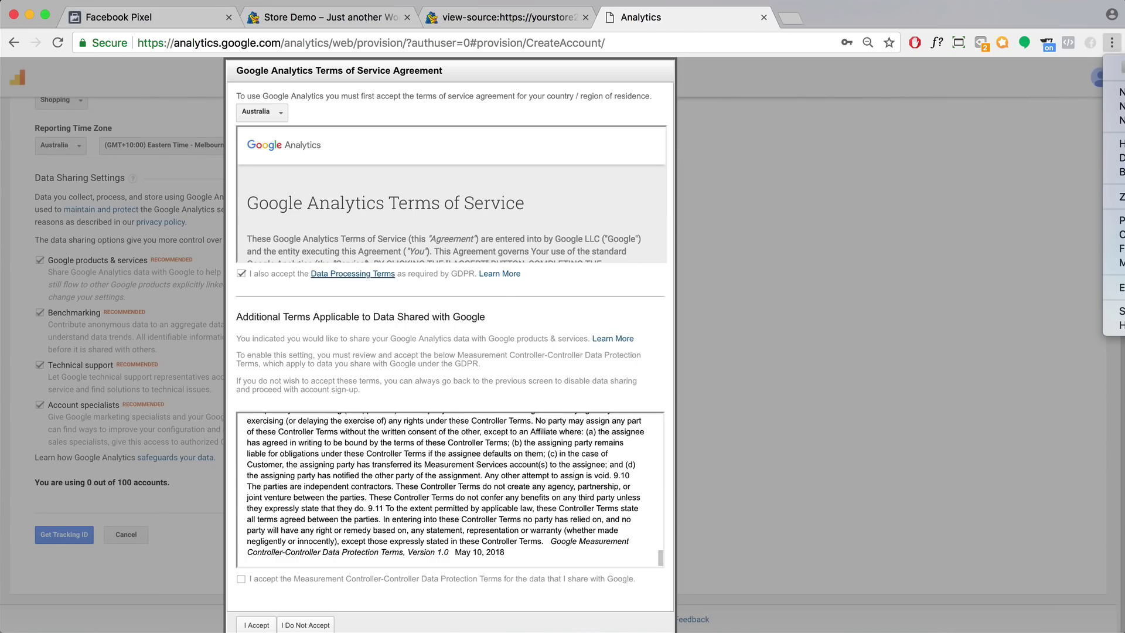
key("super+minus")
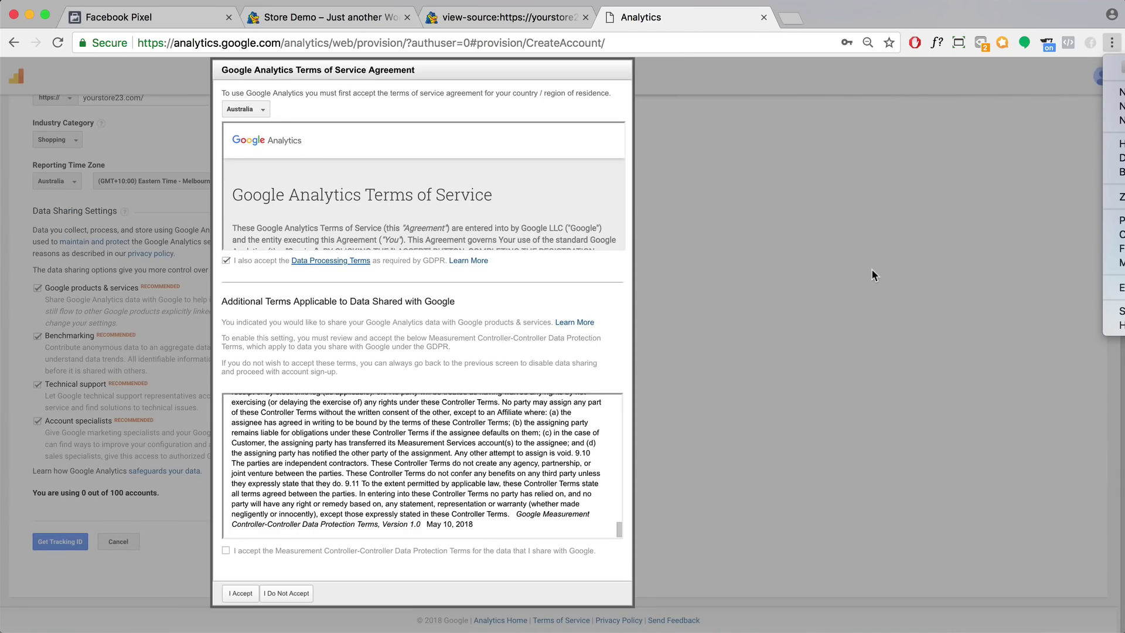
left_click(226, 550)
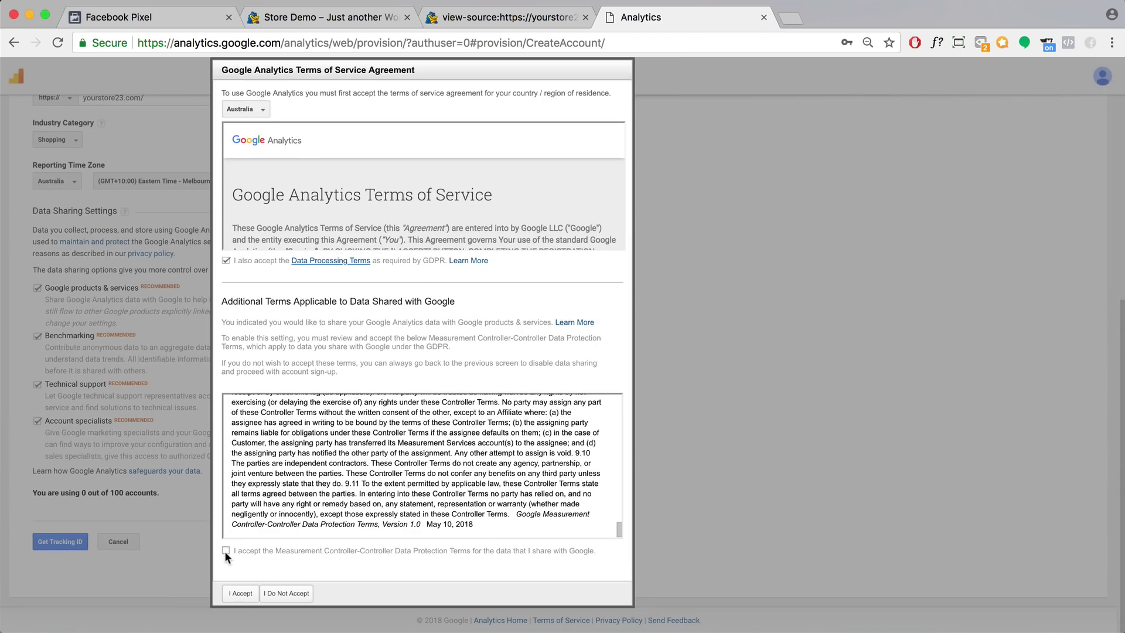
left_click(238, 594)
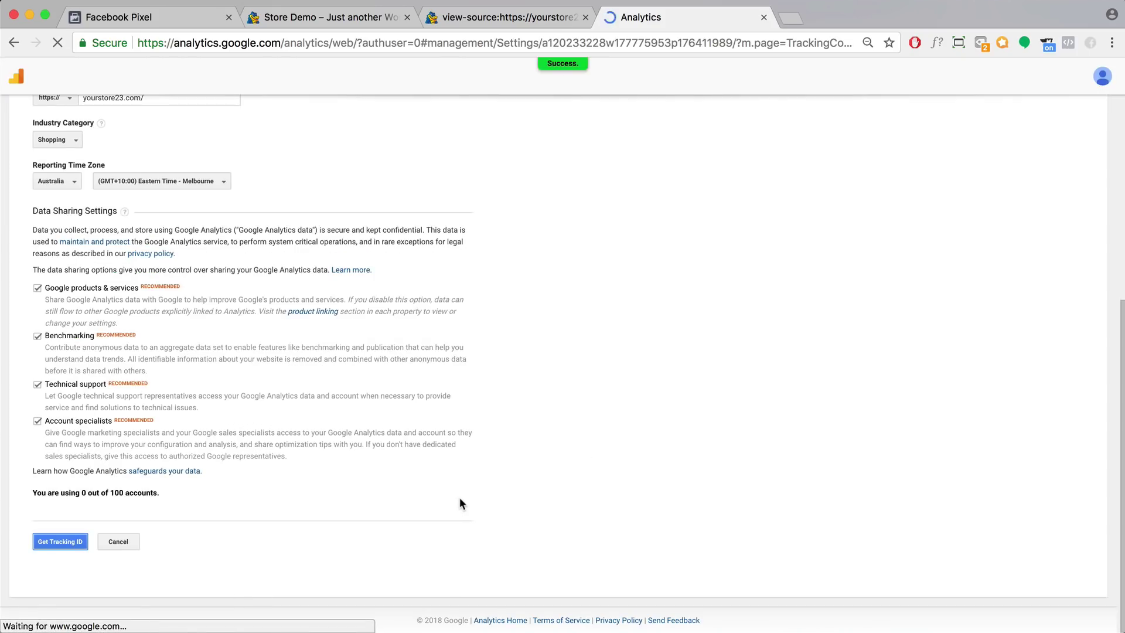
Close the browser menu and Tracking ID help tip, then open the Your Store 23 Property Settings
left_click(1111, 42)
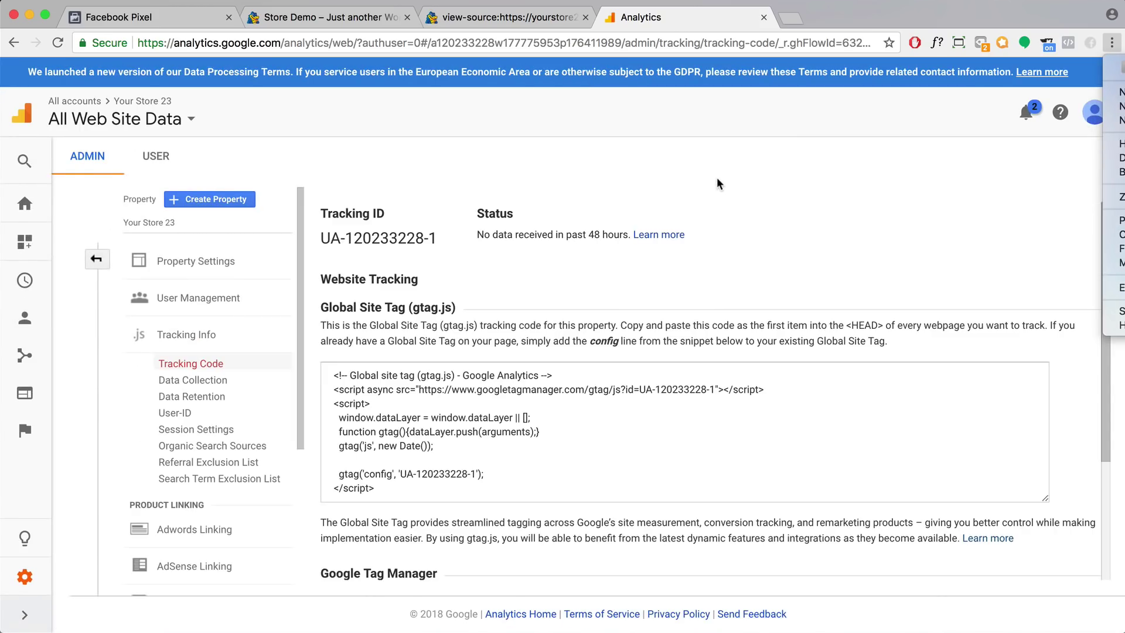
left_click(717, 183)
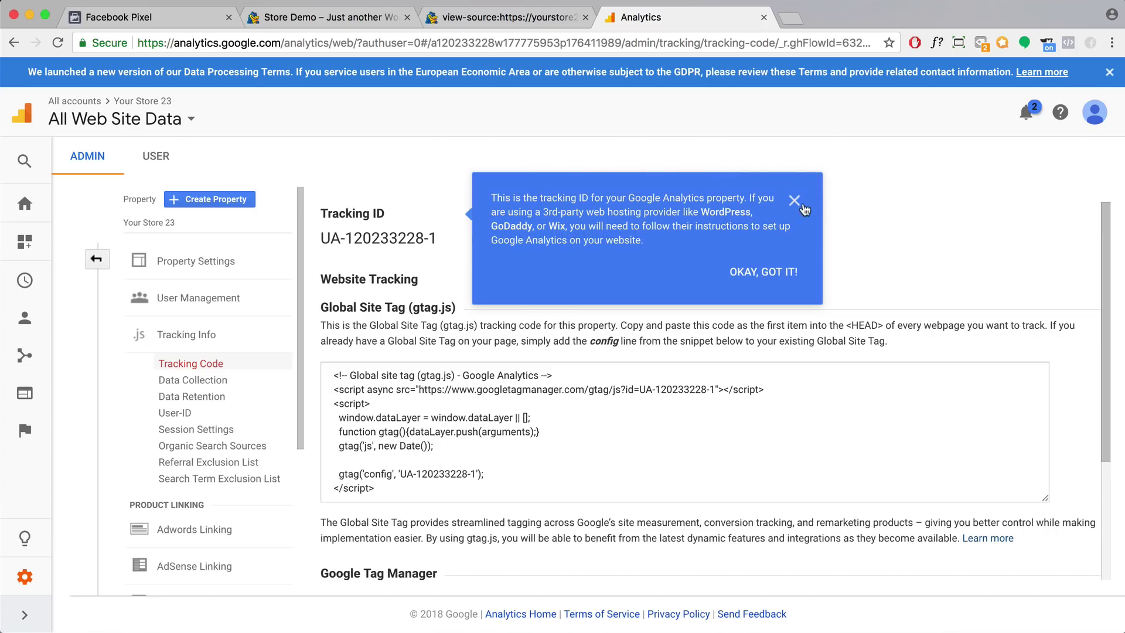
left_click(801, 204)
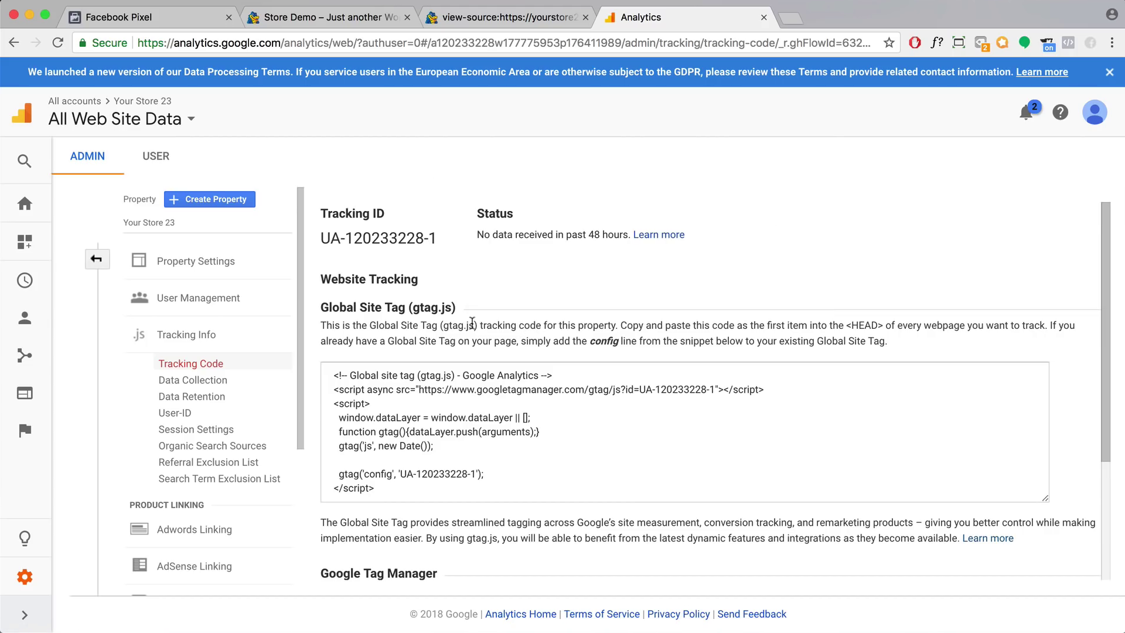
scroll(289, 314, "down", 4)
scroll(289, 314, "up", 4)
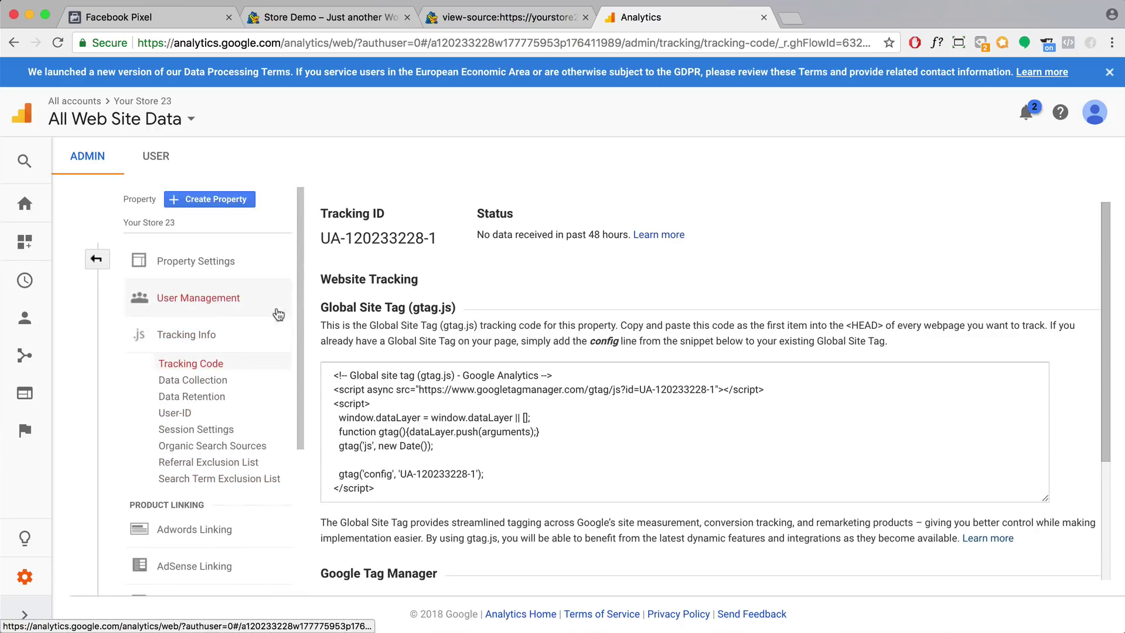
left_click(230, 265)
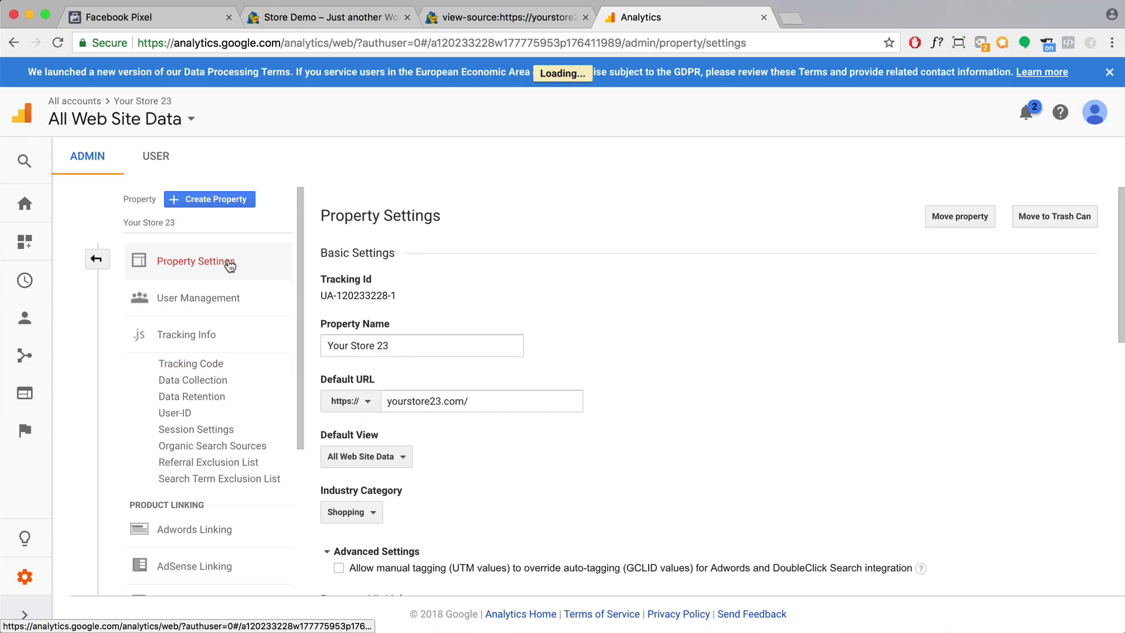
Look over the property's user permissions list and close it
scroll(607, 342, "down", 10)
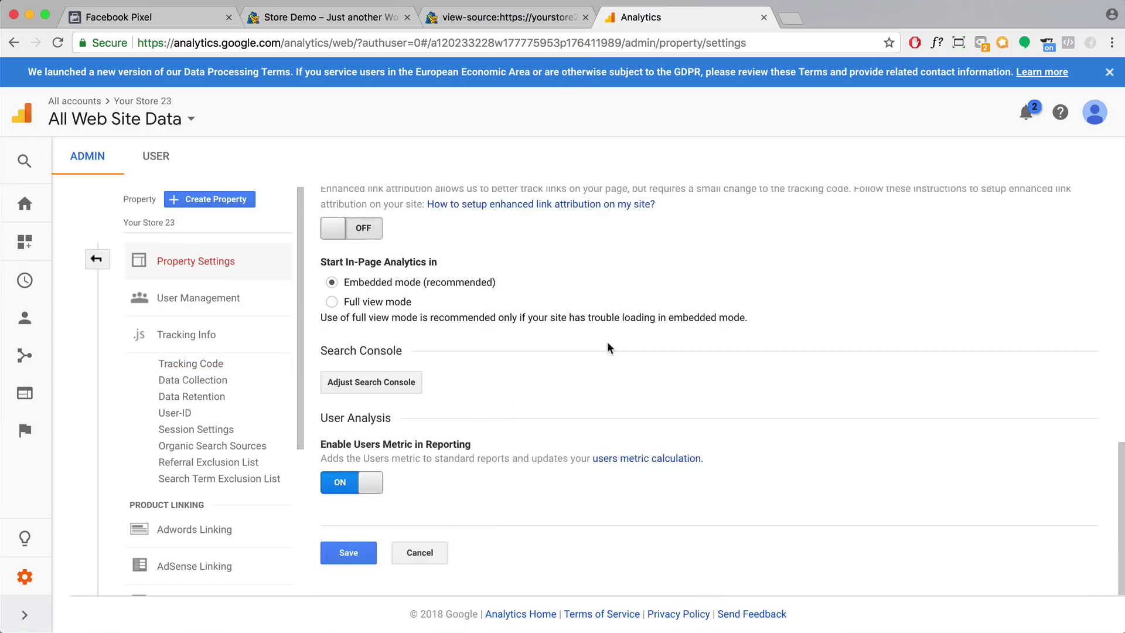
scroll(607, 348, "up", 4)
scroll(606, 343, "up", 2)
scroll(440, 330, "down", 4)
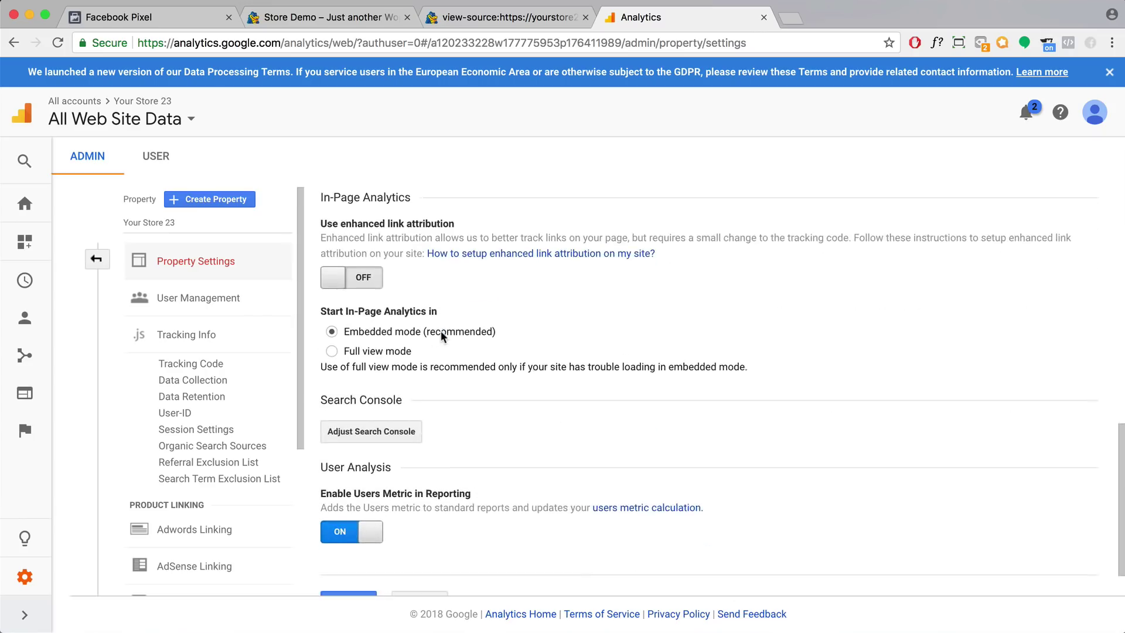
scroll(440, 333, "down", 1)
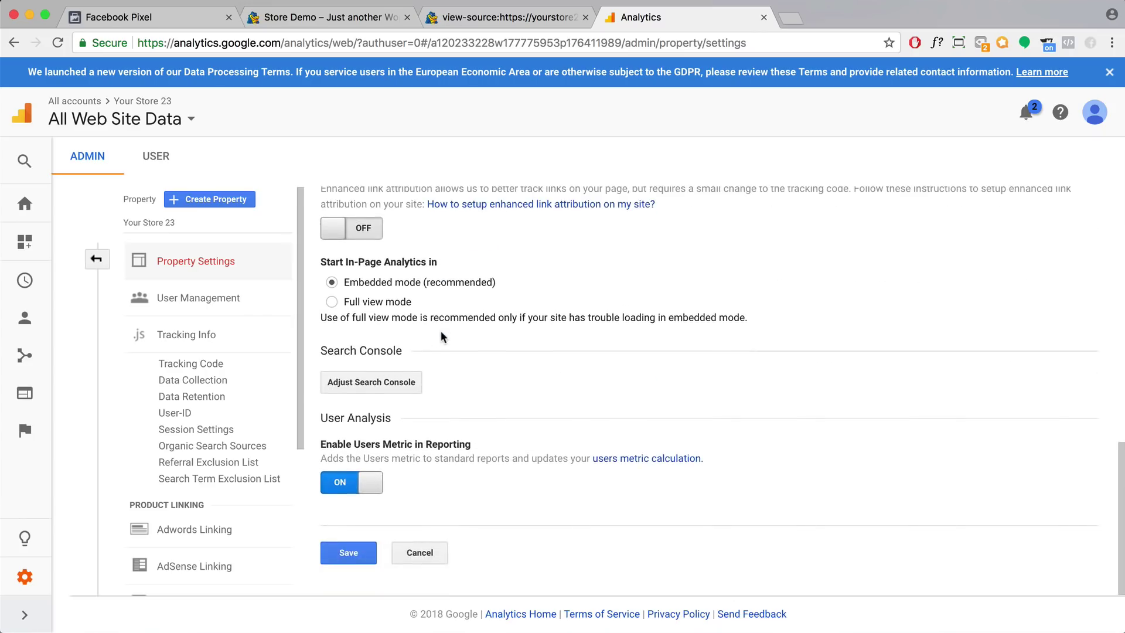
left_click(188, 298)
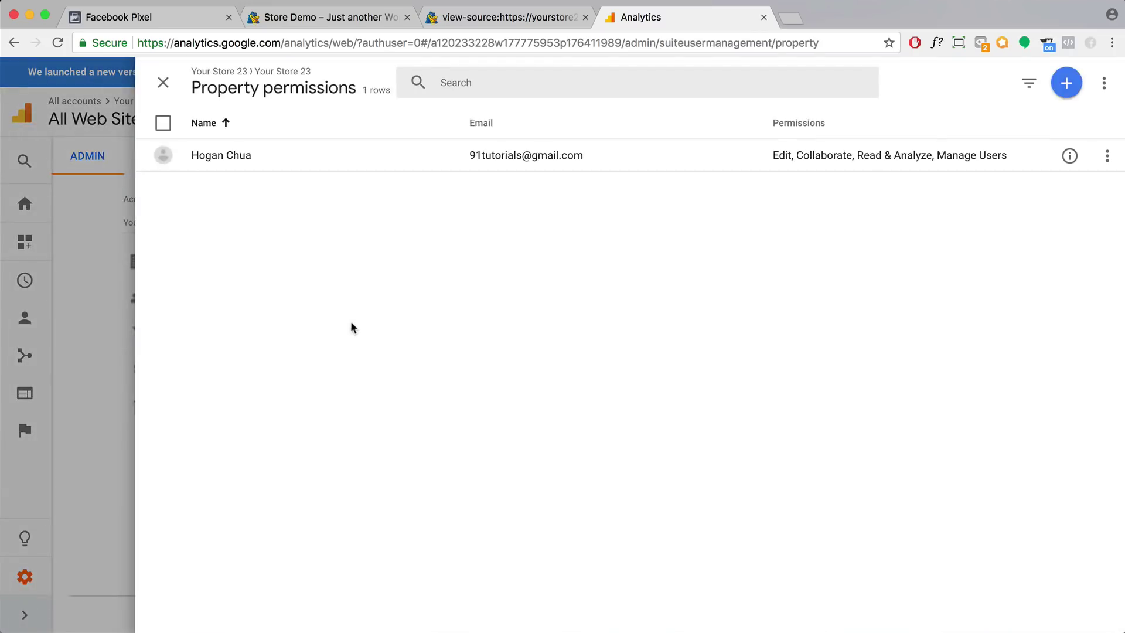
left_click(163, 82)
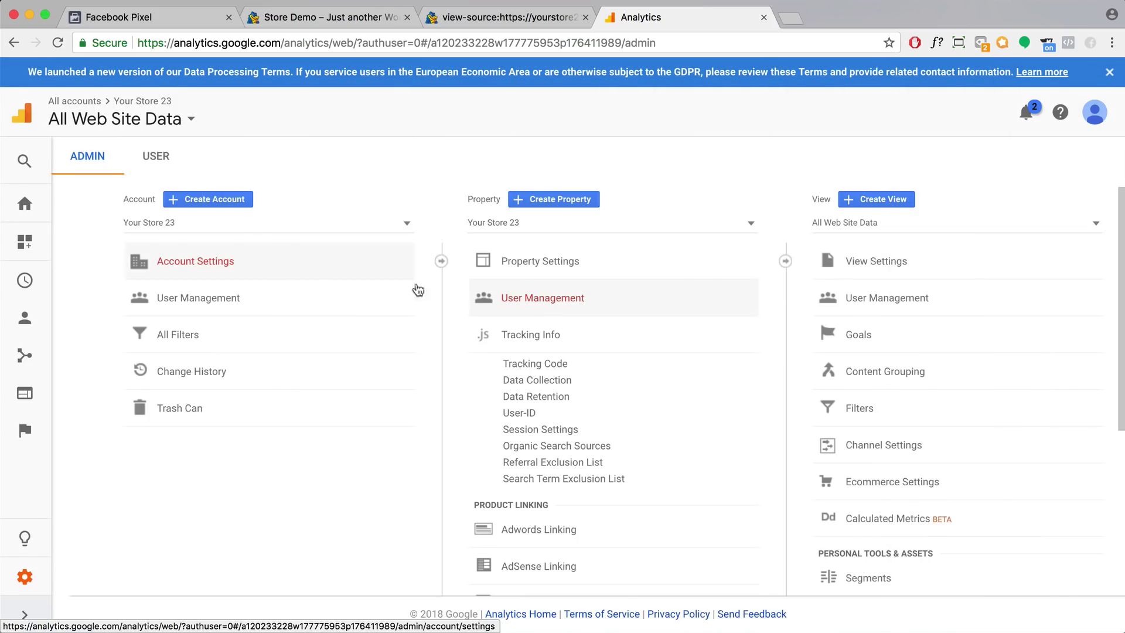
Enable Ecommerce in the view's Ecommerce Settings, save, and return to the Store Demo tab
scroll(761, 350, "down", 3)
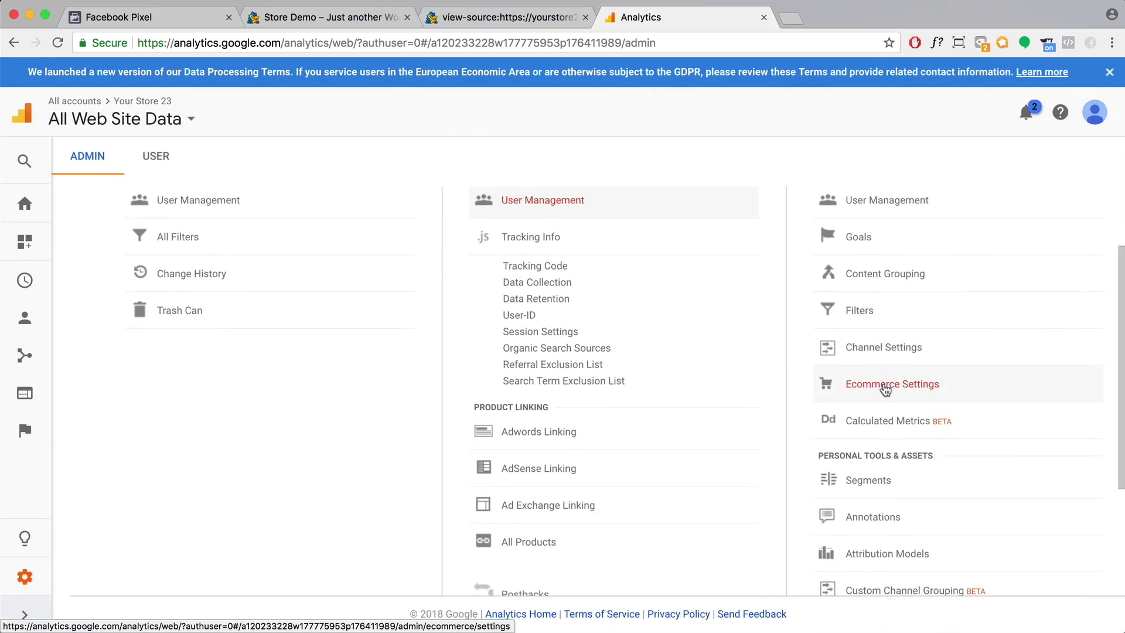
scroll(885, 386, "up", 3)
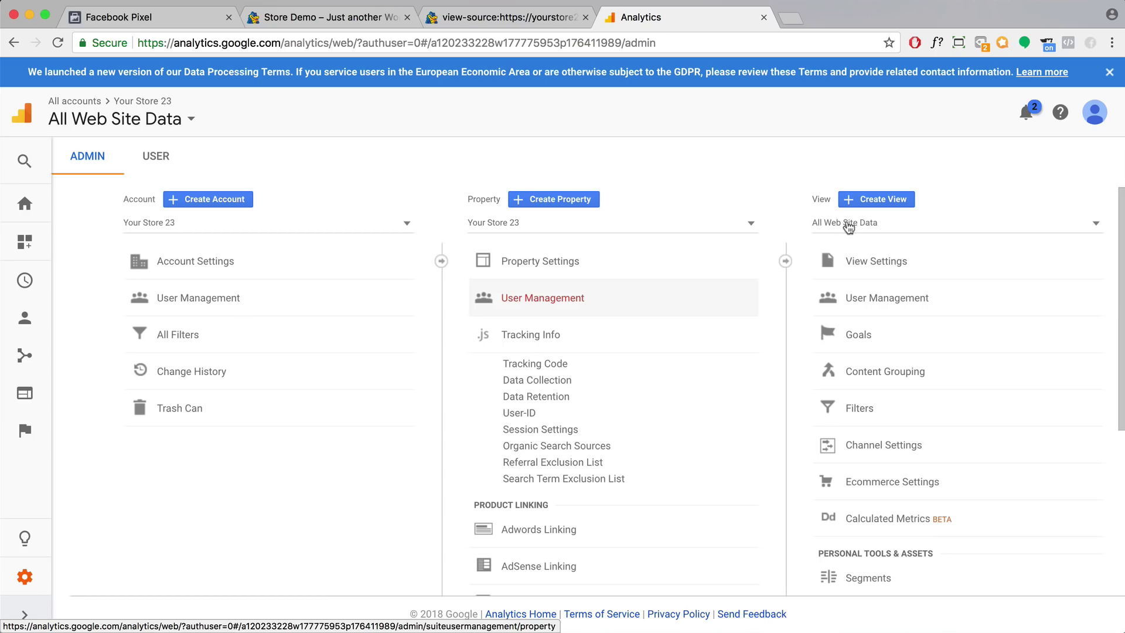
left_click(892, 481)
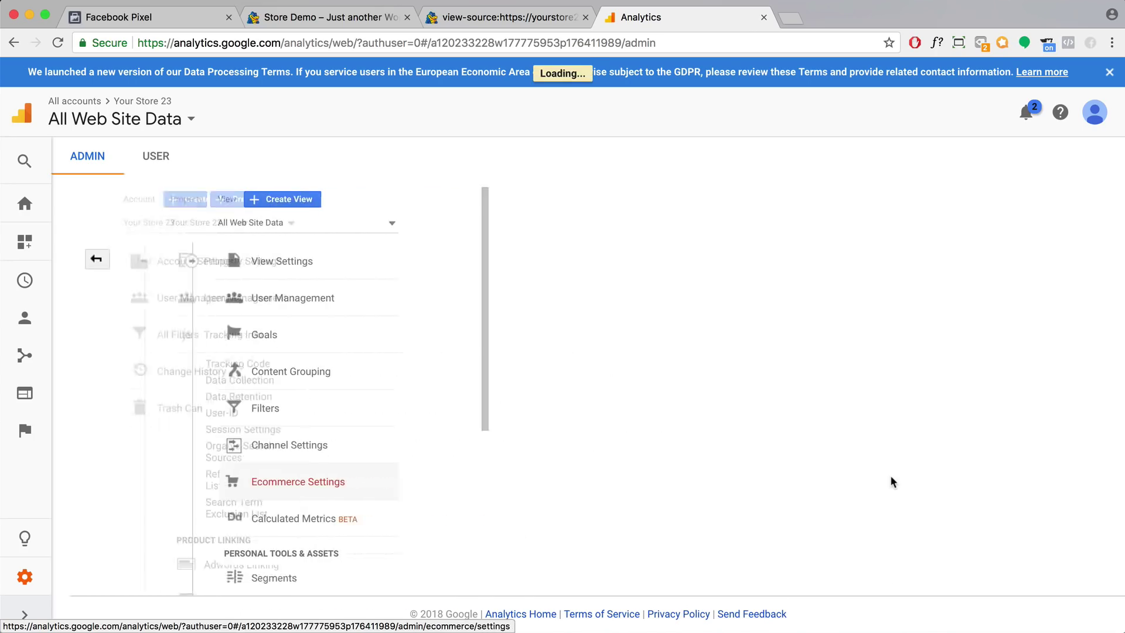
left_click(340, 277)
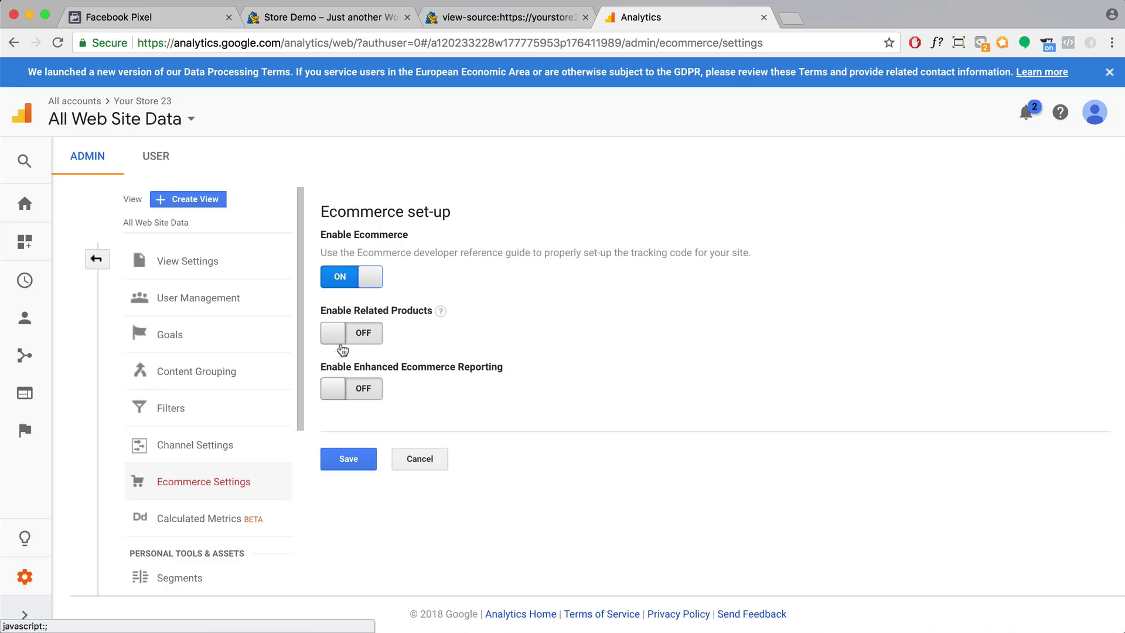
left_click(360, 470)
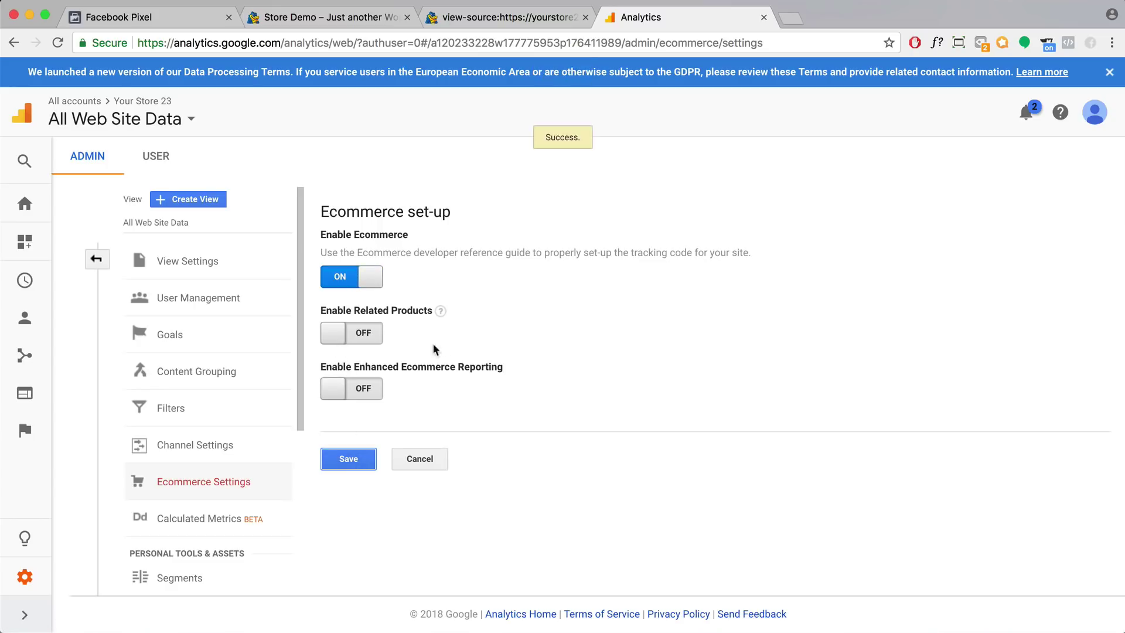
left_click(272, 8)
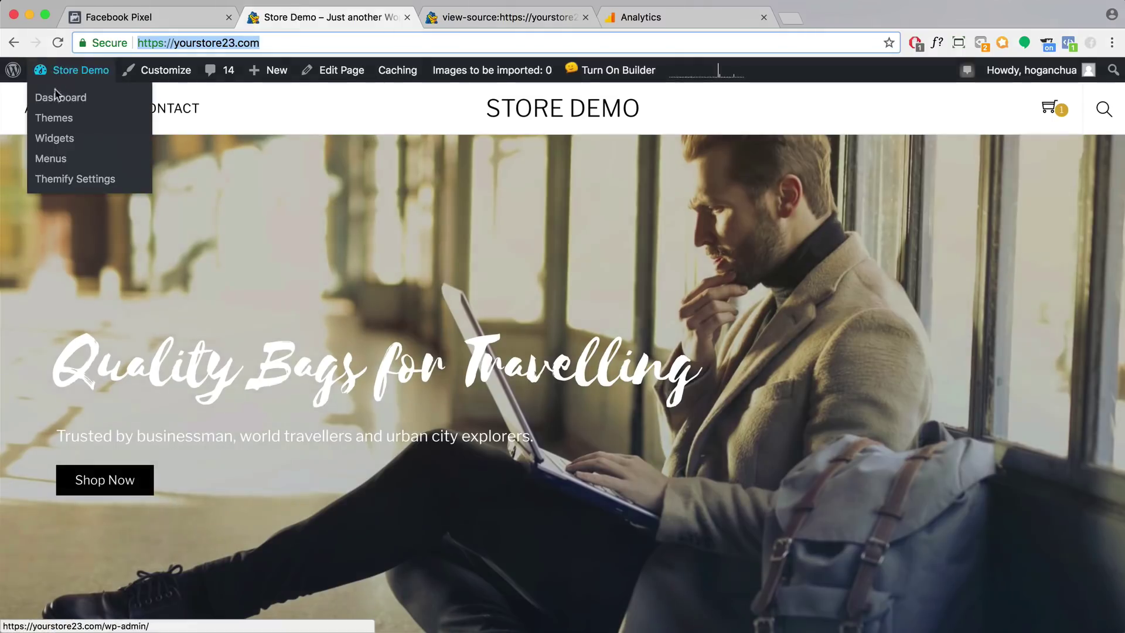
Search plugins for 'Google analytics dashboard', then install and activate GADWP
left_click(70, 70)
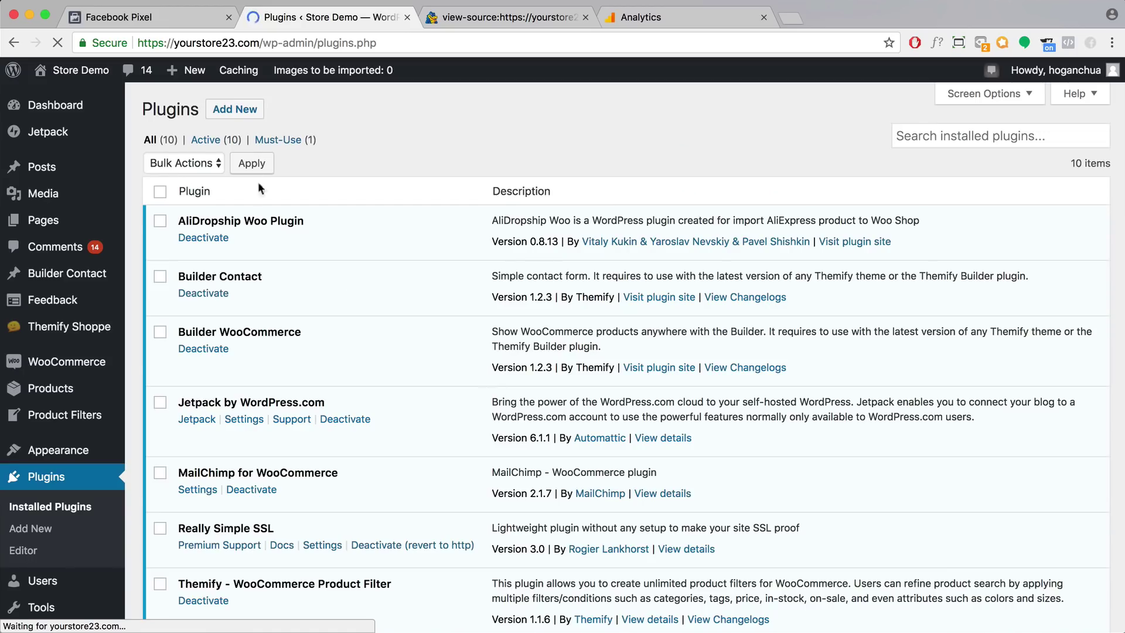
left_click(235, 112)
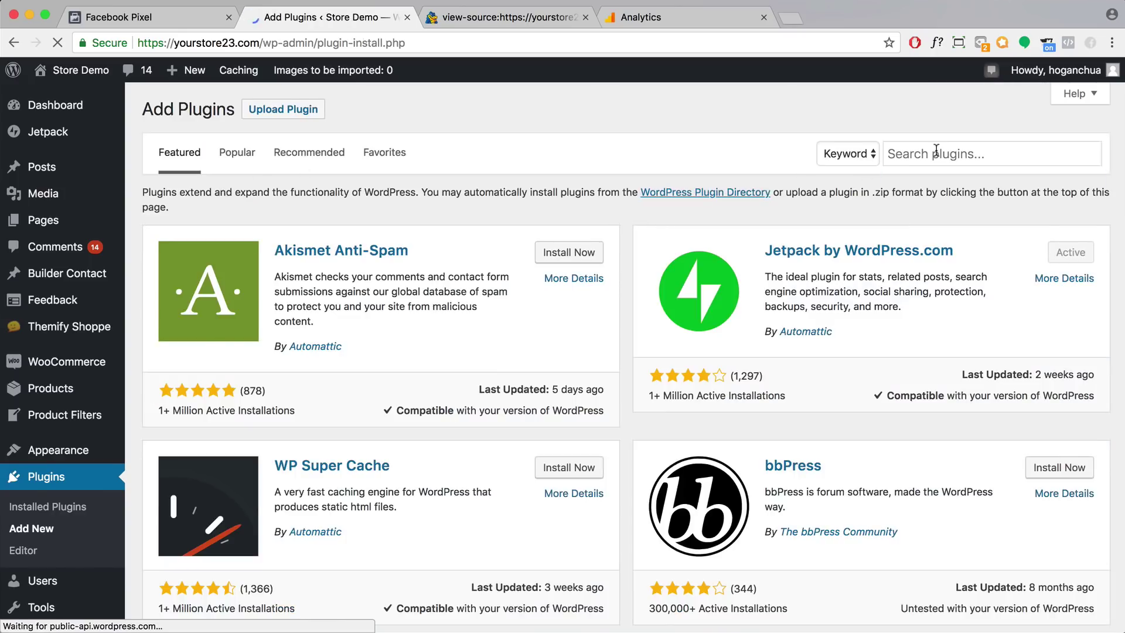
left_click(936, 153)
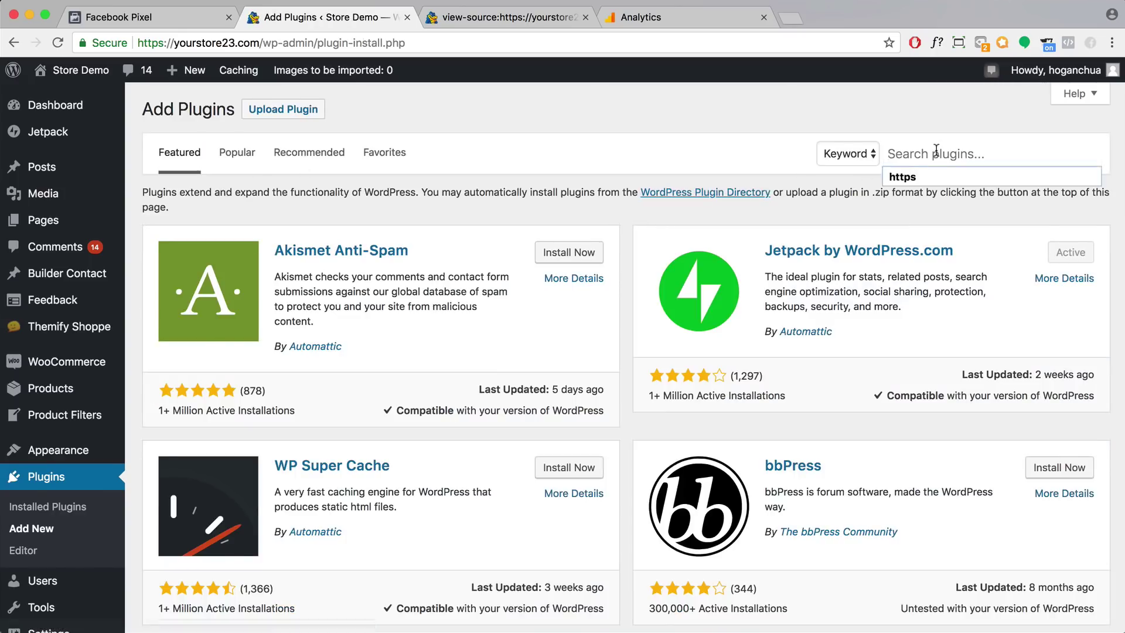
type("Google ana")
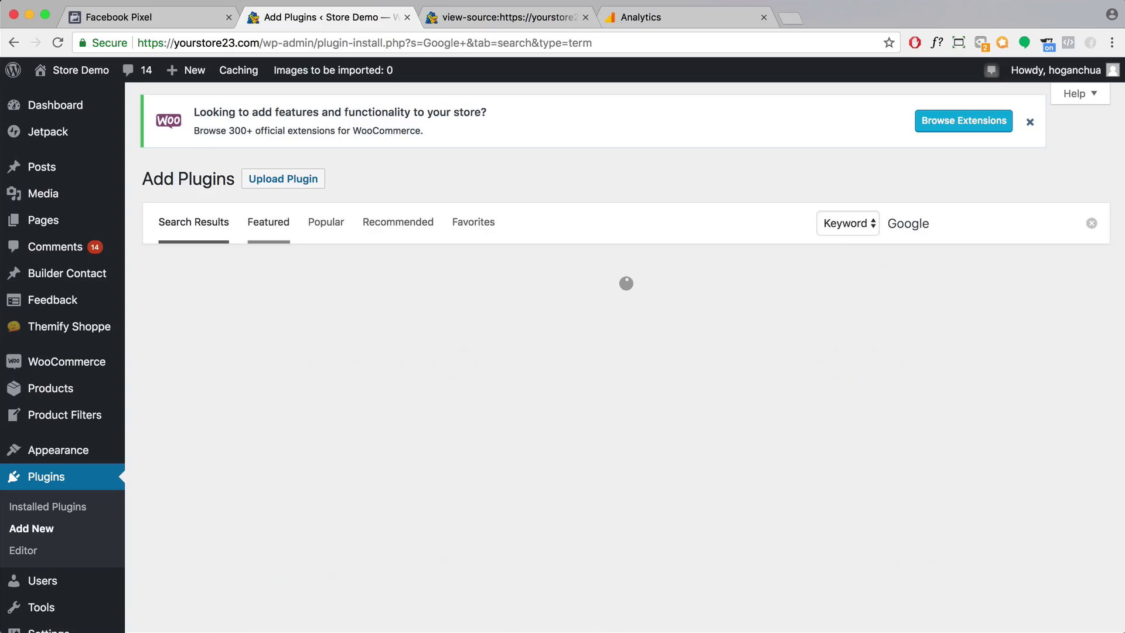
type("lytics dashboard")
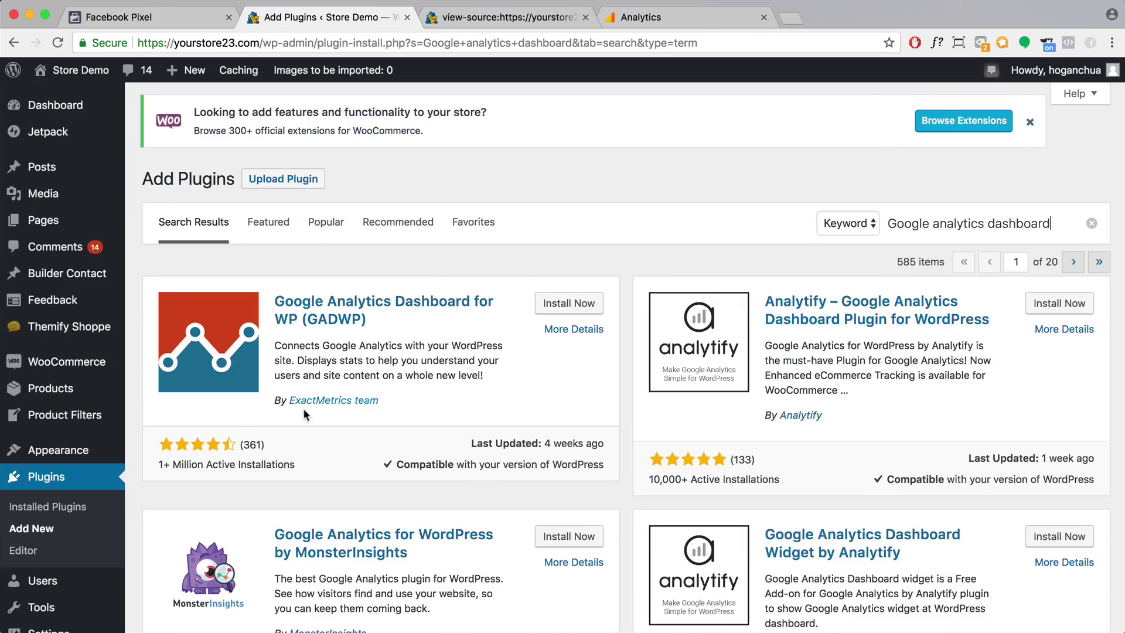
left_click(553, 309)
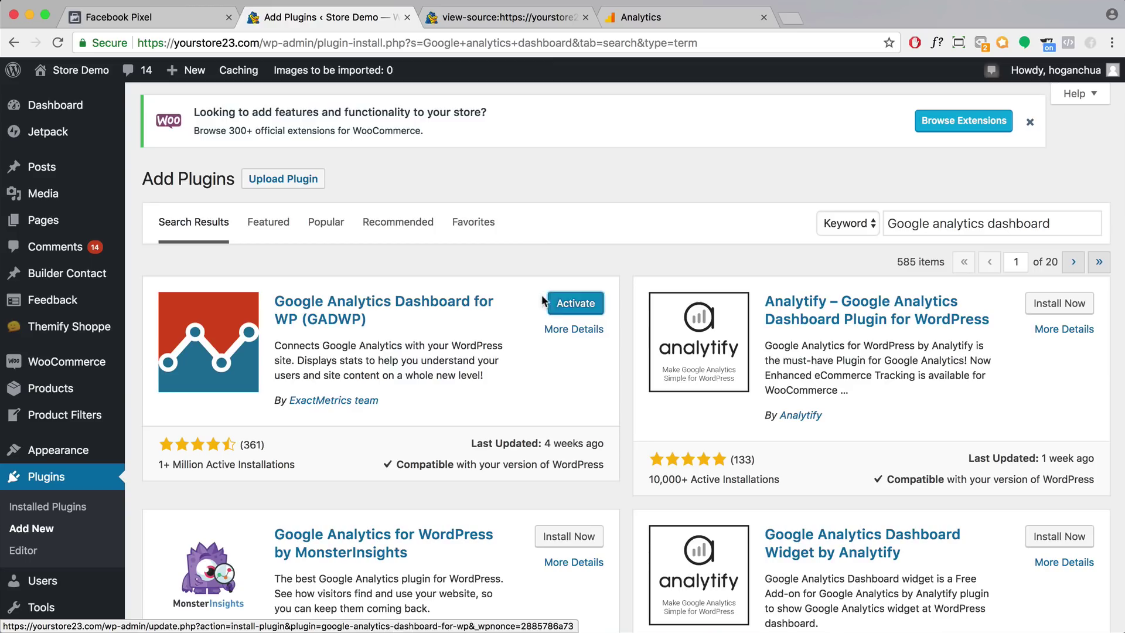
left_click(575, 304)
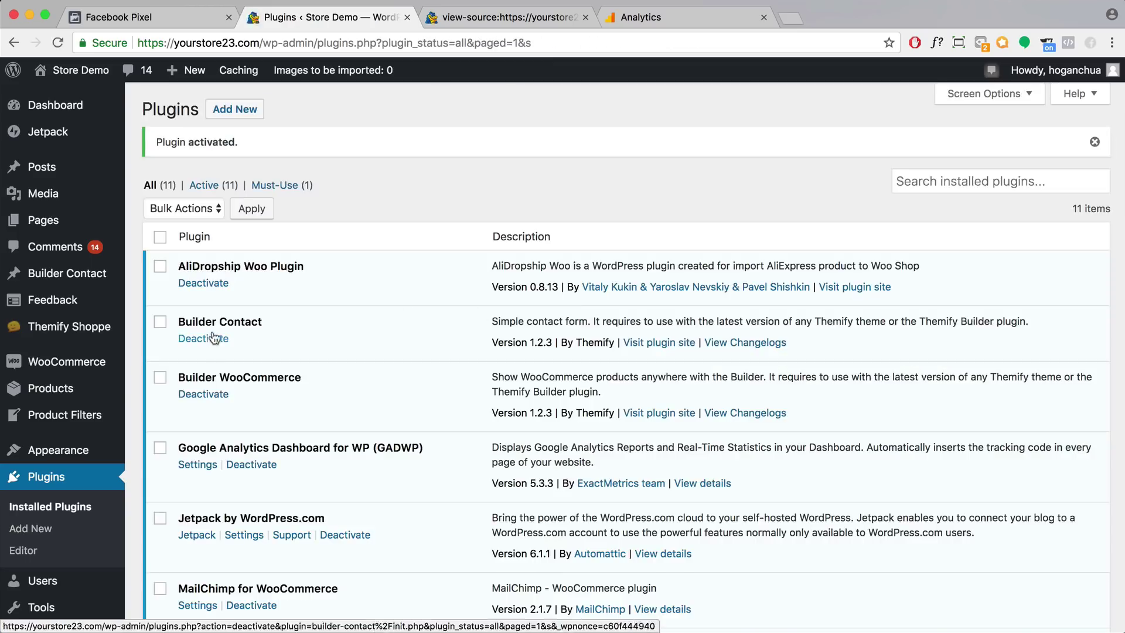
Open the Google Analytics plugin settings, choose Authorize Plugin, and request the access code
scroll(143, 337, "down", 8)
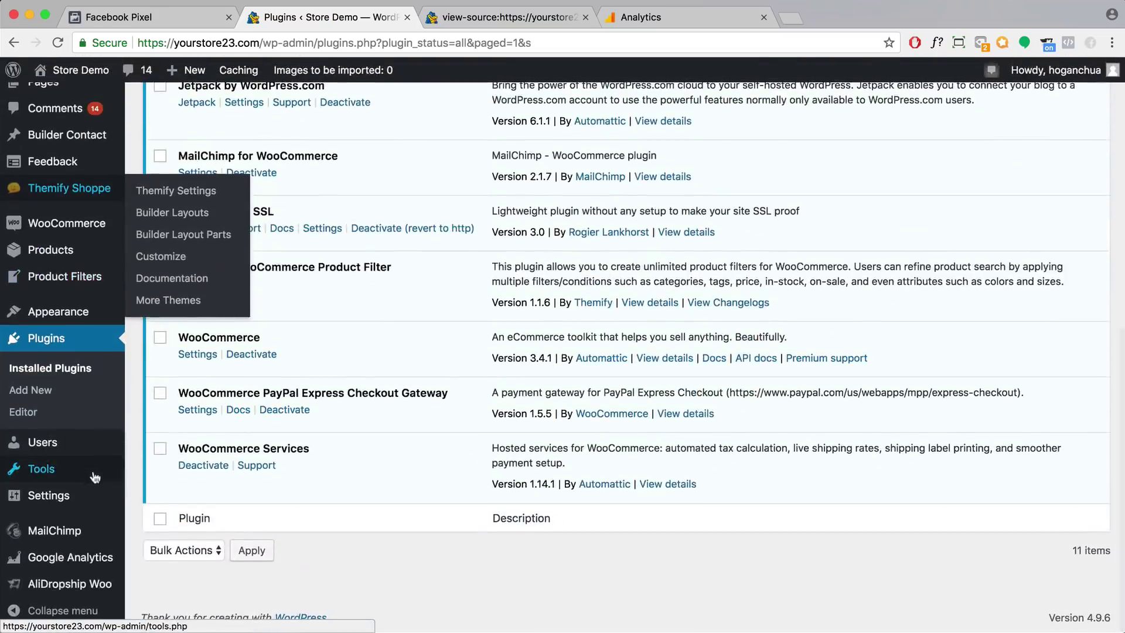
left_click(50, 560)
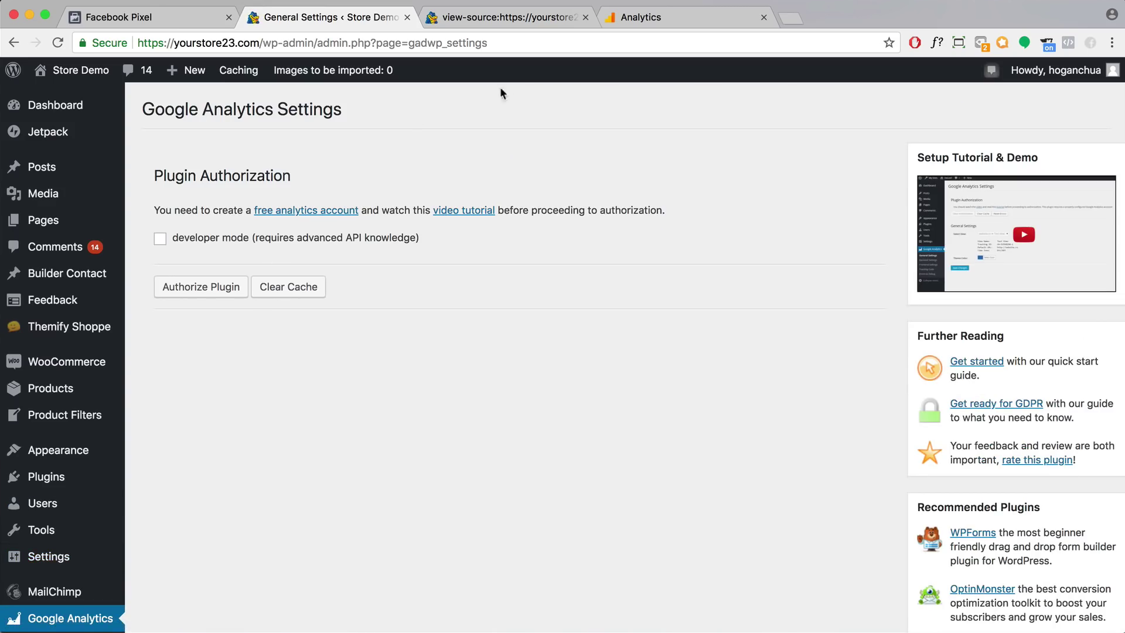
left_click(199, 294)
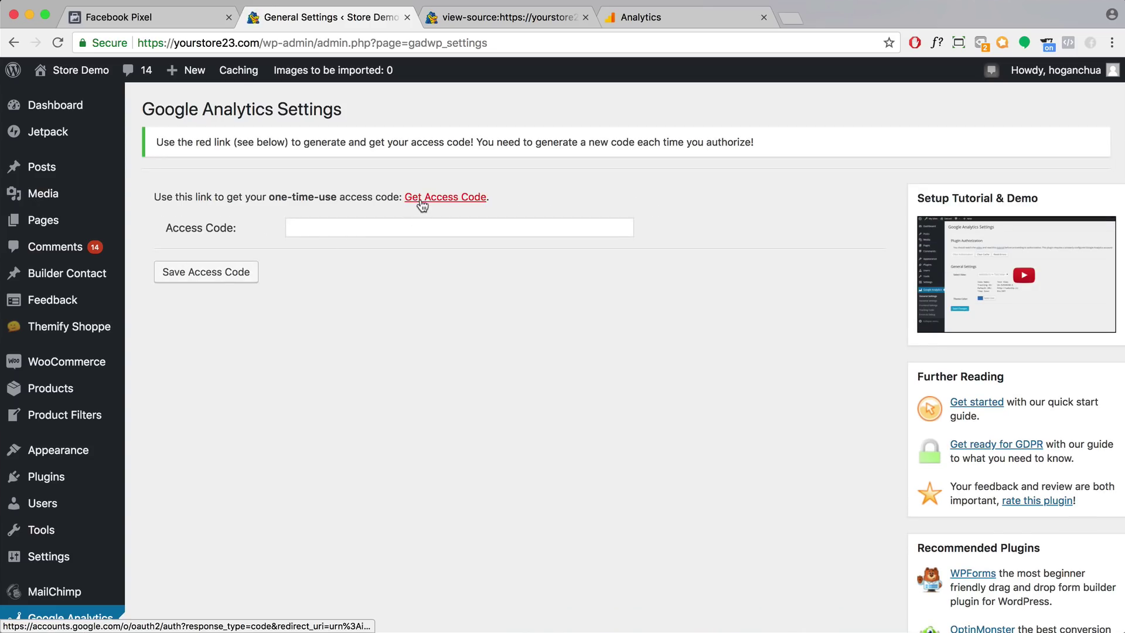
left_click(424, 197)
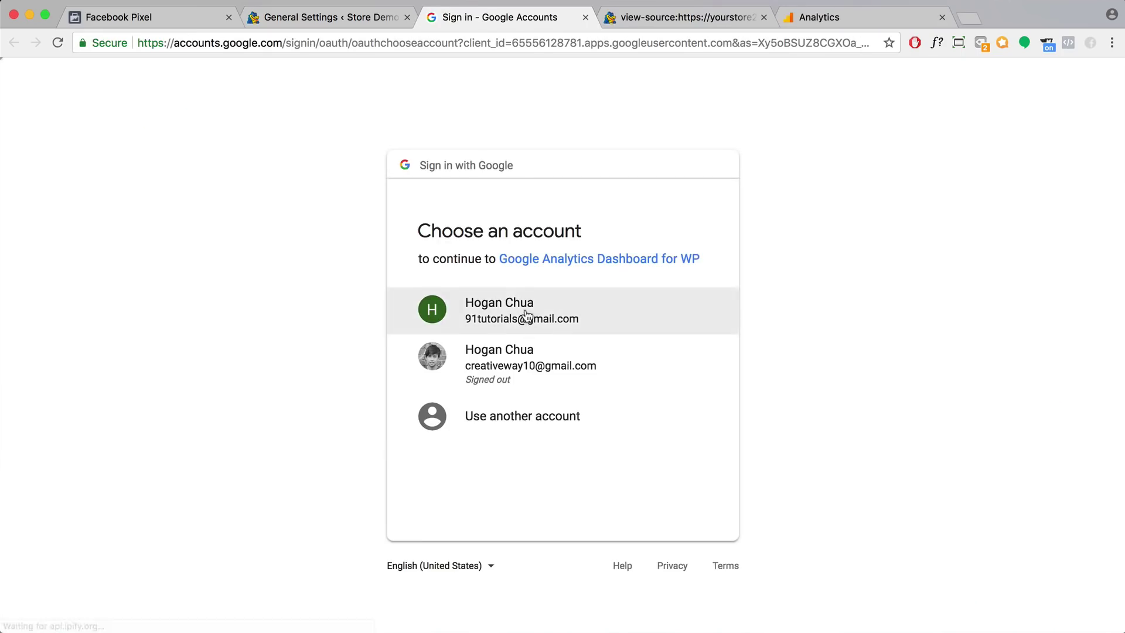
Allow GADWP access with the Google account and save the copied access code in the plugin
left_click(526, 311)
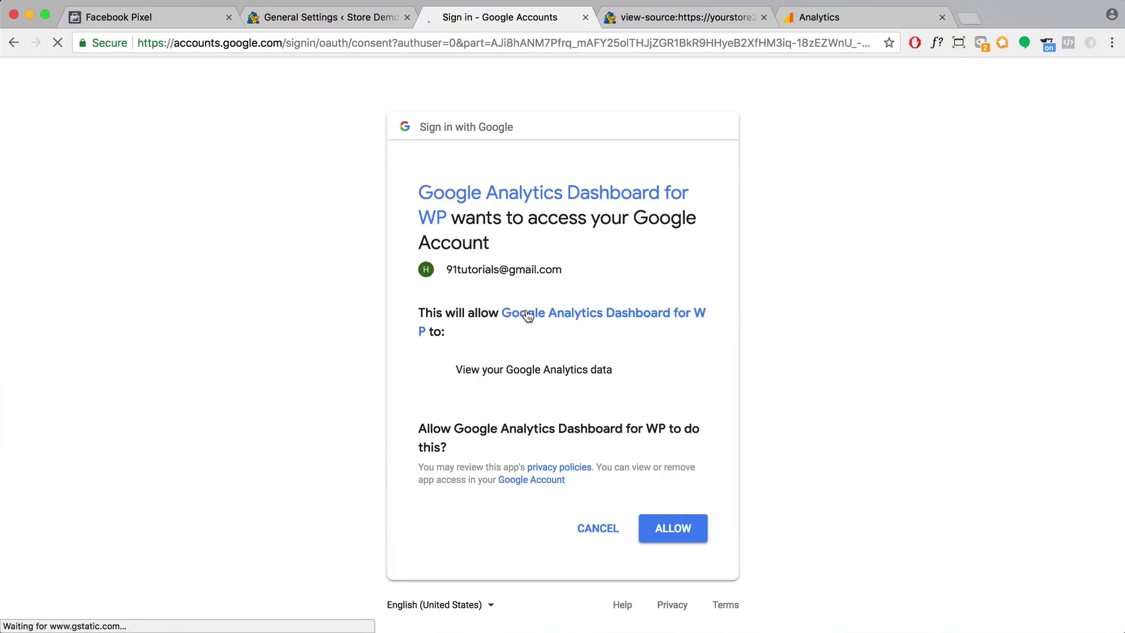
left_click(673, 527)
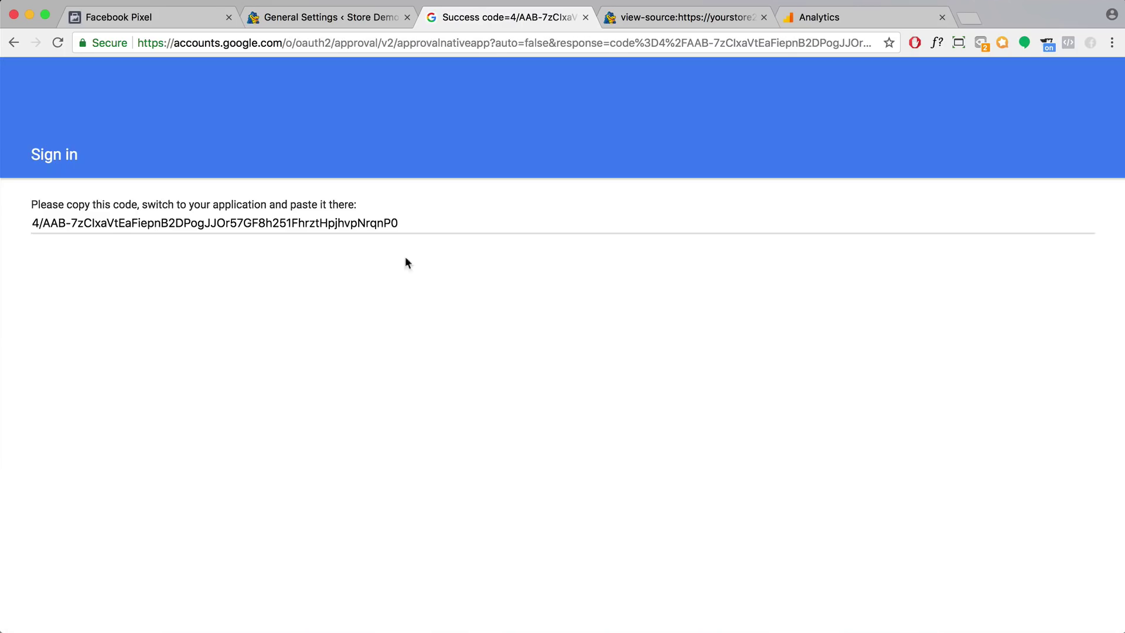
left_click(390, 224)
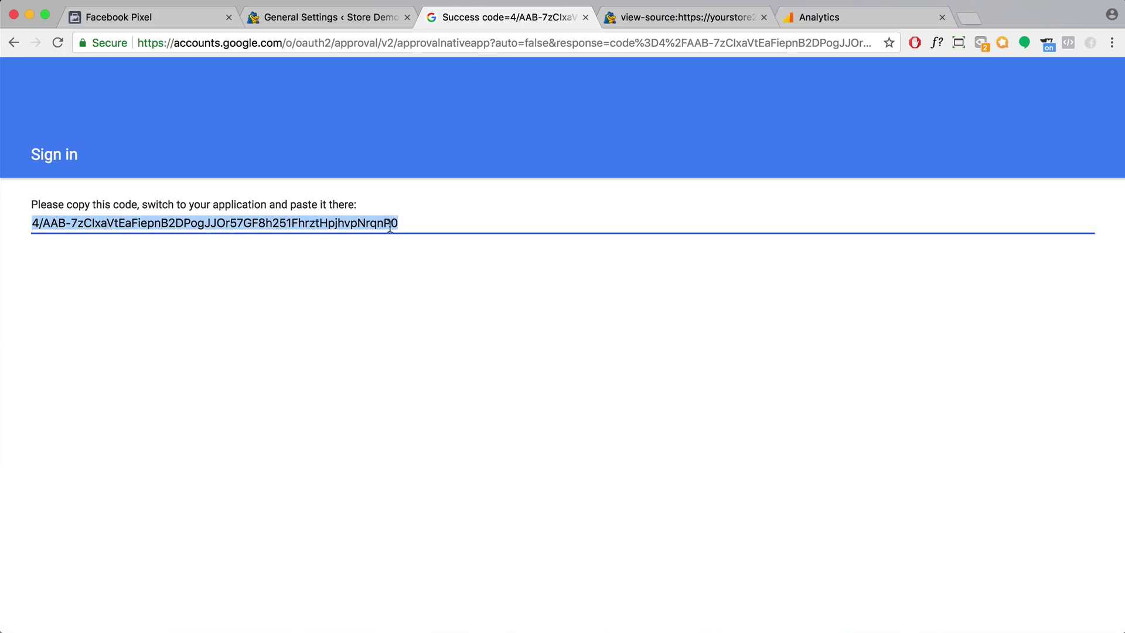
key("super+c")
left_click(328, 17)
left_click(413, 234)
key("super+v")
left_click(234, 286)
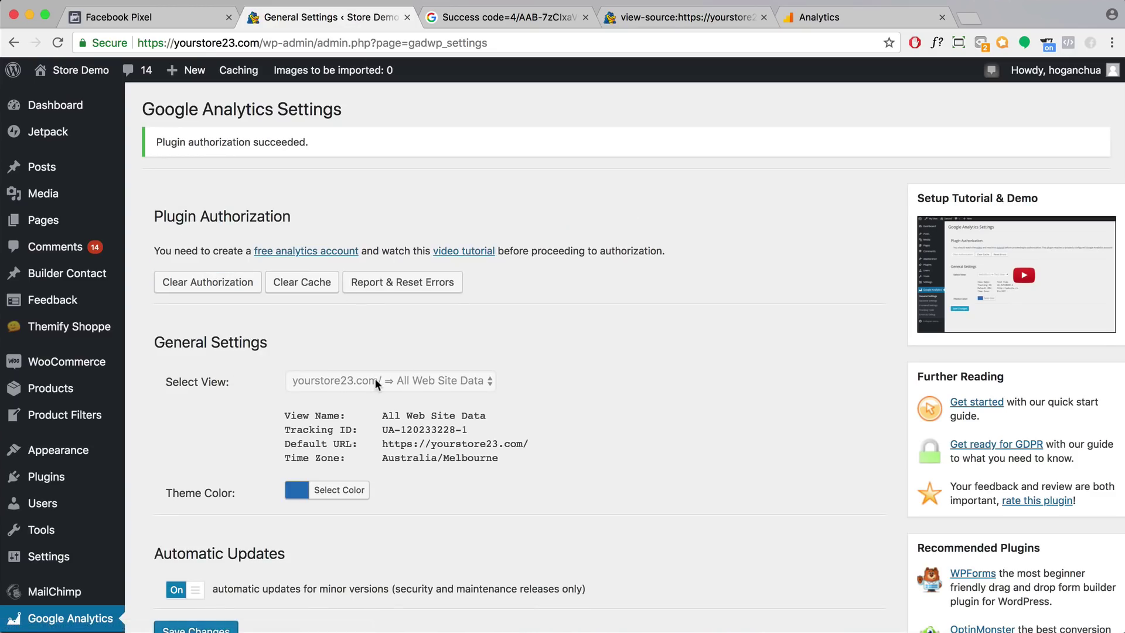
Save GADWP's general settings keeping the All Web Site Data view, then go to Tracking Code
scroll(409, 383, "down", 2)
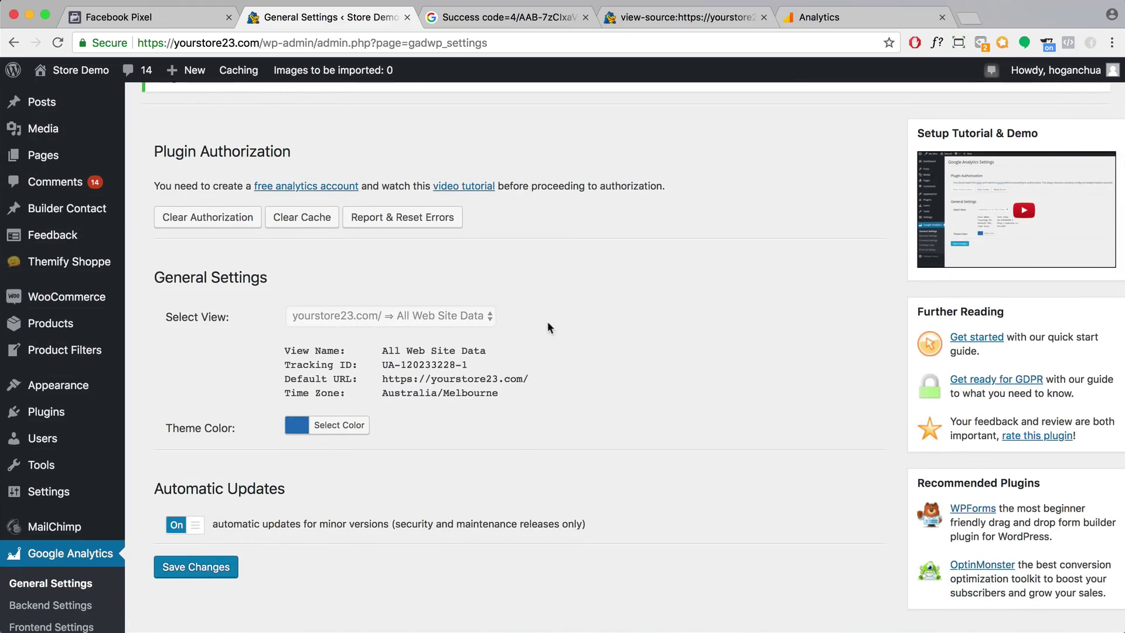
scroll(494, 377, "down", 3)
left_click(209, 485)
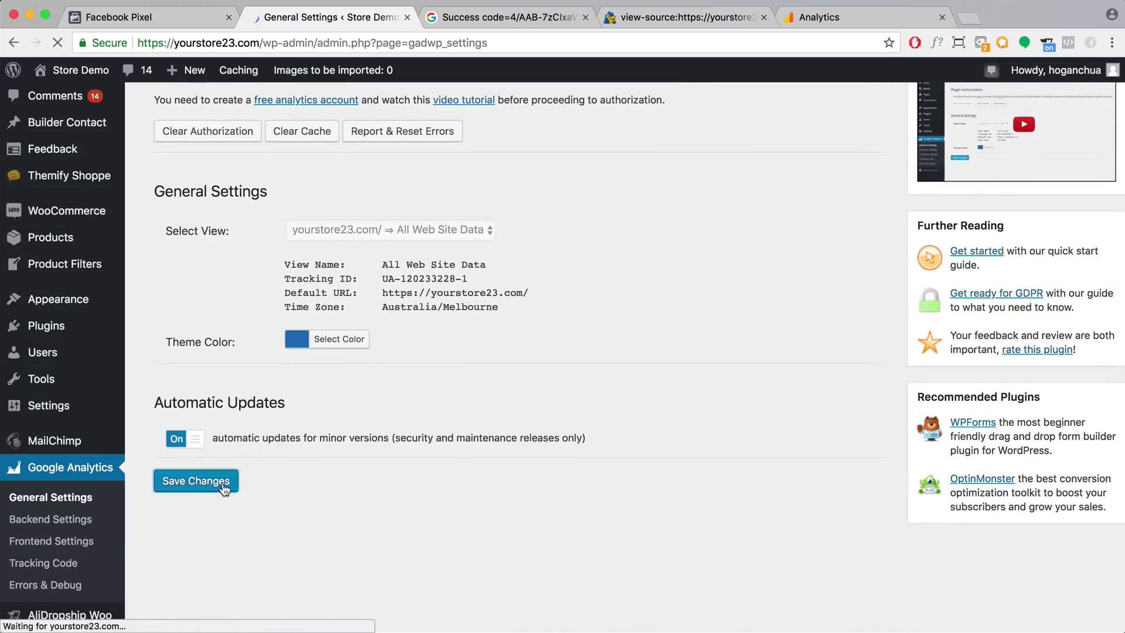
scroll(89, 434, "down", 3)
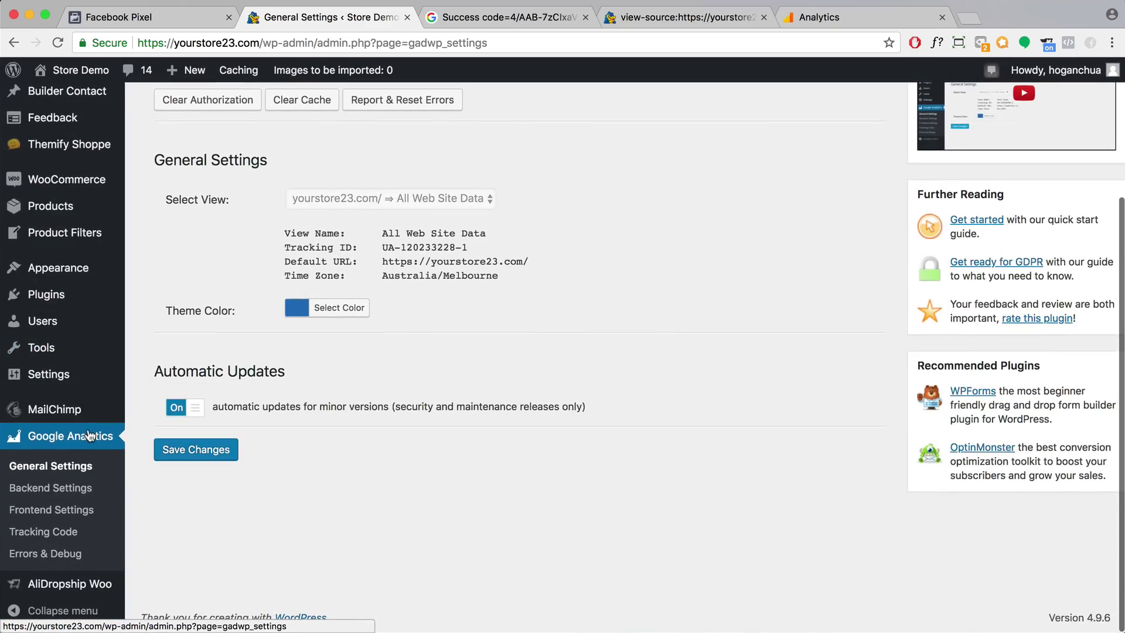
left_click(36, 533)
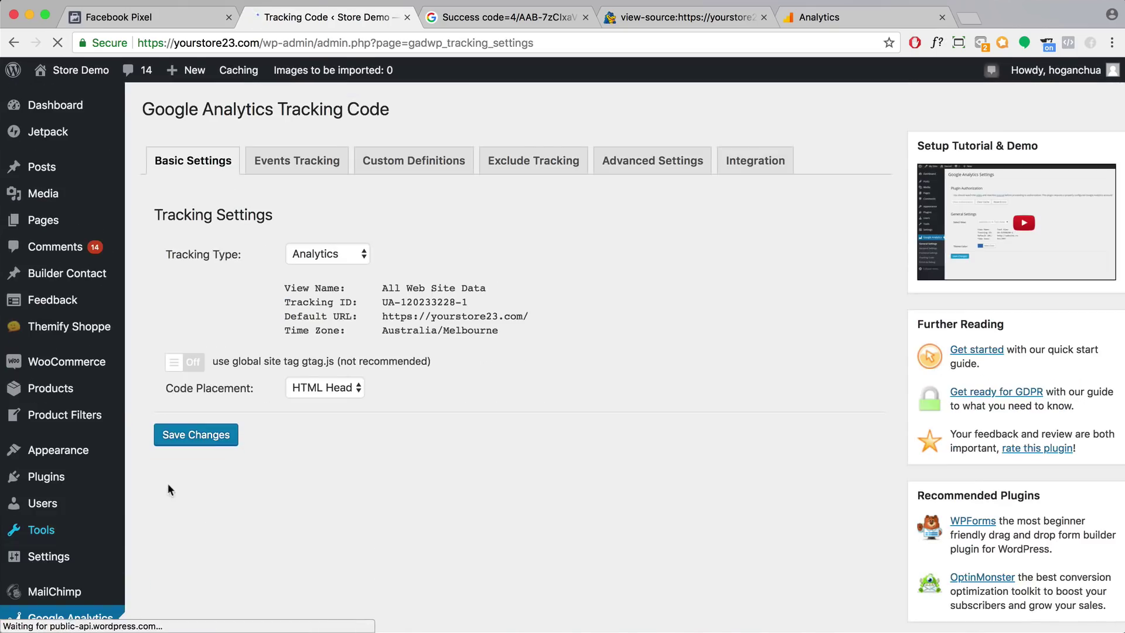
Exclude the Administrator role from tracking
left_click(311, 163)
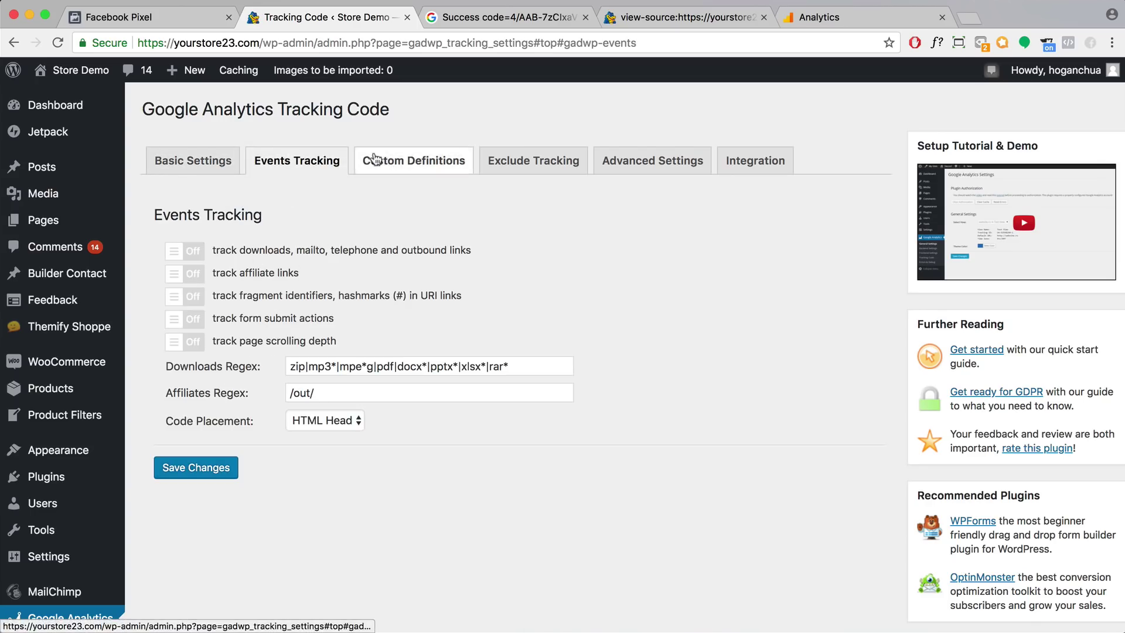
left_click(449, 167)
left_click(528, 168)
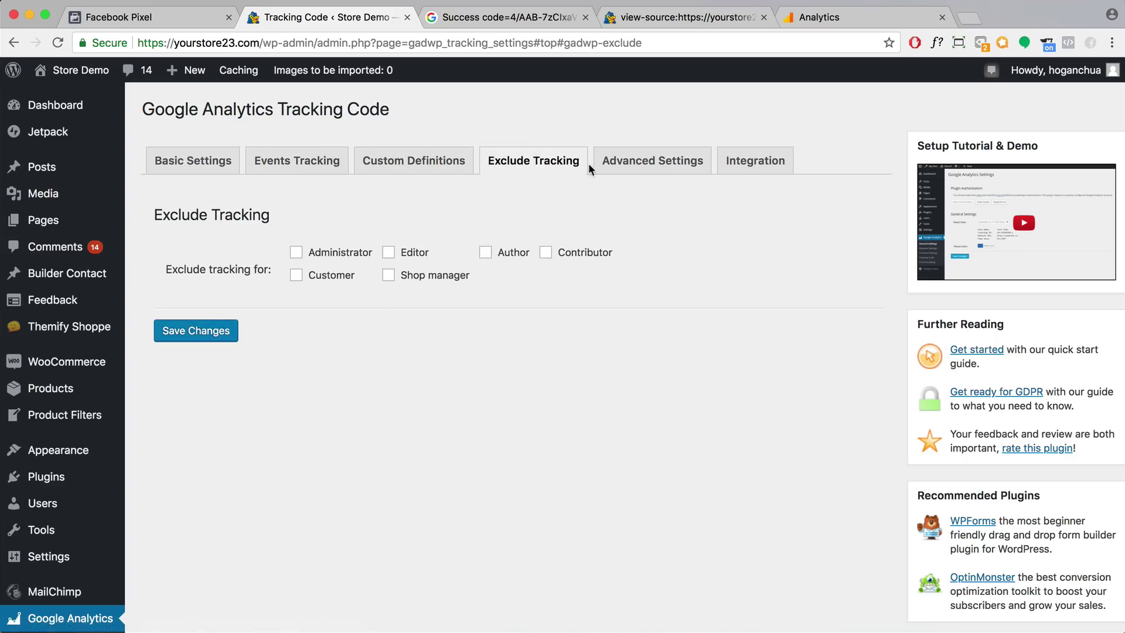
left_click_drag(289, 217, 146, 212)
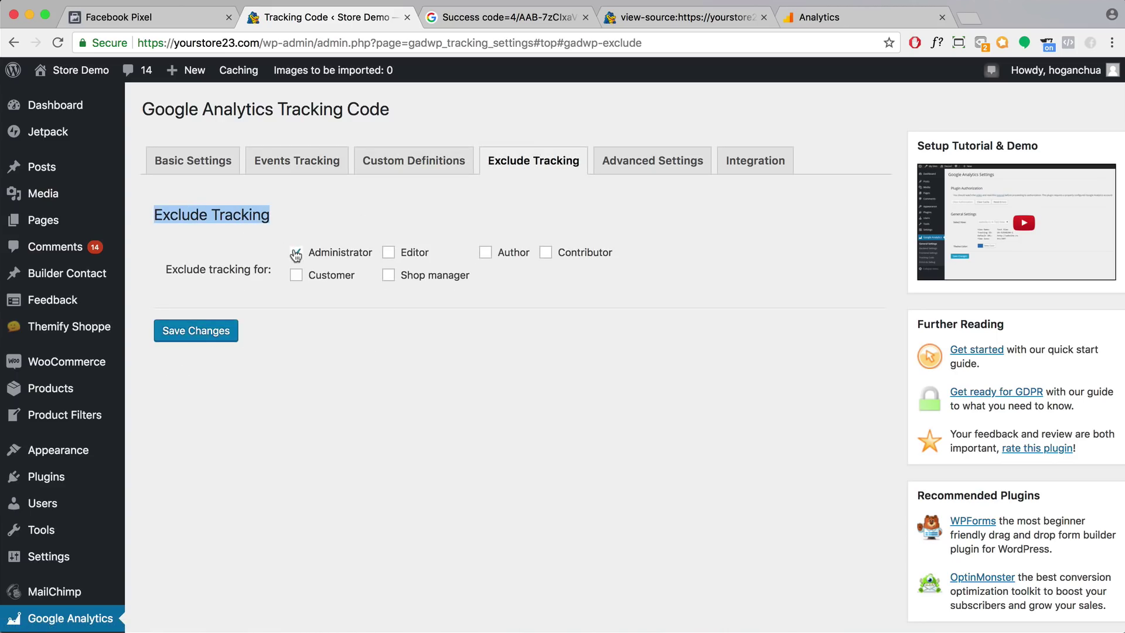
left_click(211, 333)
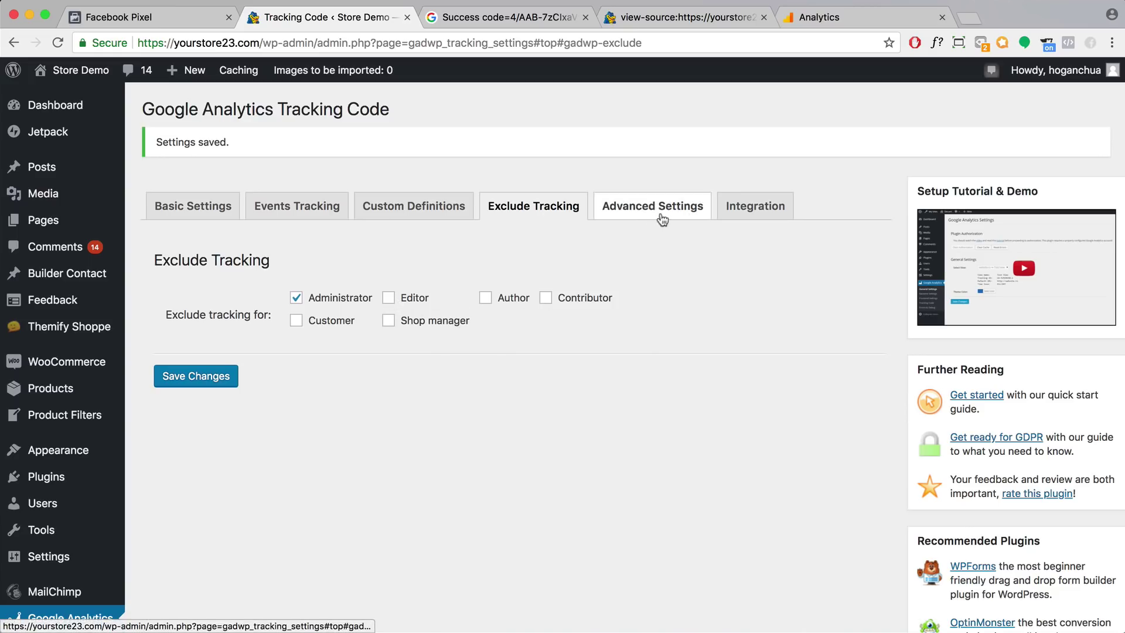
Set Integration's Ecommerce Tracking to Ecommerce Plugin and save the changes
left_click(682, 210)
scroll(664, 304, "down", 5)
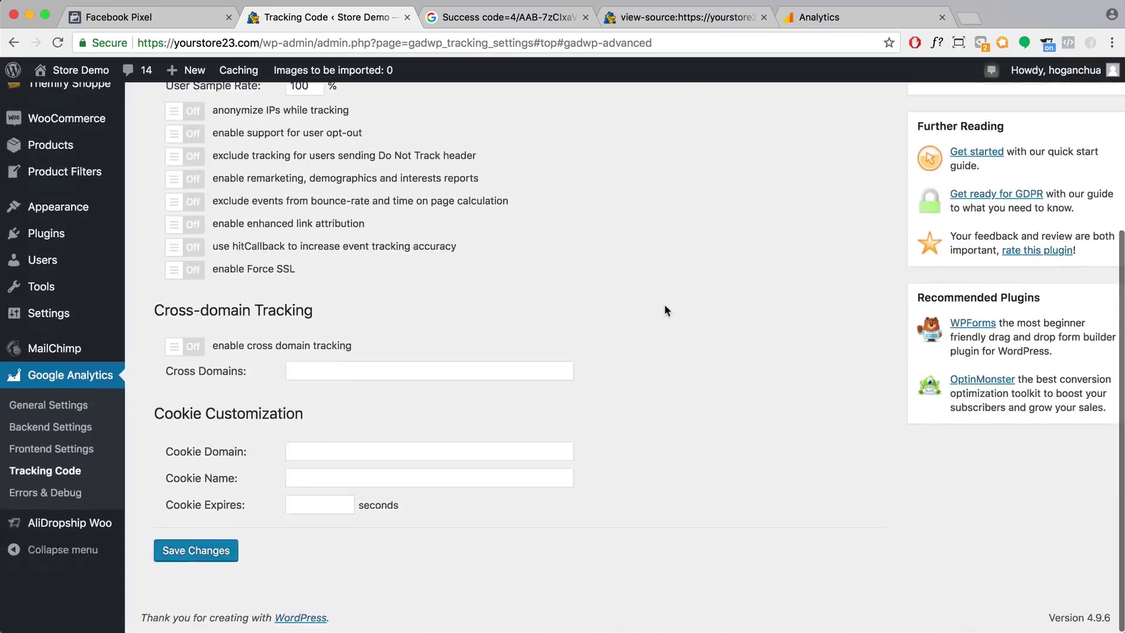
scroll(664, 304, "up", 5)
left_click(759, 219)
scroll(553, 352, "down", 3)
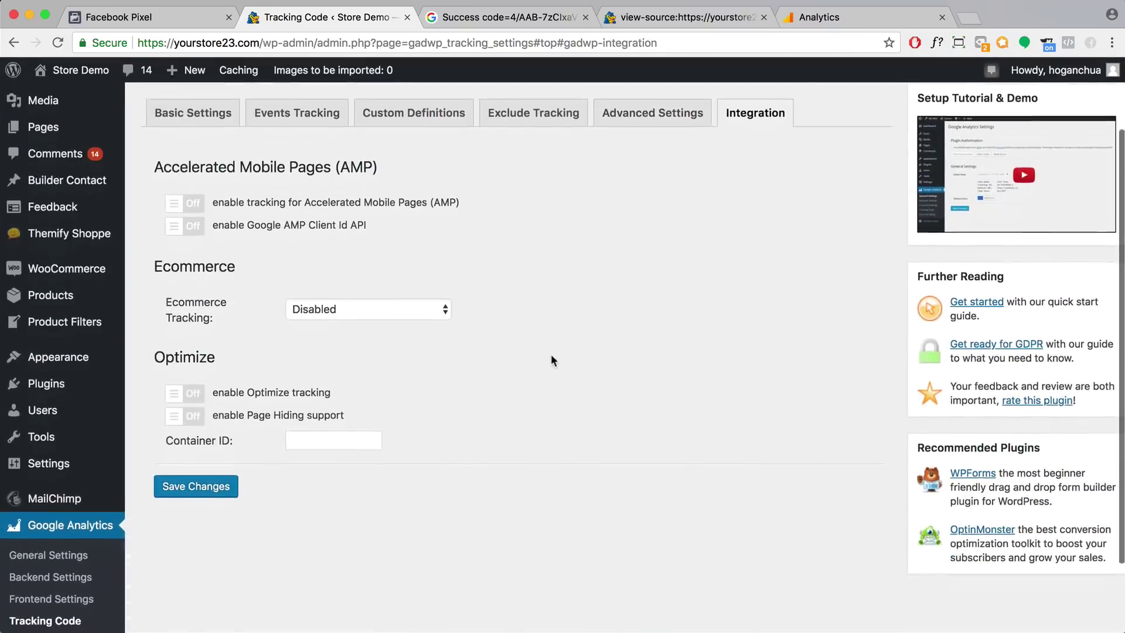
left_click(388, 305)
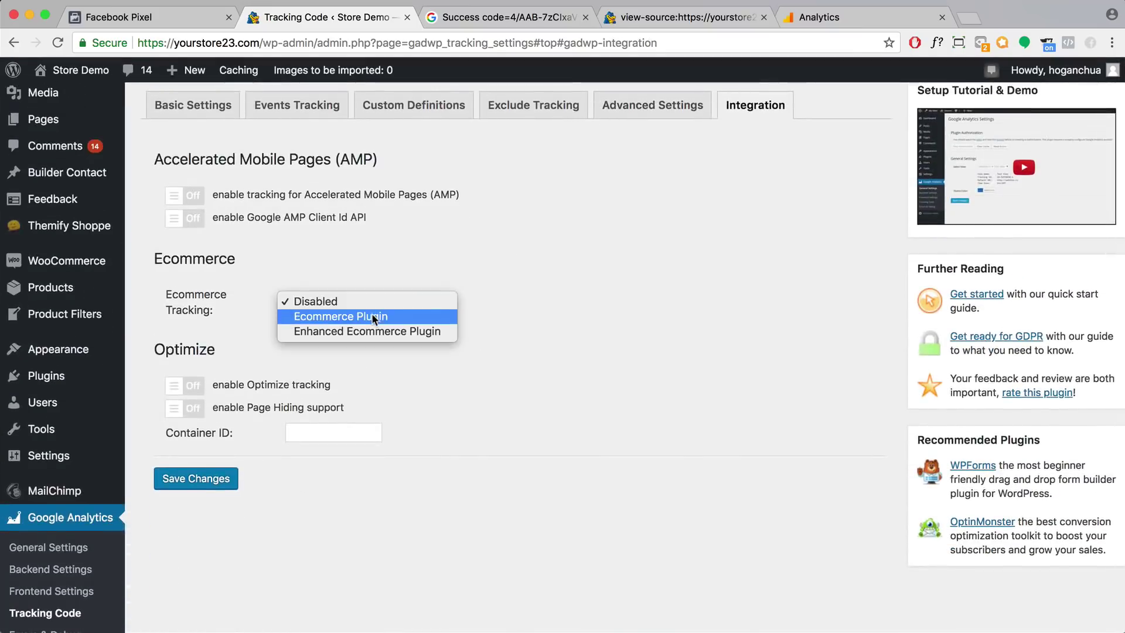
left_click(372, 313)
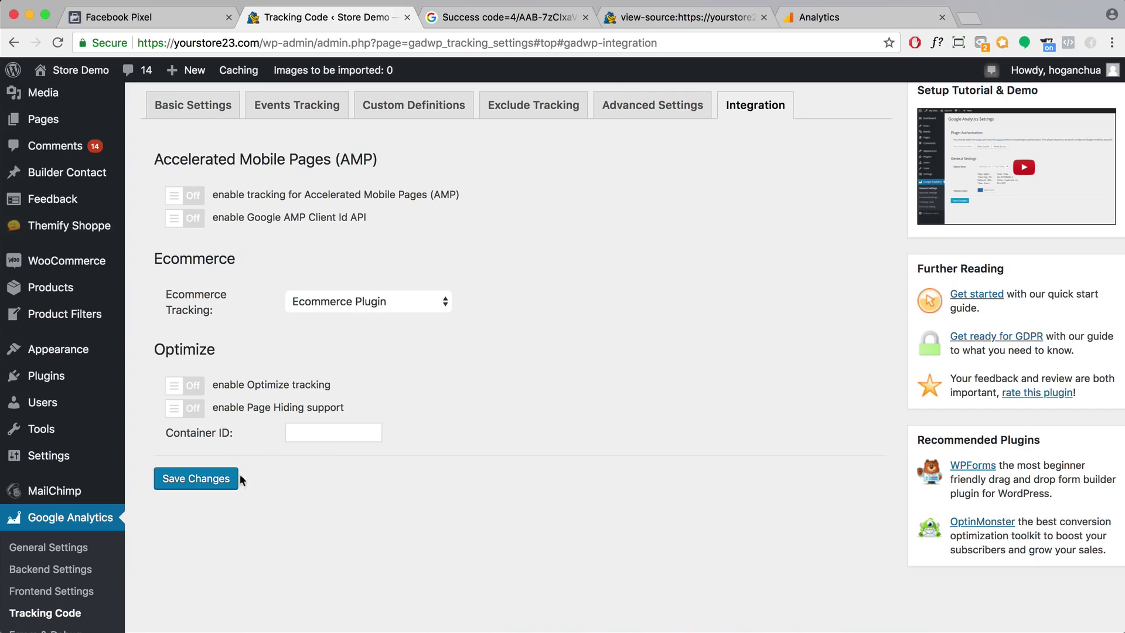
left_click(201, 479)
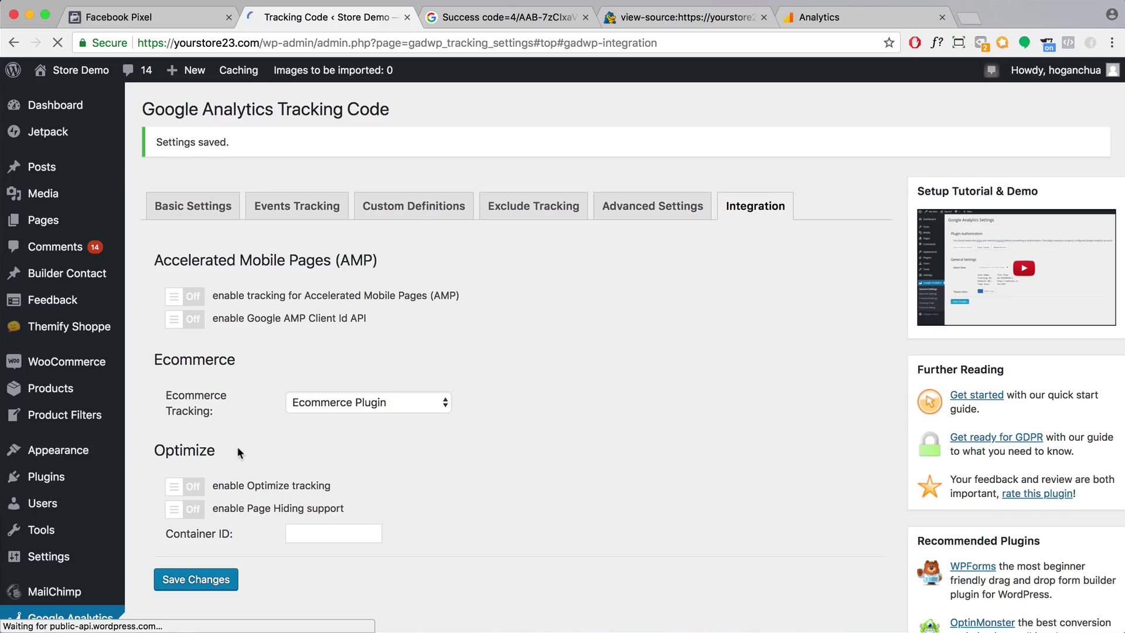
left_click(120, 115)
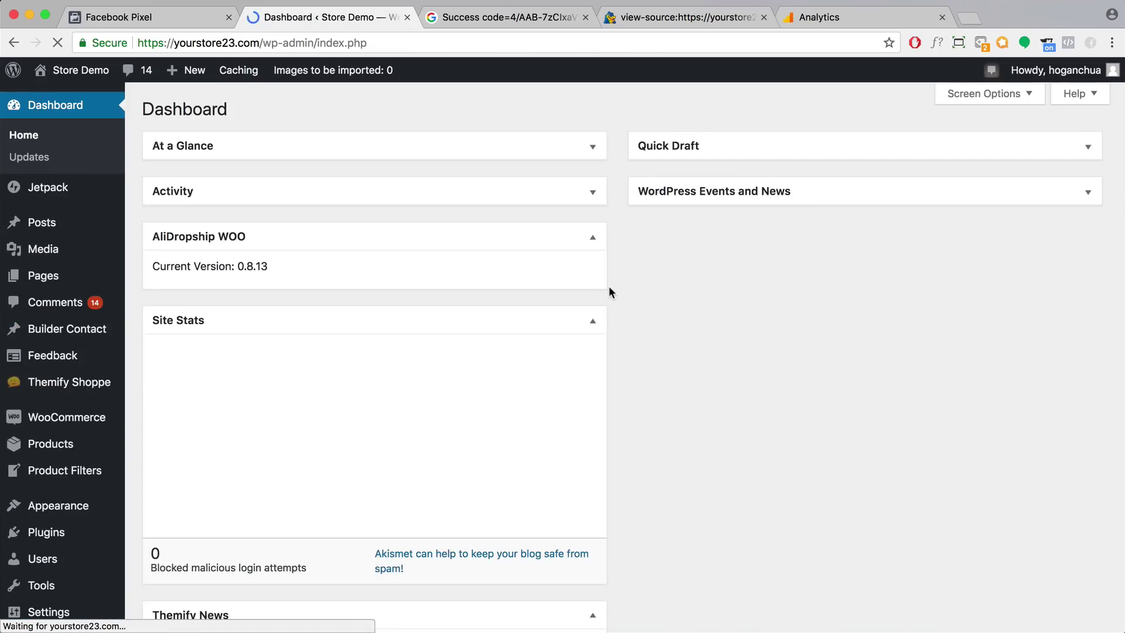
Switch the Google Analytics Dashboard widget to Real-Time, then return to the Analytics tab
scroll(578, 331, "down", 2)
scroll(593, 216, "down", 10)
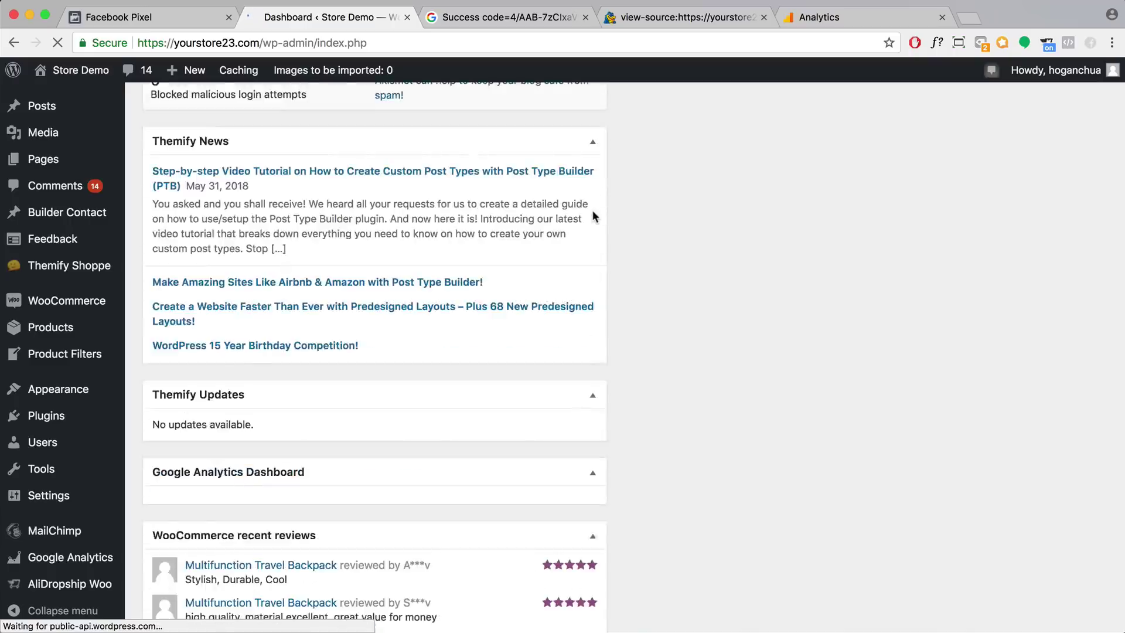
scroll(592, 215, "down", 4)
scroll(593, 215, "up", 10)
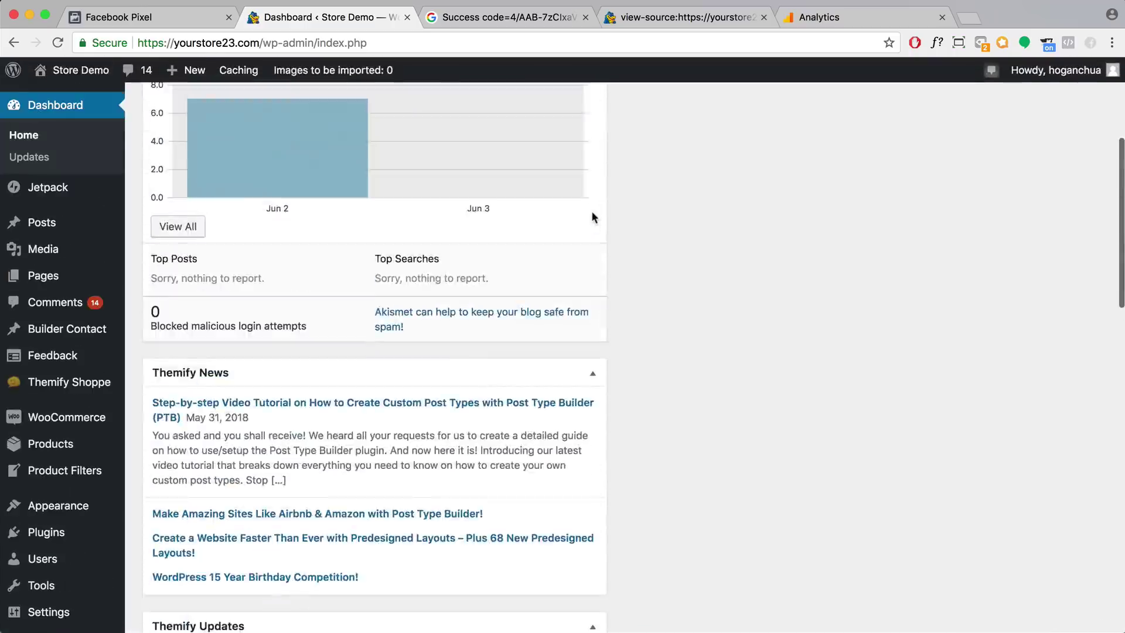
scroll(593, 212, "down", 7)
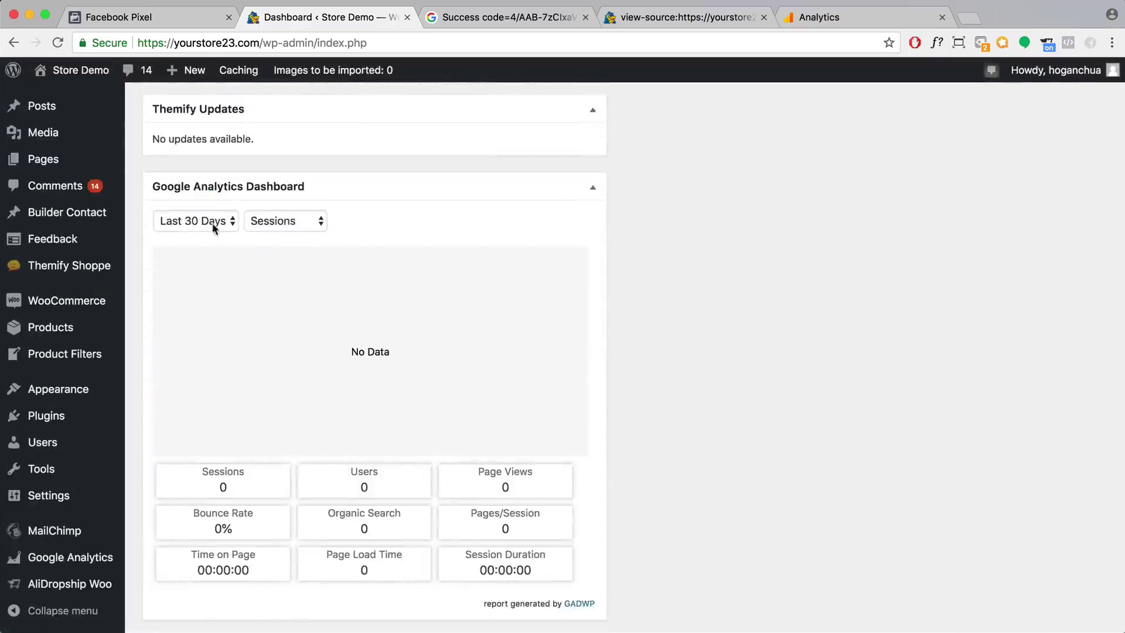
left_click(214, 226)
left_click(187, 147)
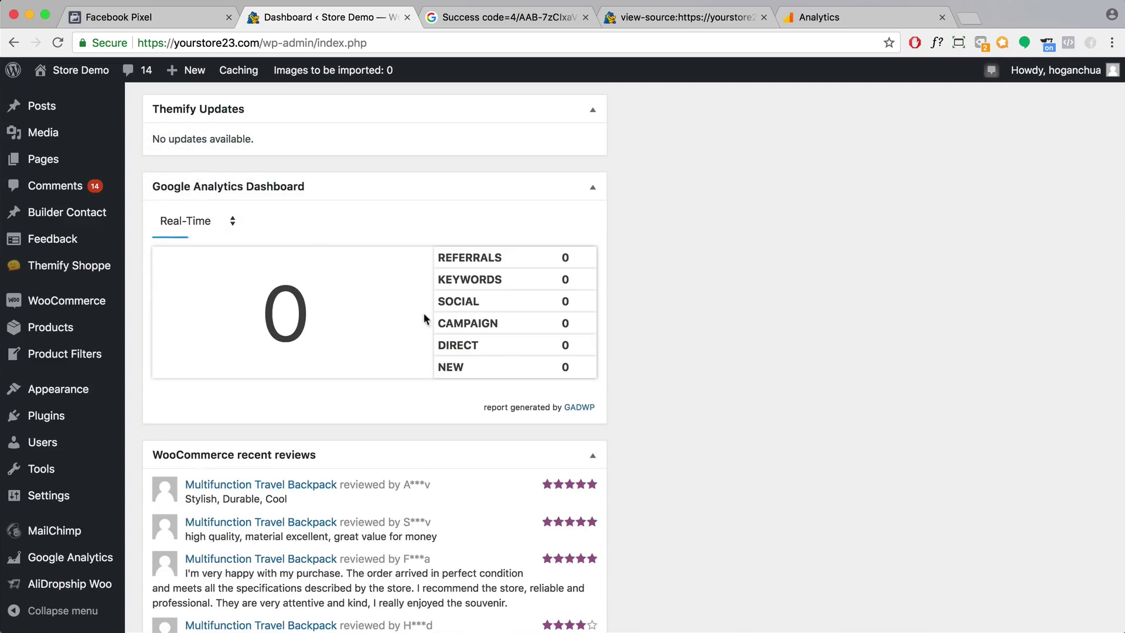
left_click(217, 225)
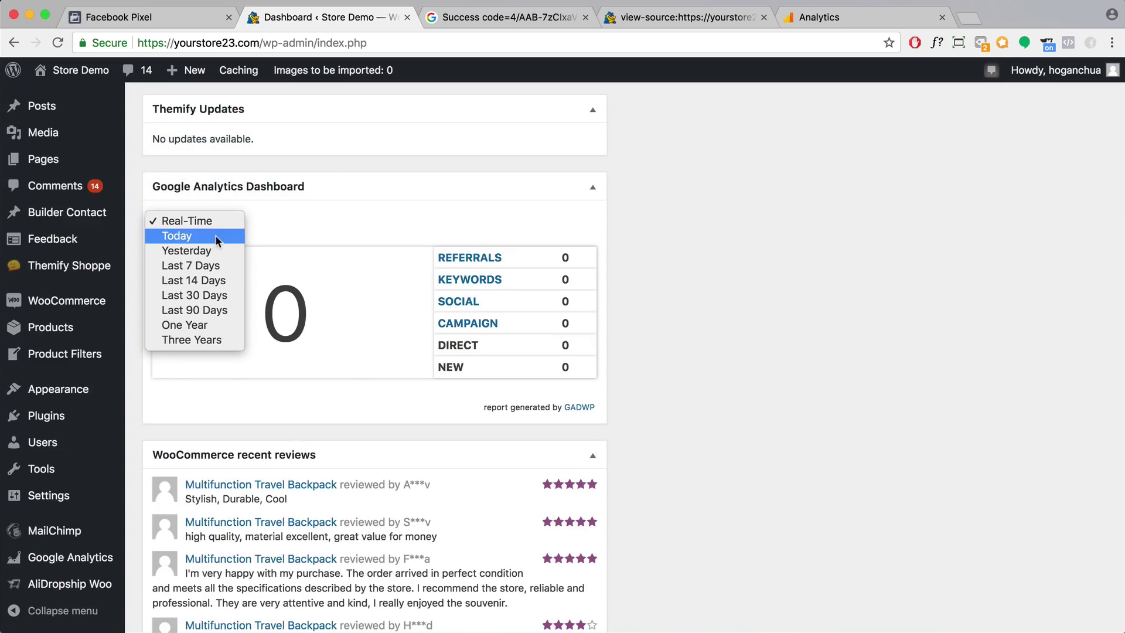
left_click(254, 226)
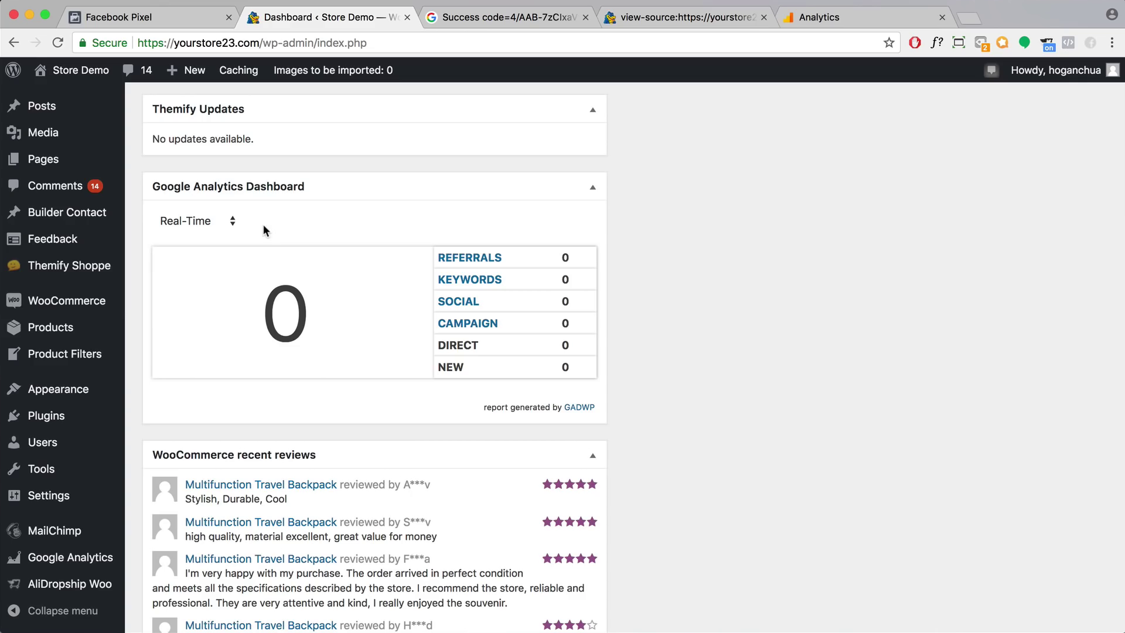
left_click(819, 17)
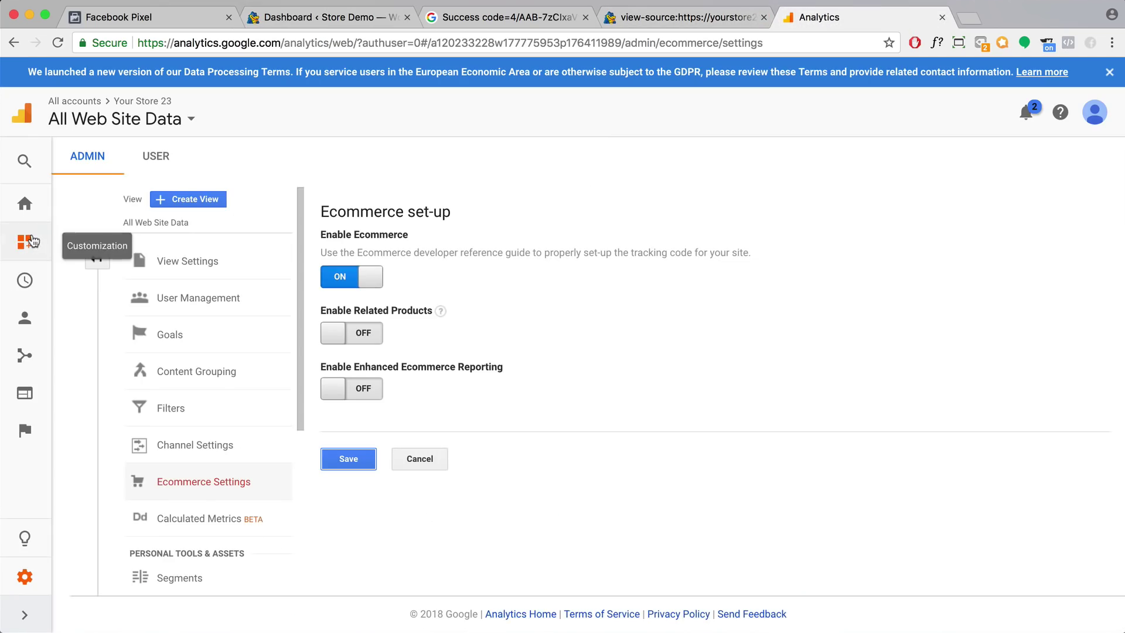
Go to the Analytics Home report, then advance the slideshow to slide 1
left_click(178, 124)
left_click(25, 205)
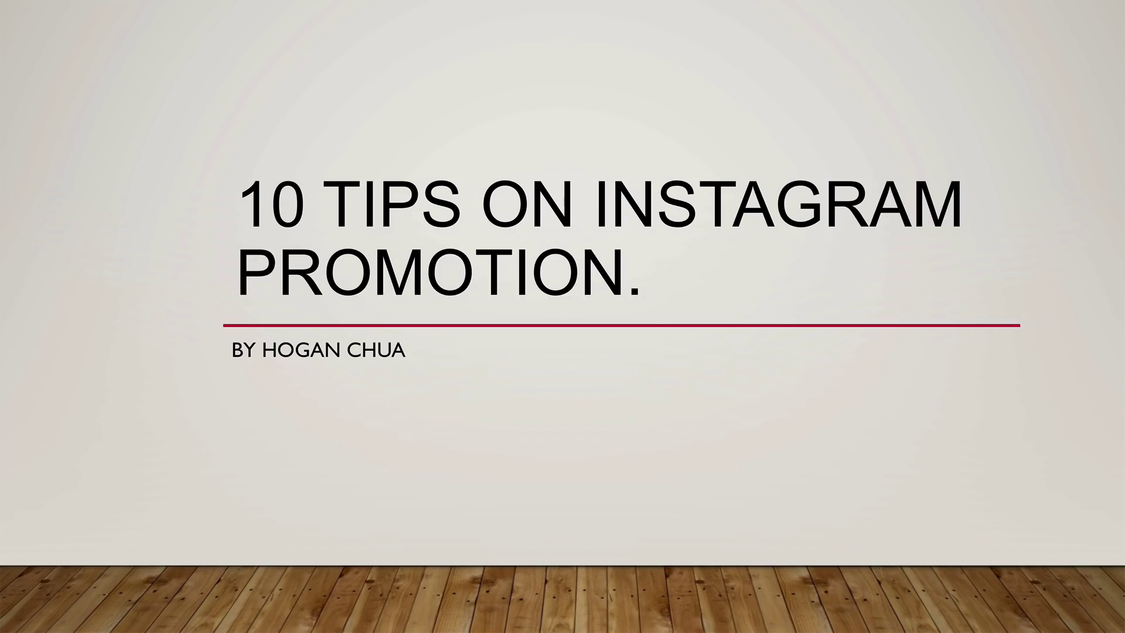
key("Right")
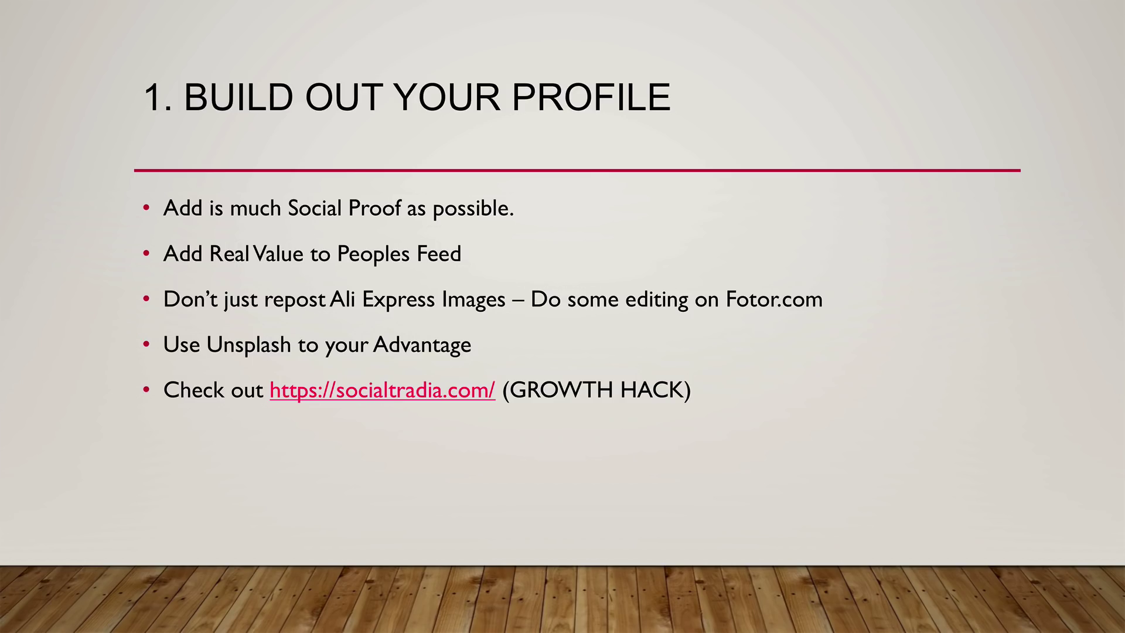
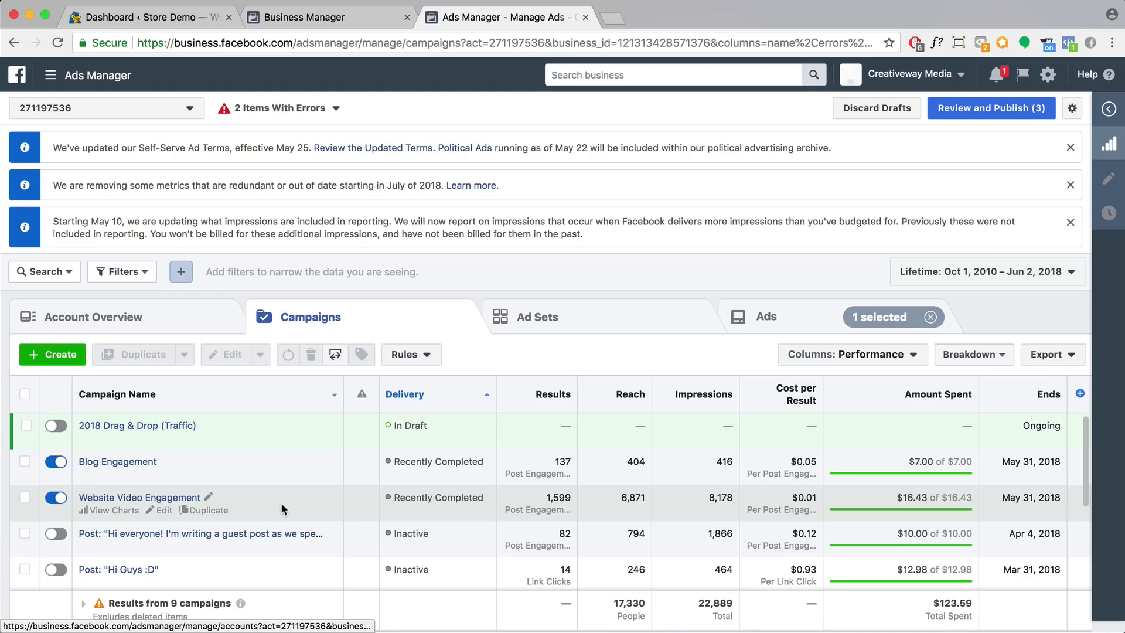
Switch Ads Manager to the Ads tab to list all 29 individual ads
left_click(802, 315)
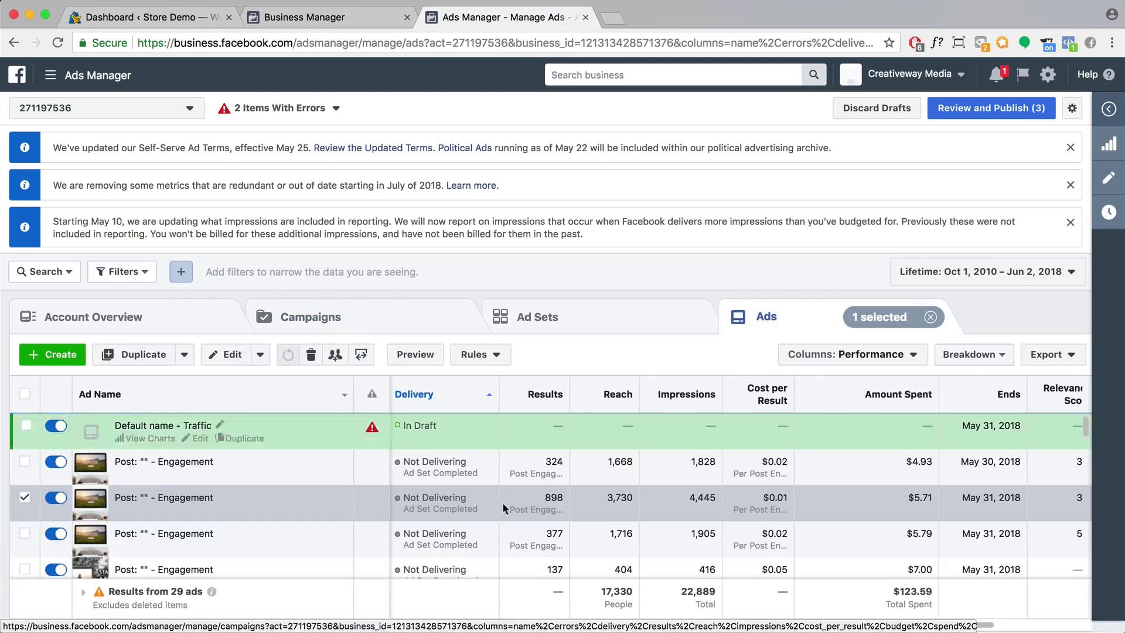
Open an Engagement ad's Facebook post in a new tab via Edit > Links > Manage Facebook comments
scroll(504, 504, "down", 1)
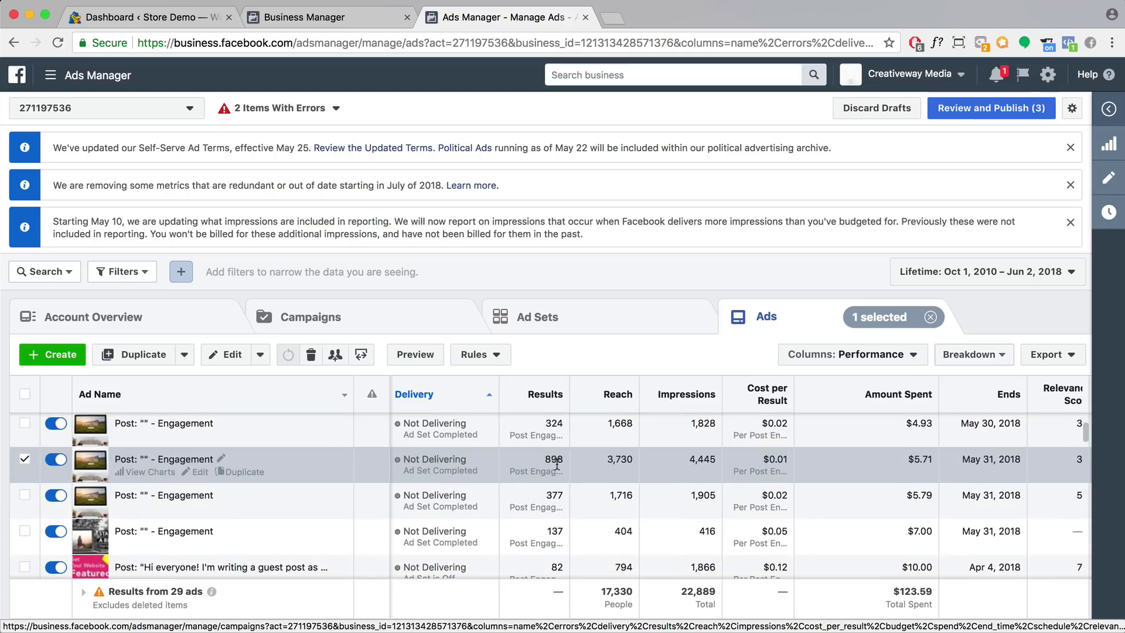
left_click(199, 473)
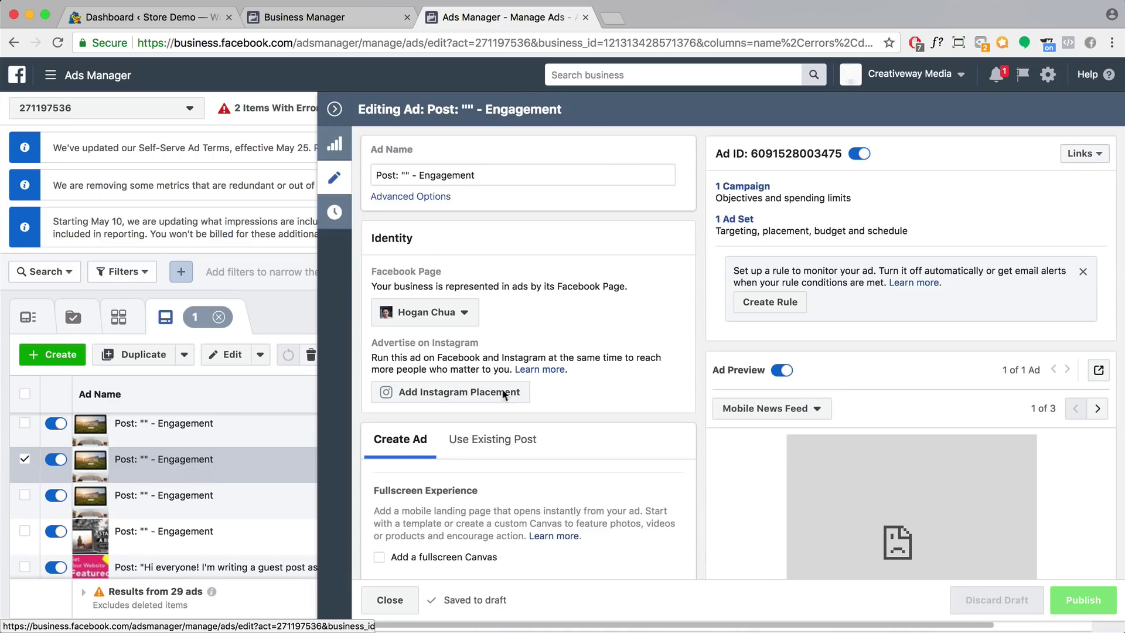
left_click(1091, 156)
left_click(978, 175)
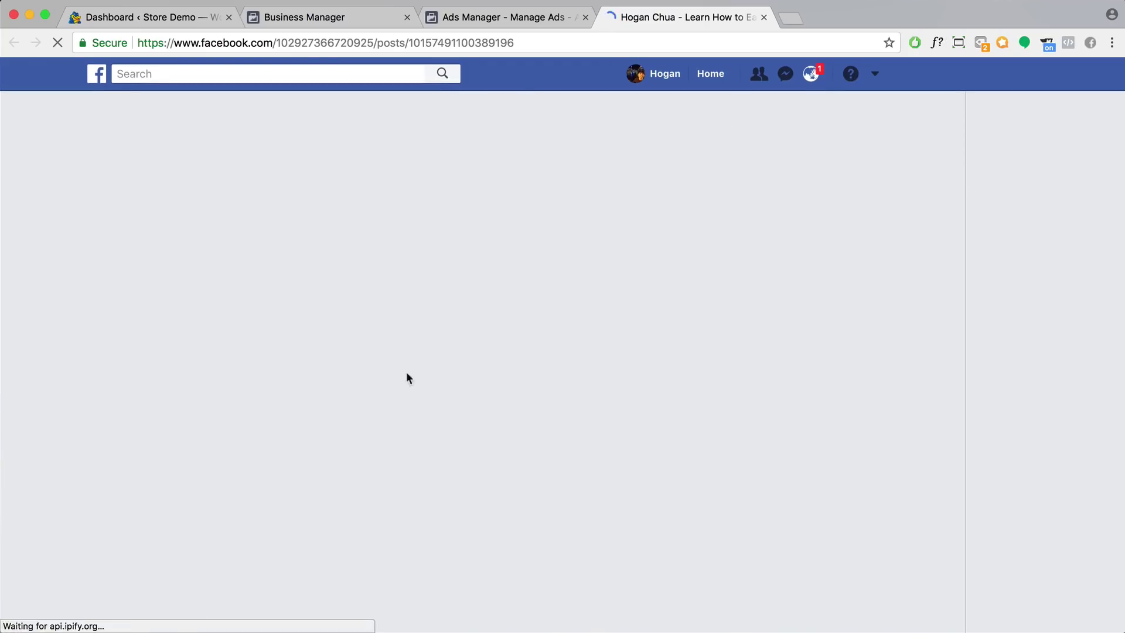
scroll(342, 410, "down", 3)
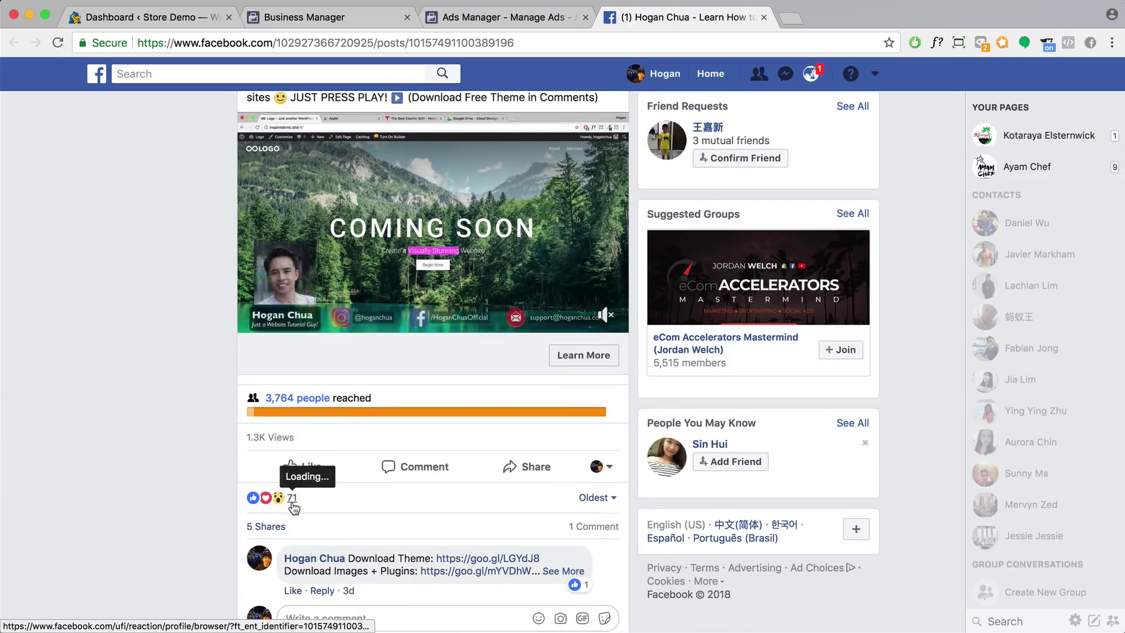
scroll(299, 505, "up", 1)
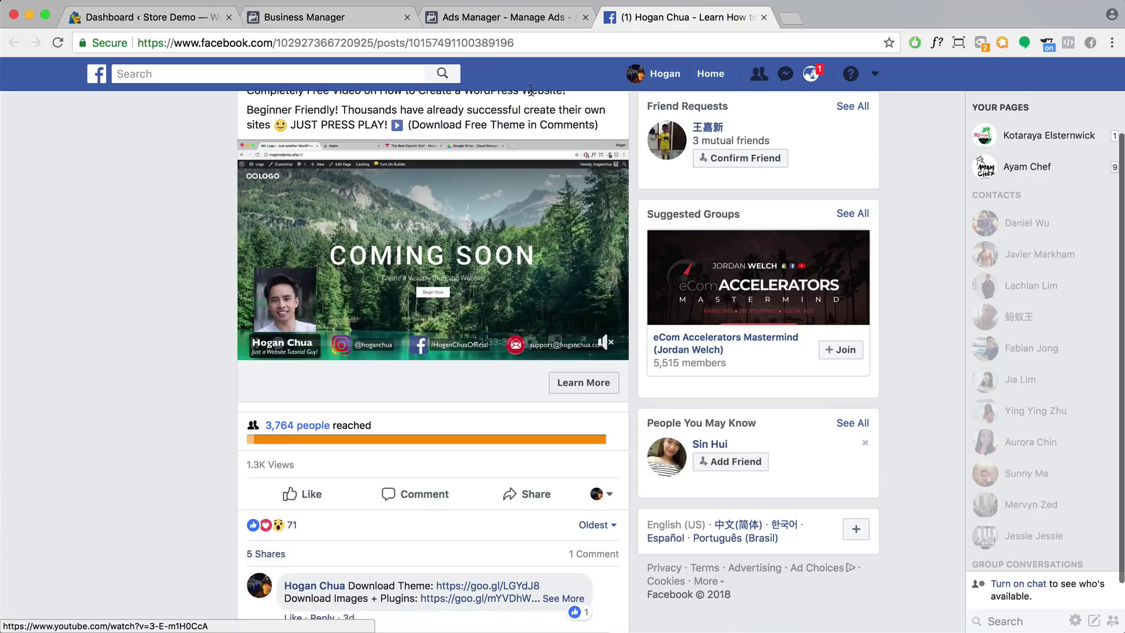
left_click_drag(515, 43, 412, 38)
right_click(414, 39)
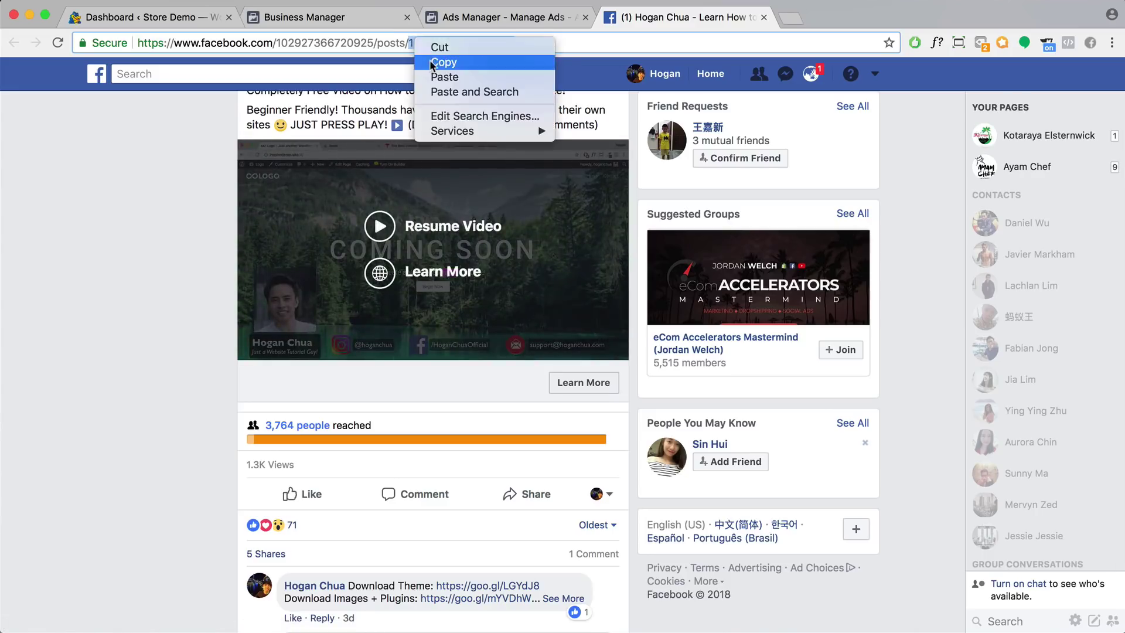
left_click(434, 58)
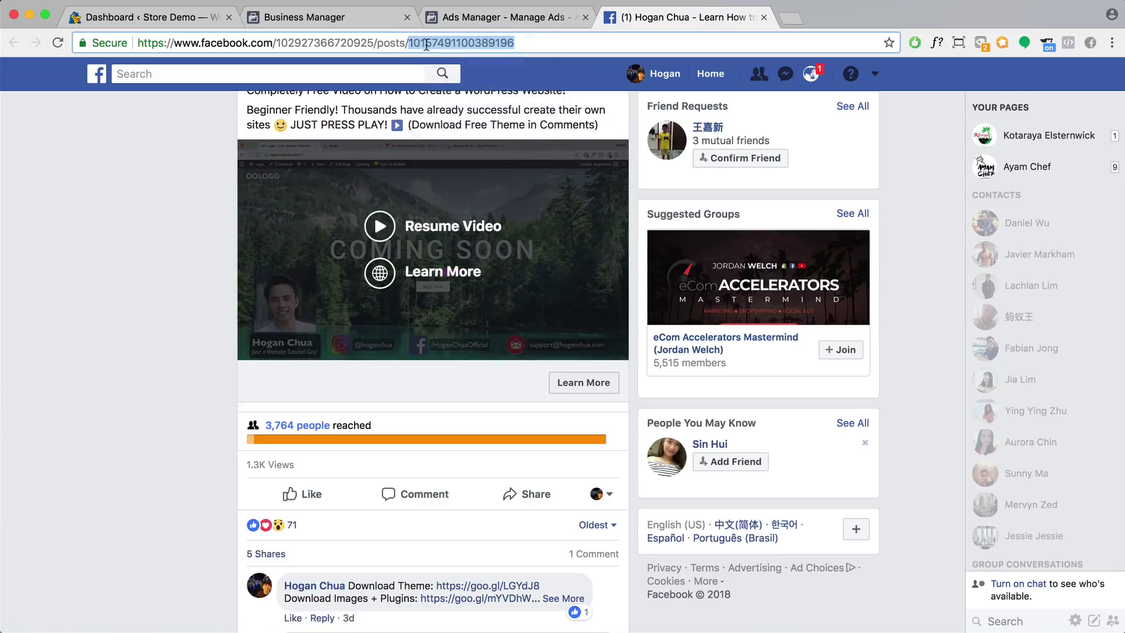
left_click(499, 19)
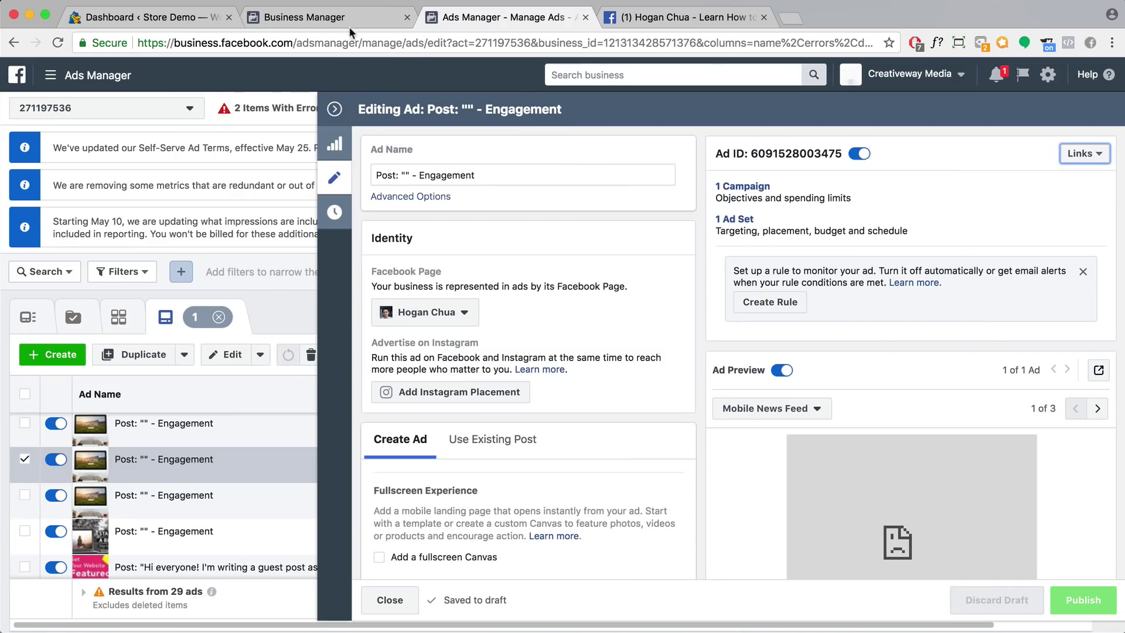
Close the ad panel and start a new campaign with the Conversions objective
left_click(334, 109)
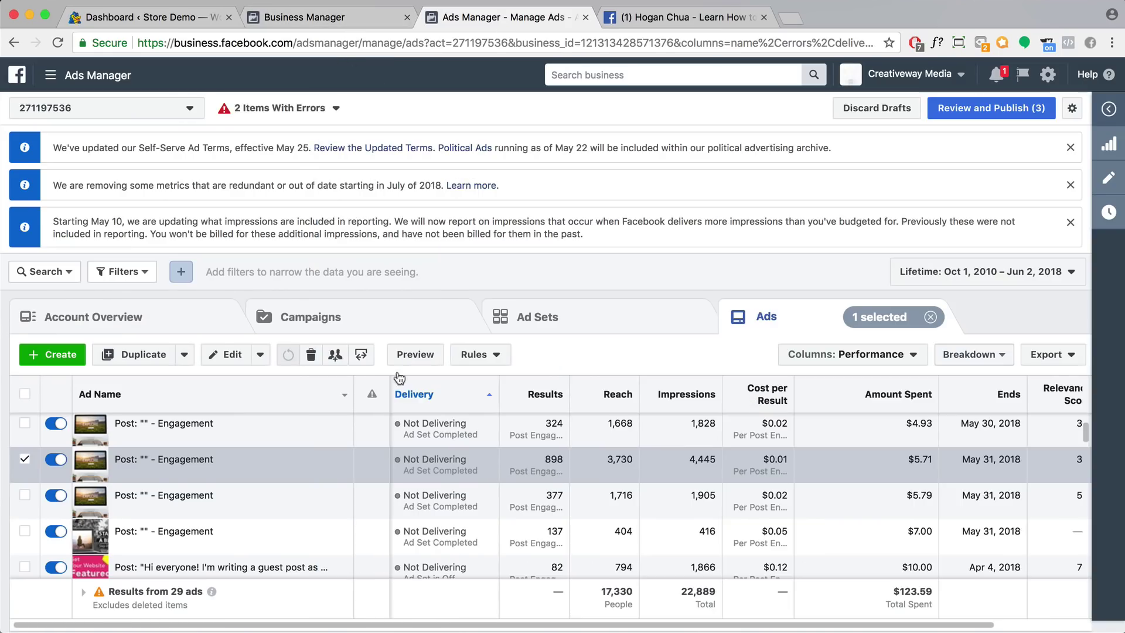
left_click(331, 319)
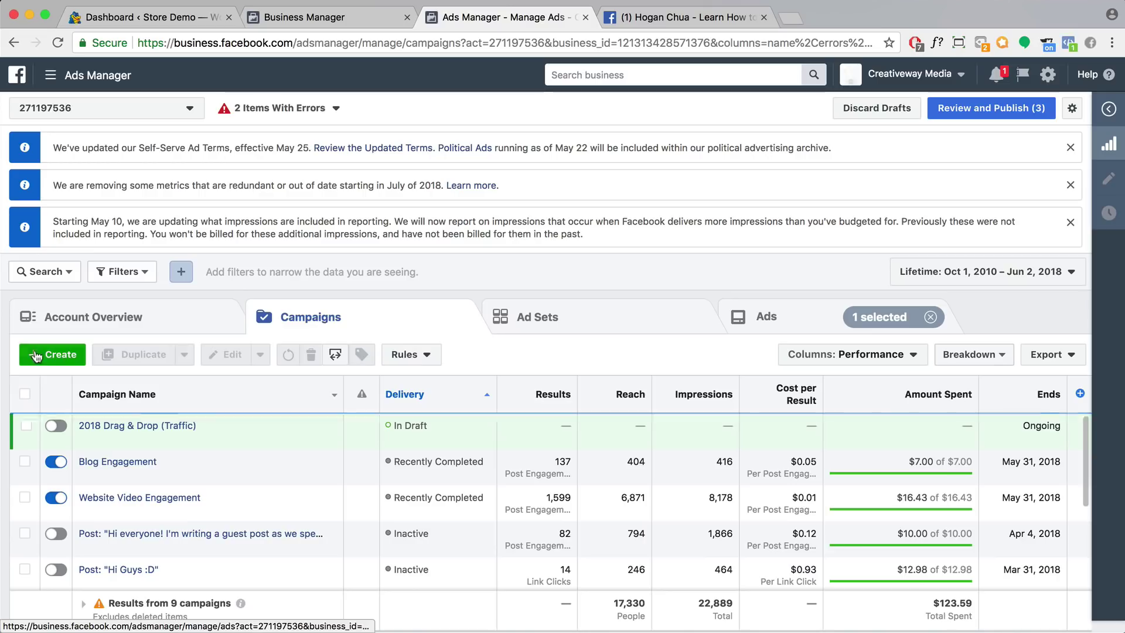
left_click(52, 354)
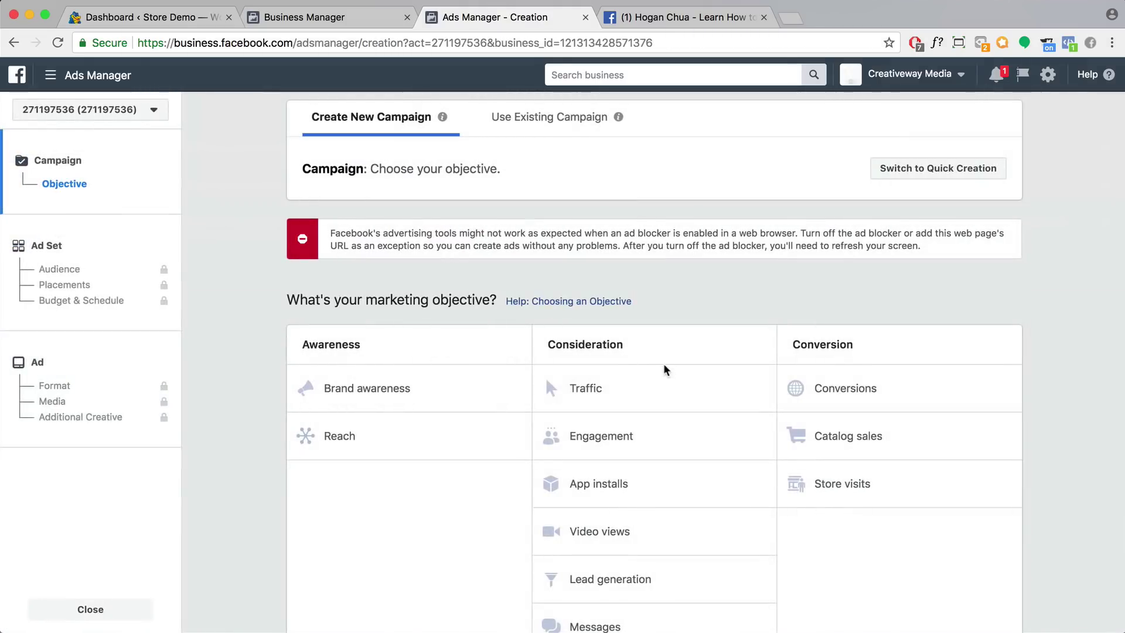
scroll(664, 371, "down", 1)
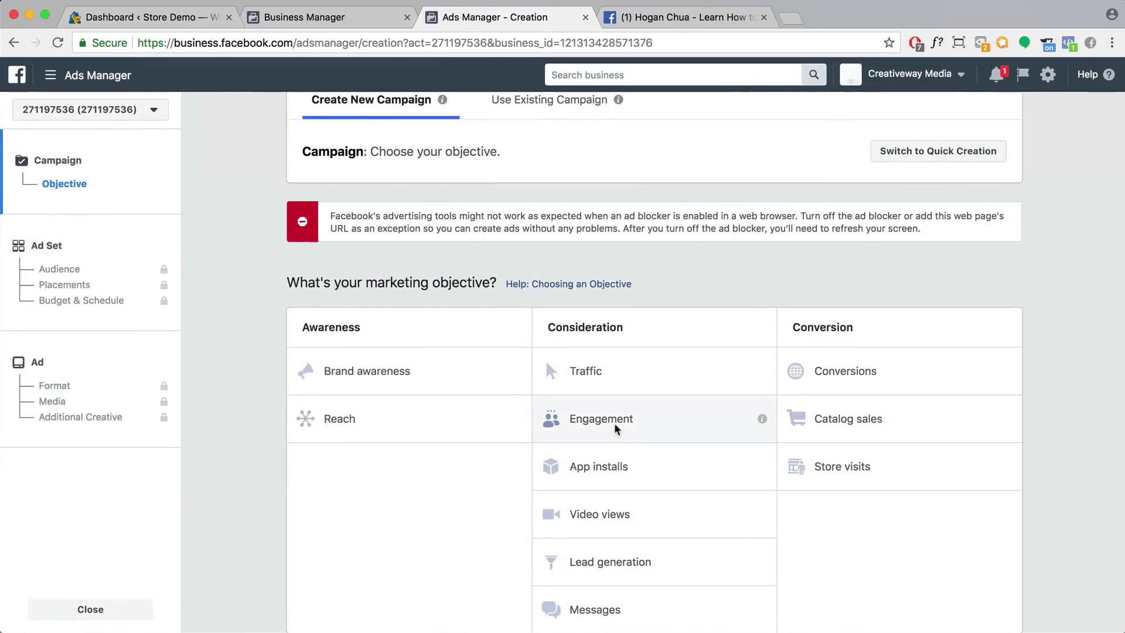
left_click(836, 377)
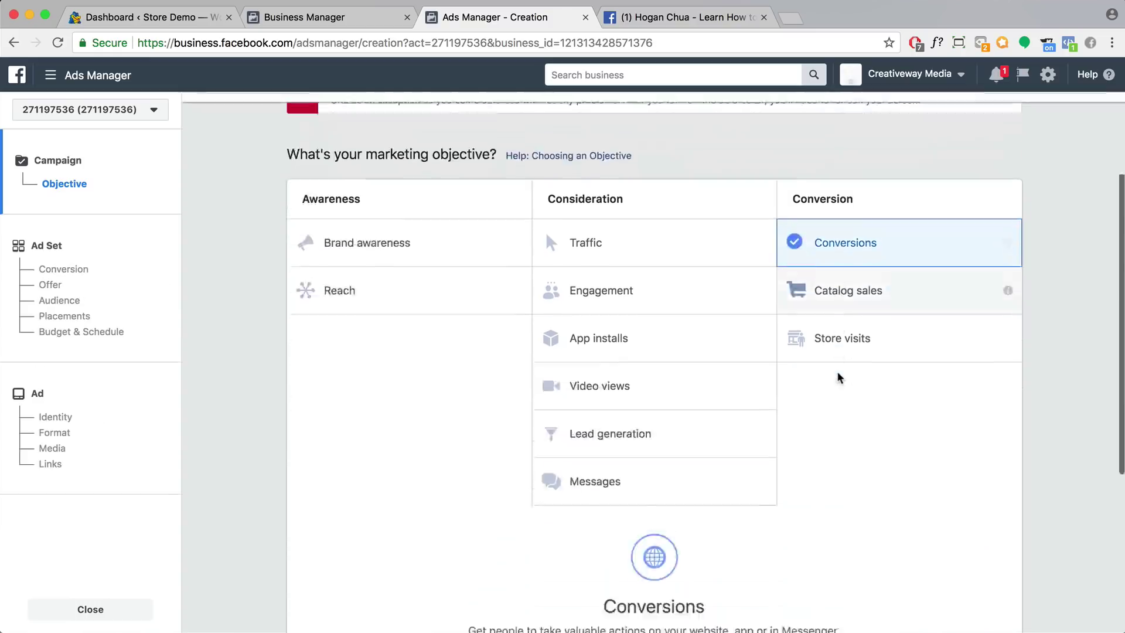
Keep the AU - 18+ ad set settings and continue to the ad setup step
mouse_move(716, 440)
left_click(650, 517)
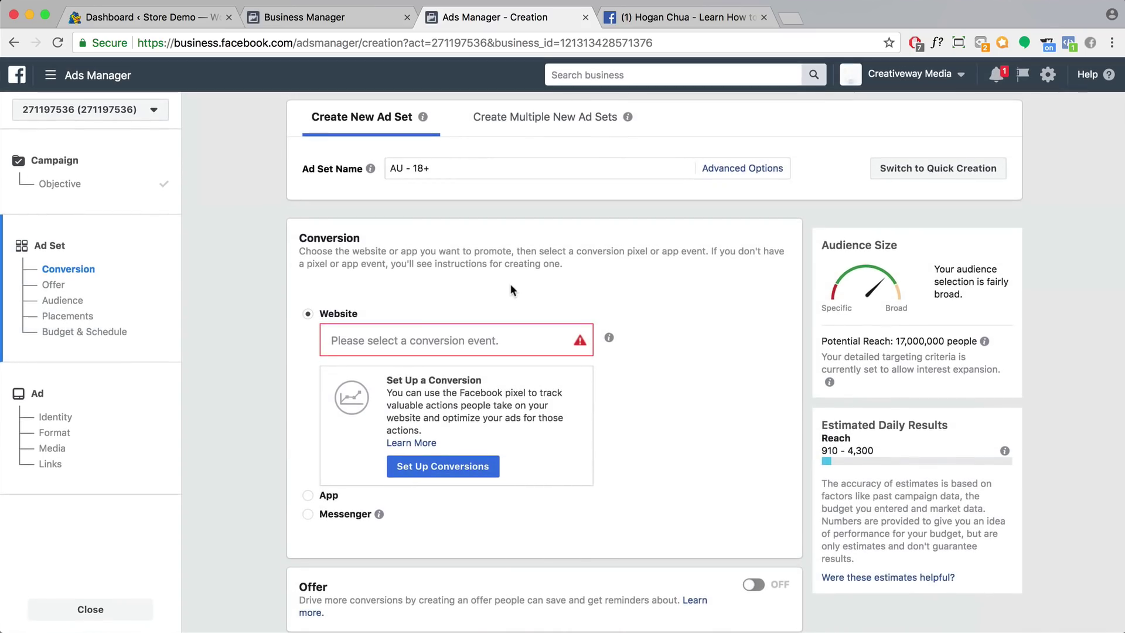
scroll(673, 287, "down", 10)
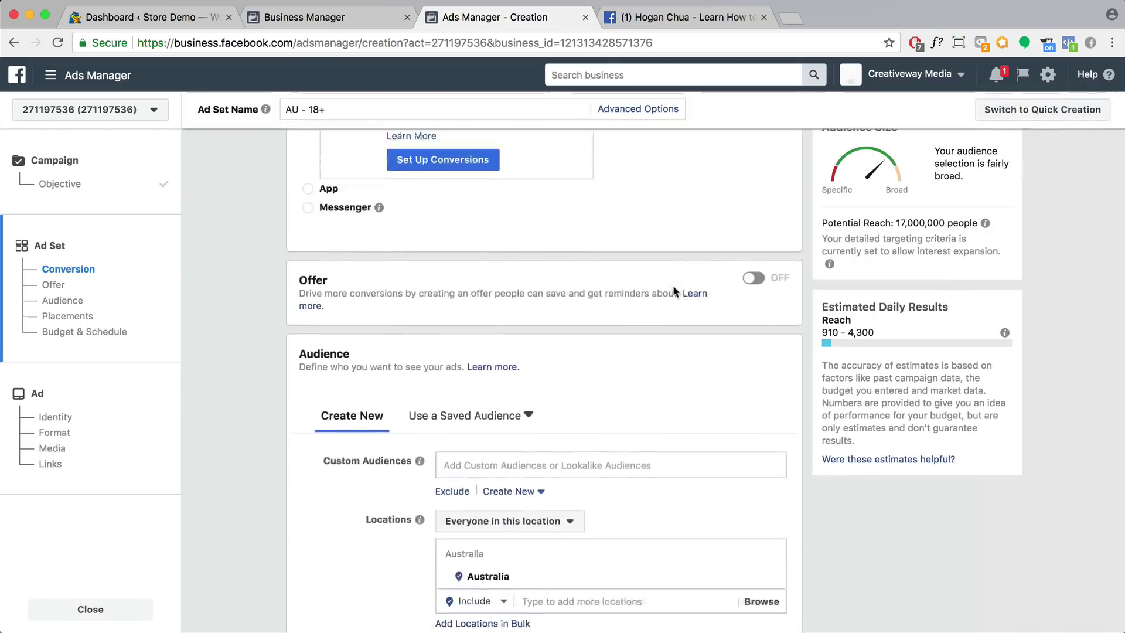
scroll(623, 332, "up", 3)
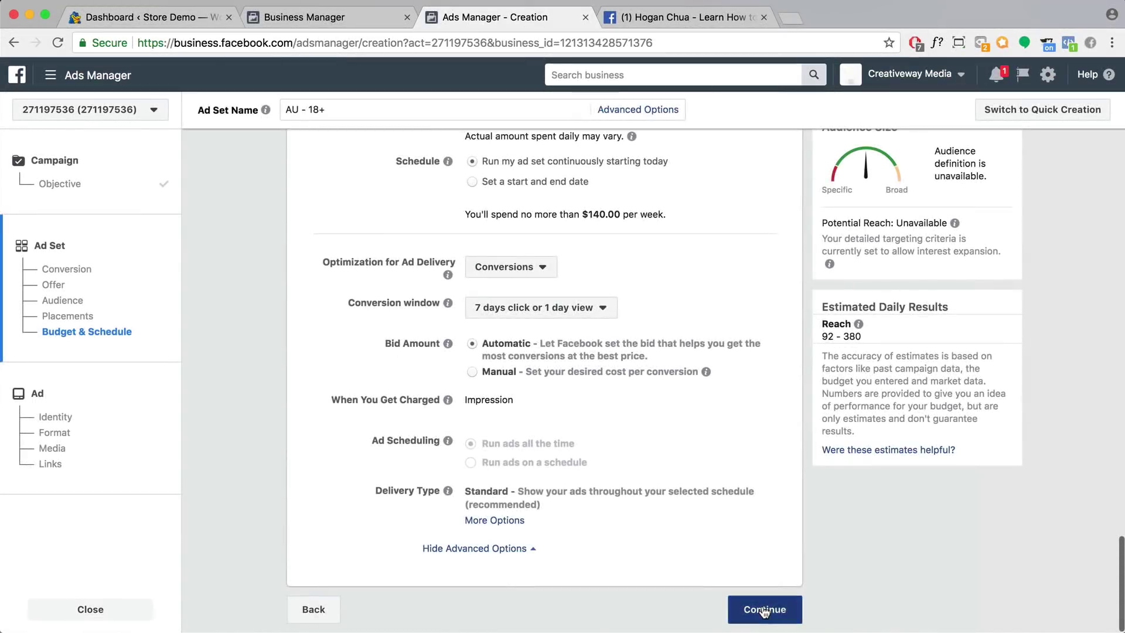
left_click(765, 610)
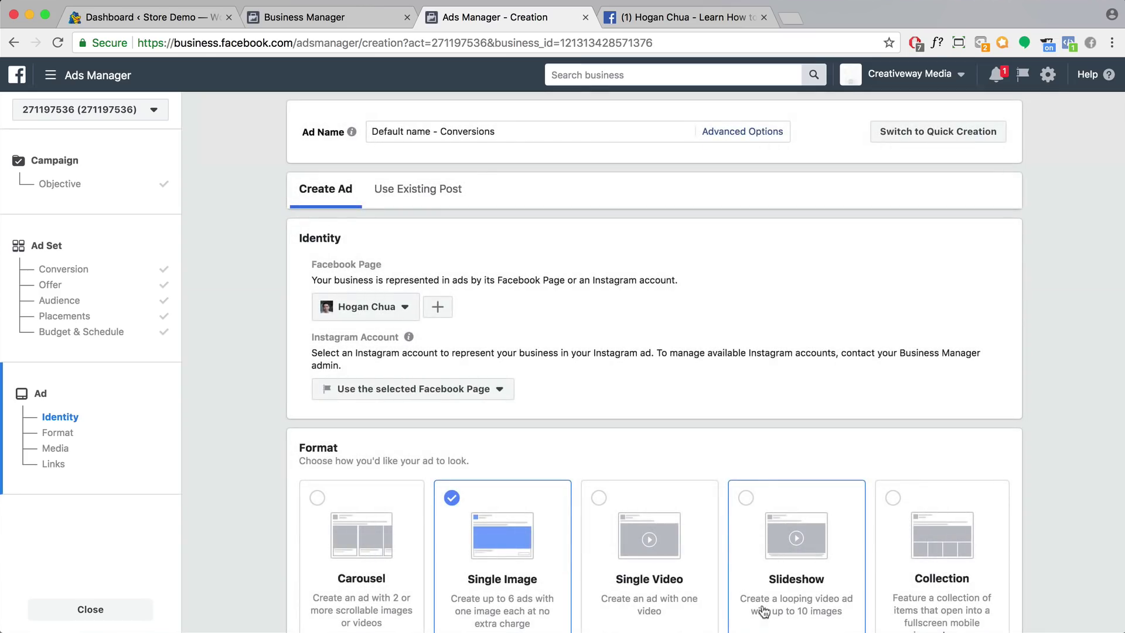
Use an existing page post for the ad by pasting the copied post ID
left_click(405, 201)
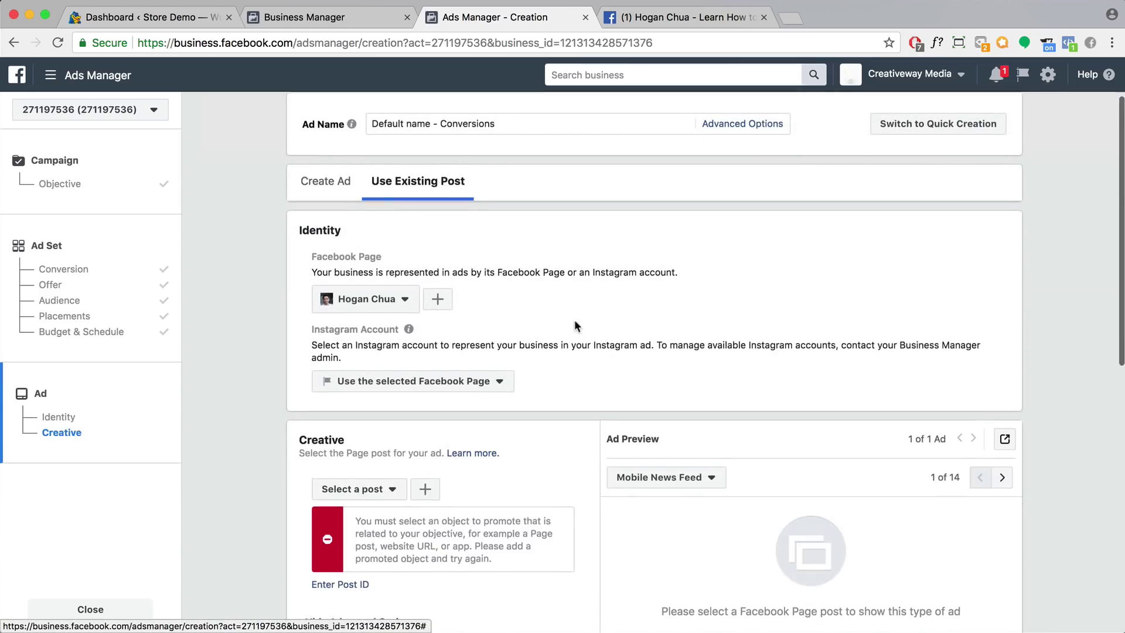
scroll(574, 321, "down", 3)
scroll(574, 319, "down", 2)
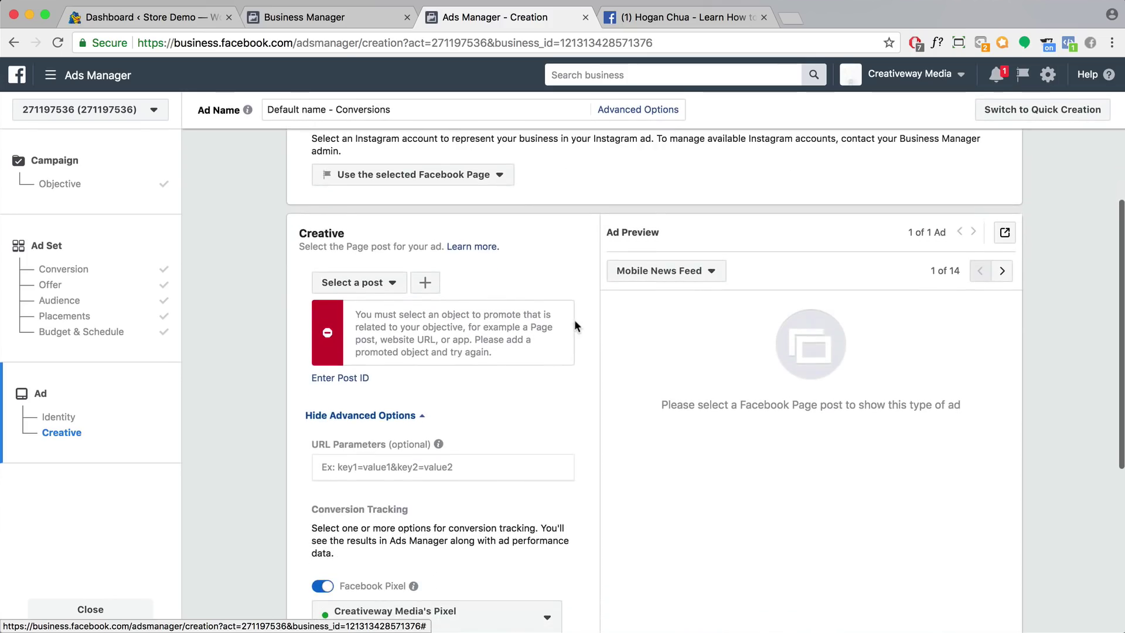
left_click(344, 379)
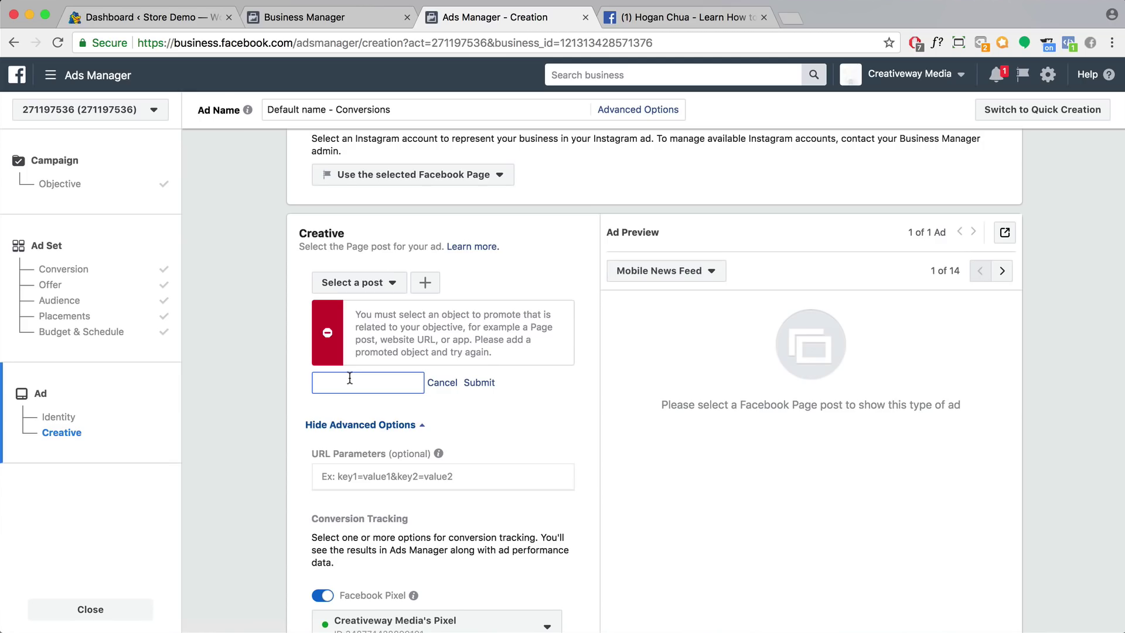
key("super+v")
left_click(473, 381)
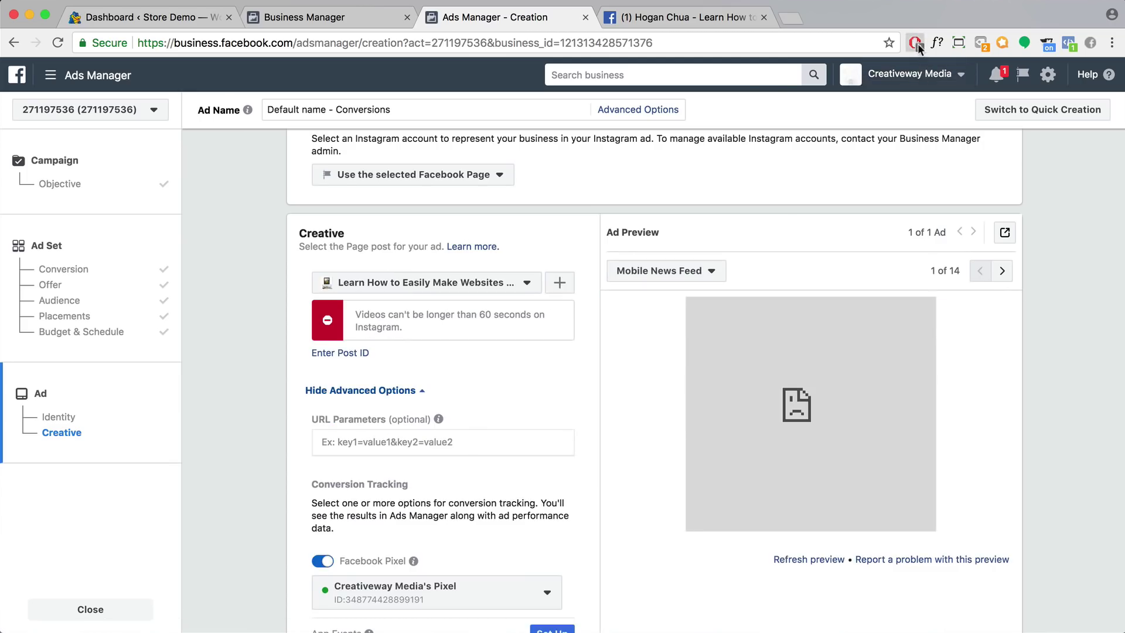
Pause the ad blocker, reload, resume the unfinished conversions ad, then return to WordPress
left_click(916, 44)
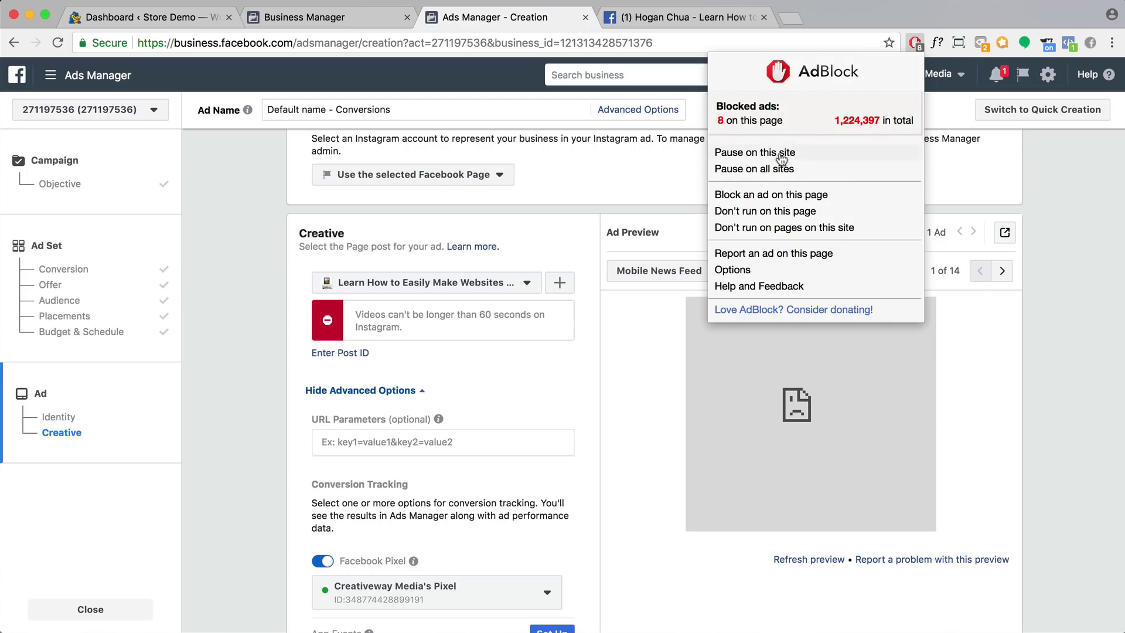
left_click(778, 152)
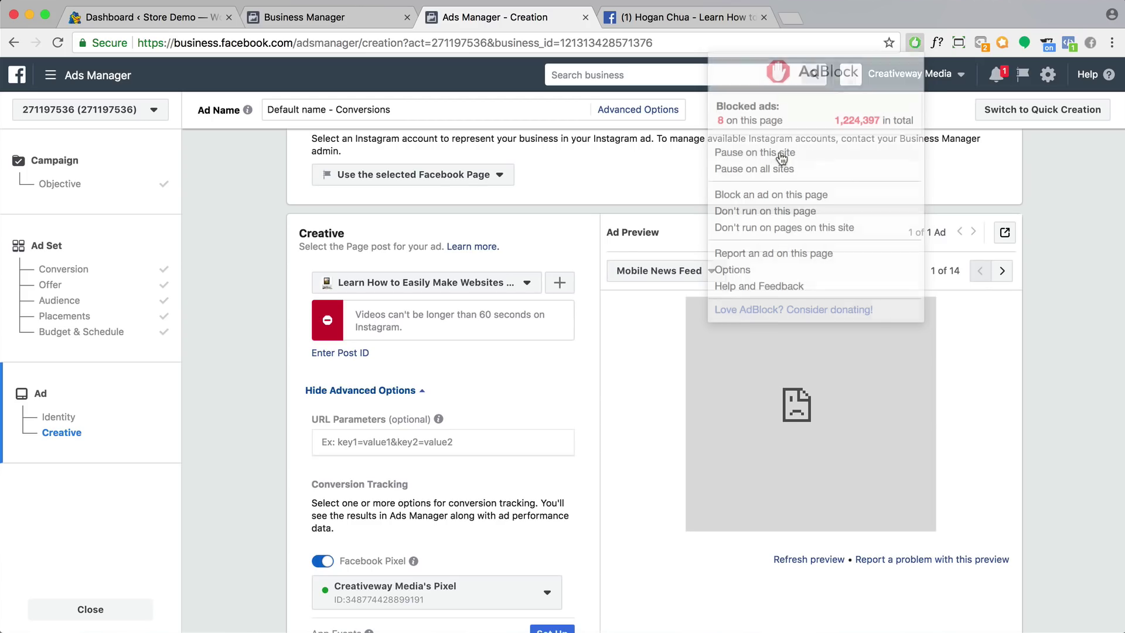
left_click(57, 43)
left_click(778, 186)
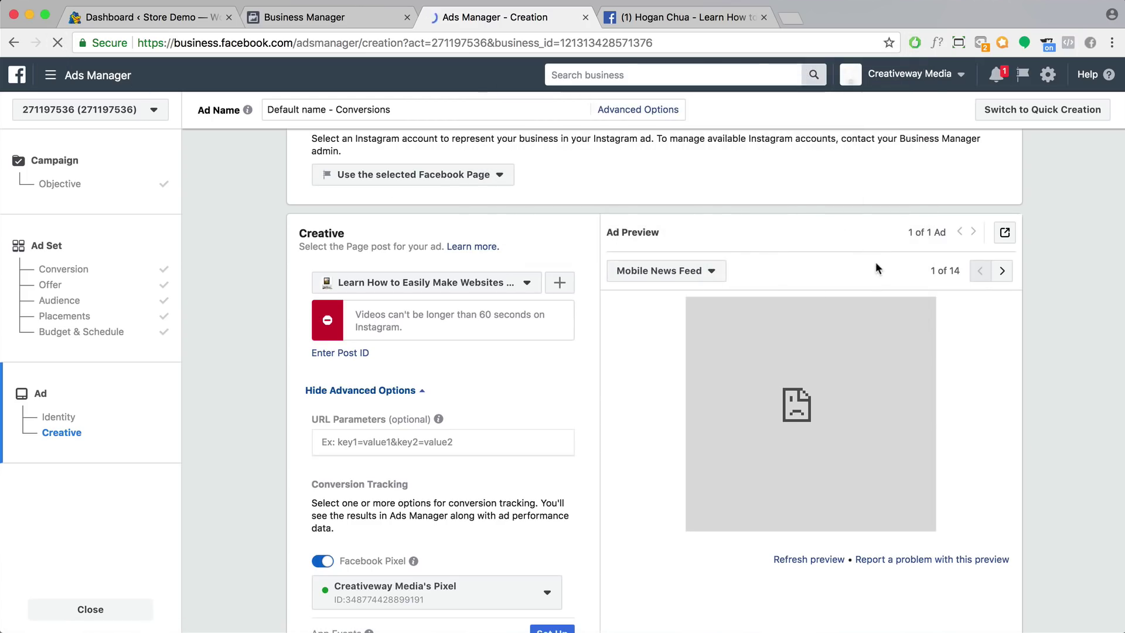
left_click(777, 445)
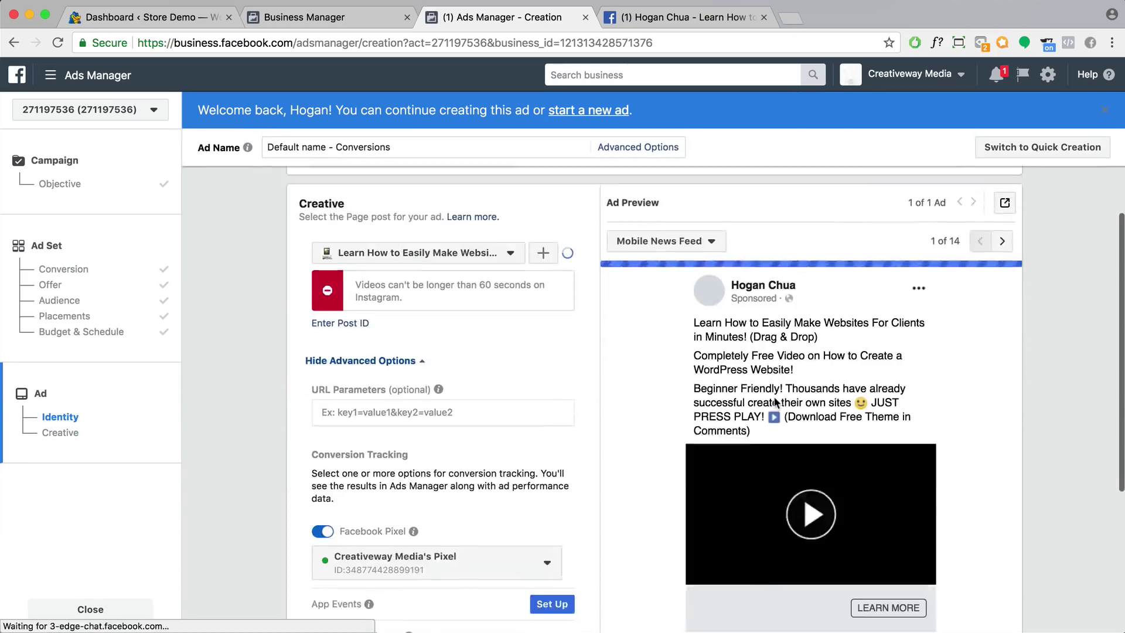
scroll(765, 475, "down", 3)
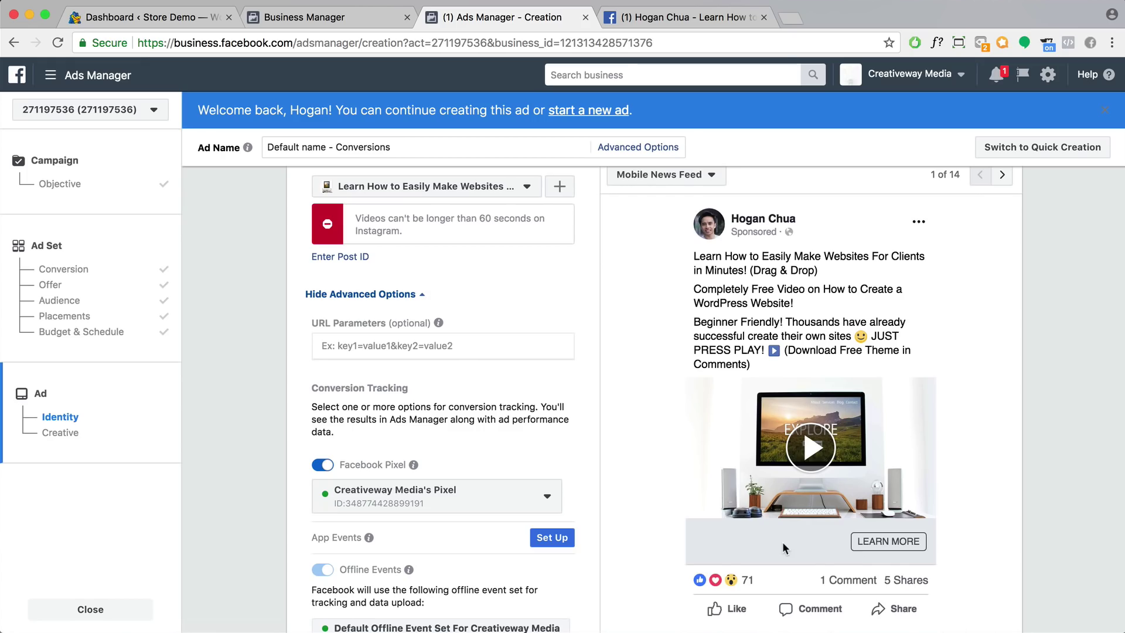
left_click(153, 24)
mouse_move(73, 71)
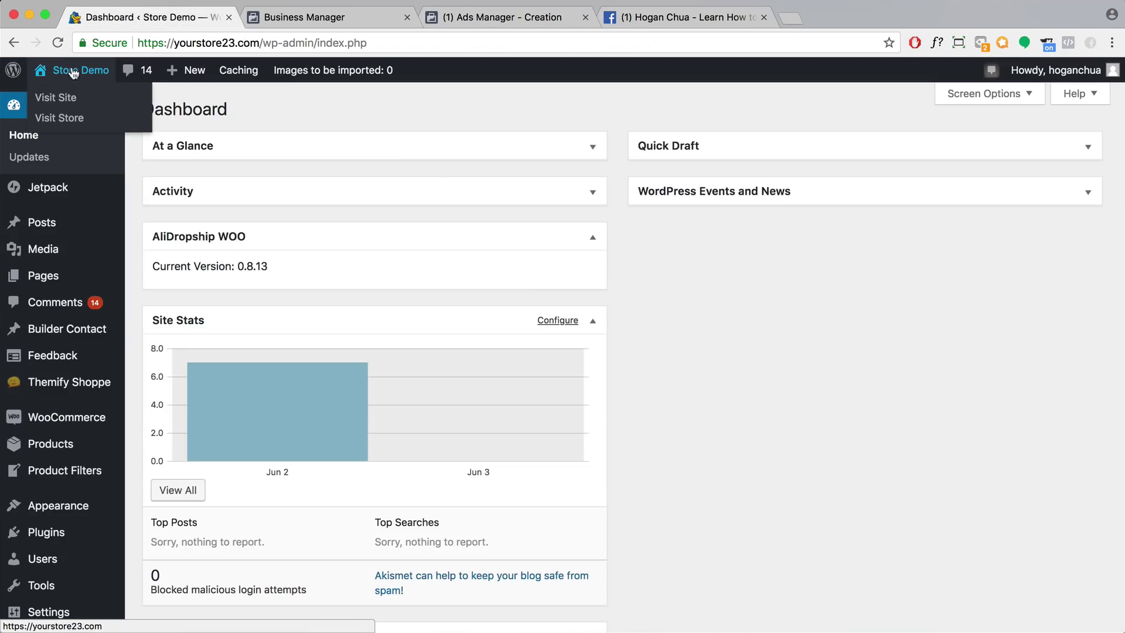
Visit the storefront shop, filter to socks, and open the Mens Winter Socks product
left_click(61, 118)
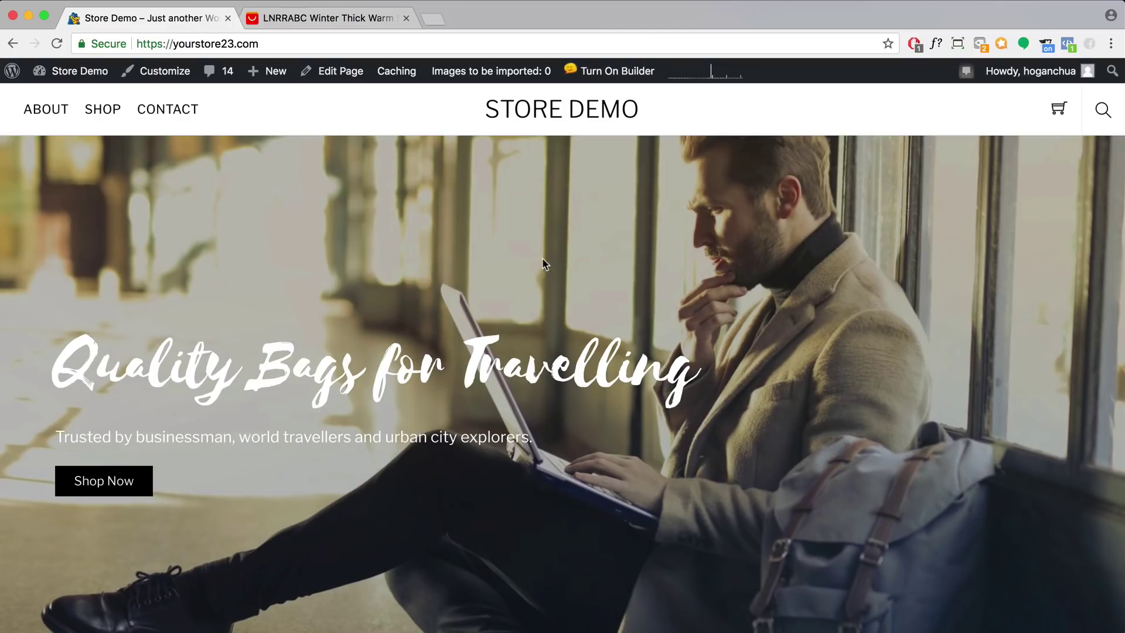
scroll(539, 264, "down", 3)
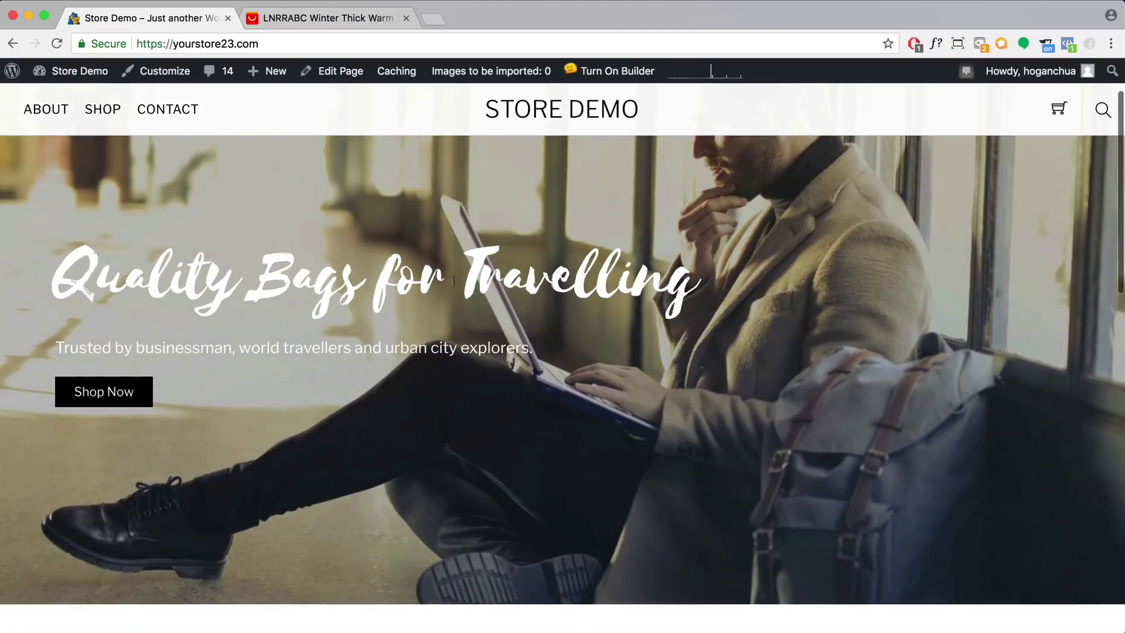
left_click(97, 396)
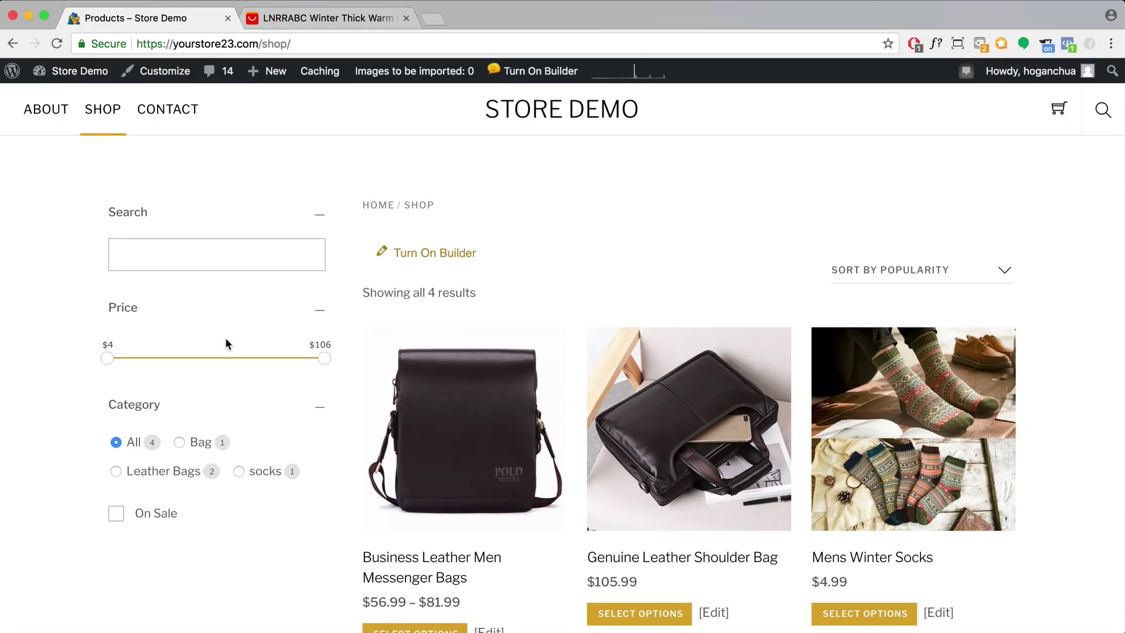
left_click(240, 470)
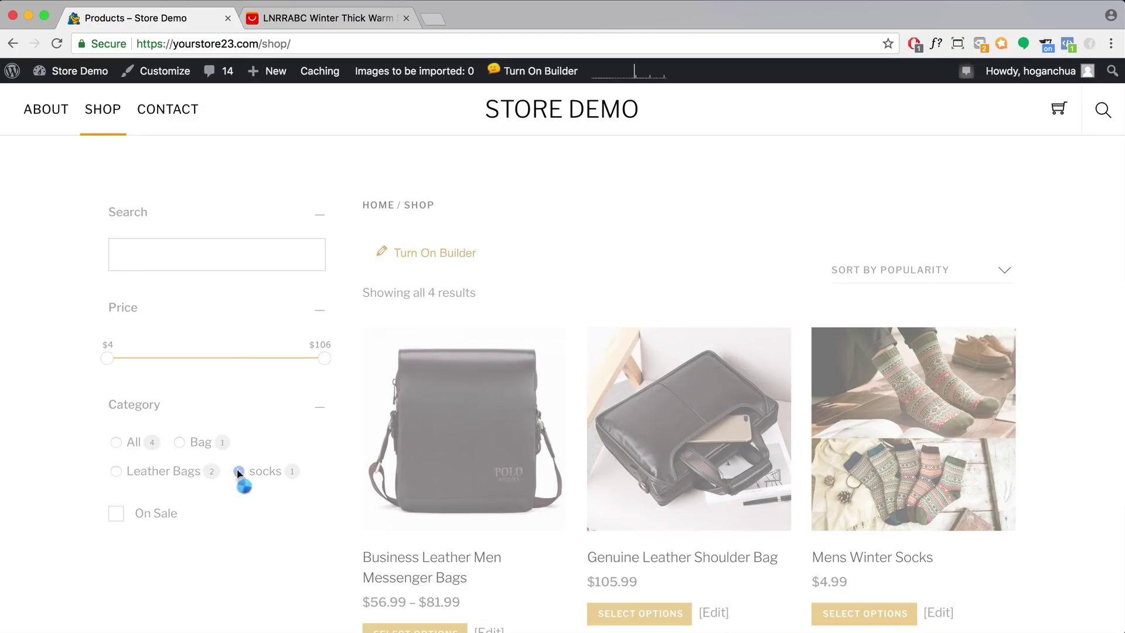
scroll(572, 291, "down", 3)
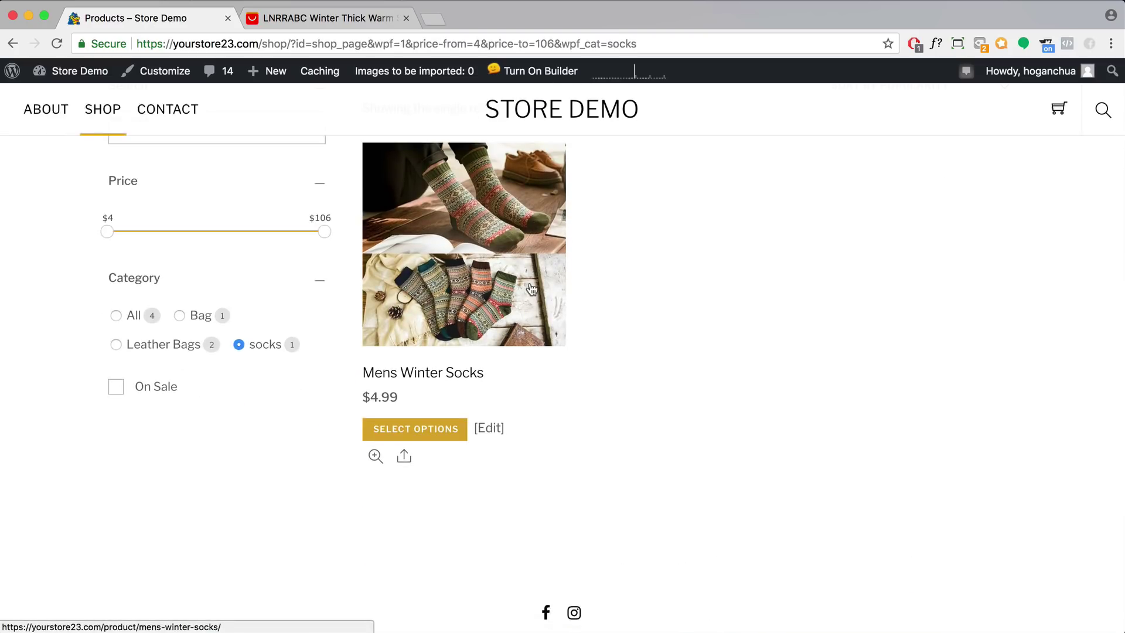
scroll(618, 291, "up", 1)
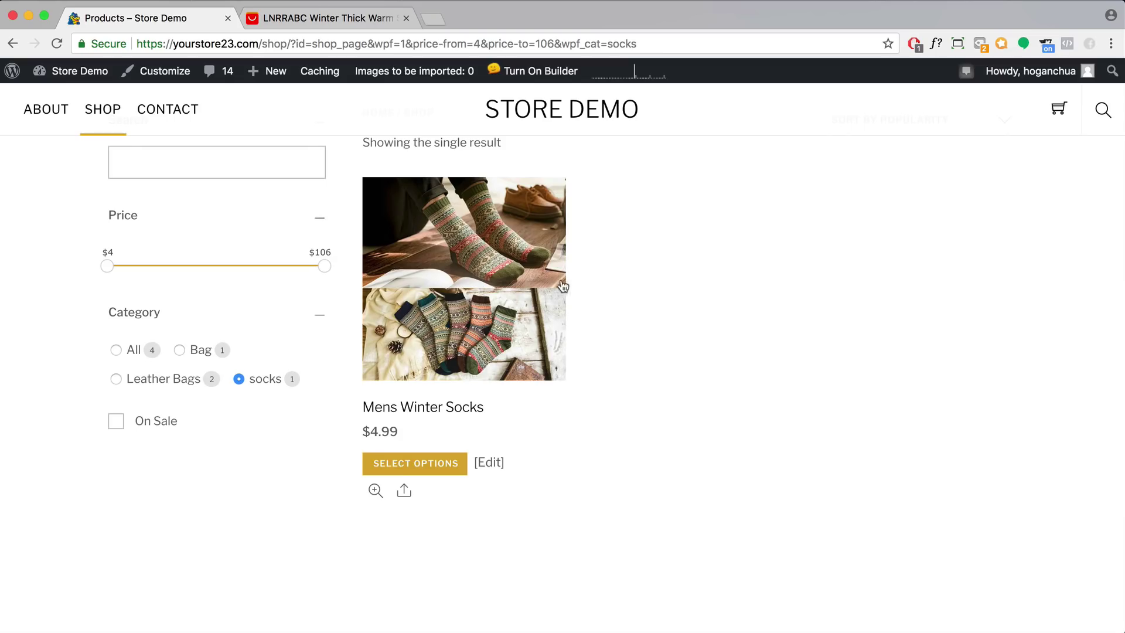
left_click(438, 260)
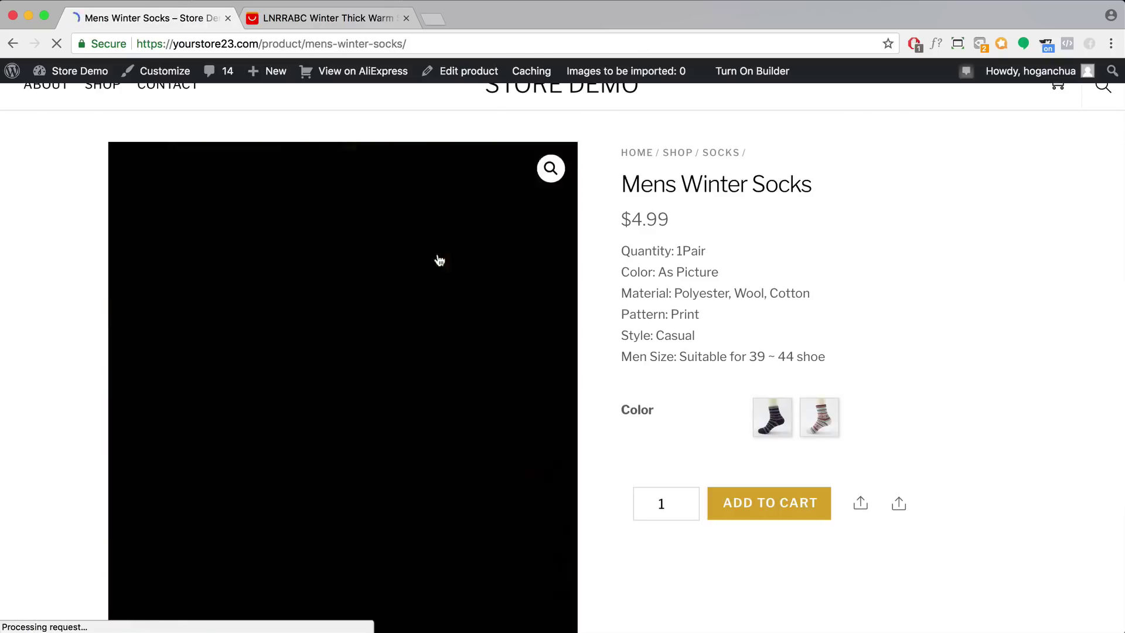
Add one pair of Mens Winter Socks ($4.99) to the cart and proceed to checkout
scroll(719, 321, "down", 2)
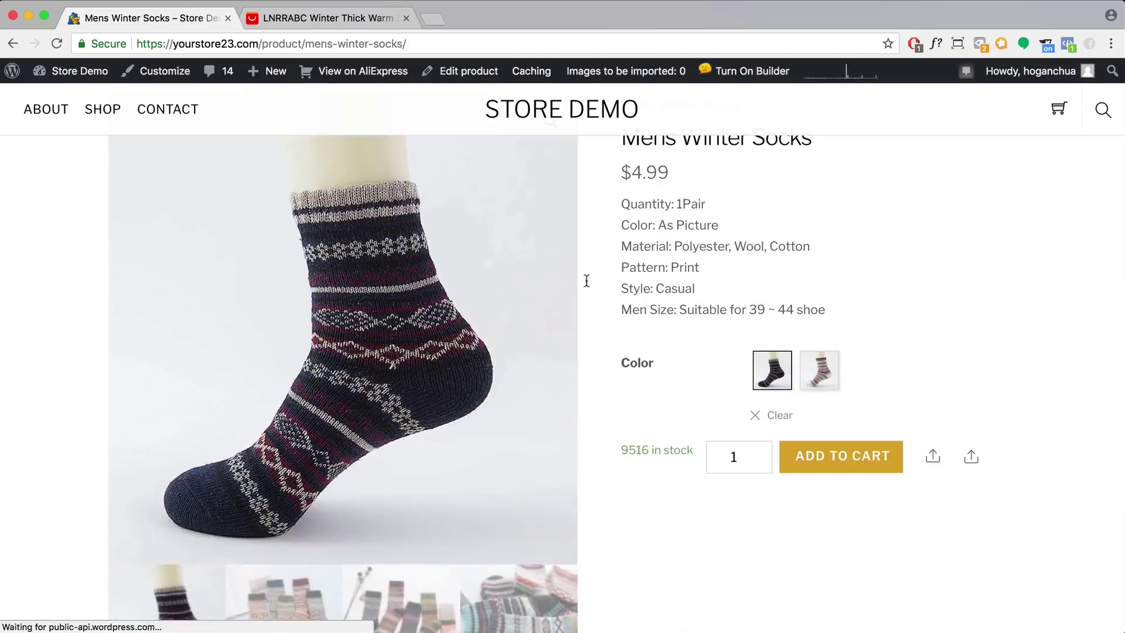
left_click(826, 451)
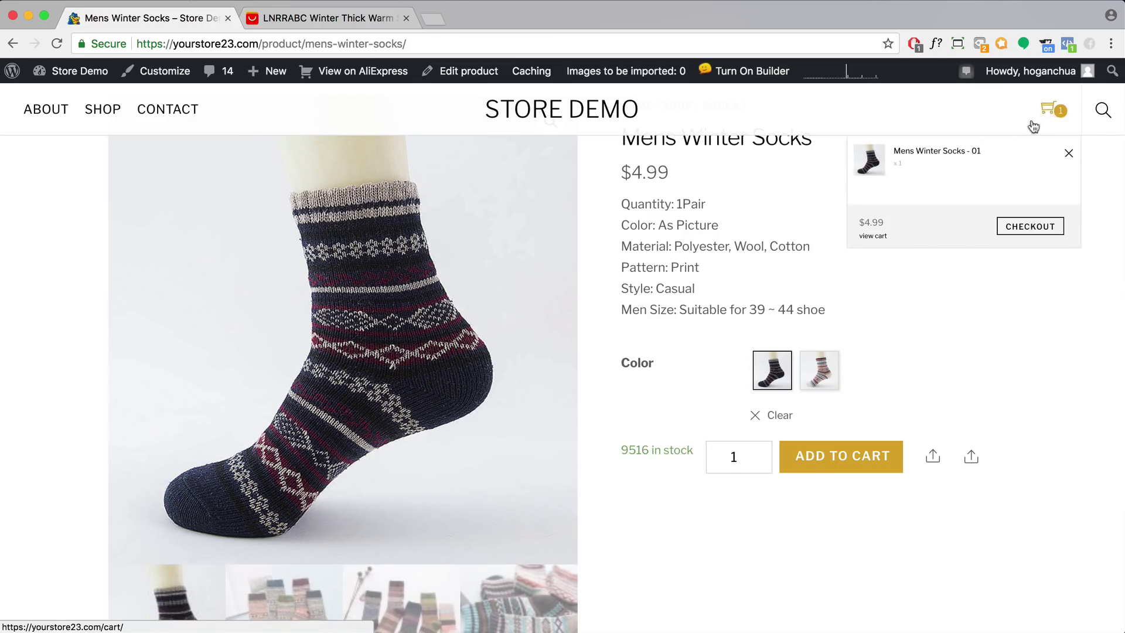
left_click(874, 237)
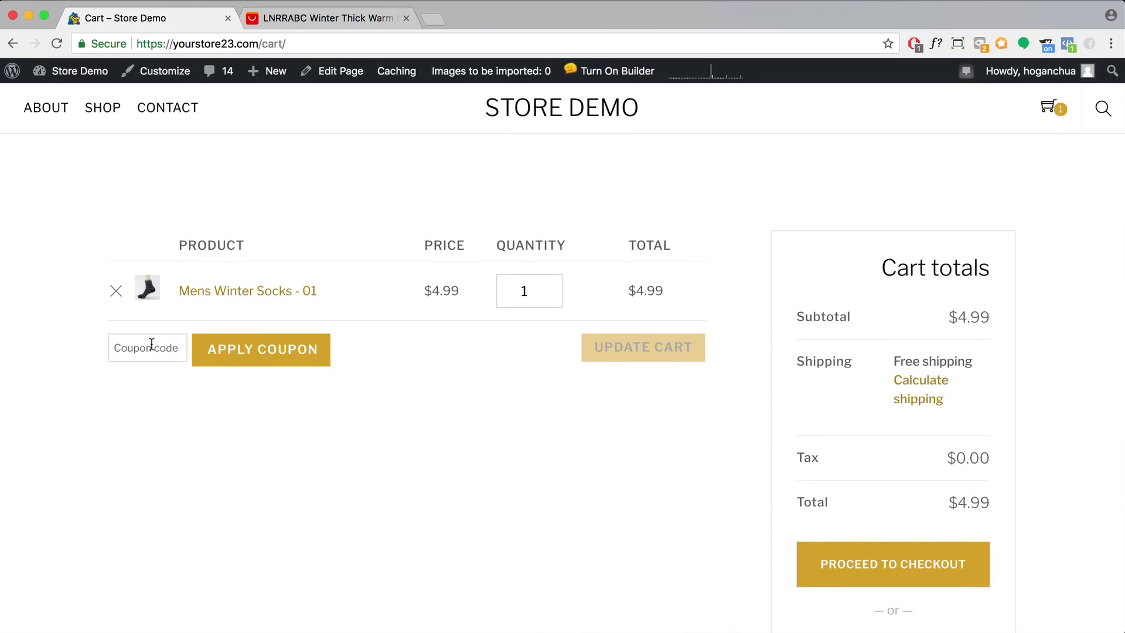
scroll(763, 363, "down", 2)
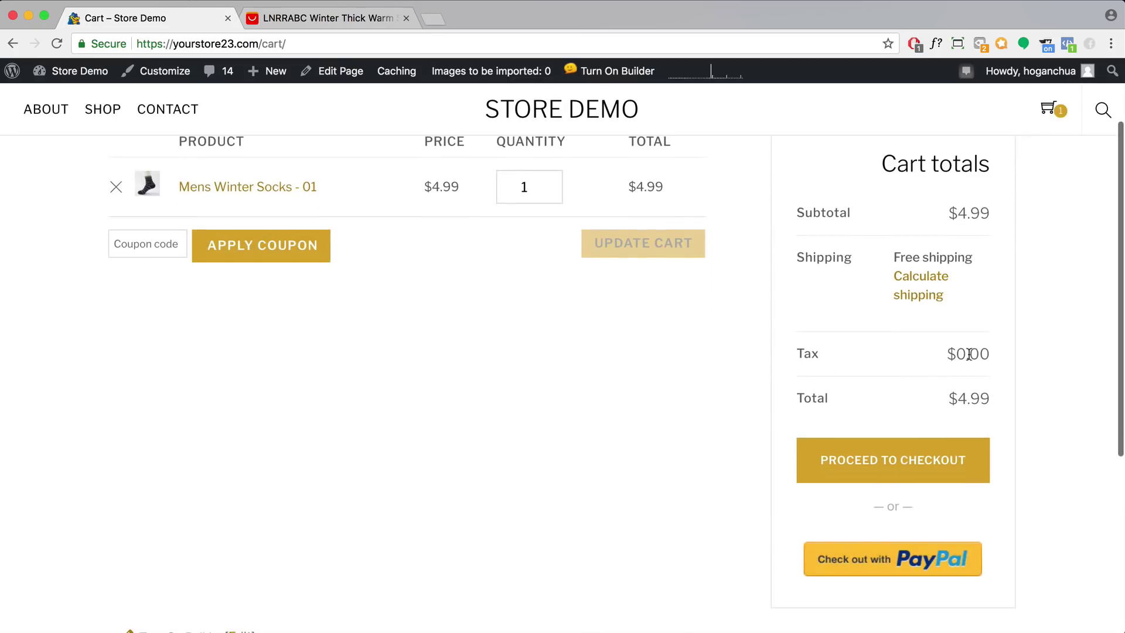
left_click_drag(991, 398, 813, 352)
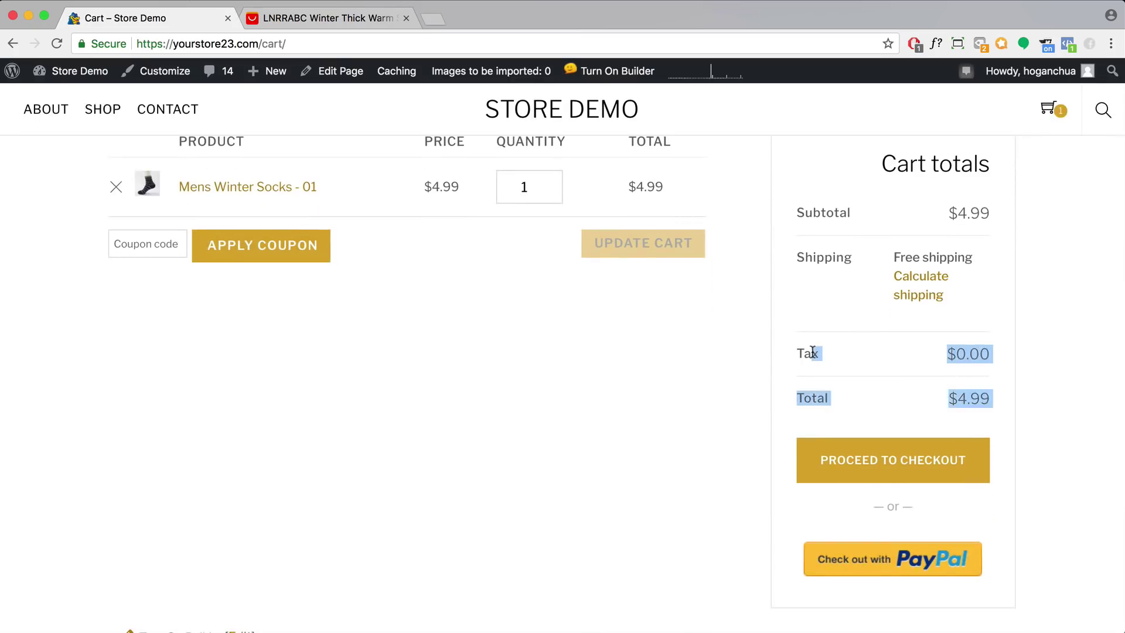
scroll(979, 431, "down", 1)
left_click(914, 400)
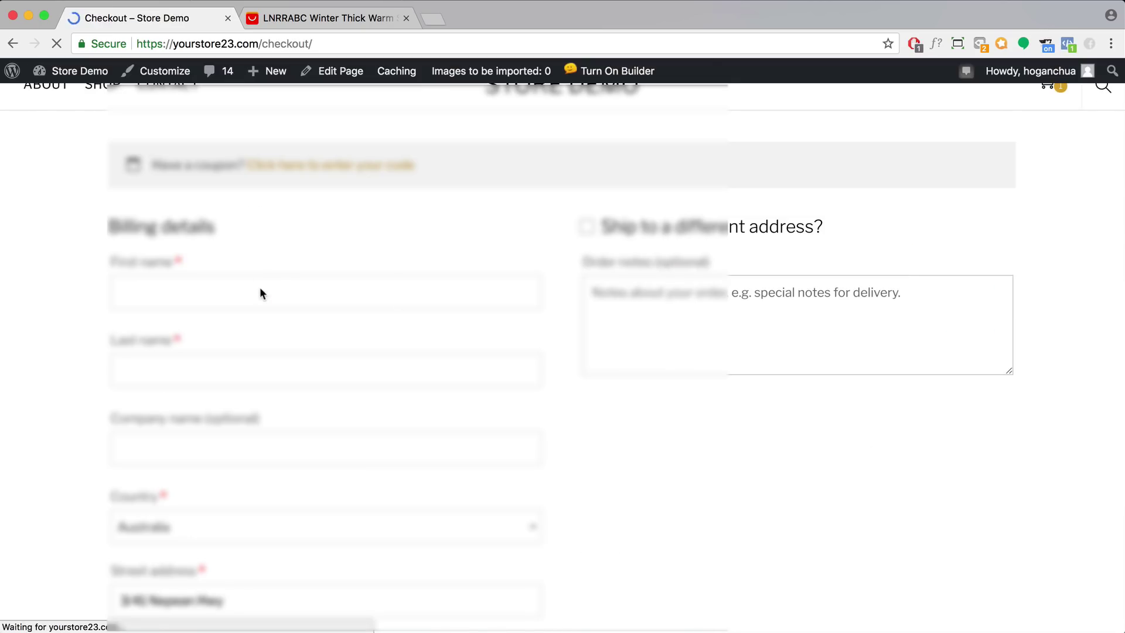
Fill in the customer's first and last name and the saved phone number
left_click(264, 349)
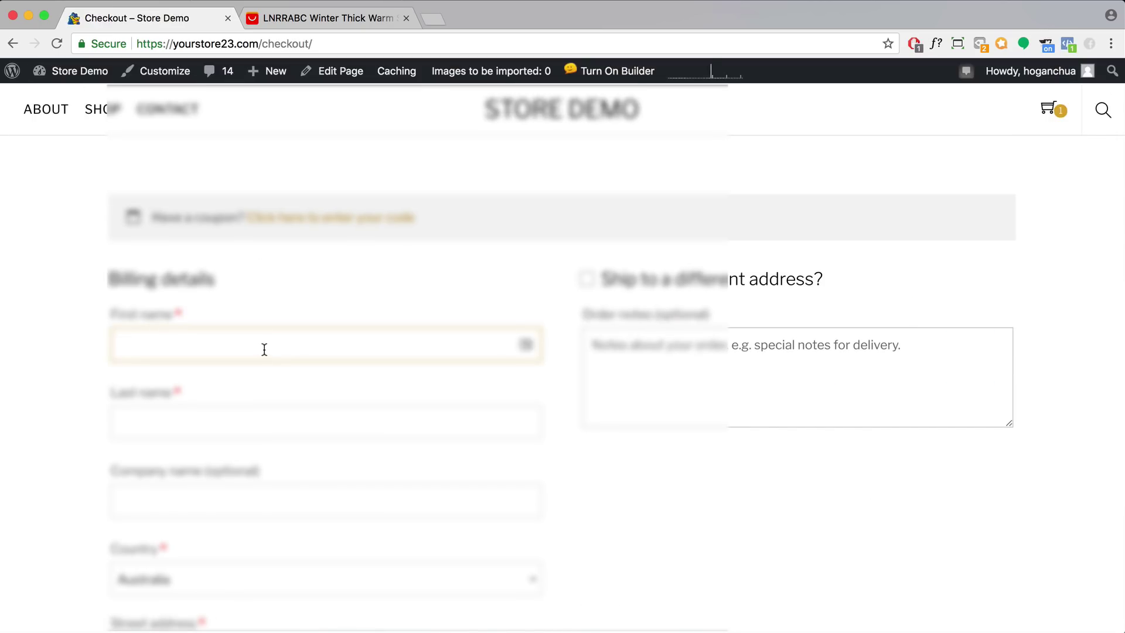
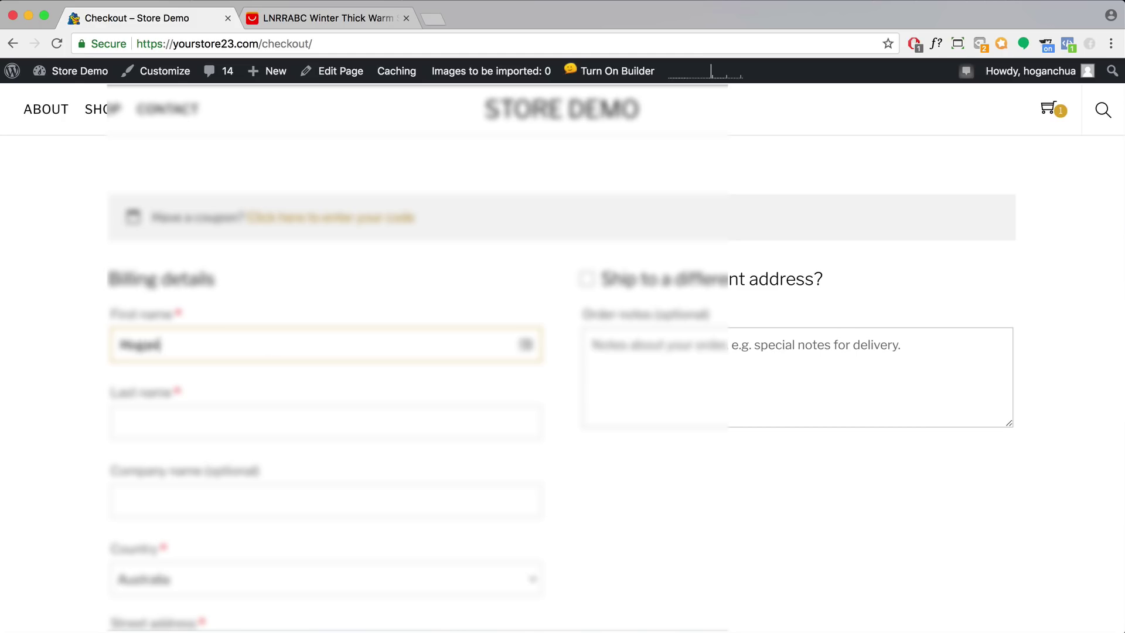
key("Tab")
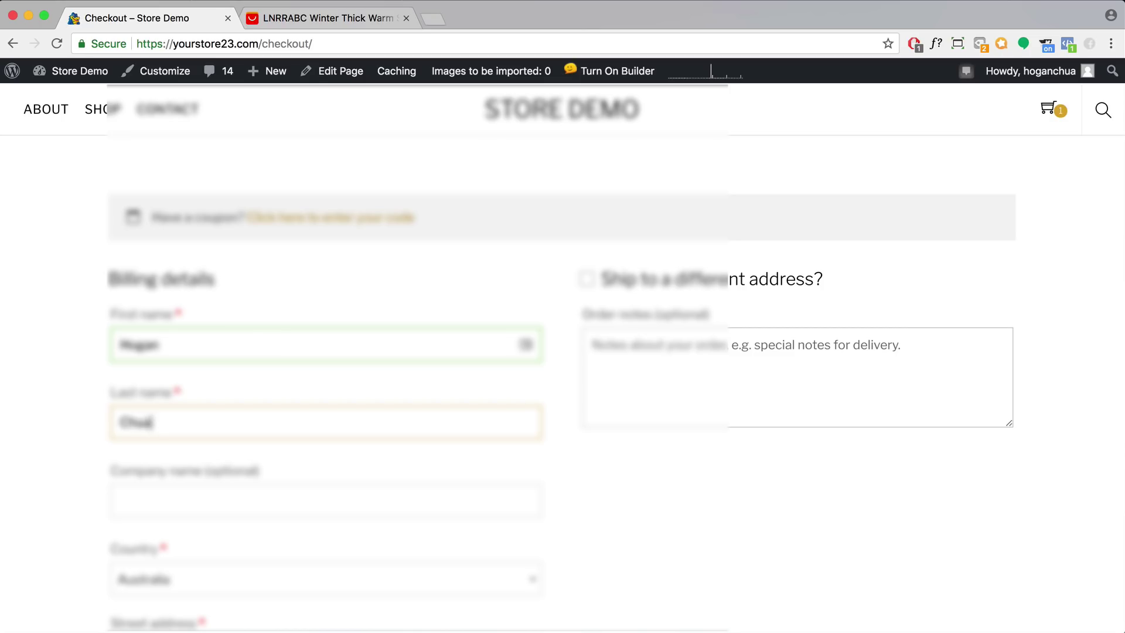
scroll(326, 366, "down", 3)
scroll(325, 365, "down", 7)
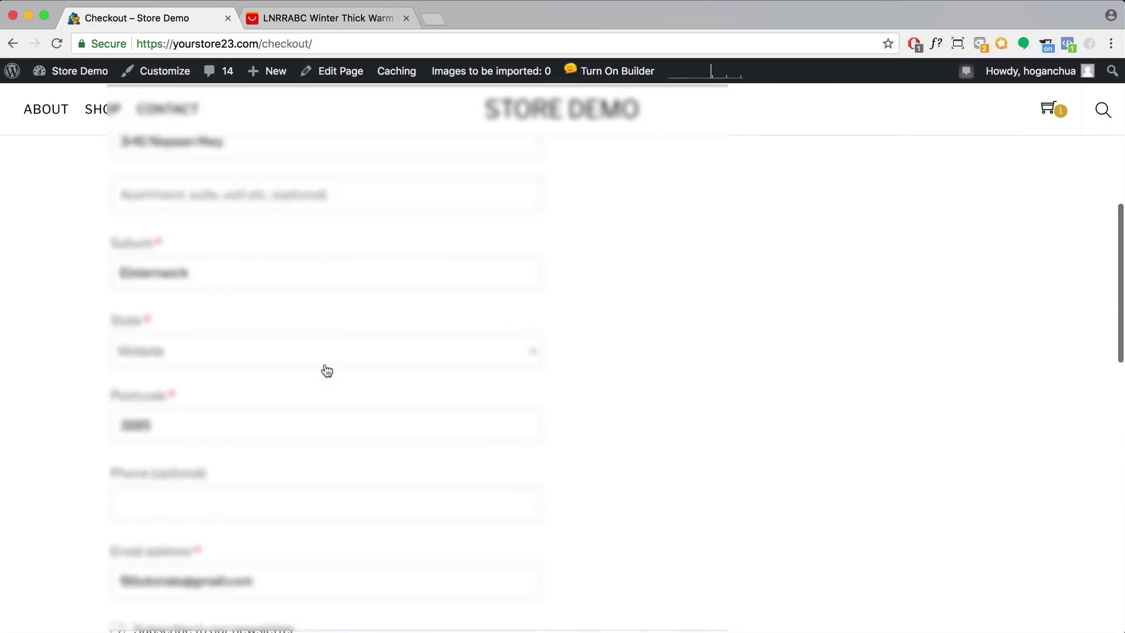
left_click(266, 270)
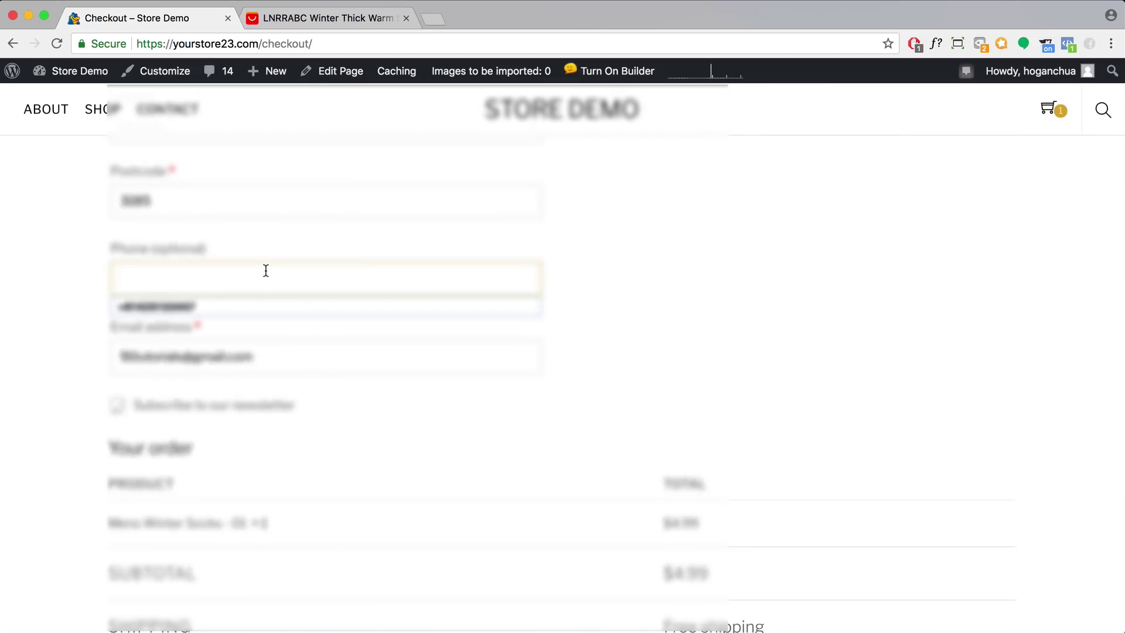
key("Down")
key("Return")
Accept the terms and conditions and send the $4.99 order to PayPal
scroll(416, 278, "down", 3)
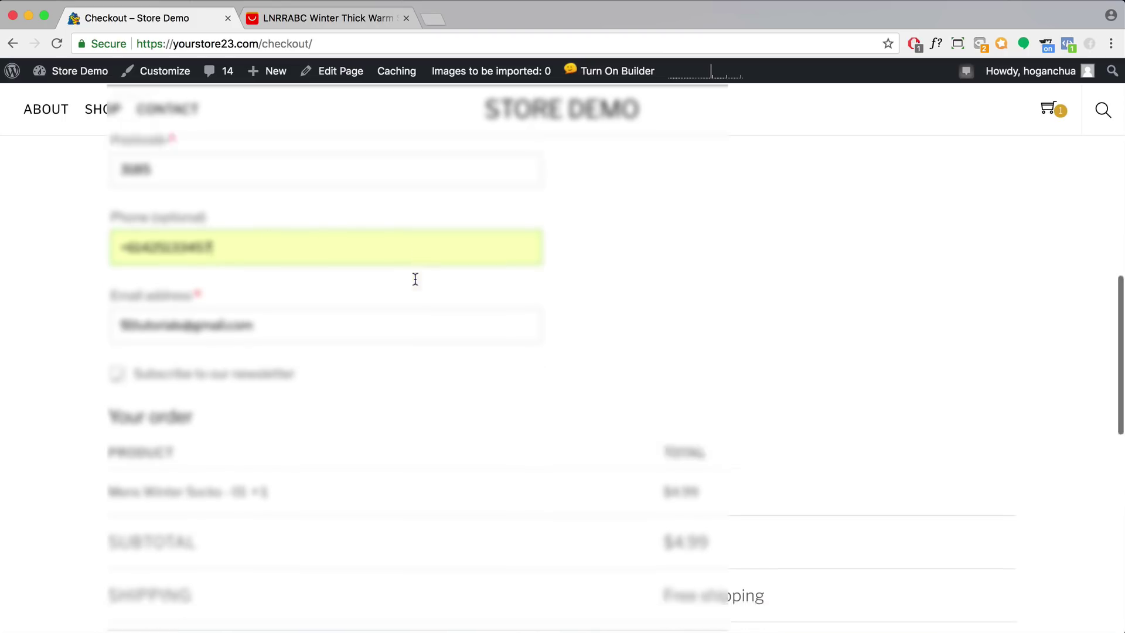
scroll(246, 222, "down", 5)
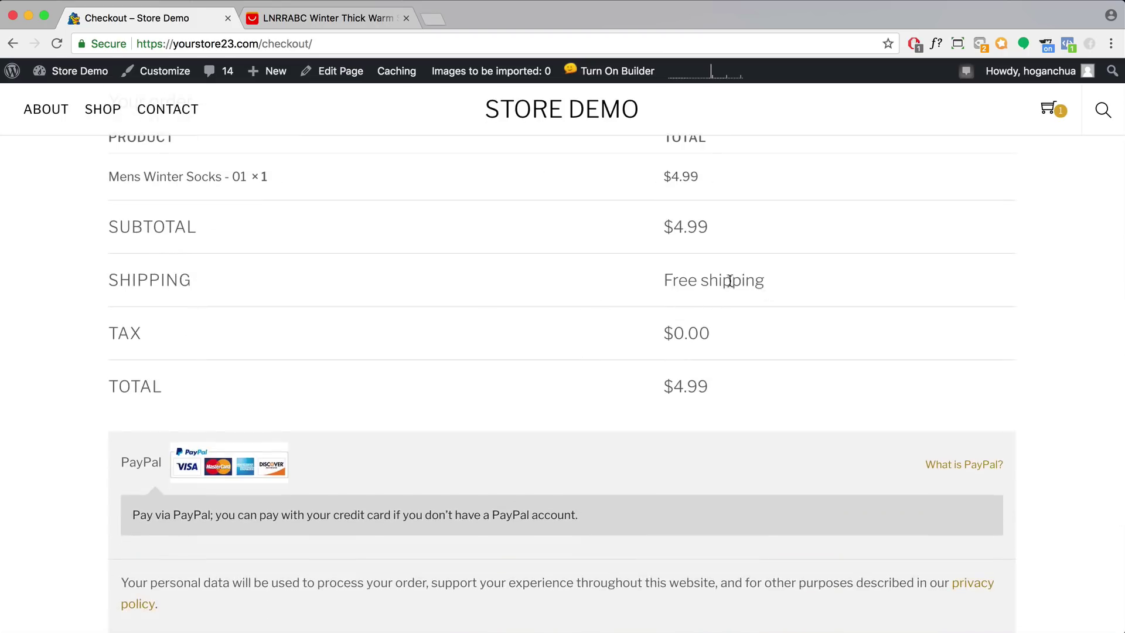
scroll(671, 337, "down", 1)
scroll(721, 343, "down", 2)
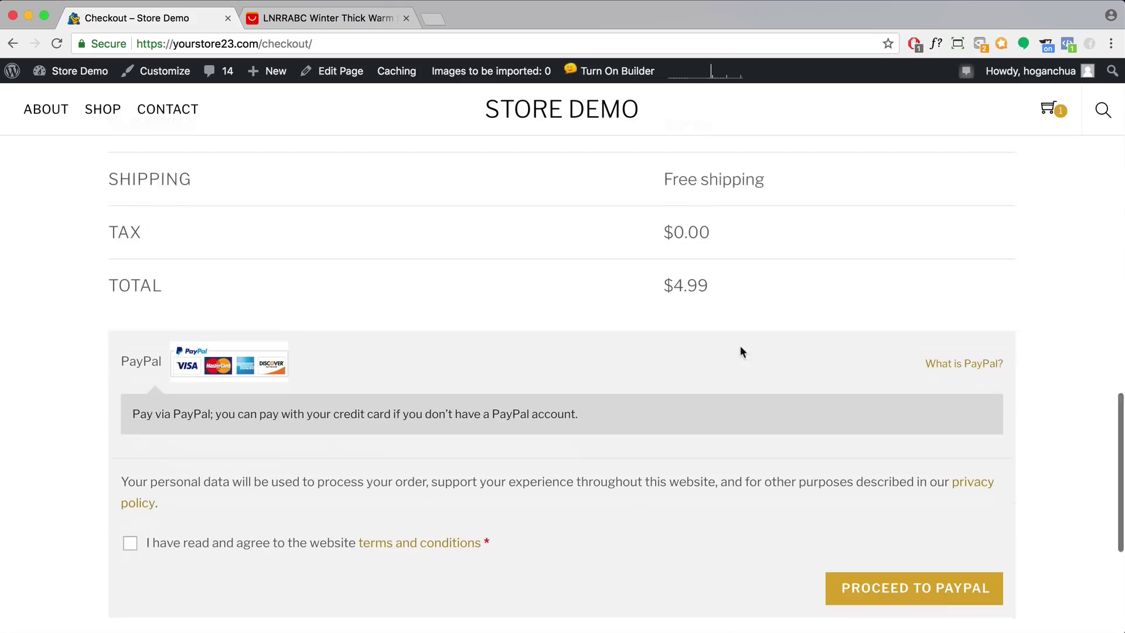
left_click(131, 490)
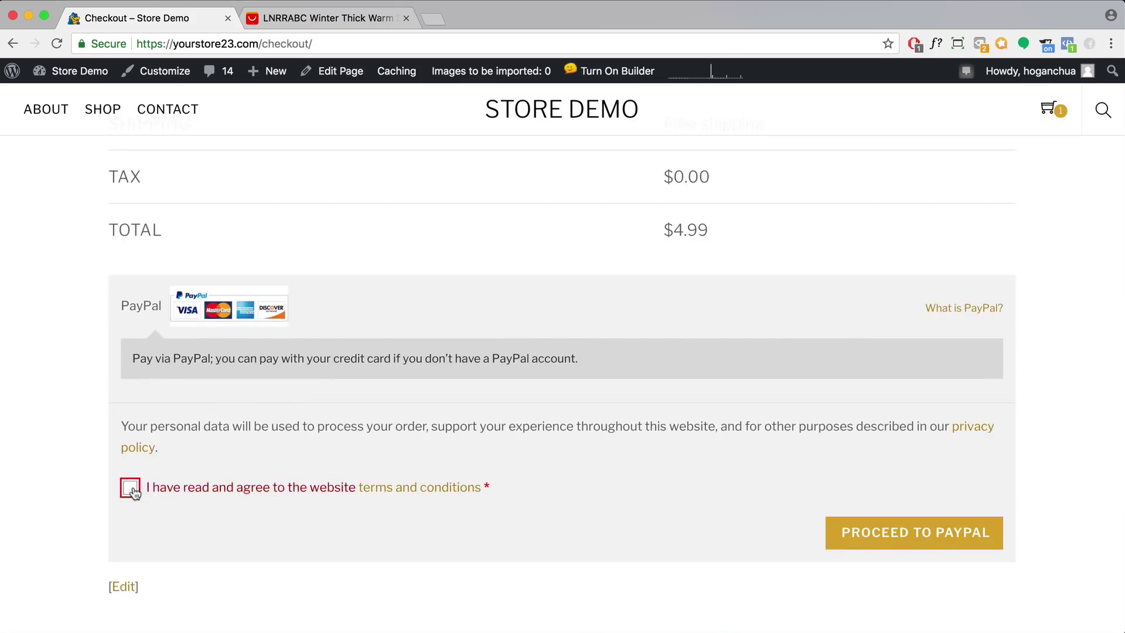
left_click(907, 534)
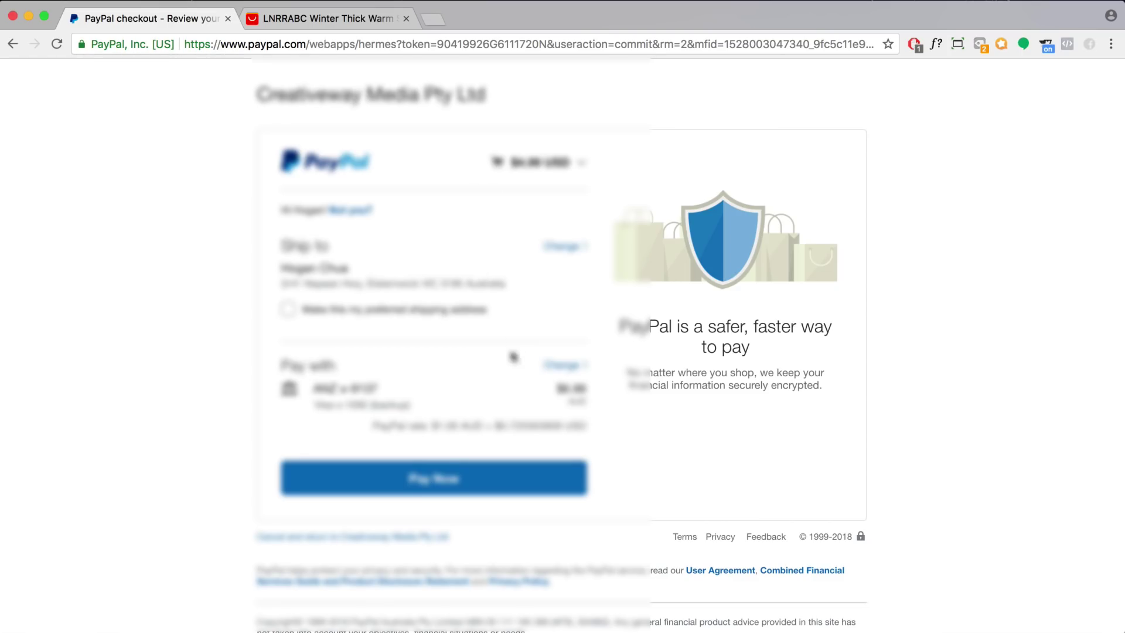
Confirm the $4.99 PayPal payment, skip the Messenger prompt, and return to the store
left_click(516, 483)
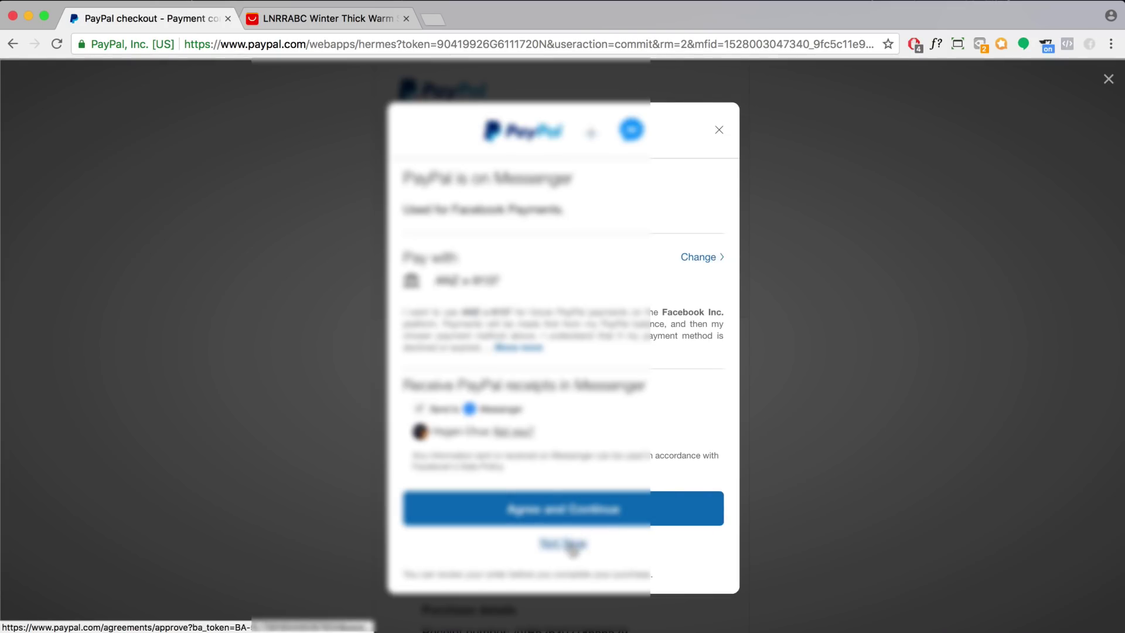
left_click(572, 544)
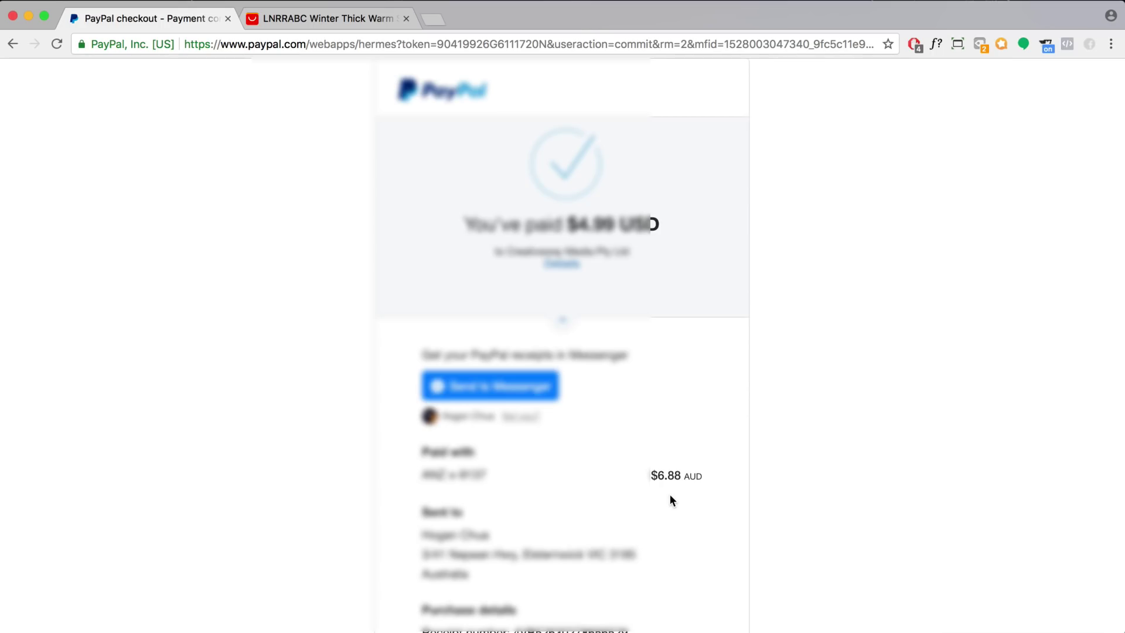
scroll(672, 498, "down", 5)
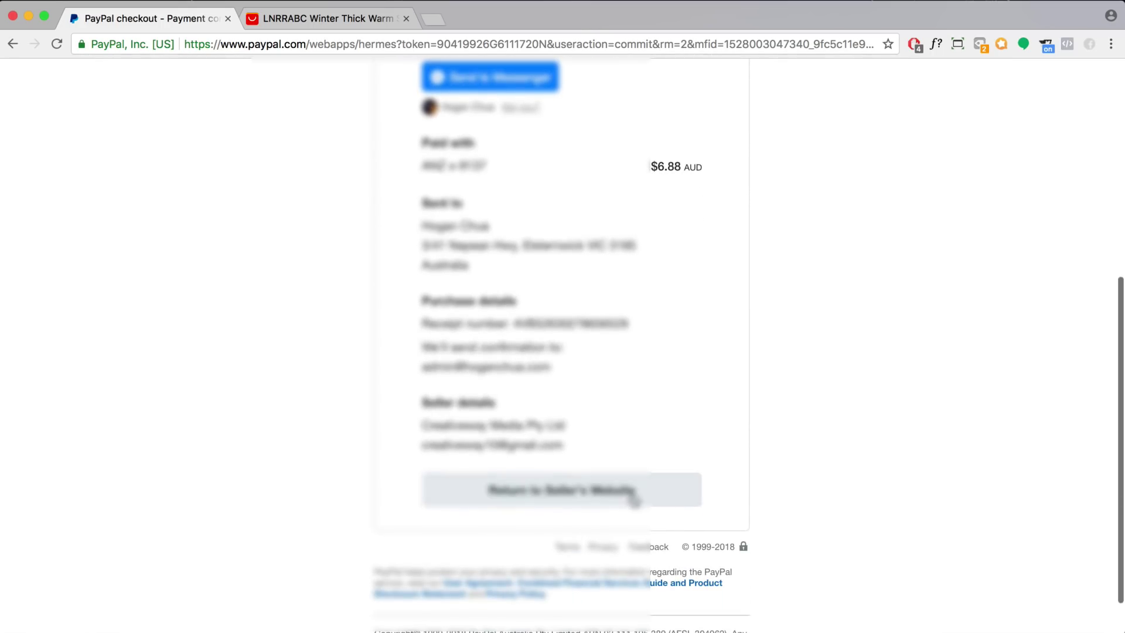
left_click(598, 494)
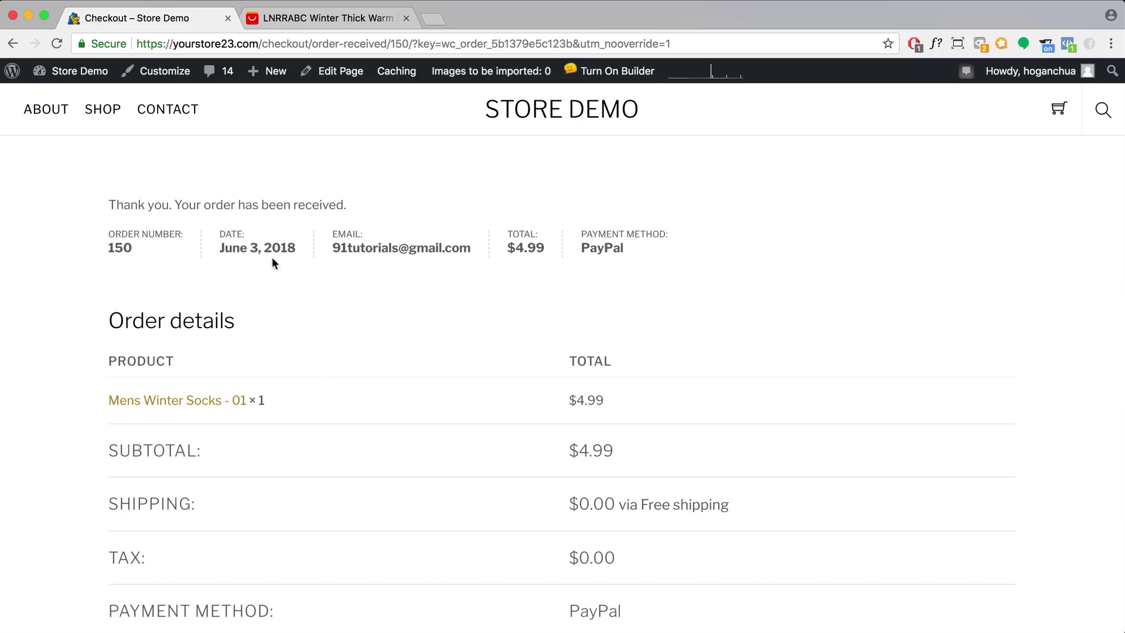
Open WooCommerce order #150 from the Orders list and place it automatically on AliExpress
mouse_move(76, 71)
left_click(61, 99)
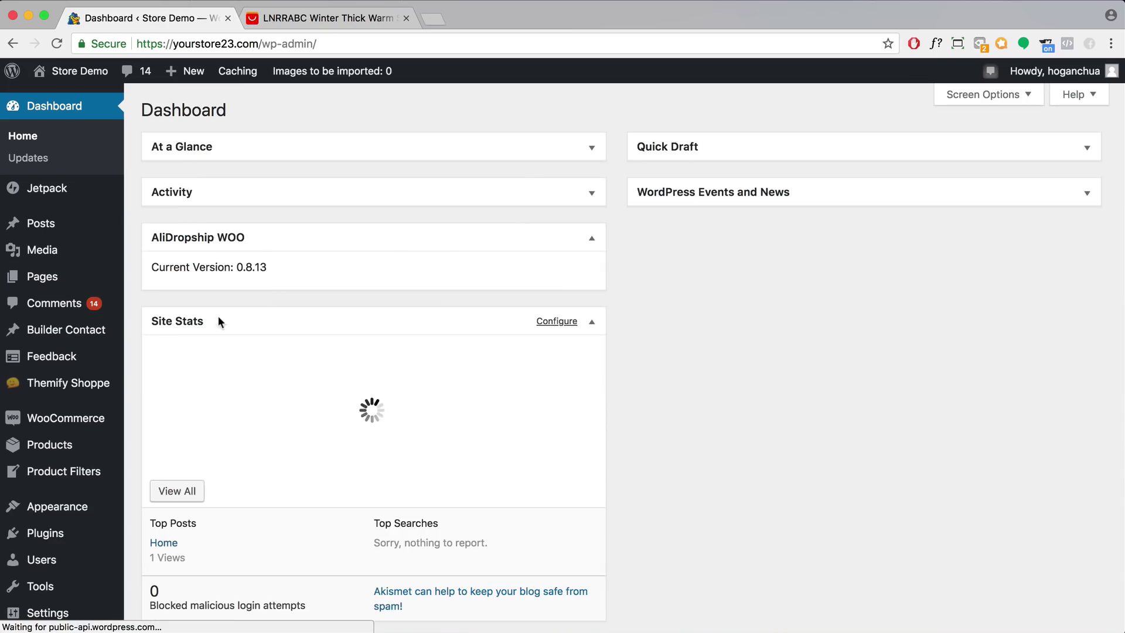
mouse_move(111, 398)
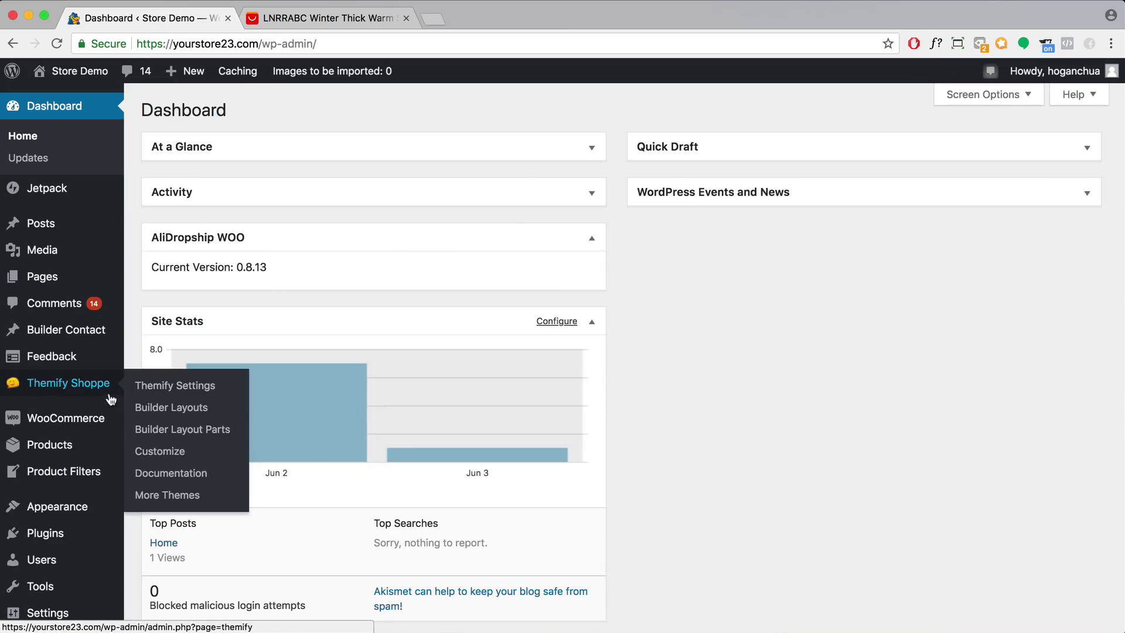
mouse_move(71, 423)
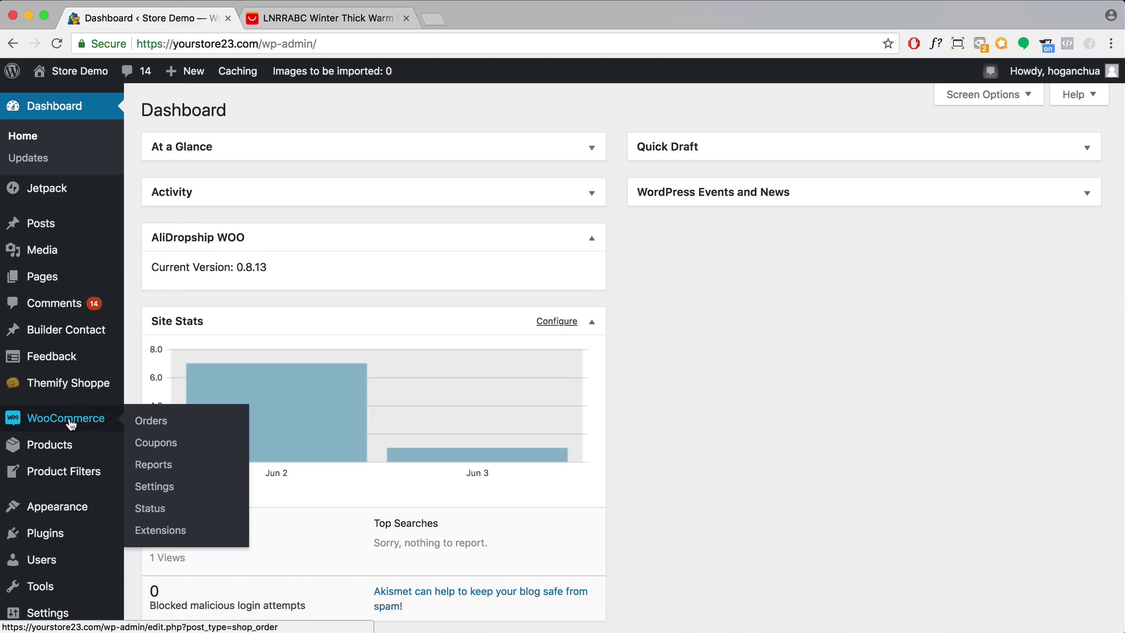
left_click(141, 422)
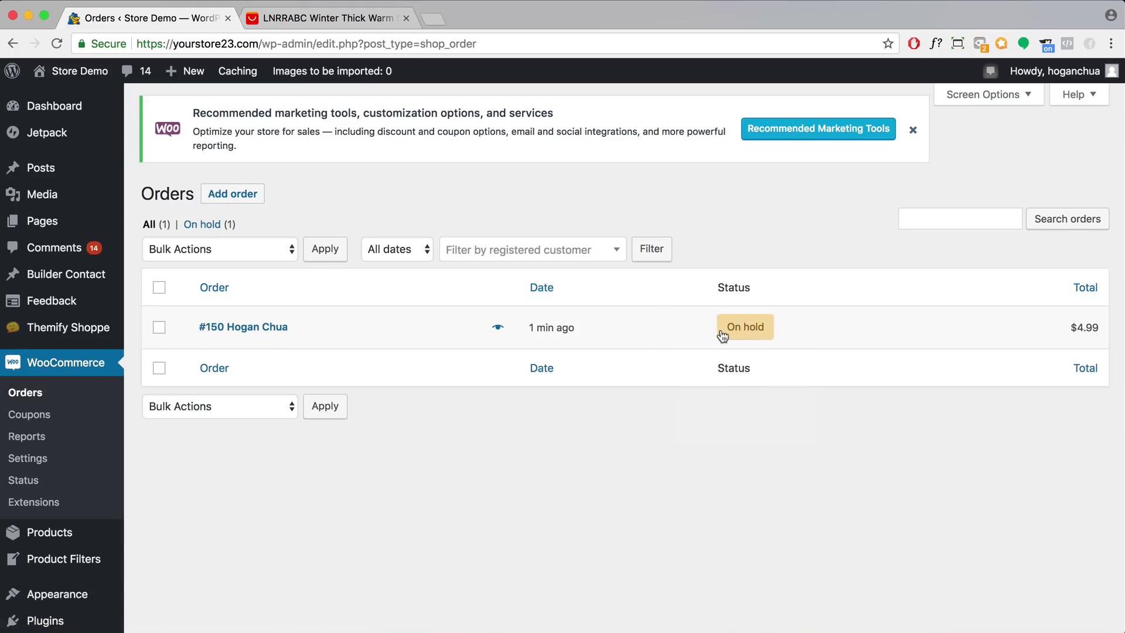
left_click(246, 331)
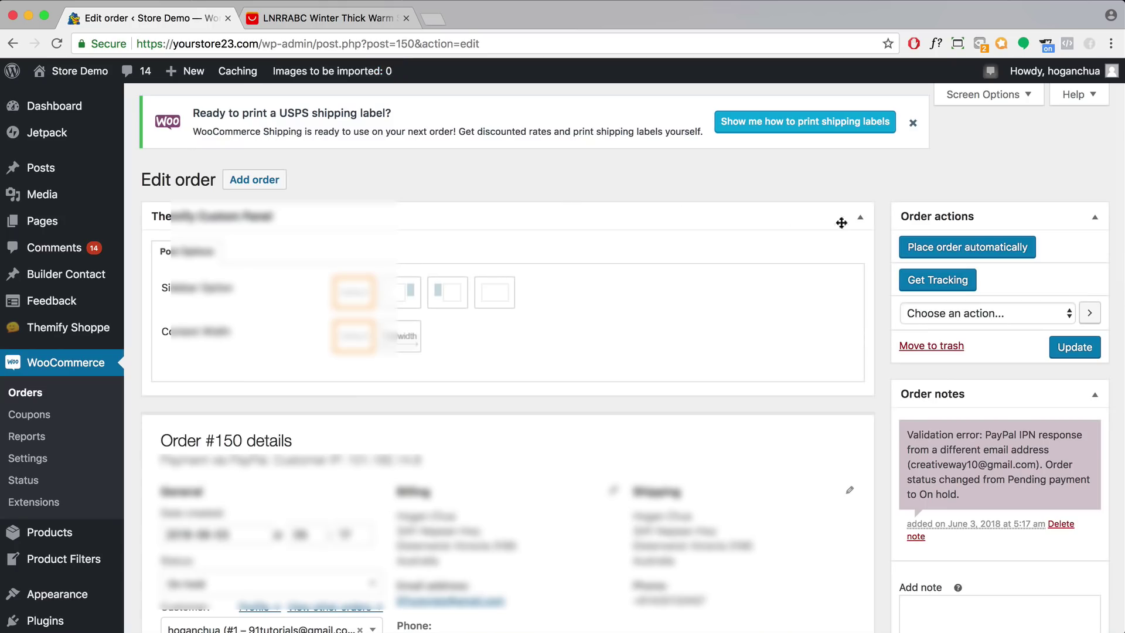
left_click(961, 249)
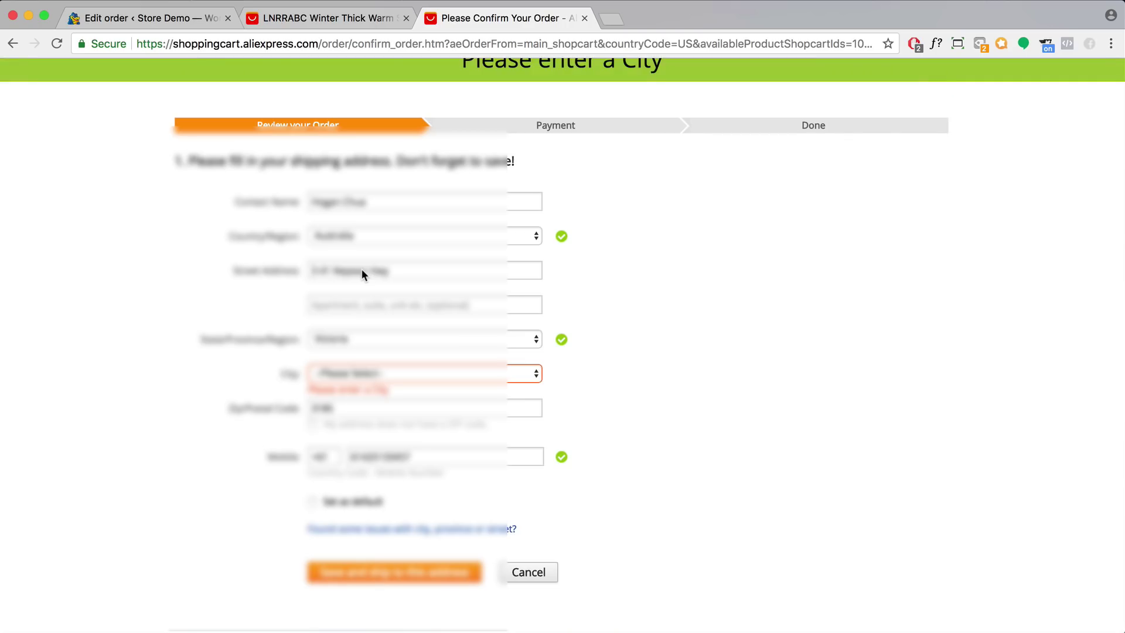
Fix the street address, choose the city, trim the mobile number, and save the address
left_click(321, 272)
left_click(321, 272)
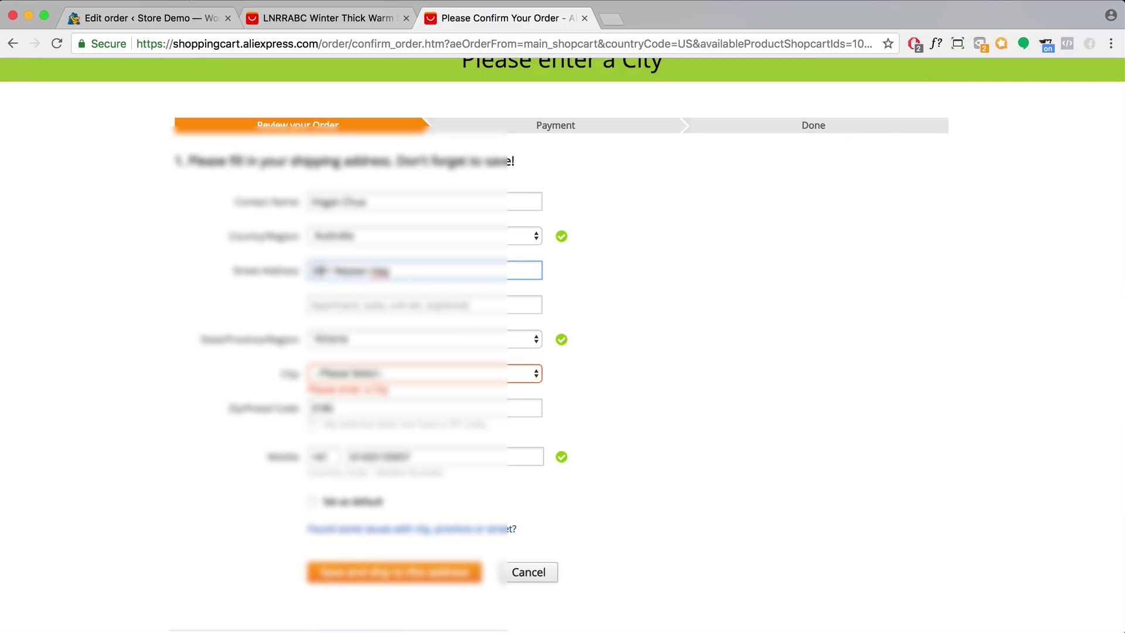
left_click(423, 370)
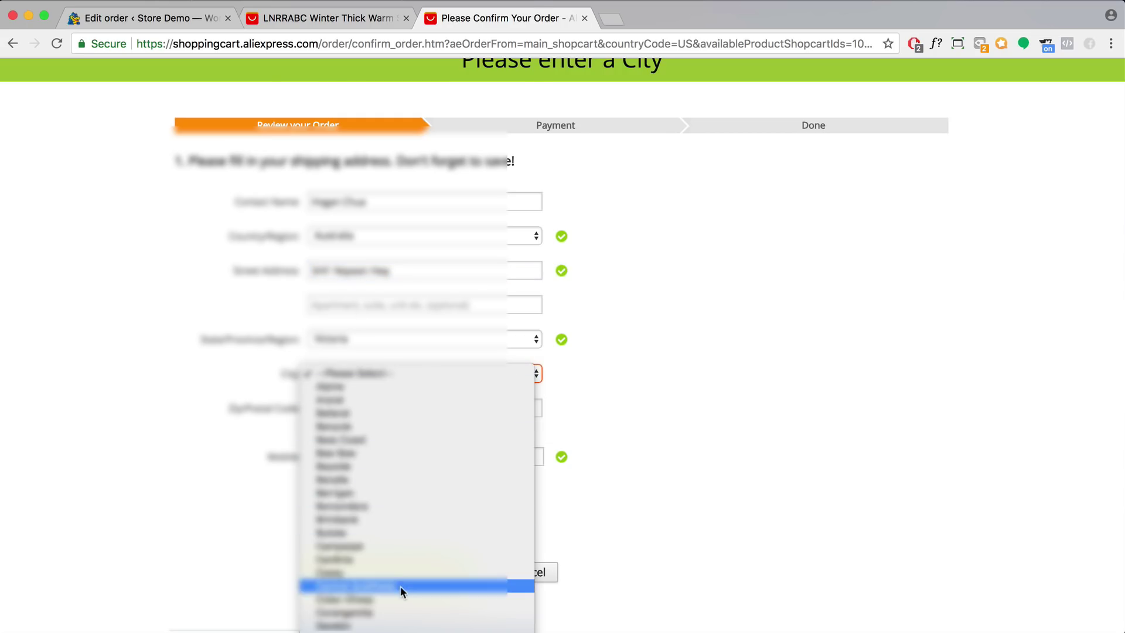
scroll(381, 515, "down", 5)
left_click(363, 450)
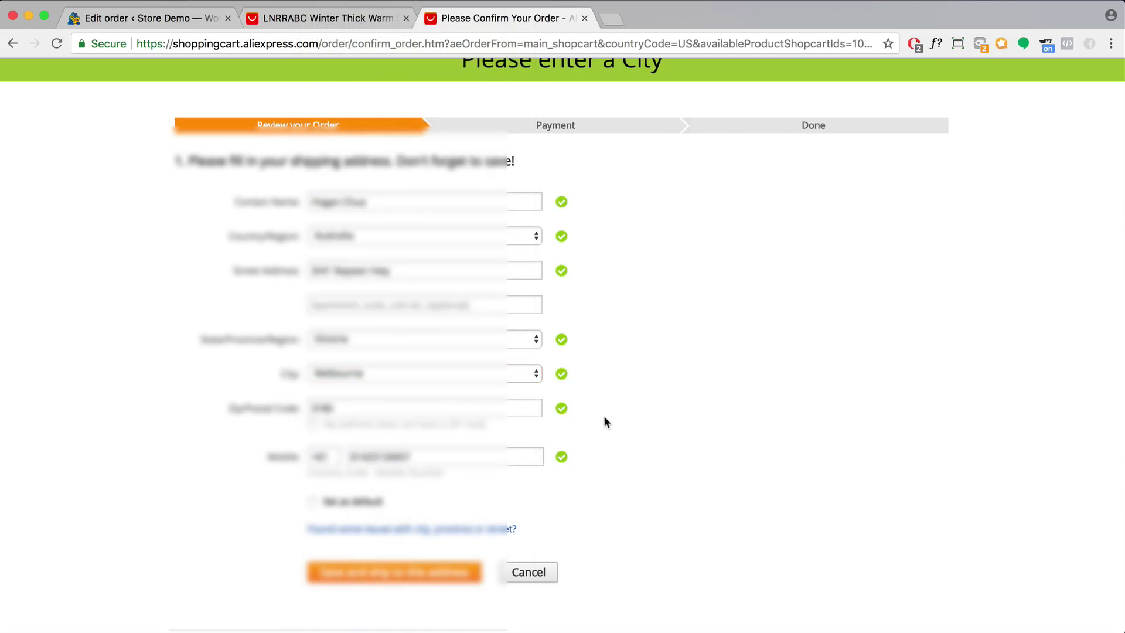
left_click(353, 455)
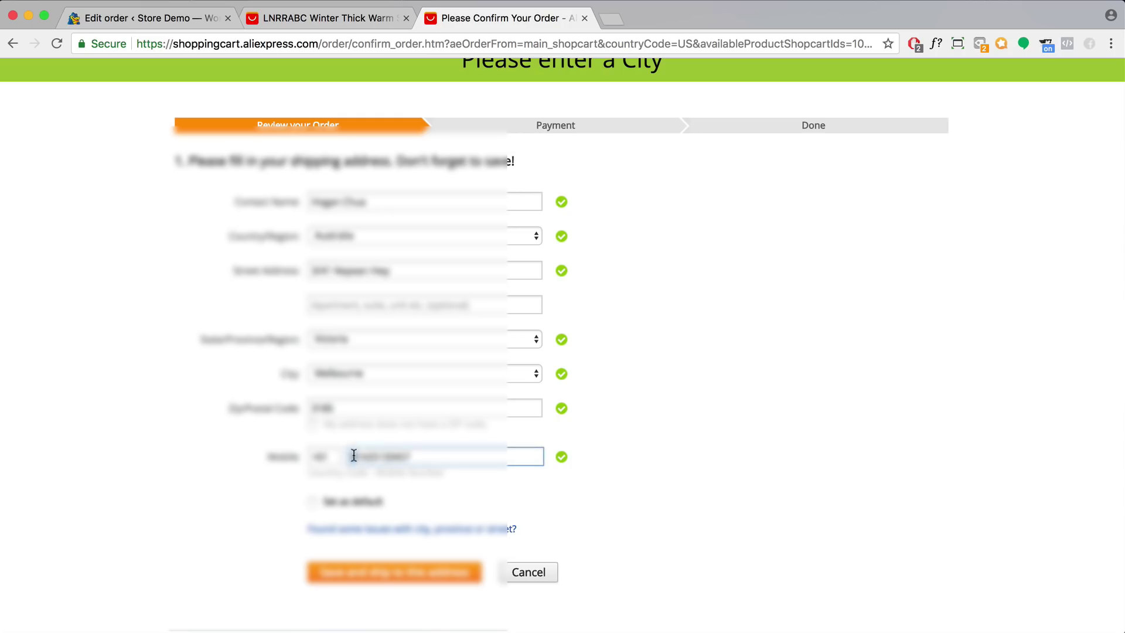
key("BackSpace")
left_click(455, 578)
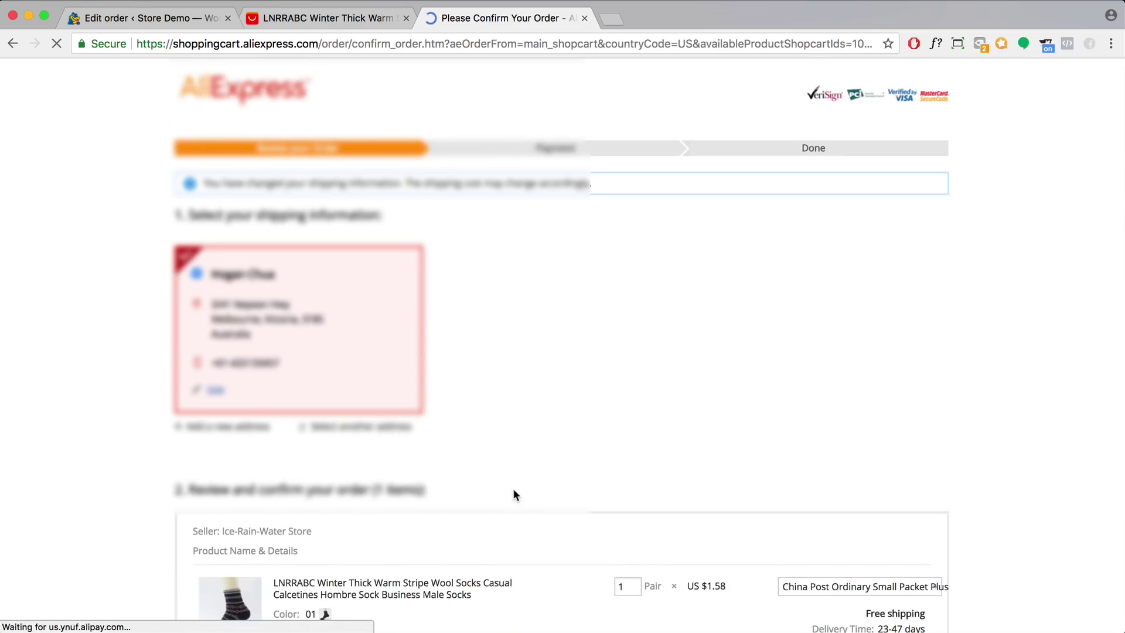
Change the socks quantity to 3 pairs
scroll(513, 490, "down", 4)
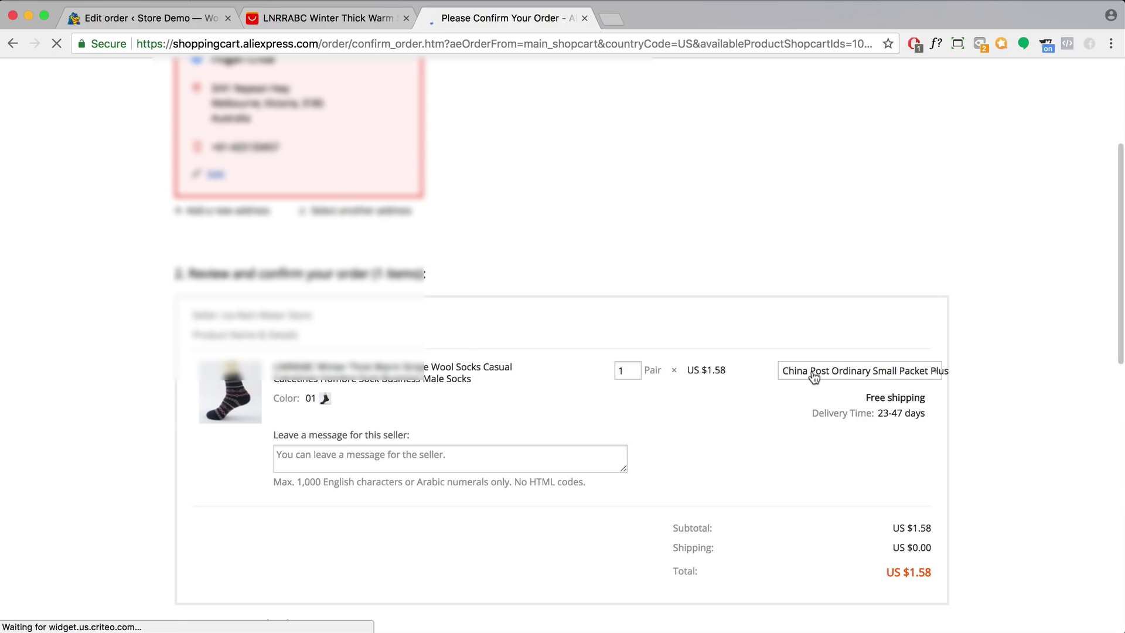
left_click(621, 369)
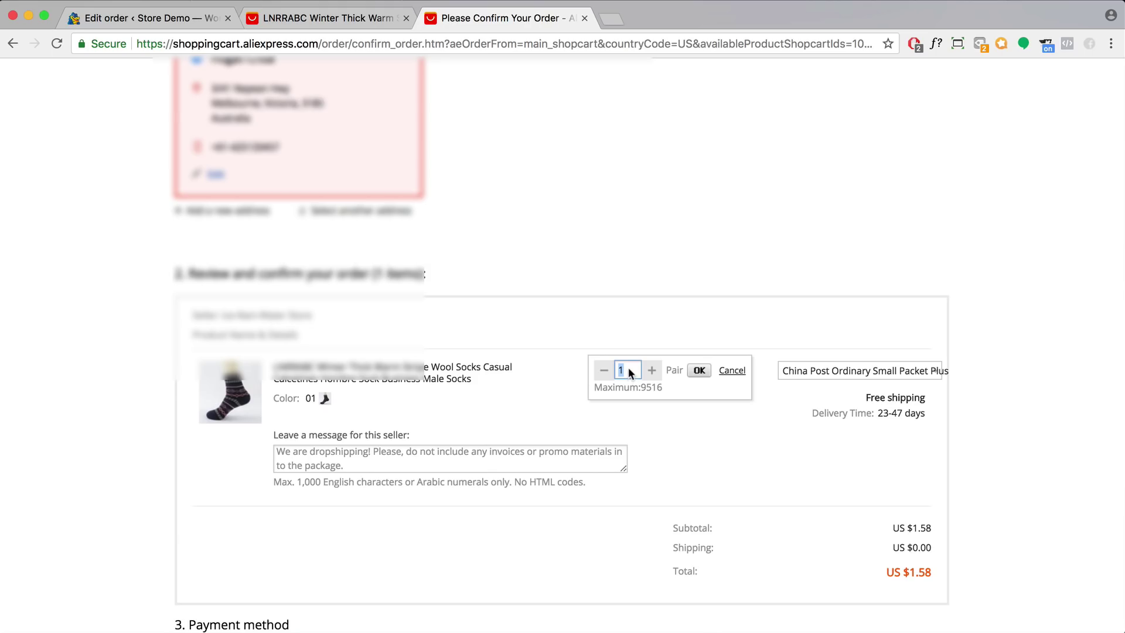
type("3")
left_click(699, 370)
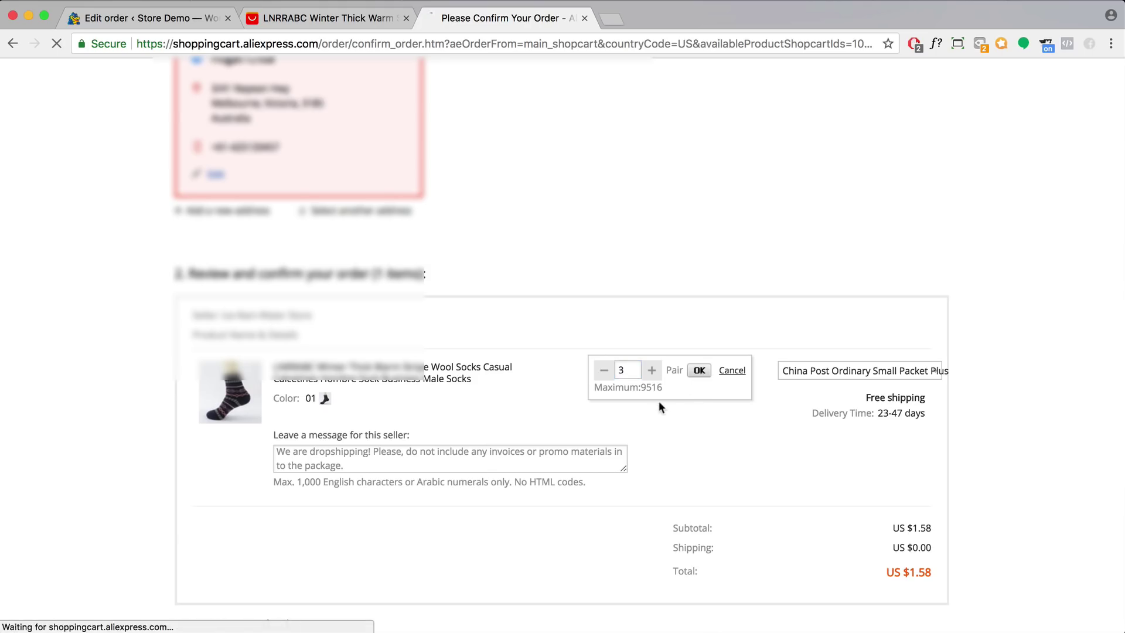
scroll(347, 446, "down", 8)
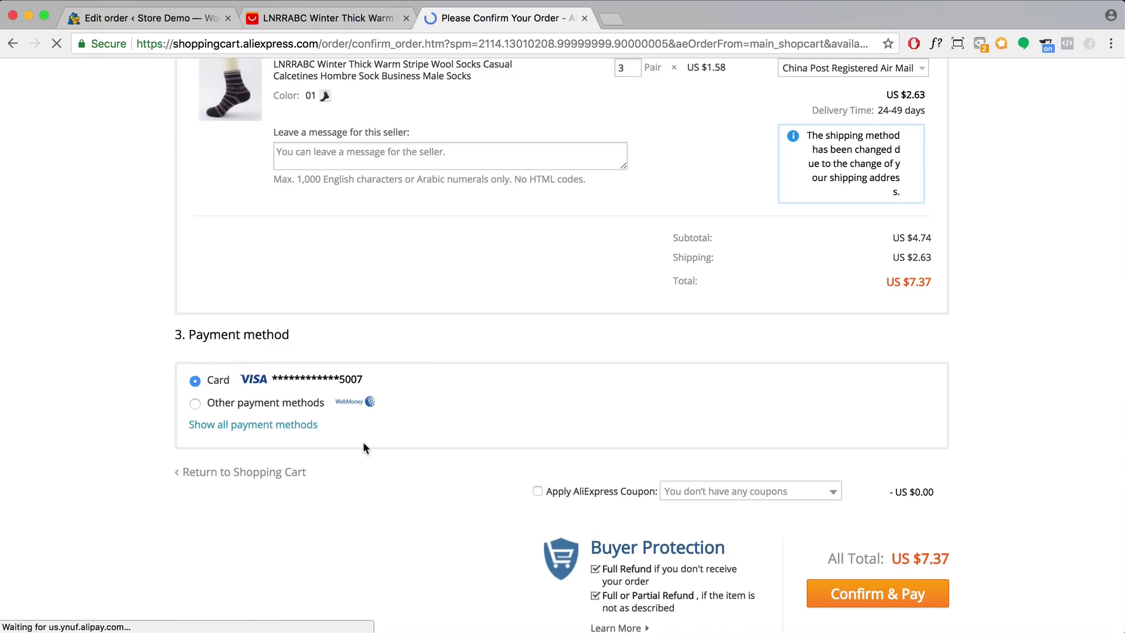
scroll(364, 444, "up", 3)
Select the dropshipping seller message and pay the US $7.37 order
left_click(350, 327)
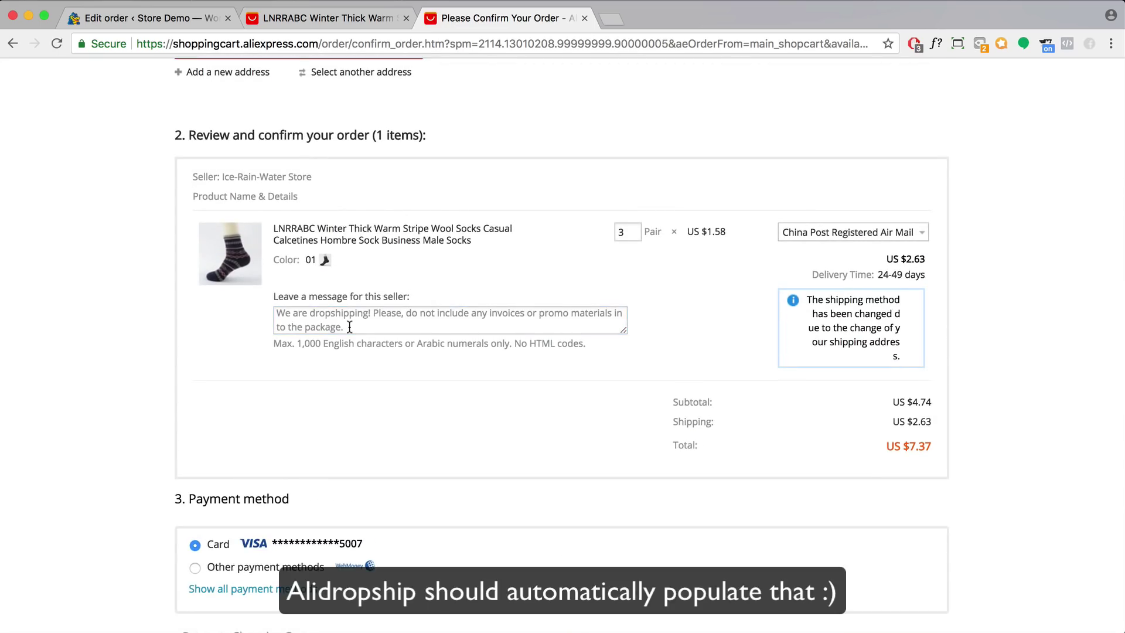
left_click_drag(350, 327, 267, 317)
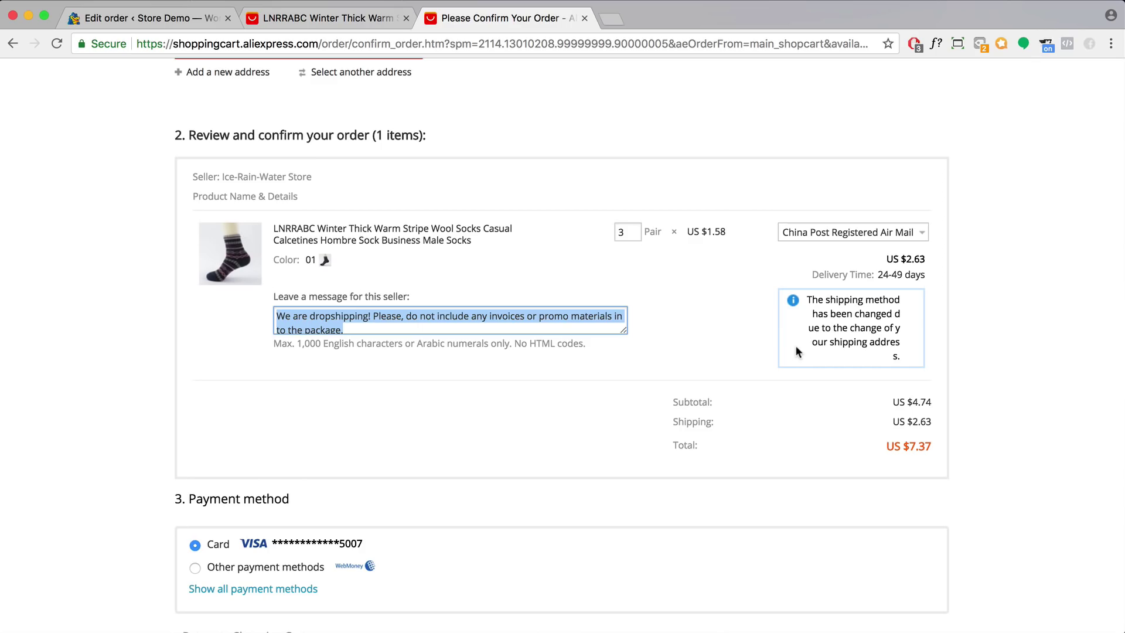
scroll(719, 336, "down", 5)
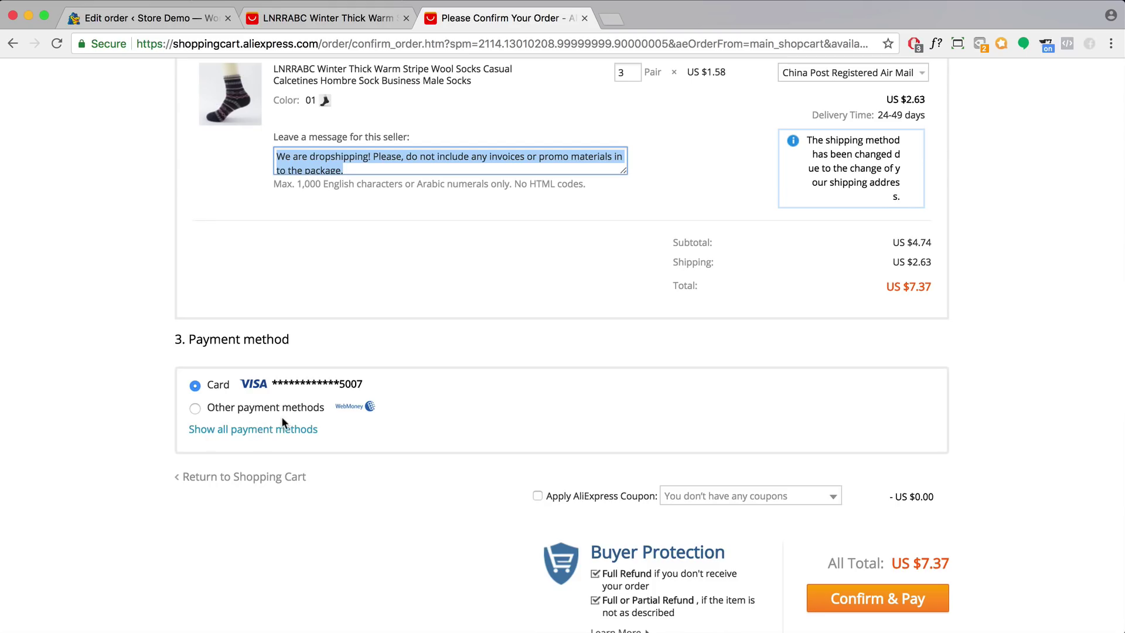
scroll(594, 390, "down", 4)
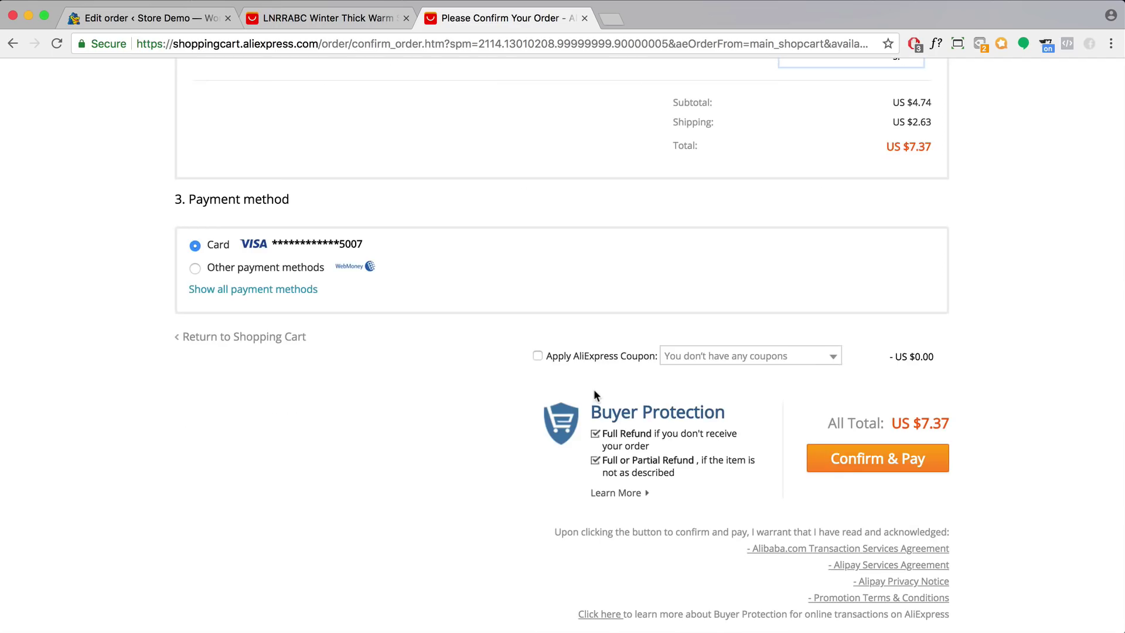
left_click(874, 467)
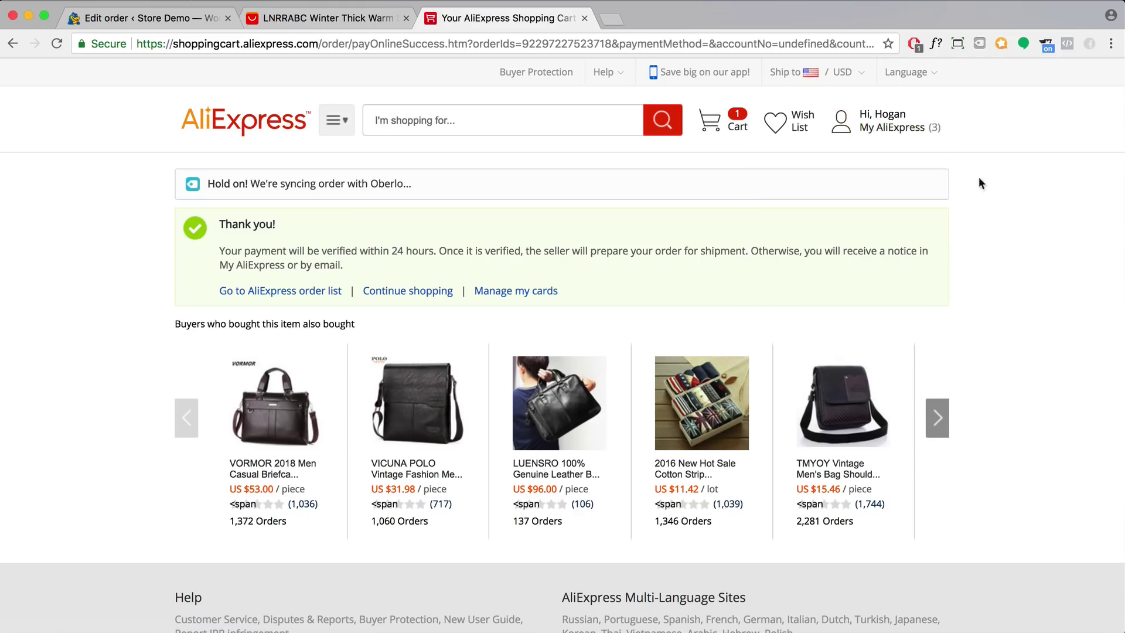
Return to the store's Edit order page to see automatic fulfilment marked Completed
mouse_move(889, 134)
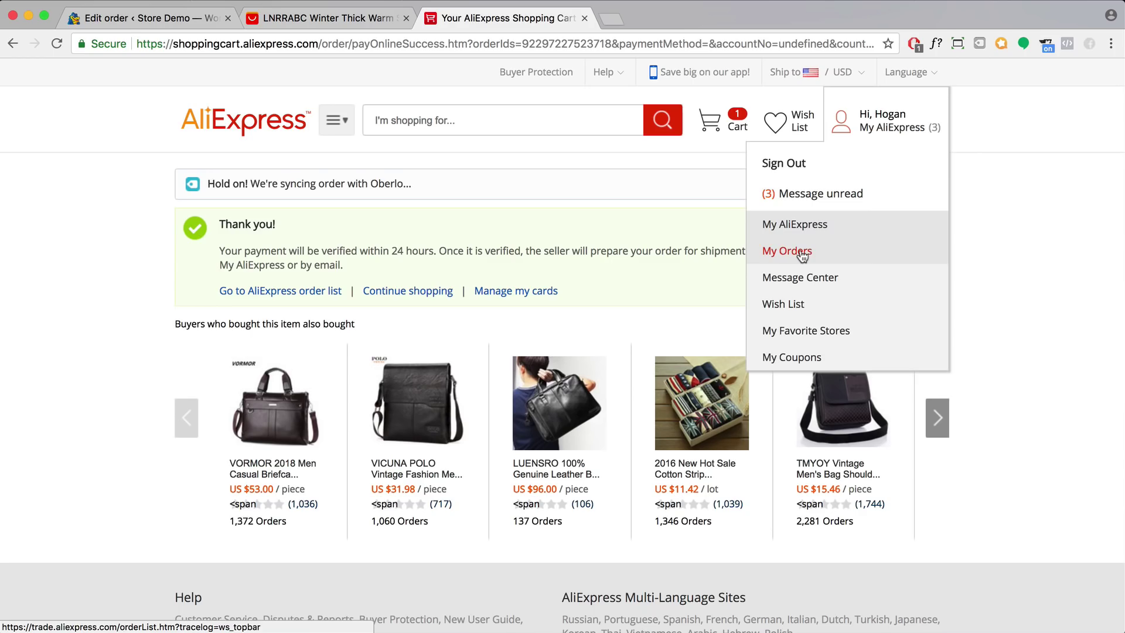
left_click(155, 19)
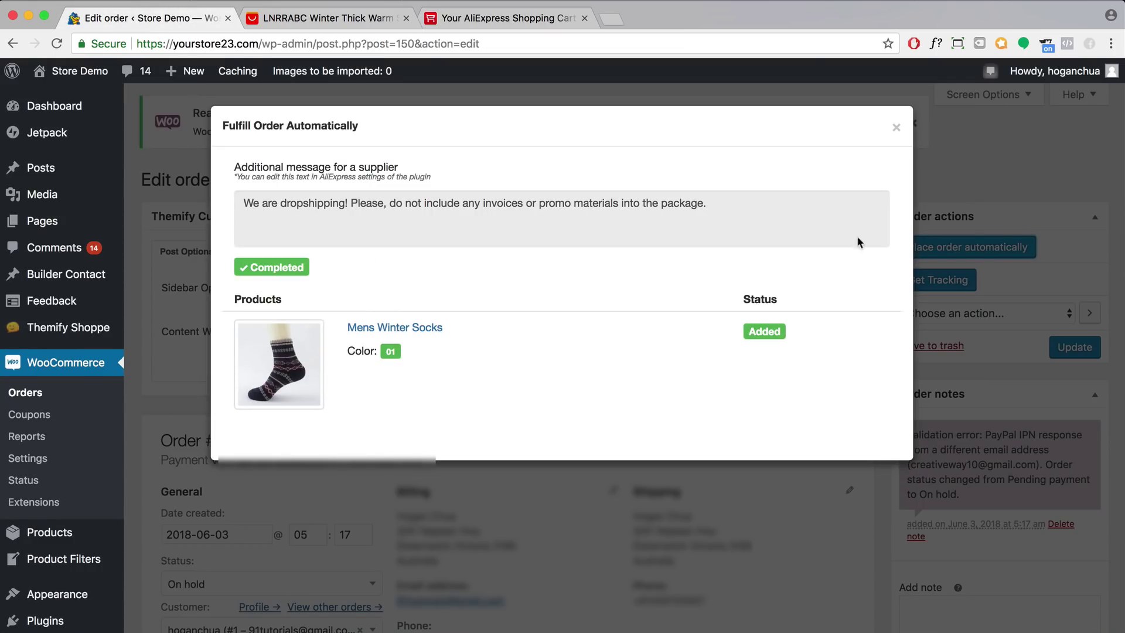
Dismiss the fulfilment summary, set order #150's status to Processing, and update the order
left_click(894, 127)
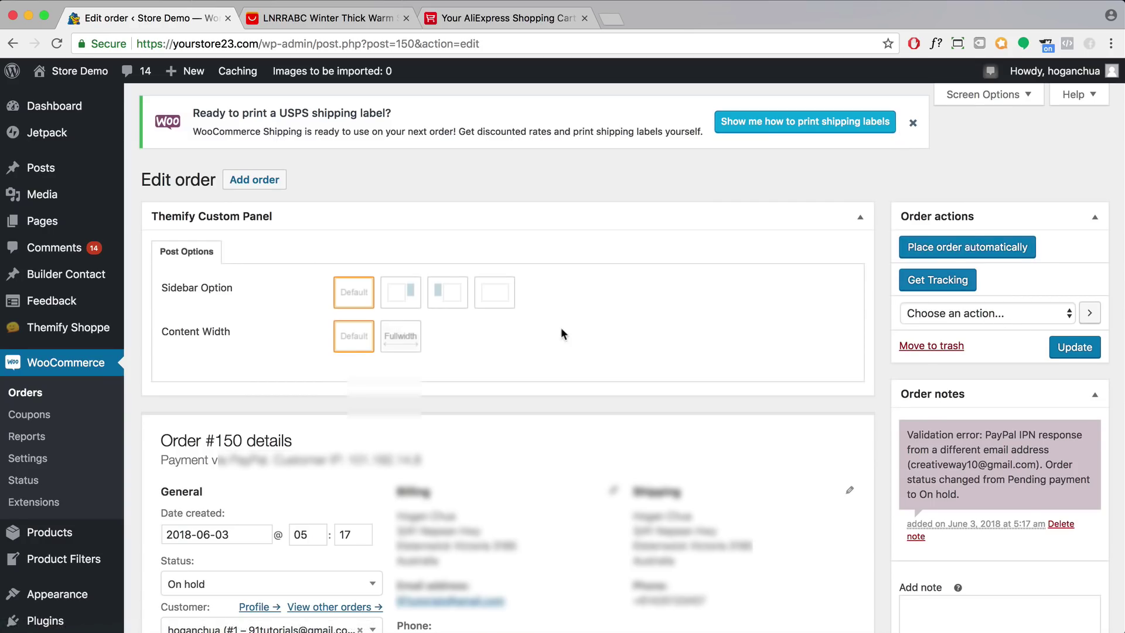
scroll(561, 334, "down", 3)
left_click(259, 498)
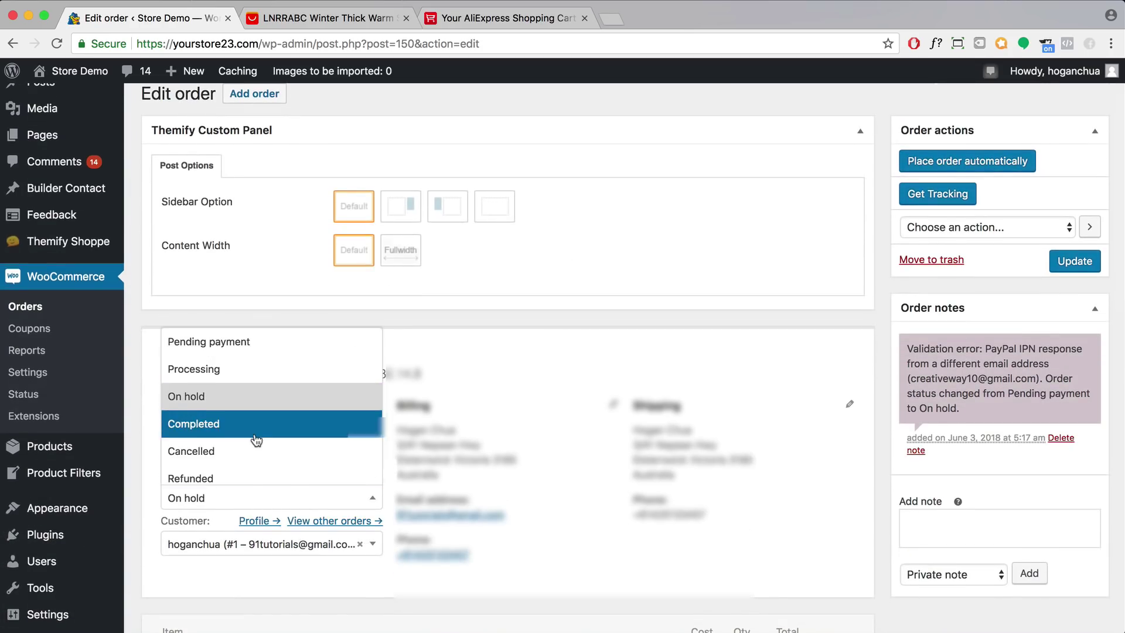
left_click(265, 371)
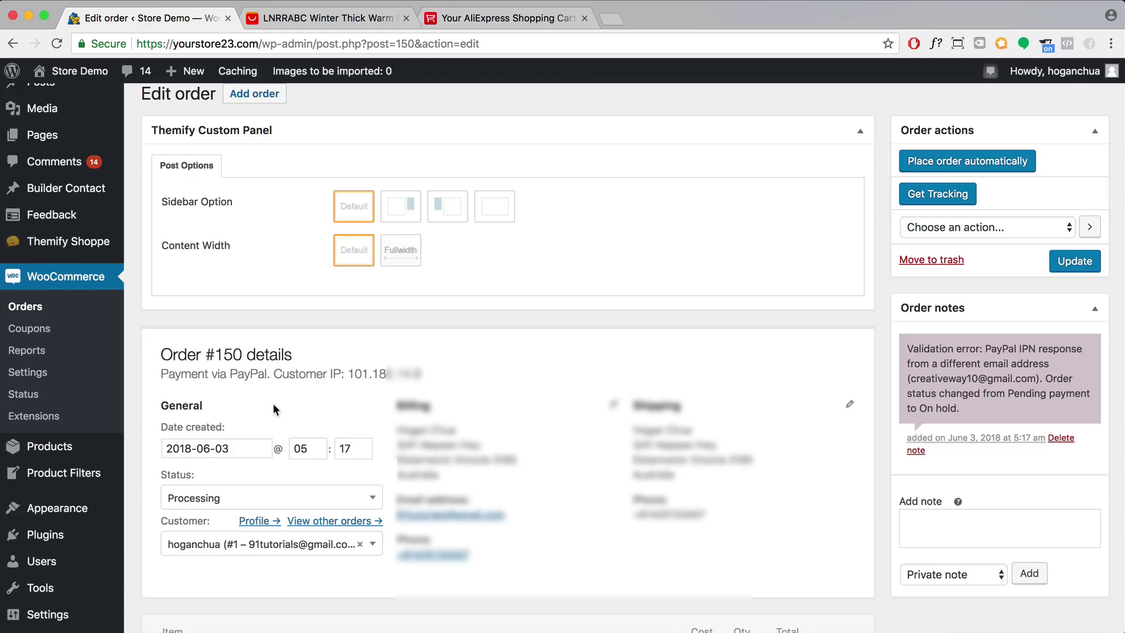
scroll(910, 332, "up", 3)
left_click(1059, 314)
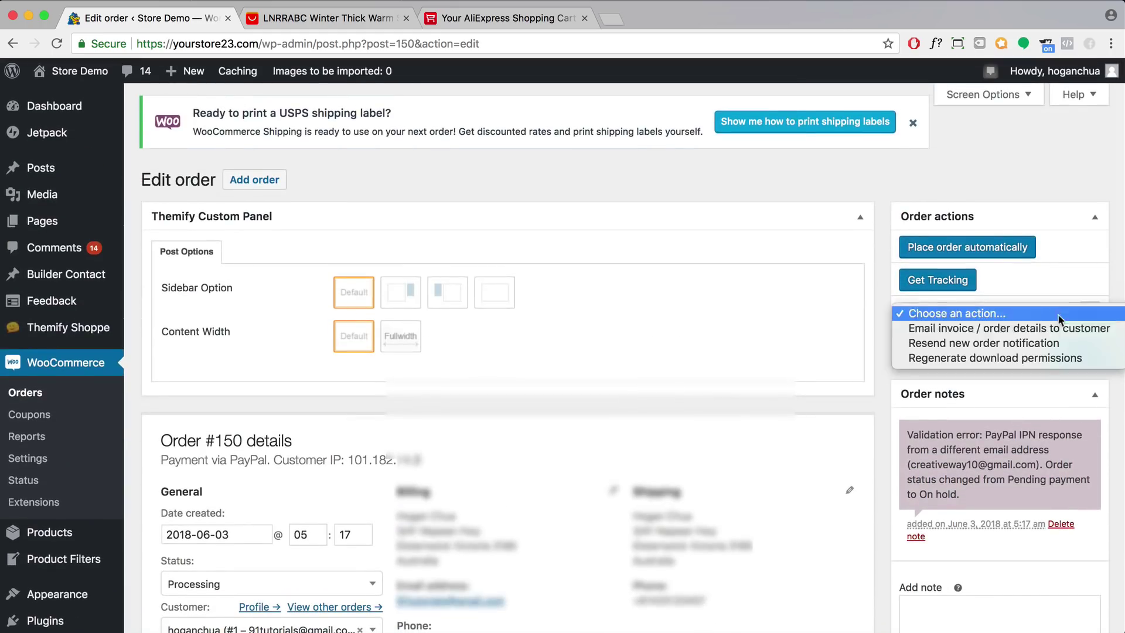
left_click(1072, 282)
left_click(1074, 346)
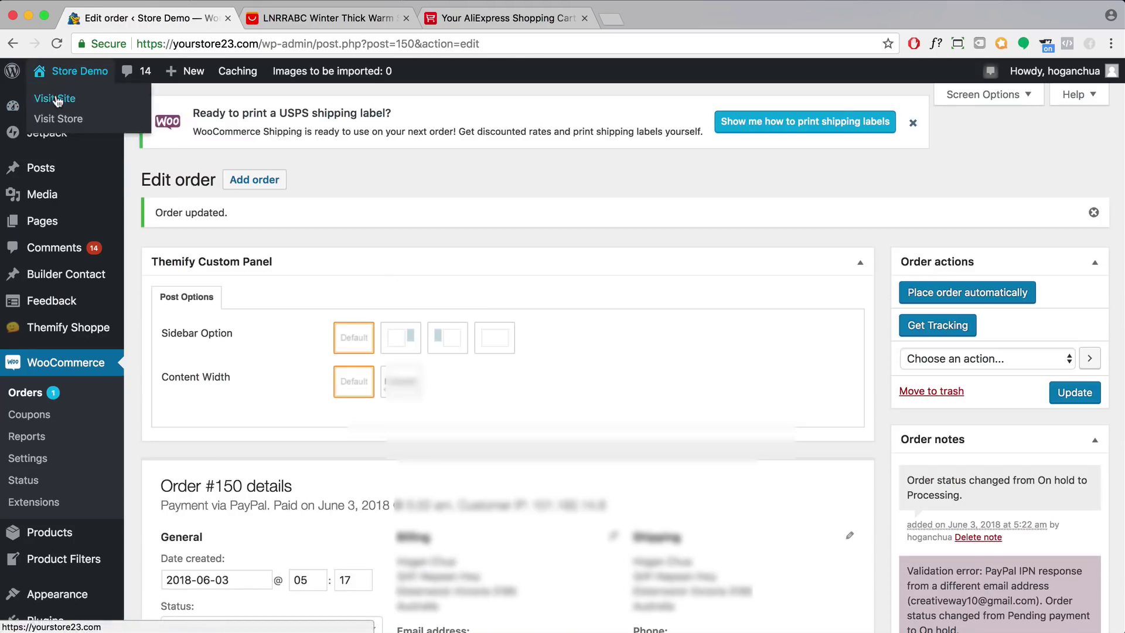
In the site Customizer's Site Logo & Tagline settings, rename the site title to 'Your Store 23'
left_click(57, 99)
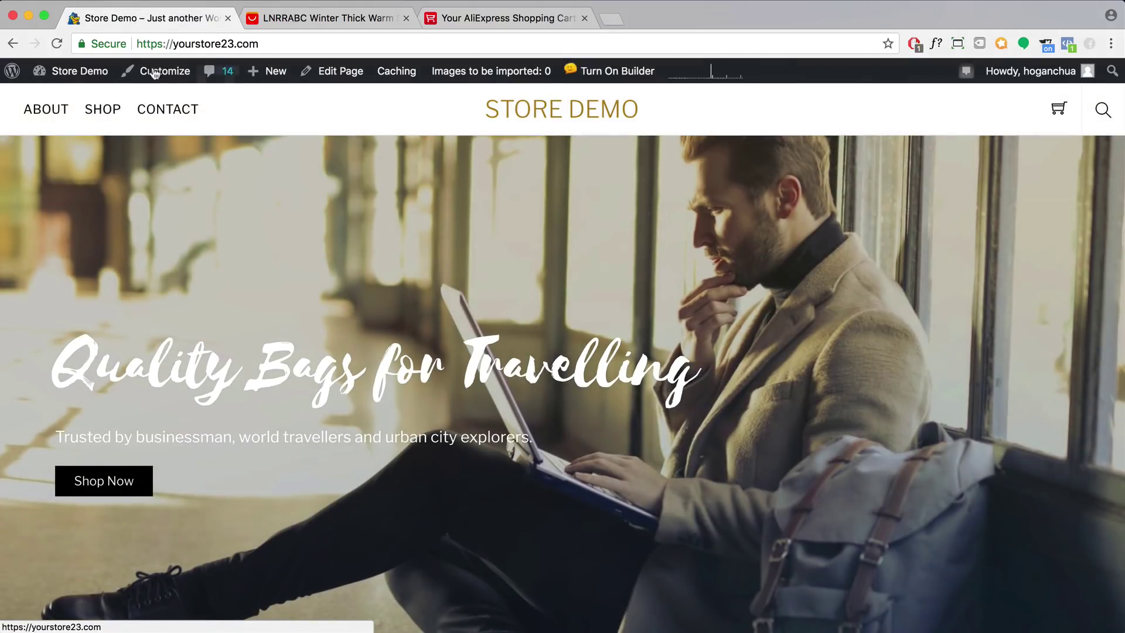
left_click(172, 73)
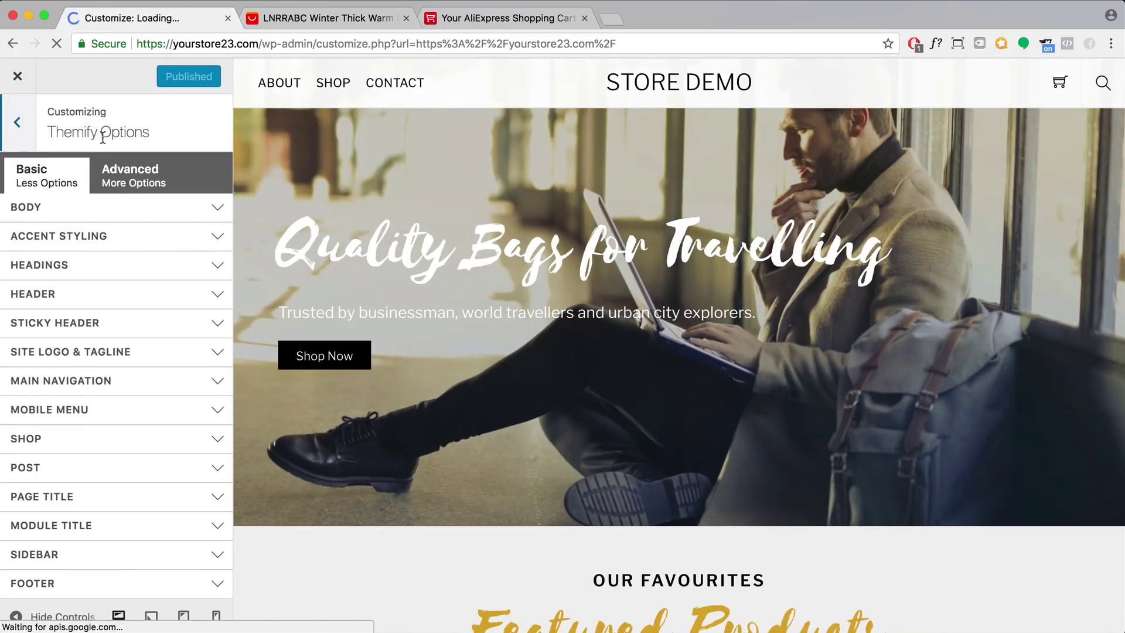
left_click(65, 353)
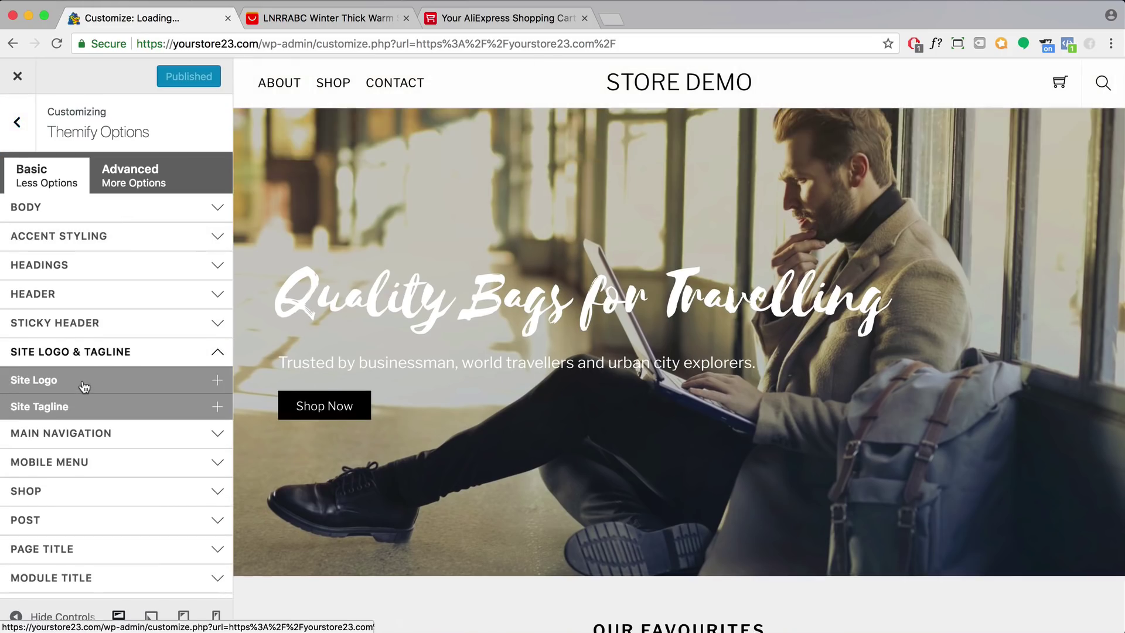
left_click(83, 382)
scroll(85, 387, "down", 3)
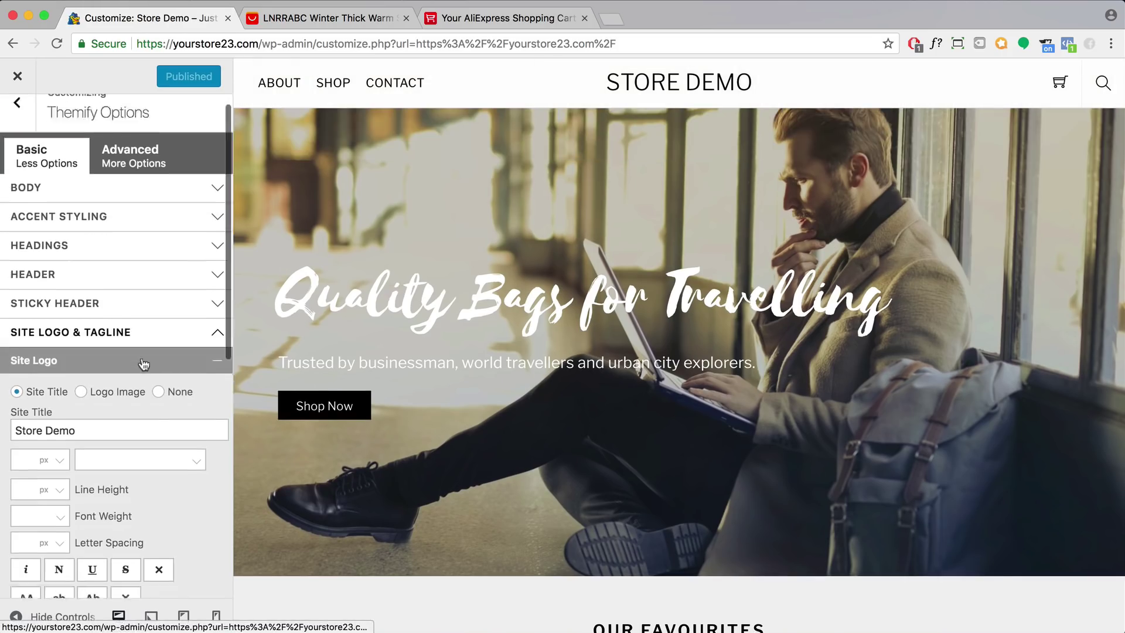
left_click_drag(83, 367, 11, 367)
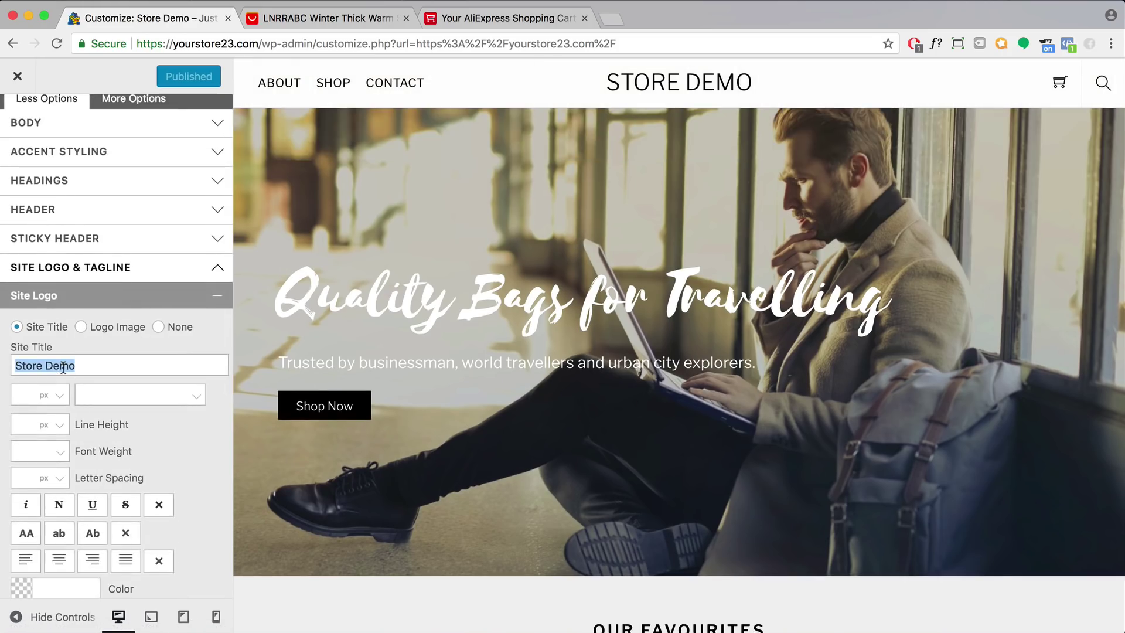
type("Your")
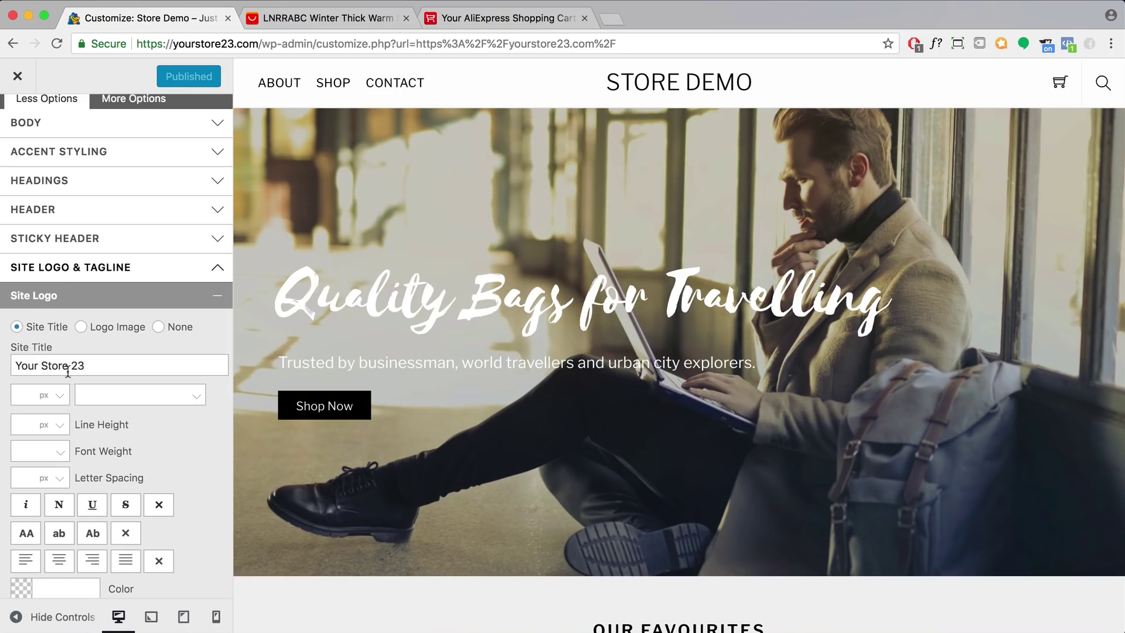
Keep a text site title and set its font to bold Open Sans
left_click(79, 329)
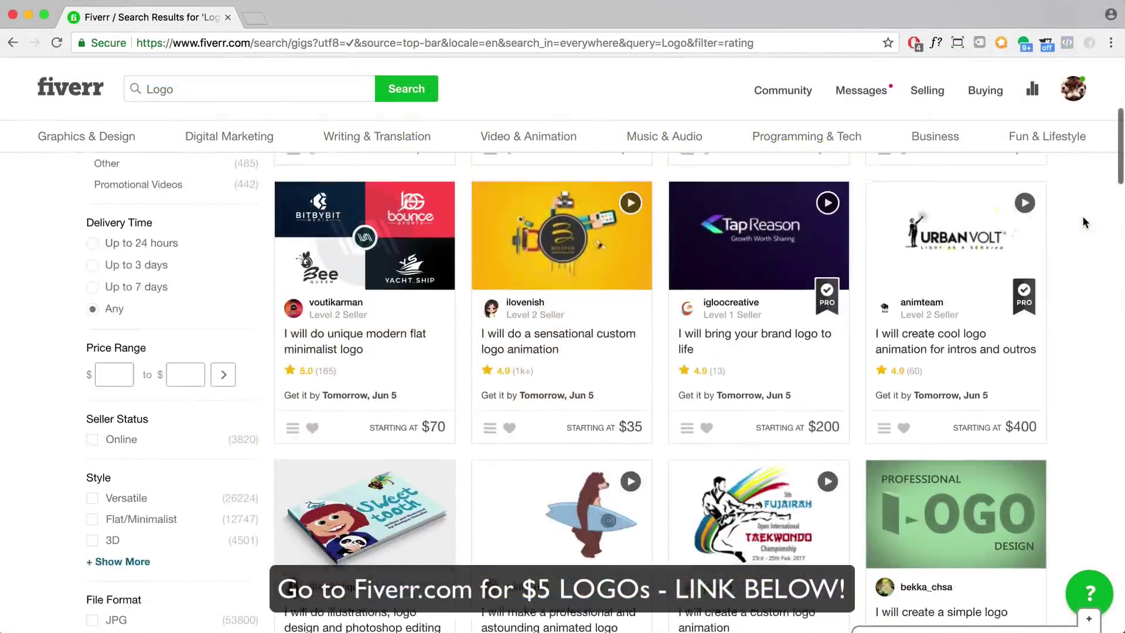
scroll(1084, 222, "down", 7)
scroll(1083, 222, "down", 15)
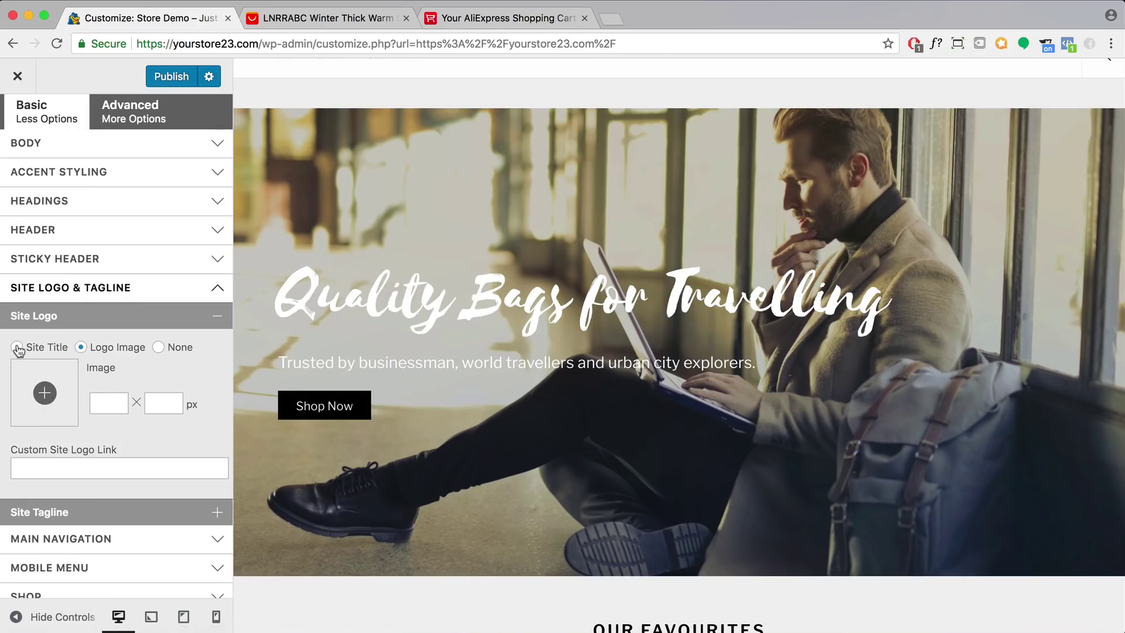
left_click(16, 347)
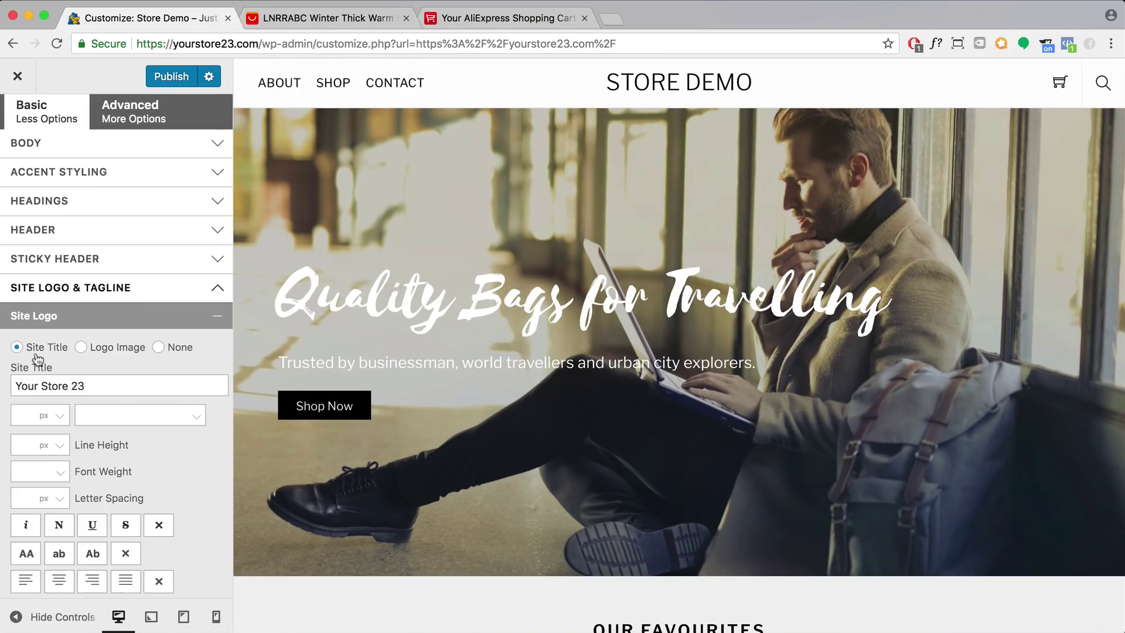
left_click(133, 416)
type("Open Sans")
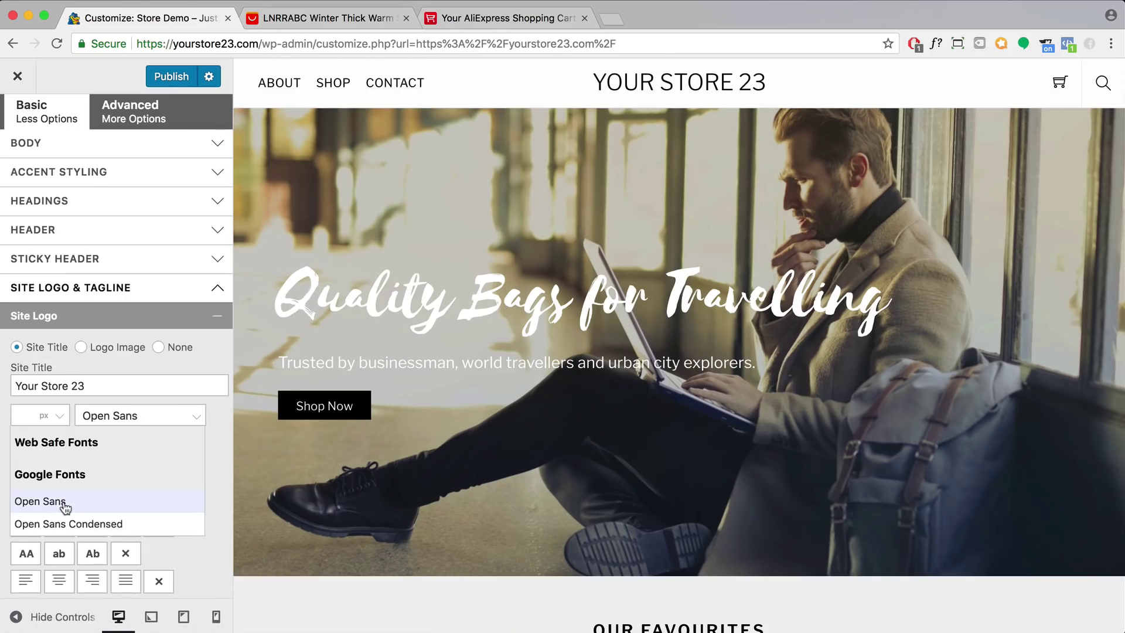
left_click(47, 501)
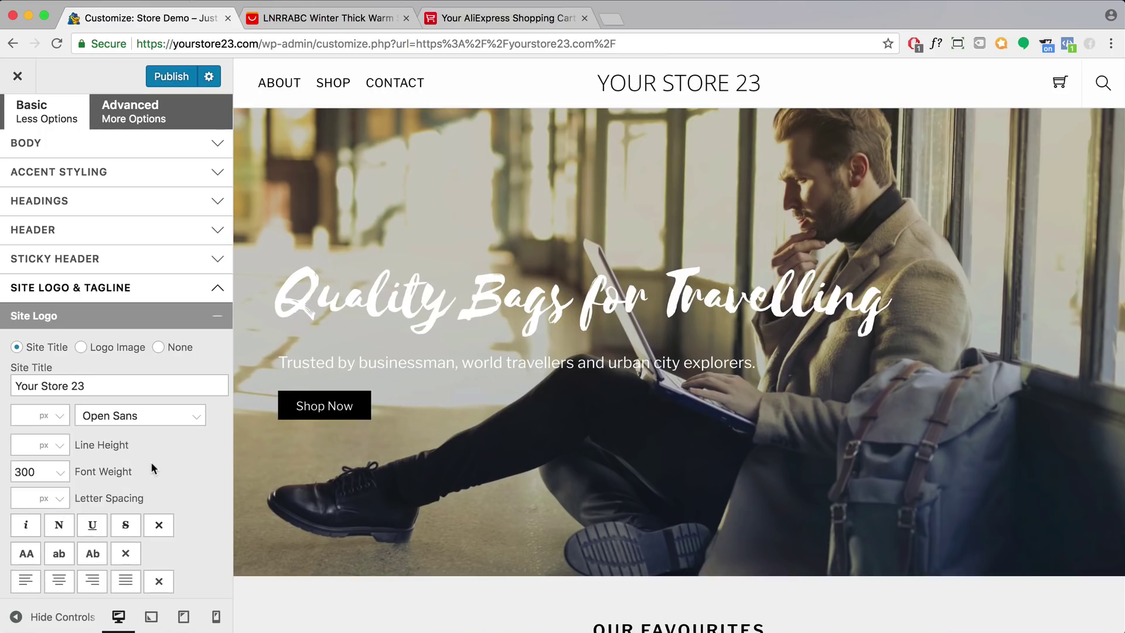
left_click(65, 471)
left_click(33, 516)
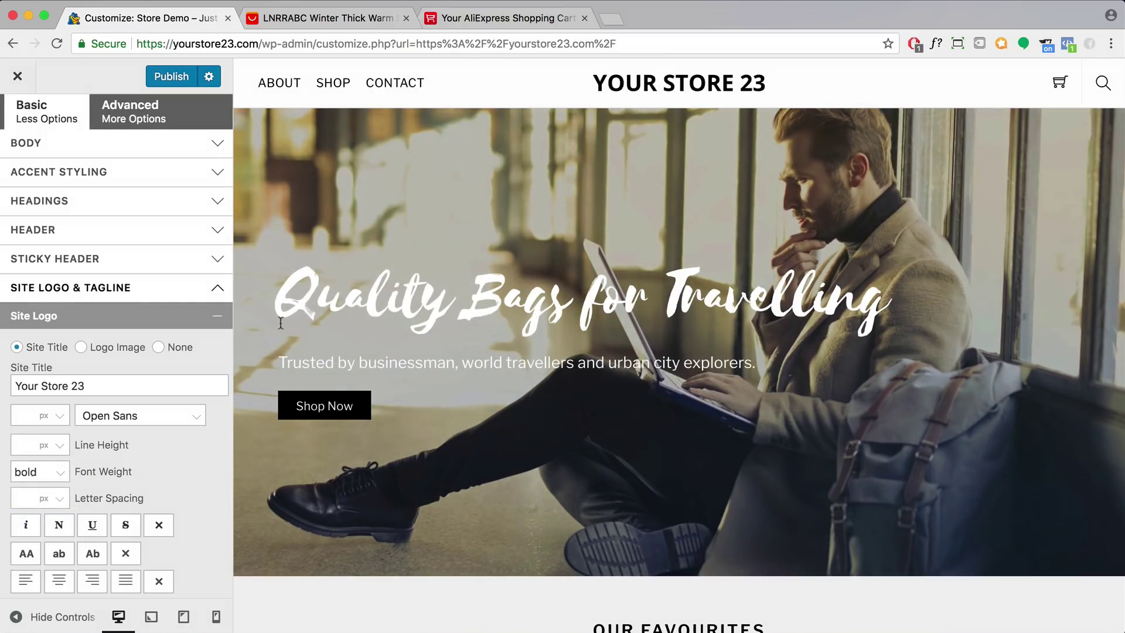
Colour the site title #222222, then publish and close the Customizer
scroll(201, 336, "down", 5)
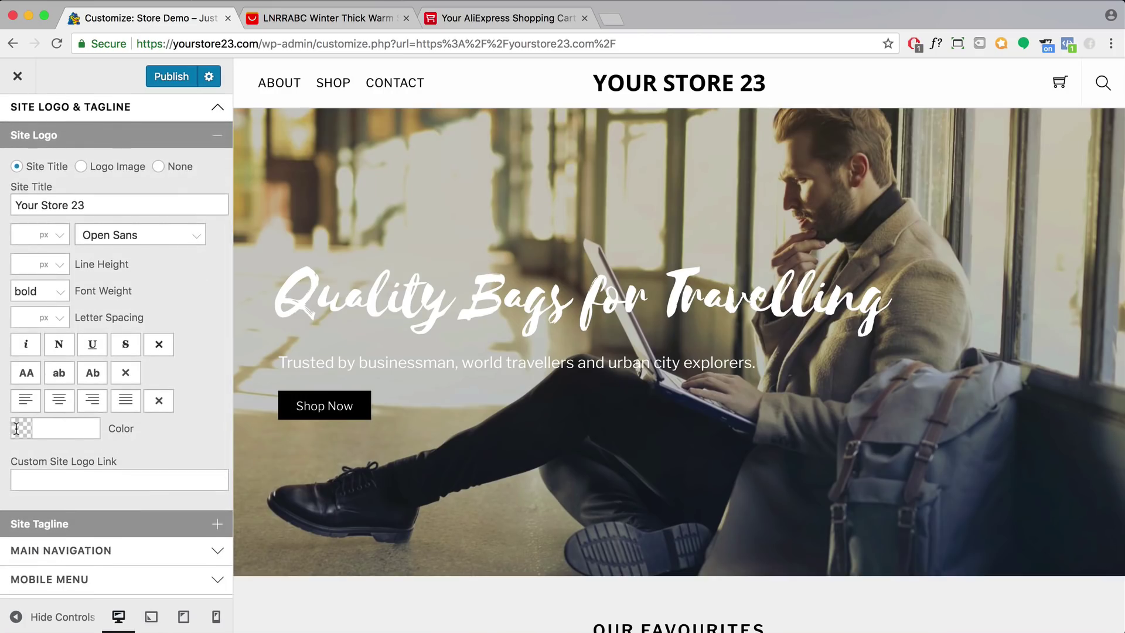
left_click(47, 428)
type("222")
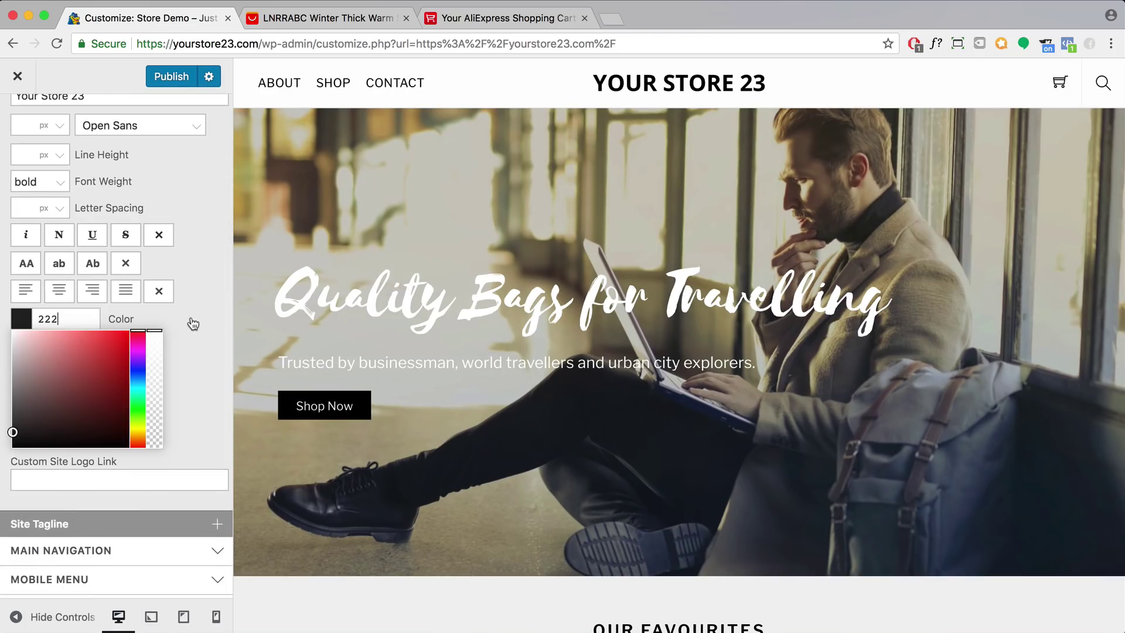
left_click(212, 318)
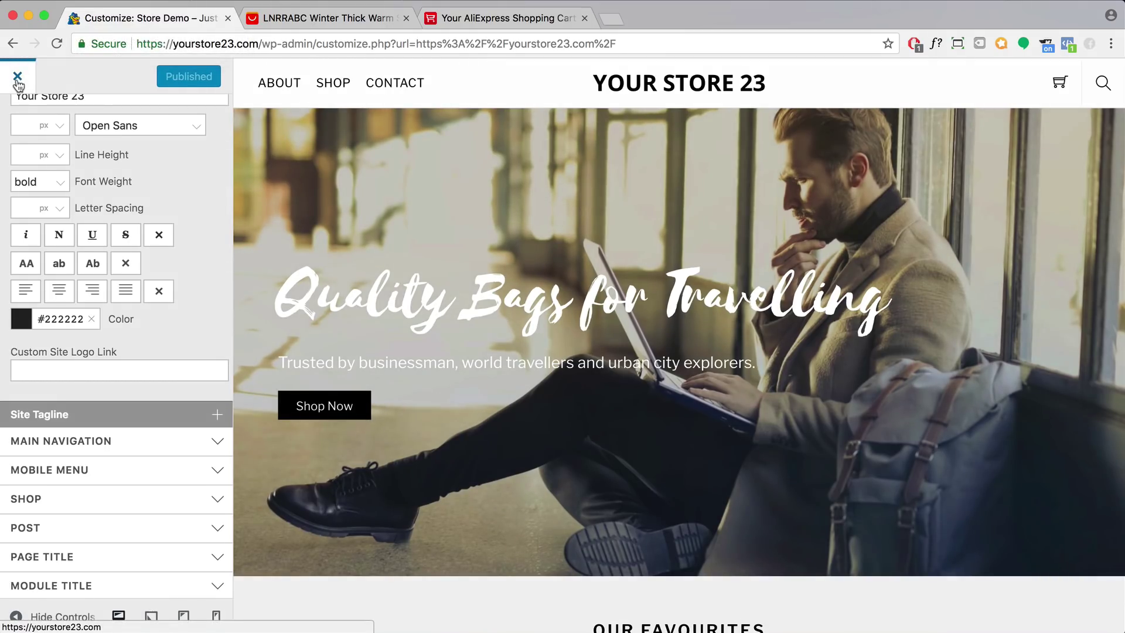
left_click(20, 78)
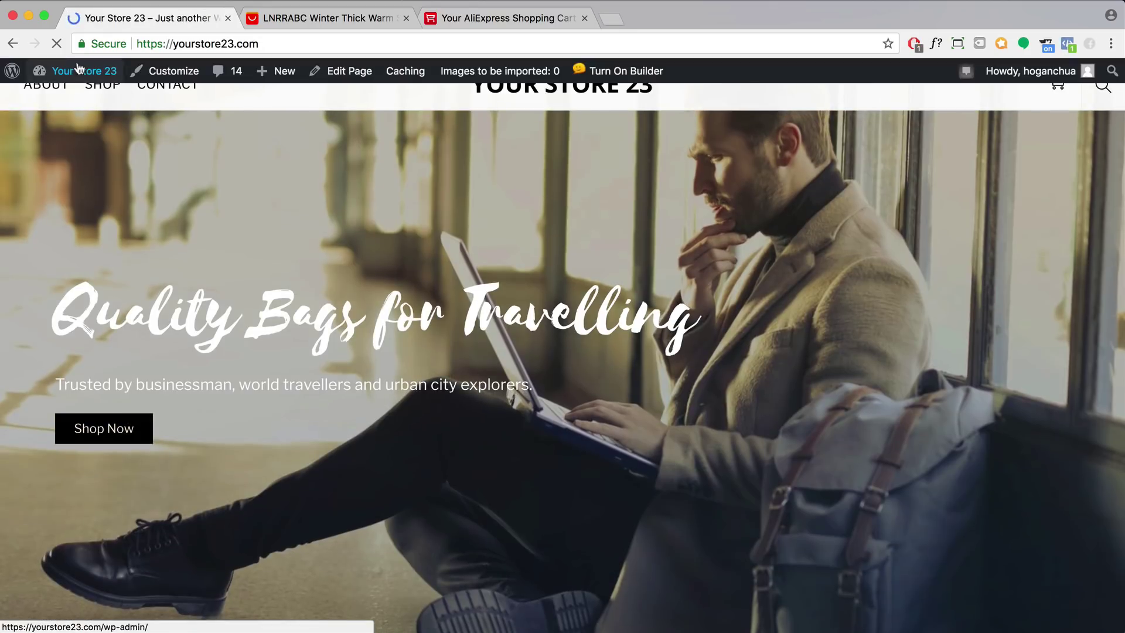
Go from the Dashboard to Themify Shoppe > Themify Settings and select the Custom Favicon field
mouse_move(76, 71)
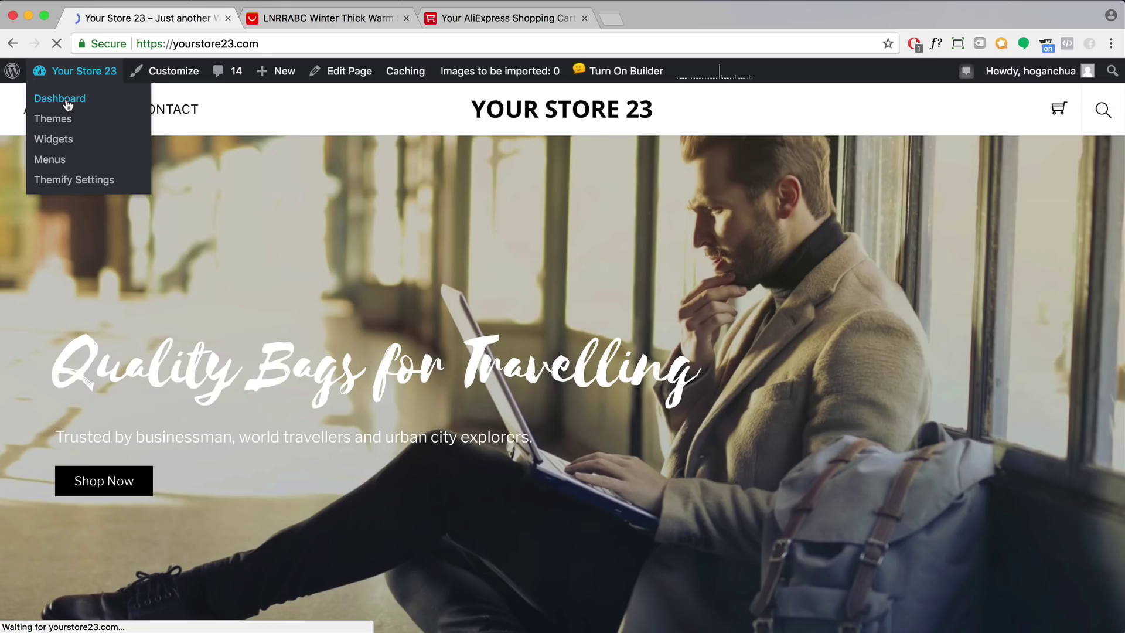
left_click(66, 100)
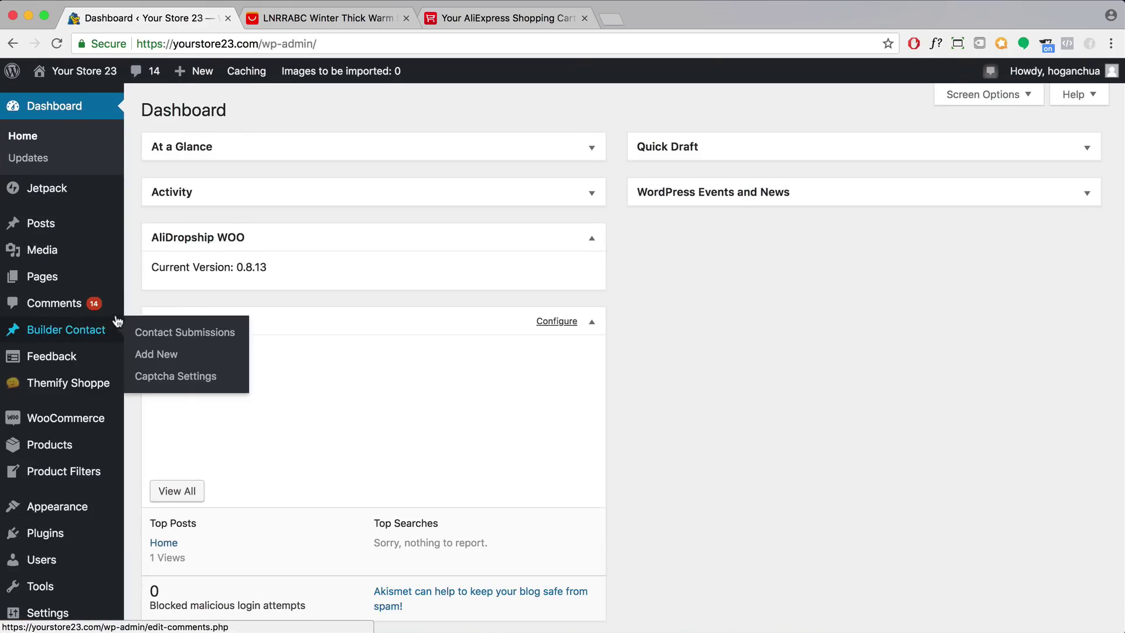
mouse_move(83, 387)
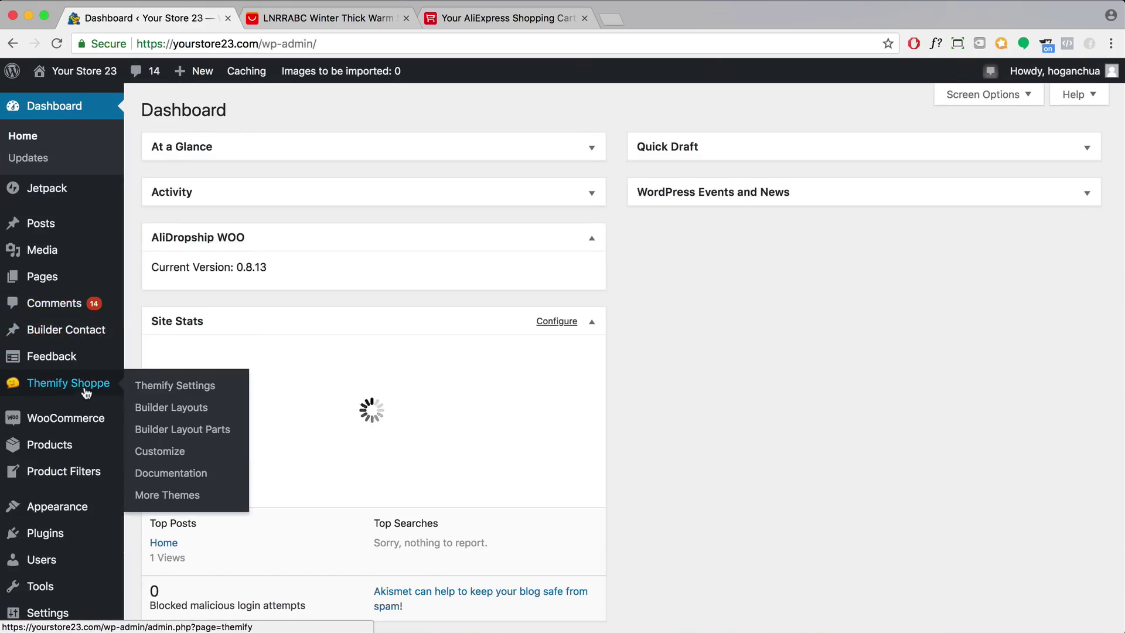
left_click(156, 392)
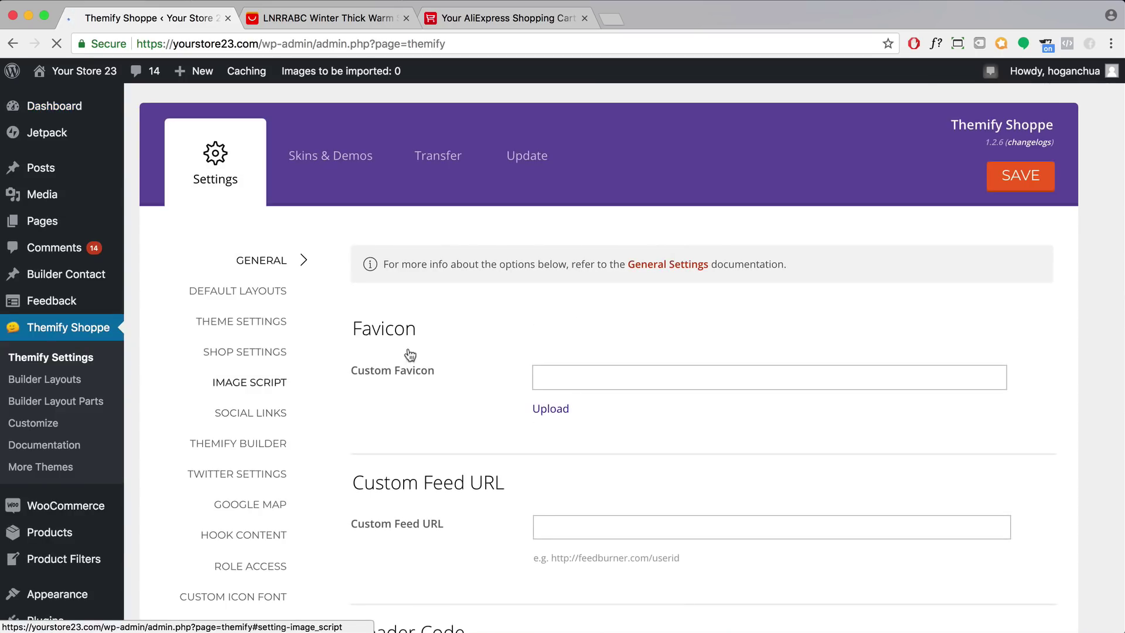
left_click(585, 381)
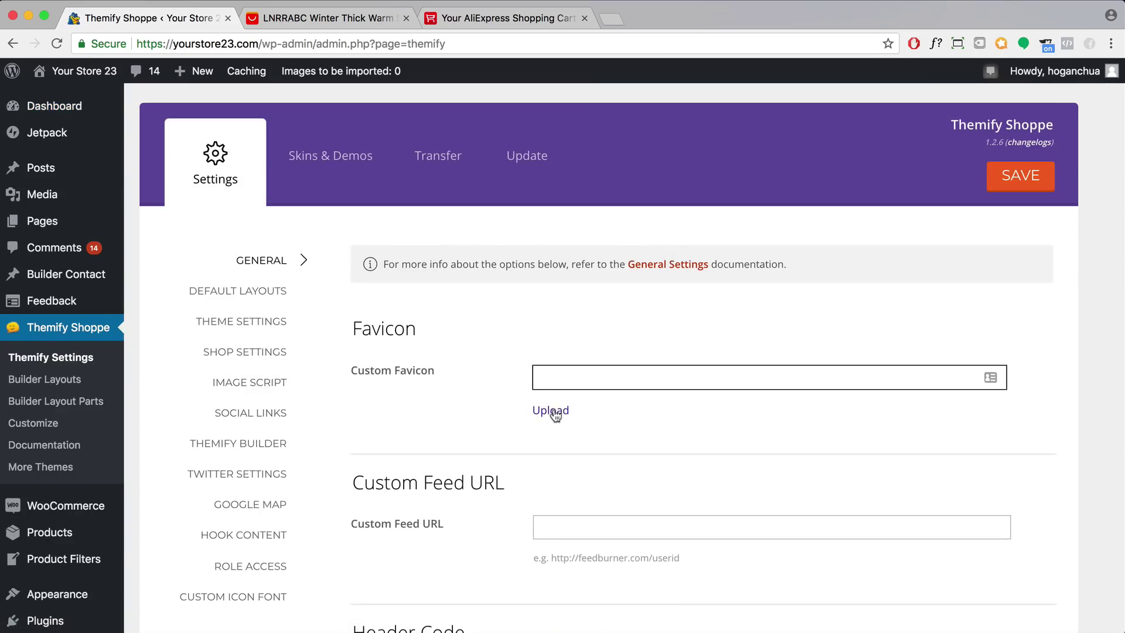